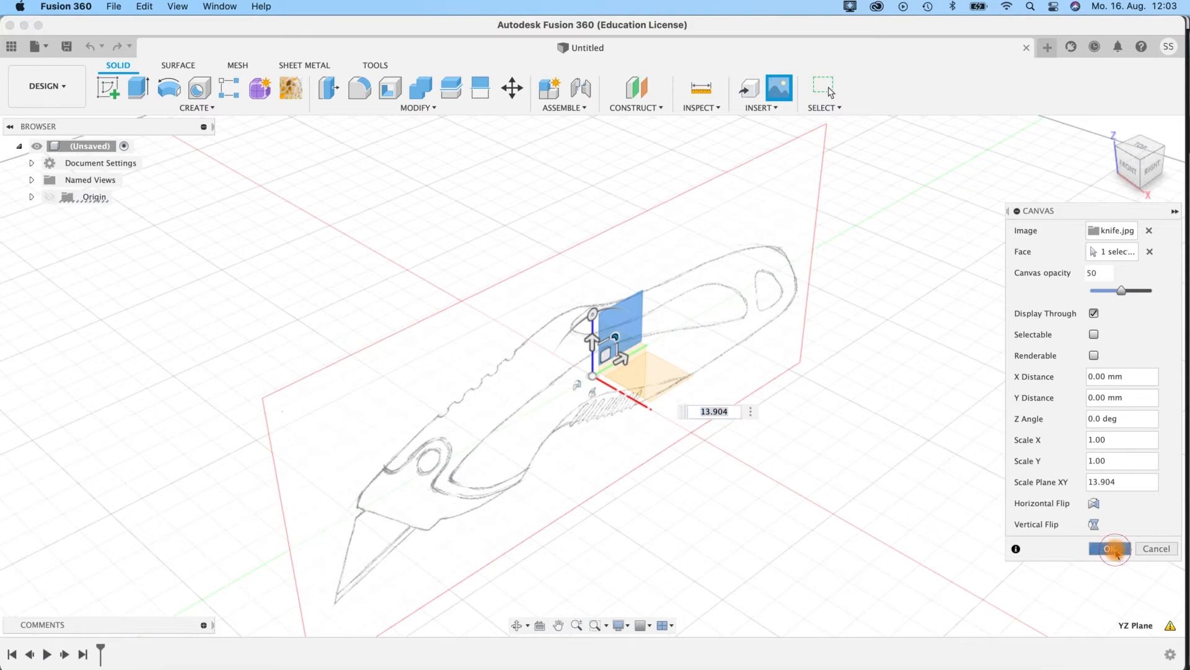
# Step: Calibrate the knife canvas in the right view by setting the handle's distance from front tip to rear end to 160 mm
pyautogui.click(1150, 164)
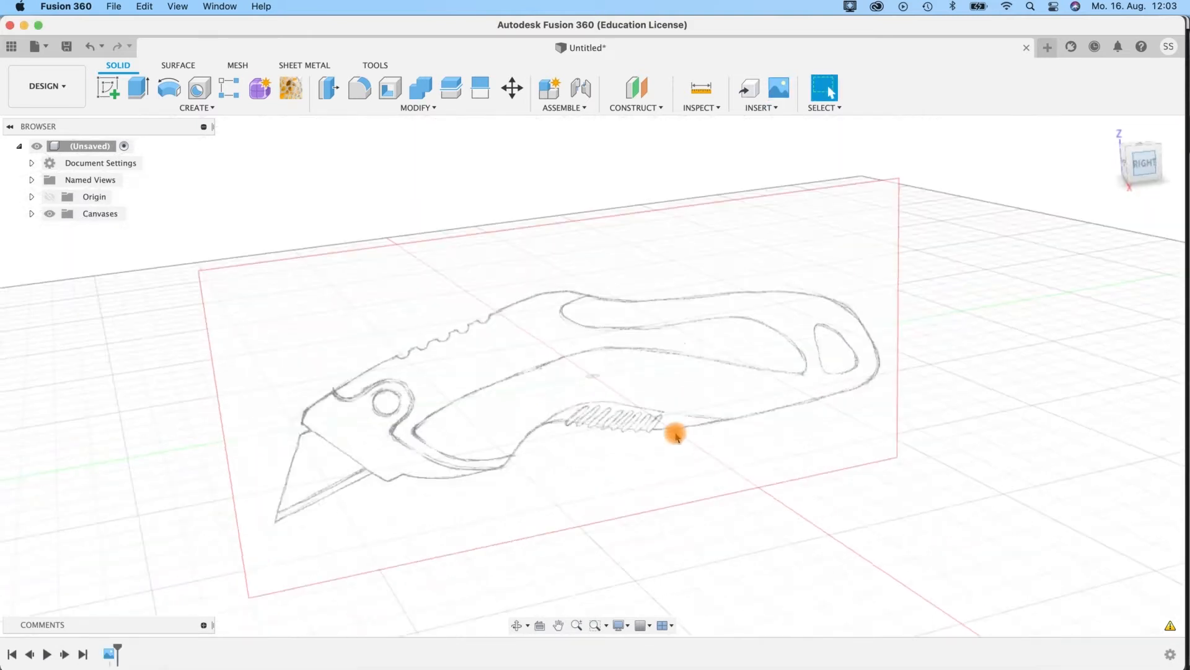
pyautogui.click(32, 213)
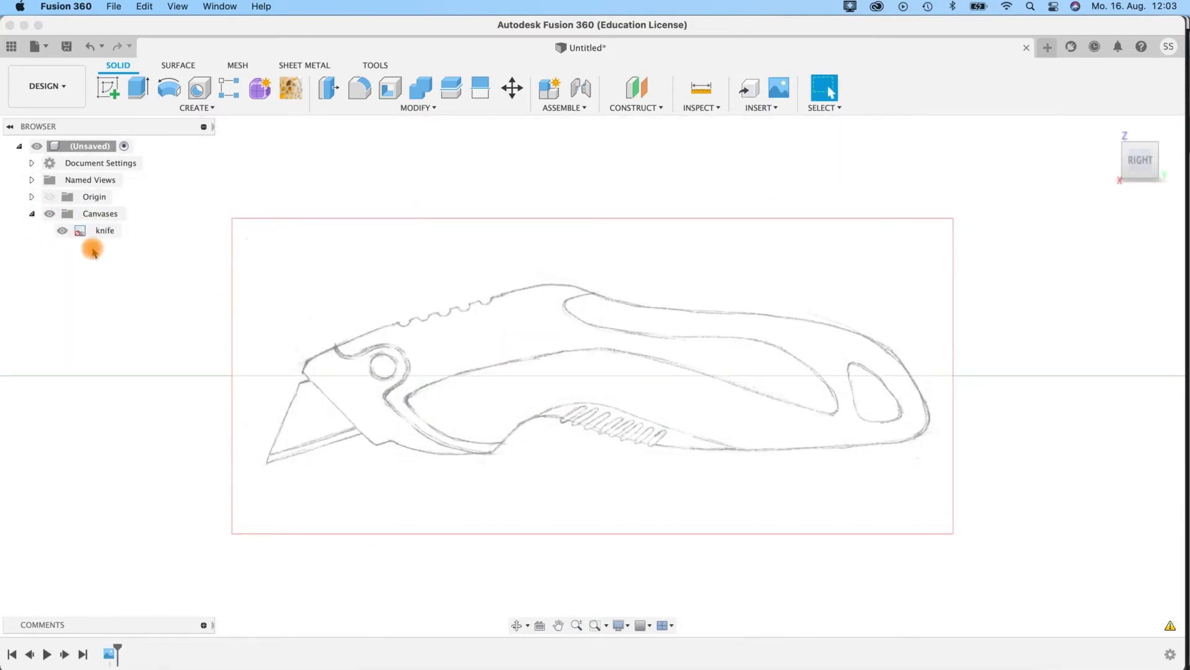
pyautogui.rightClick(101, 235)
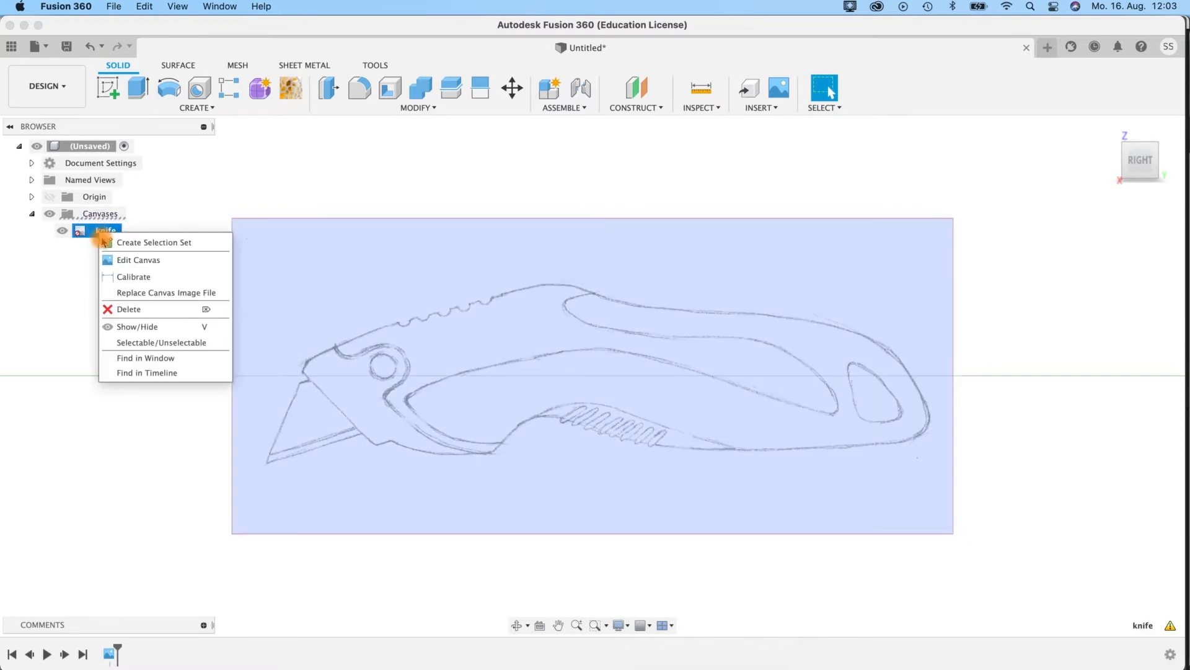
pyautogui.click(131, 277)
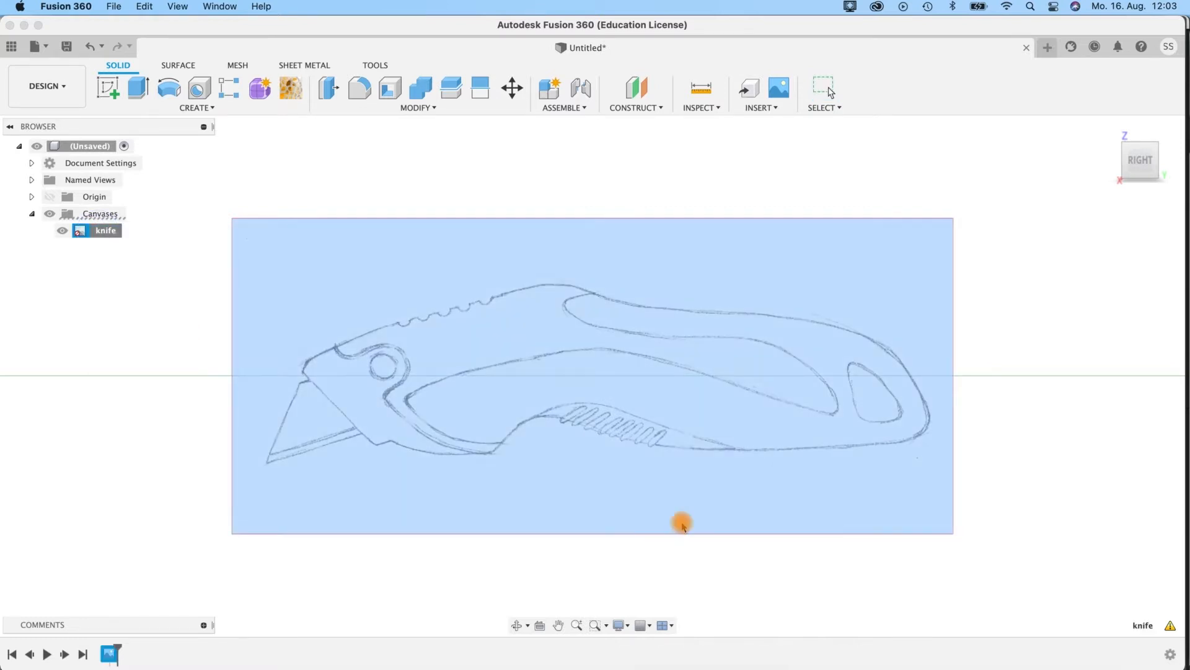
pyautogui.click(306, 380)
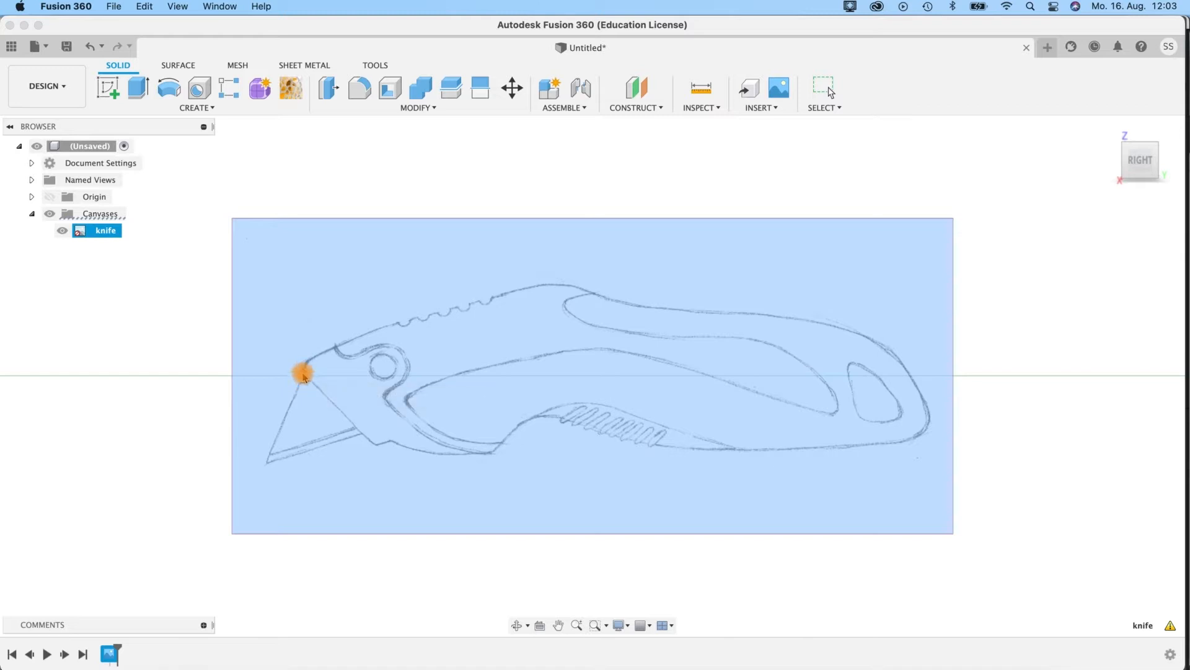
pyautogui.click(303, 372)
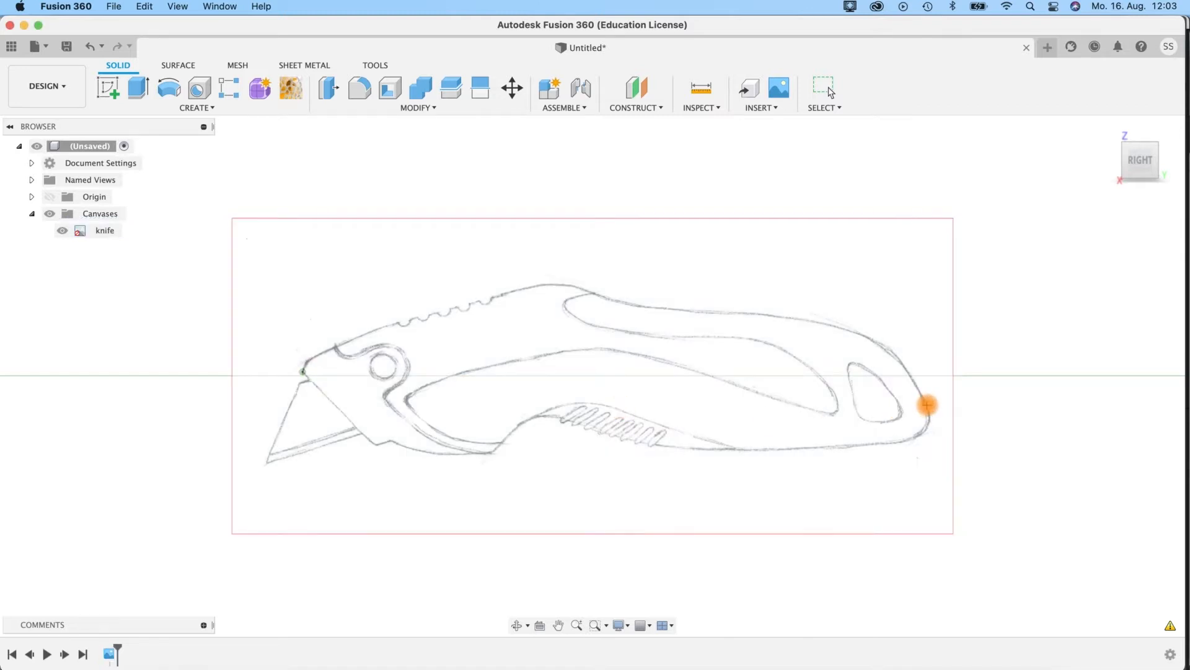
pyautogui.click(928, 411)
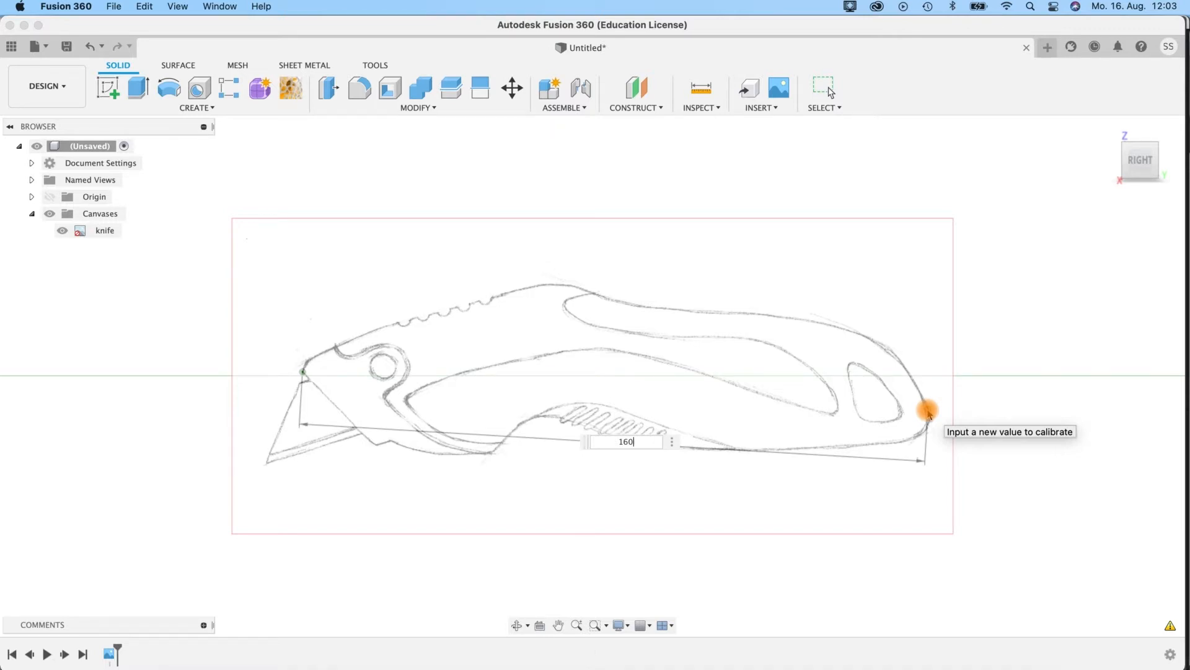
pyautogui.write('160')
pyautogui.press('Return')
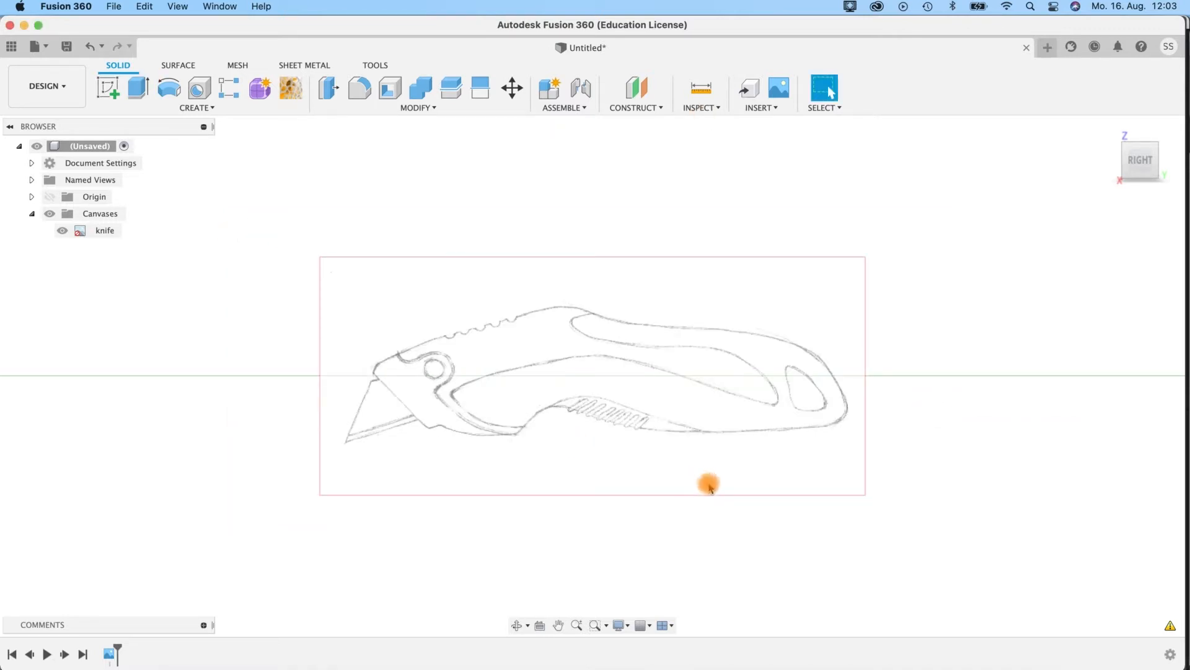
# Step: Edit the knife canvas and move it up vertically by about 20.2 mm so the handle sits above the ground plane
pyautogui.scroll(1, 567, 373)
pyautogui.scroll(-1, 567, 374)
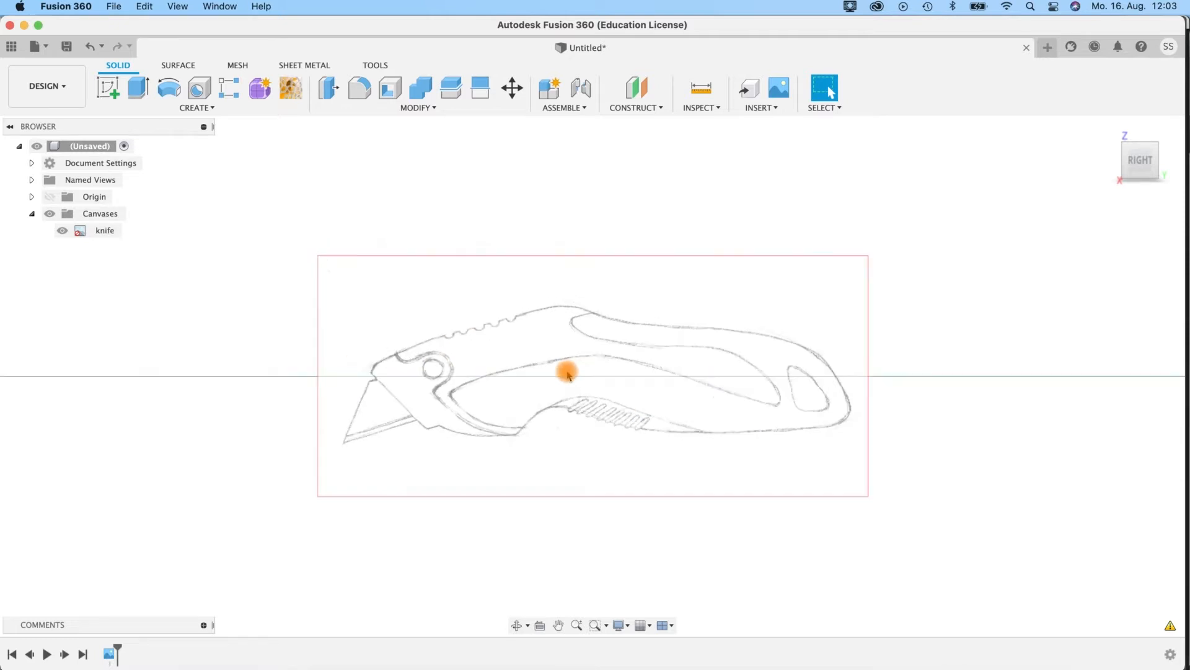
pyautogui.scroll(1, 567, 373)
pyautogui.rightClick(103, 230)
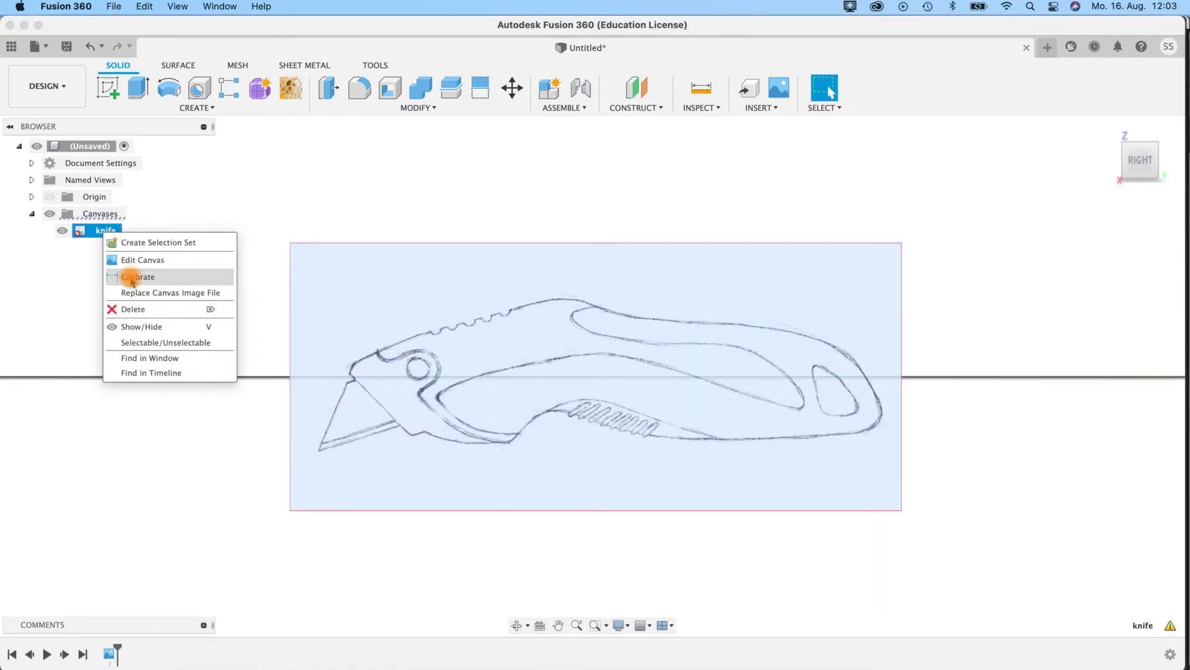
pyautogui.click(137, 260)
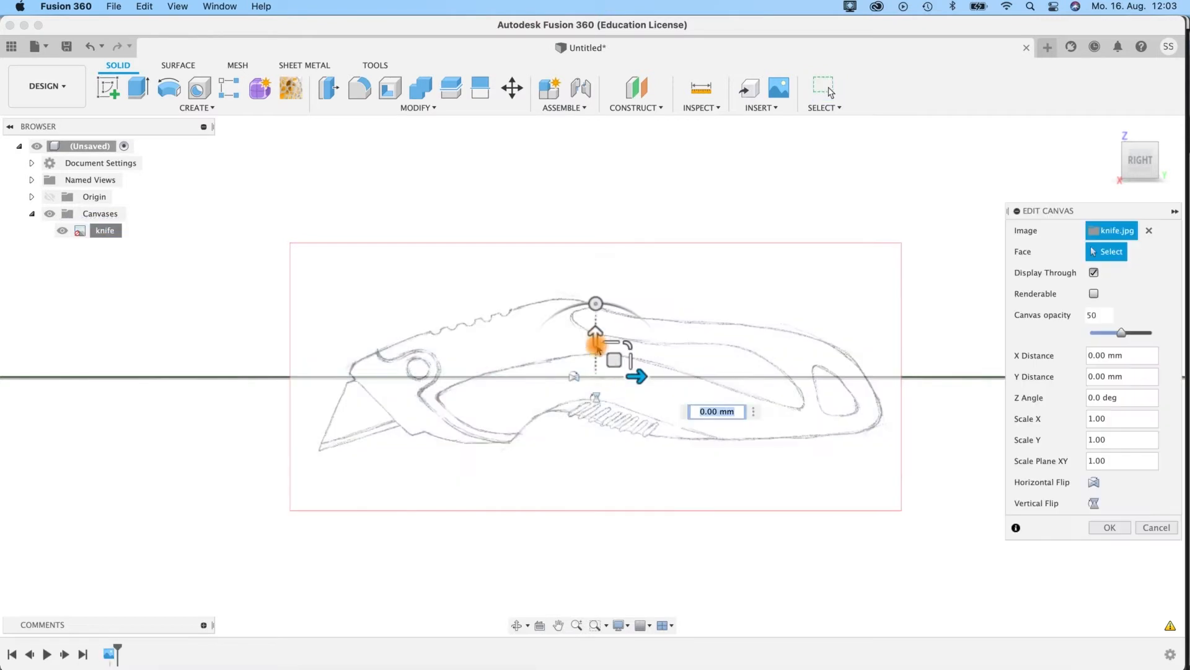
pyautogui.moveTo(594, 335); pyautogui.dragTo(578, 270)
pyautogui.keyDown('shift'); pyautogui.moveTo(789, 487); pyautogui.dragTo(638, 314, button='middle'); pyautogui.keyUp('shift')
pyautogui.moveTo(600, 322); pyautogui.dragTo(607, 296)
pyautogui.keyDown('shift'); pyautogui.moveTo(606, 297); pyautogui.dragTo(610, 350, button='middle'); pyautogui.keyUp('shift')
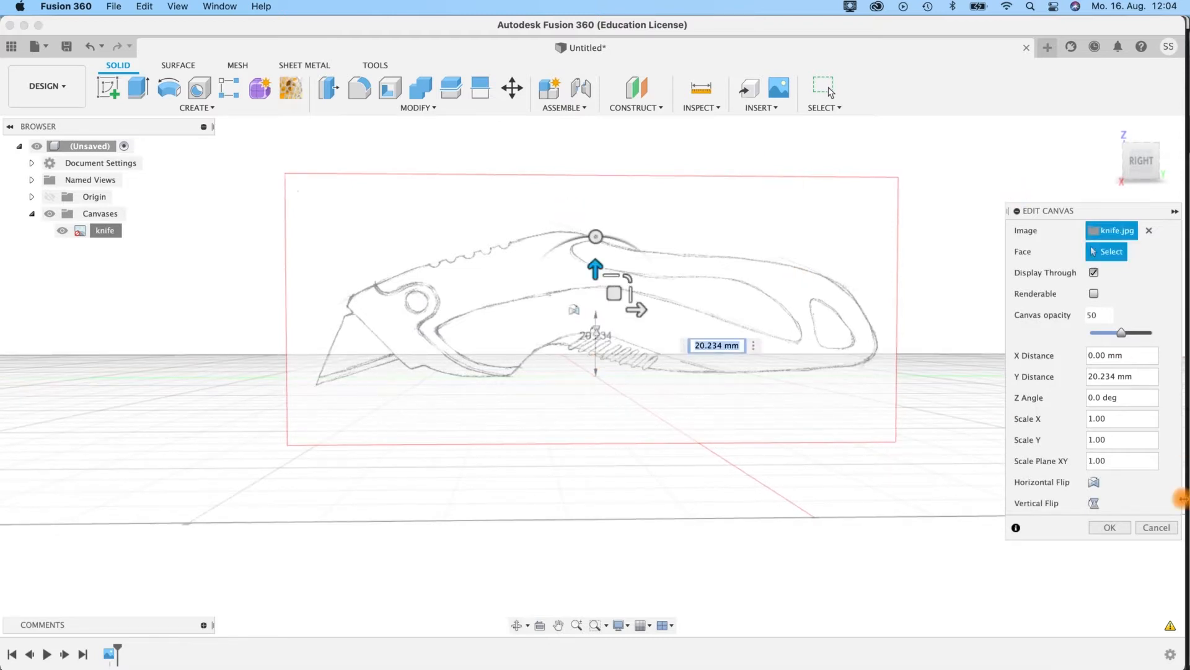
pyautogui.click(1107, 531)
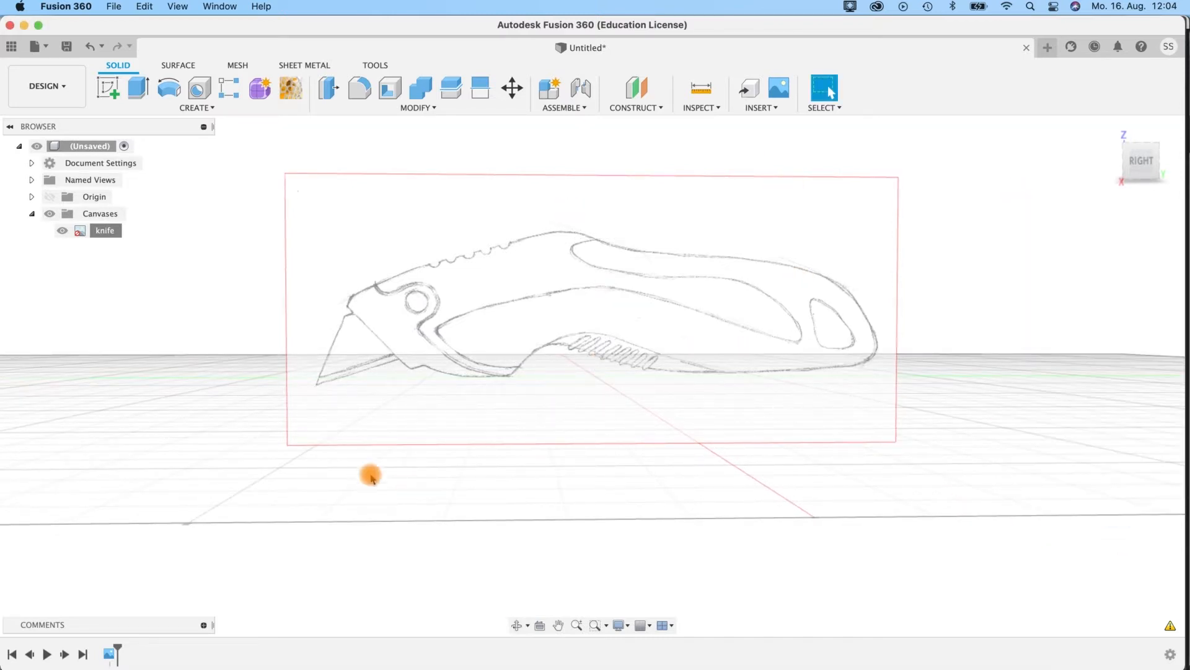
# Step: Create a form and begin a center-type box on the horizontal origin plane, centered on the origin
pyautogui.keyDown('shift'); pyautogui.moveTo(515, 307); pyautogui.dragTo(513, 319, button='middle'); pyautogui.keyUp('shift')
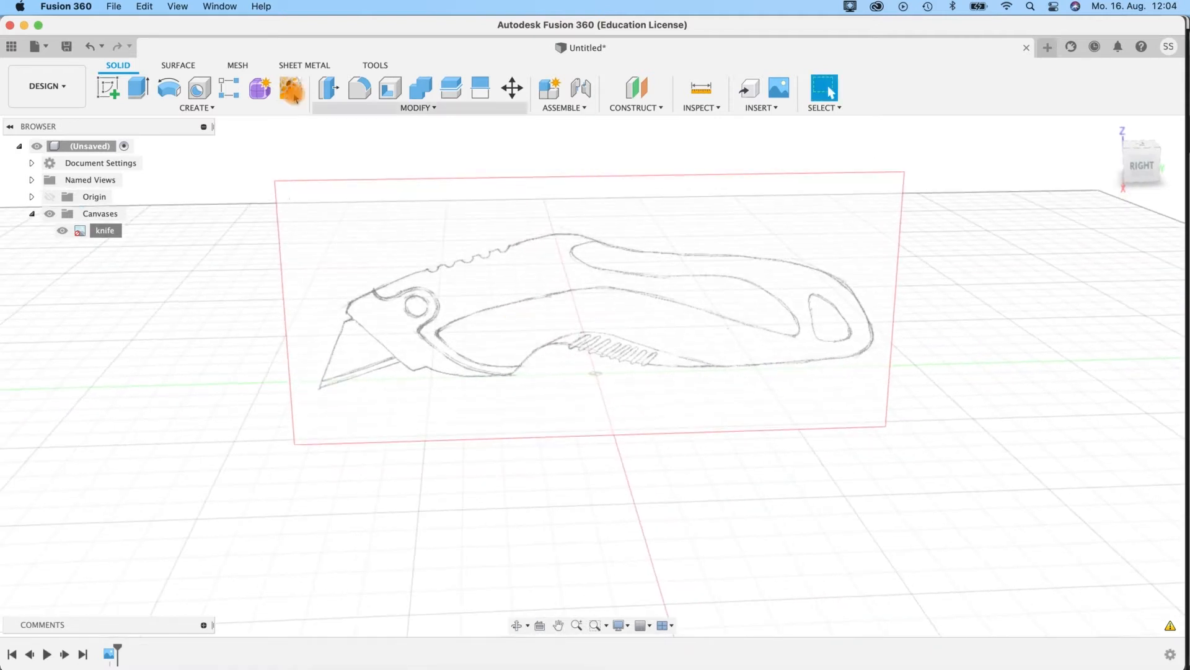
pyautogui.click(259, 91)
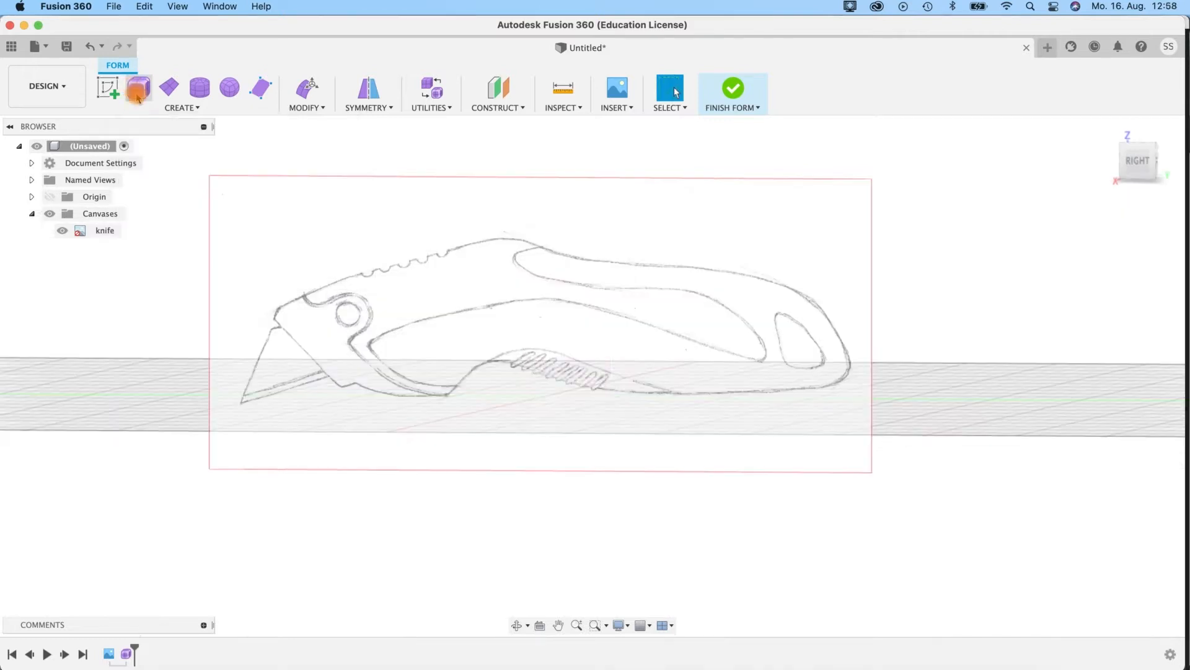
pyautogui.click(138, 88)
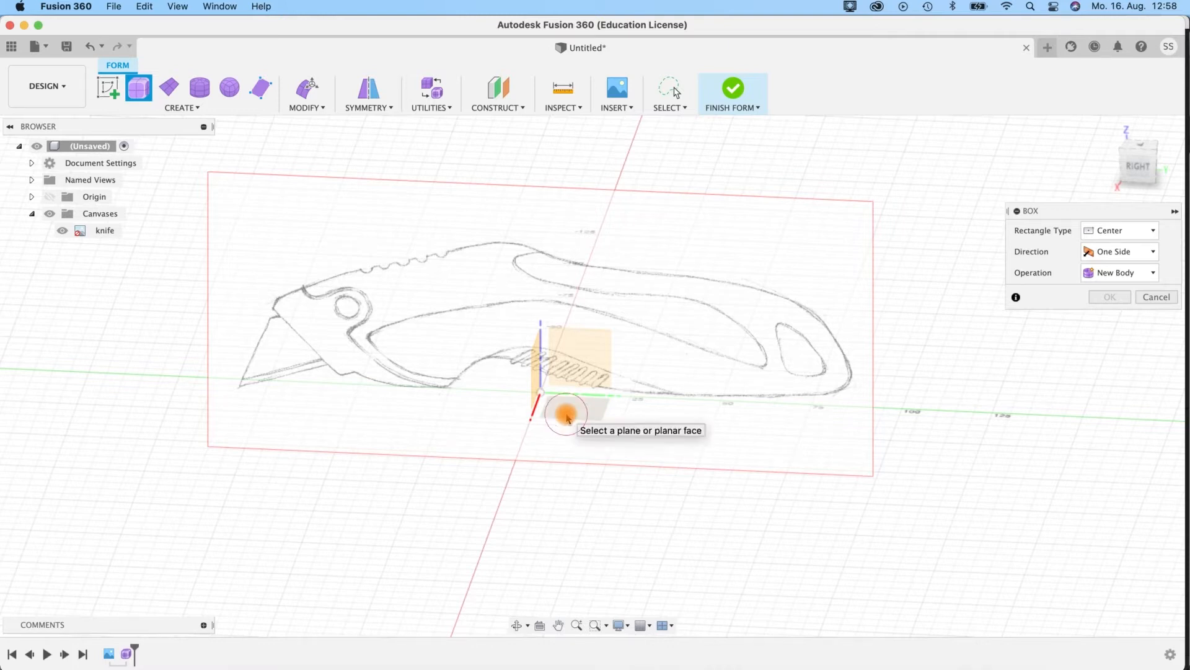
pyautogui.click(567, 416)
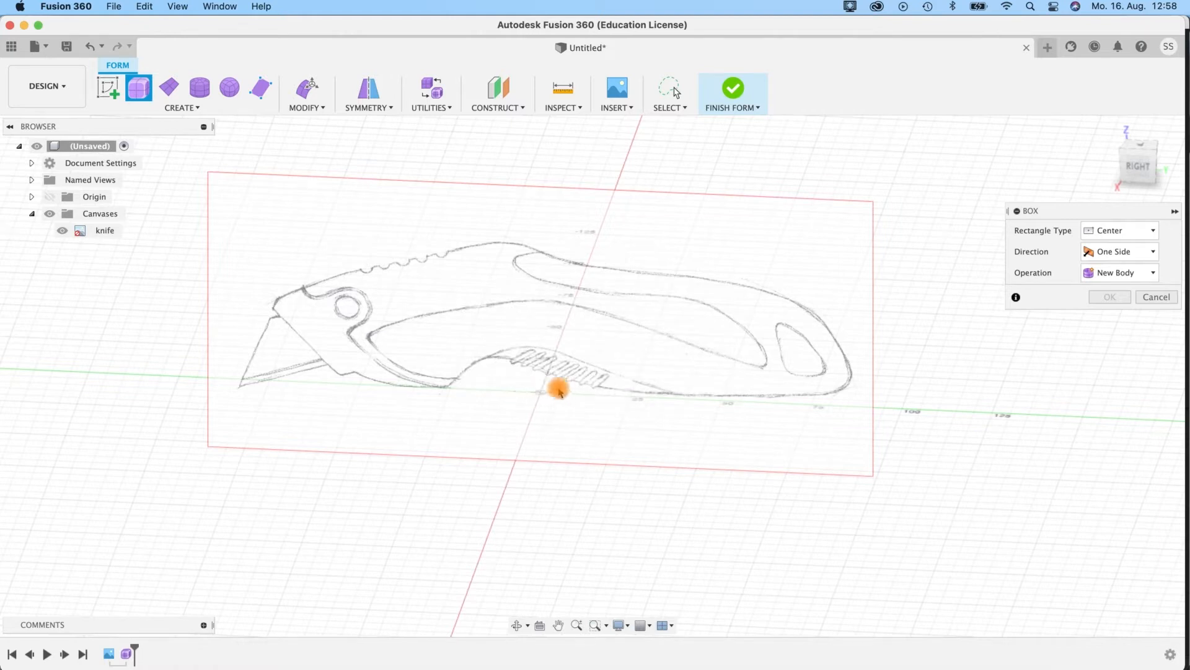
pyautogui.click(540, 393)
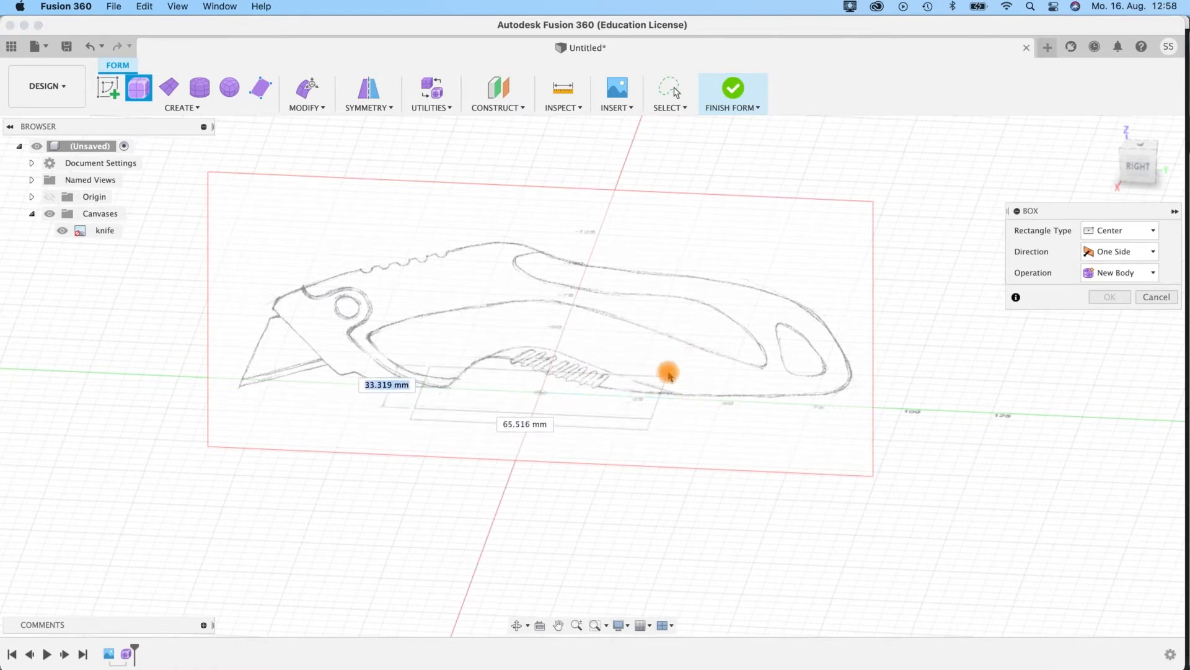
pyautogui.keyDown('shift'); pyautogui.moveTo(659, 369); pyautogui.dragTo(605, 416, button='middle'); pyautogui.keyUp('shift')
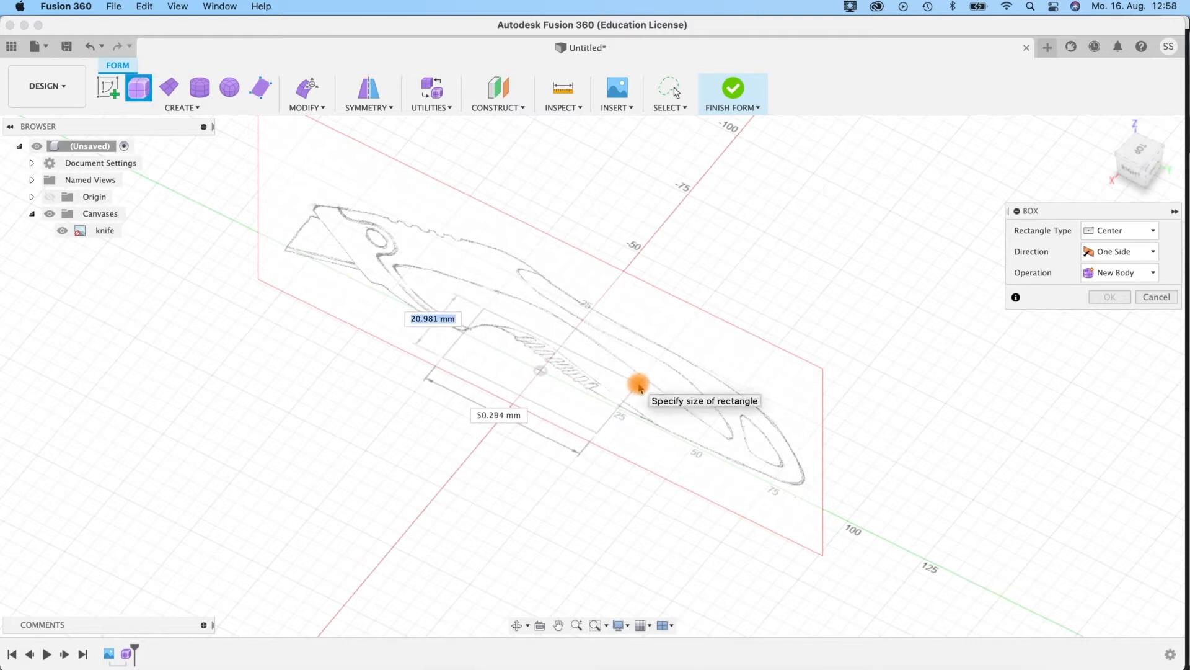
# Step: Size the form box 20 mm long by 60 mm wide and raise its height to about 38 mm
pyautogui.write('20')
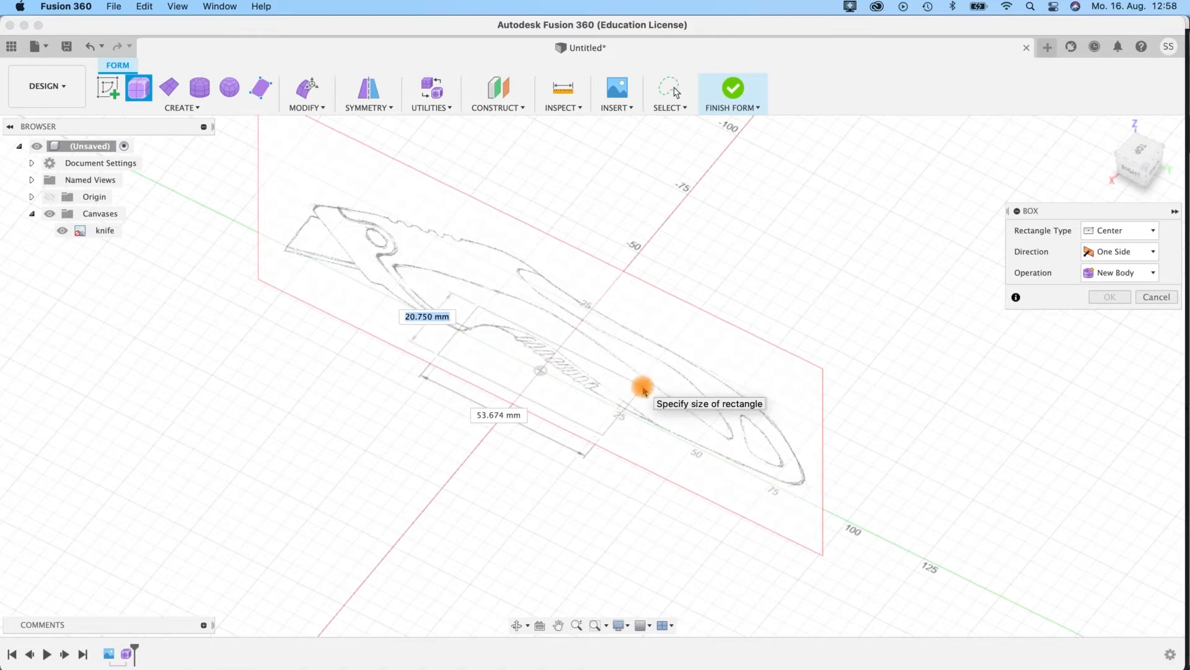
pyautogui.write('20')
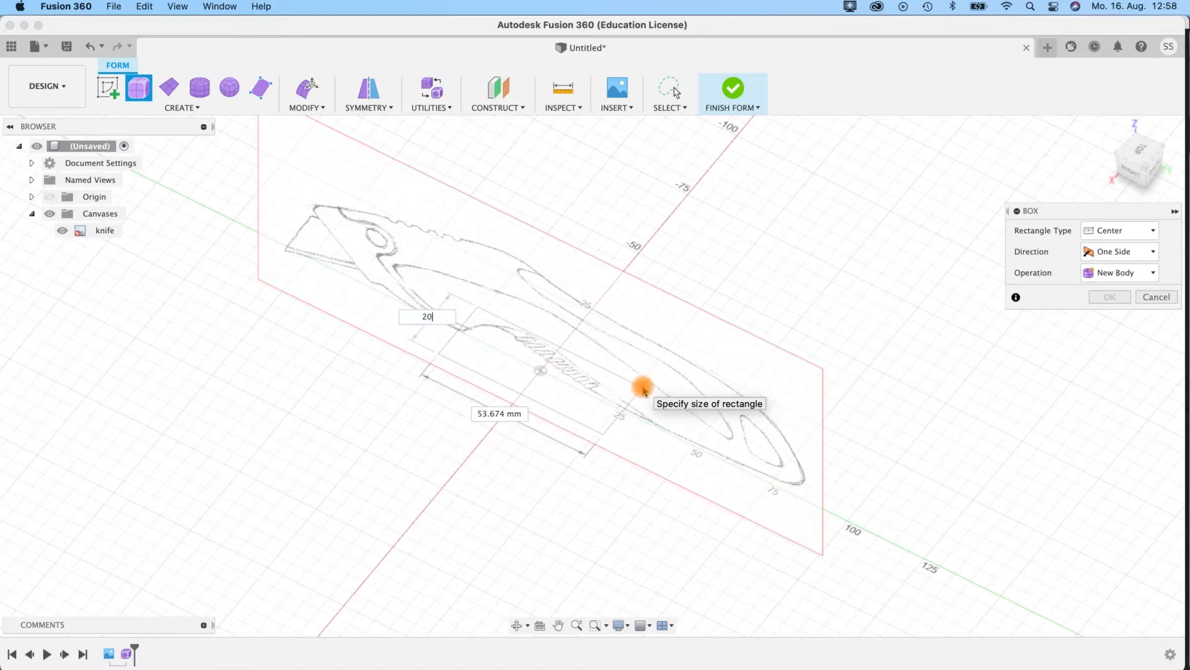
pyautogui.press('Tab')
pyautogui.press('Tab')
pyautogui.press('Tab')
pyautogui.press('Tab')
pyautogui.press('Tab')
pyautogui.write('60')
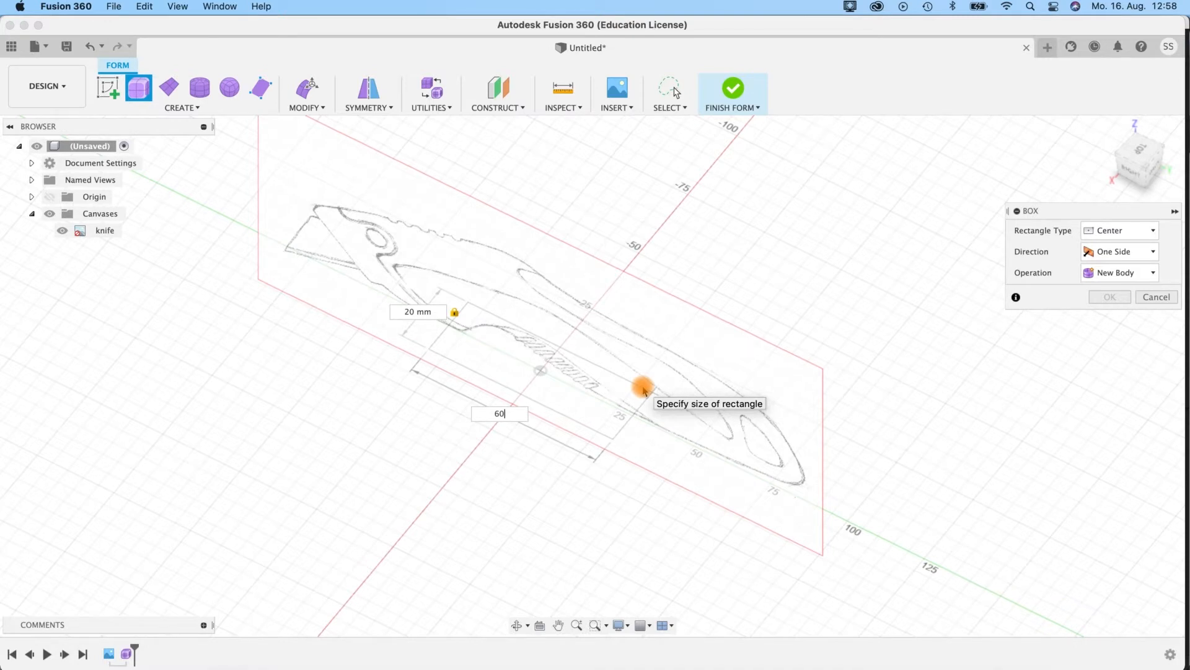
pyautogui.press('BackSpace')
pyautogui.press('BackSpace')
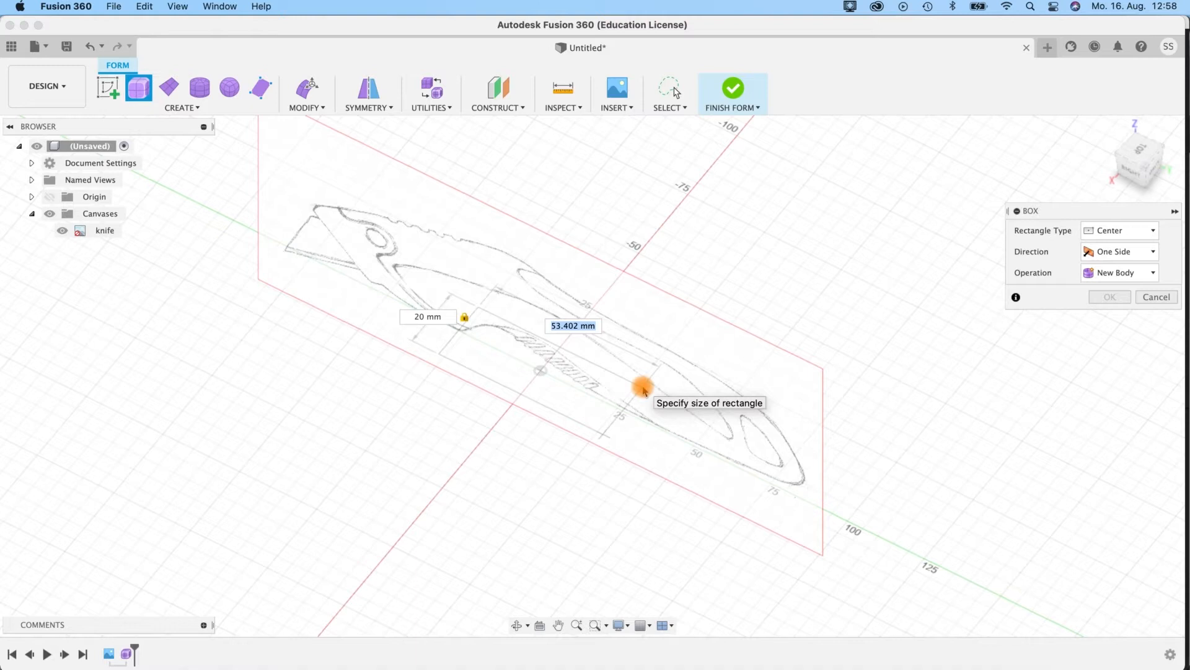
pyautogui.press('Return')
pyautogui.click(643, 387)
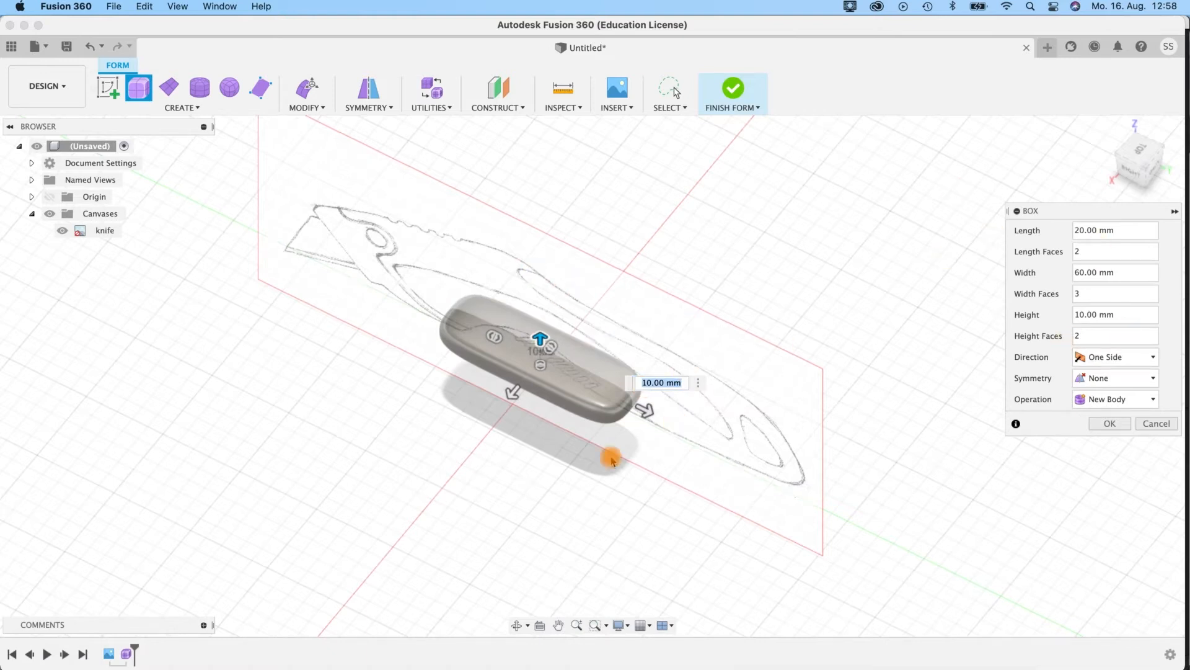
pyautogui.keyDown('shift'); pyautogui.moveTo(575, 422); pyautogui.dragTo(500, 321, button='middle'); pyautogui.keyUp('shift')
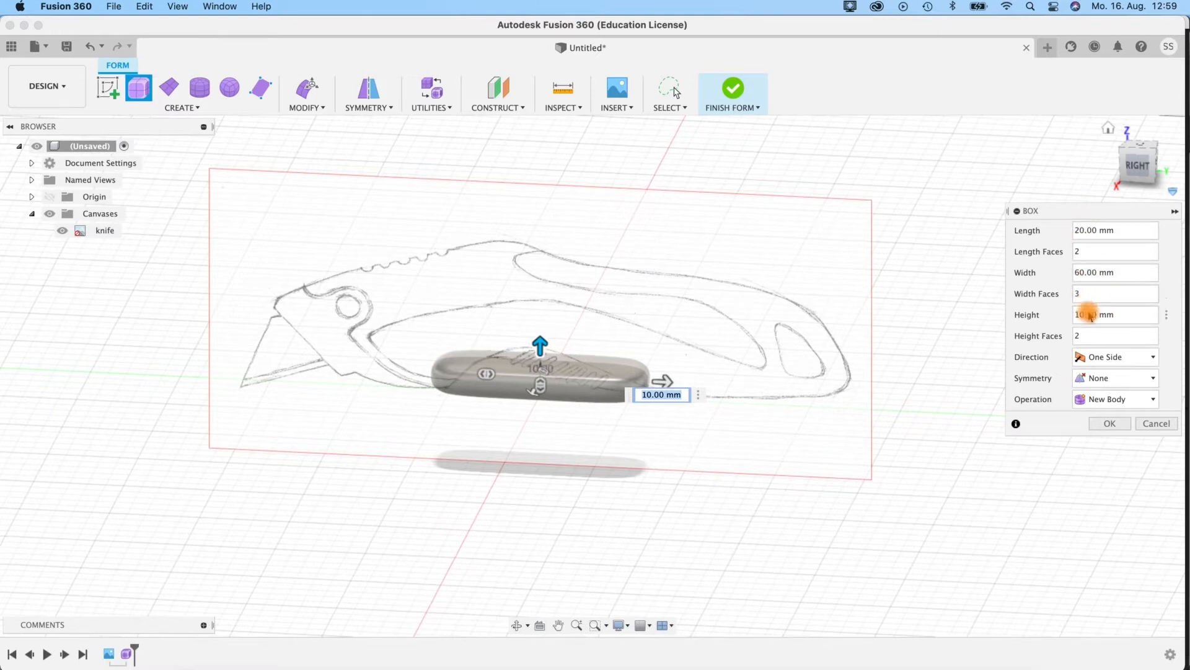
pyautogui.moveTo(539, 342); pyautogui.dragTo(518, 244)
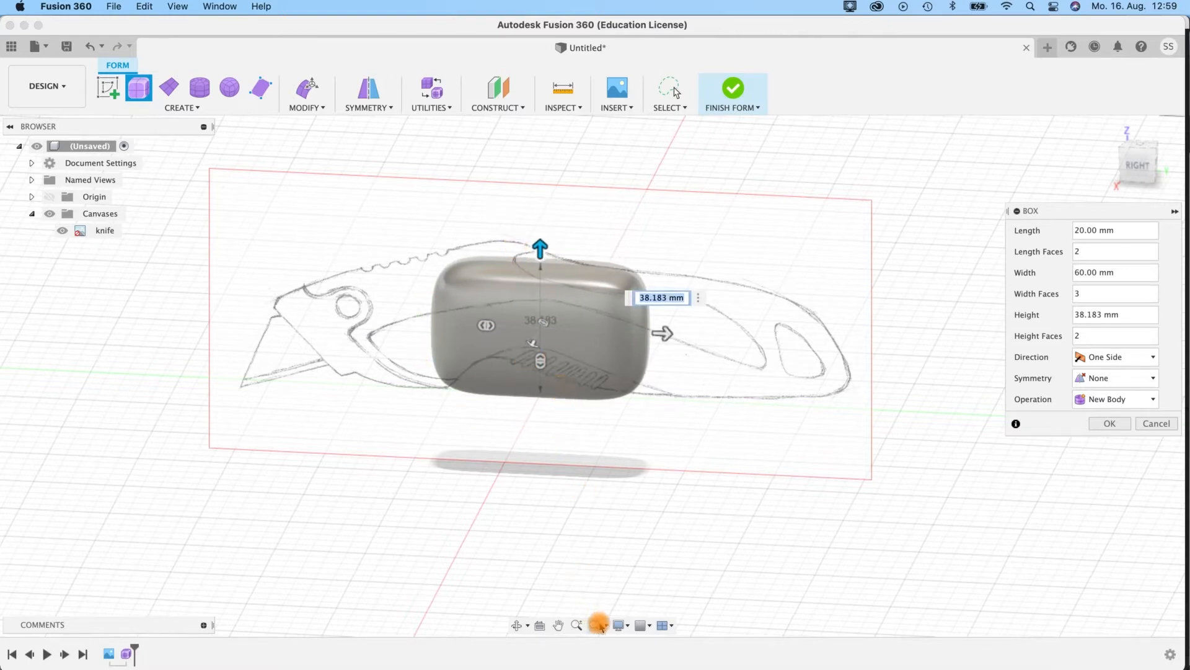
# Step: Compare the shaded visual styles and set the display to Shaded with Visible Edges Only
pyautogui.click(619, 626)
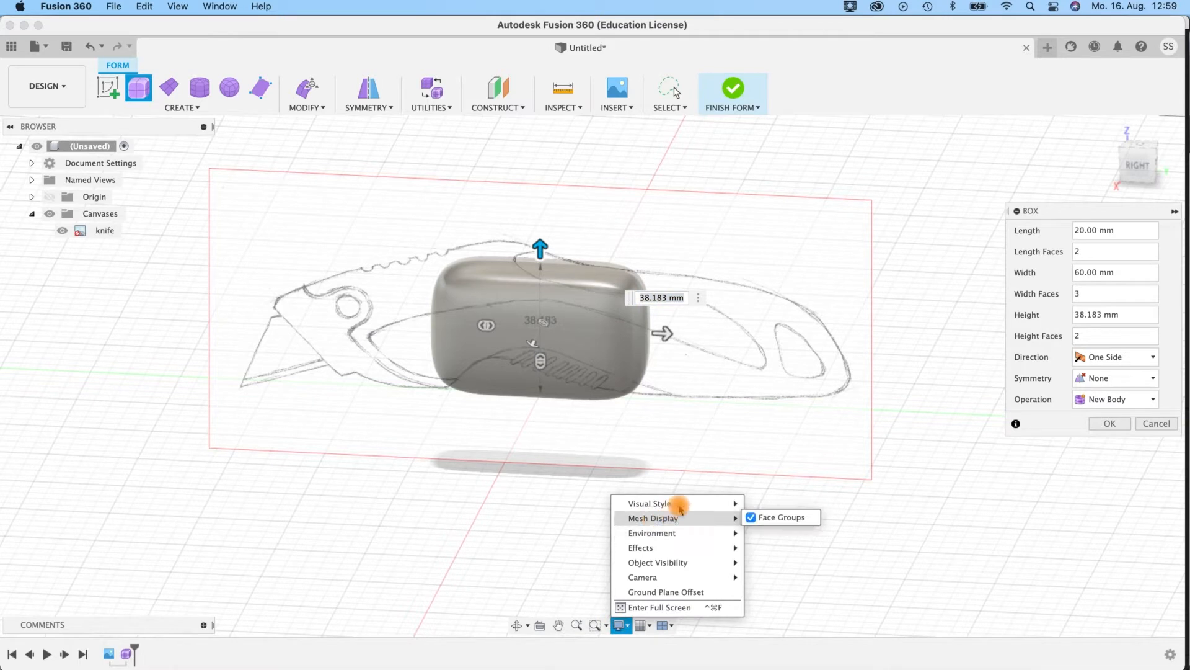
pyautogui.moveTo(686, 516)
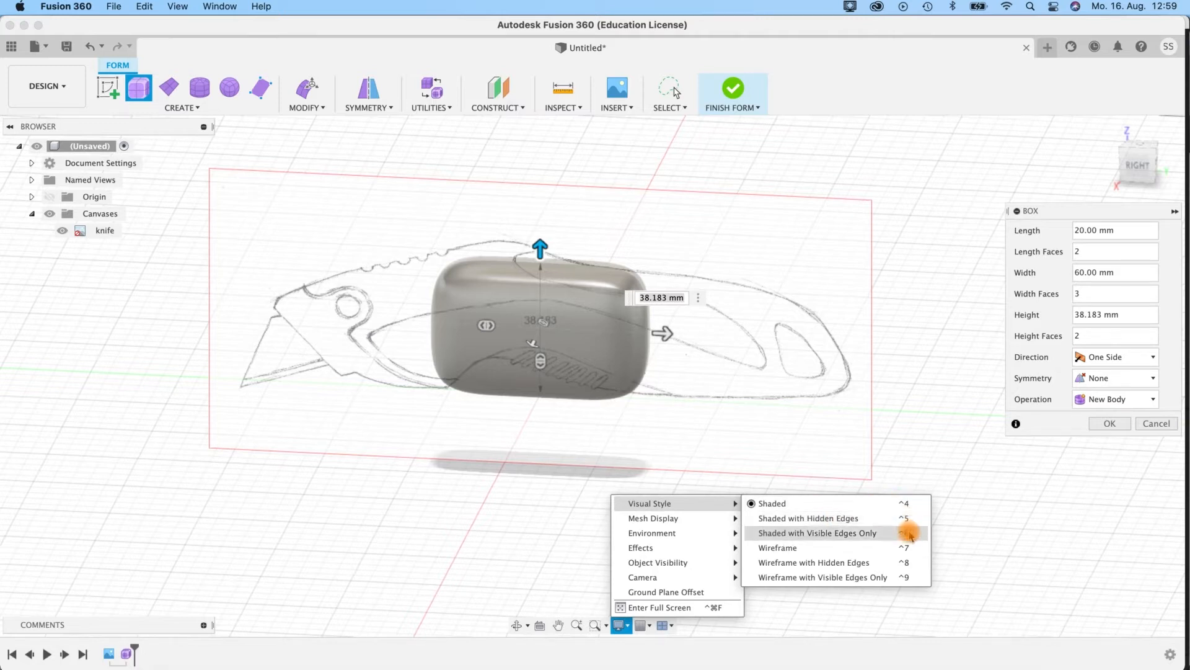
pyautogui.click(818, 537)
pyautogui.hotkey('ctrl', '6')
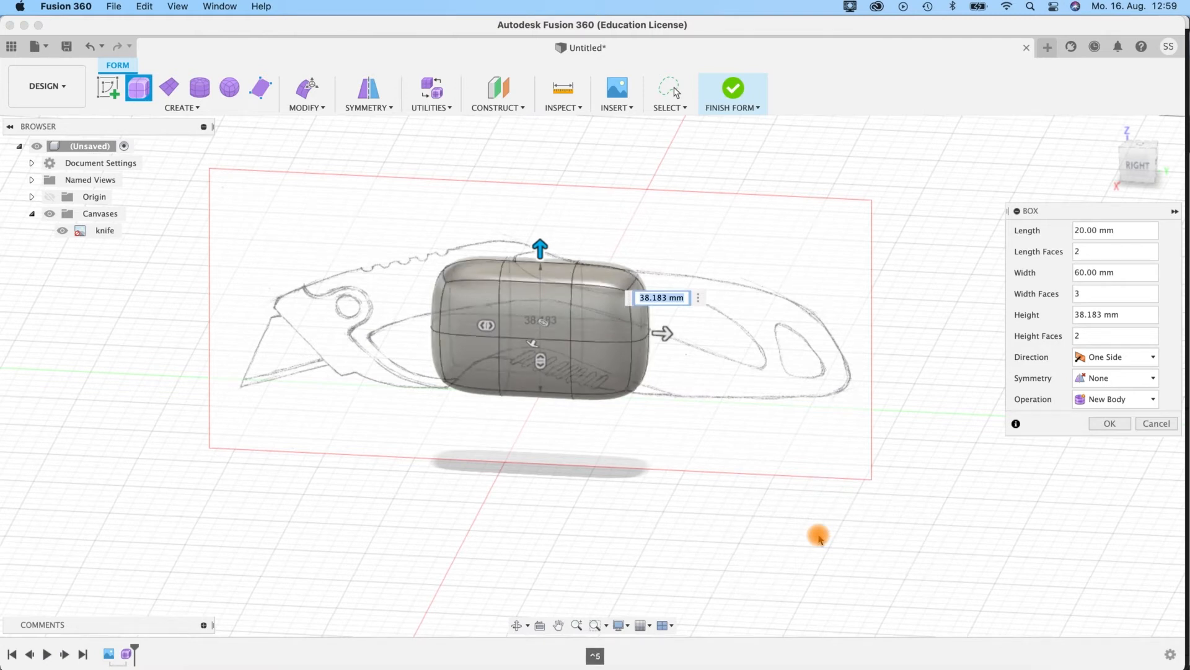
pyautogui.hotkey('ctrl', '4')
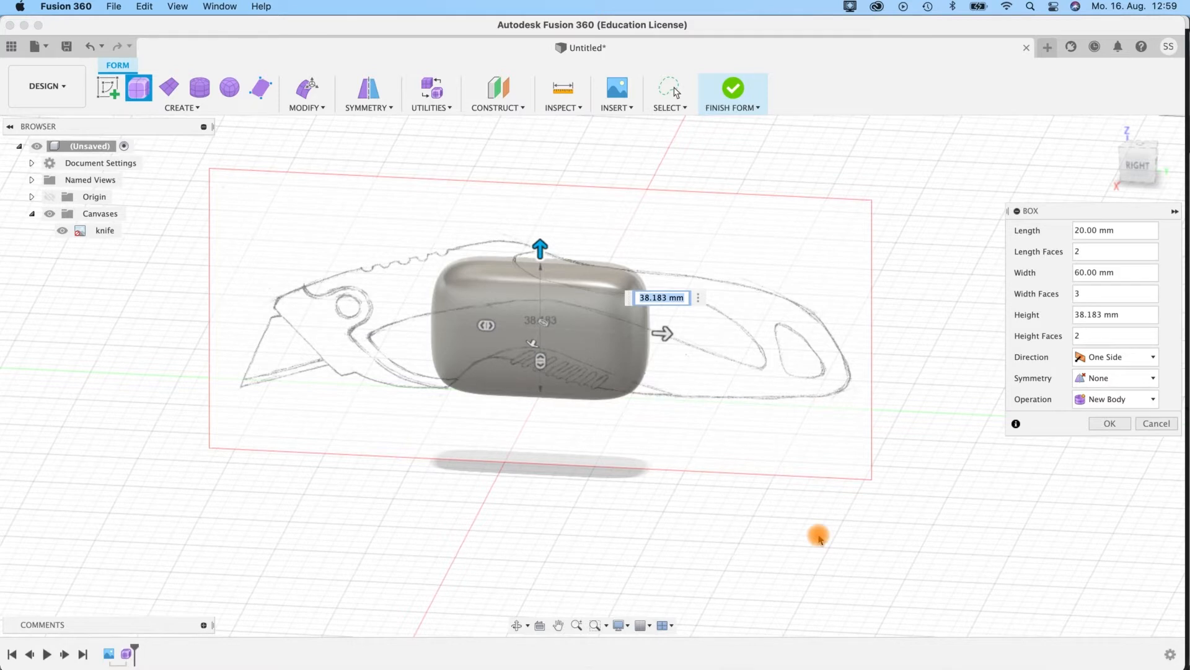
pyautogui.hotkey('ctrl', '4')
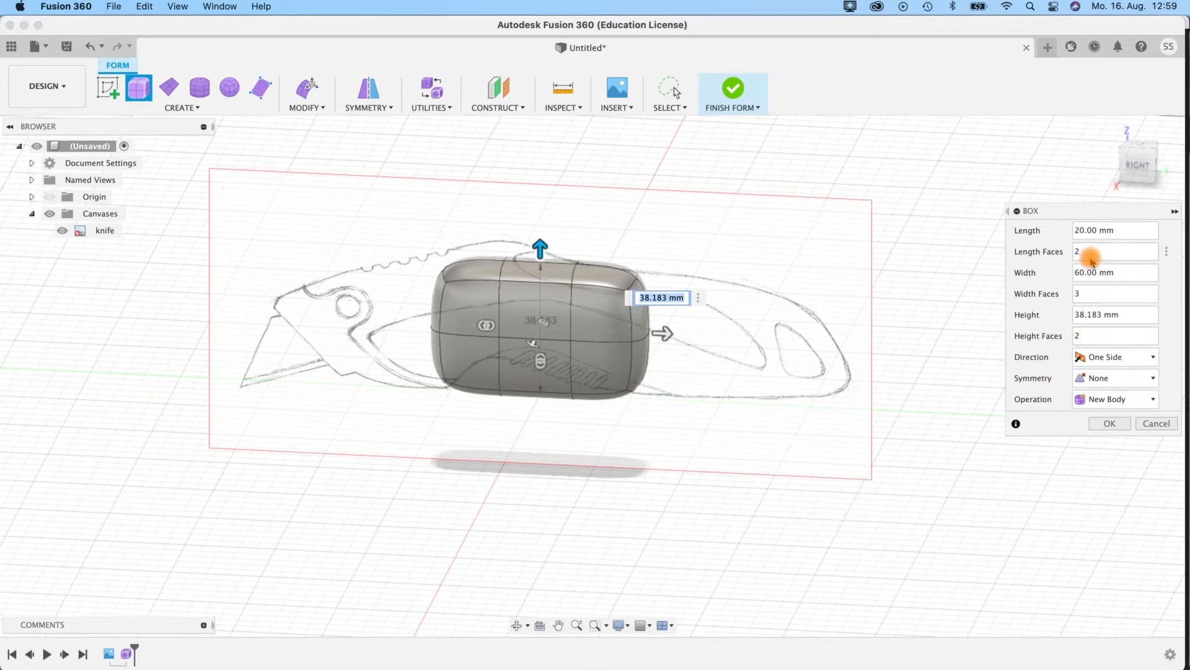
# Step: Set the form box's height faces to 3
pyautogui.click(1086, 294)
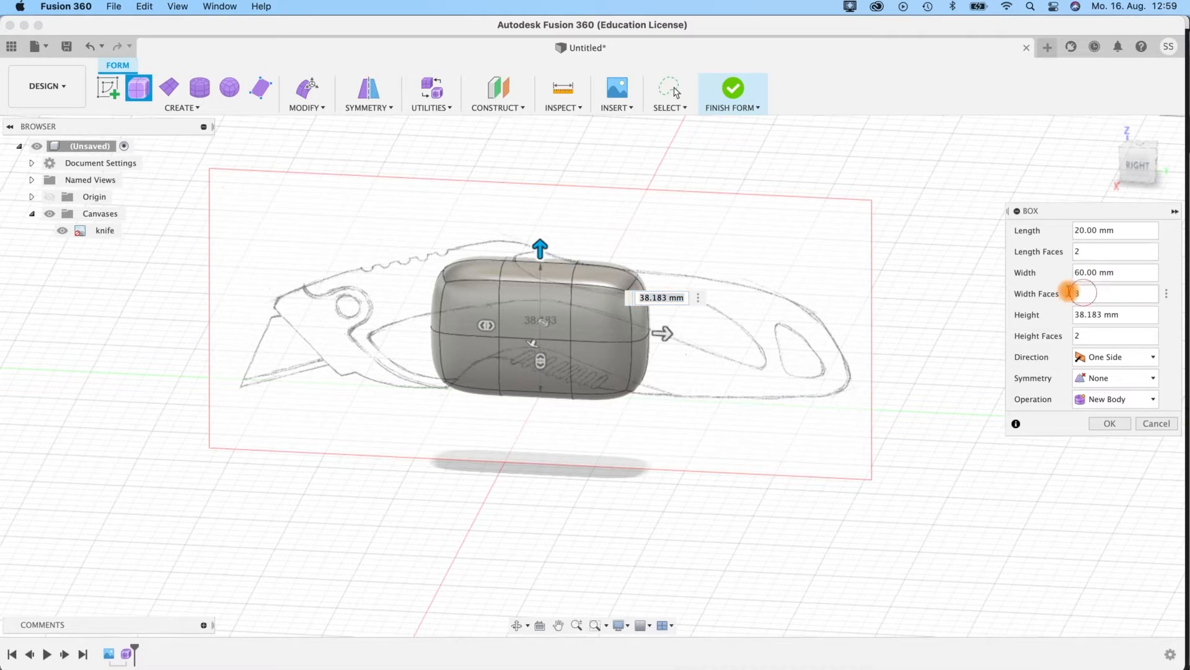
pyautogui.click(1080, 251)
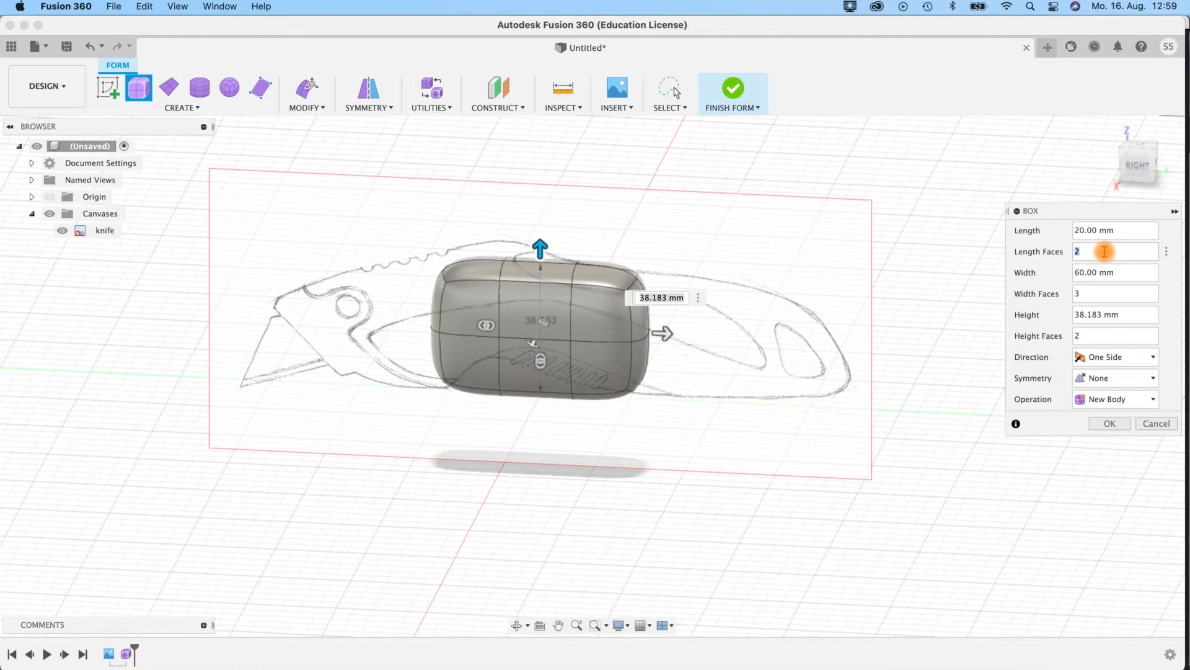
pyautogui.click(1091, 290)
pyautogui.click(1101, 336)
pyautogui.write('3')
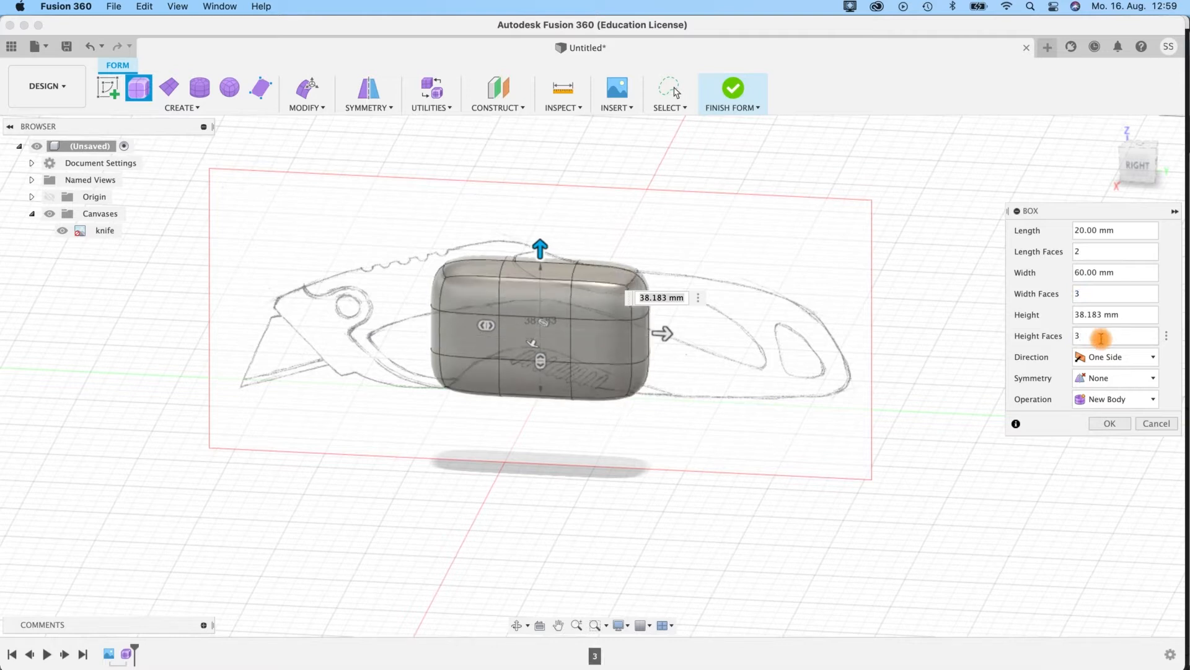
pyautogui.moveTo(619, 420)
pyautogui.keyDown('shift'); pyautogui.mouseDown(button='middle')
pyautogui.moveTo(628, 479)
pyautogui.moveTo(593, 420)
pyautogui.moveTo(502, 393)
pyautogui.moveTo(659, 390)
pyautogui.moveTo(627, 465)
pyautogui.moveTo(619, 388)
pyautogui.moveTo(630, 398)
pyautogui.moveTo(614, 400)
pyautogui.moveTo(645, 422)
pyautogui.mouseUp(button='middle'); pyautogui.keyUp('shift')
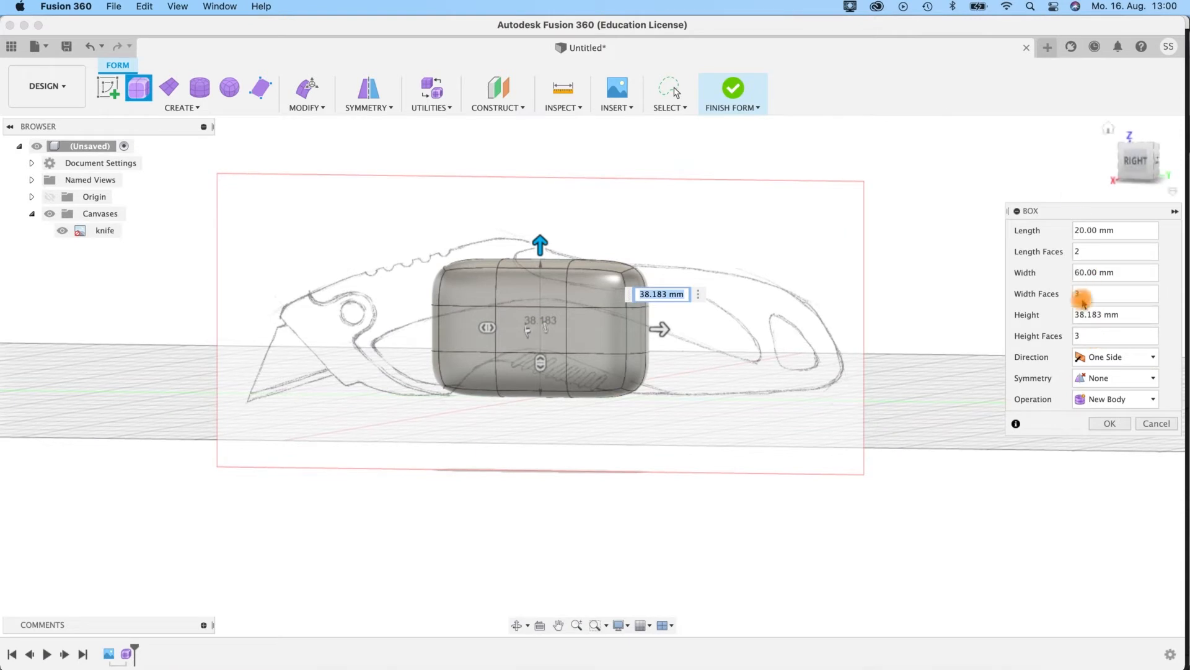
# Step: Finish creating the form box as a new body with the configured dimensions and face counts
pyautogui.click(1110, 425)
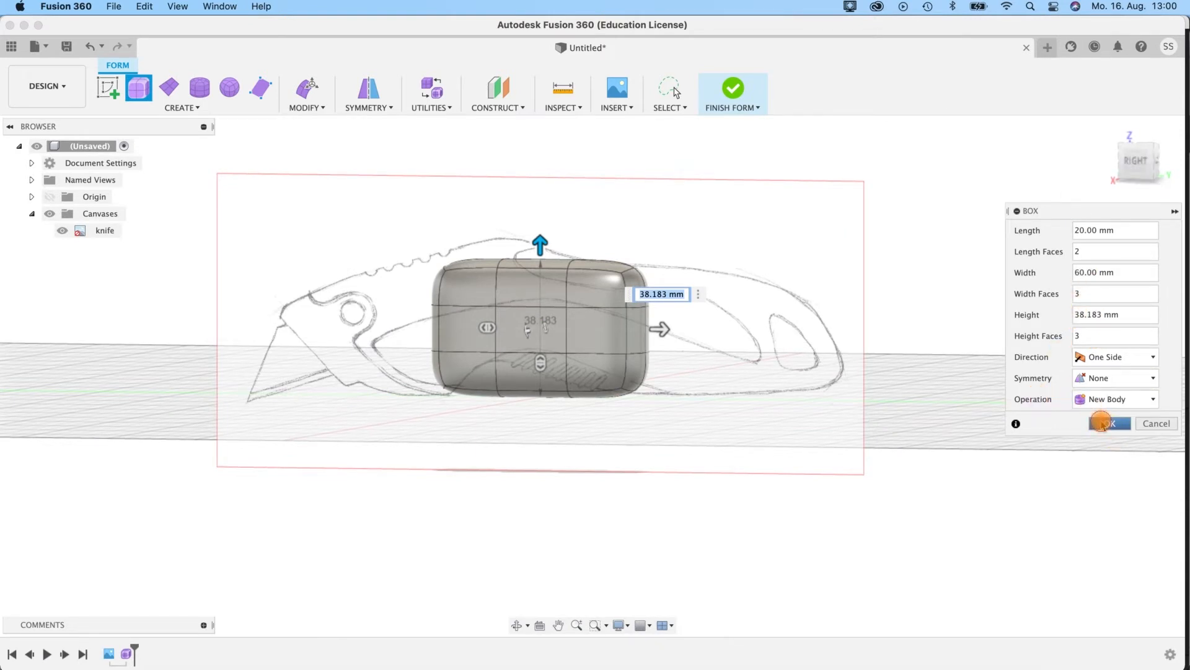
pyautogui.click(1102, 423)
pyautogui.keyDown('shift'); pyautogui.moveTo(431, 439); pyautogui.dragTo(463, 444, button='middle'); pyautogui.keyUp('shift')
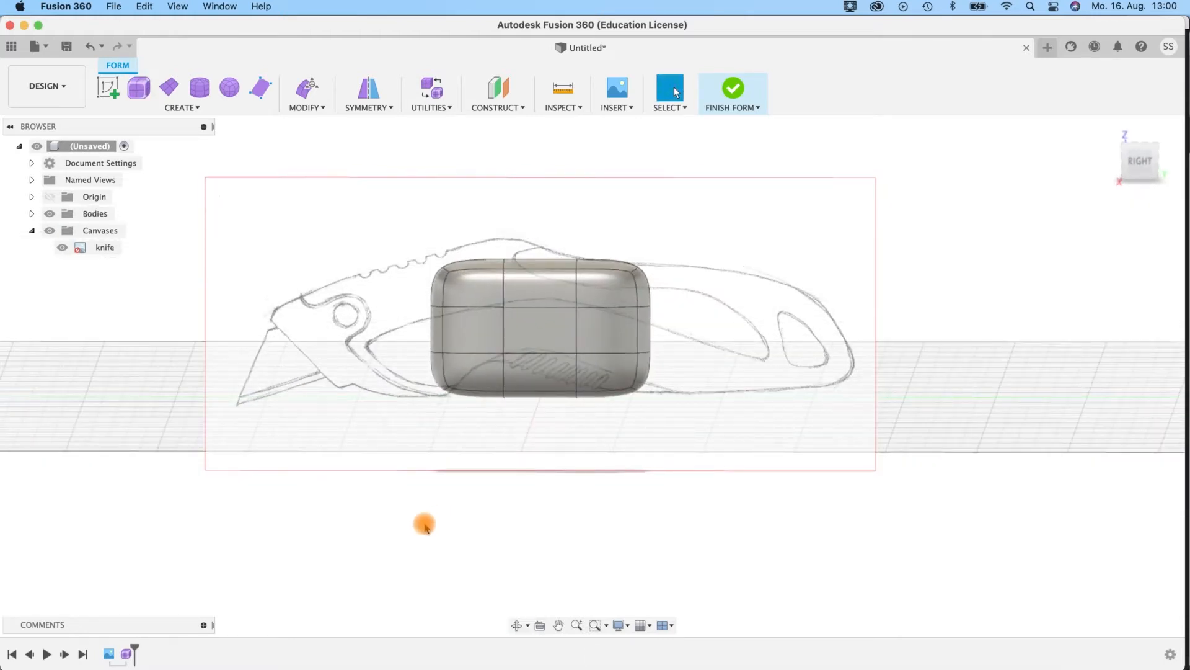
# Step: Compare the form's box, control frame and smooth display modes, ending in smooth display
pyautogui.hotkey('ctrl', '1')
pyautogui.hotkey('ctrl', '3')
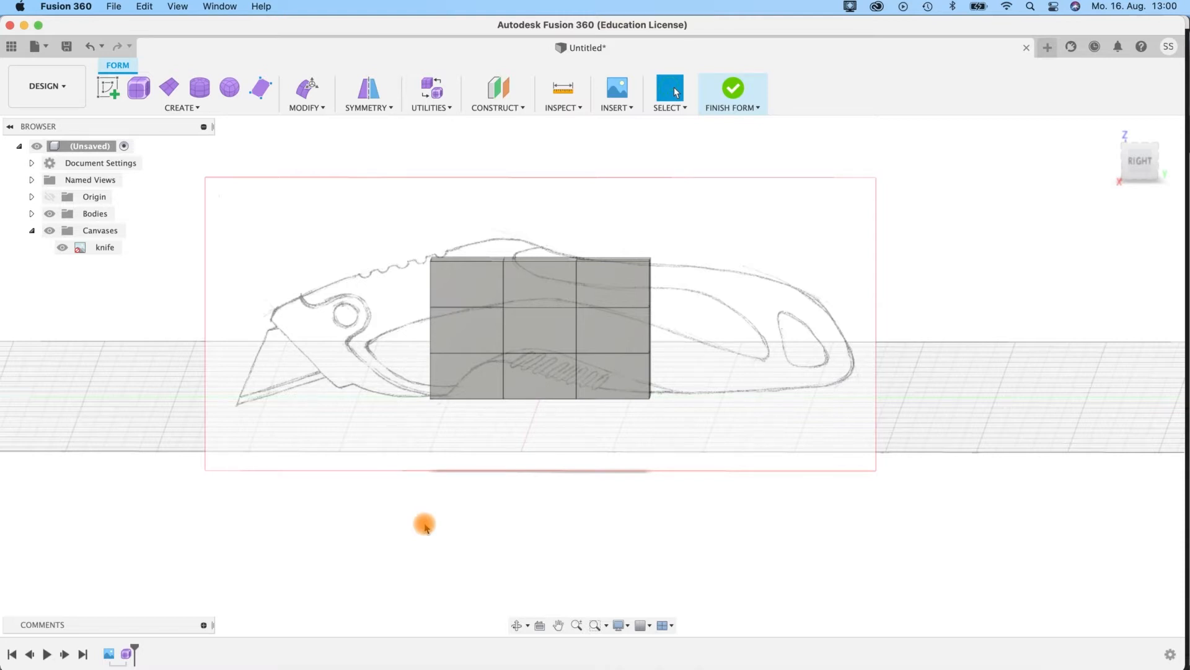
pyautogui.hotkey('ctrl', '2')
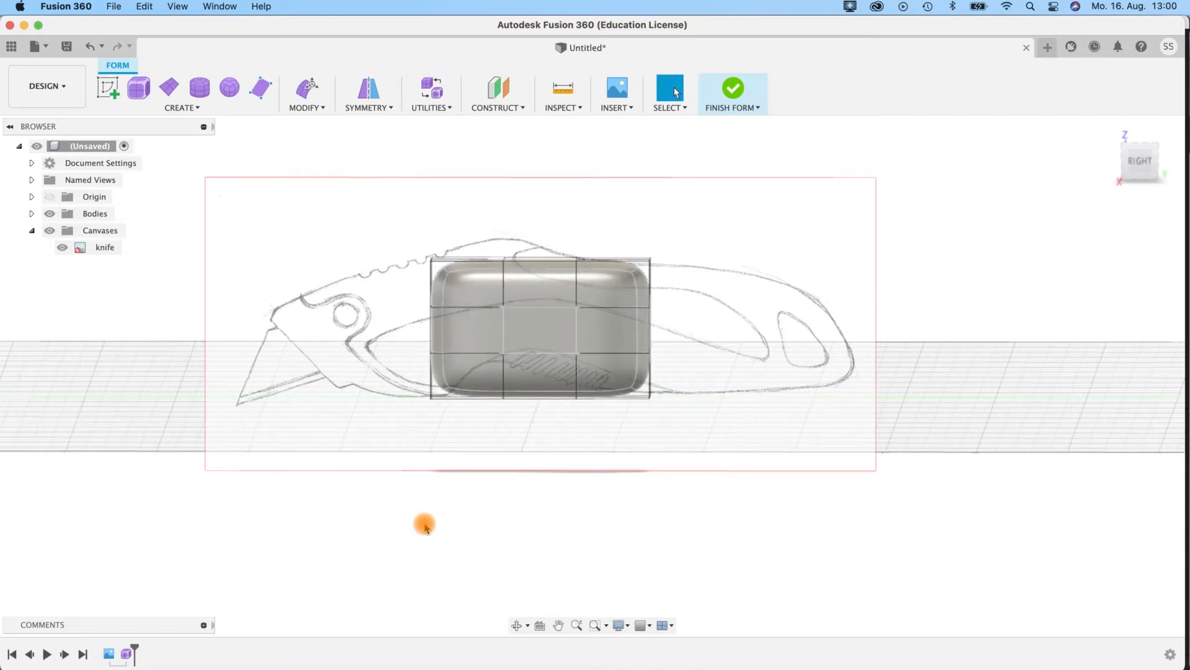
pyautogui.hotkey('ctrl', '3')
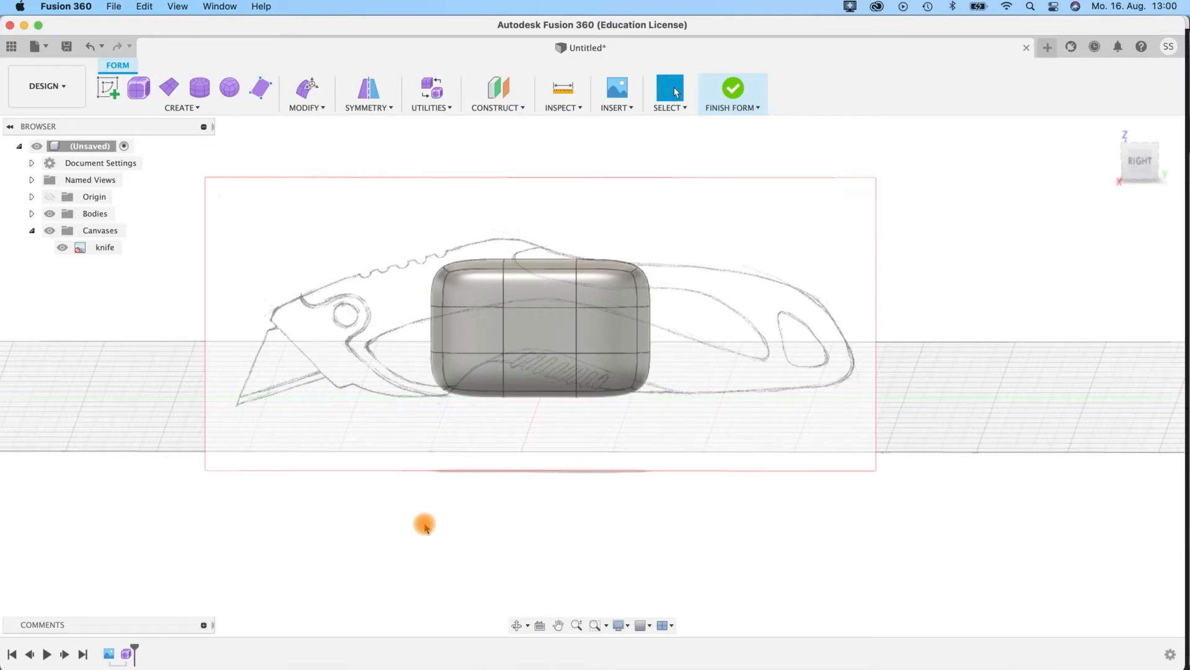
pyautogui.moveTo(679, 268)
pyautogui.keyDown('shift'); pyautogui.mouseDown(button='middle')
pyautogui.moveTo(616, 273)
pyautogui.moveTo(664, 264)
pyautogui.mouseUp(button='middle'); pyautogui.keyUp('shift')
pyautogui.hotkey('ctrl', '1')
pyautogui.hotkey('ctrl', '3')
pyautogui.hotkey('ctrl', '1')
pyautogui.hotkey('ctrl', '3')
pyautogui.hotkey('ctrl', '1')
pyautogui.hotkey('ctrl', '3')
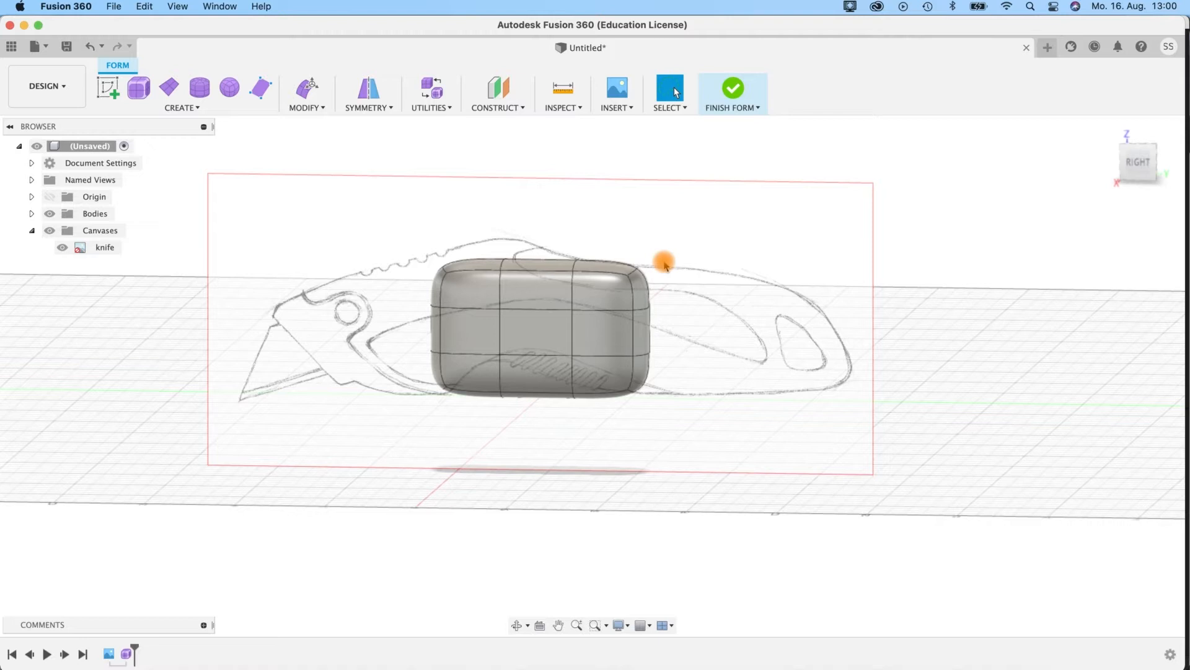
pyautogui.hotkey('ctrl', '1')
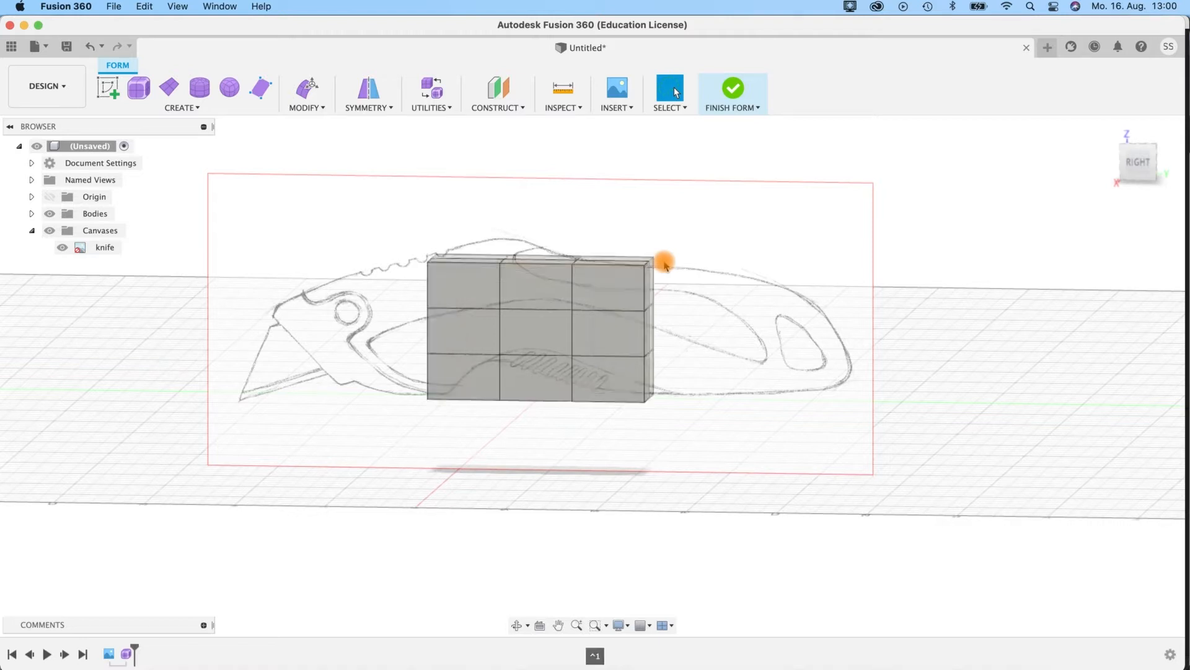
pyautogui.hotkey('ctrl', '3')
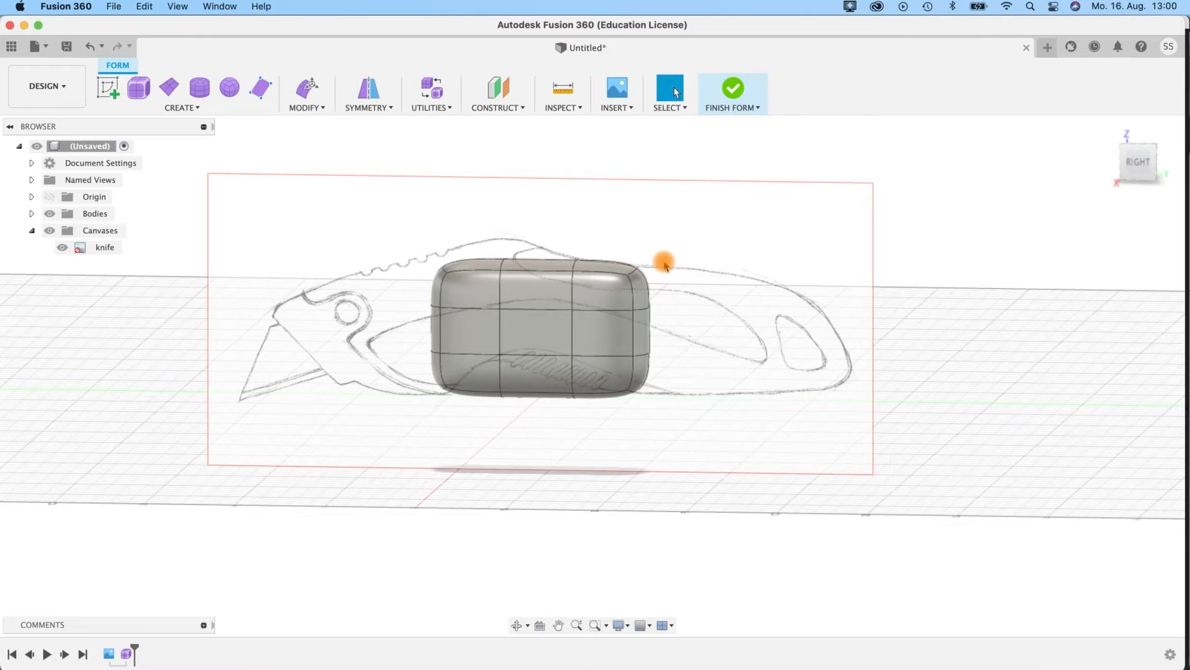
pyautogui.moveTo(570, 375)
pyautogui.keyDown('shift'); pyautogui.mouseDown(button='middle')
pyautogui.moveTo(635, 436)
pyautogui.moveTo(555, 378)
pyautogui.mouseUp(button='middle'); pyautogui.keyUp('shift')
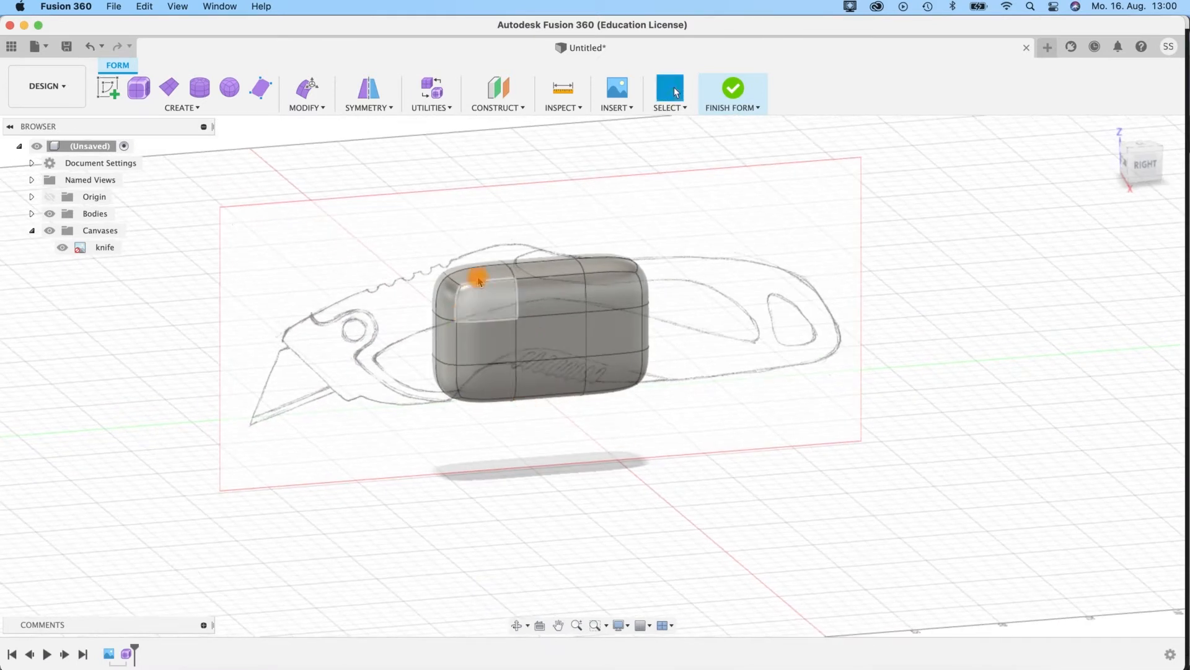
pyautogui.scroll(3, 631, 437)
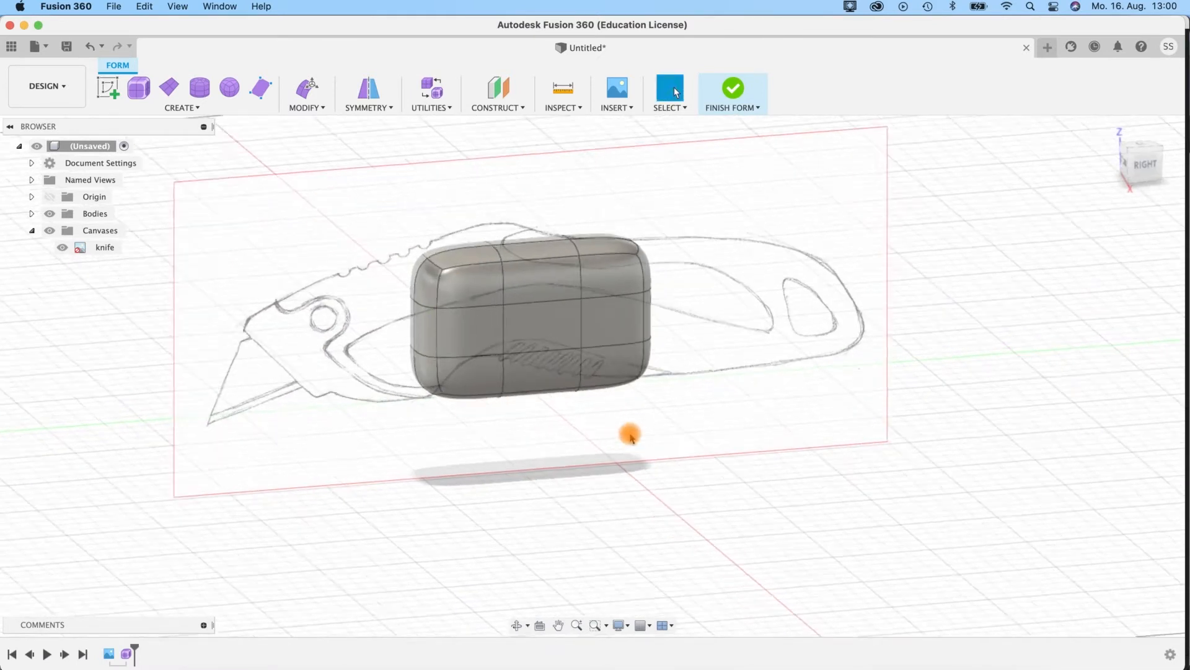
pyautogui.keyDown('shift'); pyautogui.moveTo(560, 418); pyautogui.dragTo(484, 316, button='middle'); pyautogui.keyUp('shift')
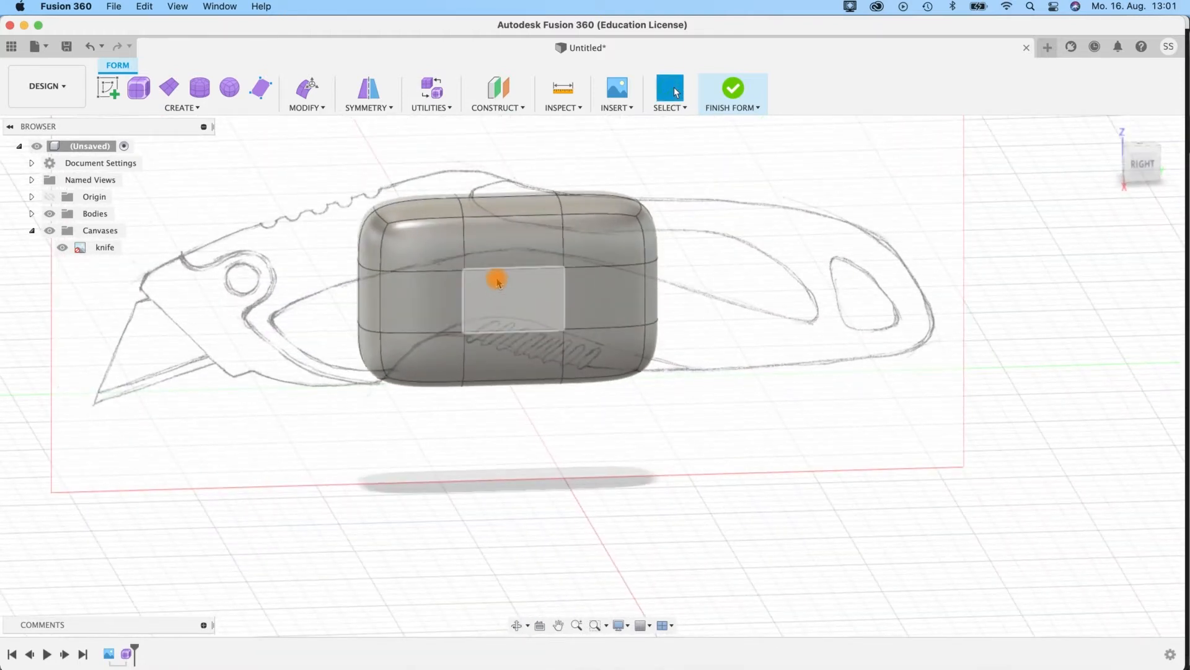
pyautogui.click(237, 109)
pyautogui.click(303, 108)
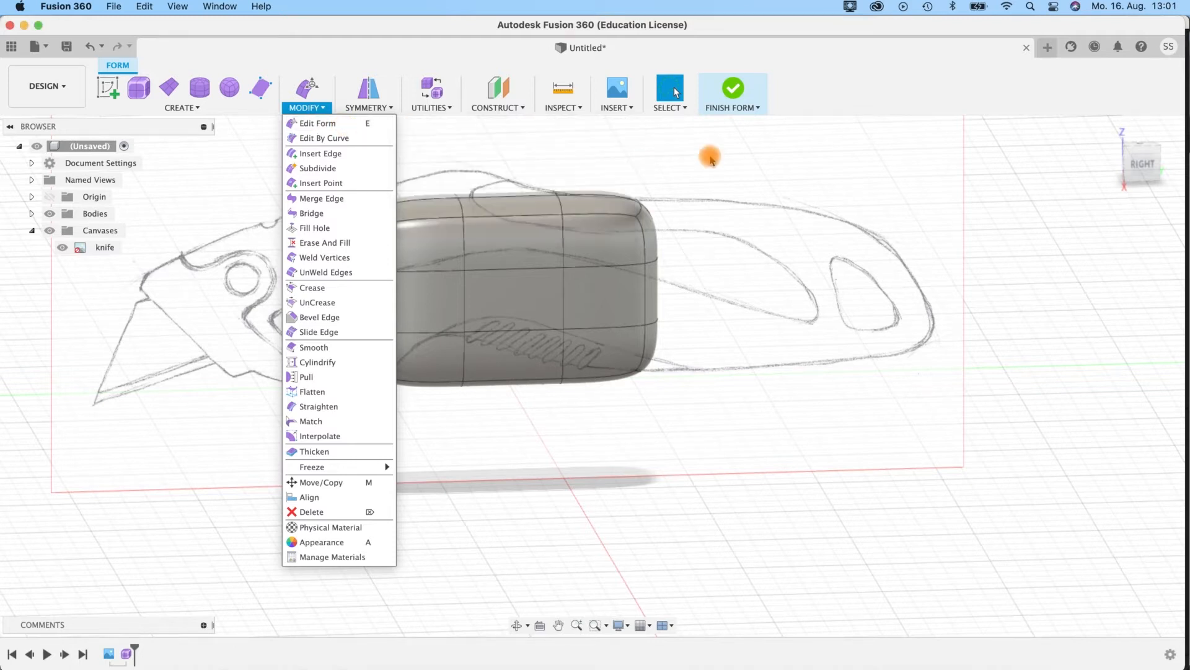
pyautogui.click(450, 284)
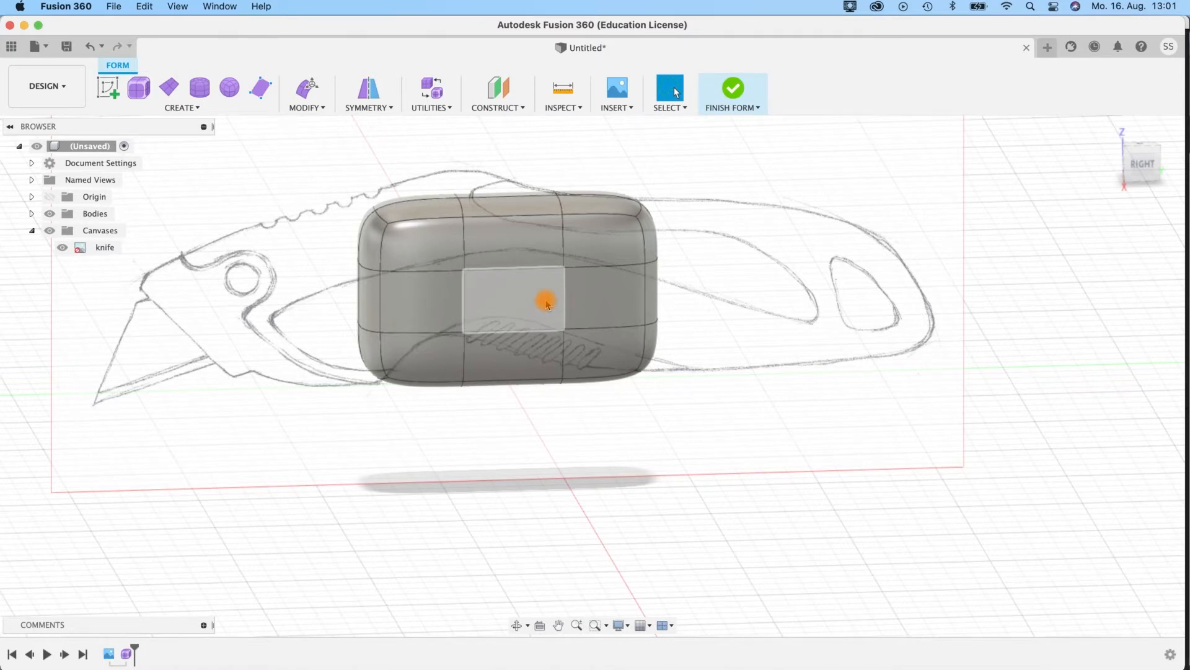
# Step: Try pulling the form's upper side face nearest the blade outward by about 3.9 mm with Edit Form
pyautogui.press('f')
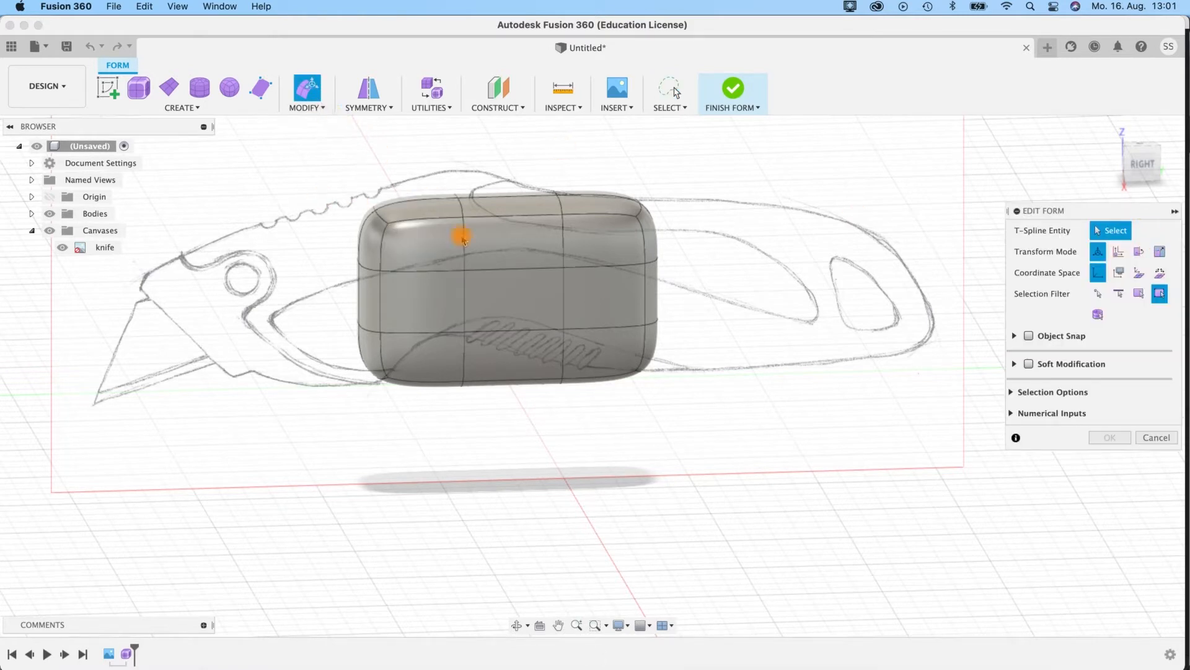
pyautogui.click(424, 253)
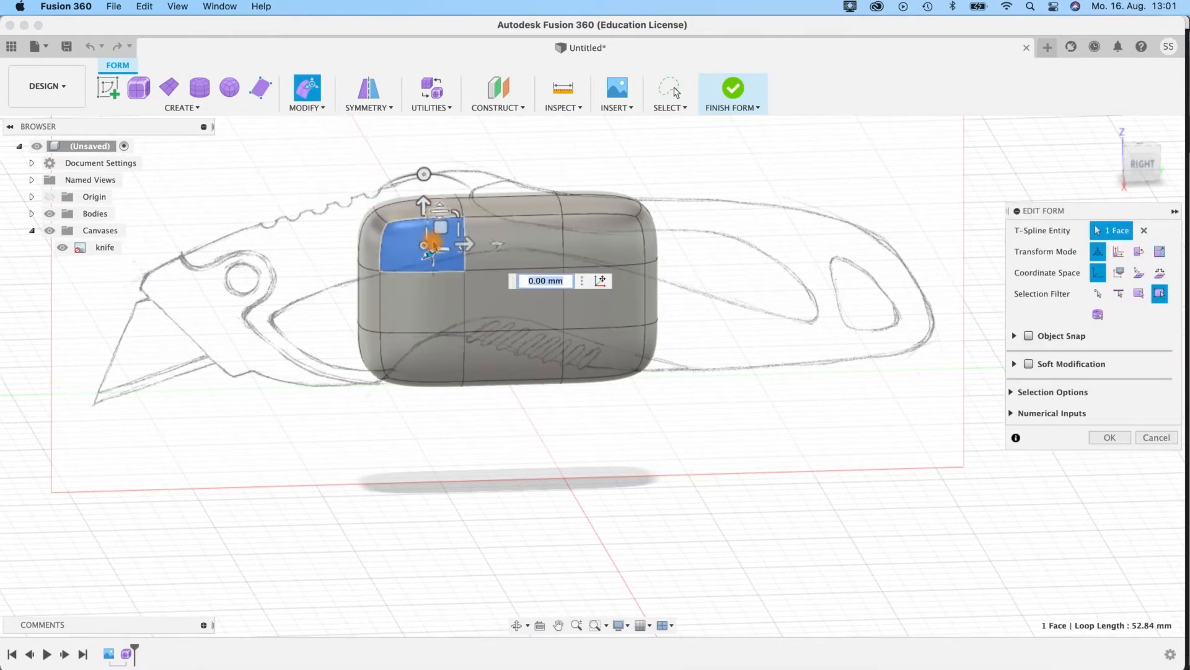
pyautogui.scroll(5, 420, 255)
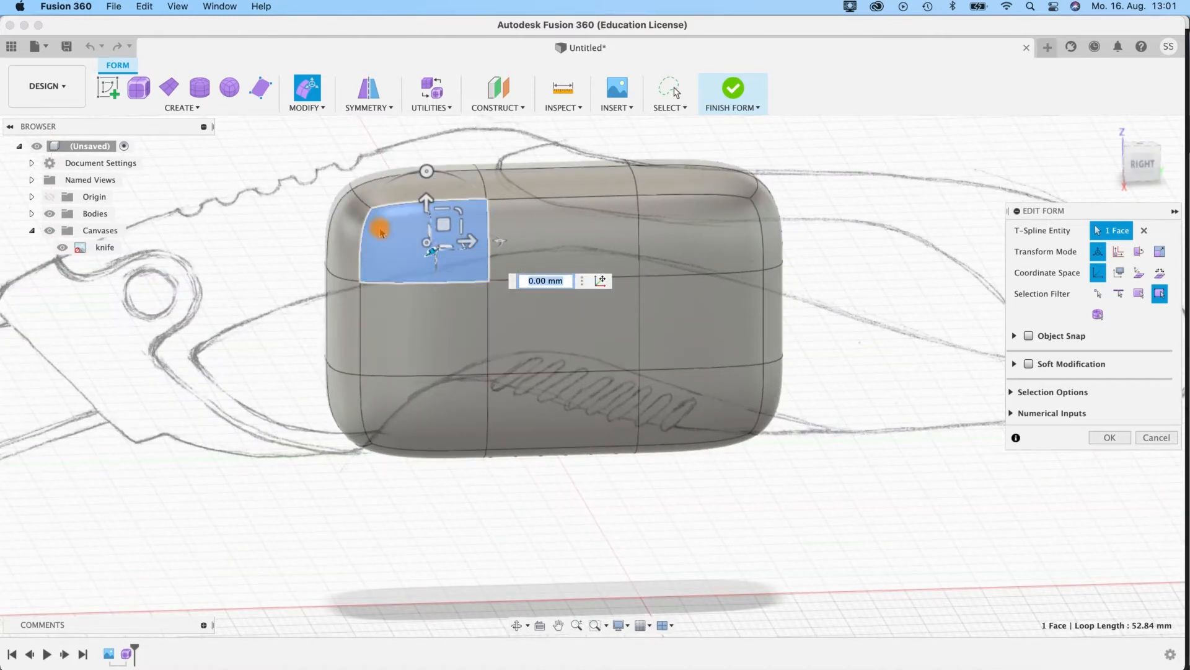
pyautogui.keyDown('shift'); pyautogui.moveTo(597, 476); pyautogui.dragTo(645, 475, button='middle'); pyautogui.keyUp('shift')
pyautogui.moveTo(499, 273)
pyautogui.mouseDown()
pyautogui.moveTo(419, 279)
pyautogui.moveTo(486, 257)
pyautogui.moveTo(481, 271)
pyautogui.moveTo(560, 290)
pyautogui.moveTo(499, 261)
pyautogui.moveTo(506, 254)
pyautogui.mouseUp()
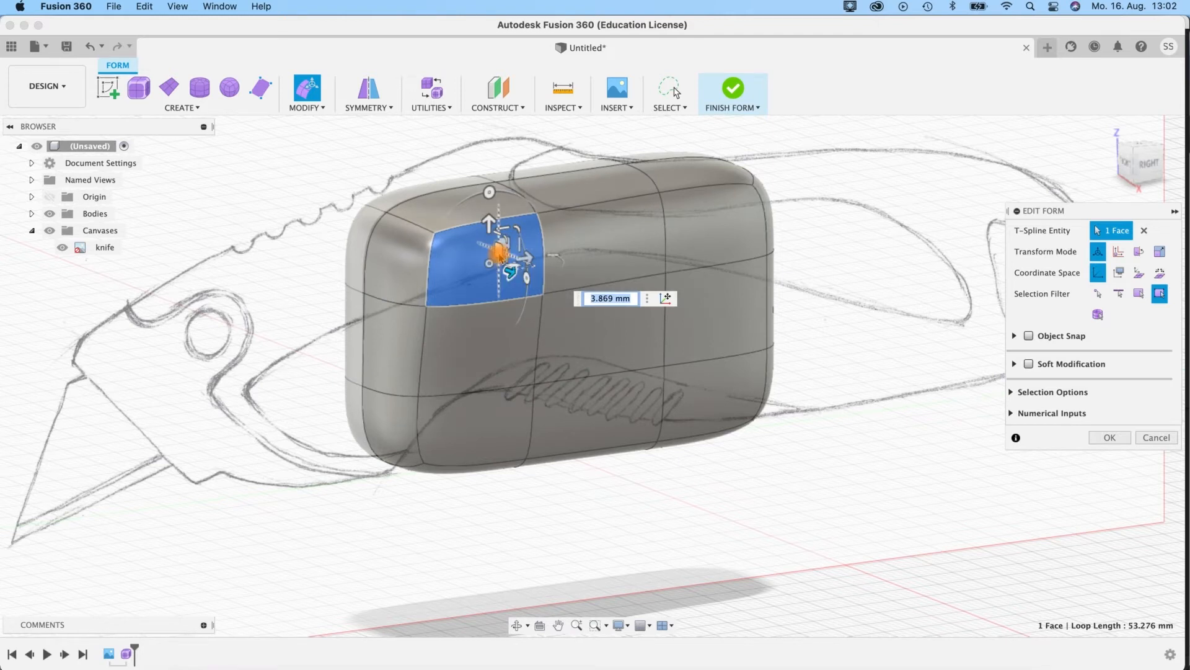
# Step: Try further transforming the same side face, including moving it about 2.4 mm upward
pyautogui.click(526, 227)
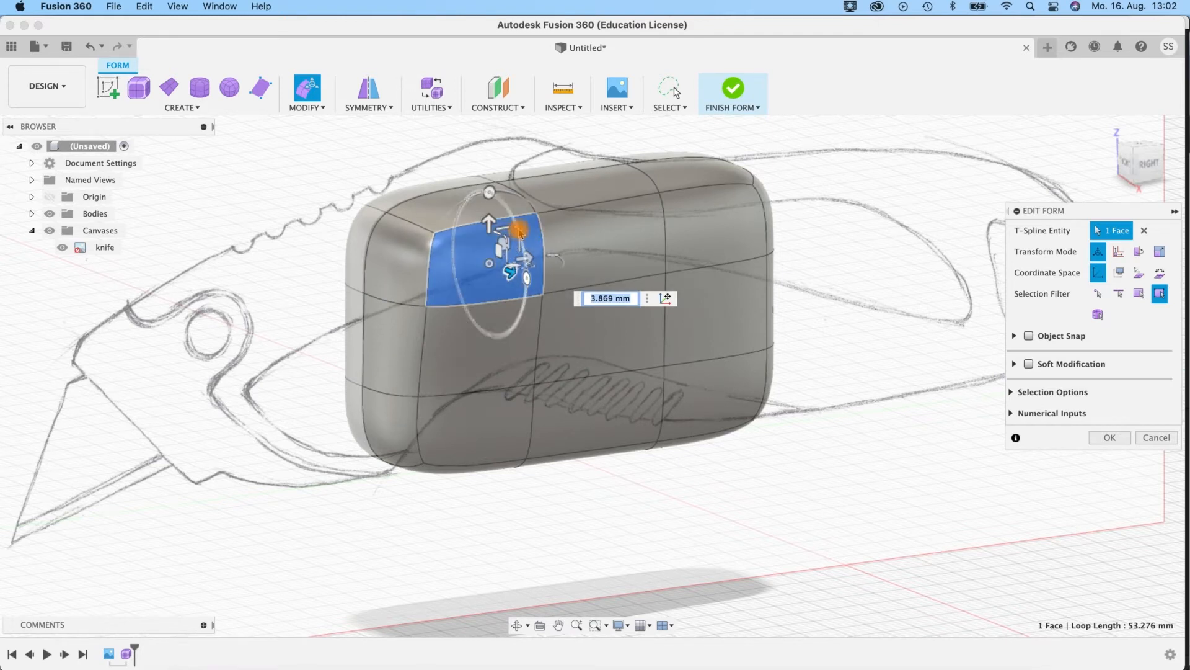
pyautogui.moveTo(527, 227); pyautogui.dragTo(503, 188)
pyautogui.keyDown('shift'); pyautogui.moveTo(503, 187); pyautogui.dragTo(496, 197, button='middle'); pyautogui.keyUp('shift')
pyautogui.moveTo(500, 234); pyautogui.dragTo(802, 243)
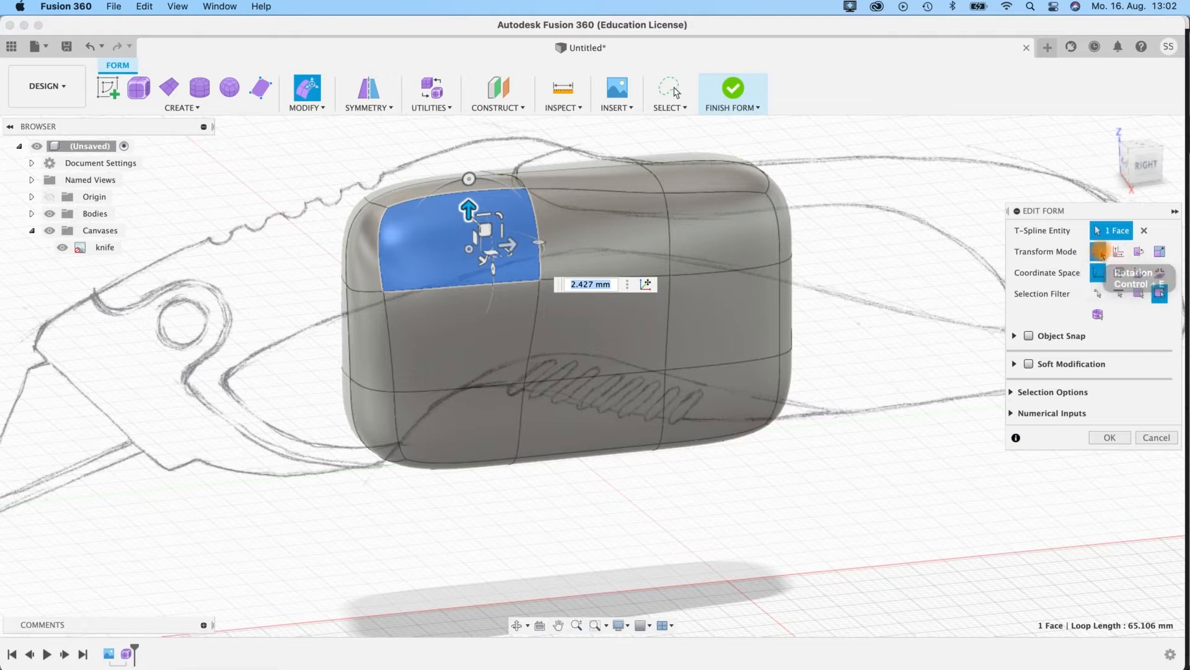
pyautogui.click(1160, 295)
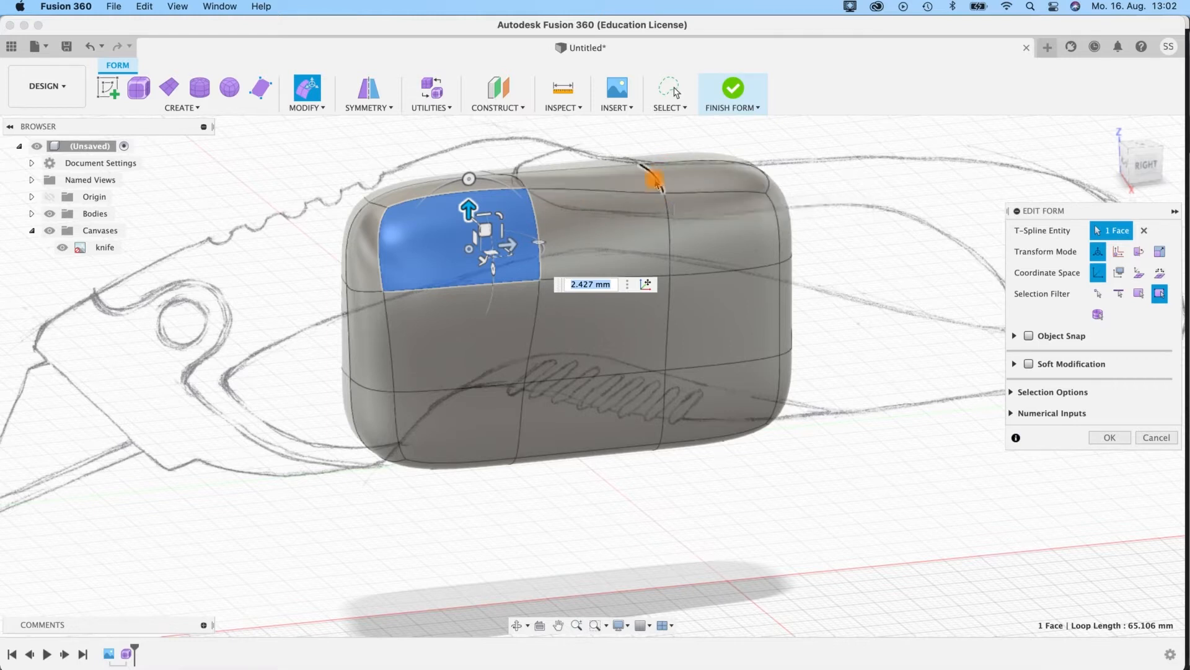
# Step: Undo the trial transformations of the upper side face
pyautogui.press('super+y')
pyautogui.press('super+z')
pyautogui.press('super+z')
pyautogui.press('super+z')
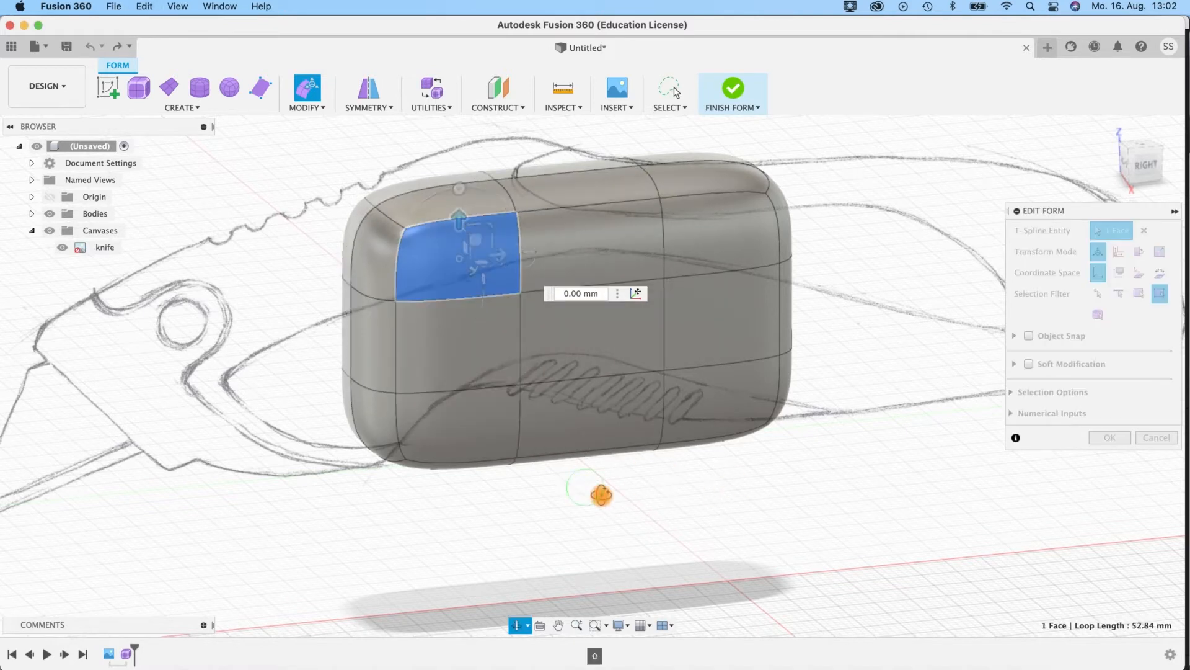
# Step: Try moving the form's upper corner vertex nearest the blade, and undo the moves
pyautogui.keyDown('shift'); pyautogui.moveTo(603, 494); pyautogui.dragTo(527, 403, button='middle'); pyautogui.keyUp('shift')
pyautogui.click(440, 277)
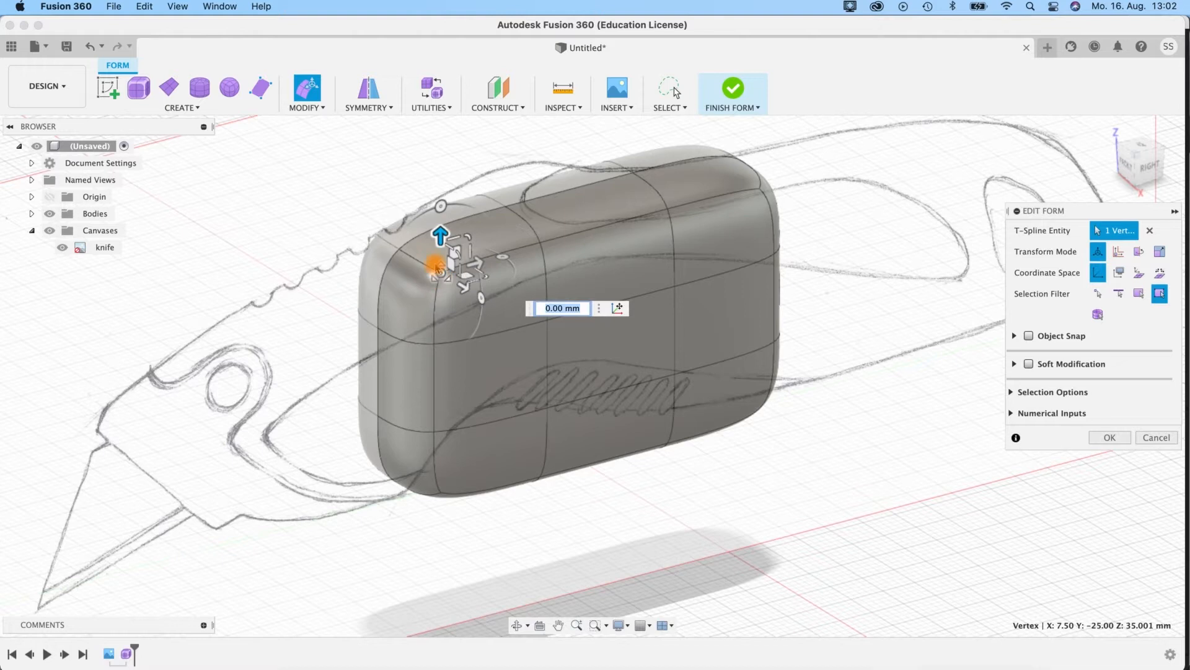
pyautogui.keyDown('shift'); pyautogui.moveTo(563, 497); pyautogui.dragTo(490, 443, button='middle'); pyautogui.keyUp('shift')
pyautogui.moveTo(354, 245); pyautogui.dragTo(349, 294)
pyautogui.press('super+z')
pyautogui.press('super+z')
pyautogui.press('super+z')
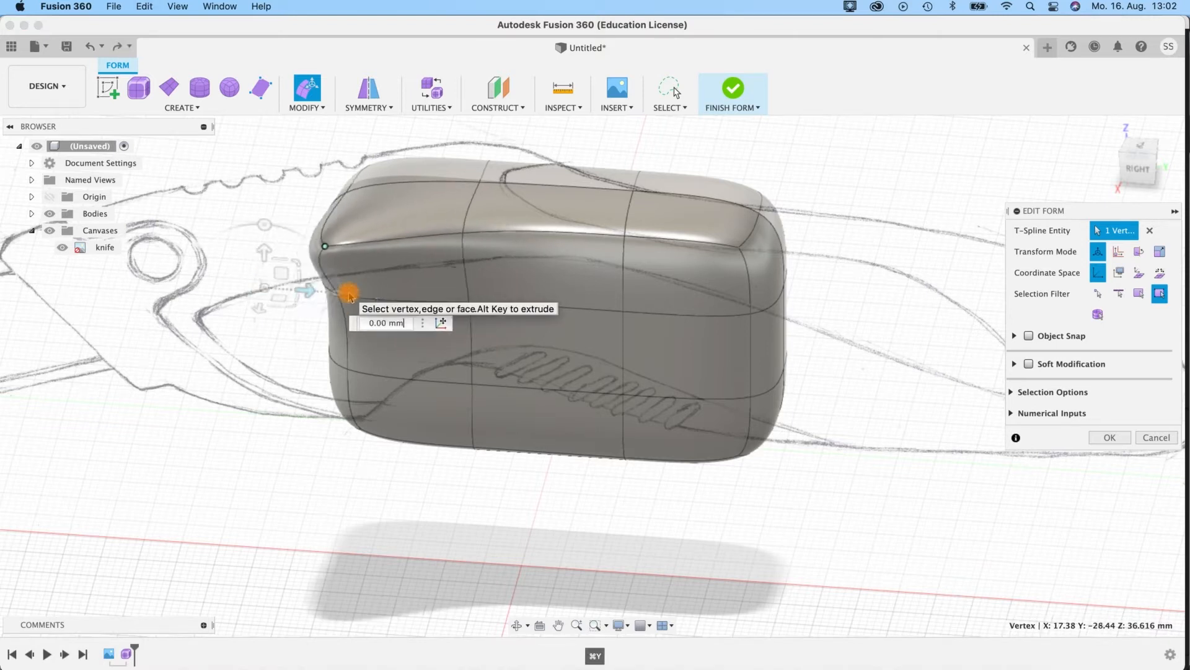
pyautogui.press('super+y')
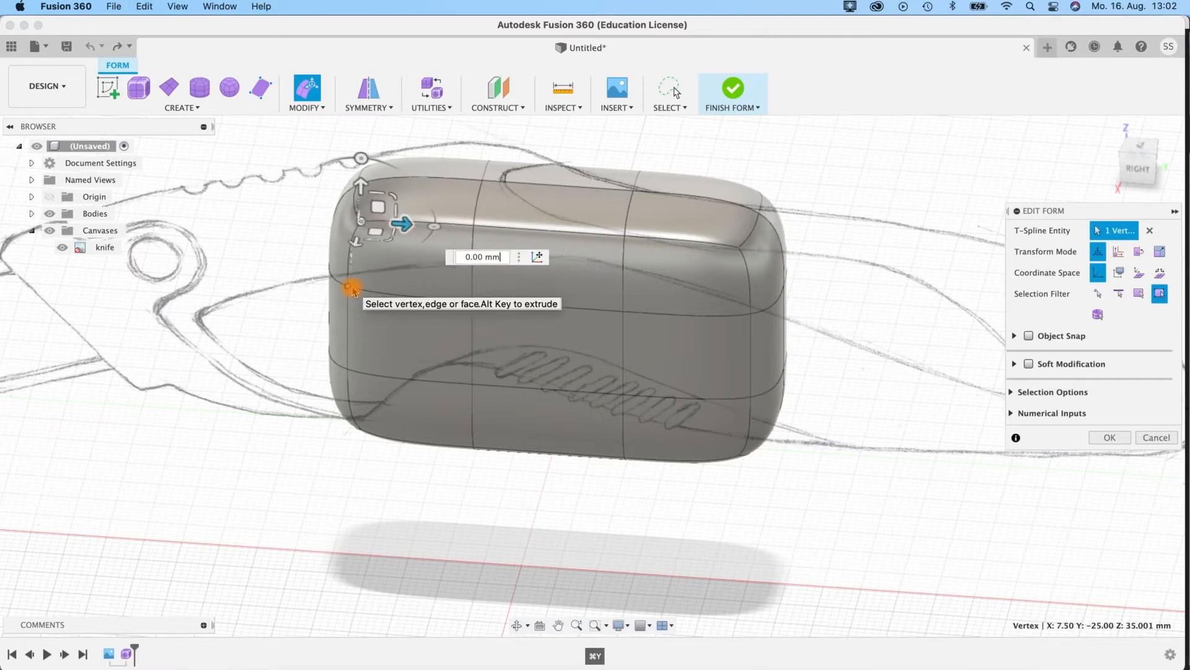
# Step: Try moving the crosswise edge on the form's top and rotating it about 65 degrees, and undo the changes
pyautogui.click(475, 196)
pyautogui.keyDown('shift'); pyautogui.moveTo(322, 332); pyautogui.dragTo(701, 425, button='middle'); pyautogui.keyUp('shift')
pyautogui.moveTo(465, 263); pyautogui.dragTo(850, 358)
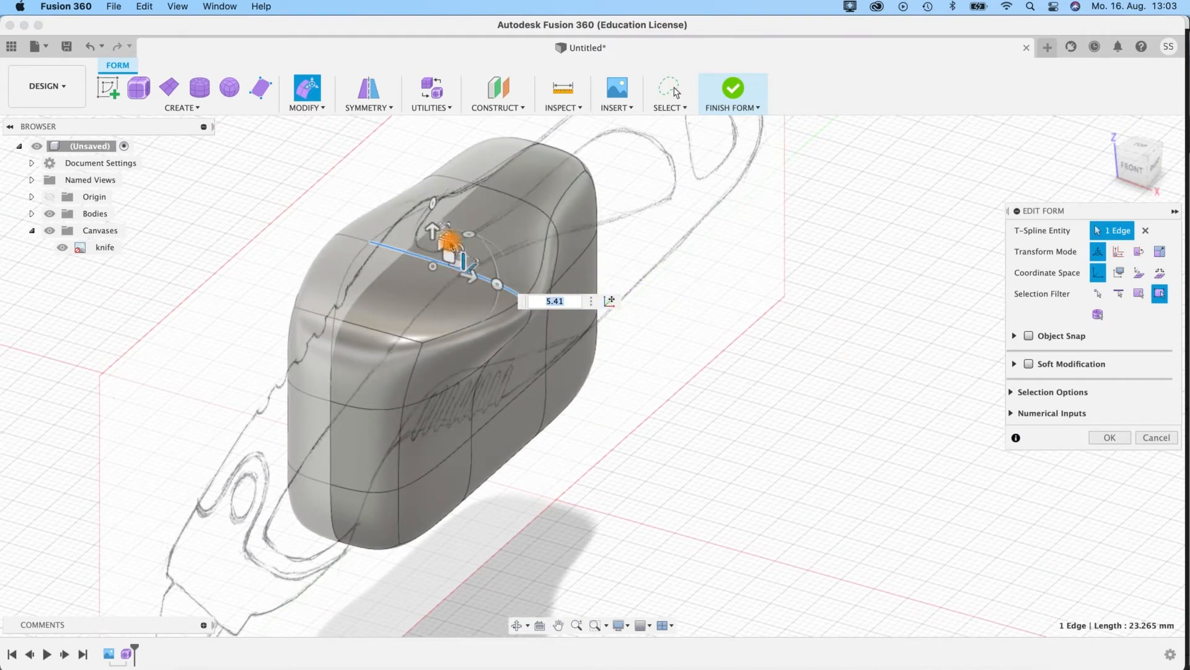
pyautogui.moveTo(451, 241); pyautogui.dragTo(455, 173)
pyautogui.moveTo(433, 231)
pyautogui.mouseDown()
pyautogui.moveTo(438, 210)
pyautogui.moveTo(496, 266)
pyautogui.moveTo(390, 167)
pyautogui.moveTo(440, 220)
pyautogui.mouseUp()
pyautogui.moveTo(558, 302)
pyautogui.keyDown('shift'); pyautogui.mouseDown(button='middle')
pyautogui.moveTo(424, 273)
pyautogui.moveTo(396, 355)
pyautogui.moveTo(226, 397)
pyautogui.moveTo(196, 417)
pyautogui.moveTo(600, 225)
pyautogui.mouseUp(button='middle'); pyautogui.keyUp('shift')
pyautogui.press('super+y')
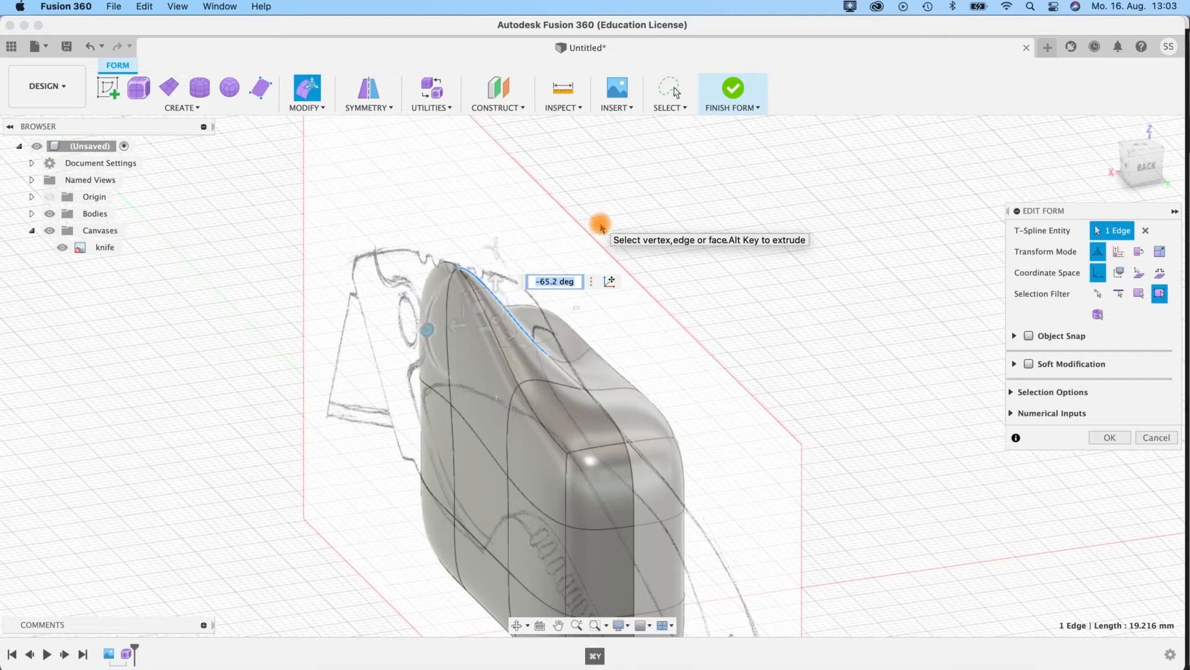
# Step: Check the form in box and smooth display, and leave Edit Form without applying changes
pyautogui.keyDown('shift'); pyautogui.moveTo(606, 322); pyautogui.dragTo(737, 310, button='middle'); pyautogui.keyUp('shift')
pyautogui.hotkey('ctrl', '1')
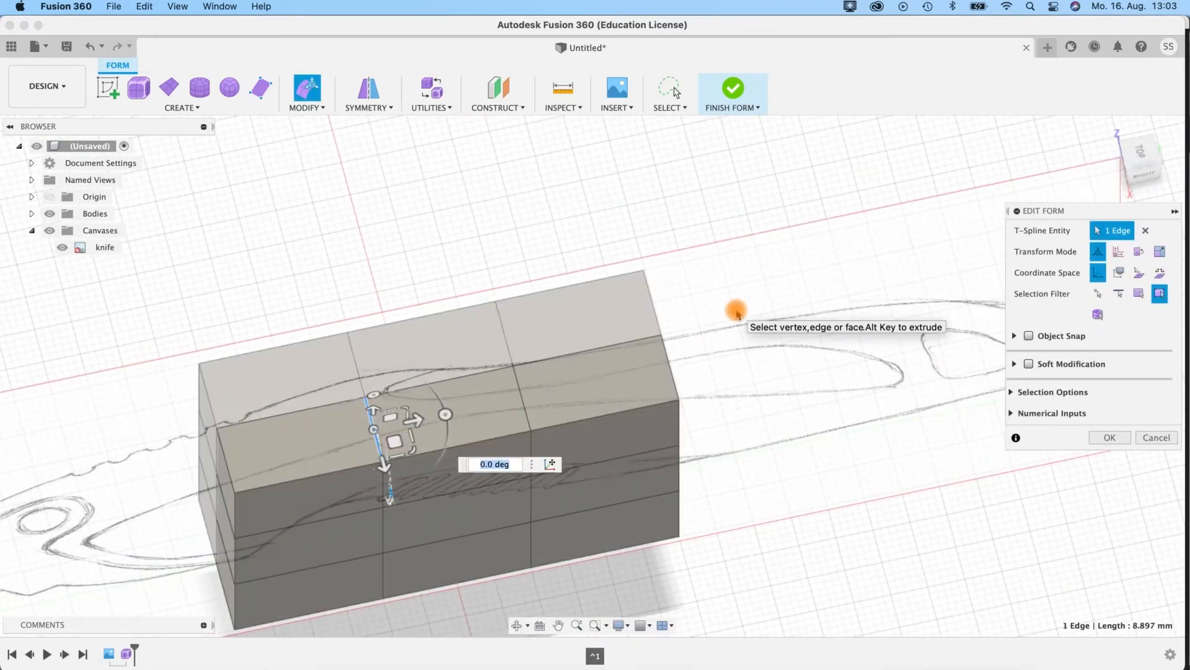
pyautogui.hotkey('ctrl', '3')
pyautogui.keyDown('shift'); pyautogui.moveTo(752, 460); pyautogui.dragTo(704, 452, button='middle'); pyautogui.keyUp('shift')
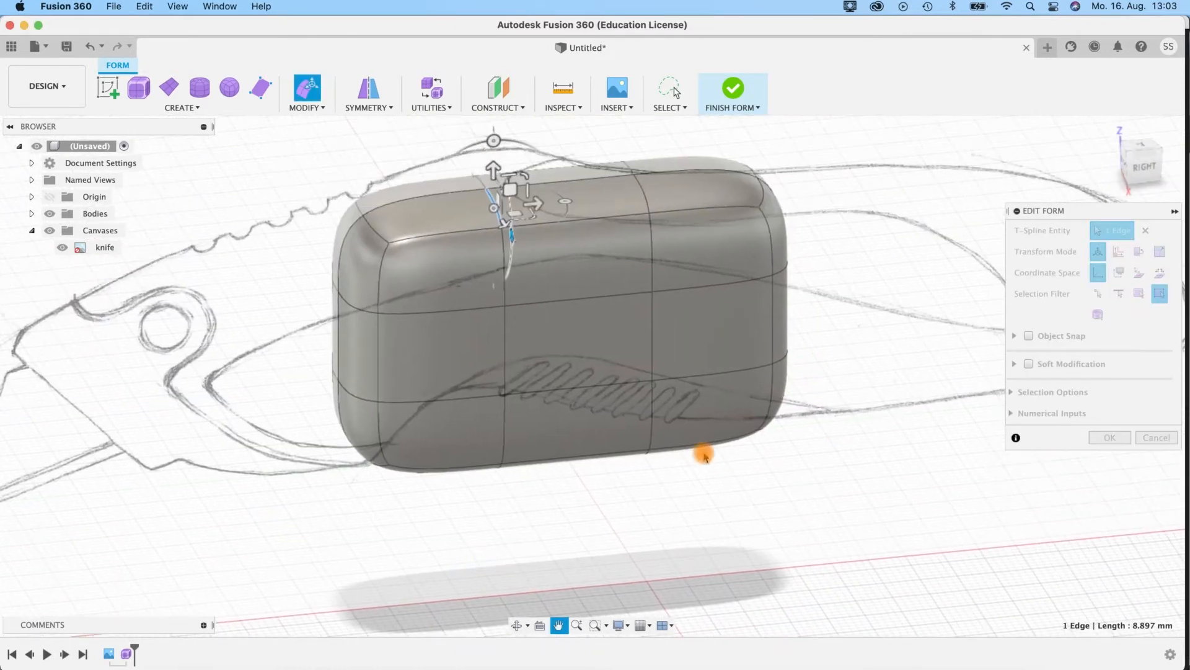
pyautogui.click(1147, 438)
# Step: Try moving the whole form body about 33 mm along negative Y toward the blade, and cancel the move
pyautogui.press('m')
pyautogui.click(524, 354)
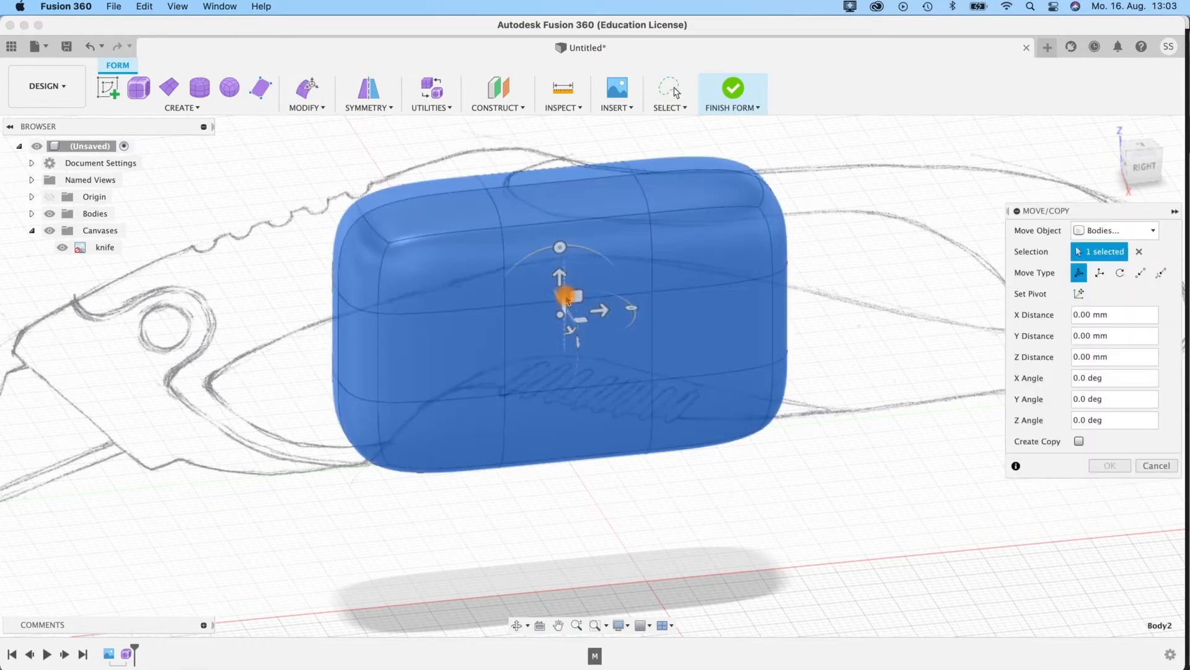
pyautogui.moveTo(567, 275); pyautogui.dragTo(385, 332)
pyautogui.moveTo(348, 338); pyautogui.dragTo(363, 329)
pyautogui.keyDown('shift'); pyautogui.moveTo(645, 413); pyautogui.dragTo(619, 366, button='middle'); pyautogui.keyUp('shift')
pyautogui.moveTo(664, 311); pyautogui.dragTo(717, 315, button='middle')
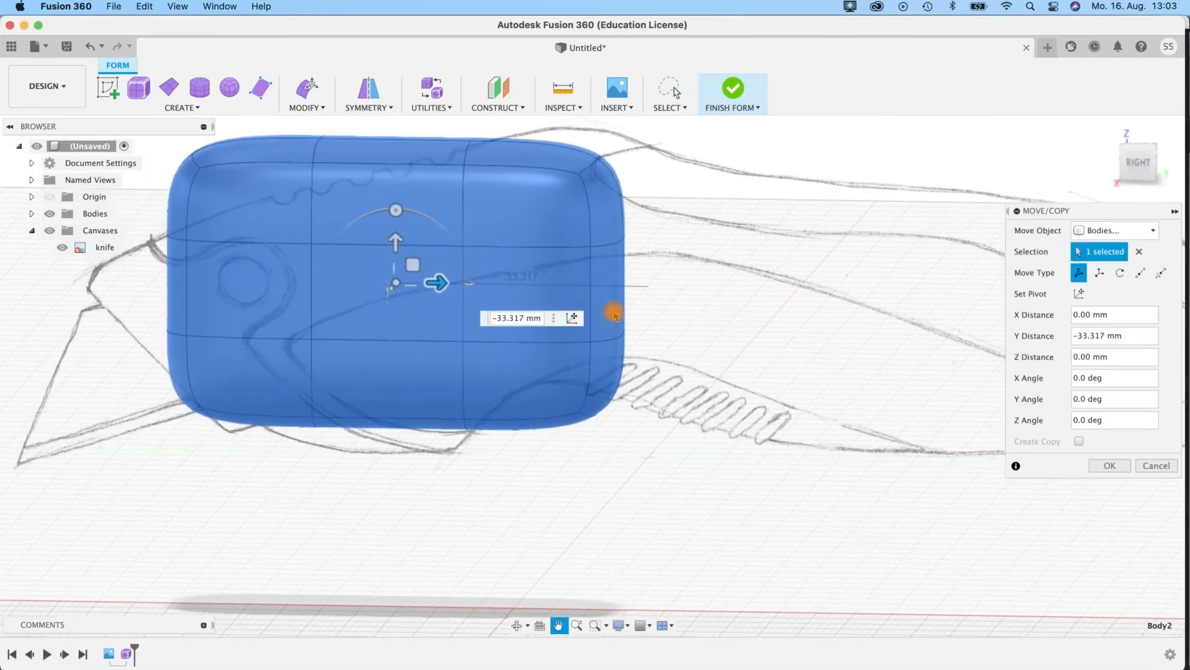
pyautogui.write('m')
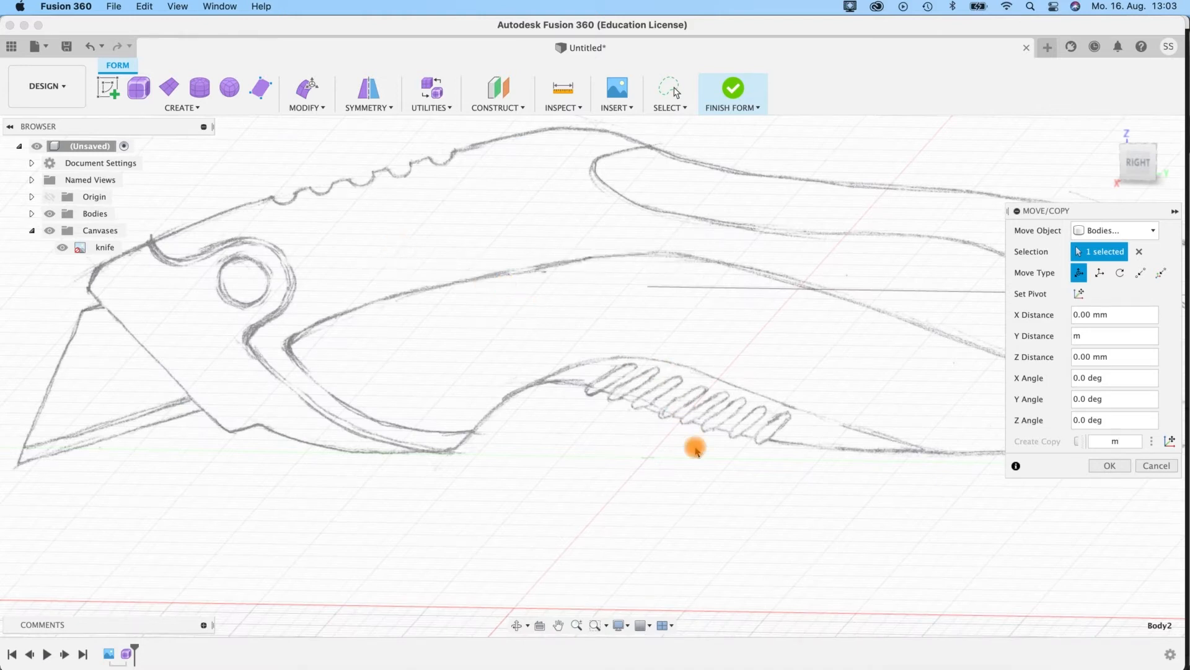
pyautogui.scroll(-10, 696, 447)
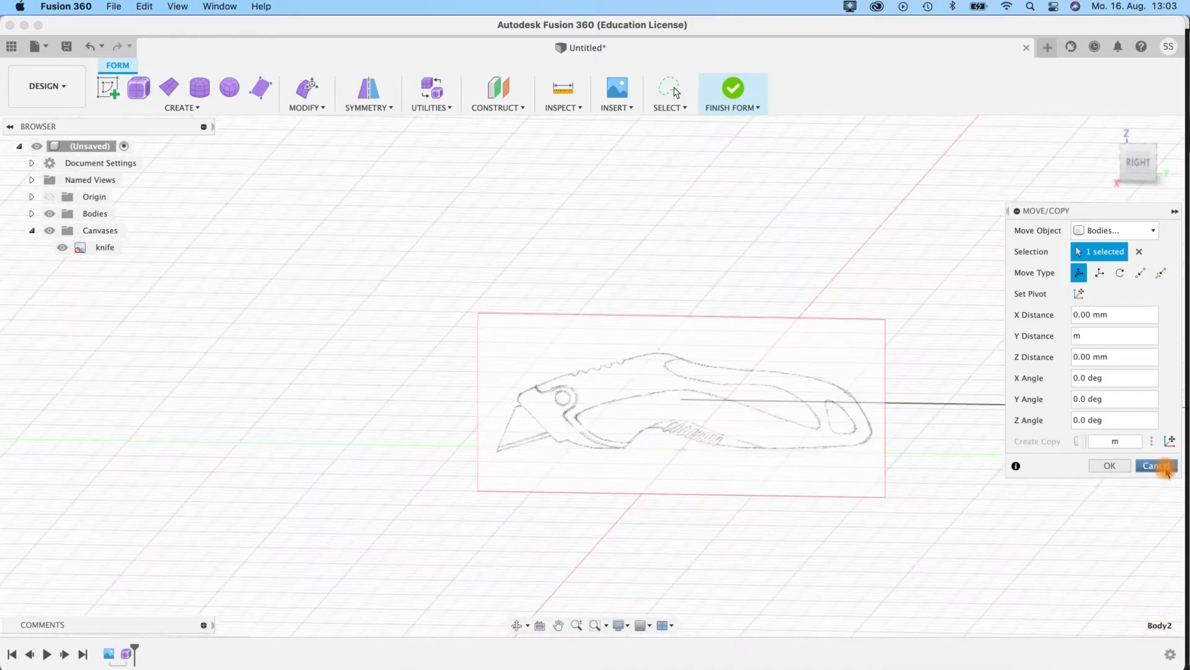
pyautogui.click(1164, 466)
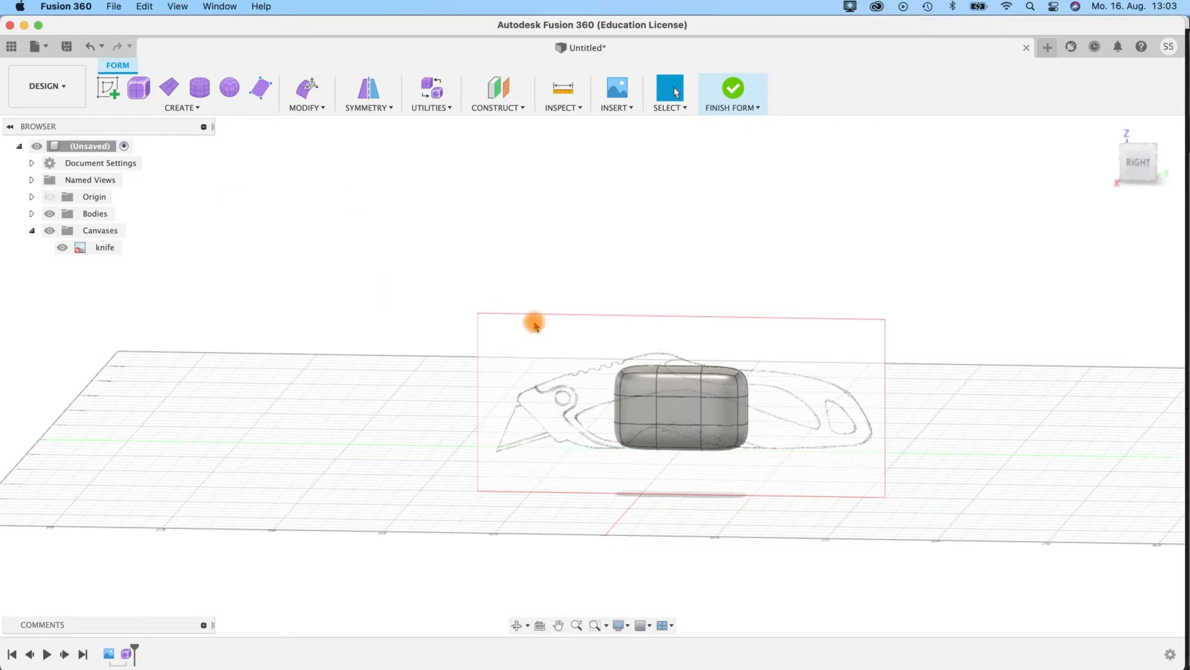
# Step: Move the whole form body up and about 12 mm along negative Y toward the blade
pyautogui.press('m')
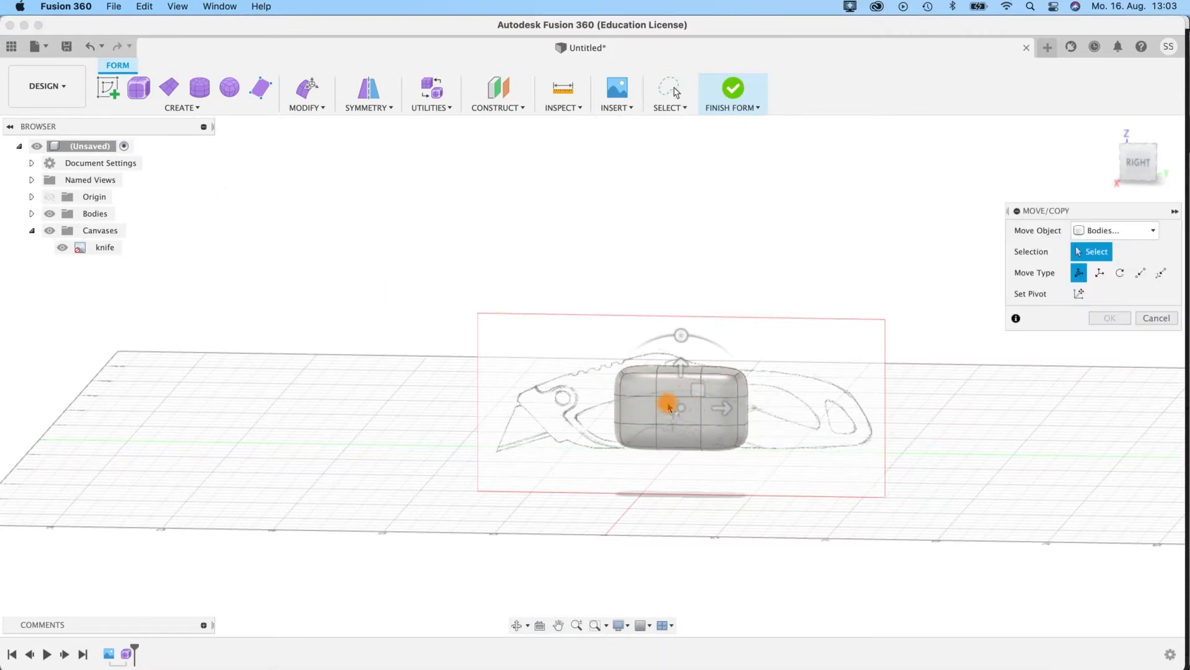
pyautogui.click(668, 432)
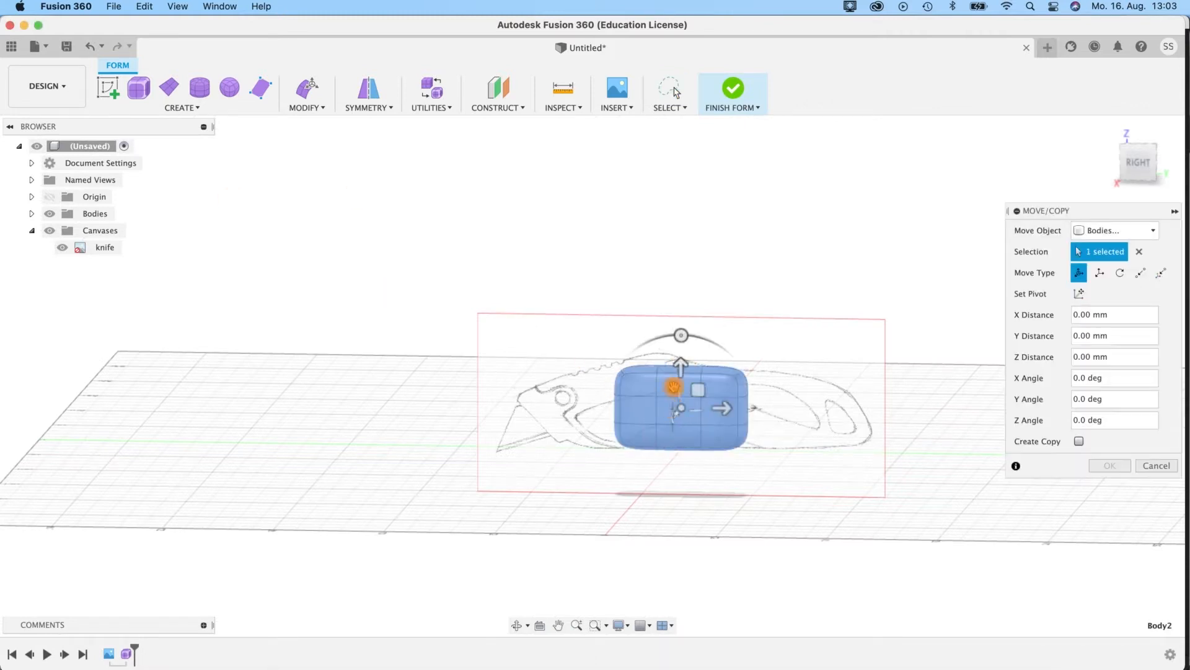
pyautogui.moveTo(682, 367); pyautogui.dragTo(682, 352)
pyautogui.moveTo(732, 396); pyautogui.dragTo(705, 396)
pyautogui.click(1140, 162)
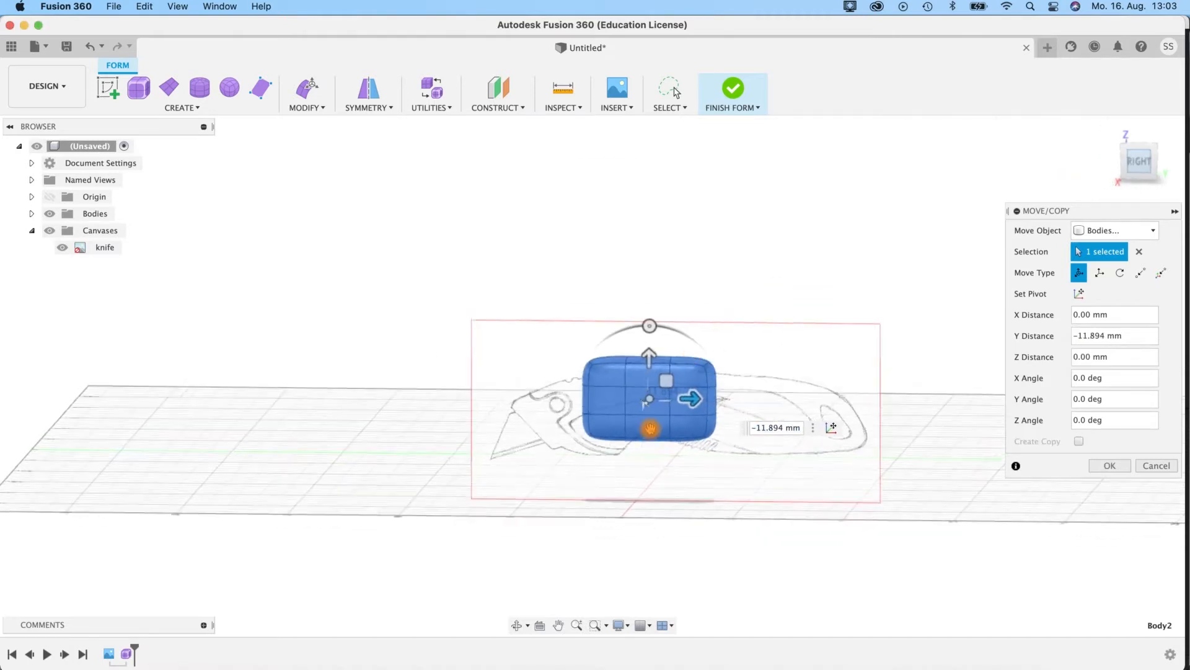
# Step: Position the form body over the knife's head and rotate it about X to follow the sketch, finishing with a turn of about -4.2 degrees
pyautogui.moveTo(658, 319); pyautogui.dragTo(537, 319)
pyautogui.moveTo(462, 253); pyautogui.dragTo(443, 268)
pyautogui.moveTo(497, 300); pyautogui.dragTo(466, 334)
pyautogui.moveTo(449, 289); pyautogui.dragTo(454, 279)
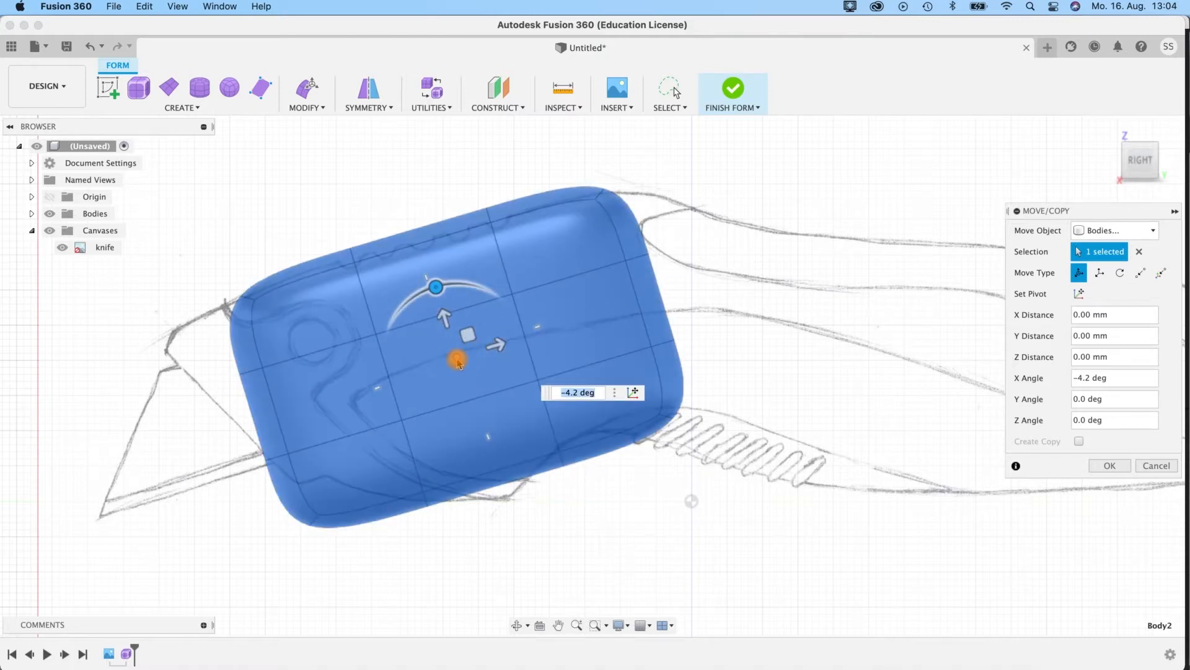
pyautogui.click(1104, 469)
pyautogui.click(610, 568)
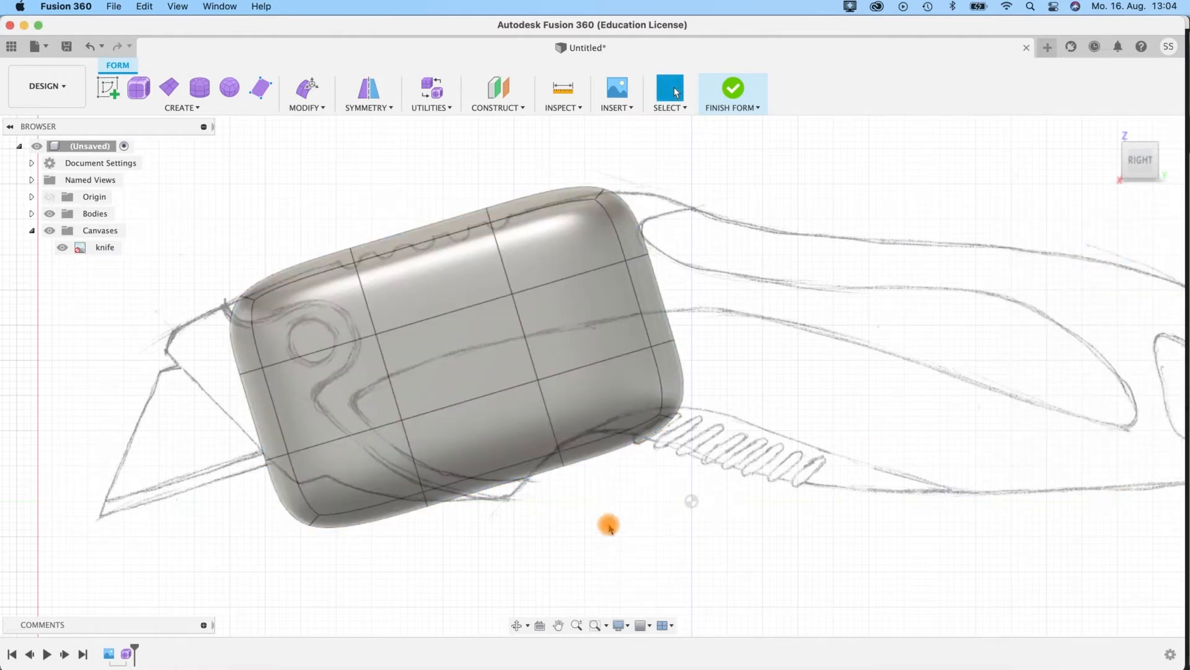
# Step: Add an internal mirror symmetry to the form, using the two middle top faces on either side of its lengthwise center line
pyautogui.moveTo(600, 525)
pyautogui.keyDown('shift'); pyautogui.mouseDown(button='middle')
pyautogui.moveTo(611, 513)
pyautogui.moveTo(523, 542)
pyautogui.moveTo(670, 508)
pyautogui.mouseUp(button='middle'); pyautogui.keyUp('shift')
pyautogui.keyDown('shift'); pyautogui.moveTo(670, 507); pyautogui.dragTo(645, 536); pyautogui.keyUp('shift')
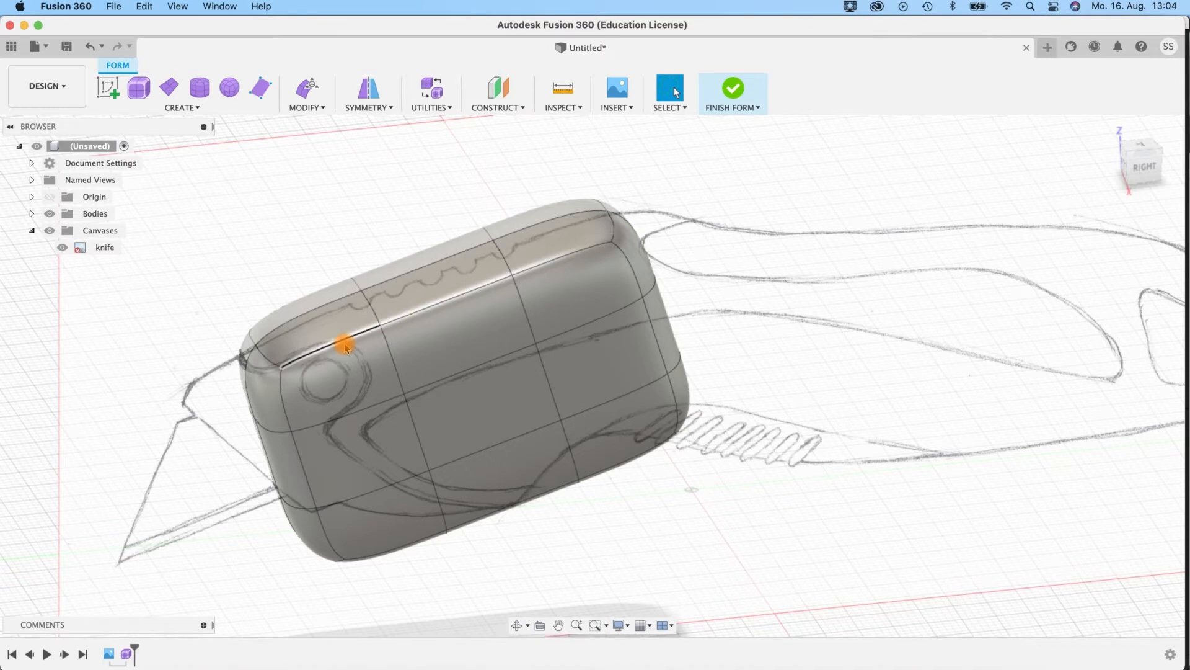
pyautogui.moveTo(630, 457)
pyautogui.keyDown('shift'); pyautogui.mouseDown(button='middle')
pyautogui.moveTo(712, 438)
pyautogui.moveTo(698, 424)
pyautogui.moveTo(306, 440)
pyautogui.mouseUp(button='middle'); pyautogui.keyUp('shift')
pyautogui.keyDown('shift'); pyautogui.moveTo(184, 399); pyautogui.dragTo(259, 410, button='middle'); pyautogui.keyUp('shift')
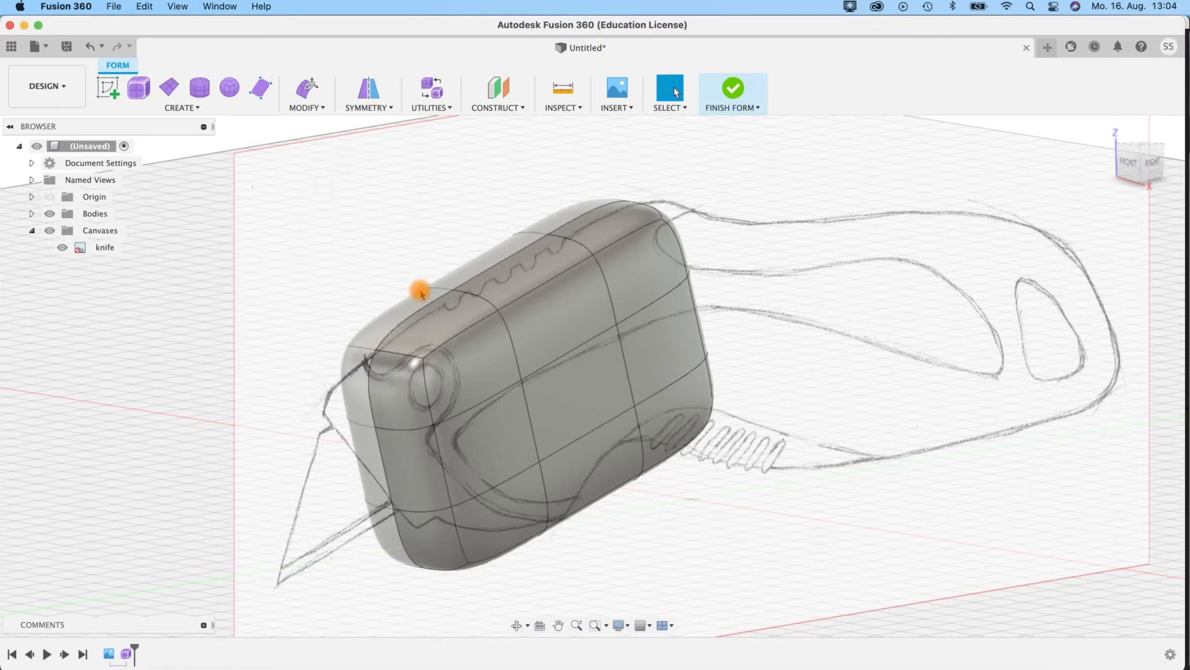
pyautogui.moveTo(604, 481)
pyautogui.keyDown('shift'); pyautogui.mouseDown(button='middle')
pyautogui.moveTo(547, 406)
pyautogui.moveTo(487, 251)
pyautogui.mouseUp(button='middle'); pyautogui.keyUp('shift')
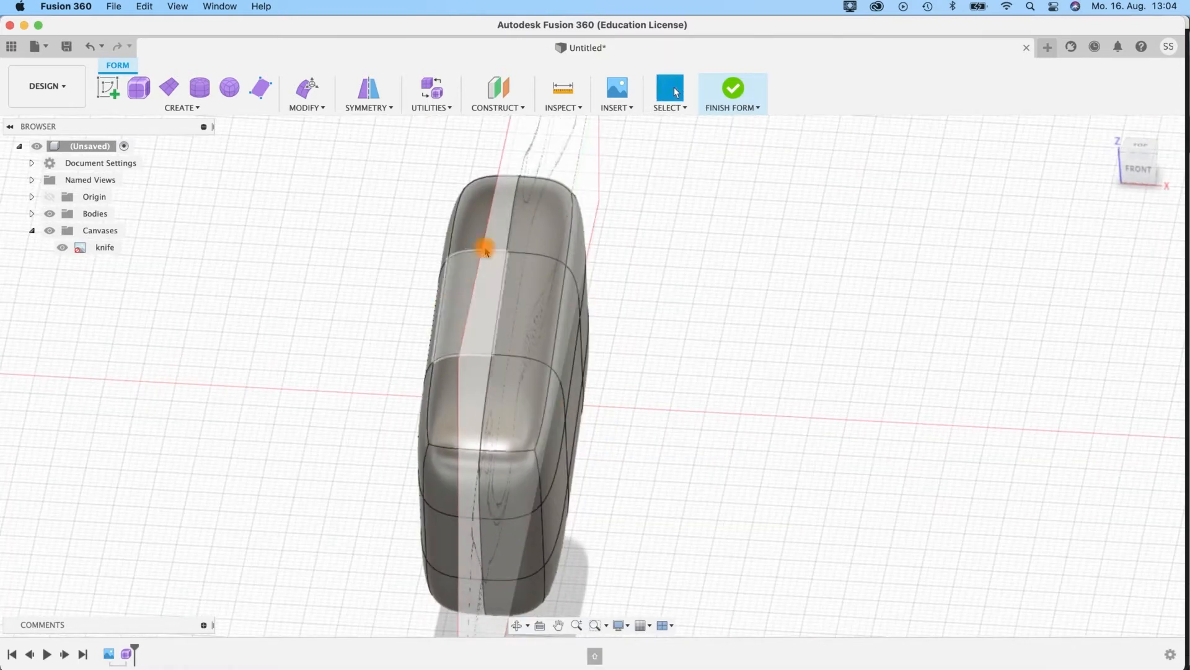
pyautogui.moveTo(688, 467)
pyautogui.keyDown('shift'); pyautogui.mouseDown(button='middle')
pyautogui.moveTo(709, 504)
pyautogui.moveTo(622, 470)
pyautogui.moveTo(337, 130)
pyautogui.mouseUp(button='middle'); pyautogui.keyUp('shift')
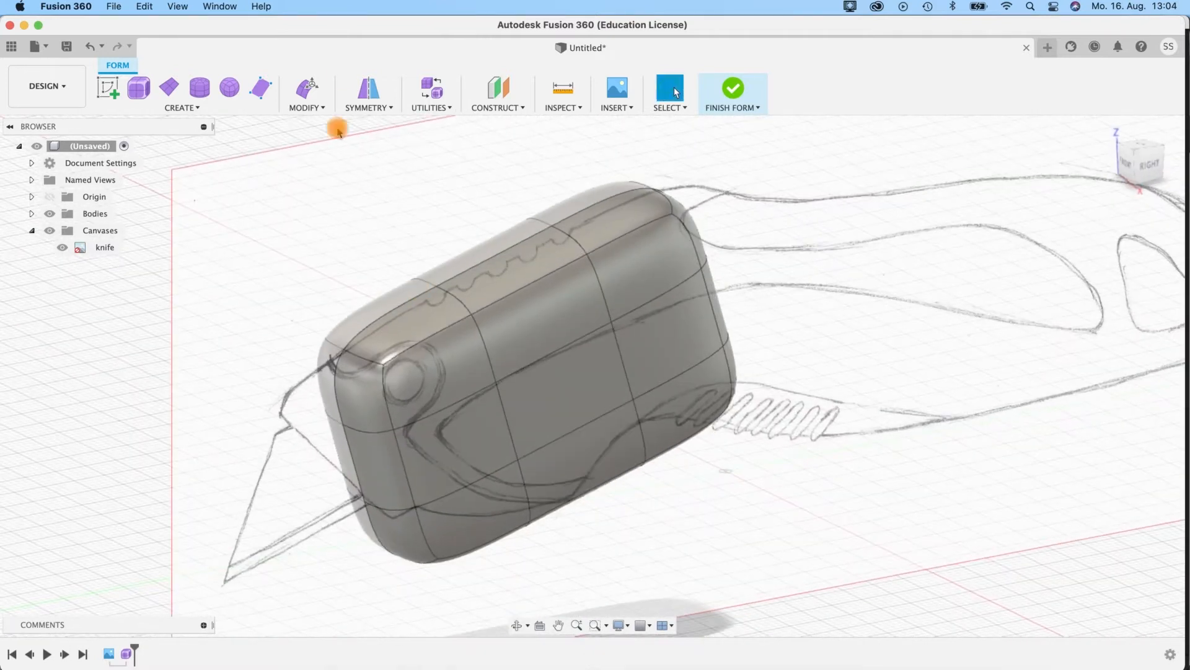
pyautogui.click(365, 111)
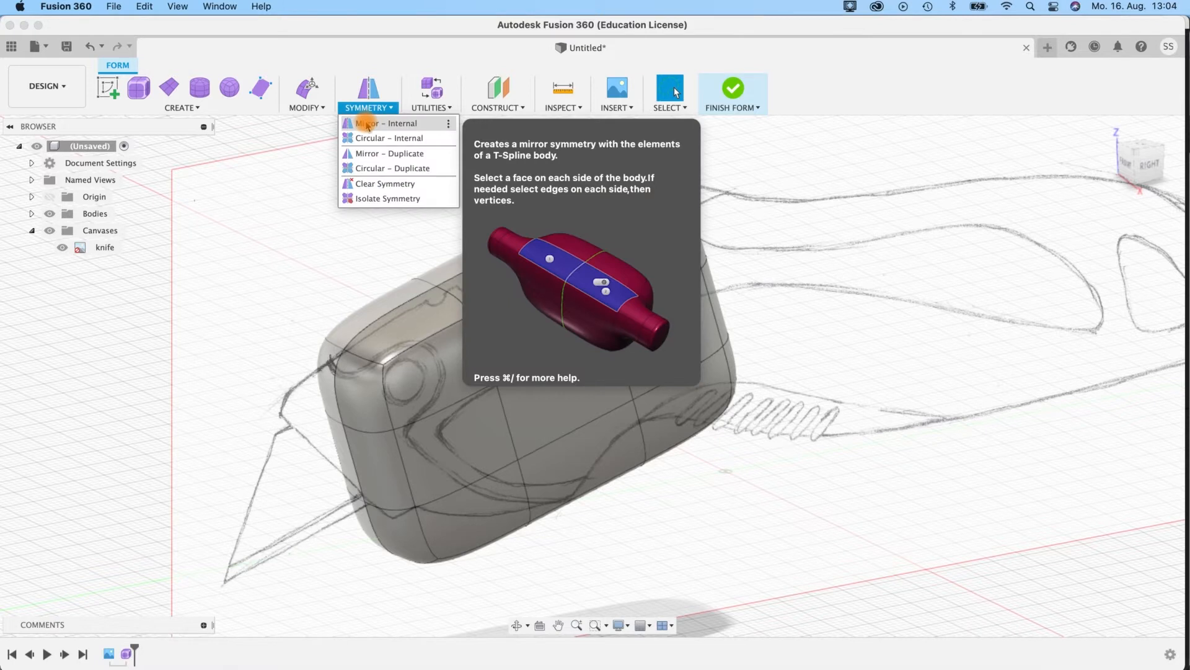
pyautogui.click(367, 124)
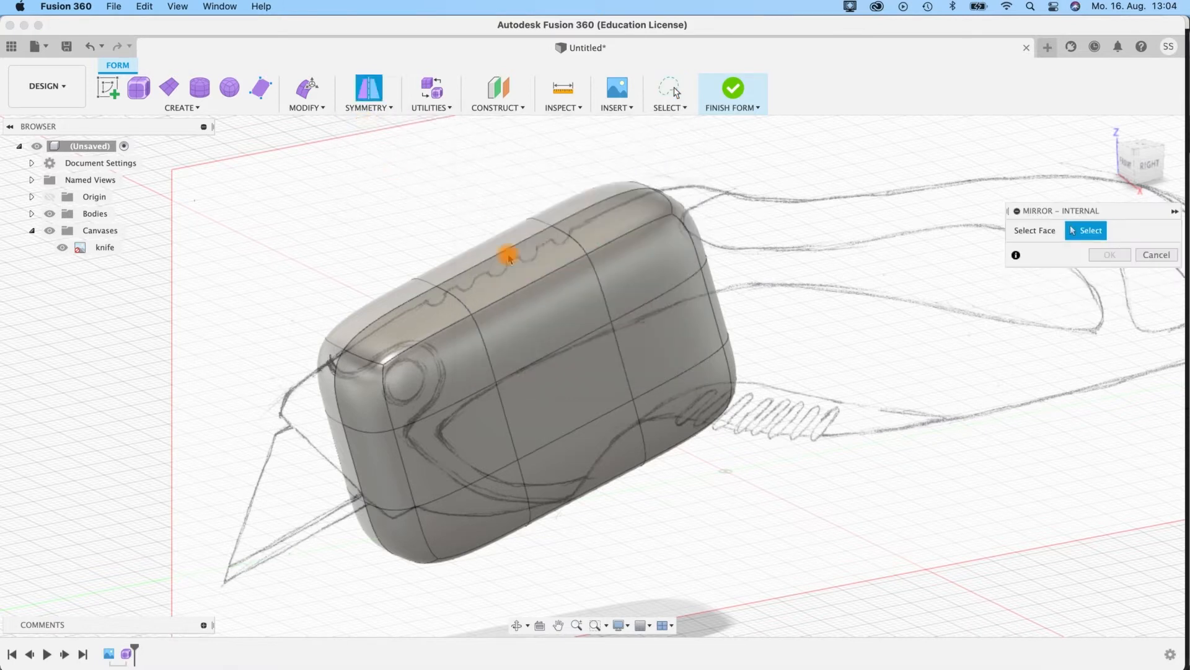
pyautogui.keyDown('shift'); pyautogui.moveTo(743, 434); pyautogui.dragTo(755, 438, button='middle'); pyautogui.keyUp('shift')
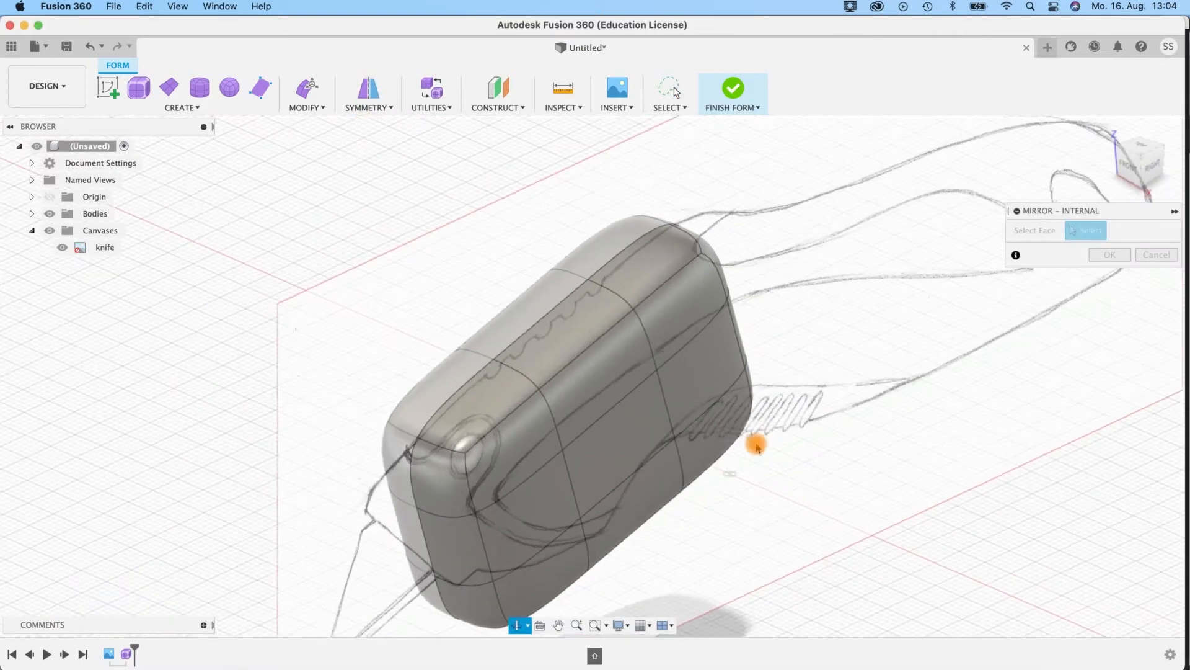
pyautogui.click(543, 334)
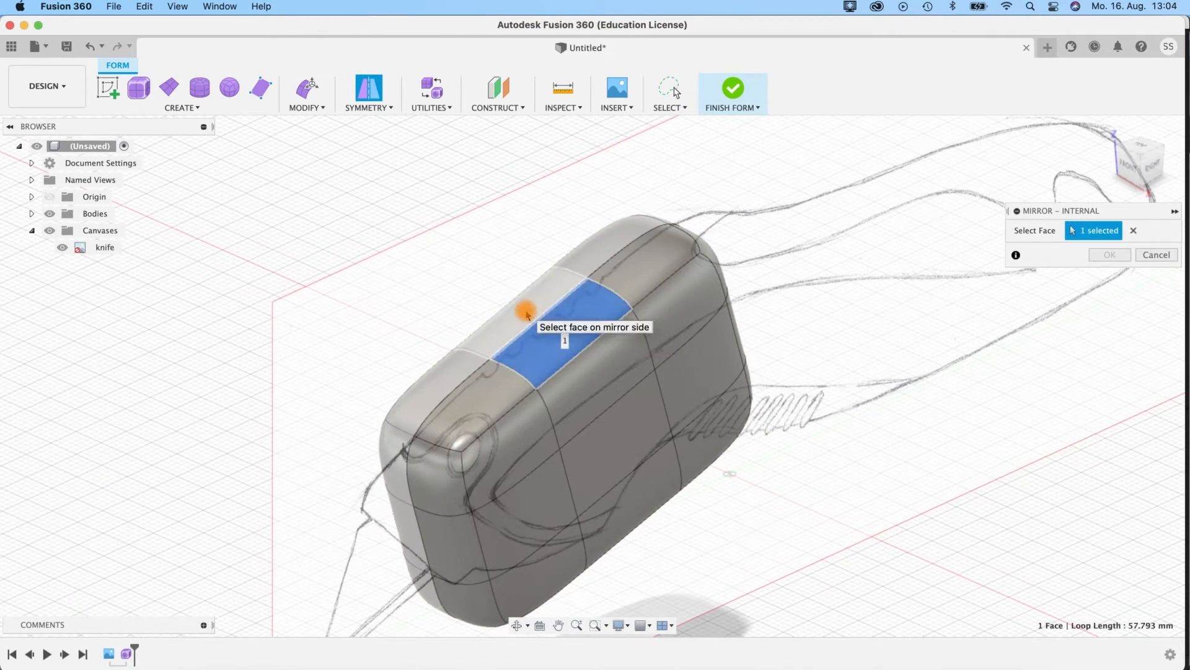
pyautogui.click(527, 313)
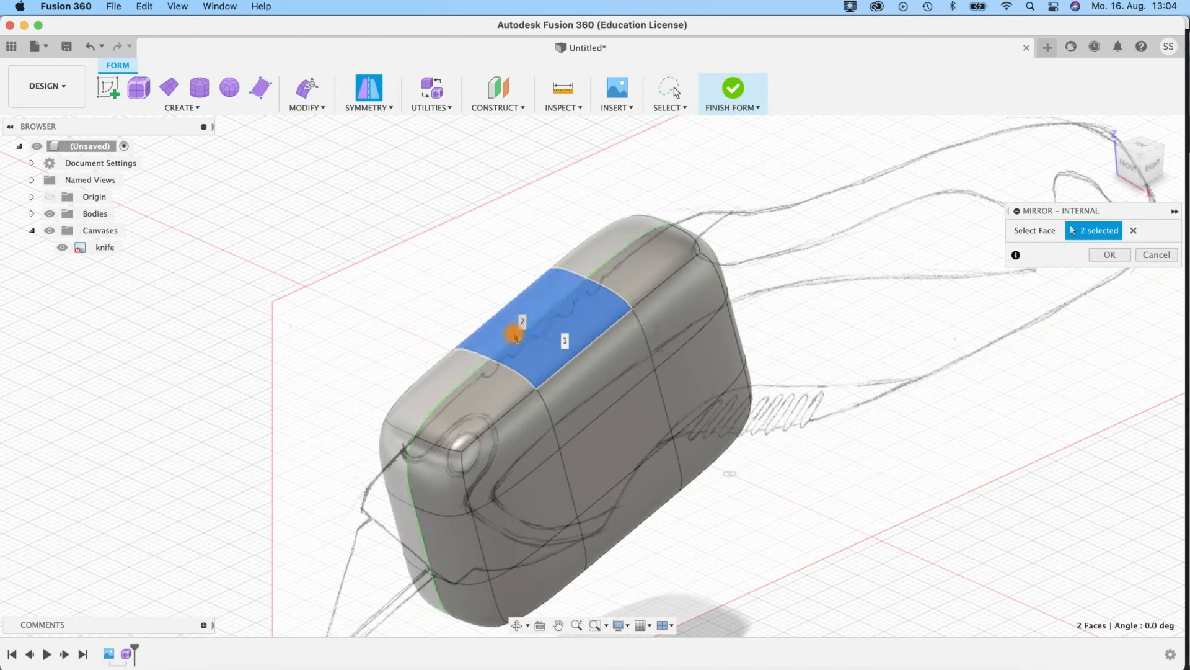
pyautogui.keyDown('shift'); pyautogui.moveTo(678, 443); pyautogui.dragTo(504, 360, button='middle'); pyautogui.keyUp('shift')
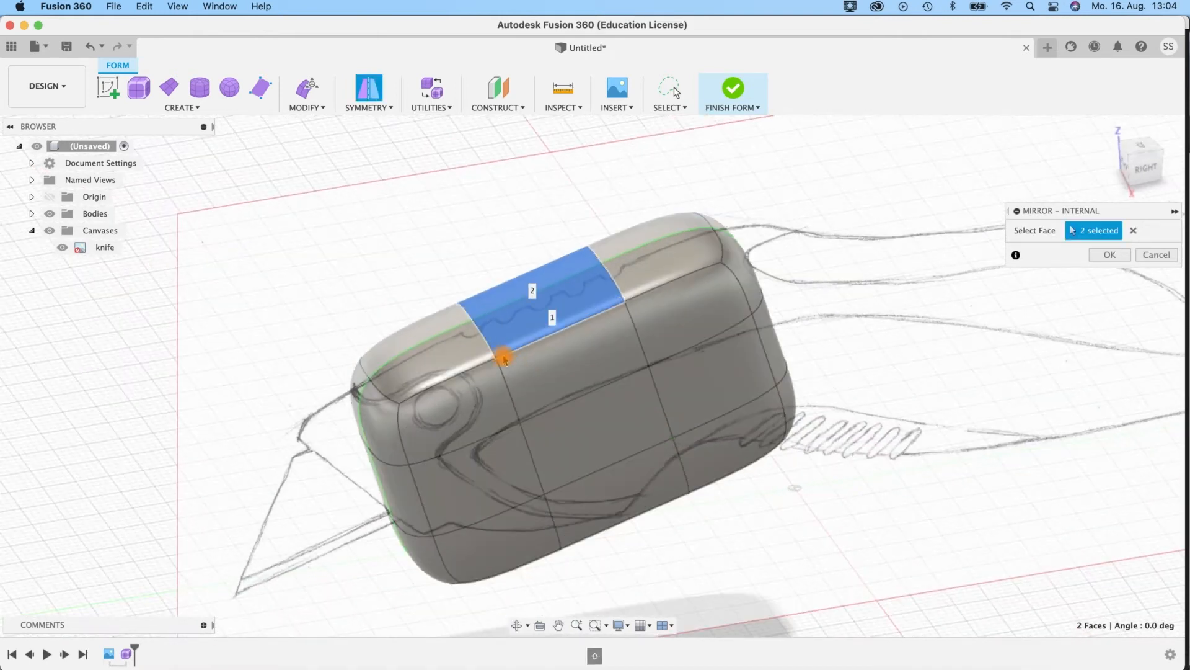
pyautogui.keyDown('shift'); pyautogui.moveTo(787, 471); pyautogui.dragTo(764, 246, button='middle'); pyautogui.keyUp('shift')
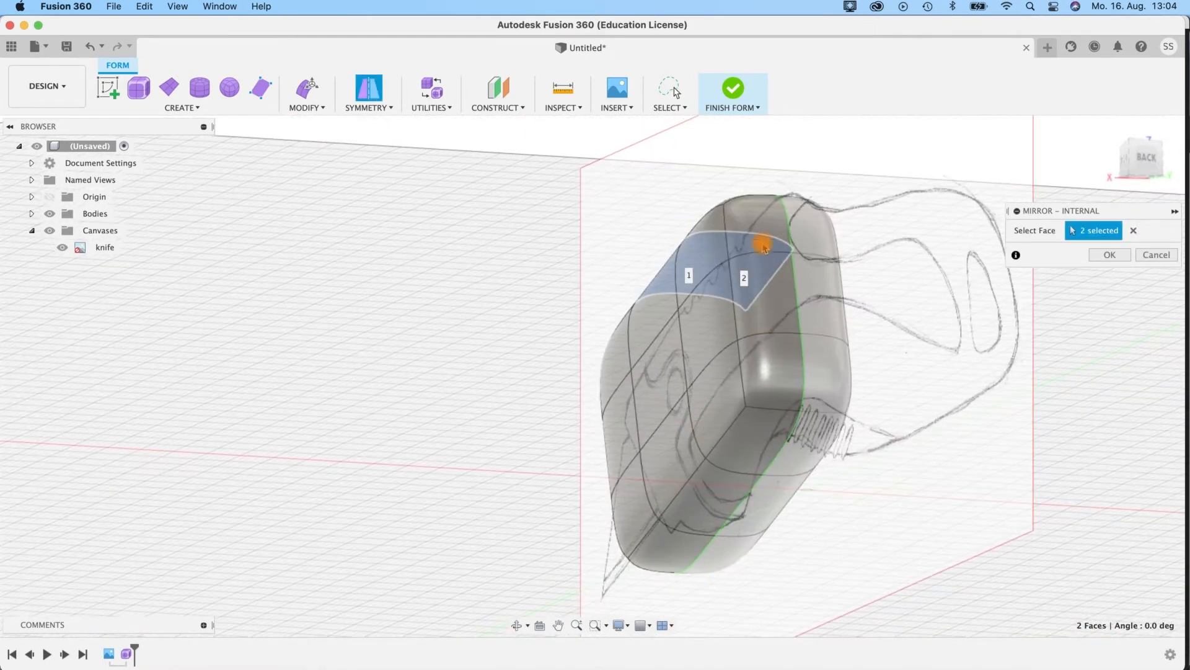
pyautogui.keyDown('shift'); pyautogui.moveTo(471, 314); pyautogui.dragTo(628, 316, button='middle'); pyautogui.keyUp('shift')
pyautogui.keyDown('shift'); pyautogui.moveTo(843, 432); pyautogui.dragTo(987, 289, button='middle'); pyautogui.keyUp('shift')
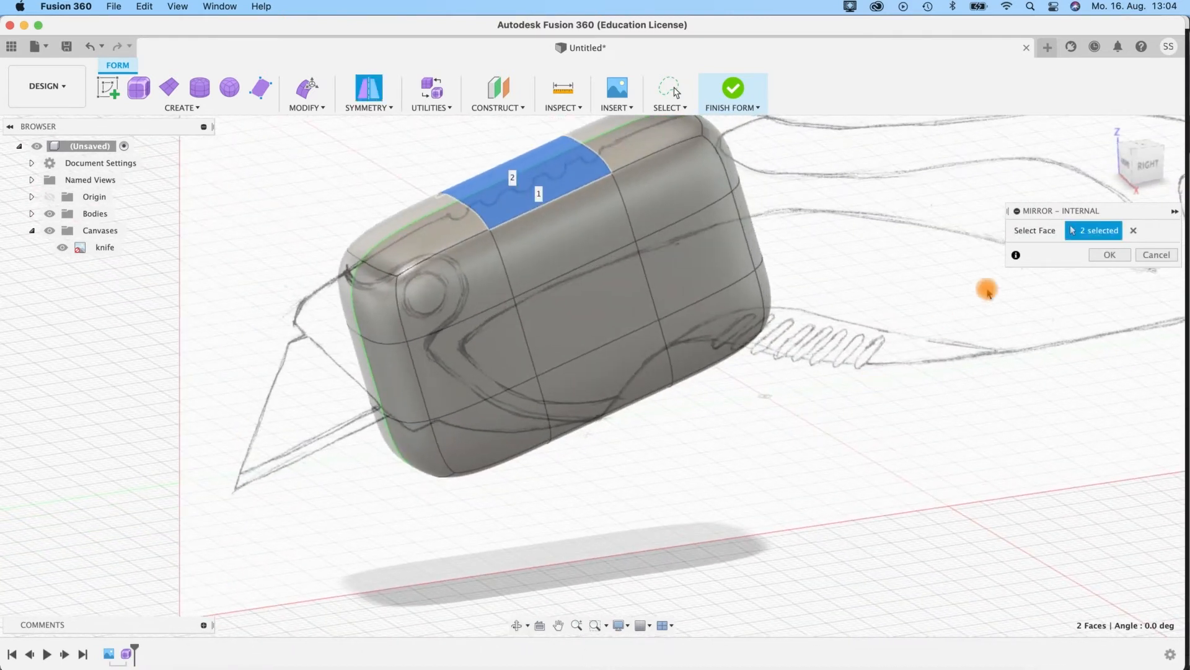
pyautogui.click(1110, 255)
# Step: Try moving the middle lengthwise edge on the form's upper side in Edit Form, and undo the move
pyautogui.keyDown('shift'); pyautogui.moveTo(754, 403); pyautogui.dragTo(765, 372, button='middle'); pyautogui.keyUp('shift')
pyautogui.click(740, 357)
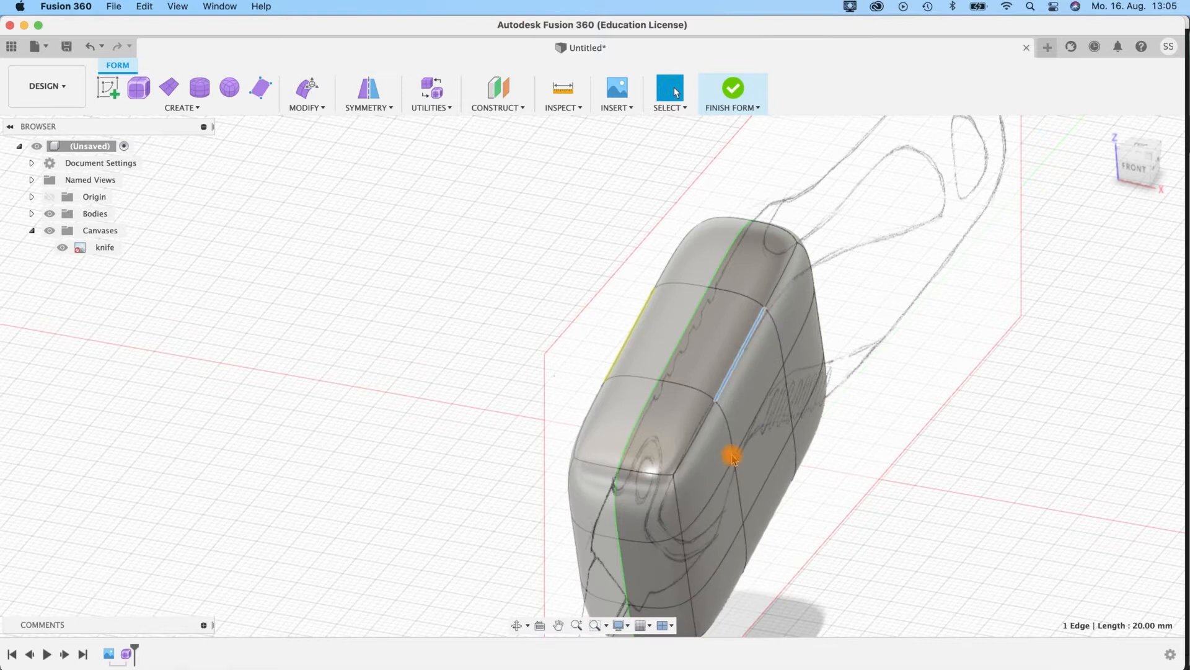
pyautogui.press('e')
pyautogui.moveTo(787, 368); pyautogui.dragTo(878, 391)
pyautogui.keyDown('shift'); pyautogui.moveTo(877, 391); pyautogui.dragTo(713, 509, button='middle'); pyautogui.keyUp('shift')
pyautogui.press('super+y')
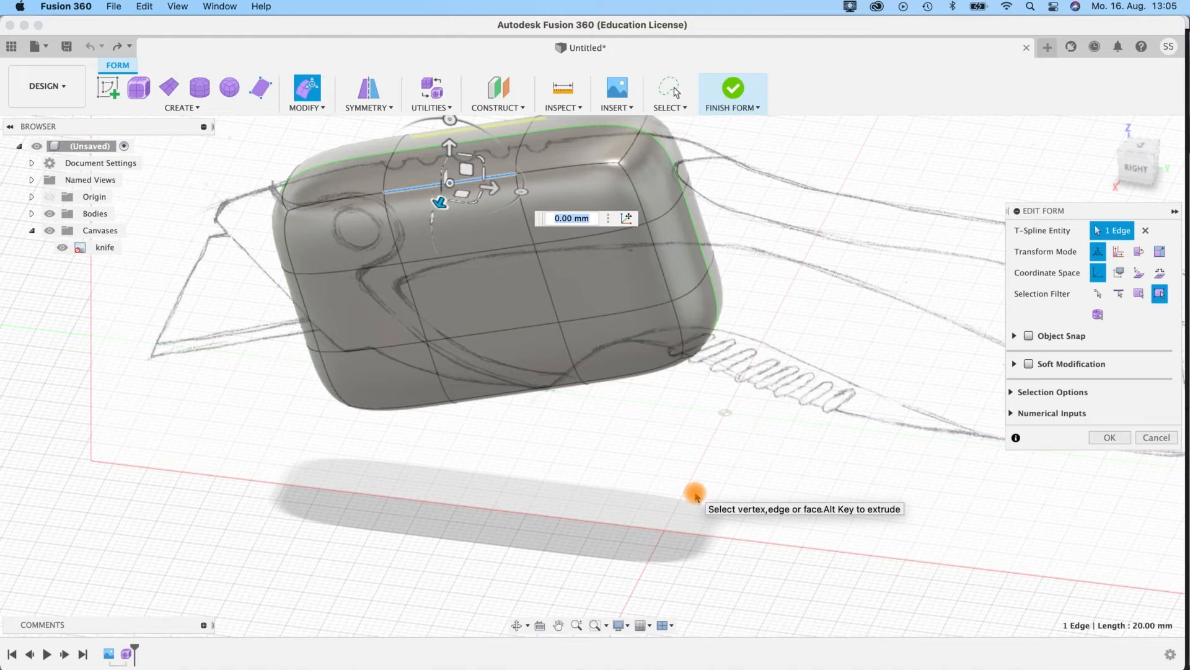
# Step: Rotate the three faces at the form's blade end by 24 degrees to match the slanted front of the knife sketch
pyautogui.moveTo(645, 538)
pyautogui.keyDown('shift'); pyautogui.mouseDown(button='middle')
pyautogui.moveTo(671, 540)
pyautogui.moveTo(726, 454)
pyautogui.moveTo(771, 452)
pyautogui.moveTo(619, 433)
pyautogui.moveTo(399, 348)
pyautogui.mouseUp(button='middle'); pyautogui.keyUp('shift')
pyautogui.click(319, 301)
pyautogui.keyDown('shift'); pyautogui.click(340, 411); pyautogui.keyUp('shift')
pyautogui.keyDown('shift'); pyautogui.click(351, 429); pyautogui.keyUp('shift')
pyautogui.keyDown('shift'); pyautogui.moveTo(550, 470); pyautogui.dragTo(508, 446, button='middle'); pyautogui.keyUp('shift')
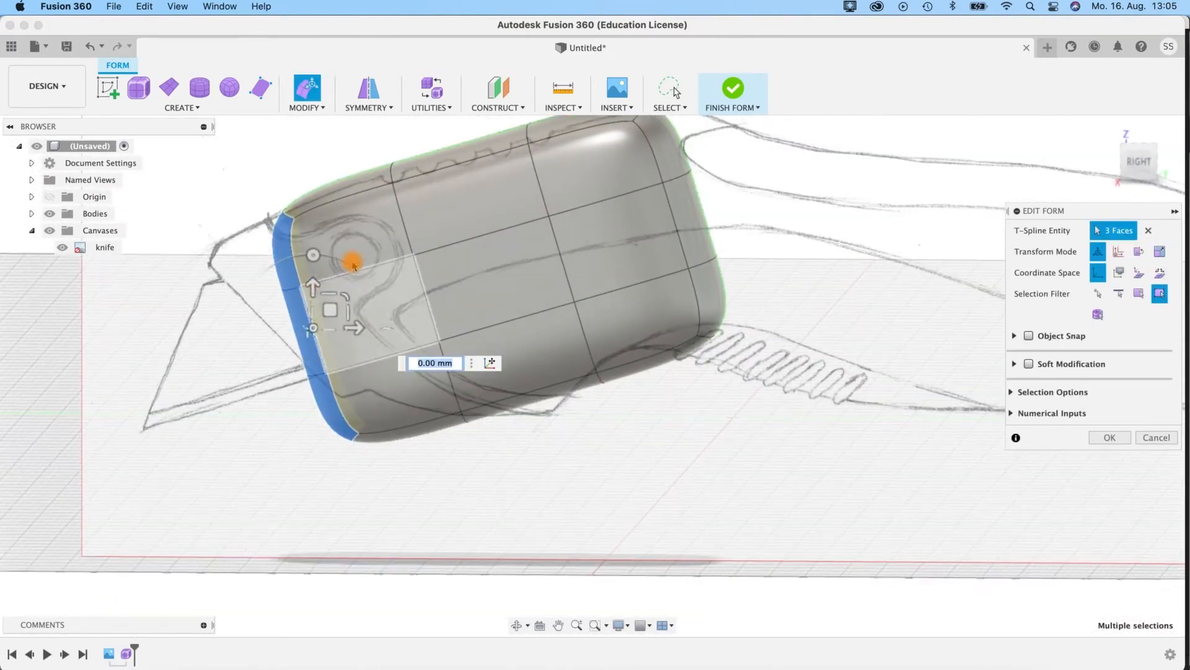
pyautogui.moveTo(335, 259); pyautogui.dragTo(301, 258)
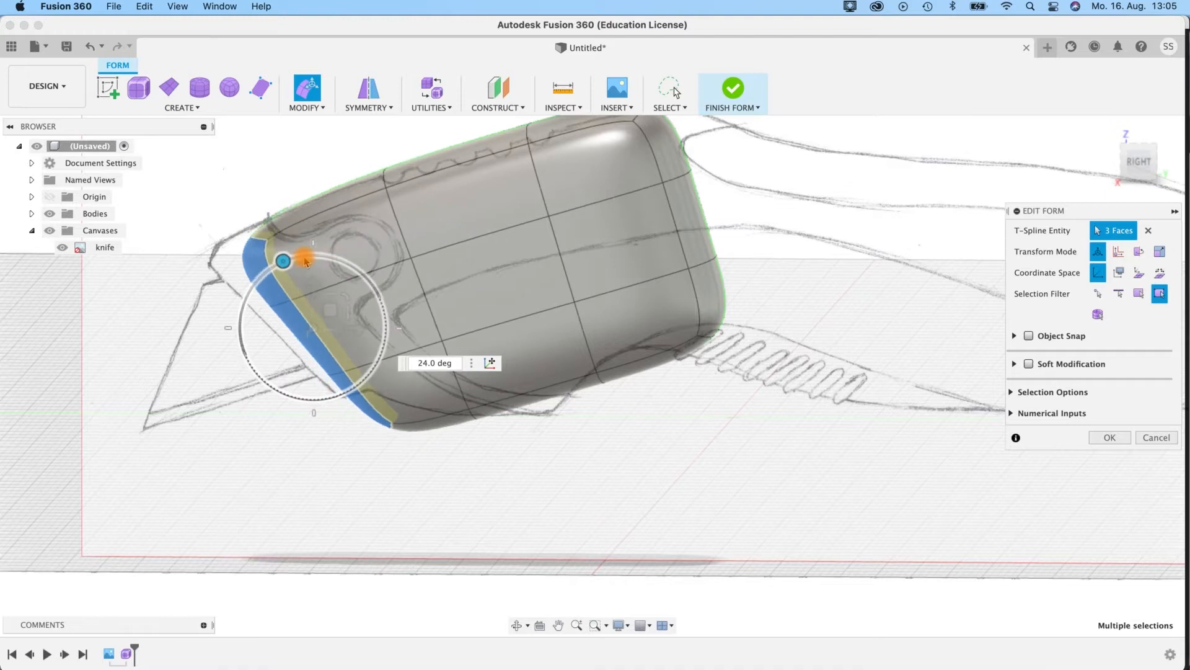
# Step: Move the three blade-end faces about 2 mm along negative Y toward the blade
pyautogui.click(1137, 160)
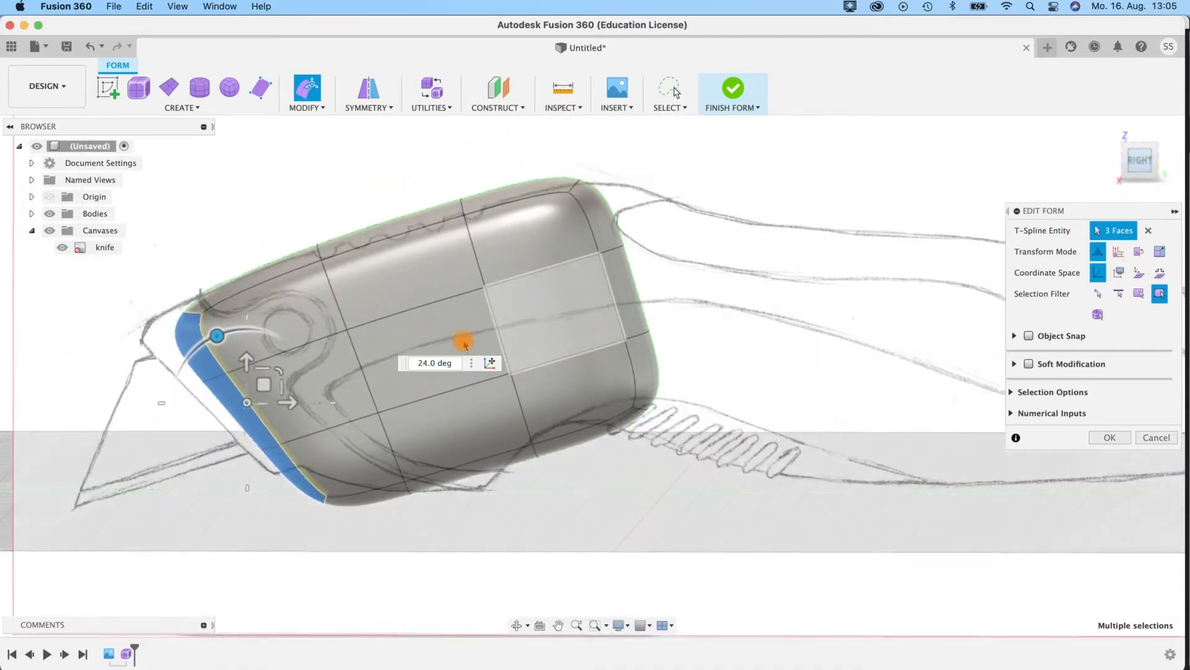
pyautogui.moveTo(181, 252); pyautogui.dragTo(327, 159, button='middle')
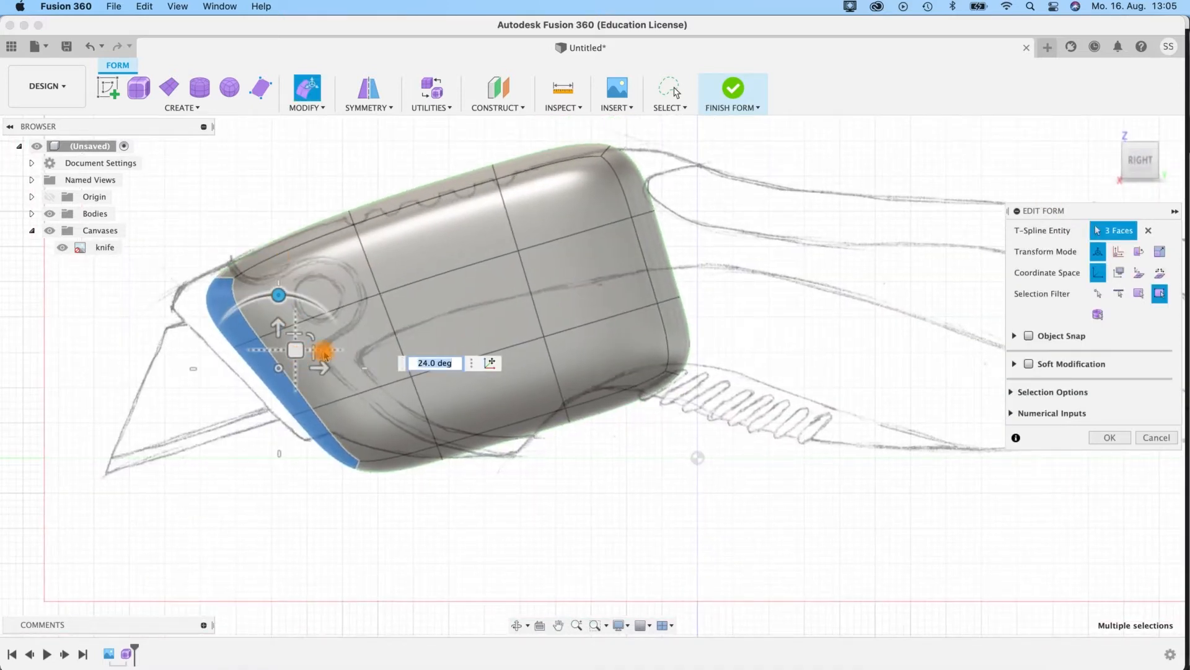
pyautogui.moveTo(324, 371); pyautogui.dragTo(285, 377)
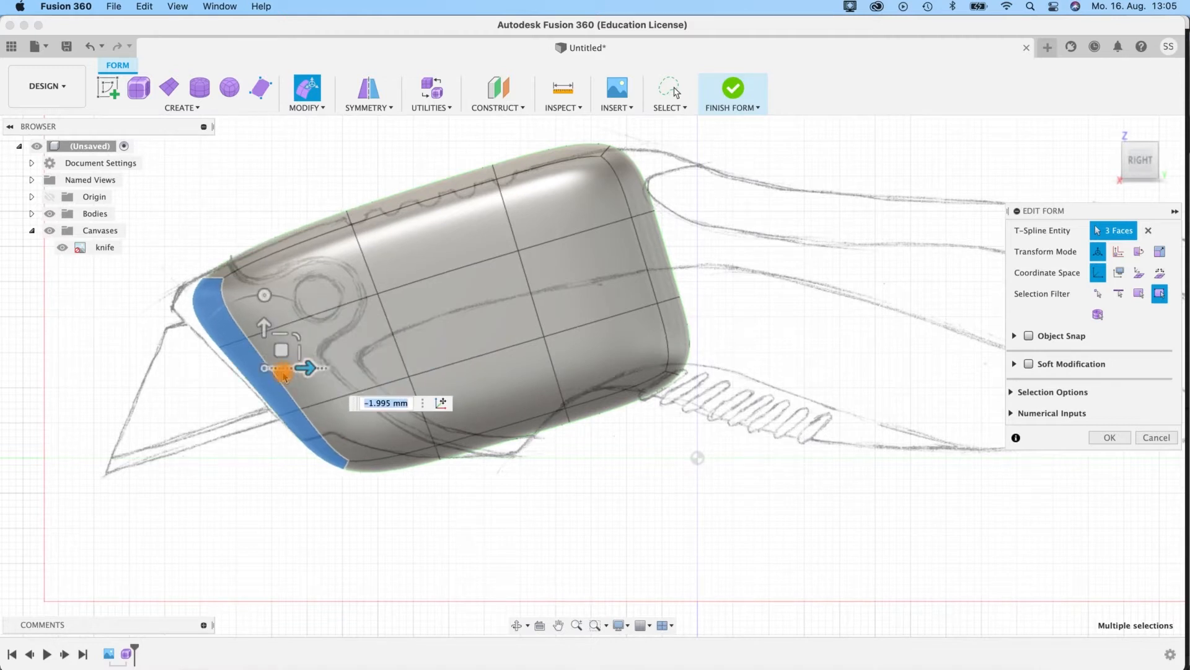
# Step: Try scaling the three blade-end faces uniformly to about 0.92, and return the scale to 1.00
pyautogui.keyDown('shift'); pyautogui.moveTo(239, 445); pyautogui.dragTo(298, 437, button='middle'); pyautogui.keyUp('shift')
pyautogui.moveTo(348, 381); pyautogui.dragTo(340, 391)
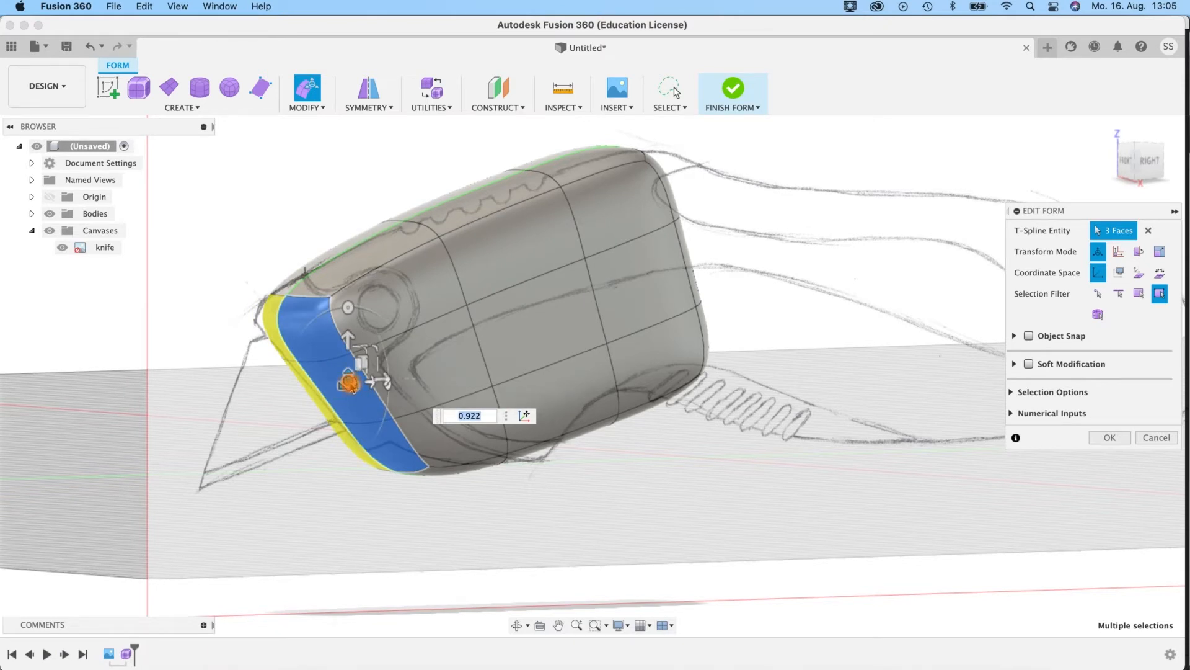
pyautogui.moveTo(350, 384); pyautogui.dragTo(348, 382)
pyautogui.keyDown('shift'); pyautogui.moveTo(274, 424); pyautogui.dragTo(279, 300, button='middle'); pyautogui.keyUp('shift')
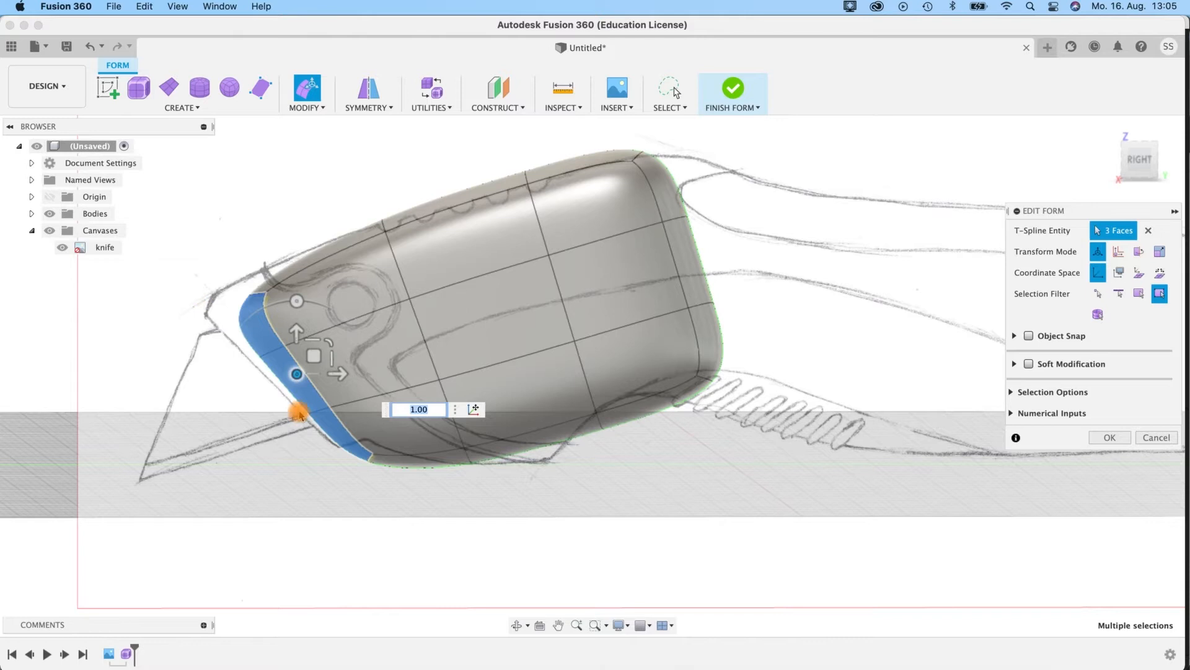
pyautogui.moveTo(461, 496)
pyautogui.keyDown('shift'); pyautogui.mouseDown(button='middle')
pyautogui.moveTo(473, 500)
pyautogui.moveTo(441, 500)
pyautogui.mouseUp(button='middle'); pyautogui.keyUp('shift')
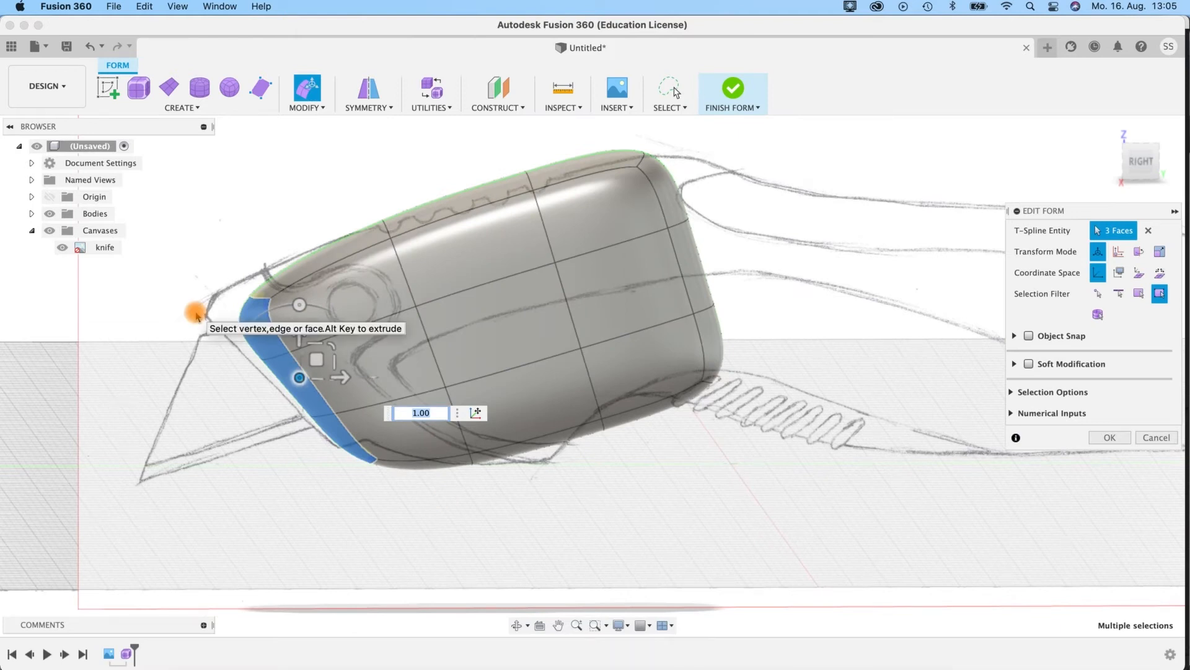
pyautogui.keyDown('shift'); pyautogui.moveTo(353, 531); pyautogui.dragTo(317, 372, button='middle'); pyautogui.keyUp('shift')
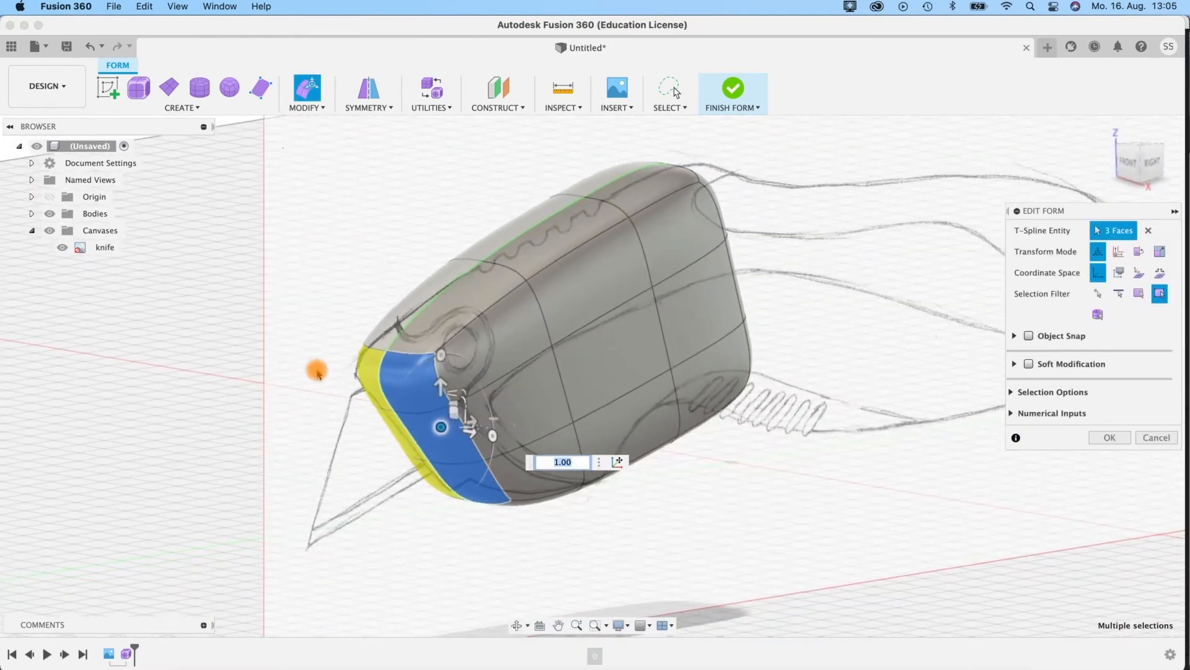
# Step: Crease the edges bordering the three blade-end faces to give the form a sharp, flat front
pyautogui.click(298, 111)
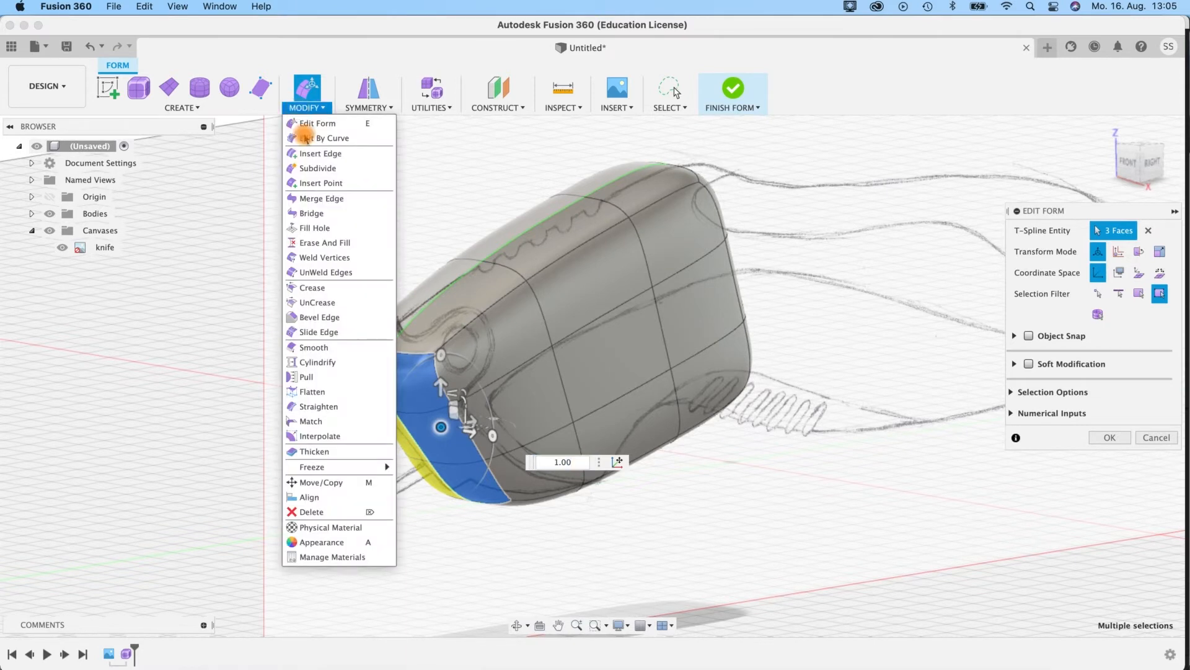
pyautogui.click(313, 289)
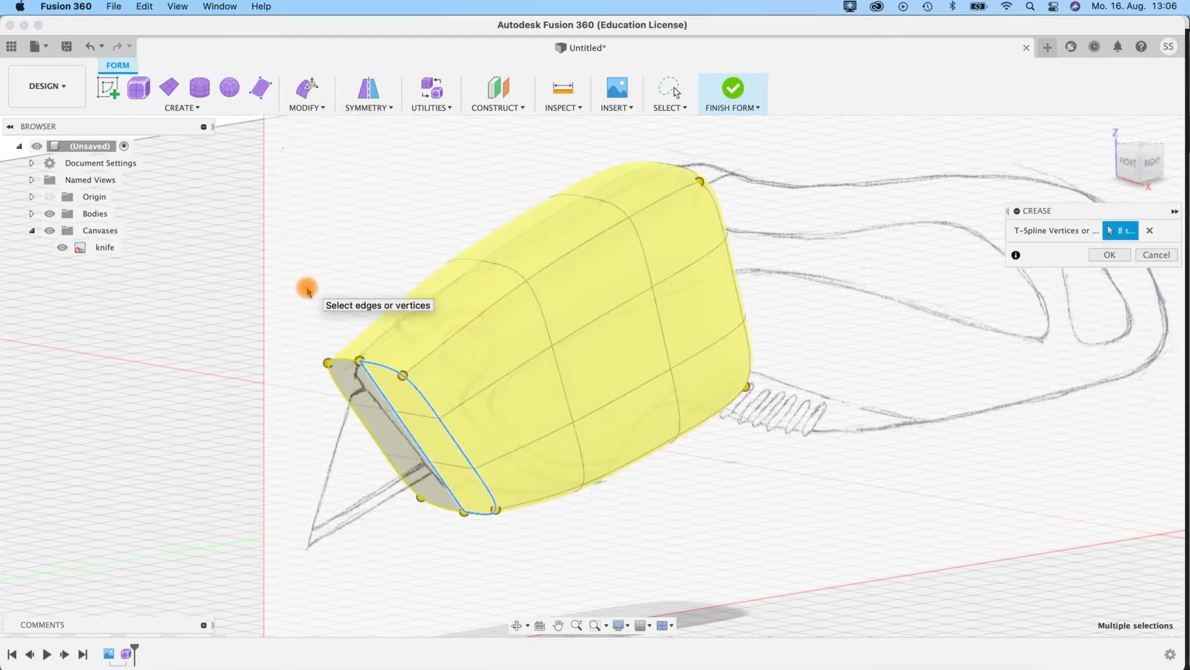
pyautogui.keyDown('shift'); pyautogui.moveTo(421, 556); pyautogui.dragTo(422, 436, button='middle'); pyautogui.keyUp('shift')
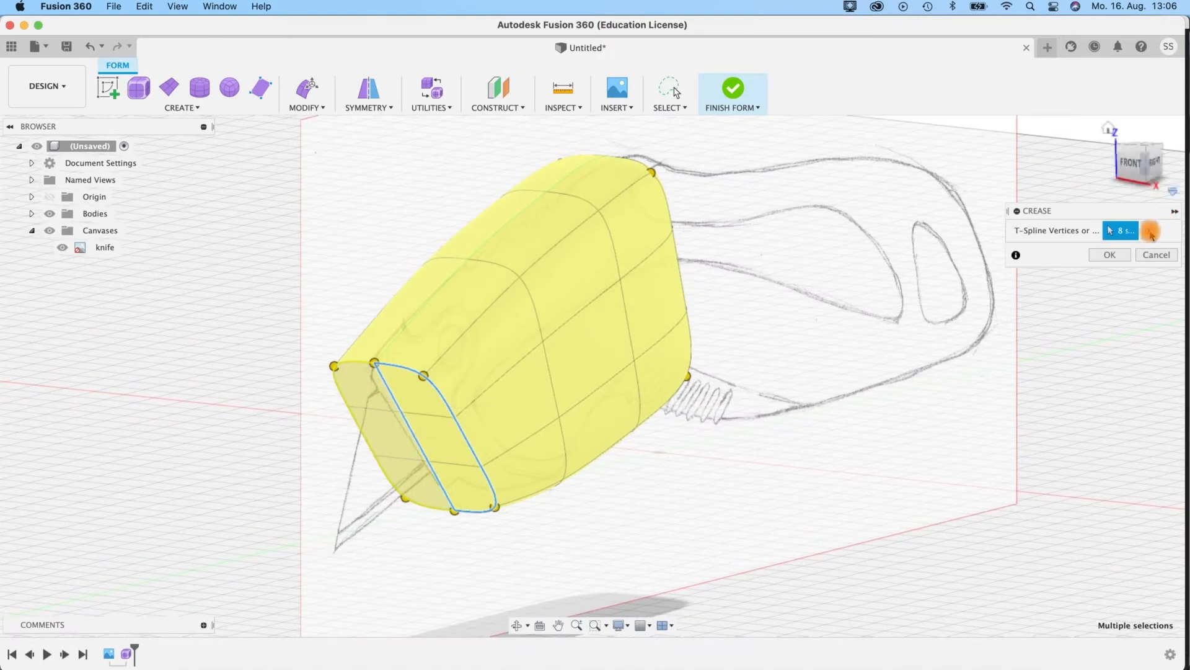
pyautogui.keyDown('shift'); pyautogui.moveTo(514, 499); pyautogui.dragTo(297, 402, button='middle'); pyautogui.keyUp('shift')
pyautogui.keyDown('shift'); pyautogui.moveTo(448, 505); pyautogui.dragTo(337, 487, button='middle'); pyautogui.keyUp('shift')
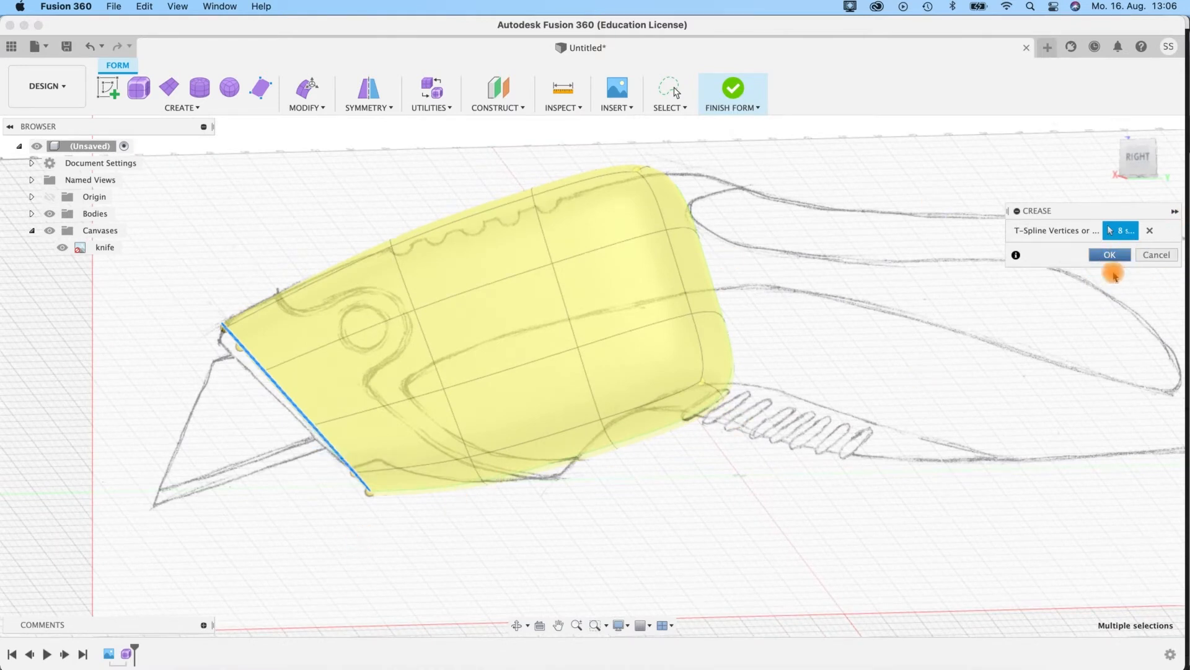
pyautogui.click(1109, 255)
# Step: Scale the three blade-end faces uniformly to about 0.83
pyautogui.keyDown('shift'); pyautogui.moveTo(731, 375); pyautogui.dragTo(386, 349, button='middle'); pyautogui.keyUp('shift')
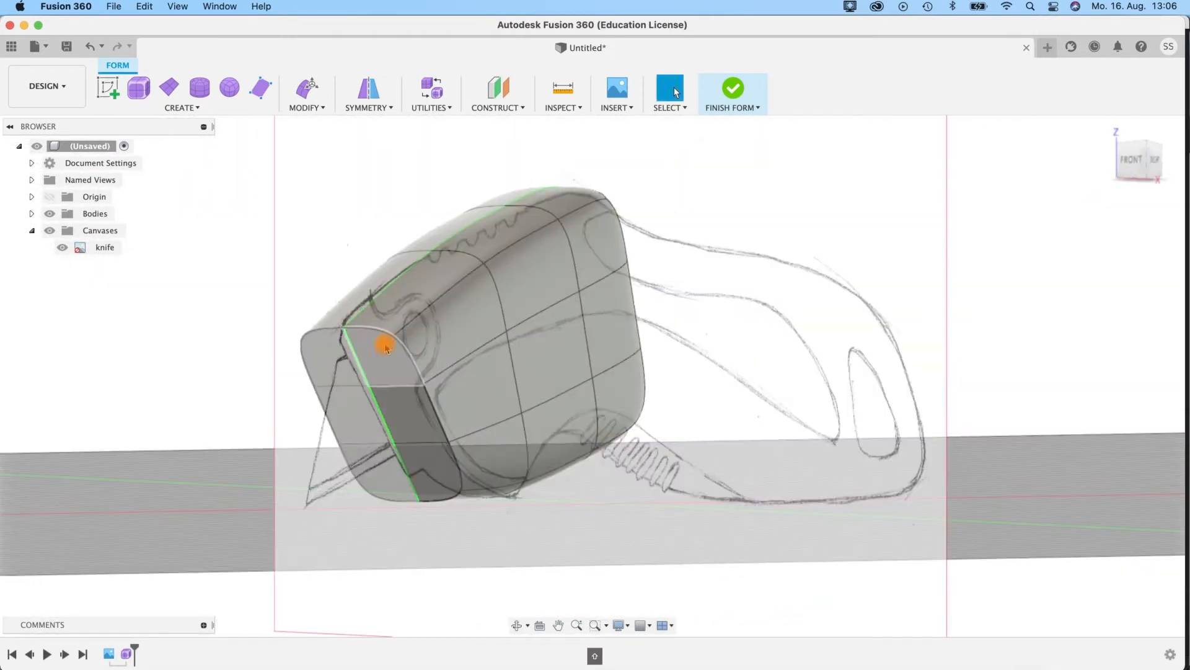
pyautogui.click(386, 347)
pyautogui.keyDown('shift'); pyautogui.click(407, 422); pyautogui.keyUp('shift')
pyautogui.keyDown('shift'); pyautogui.click(423, 466); pyautogui.keyUp('shift')
pyautogui.keyDown('shift'); pyautogui.moveTo(546, 514); pyautogui.dragTo(433, 528, button='middle'); pyautogui.keyUp('shift')
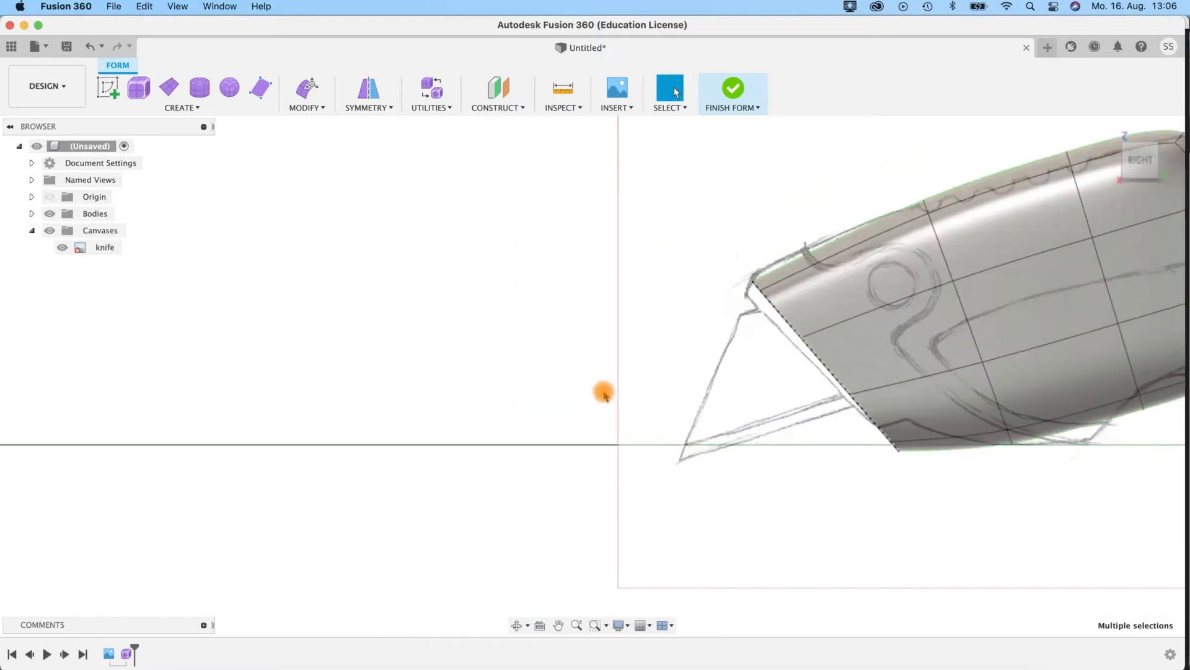
pyautogui.scroll(5, 781, 369)
pyautogui.moveTo(786, 371); pyautogui.dragTo(518, 393, button='middle')
pyautogui.press('e')
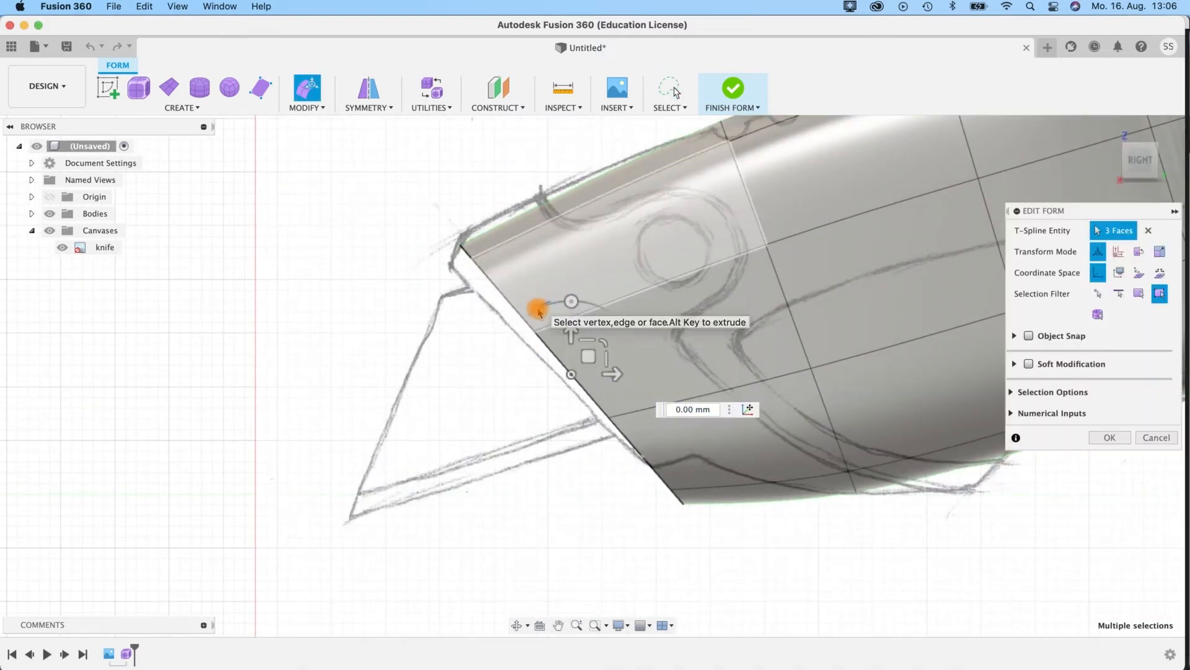
pyautogui.click(538, 310)
pyautogui.keyDown('shift'); pyautogui.moveTo(556, 480); pyautogui.dragTo(620, 474, button='middle'); pyautogui.keyUp('shift')
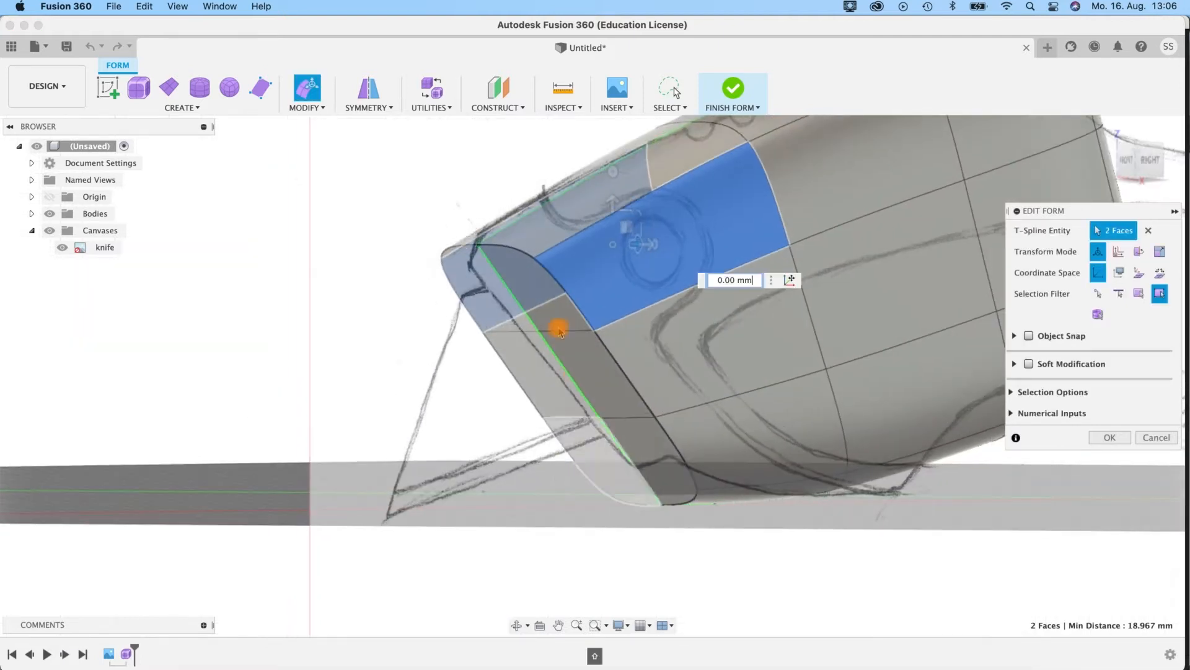
pyautogui.click(554, 316)
pyautogui.keyDown('shift'); pyautogui.click(594, 387); pyautogui.keyUp('shift')
pyautogui.keyDown('shift'); pyautogui.click(655, 466); pyautogui.keyUp('shift')
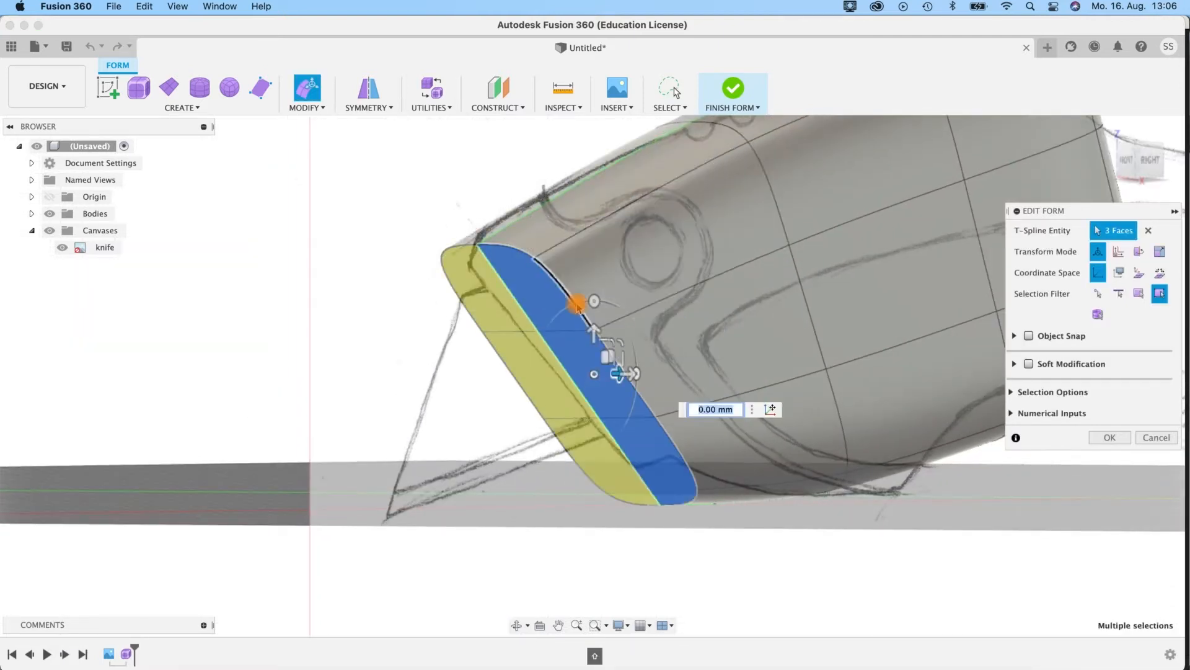
pyautogui.moveTo(581, 308); pyautogui.dragTo(576, 308)
pyautogui.moveTo(584, 376); pyautogui.dragTo(591, 372)
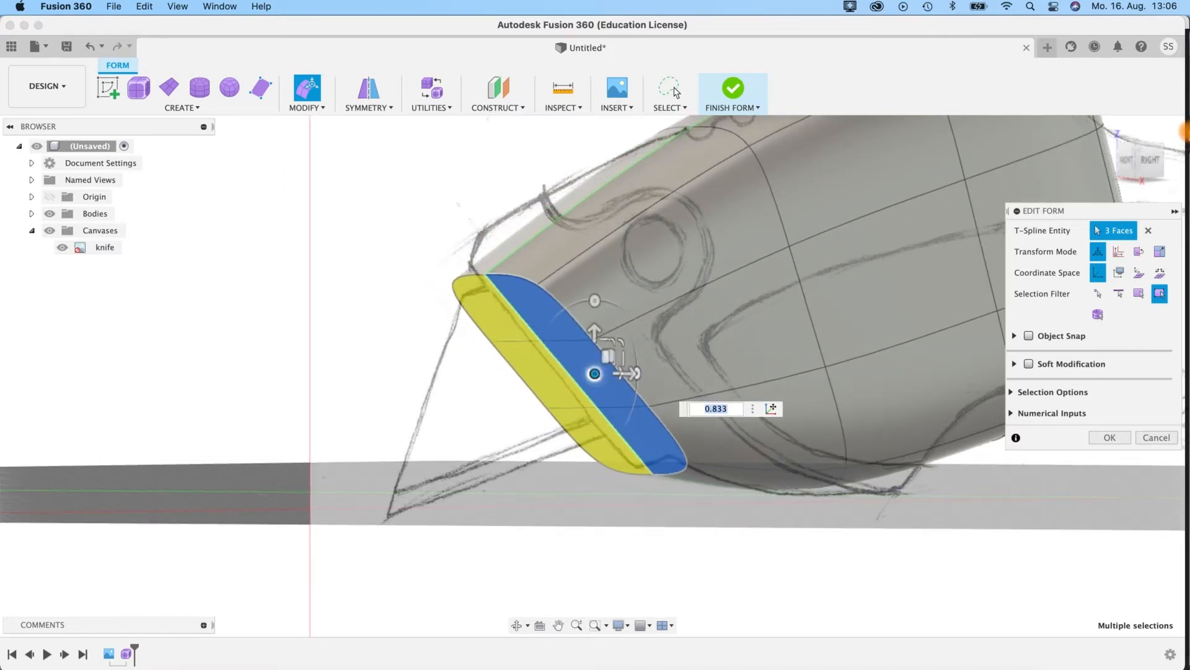
# Step: Move the three blade-end faces by about -2.2 mm and 1.0 mm in the side plane to follow the slanted front of the sketch
pyautogui.click(1148, 159)
pyautogui.moveTo(716, 341); pyautogui.dragTo(204, 240, button='middle')
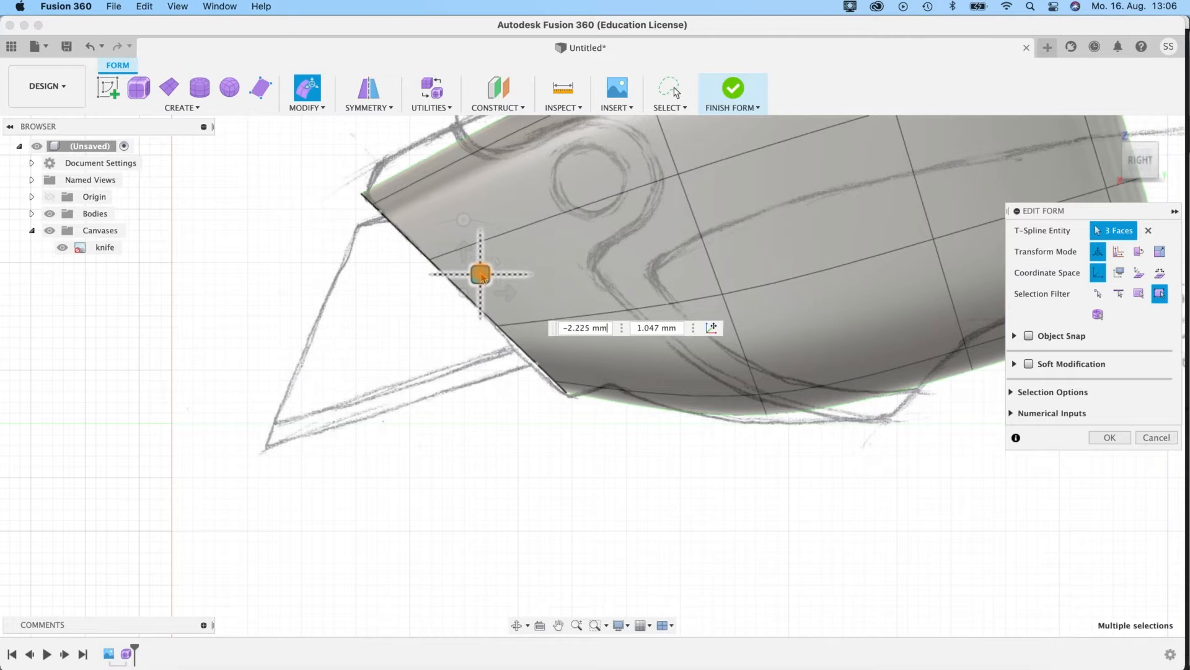
pyautogui.keyDown('shift'); pyautogui.moveTo(517, 502); pyautogui.dragTo(376, 486, button='middle'); pyautogui.keyUp('shift')
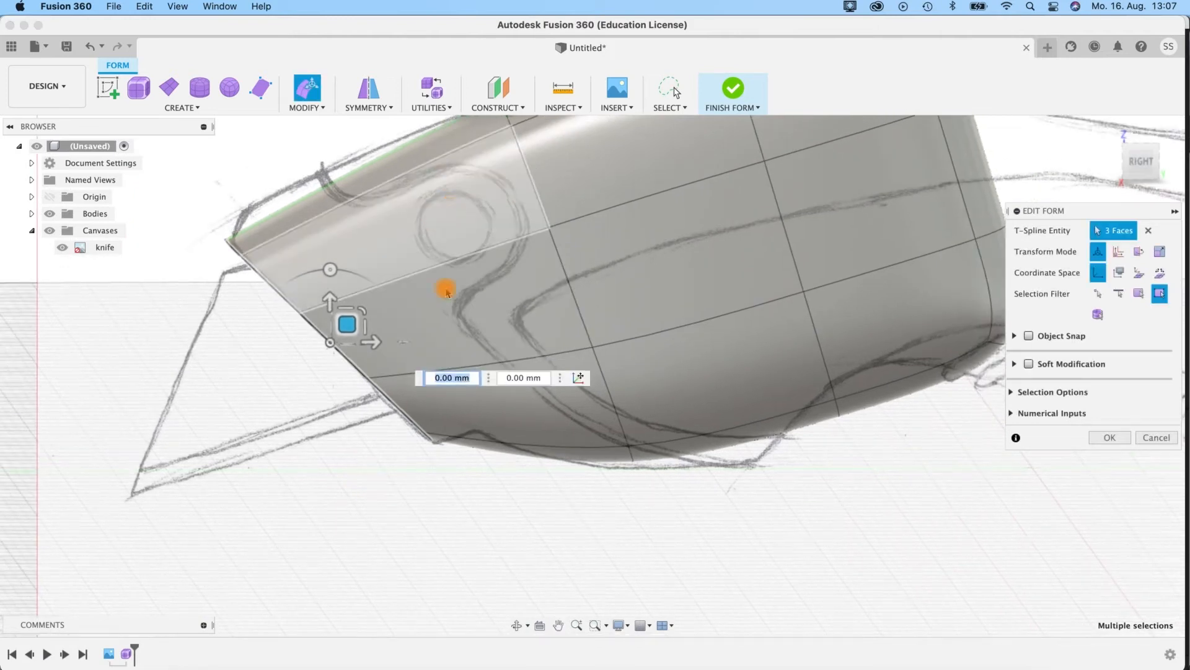
# Step: Switch the form to box display
pyautogui.keyDown('shift'); pyautogui.moveTo(421, 600); pyautogui.dragTo(516, 434, button='middle'); pyautogui.keyUp('shift')
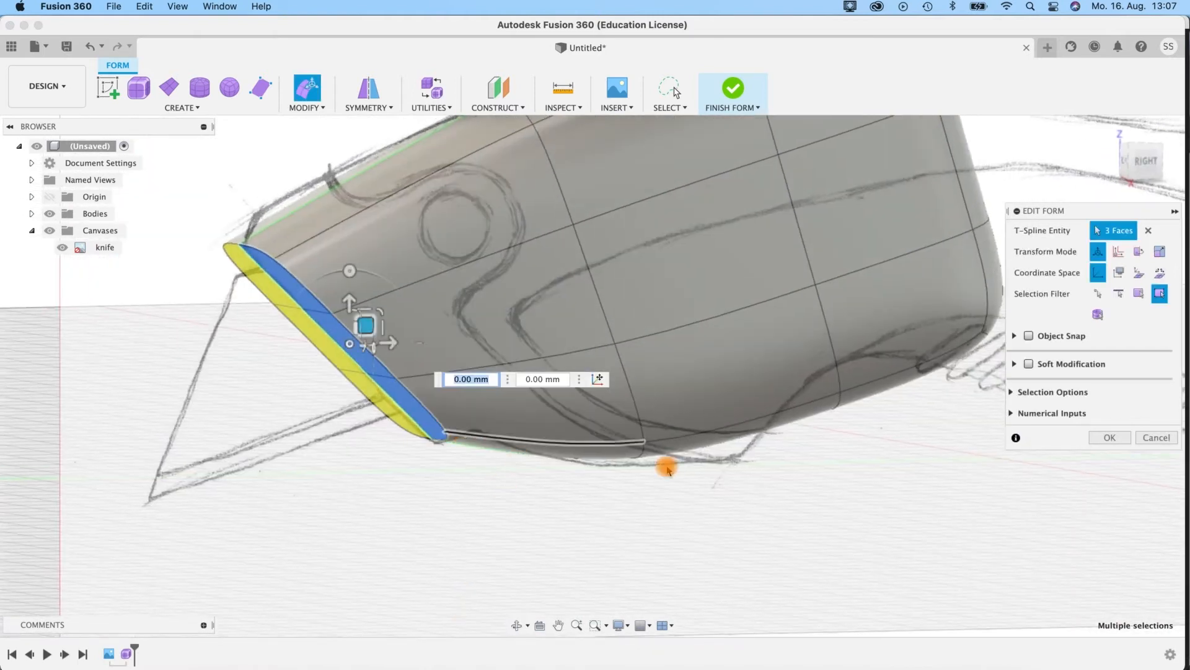
pyautogui.keyDown('shift'); pyautogui.moveTo(836, 461); pyautogui.dragTo(685, 200, button='middle'); pyautogui.keyUp('shift')
pyautogui.keyDown('shift'); pyautogui.moveTo(707, 121); pyautogui.dragTo(386, 486, button='middle'); pyautogui.keyUp('shift')
pyautogui.hotkey('ctrl', '1')
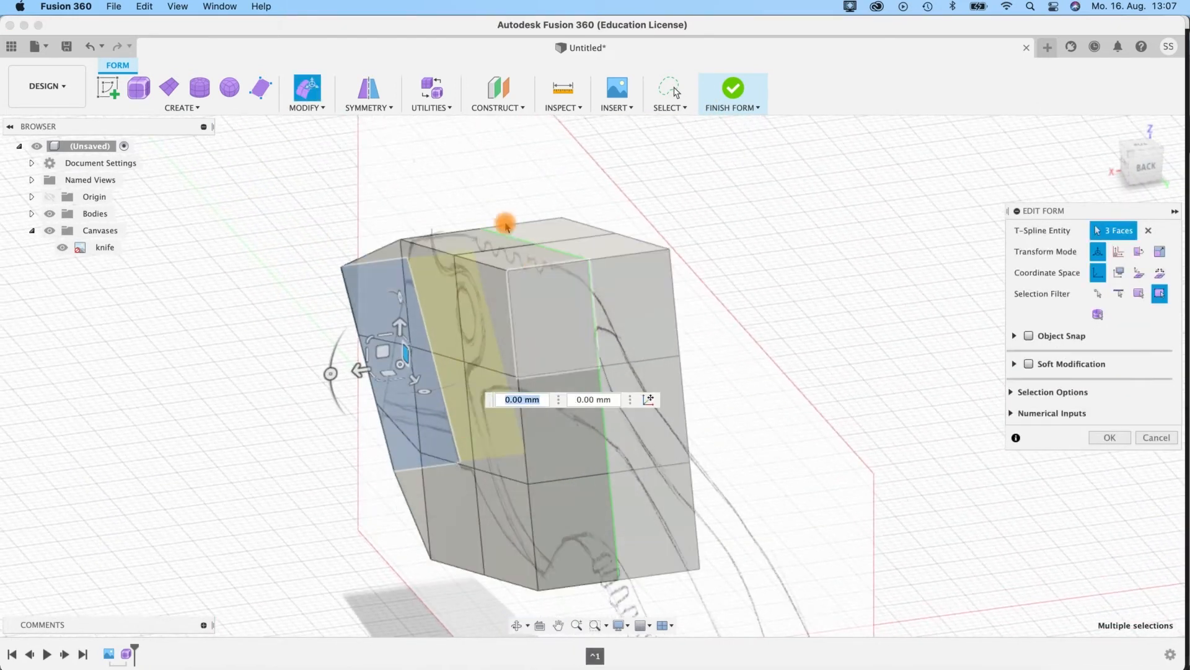
# Step: Move the form's three upper side edges down about 2.5 mm along Z and inward about 0.8 mm along X
pyautogui.keyDown('shift'); pyautogui.moveTo(323, 206); pyautogui.dragTo(464, 238, button='middle'); pyautogui.keyUp('shift')
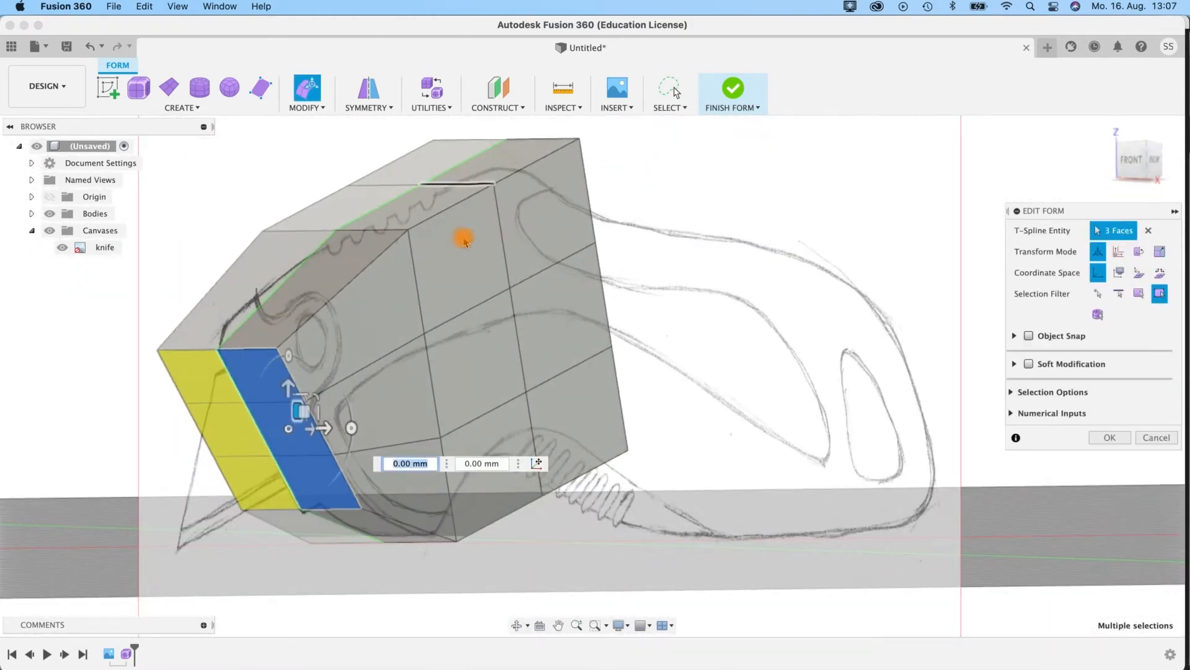
pyautogui.keyDown('shift'); pyautogui.moveTo(438, 385); pyautogui.dragTo(547, 241, button='middle'); pyautogui.keyUp('shift')
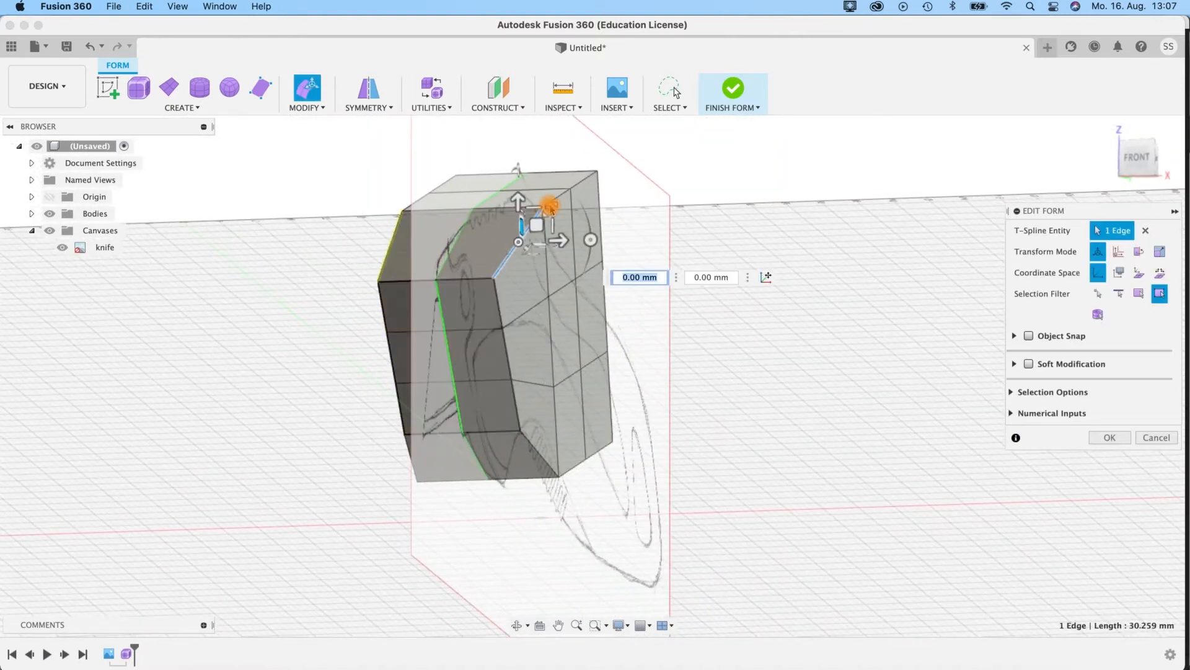
pyautogui.keyDown('shift'); pyautogui.click(563, 195); pyautogui.keyUp('shift')
pyautogui.moveTo(657, 370)
pyautogui.keyDown('shift'); pyautogui.mouseDown(button='middle')
pyautogui.moveTo(641, 374)
pyautogui.moveTo(657, 372)
pyautogui.mouseUp(button='middle'); pyautogui.keyUp('shift')
pyautogui.keyDown('shift'); pyautogui.click(524, 346); pyautogui.keyUp('shift')
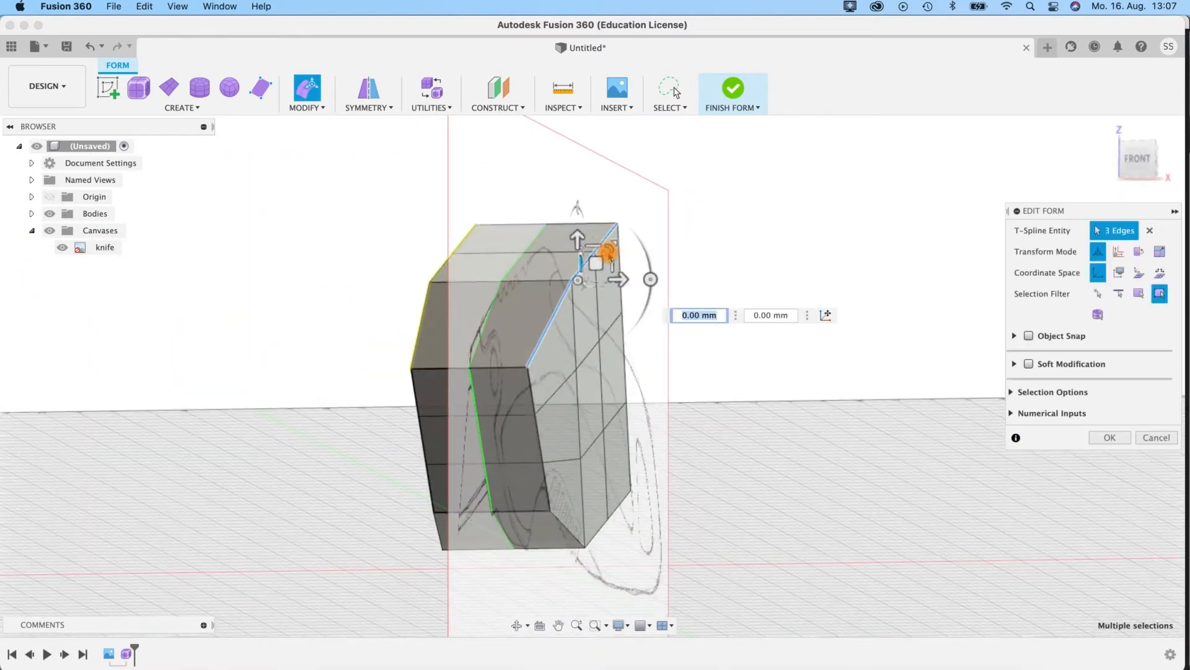
pyautogui.moveTo(578, 235); pyautogui.dragTo(580, 249)
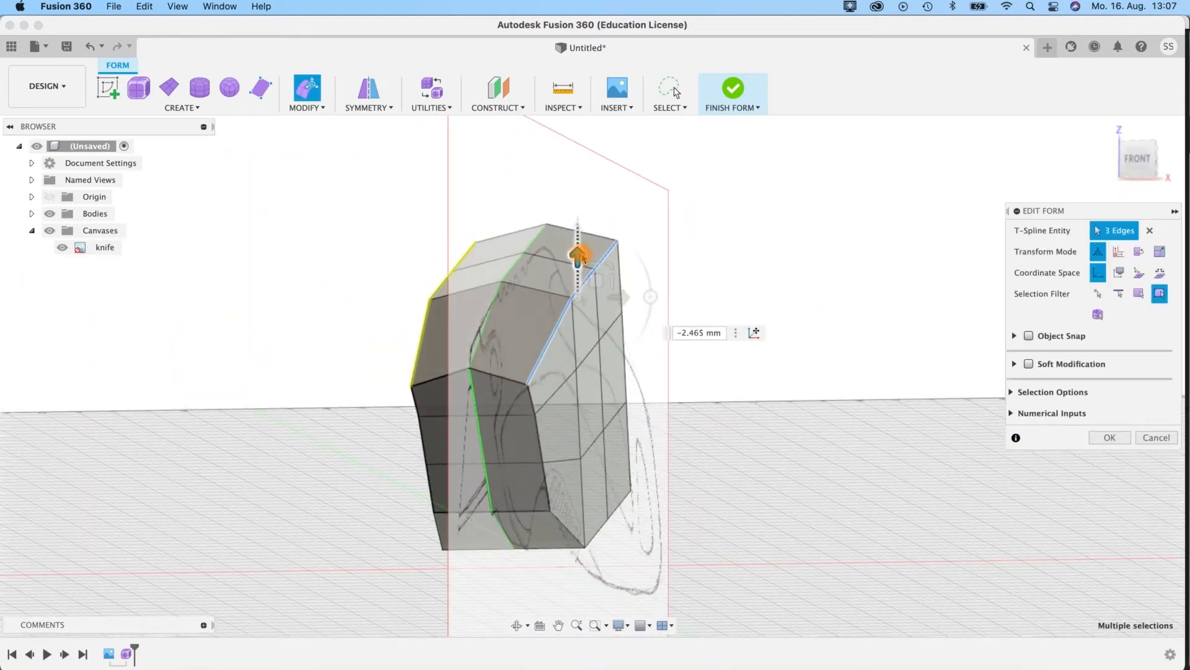
pyautogui.keyDown('shift'); pyautogui.moveTo(611, 302); pyautogui.dragTo(664, 326, button='middle'); pyautogui.keyUp('shift')
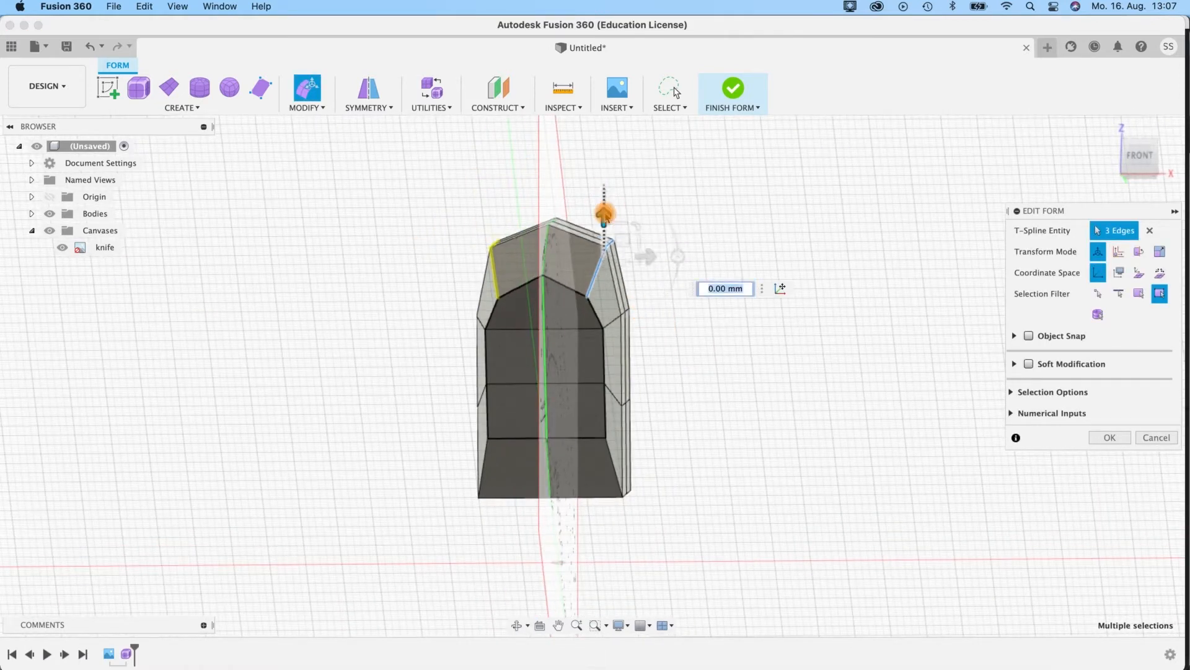
pyautogui.moveTo(652, 263); pyautogui.dragTo(648, 263)
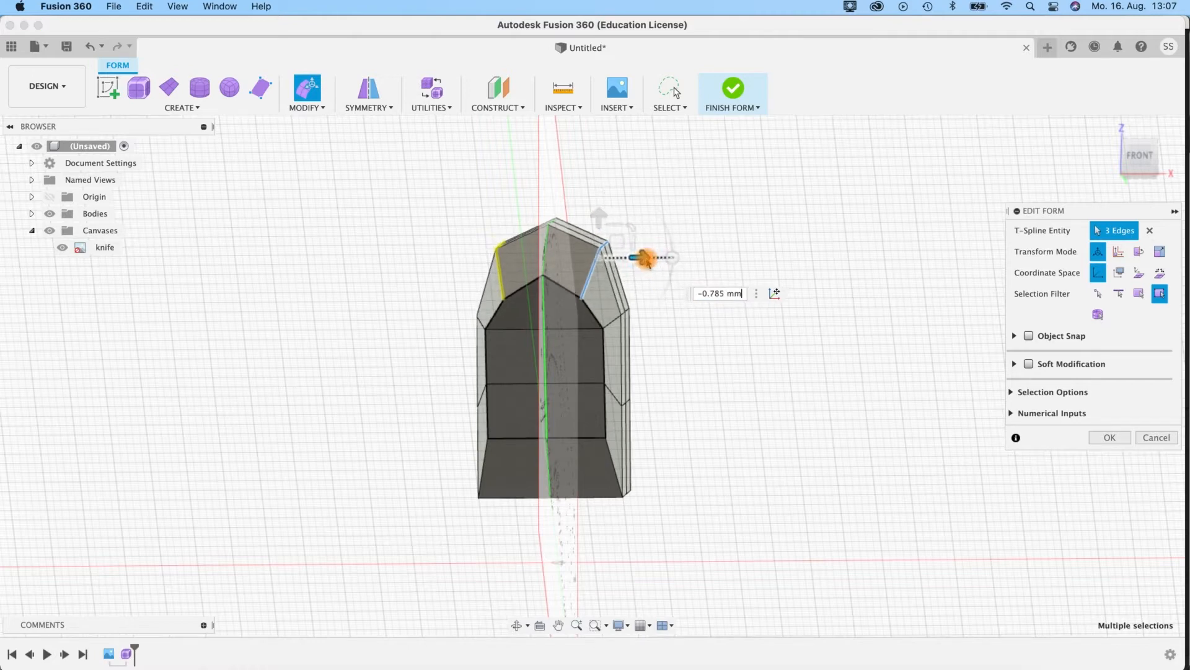
# Step: Raise the form's three lower side edges about 2.9 mm along Z and shift them inward along X
pyautogui.keyDown('shift'); pyautogui.moveTo(680, 406); pyautogui.dragTo(789, 438, button='middle'); pyautogui.keyUp('shift')
pyautogui.click(790, 437)
pyautogui.keyDown('shift'); pyautogui.click(897, 427); pyautogui.keyUp('shift')
pyautogui.keyDown('shift'); pyautogui.click(983, 408); pyautogui.keyUp('shift')
pyautogui.moveTo(901, 484); pyautogui.dragTo(747, 448, button='middle')
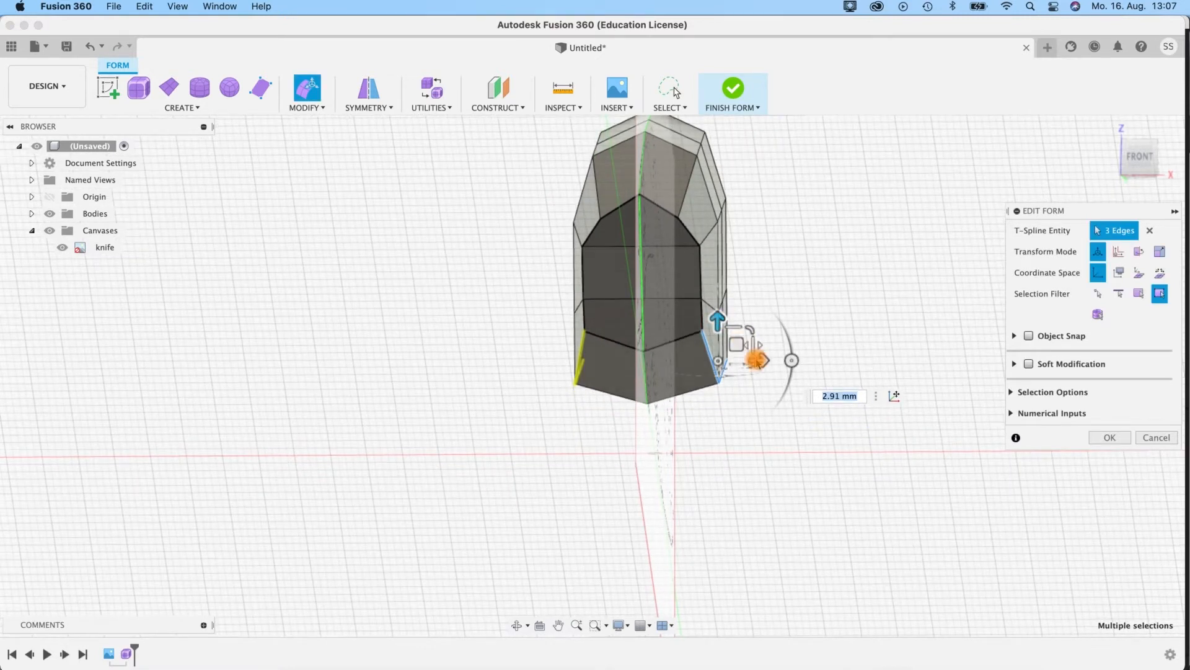
pyautogui.moveTo(747, 363); pyautogui.dragTo(746, 363)
pyautogui.moveTo(753, 409)
pyautogui.keyDown('shift'); pyautogui.mouseDown(button='middle')
pyautogui.moveTo(804, 424)
pyautogui.moveTo(766, 413)
pyautogui.mouseUp(button='middle'); pyautogui.keyUp('shift')
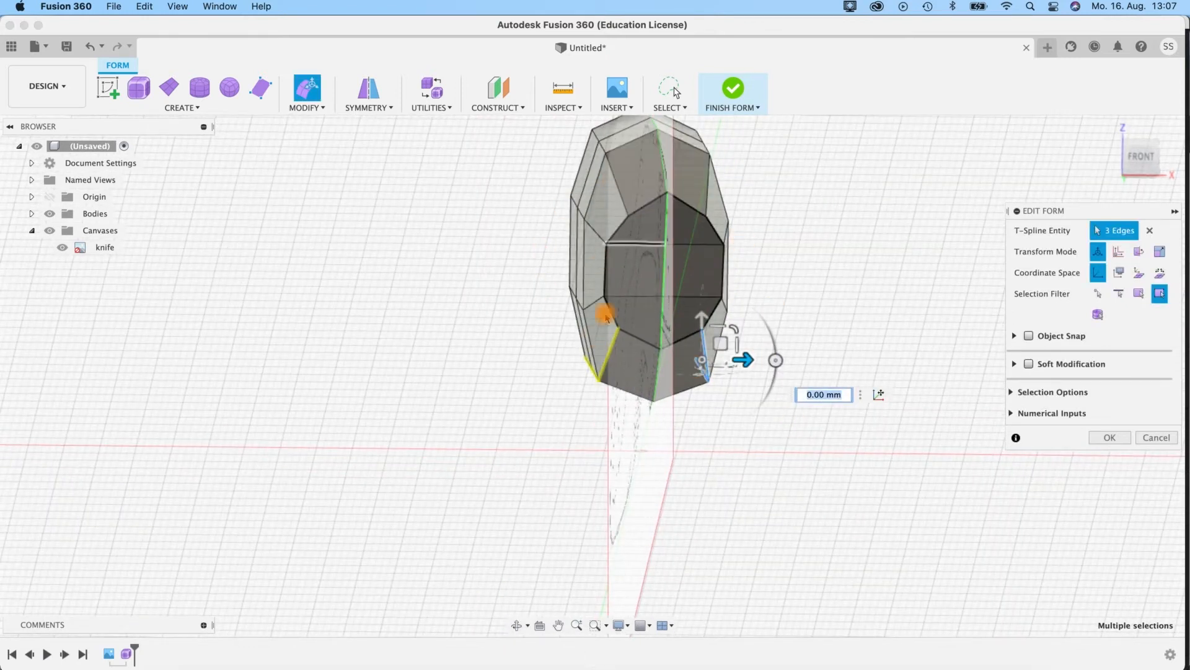
# Step: Adjust the height of the three lower side edges against the knife sketch and complete the form edit
pyautogui.keyDown('shift'); pyautogui.moveTo(543, 379); pyautogui.dragTo(319, 417, button='middle'); pyautogui.keyUp('shift')
pyautogui.keyDown('shift'); pyautogui.moveTo(585, 455); pyautogui.dragTo(638, 466, button='middle'); pyautogui.keyUp('shift')
pyautogui.keyDown('shift'); pyautogui.moveTo(385, 420); pyautogui.dragTo(463, 420, button='middle'); pyautogui.keyUp('shift')
pyautogui.moveTo(623, 373); pyautogui.dragTo(1147, 384, button='middle')
pyautogui.moveTo(192, 439); pyautogui.dragTo(639, 453, button='middle')
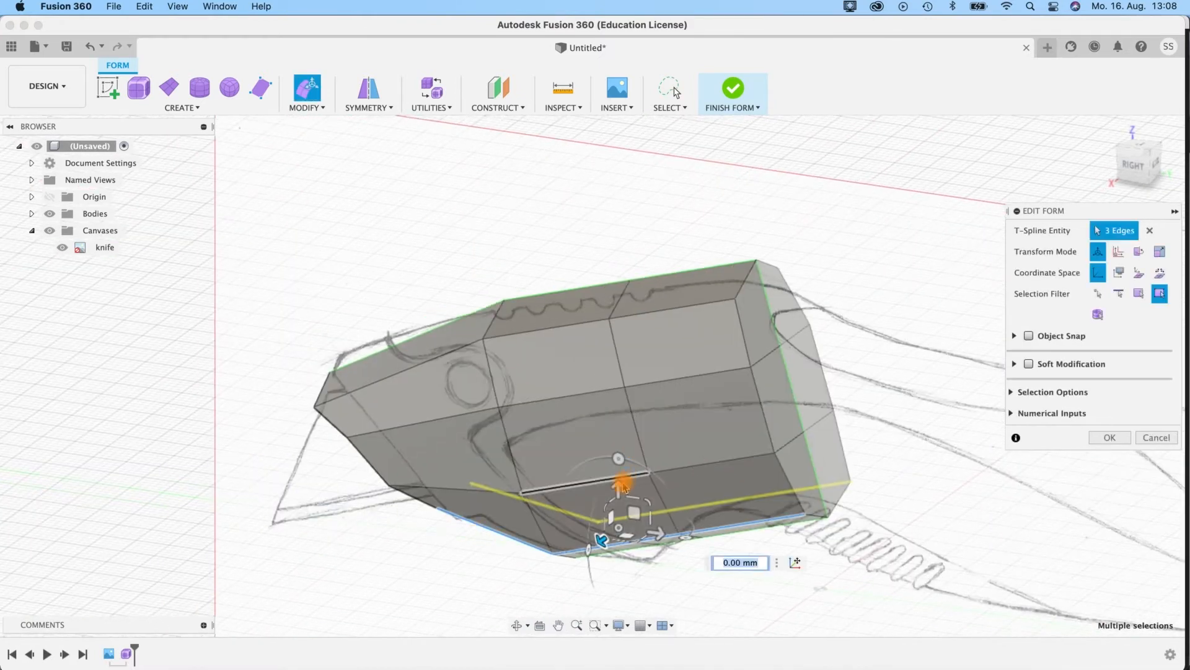
pyautogui.moveTo(429, 531)
pyautogui.keyDown('shift'); pyautogui.mouseDown(button='middle')
pyautogui.moveTo(486, 494)
pyautogui.moveTo(471, 521)
pyautogui.moveTo(460, 496)
pyautogui.moveTo(439, 513)
pyautogui.moveTo(322, 452)
pyautogui.moveTo(482, 465)
pyautogui.moveTo(338, 463)
pyautogui.moveTo(396, 446)
pyautogui.moveTo(386, 463)
pyautogui.moveTo(327, 452)
pyautogui.moveTo(380, 465)
pyautogui.moveTo(425, 515)
pyautogui.mouseUp(button='middle'); pyautogui.keyUp('shift')
pyautogui.moveTo(800, 480); pyautogui.dragTo(867, 432, button='middle')
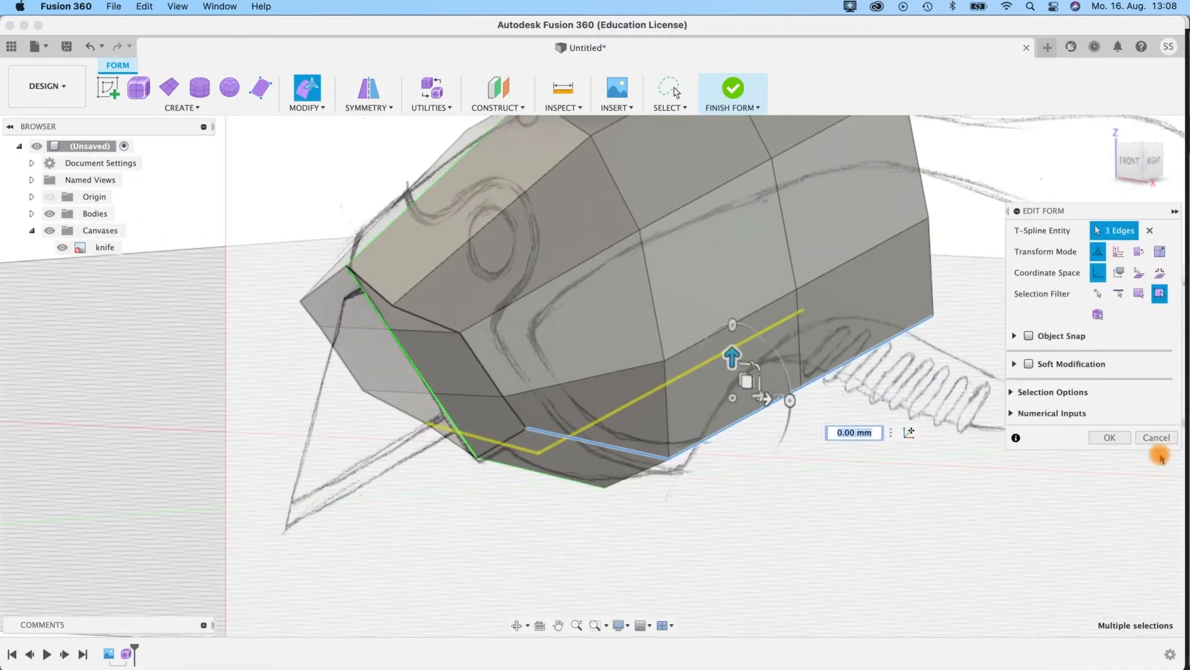
pyautogui.keyDown('shift'); pyautogui.moveTo(646, 546); pyautogui.dragTo(611, 518, button='middle'); pyautogui.keyUp('shift')
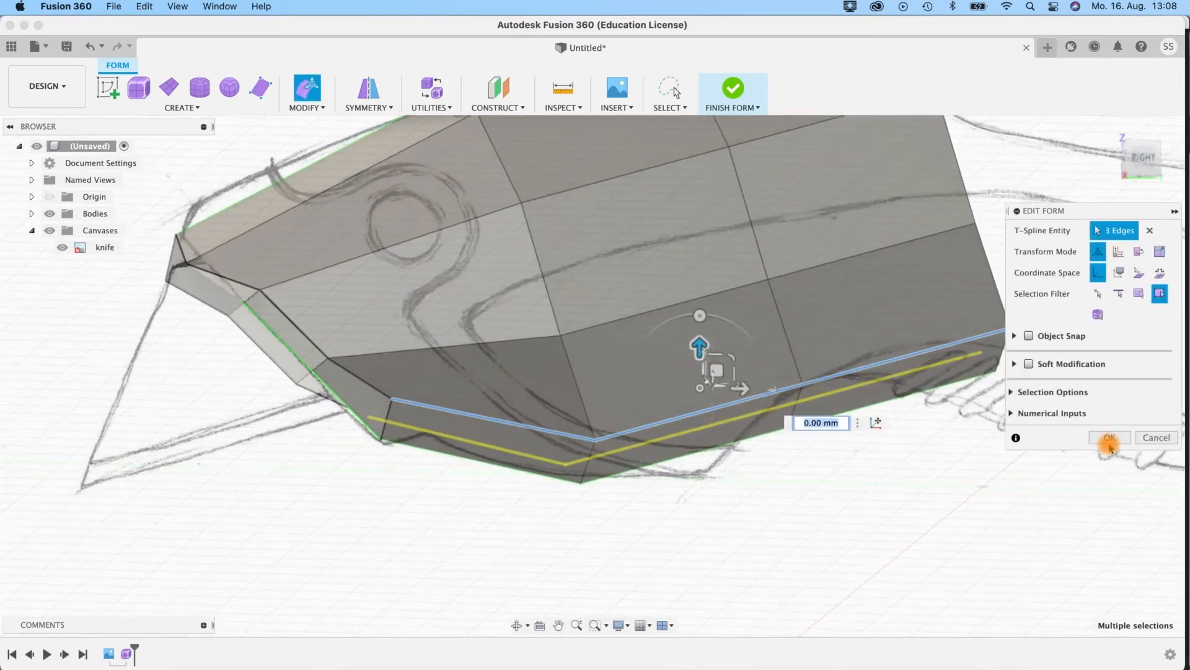
pyautogui.click(1110, 439)
# Step: Flatten the control points of the six blade-end faces onto a best-fit plane with the Fit direction
pyautogui.keyDown('shift'); pyautogui.moveTo(745, 590); pyautogui.dragTo(630, 343, button='middle'); pyautogui.keyUp('shift')
pyautogui.click(598, 265)
pyautogui.keyDown('shift'); pyautogui.click(523, 258); pyautogui.keyUp('shift')
pyautogui.keyDown('shift'); pyautogui.click(541, 313); pyautogui.keyUp('shift')
pyautogui.keyDown('shift'); pyautogui.click(605, 325); pyautogui.keyUp('shift')
pyautogui.keyDown('shift'); pyautogui.click(569, 385); pyautogui.keyUp('shift')
pyautogui.keyDown('shift'); pyautogui.click(639, 384); pyautogui.keyUp('shift')
pyautogui.keyDown('shift'); pyautogui.moveTo(499, 464); pyautogui.dragTo(461, 465, button='middle'); pyautogui.keyUp('shift')
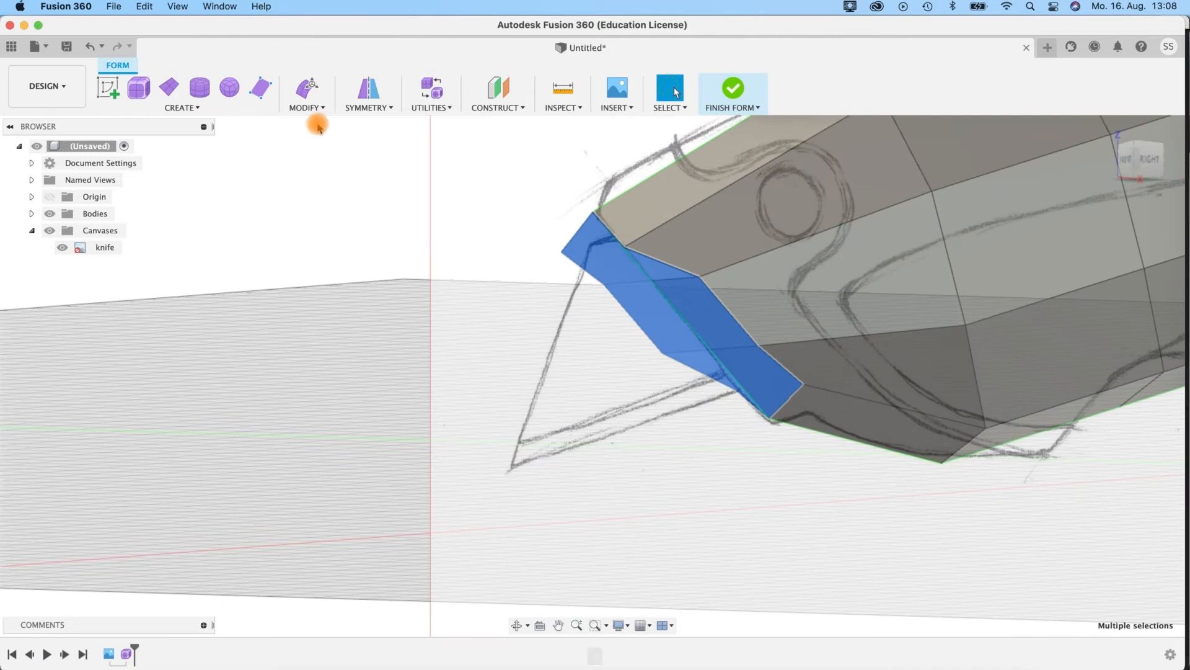
pyautogui.click(310, 110)
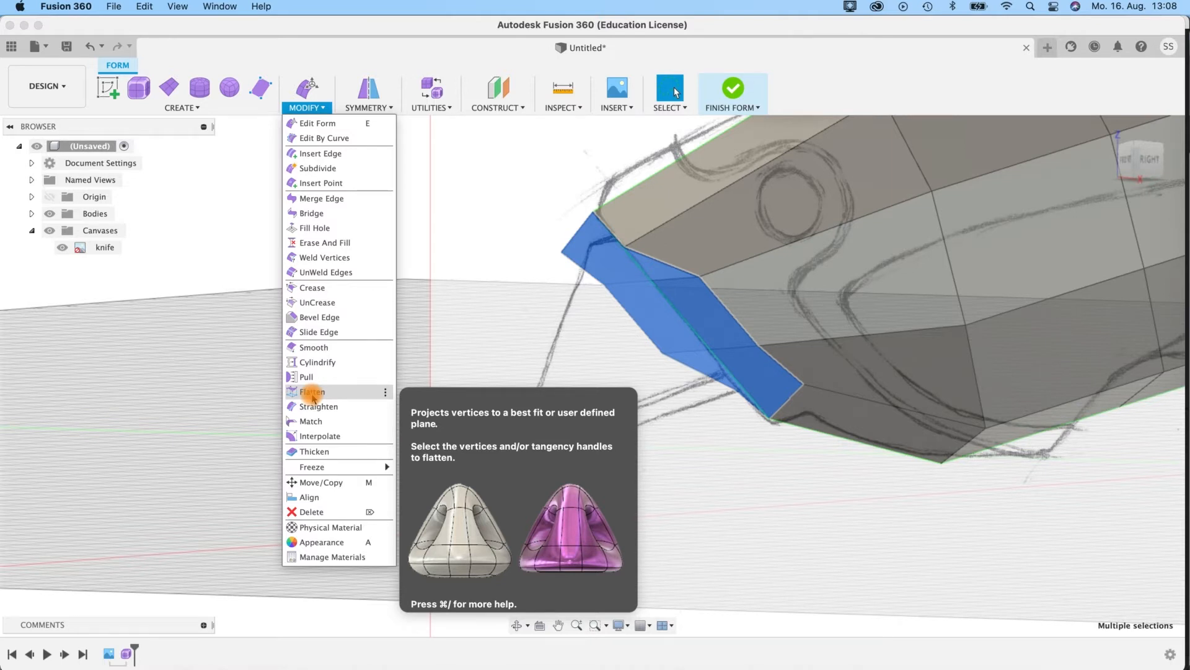
pyautogui.click(312, 393)
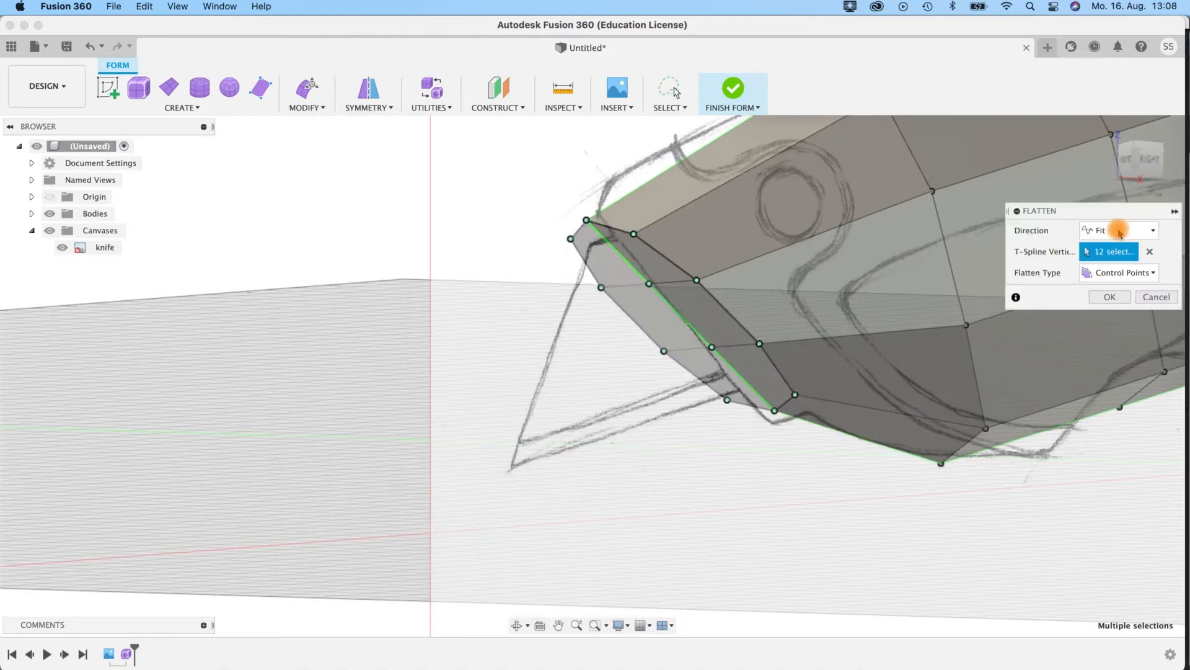
pyautogui.keyDown('shift'); pyautogui.moveTo(692, 438); pyautogui.dragTo(946, 363, button='middle'); pyautogui.keyUp('shift')
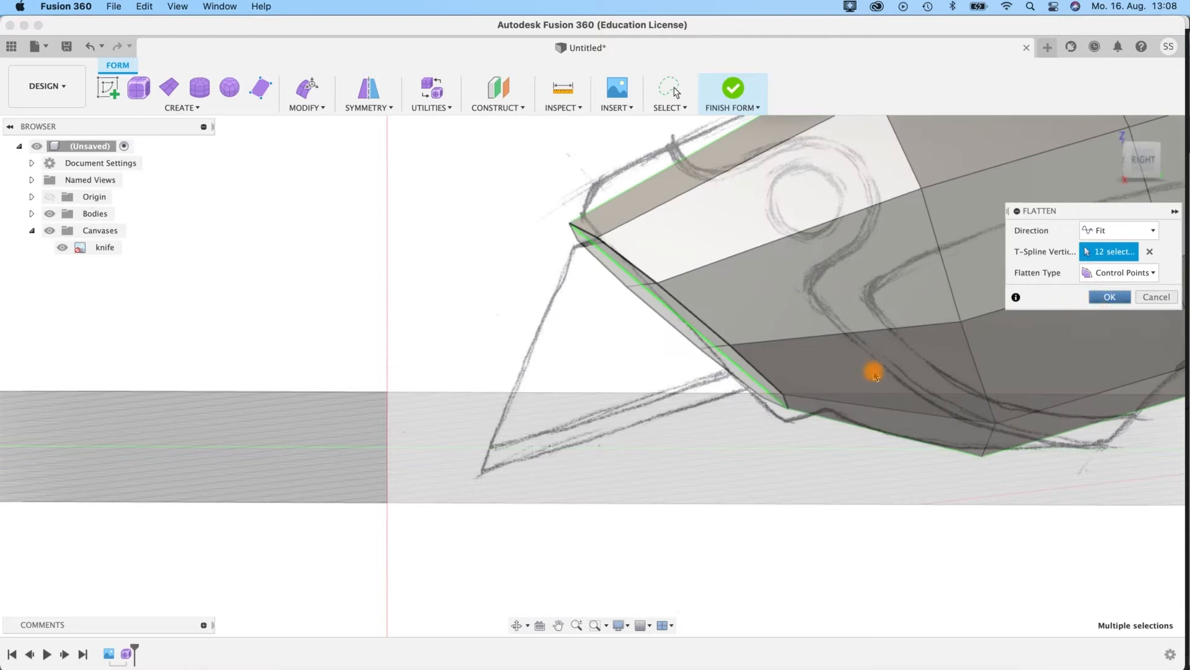
pyautogui.press('Return')
# Step: Move the vertical side edge of the blade-end face inward about 1.6 mm along X
pyautogui.keyDown('shift'); pyautogui.moveTo(473, 377); pyautogui.dragTo(583, 403, button='middle'); pyautogui.keyUp('shift')
pyautogui.click(606, 365)
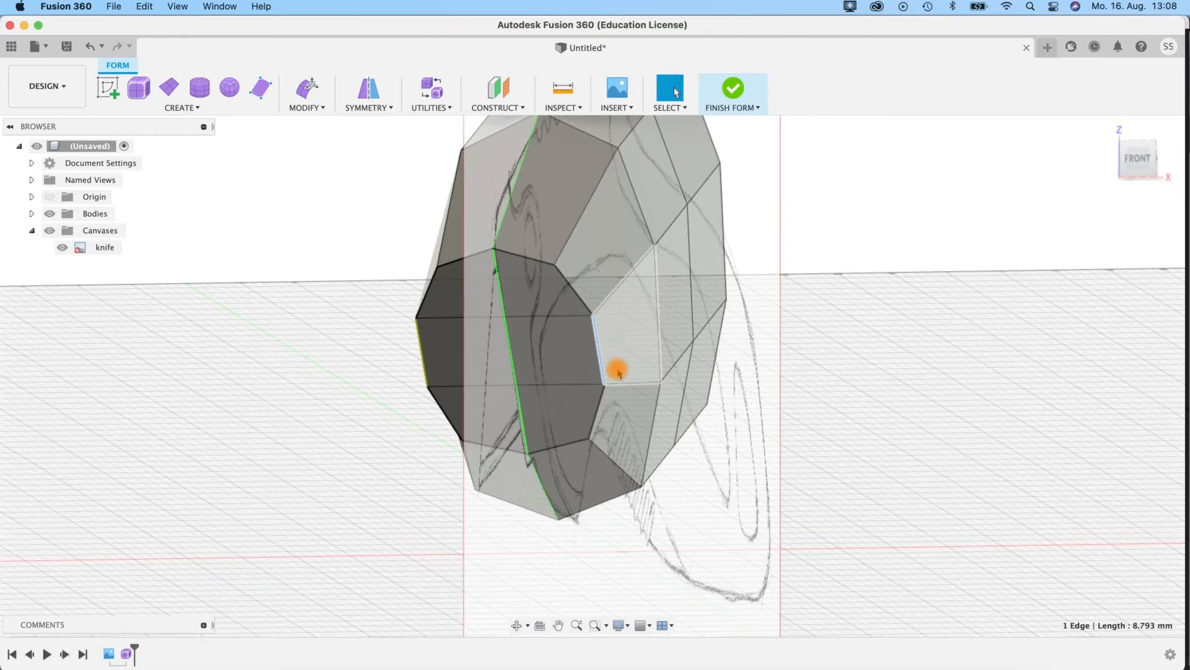
pyautogui.press('e')
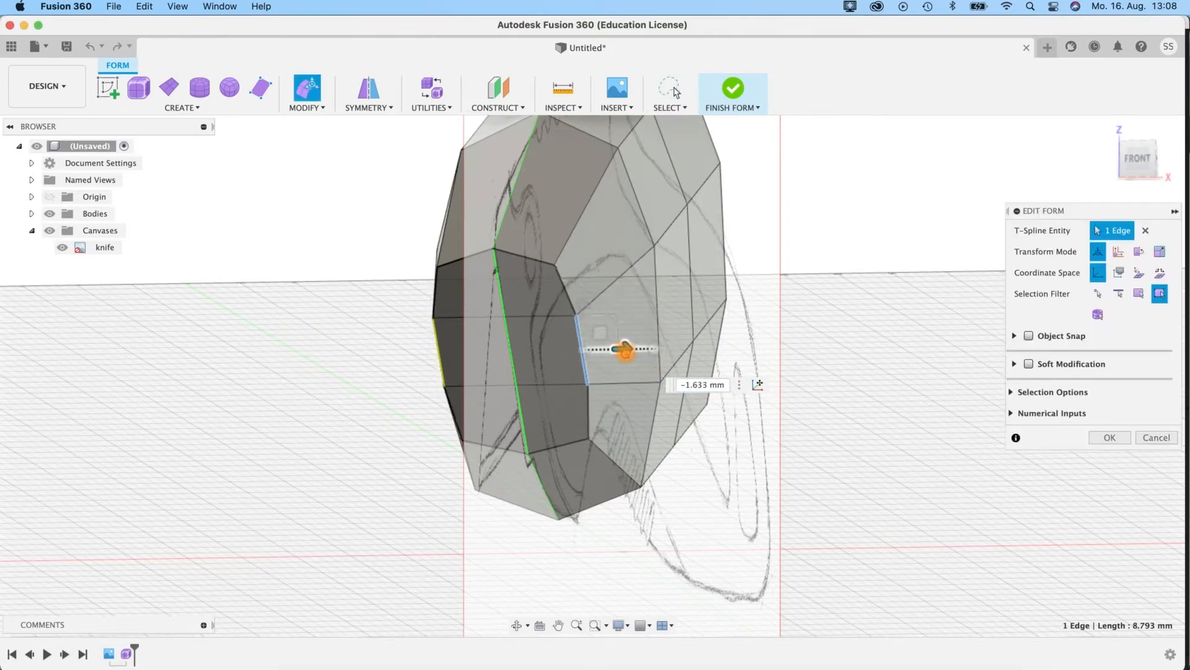
pyautogui.keyDown('shift'); pyautogui.moveTo(717, 436); pyautogui.dragTo(507, 131, button='middle'); pyautogui.keyUp('shift')
# Step: Return the form to smooth display
pyautogui.moveTo(414, 412)
pyautogui.keyDown('shift'); pyautogui.mouseDown(button='middle')
pyautogui.moveTo(348, 427)
pyautogui.moveTo(444, 420)
pyautogui.moveTo(470, 313)
pyautogui.mouseUp(button='middle'); pyautogui.keyUp('shift')
pyautogui.keyDown('shift'); pyautogui.moveTo(795, 403); pyautogui.dragTo(855, 521, button='middle'); pyautogui.keyUp('shift')
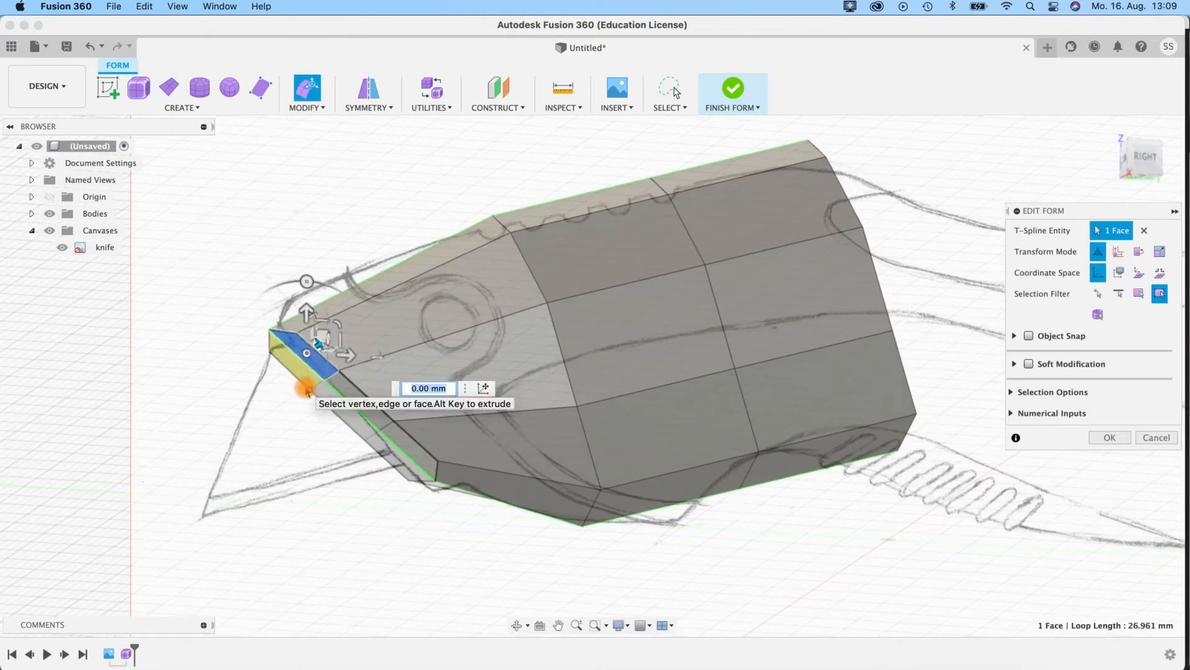
pyautogui.keyDown('shift'); pyautogui.moveTo(432, 487); pyautogui.dragTo(1184, 80, button='middle'); pyautogui.keyUp('shift')
pyautogui.keyDown('shift'); pyautogui.moveTo(715, 335); pyautogui.dragTo(375, 414, button='middle'); pyautogui.keyUp('shift')
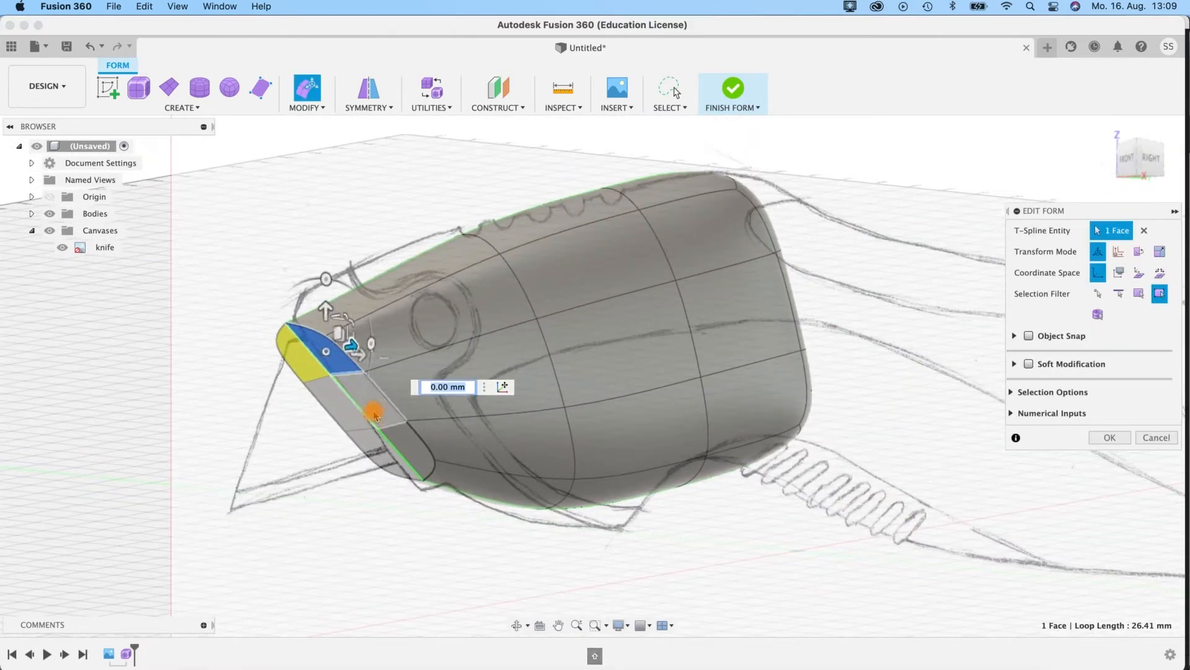
# Step: Rotate the three blade-end faces by about -5.1 degrees to match the slanted front of the knife sketch
pyautogui.keyDown('shift'); pyautogui.moveTo(365, 486); pyautogui.dragTo(305, 484, button='middle'); pyautogui.keyUp('shift')
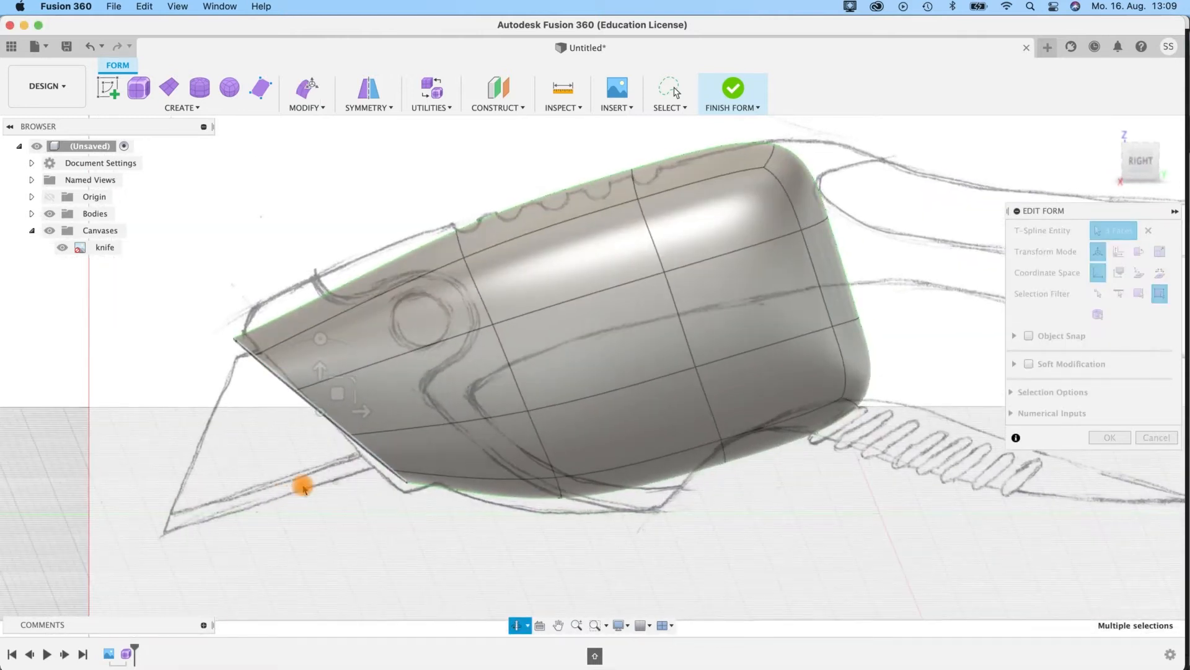
pyautogui.keyDown('shift'); pyautogui.click(315, 348); pyautogui.keyUp('shift')
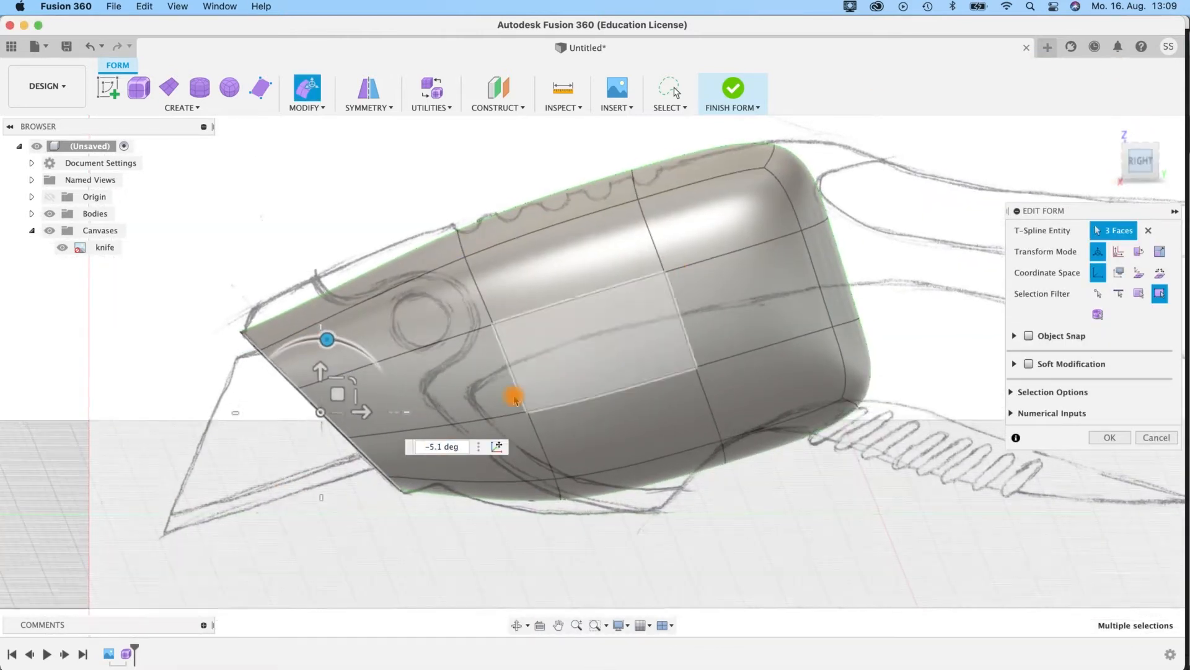
pyautogui.keyDown('shift'); pyautogui.moveTo(510, 399); pyautogui.dragTo(312, 440, button='middle'); pyautogui.keyUp('shift')
pyautogui.keyDown('shift'); pyautogui.moveTo(282, 493); pyautogui.dragTo(241, 491, button='middle'); pyautogui.keyUp('shift')
pyautogui.keyDown('shift'); pyautogui.moveTo(643, 476); pyautogui.dragTo(655, 516, button='middle'); pyautogui.keyUp('shift')
pyautogui.keyDown('shift'); pyautogui.moveTo(406, 529); pyautogui.dragTo(340, 467, button='middle'); pyautogui.keyUp('shift')
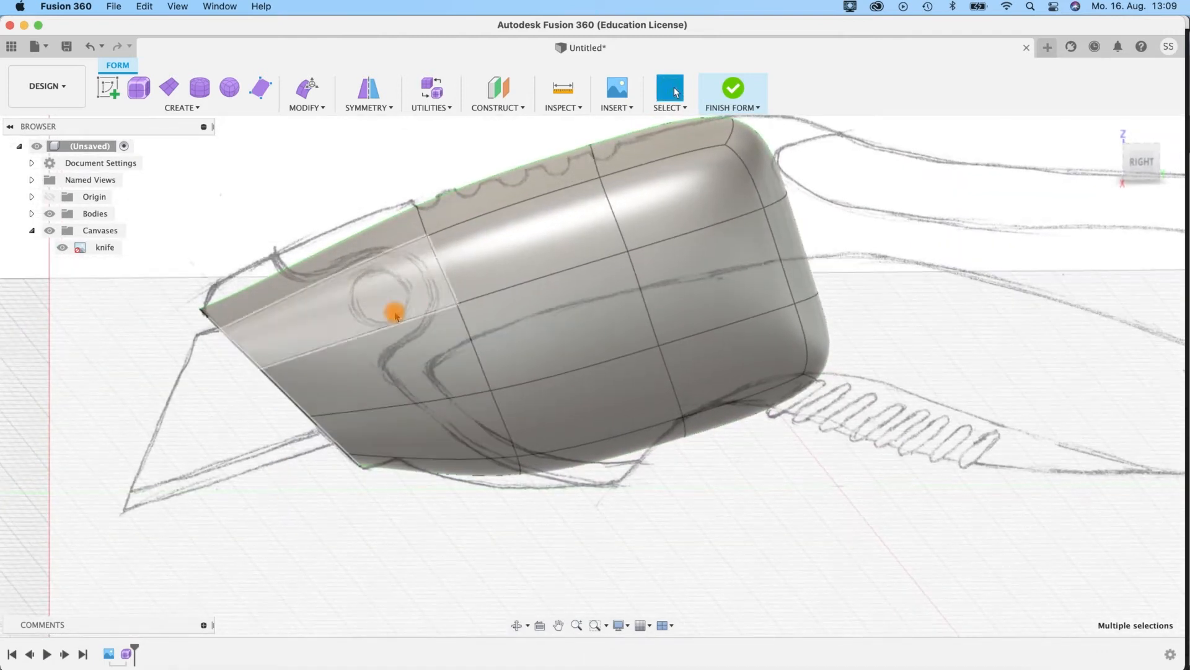
# Step: Insert a single edge loop at location -0.767 from the first cross-section loop, close behind the blade end
pyautogui.doubleClick(436, 257)
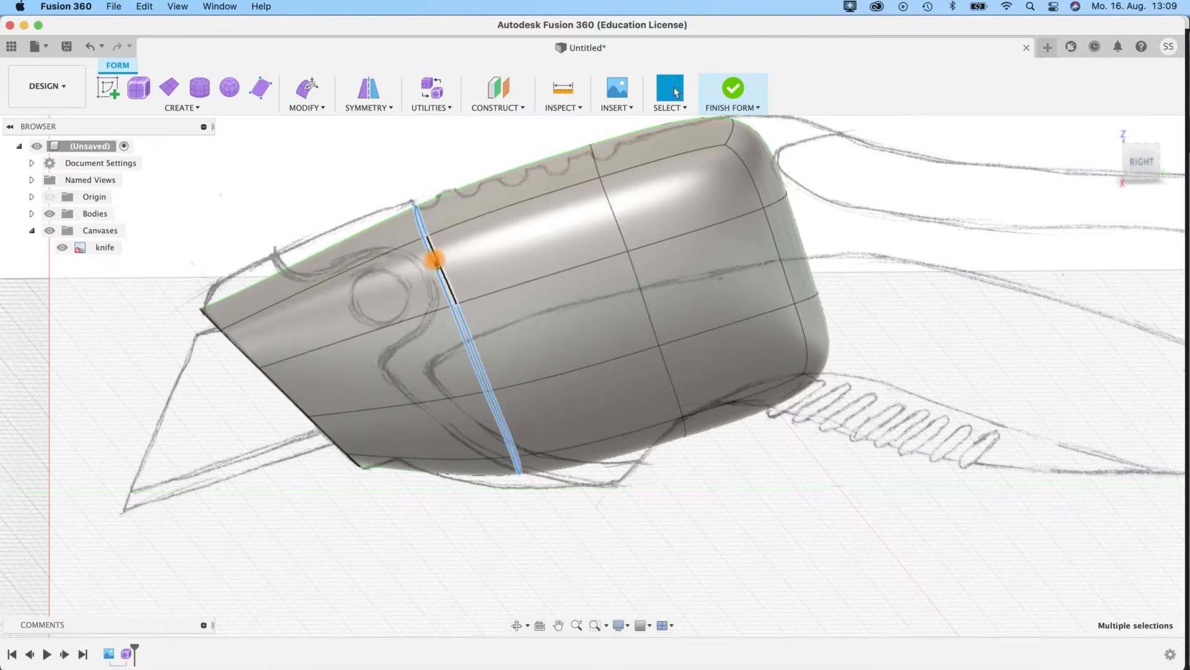
pyautogui.click(304, 109)
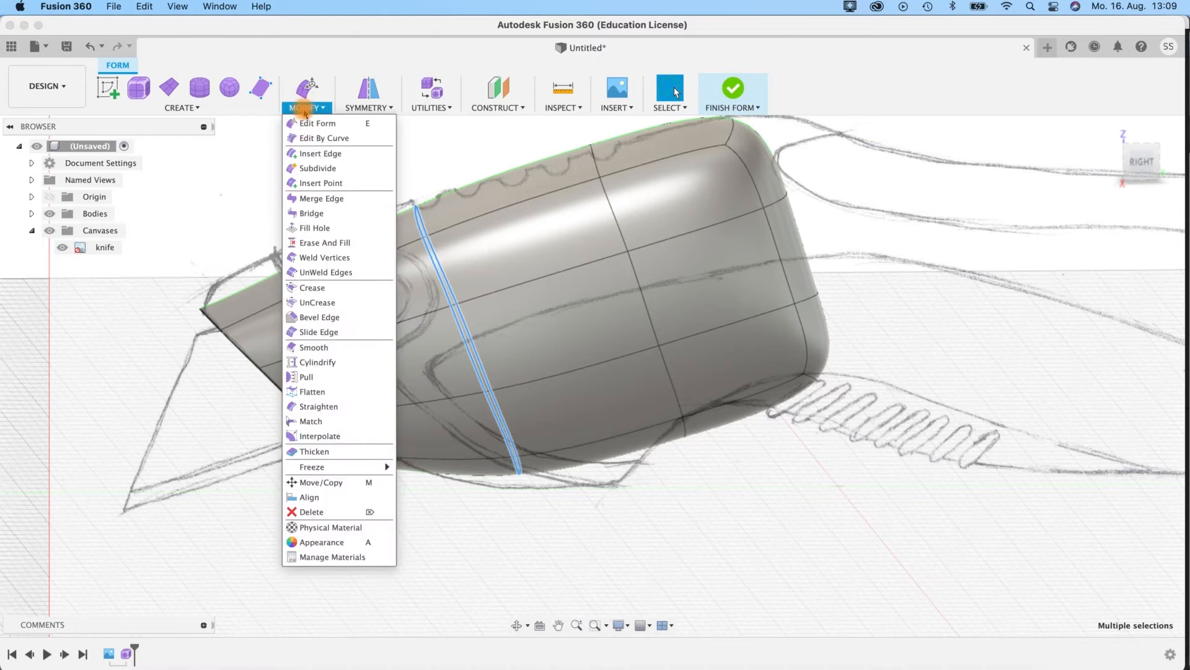
pyautogui.click(315, 156)
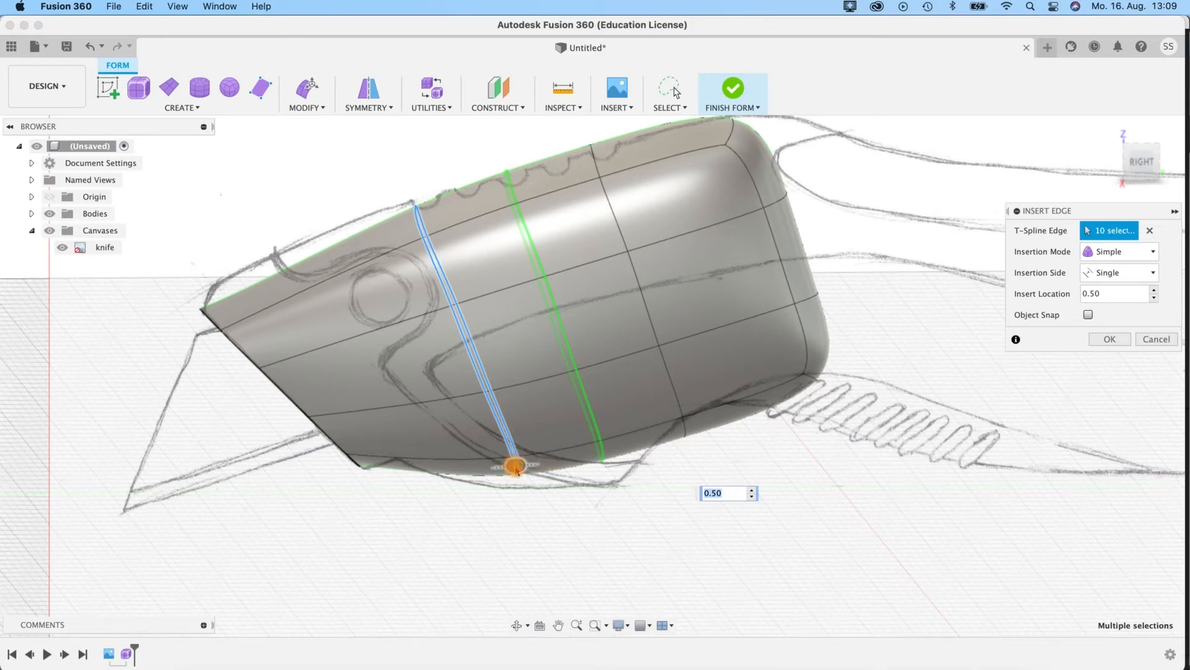
pyautogui.moveTo(519, 470); pyautogui.dragTo(243, 623)
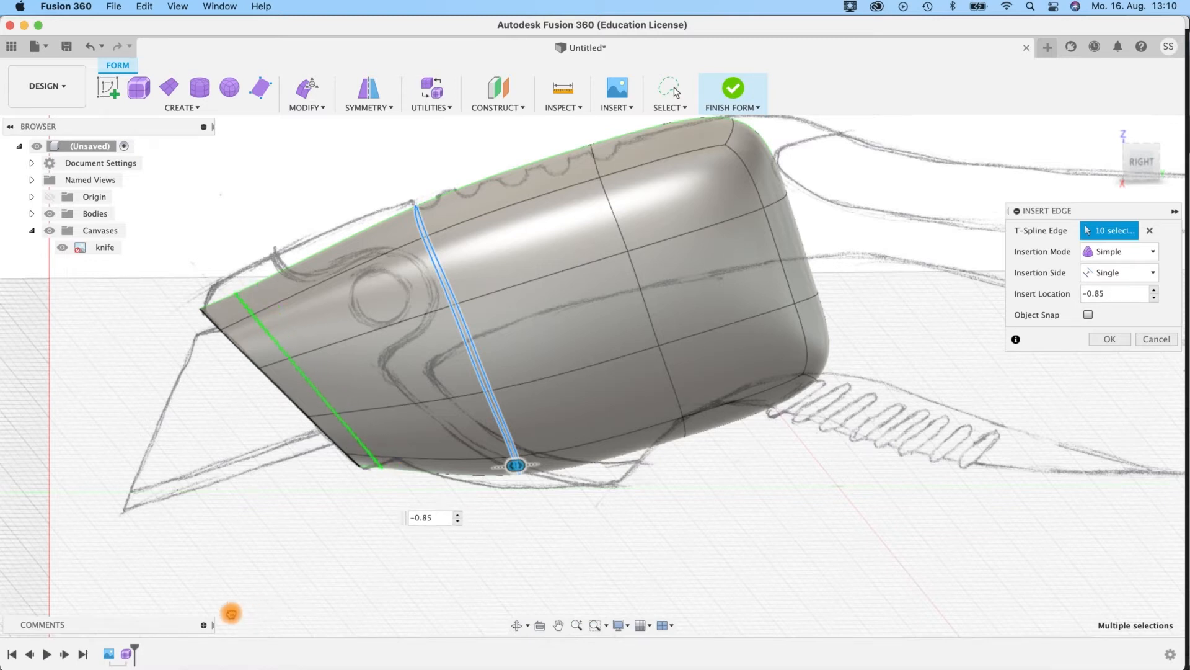
pyautogui.moveTo(245, 602); pyautogui.dragTo(254, 605)
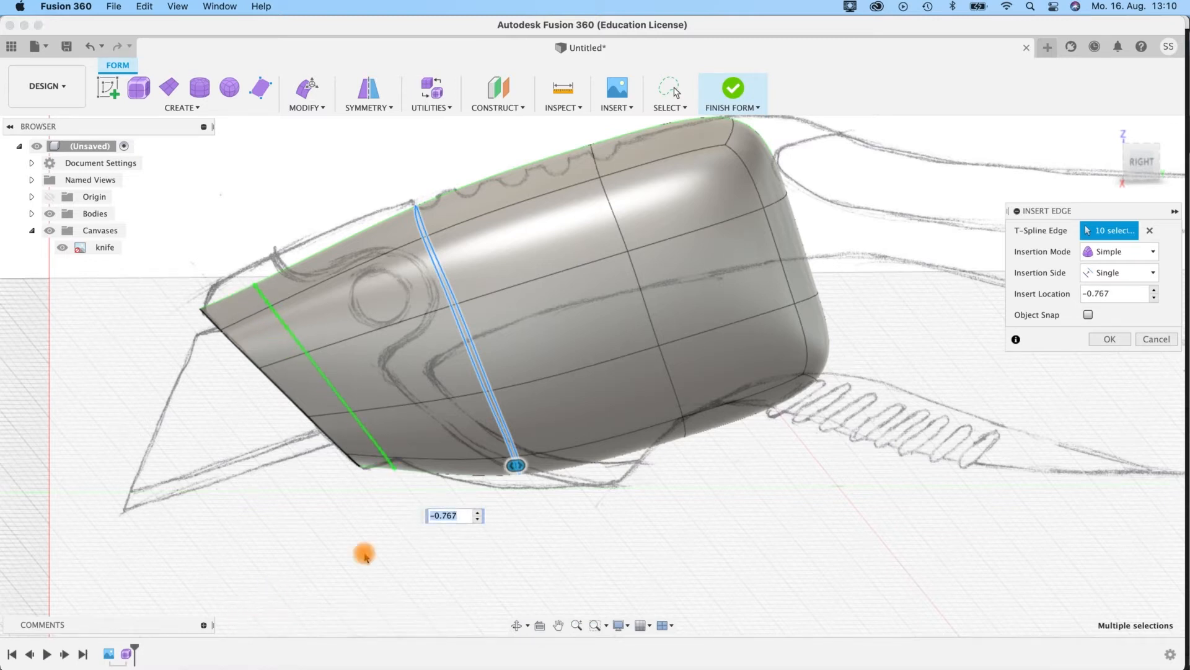
pyautogui.click(1103, 339)
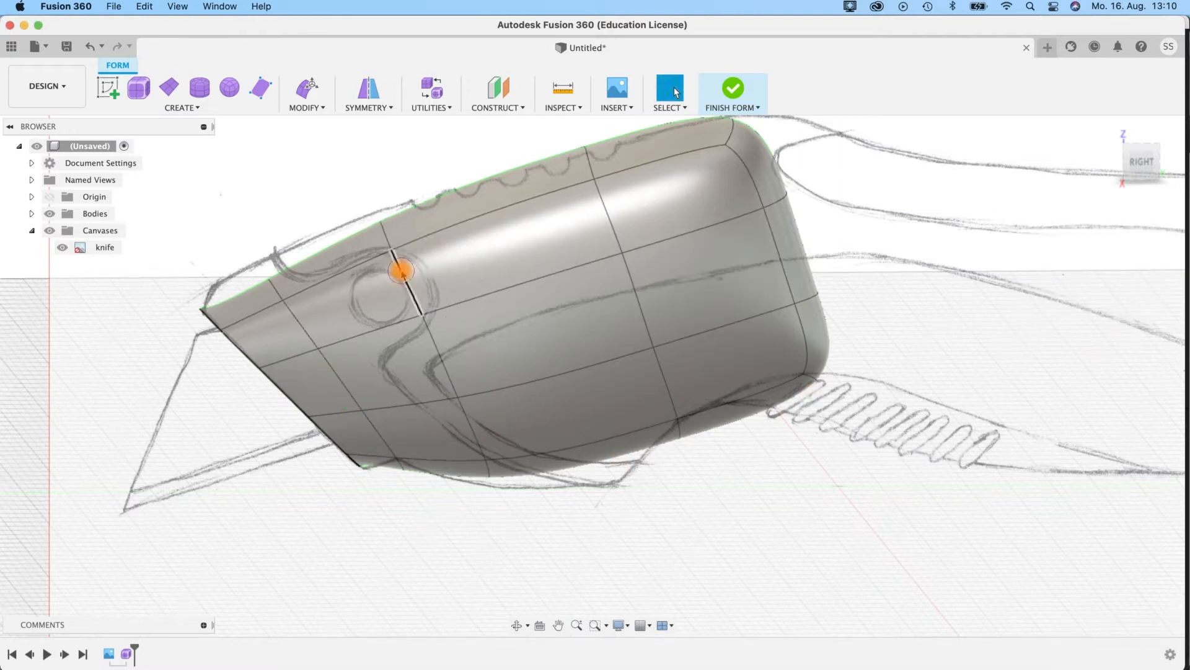
# Step: Insert a single edge loop at location 0.50 between the two cross-section loops in the middle of the body
pyautogui.doubleClick(399, 269)
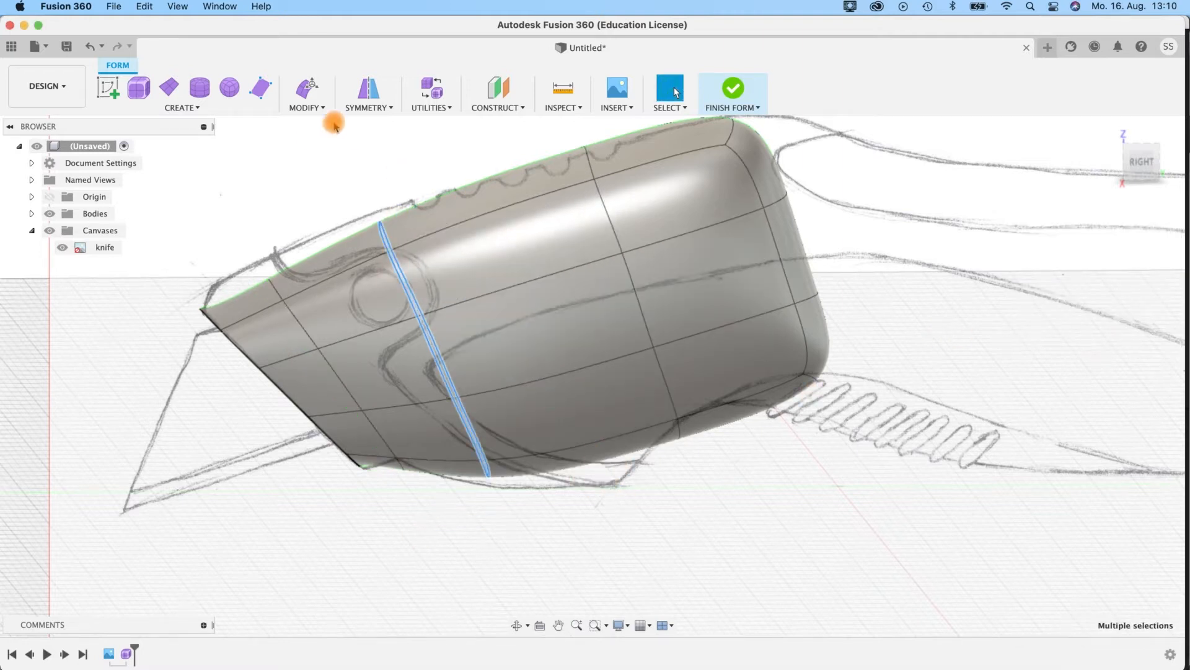
pyautogui.click(318, 110)
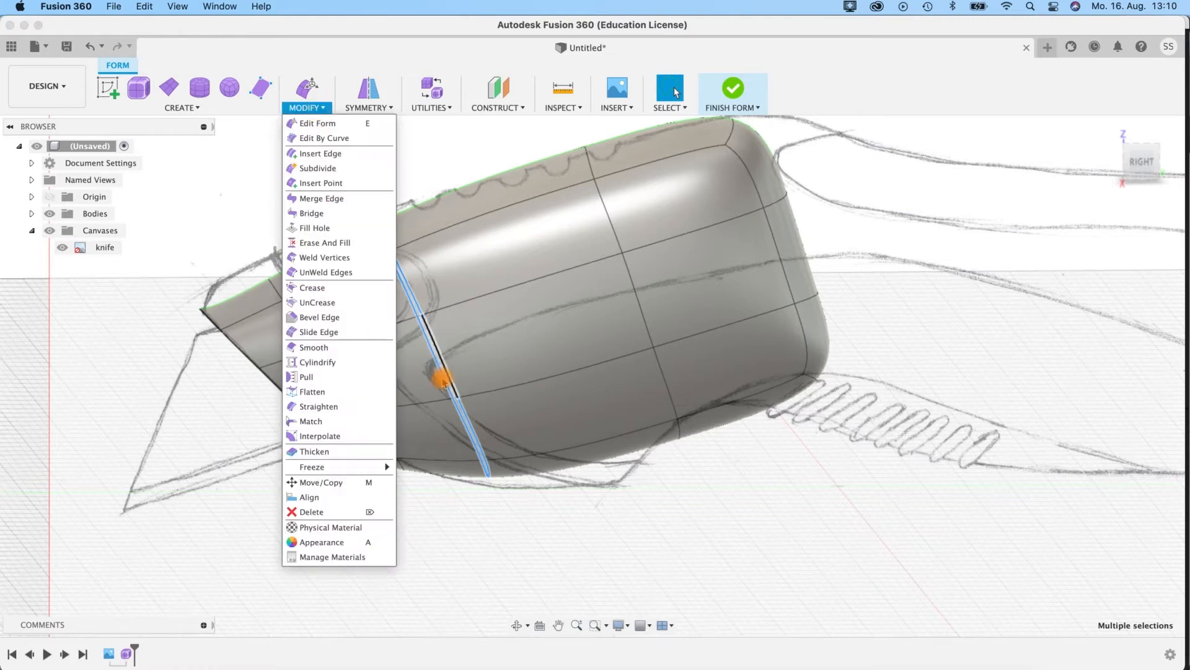
pyautogui.click(316, 154)
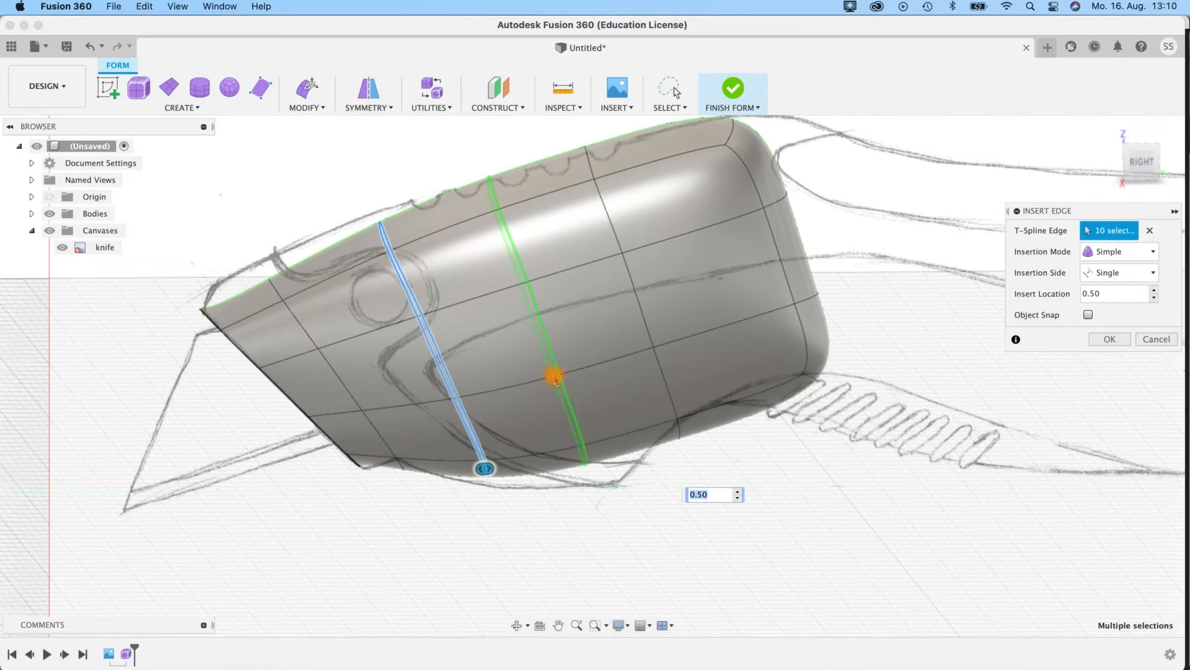
pyautogui.click(1110, 338)
pyautogui.keyDown('shift'); pyautogui.moveTo(448, 539); pyautogui.dragTo(444, 526, button='middle'); pyautogui.keyUp('shift')
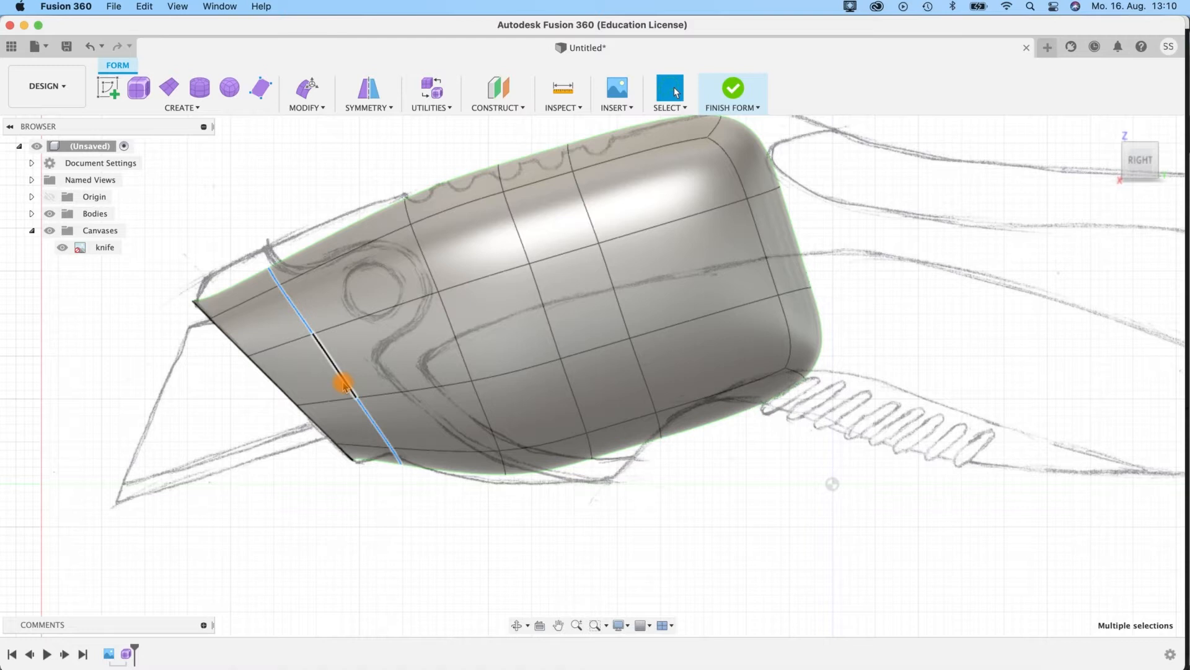
# Step: Move the edge loop behind the blade end forward and up toward the sketch outline in box display, then shift it back about 1.483 mm
pyautogui.press('e')
pyautogui.moveTo(375, 370)
pyautogui.mouseDown()
pyautogui.moveTo(348, 365)
pyautogui.moveTo(365, 367)
pyautogui.mouseUp()
pyautogui.moveTo(320, 326); pyautogui.dragTo(314, 308)
pyautogui.hotkey('ctrl', '1')
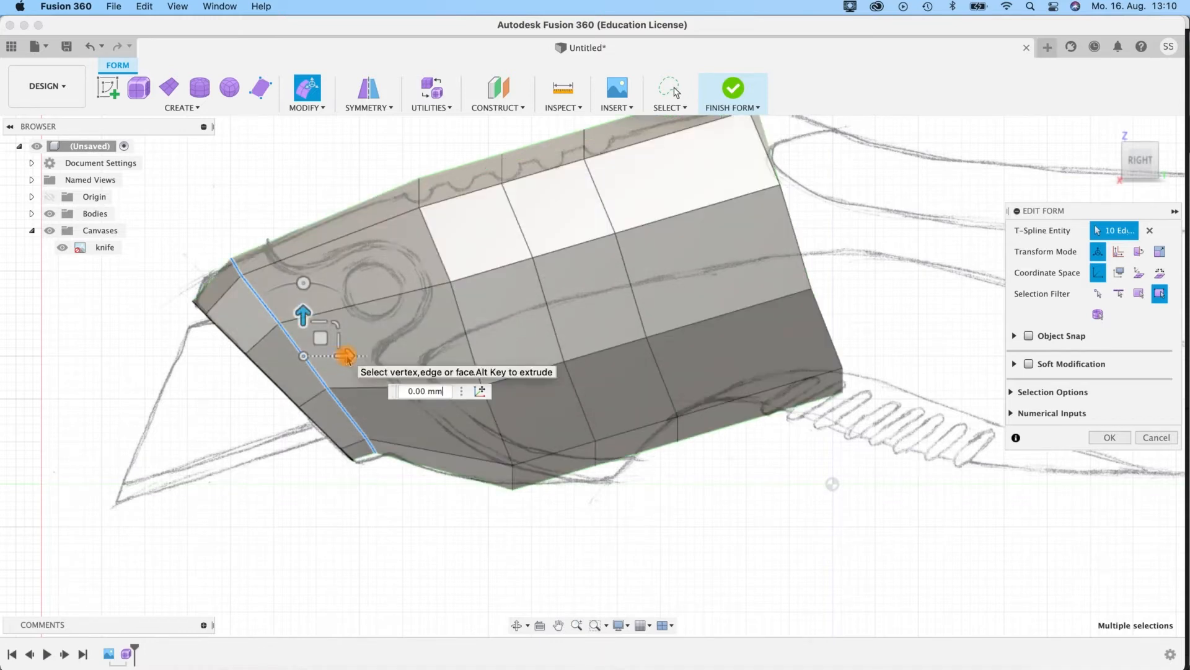
pyautogui.hotkey('ctrl', '3')
pyautogui.hotkey('ctrl', '1')
pyautogui.hotkey('ctrl', '3')
pyautogui.hotkey('ctrl', '1')
pyautogui.moveTo(347, 358); pyautogui.dragTo(363, 359)
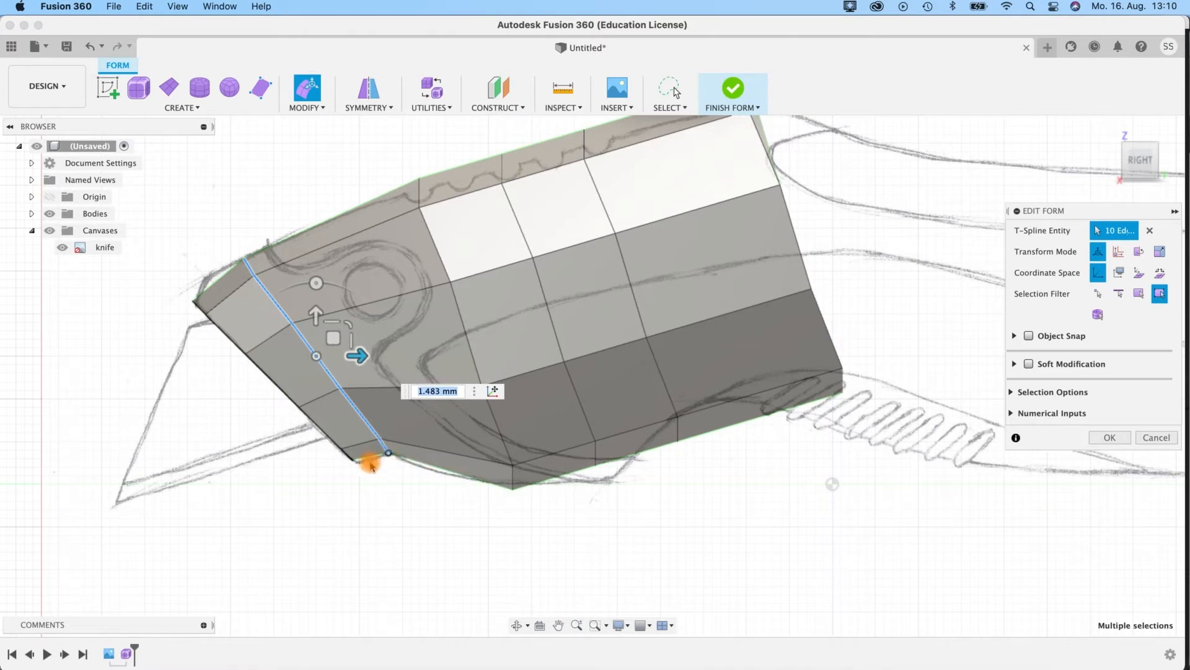
# Step: Pull the top three vertices of that loop toward the slanted blade end, moving the second by about -2.877 mm and -2.838 mm
pyautogui.scroll(10, 348, 483)
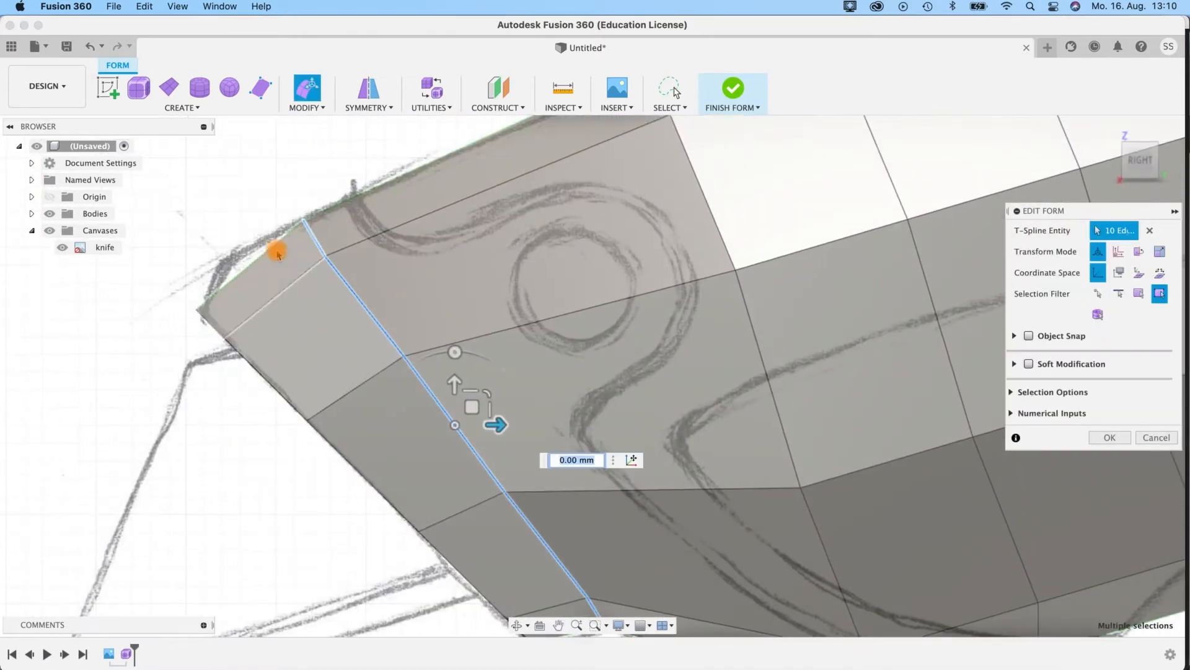
pyautogui.click(303, 220)
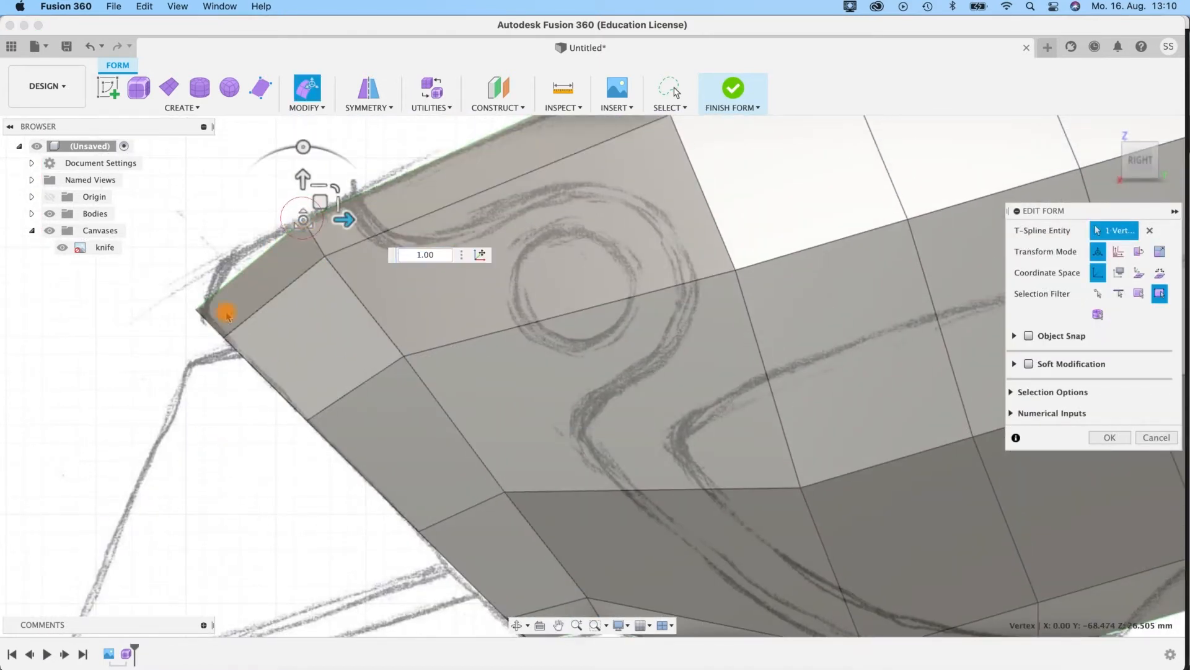
pyautogui.moveTo(320, 205); pyautogui.dragTo(240, 240)
pyautogui.click(325, 262)
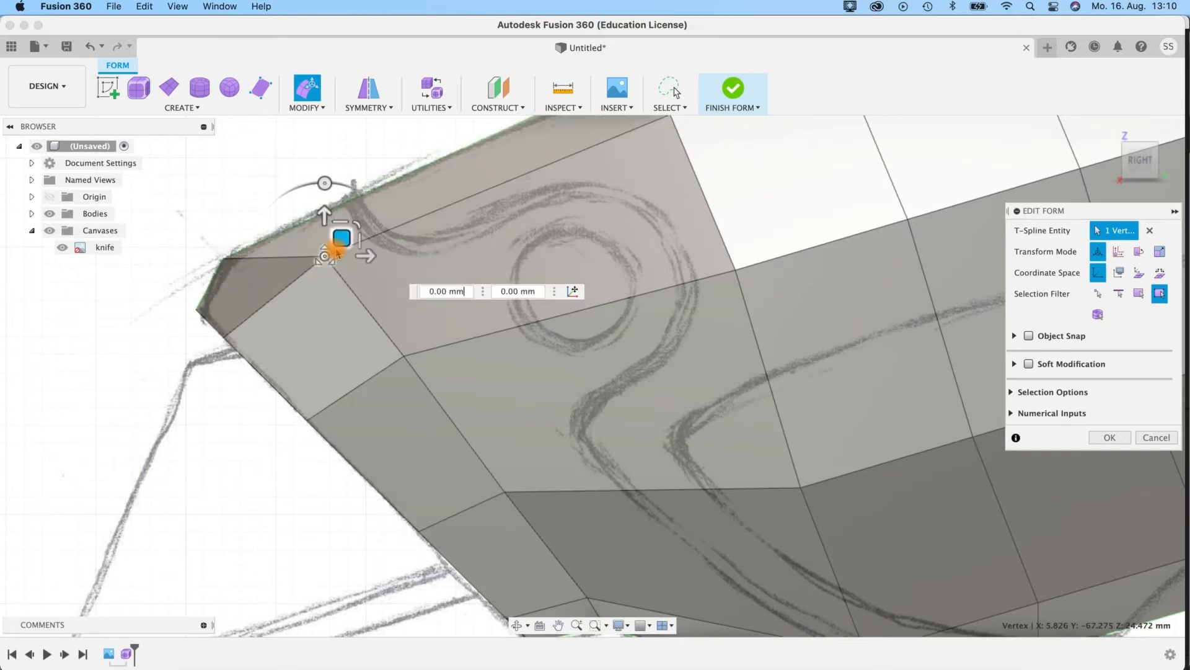
pyautogui.moveTo(316, 268); pyautogui.dragTo(290, 288)
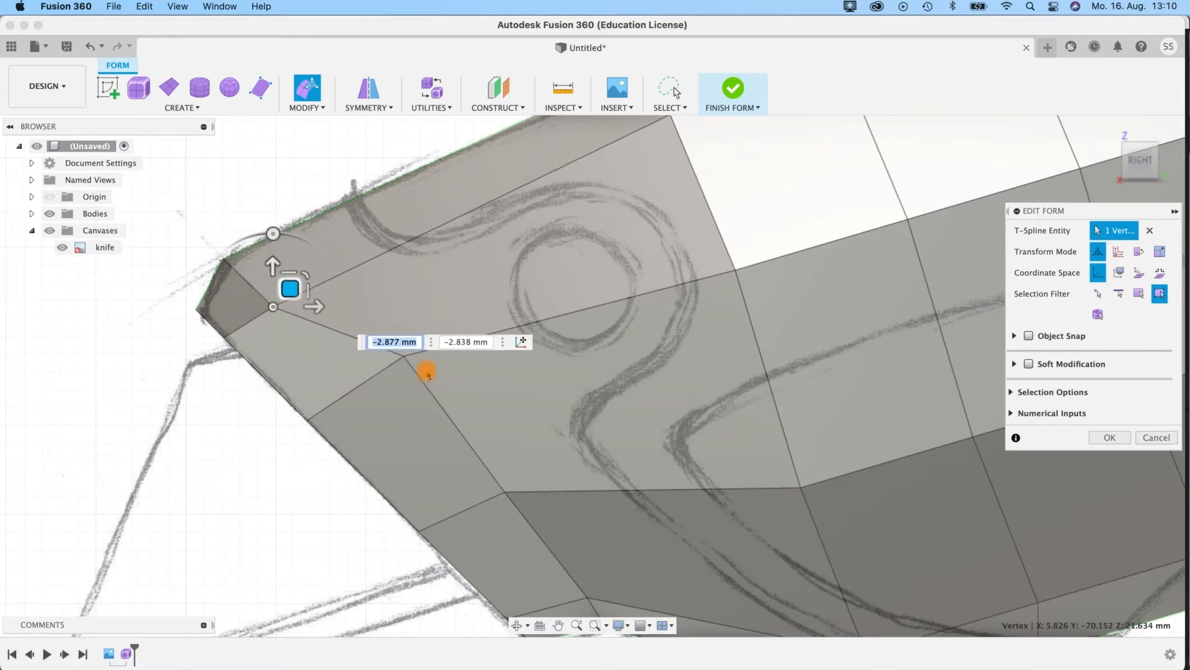
pyautogui.click(408, 363)
pyautogui.moveTo(409, 348); pyautogui.dragTo(370, 383)
# Step: Pull the loop's fourth vertex down toward the blade end, then shift it back by about 1.261 mm and 0.788 mm to line up
pyautogui.moveTo(478, 501); pyautogui.dragTo(325, 390, button='middle')
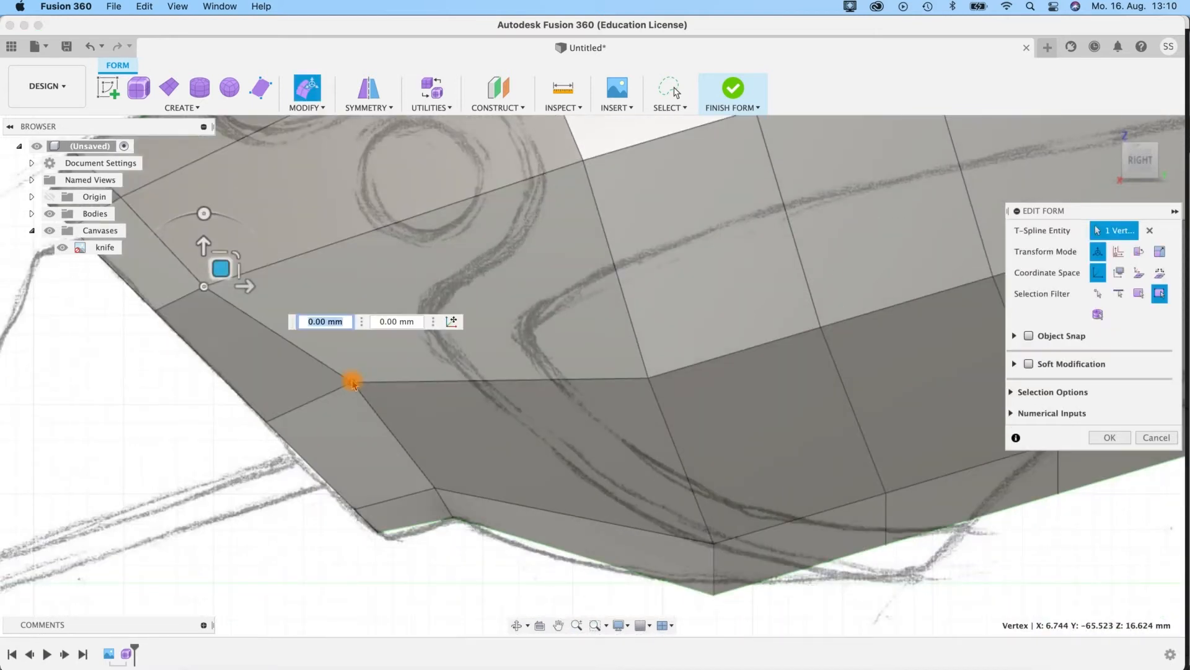
pyautogui.click(354, 384)
pyautogui.moveTo(365, 368); pyautogui.dragTo(323, 394)
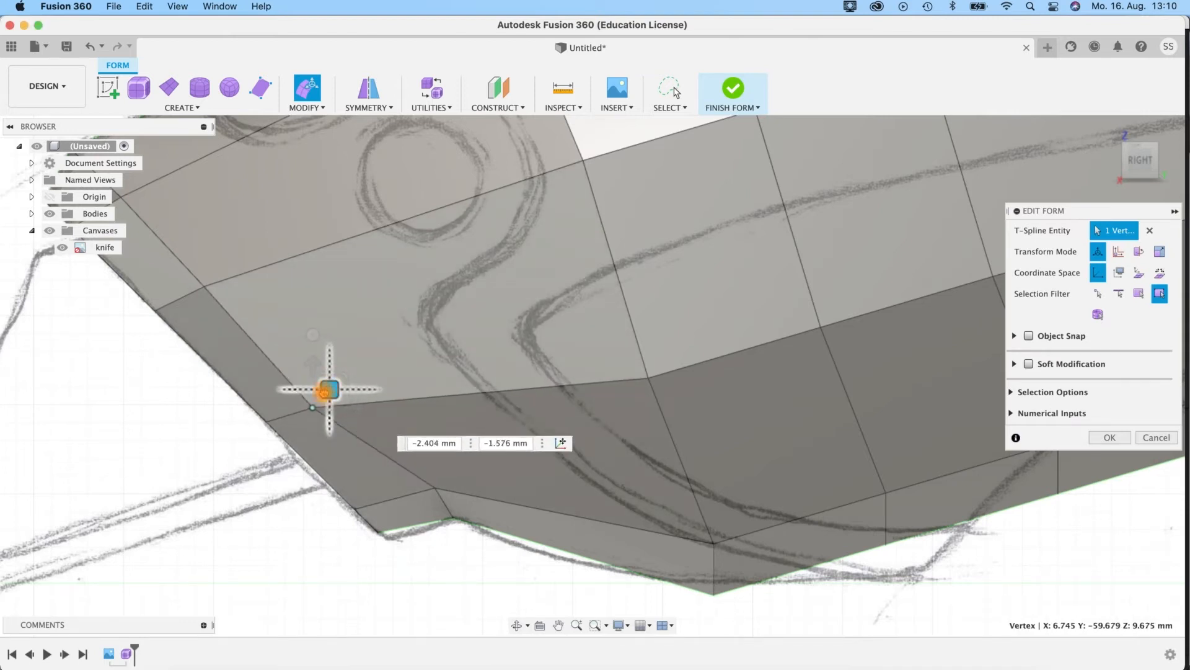
pyautogui.click(329, 414)
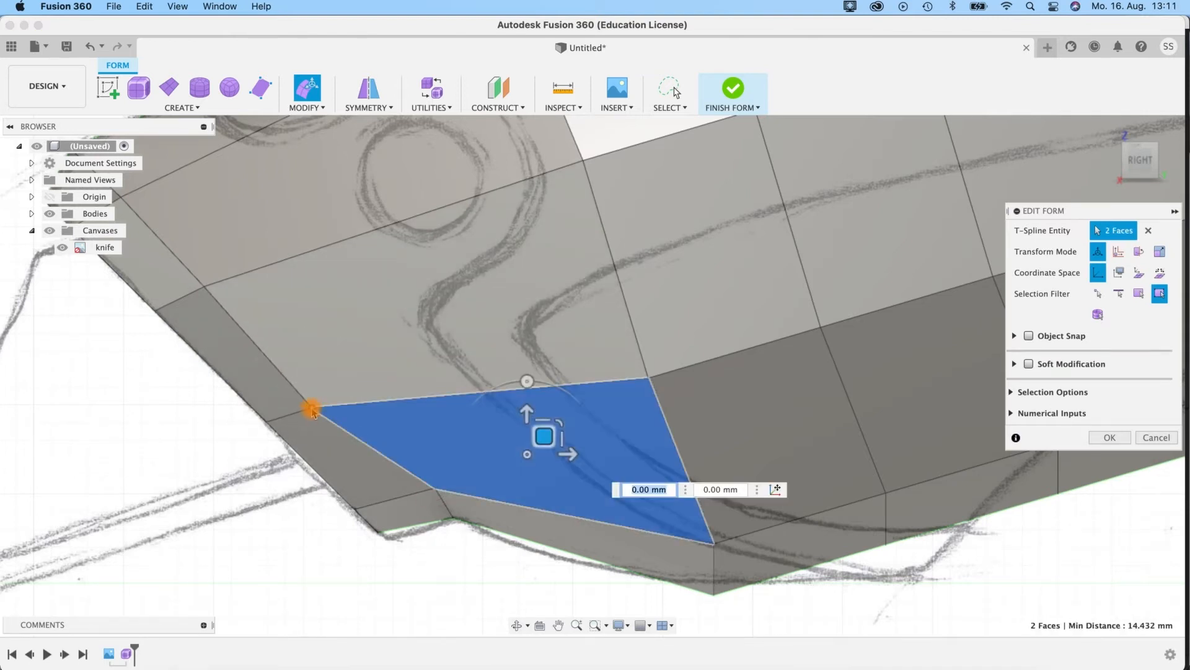
pyautogui.click(312, 411)
pyautogui.moveTo(324, 388); pyautogui.dragTo(352, 375)
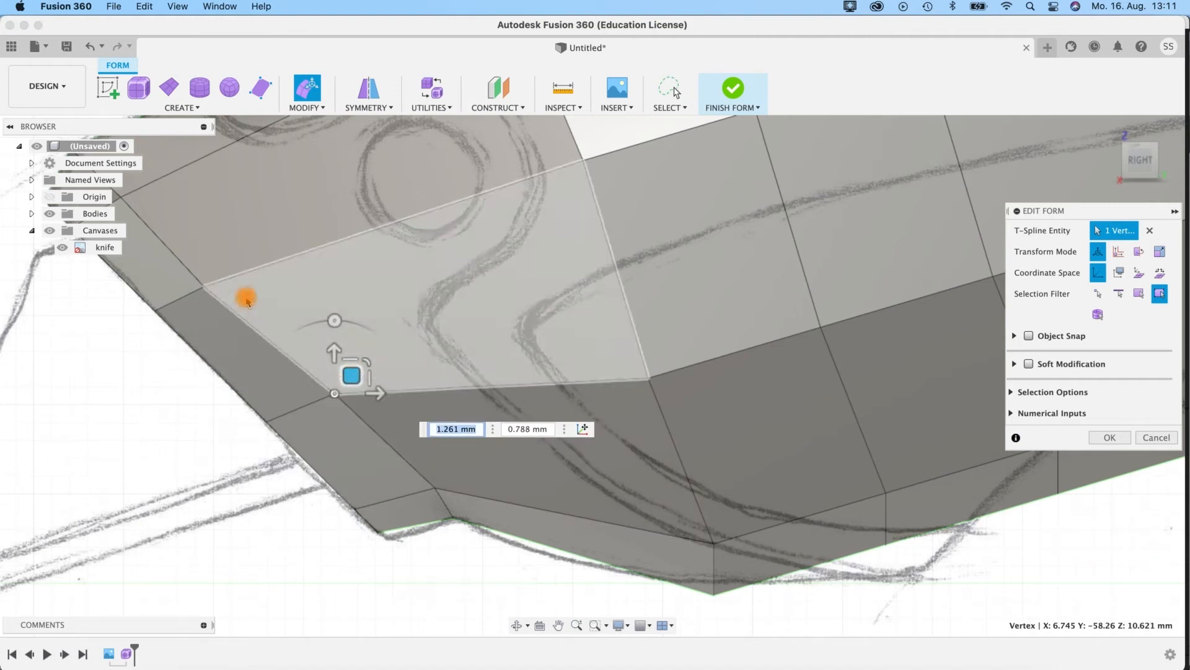
# Step: Nudge the loop's third vertex slightly back and up, and move the bottom centre vertex back about 0.315 mm
pyautogui.click(206, 284)
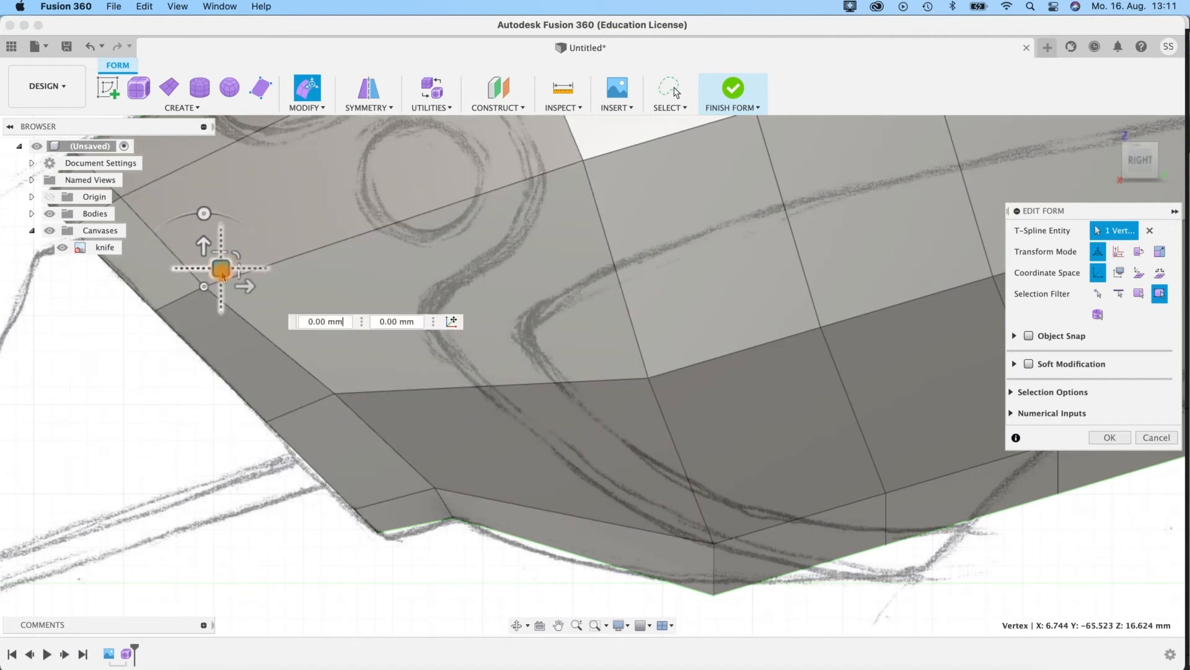
pyautogui.moveTo(222, 275); pyautogui.dragTo(233, 267)
pyautogui.click(455, 523)
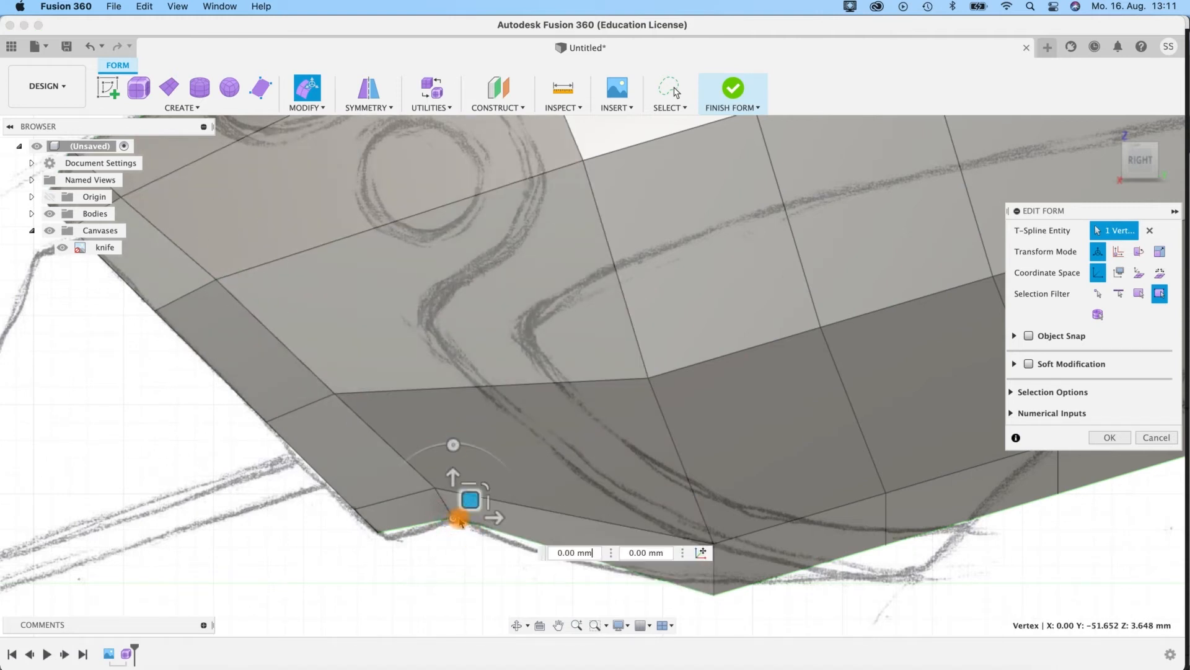
pyautogui.moveTo(475, 492); pyautogui.dragTo(479, 494)
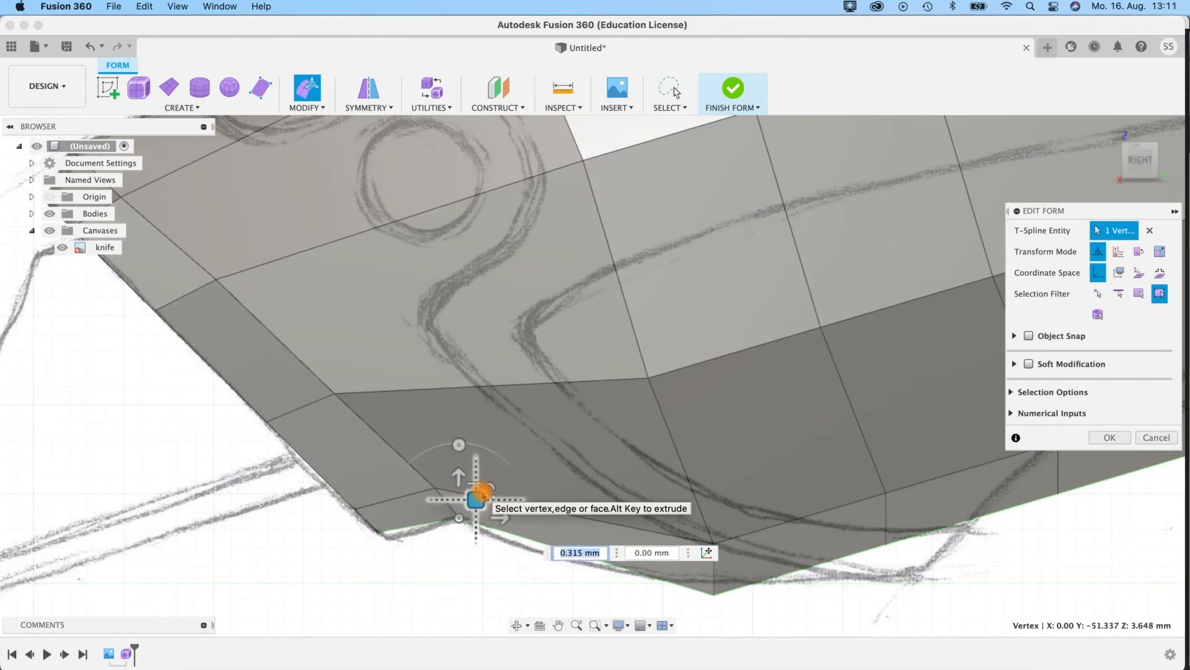
# Step: Compare the smooth and box displays, then flatten the control points of the loop behind the blade end with the Fit direction
pyautogui.hotkey('ctrl', '3')
pyautogui.scroll(-5, 452, 556)
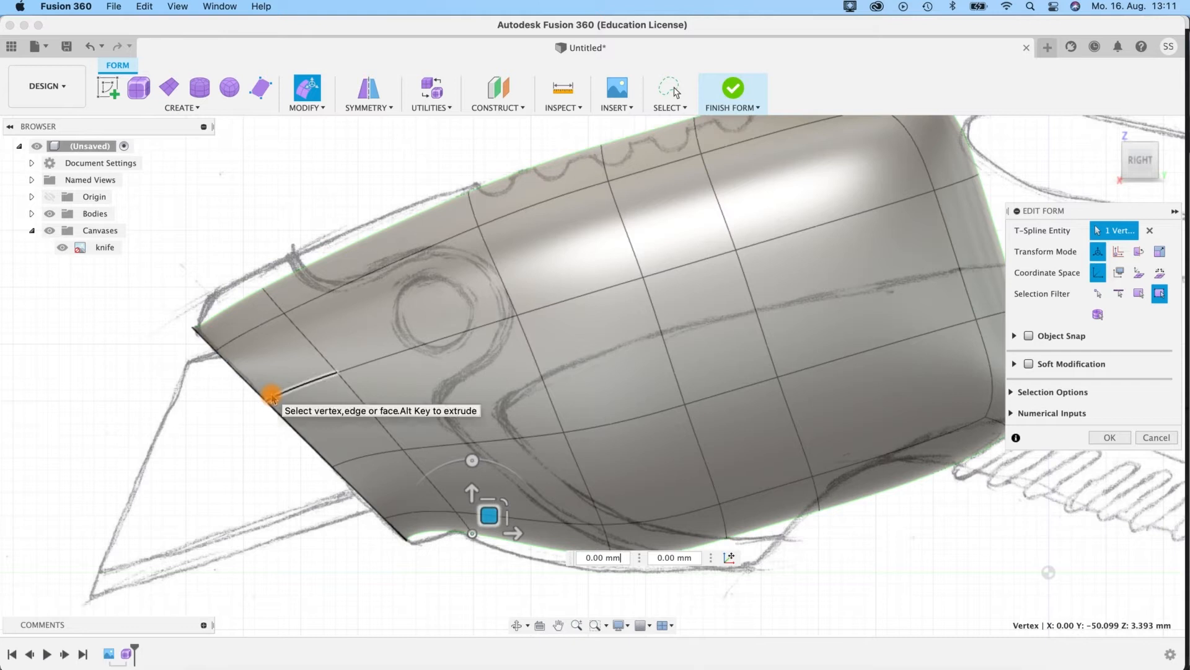
pyautogui.hotkey('ctrl', '1')
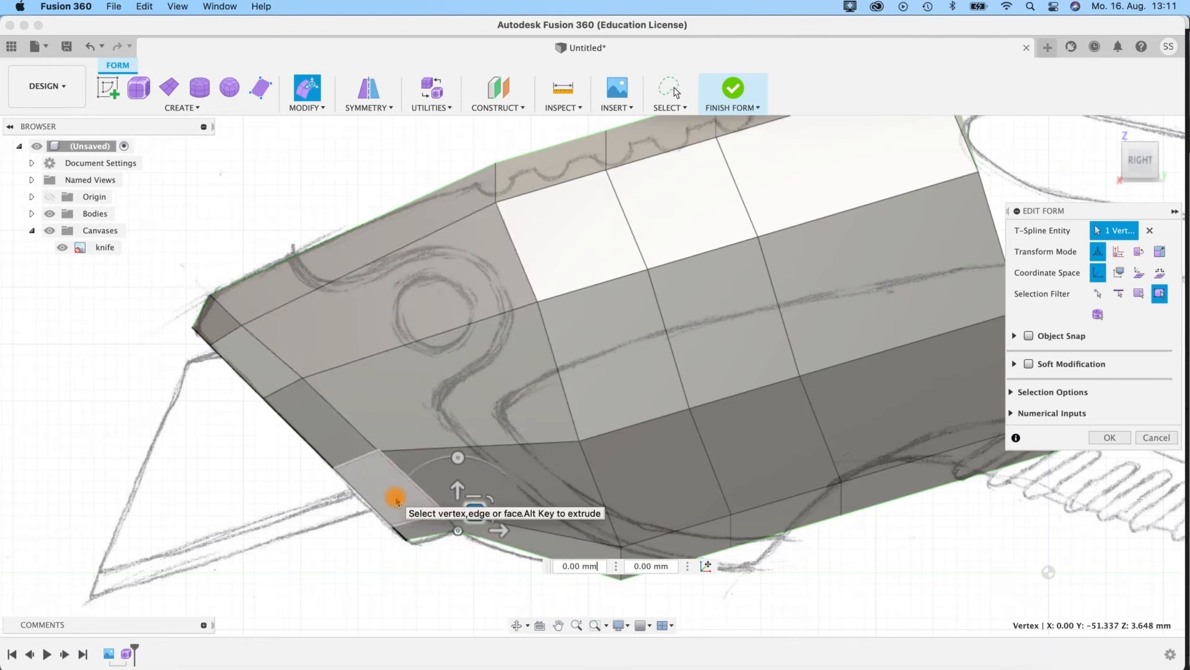
pyautogui.hotkey('ctrl', '3')
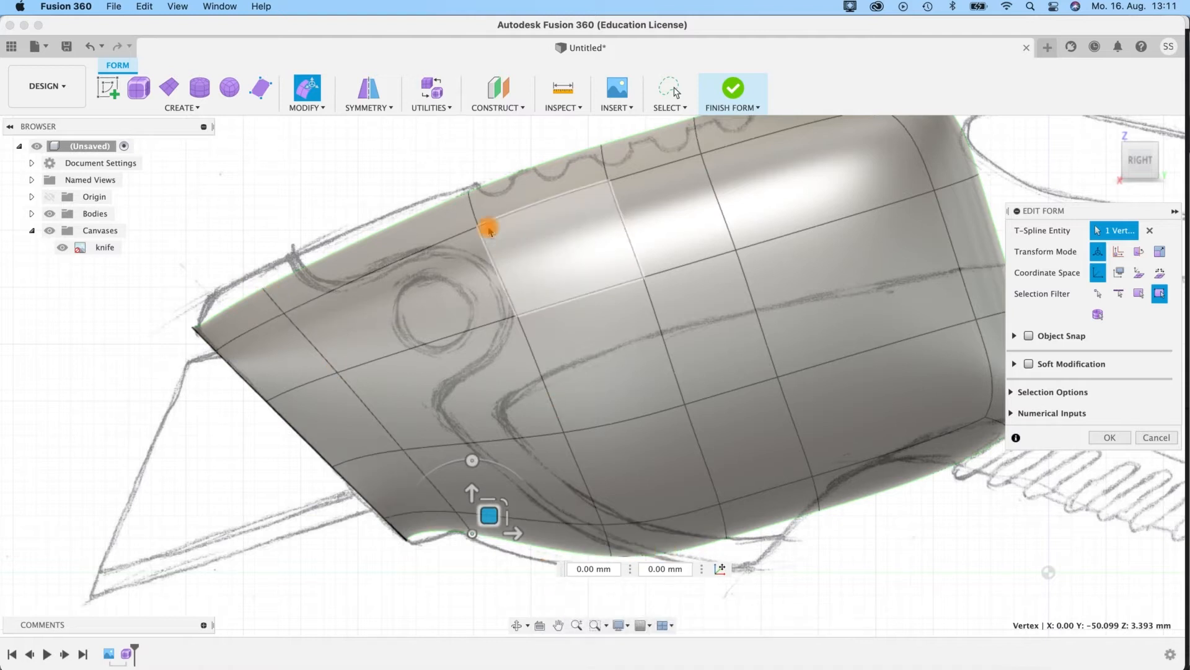
pyautogui.hotkey('ctrl', '3')
pyautogui.hotkey('ctrl', '1')
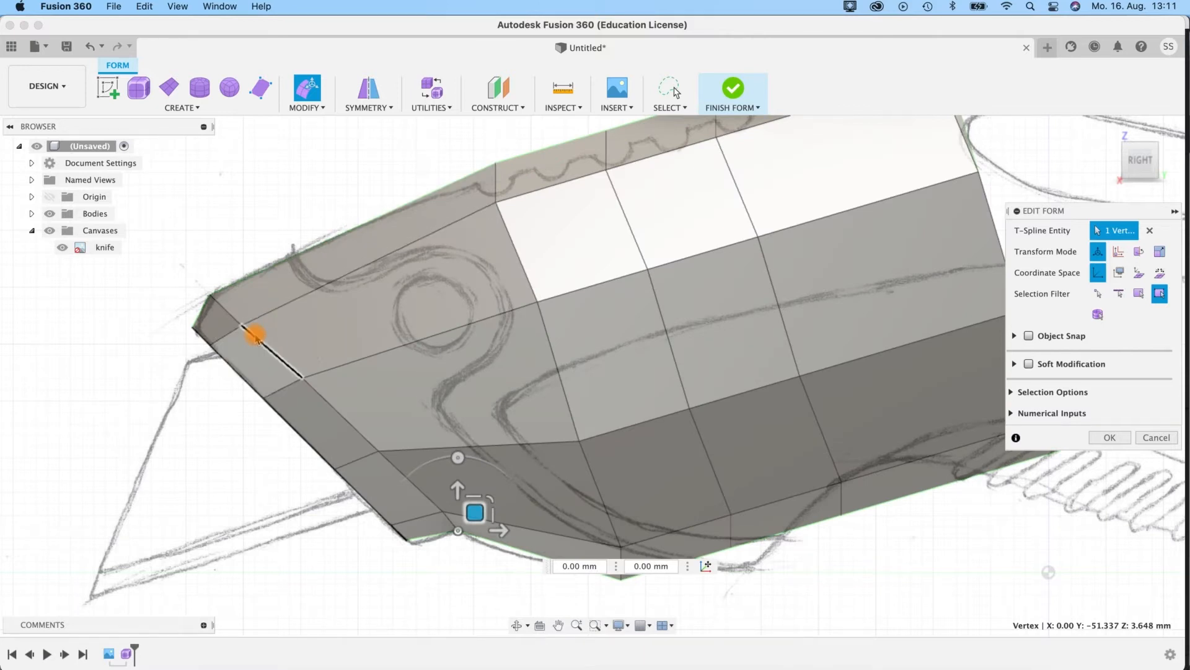
pyautogui.doubleClick(254, 335)
pyautogui.click(304, 108)
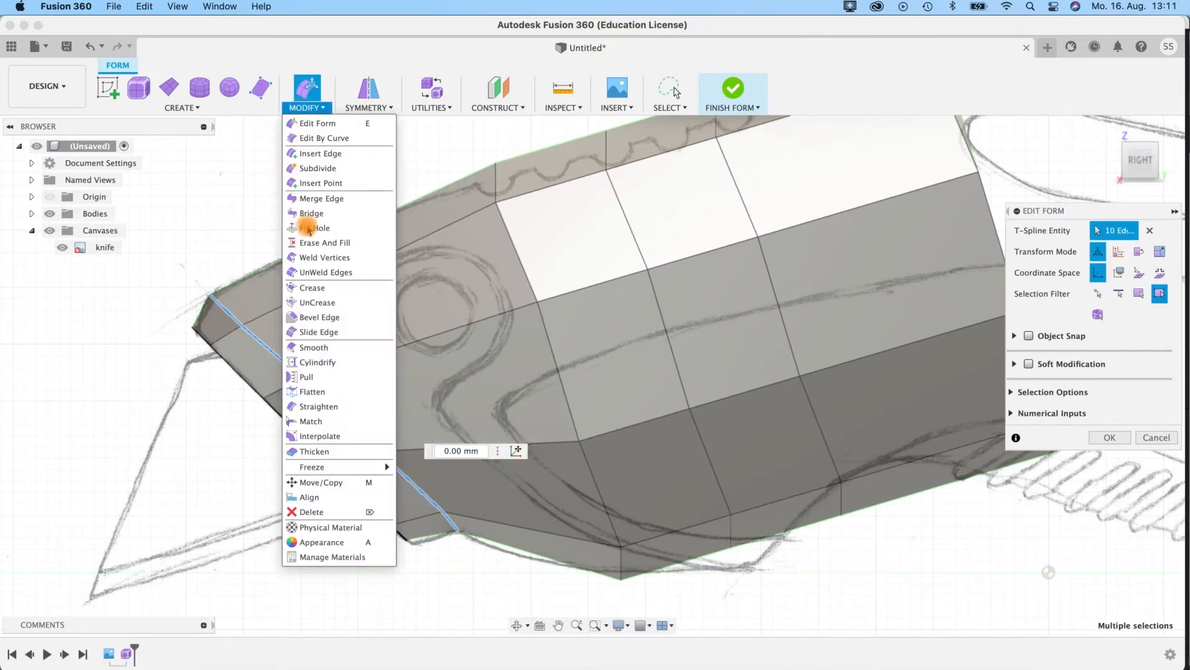
pyautogui.click(313, 397)
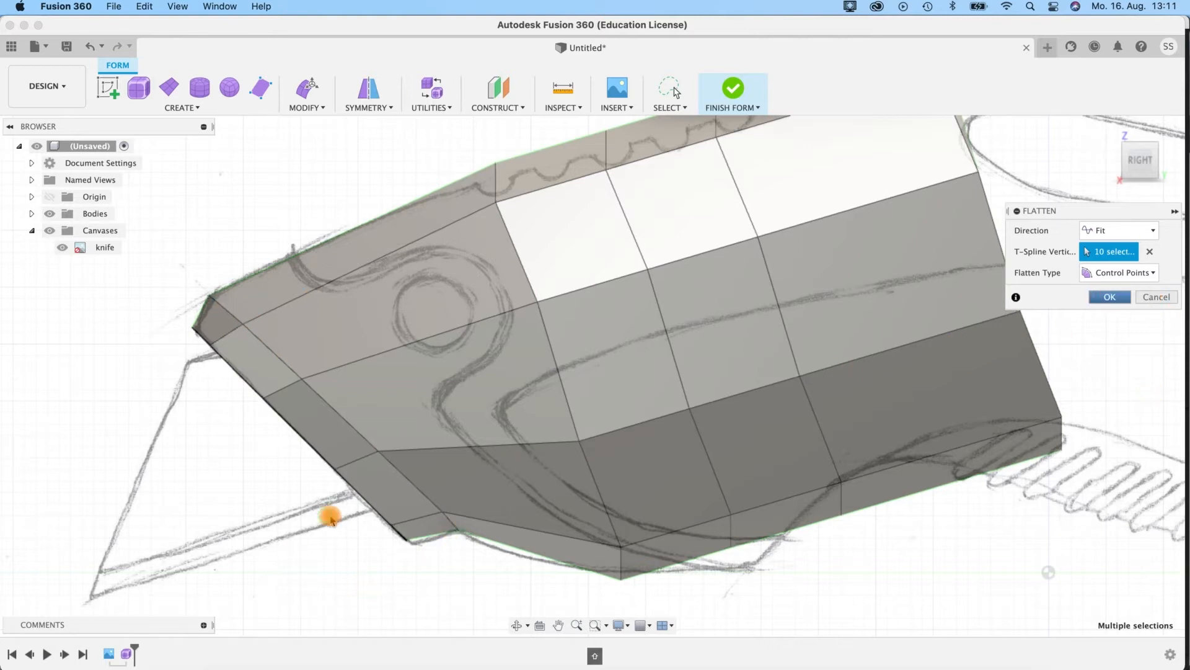
pyautogui.click(1109, 297)
# Step: Insert a single edge loop at location 0.116 just behind the flattened loop and return the form to smooth display
pyautogui.keyDown('shift'); pyautogui.moveTo(1017, 332); pyautogui.dragTo(1055, 316, button='middle'); pyautogui.keyUp('shift')
pyautogui.moveTo(146, 582)
pyautogui.keyDown('shift'); pyautogui.mouseDown(button='middle')
pyautogui.moveTo(196, 537)
pyautogui.moveTo(169, 559)
pyautogui.moveTo(192, 571)
pyautogui.moveTo(346, 381)
pyautogui.moveTo(682, 287)
pyautogui.moveTo(707, 345)
pyautogui.moveTo(616, 364)
pyautogui.moveTo(603, 444)
pyautogui.moveTo(654, 434)
pyautogui.moveTo(598, 404)
pyautogui.moveTo(577, 433)
pyautogui.moveTo(580, 314)
pyautogui.moveTo(693, 345)
pyautogui.moveTo(561, 348)
pyautogui.moveTo(375, 418)
pyautogui.mouseUp(button='middle'); pyautogui.keyUp('shift')
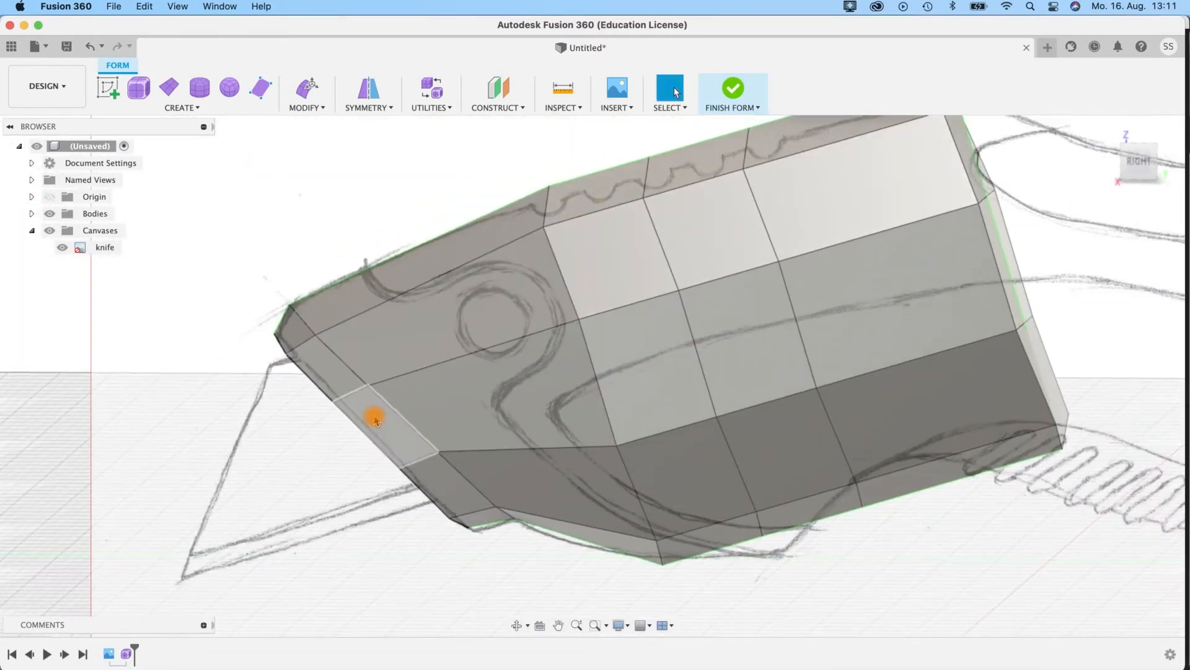
pyautogui.keyDown('shift'); pyautogui.moveTo(316, 258); pyautogui.dragTo(395, 355, button='middle'); pyautogui.keyUp('shift')
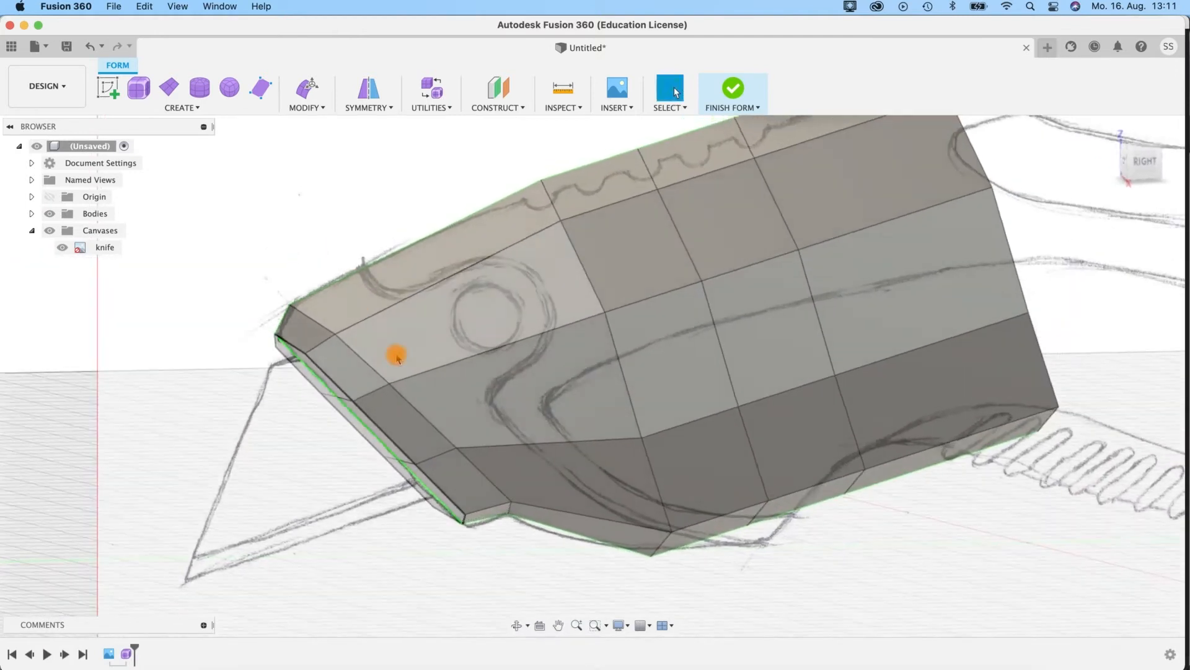
pyautogui.click(316, 109)
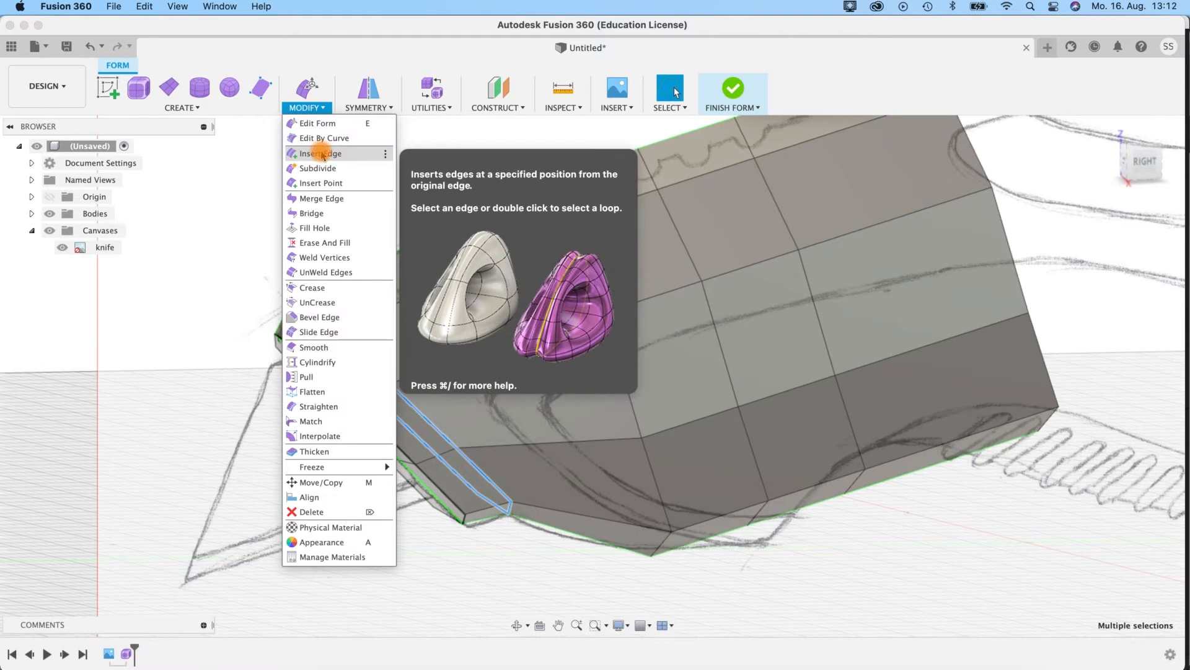
pyautogui.click(319, 153)
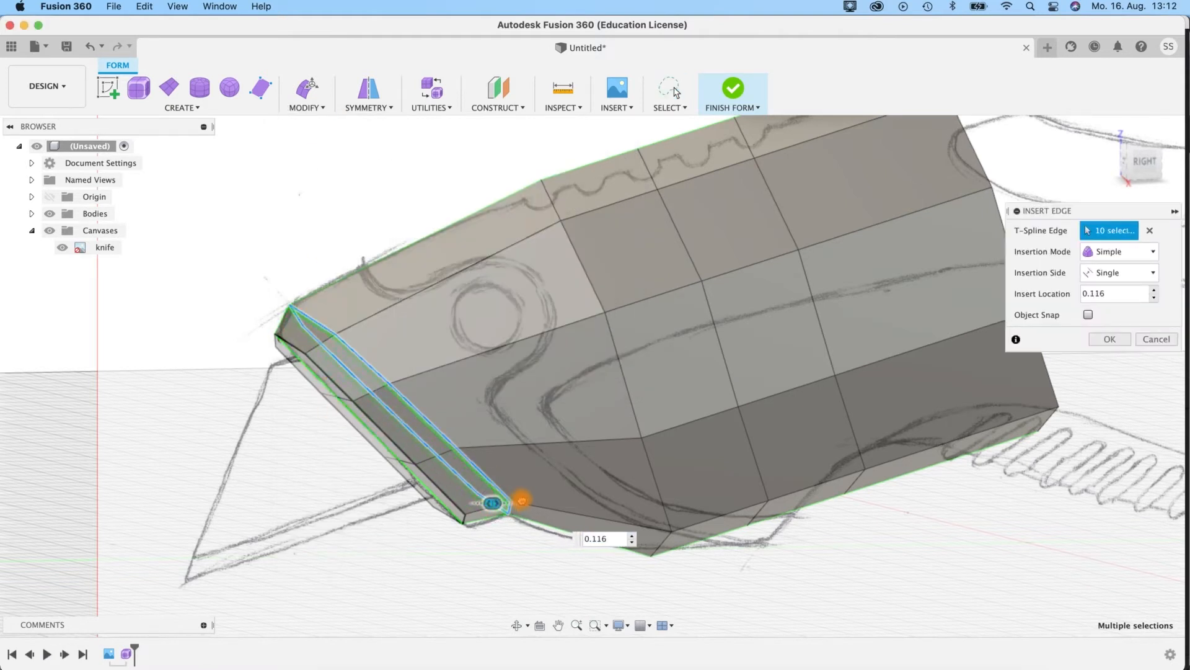
pyautogui.keyDown('shift'); pyautogui.moveTo(392, 562); pyautogui.dragTo(384, 561, button='middle'); pyautogui.keyUp('shift')
pyautogui.click(1111, 340)
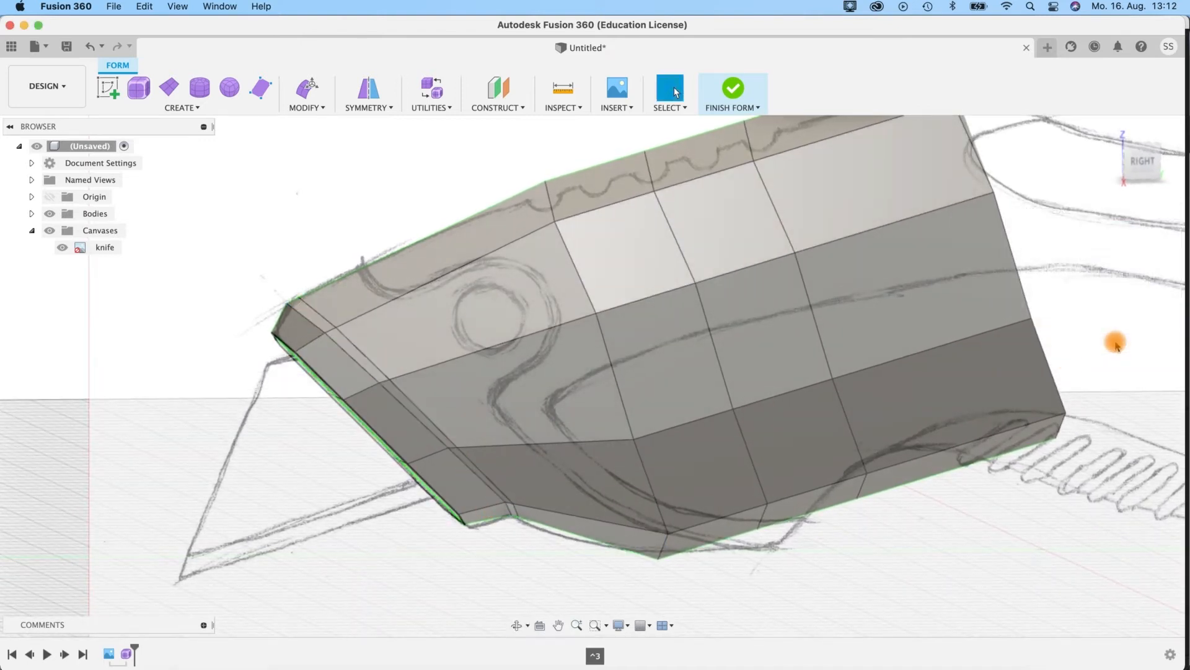
pyautogui.hotkey('ctrl', '3')
pyautogui.moveTo(294, 268); pyautogui.dragTo(223, 217, button='middle')
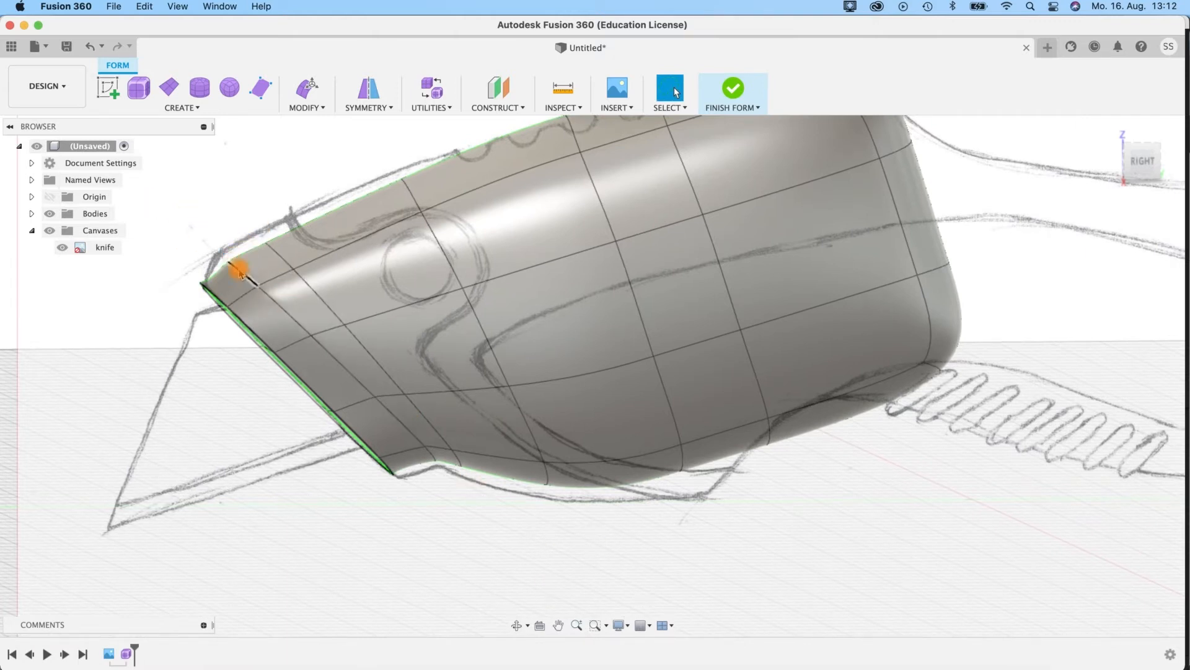
# Step: Edit the form by shifting the top edge of the first loop behind the blade end about 0.546 mm forward and 1.497 mm up
pyautogui.moveTo(374, 527); pyautogui.dragTo(369, 575, button='middle')
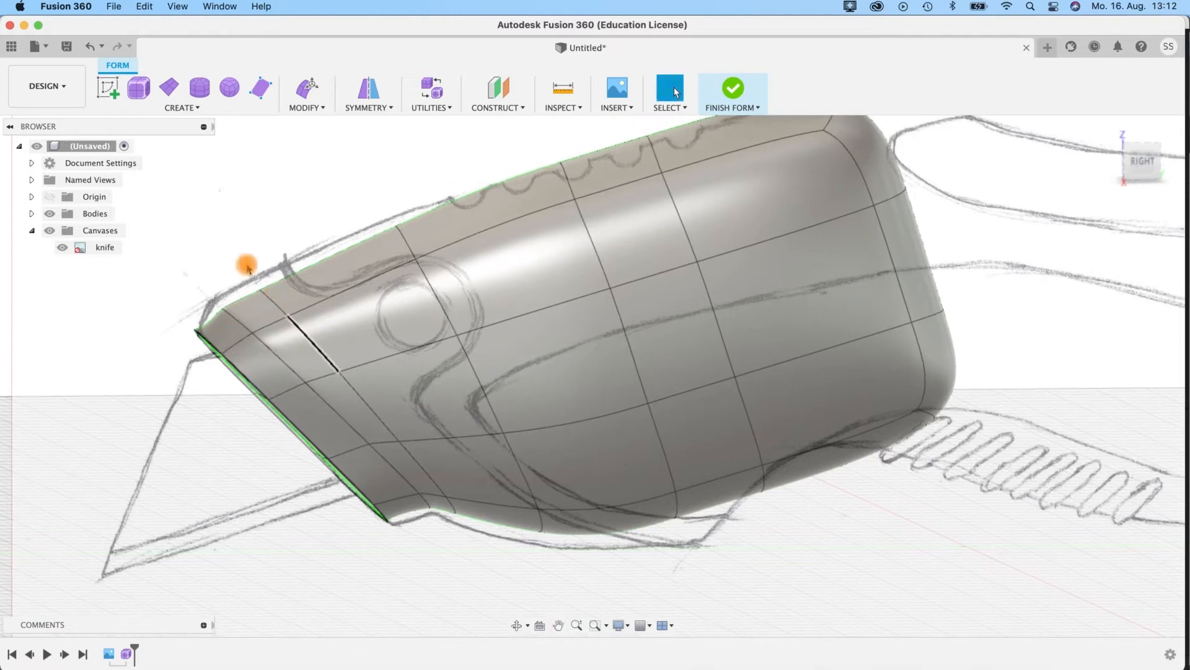
pyautogui.click(240, 329)
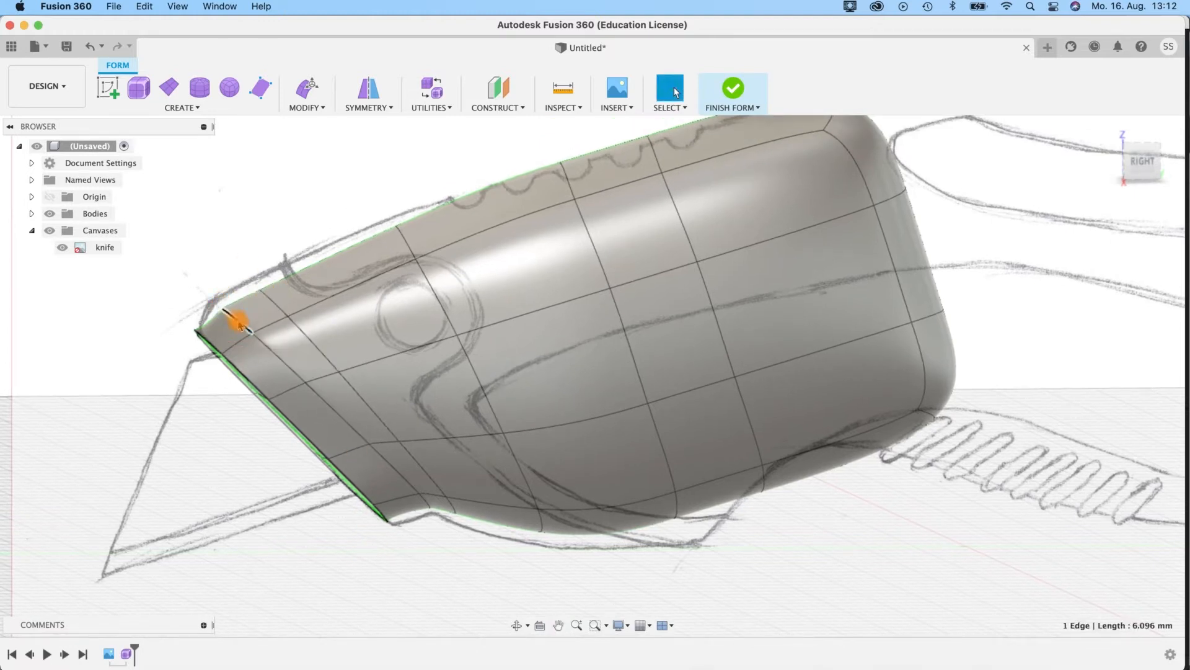
pyautogui.press('e')
pyautogui.moveTo(261, 306); pyautogui.dragTo(283, 268)
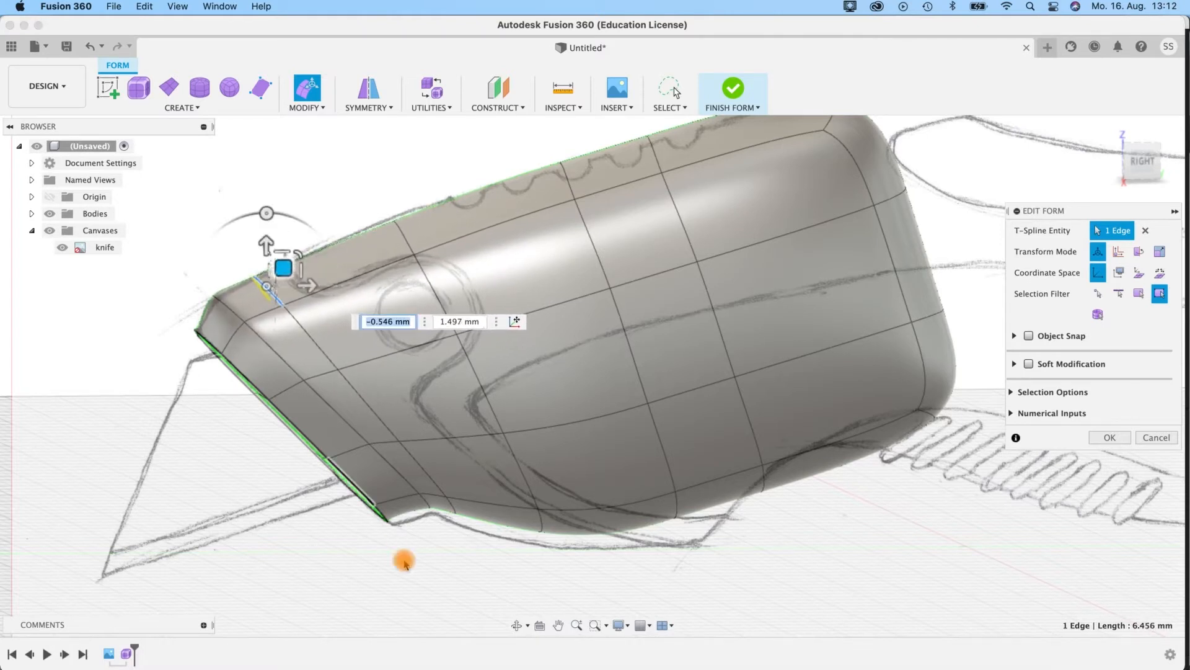
# Step: Move the first loop's bottom edge about 0.273 mm back and 0.613 mm down, and the second loop's about 0.617 mm forward and 0.248 mm down
pyautogui.click(424, 504)
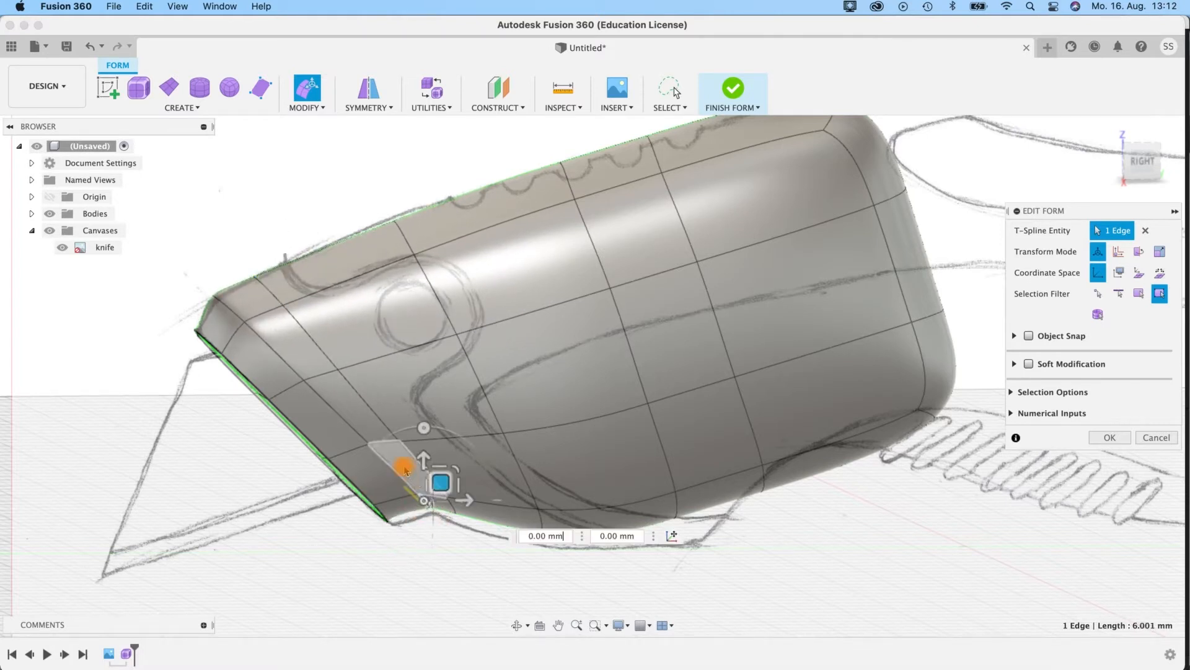
pyautogui.moveTo(442, 486); pyautogui.dragTo(448, 493)
pyautogui.scroll(5, 447, 573)
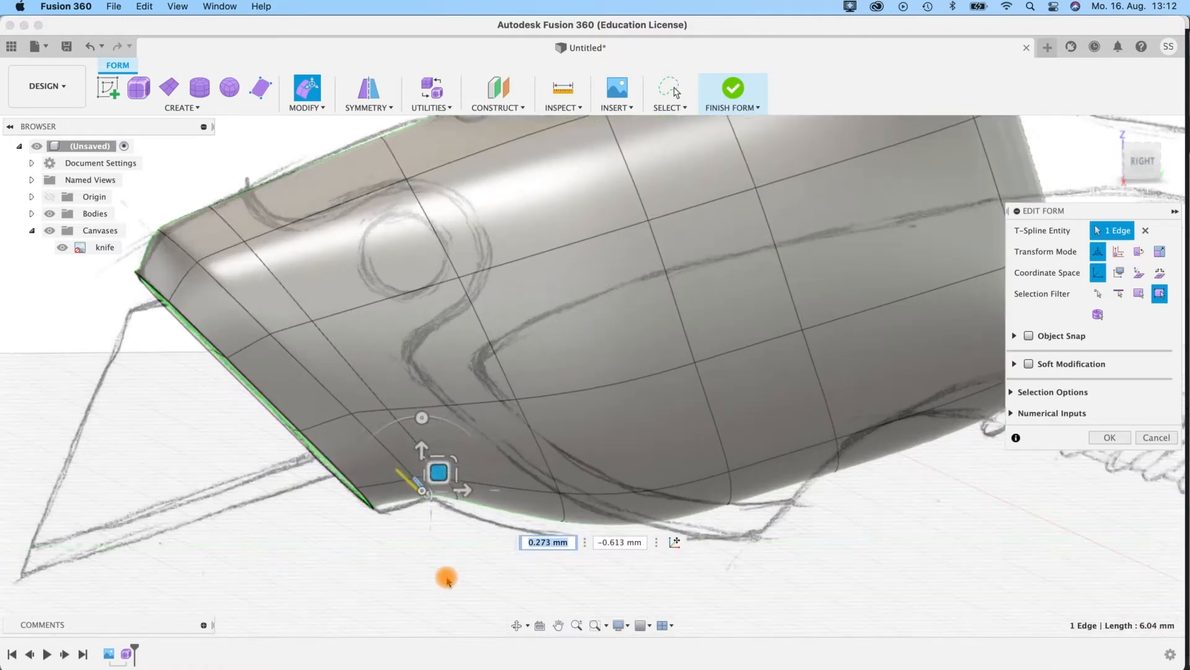
pyautogui.click(461, 453)
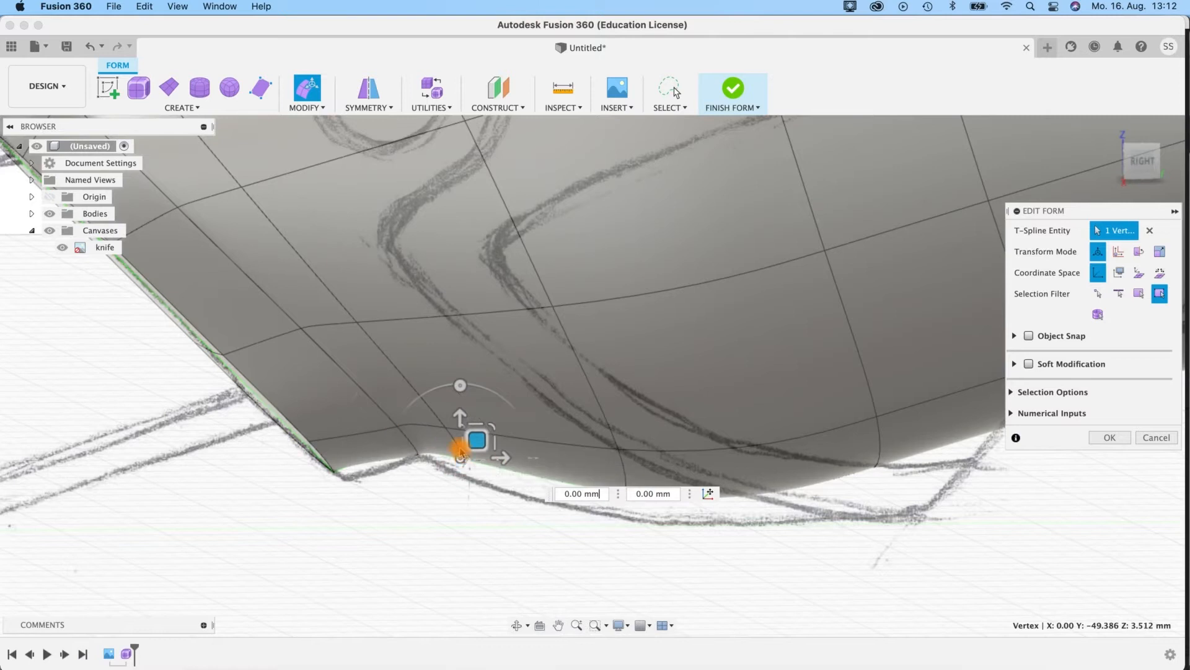
pyautogui.click(457, 446)
pyautogui.moveTo(467, 428)
pyautogui.mouseDown()
pyautogui.moveTo(475, 443)
pyautogui.moveTo(456, 430)
pyautogui.mouseUp()
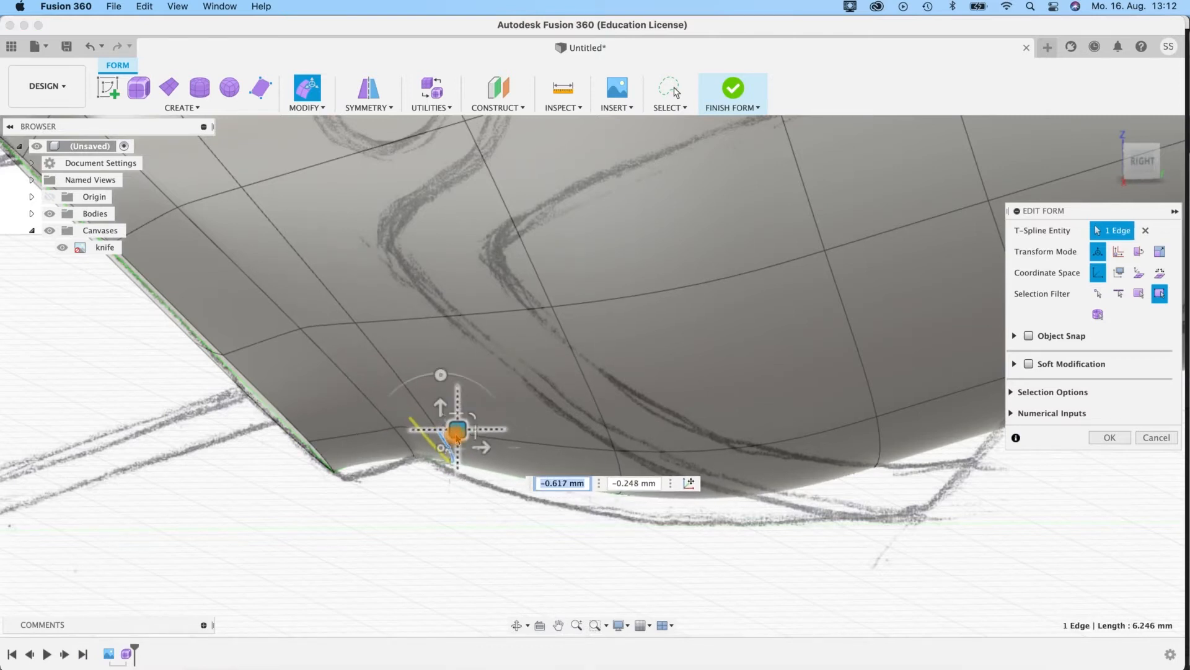
# Step: Check the box display, shift the second loop's bottom edge back and down, and nudge the first loop's bottom edge up and forward
pyautogui.hotkey('ctrl', '1')
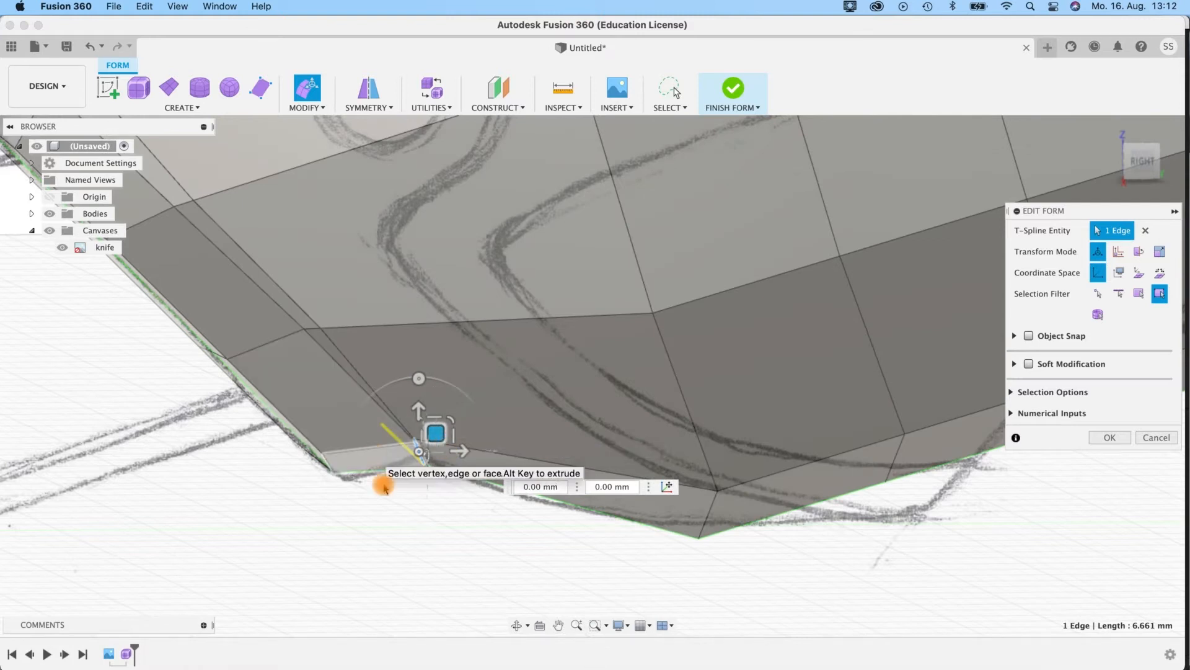
pyautogui.scroll(3, 391, 517)
pyautogui.write('313')
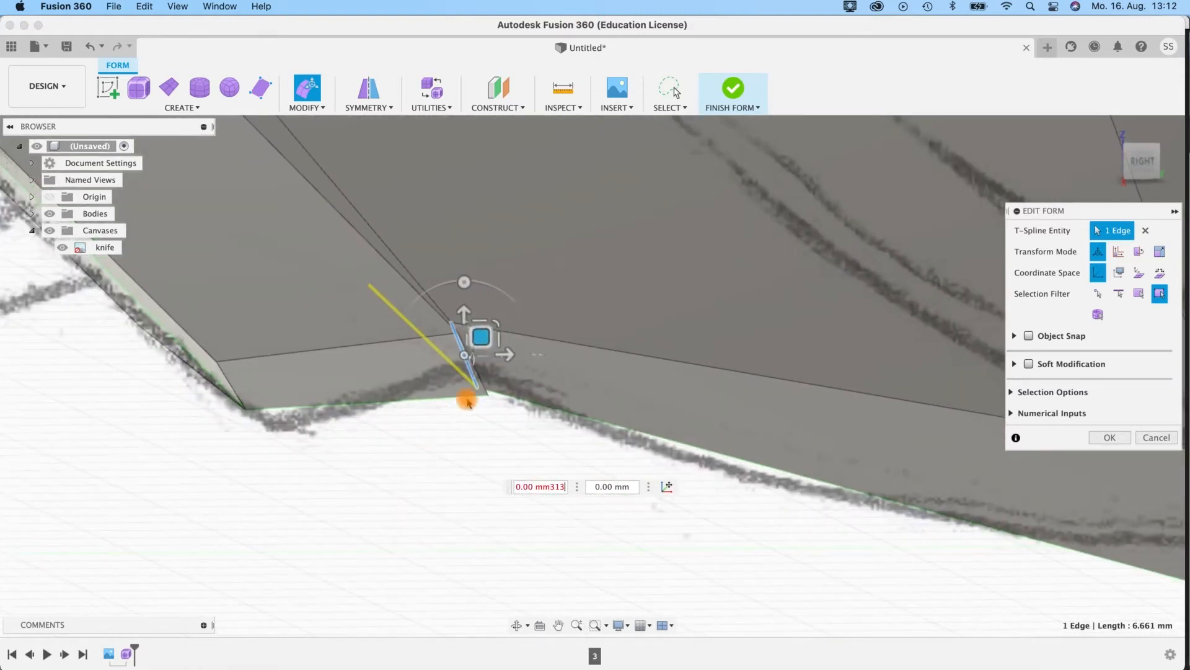
pyautogui.moveTo(489, 340)
pyautogui.mouseDown()
pyautogui.moveTo(503, 349)
pyautogui.moveTo(464, 346)
pyautogui.moveTo(486, 341)
pyautogui.moveTo(505, 354)
pyautogui.mouseUp()
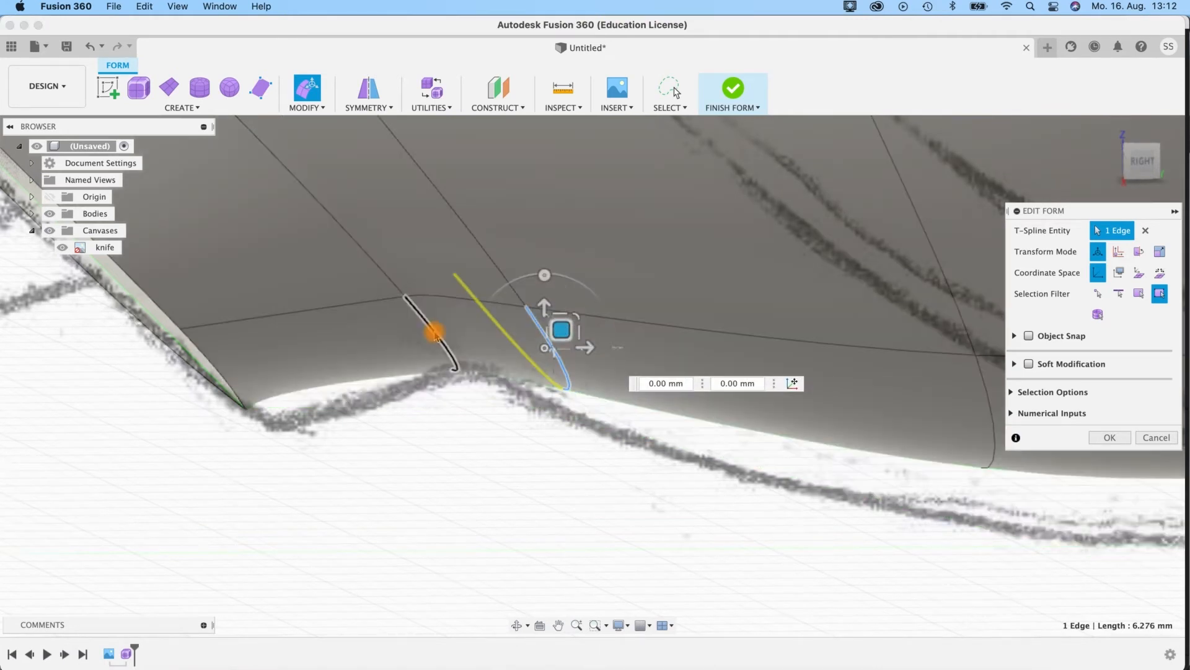
pyautogui.click(433, 333)
pyautogui.moveTo(446, 315); pyautogui.dragTo(434, 304)
# Step: Move the second loop's bottom edge by about 0.253 mm and 0.194 mm to fit the sketched notch, comparing box and smooth displays
pyautogui.click(541, 331)
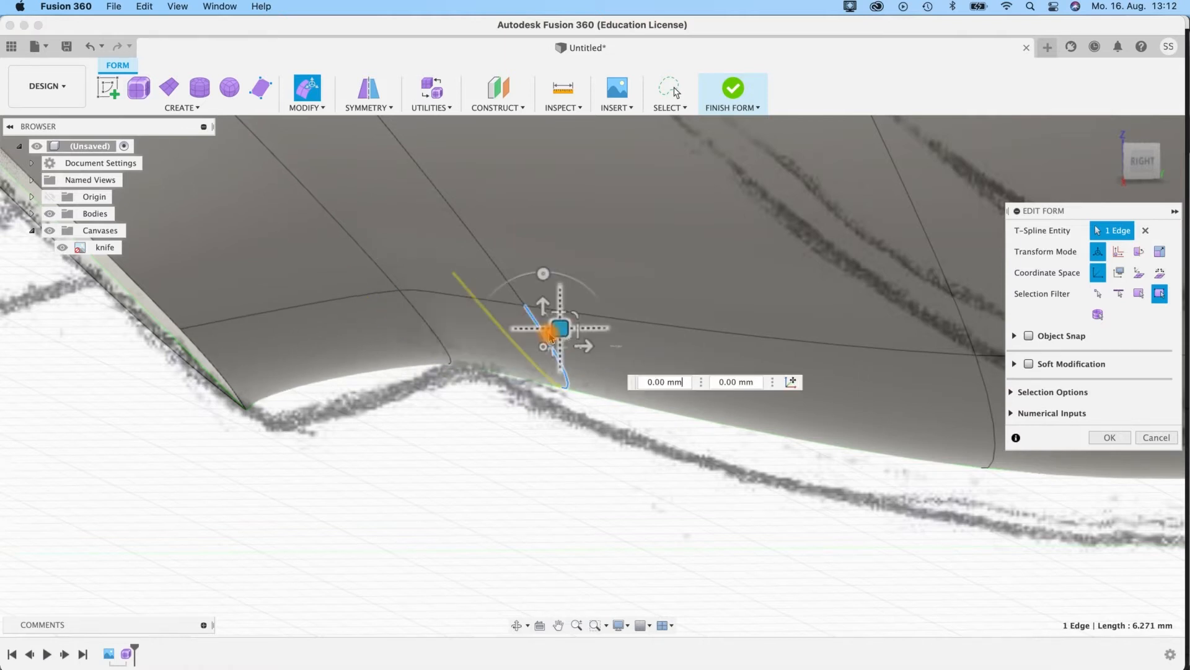
pyautogui.moveTo(555, 328); pyautogui.dragTo(489, 333)
pyautogui.hotkey('ctrl', '1')
pyautogui.scroll(-5, 489, 423)
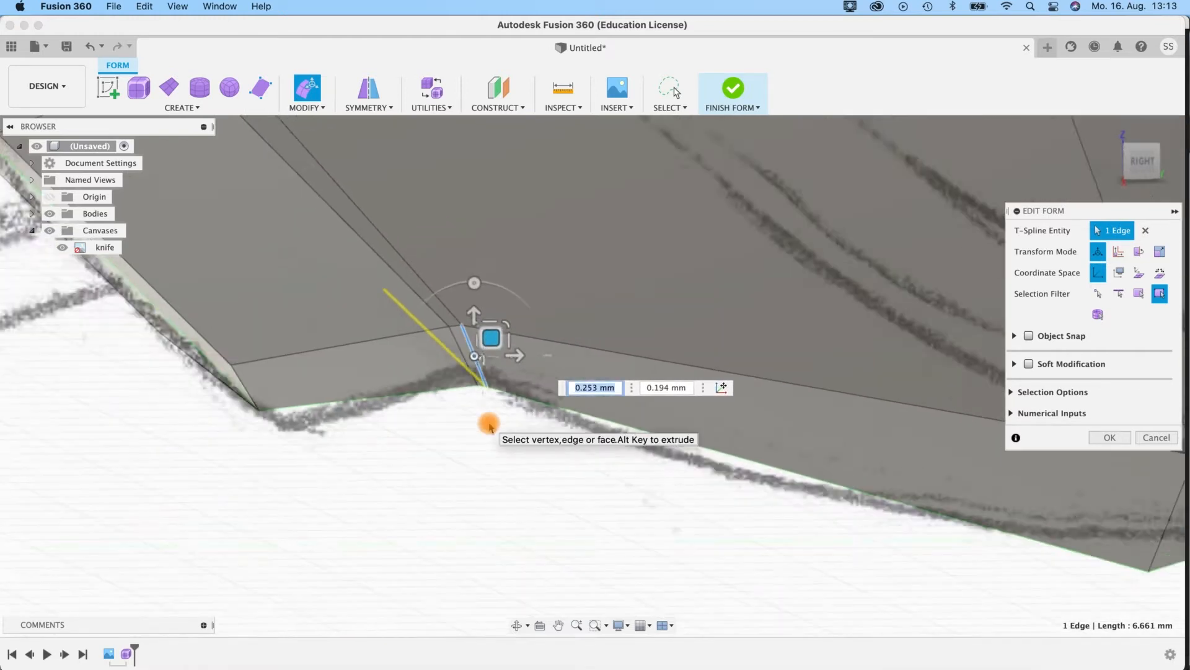
pyautogui.scroll(-2, 347, 475)
pyautogui.hotkey('ctrl', '3')
# Step: Pull the bottom edges of the third and fourth loops down about 1.668 mm and 2.754 mm to meet the sketched belly outline
pyautogui.keyDown('shift'); pyautogui.moveTo(383, 430); pyautogui.dragTo(423, 412, button='middle'); pyautogui.keyUp('shift')
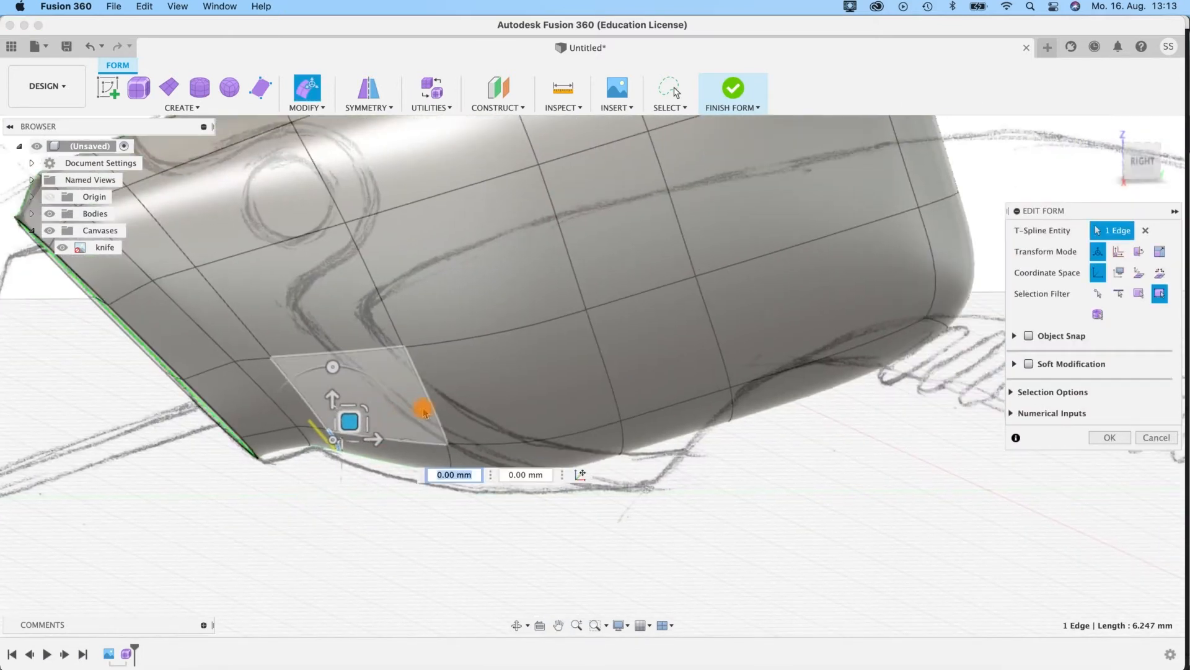
pyautogui.keyDown('shift'); pyautogui.click(444, 426); pyautogui.keyUp('shift')
pyautogui.moveTo(453, 409); pyautogui.dragTo(446, 425)
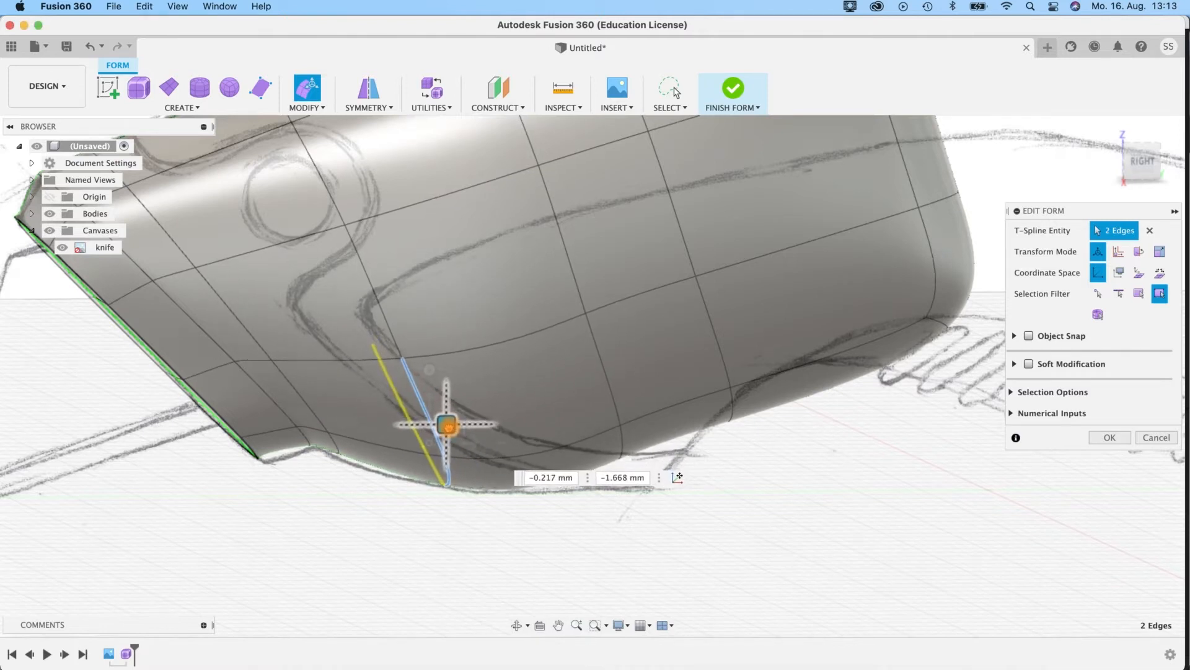
pyautogui.click(600, 348)
pyautogui.moveTo(630, 392); pyautogui.dragTo(640, 423)
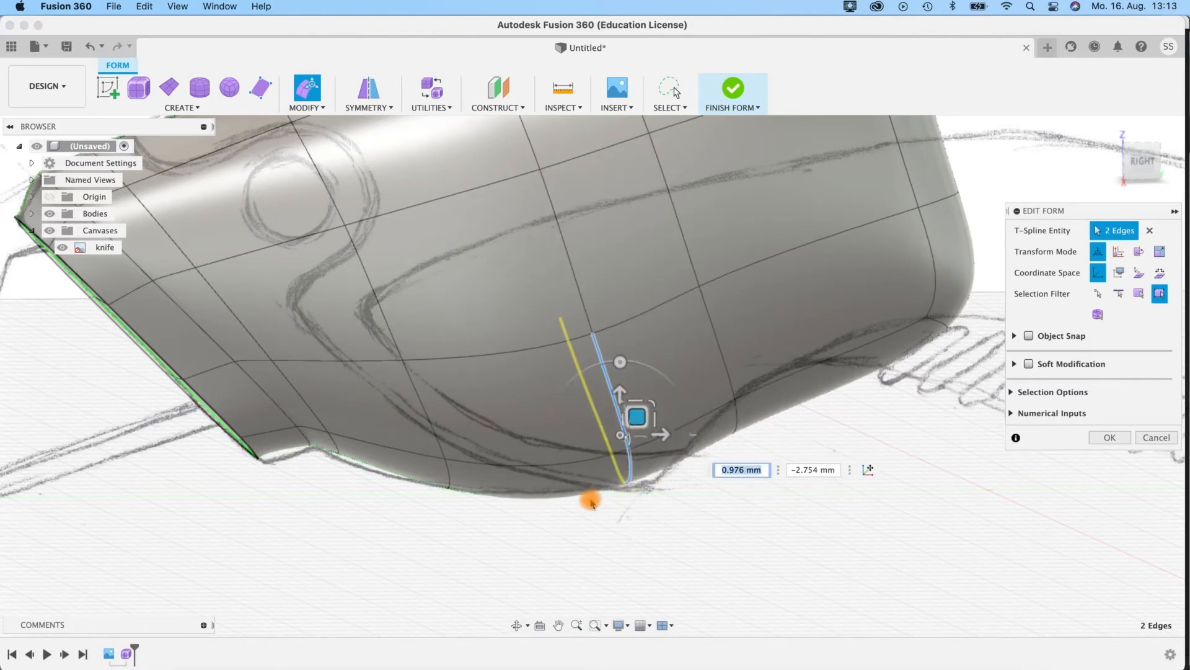
# Step: Raise the two lowest side edges of the fifth loop slightly up and forward to follow the sketch's underside
pyautogui.click(739, 408)
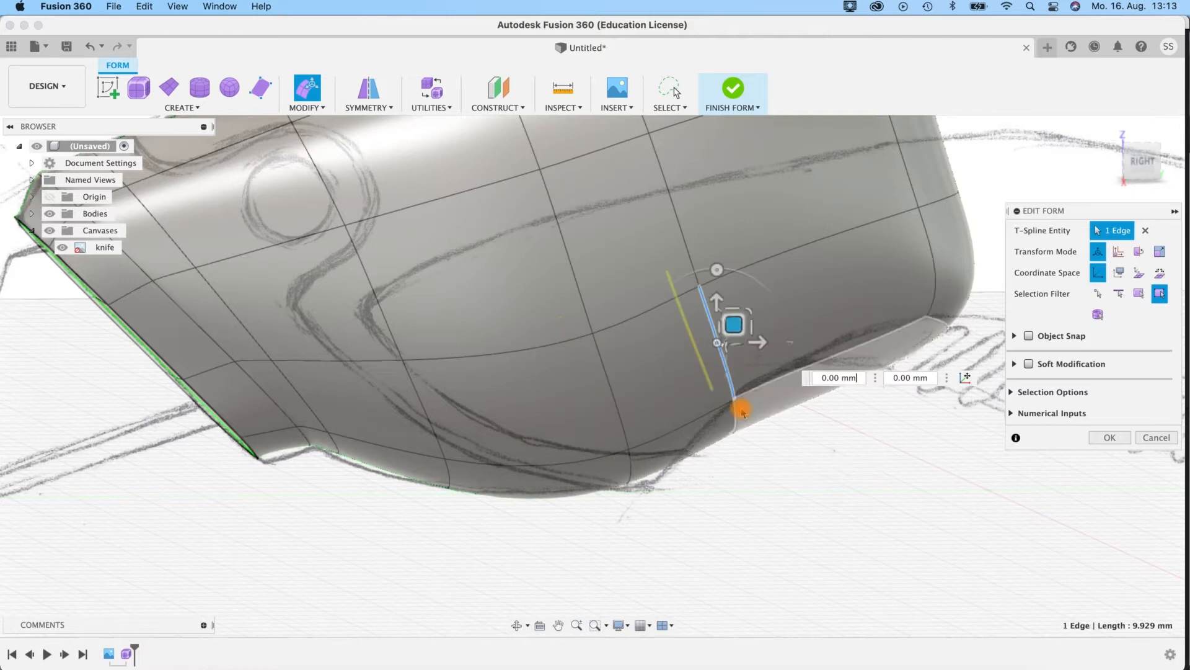
pyautogui.keyDown('shift'); pyautogui.click(737, 419); pyautogui.keyUp('shift')
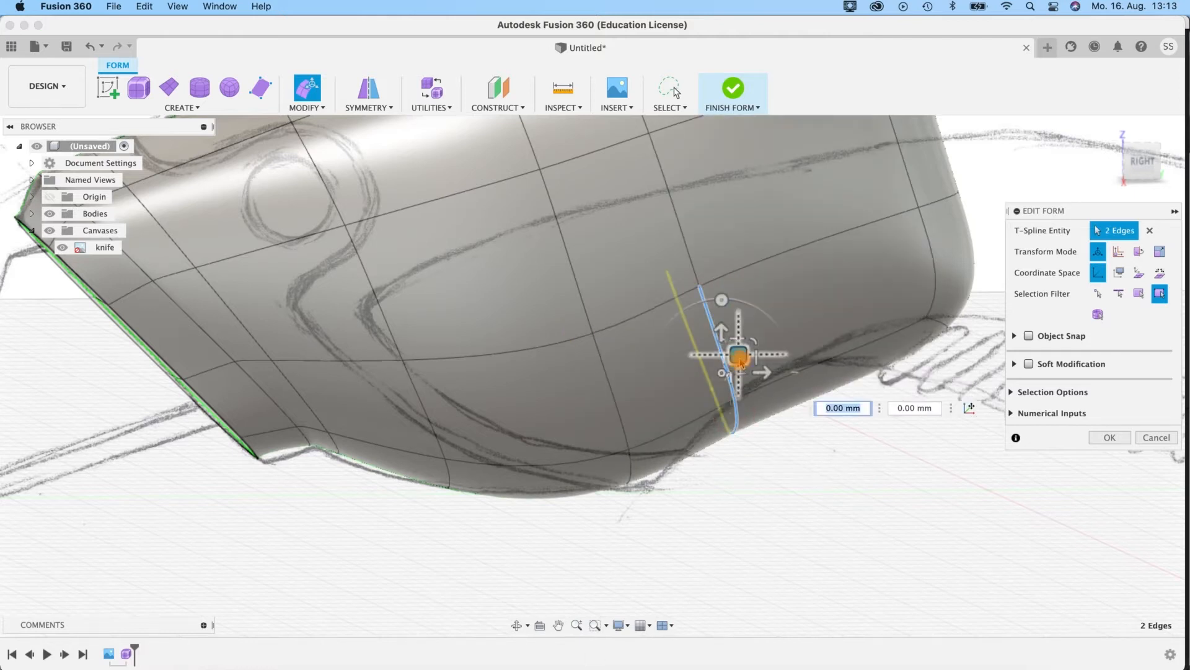
pyautogui.moveTo(739, 351); pyautogui.dragTo(729, 327)
# Step: Lower the fourth loop's two upper edges about 0.484 mm and shift the fifth loop's upper side edge about 0.379 mm back and 0.105 mm up
pyautogui.moveTo(837, 266); pyautogui.dragTo(821, 423, button='middle')
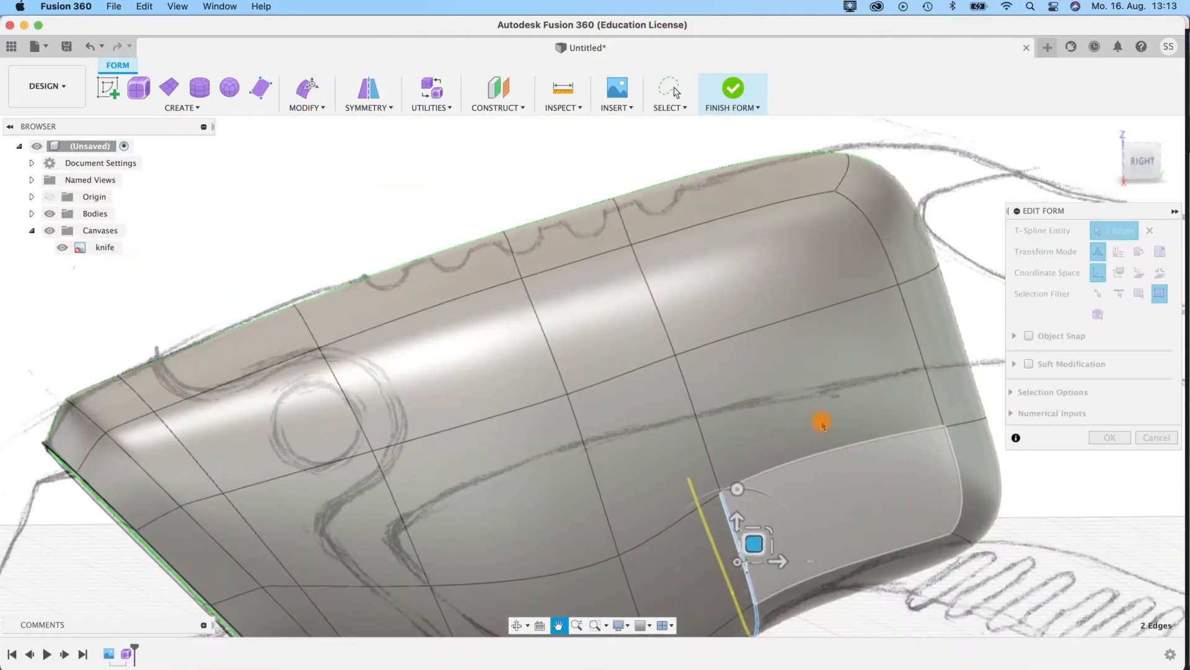
pyautogui.click(514, 255)
pyautogui.moveTo(544, 285); pyautogui.dragTo(545, 288)
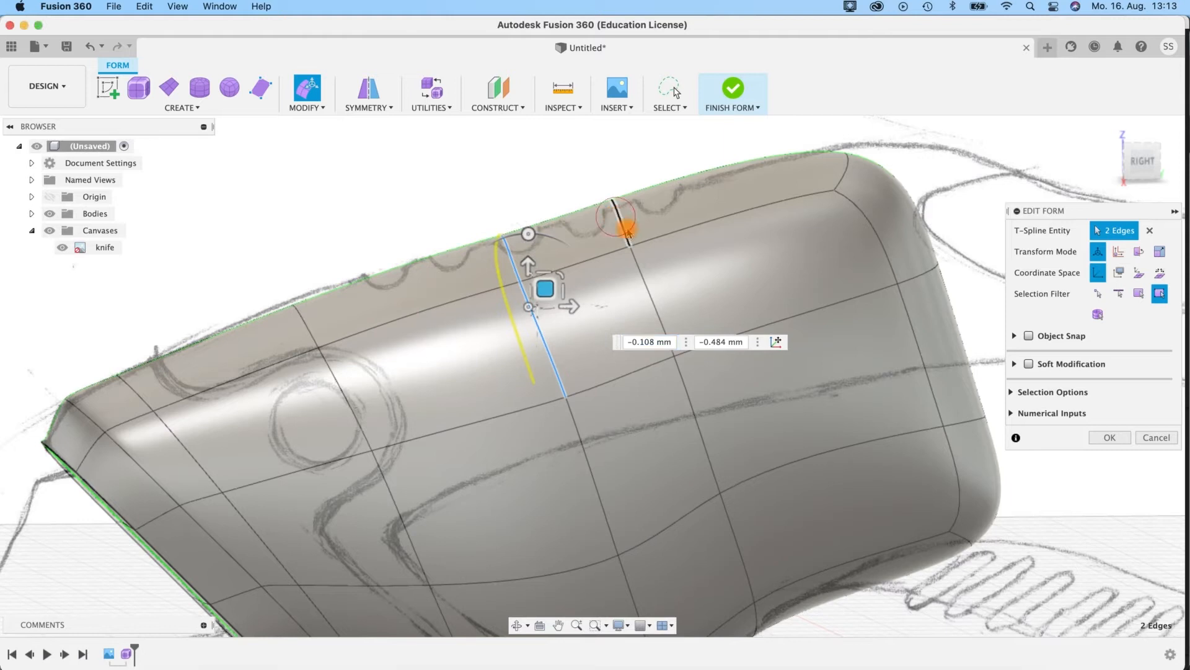
pyautogui.click(627, 231)
pyautogui.moveTo(651, 281); pyautogui.dragTo(696, 262)
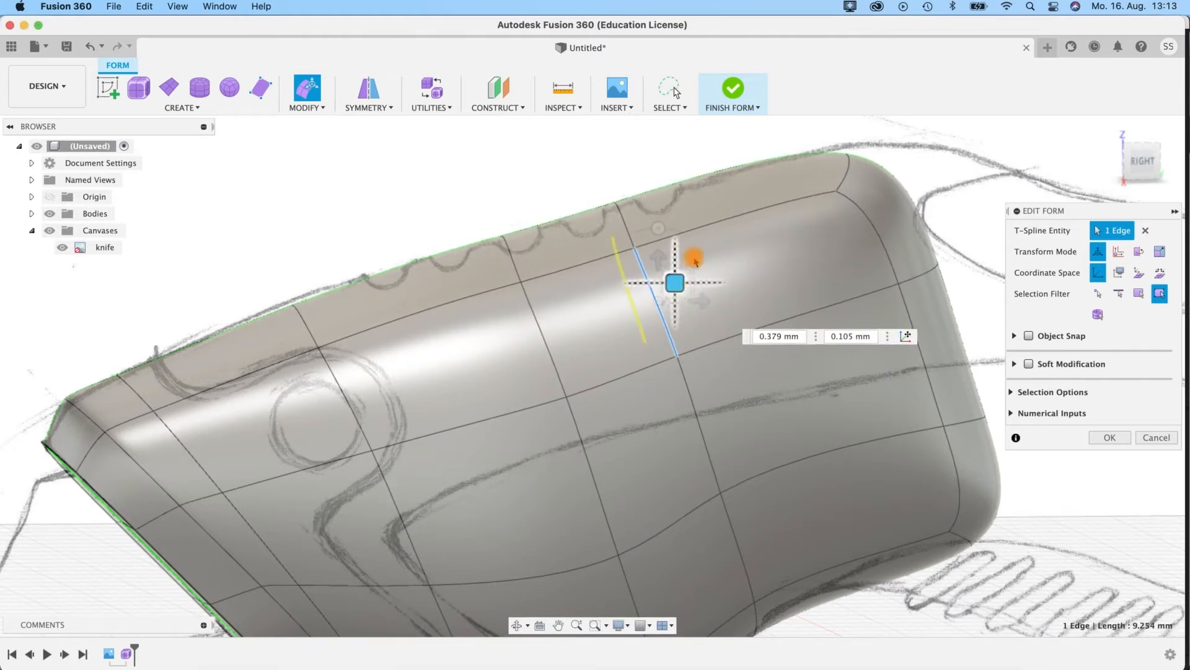
# Step: Raise the third loop's top edge about 0.808 mm, then in box display shift it about 1.464 mm forward and 1.766 mm down
pyautogui.click(311, 316)
pyautogui.moveTo(303, 286); pyautogui.dragTo(304, 278)
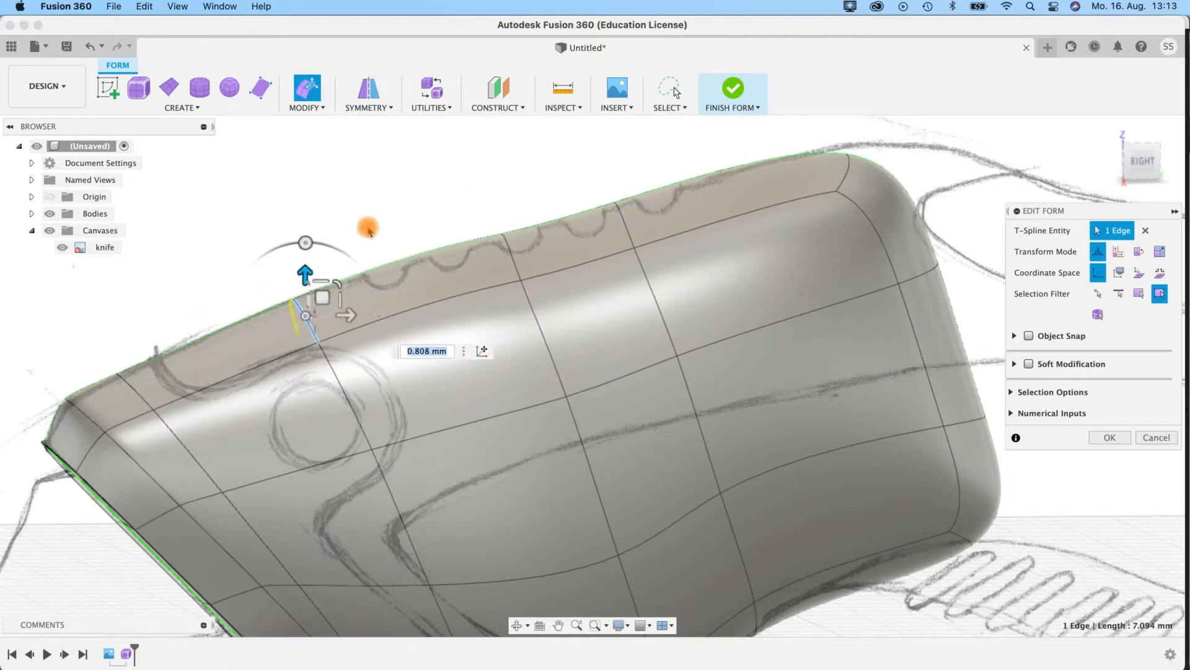
pyautogui.hotkey('ctrl', '1')
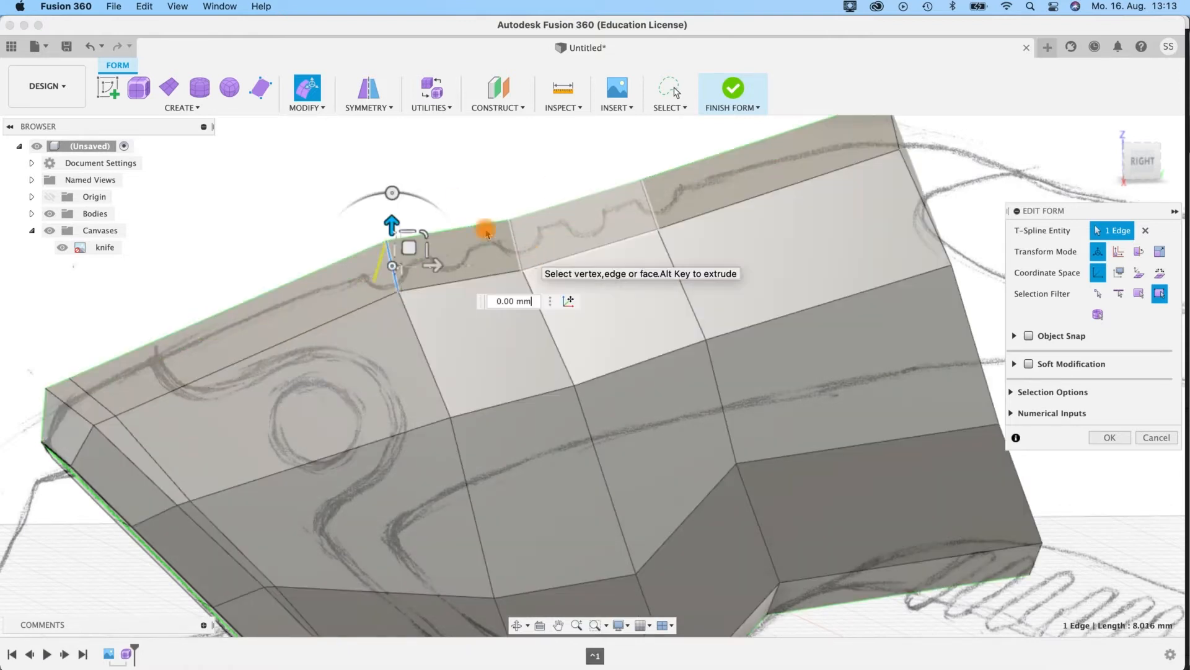
pyautogui.moveTo(407, 251); pyautogui.dragTo(390, 273)
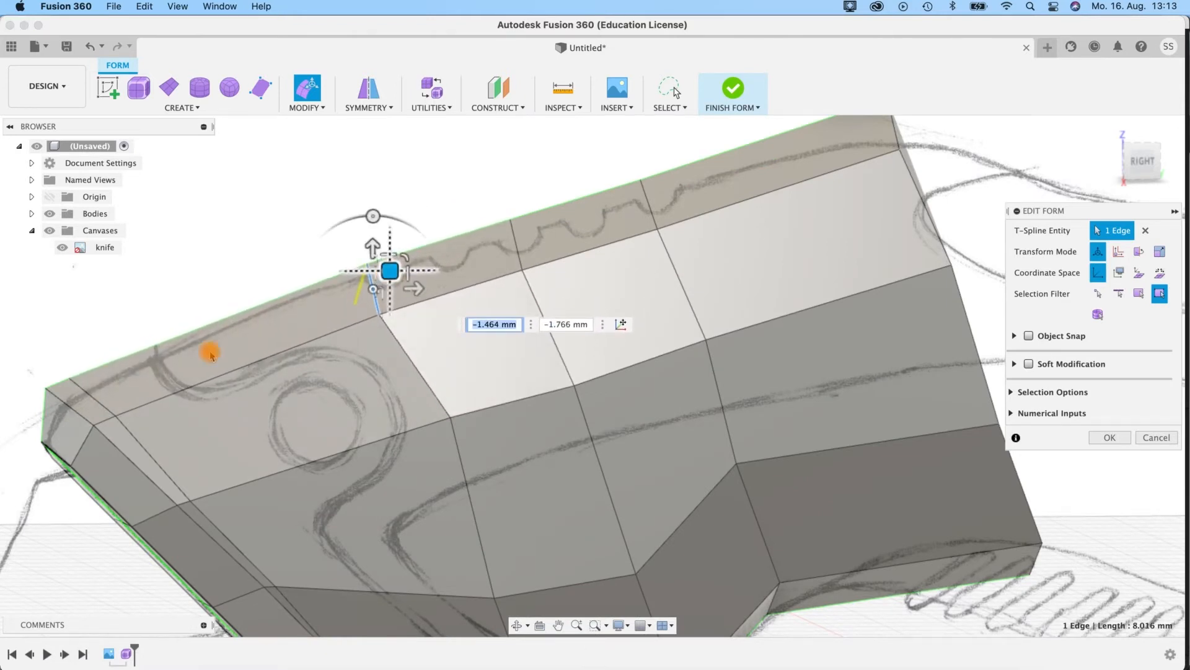
# Step: Even out the upper side vertices: shift the third loop's back, the fourth loop's back about 0.705 mm, and the one below up about 0.647 mm
pyautogui.click(376, 318)
pyautogui.moveTo(397, 303); pyautogui.dragTo(425, 300)
pyautogui.click(526, 268)
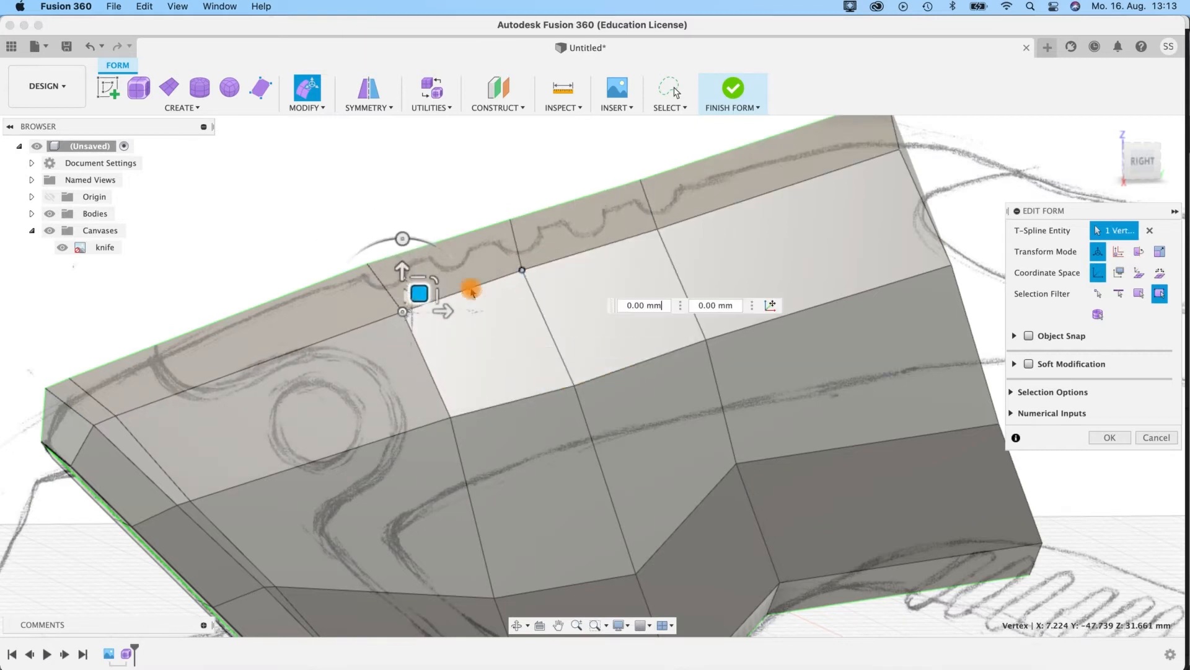
pyautogui.moveTo(530, 260); pyautogui.dragTo(438, 335)
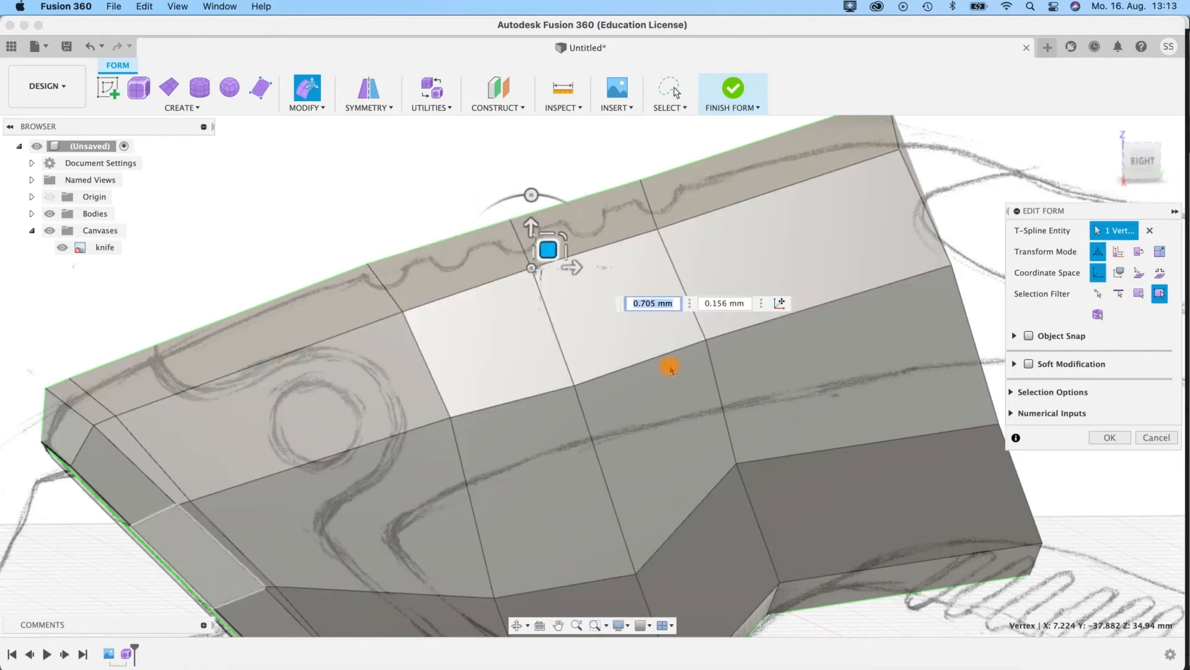
pyautogui.click(574, 381)
pyautogui.moveTo(574, 374); pyautogui.dragTo(520, 366)
pyautogui.scroll(2, 519, 366)
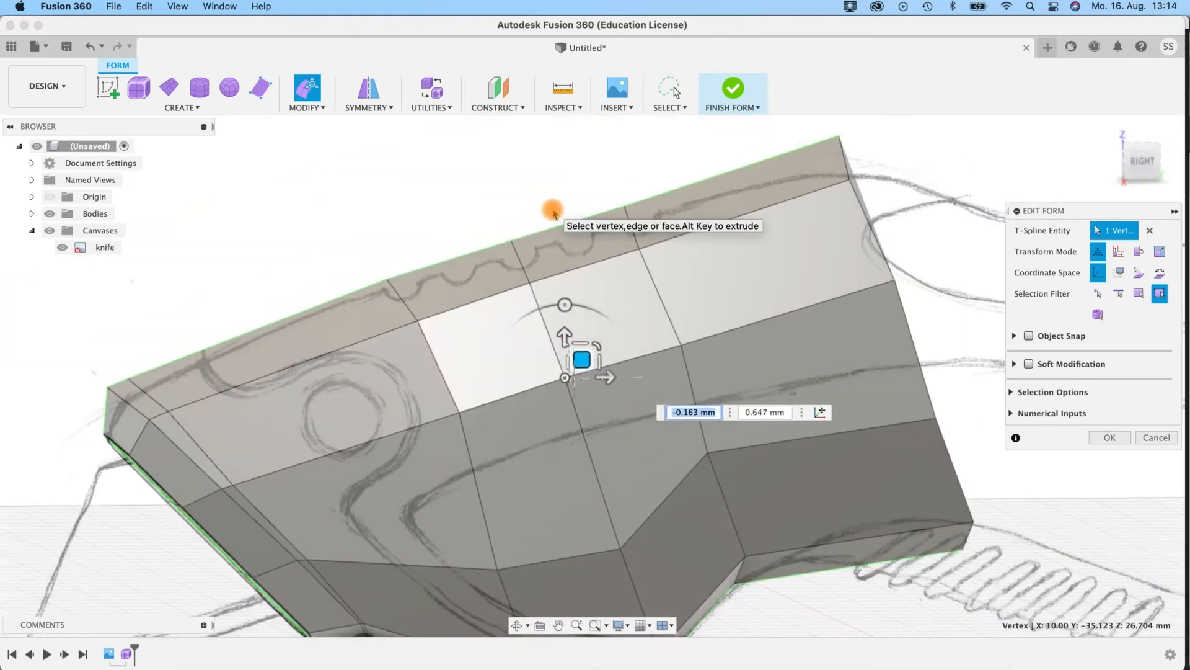
pyautogui.click(523, 218)
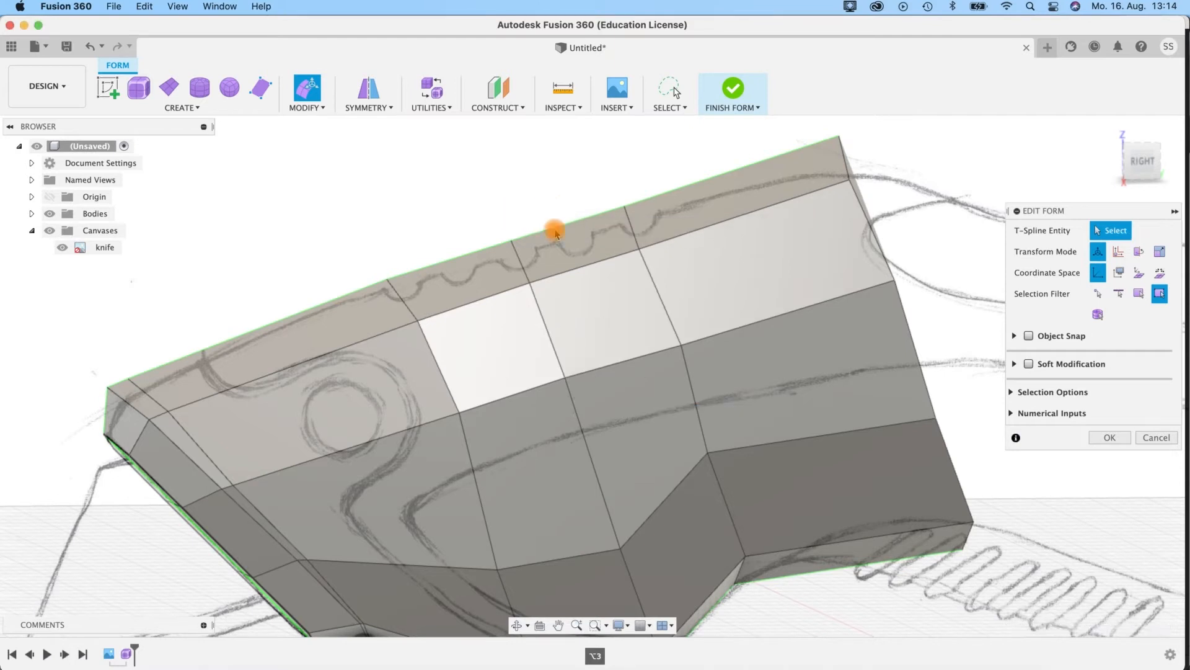
# Step: Insert a simple single edge loop at location -0.234 behind the fourth loop and return the form to smooth display
pyautogui.moveTo(538, 262); pyautogui.dragTo(400, 151, button='middle')
pyautogui.moveTo(601, 509); pyautogui.dragTo(574, 524, button='middle')
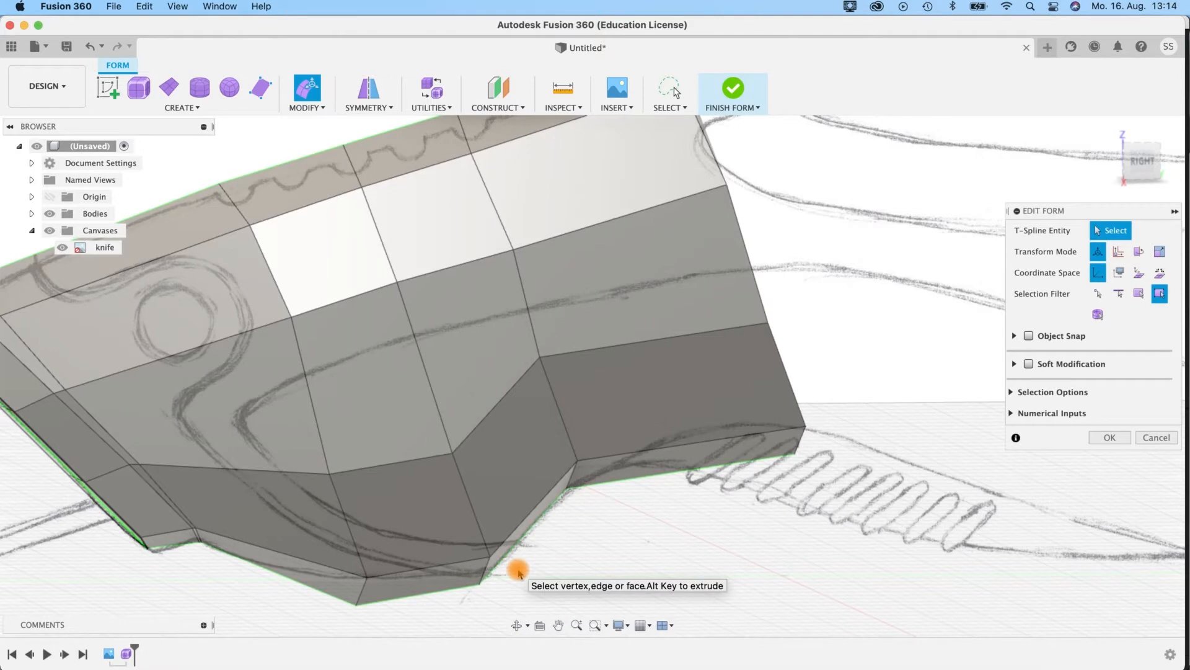
pyautogui.hotkey('ctrl', '3')
pyautogui.hotkey('ctrl', '1')
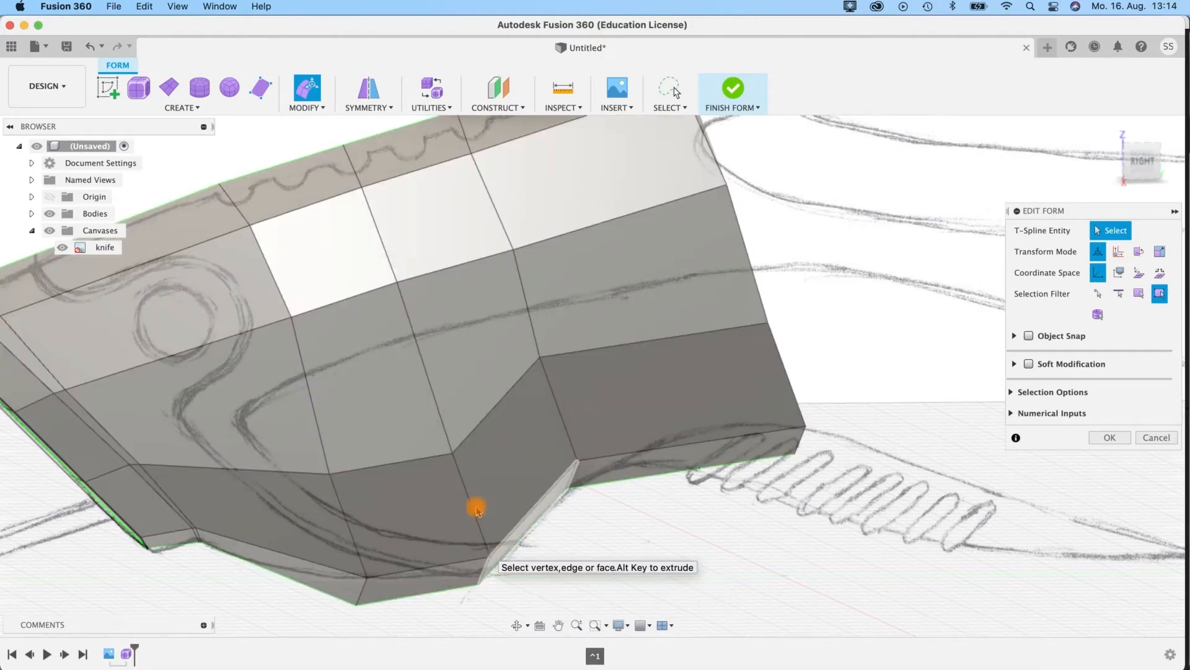
pyautogui.doubleClick(471, 493)
pyautogui.doubleClick(465, 490)
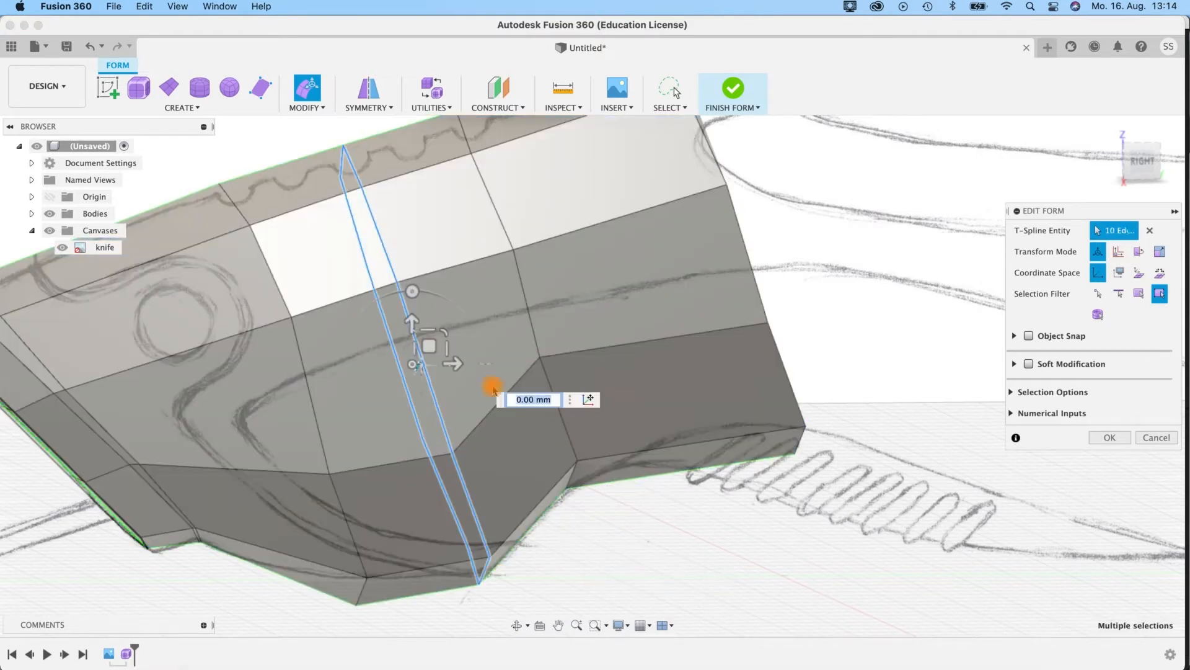
pyautogui.click(308, 108)
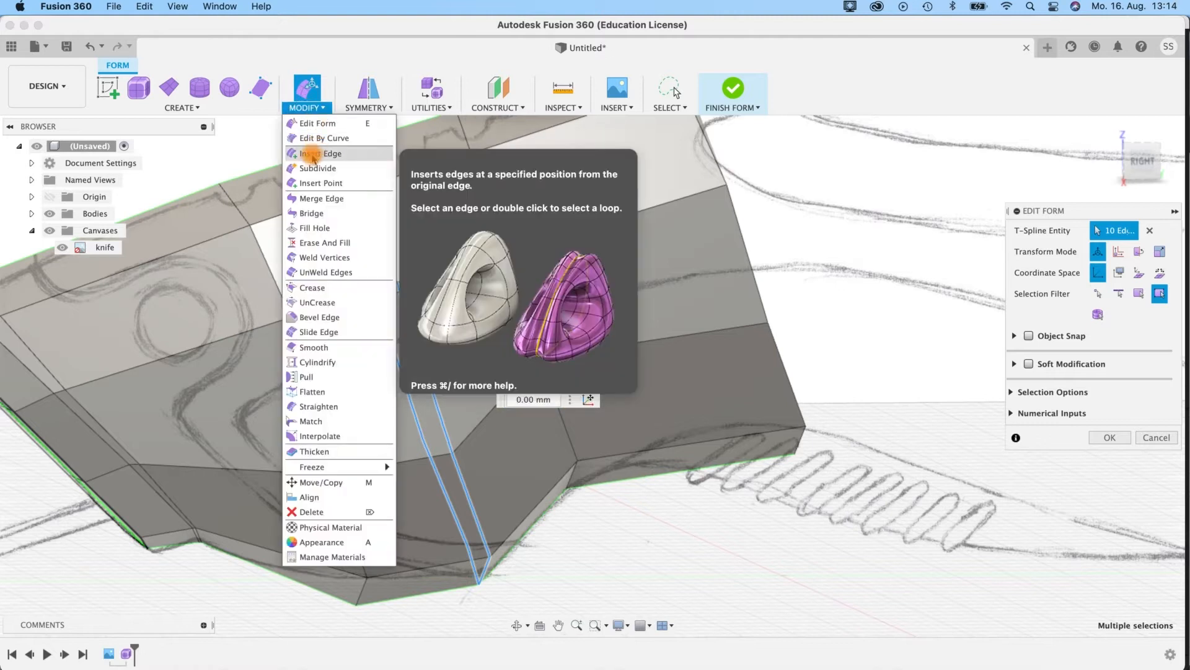
pyautogui.click(299, 151)
pyautogui.moveTo(471, 564); pyautogui.dragTo(550, 511)
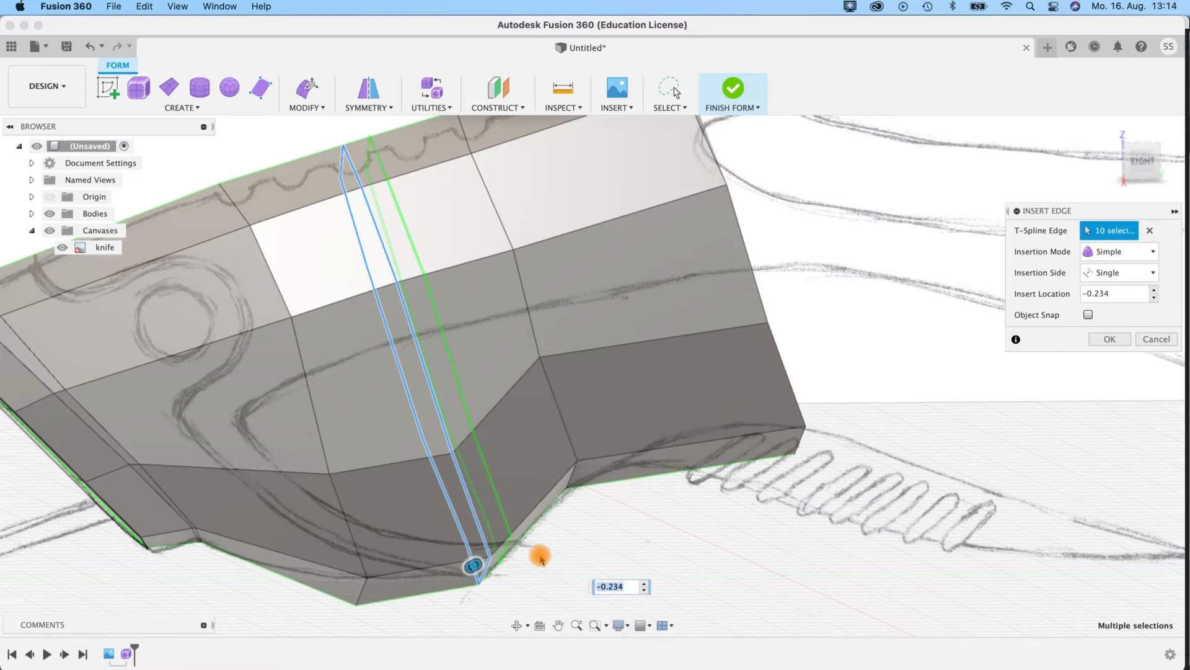
pyautogui.click(1110, 338)
pyautogui.hotkey('ctrl', '3')
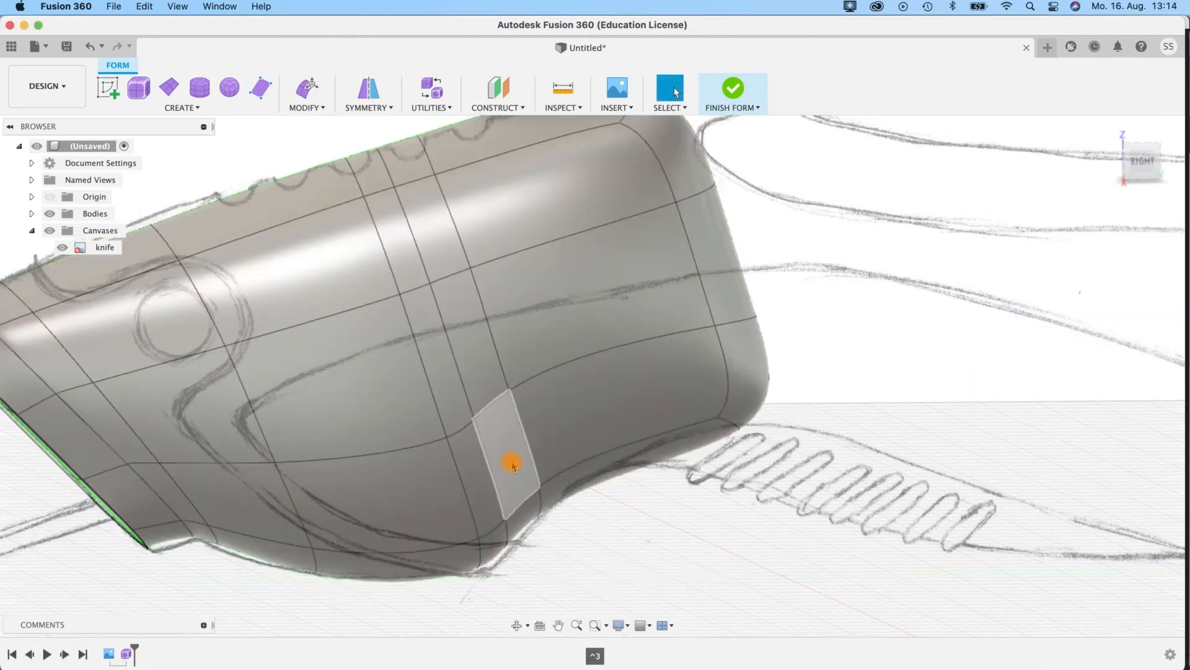
pyautogui.scroll(3, 597, 588)
pyautogui.scroll(-5, 597, 588)
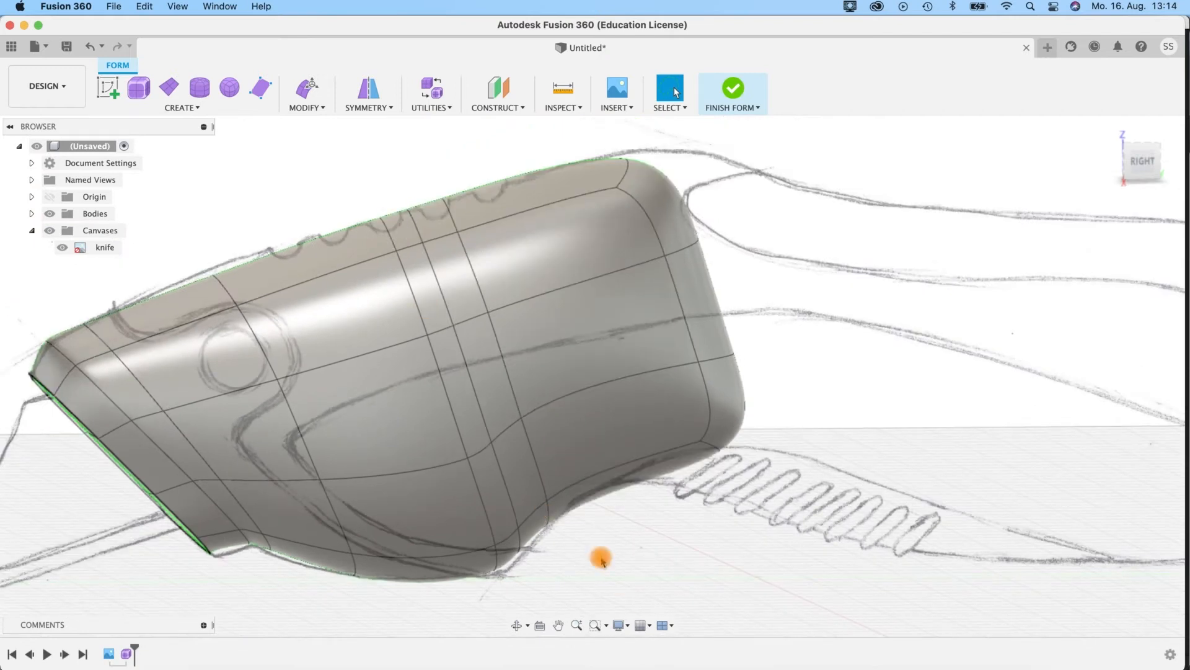
pyautogui.keyDown('shift'); pyautogui.moveTo(613, 542); pyautogui.dragTo(569, 484, button='middle'); pyautogui.keyUp('shift')
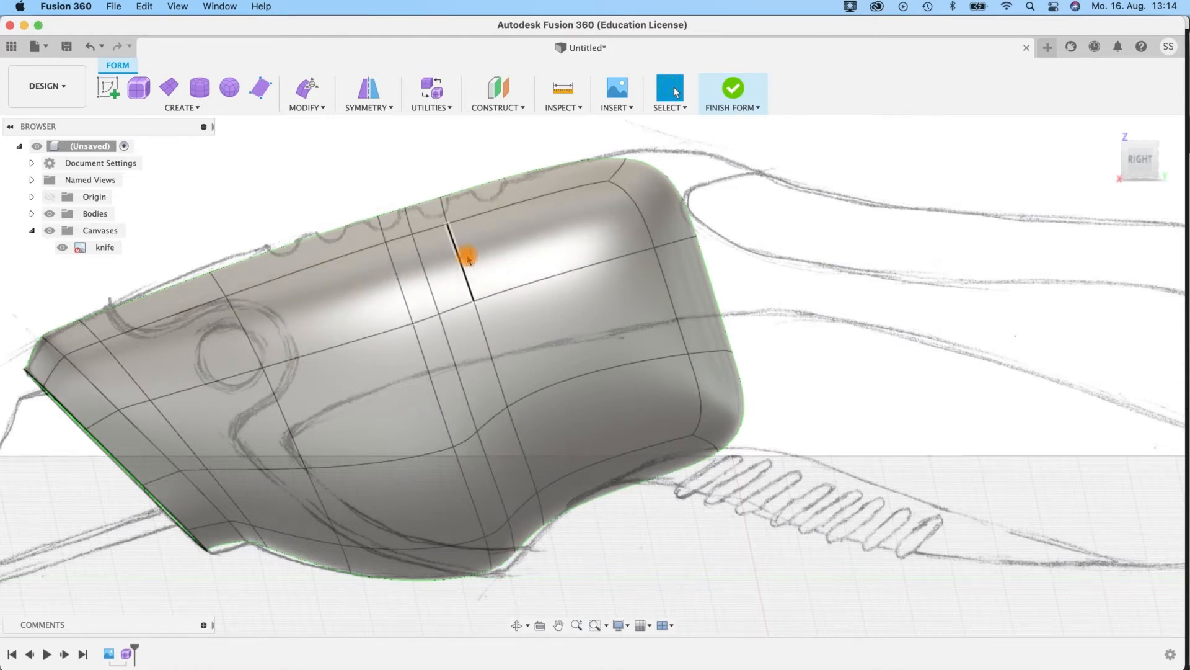
# Step: Examine the form's surface in smooth and box display with the sketch canvas hidden, and show the canvas again
pyautogui.keyDown('shift'); pyautogui.moveTo(667, 364); pyautogui.dragTo(702, 553, button='middle'); pyautogui.keyUp('shift')
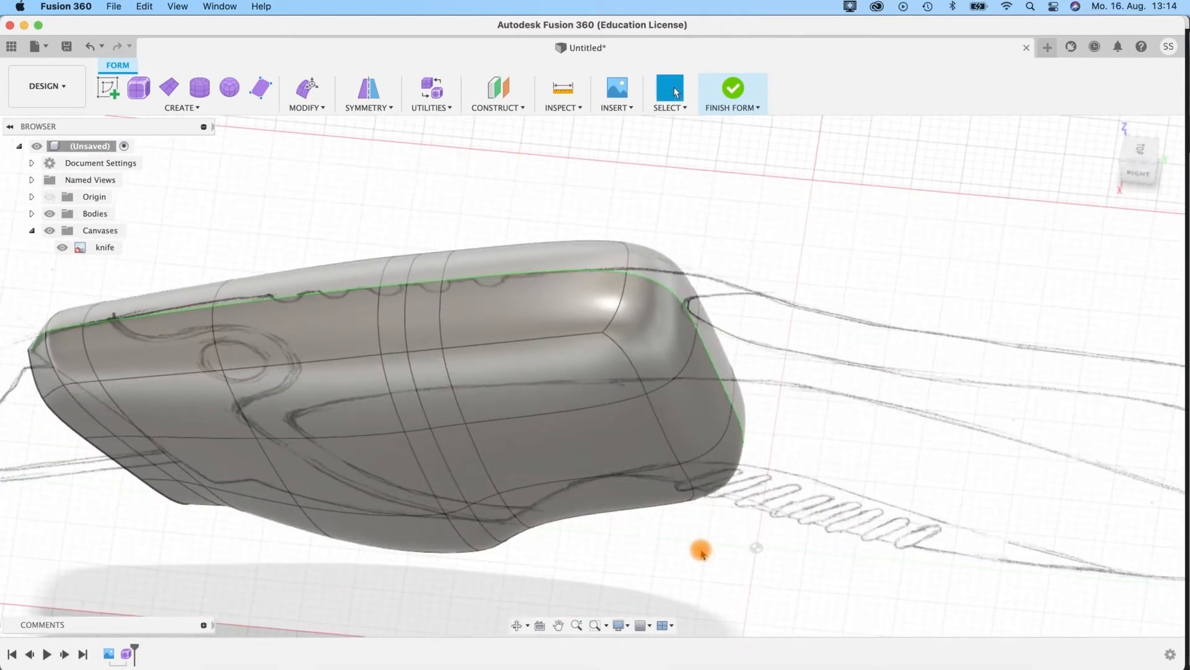
pyautogui.hotkey('ctrl', '4')
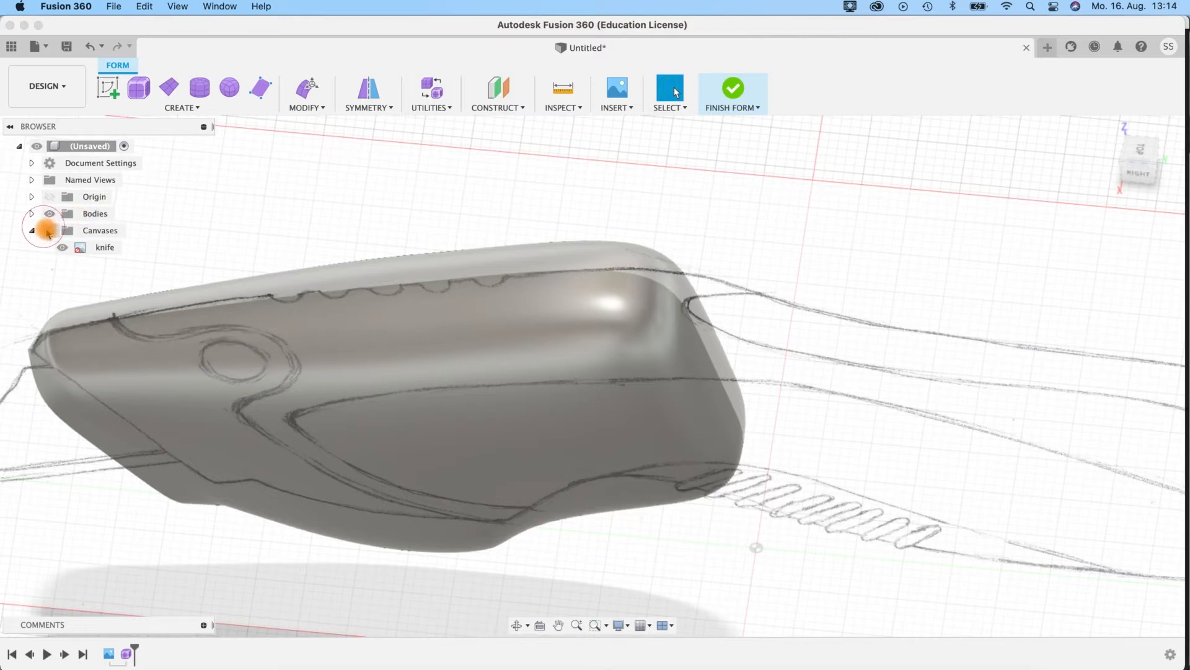
pyautogui.click(49, 230)
pyautogui.moveTo(633, 481)
pyautogui.keyDown('shift'); pyautogui.mouseDown(button='middle')
pyautogui.moveTo(581, 544)
pyautogui.moveTo(680, 380)
pyautogui.moveTo(645, 411)
pyautogui.moveTo(564, 419)
pyautogui.moveTo(492, 354)
pyautogui.moveTo(550, 374)
pyautogui.moveTo(583, 426)
pyautogui.moveTo(552, 436)
pyautogui.moveTo(560, 401)
pyautogui.moveTo(568, 426)
pyautogui.moveTo(453, 397)
pyautogui.mouseUp(button='middle'); pyautogui.keyUp('shift')
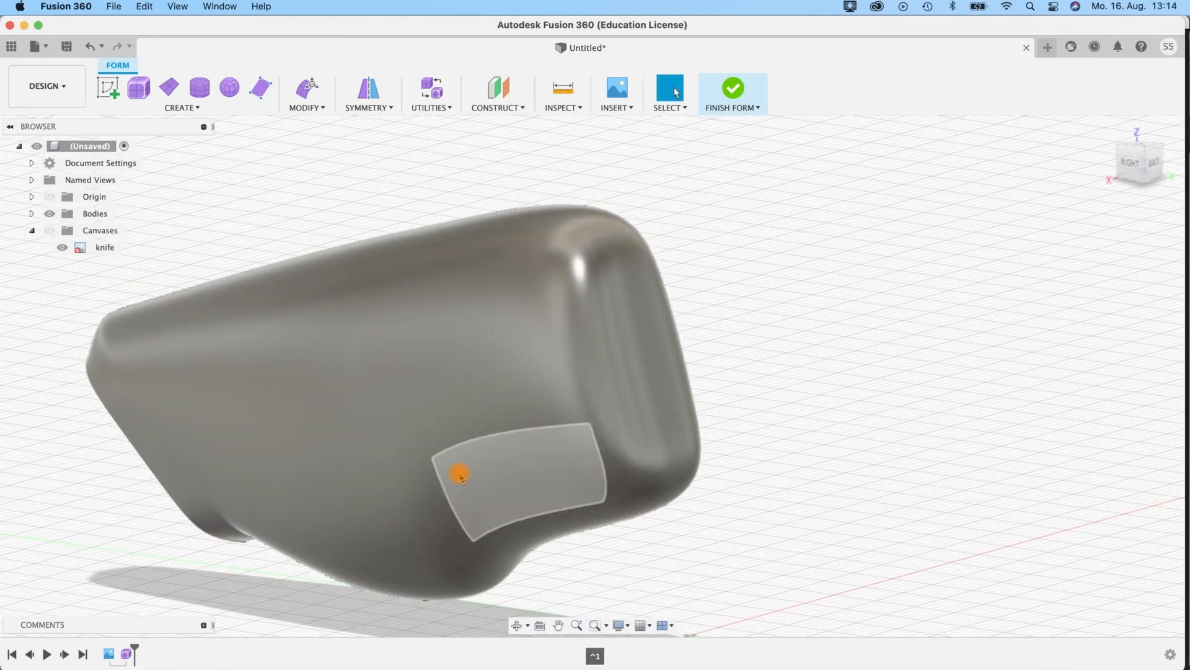
pyautogui.hotkey('ctrl', '1')
pyautogui.keyDown('shift'); pyautogui.moveTo(658, 465); pyautogui.dragTo(840, 319, button='middle'); pyautogui.keyUp('shift')
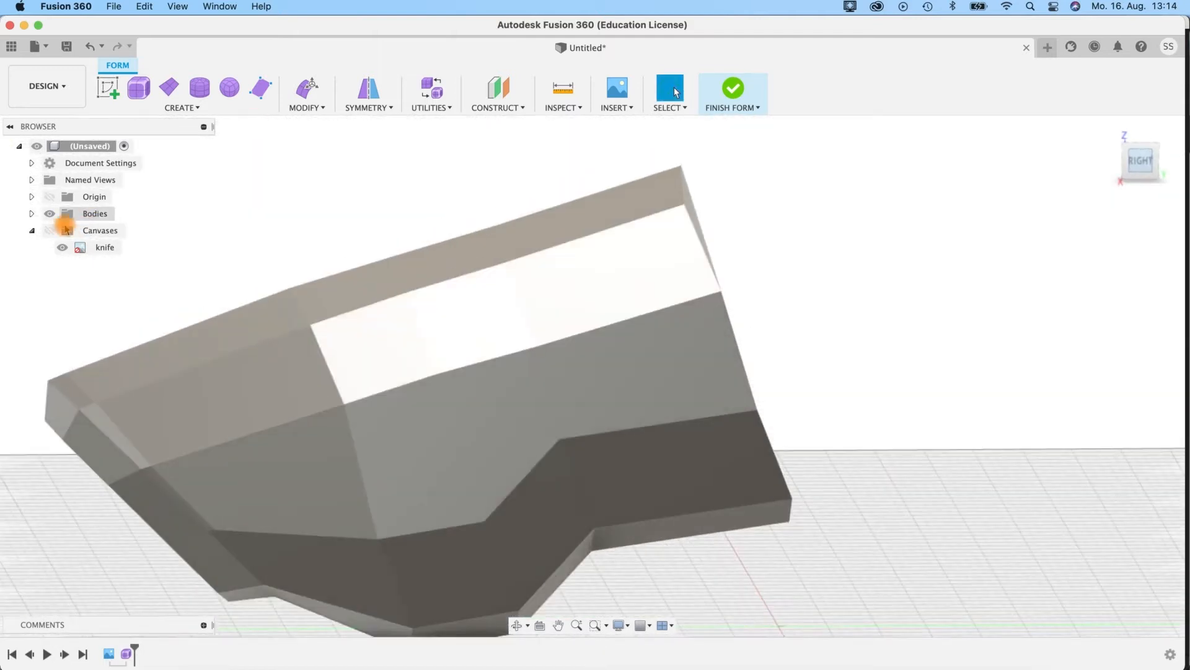
pyautogui.click(50, 230)
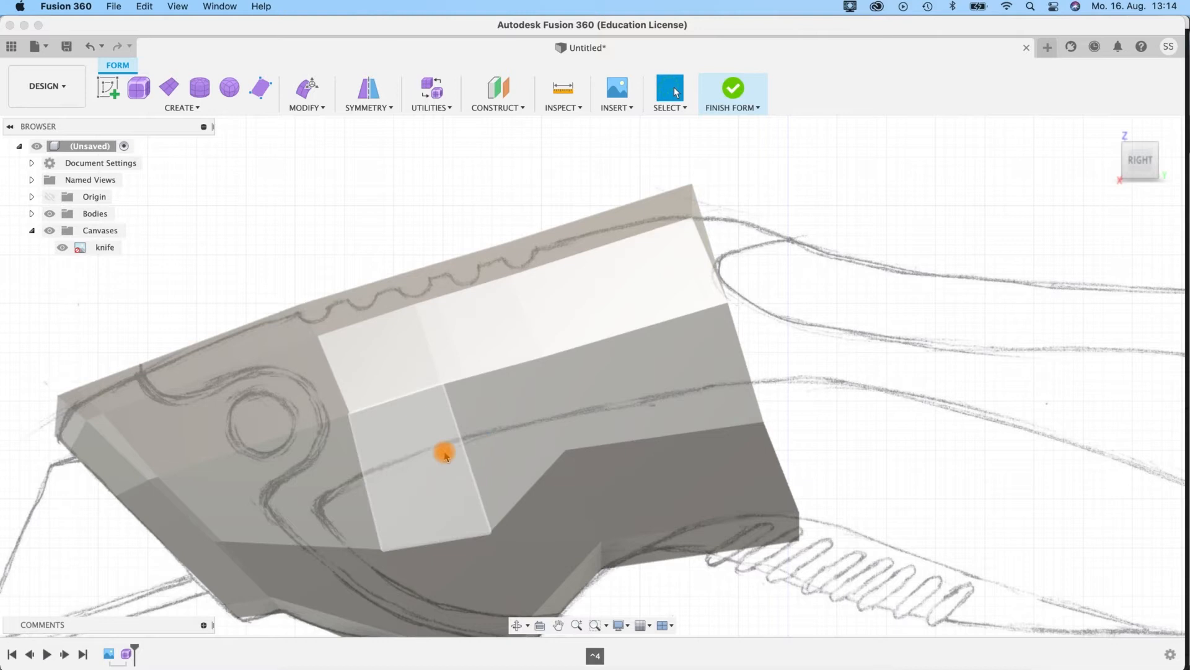
# Step: In box display with edges visible, shift the vertices of the newly inserted edge loop backward
pyautogui.hotkey('ctrl', '2')
pyautogui.click(368, 213)
pyautogui.hscroll(3, 350, 197)
pyautogui.scroll(-3, 349, 197)
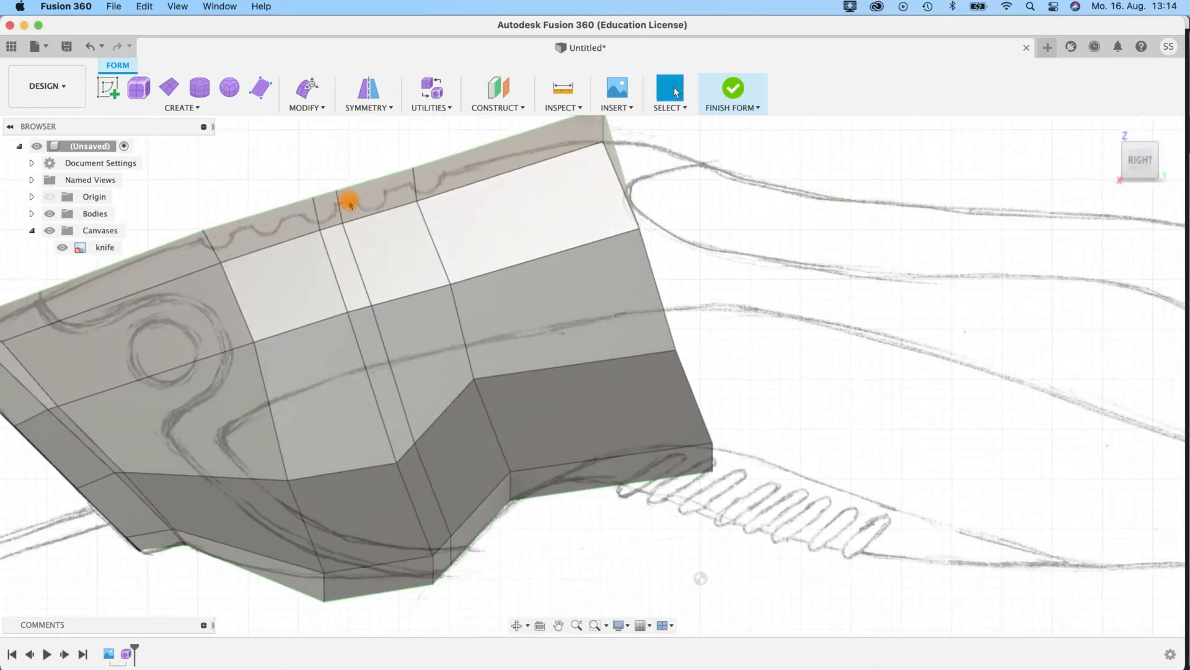
pyautogui.click(418, 446)
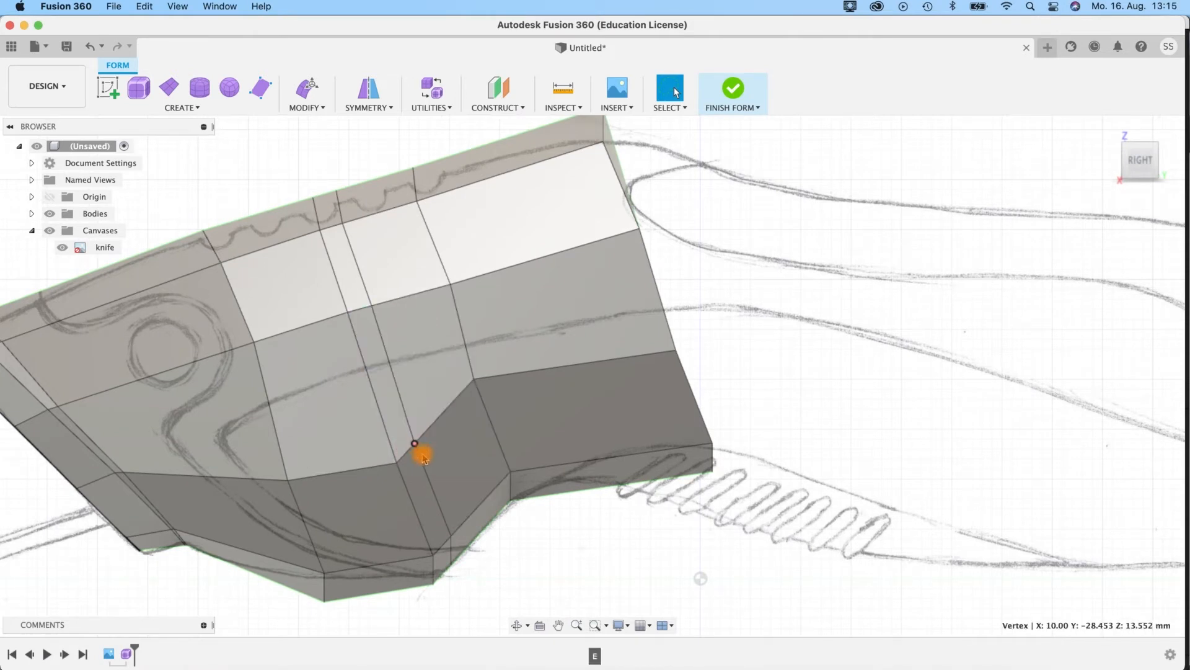
pyautogui.press('e')
pyautogui.moveTo(431, 424); pyautogui.dragTo(381, 172)
# Step: Move the next rearward loop's upper side vertices back, and its top centreline vertex about 5.779 mm back and 1.903 mm up
pyautogui.click(478, 376)
pyautogui.moveTo(499, 355); pyautogui.dragTo(541, 342)
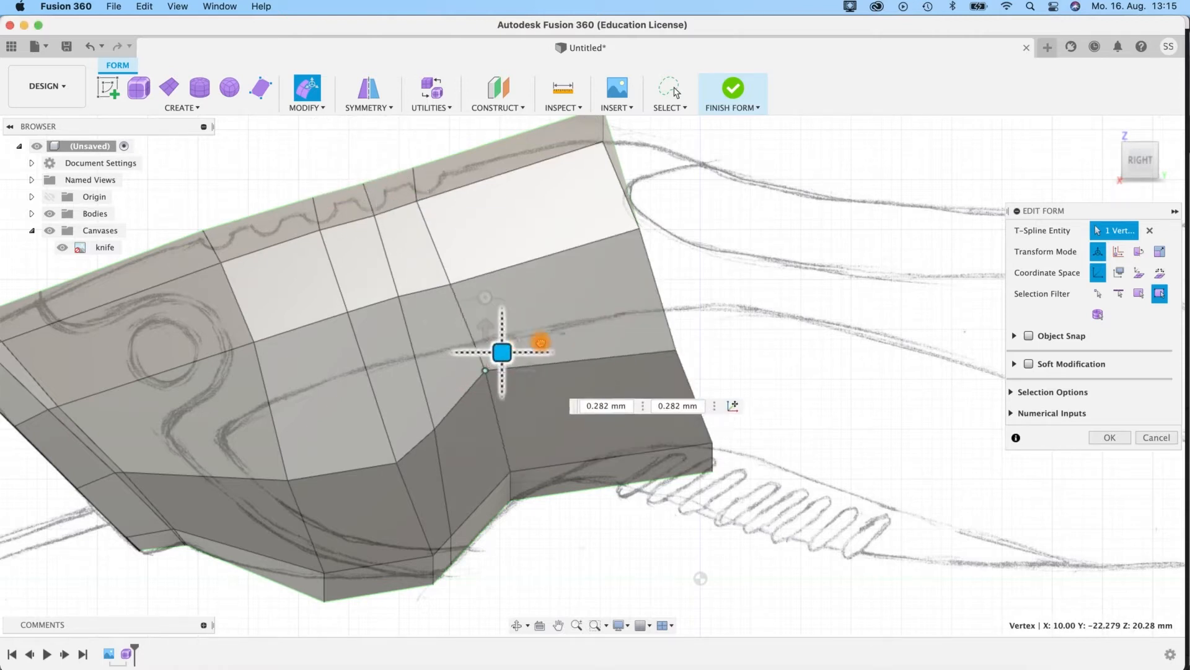
pyautogui.click(451, 284)
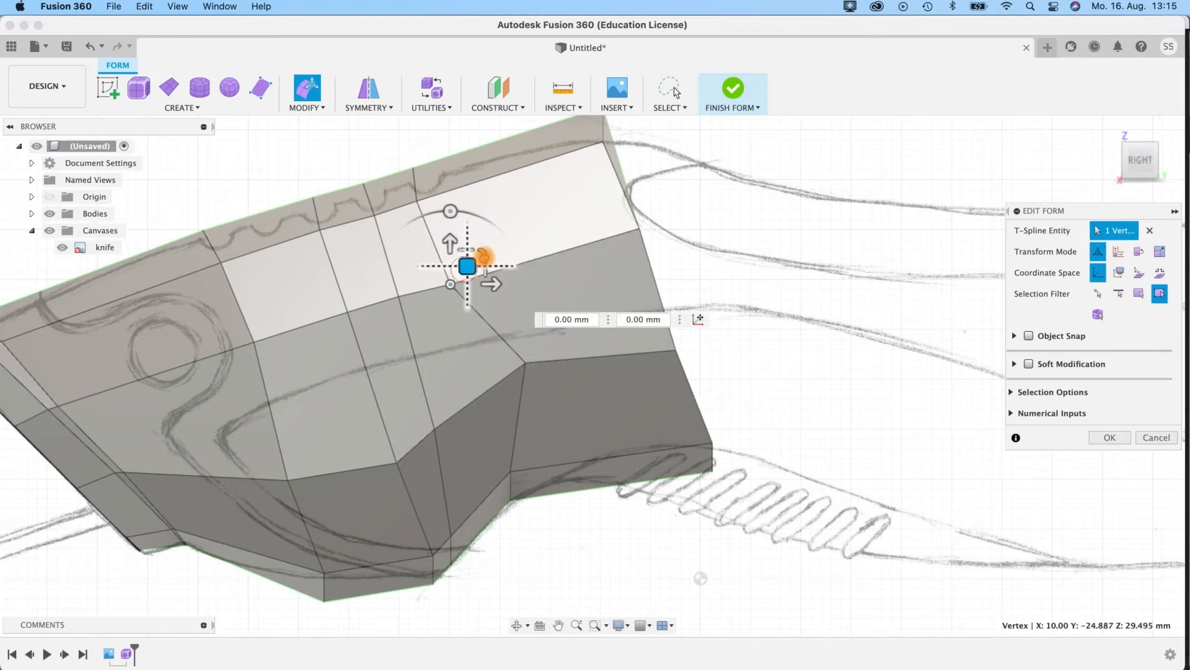
pyautogui.moveTo(483, 256); pyautogui.dragTo(521, 240)
pyautogui.click(416, 200)
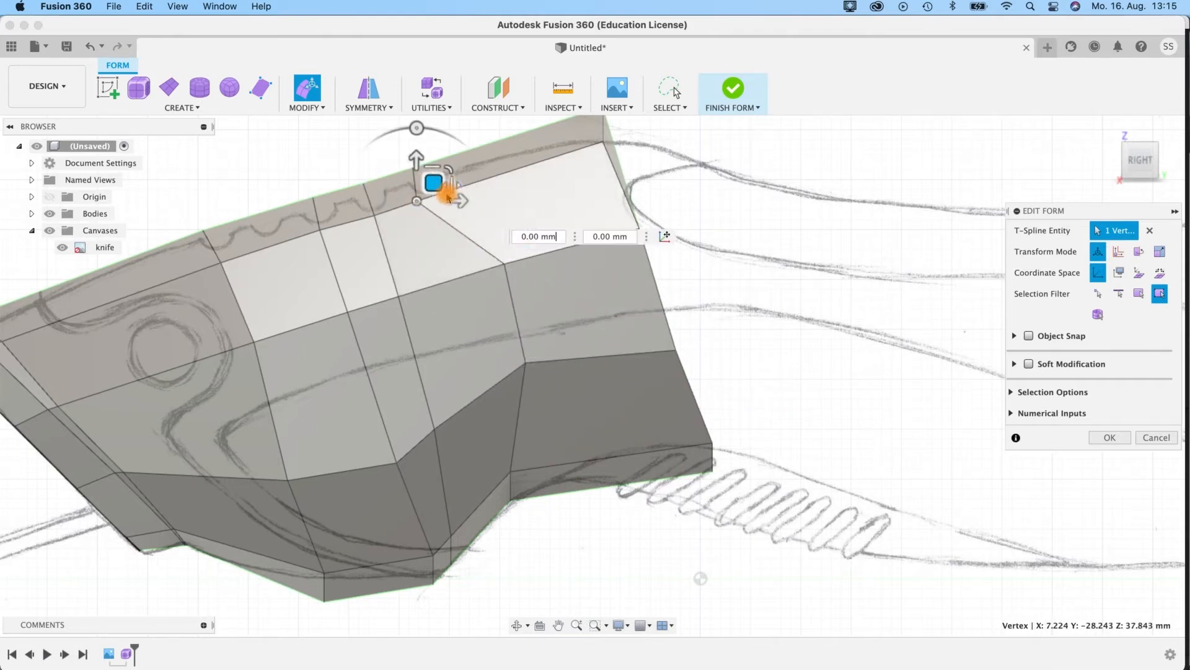
pyautogui.moveTo(496, 166); pyautogui.dragTo(490, 129)
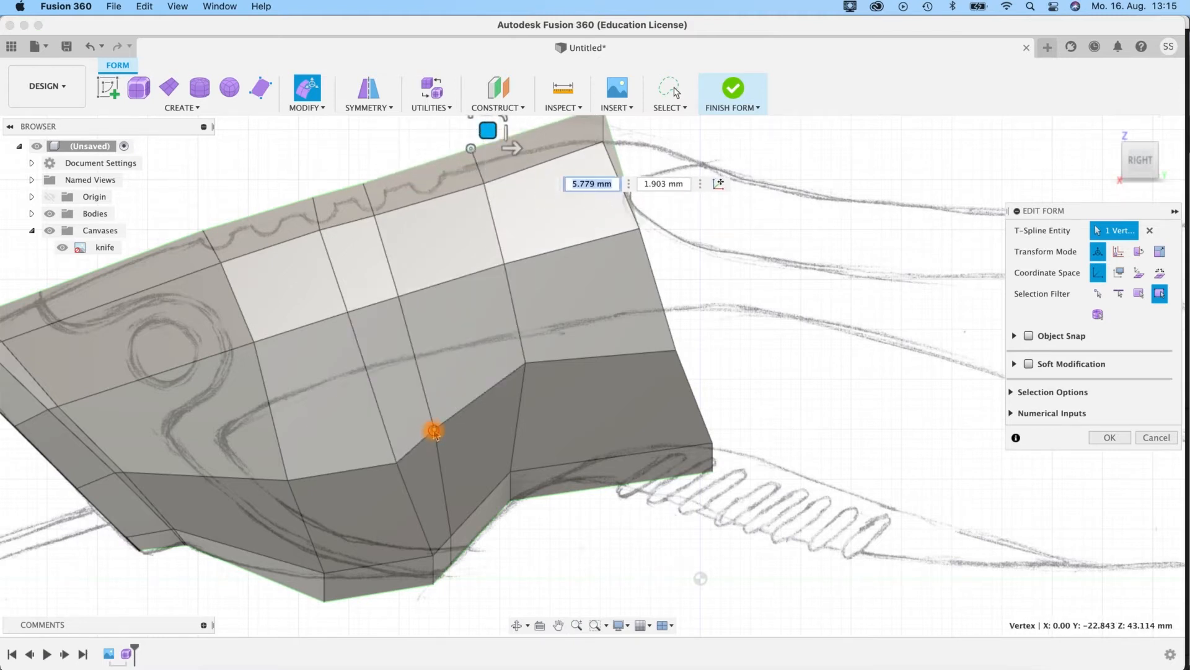
# Step: Shift the inserted loop's lower side vertex about 1.339 mm back and 0.987 mm up, and move the vertex above it back
pyautogui.click(441, 424)
pyautogui.moveTo(457, 406); pyautogui.dragTo(465, 401)
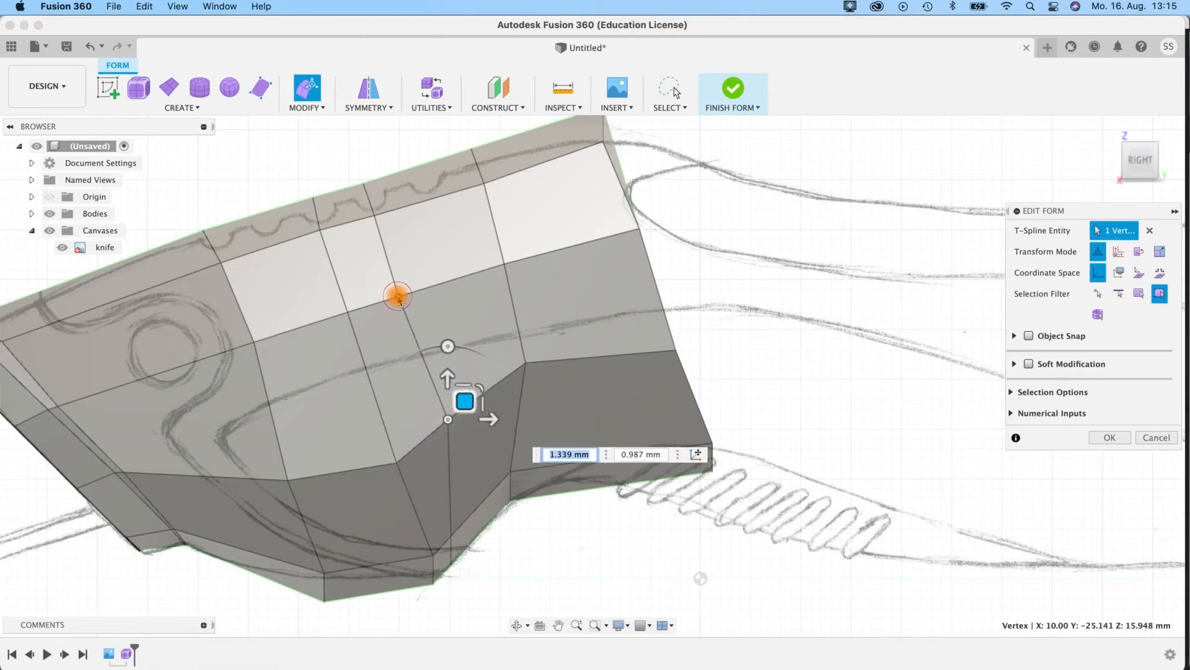
pyautogui.click(398, 297)
pyautogui.moveTo(417, 278); pyautogui.dragTo(464, 269)
# Step: Move the inserted loop's upper side vertex about 2.114 mm back and 0.423 mm up, its top vertex about 2.326 mm back and 0.634 mm up
pyautogui.click(378, 213)
pyautogui.moveTo(395, 197)
pyautogui.mouseDown()
pyautogui.moveTo(408, 200)
pyautogui.moveTo(392, 191)
pyautogui.mouseUp()
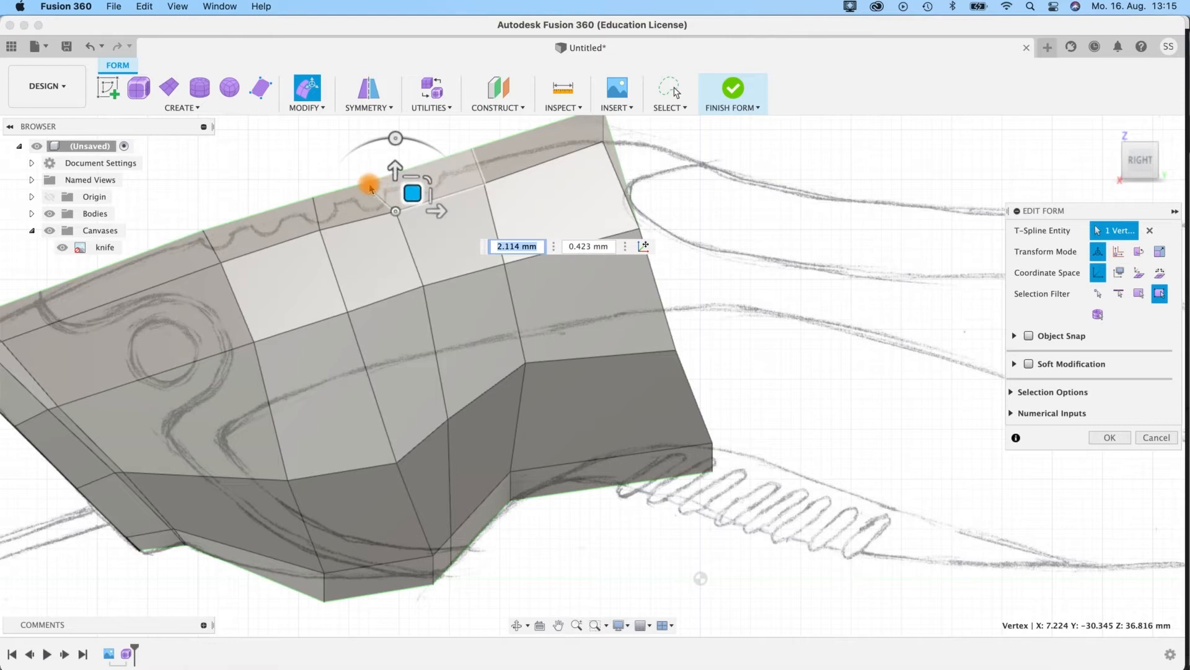
pyautogui.click(369, 185)
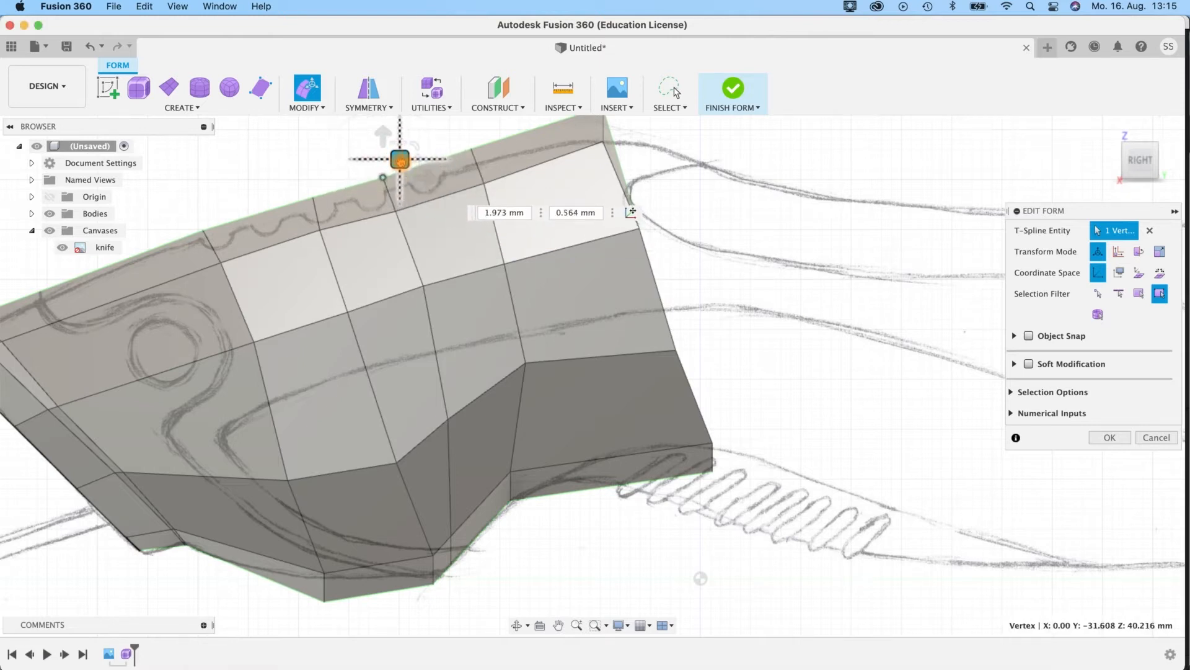
pyautogui.moveTo(428, 231); pyautogui.dragTo(428, 232)
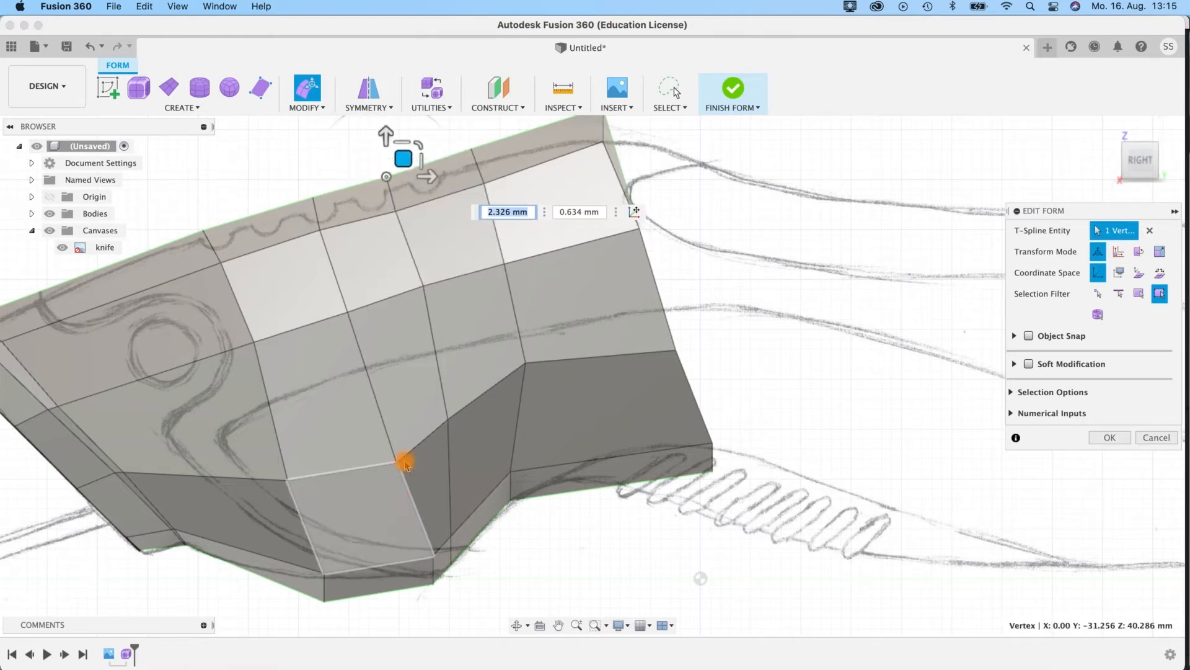
# Step: Rotate the three rear end faces about -15 degrees in smooth display, clear the selection and return to box display
pyautogui.keyDown('shift'); pyautogui.moveTo(486, 375); pyautogui.dragTo(529, 390, button='middle'); pyautogui.keyUp('shift')
pyautogui.hotkey('ctrl', '3')
pyautogui.keyDown('shift'); pyautogui.moveTo(551, 509); pyautogui.dragTo(516, 348, button='middle'); pyautogui.keyUp('shift')
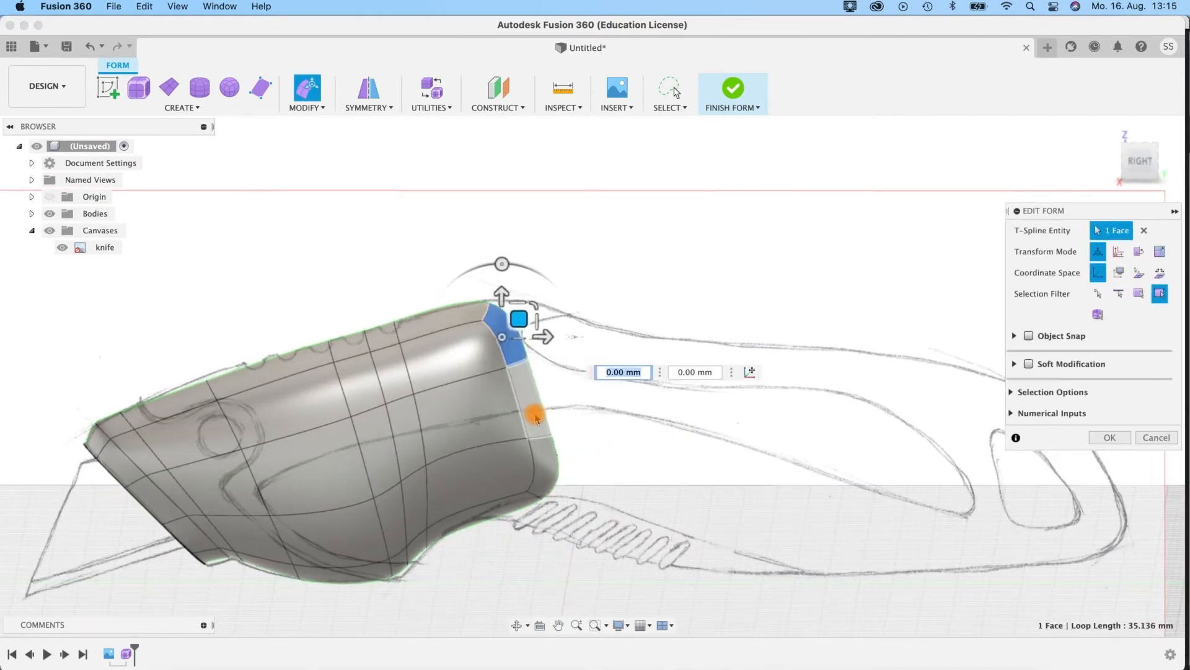
pyautogui.keyDown('shift'); pyautogui.moveTo(466, 598); pyautogui.dragTo(454, 497, button='middle'); pyautogui.keyUp('shift')
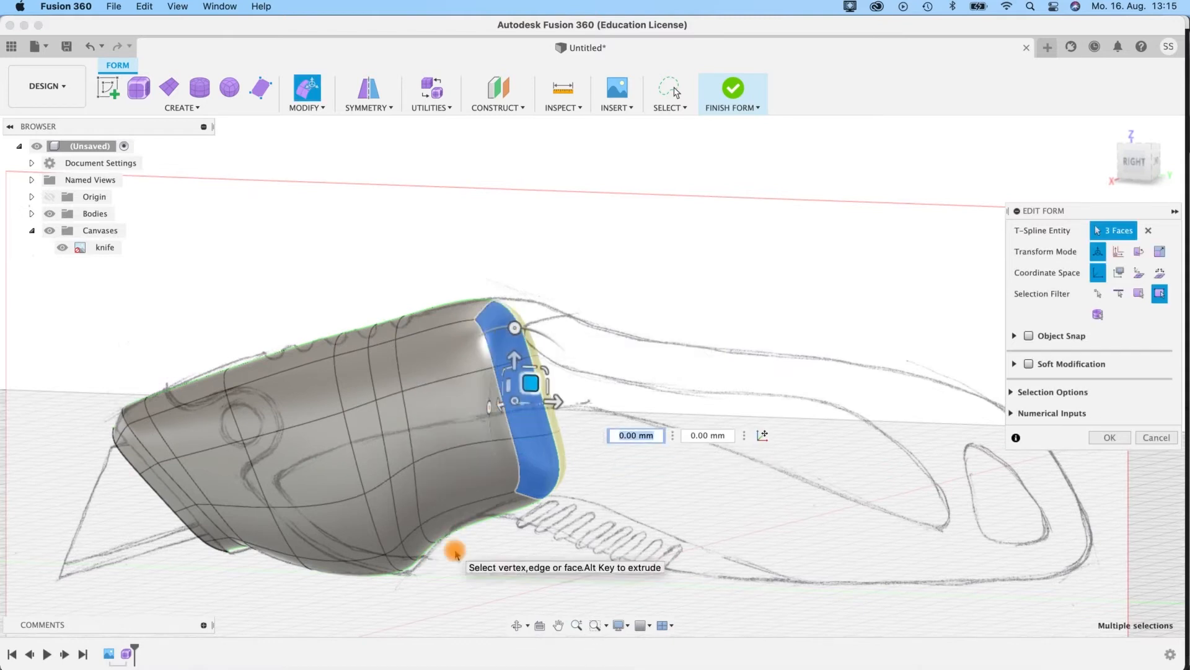
pyautogui.keyDown('shift'); pyautogui.moveTo(478, 534); pyautogui.dragTo(444, 505, button='middle'); pyautogui.keyUp('shift')
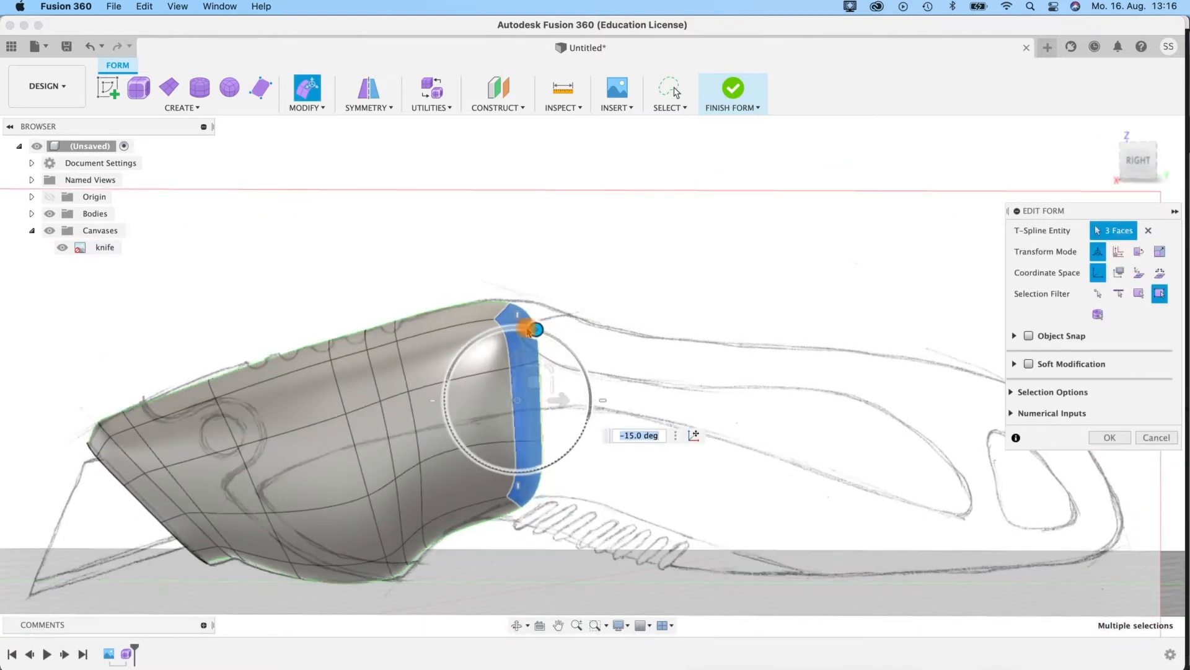
pyautogui.keyDown('shift'); pyautogui.moveTo(738, 280); pyautogui.dragTo(462, 430, button='middle'); pyautogui.keyUp('shift')
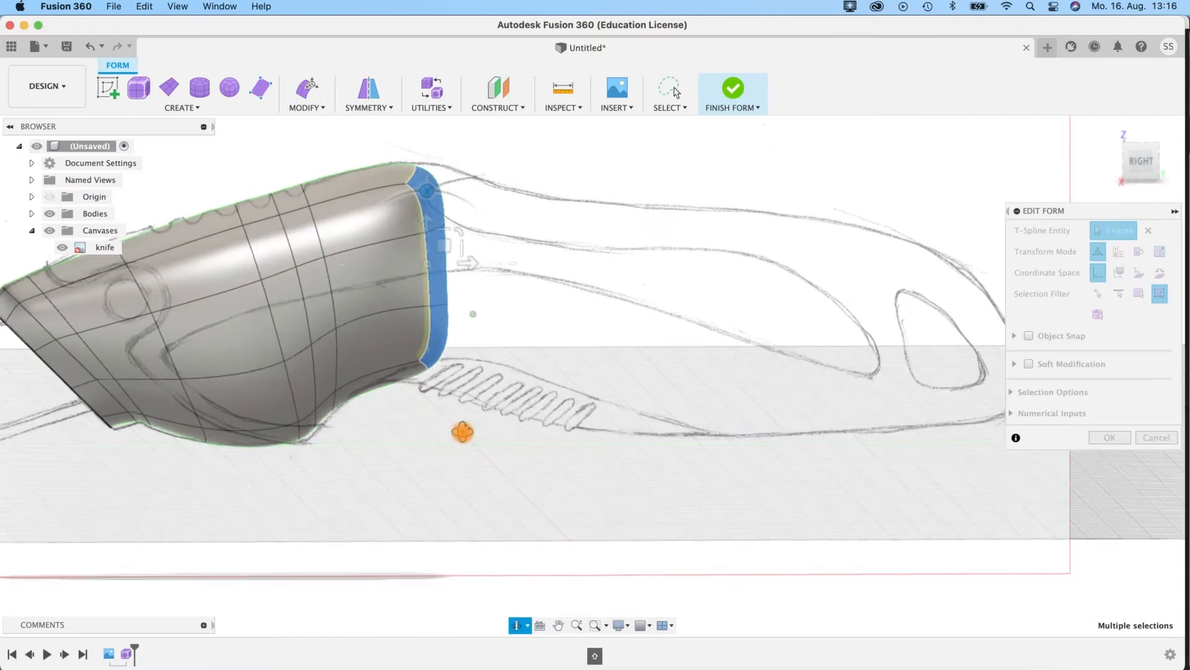
pyautogui.click(550, 422)
pyautogui.keyDown('shift'); pyautogui.moveTo(550, 422); pyautogui.dragTo(538, 166, button='middle'); pyautogui.keyUp('shift')
pyautogui.keyDown('shift'); pyautogui.moveTo(606, 377); pyautogui.dragTo(569, 378, button='middle'); pyautogui.keyUp('shift')
pyautogui.moveTo(431, 403)
pyautogui.keyDown('shift'); pyautogui.mouseDown(button='middle')
pyautogui.moveTo(452, 433)
pyautogui.moveTo(515, 417)
pyautogui.moveTo(519, 435)
pyautogui.moveTo(489, 400)
pyautogui.mouseUp(button='middle'); pyautogui.keyUp('shift')
pyautogui.moveTo(556, 318)
pyautogui.keyDown('shift'); pyautogui.mouseDown(button='middle')
pyautogui.moveTo(523, 385)
pyautogui.moveTo(452, 403)
pyautogui.moveTo(481, 407)
pyautogui.moveTo(543, 263)
pyautogui.mouseUp(button='middle'); pyautogui.keyUp('shift')
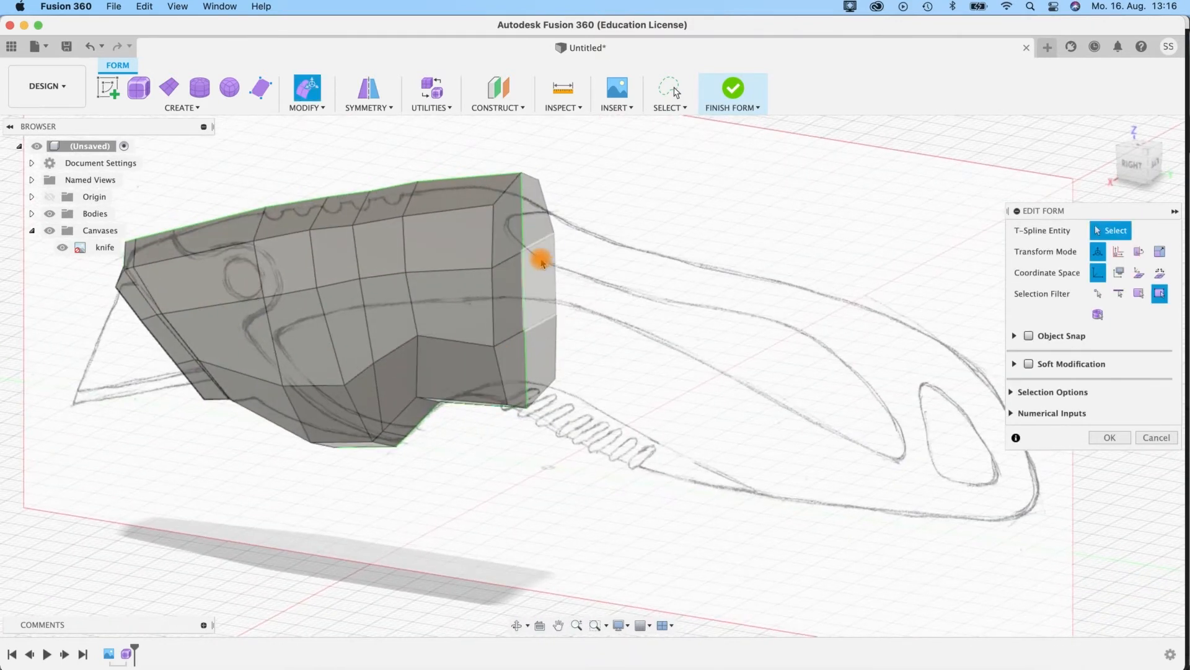
pyautogui.click(516, 246)
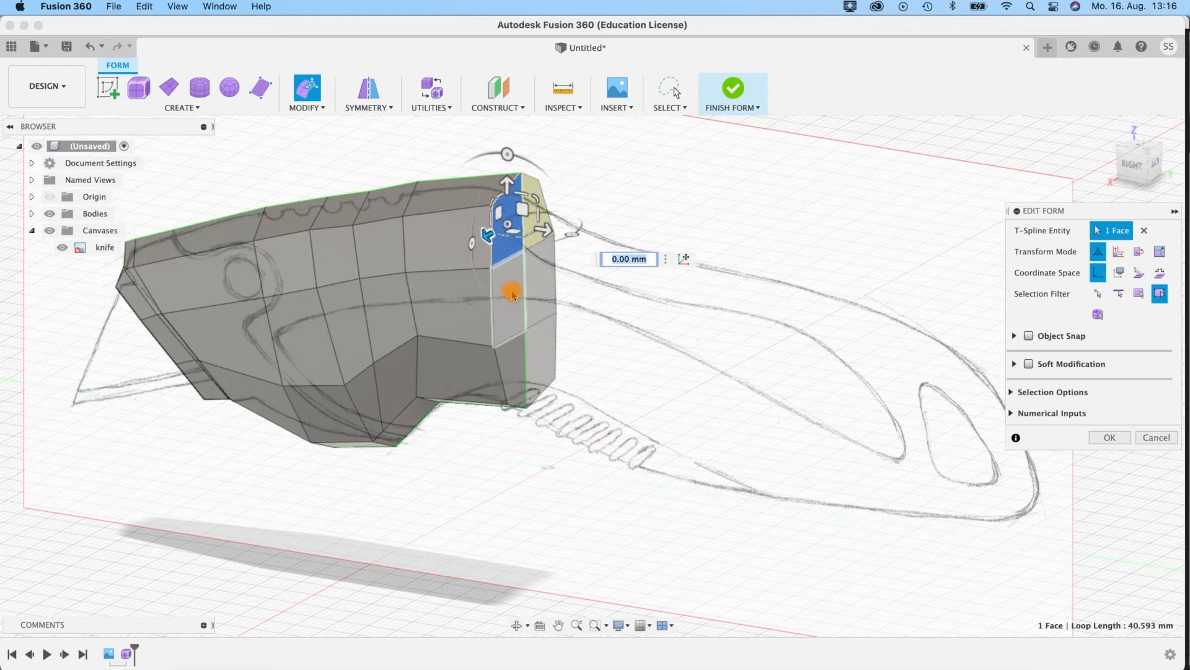
pyautogui.click(520, 388)
pyautogui.keyDown('shift'); pyautogui.click(505, 277); pyautogui.keyUp('shift')
pyautogui.keyDown('shift'); pyautogui.click(504, 228); pyautogui.keyUp('shift')
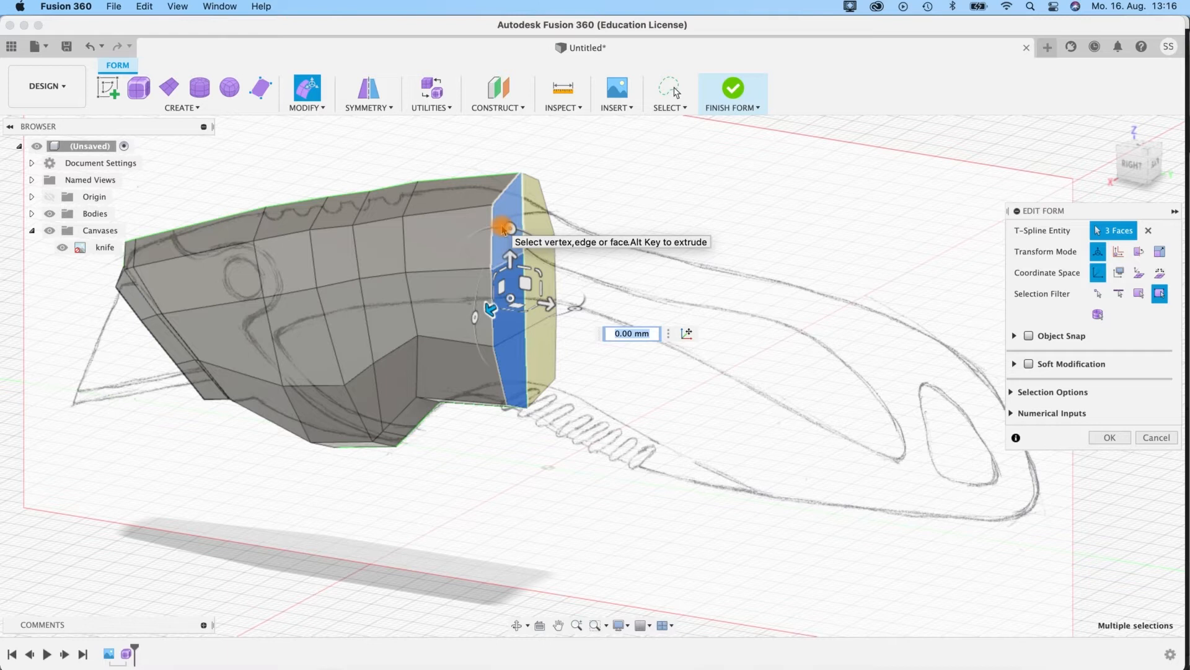
pyautogui.keyDown('shift'); pyautogui.click(532, 216); pyautogui.keyUp('shift')
pyautogui.keyDown('shift'); pyautogui.click(537, 311); pyautogui.keyUp('shift')
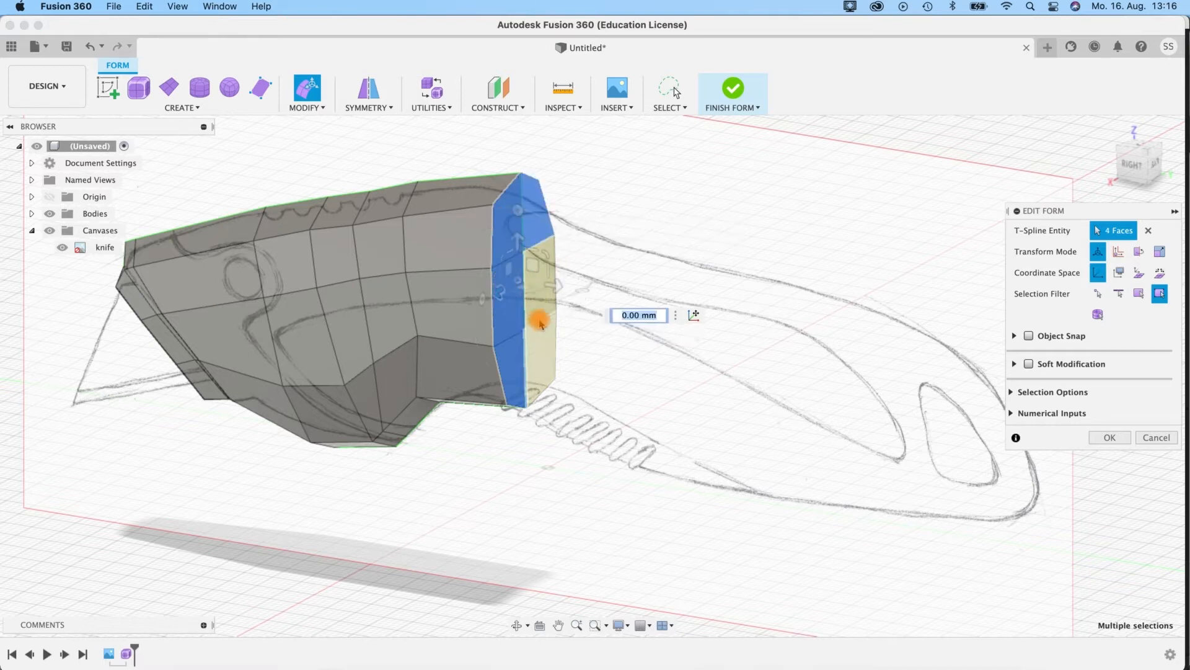
pyautogui.keyDown('shift'); pyautogui.click(542, 337); pyautogui.keyUp('shift')
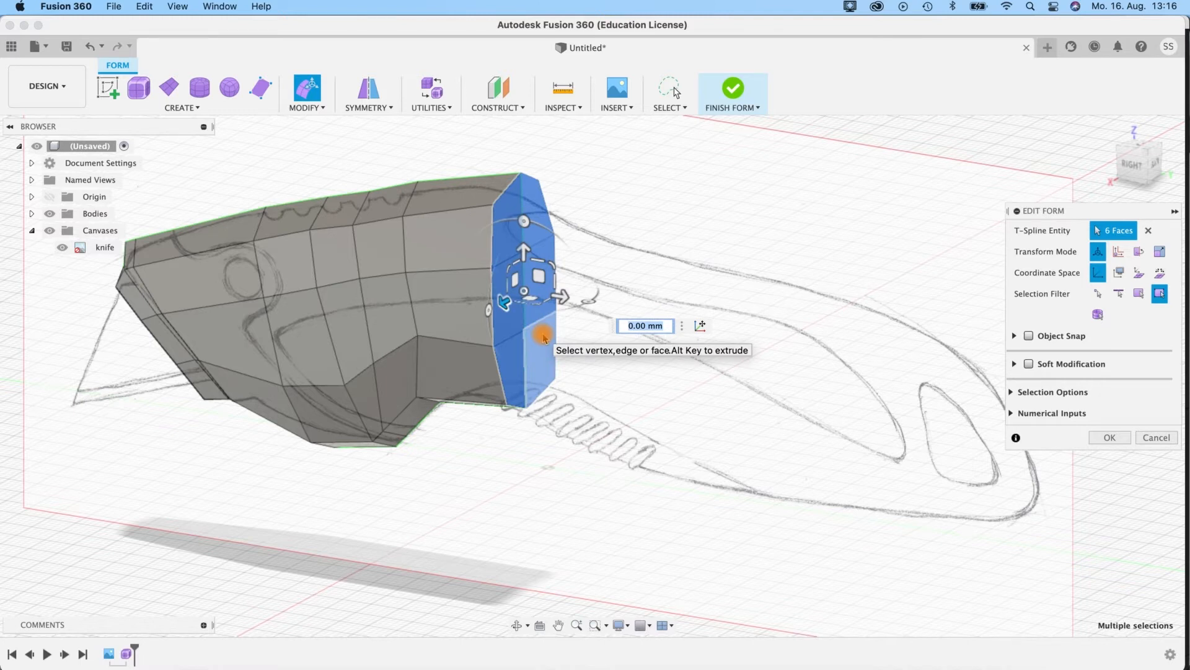
# Step: Try to extrude only one half's three rear end faces about 13.12 mm rearward and rotate them about -11 degrees
pyautogui.click(507, 223)
pyautogui.keyDown('shift'); pyautogui.click(511, 298); pyautogui.keyUp('shift')
pyautogui.keyDown('shift'); pyautogui.click(508, 360); pyautogui.keyUp('shift')
pyautogui.keyDown('shift'); pyautogui.moveTo(524, 387); pyautogui.dragTo(506, 456, button='middle'); pyautogui.keyUp('shift')
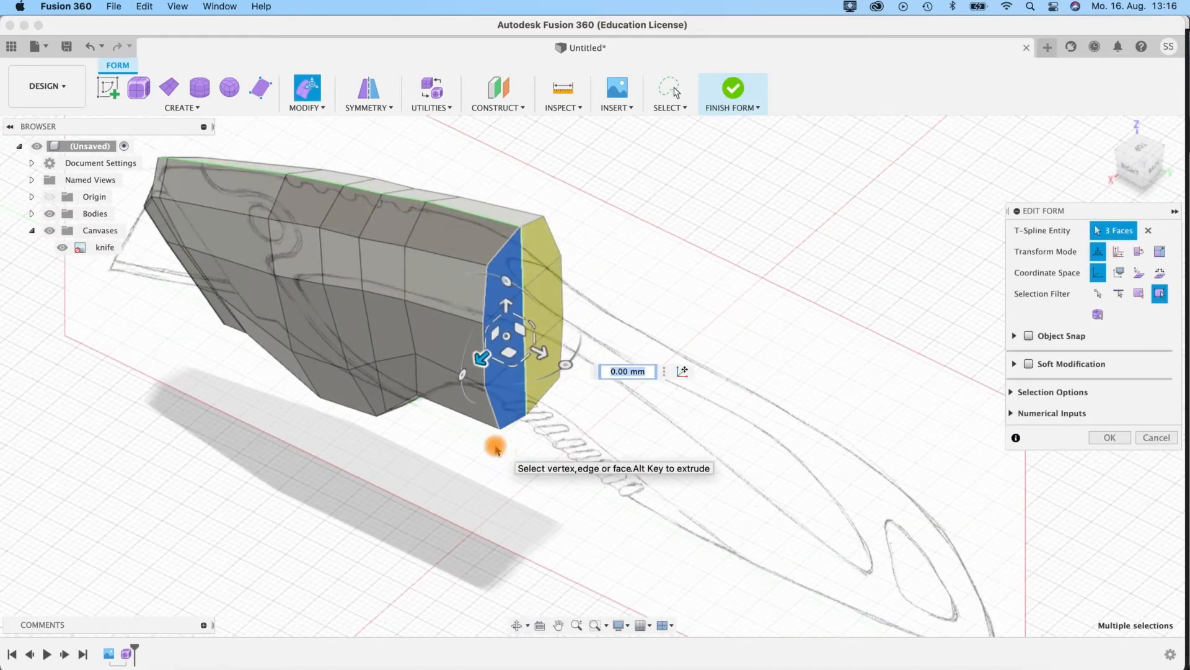
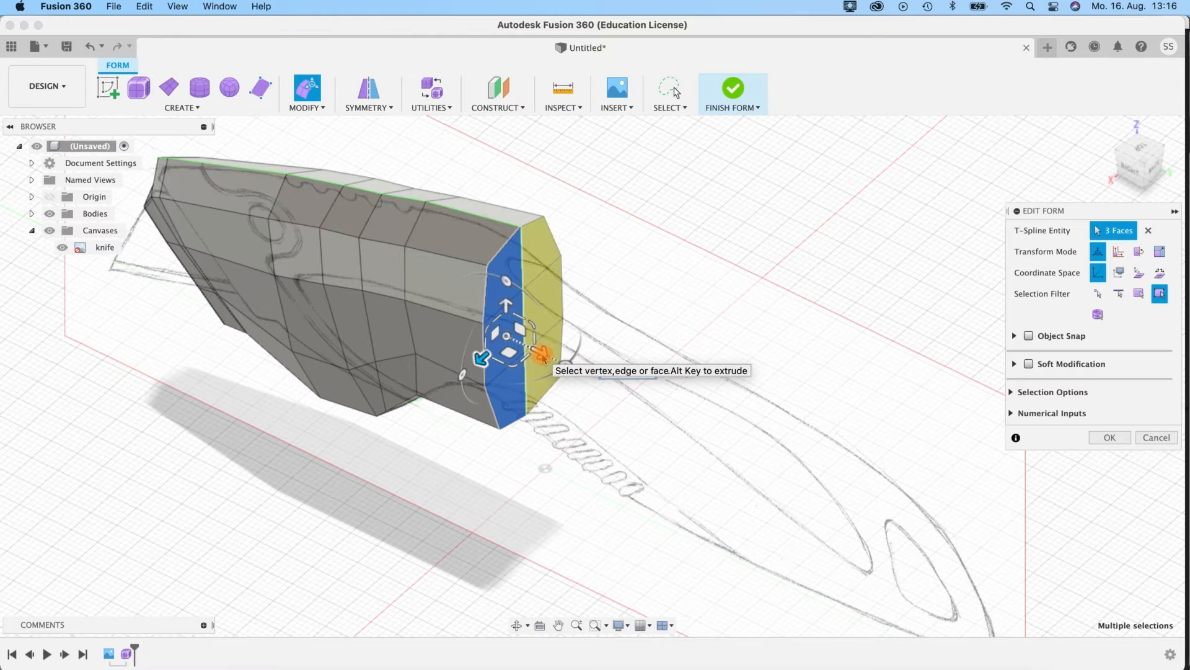
pyautogui.click(542, 355)
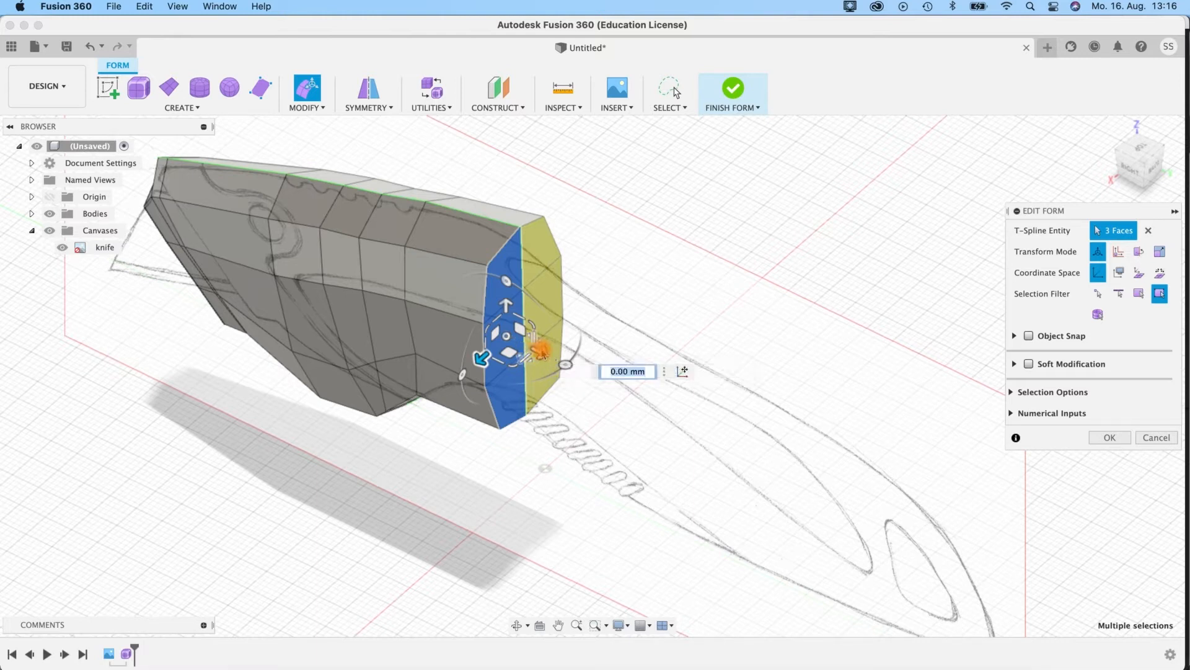
pyautogui.moveTo(542, 354); pyautogui.dragTo(590, 434)
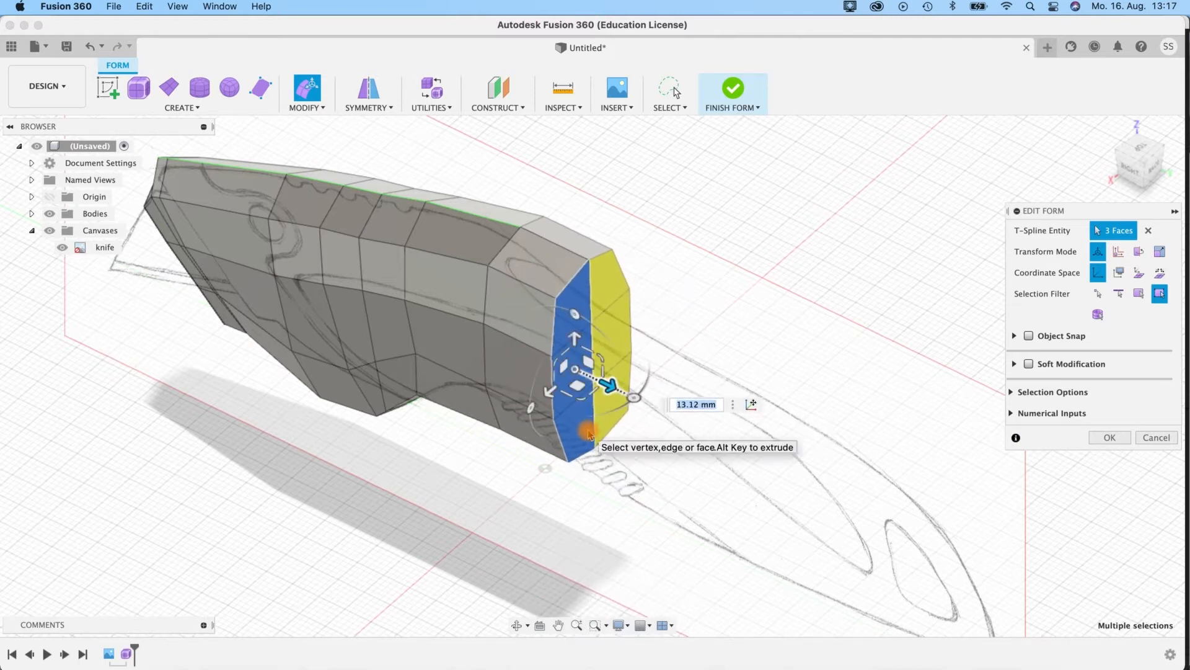
pyautogui.keyDown('shift'); pyautogui.moveTo(571, 473); pyautogui.dragTo(605, 383, button='middle'); pyautogui.keyUp('shift')
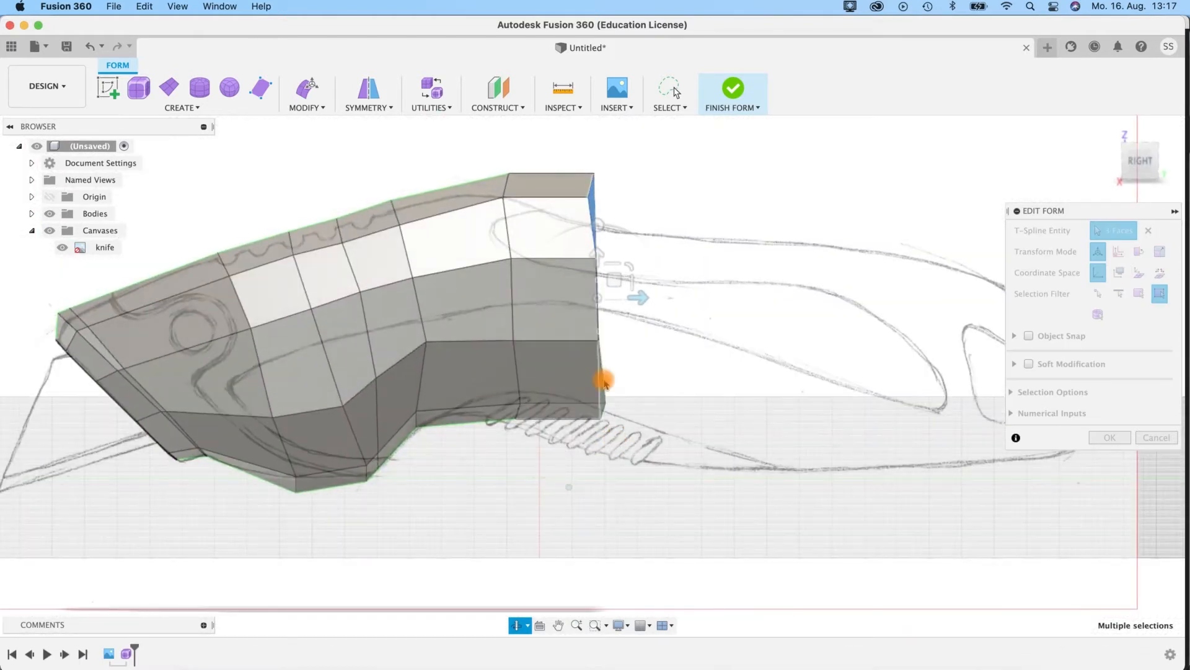
pyautogui.moveTo(597, 245); pyautogui.dragTo(630, 257)
pyautogui.keyDown('shift'); pyautogui.moveTo(667, 277); pyautogui.dragTo(674, 302, button='middle'); pyautogui.keyUp('shift')
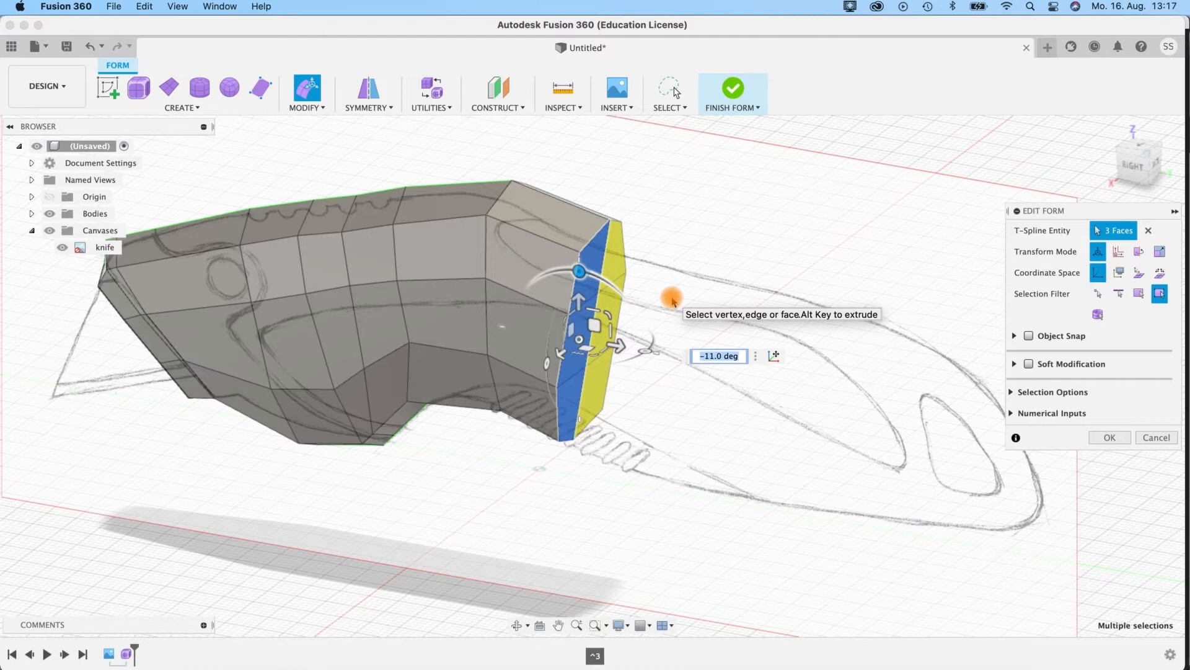
# Step: Examine in smooth display how the extruded rear ends of both halves meet at the symmetry plane
pyautogui.hotkey('ctrl', '3')
pyautogui.keyDown('shift'); pyautogui.moveTo(650, 255); pyautogui.dragTo(668, 323, button='middle'); pyautogui.keyUp('shift')
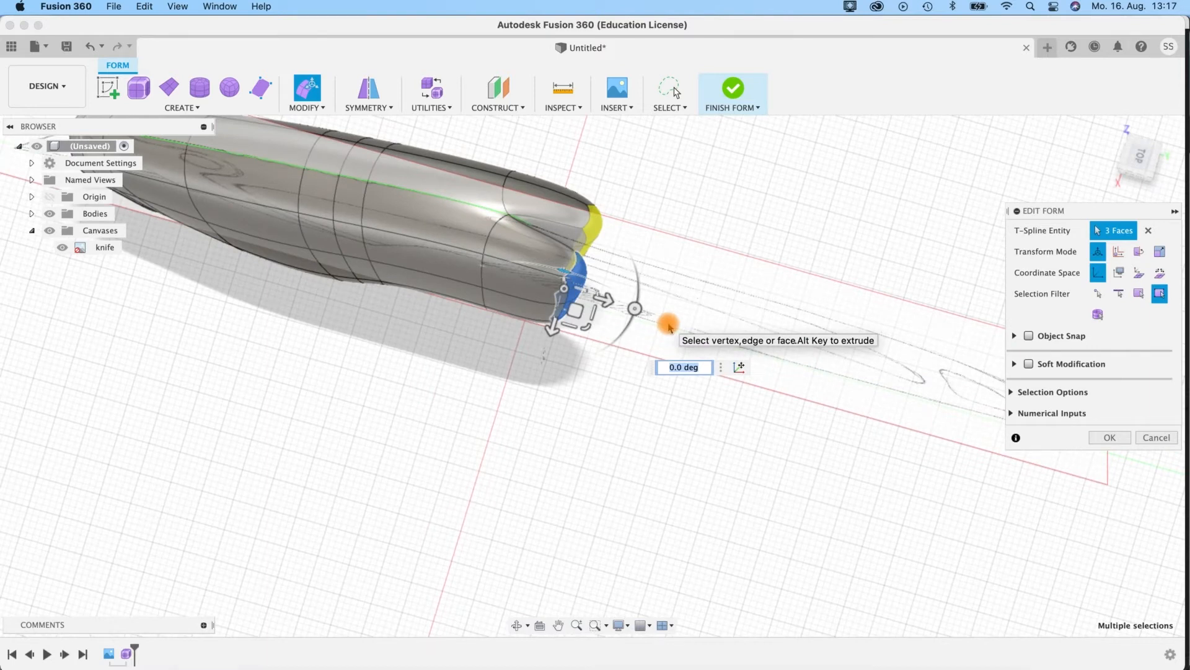
pyautogui.keyDown('shift'); pyautogui.moveTo(669, 323); pyautogui.dragTo(519, 278, button='middle'); pyautogui.keyUp('shift')
pyautogui.keyDown('shift'); pyautogui.moveTo(565, 357); pyautogui.dragTo(713, 399, button='middle'); pyautogui.keyUp('shift')
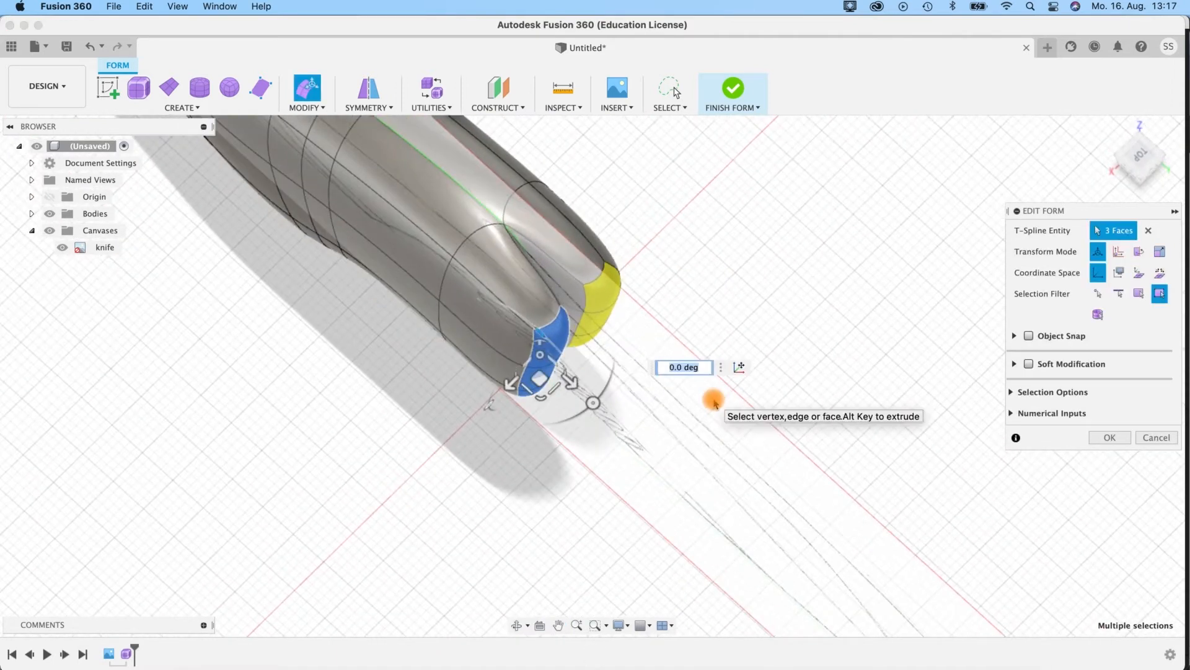
pyautogui.moveTo(714, 402)
pyautogui.keyDown('shift'); pyautogui.mouseDown(button='middle')
pyautogui.moveTo(742, 402)
pyautogui.moveTo(712, 399)
pyautogui.mouseUp(button='middle'); pyautogui.keyUp('shift')
pyautogui.keyDown('shift'); pyautogui.moveTo(635, 215); pyautogui.dragTo(565, 420, button='middle'); pyautogui.keyUp('shift')
pyautogui.keyDown('shift'); pyautogui.moveTo(630, 314); pyautogui.dragTo(646, 364, button='middle'); pyautogui.keyUp('shift')
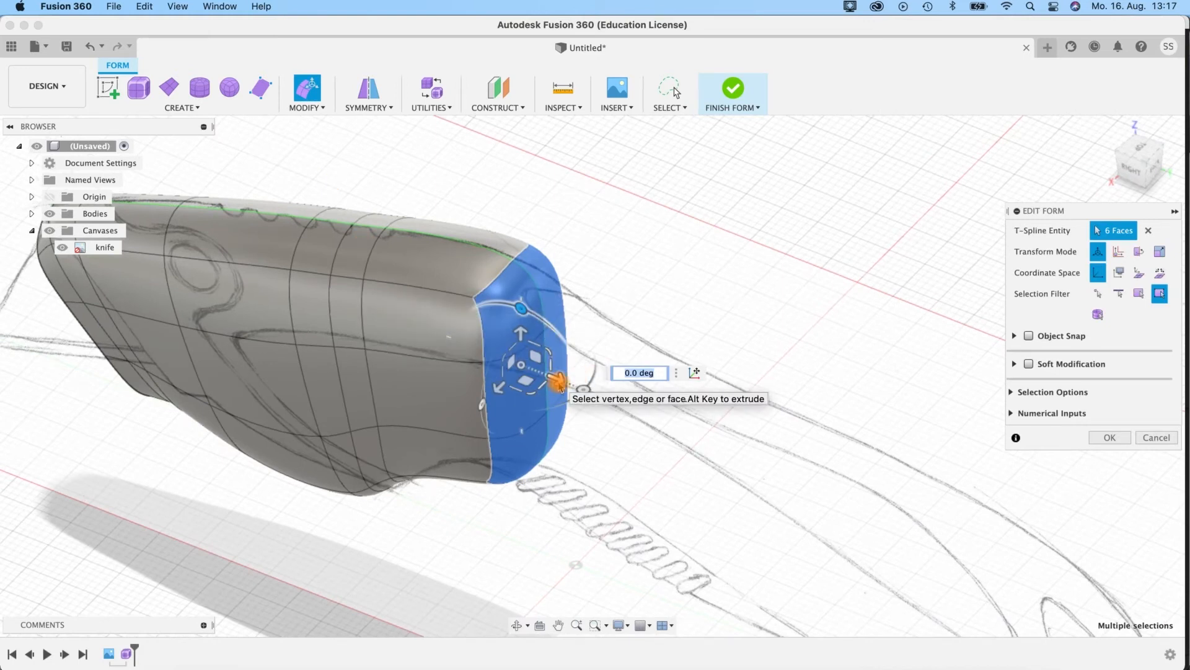
# Step: Extrude all six rear end faces of both halves rearward and angle them along the sketched handle
pyautogui.moveTo(557, 381); pyautogui.dragTo(711, 345)
pyautogui.keyDown('shift'); pyautogui.moveTo(712, 346); pyautogui.dragTo(343, 239, button='middle'); pyautogui.keyUp('shift')
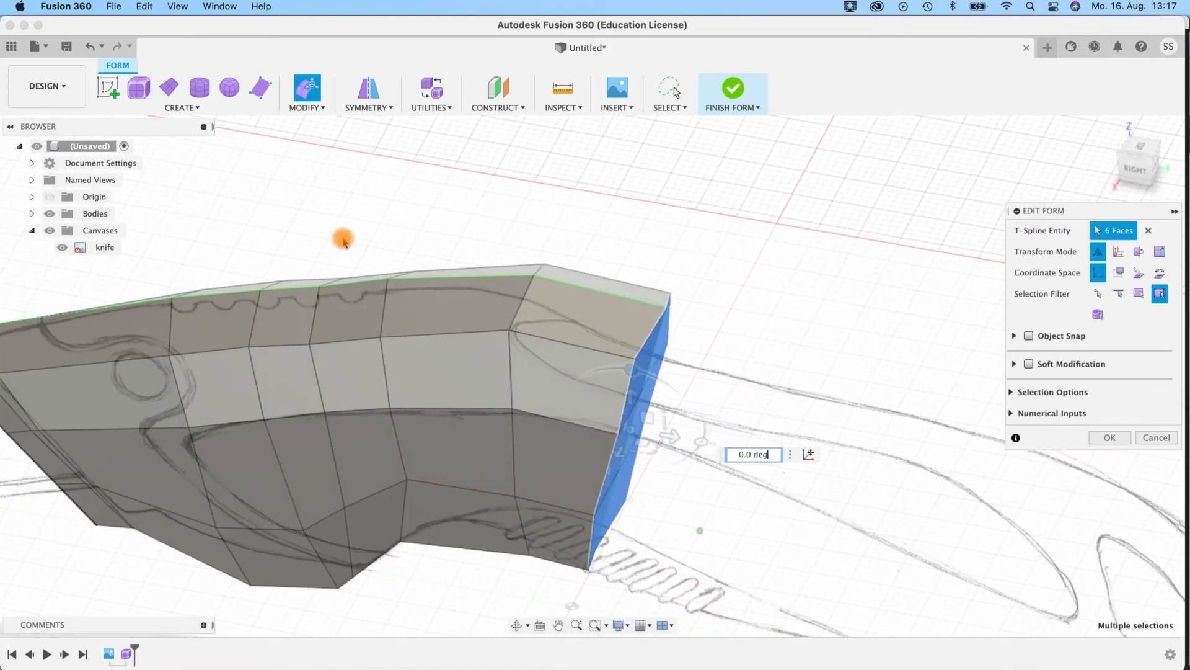
# Step: Flatten the six selected rear end faces of the handle
pyautogui.click(313, 109)
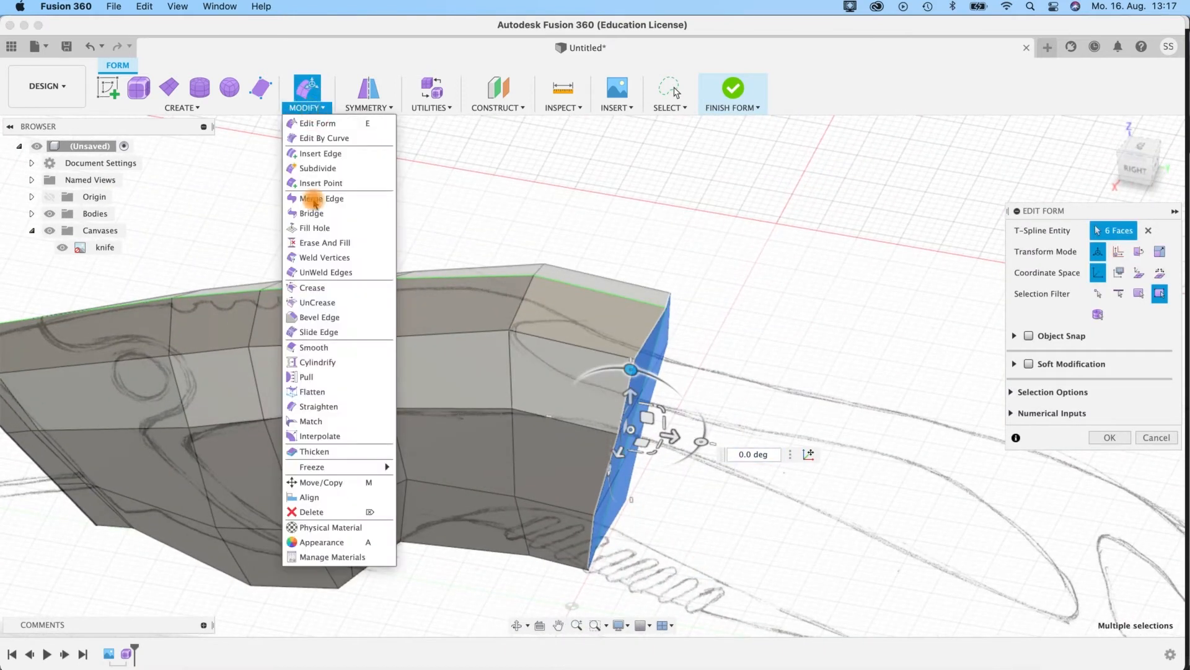
pyautogui.click(318, 392)
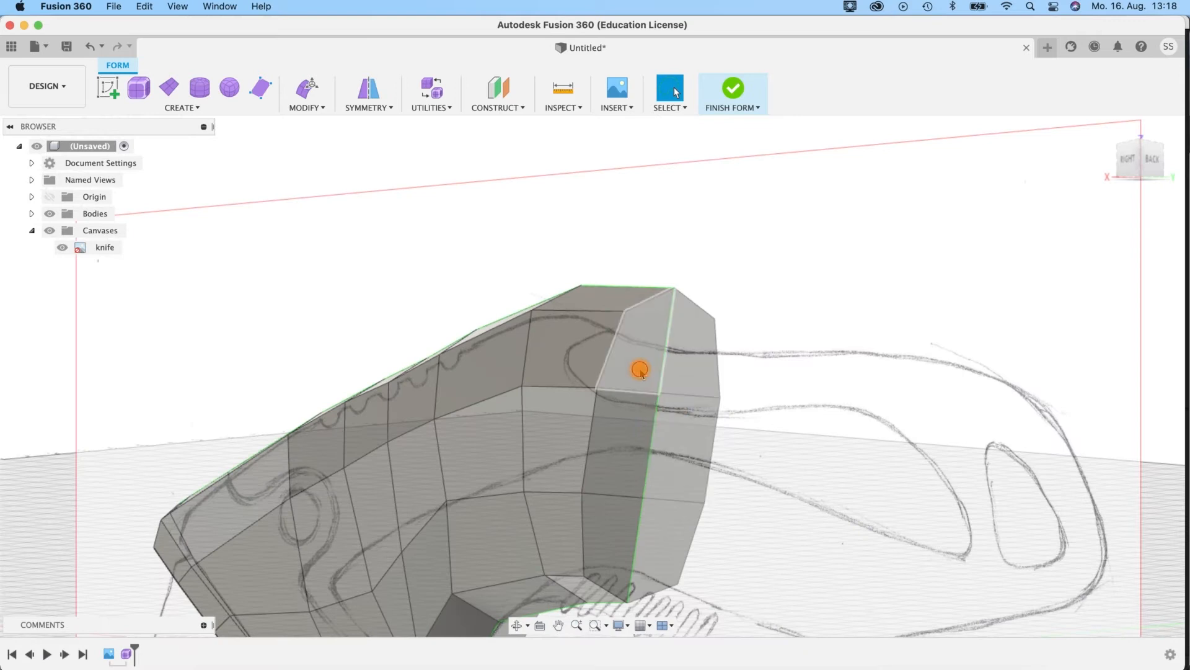
# Step: Extrude the six rear end faces rearward along the sketch, lower them about 7.48 mm and nudge them slightly rearward
pyautogui.click(638, 364)
pyautogui.keyDown('shift'); pyautogui.click(608, 539); pyautogui.keyUp('shift')
pyautogui.keyDown('shift'); pyautogui.click(664, 538); pyautogui.keyUp('shift')
pyautogui.keyDown('shift'); pyautogui.click(678, 460); pyautogui.keyUp('shift')
pyautogui.keyDown('shift'); pyautogui.click(675, 366); pyautogui.keyUp('shift')
pyautogui.moveTo(746, 293)
pyautogui.keyDown('shift'); pyautogui.mouseDown(button='middle')
pyautogui.moveTo(771, 329)
pyautogui.moveTo(792, 329)
pyautogui.moveTo(675, 305)
pyautogui.moveTo(555, 202)
pyautogui.moveTo(545, 146)
pyautogui.moveTo(524, 177)
pyautogui.mouseUp(button='middle'); pyautogui.keyUp('shift')
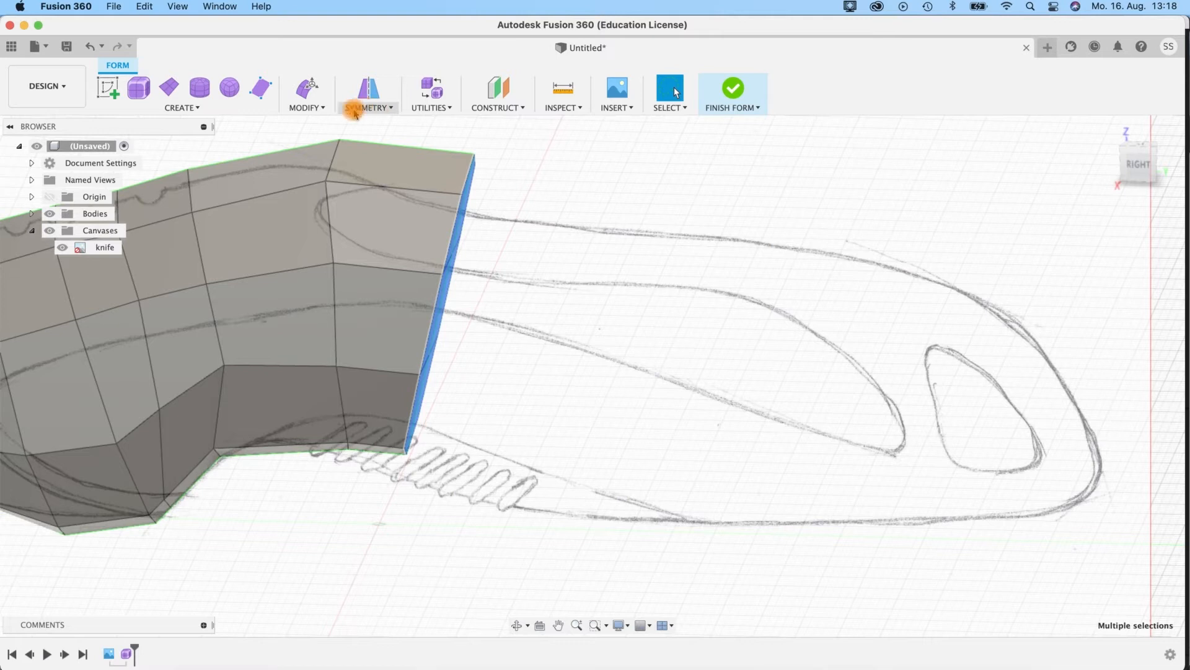
pyautogui.press('e')
pyautogui.keyDown('shift'); pyautogui.moveTo(514, 343); pyautogui.dragTo(489, 351, button='middle'); pyautogui.keyUp('shift')
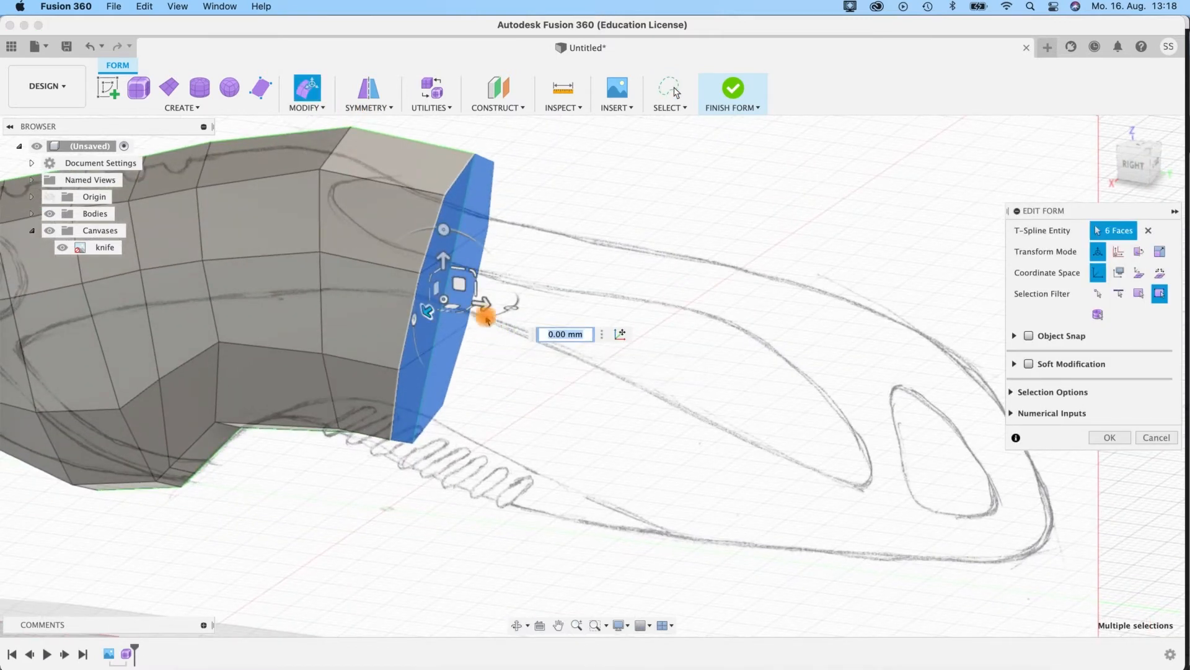
pyautogui.keyDown('alt'); pyautogui.moveTo(484, 306); pyautogui.dragTo(662, 380); pyautogui.keyUp('alt')
pyautogui.moveTo(628, 313); pyautogui.dragTo(627, 345)
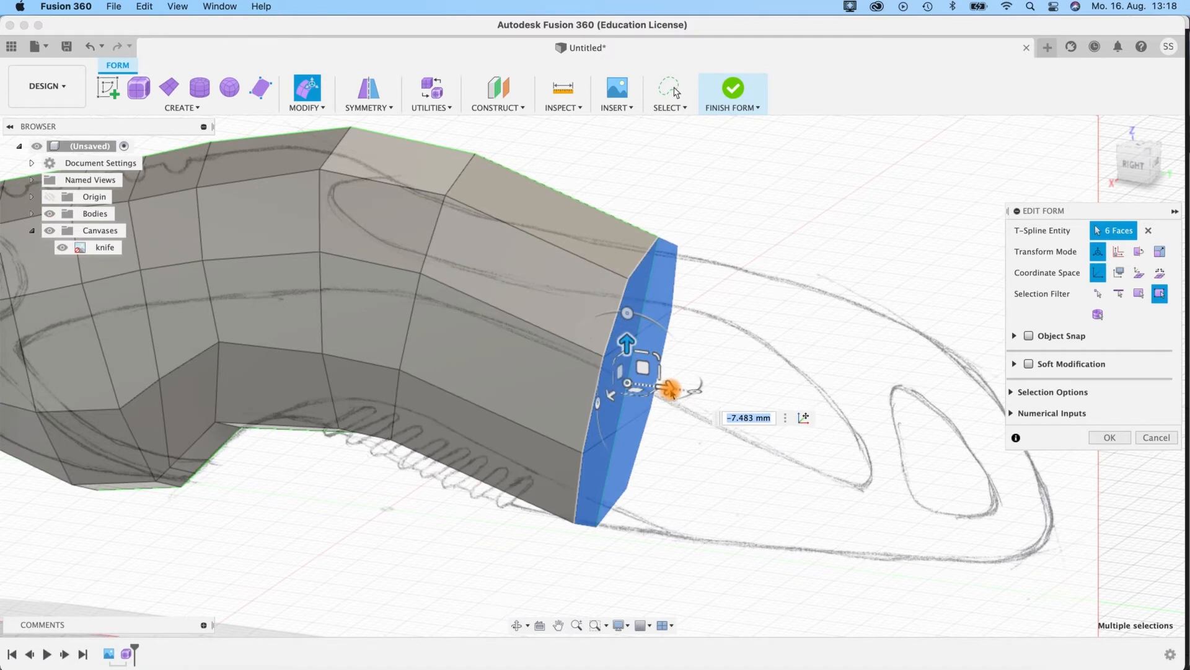
pyautogui.moveTo(670, 389); pyautogui.dragTo(758, 332)
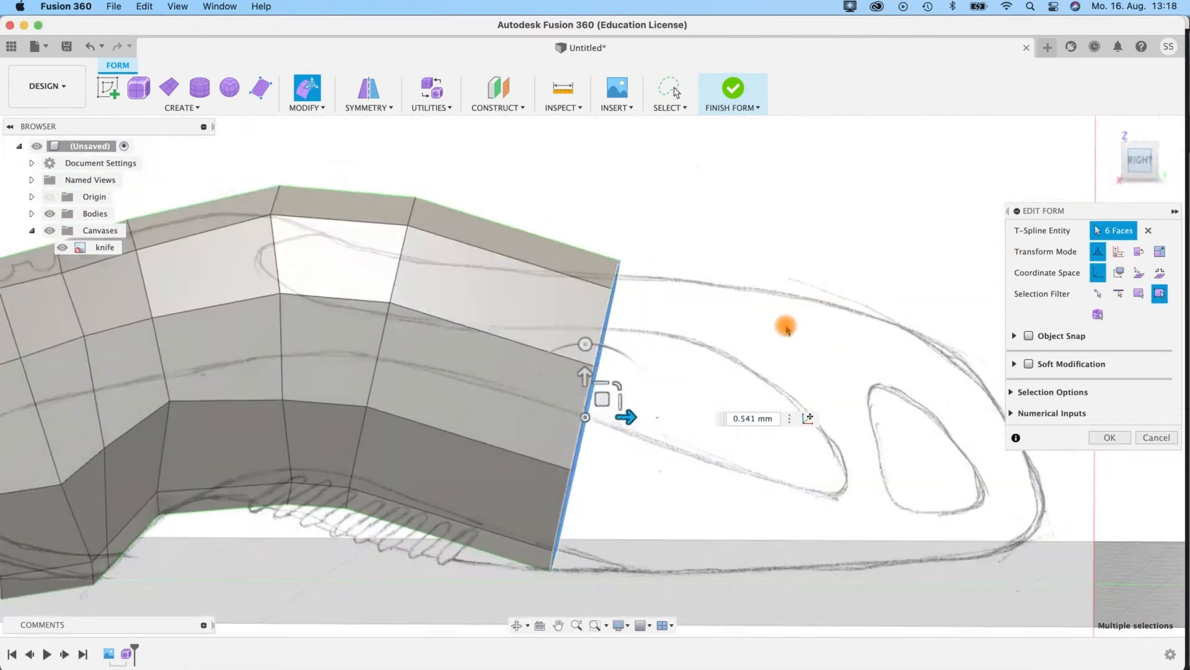
pyautogui.moveTo(629, 418); pyautogui.dragTo(631, 418)
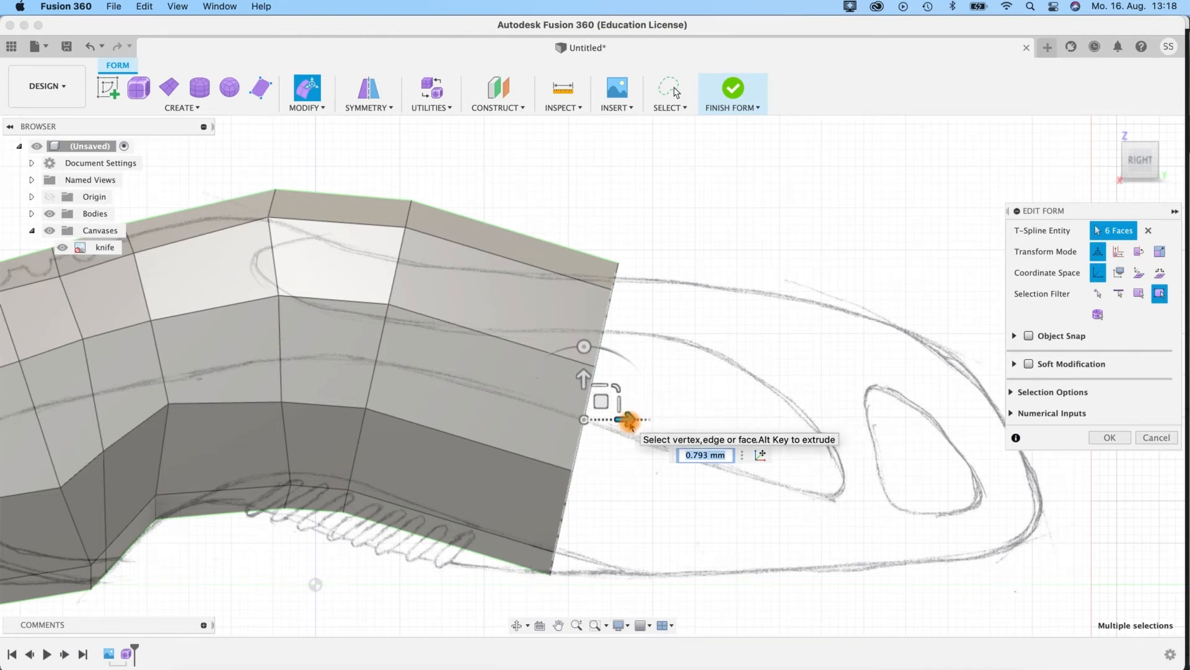
# Step: Extrude the rear end faces rearward by another segment and rotate all six new end faces to nearly vertical
pyautogui.moveTo(628, 419); pyautogui.dragTo(800, 420)
pyautogui.doubleClick(775, 341)
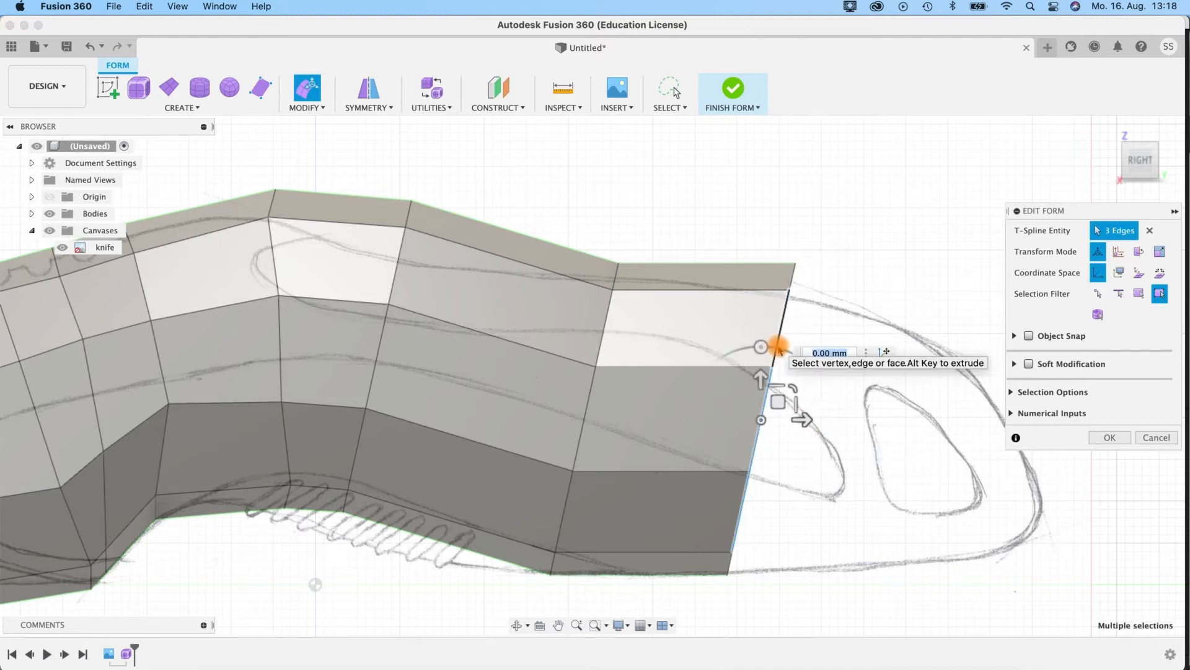
pyautogui.keyDown('shift'); pyautogui.moveTo(851, 287); pyautogui.dragTo(763, 345, button='middle'); pyautogui.keyUp('shift')
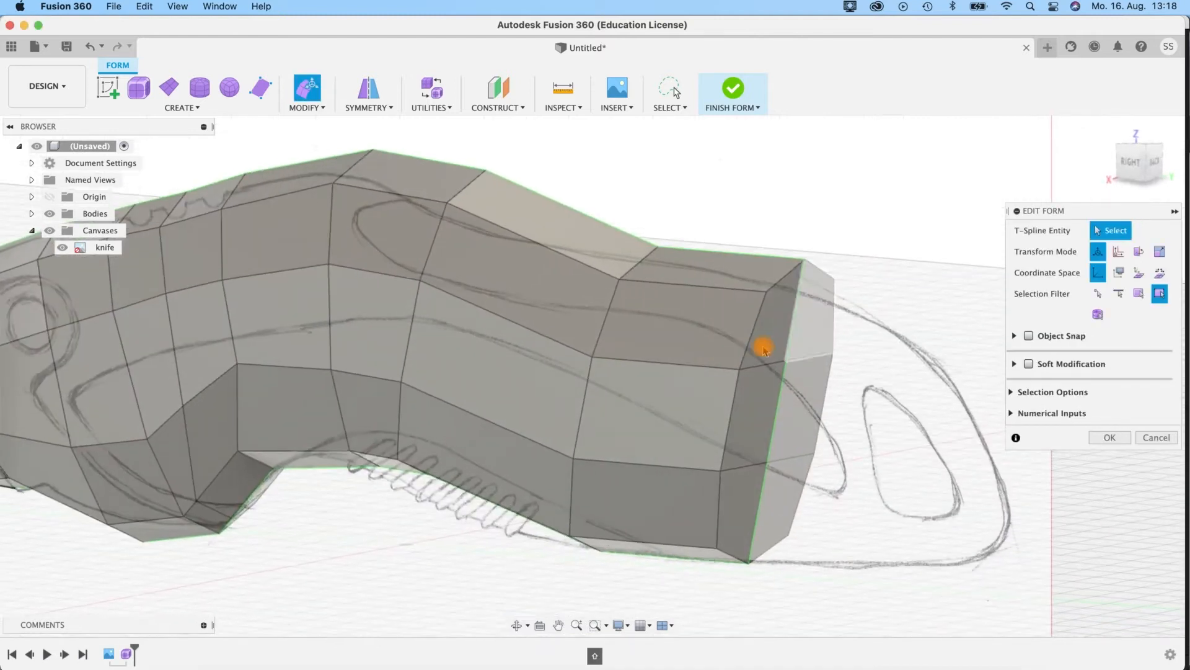
pyautogui.click(786, 311)
pyautogui.keyDown('shift'); pyautogui.click(811, 342); pyautogui.keyUp('shift')
pyautogui.keyDown('shift'); pyautogui.click(765, 451); pyautogui.keyUp('shift')
pyautogui.keyDown('shift'); pyautogui.click(751, 519); pyautogui.keyUp('shift')
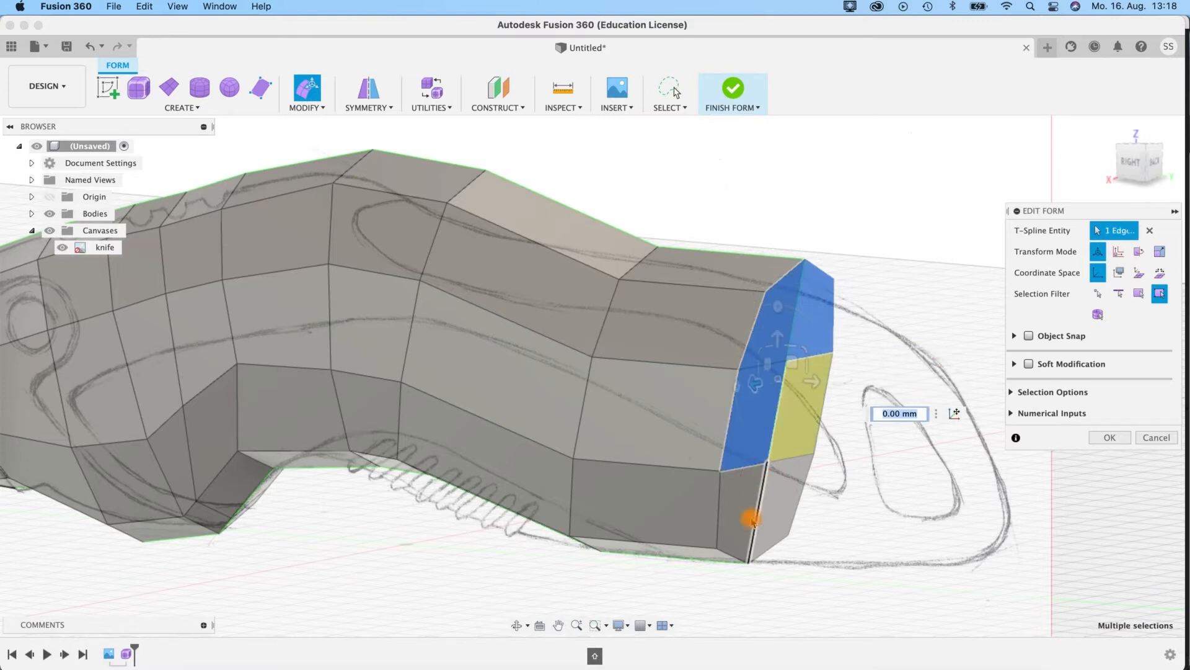
pyautogui.keyDown('shift'); pyautogui.click(789, 467); pyautogui.keyUp('shift')
pyautogui.keyDown('shift'); pyautogui.click(795, 431); pyautogui.keyUp('shift')
pyautogui.keyDown('shift'); pyautogui.click(752, 490); pyautogui.keyUp('shift')
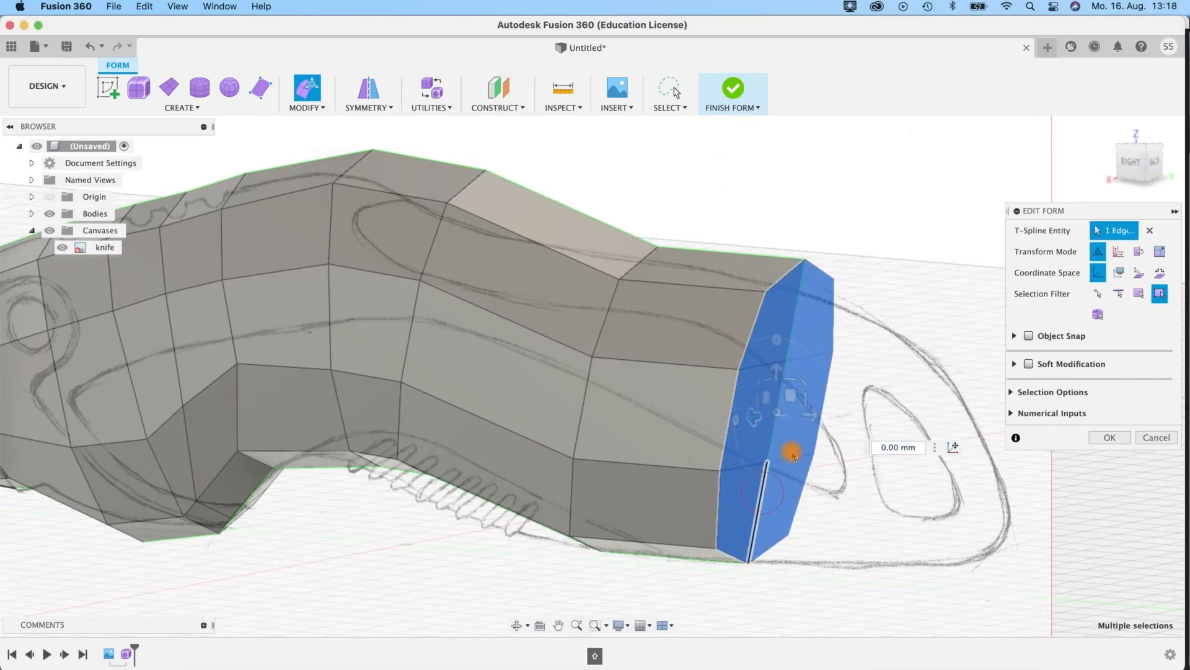
pyautogui.moveTo(779, 340); pyautogui.dragTo(783, 340)
pyautogui.keyDown('shift'); pyautogui.moveTo(798, 242); pyautogui.dragTo(835, 234, button='middle'); pyautogui.keyUp('shift')
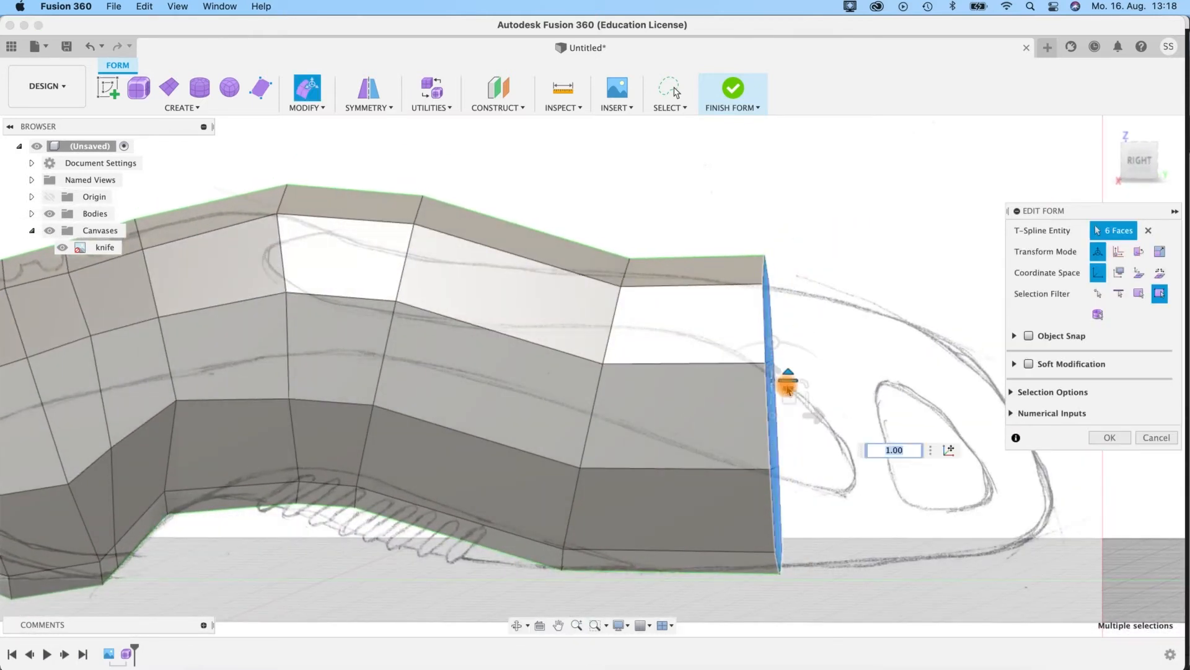
# Step: Scale the six rear end faces down slightly in height and check the shape in smooth display before returning to box display
pyautogui.moveTo(788, 389); pyautogui.dragTo(788, 391)
pyautogui.keyDown('shift'); pyautogui.moveTo(826, 278); pyautogui.dragTo(800, 278, button='middle'); pyautogui.keyUp('shift')
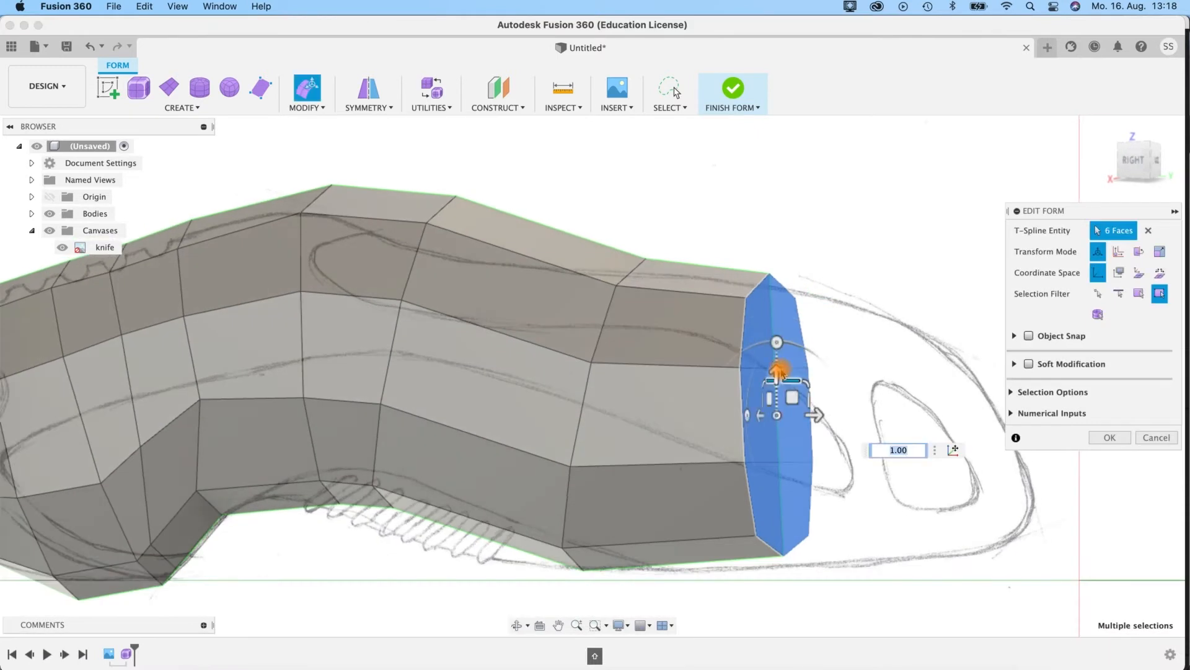
pyautogui.moveTo(780, 379)
pyautogui.mouseDown()
pyautogui.moveTo(781, 368)
pyautogui.moveTo(795, 391)
pyautogui.mouseUp()
pyautogui.keyDown('shift'); pyautogui.moveTo(854, 286); pyautogui.dragTo(870, 289, button='middle'); pyautogui.keyUp('shift')
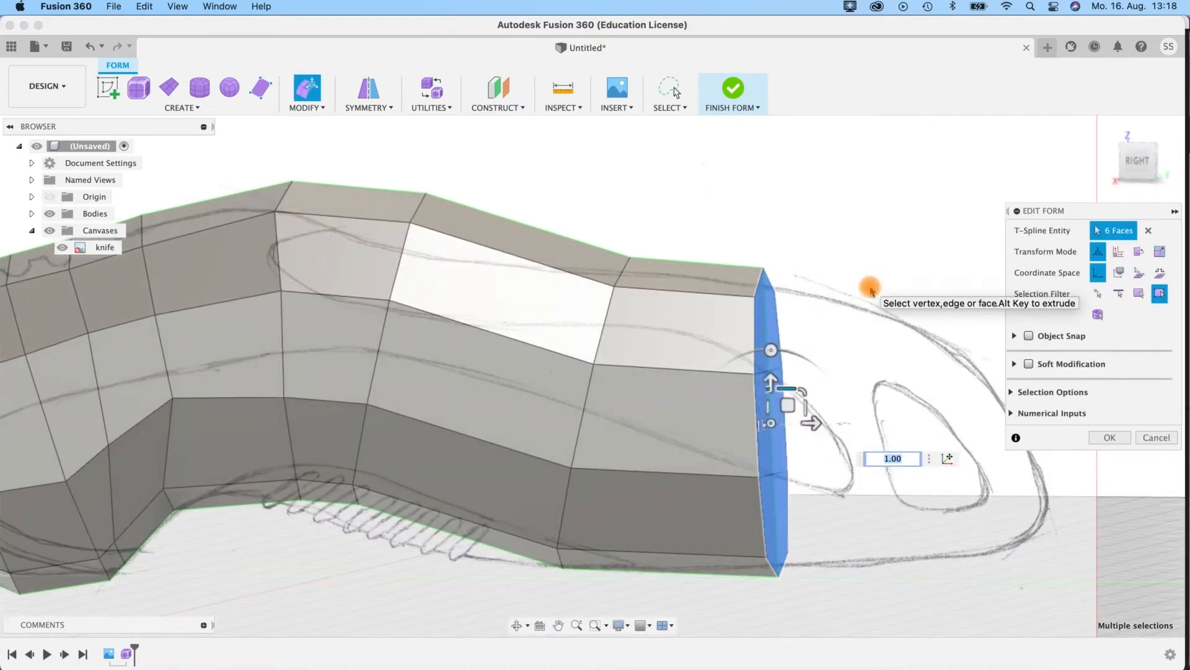
pyautogui.hotkey('ctrl', '3')
pyautogui.hotkey('ctrl', '1')
# Step: Extrude the six rear end faces rearward once more and shift them about 1.77 mm further back
pyautogui.moveTo(847, 284)
pyautogui.keyDown('shift'); pyautogui.mouseDown(button='middle')
pyautogui.moveTo(832, 281)
pyautogui.moveTo(838, 289)
pyautogui.mouseUp(button='middle'); pyautogui.keyUp('shift')
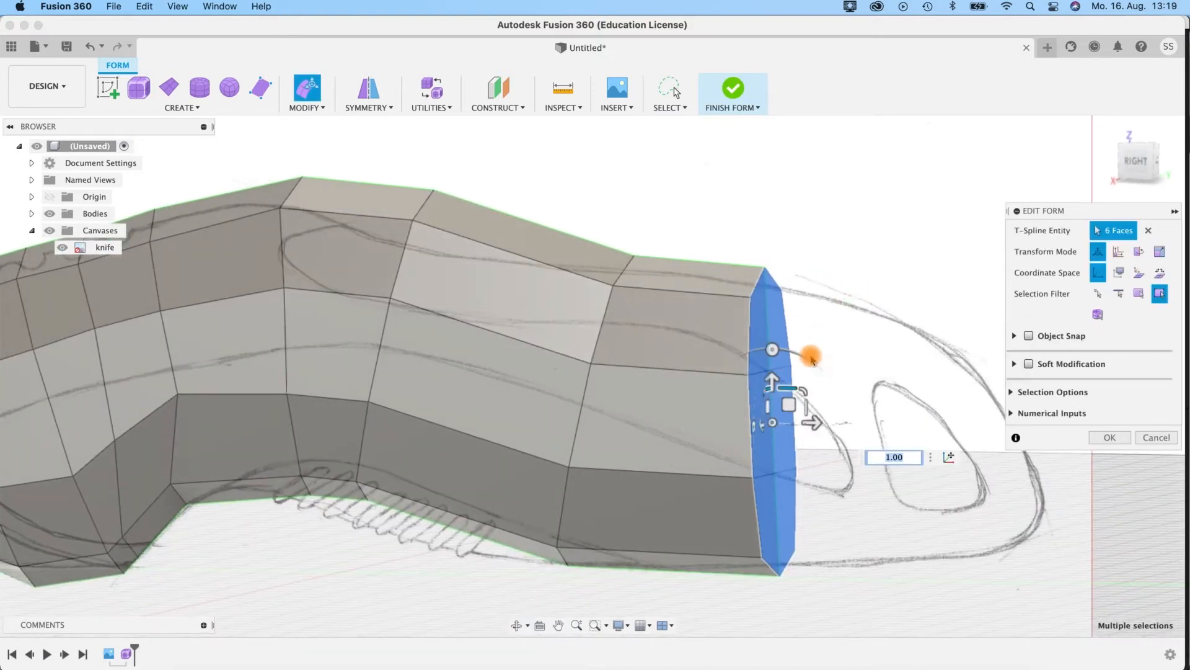
pyautogui.moveTo(817, 423); pyautogui.dragTo(898, 424)
pyautogui.moveTo(926, 327)
pyautogui.keyDown('shift'); pyautogui.mouseDown(button='middle')
pyautogui.moveTo(940, 317)
pyautogui.moveTo(922, 332)
pyautogui.mouseUp(button='middle'); pyautogui.keyUp('shift')
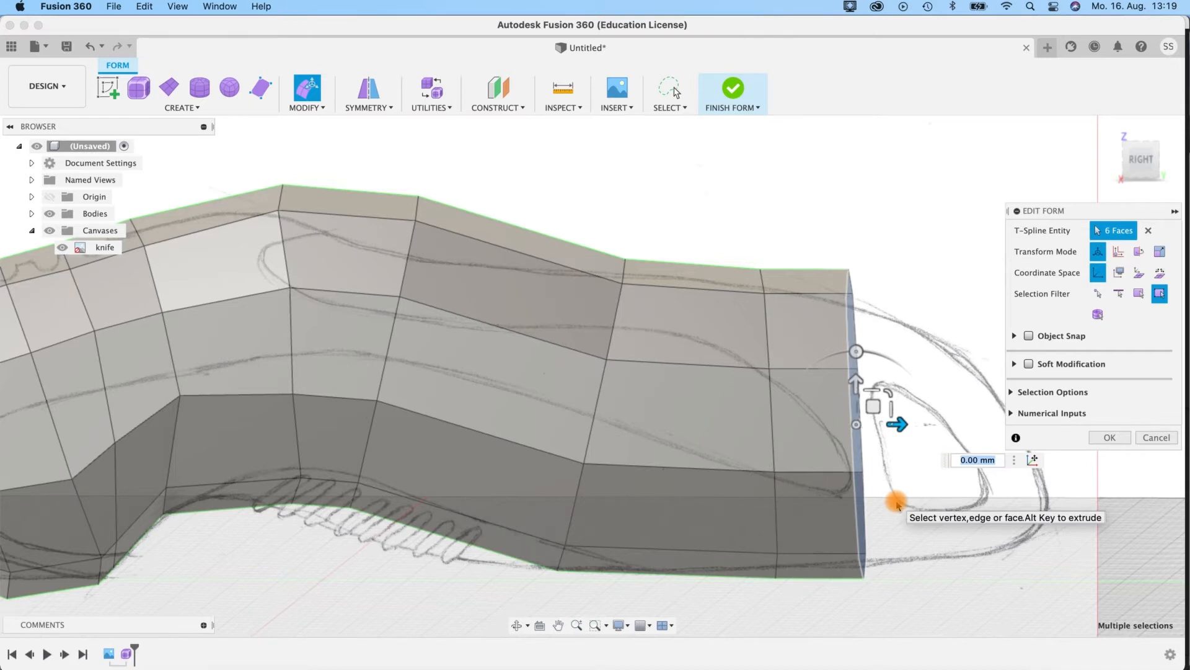
pyautogui.moveTo(897, 426); pyautogui.dragTo(915, 424)
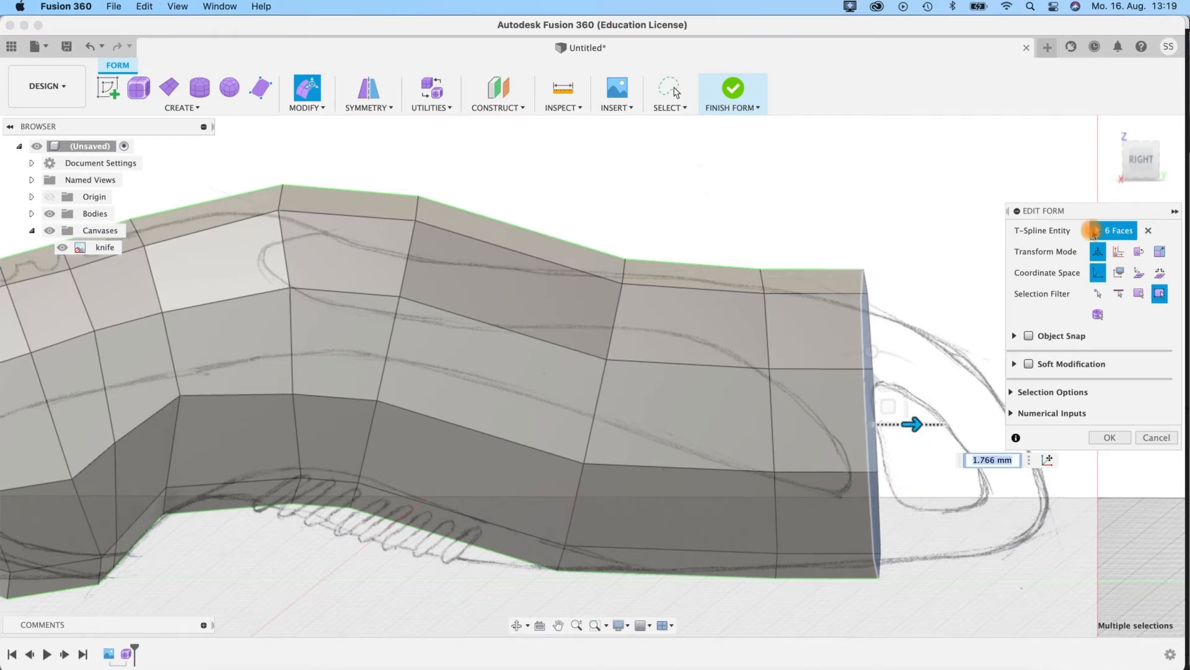
# Step: Rotate the rear end faces about 9 degrees in the right side view and shift them about 0.67 mm rearward
pyautogui.click(1143, 160)
pyautogui.moveTo(893, 354); pyautogui.dragTo(885, 345)
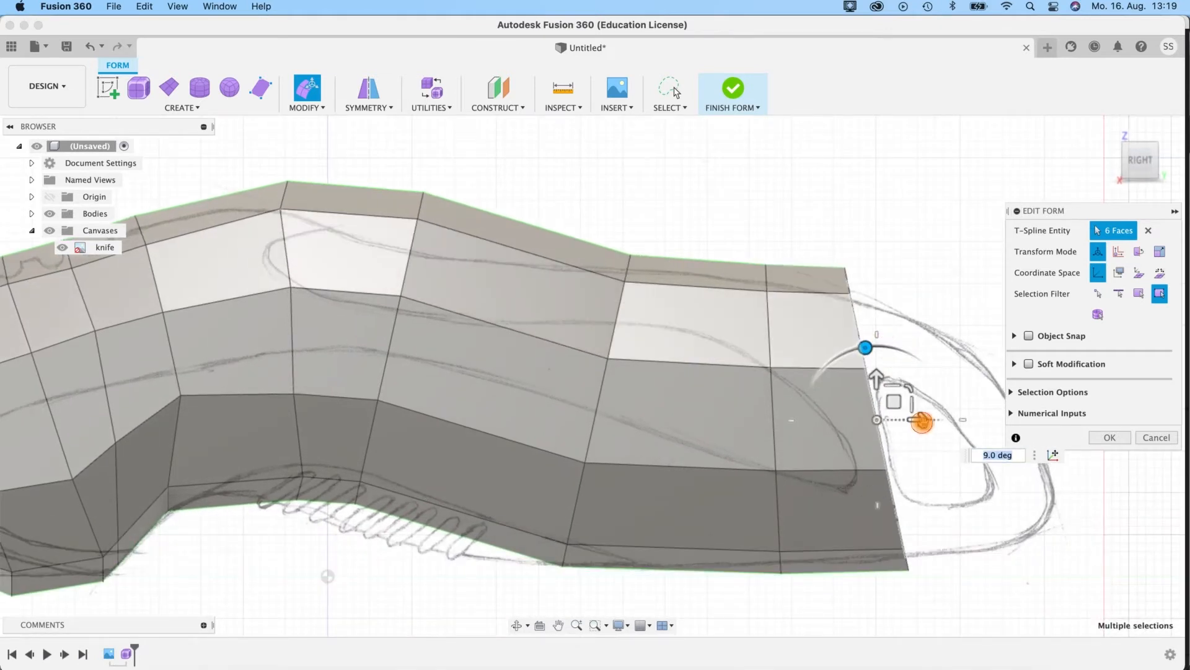
pyautogui.moveTo(922, 421); pyautogui.dragTo(928, 422)
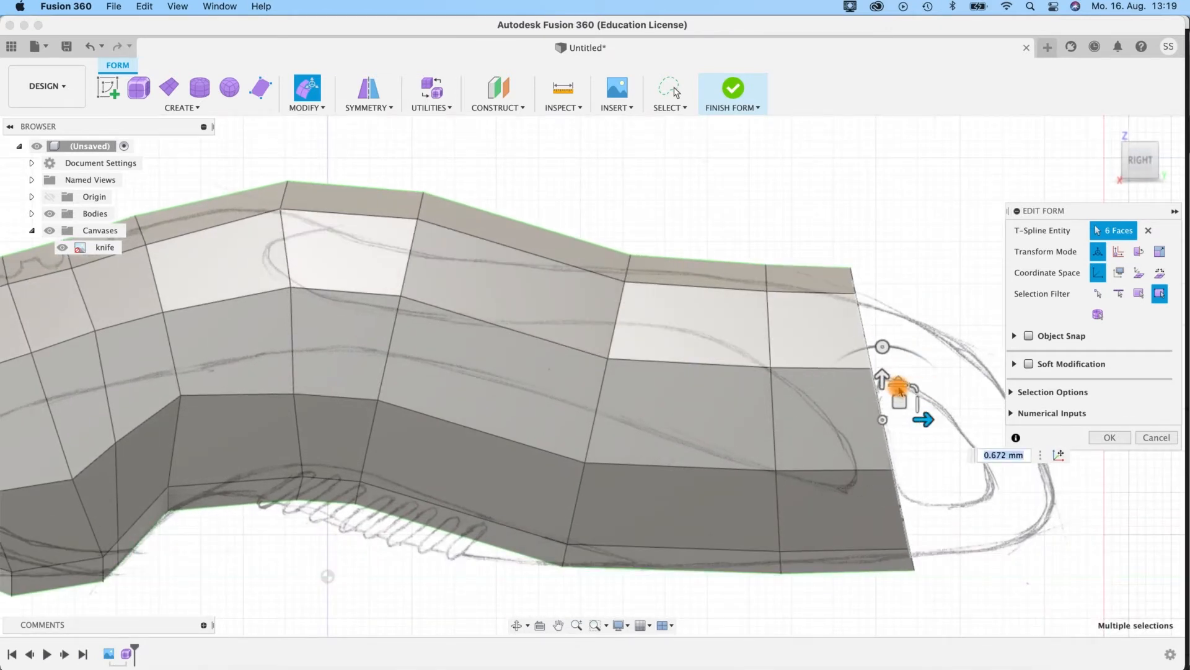
# Step: Reduce the height of the rear end faces to follow the sketched outline and show the accepted form in smooth display
pyautogui.moveTo(883, 420); pyautogui.dragTo(881, 422)
pyautogui.keyDown('shift'); pyautogui.moveTo(925, 335); pyautogui.dragTo(906, 350, button='middle'); pyautogui.keyUp('shift')
pyautogui.moveTo(885, 380); pyautogui.dragTo(887, 385)
pyautogui.keyDown('shift'); pyautogui.moveTo(865, 230); pyautogui.dragTo(784, 255, button='middle'); pyautogui.keyUp('shift')
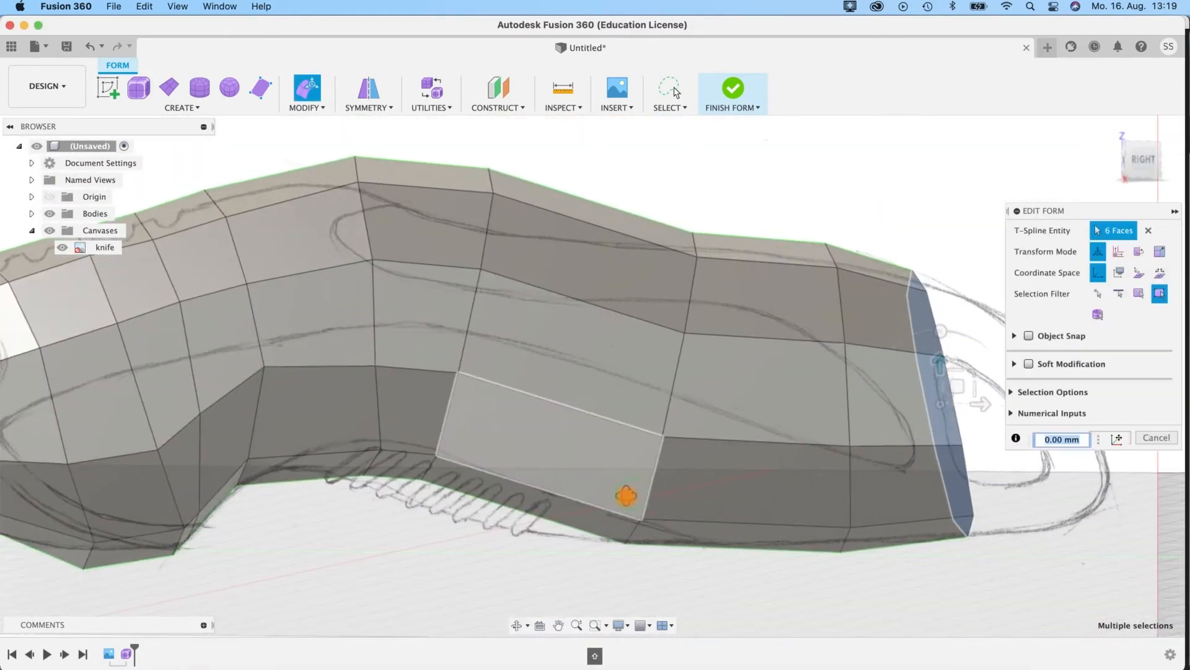
pyautogui.keyDown('shift'); pyautogui.moveTo(627, 495); pyautogui.dragTo(619, 497, button='middle'); pyautogui.keyUp('shift')
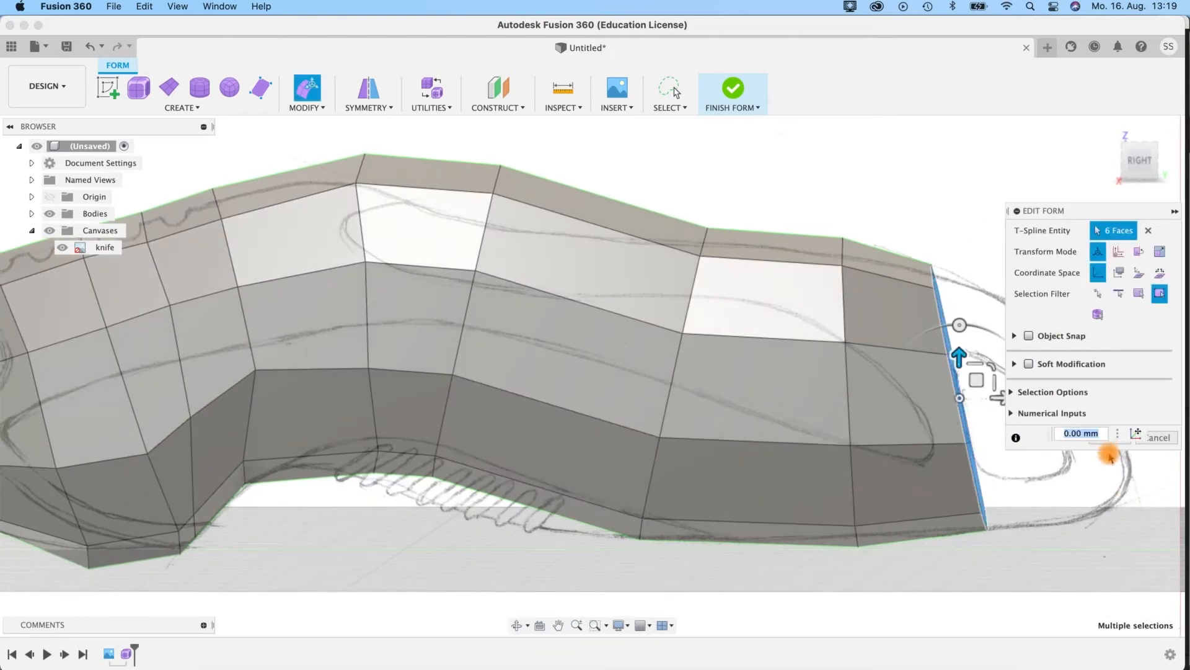
pyautogui.moveTo(984, 294); pyautogui.dragTo(893, 267, button='middle')
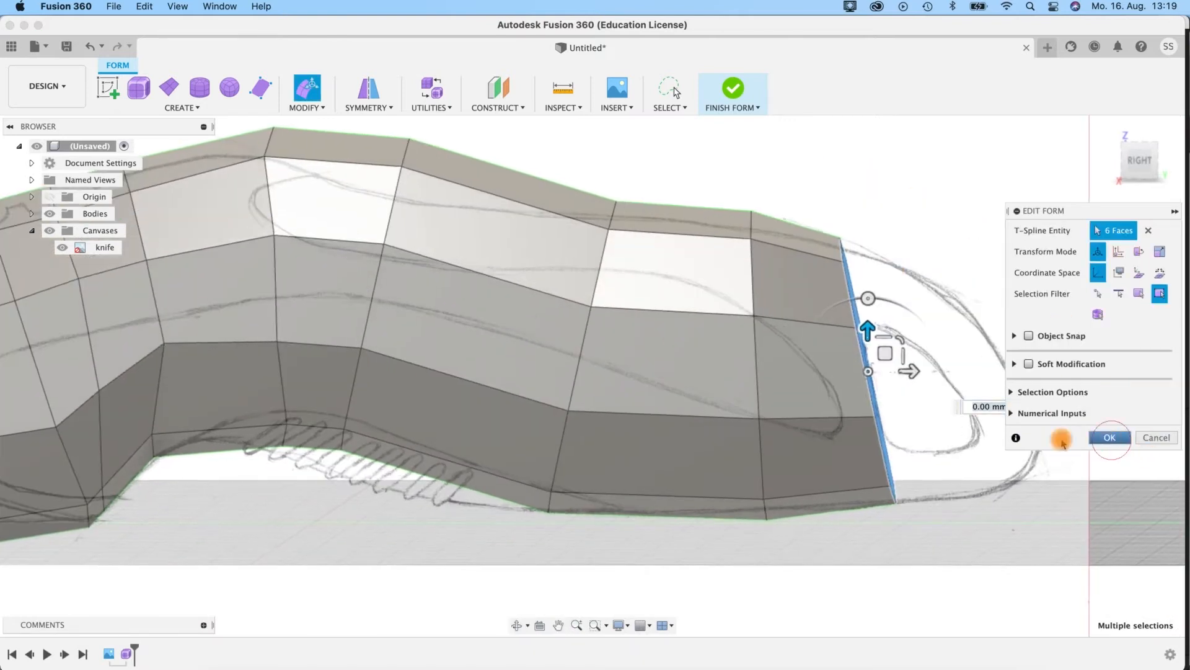
pyautogui.hotkey('ctrl', '3')
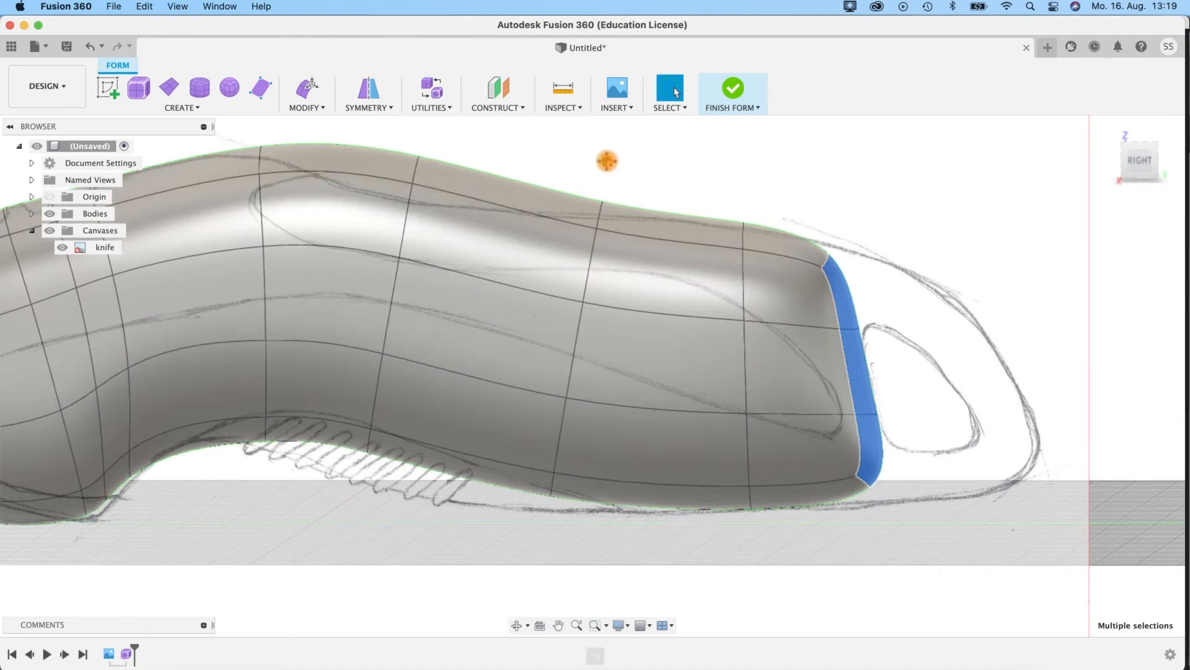
# Step: Move the two lower edges of the loop above the front of the grip ridges about 5.38 mm forward and nudge the vertex above
pyautogui.moveTo(607, 161); pyautogui.dragTo(766, 160, button='middle')
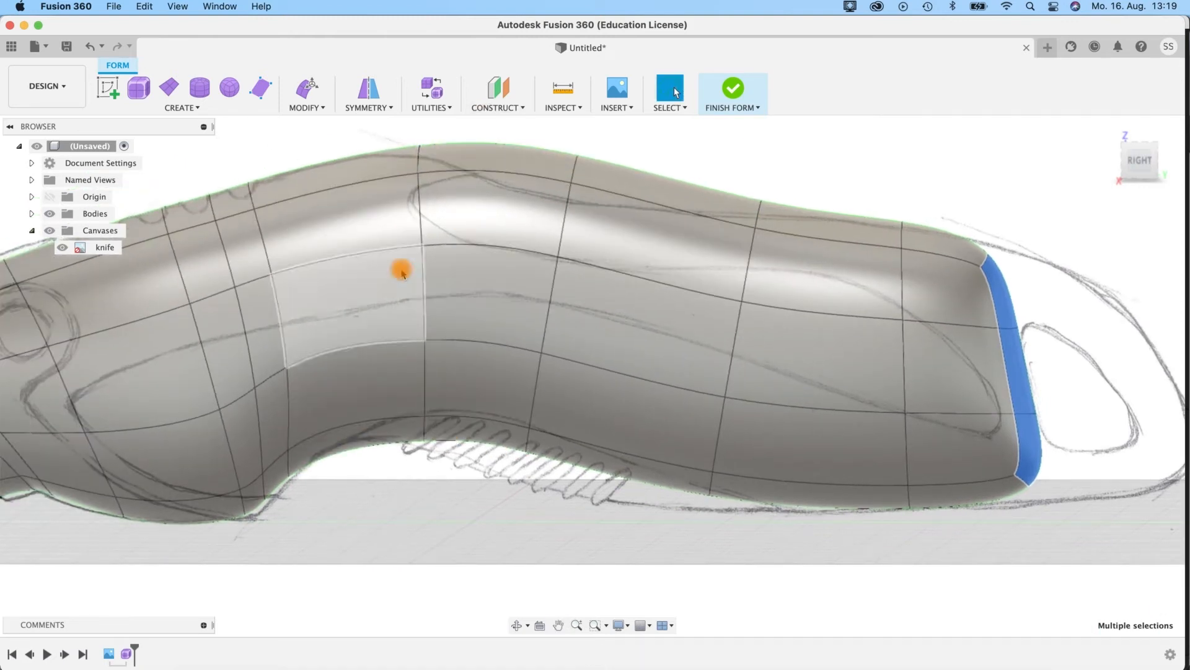
pyautogui.click(425, 406)
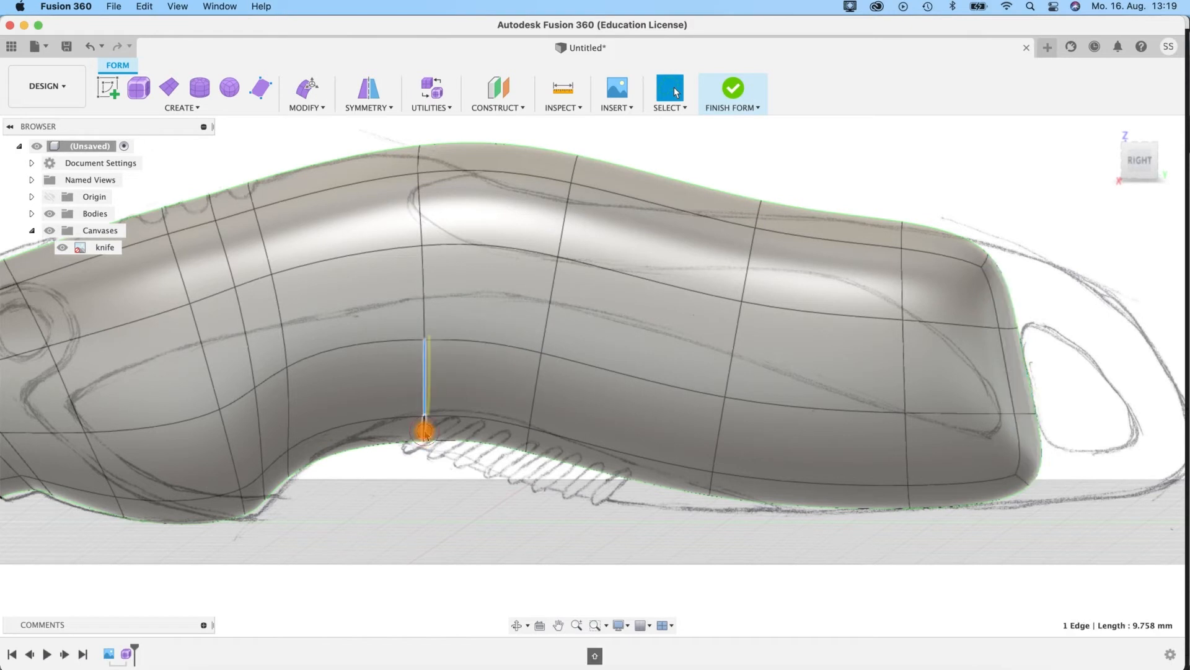
pyautogui.click(675, 92)
pyautogui.click(1143, 162)
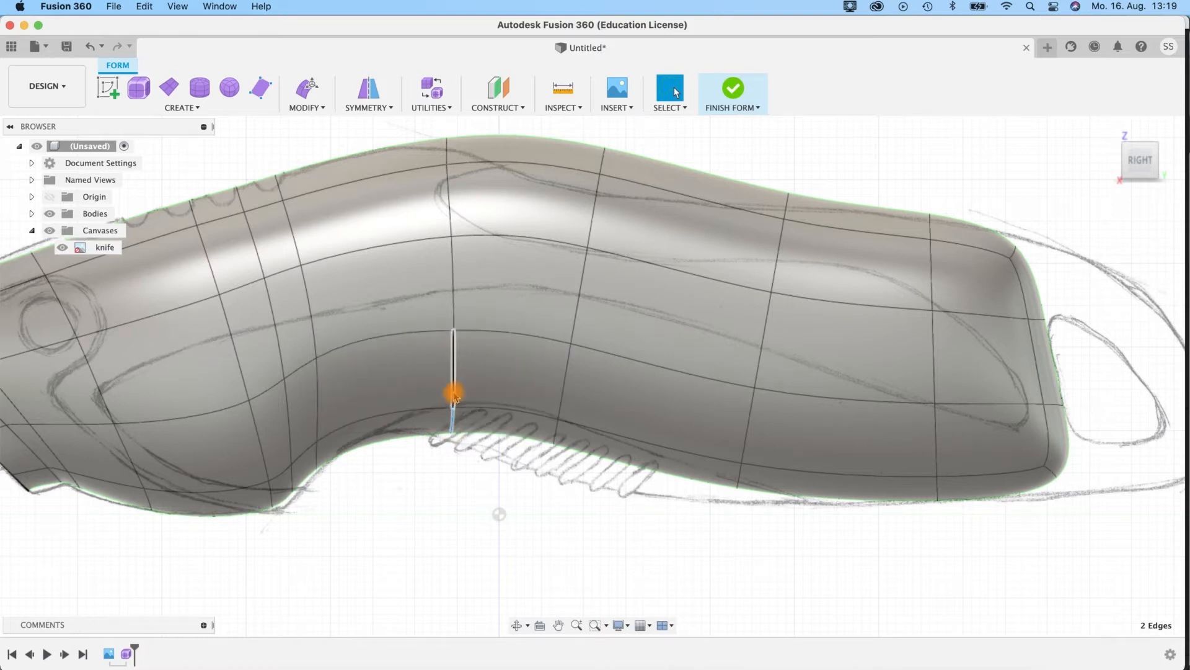
pyautogui.press('f')
pyautogui.moveTo(488, 392); pyautogui.dragTo(462, 396)
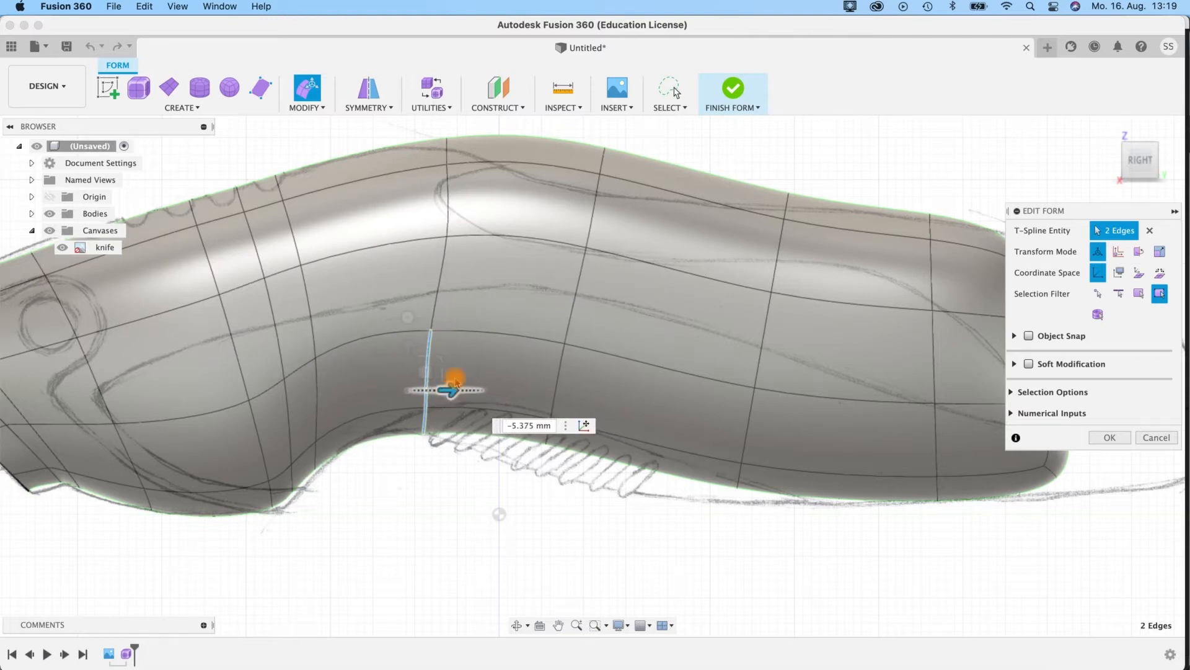
pyautogui.click(446, 236)
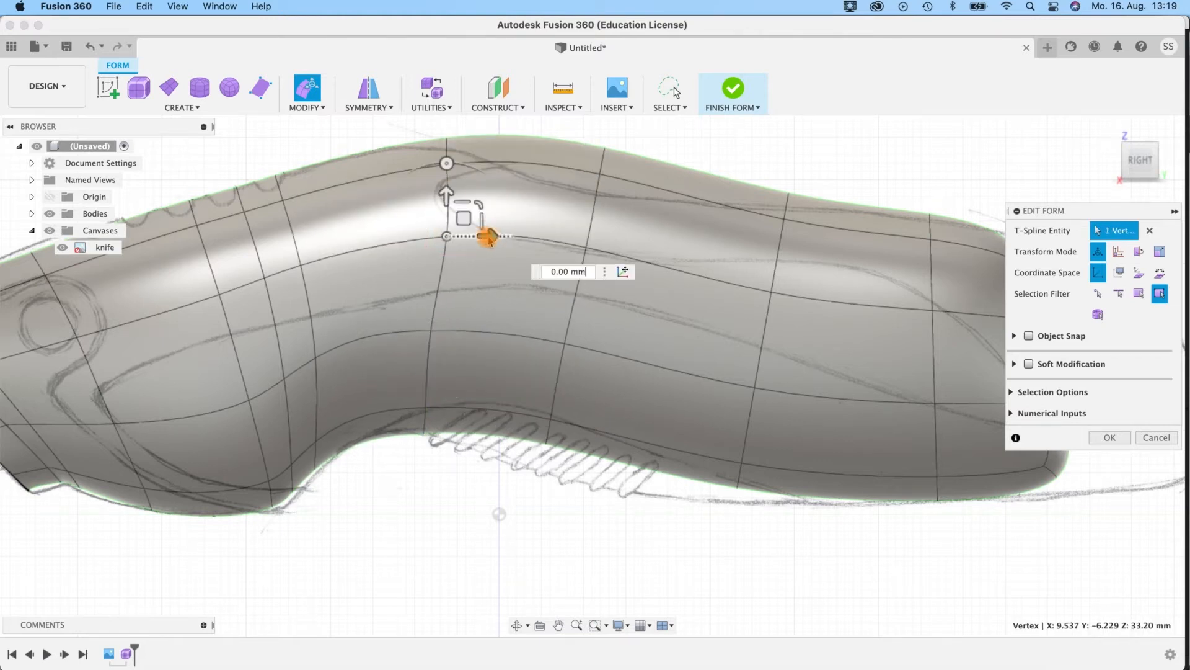
# Step: Lower the two bottom edges of each of the next two loops toward the rear by about 4.54 mm and 1.93 mm
pyautogui.click(549, 429)
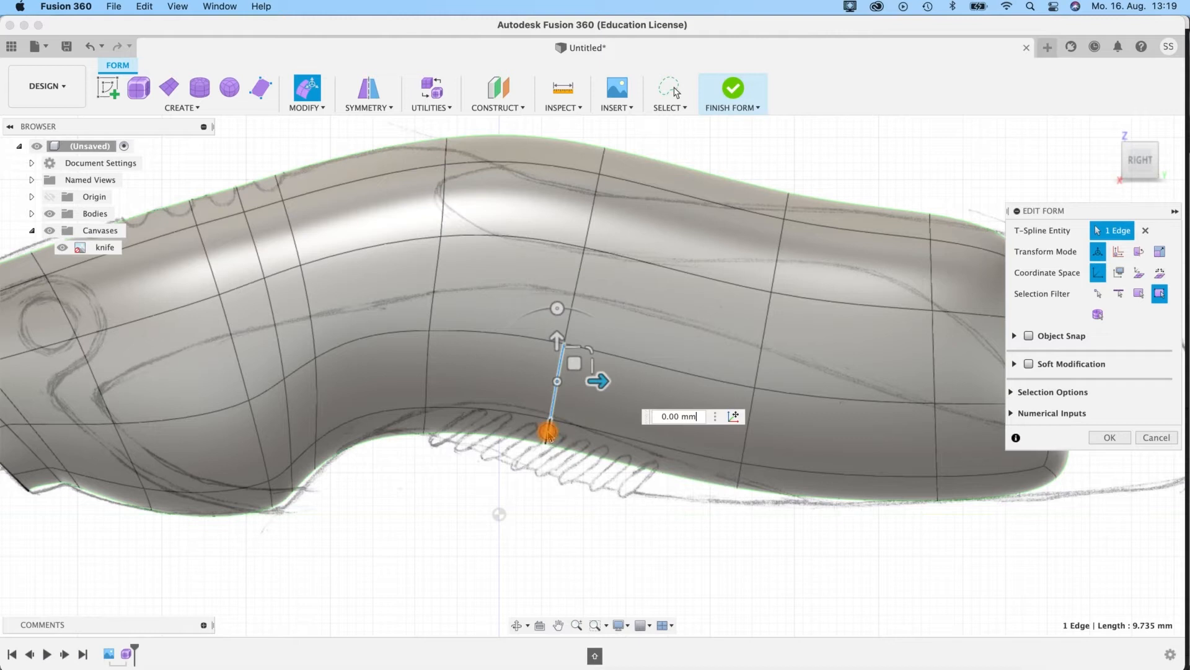
pyautogui.keyDown('shift'); pyautogui.click(556, 369); pyautogui.keyUp('shift')
pyautogui.moveTo(553, 370); pyautogui.dragTo(553, 401)
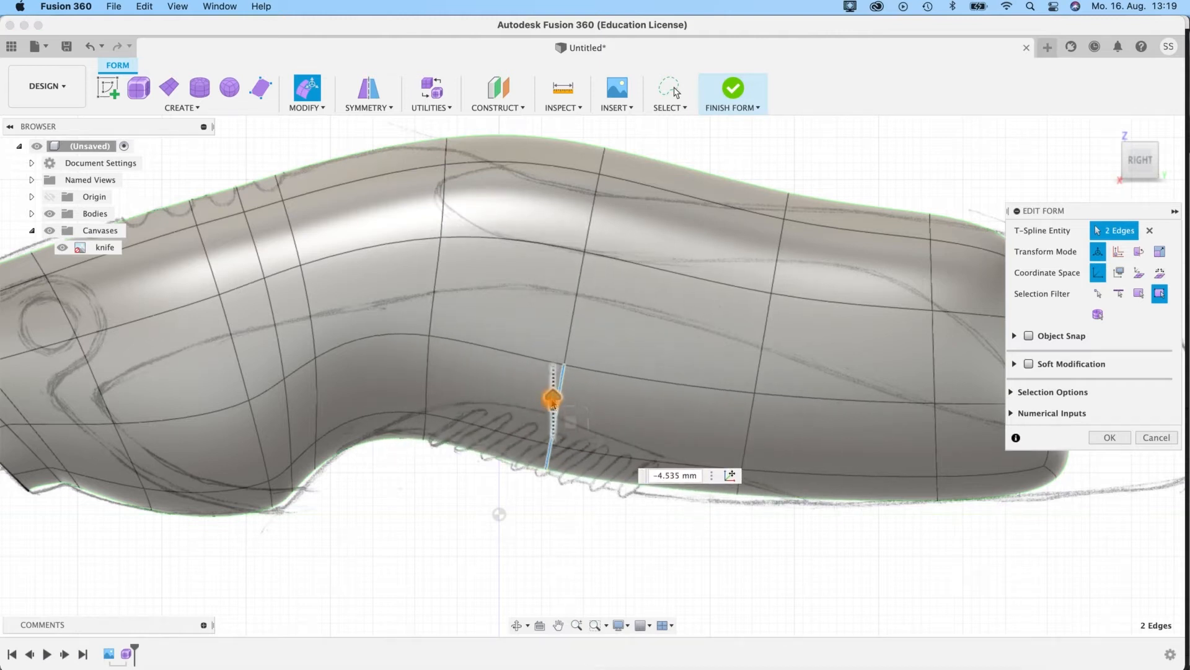
pyautogui.click(746, 431)
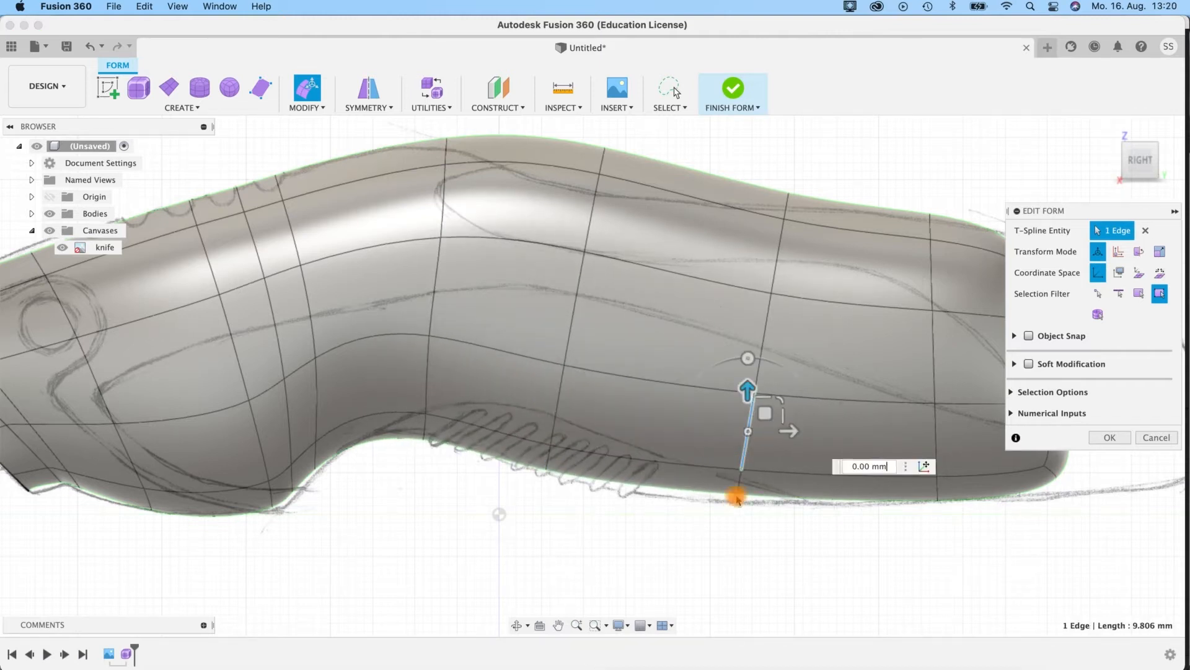
pyautogui.keyDown('shift'); pyautogui.click(739, 488); pyautogui.keyUp('shift')
pyautogui.moveTo(746, 411); pyautogui.dragTo(745, 427)
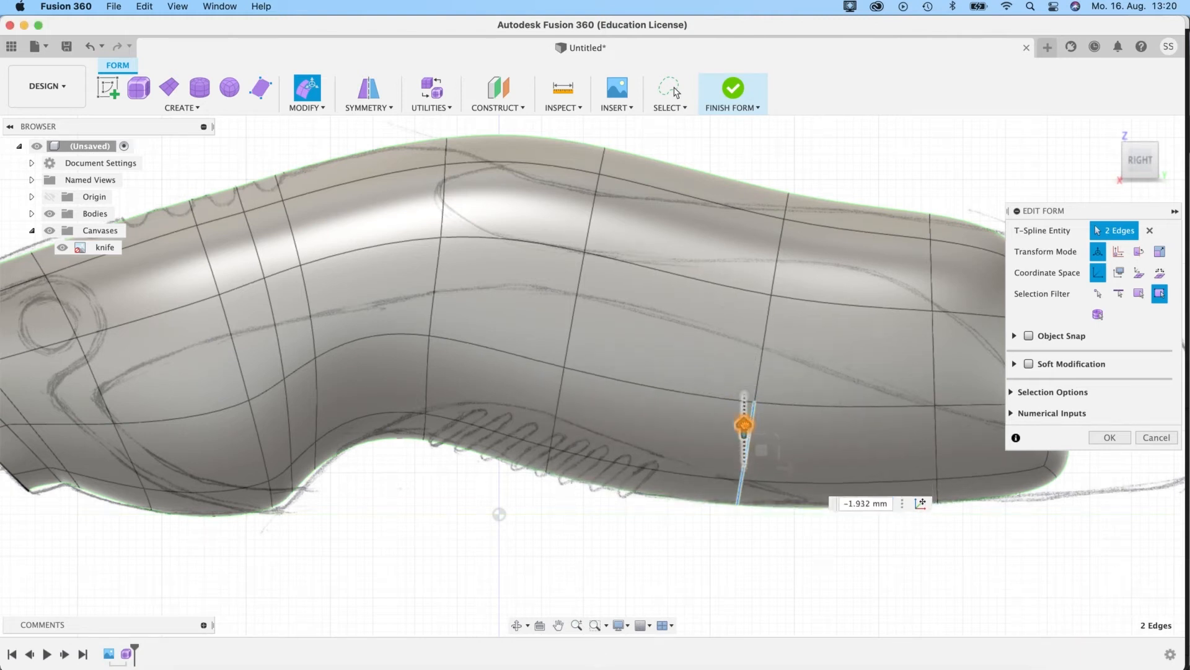
# Step: Lower the two upper edges of the loop behind the handle's hump about 8.65 mm toward the sketched outline
pyautogui.moveTo(418, 556); pyautogui.dragTo(339, 591, button='middle')
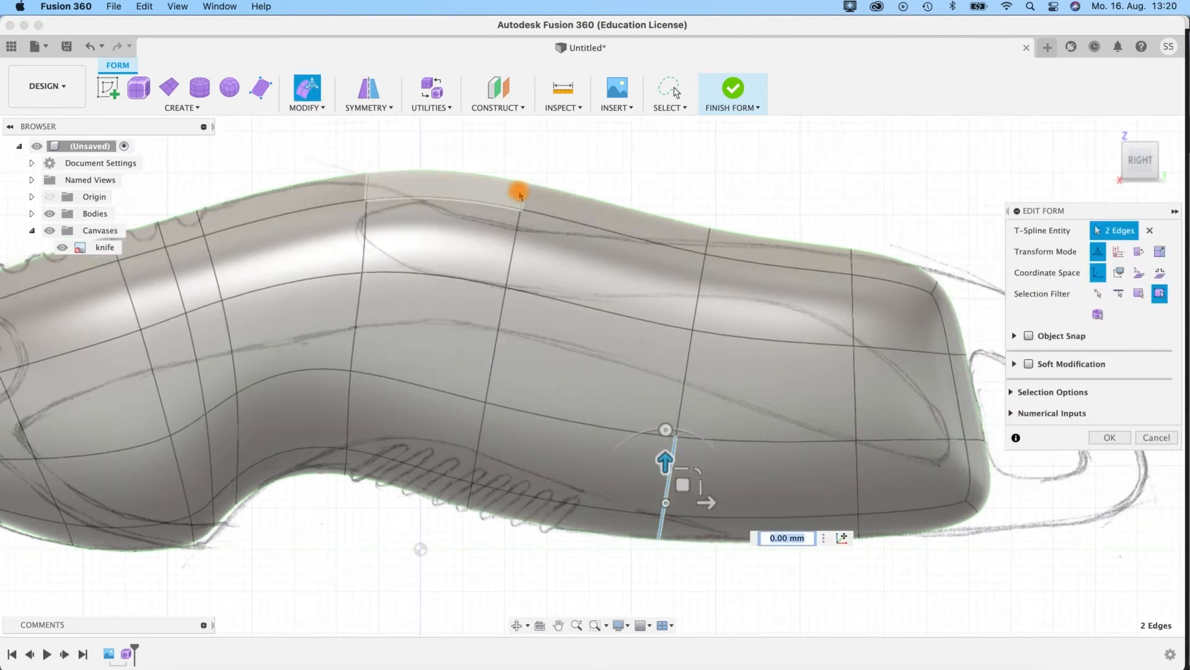
pyautogui.click(523, 194)
pyautogui.keyDown('shift'); pyautogui.click(523, 168); pyautogui.keyUp('shift')
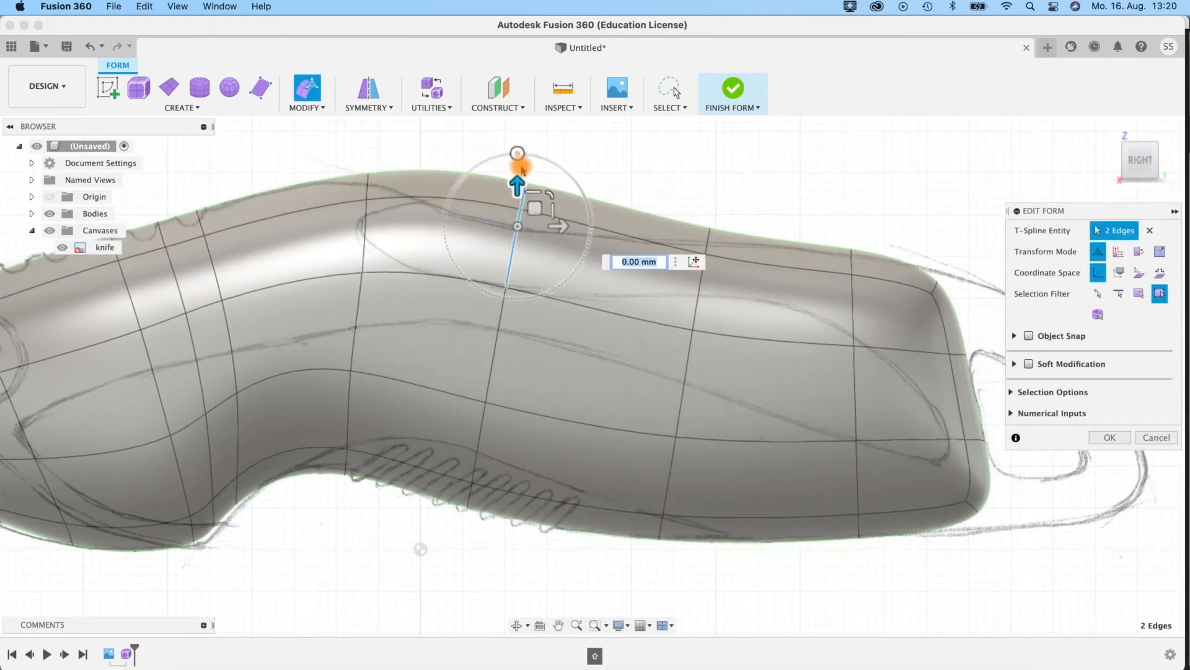
pyautogui.moveTo(516, 184); pyautogui.dragTo(518, 254)
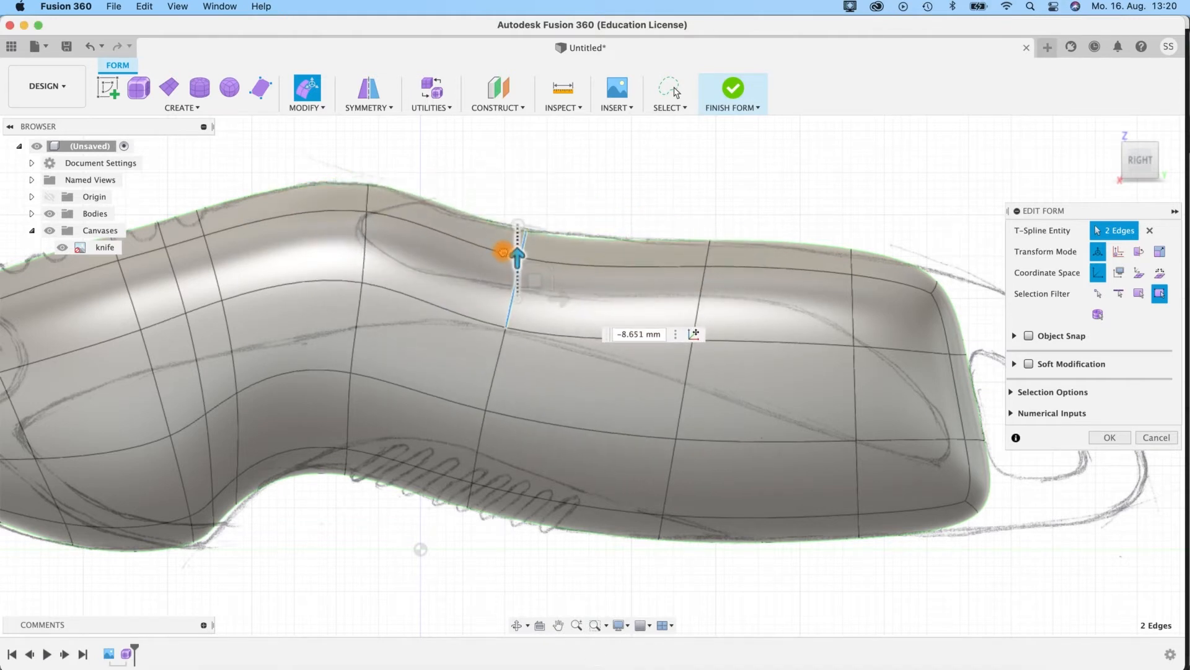
# Step: Select the complete edge loop near the handle's blade end and scale it across the width to widen the front
pyautogui.moveTo(566, 190); pyautogui.dragTo(539, 180, button='middle')
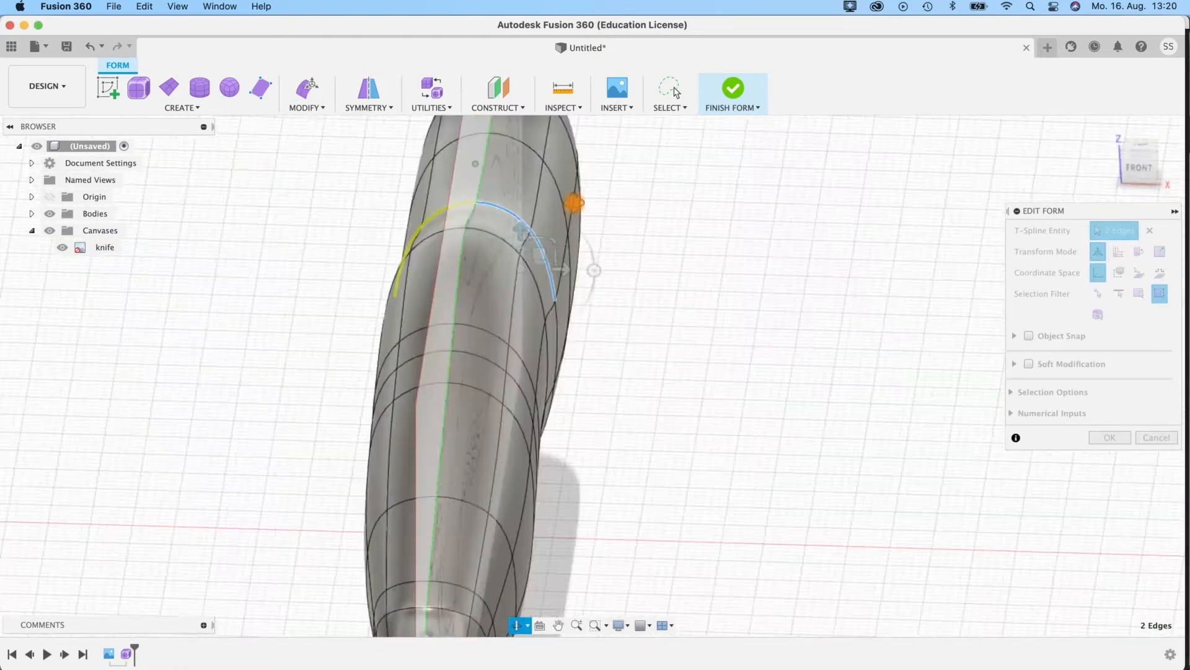
pyautogui.keyDown('shift'); pyautogui.moveTo(574, 203); pyautogui.dragTo(330, 223, button='middle'); pyautogui.keyUp('shift')
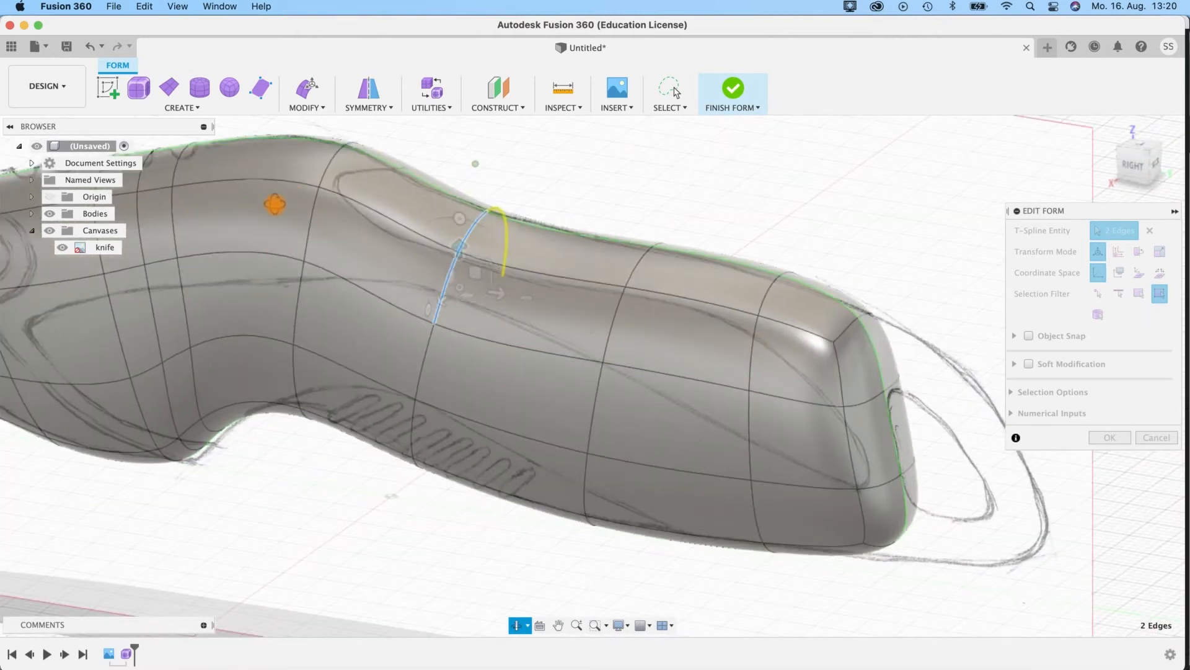
pyautogui.keyDown('shift'); pyautogui.moveTo(275, 204); pyautogui.dragTo(586, 302, button='middle'); pyautogui.keyUp('shift')
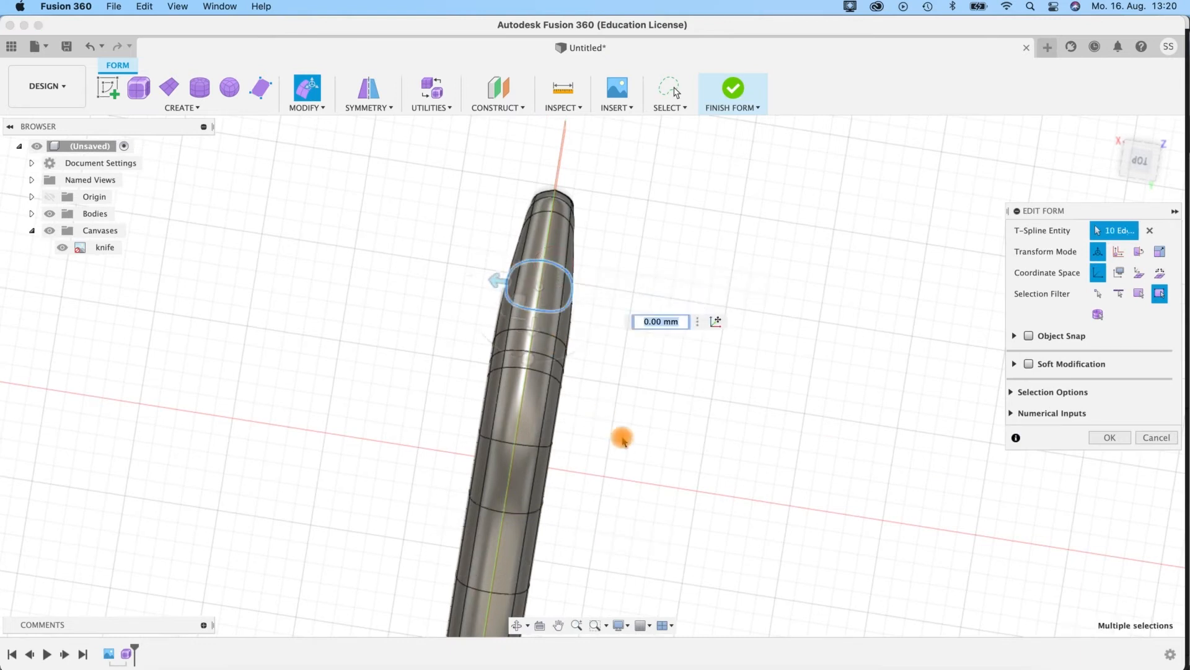
pyautogui.keyDown('shift'); pyautogui.moveTo(623, 439); pyautogui.dragTo(666, 406, button='middle'); pyautogui.keyUp('shift')
pyautogui.keyDown('shift'); pyautogui.moveTo(717, 329); pyautogui.dragTo(726, 370, button='middle'); pyautogui.keyUp('shift')
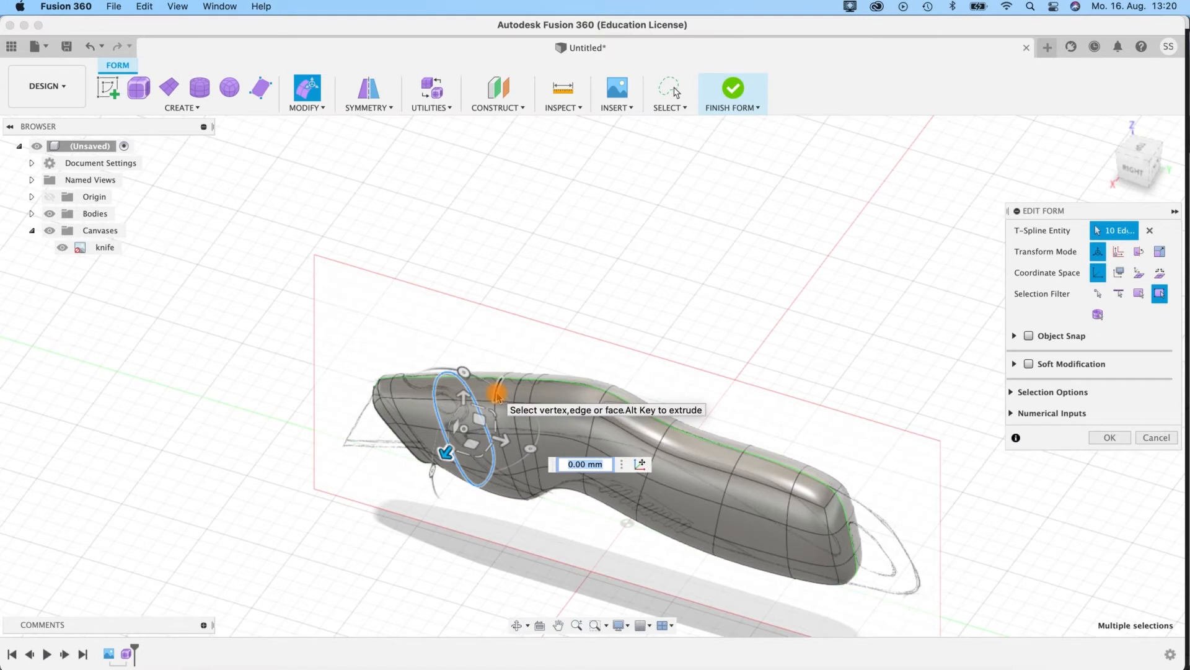
pyautogui.keyDown('shift'); pyautogui.moveTo(498, 397); pyautogui.dragTo(533, 371, button='middle'); pyautogui.keyUp('shift')
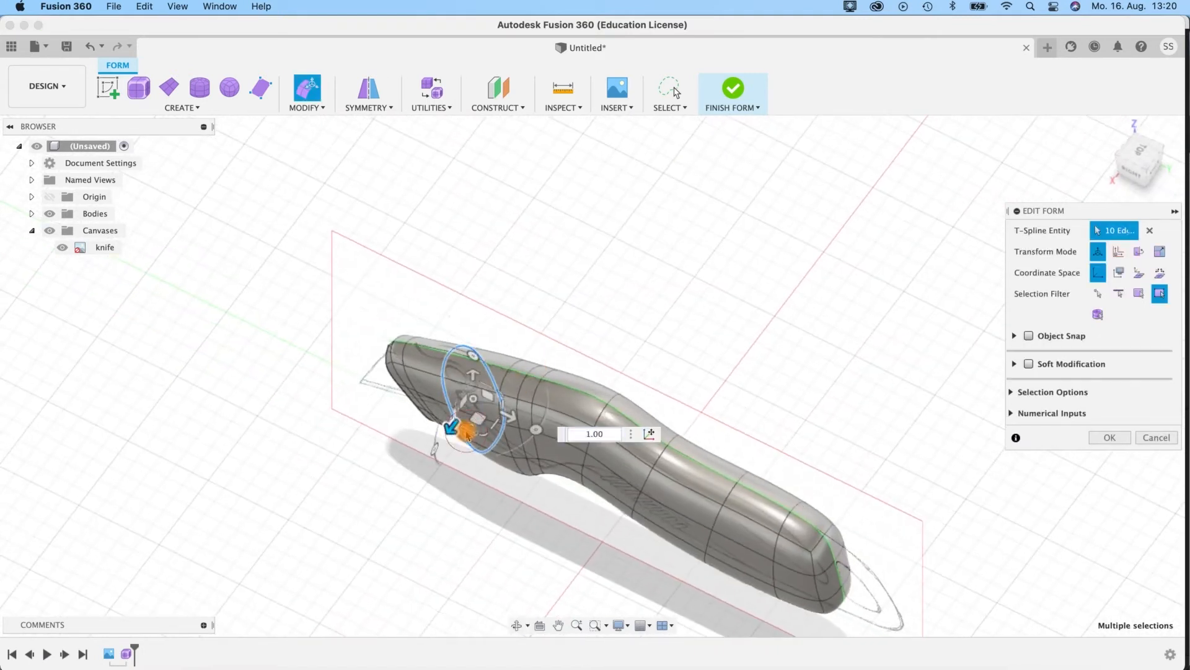
# Step: Select the two complete edge loops behind the handle's hump and scale them together across the handle's width
pyautogui.keyDown('shift'); pyautogui.moveTo(588, 292); pyautogui.dragTo(677, 460, button='middle'); pyautogui.keyUp('shift')
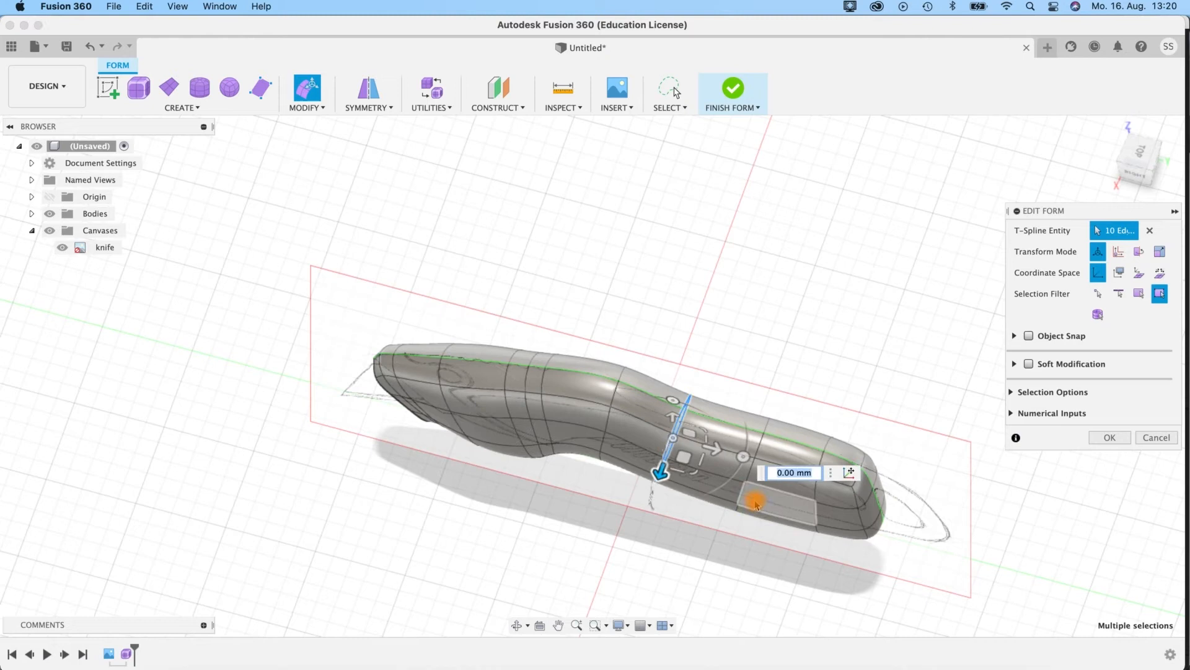
pyautogui.keyDown('shift'); pyautogui.moveTo(761, 400); pyautogui.dragTo(705, 529, button='middle'); pyautogui.keyUp('shift')
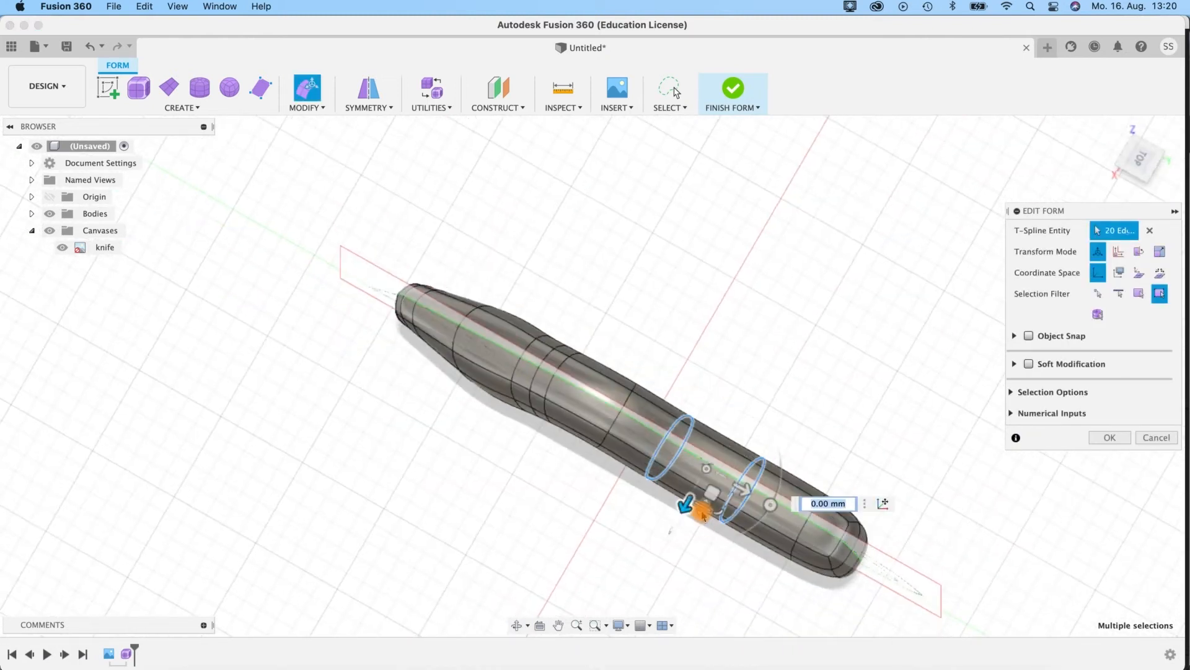
pyautogui.keyDown('shift'); pyautogui.moveTo(687, 334); pyautogui.dragTo(496, 348, button='middle'); pyautogui.keyUp('shift')
pyautogui.keyDown('shift'); pyautogui.moveTo(696, 409); pyautogui.dragTo(573, 472, button='middle'); pyautogui.keyUp('shift')
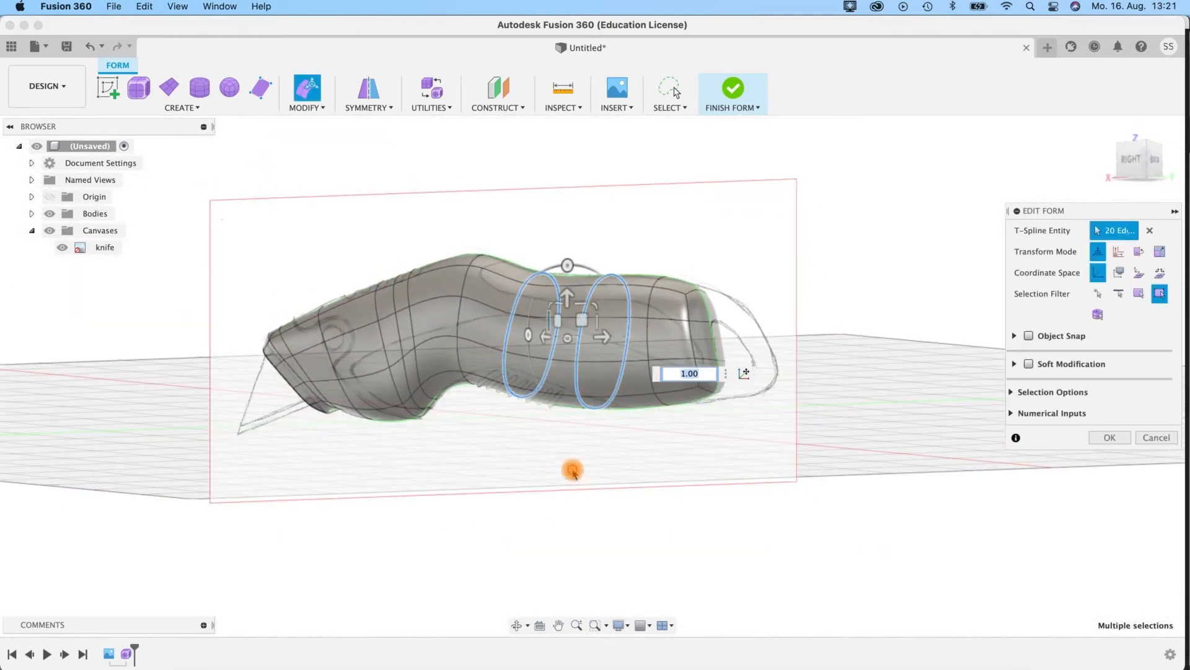
pyautogui.keyDown('shift'); pyautogui.moveTo(493, 417); pyautogui.dragTo(528, 367, button='middle'); pyautogui.keyUp('shift')
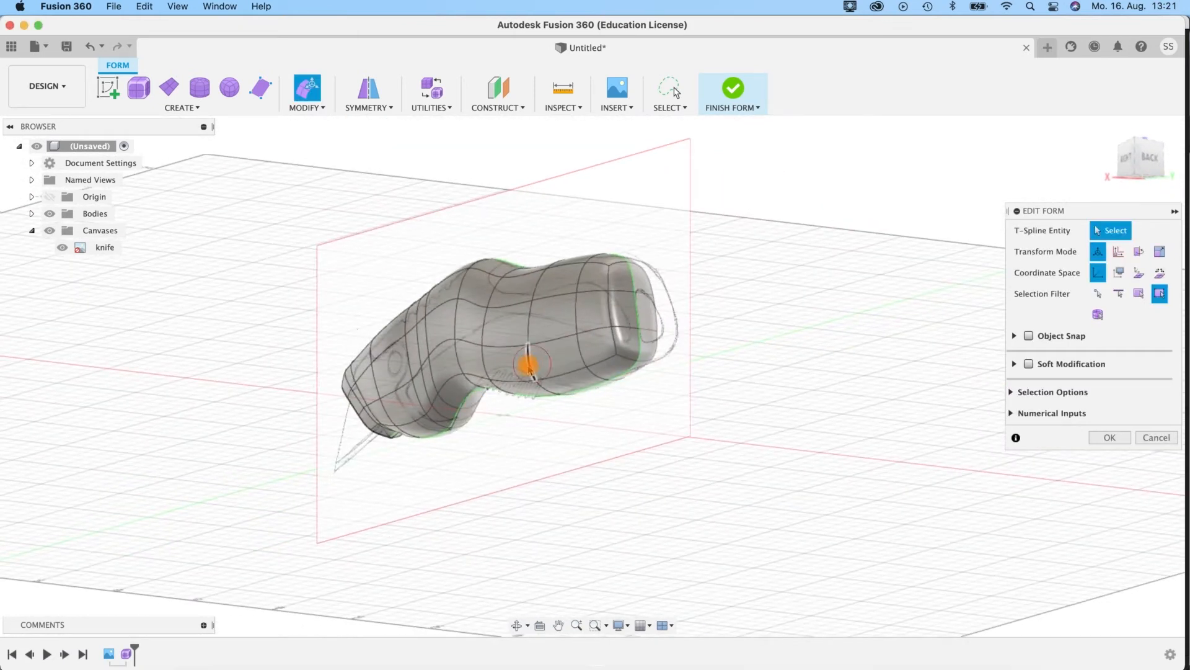
# Step: Move the lower side edges of the two loops behind the hump about 1.8 mm inward in box display
pyautogui.click(528, 370)
pyautogui.keyDown('shift'); pyautogui.moveTo(586, 459); pyautogui.dragTo(481, 428, button='middle'); pyautogui.keyUp('shift')
pyautogui.scroll(5, 526, 456)
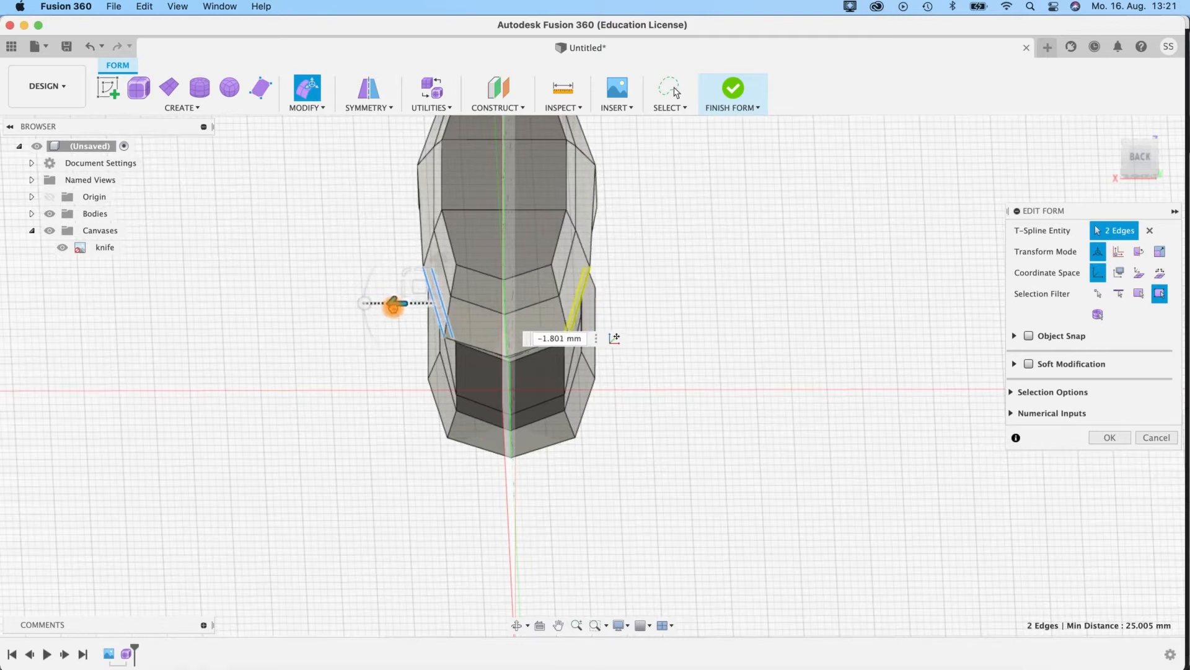
pyautogui.keyDown('shift'); pyautogui.moveTo(396, 304); pyautogui.dragTo(364, 360, button='middle'); pyautogui.keyUp('shift')
# Step: Move the two lower side edges of the front belly about 0.44 mm inward and show the form in smooth display
pyautogui.click(383, 411)
pyautogui.keyDown('shift'); pyautogui.moveTo(383, 411); pyautogui.dragTo(549, 416, button='middle'); pyautogui.keyUp('shift')
pyautogui.keyDown('shift'); pyautogui.click(537, 414); pyautogui.keyUp('shift')
pyautogui.keyDown('shift'); pyautogui.moveTo(589, 465); pyautogui.dragTo(428, 441, button='middle'); pyautogui.keyUp('shift')
pyautogui.keyDown('shift'); pyautogui.click(427, 437); pyautogui.keyUp('shift')
pyautogui.keyDown('shift'); pyautogui.moveTo(393, 489); pyautogui.dragTo(353, 480, button='middle'); pyautogui.keyUp('shift')
pyautogui.scroll(3, 354, 481)
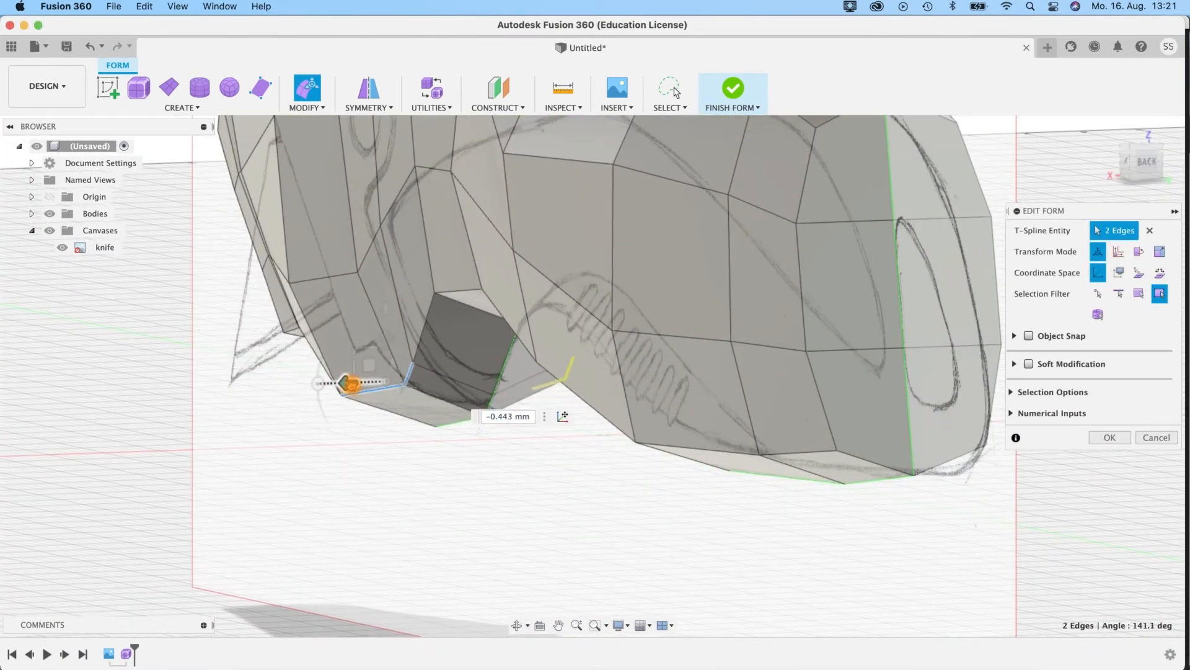
pyautogui.keyDown('shift'); pyautogui.moveTo(408, 417); pyautogui.dragTo(495, 398, button='middle'); pyautogui.keyUp('shift')
pyautogui.hotkey('ctrl', '3')
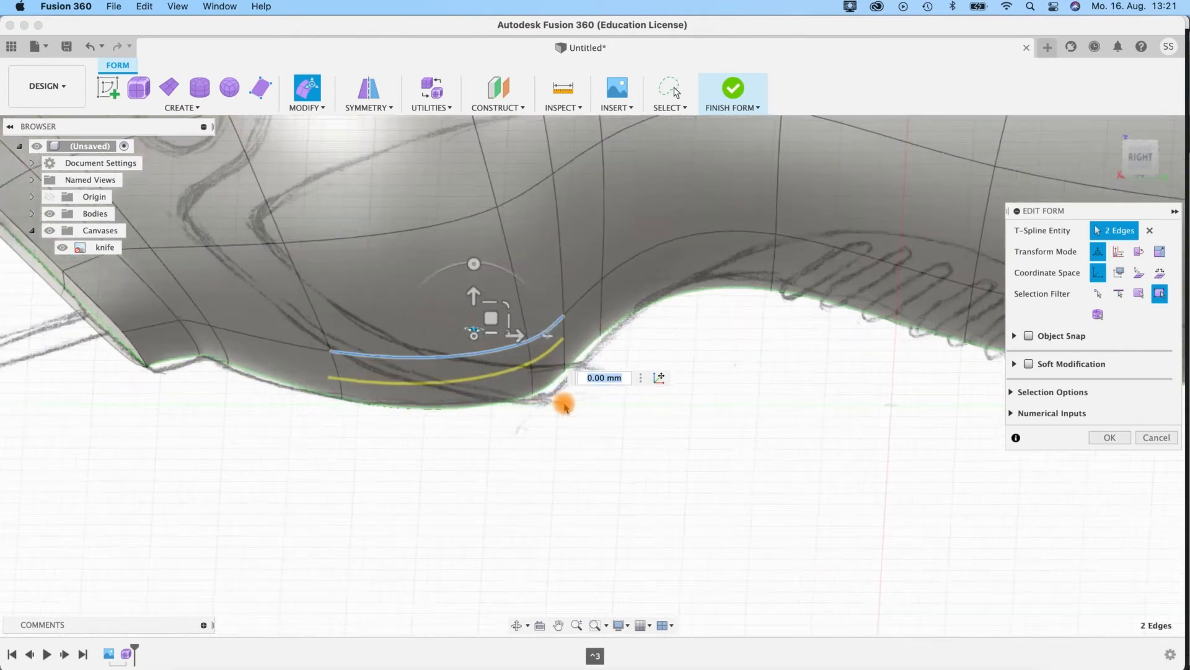
# Step: Move the side edge just behind the sketched front circle about 0.92 mm outward and check the form in box and smooth display
pyautogui.scroll(-8, 545, 416)
pyautogui.moveTo(529, 463)
pyautogui.keyDown('shift'); pyautogui.mouseDown(button='middle')
pyautogui.moveTo(505, 465)
pyautogui.moveTo(627, 510)
pyautogui.moveTo(723, 452)
pyautogui.moveTo(629, 443)
pyautogui.moveTo(563, 482)
pyautogui.moveTo(534, 471)
pyautogui.mouseUp(button='middle'); pyautogui.keyUp('shift')
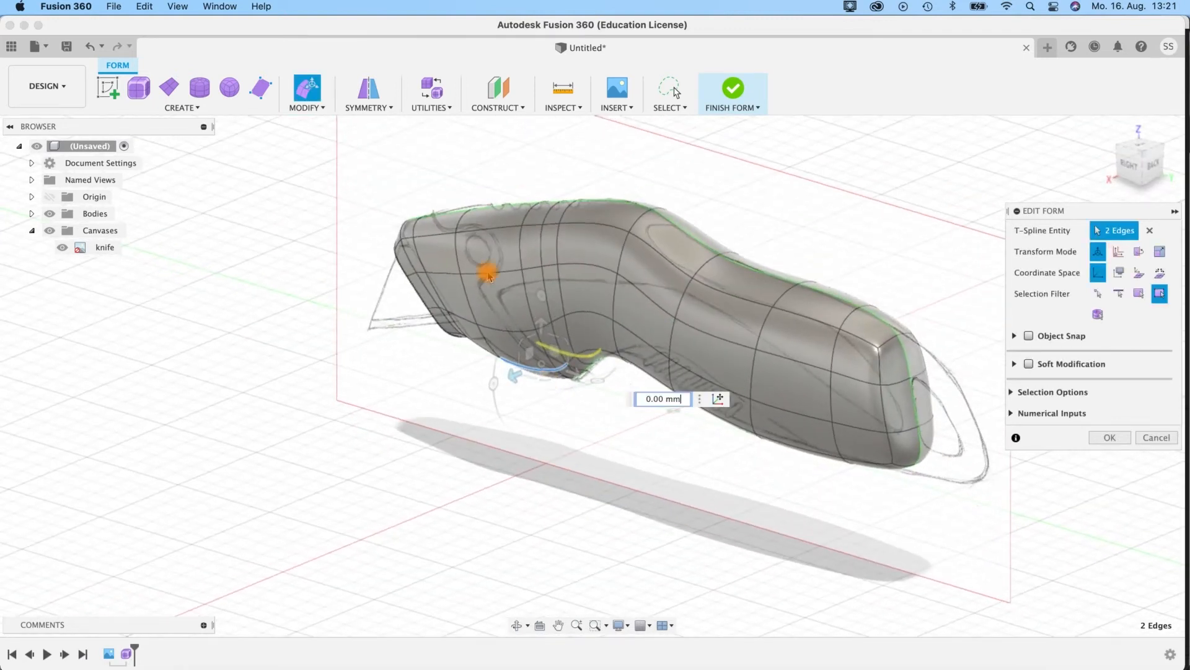
pyautogui.keyDown('shift'); pyautogui.moveTo(307, 388); pyautogui.dragTo(359, 351, button='middle'); pyautogui.keyUp('shift')
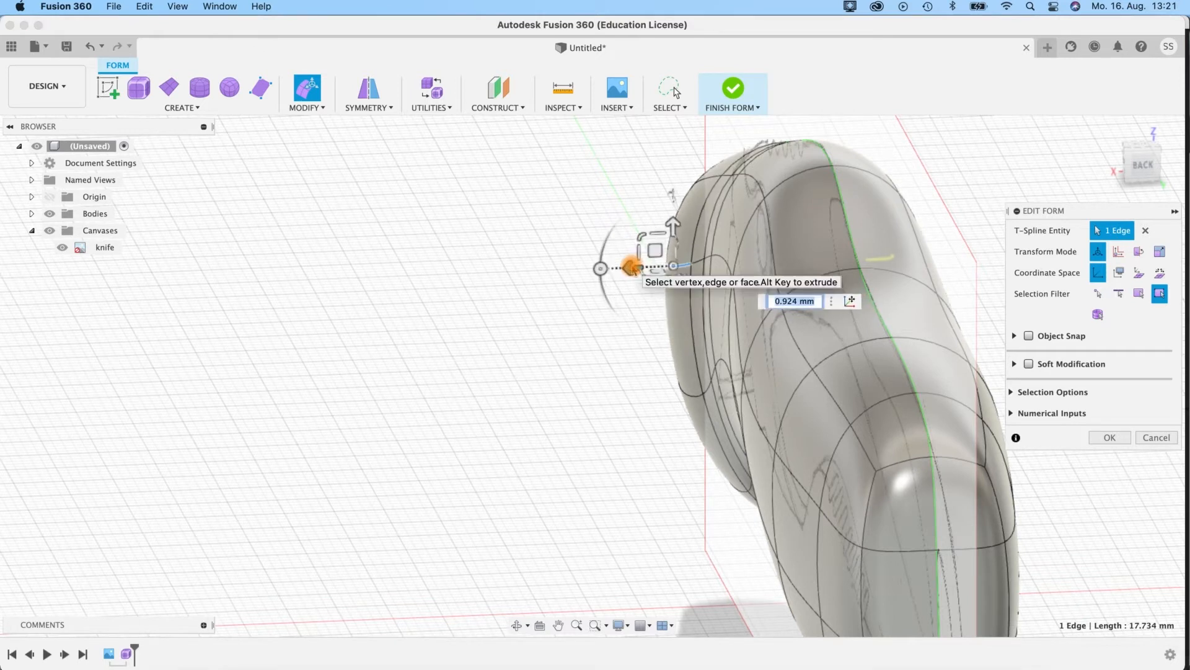
pyautogui.hotkey('ctrl', '1')
pyautogui.hotkey('ctrl', '3')
pyautogui.scroll(3, 646, 346)
pyautogui.keyDown('shift'); pyautogui.moveTo(646, 345); pyautogui.dragTo(666, 368, button='middle'); pyautogui.keyUp('shift')
pyautogui.scroll(-5, 666, 369)
pyautogui.keyDown('shift'); pyautogui.moveTo(717, 457); pyautogui.dragTo(189, 245, button='middle'); pyautogui.keyUp('shift')
pyautogui.scroll(3, 661, 421)
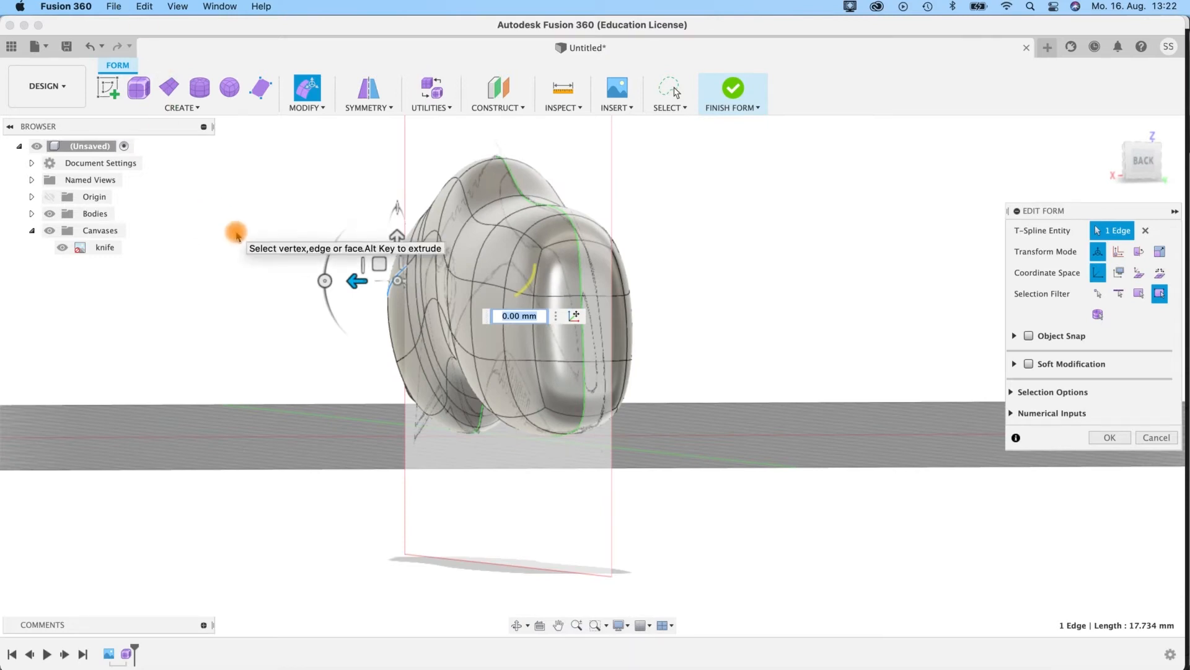
# Step: Accept the form edits and save the design as utilityknife in Tutorial Projects
pyautogui.hotkey('ctrl', 's')
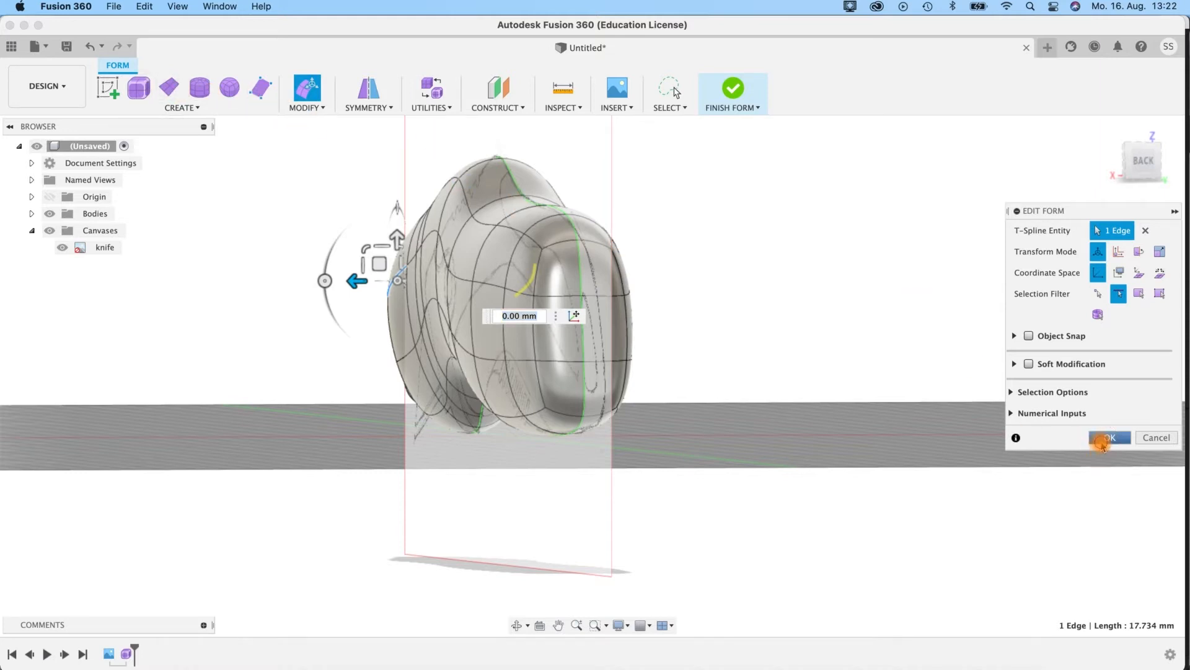
pyautogui.click(1103, 442)
pyautogui.click(114, 6)
pyautogui.click(139, 144)
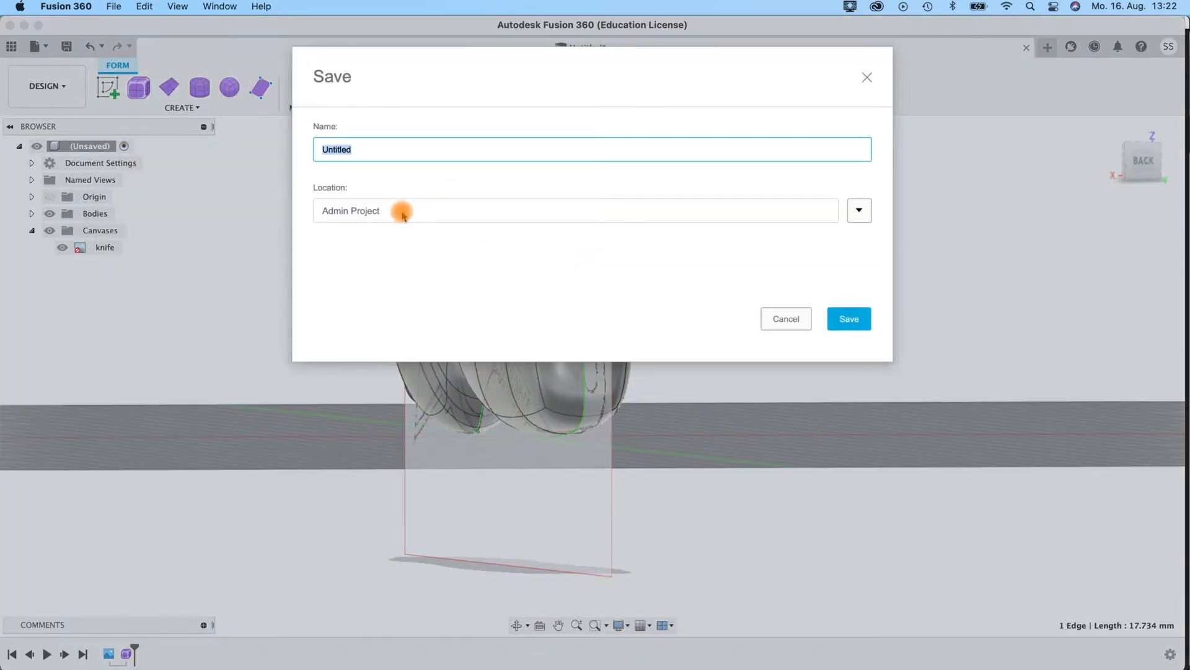
pyautogui.click(857, 210)
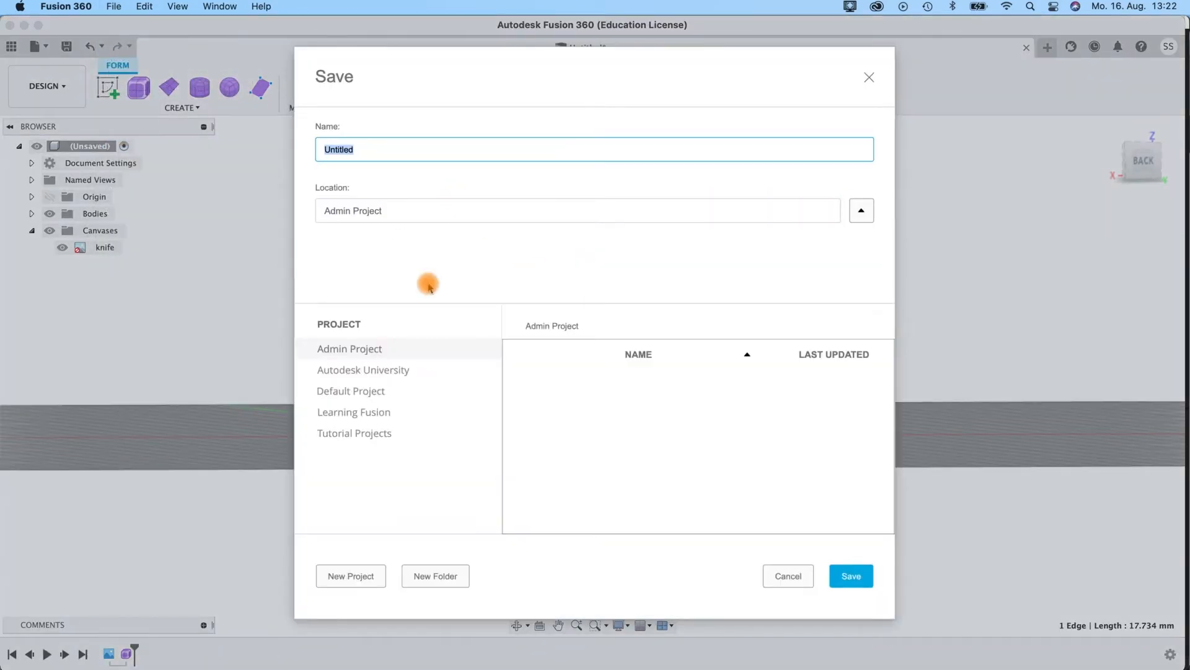
pyautogui.click(349, 434)
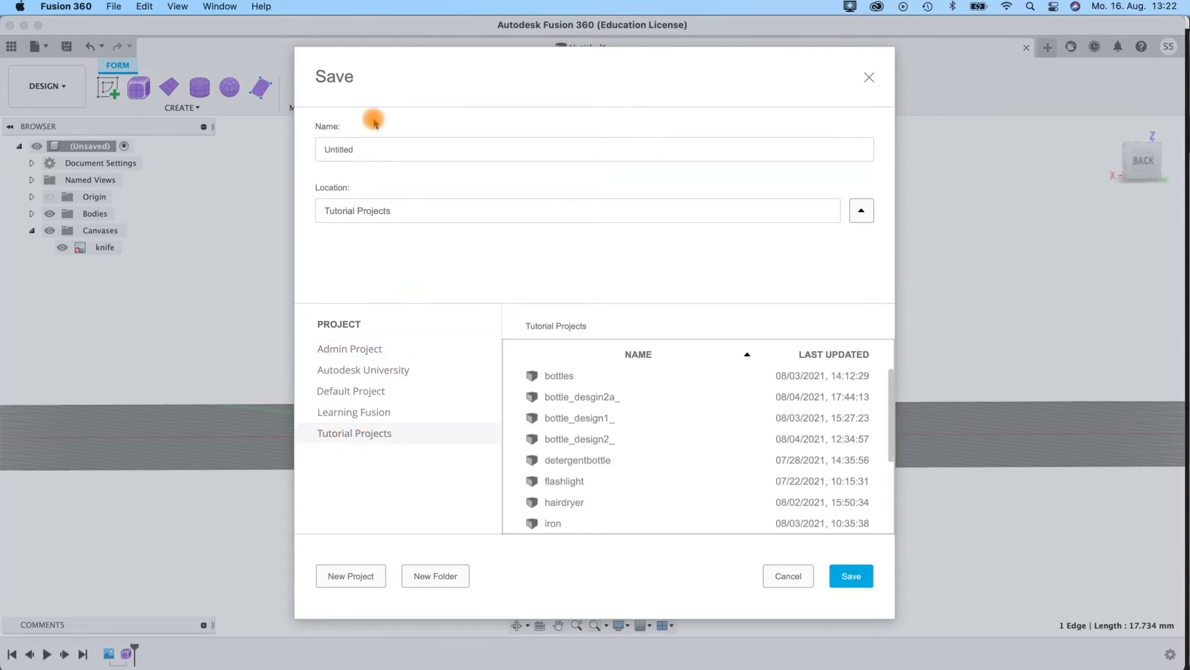
pyautogui.click(365, 150)
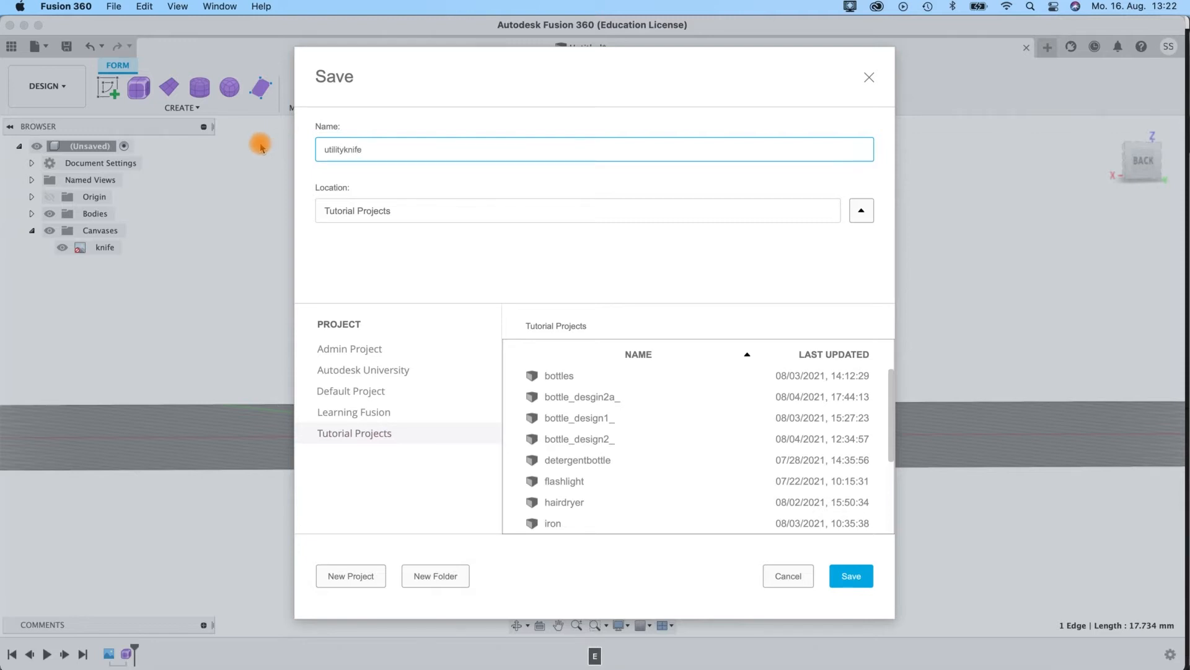
pyautogui.click(852, 576)
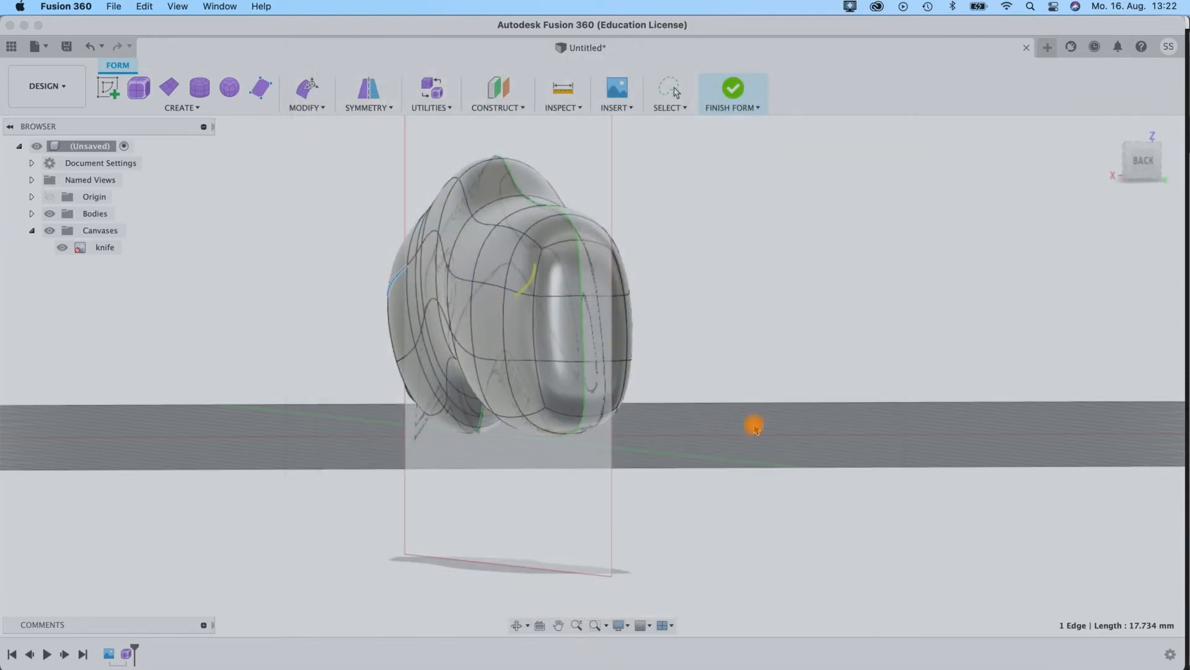
# Step: Show the form in box display from the right and move the vertex above the front of the grip ridges about 2.43 mm rearward
pyautogui.keyDown('shift'); pyautogui.moveTo(705, 335); pyautogui.dragTo(795, 479, button='middle'); pyautogui.keyUp('shift')
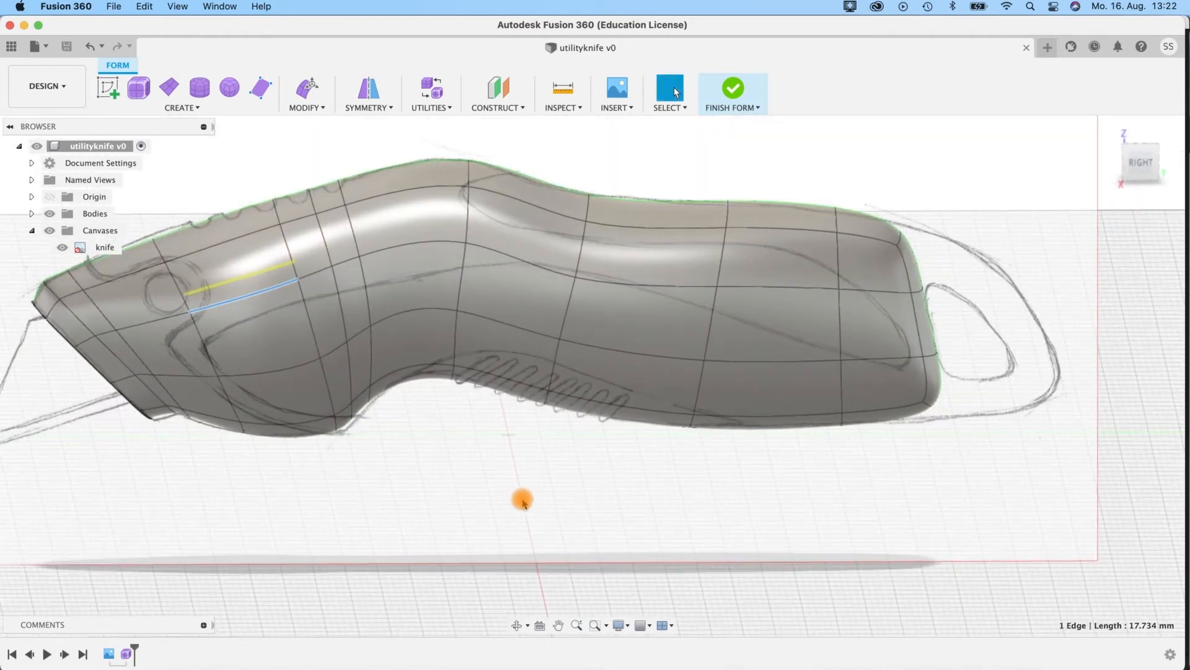
pyautogui.click(1144, 164)
pyautogui.moveTo(659, 418); pyautogui.dragTo(513, 178, button='middle')
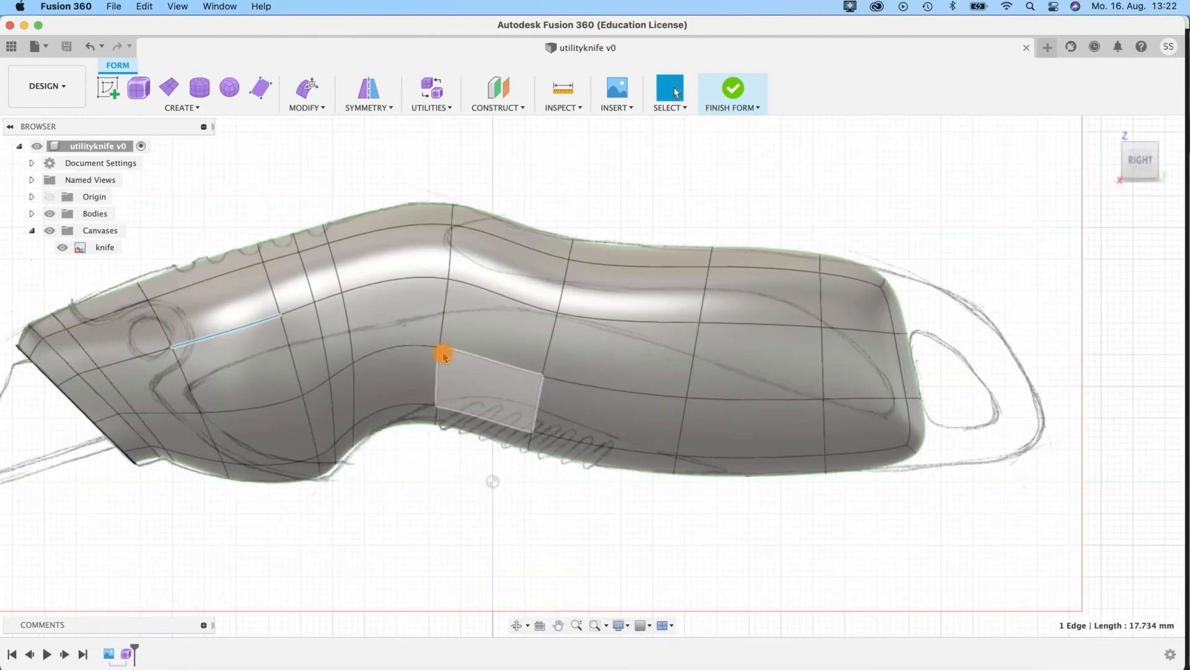
pyautogui.hotkey('ctrl', '1')
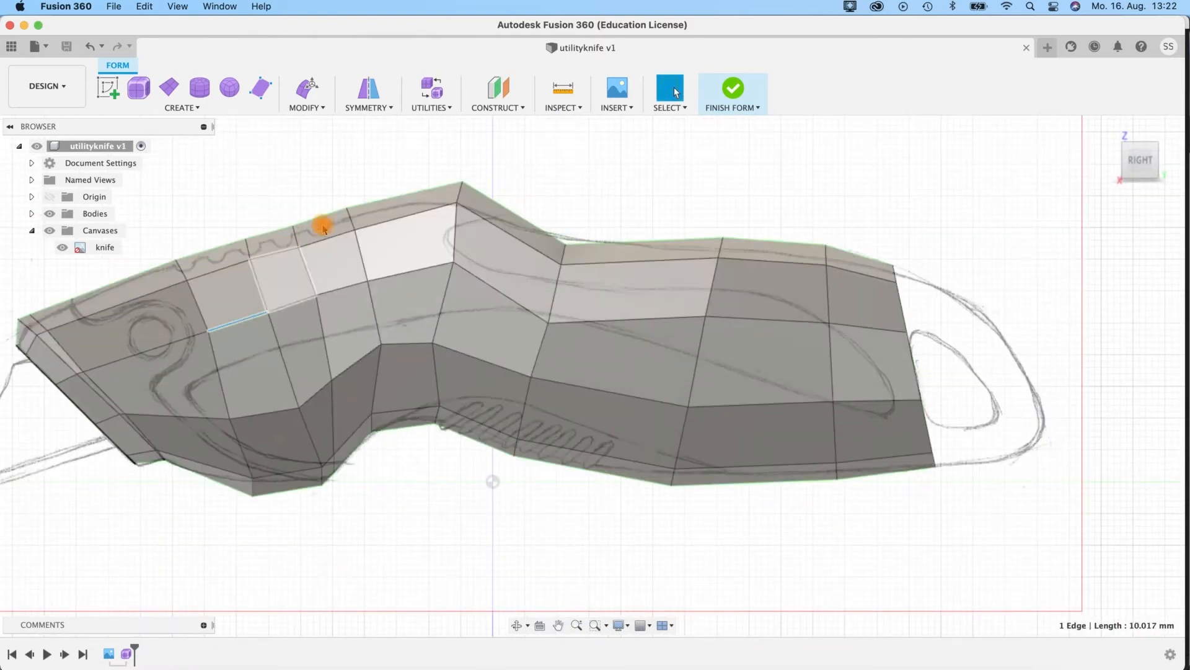
pyautogui.click(433, 343)
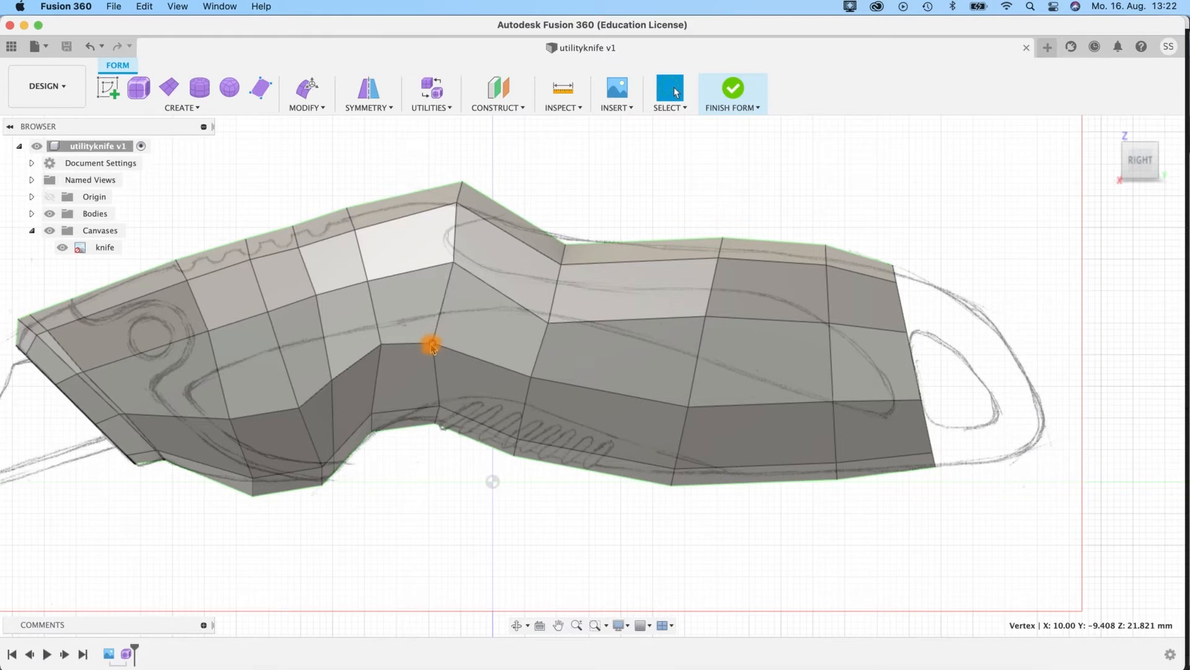
pyautogui.press('e')
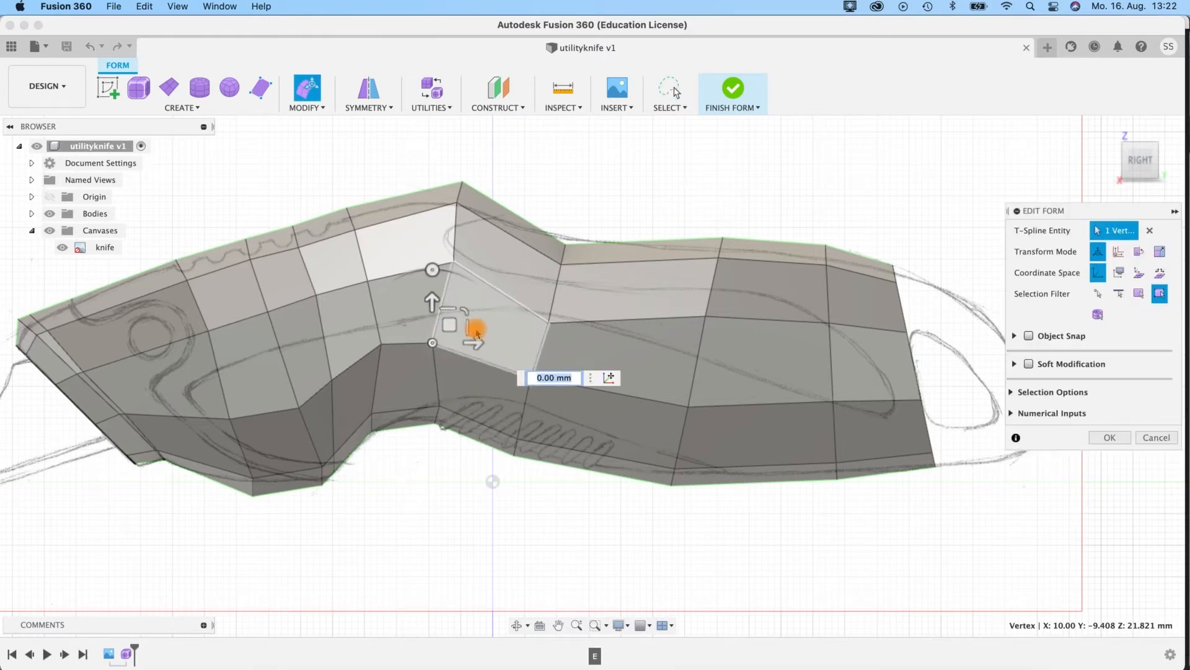
pyautogui.moveTo(434, 347); pyautogui.dragTo(483, 345)
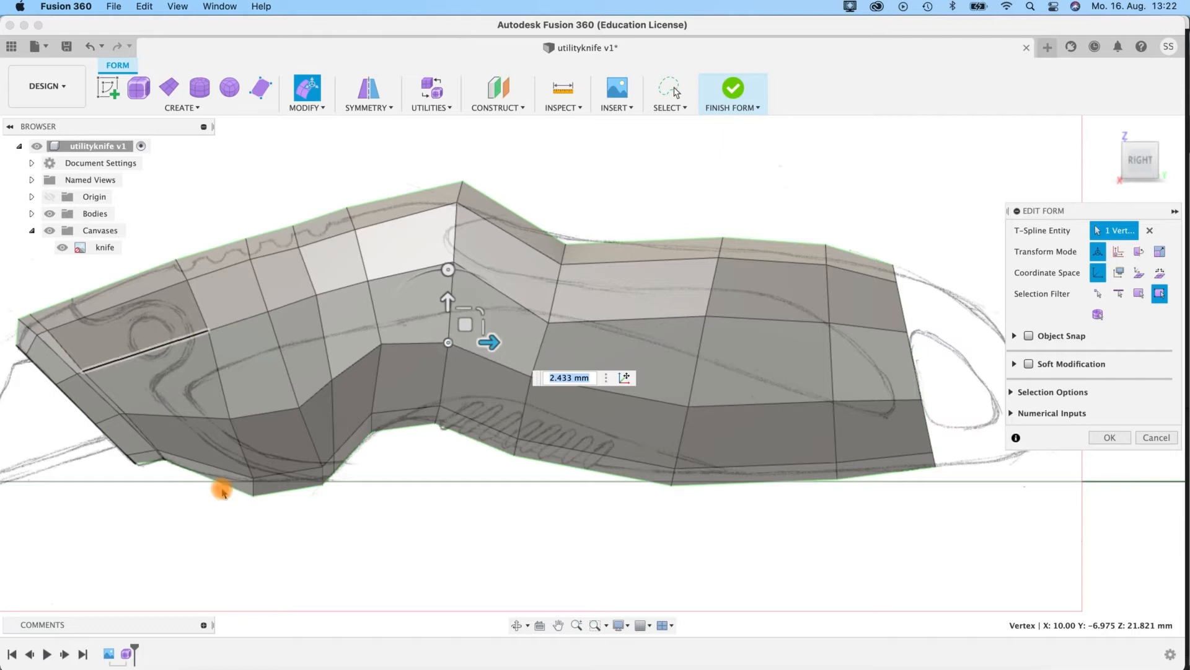
# Step: Move the side vertex just behind the sketched front circle about 0.55 mm forward and 1.55 mm down
pyautogui.click(220, 333)
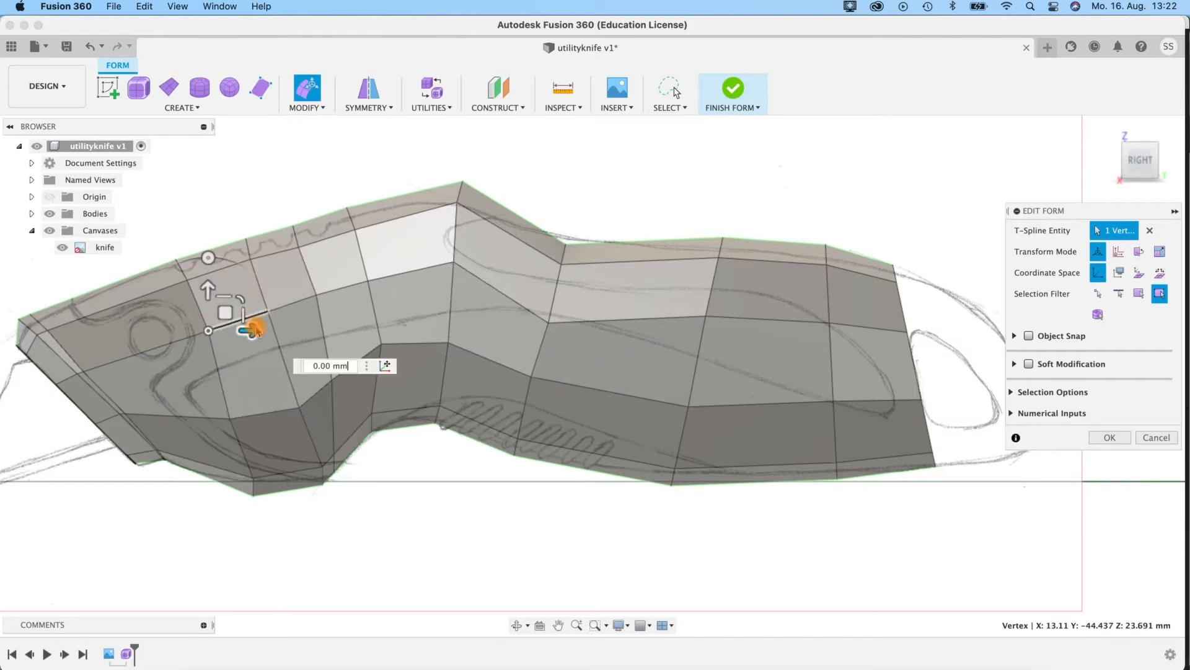
pyautogui.moveTo(210, 333); pyautogui.dragTo(124, 353)
pyautogui.moveTo(193, 403); pyautogui.dragTo(221, 322)
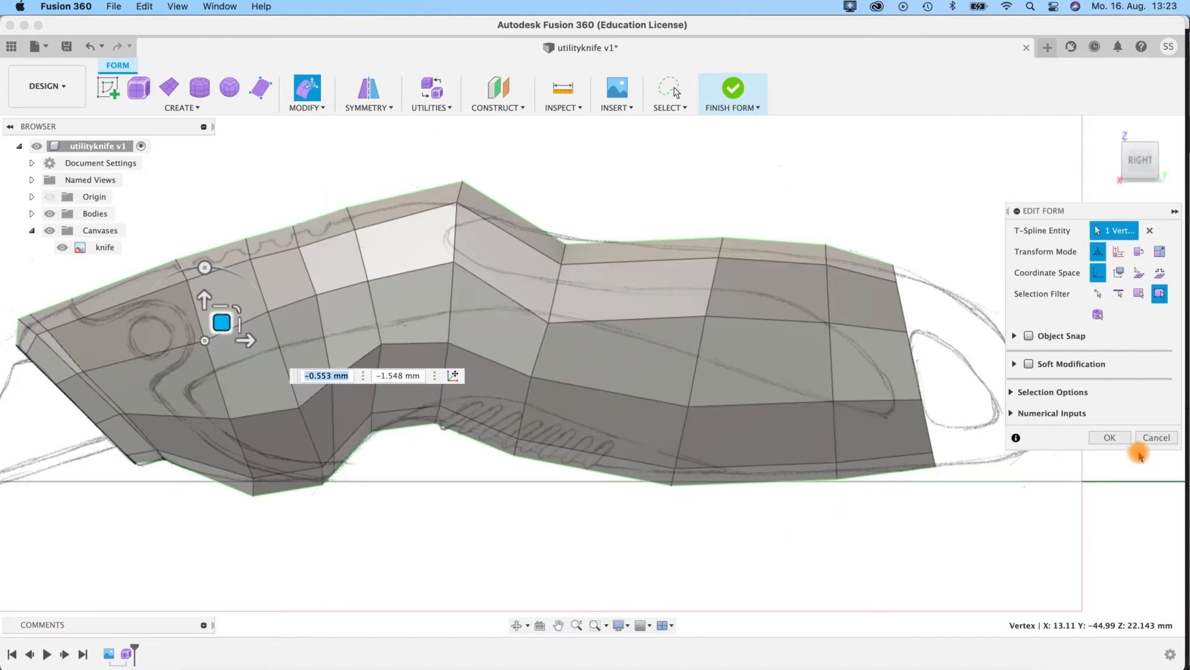
pyautogui.keyDown('shift'); pyautogui.moveTo(707, 533); pyautogui.dragTo(670, 535, button='middle'); pyautogui.keyUp('shift')
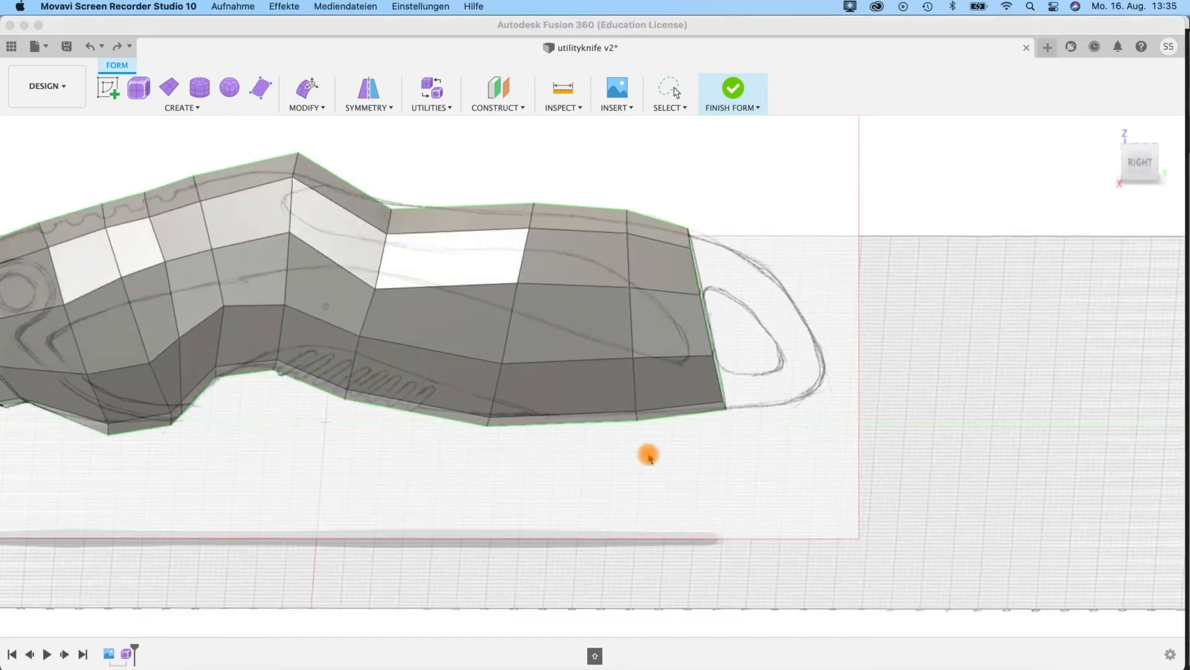
# Step: Extrude the two upper rear end faces of the handle rearward toward the sketched loop and scale them to about 0.9
pyautogui.keyDown('shift'); pyautogui.moveTo(646, 454); pyautogui.dragTo(661, 428, button='middle'); pyautogui.keyUp('shift')
pyautogui.scroll(3, 712, 398)
pyautogui.keyDown('shift'); pyautogui.moveTo(862, 332); pyautogui.dragTo(806, 402, button='middle'); pyautogui.keyUp('shift')
pyautogui.keyDown('shift'); pyautogui.moveTo(806, 265); pyautogui.dragTo(687, 446, button='middle'); pyautogui.keyUp('shift')
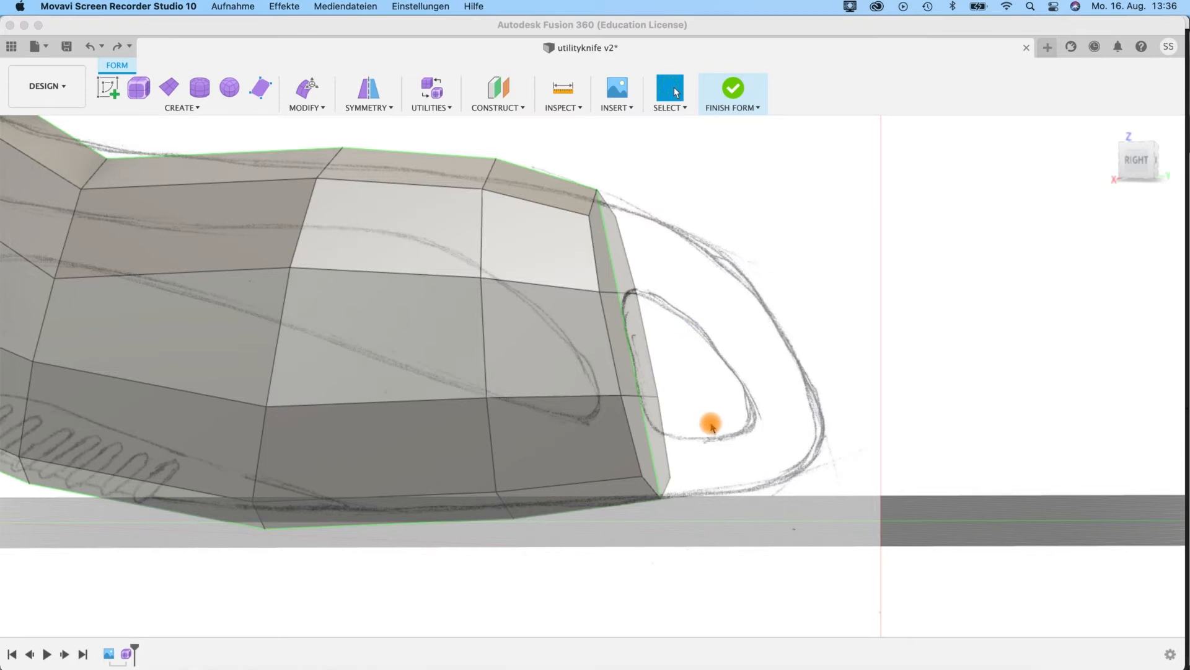
pyautogui.moveTo(680, 303)
pyautogui.keyDown('shift'); pyautogui.mouseDown(button='middle')
pyautogui.moveTo(617, 310)
pyautogui.moveTo(690, 307)
pyautogui.moveTo(705, 337)
pyautogui.moveTo(675, 310)
pyautogui.mouseUp(button='middle'); pyautogui.keyUp('shift')
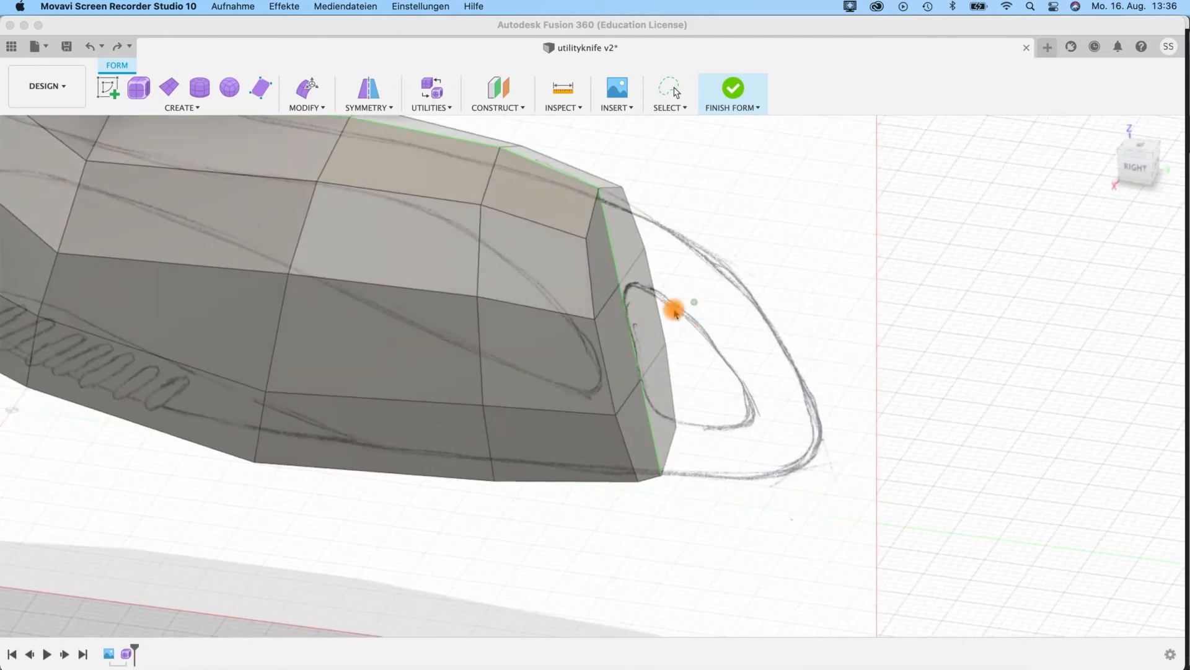
pyautogui.click(604, 277)
pyautogui.keyDown('shift'); pyautogui.moveTo(668, 246); pyautogui.dragTo(643, 243, button='middle'); pyautogui.keyUp('shift')
pyautogui.keyDown('shift'); pyautogui.click(643, 242); pyautogui.keyUp('shift')
pyautogui.keyDown('shift'); pyautogui.moveTo(732, 268); pyautogui.dragTo(691, 287, button='middle'); pyautogui.keyUp('shift')
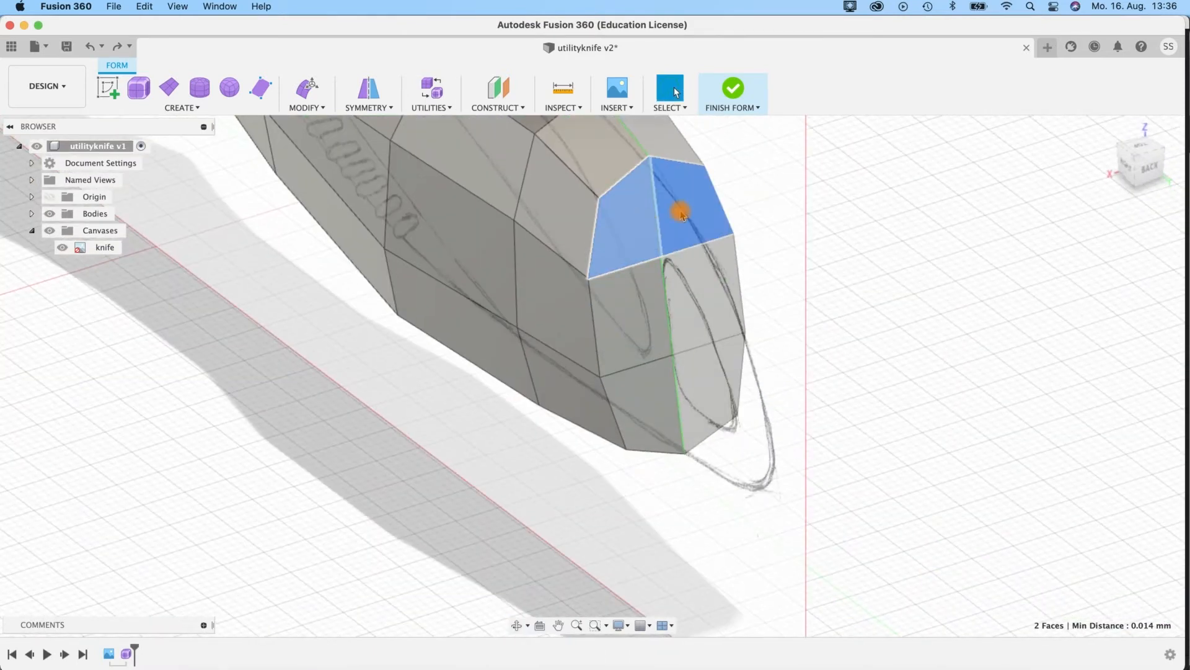
pyautogui.keyDown('shift'); pyautogui.moveTo(674, 467); pyautogui.dragTo(588, 323, button='middle'); pyautogui.keyUp('shift')
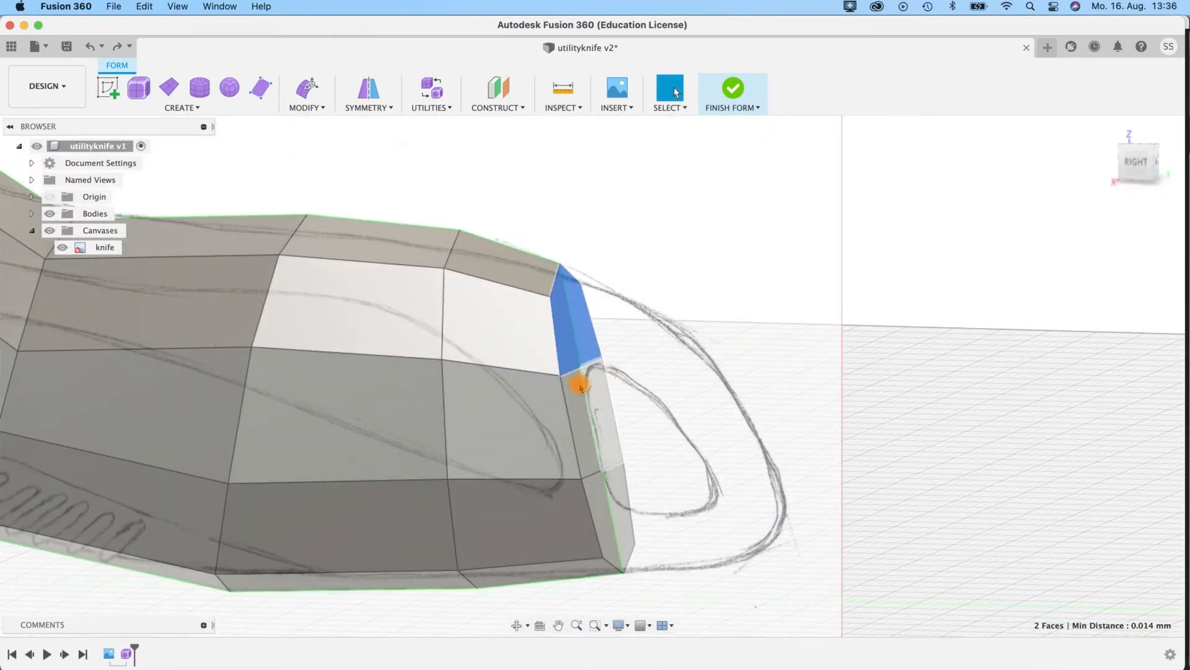
pyautogui.press('e')
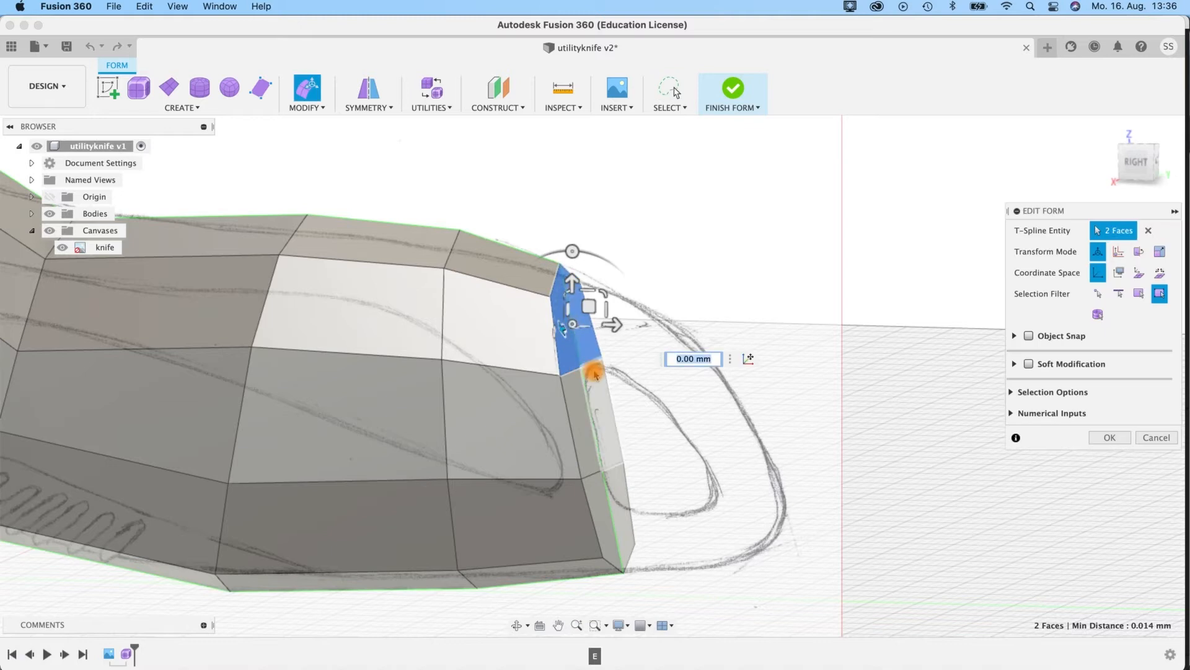
pyautogui.moveTo(618, 328)
pyautogui.mouseDown()
pyautogui.moveTo(657, 326)
pyautogui.moveTo(613, 327)
pyautogui.mouseUp()
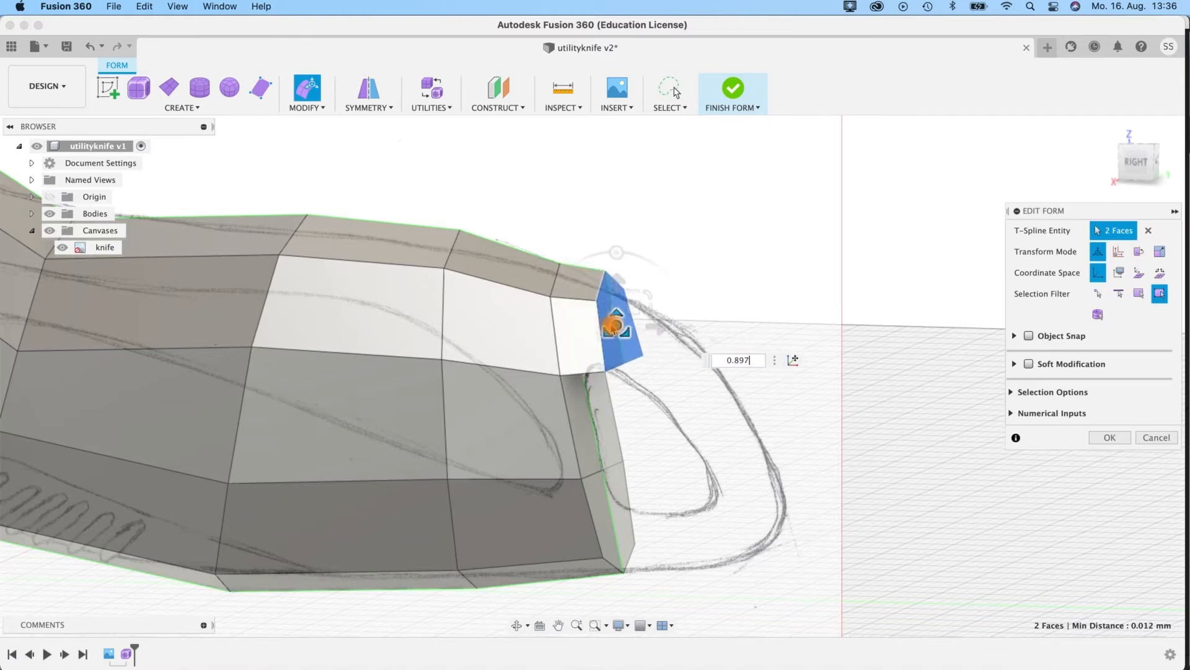
# Step: Tilt the extruded end faces to follow the sketched loop, move them about 2.67 mm rearward, and accept the form edit
pyautogui.moveTo(637, 262); pyautogui.dragTo(671, 284)
pyautogui.keyDown('shift'); pyautogui.moveTo(712, 395); pyautogui.dragTo(724, 379, button='middle'); pyautogui.keyUp('shift')
pyautogui.moveTo(665, 327); pyautogui.dragTo(692, 327)
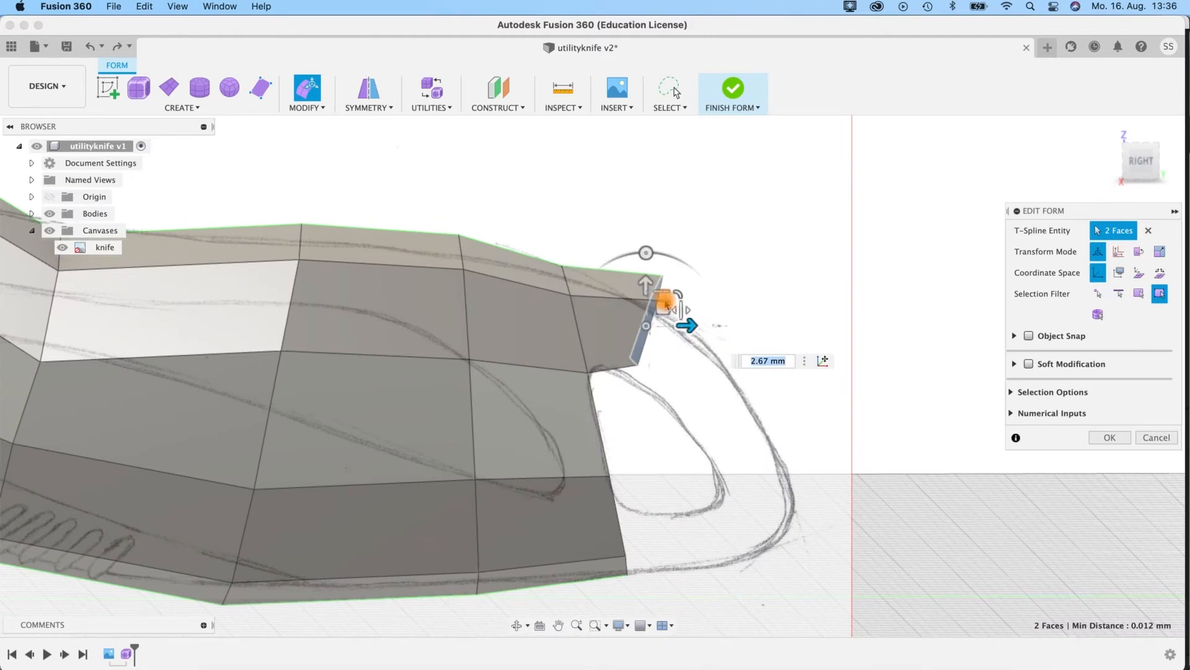
pyautogui.keyDown('shift'); pyautogui.moveTo(731, 298); pyautogui.dragTo(662, 309, button='middle'); pyautogui.keyUp('shift')
pyautogui.moveTo(677, 293); pyautogui.dragTo(683, 296)
pyautogui.moveTo(849, 418)
pyautogui.keyDown('shift'); pyautogui.mouseDown(button='middle')
pyautogui.moveTo(883, 393)
pyautogui.moveTo(922, 394)
pyautogui.moveTo(840, 433)
pyautogui.moveTo(476, 504)
pyautogui.moveTo(674, 549)
pyautogui.moveTo(845, 403)
pyautogui.mouseUp(button='middle'); pyautogui.keyUp('shift')
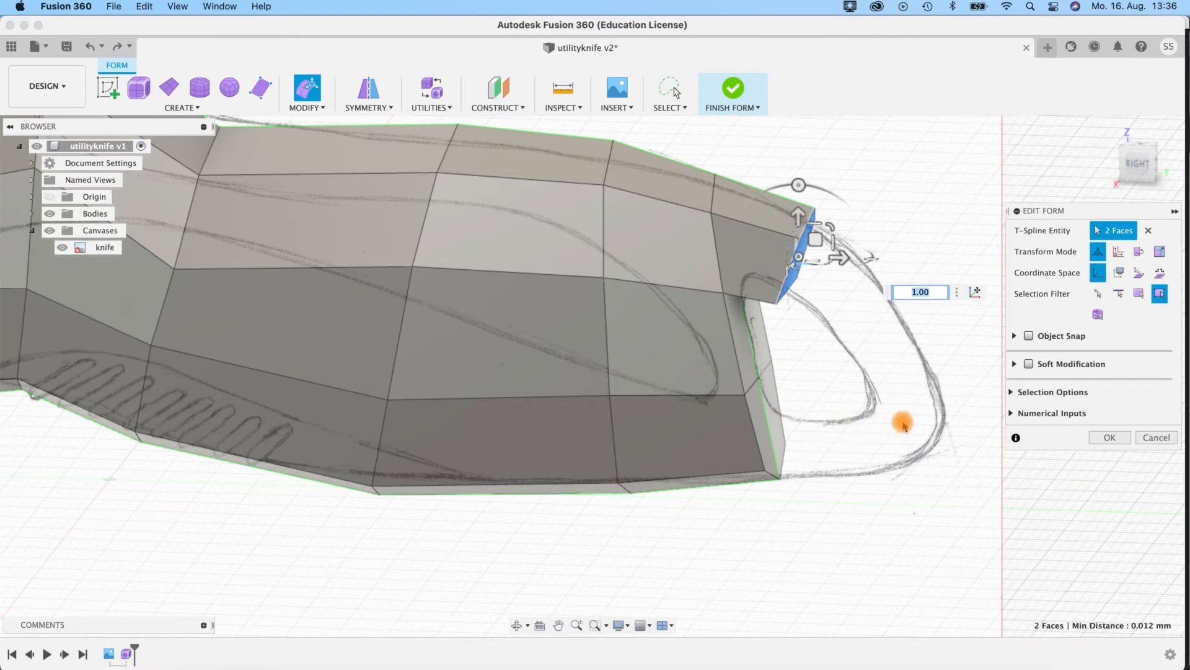
pyautogui.keyDown('shift'); pyautogui.moveTo(843, 451); pyautogui.dragTo(607, 501, button='middle'); pyautogui.keyUp('shift')
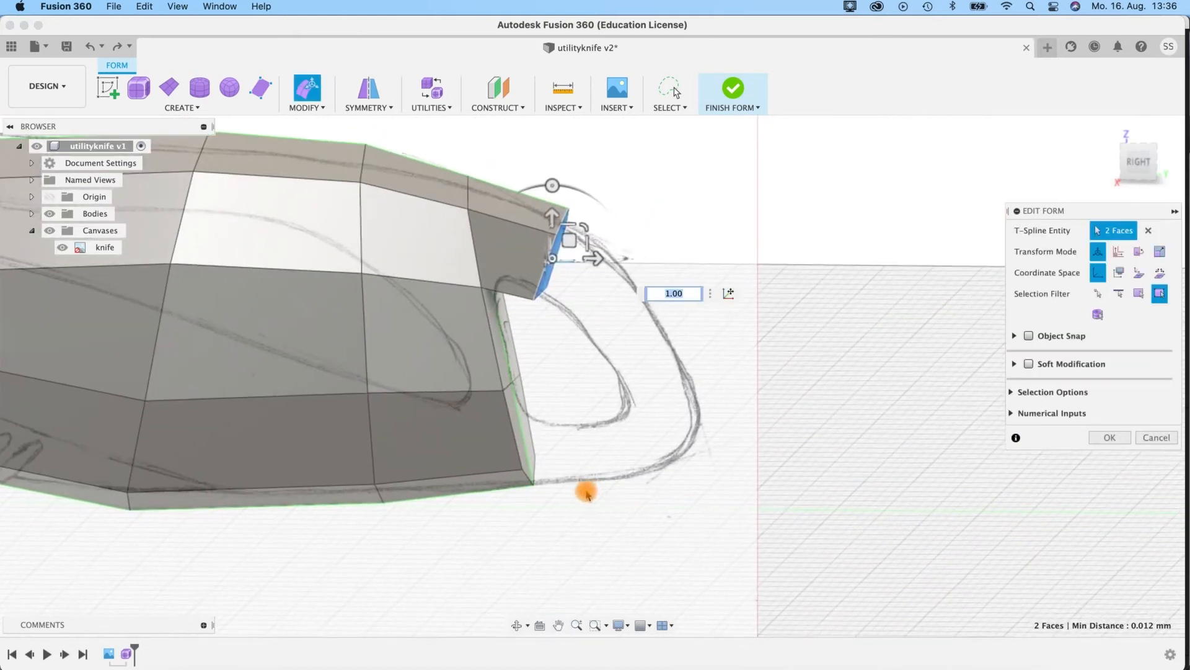
pyautogui.moveTo(588, 492)
pyautogui.keyDown('shift'); pyautogui.mouseDown(button='middle')
pyautogui.moveTo(813, 532)
pyautogui.moveTo(702, 509)
pyautogui.moveTo(773, 460)
pyautogui.mouseUp(button='middle'); pyautogui.keyUp('shift')
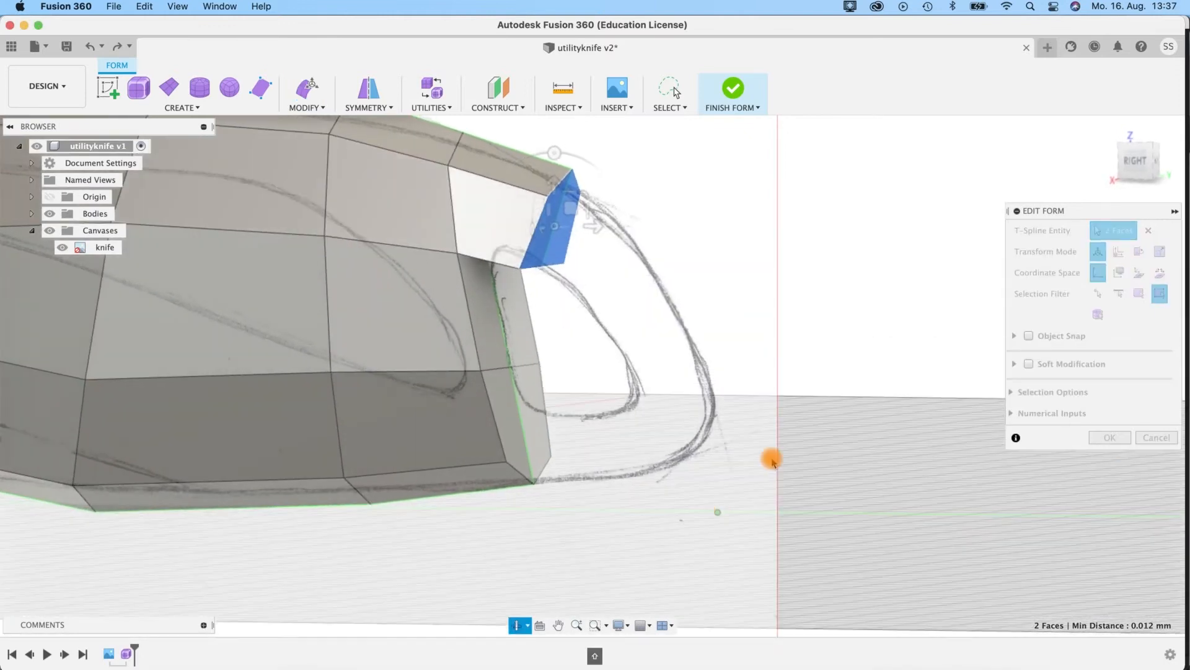
pyautogui.click(1110, 439)
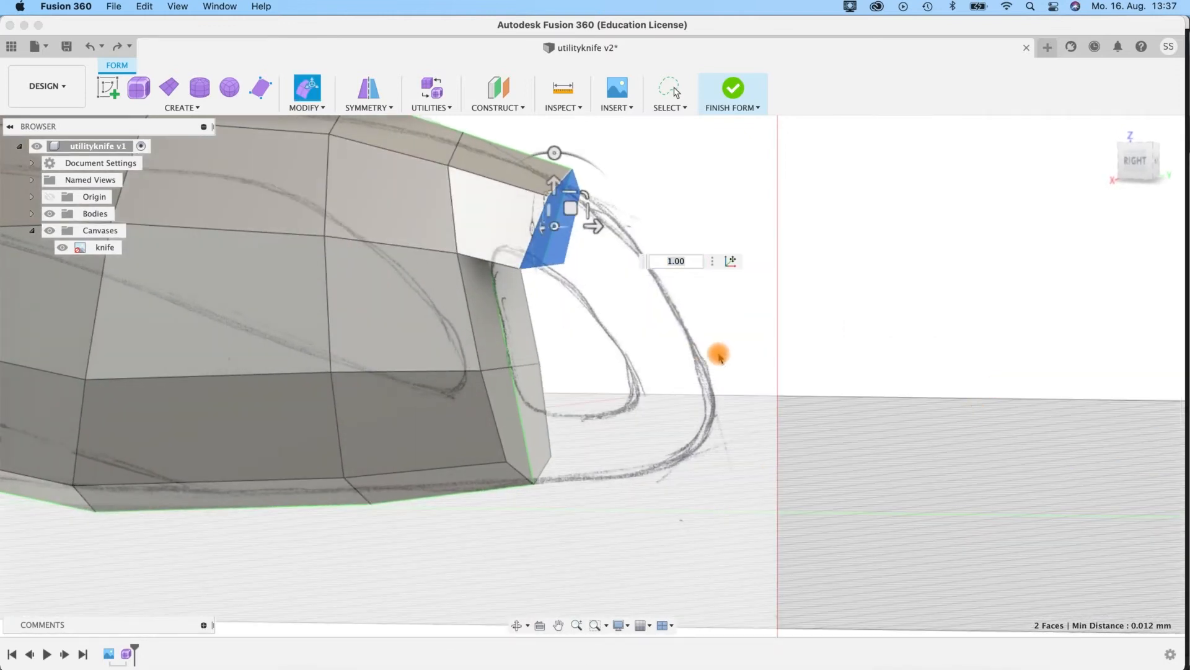
# Step: Sketch a three-point fit spline on the YZ plane along the middle of the loop, from the lower rear end to the upper stub
pyautogui.keyDown('shift'); pyautogui.moveTo(720, 352); pyautogui.dragTo(708, 349, button='middle'); pyautogui.keyUp('shift')
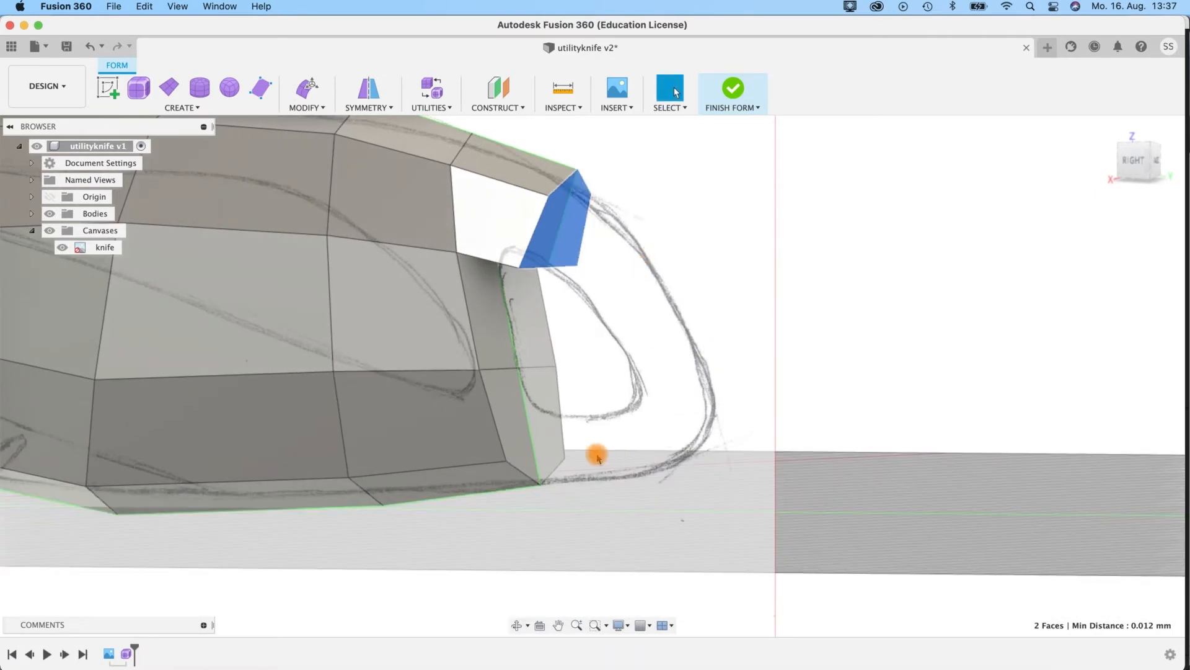
pyautogui.moveTo(698, 440)
pyautogui.keyDown('shift'); pyautogui.mouseDown(button='middle')
pyautogui.moveTo(736, 438)
pyautogui.moveTo(699, 443)
pyautogui.moveTo(719, 443)
pyautogui.mouseUp(button='middle'); pyautogui.keyUp('shift')
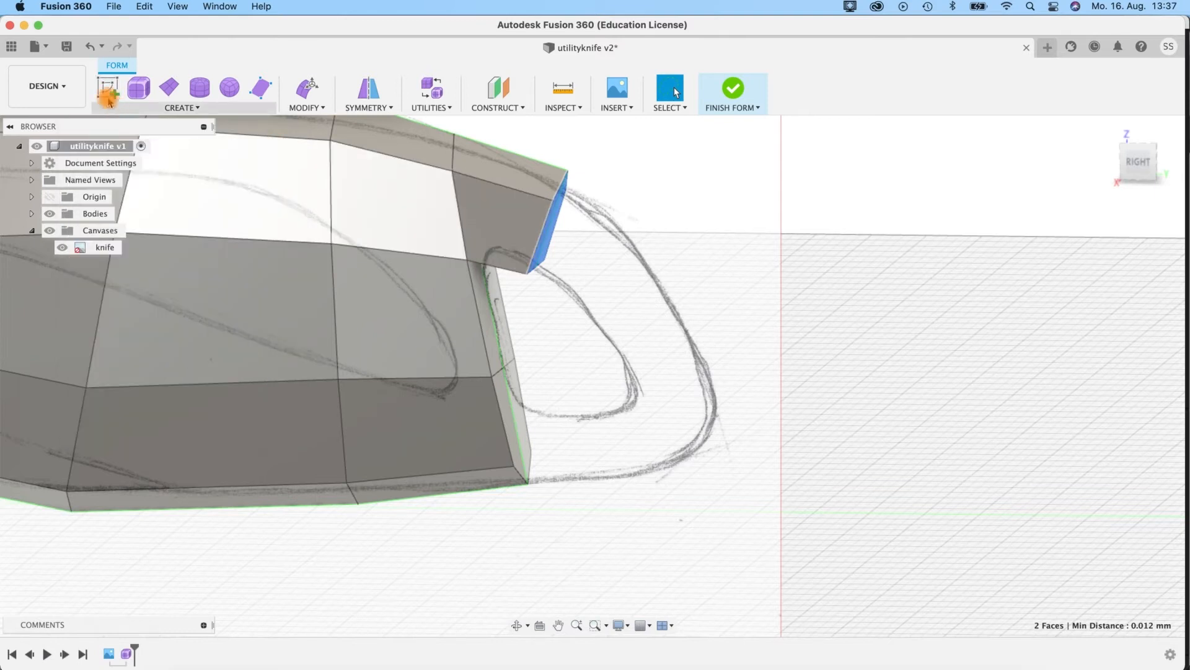
pyautogui.click(109, 90)
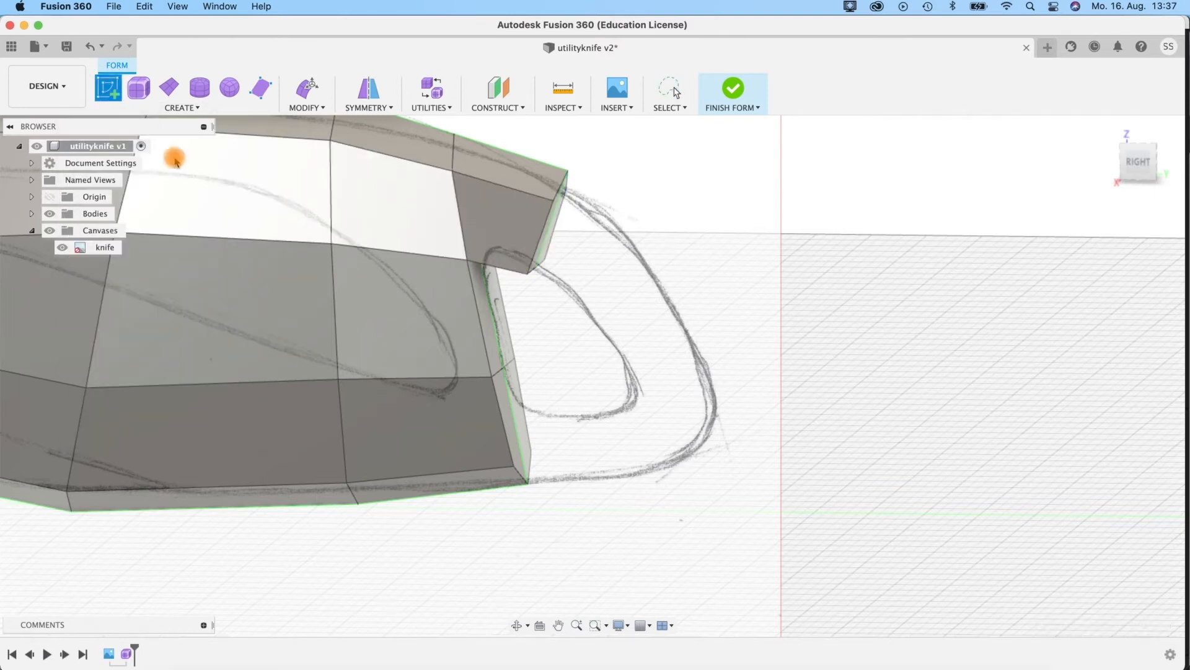
pyautogui.scroll(-5, 587, 407)
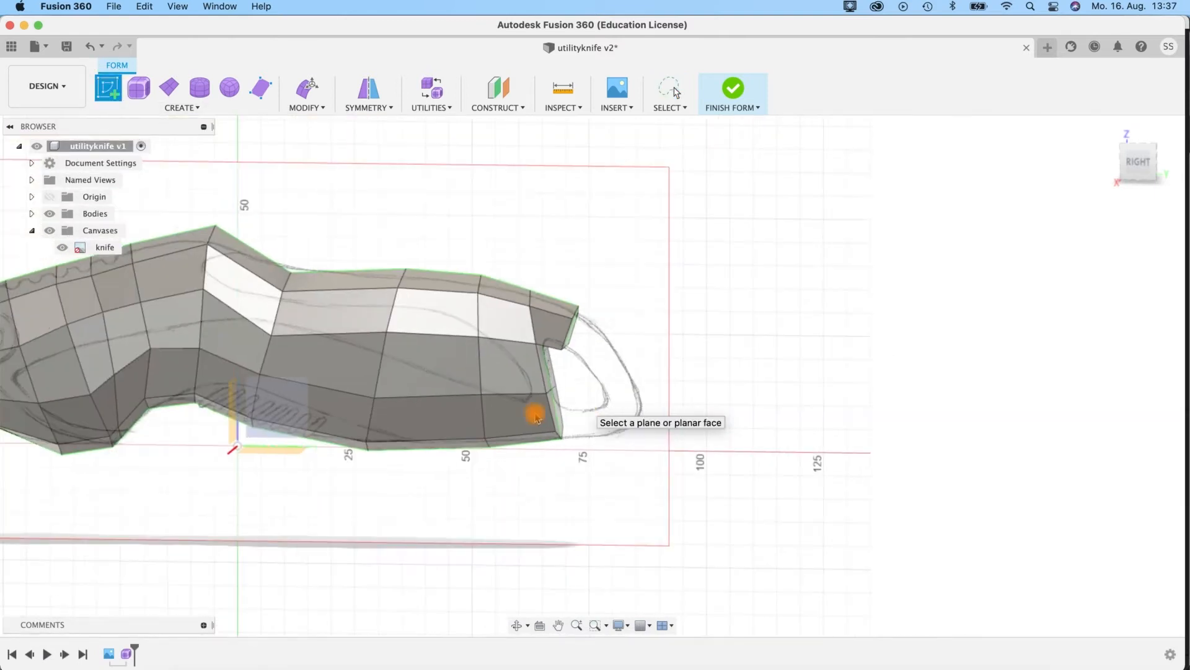
pyautogui.click(275, 400)
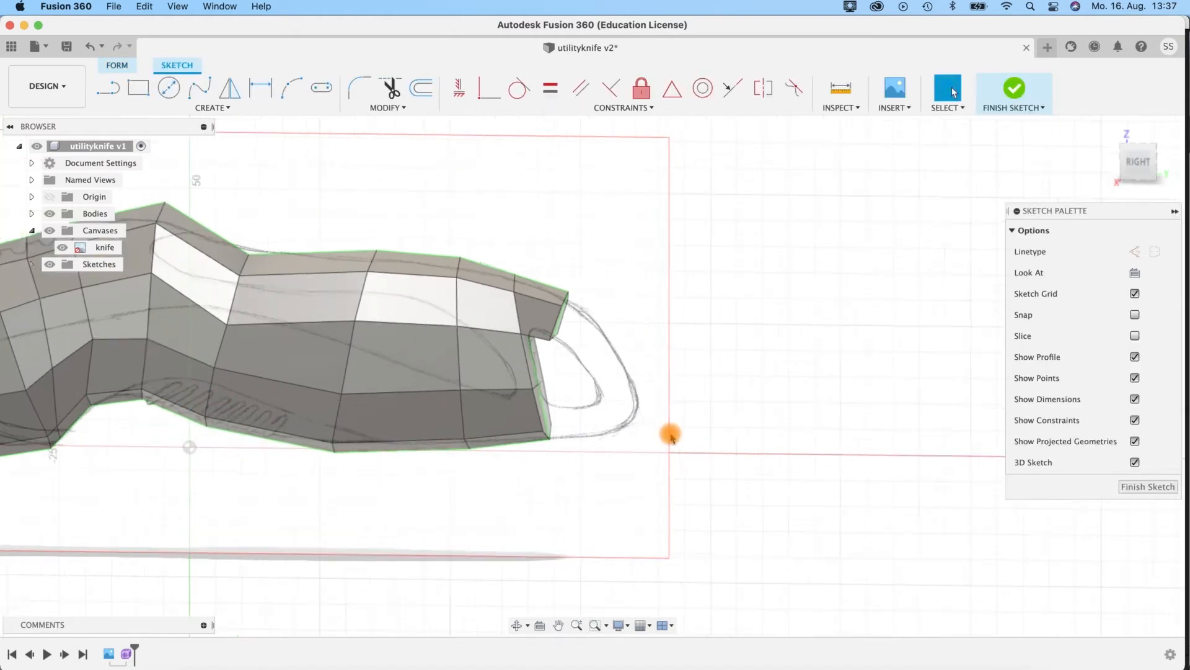
pyautogui.scroll(3, 826, 332)
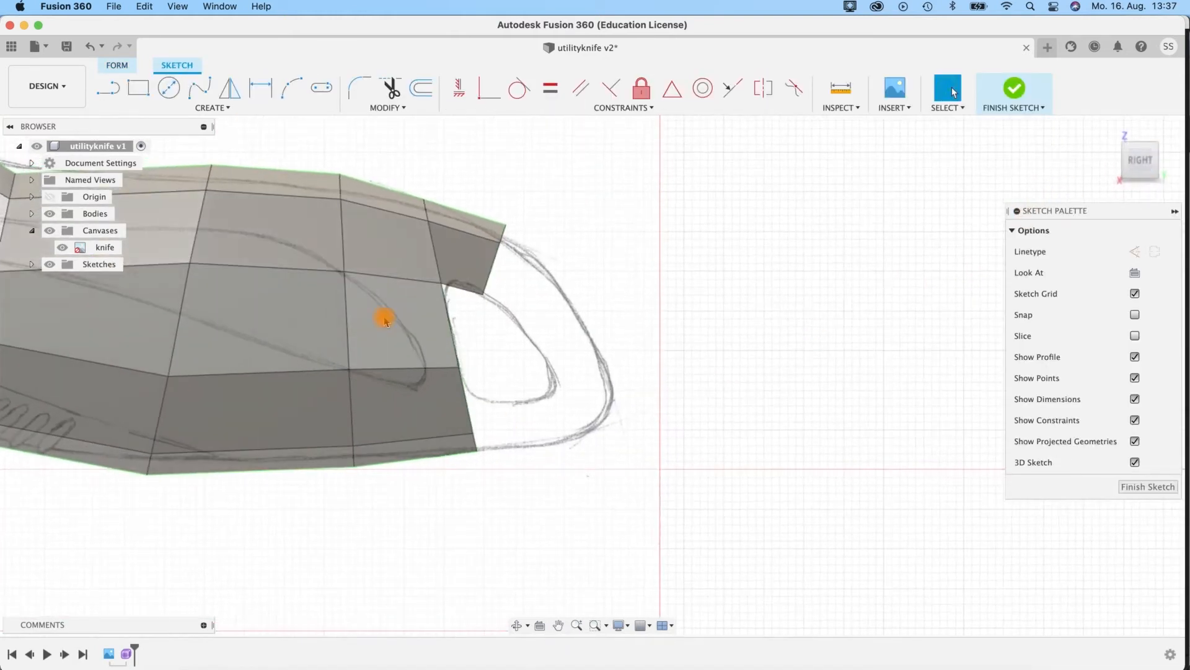
pyautogui.click(196, 91)
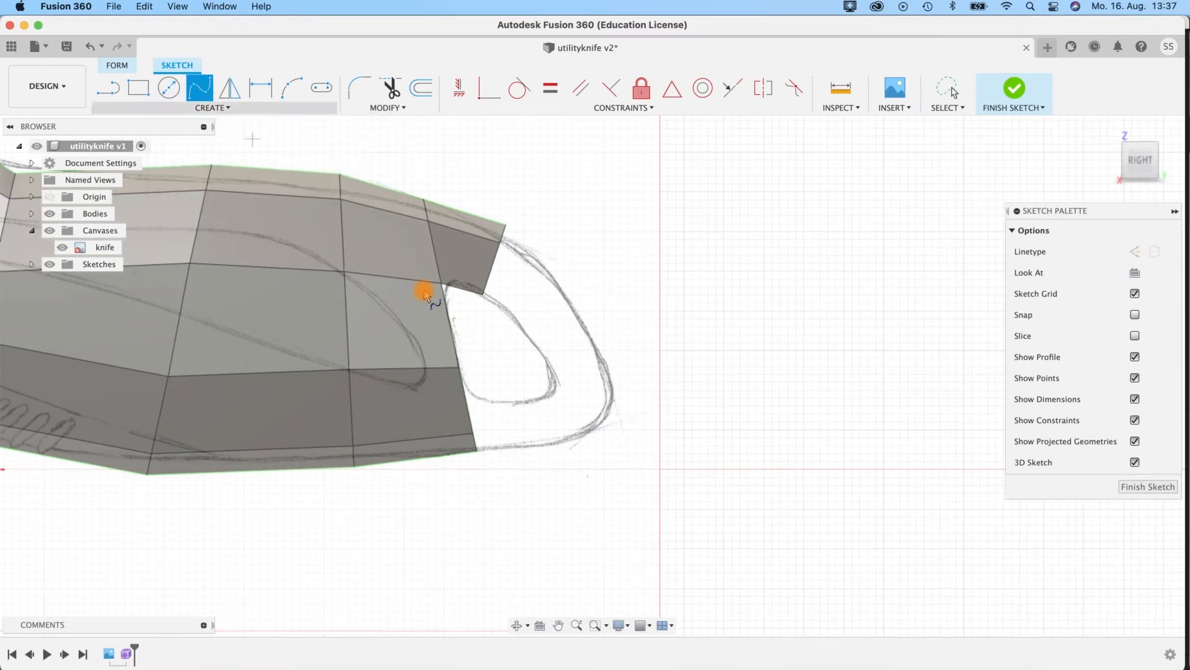
pyautogui.click(480, 421)
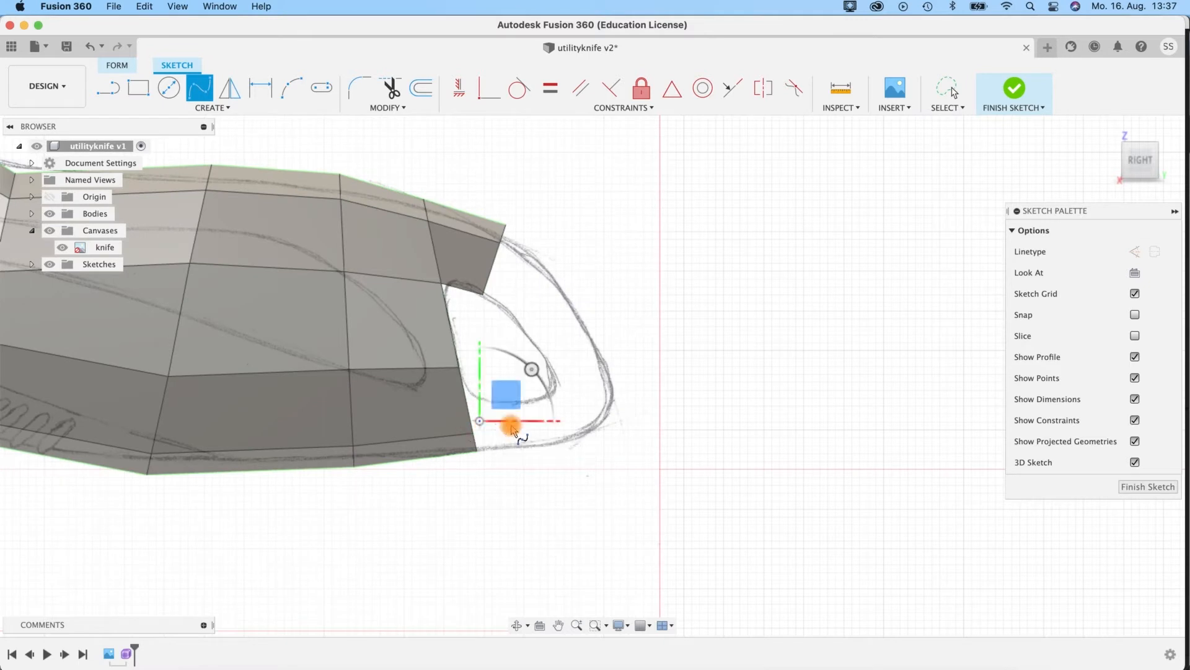
pyautogui.click(579, 408)
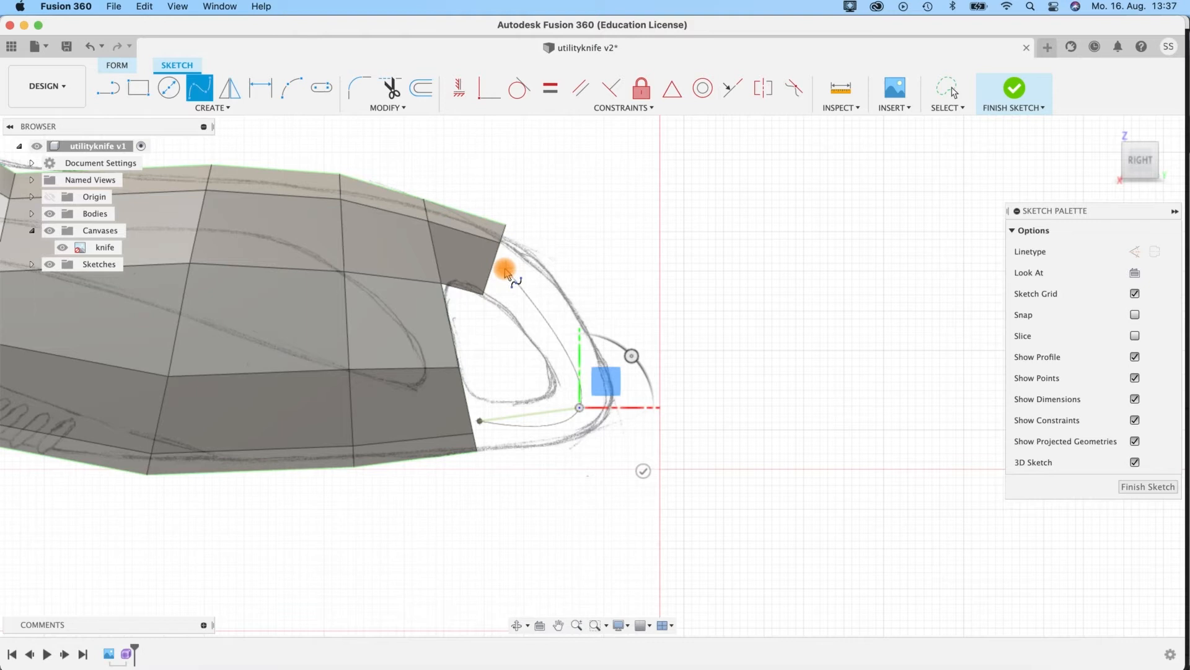
pyautogui.click(503, 267)
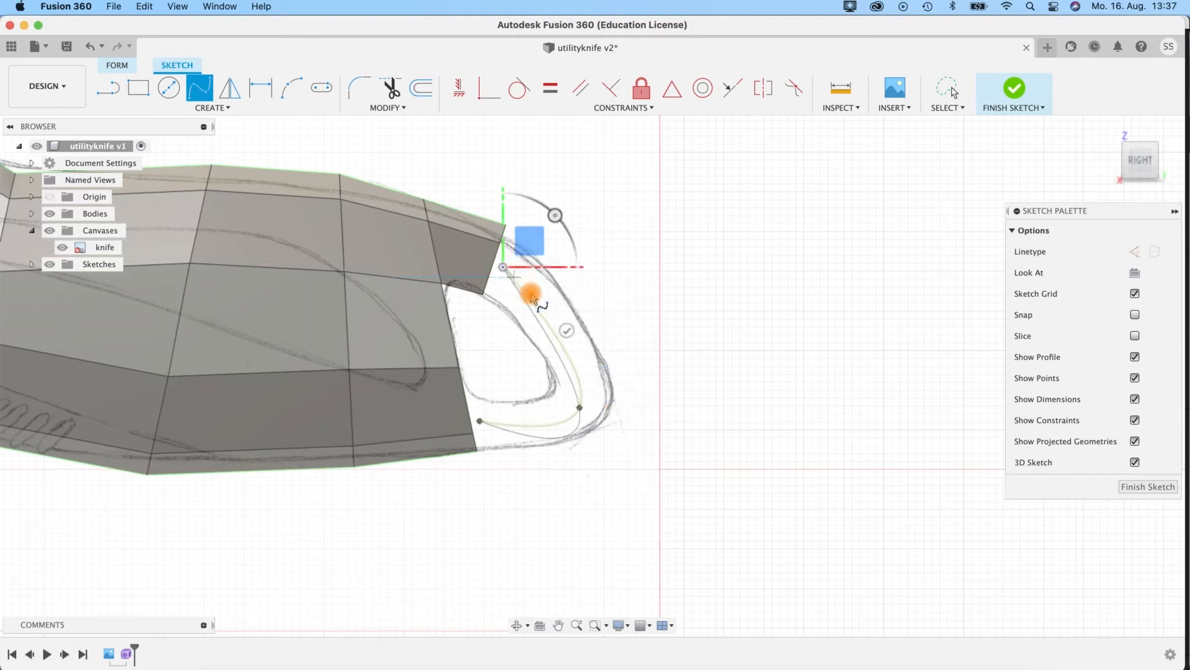
pyautogui.click(567, 331)
# Step: Raise the spline's middle point slightly, move its lower endpoint to about Y 69.56, Z 5.53 mm, and finish the sketch
pyautogui.scroll(3, 617, 409)
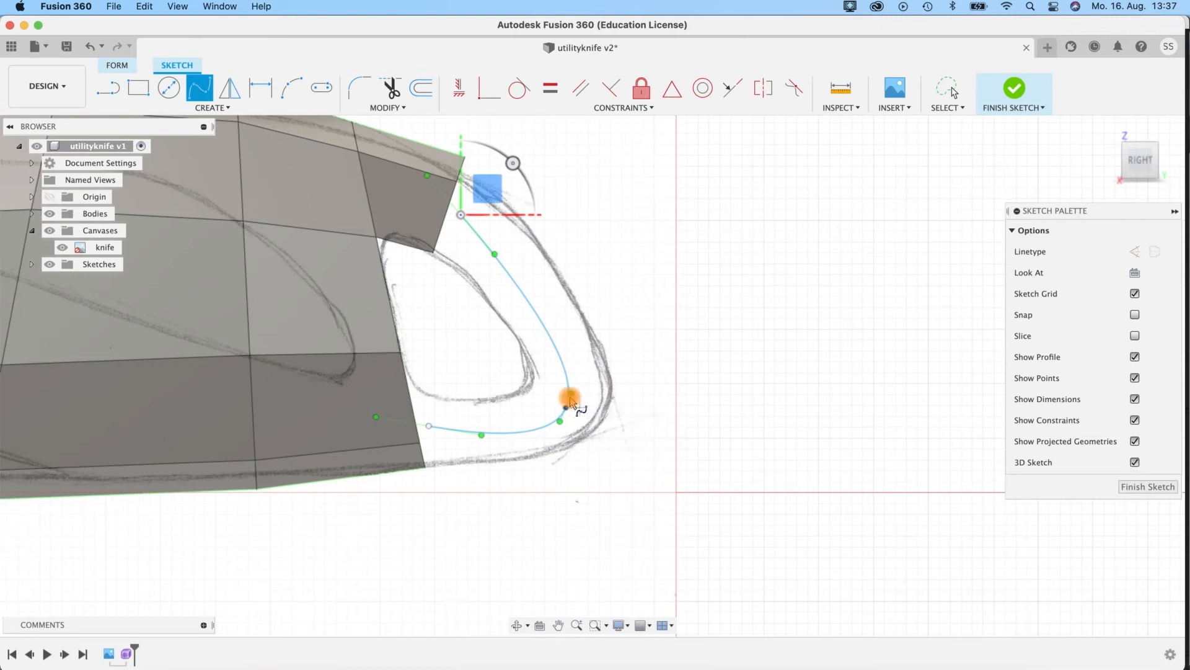
pyautogui.press('Escape')
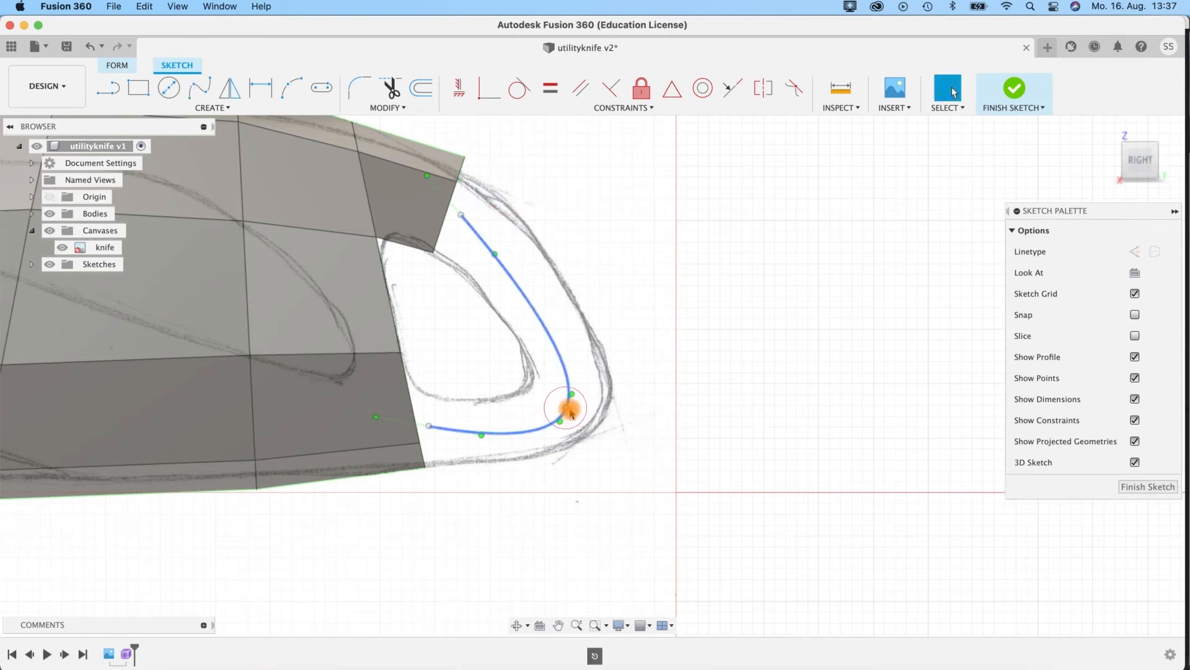
pyautogui.click(570, 413)
pyautogui.moveTo(567, 411)
pyautogui.mouseDown()
pyautogui.moveTo(587, 364)
pyautogui.moveTo(566, 407)
pyautogui.moveTo(571, 385)
pyautogui.mouseUp()
pyautogui.click(427, 424)
pyautogui.moveTo(429, 428); pyautogui.dragTo(424, 419)
pyautogui.click(603, 576)
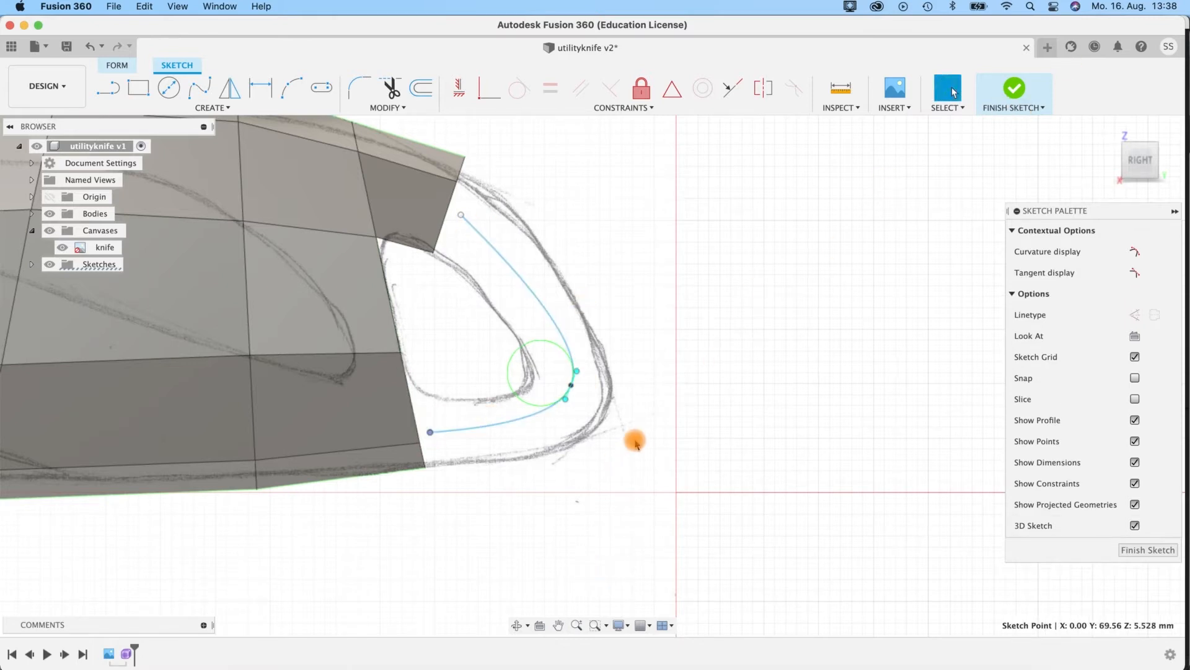
pyautogui.click(1011, 87)
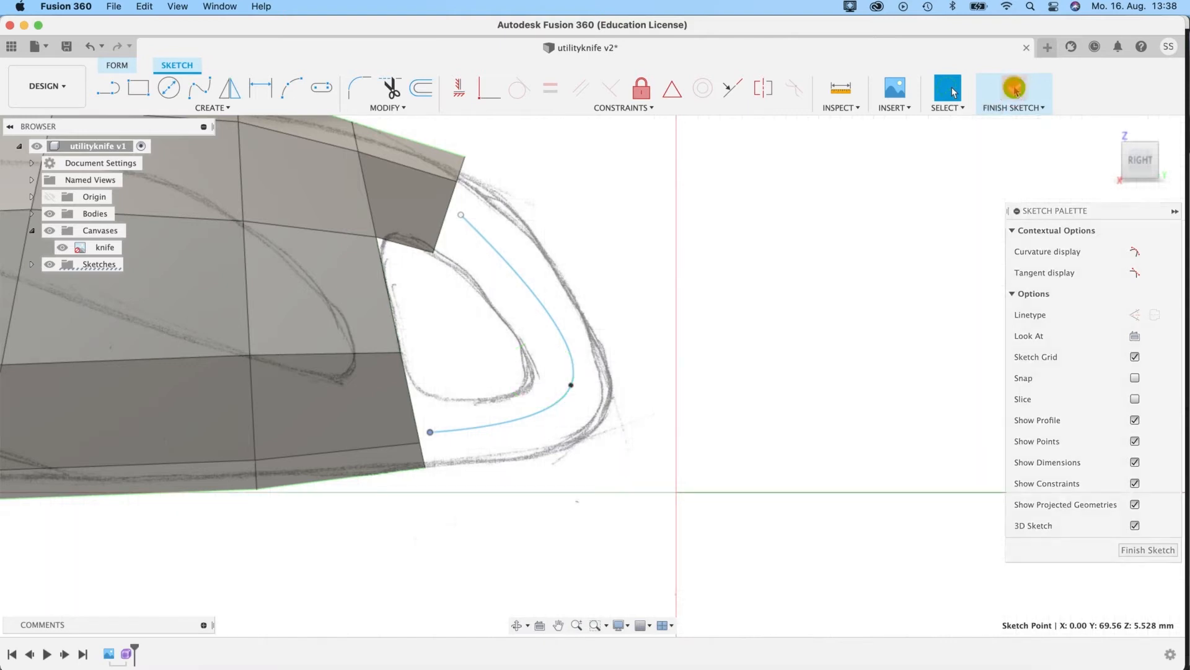
# Step: Delete the two lower rear end faces where the spline starts, opening the body there
pyautogui.moveTo(683, 353)
pyautogui.keyDown('shift'); pyautogui.mouseDown(button='middle')
pyautogui.moveTo(638, 359)
pyautogui.moveTo(635, 348)
pyautogui.moveTo(646, 349)
pyautogui.moveTo(639, 414)
pyautogui.mouseUp(button='middle'); pyautogui.keyUp('shift')
pyautogui.click(447, 403)
pyautogui.keyDown('shift'); pyautogui.click(477, 410); pyautogui.keyUp('shift')
pyautogui.scroll(-2, 546, 534)
pyautogui.scroll(2, 546, 535)
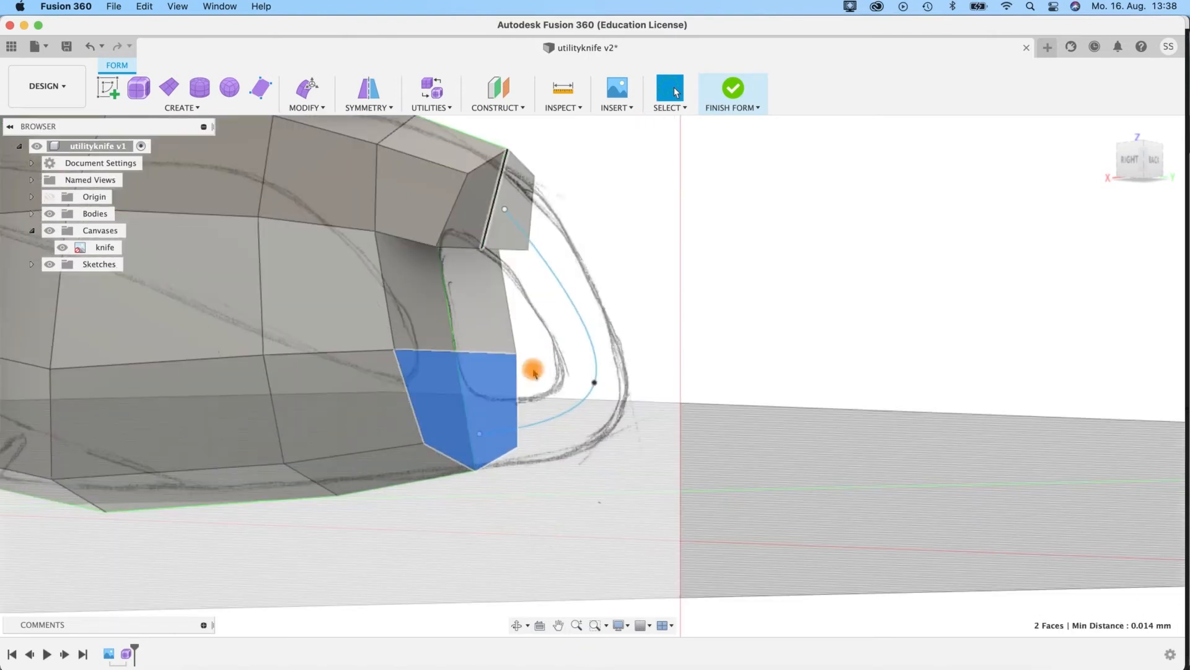
pyautogui.keyDown('shift'); pyautogui.click(484, 399); pyautogui.keyUp('shift')
pyautogui.keyDown('shift'); pyautogui.click(484, 400); pyautogui.keyUp('shift')
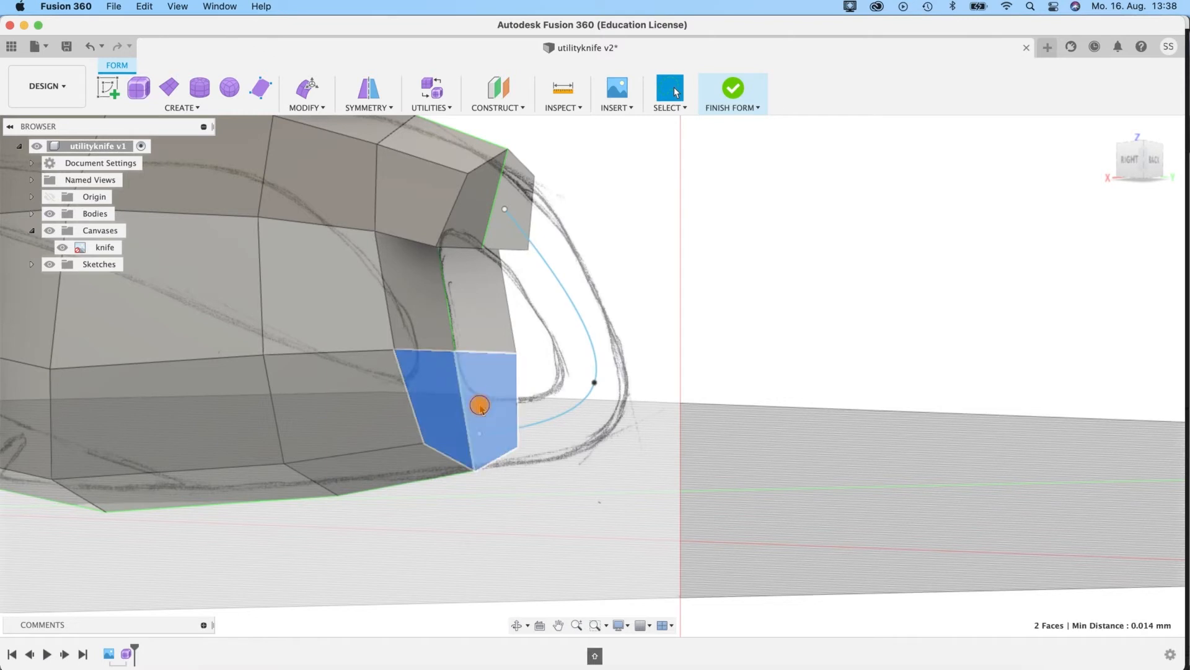
pyautogui.rightClick(482, 403)
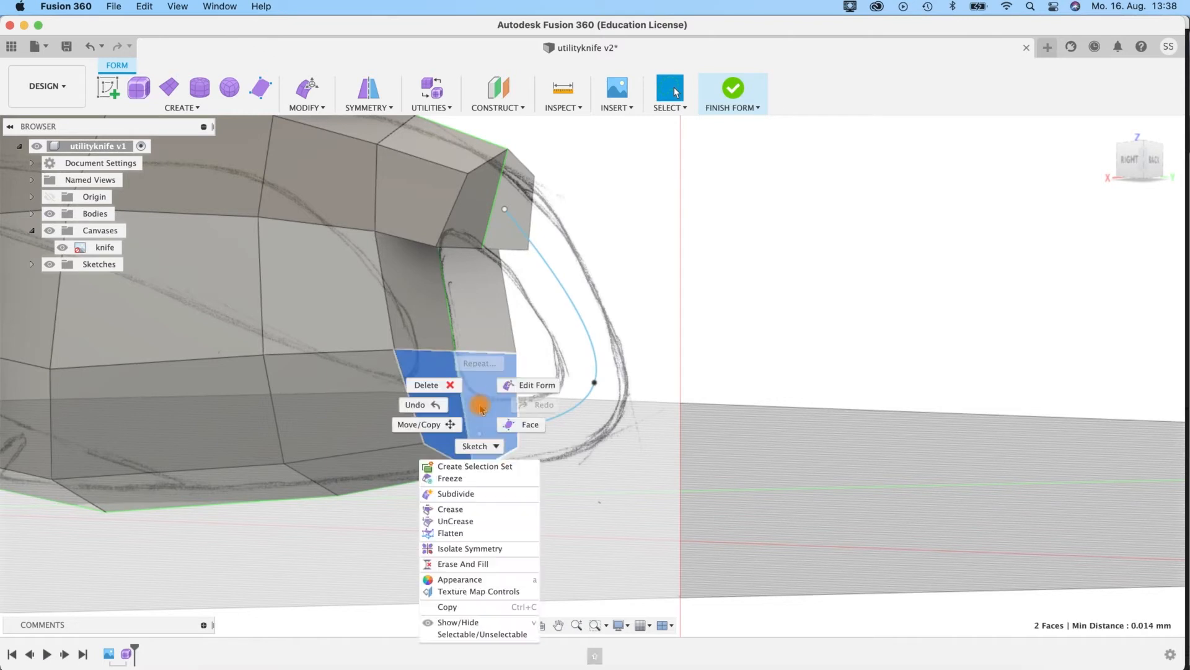
pyautogui.click(442, 387)
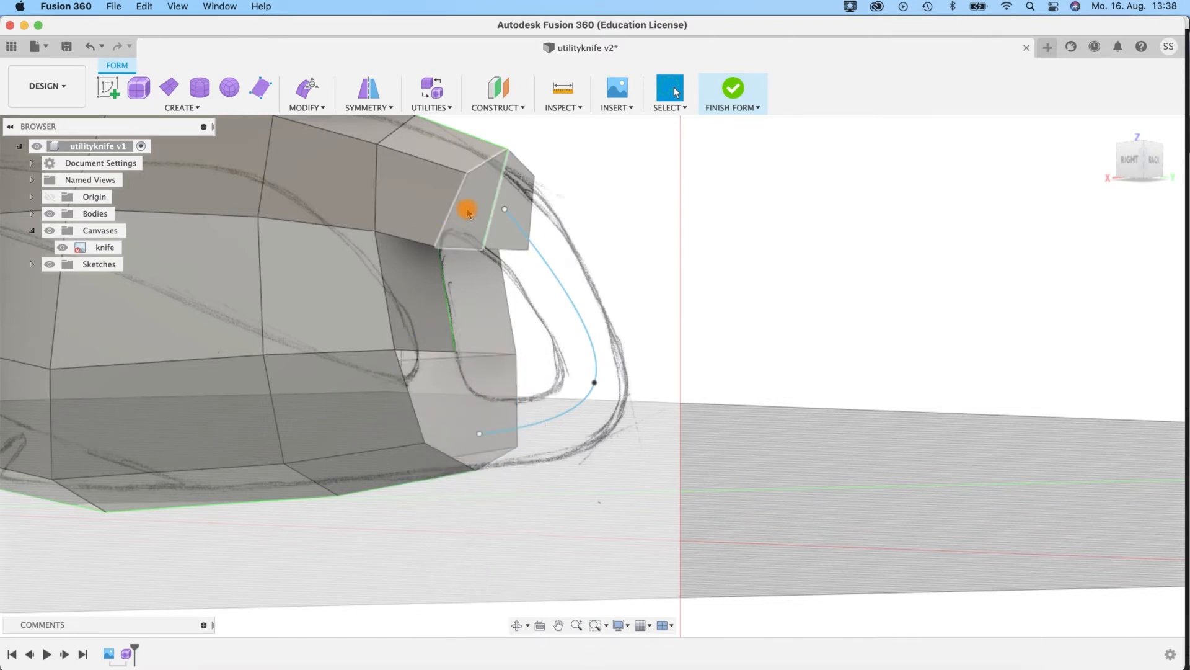
# Step: Show the form in smooth display and hide the knife canvas
pyautogui.hotkey('ctrl', '3')
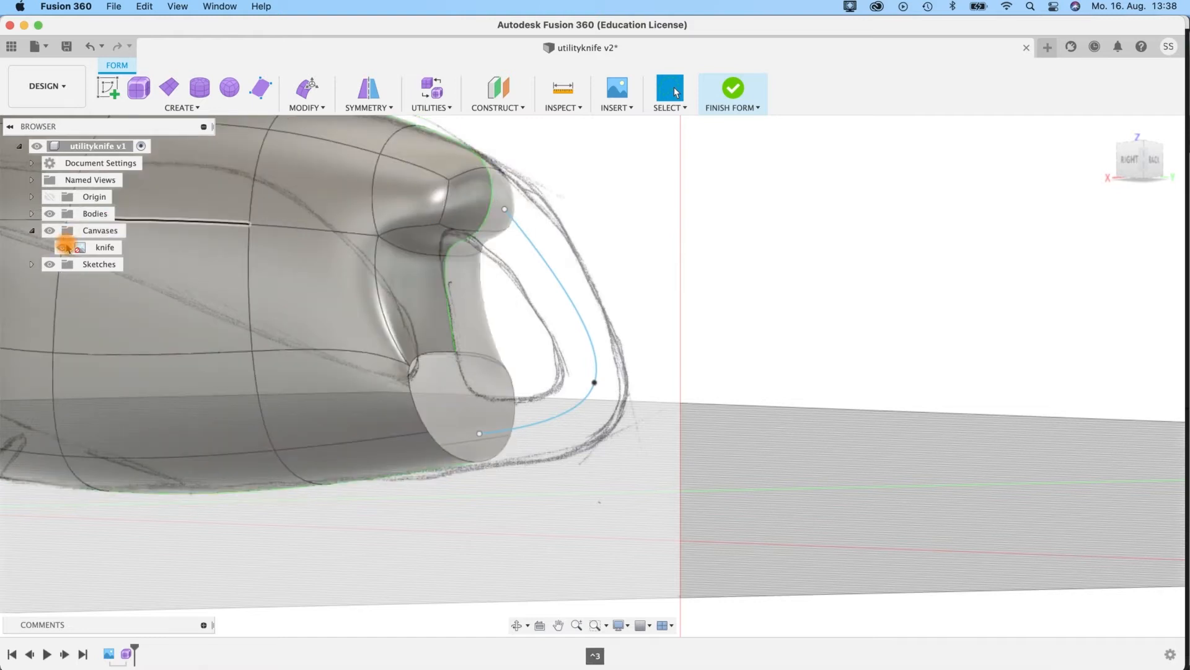
pyautogui.click(63, 248)
pyautogui.click(62, 246)
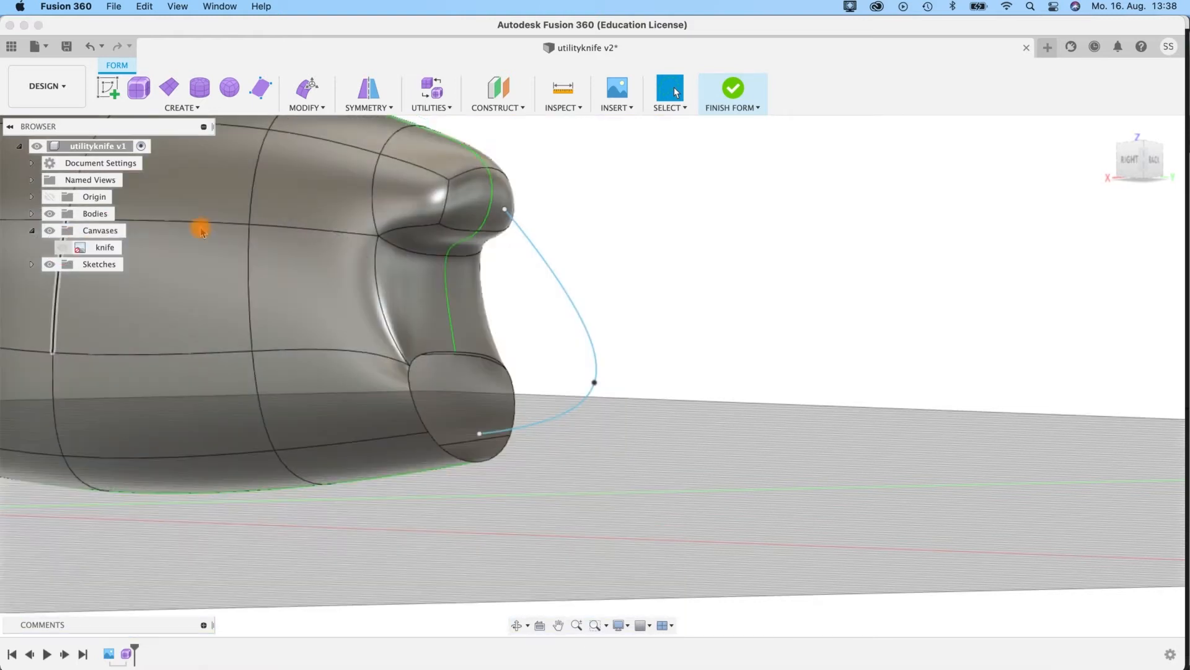
# Step: Delete the two end faces of the upper rear stub at the spline's upper end
pyautogui.keyDown('shift'); pyautogui.moveTo(464, 217); pyautogui.dragTo(502, 223, button='middle'); pyautogui.keyUp('shift')
pyautogui.click(501, 222)
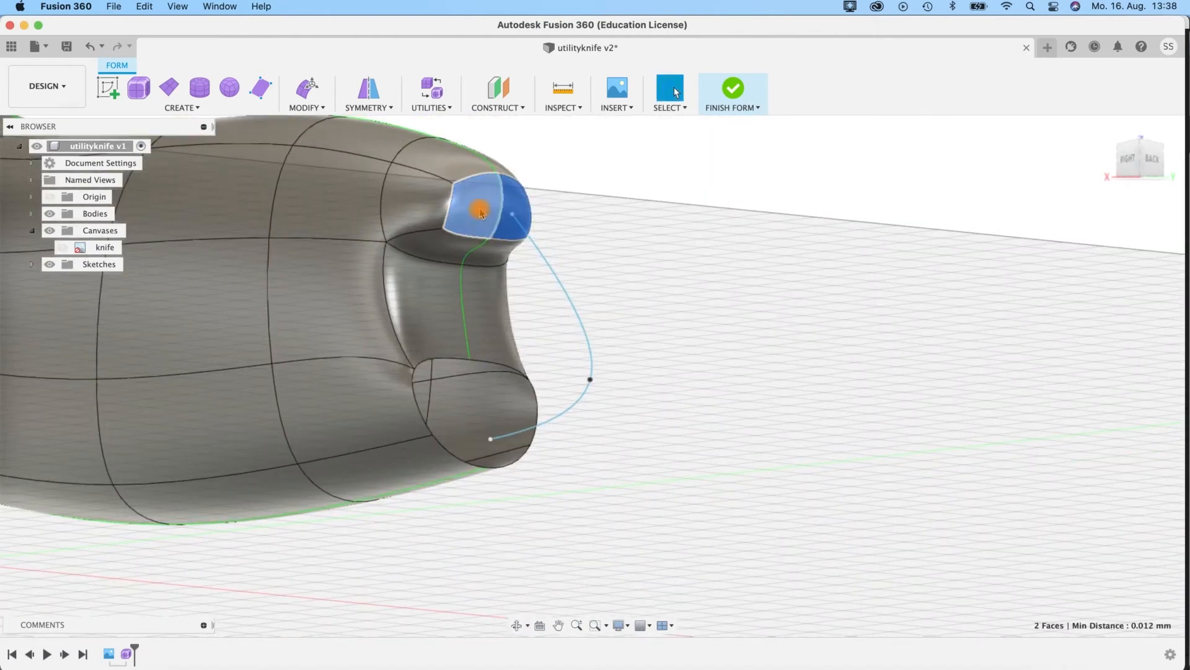
pyautogui.rightClick(481, 211)
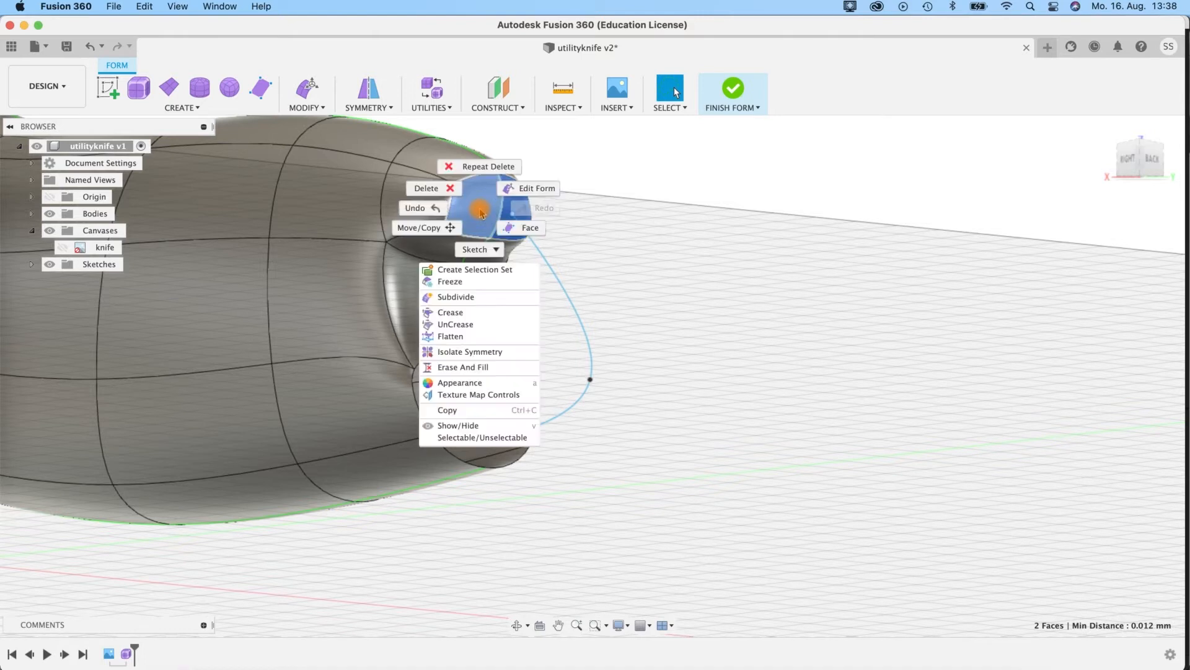
pyautogui.click(436, 189)
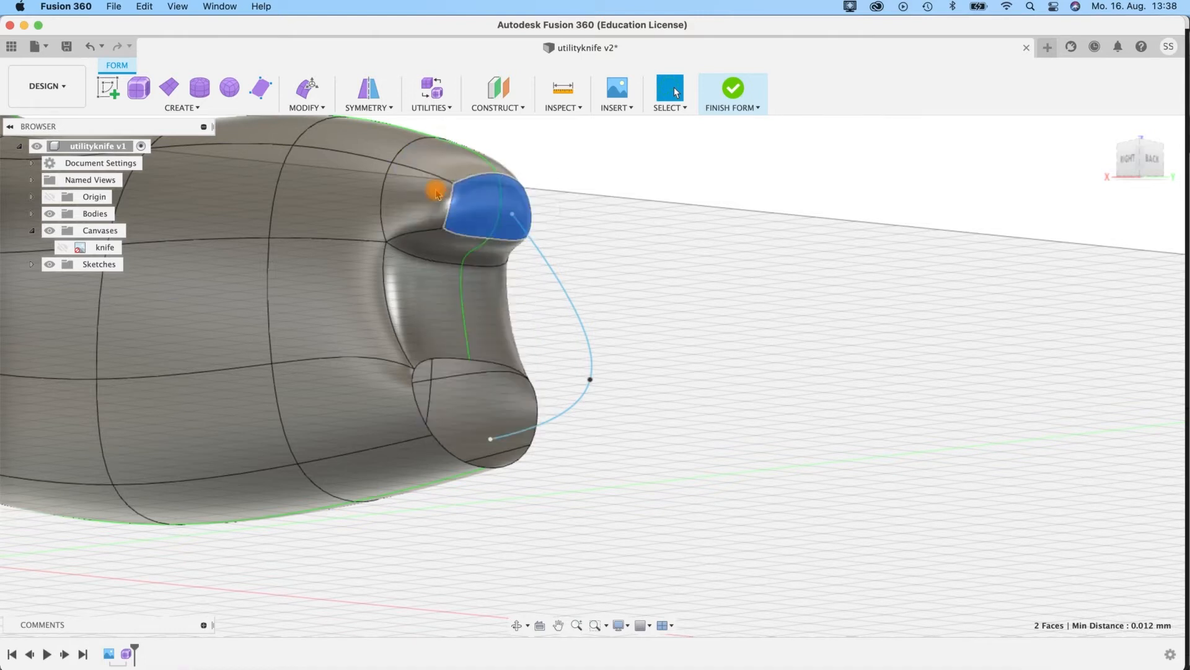
pyautogui.keyDown('shift'); pyautogui.moveTo(627, 502); pyautogui.dragTo(581, 505, button='middle'); pyautogui.keyUp('shift')
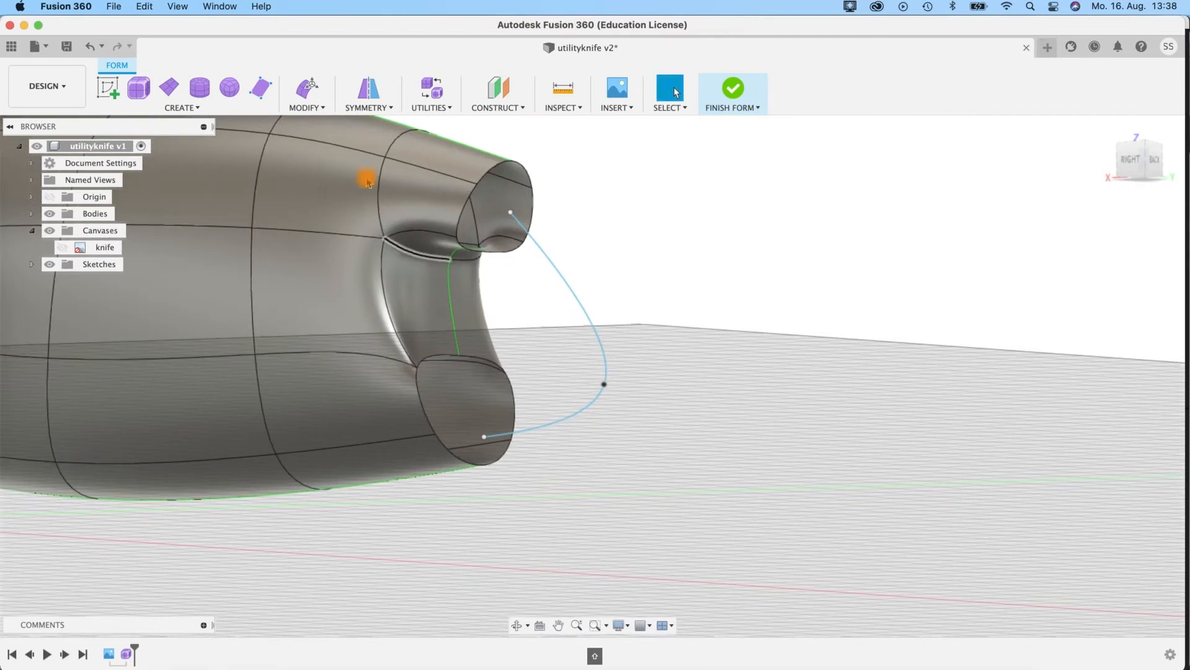
# Step: Bridge the lower rear opening to the upper one with 5 faces, following the spline curve
pyautogui.click(314, 109)
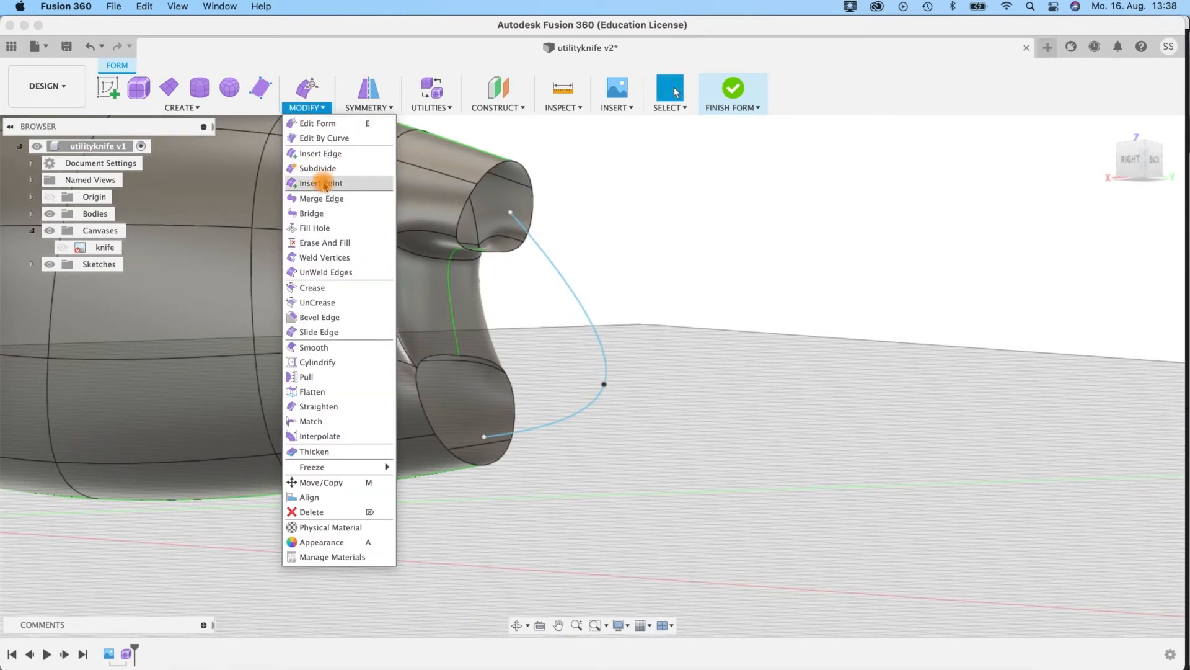
pyautogui.click(308, 214)
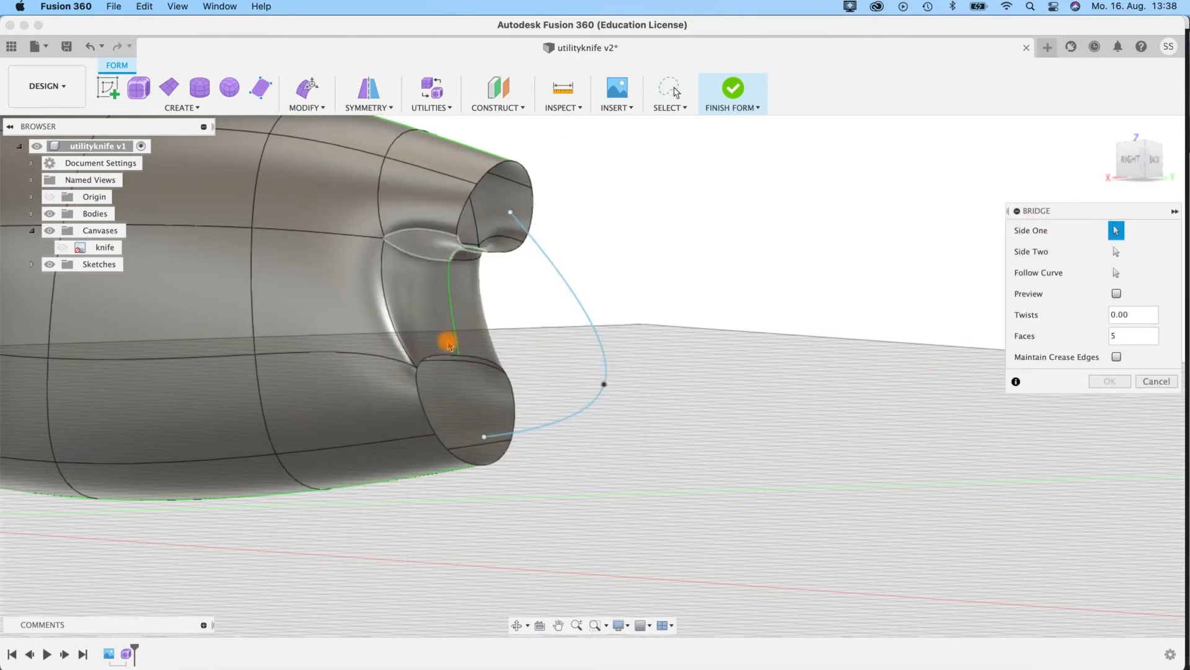
pyautogui.click(421, 401)
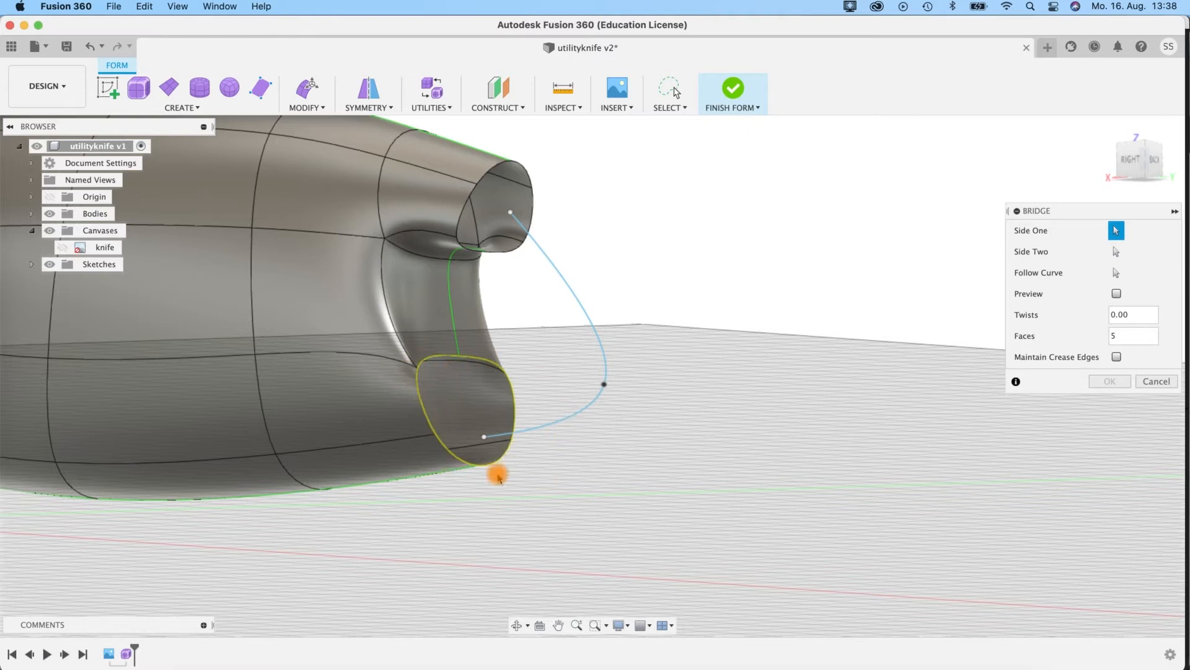
pyautogui.click(1117, 253)
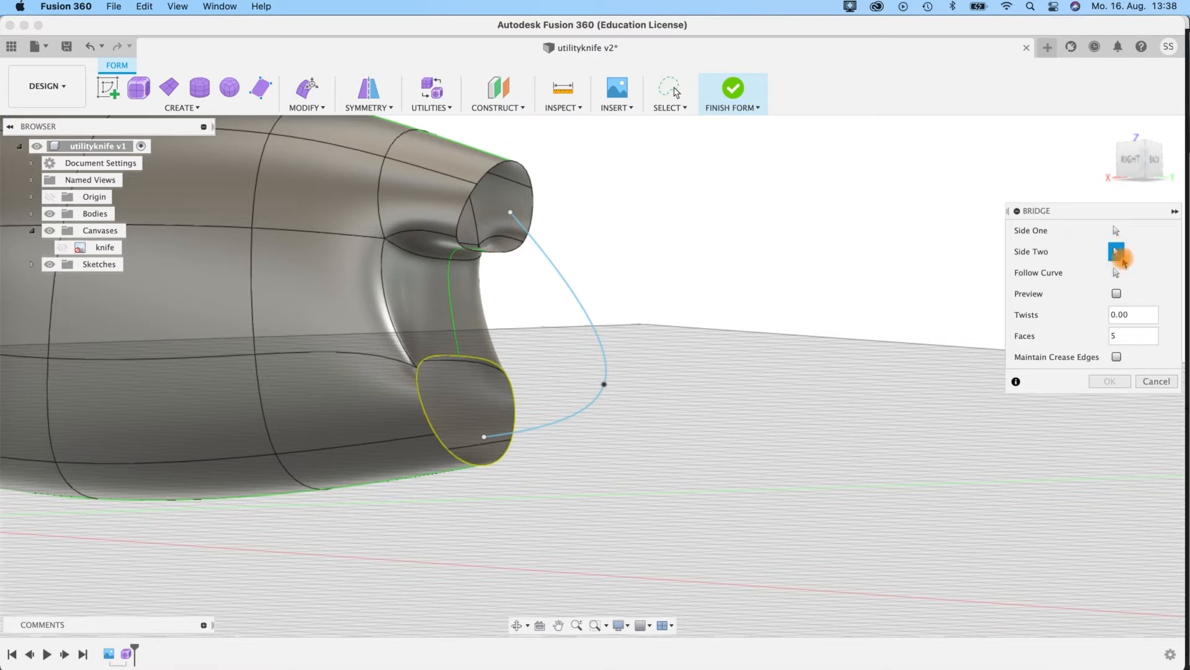
pyautogui.click(505, 186)
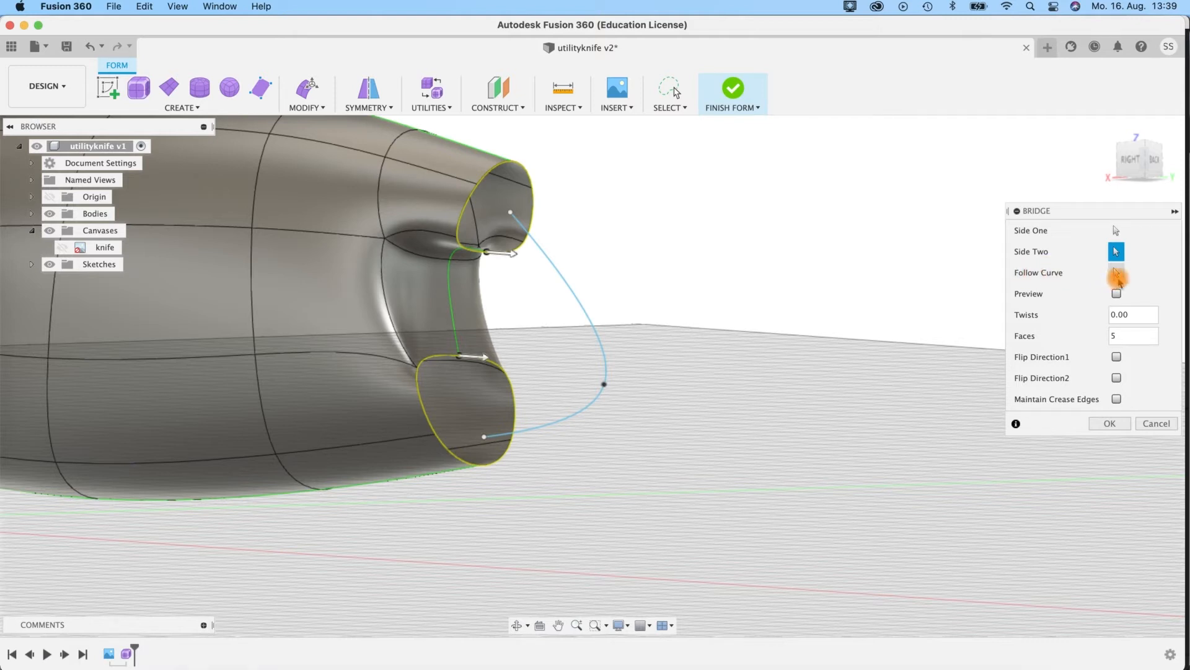
pyautogui.click(1117, 273)
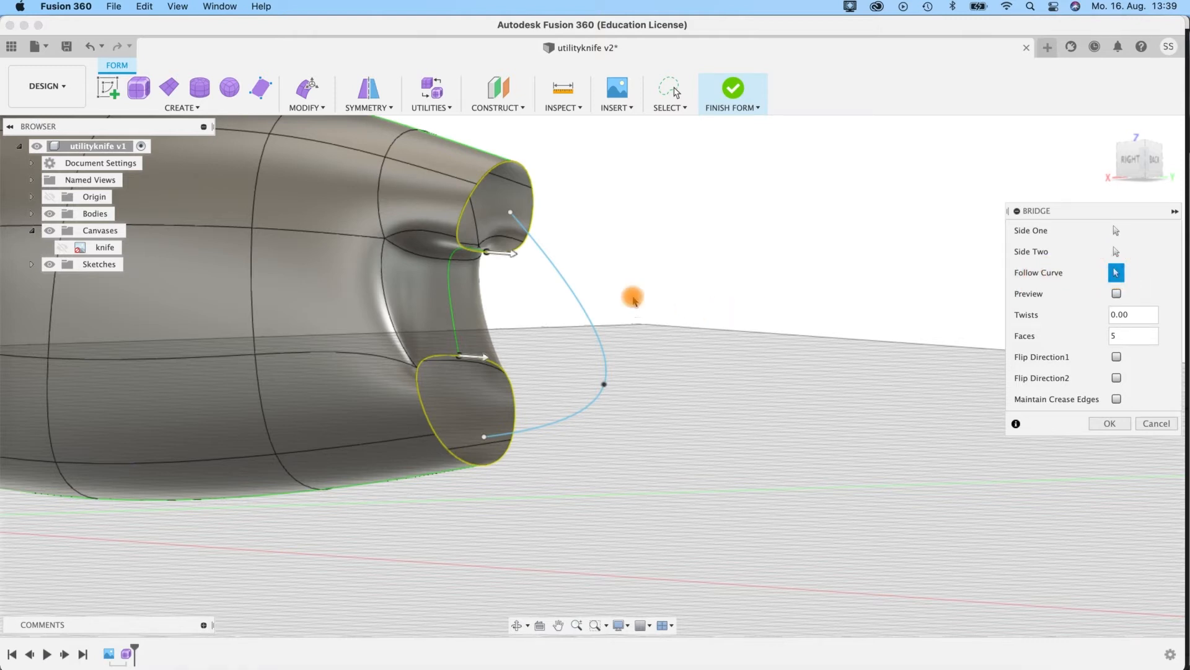
pyautogui.click(571, 294)
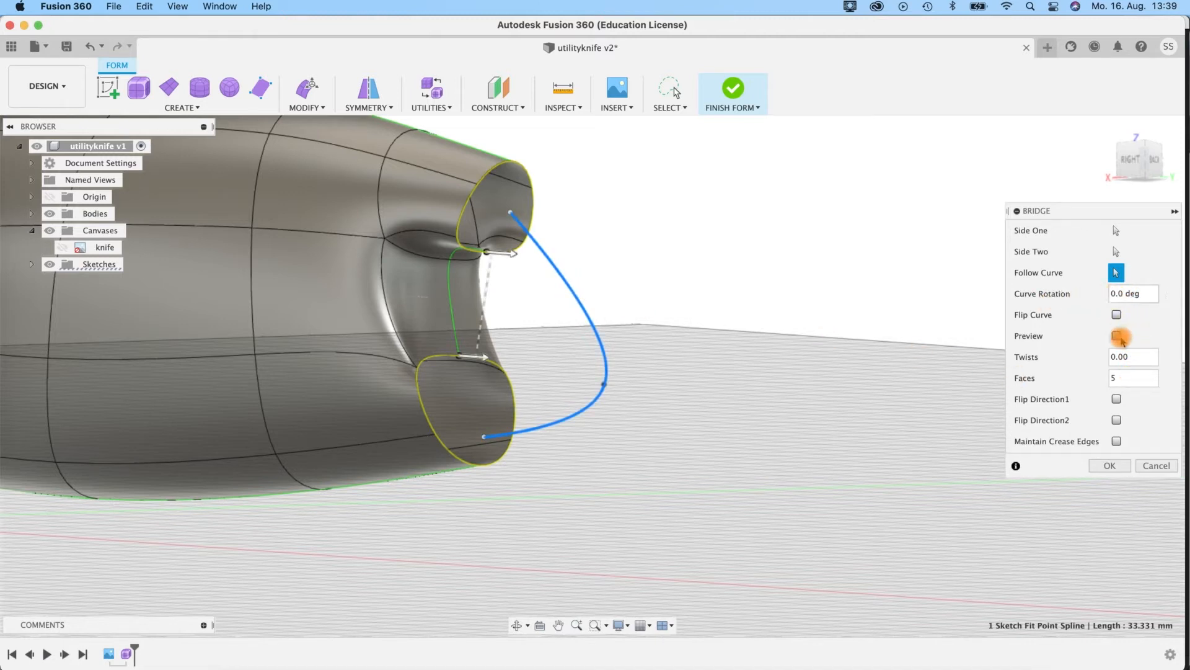
pyautogui.click(1116, 378)
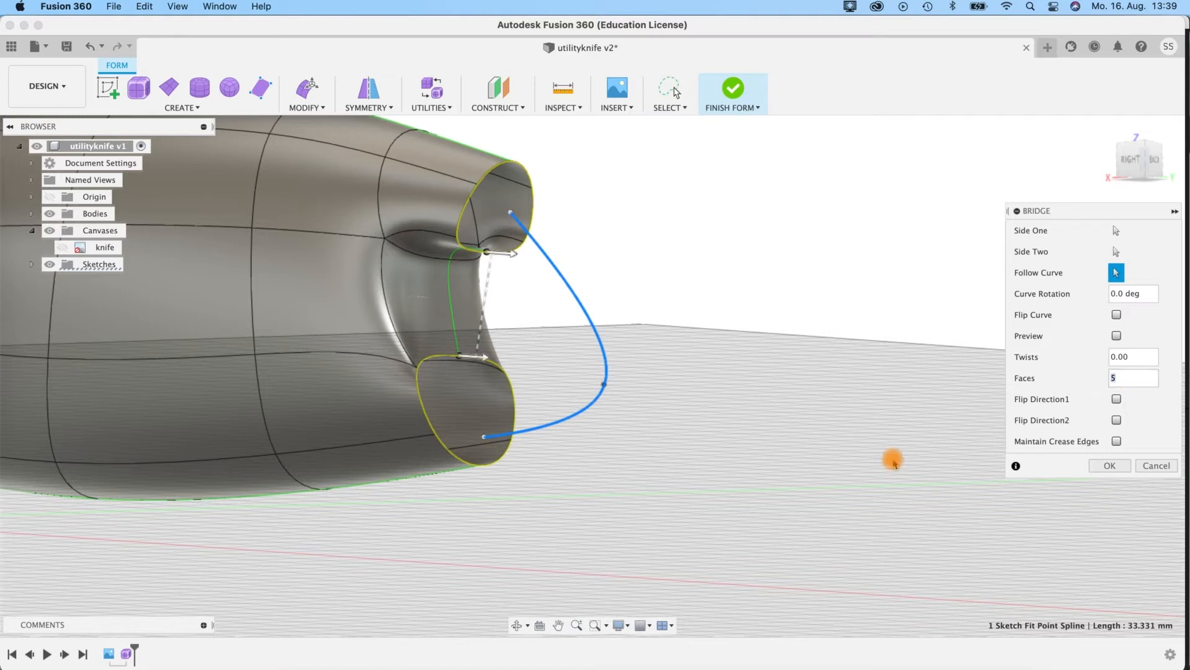
pyautogui.click(1109, 469)
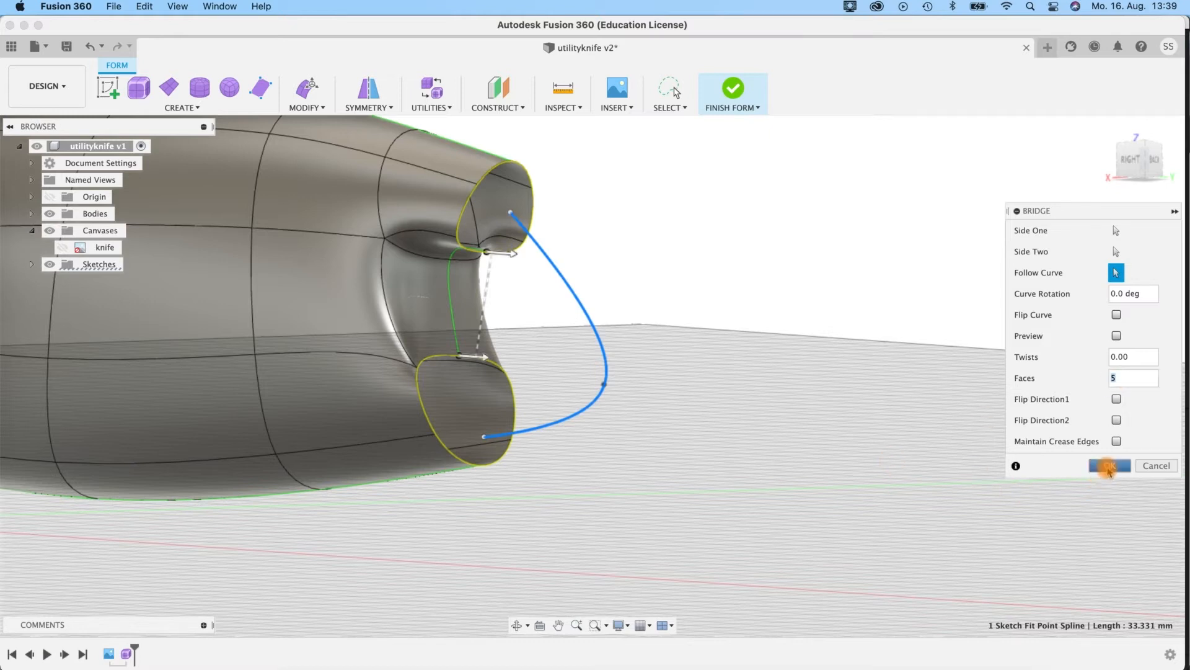
# Step: Rotate the middle edge loop of the new bridge by -19 degrees with Edit Form
pyautogui.moveTo(818, 452)
pyautogui.keyDown('shift'); pyautogui.mouseDown(button='middle')
pyautogui.moveTo(859, 455)
pyautogui.moveTo(671, 480)
pyautogui.moveTo(845, 456)
pyautogui.moveTo(810, 478)
pyautogui.moveTo(691, 486)
pyautogui.moveTo(720, 463)
pyautogui.moveTo(734, 468)
pyautogui.moveTo(709, 444)
pyautogui.moveTo(792, 467)
pyautogui.moveTo(831, 460)
pyautogui.mouseUp(button='middle'); pyautogui.keyUp('shift')
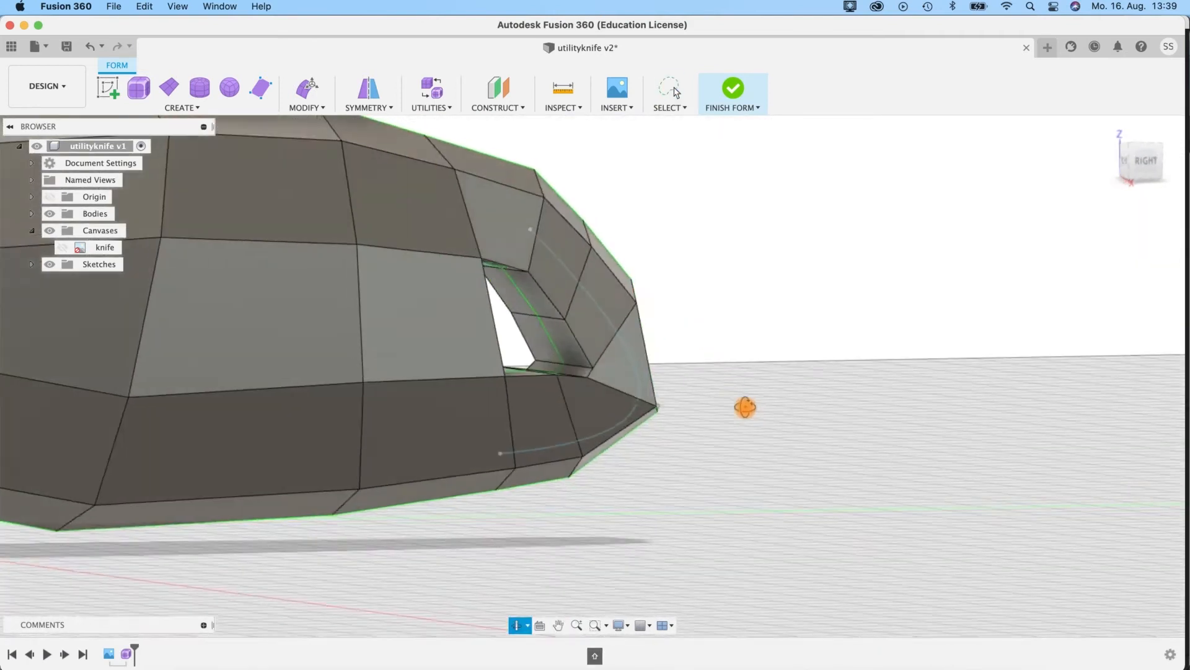
pyautogui.moveTo(745, 406)
pyautogui.keyDown('shift'); pyautogui.mouseDown(button='middle')
pyautogui.moveTo(699, 422)
pyautogui.moveTo(713, 385)
pyautogui.moveTo(704, 403)
pyautogui.moveTo(731, 409)
pyautogui.mouseUp(button='middle'); pyautogui.keyUp('shift')
pyautogui.keyDown('shift'); pyautogui.moveTo(715, 403); pyautogui.dragTo(651, 273, button='middle'); pyautogui.keyUp('shift')
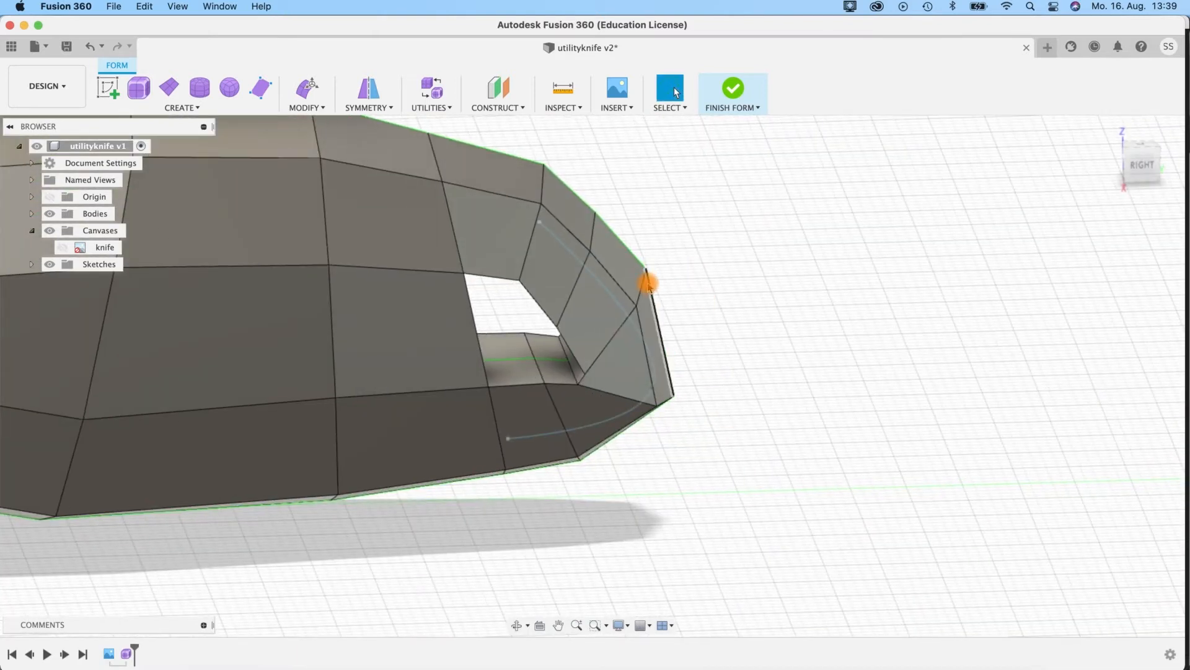
pyautogui.keyDown('shift'); pyautogui.moveTo(688, 379); pyautogui.dragTo(668, 366, button='middle'); pyautogui.keyUp('shift')
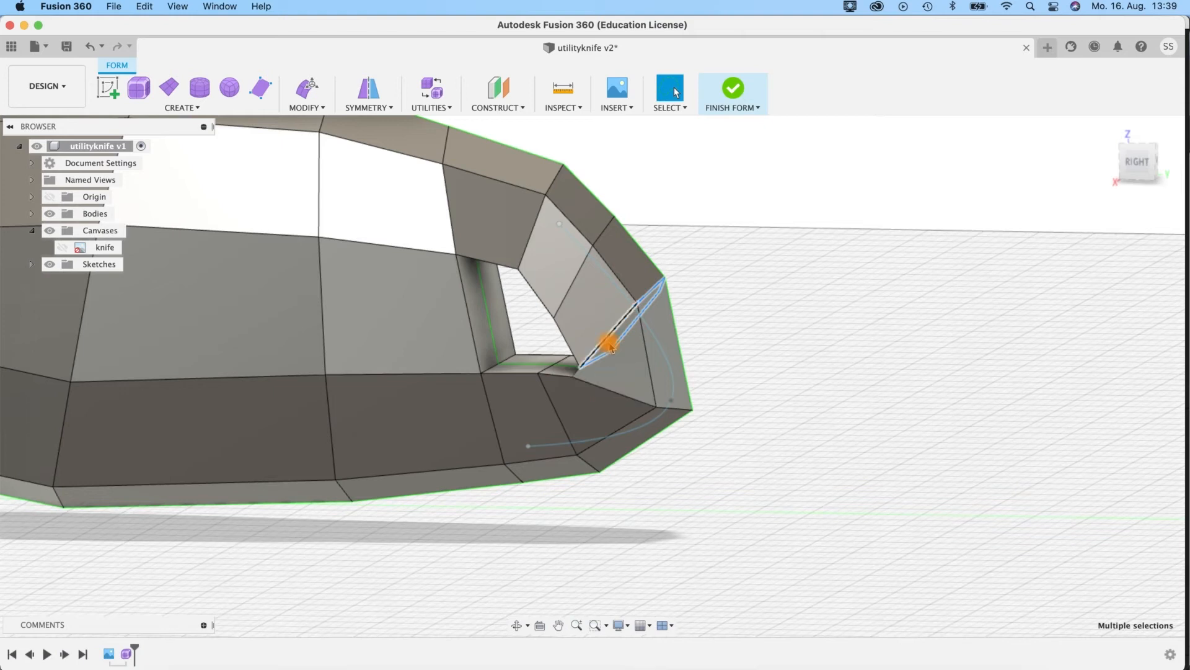
pyautogui.press('e')
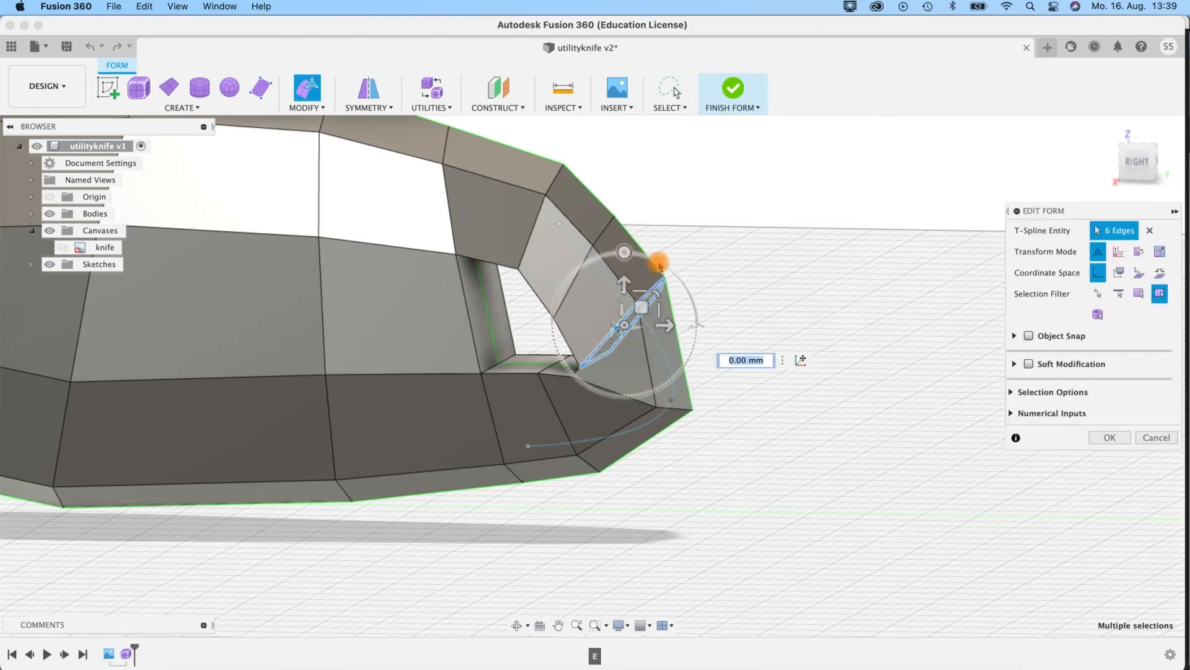
pyautogui.moveTo(659, 266); pyautogui.dragTo(669, 272)
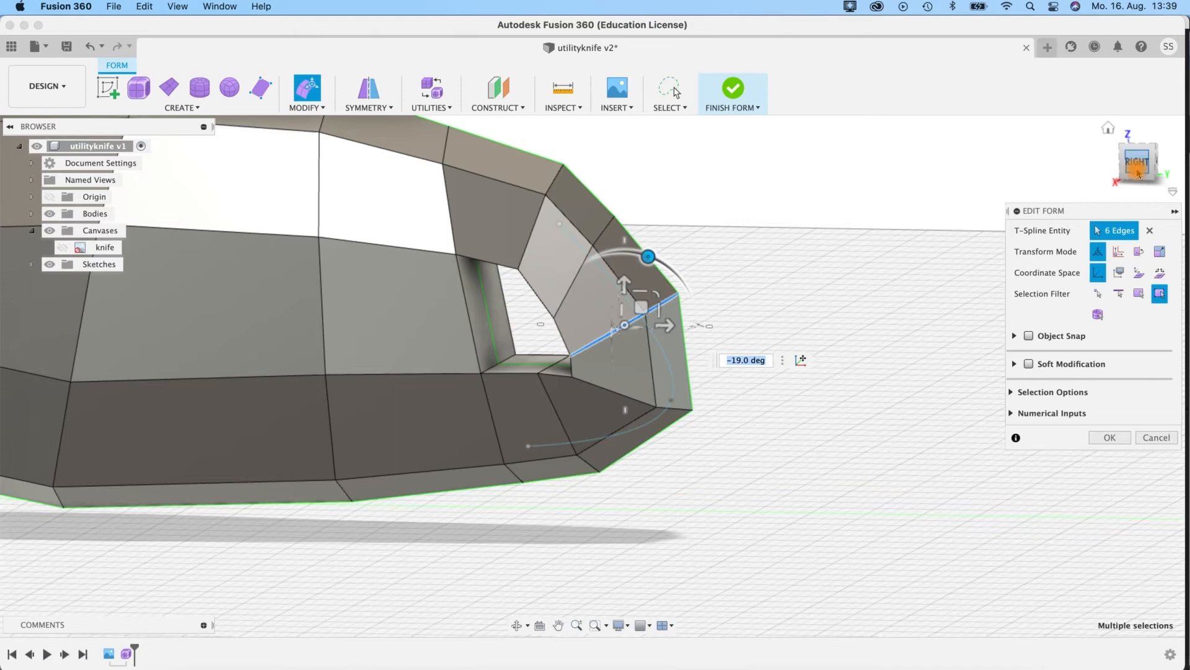
# Step: Show the knife canvas in the right view, then shrink the rotated edge loop and shift it slightly rearward to match the sketch
pyautogui.click(1138, 166)
pyautogui.click(60, 248)
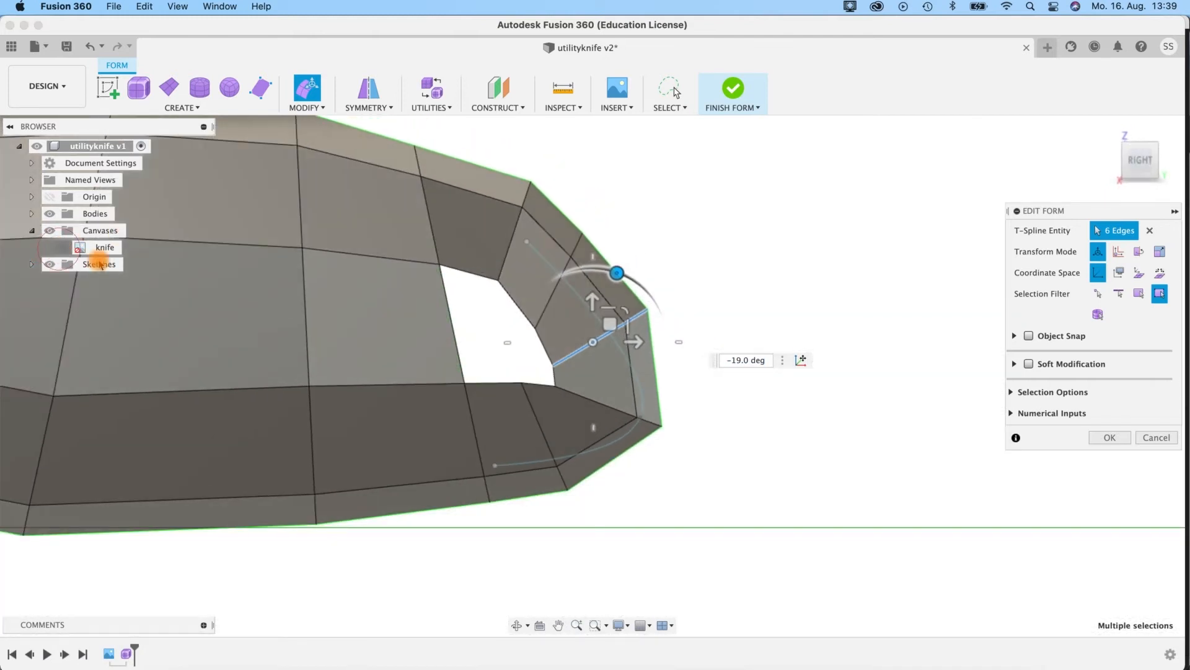
pyautogui.scroll(5, 651, 420)
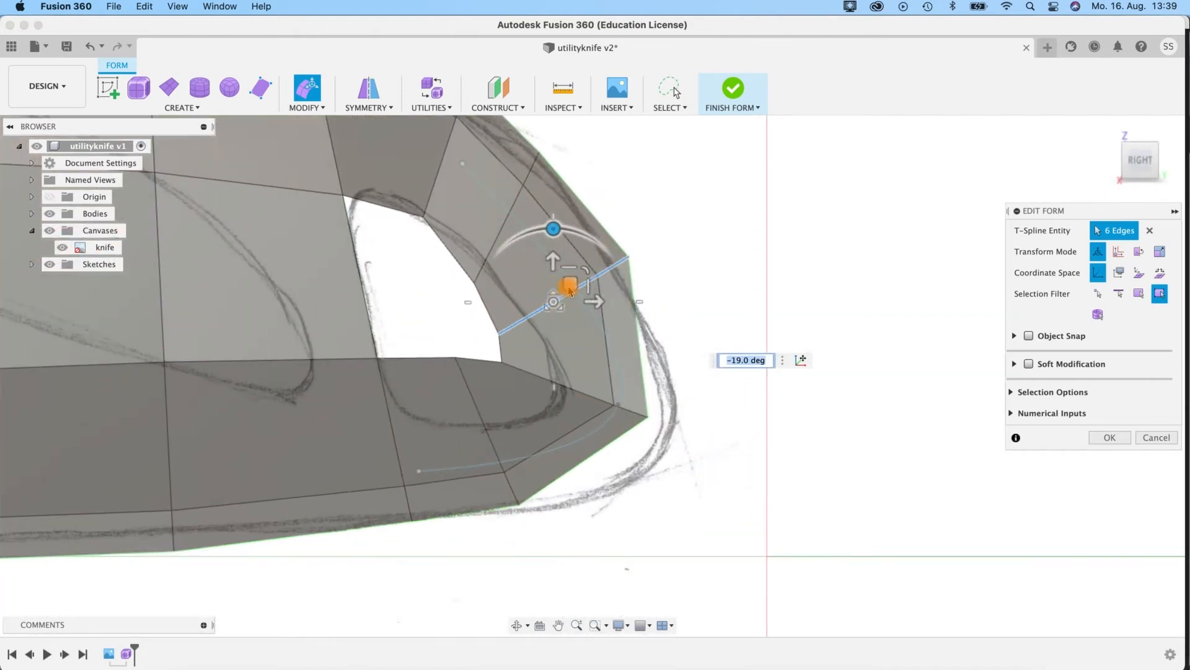
pyautogui.moveTo(555, 307); pyautogui.dragTo(606, 311)
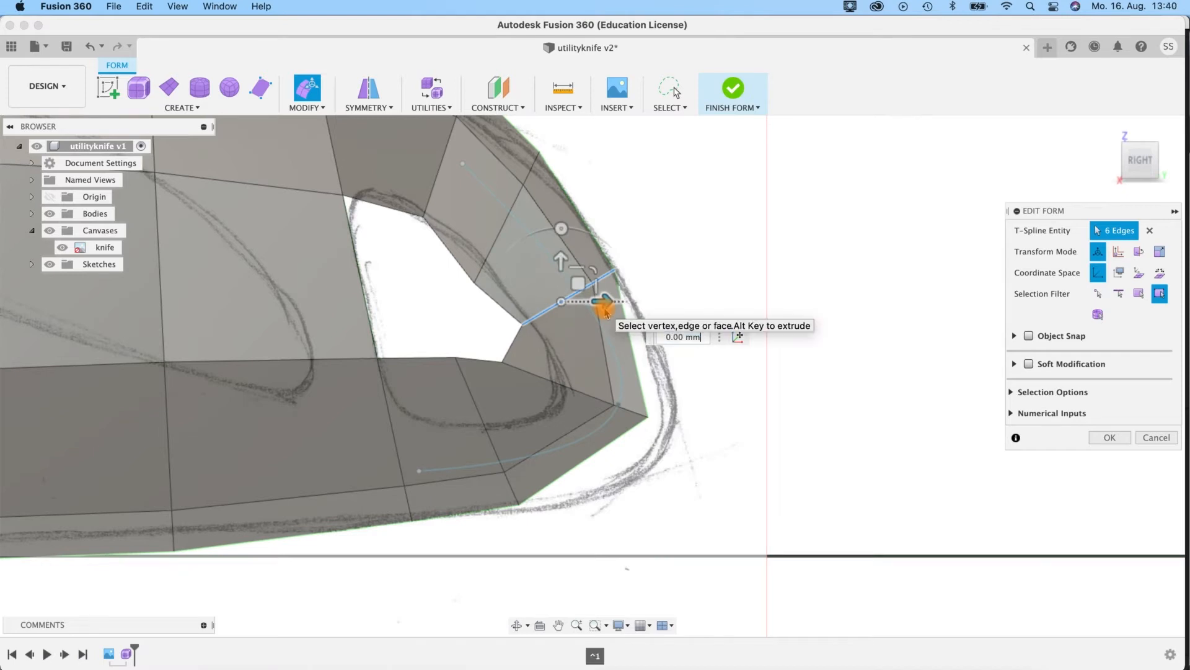
# Step: In smooth display, move the upper bridge loop by about 1.462 and 0.411 mm and the lower corner loop by about 5.208 and -3.746 mm
pyautogui.hotkey('ctrl', '3')
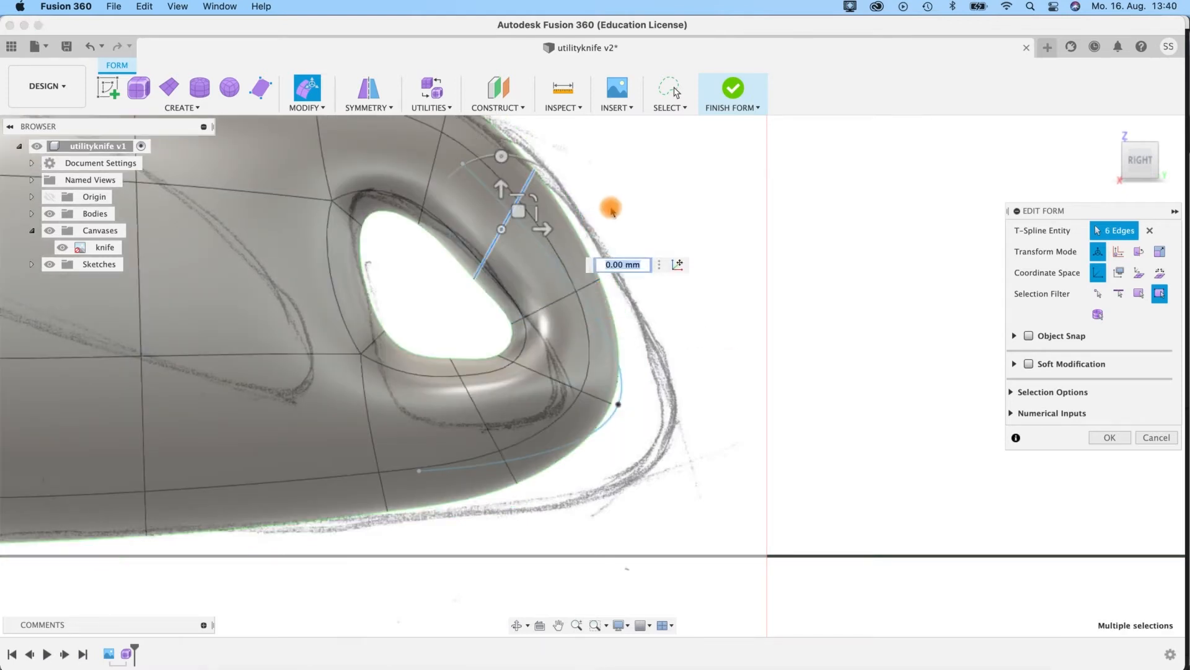
pyautogui.moveTo(611, 208); pyautogui.dragTo(593, 254, button='middle')
pyautogui.moveTo(500, 259); pyautogui.dragTo(522, 255)
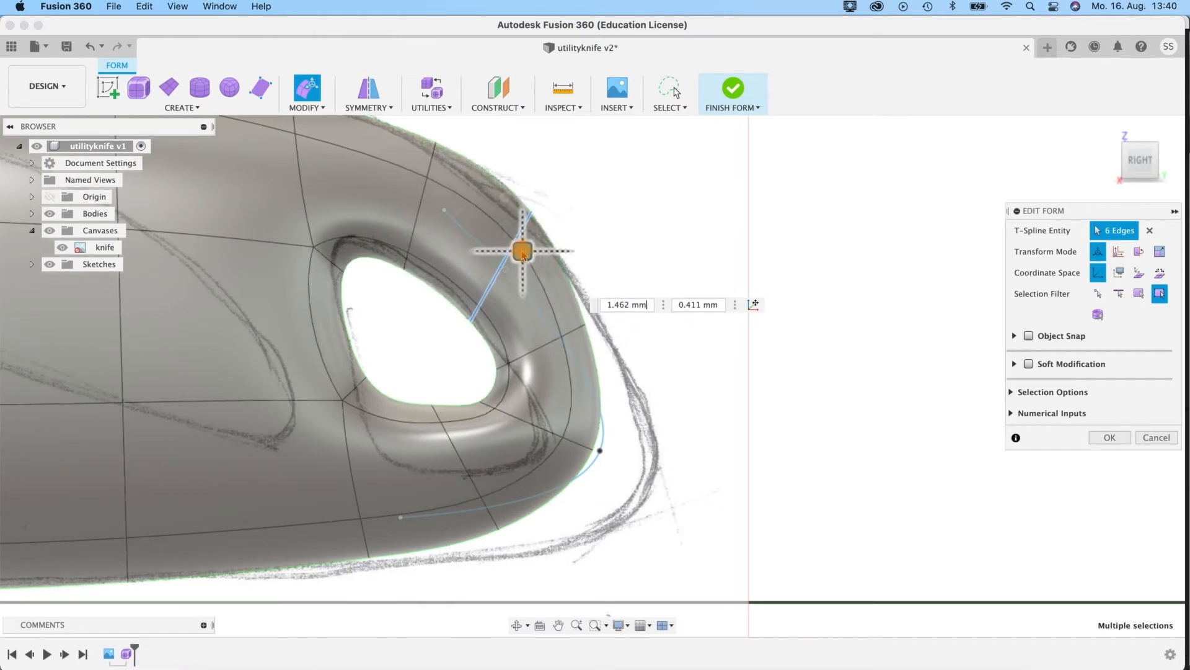
pyautogui.click(568, 442)
pyautogui.moveTo(548, 408); pyautogui.dragTo(628, 465)
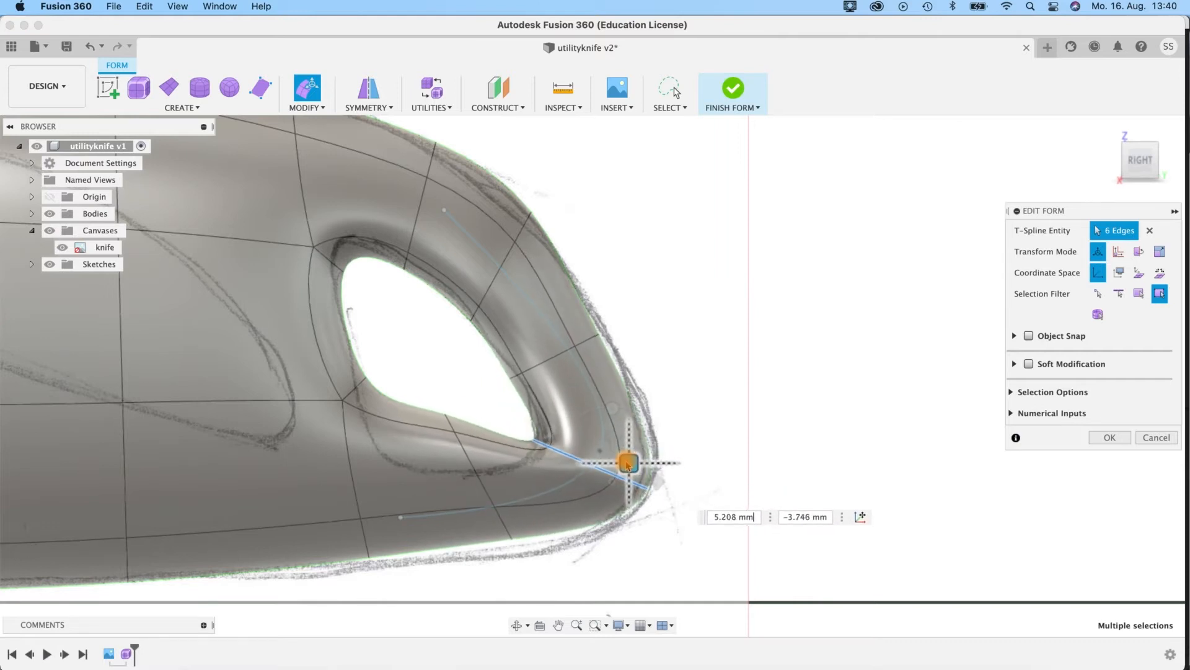
# Step: Lower the edges at the opening's front lower corner and the inner edge of its bottom side toward the sketched outline
pyautogui.click(484, 439)
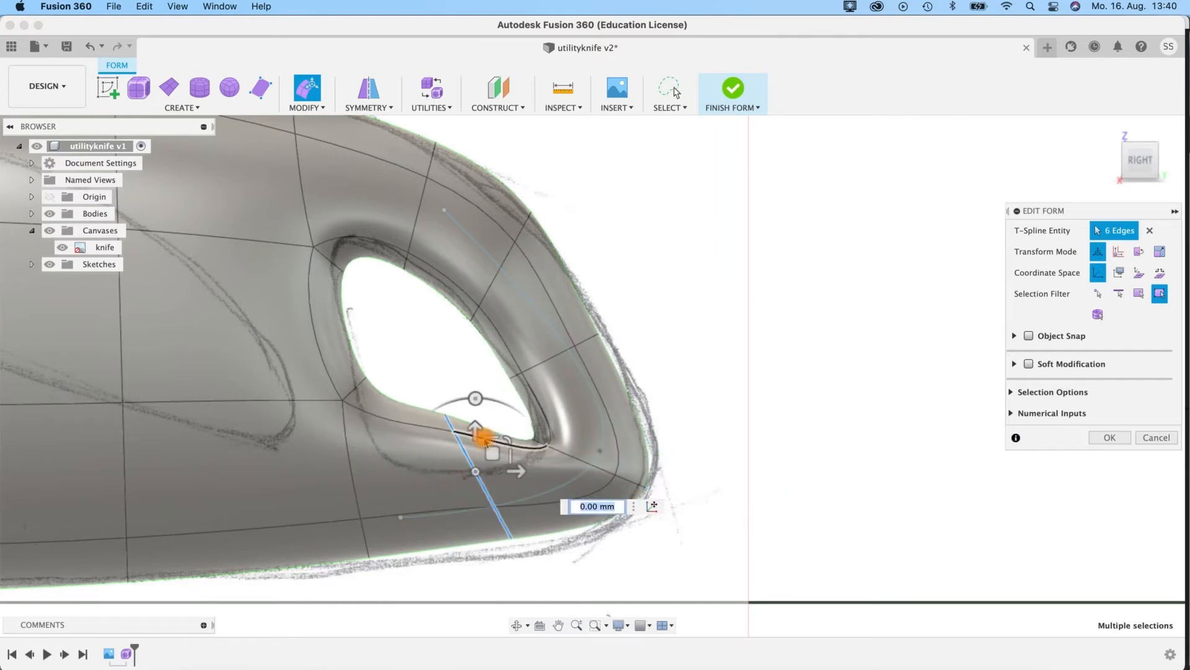
pyautogui.click(354, 395)
pyautogui.keyDown('shift'); pyautogui.moveTo(672, 281); pyautogui.dragTo(545, 311, button='middle'); pyautogui.keyUp('shift')
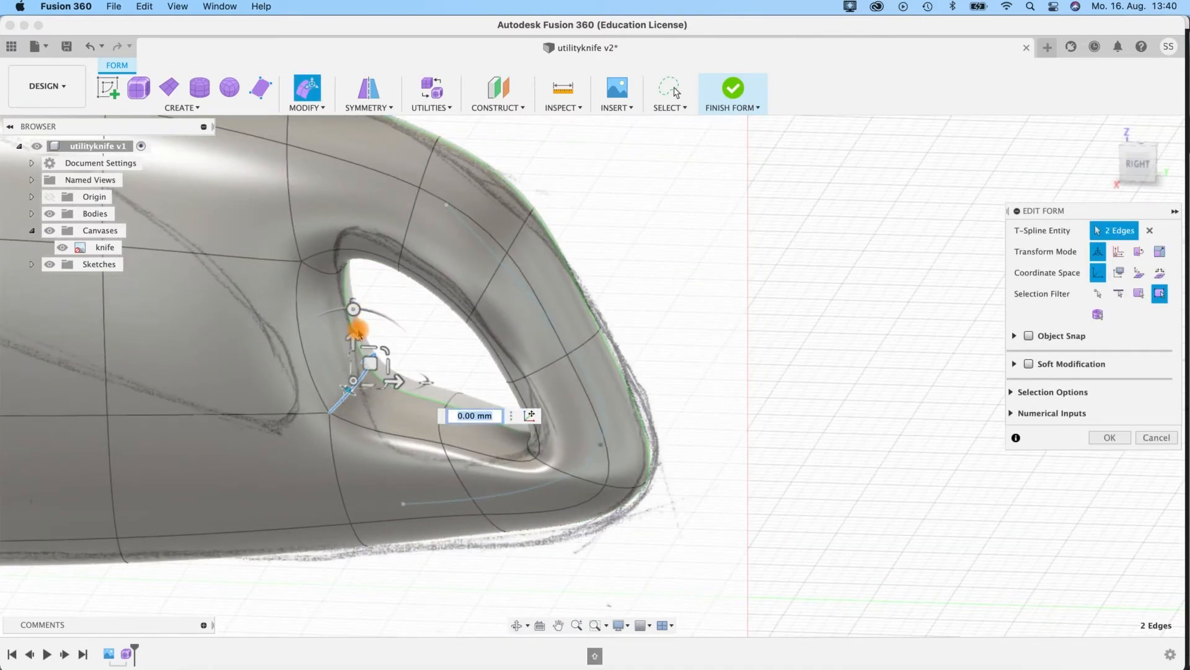
pyautogui.keyDown('shift'); pyautogui.moveTo(363, 379); pyautogui.dragTo(488, 403, button='middle'); pyautogui.keyUp('shift')
pyautogui.click(451, 438)
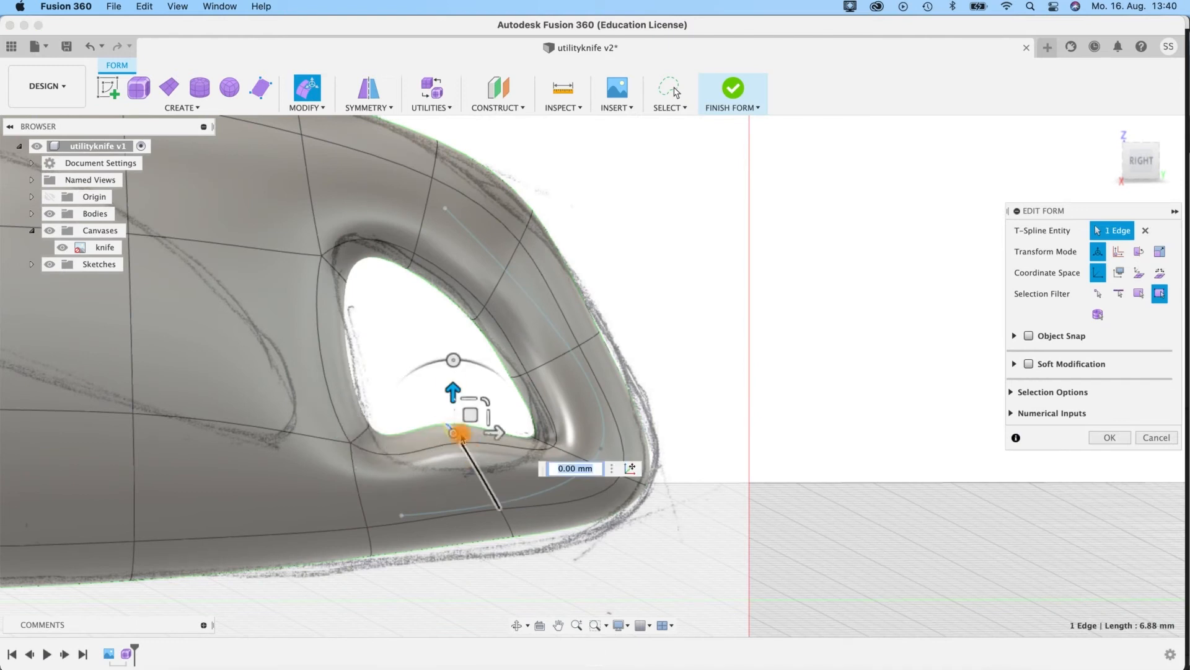
pyautogui.moveTo(457, 414); pyautogui.dragTo(478, 434)
# Step: Narrow the three lower edge loops of the bridge across the handle's width, scaling the lowest one to 0.666
pyautogui.keyDown('shift'); pyautogui.moveTo(478, 434); pyautogui.dragTo(606, 526, button='middle'); pyautogui.keyUp('shift')
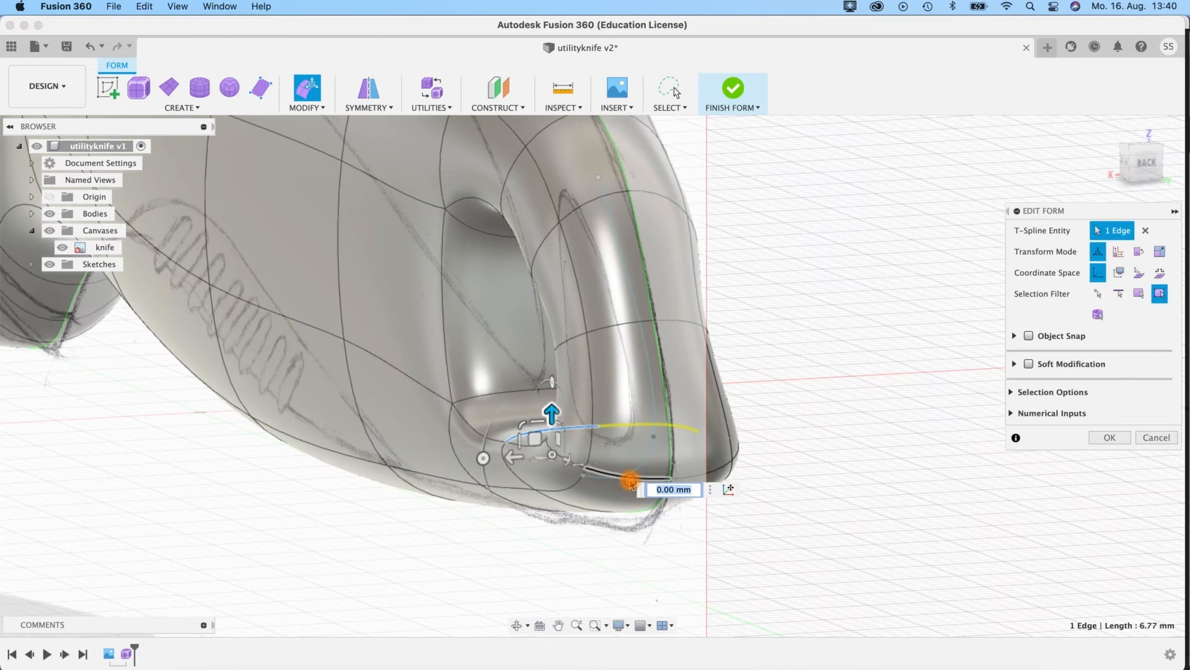
pyautogui.doubleClick(608, 476)
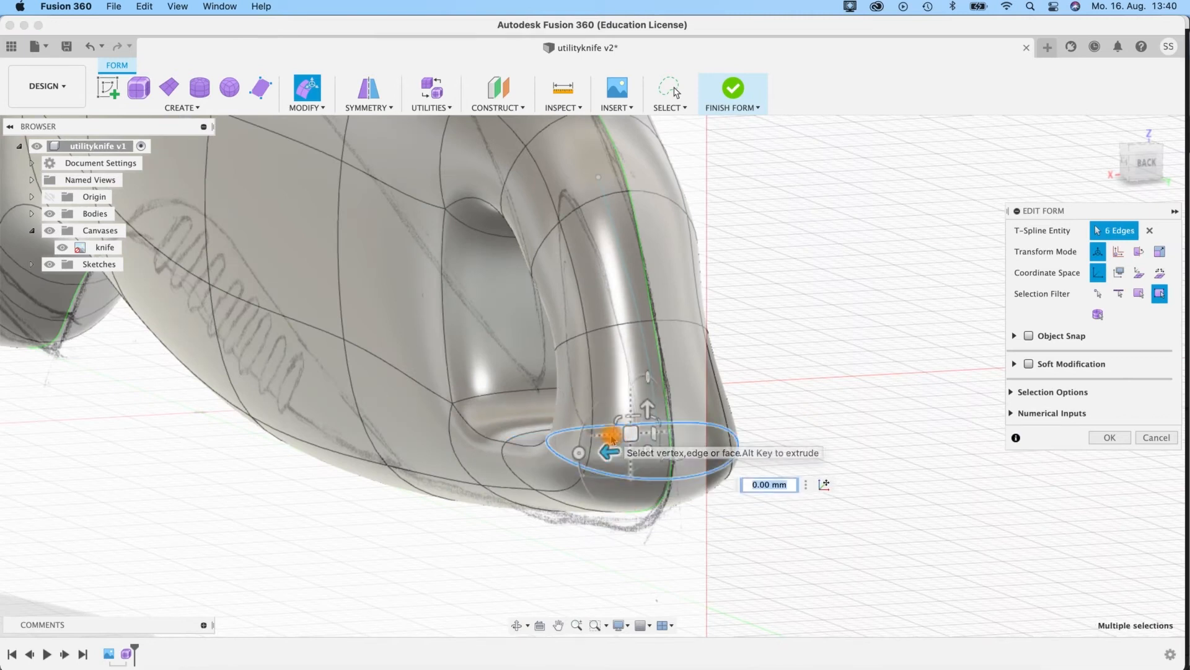
pyautogui.keyDown('shift'); pyautogui.moveTo(770, 473); pyautogui.dragTo(787, 393, button='middle'); pyautogui.keyUp('shift')
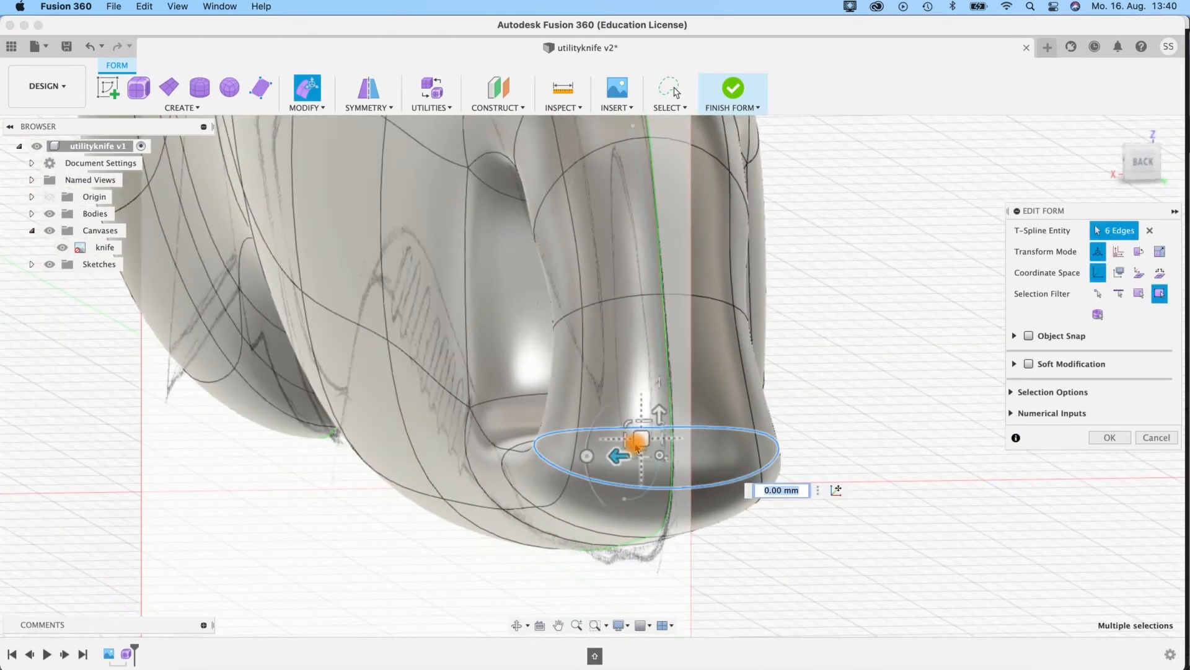
pyautogui.click(611, 303)
pyautogui.doubleClick(611, 304)
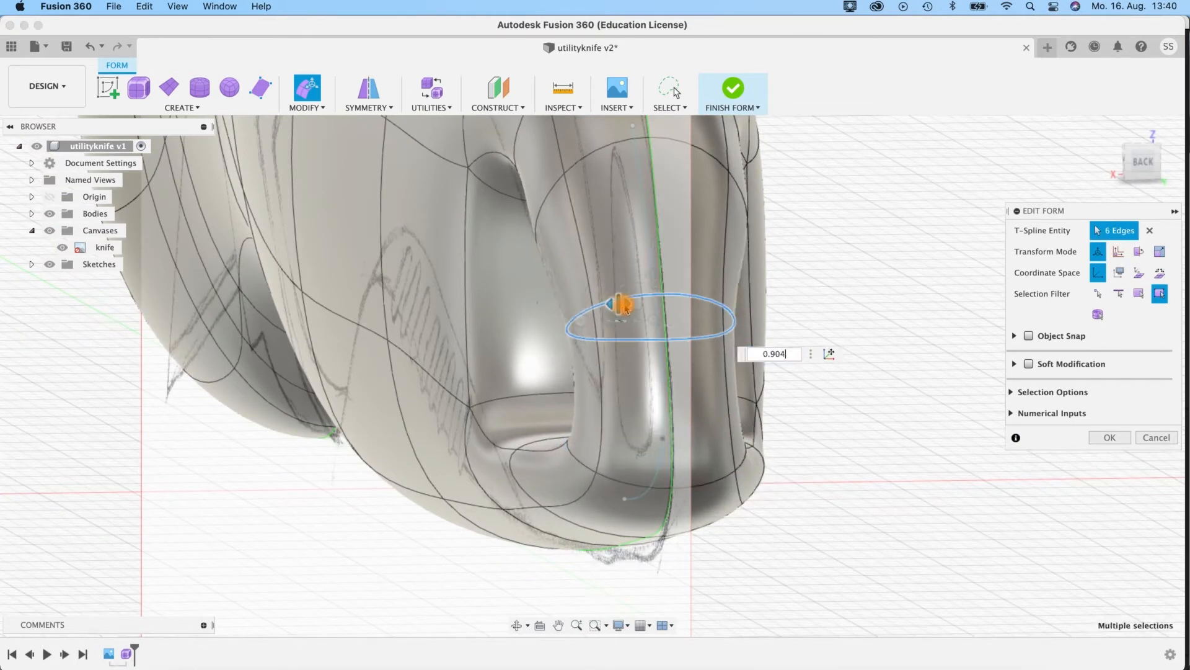
pyautogui.doubleClick(520, 483)
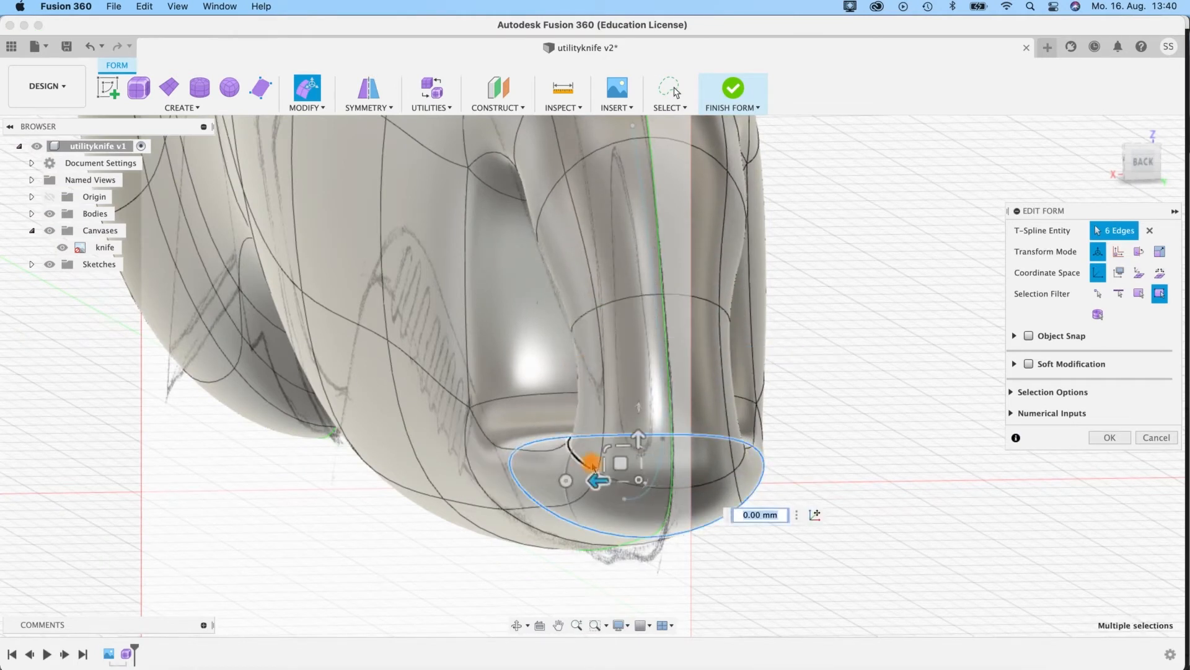
pyautogui.moveTo(601, 470); pyautogui.dragTo(617, 474)
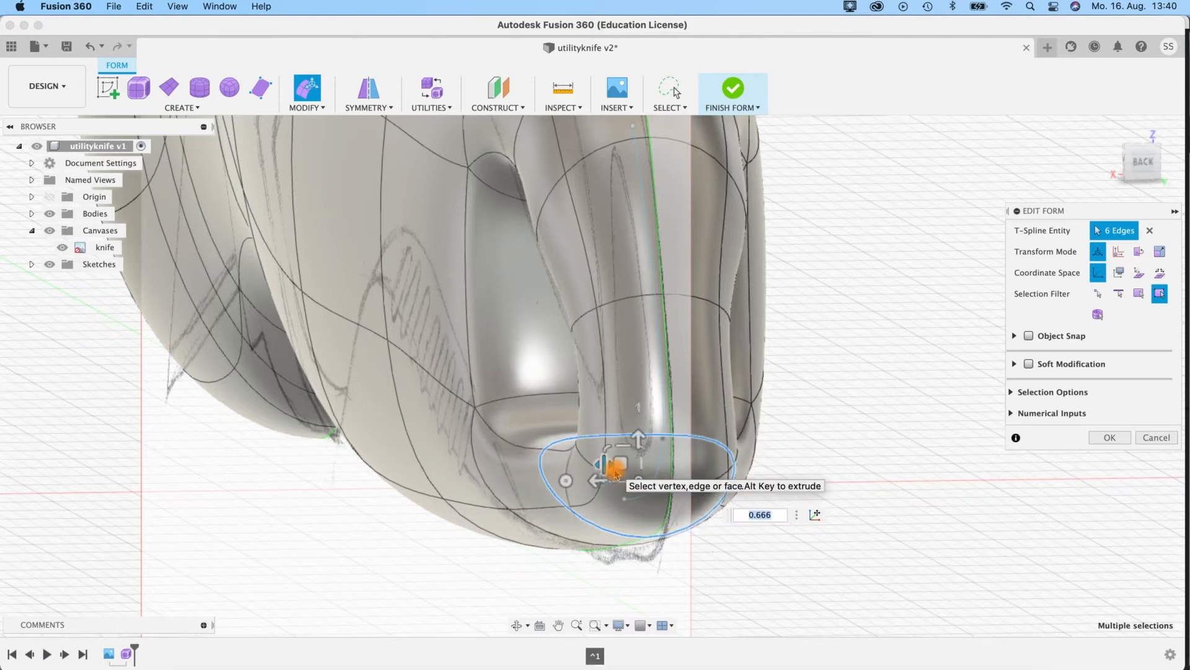
# Step: Switch the form to box display and move the bridge's middle edge loop rearward onto the sketched outline
pyautogui.hotkey('ctrl', '1')
pyautogui.keyDown('shift'); pyautogui.moveTo(739, 364); pyautogui.dragTo(812, 272, button='middle'); pyautogui.keyUp('shift')
pyautogui.scroll(3, 776, 398)
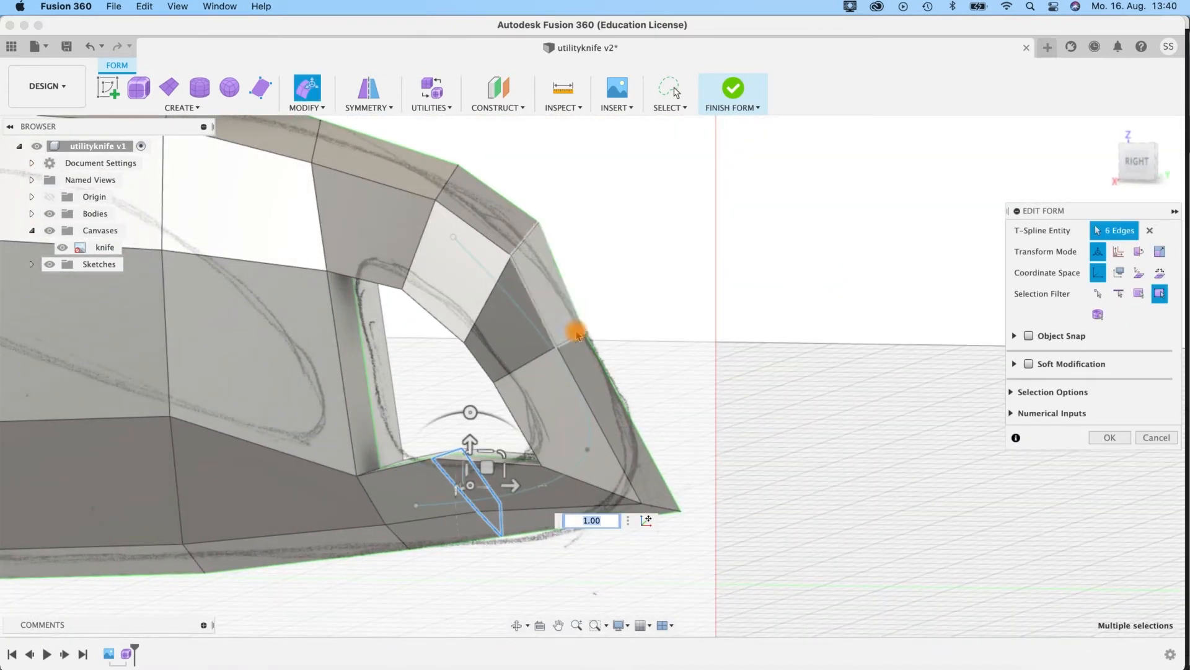
pyautogui.doubleClick(610, 336)
pyautogui.moveTo(598, 361); pyautogui.dragTo(675, 417)
# Step: Move the edge loop at the lower rear corner by -1.827 mm along the handle's length
pyautogui.keyDown('shift'); pyautogui.moveTo(676, 417); pyautogui.dragTo(614, 494, button='middle'); pyautogui.keyUp('shift')
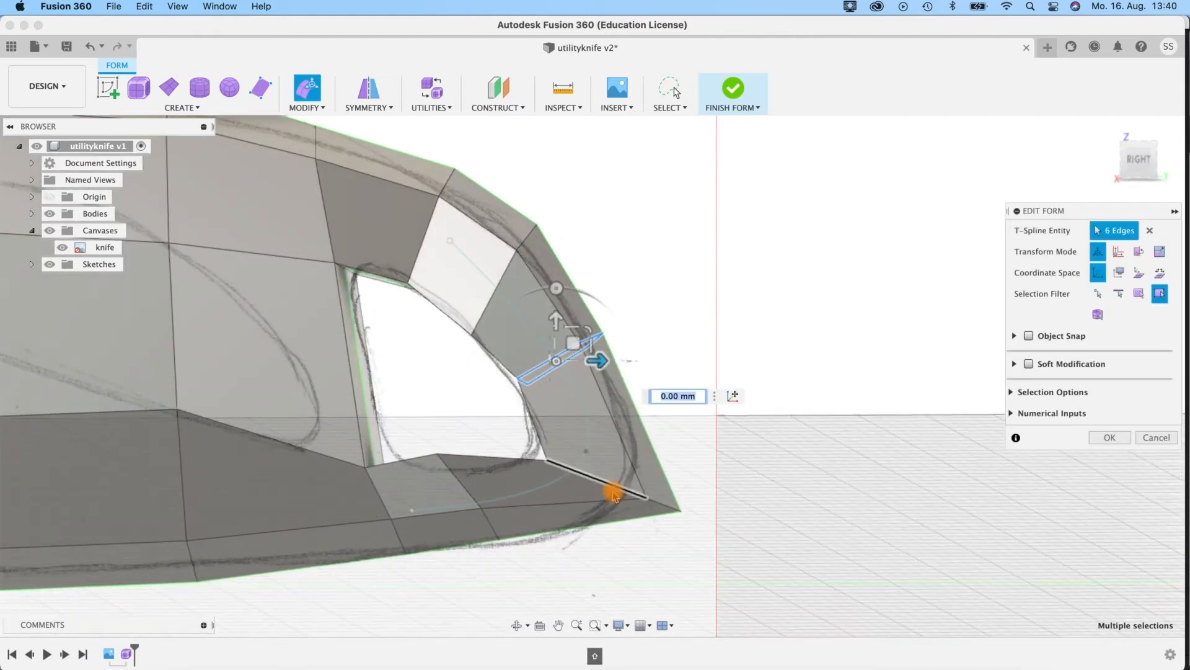
pyautogui.doubleClick(609, 489)
pyautogui.moveTo(654, 488); pyautogui.dragTo(630, 484)
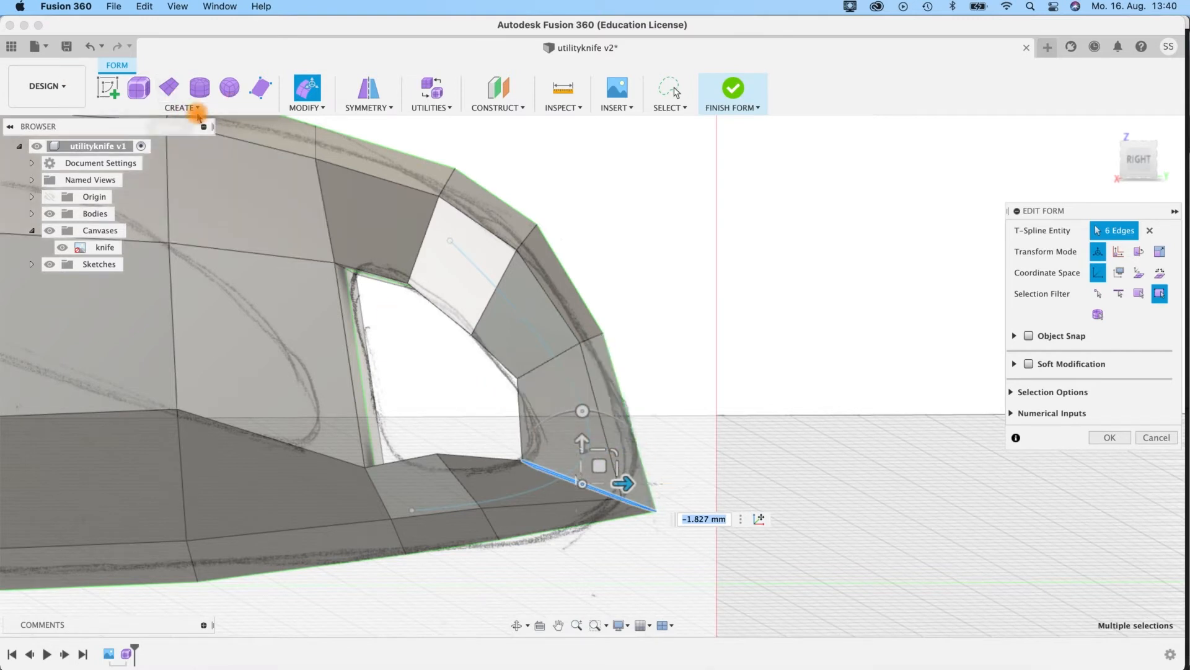
# Step: Insert a simple, single-sided edge loop at location 0.50 above the lower rear corner loop
pyautogui.click(311, 105)
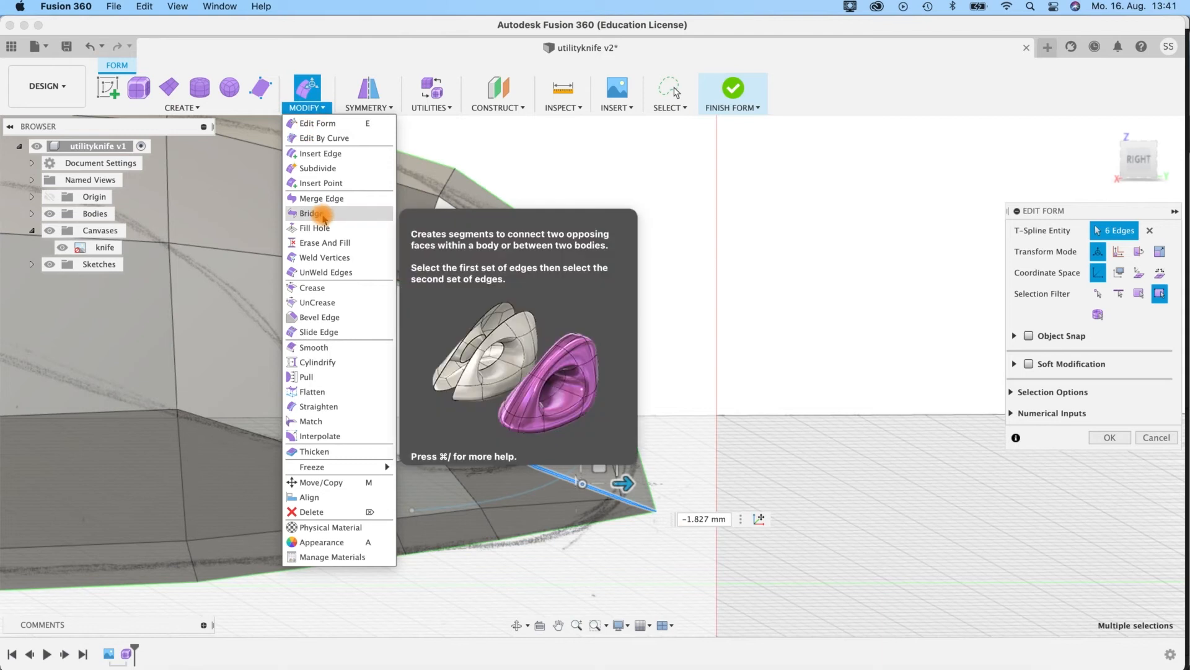
pyautogui.click(312, 153)
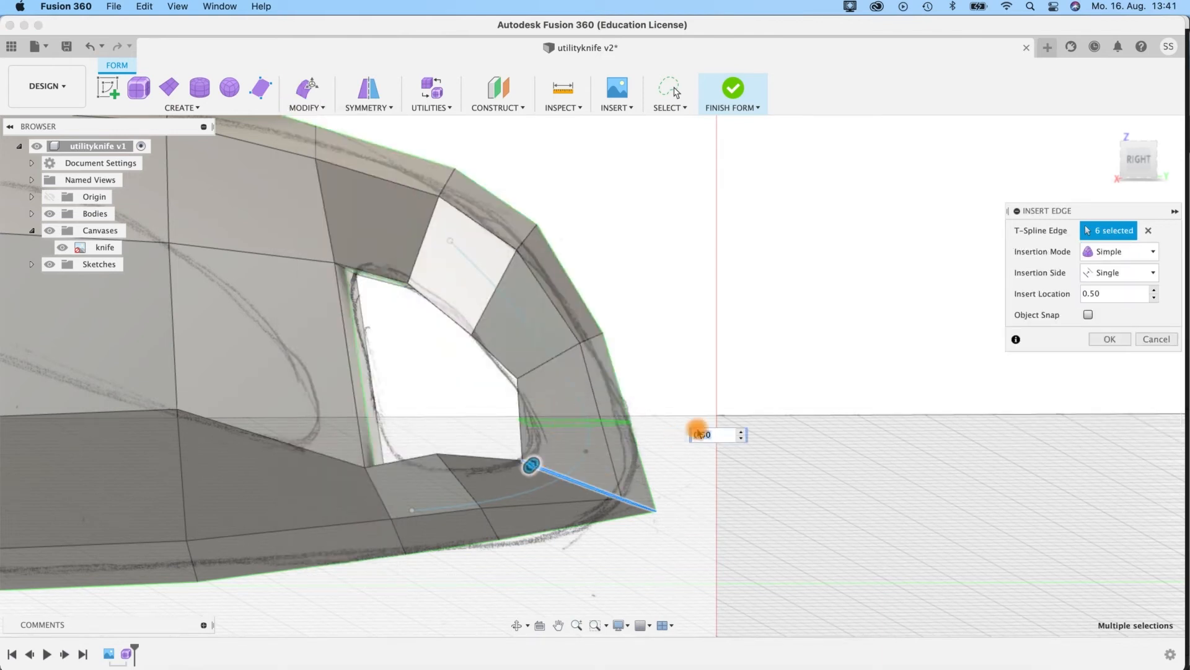
pyautogui.press('Return')
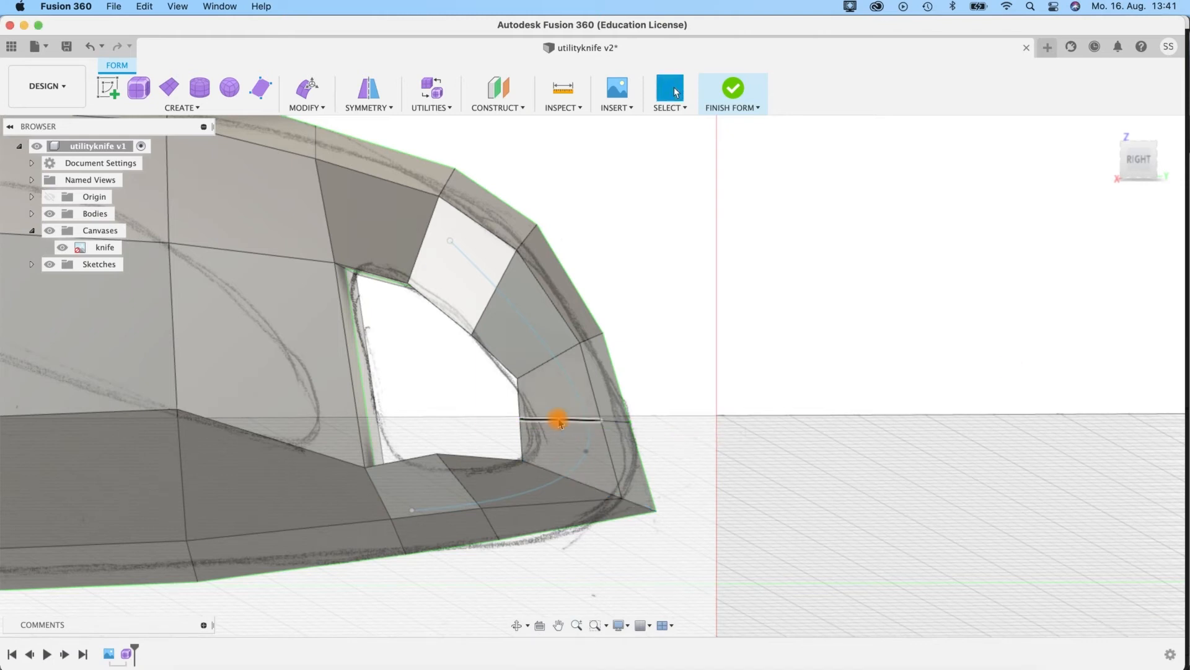
# Step: Move the inserted edge loop rearward and slightly down to round out the handle's rear corner
pyautogui.click(588, 444)
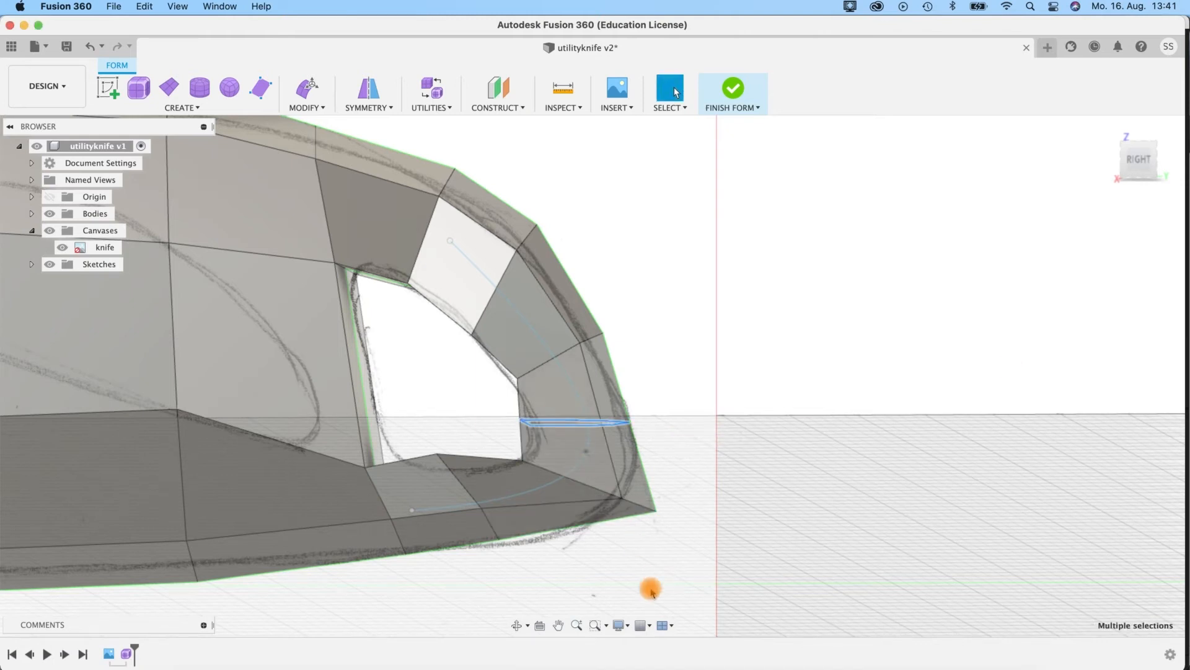
pyautogui.press('e')
pyautogui.keyDown('shift'); pyautogui.moveTo(651, 444); pyautogui.dragTo(542, 420, button='middle'); pyautogui.keyUp('shift')
pyautogui.moveTo(513, 420); pyautogui.dragTo(587, 496)
pyautogui.keyDown('shift'); pyautogui.moveTo(696, 491); pyautogui.dragTo(555, 521, button='middle'); pyautogui.keyUp('shift')
# Step: Select the inner edge on the lower bar beneath the opening for editing
pyautogui.click(395, 517)
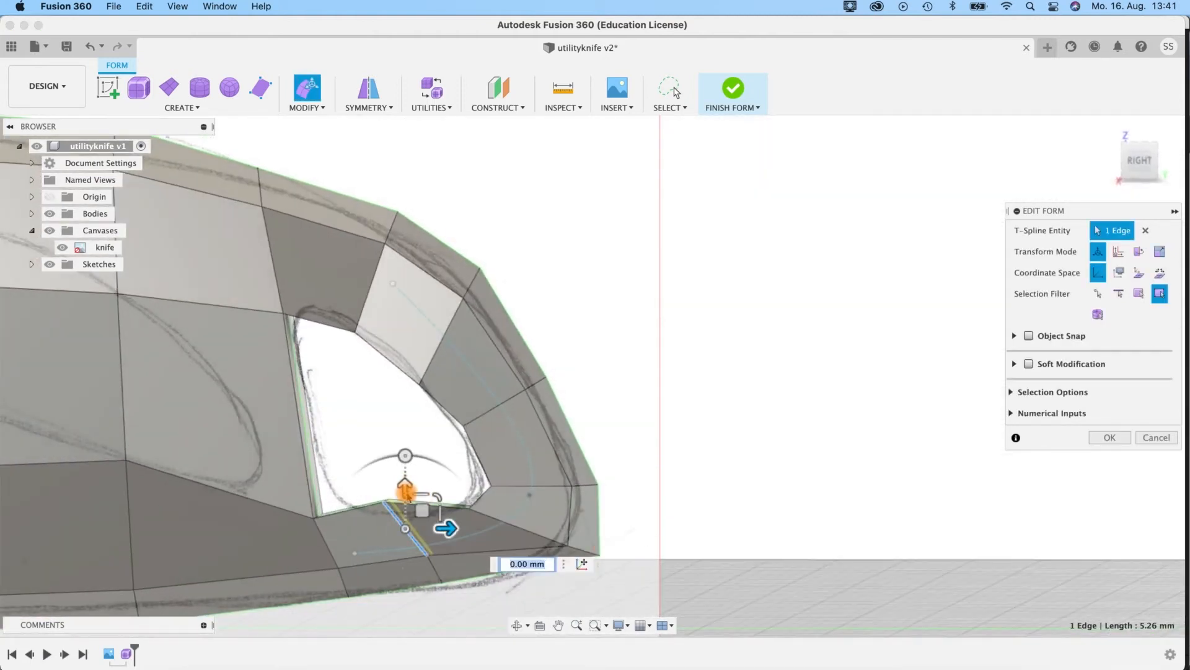
pyautogui.keyDown('shift'); pyautogui.moveTo(351, 512); pyautogui.dragTo(406, 363, button='middle'); pyautogui.keyUp('shift')
pyautogui.keyDown('shift'); pyautogui.moveTo(392, 417); pyautogui.dragTo(240, 314, button='middle'); pyautogui.keyUp('shift')
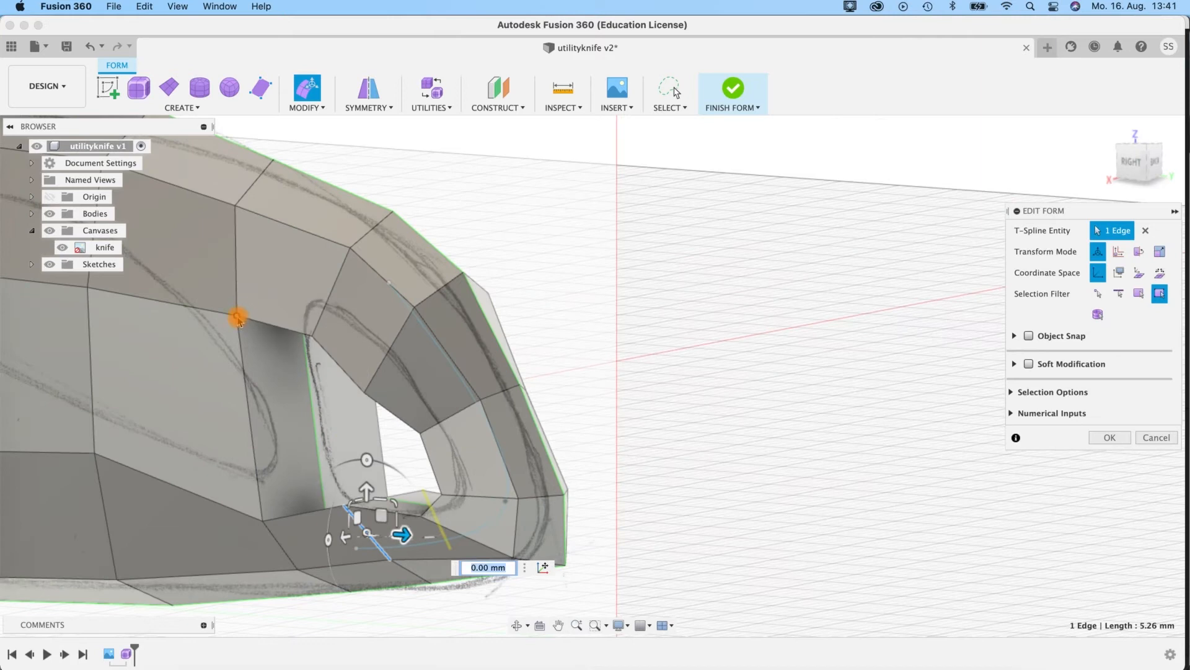
# Step: Raise the two connected edges of the outer ring at the grip hole's upper front corner
pyautogui.click(262, 329)
pyautogui.keyDown('shift'); pyautogui.click(343, 375); pyautogui.keyUp('shift')
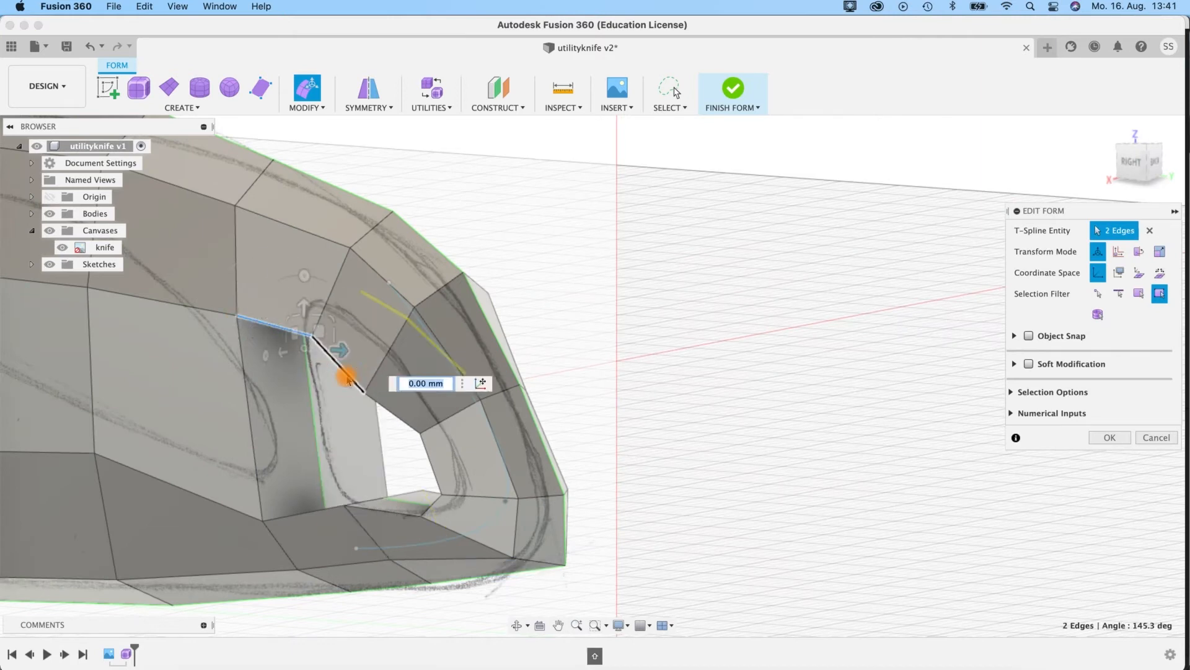
pyautogui.moveTo(304, 308); pyautogui.dragTo(304, 289)
# Step: Move the outer ring's upper rear edge about 1.5 mm and its rear vertex about 1.1 mm rearward, away from the hole
pyautogui.click(396, 409)
pyautogui.keyDown('shift'); pyautogui.moveTo(537, 394); pyautogui.dragTo(471, 404, button='middle'); pyautogui.keyUp('shift')
pyautogui.moveTo(471, 406); pyautogui.dragTo(456, 465)
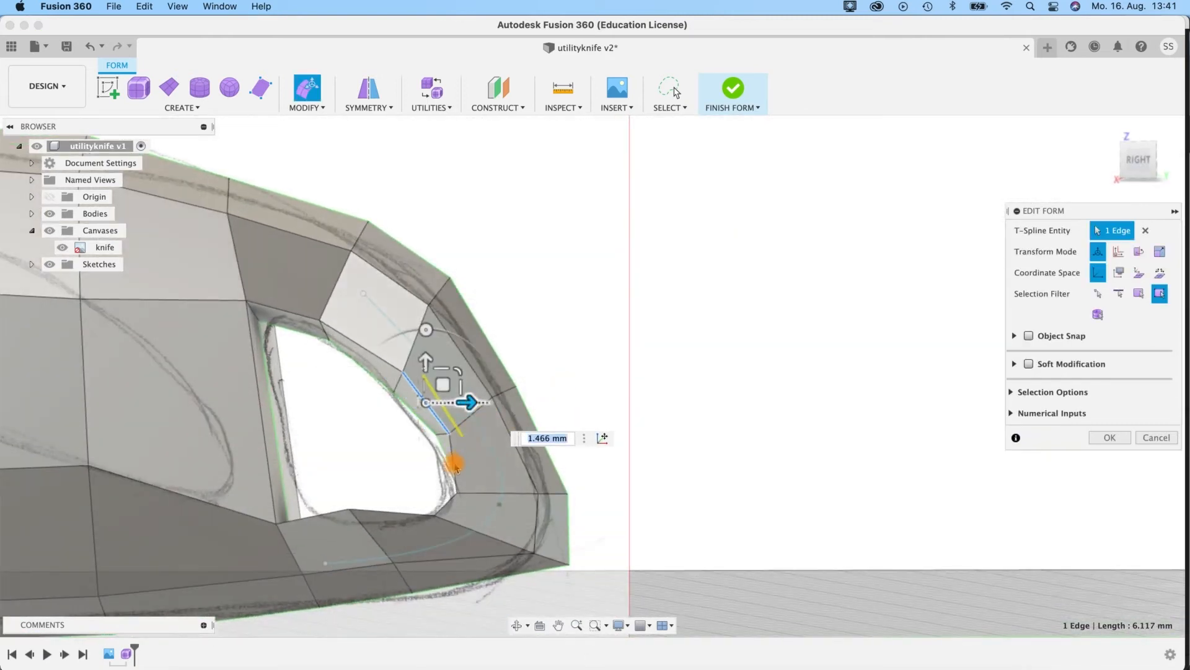
pyautogui.click(473, 494)
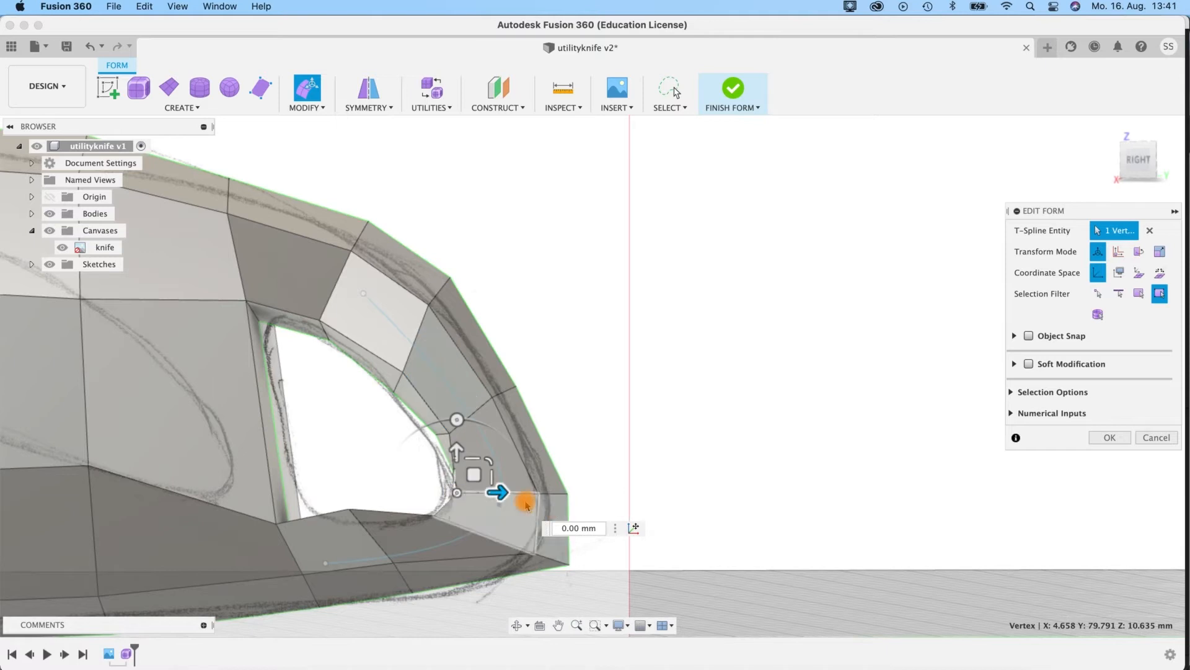
pyautogui.moveTo(497, 492); pyautogui.dragTo(522, 500)
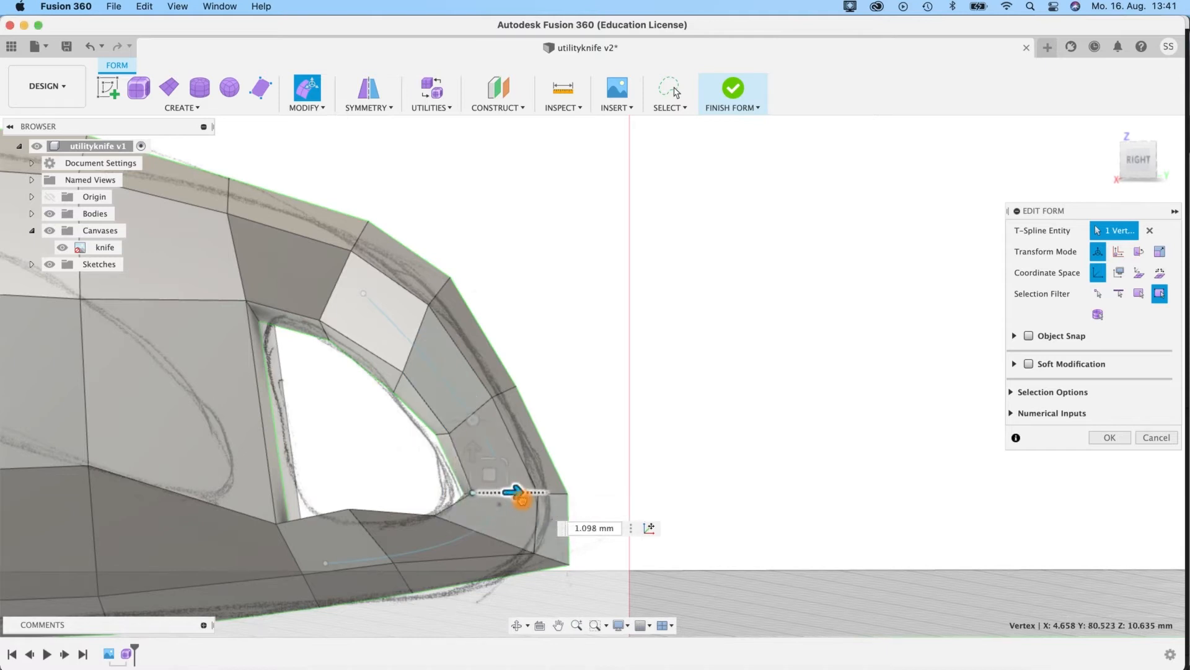
# Step: Lower the two outer ring vertices beneath the hole, the rear one by about 1.6 mm
pyautogui.click(436, 514)
pyautogui.moveTo(436, 483); pyautogui.dragTo(435, 495)
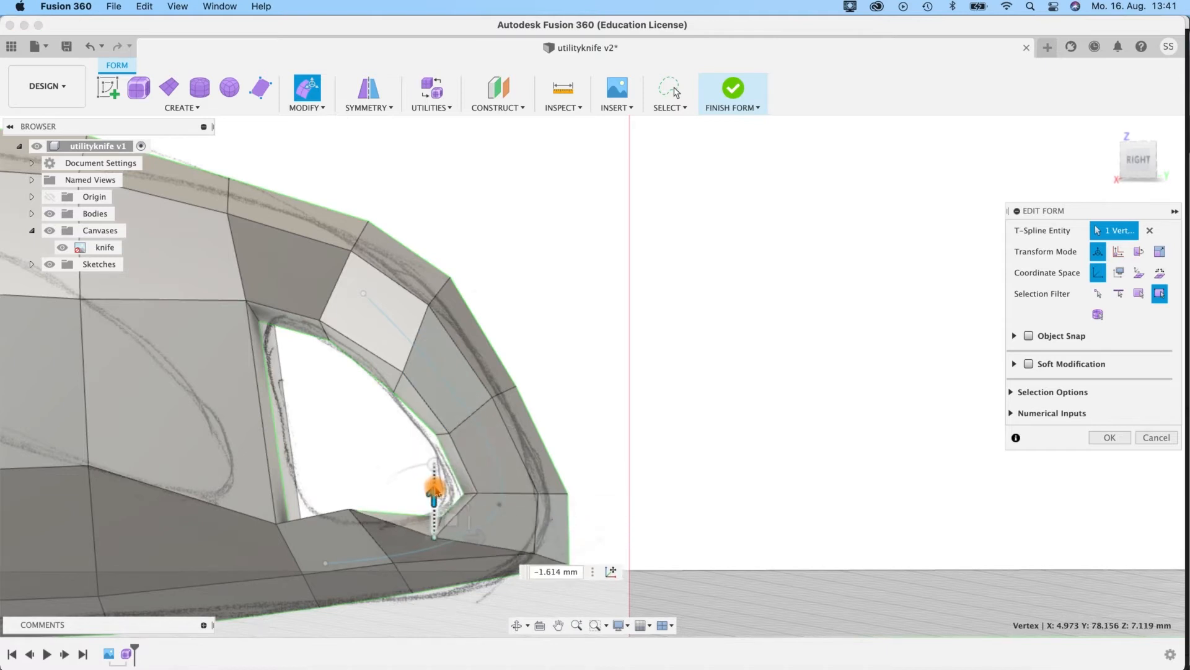
pyautogui.click(350, 510)
pyautogui.moveTo(355, 491); pyautogui.dragTo(363, 519)
pyautogui.moveTo(540, 414)
pyautogui.keyDown('shift'); pyautogui.mouseDown(button='middle')
pyautogui.moveTo(575, 411)
pyautogui.moveTo(537, 418)
pyautogui.mouseUp(button='middle'); pyautogui.keyUp('shift')
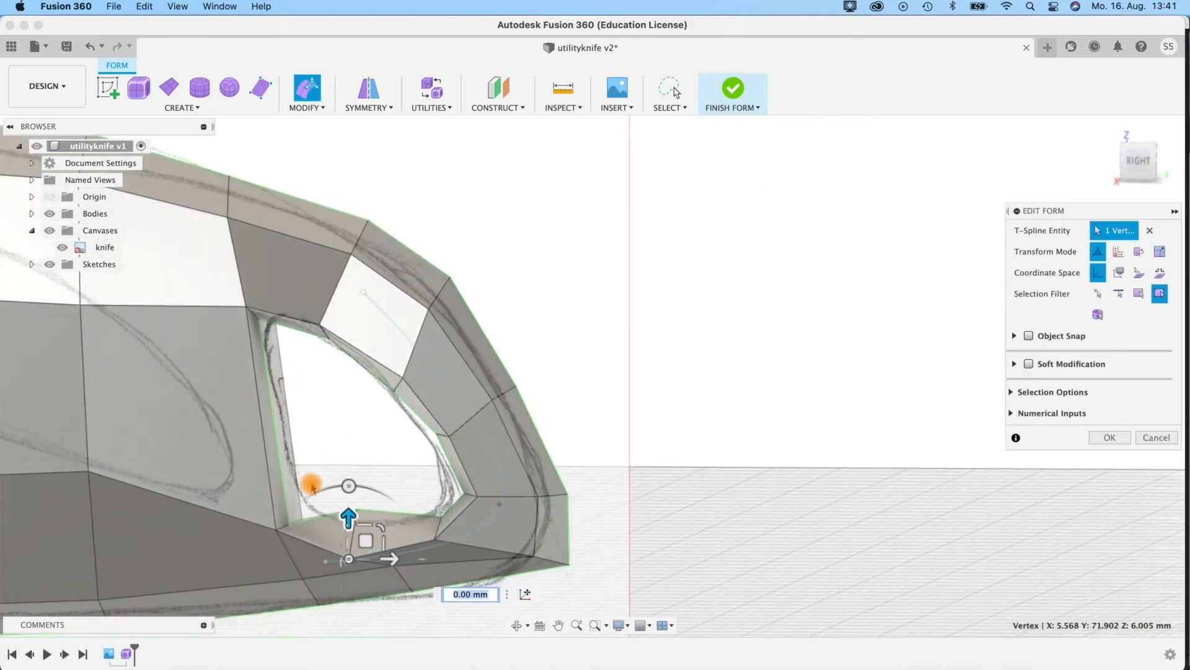
# Step: Shift the outer ring's front edge forward and raise the hole's lower front corner vertex by about 1.2 mm
pyautogui.click(258, 394)
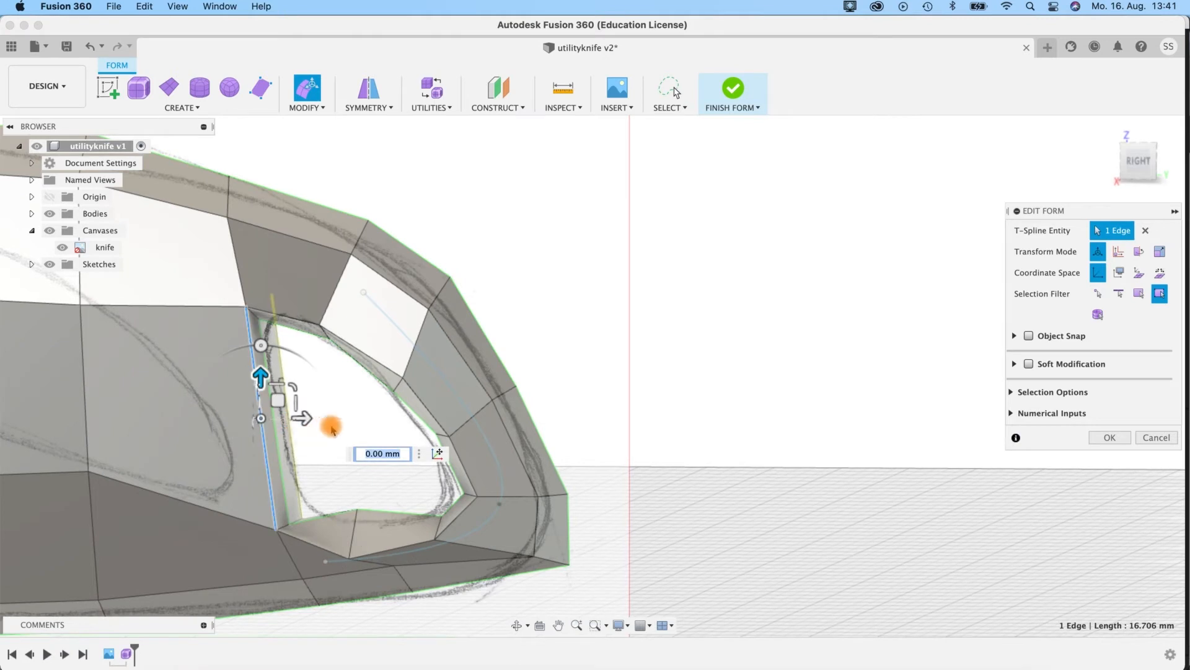
pyautogui.moveTo(304, 419); pyautogui.dragTo(280, 420)
pyautogui.keyDown('shift'); pyautogui.moveTo(341, 425); pyautogui.dragTo(339, 432, button='middle'); pyautogui.keyUp('shift')
pyautogui.click(291, 523)
pyautogui.moveTo(292, 478); pyautogui.dragTo(301, 466)
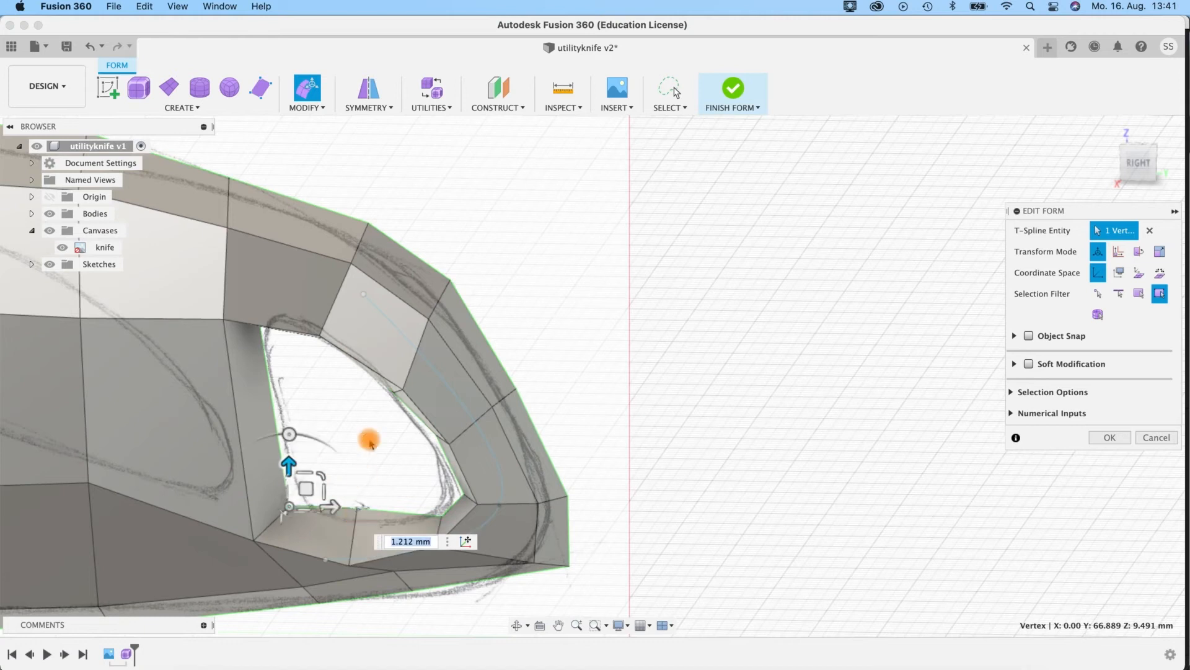
# Step: Lower the inner vertex in the middle of the hole's bottom edge to follow the canvas sketch
pyautogui.click(352, 422)
pyautogui.keyDown('shift'); pyautogui.moveTo(352, 422); pyautogui.dragTo(364, 419, button='middle'); pyautogui.keyUp('shift')
pyautogui.click(358, 515)
pyautogui.moveTo(358, 514); pyautogui.dragTo(359, 490)
pyautogui.moveTo(573, 370)
pyautogui.keyDown('shift'); pyautogui.mouseDown(button='middle')
pyautogui.moveTo(563, 359)
pyautogui.moveTo(573, 362)
pyautogui.mouseUp(button='middle'); pyautogui.keyUp('shift')
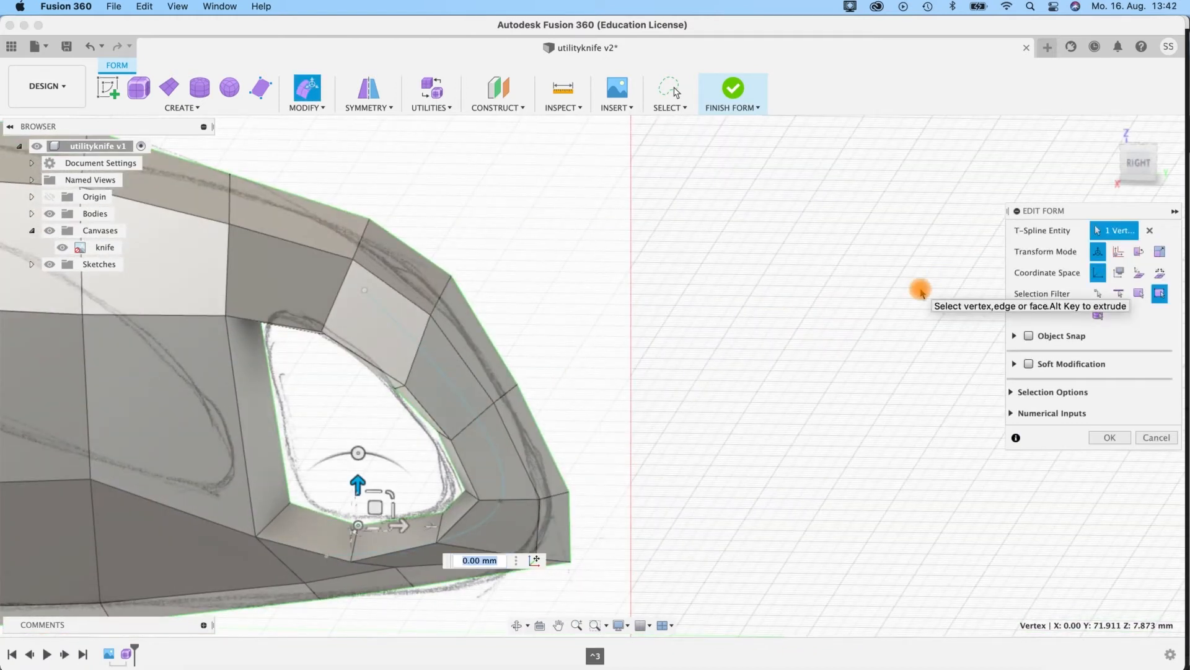
# Step: In smooth display and Right view, raise the hole's upper front inner vertex about 0.9 mm and the ring edge above it
pyautogui.hotkey('ctrl', '3')
pyautogui.click(1134, 167)
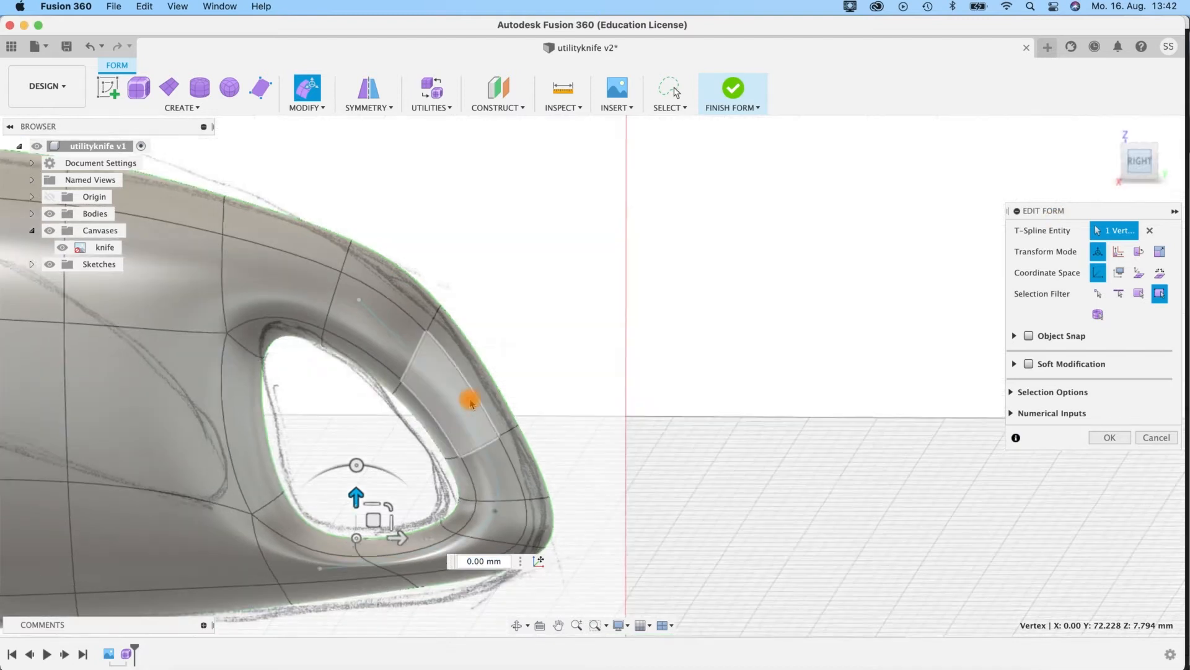
pyautogui.scroll(3, 468, 384)
pyautogui.moveTo(432, 291); pyautogui.dragTo(474, 225, button='middle')
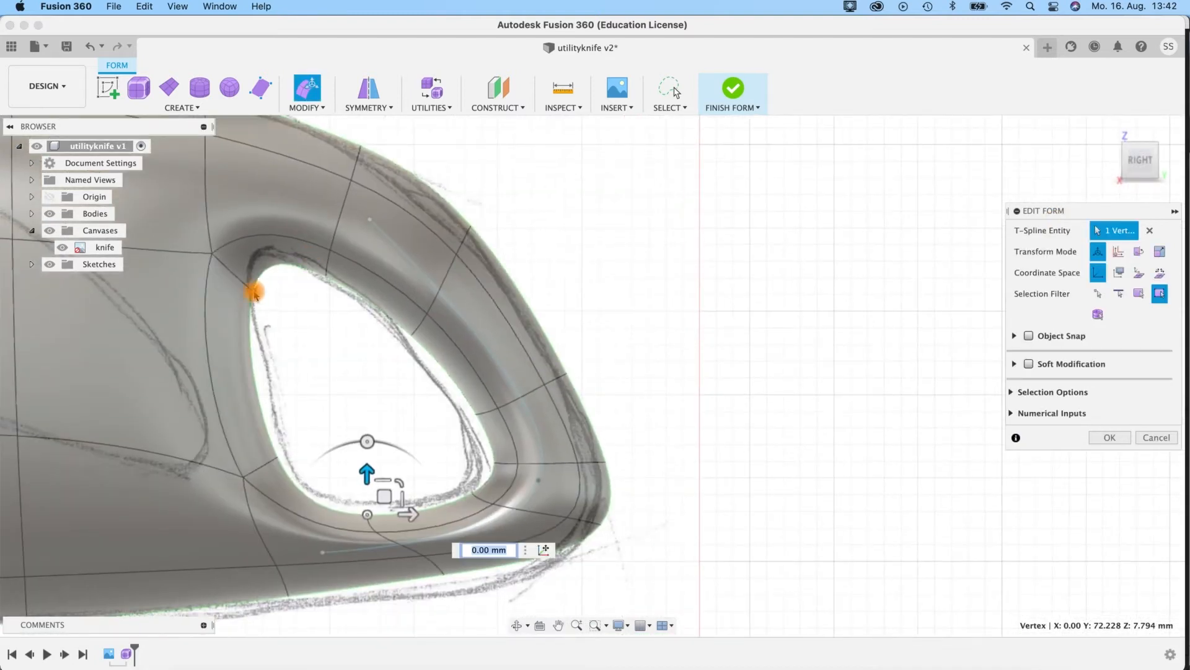
pyautogui.click(263, 299)
pyautogui.moveTo(271, 272); pyautogui.dragTo(269, 256)
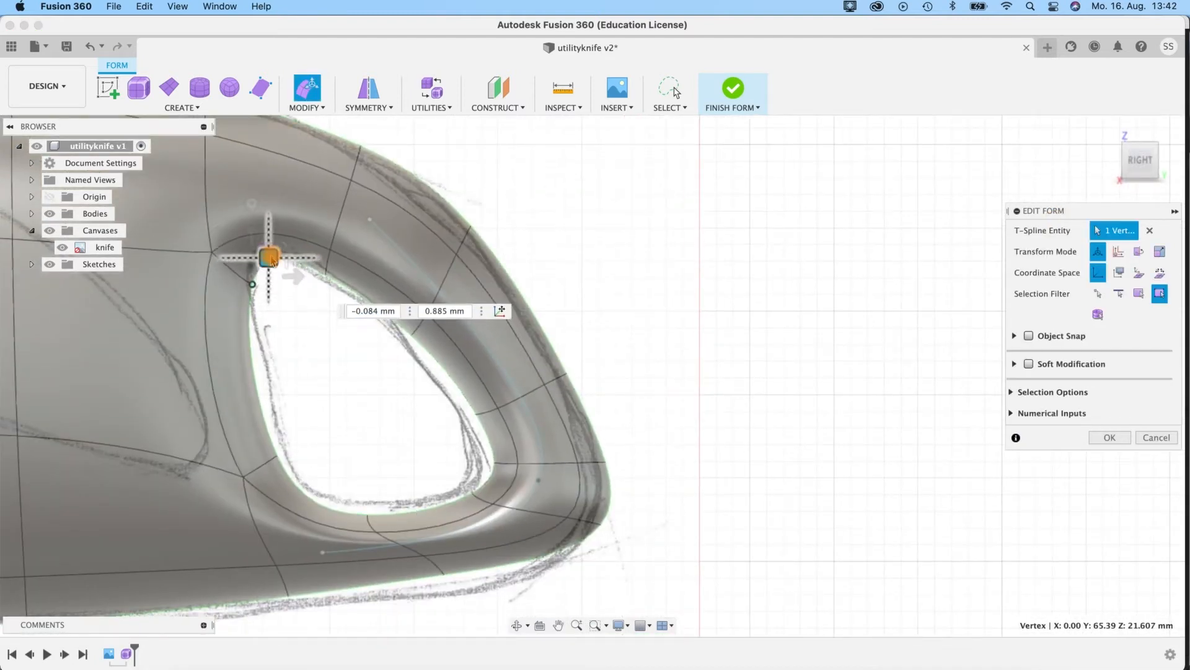
pyautogui.click(247, 218)
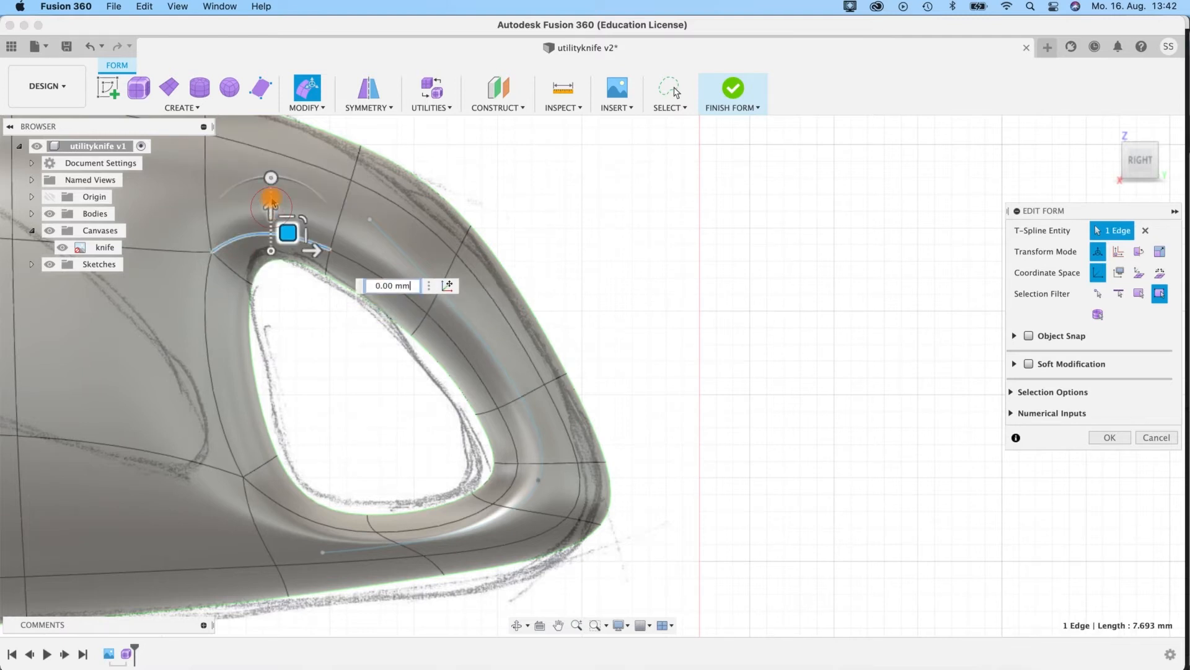
pyautogui.moveTo(272, 202); pyautogui.dragTo(270, 185)
# Step: Align the hole's rear side with the sketch, moving its edge about 0.7 mm forward and the lower vertex 0.97 mm forward and 0.55 mm up
pyautogui.click(351, 293)
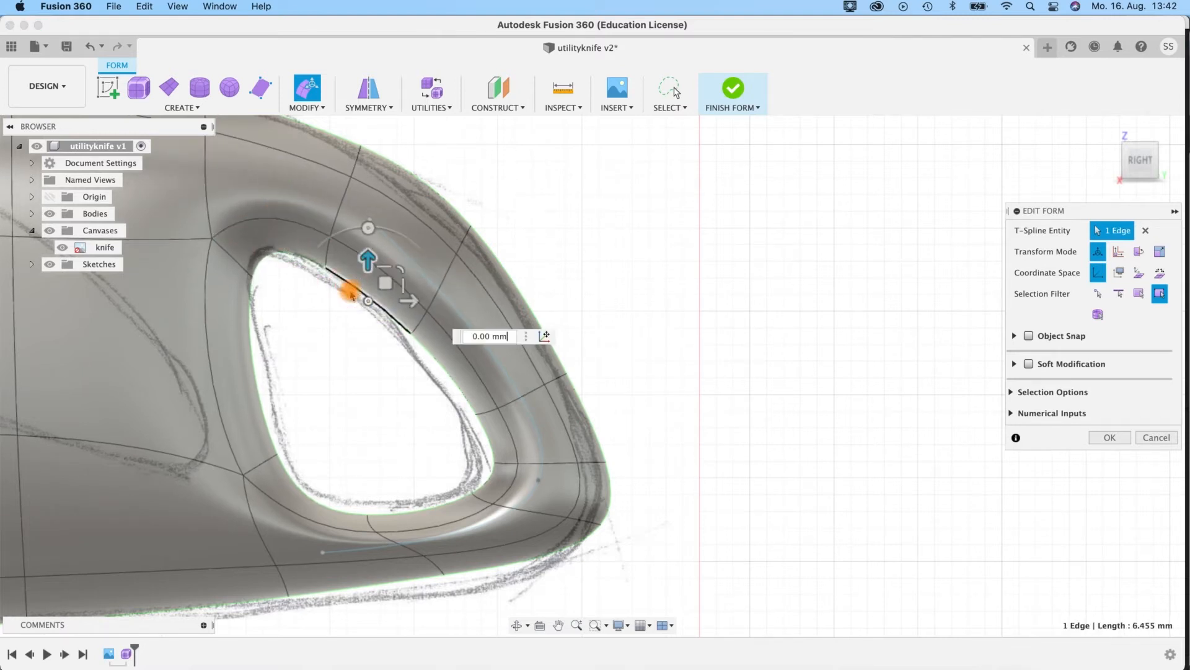
pyautogui.moveTo(385, 292); pyautogui.dragTo(446, 362)
pyautogui.click(455, 394)
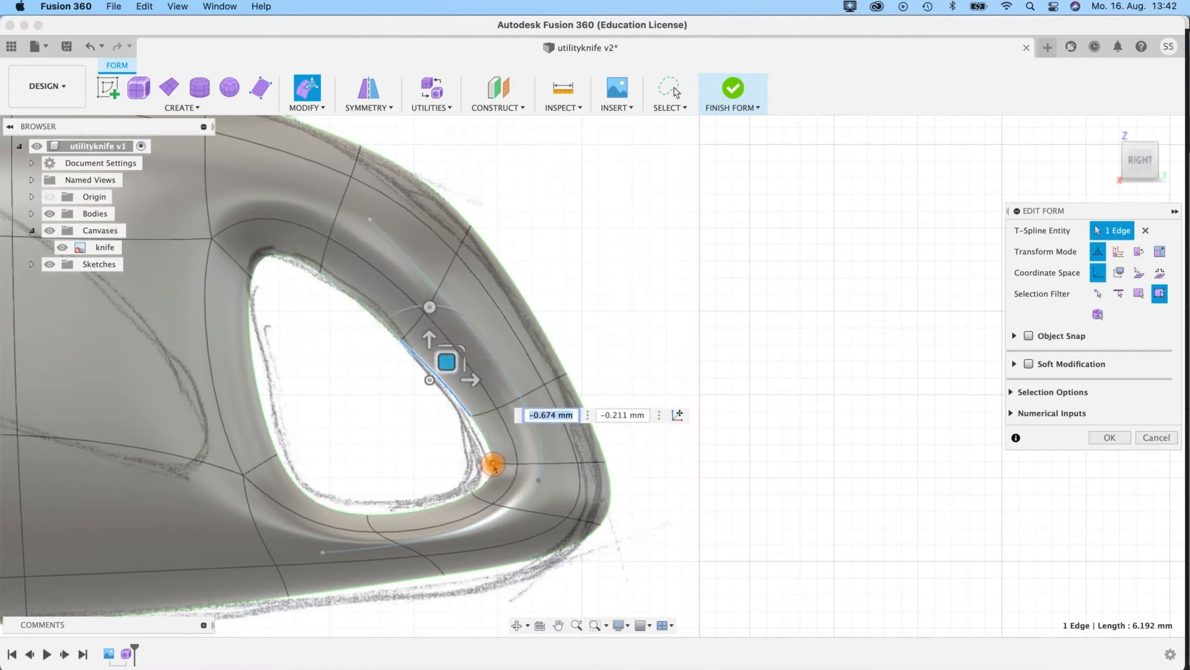
pyautogui.click(494, 466)
pyautogui.moveTo(501, 442); pyautogui.dragTo(476, 488)
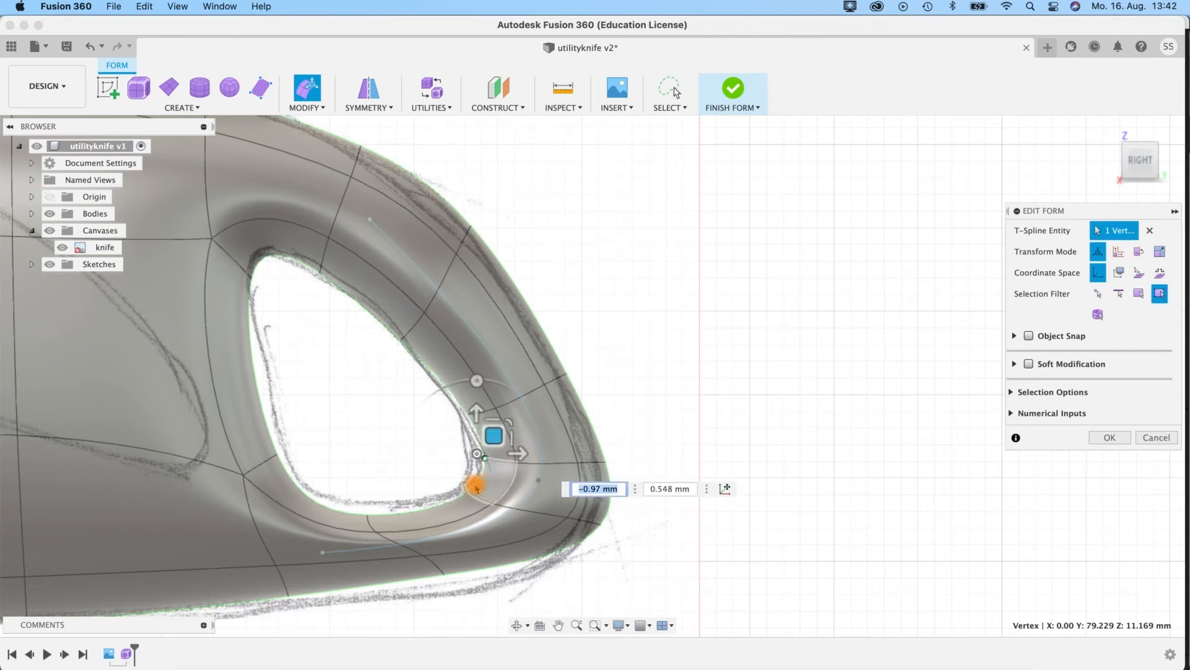
# Step: Raise the hole's bottom middle vertex and shift its lower front corner vertex about 0.7 mm rearward
pyautogui.click(369, 511)
pyautogui.moveTo(380, 500); pyautogui.dragTo(380, 485)
pyautogui.click(276, 453)
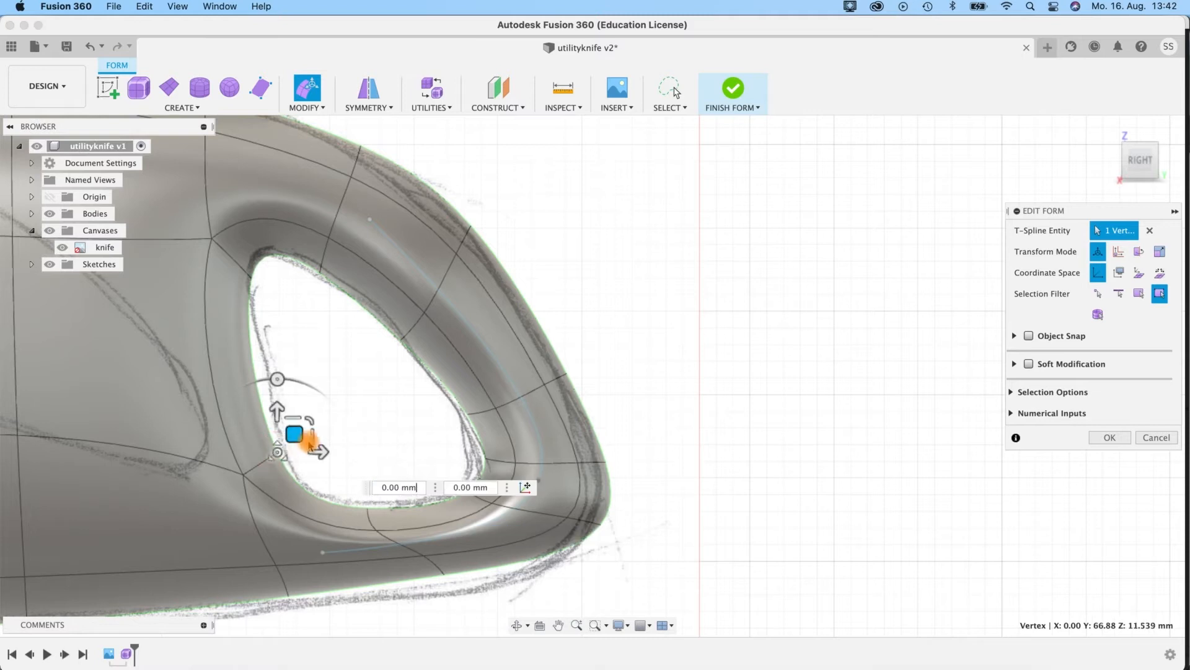
pyautogui.moveTo(301, 434); pyautogui.dragTo(314, 439)
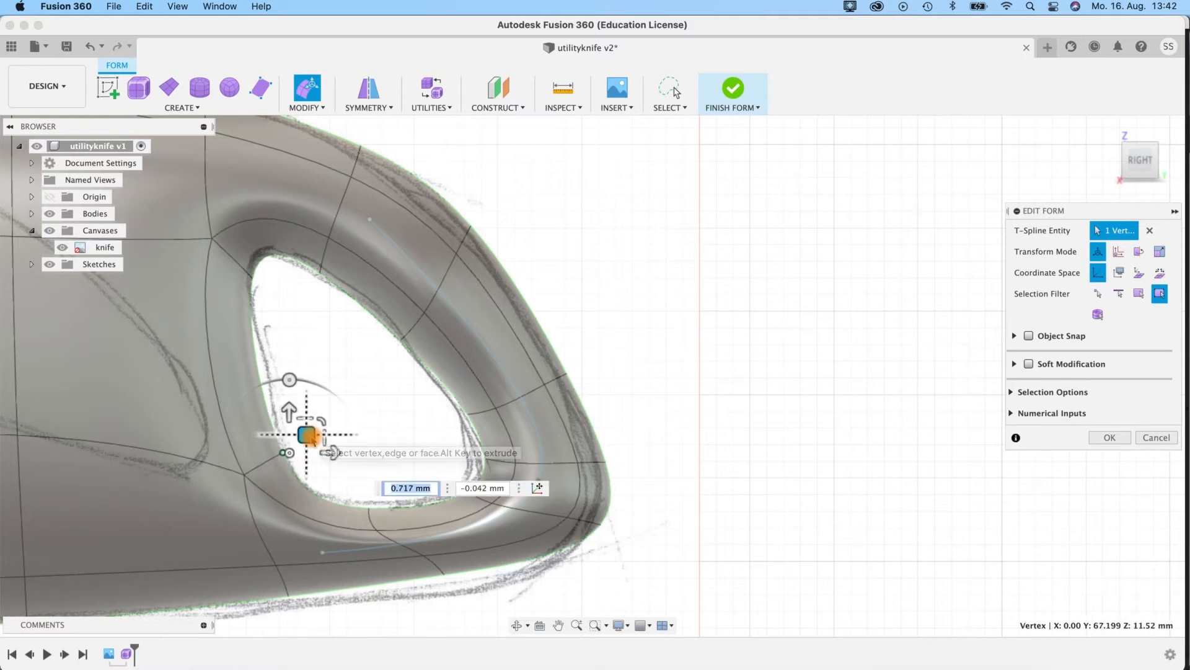
# Step: In box display, move the two lower side vertices beneath the hole about 2.2 mm forward and slightly down
pyautogui.hotkey('ctrl', '1')
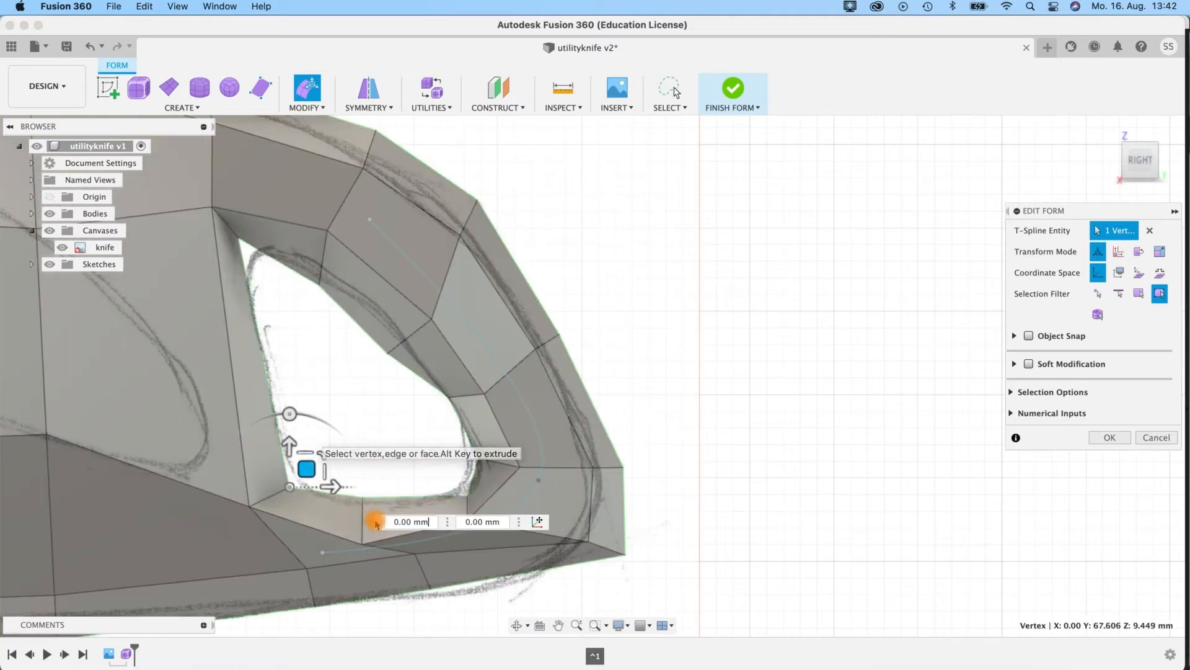
pyautogui.click(312, 572)
pyautogui.moveTo(325, 551); pyautogui.dragTo(287, 560)
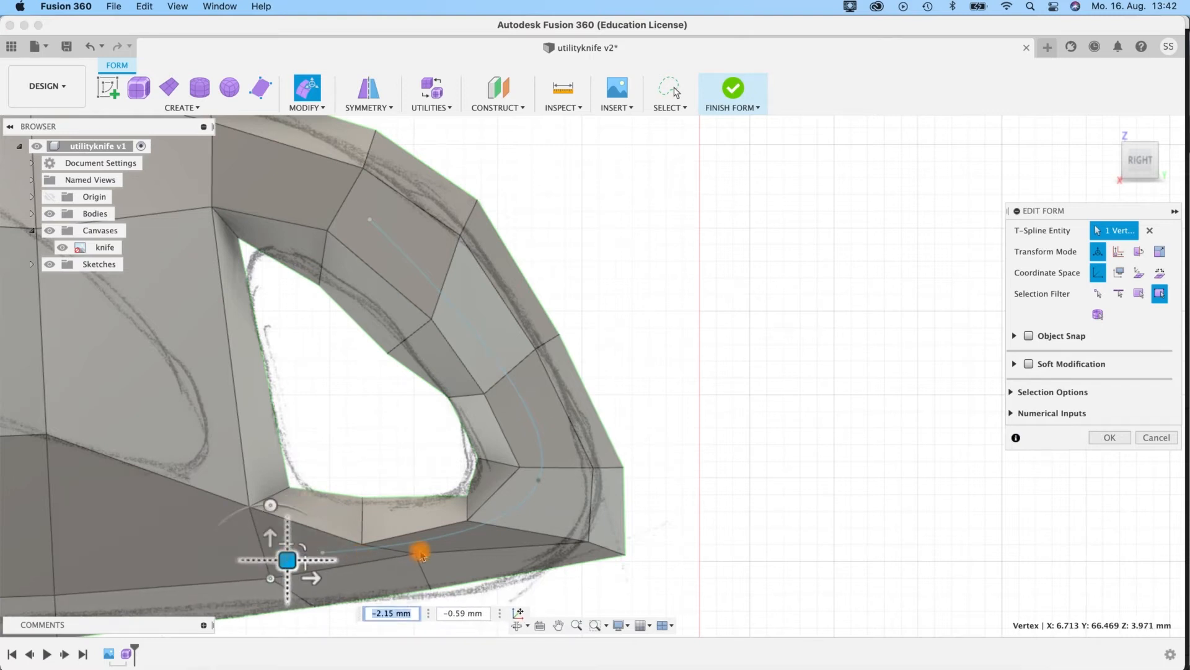
pyautogui.click(419, 557)
pyautogui.moveTo(432, 535); pyautogui.dragTo(395, 548)
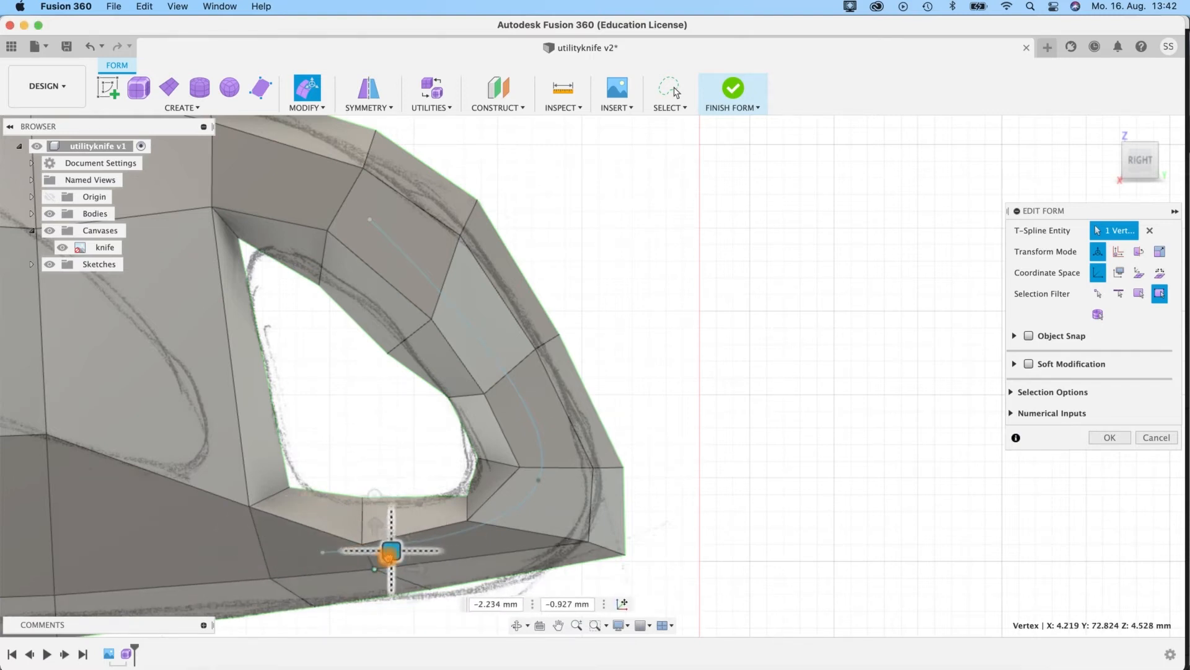
# Step: Pull the lower rear side vertex up and the body's rear tip vertex forward to round the corner
pyautogui.click(586, 547)
pyautogui.moveTo(575, 539)
pyautogui.mouseDown()
pyautogui.moveTo(540, 542)
pyautogui.moveTo(597, 541)
pyautogui.moveTo(572, 526)
pyautogui.mouseUp()
pyautogui.click(626, 558)
pyautogui.moveTo(642, 537); pyautogui.dragTo(597, 536)
# Step: Raise the inner vertex on the hole's upper rear edge about 0.6 mm and return to smooth display
pyautogui.click(390, 352)
pyautogui.moveTo(406, 336); pyautogui.dragTo(408, 326)
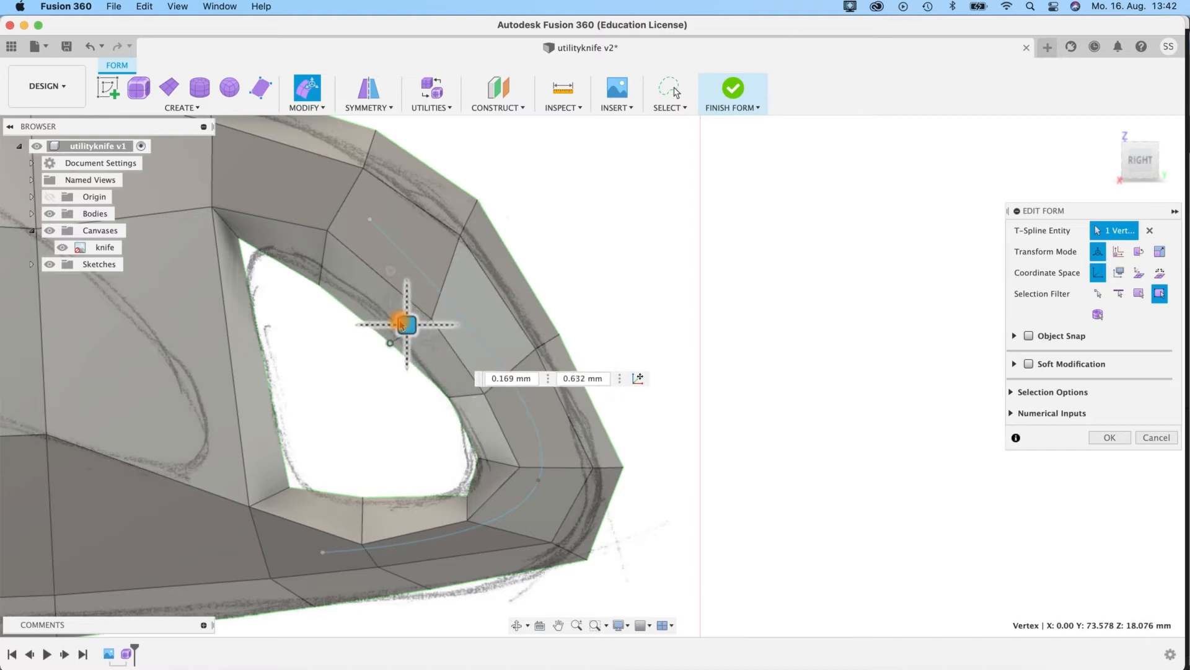
pyautogui.click(245, 238)
pyautogui.moveTo(247, 248); pyautogui.dragTo(247, 249)
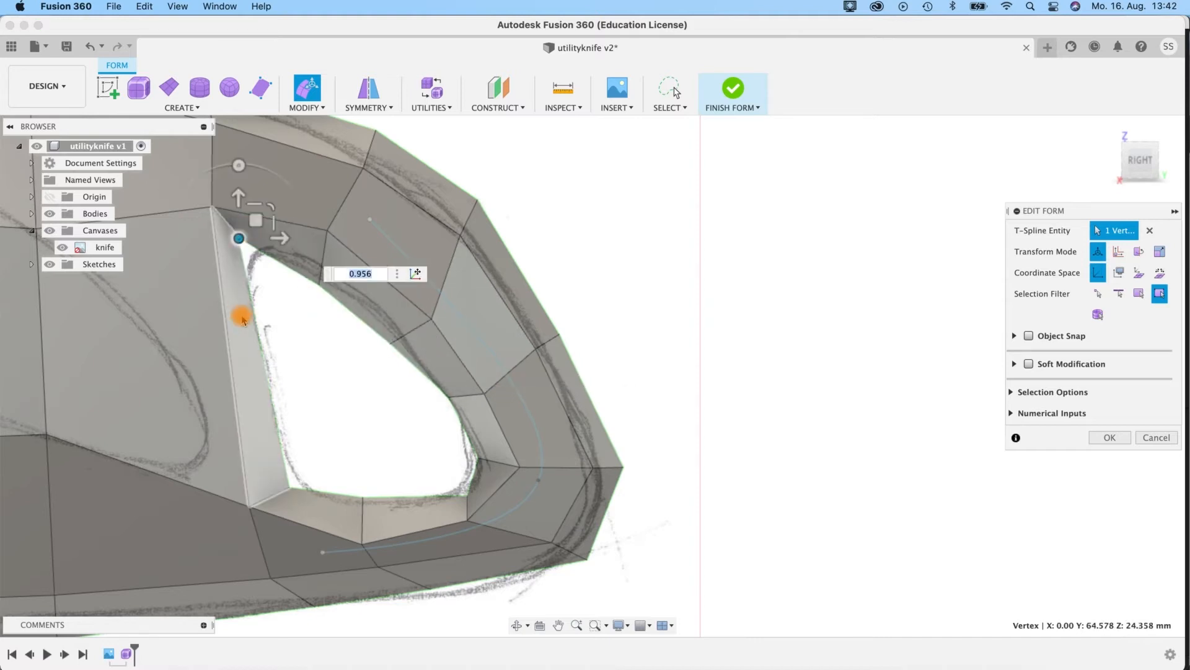
pyautogui.hotkey('ctrl', '3')
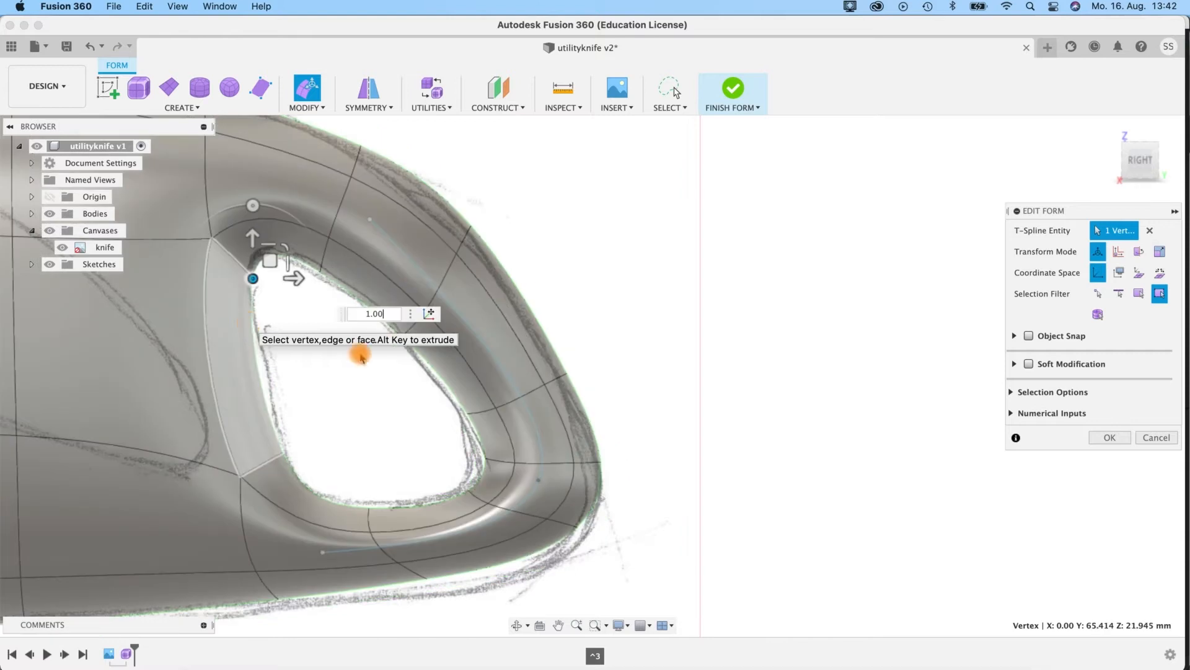
# Step: Scale the six-edge loop around the rear grip section by about 1.225 and switch to box display
pyautogui.keyDown('shift'); pyautogui.moveTo(550, 337); pyautogui.dragTo(504, 385, button='middle'); pyautogui.keyUp('shift')
pyautogui.click(519, 380)
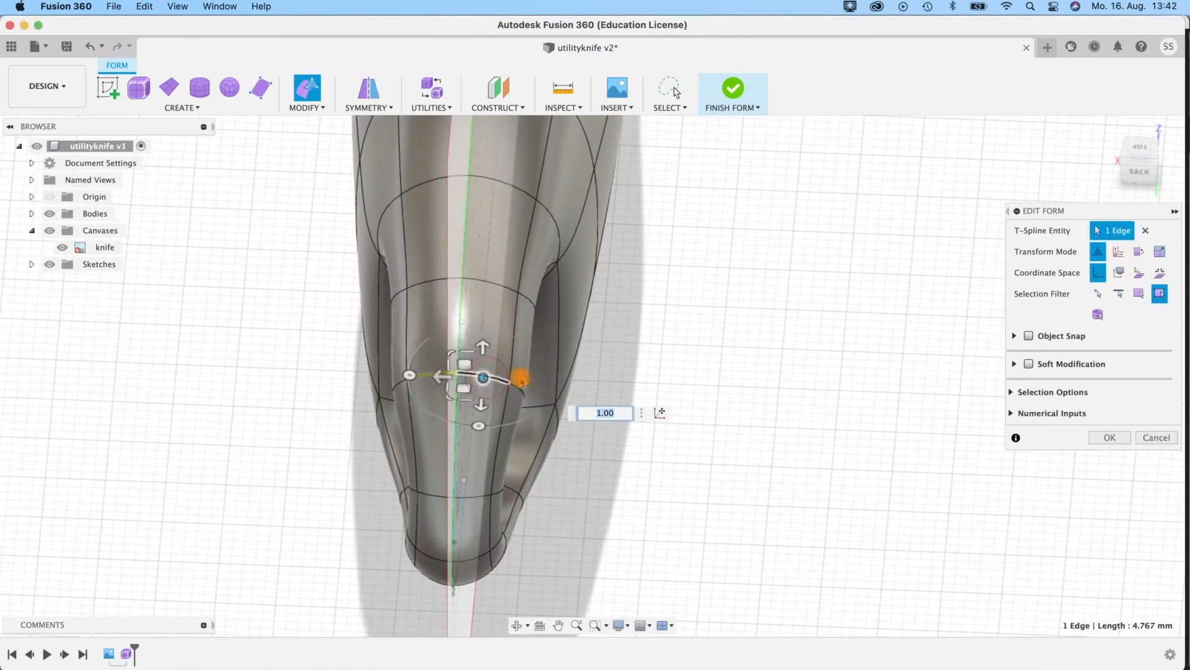
pyautogui.doubleClick(521, 380)
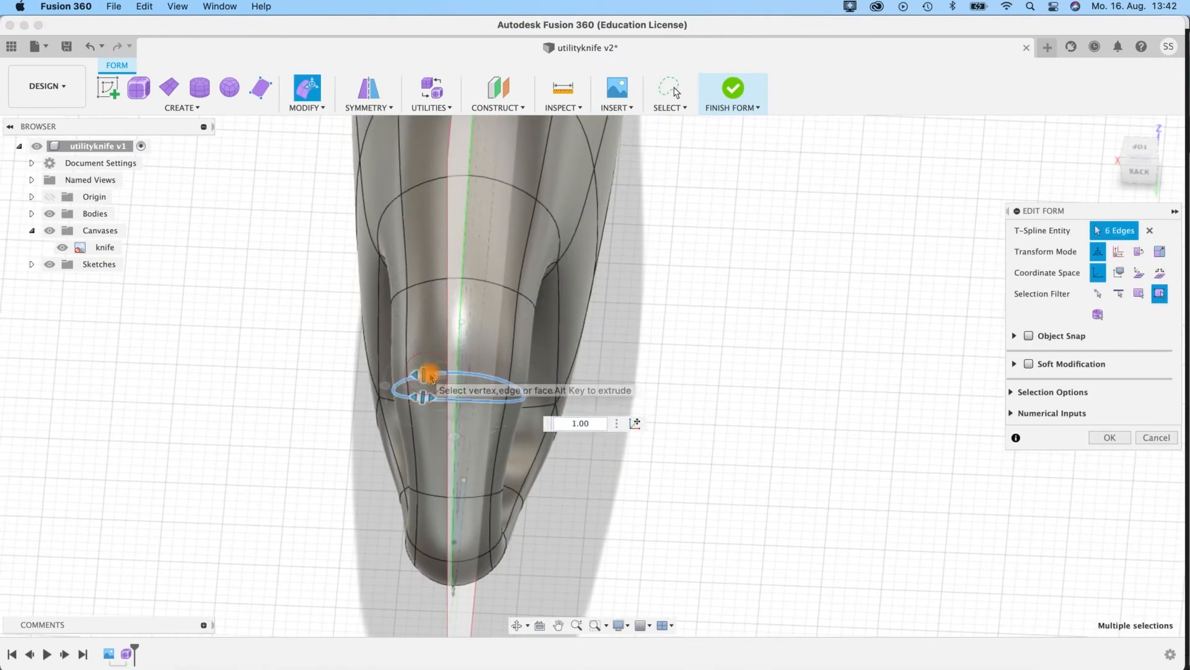
pyautogui.keyDown('shift'); pyautogui.moveTo(523, 444); pyautogui.dragTo(614, 353, button='middle'); pyautogui.keyUp('shift')
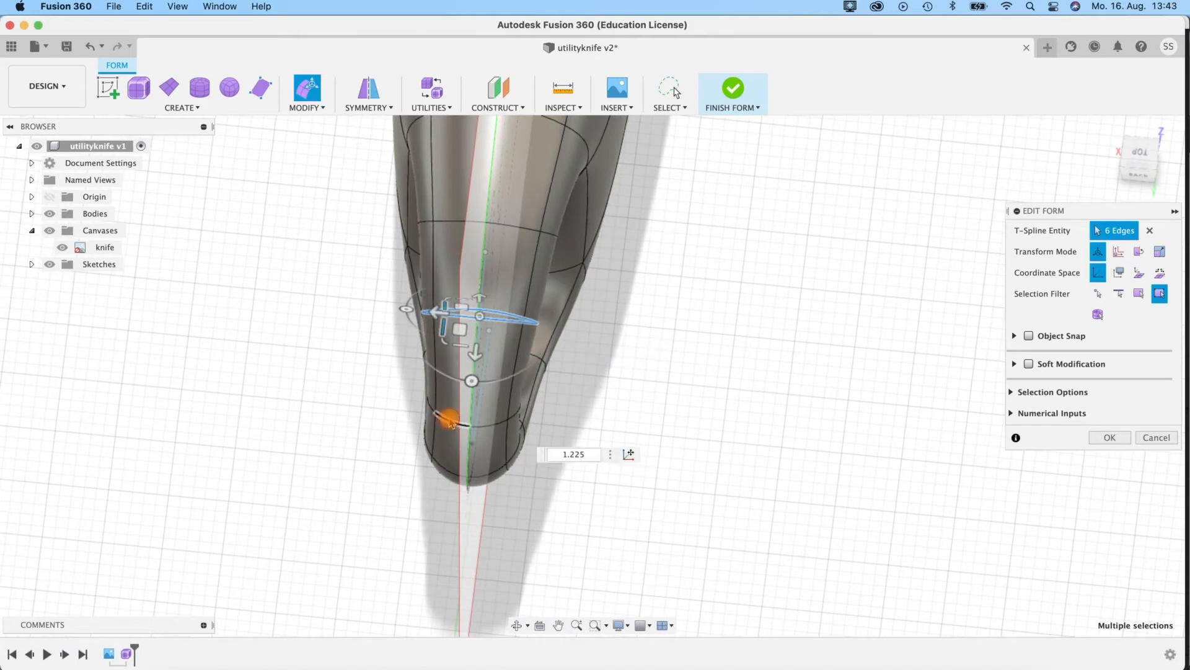
pyautogui.hotkey('ctrl', '1')
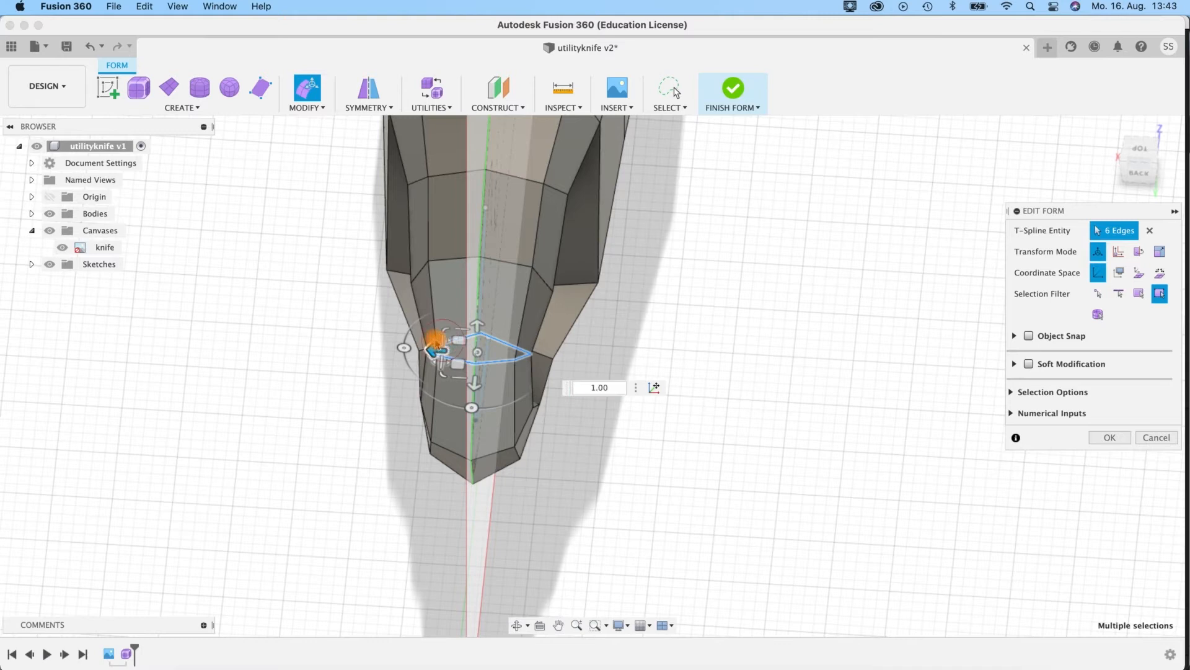
# Step: Lower two vertices on the body's underside below the hole, the rear one about 1.5 mm and the front one about 1.4 mm
pyautogui.keyDown('shift'); pyautogui.moveTo(437, 342); pyautogui.dragTo(471, 516, button='middle'); pyautogui.keyUp('shift')
pyautogui.click(401, 491)
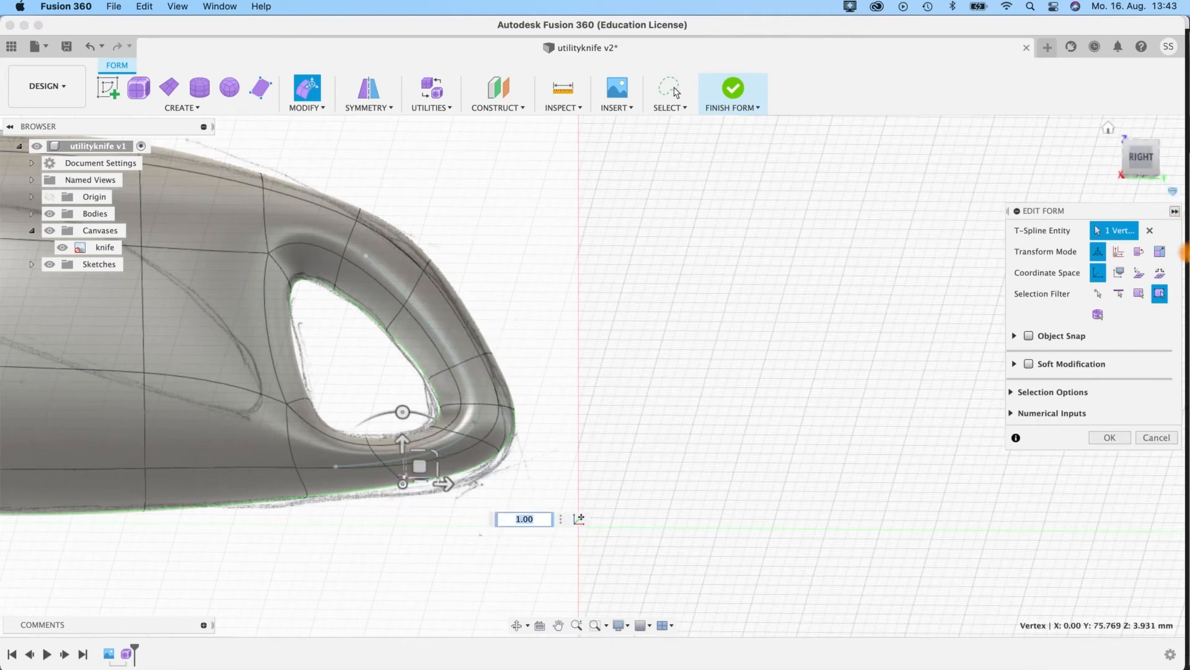
pyautogui.moveTo(410, 416); pyautogui.dragTo(417, 437)
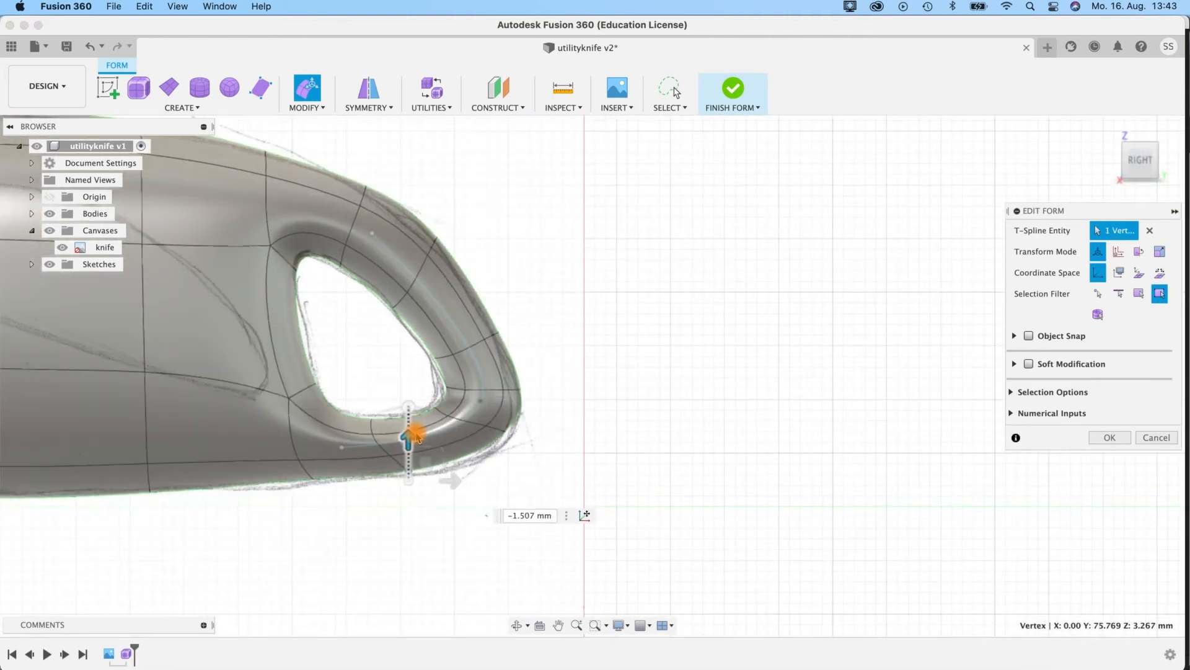
pyautogui.click(315, 475)
pyautogui.moveTo(312, 437); pyautogui.dragTo(311, 454)
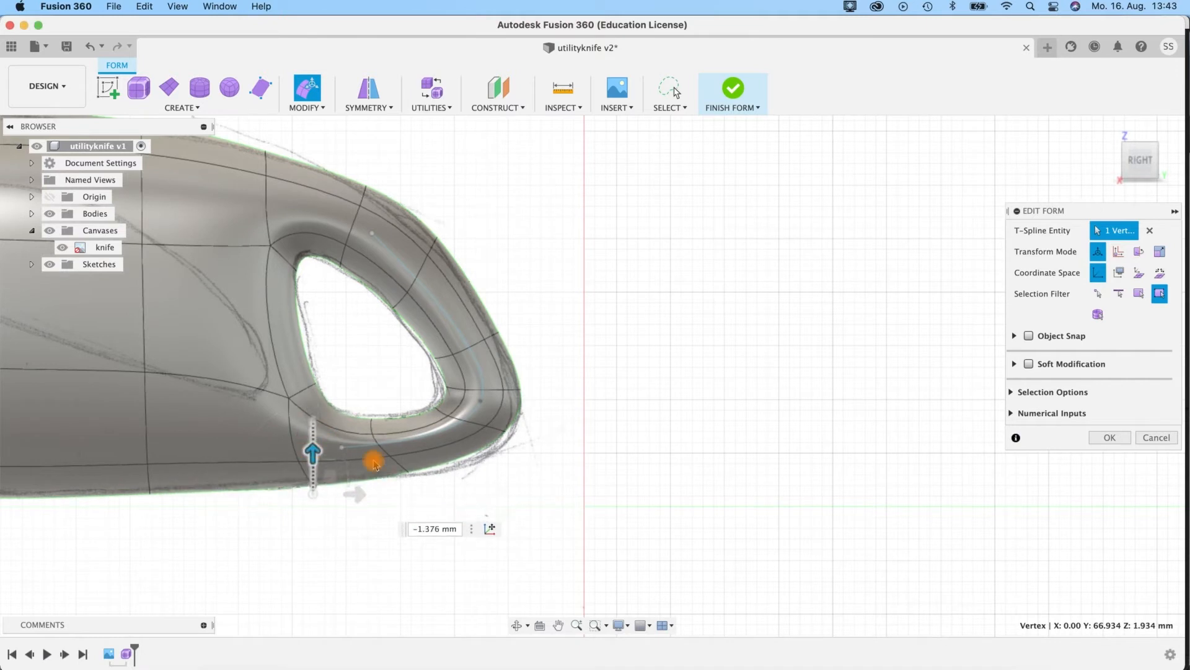
# Step: Lower the vertex at the body's bottom rear corner and move it about 0.9 mm rearward
pyautogui.click(508, 435)
pyautogui.moveTo(506, 389); pyautogui.dragTo(512, 407)
pyautogui.moveTo(554, 448); pyautogui.dragTo(562, 451)
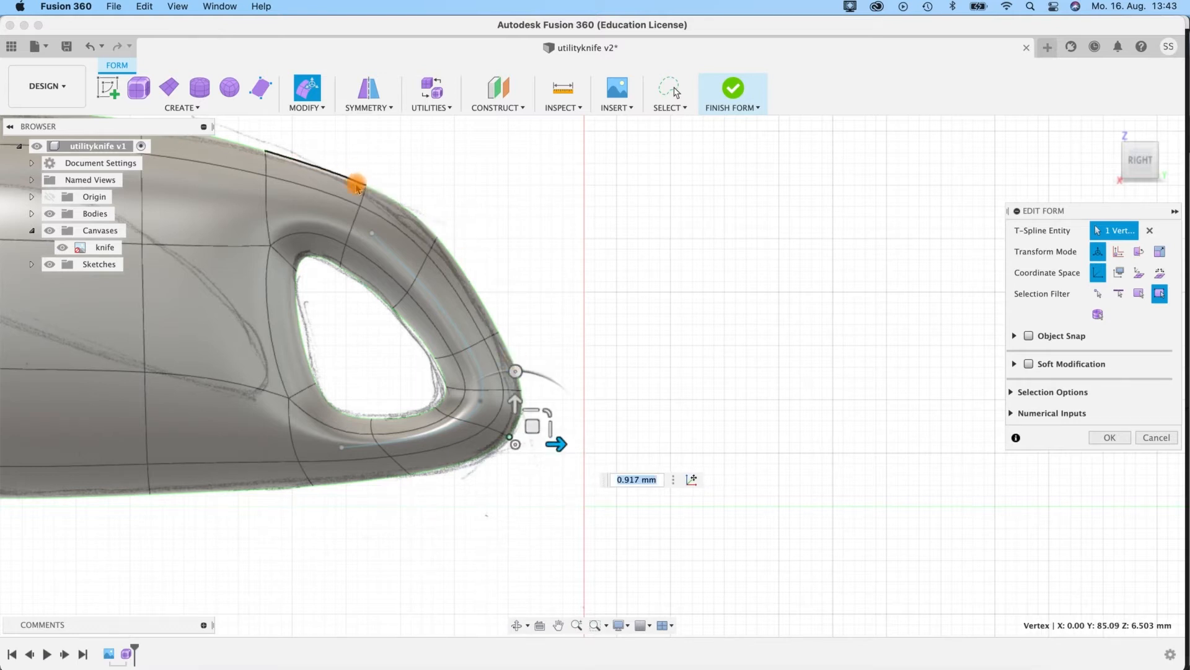
# Step: Lower the top outline vertex above the hole by about 0.8 mm to match the sketch
pyautogui.moveTo(389, 163); pyautogui.dragTo(560, 271, button='middle')
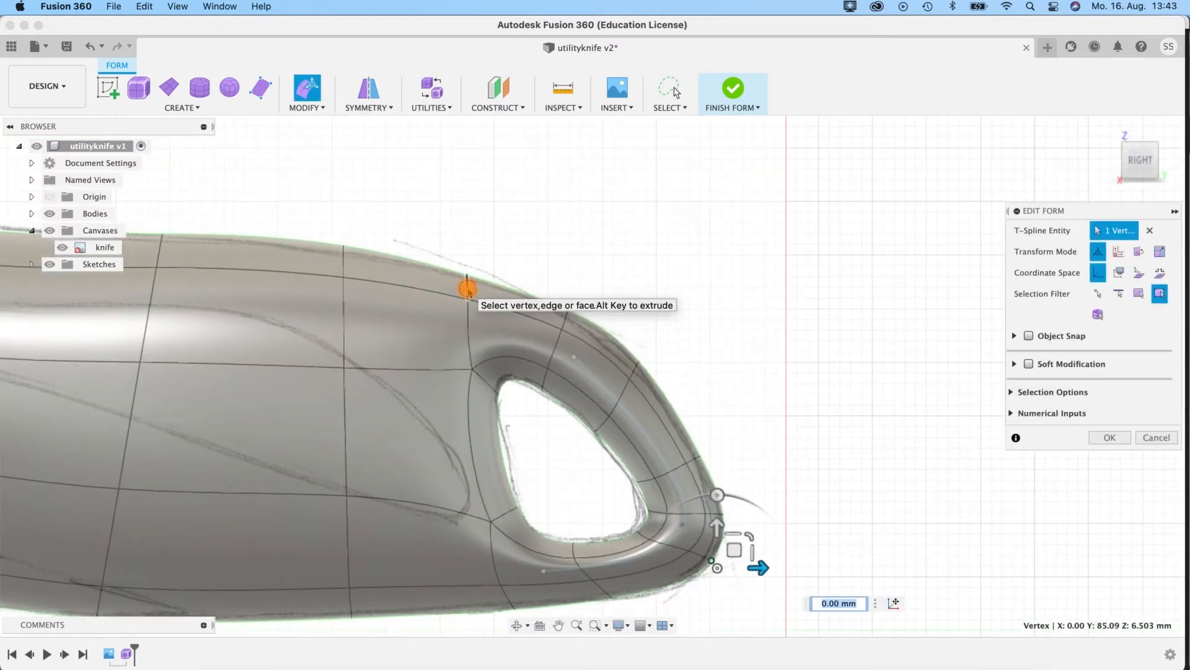
pyautogui.click(474, 266)
pyautogui.click(567, 310)
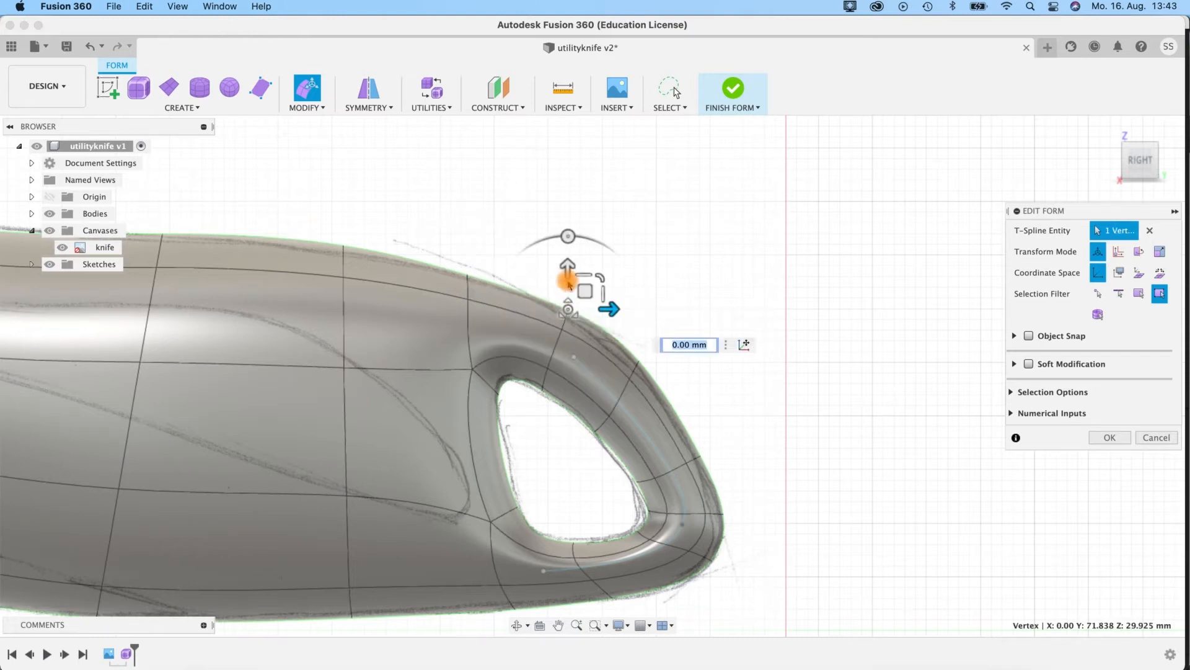
pyautogui.moveTo(568, 266); pyautogui.dragTo(561, 334)
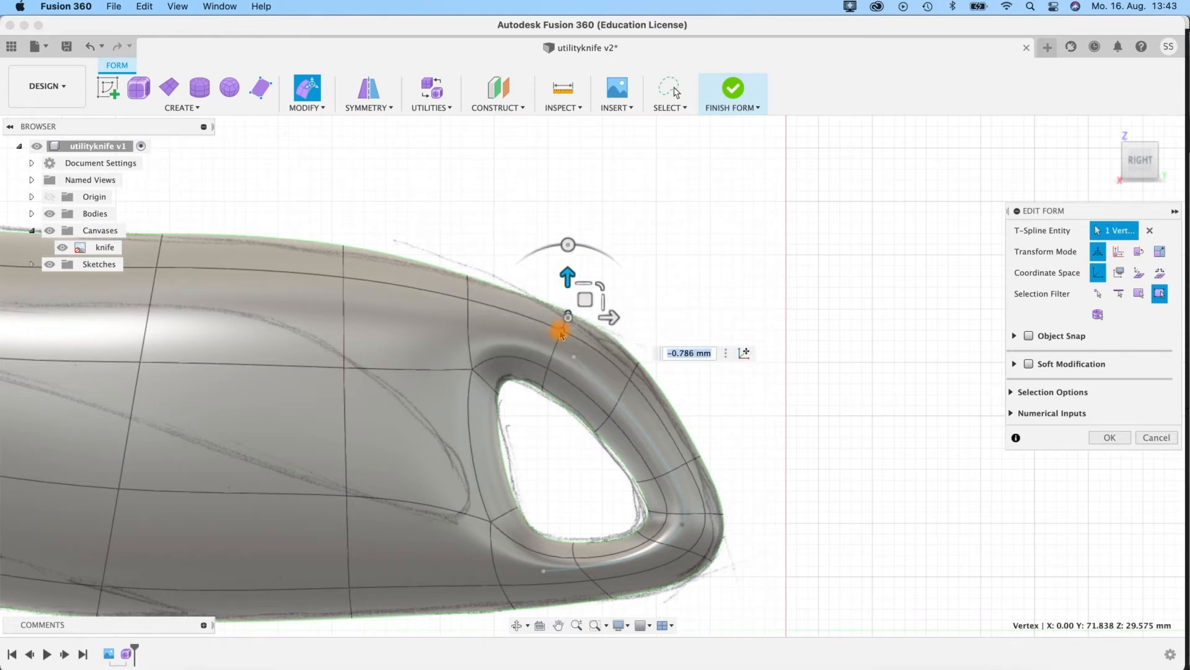
# Step: In box display, move the side vertex above the hole's rear curve about 0.6 mm forward and 1.3 mm down
pyautogui.hotkey('ctrl', '1')
pyautogui.click(571, 328)
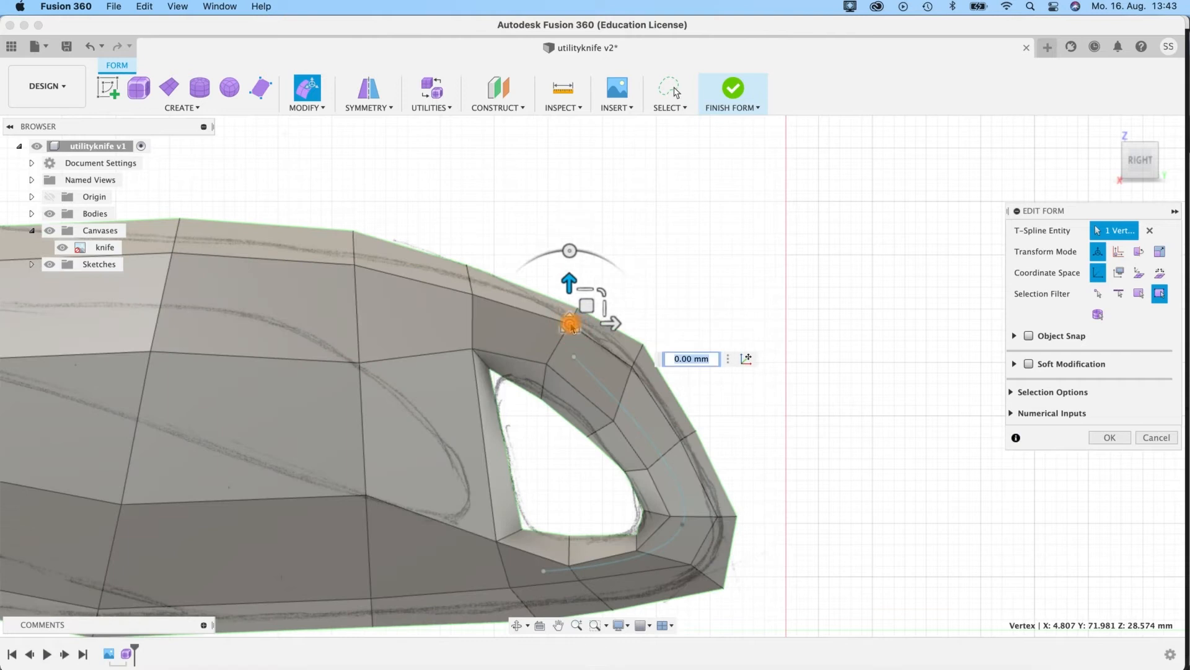
pyautogui.moveTo(588, 313); pyautogui.dragTo(630, 352)
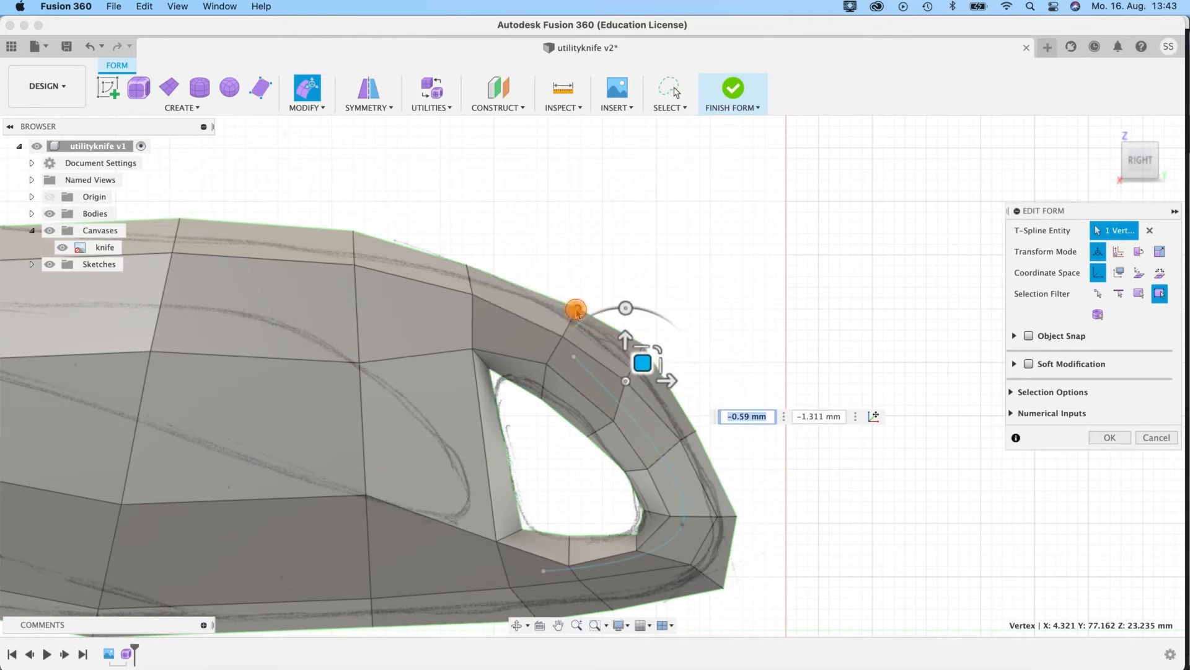
# Step: Nudge two top outline vertices above the hole forward and down, the front one about 0.2 and 0.13 mm, the rear one about 0.46 and 0.2 mm
pyautogui.click(576, 310)
pyautogui.hotkey('ctrl', '3')
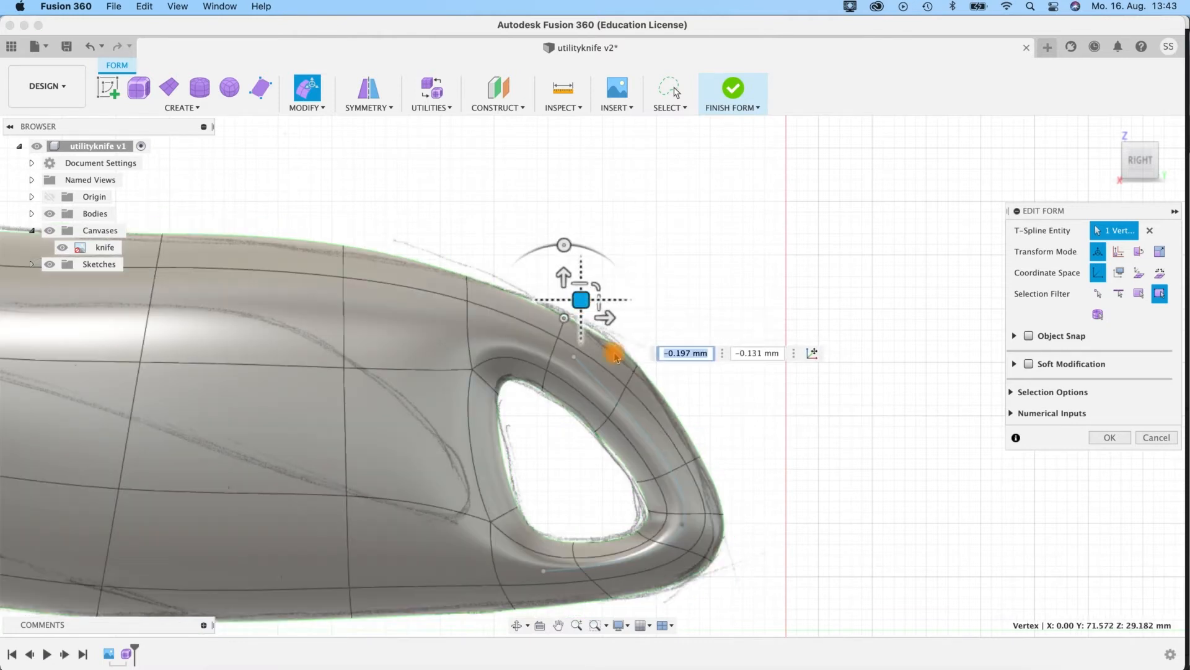
pyautogui.click(654, 343)
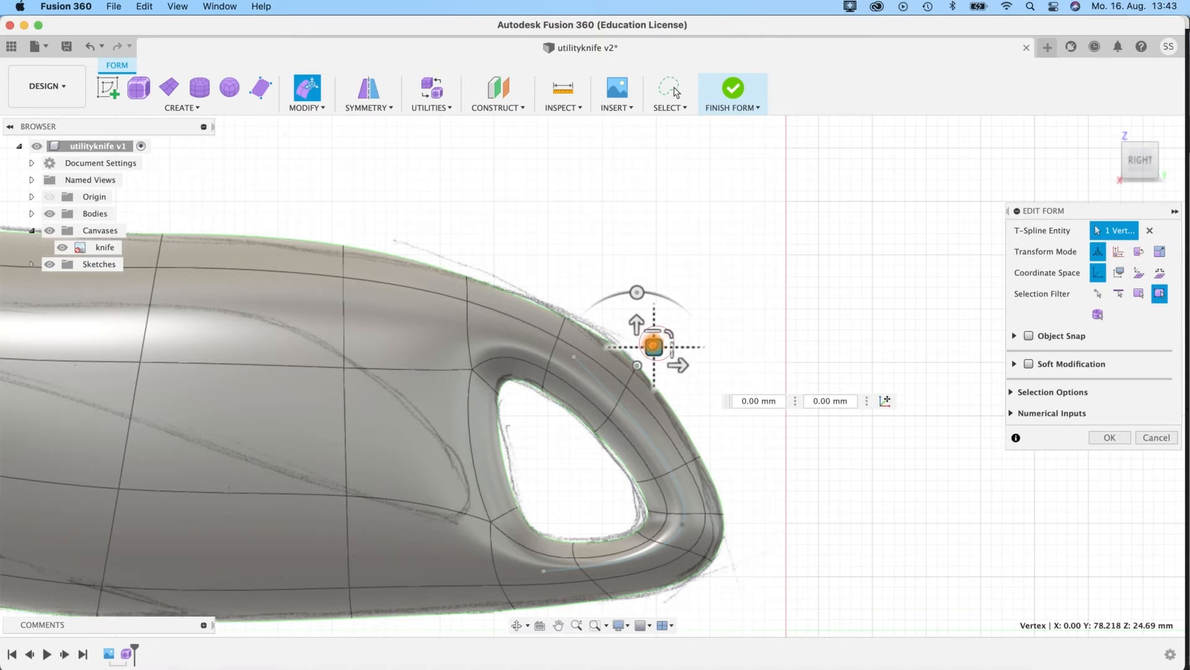
pyautogui.moveTo(652, 349); pyautogui.dragTo(651, 346)
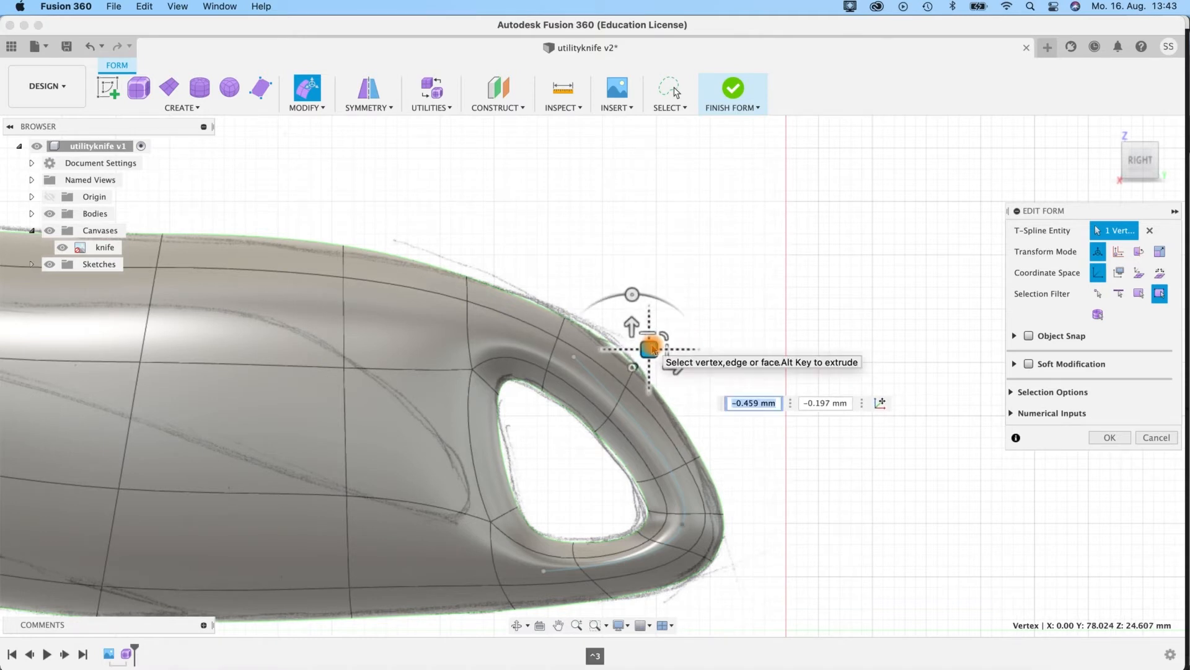
# Step: Move the body's bottom rear corner vertex slightly forward in box display and switch back to smooth display
pyautogui.hotkey('ctrl', '1')
pyautogui.keyDown('shift'); pyautogui.moveTo(748, 353); pyautogui.dragTo(740, 518, button='middle'); pyautogui.keyUp('shift')
pyautogui.click(739, 516)
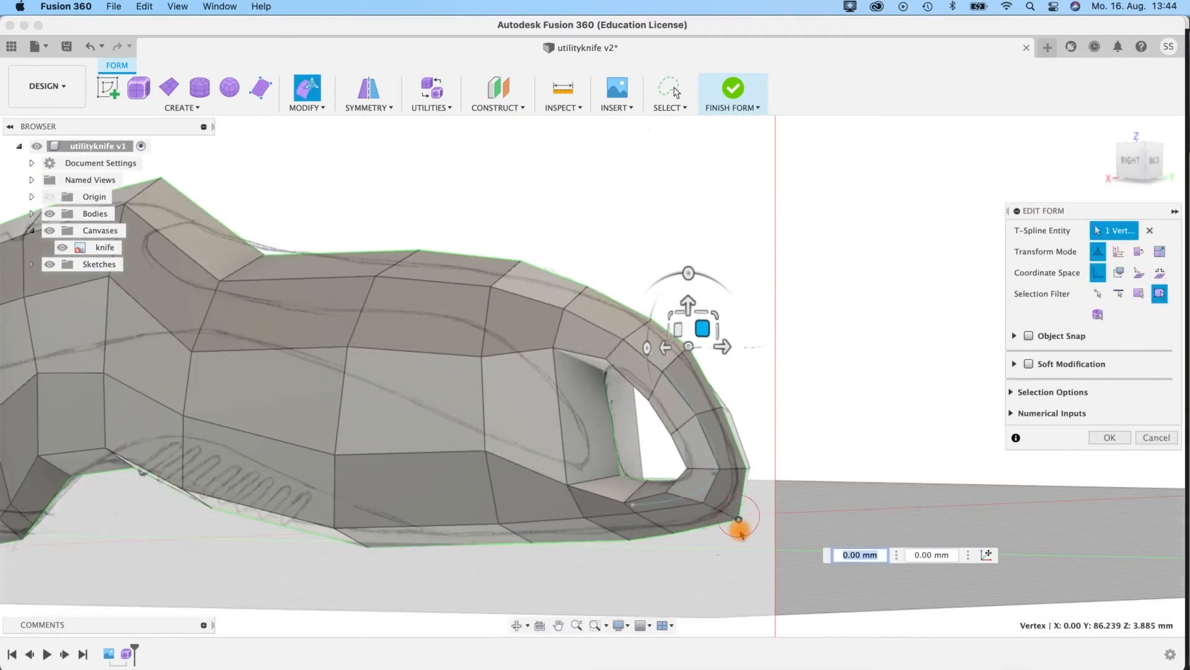
pyautogui.keyDown('shift'); pyautogui.moveTo(678, 555); pyautogui.dragTo(734, 579, button='middle'); pyautogui.keyUp('shift')
pyautogui.moveTo(800, 538); pyautogui.dragTo(786, 541)
pyautogui.keyDown('shift'); pyautogui.moveTo(674, 581); pyautogui.dragTo(675, 538, button='middle'); pyautogui.keyUp('shift')
pyautogui.scroll(-5, 574, 542)
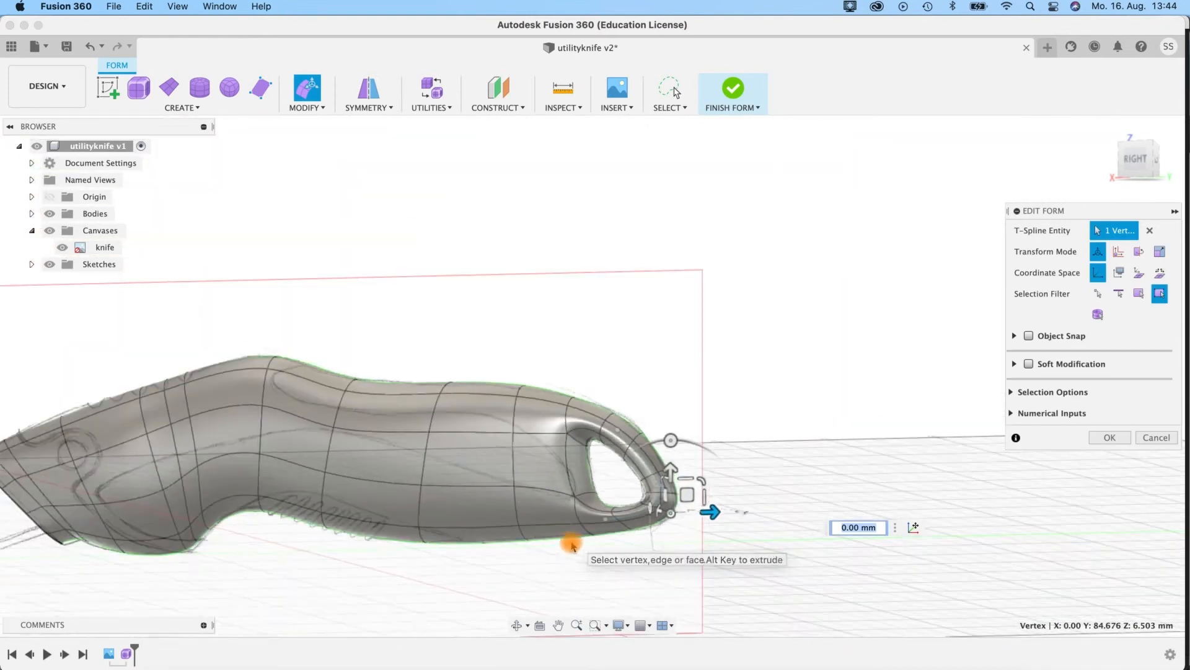
# Step: Hide the edge lines and the canvases, and check the knife body's shape from the side and from above
pyautogui.keyDown('shift'); pyautogui.moveTo(472, 358); pyautogui.dragTo(384, 490, button='middle'); pyautogui.keyUp('shift')
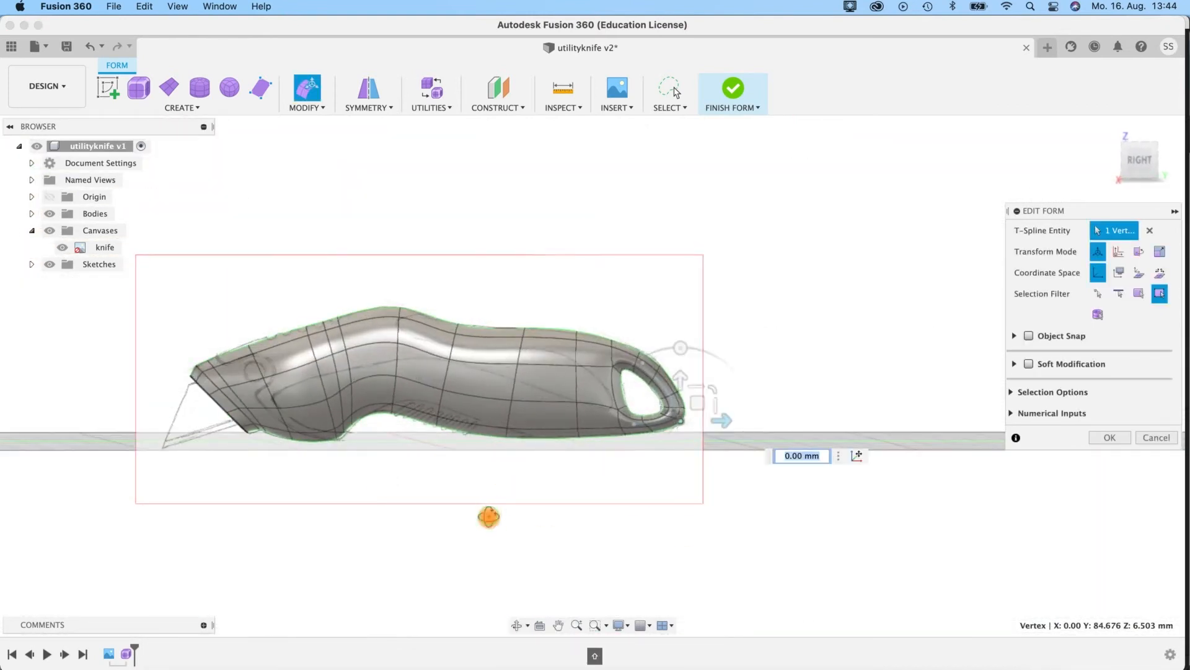
pyautogui.keyDown('shift'); pyautogui.moveTo(489, 516); pyautogui.dragTo(489, 524, button='middle'); pyautogui.keyUp('shift')
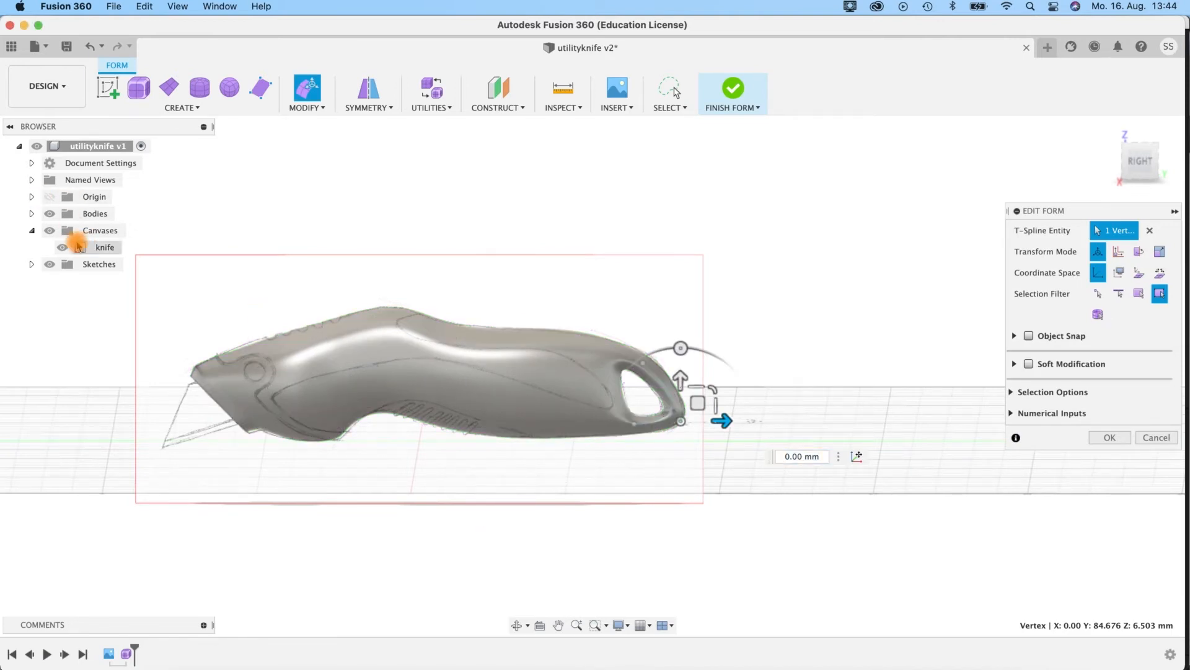
pyautogui.click(51, 233)
pyautogui.keyDown('shift'); pyautogui.moveTo(444, 524); pyautogui.dragTo(508, 660, button='middle'); pyautogui.keyUp('shift')
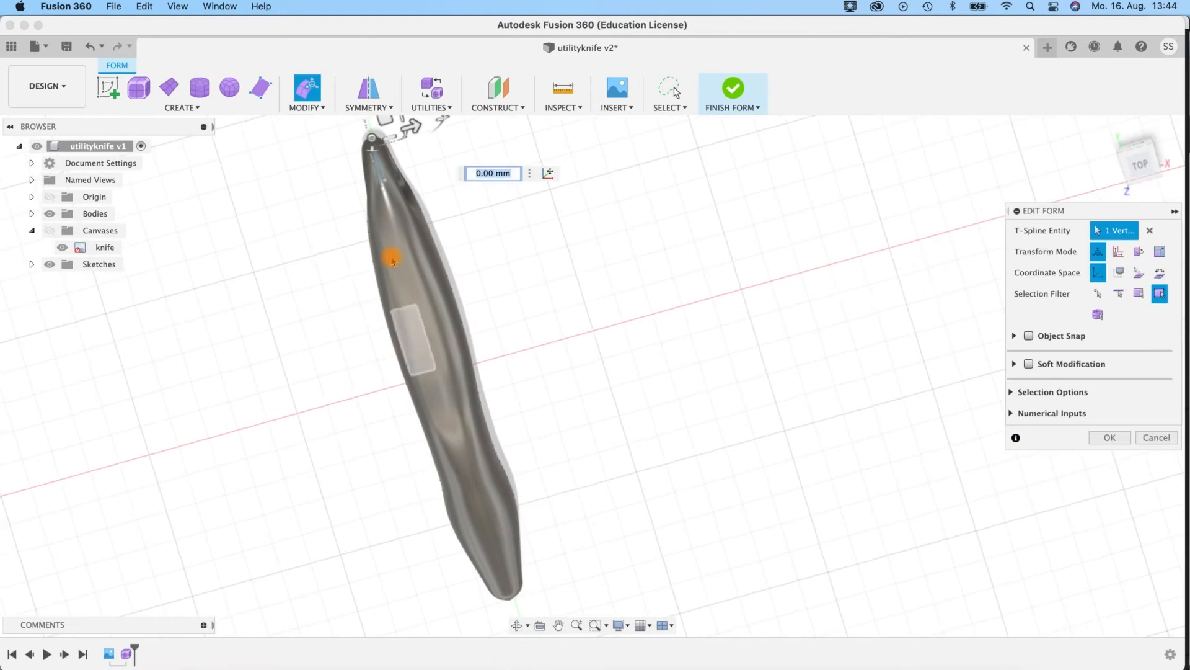
pyautogui.keyDown('shift'); pyautogui.moveTo(456, 284); pyautogui.dragTo(656, 271, button='middle'); pyautogui.keyUp('shift')
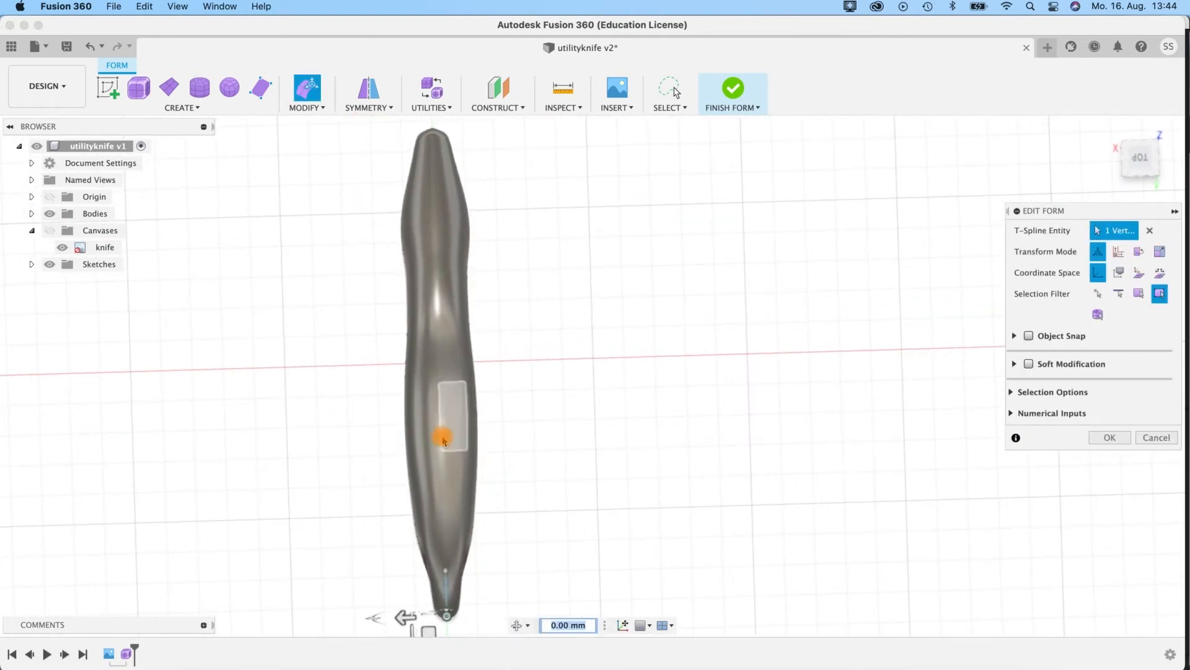
# Step: Scale the three edge loops around the rear grip in width by about 1.118 and again by about 0.922, and clear the selection
pyautogui.click(444, 437)
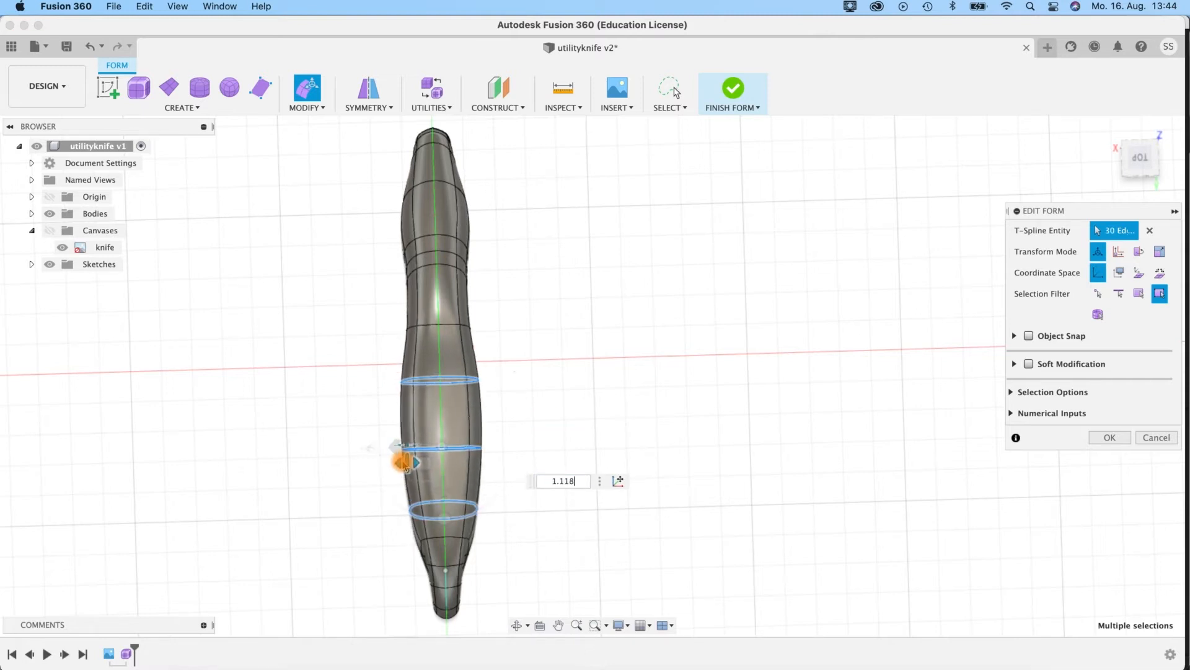
pyautogui.keyDown('shift'); pyautogui.moveTo(540, 281); pyautogui.dragTo(565, 277, button='middle'); pyautogui.keyUp('shift')
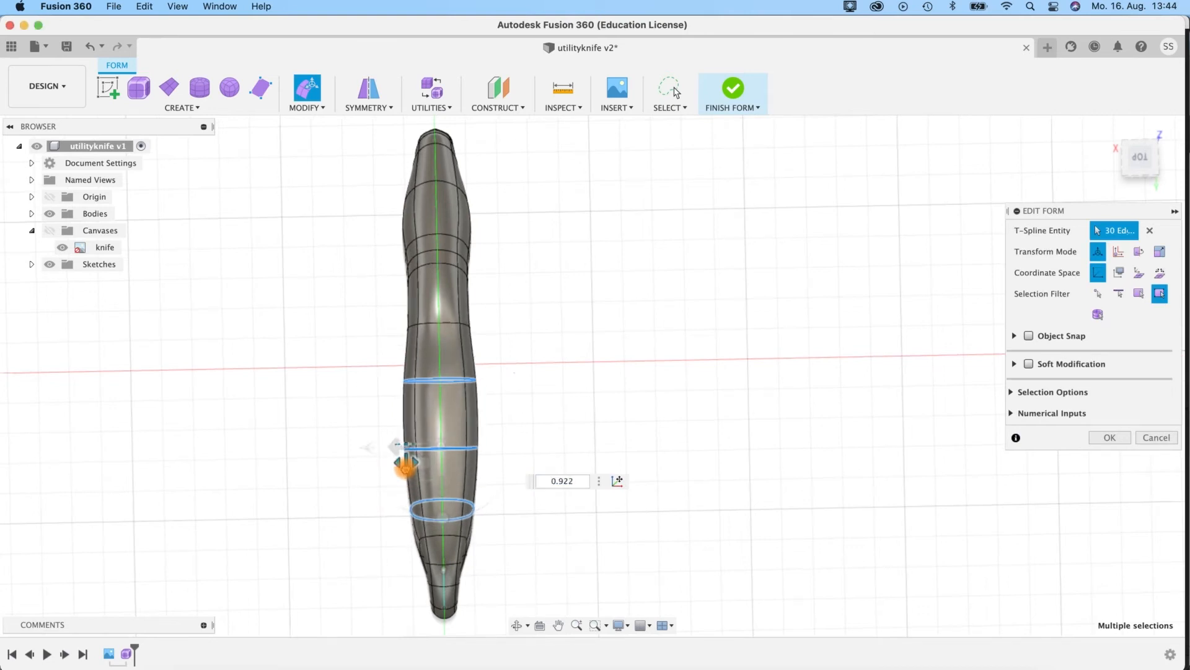
pyautogui.keyDown('shift'); pyautogui.moveTo(583, 335); pyautogui.dragTo(688, 236, button='middle'); pyautogui.keyUp('shift')
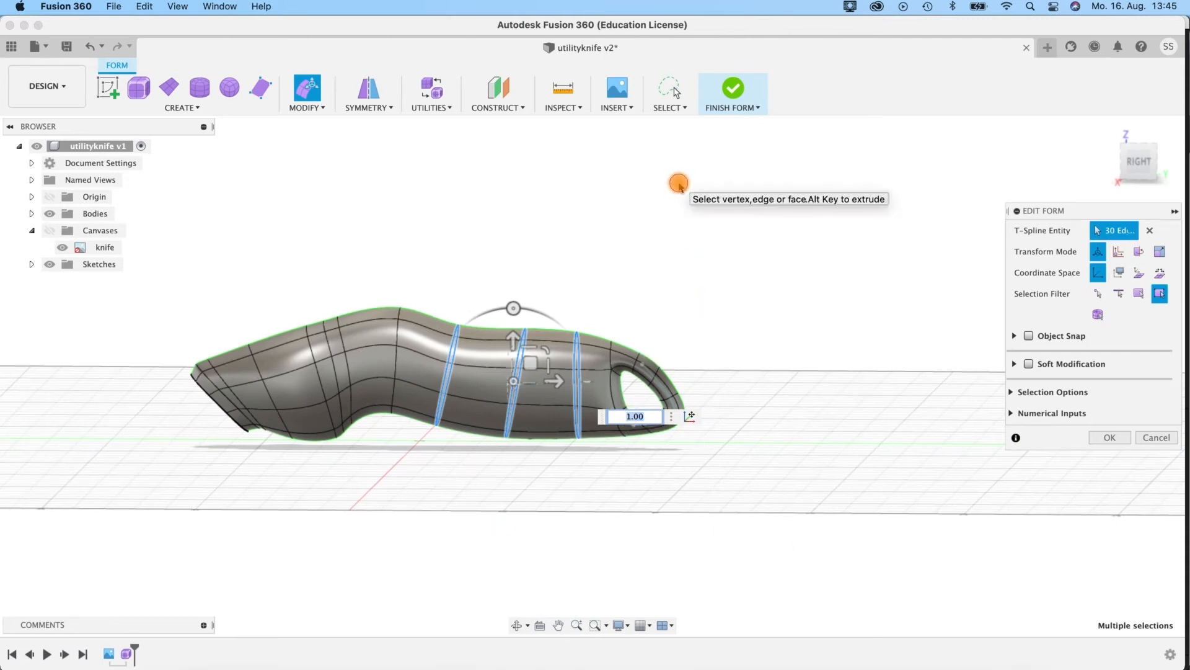
pyautogui.click(384, 464)
# Step: Uncrease the three edges along the centre line of the knife body's flat front face
pyautogui.keyDown('shift'); pyautogui.moveTo(394, 483); pyautogui.dragTo(648, 509, button='middle'); pyautogui.keyUp('shift')
pyautogui.keyDown('shift'); pyautogui.moveTo(754, 511); pyautogui.dragTo(424, 500, button='middle'); pyautogui.keyUp('shift')
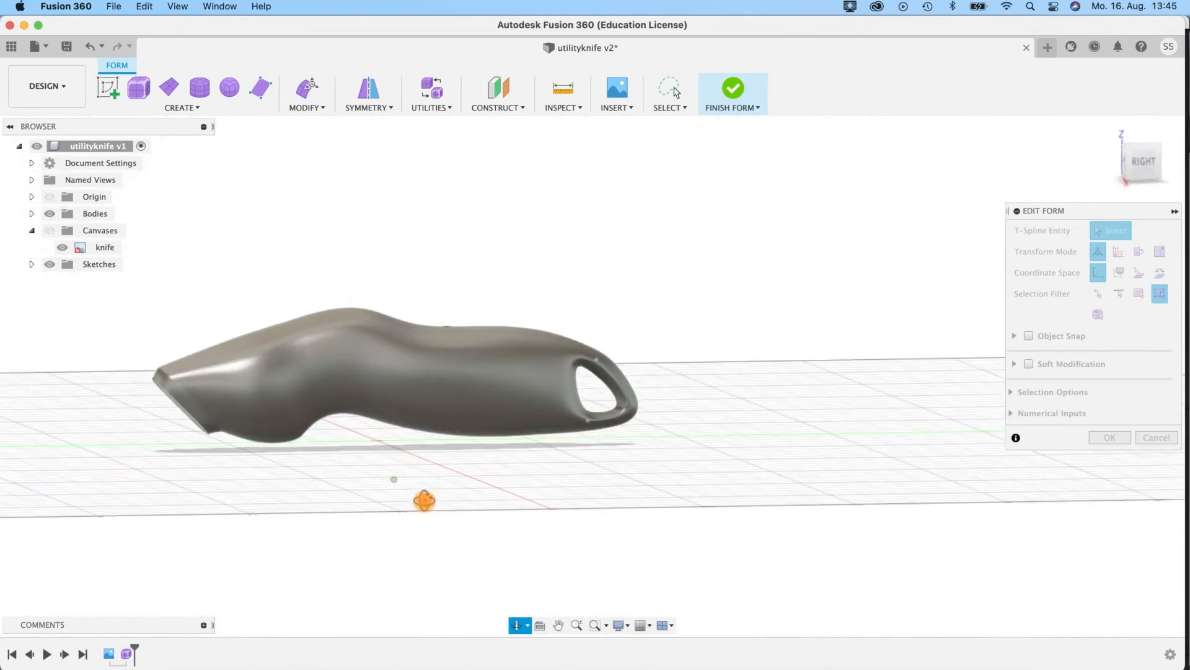
pyautogui.keyDown('shift'); pyautogui.moveTo(604, 495); pyautogui.dragTo(531, 497, button='middle'); pyautogui.keyUp('shift')
pyautogui.scroll(3, 369, 459)
pyautogui.scroll(5, 512, 465)
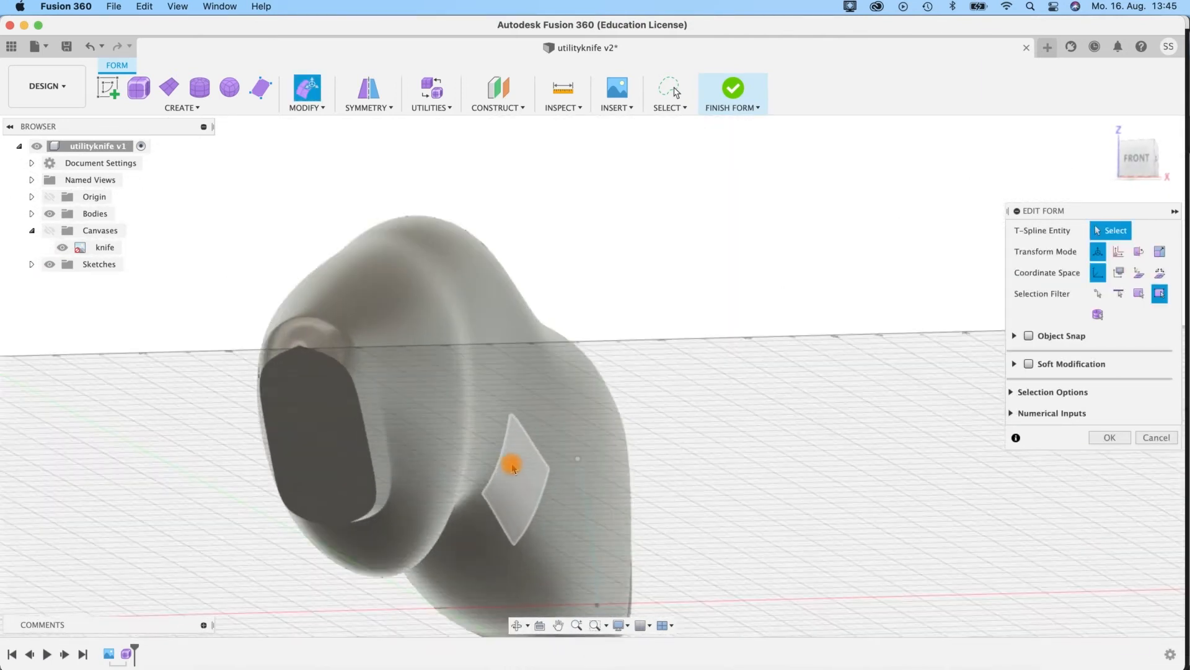
pyautogui.keyDown('shift'); pyautogui.moveTo(176, 182); pyautogui.dragTo(322, 412, button='middle'); pyautogui.keyUp('shift')
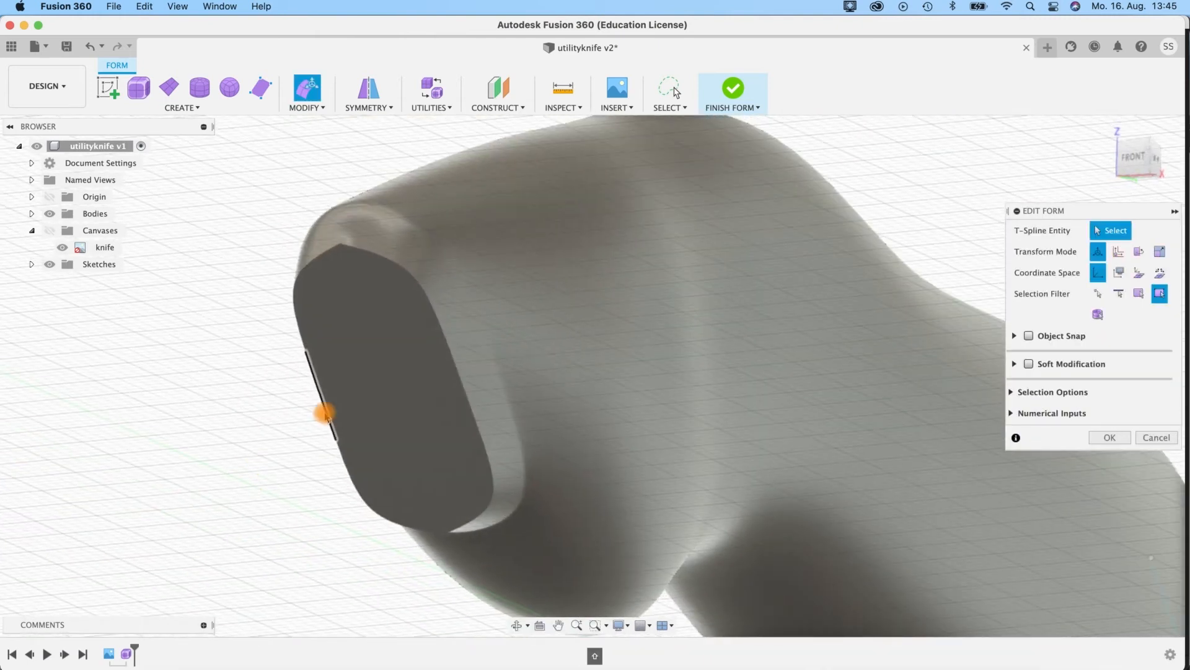
pyautogui.doubleClick(377, 334)
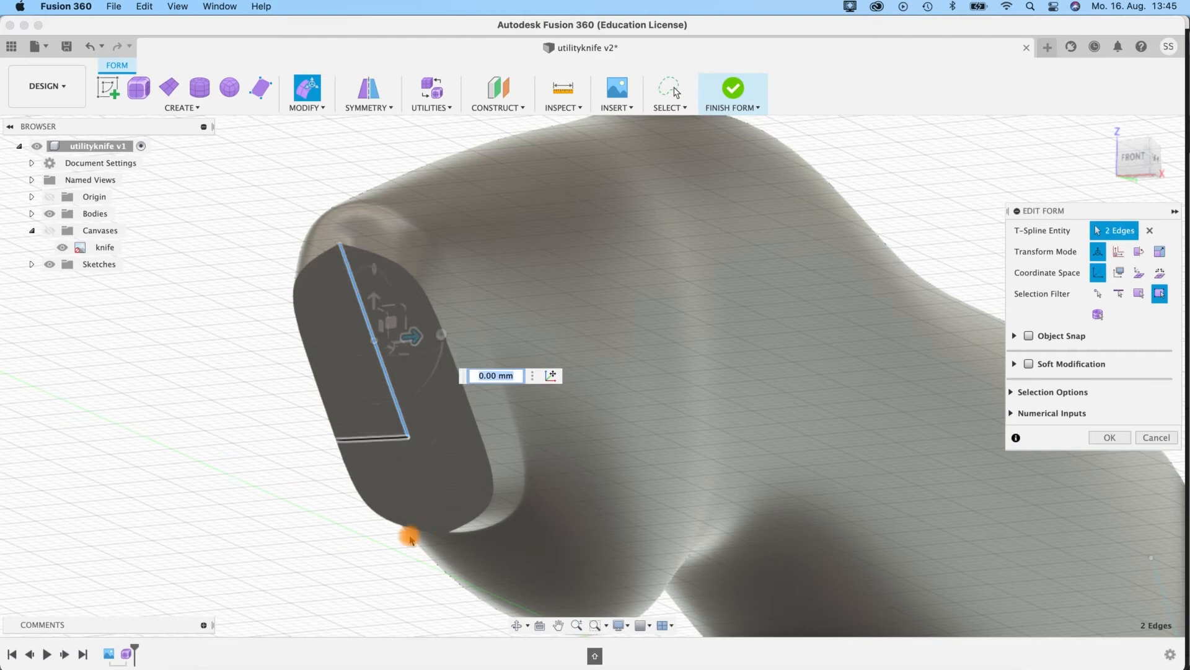
pyautogui.keyDown('shift'); pyautogui.click(430, 494); pyautogui.keyUp('shift')
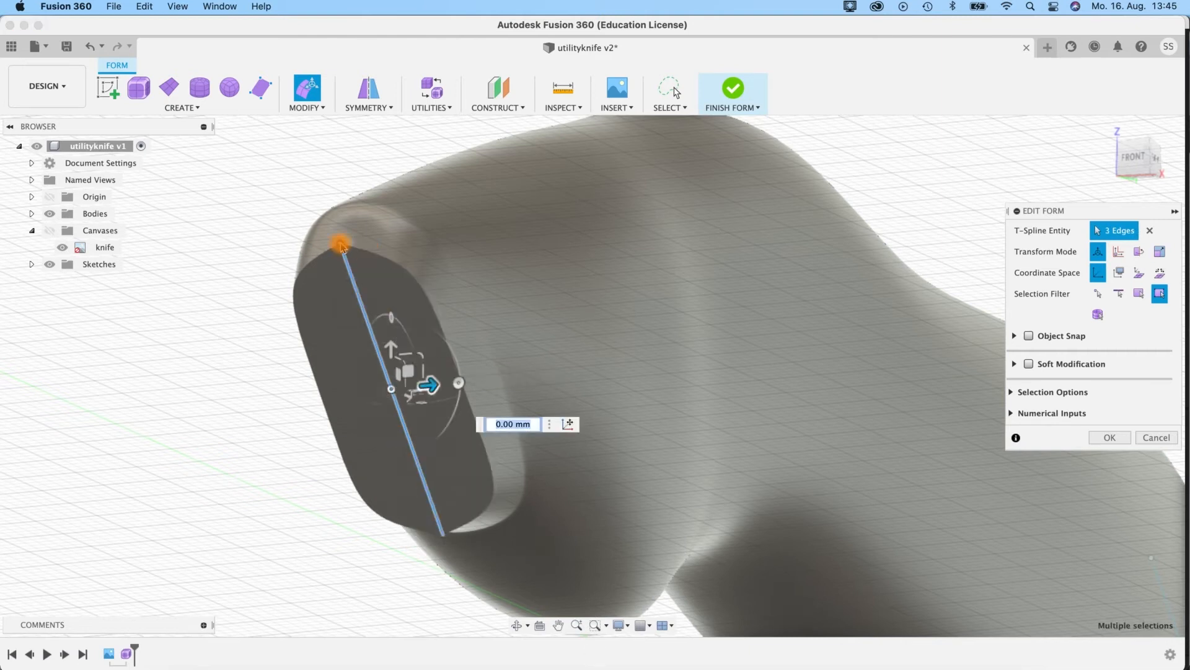
pyautogui.click(307, 107)
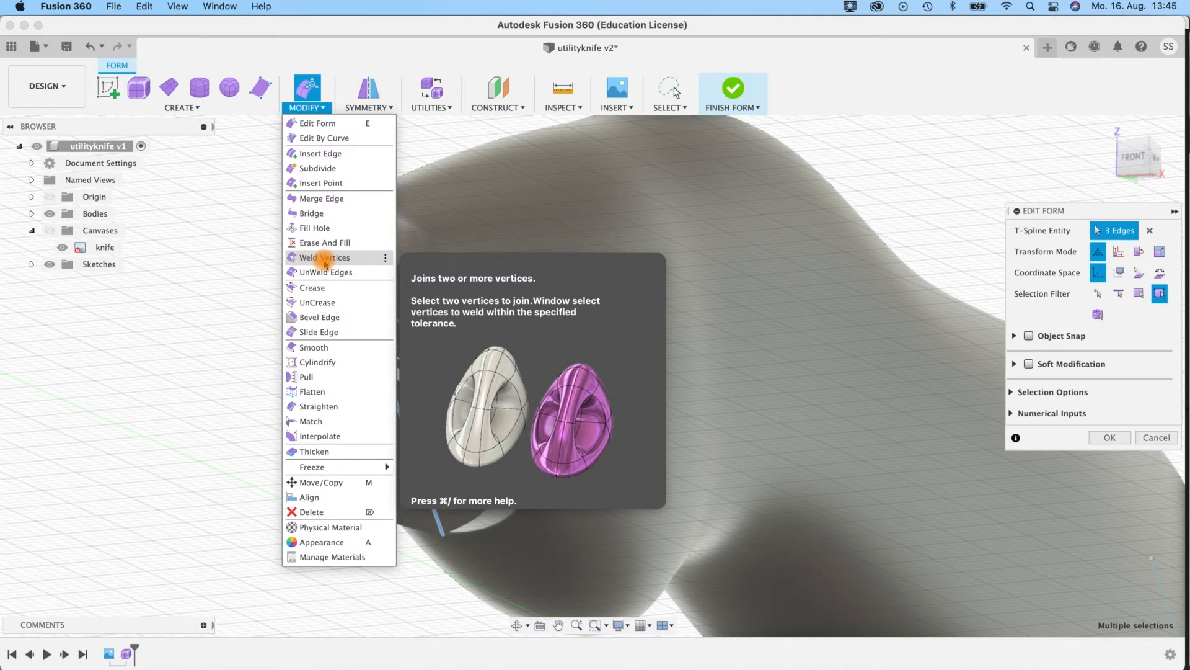
pyautogui.click(317, 303)
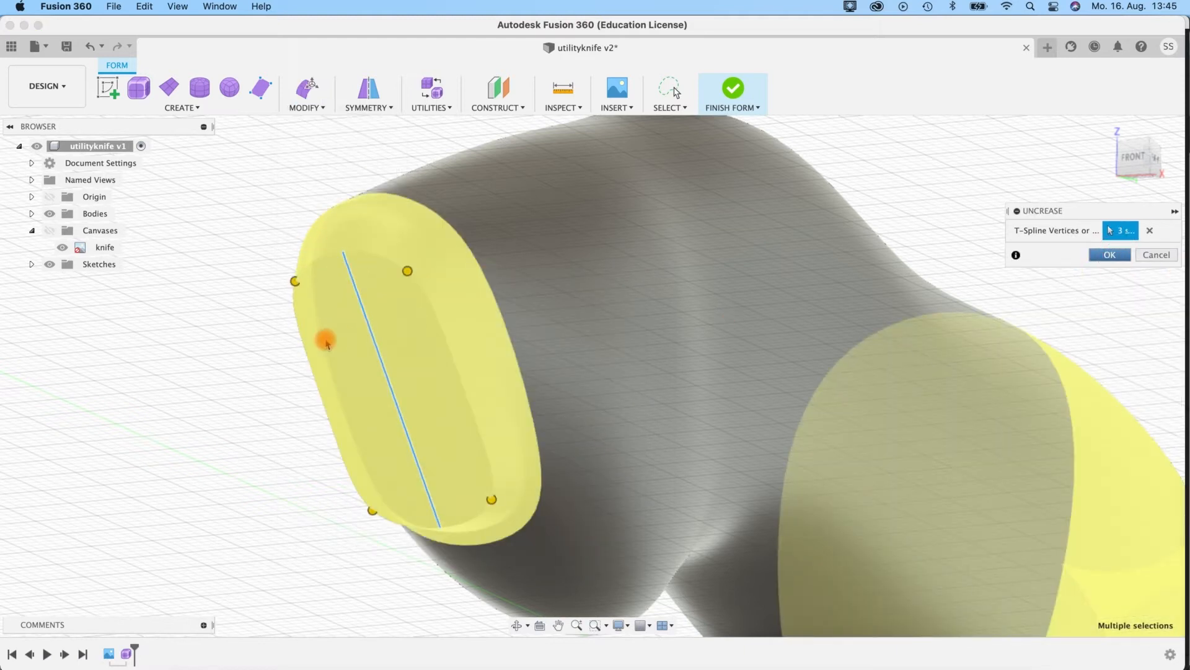
pyautogui.click(1113, 254)
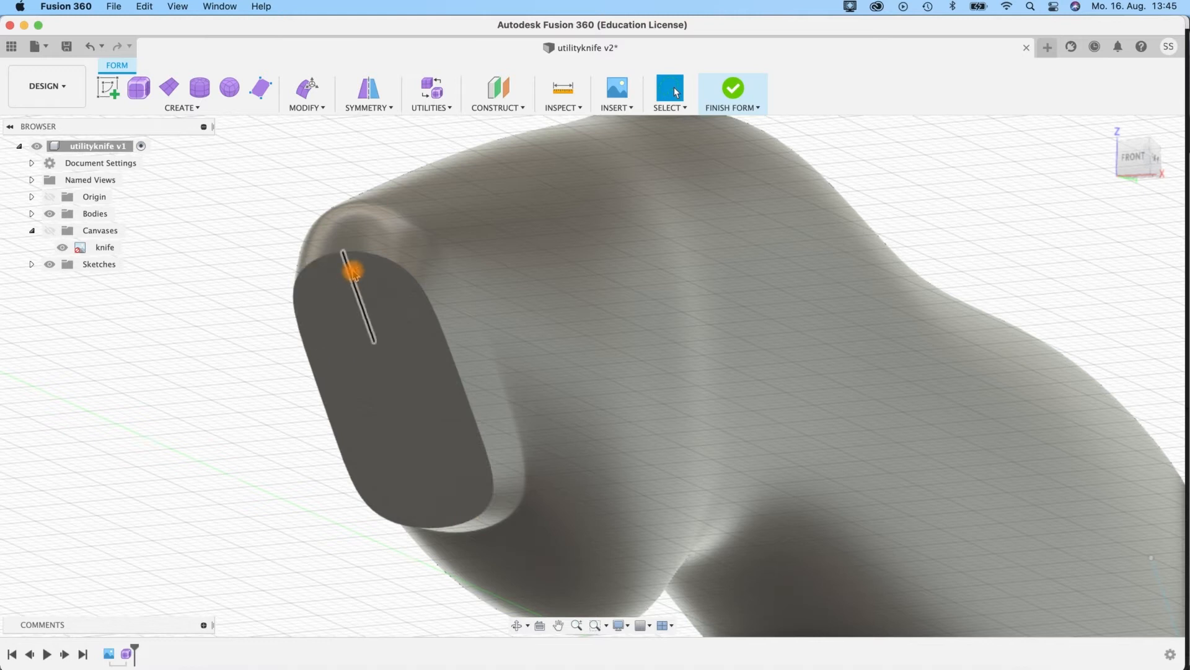
# Step: Finish the form and save the design with the version description "User Saved"
pyautogui.keyDown('shift'); pyautogui.moveTo(267, 466); pyautogui.dragTo(633, 480, button='middle'); pyautogui.keyUp('shift')
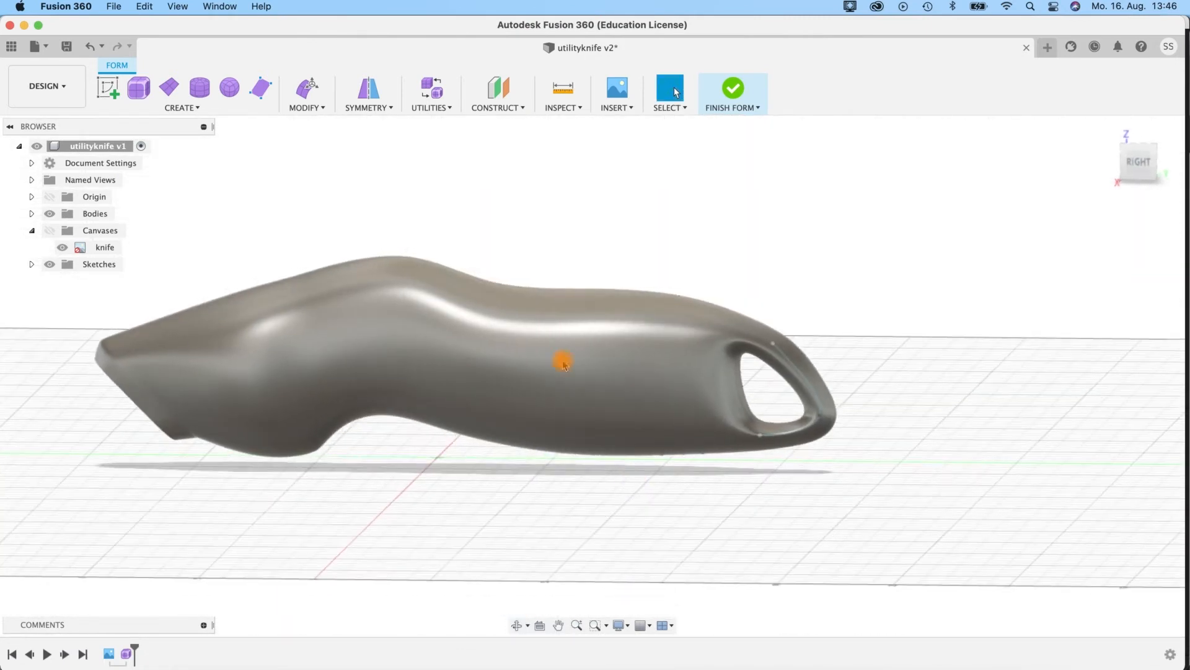
pyautogui.click(735, 91)
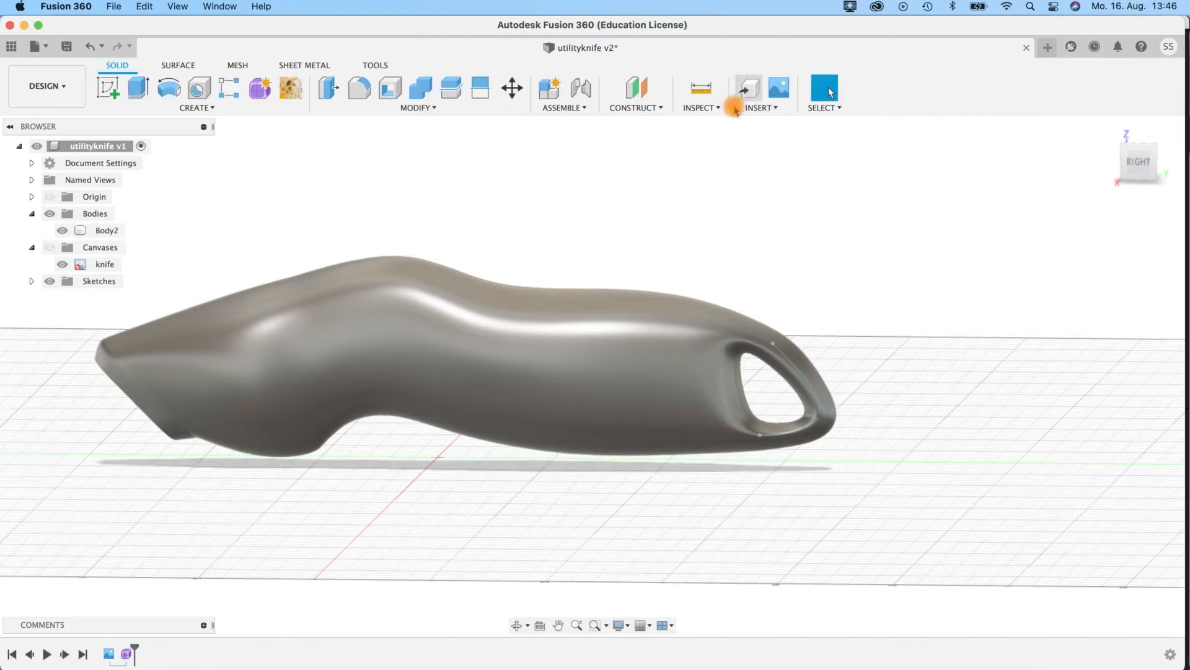
pyautogui.click(759, 348)
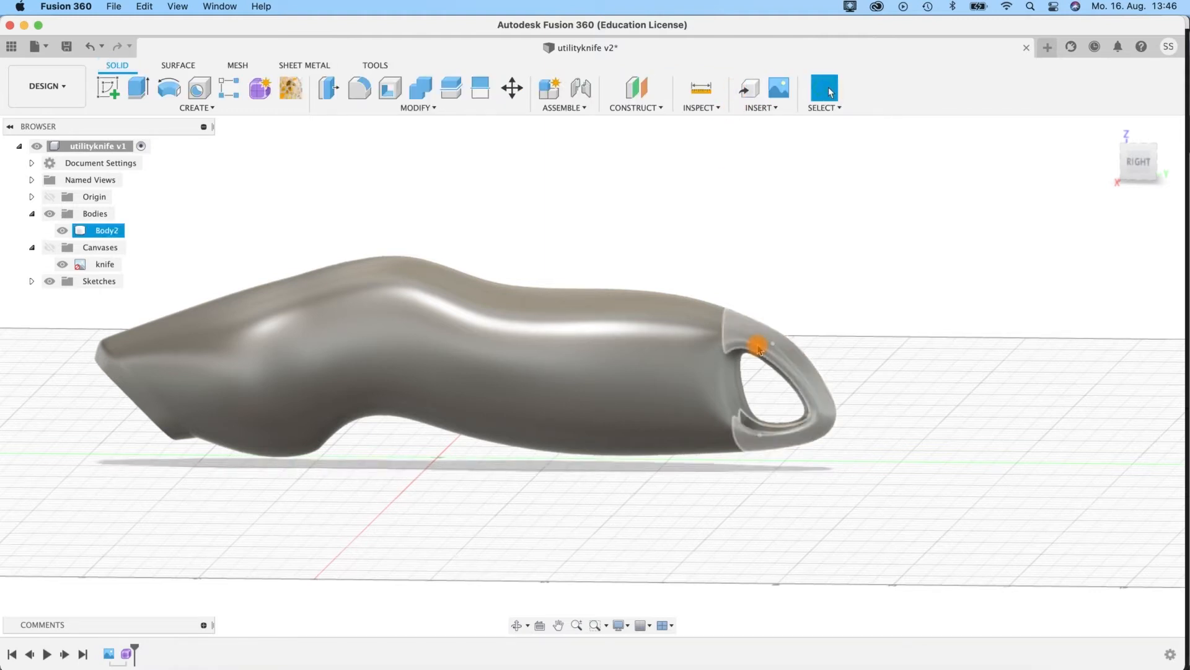
pyautogui.press('super+s')
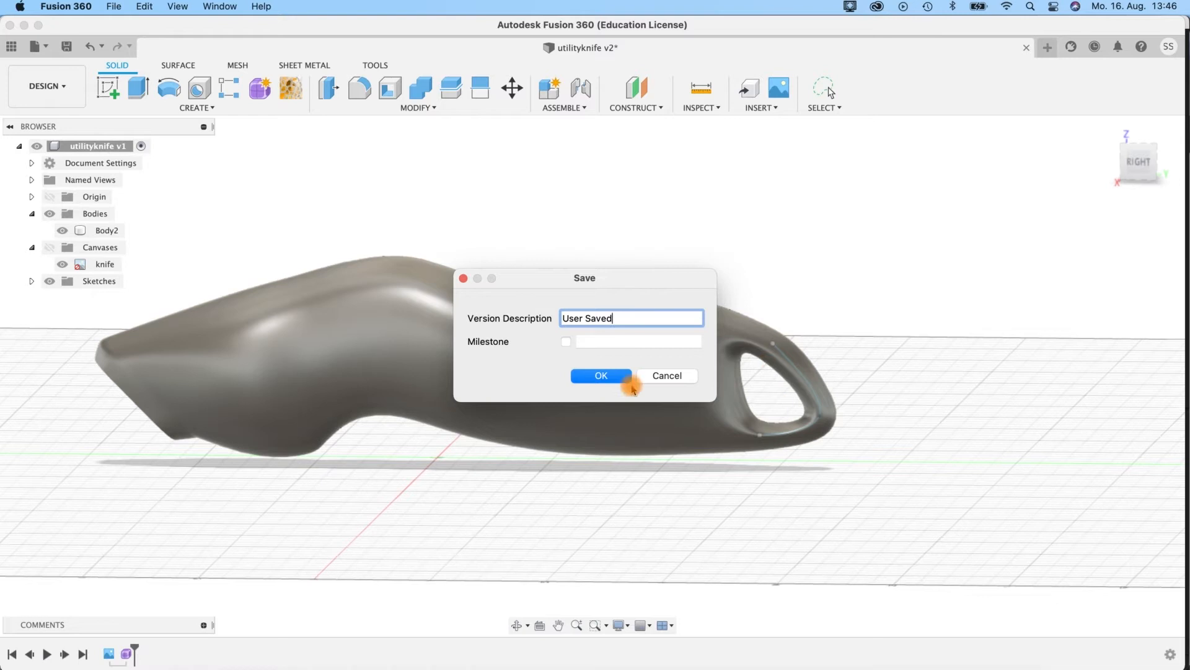
pyautogui.click(608, 376)
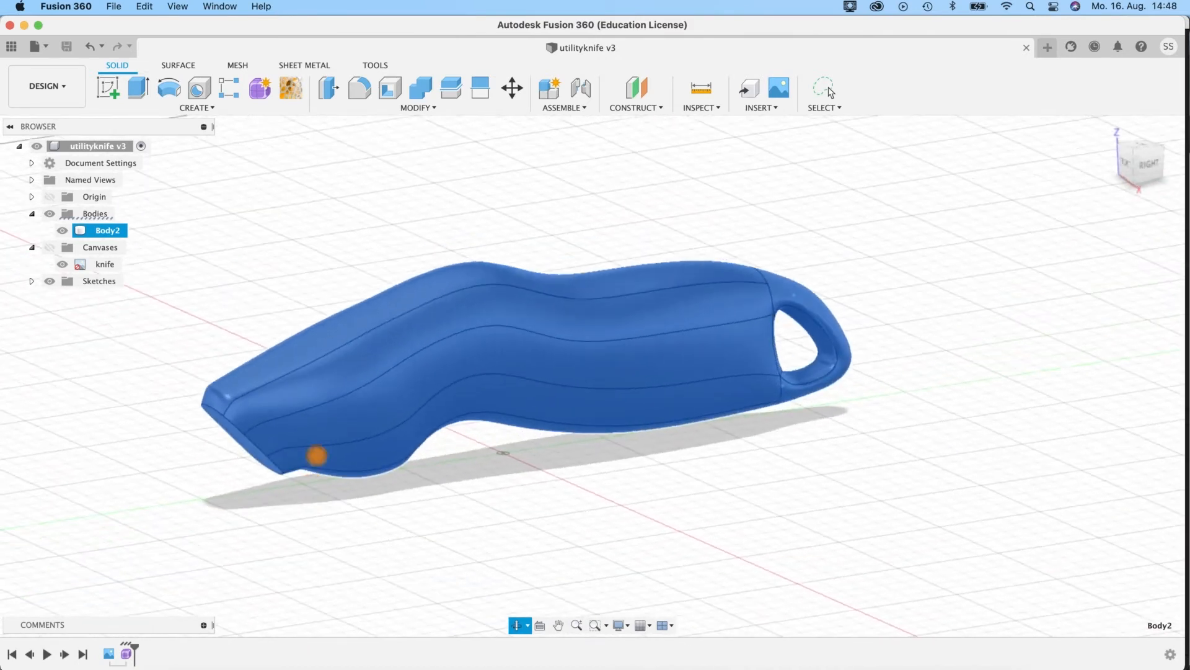
# Step: Examine the converted solid body from several angles, focusing on its front end and flat front face
pyautogui.moveTo(317, 455); pyautogui.dragTo(456, 439)
pyautogui.keyDown('shift'); pyautogui.moveTo(502, 426); pyautogui.dragTo(491, 409, button='middle'); pyautogui.keyUp('shift')
pyautogui.scroll(5, 489, 425)
pyautogui.moveTo(149, 431); pyautogui.dragTo(434, 510, button='middle')
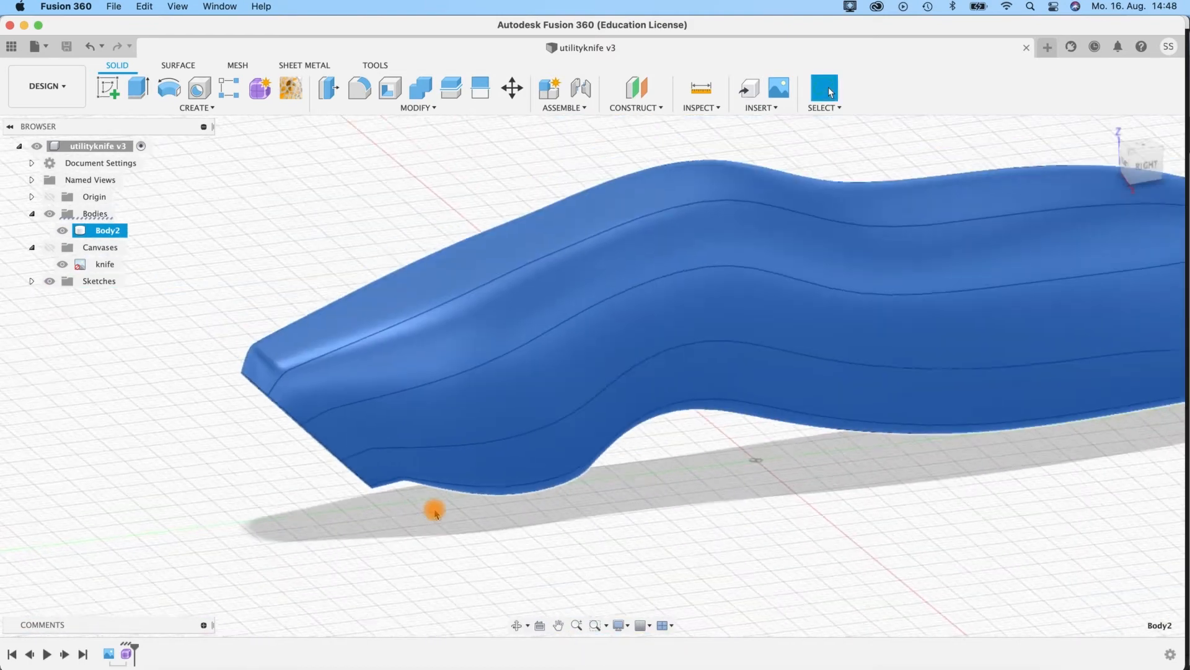
pyautogui.scroll(-3, 434, 509)
pyautogui.keyDown('shift'); pyautogui.moveTo(586, 481); pyautogui.dragTo(488, 476, button='middle'); pyautogui.keyUp('shift')
pyautogui.scroll(4, 489, 476)
pyautogui.keyDown('shift'); pyautogui.moveTo(330, 463); pyautogui.dragTo(374, 335, button='middle'); pyautogui.keyUp('shift')
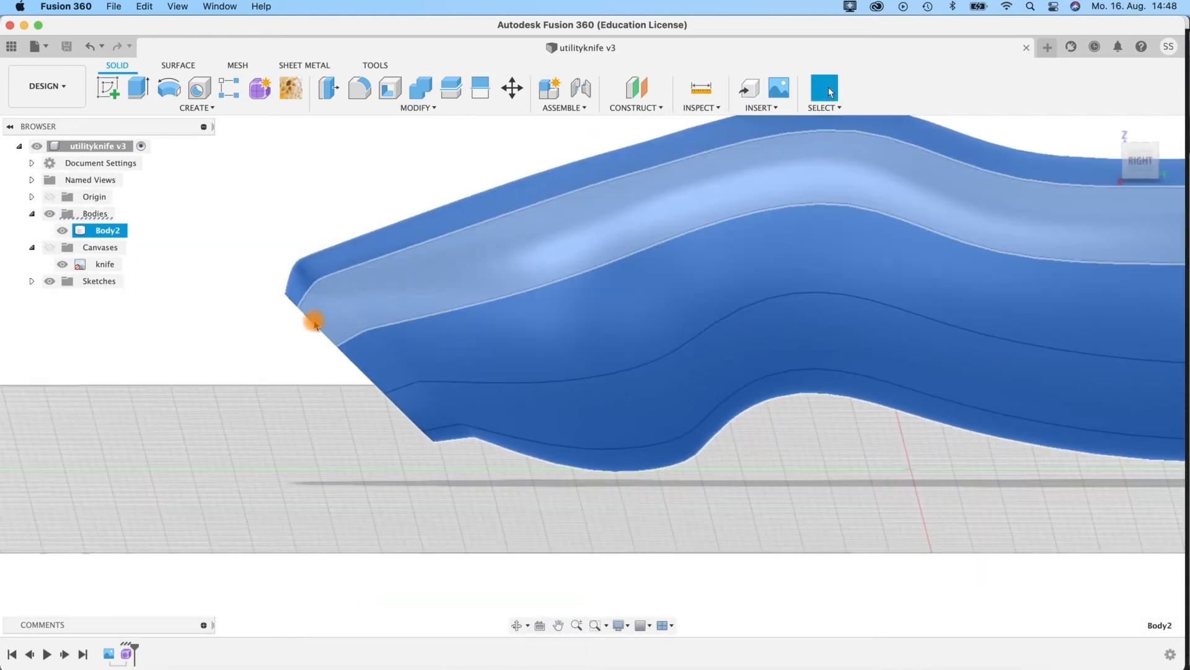
pyautogui.keyDown('shift'); pyautogui.moveTo(306, 377); pyautogui.dragTo(300, 305, button='middle'); pyautogui.keyUp('shift')
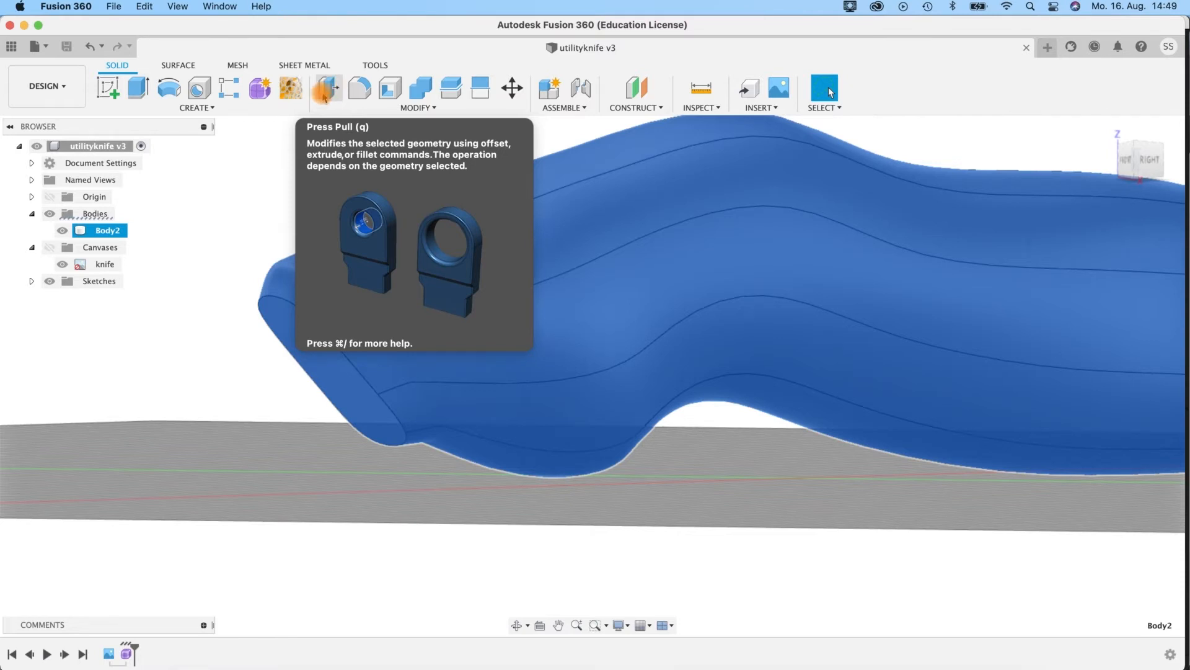
# Step: Fillet the edge loop around the flat front face with a constant 1 mm radius
pyautogui.click(360, 90)
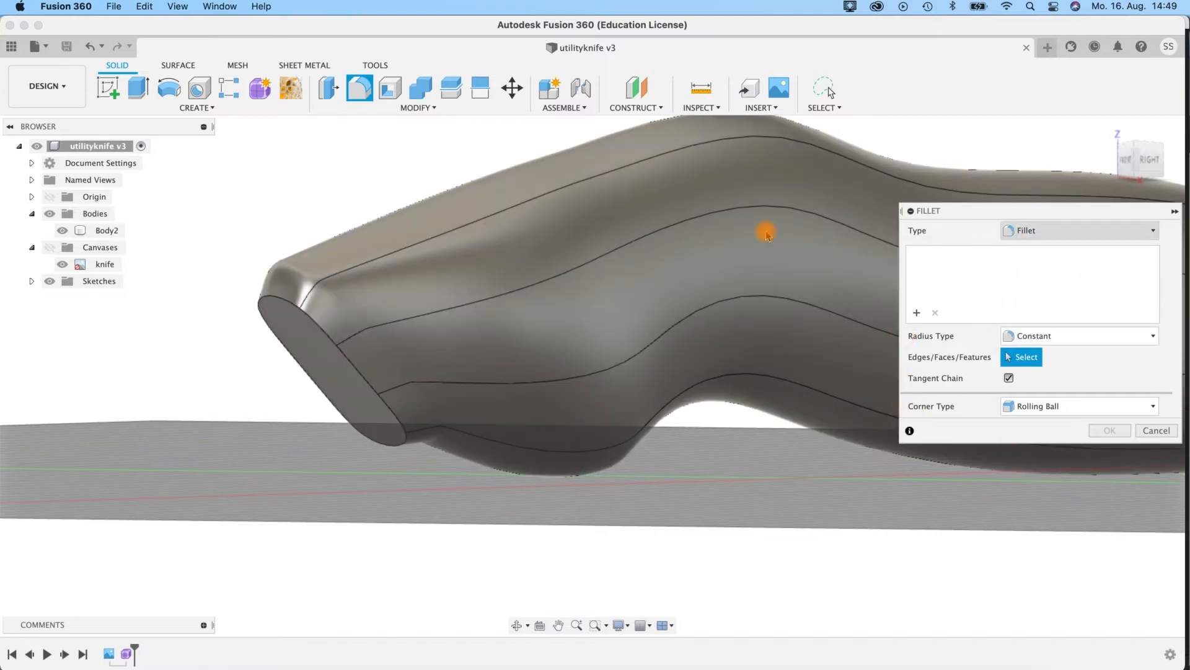
pyautogui.click(309, 321)
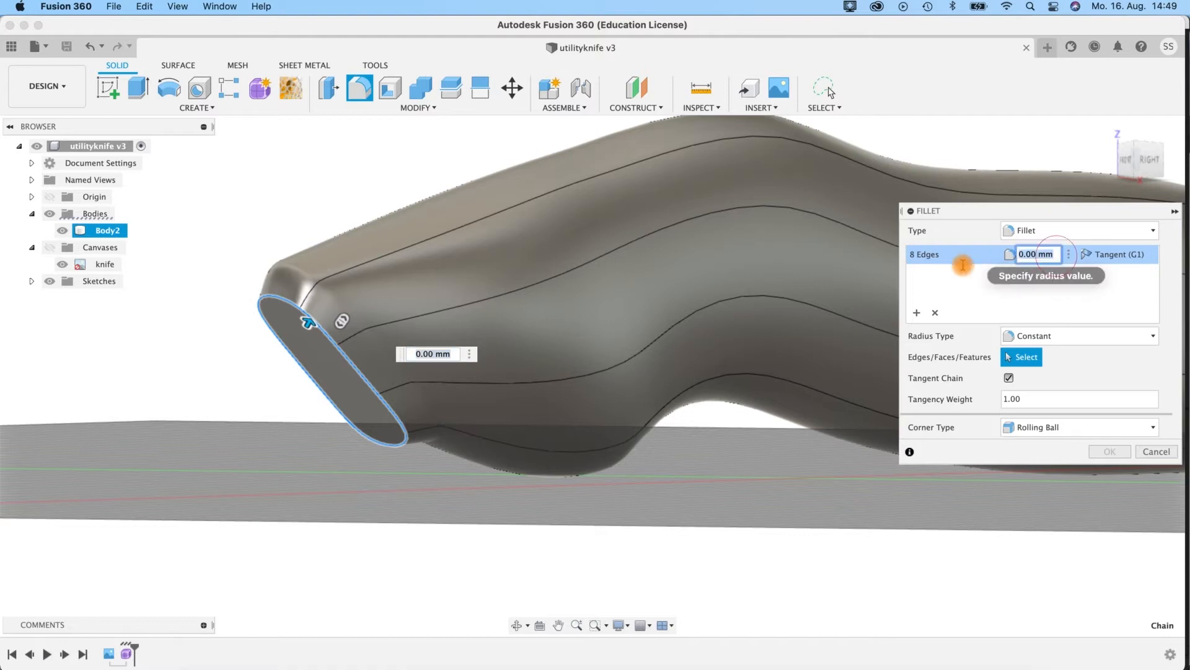
pyautogui.click(1044, 254)
pyautogui.write('1')
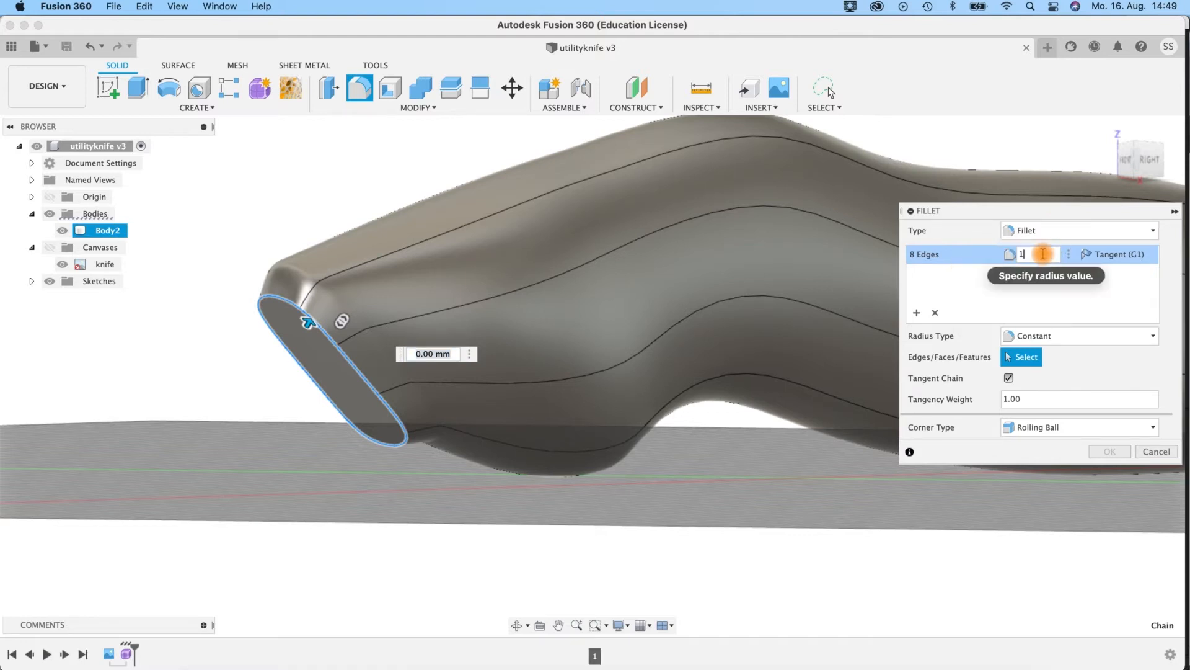
pyautogui.keyDown('shift'); pyautogui.moveTo(345, 500); pyautogui.dragTo(623, 487, button='middle'); pyautogui.keyUp('shift')
pyautogui.scroll(-3, 623, 487)
pyautogui.click(1104, 451)
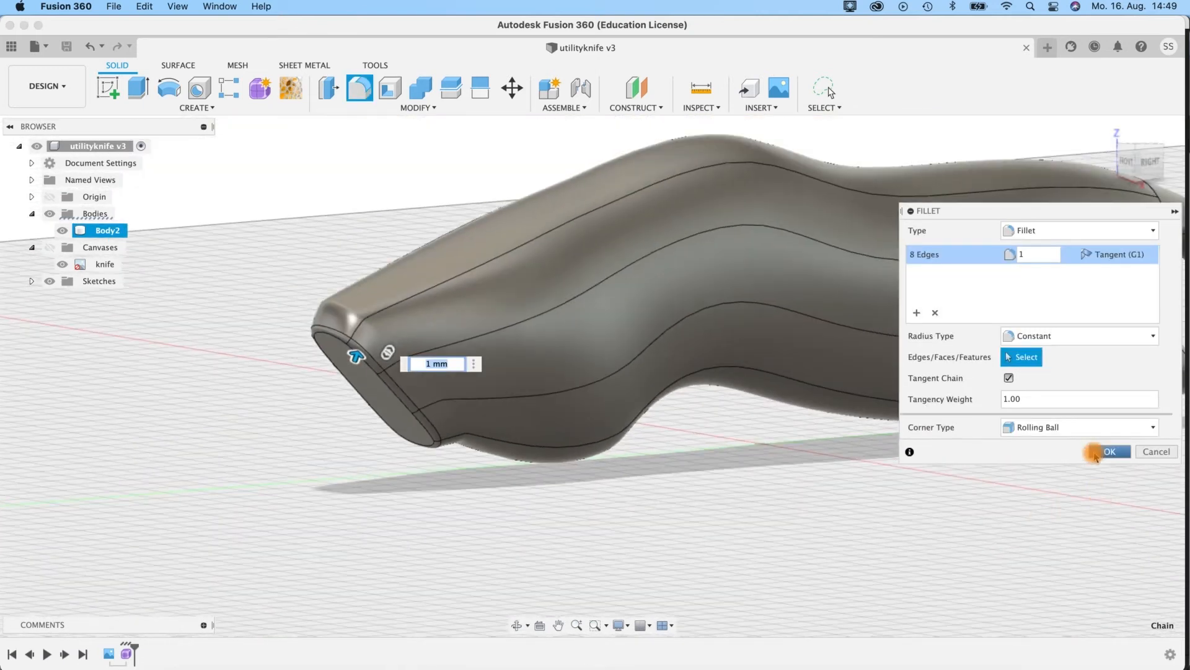
pyautogui.keyDown('shift'); pyautogui.moveTo(875, 501); pyautogui.dragTo(587, 521, button='middle'); pyautogui.keyUp('shift')
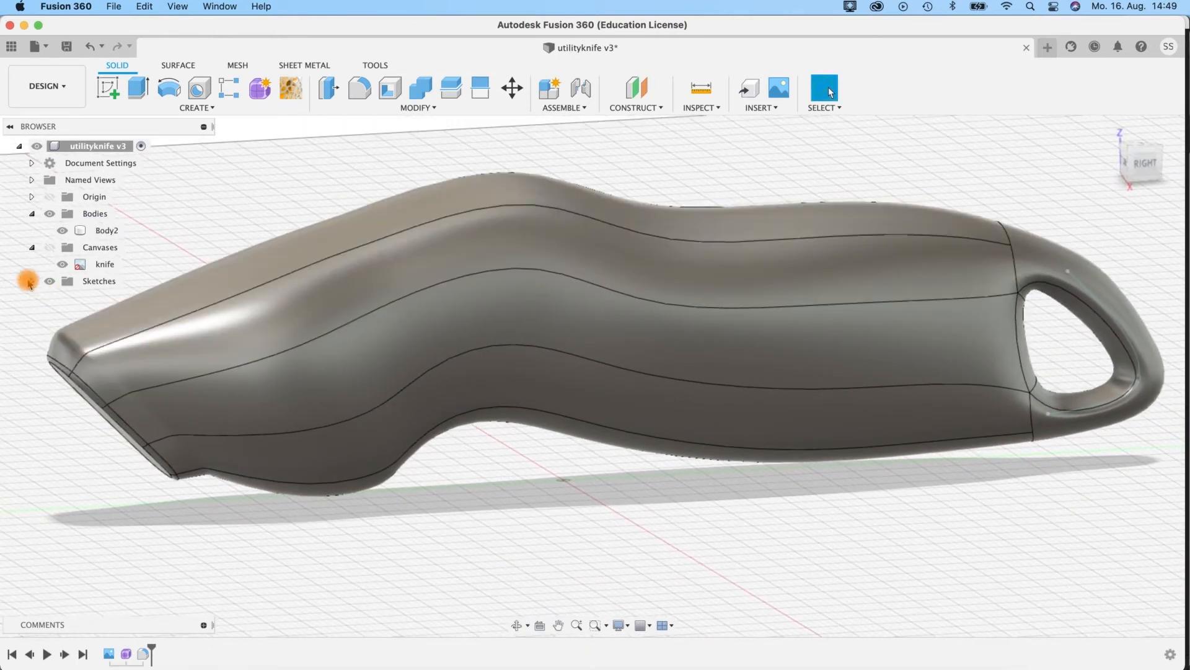
# Step: Hide Sketch1 and show the knife canvas to compare the solid body with the hand-drawn side view
pyautogui.click(32, 281)
pyautogui.click(63, 298)
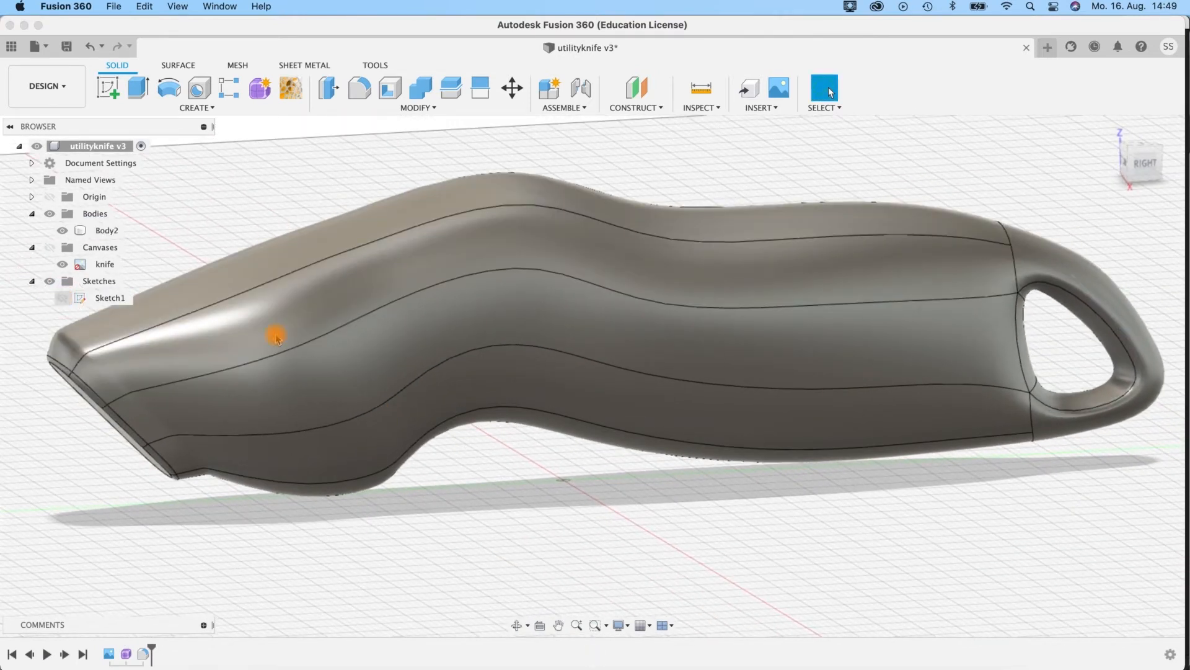
pyautogui.keyDown('shift'); pyautogui.moveTo(905, 520); pyautogui.dragTo(640, 499, button='middle'); pyautogui.keyUp('shift')
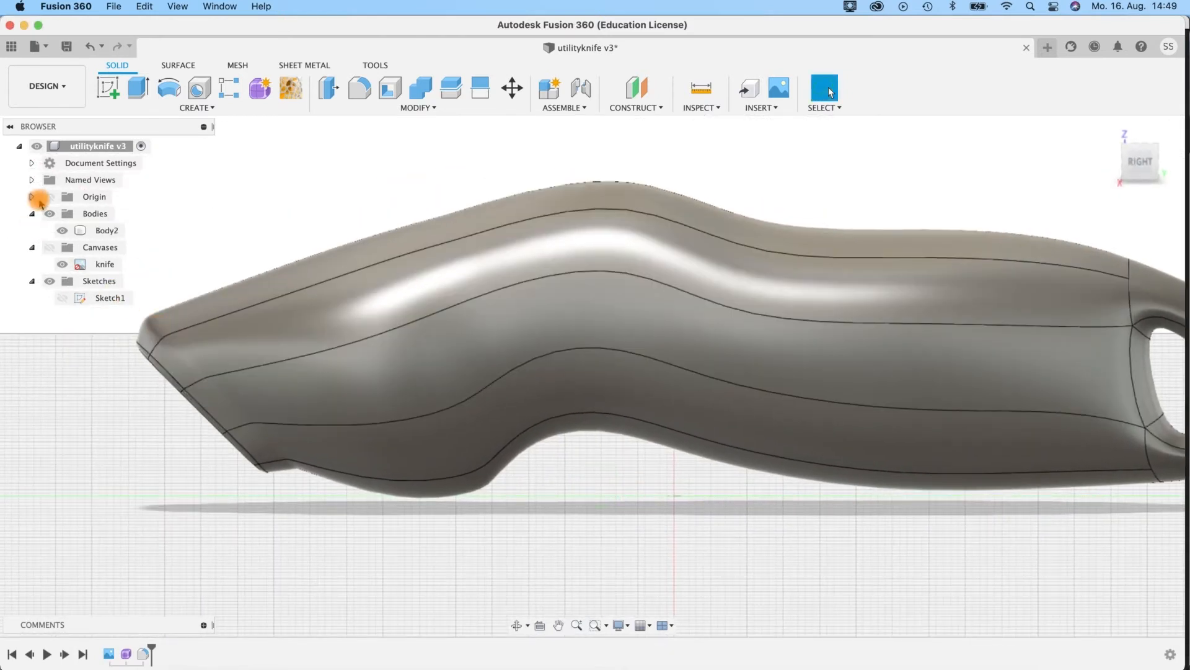
pyautogui.click(49, 247)
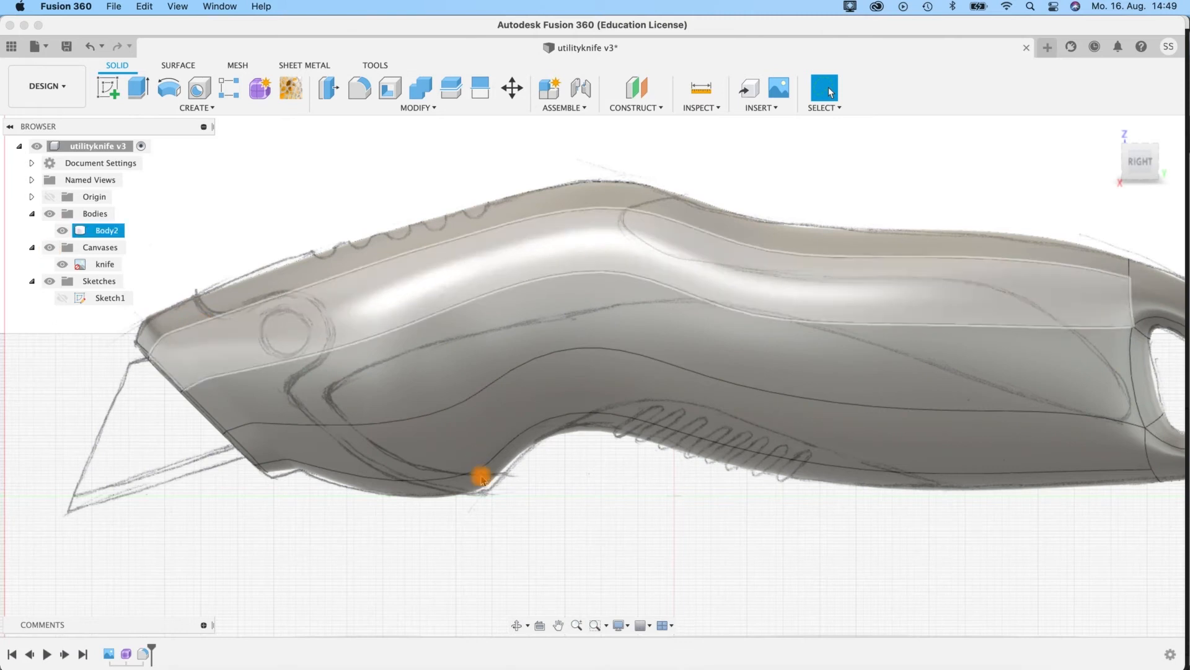
pyautogui.scroll(2, 466, 482)
pyautogui.scroll(-3, 466, 474)
pyautogui.moveTo(690, 202); pyautogui.dragTo(593, 205, button='middle')
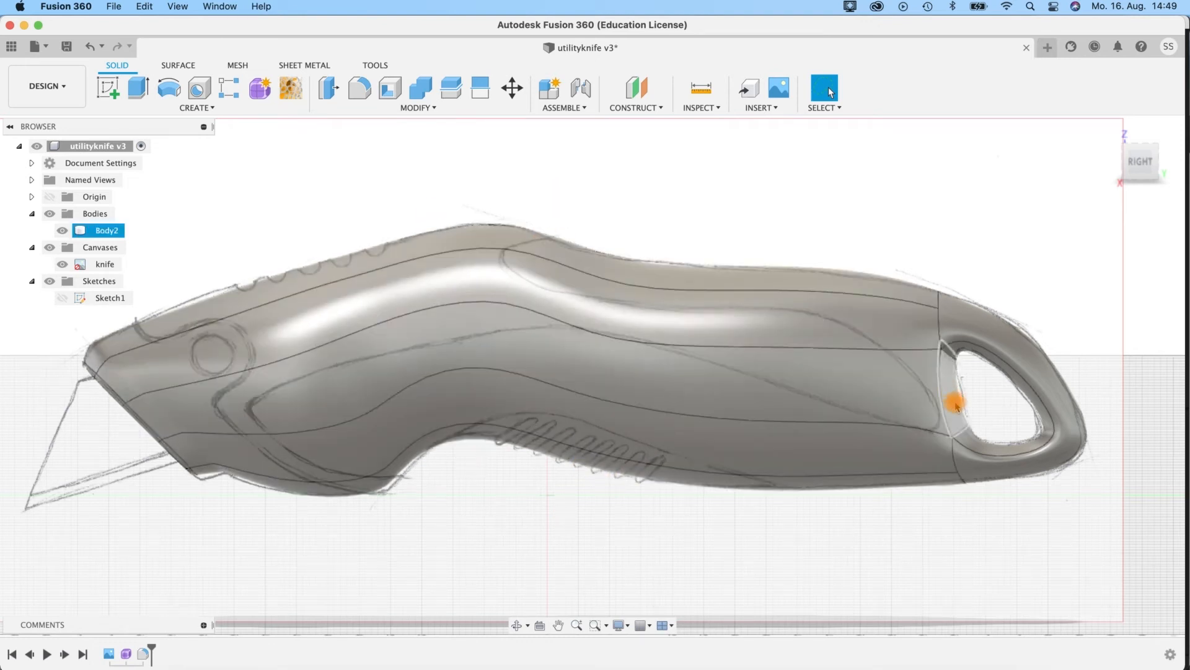
pyautogui.keyDown('shift'); pyautogui.moveTo(436, 550); pyautogui.dragTo(446, 545, button='middle'); pyautogui.keyUp('shift')
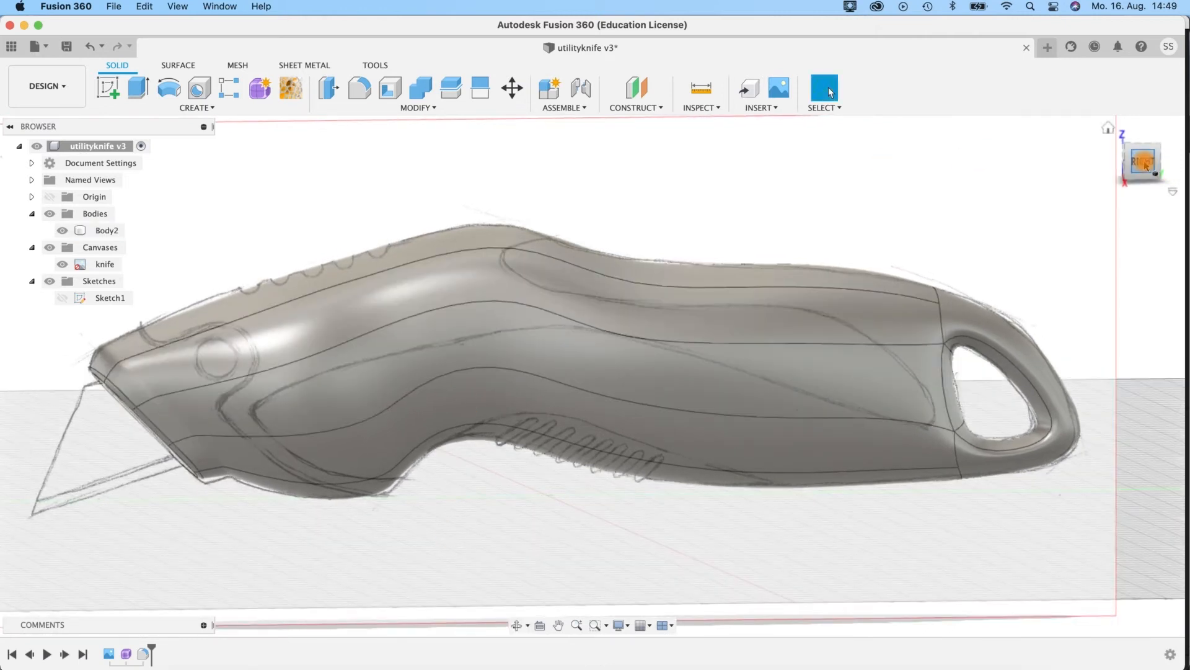
# Step: Start a sketch on the vertical origin plane parallel to the knife's side view, with 3D Sketch turned off
pyautogui.moveTo(635, 223); pyautogui.dragTo(677, 214, button='middle')
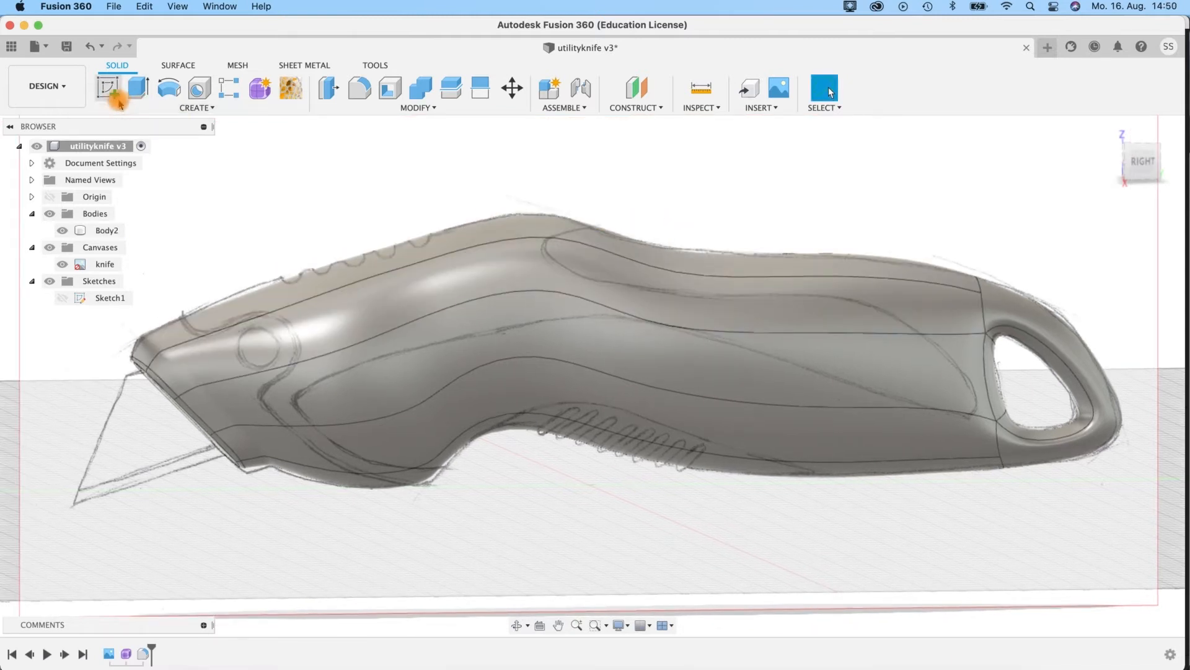
pyautogui.click(112, 93)
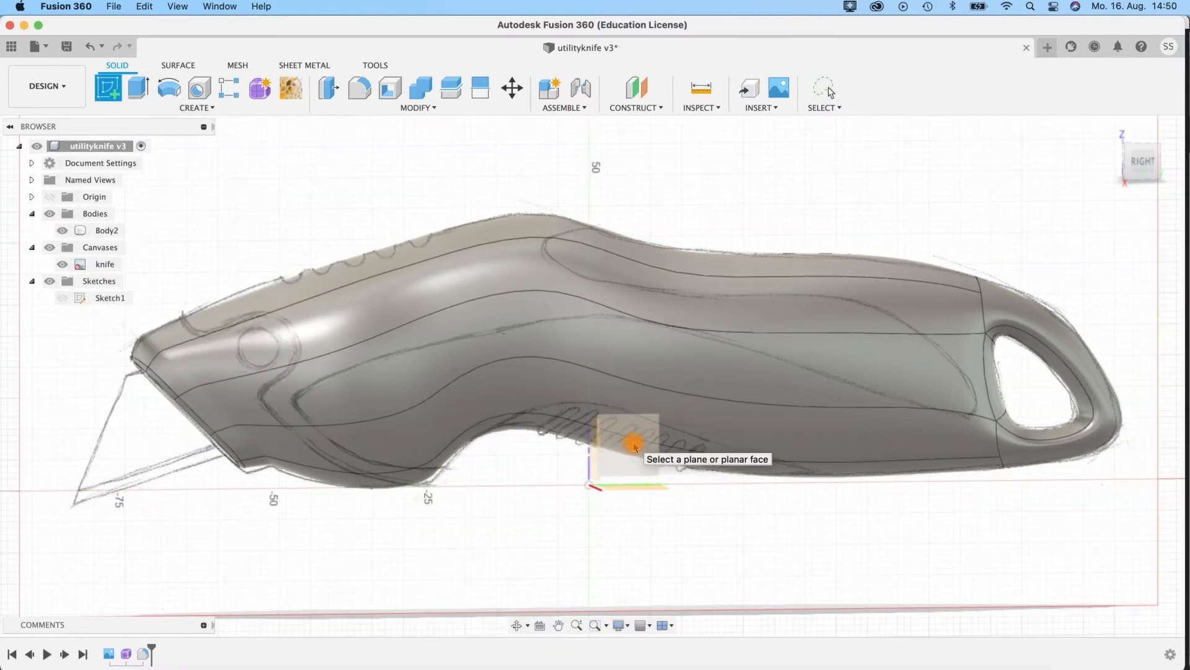
pyautogui.click(634, 446)
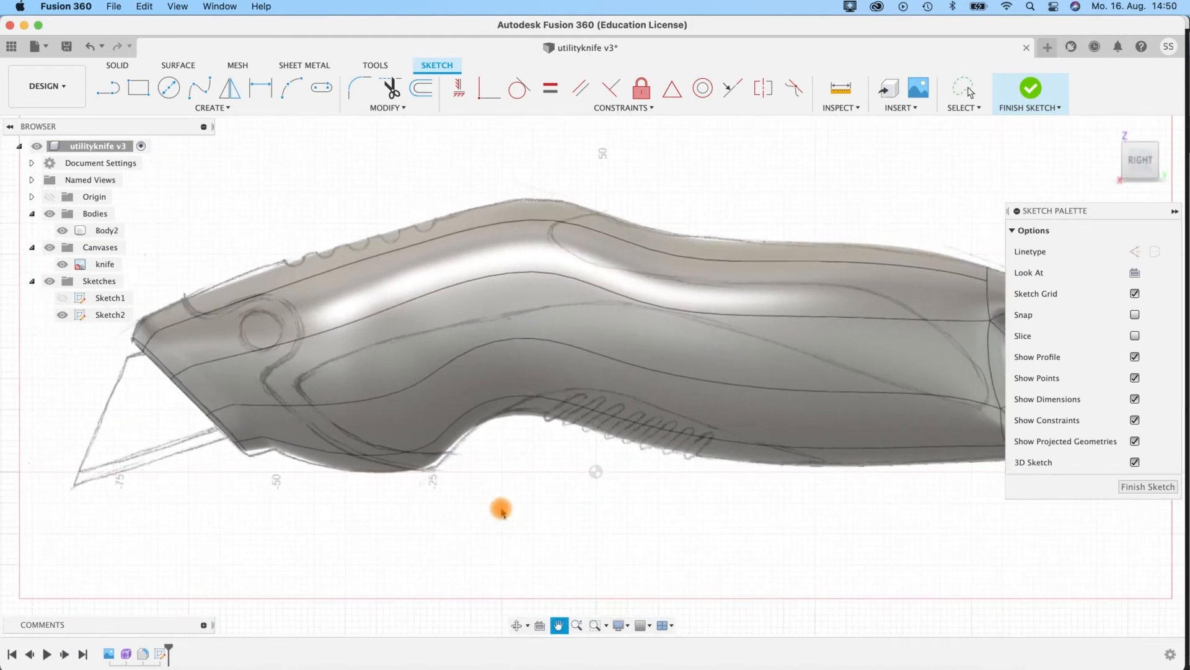
pyautogui.moveTo(564, 552); pyautogui.dragTo(496, 552, button='middle')
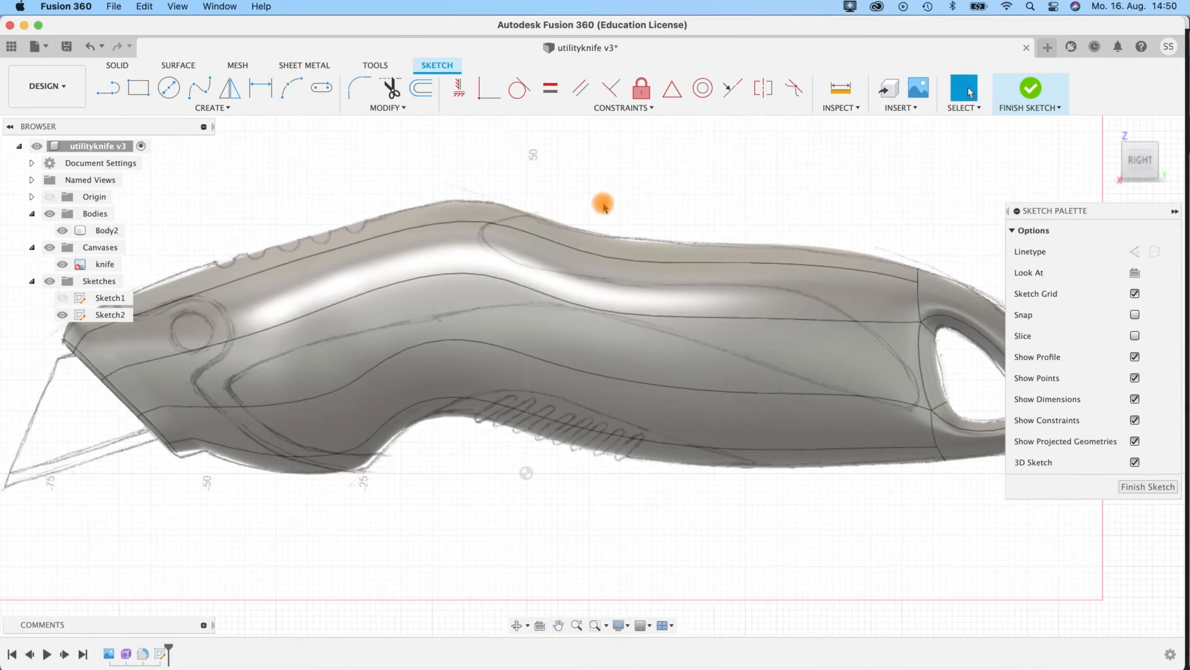
pyautogui.moveTo(385, 547)
pyautogui.mouseDown(button='middle')
pyautogui.moveTo(420, 552)
pyautogui.moveTo(409, 549)
pyautogui.mouseUp(button='middle')
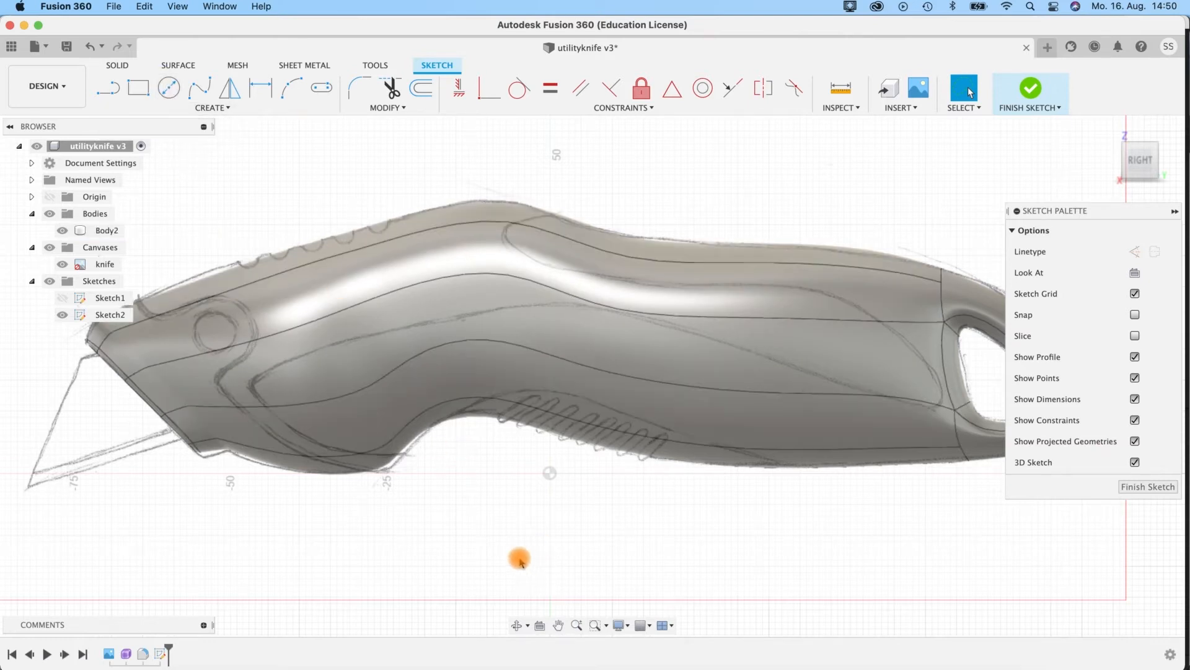
pyautogui.moveTo(521, 555); pyautogui.dragTo(590, 540, button='middle')
pyautogui.scroll(1, 645, 533)
pyautogui.click(1134, 462)
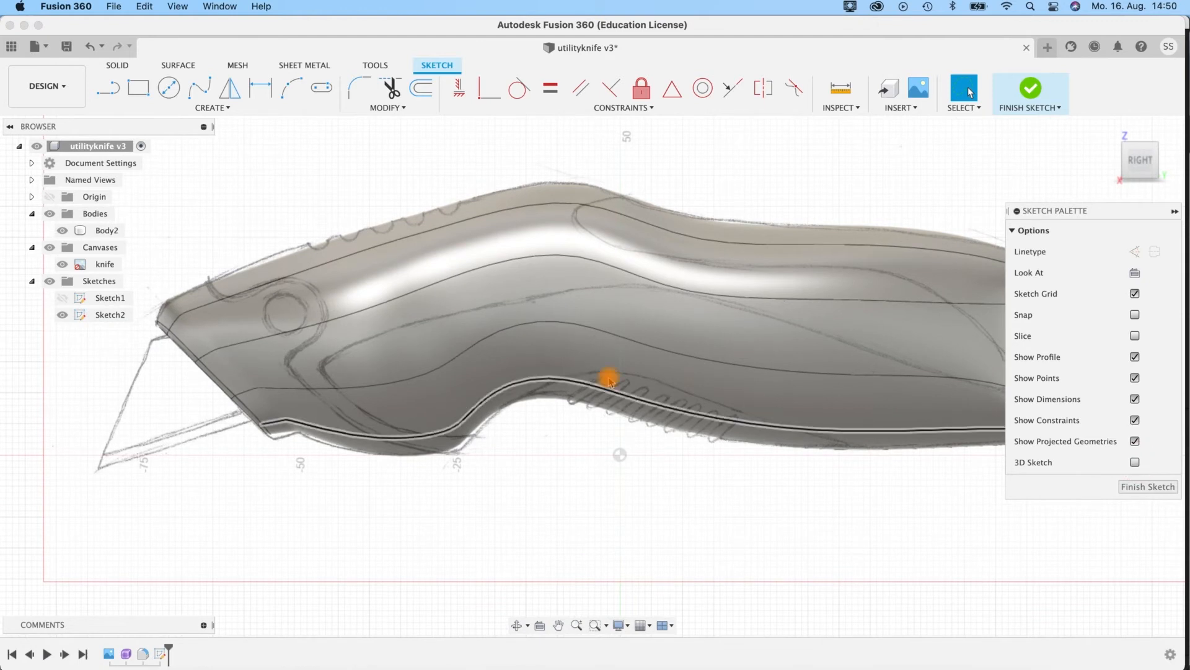
# Step: Sketch a centre-diameter circle of 7 mm over the round button drawn near the knife's front end
pyautogui.scroll(2, 614, 496)
pyautogui.moveTo(653, 513); pyautogui.dragTo(720, 494, button='middle')
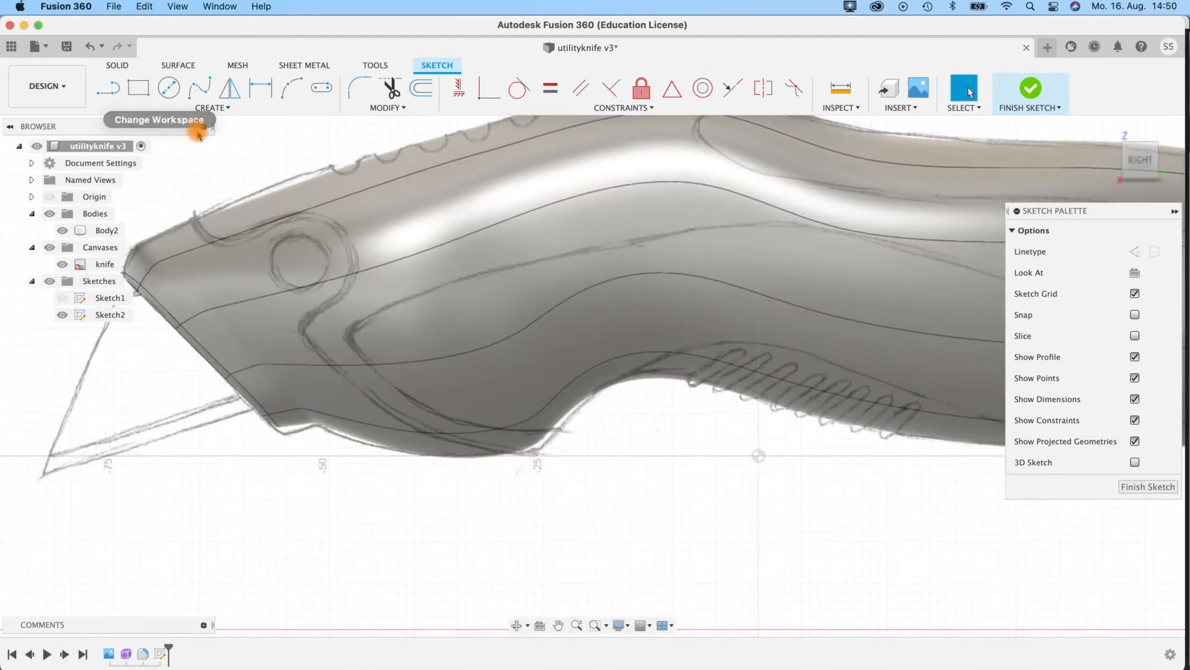
pyautogui.click(168, 90)
pyautogui.click(294, 251)
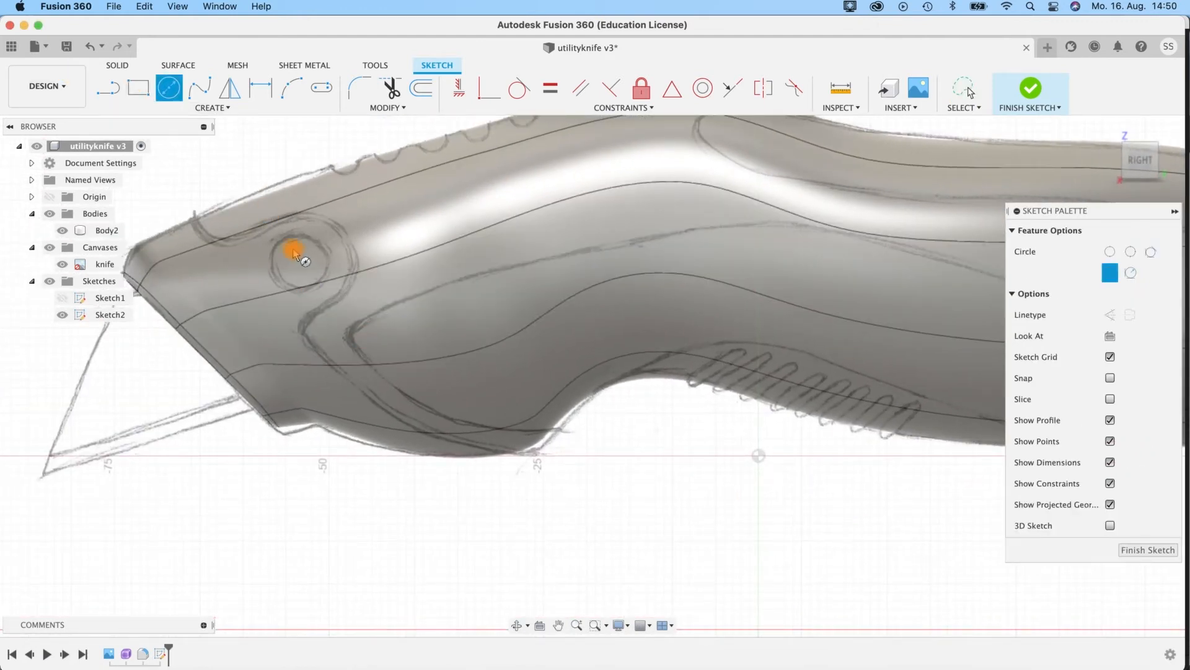
pyautogui.scroll(2, 302, 270)
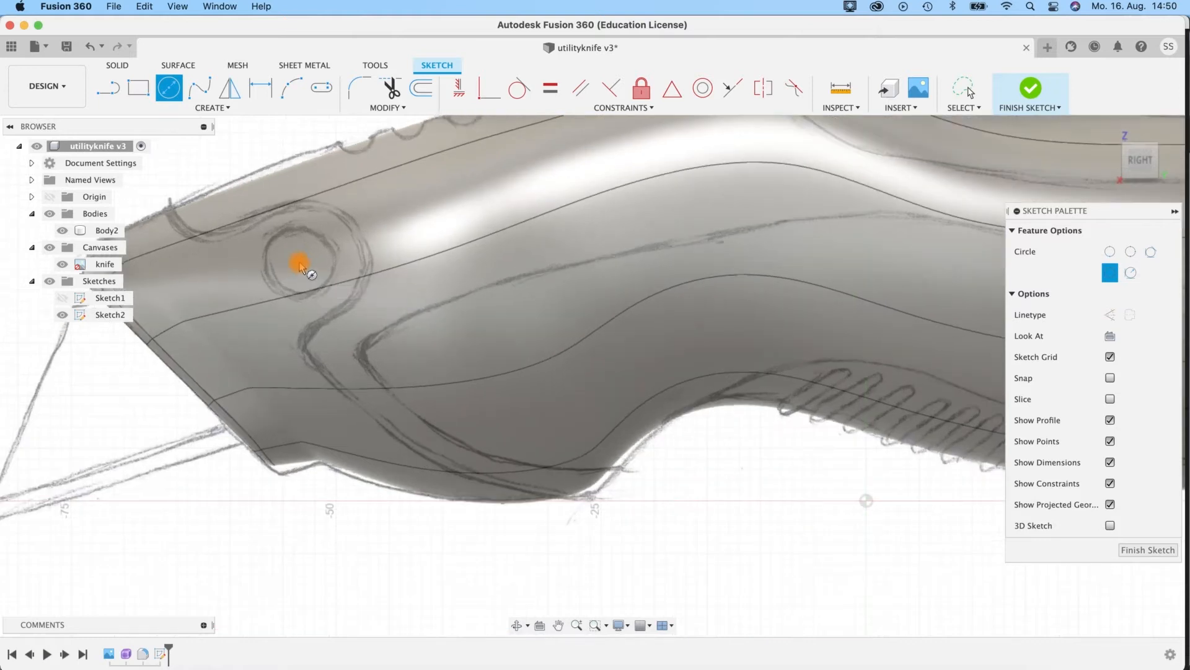
pyautogui.click(299, 263)
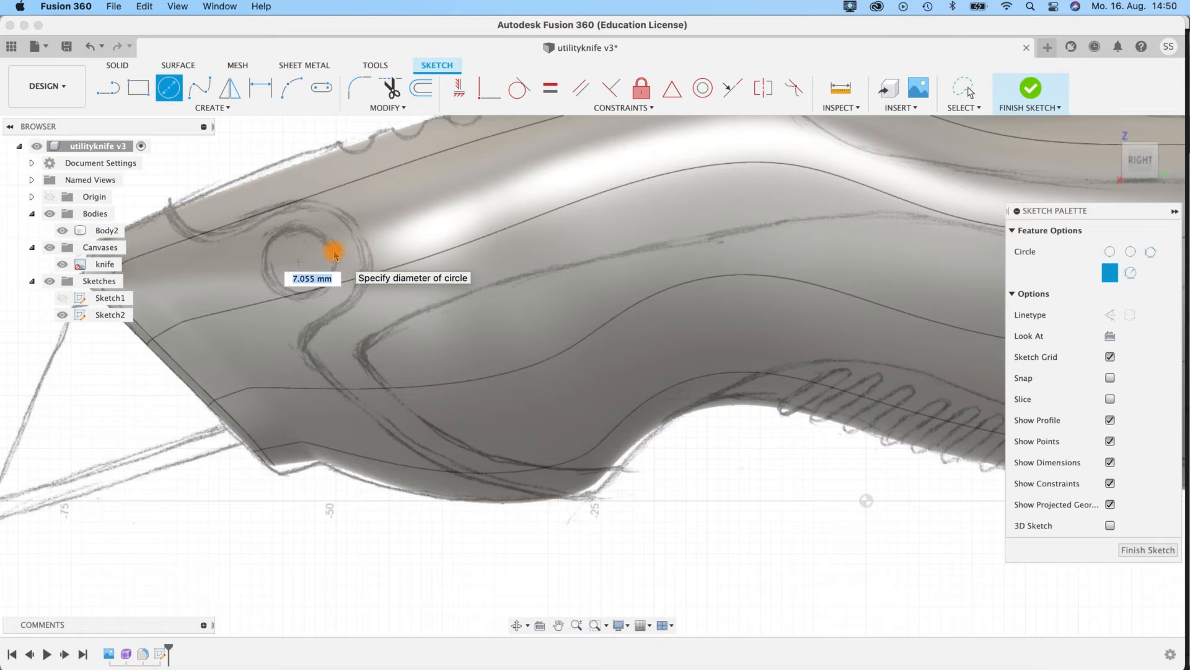
pyautogui.write('7')
pyautogui.press('Return')
pyautogui.press('Escape')
pyautogui.click(306, 245)
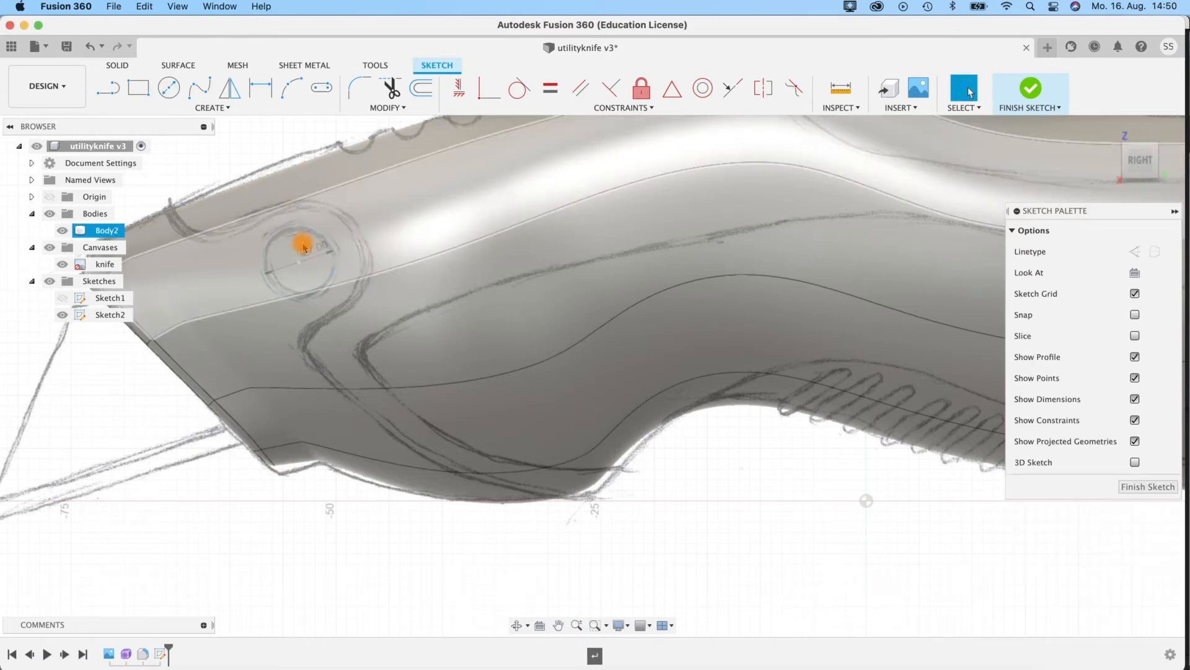
# Step: Add a concentric circle of 7.5 mm diameter around the 7 mm button circle
pyautogui.scroll(-2, 475, 475)
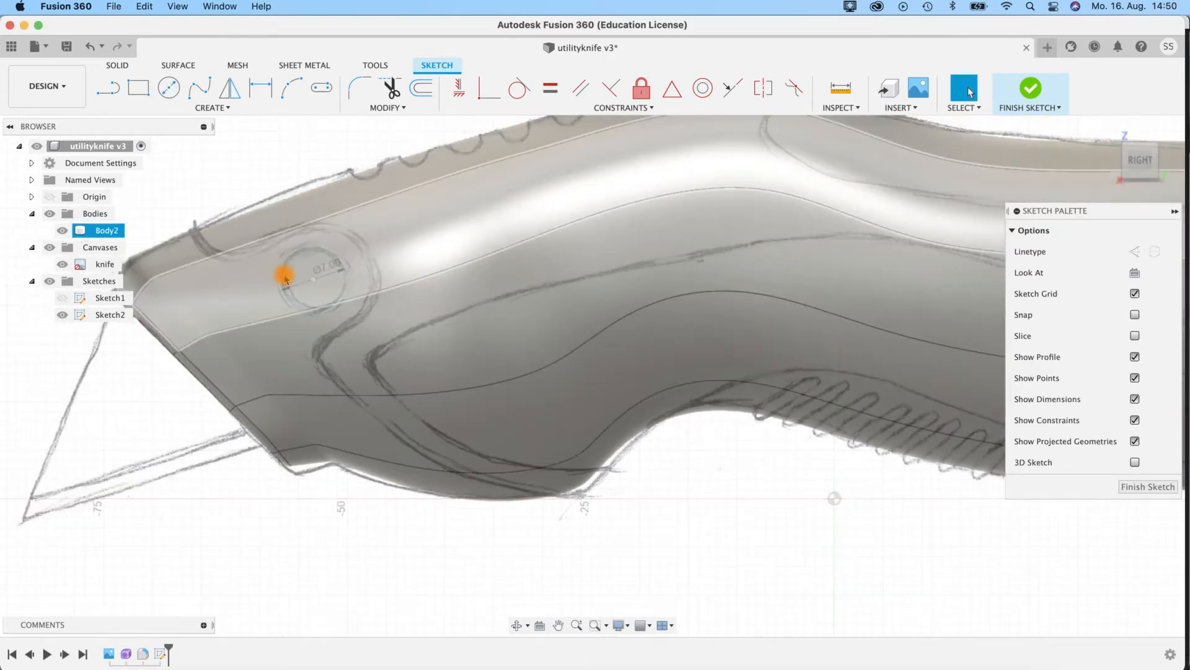
pyautogui.click(169, 88)
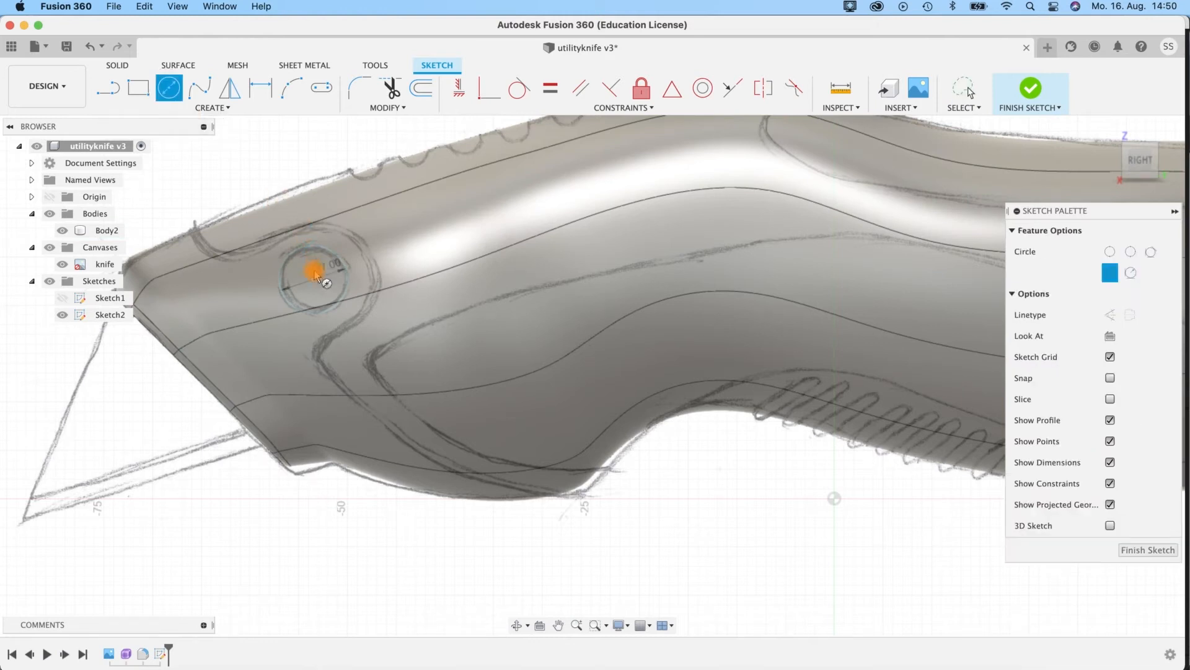
pyautogui.moveTo(316, 283); pyautogui.dragTo(346, 267)
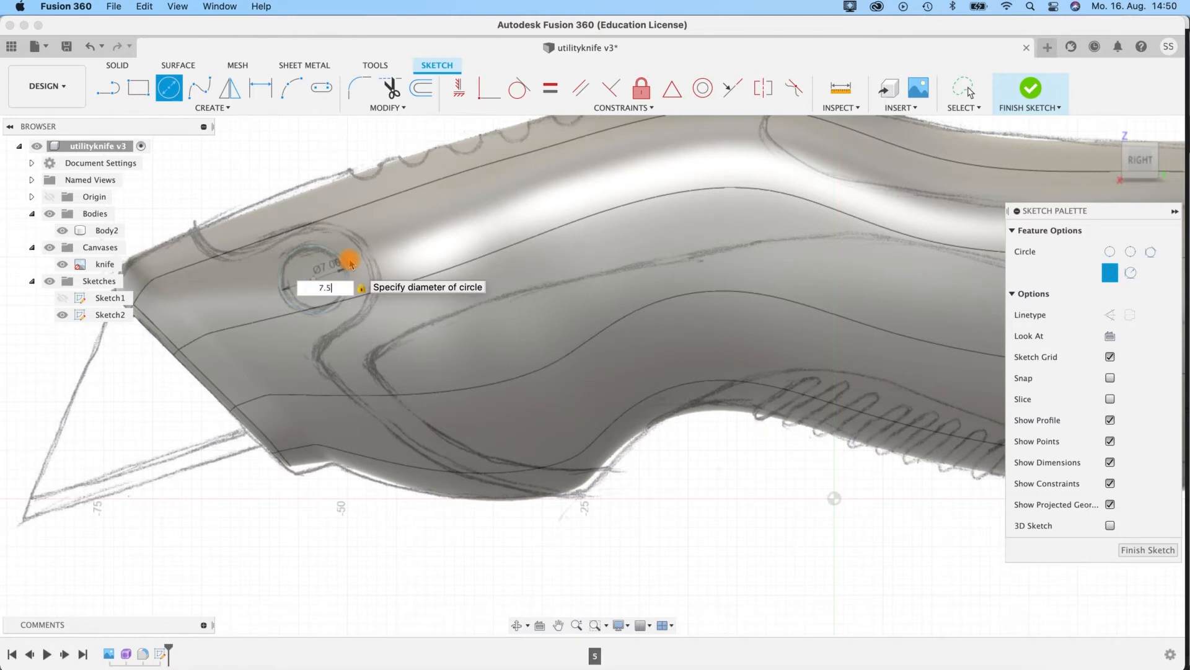
pyautogui.write('7.5')
pyautogui.press('Return')
pyautogui.press('Escape')
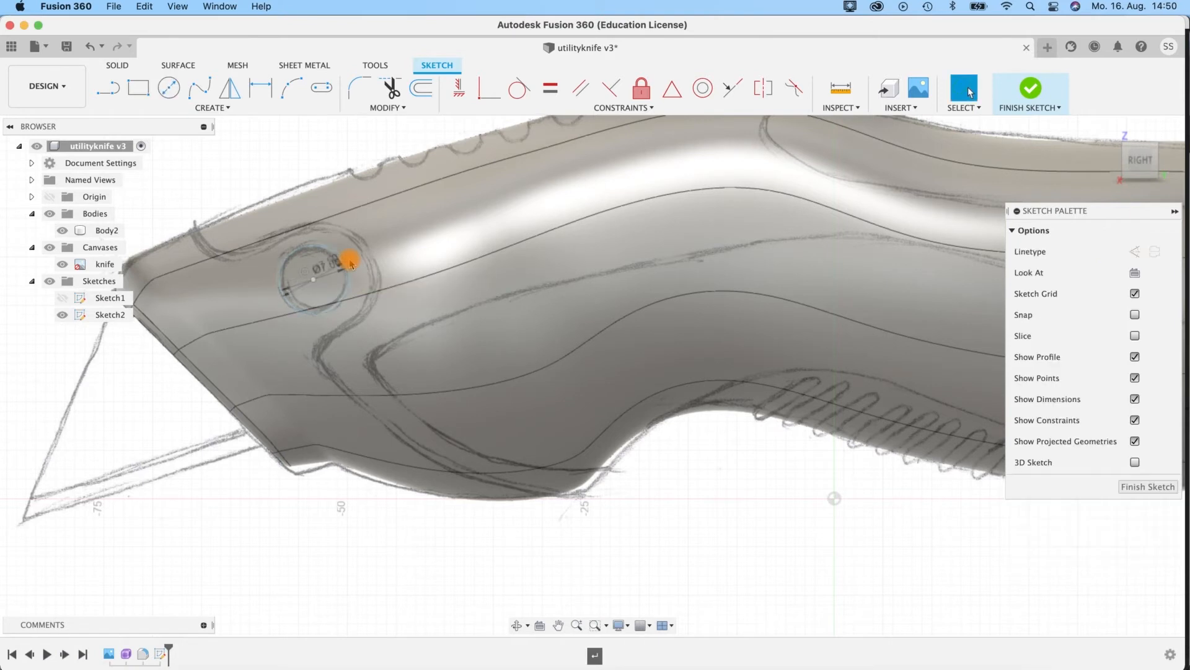
pyautogui.scroll(8, 345, 259)
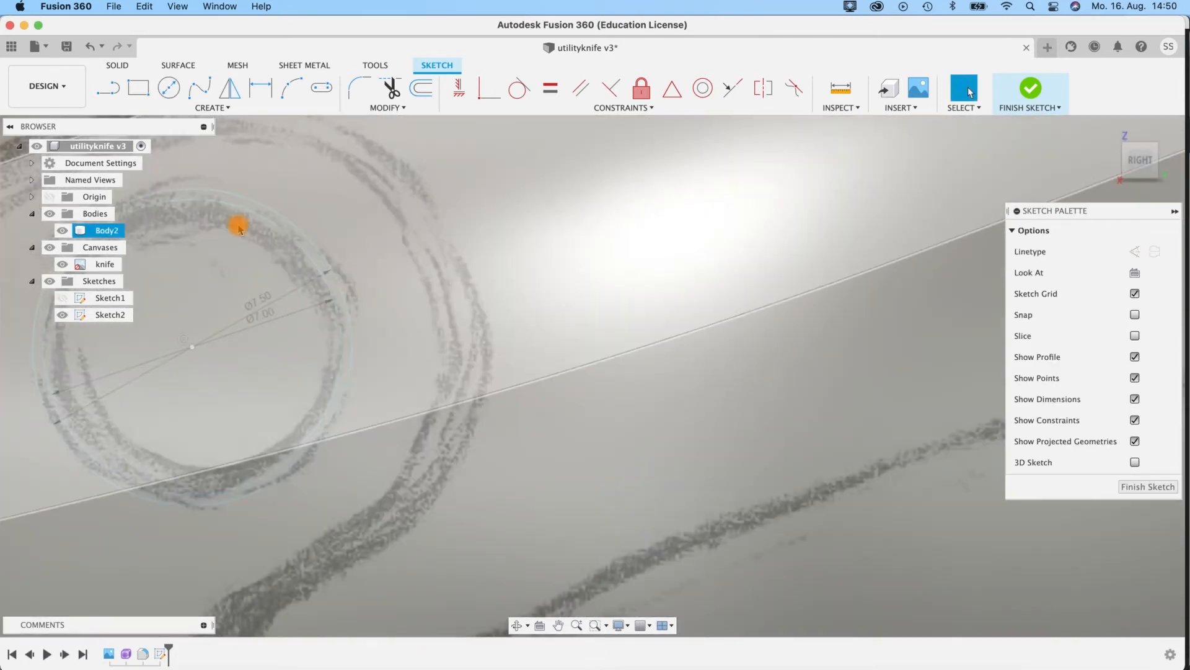
pyautogui.click(319, 255)
pyautogui.scroll(-2, 320, 259)
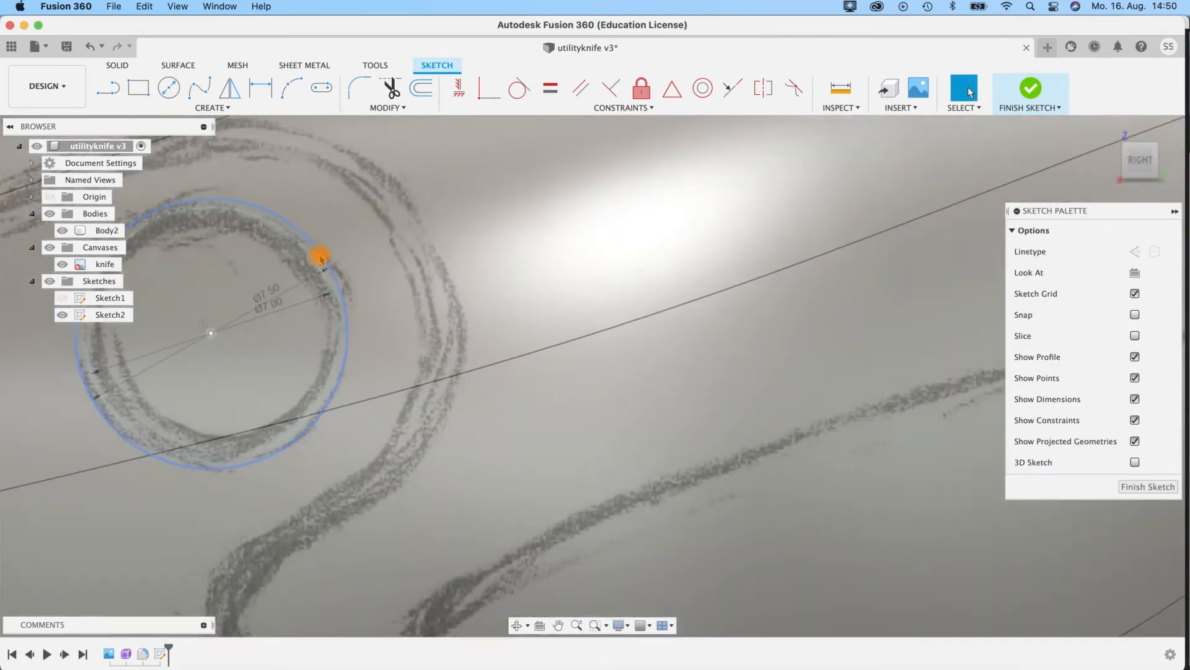
# Step: Add a third concentric circle of 12 mm diameter along the canvas outline surrounding the button
pyautogui.scroll(-5, 321, 259)
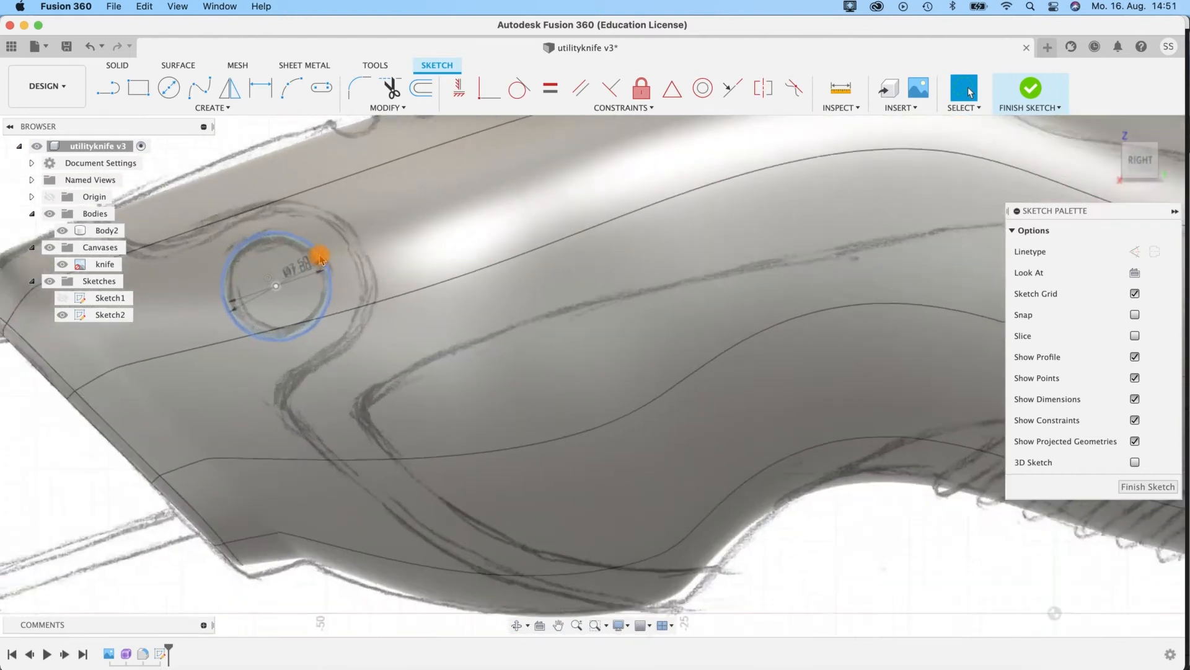
pyautogui.click(169, 88)
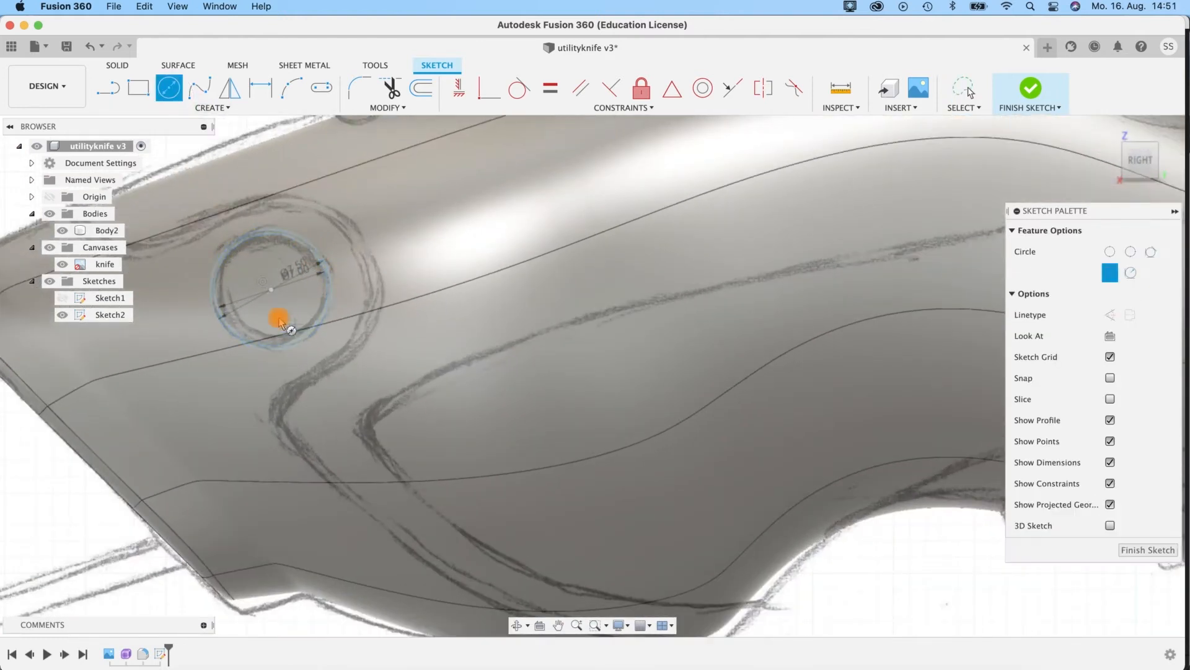
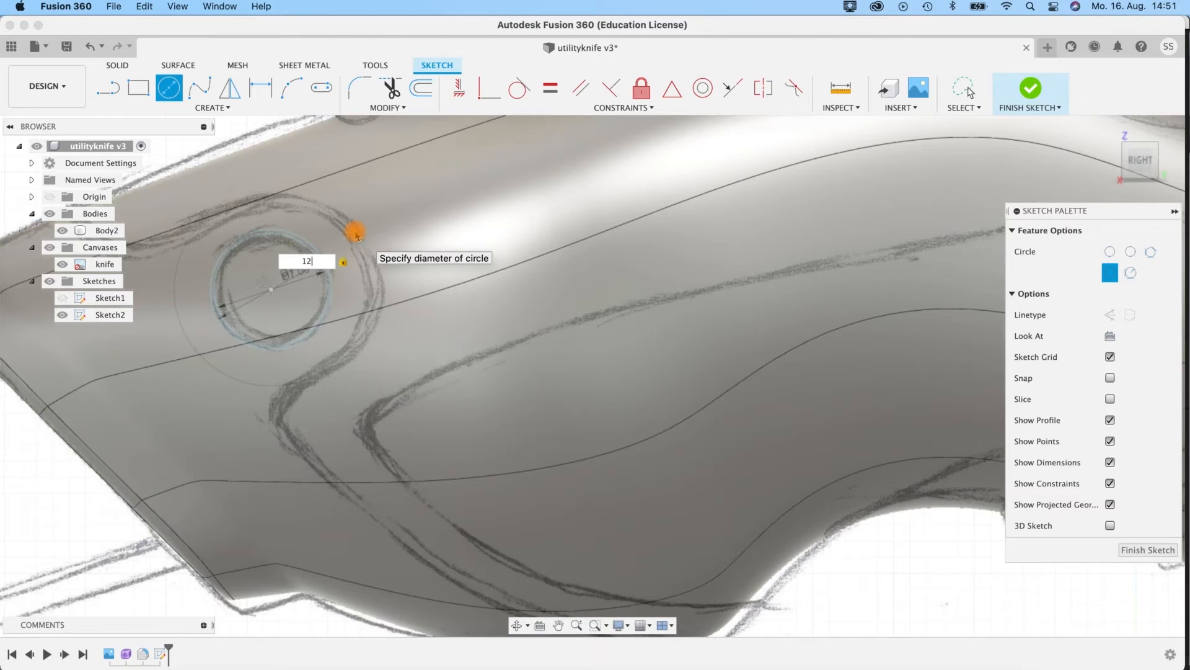
pyautogui.press('Return')
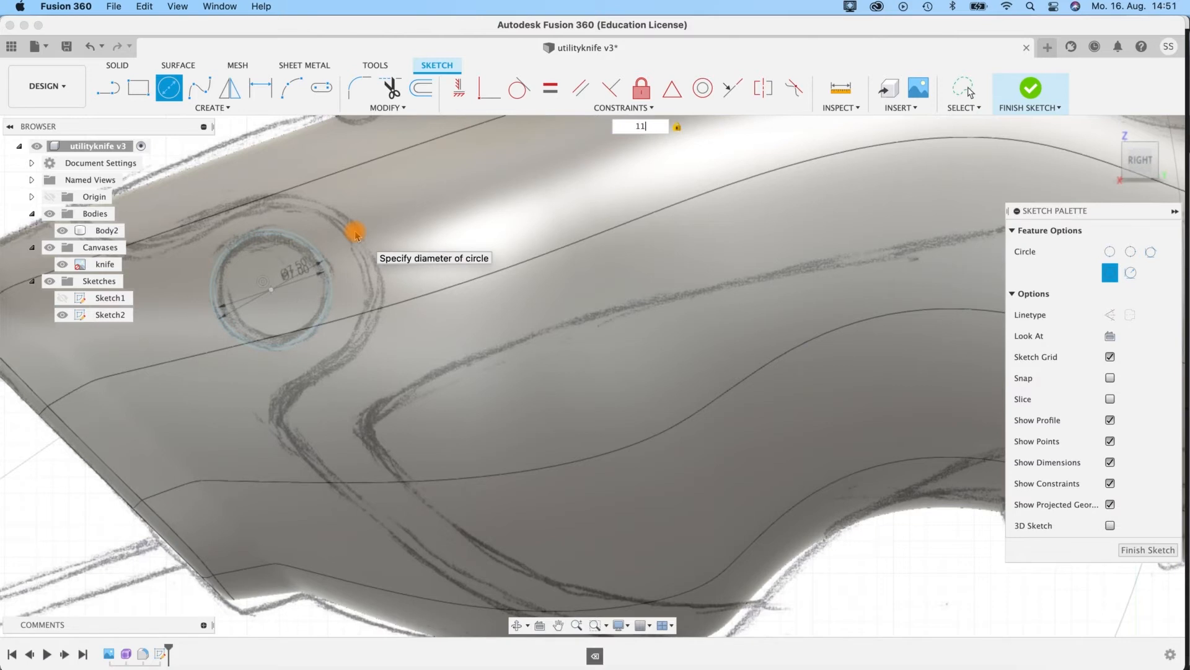
pyautogui.write('3')
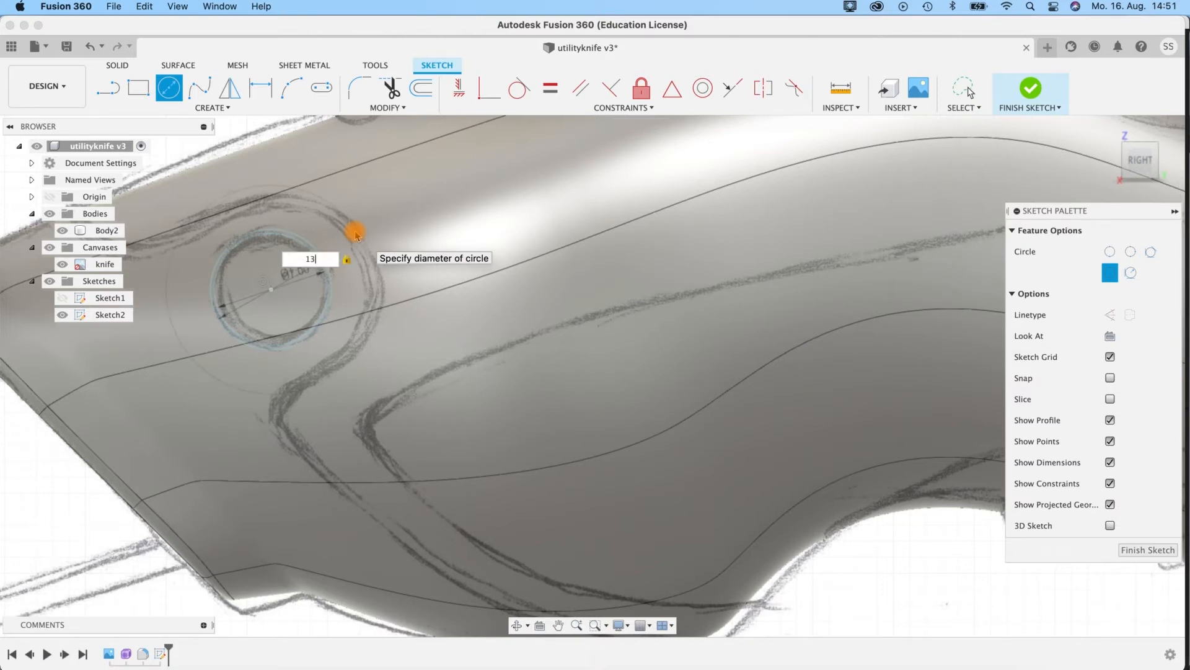
pyautogui.press('Return')
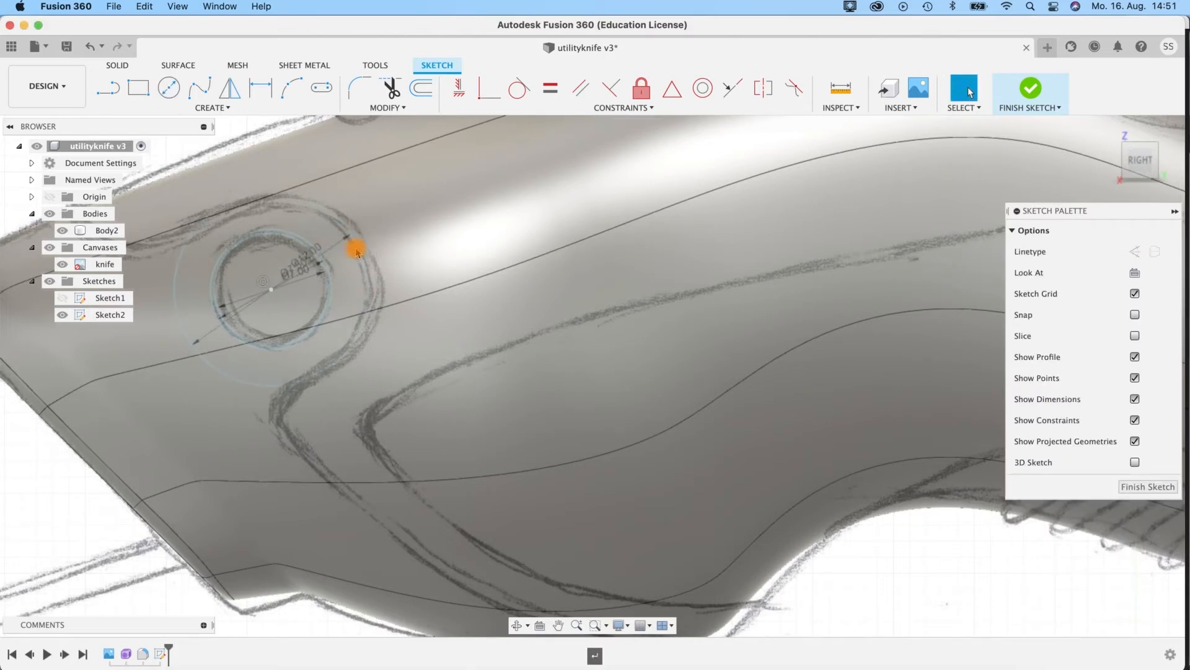
# Step: Sketch a three-point arc from above the knife's front end past its underside, following the curved lower groove line on the canvas
pyautogui.scroll(2, 518, 295)
pyautogui.scroll(-5, 412, 248)
pyautogui.moveTo(408, 242); pyautogui.dragTo(446, 251, button='middle')
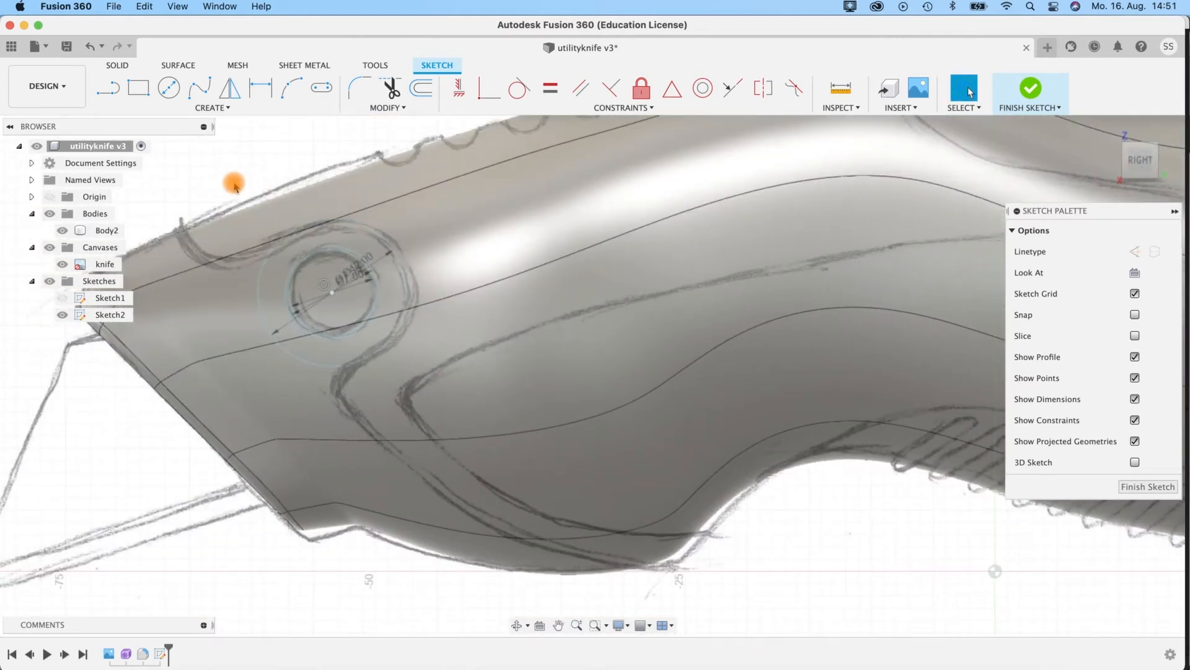
pyautogui.scroll(-3, 235, 186)
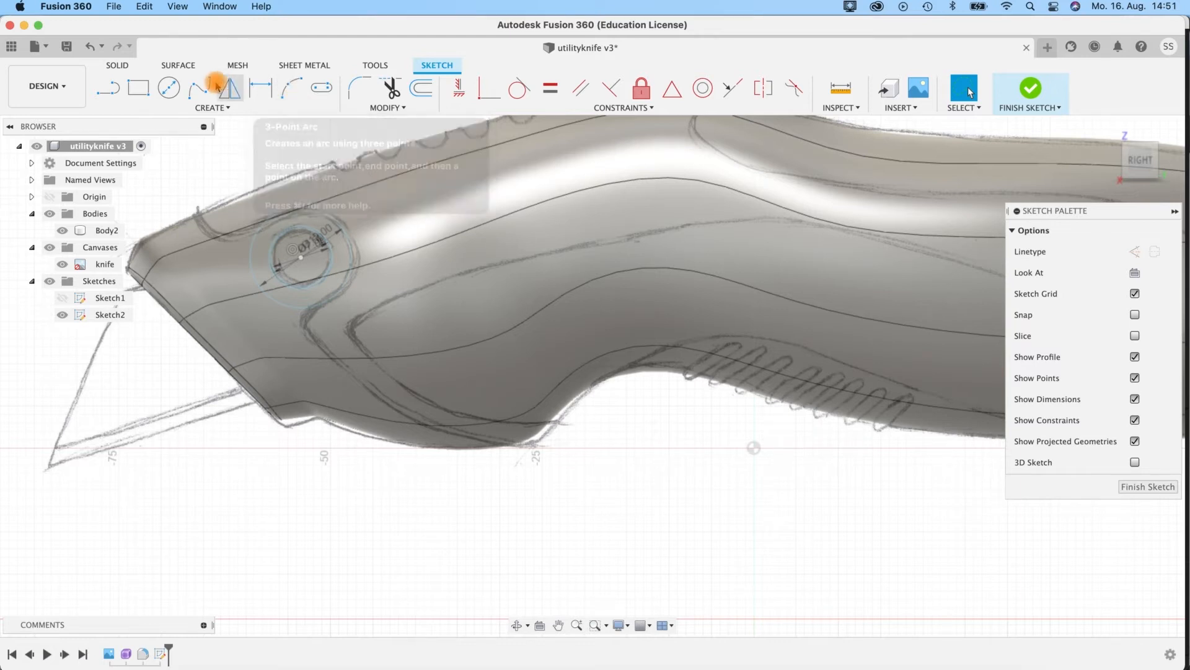
pyautogui.click(288, 95)
pyautogui.scroll(-3, 601, 505)
pyautogui.moveTo(615, 494); pyautogui.dragTo(527, 490, button='middle')
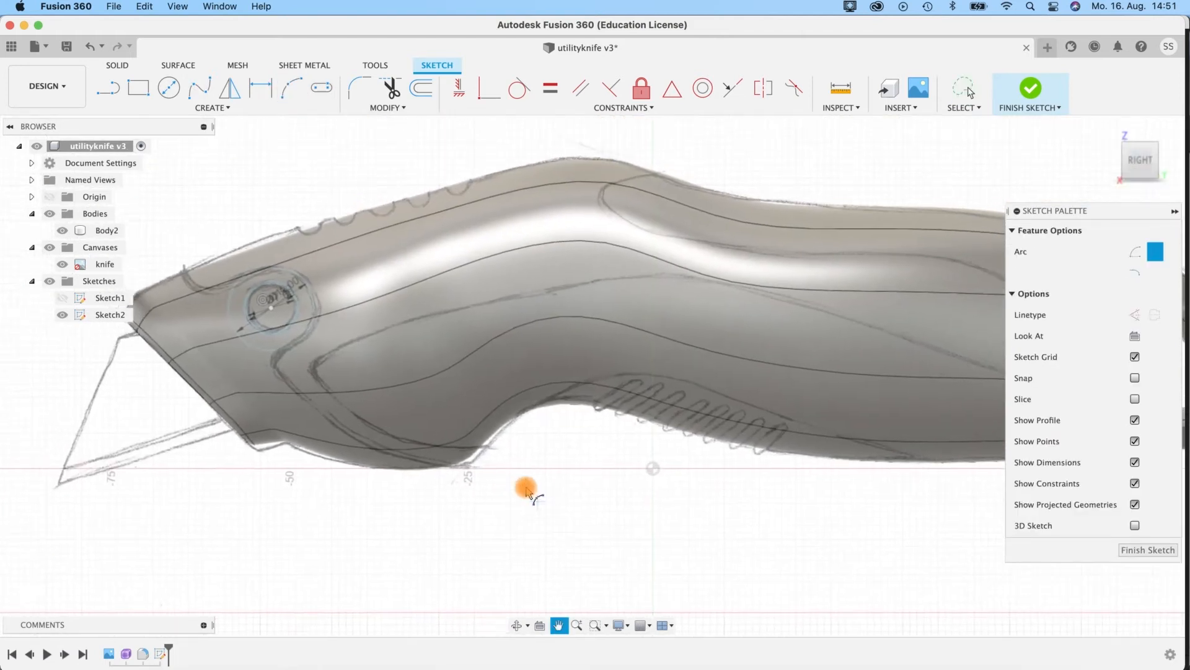
pyautogui.click(158, 231)
pyautogui.click(569, 462)
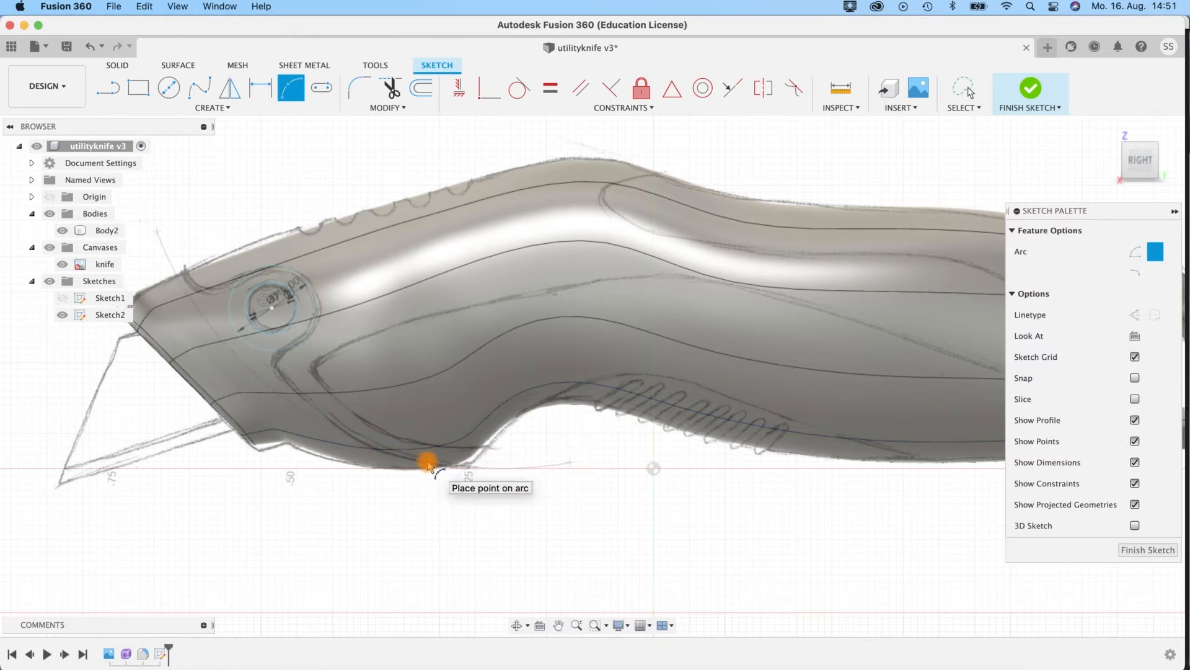
pyautogui.click(427, 464)
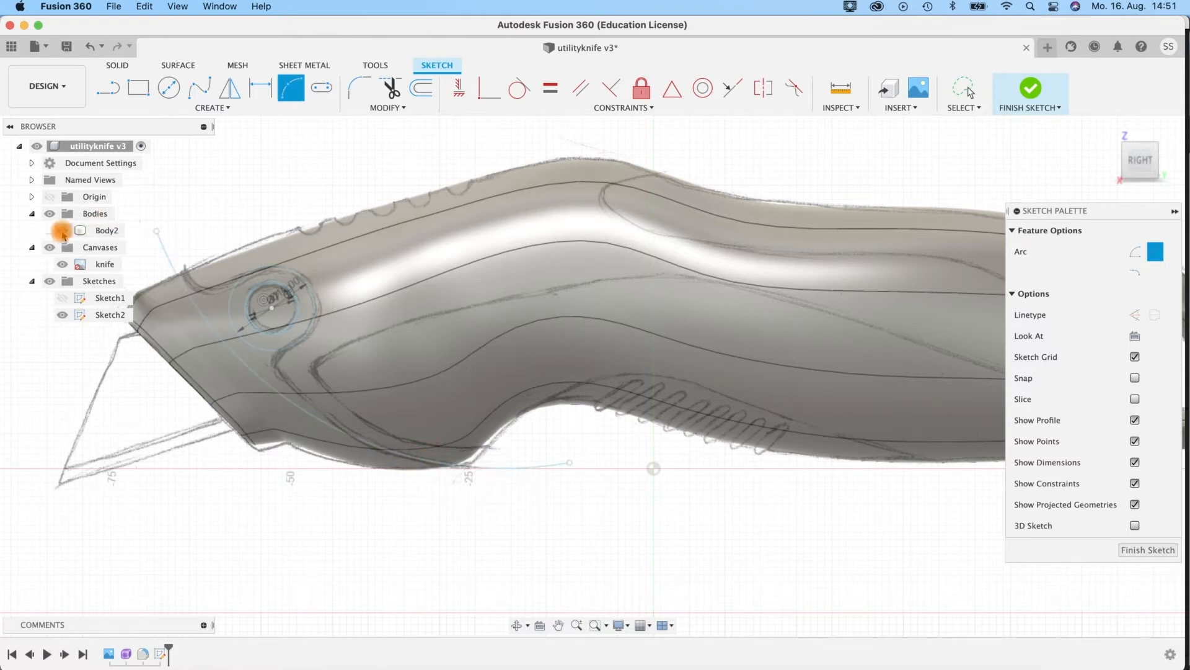
# Step: Hide Body2 and reposition both end points of the three-point arc so it follows the curved groove line on the canvas
pyautogui.click(62, 231)
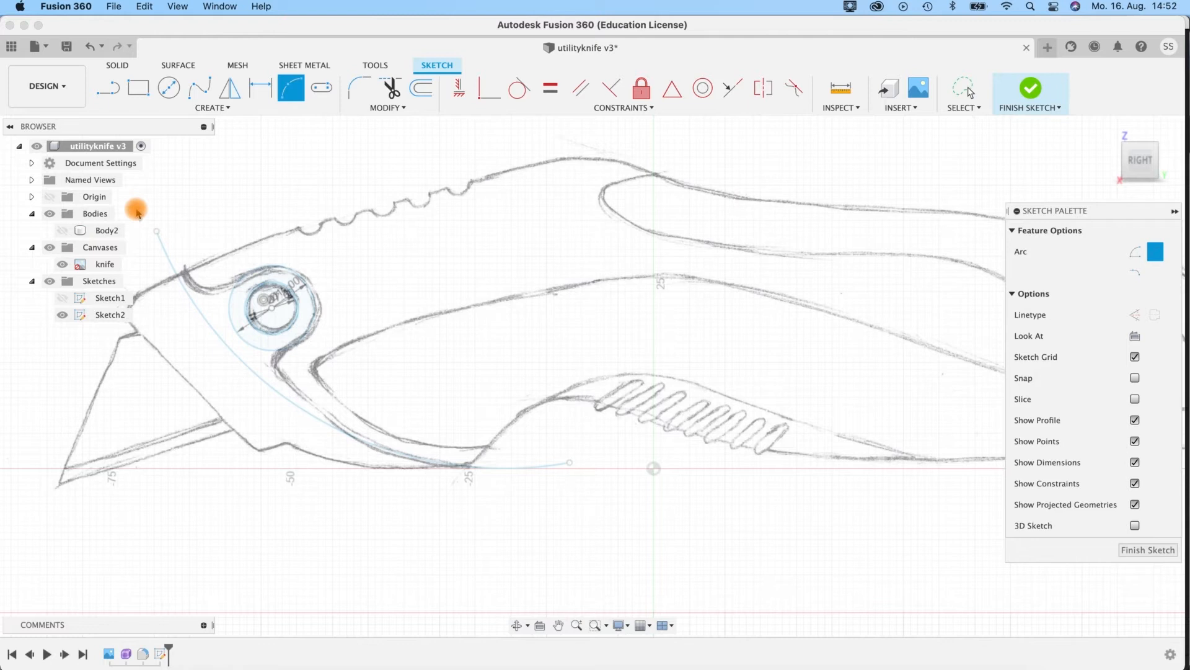
pyautogui.press('Escape')
pyautogui.click(157, 230)
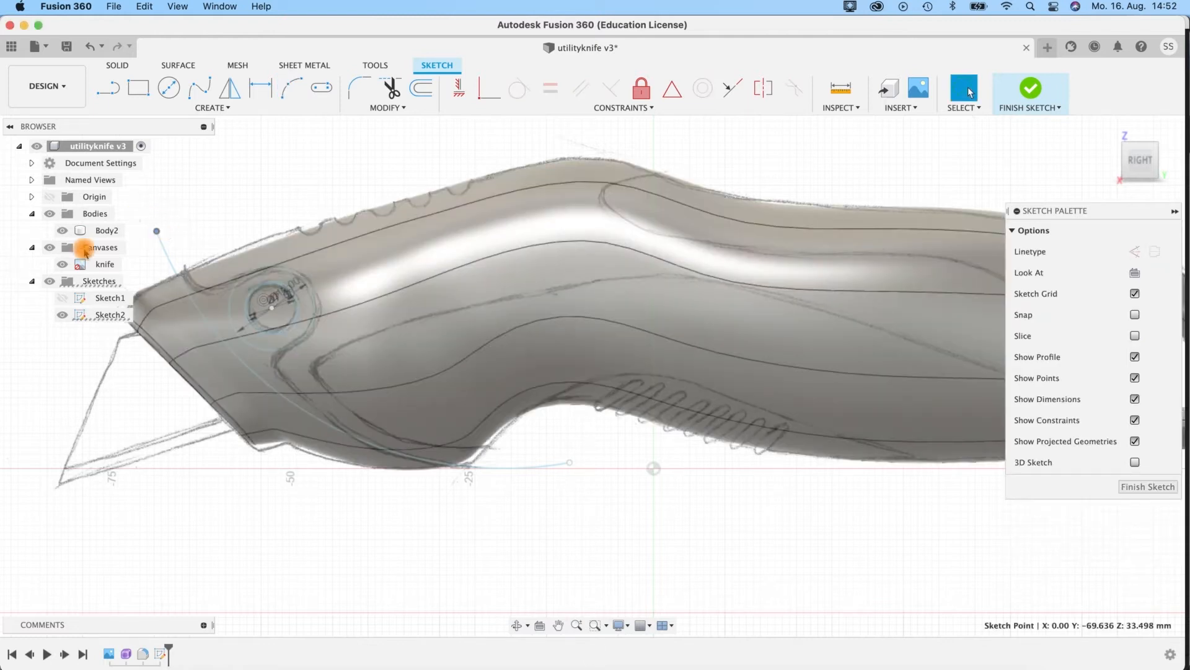
pyautogui.click(63, 231)
pyautogui.click(158, 230)
pyautogui.moveTo(158, 230); pyautogui.dragTo(159, 203)
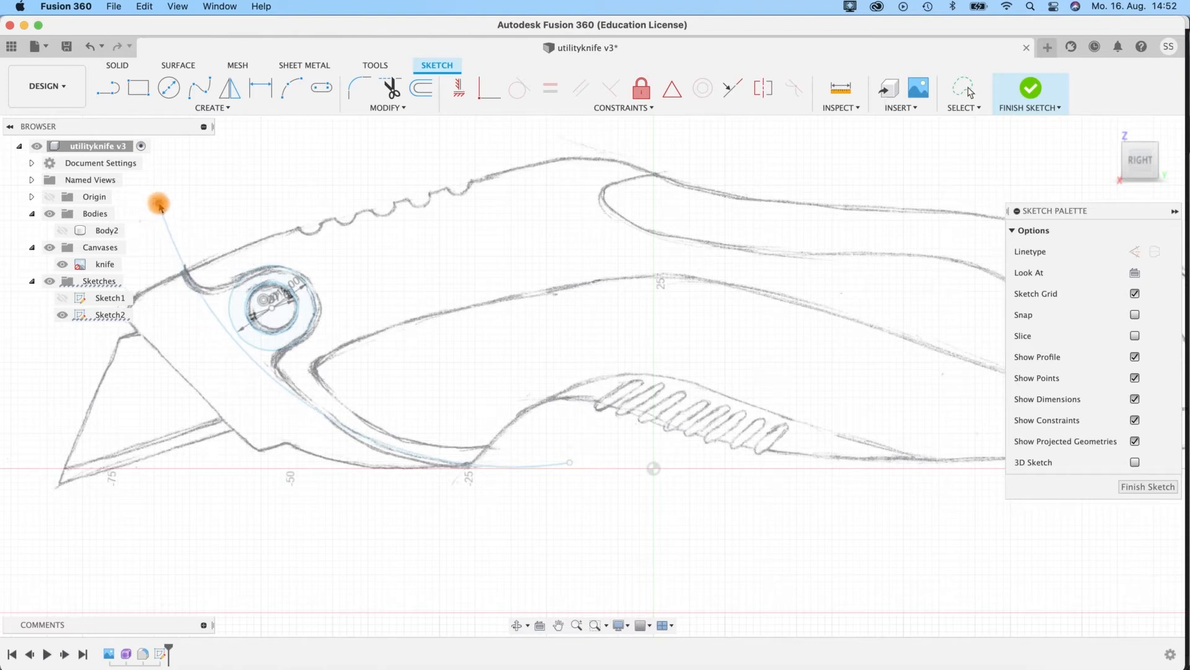
pyautogui.click(568, 465)
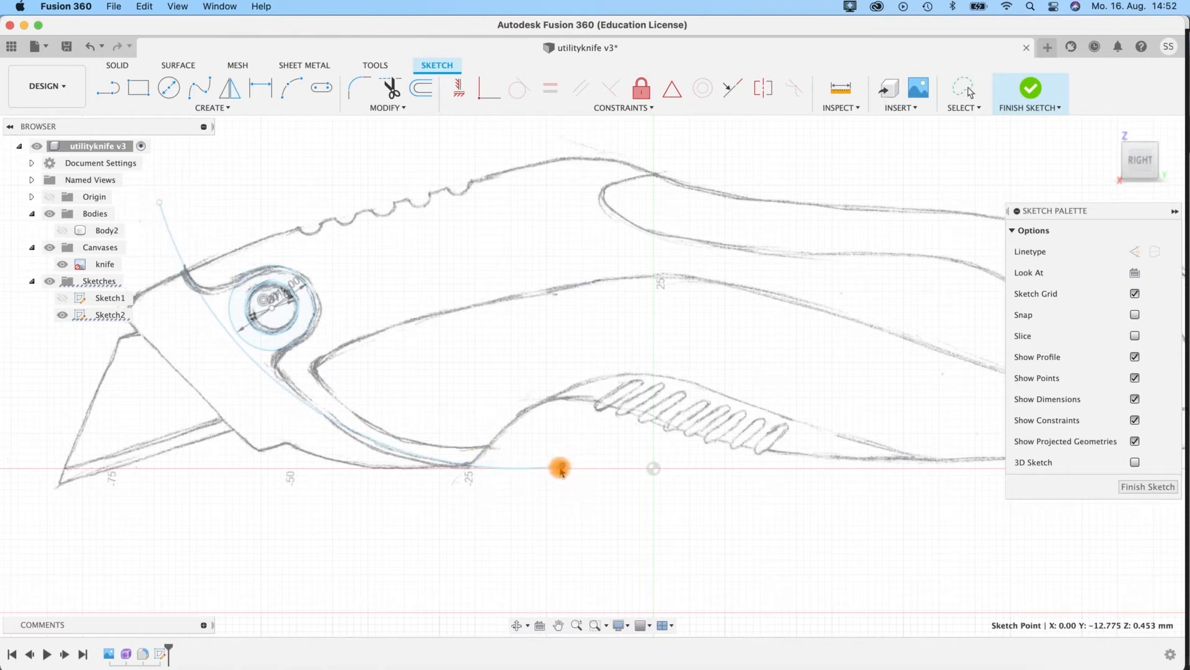
pyautogui.click(560, 470)
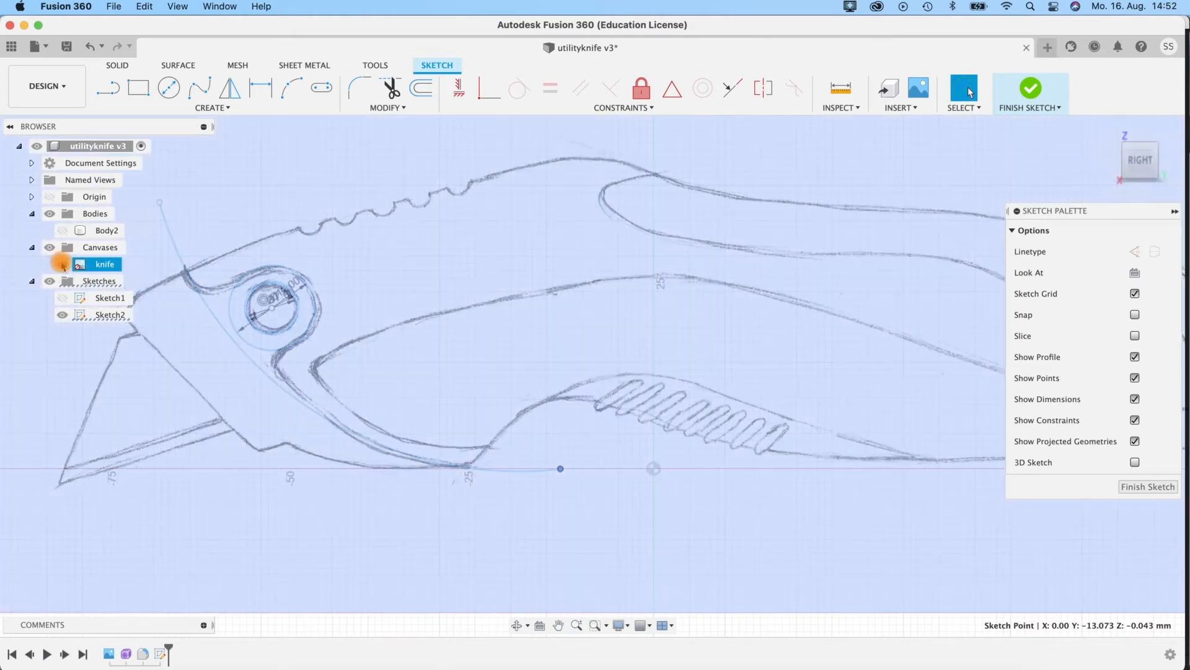
# Step: Temporarily display Body2 to check the arc and button circles against the knife's front end
pyautogui.click(62, 230)
pyautogui.click(451, 468)
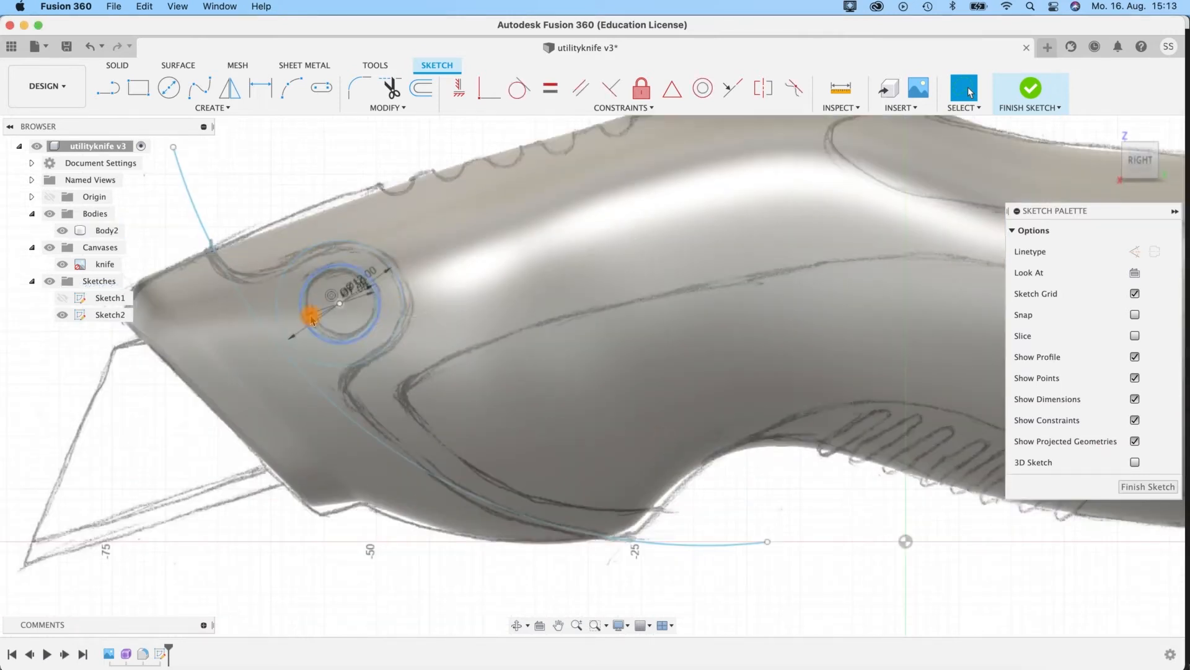
pyautogui.click(223, 254)
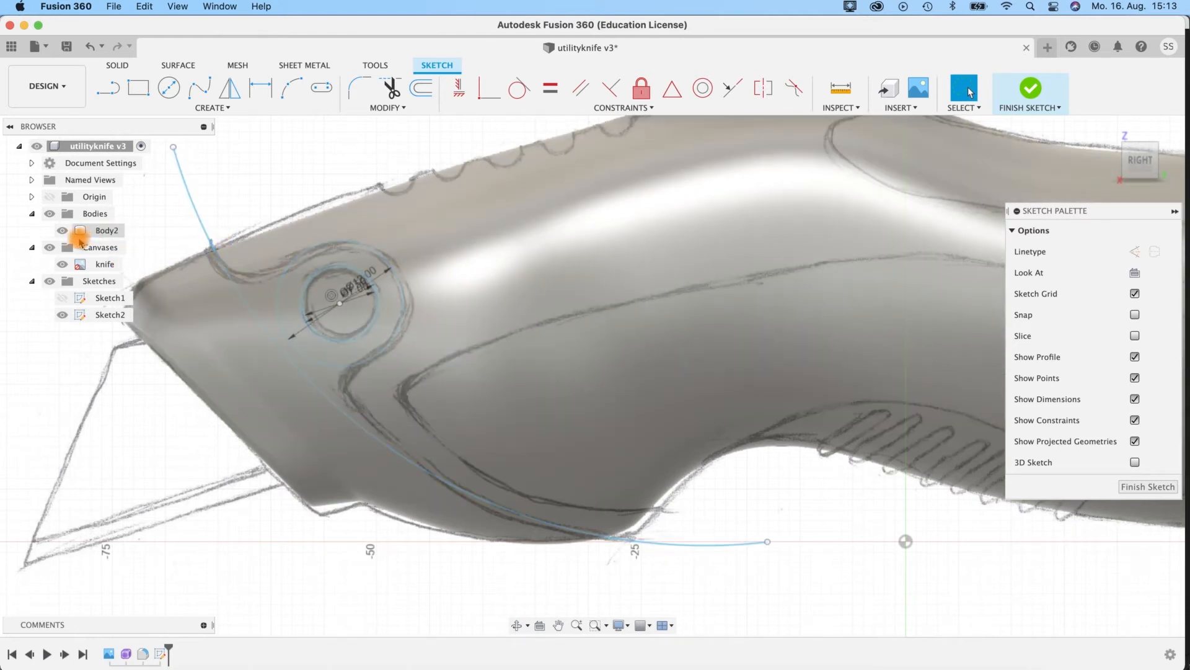
pyautogui.click(62, 230)
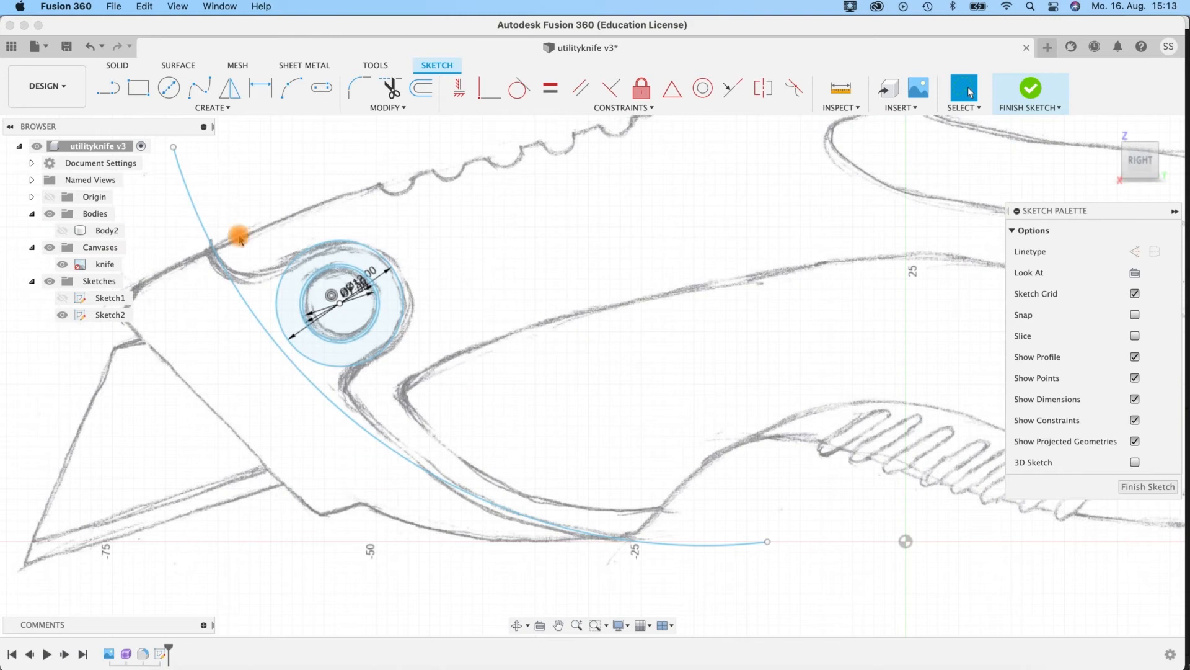
# Step: Sketch a 6 mm line at about 126.5° from the button circles' centre to the upper front edge of the 12 mm circle
pyautogui.moveTo(764, 516); pyautogui.dragTo(829, 526, button='middle')
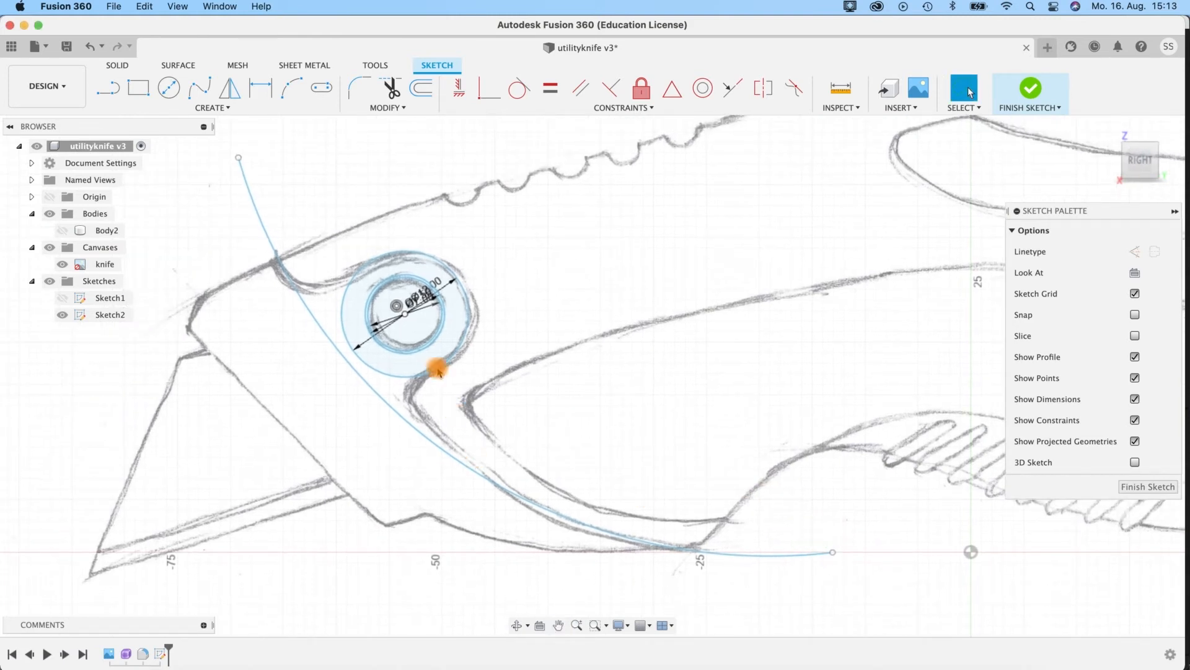
pyautogui.scroll(2, 438, 368)
pyautogui.scroll(2, 257, 162)
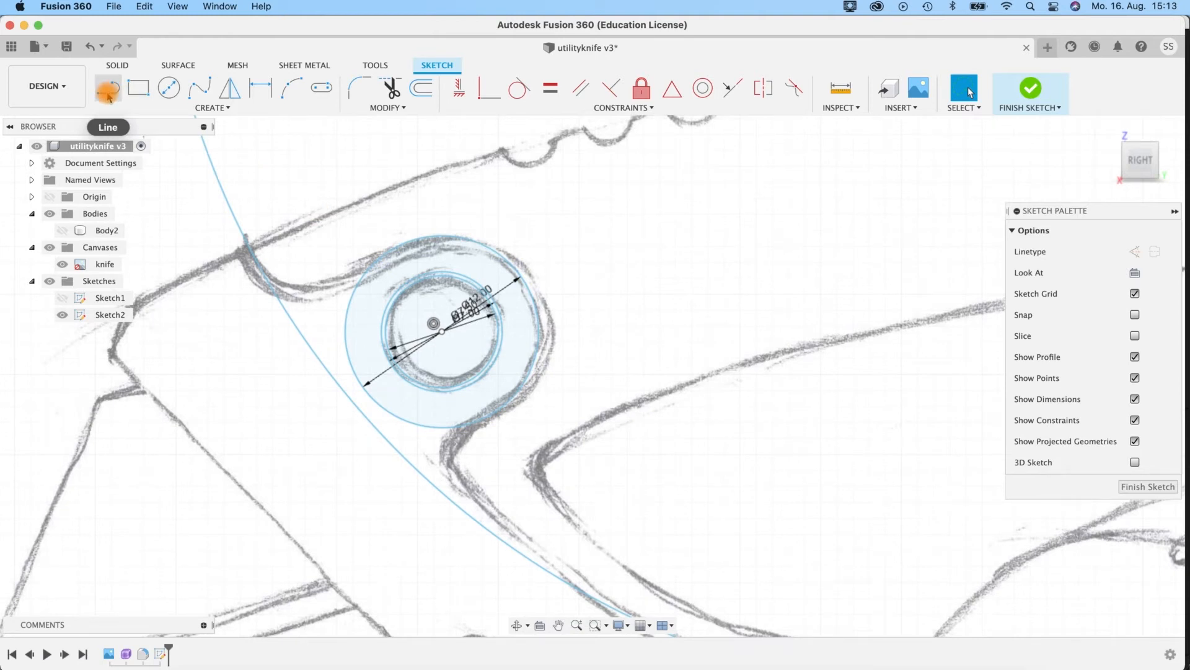
pyautogui.click(104, 94)
pyautogui.click(391, 335)
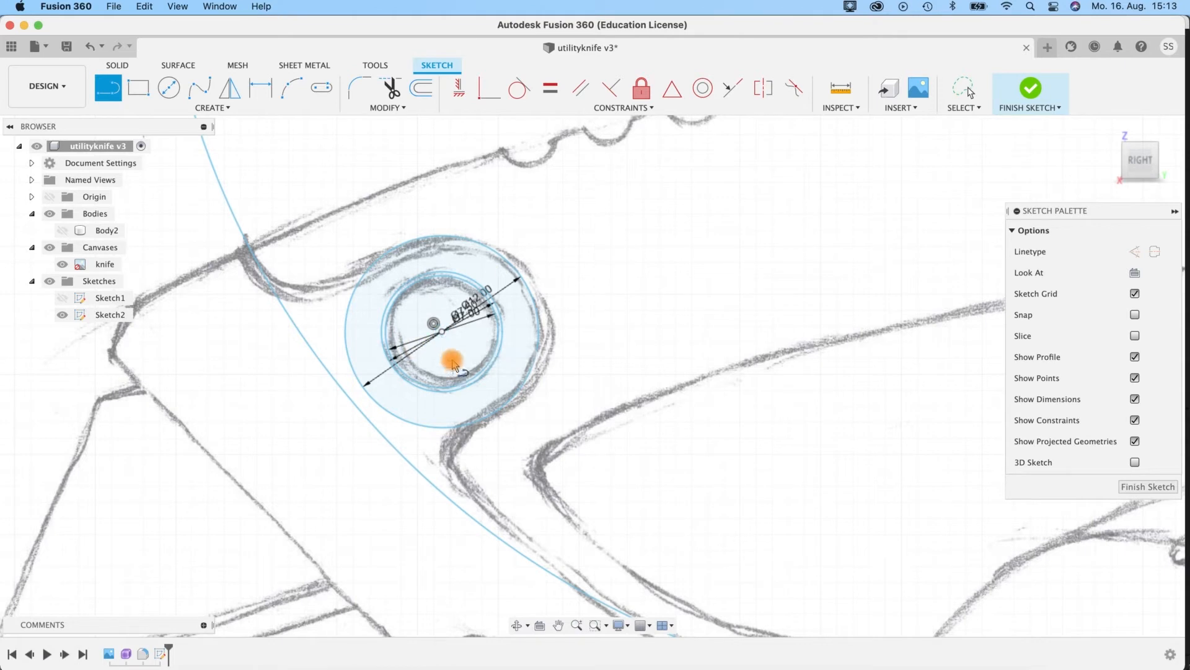
pyautogui.scroll(5, 444, 337)
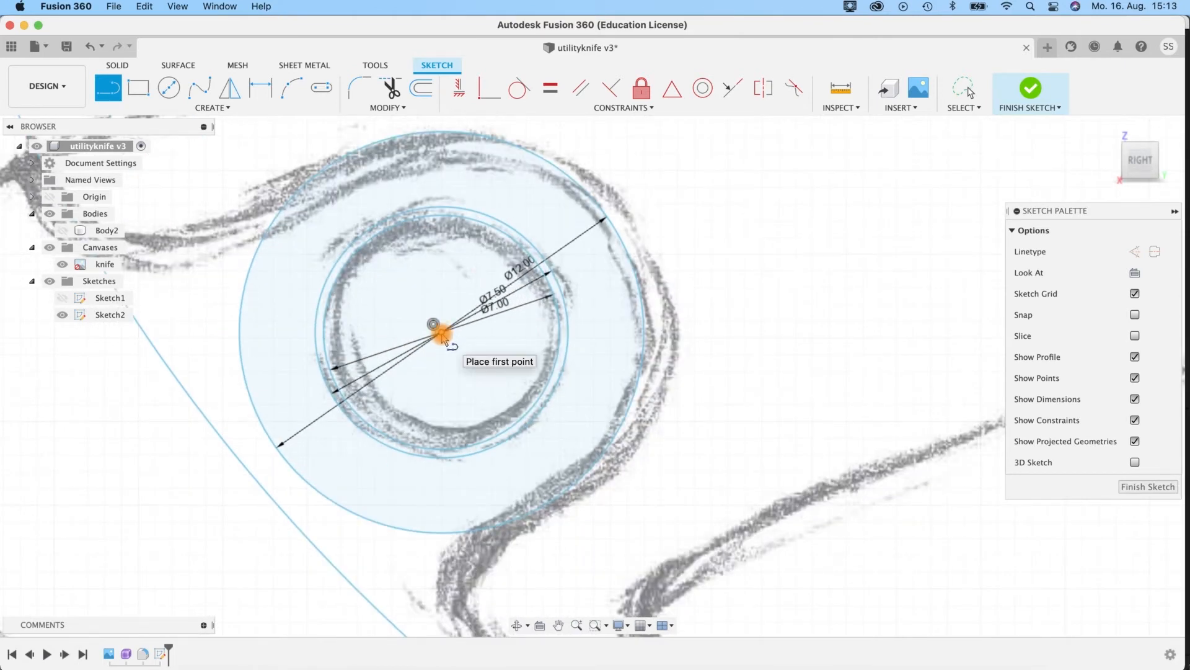
pyautogui.click(443, 337)
pyautogui.scroll(-6, 324, 152)
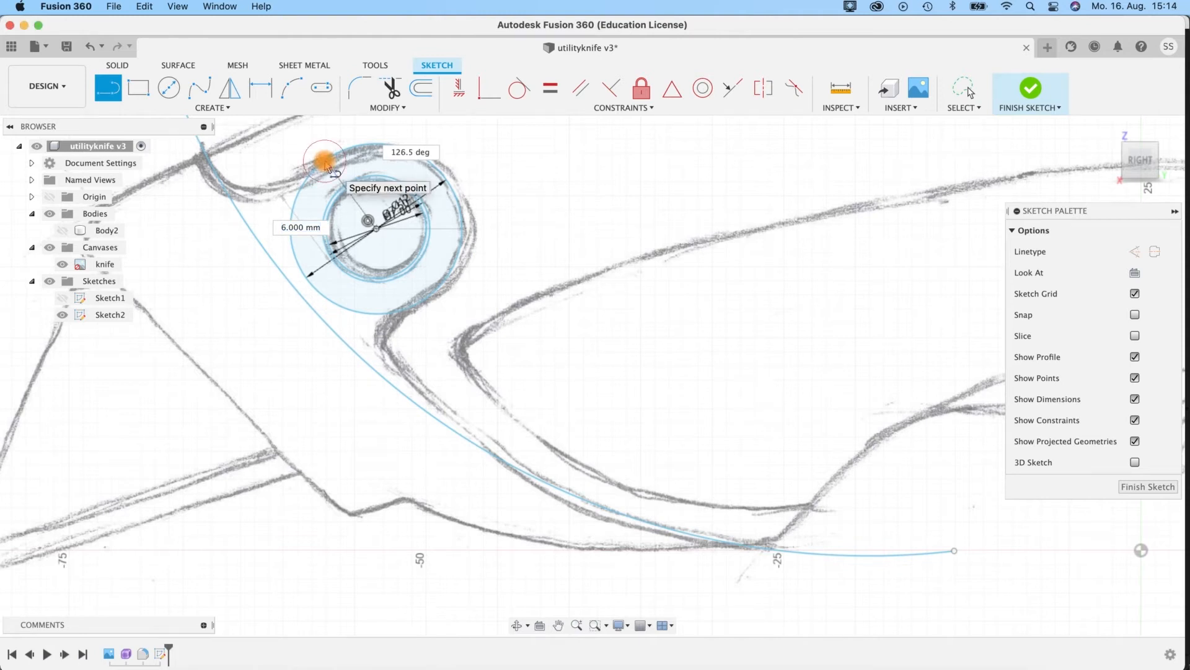
pyautogui.click(325, 162)
# Step: Sketch a second 6 mm line from the circles' centre to the opposite edge of the 12 mm circle, collinear with the first
pyautogui.click(377, 231)
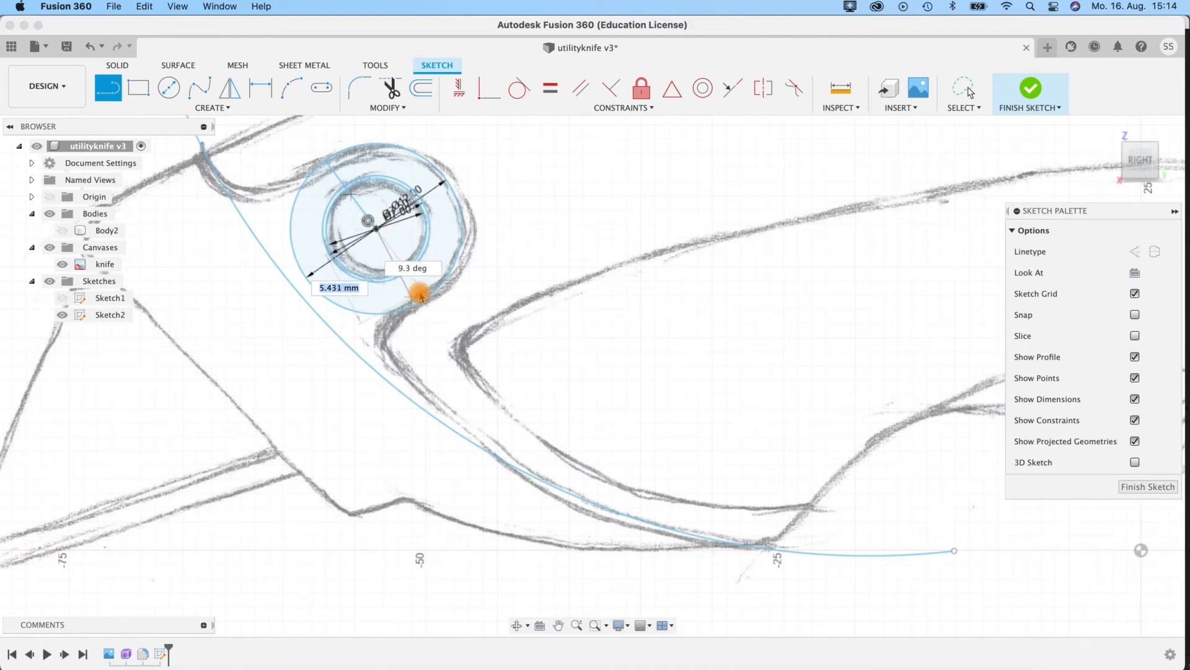
pyautogui.scroll(2, 415, 304)
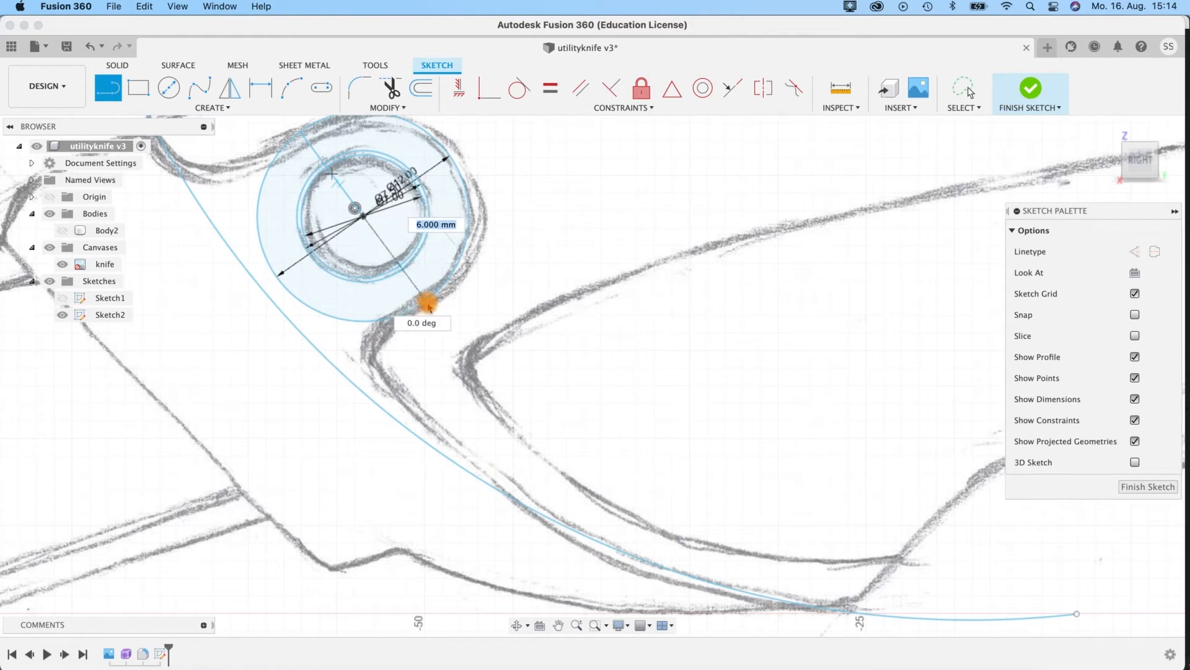
pyautogui.click(427, 302)
pyautogui.scroll(3, 441, 319)
pyautogui.scroll(-3, 444, 319)
pyautogui.moveTo(489, 282); pyautogui.dragTo(517, 328, button='middle')
pyautogui.press('Escape')
# Step: Convert both radial lines inside the 12 mm circle to construction lines
pyautogui.click(360, 212)
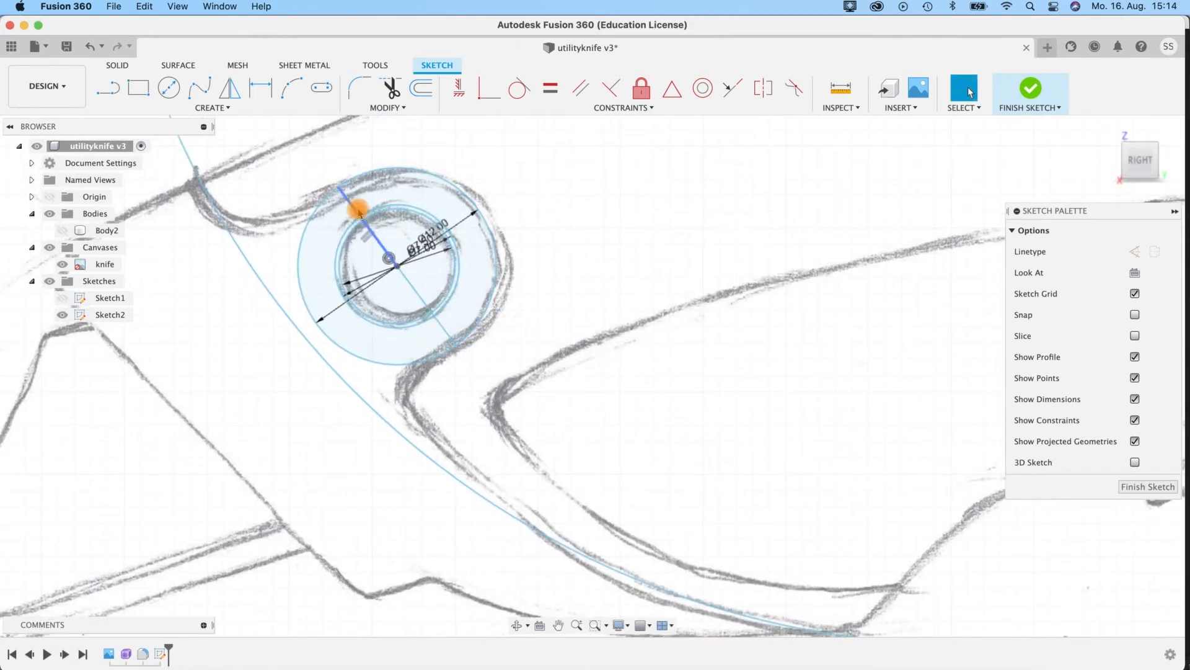
pyautogui.click(421, 302)
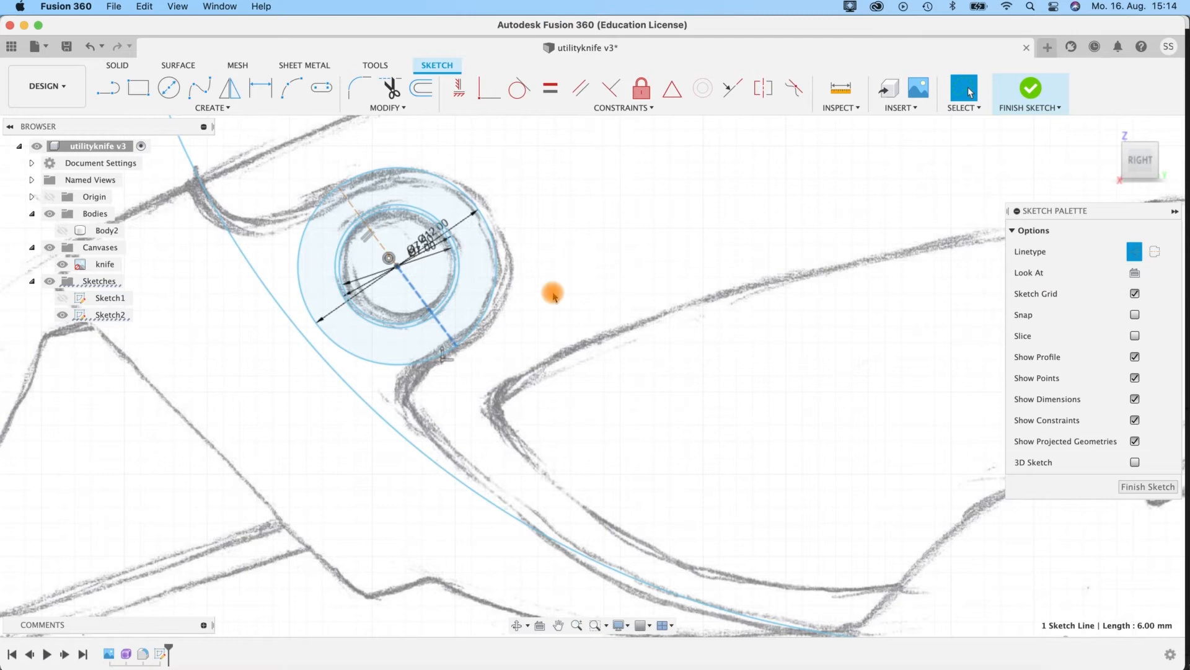
pyautogui.scroll(3, 554, 294)
pyautogui.moveTo(311, 187); pyautogui.dragTo(532, 208, button='middle')
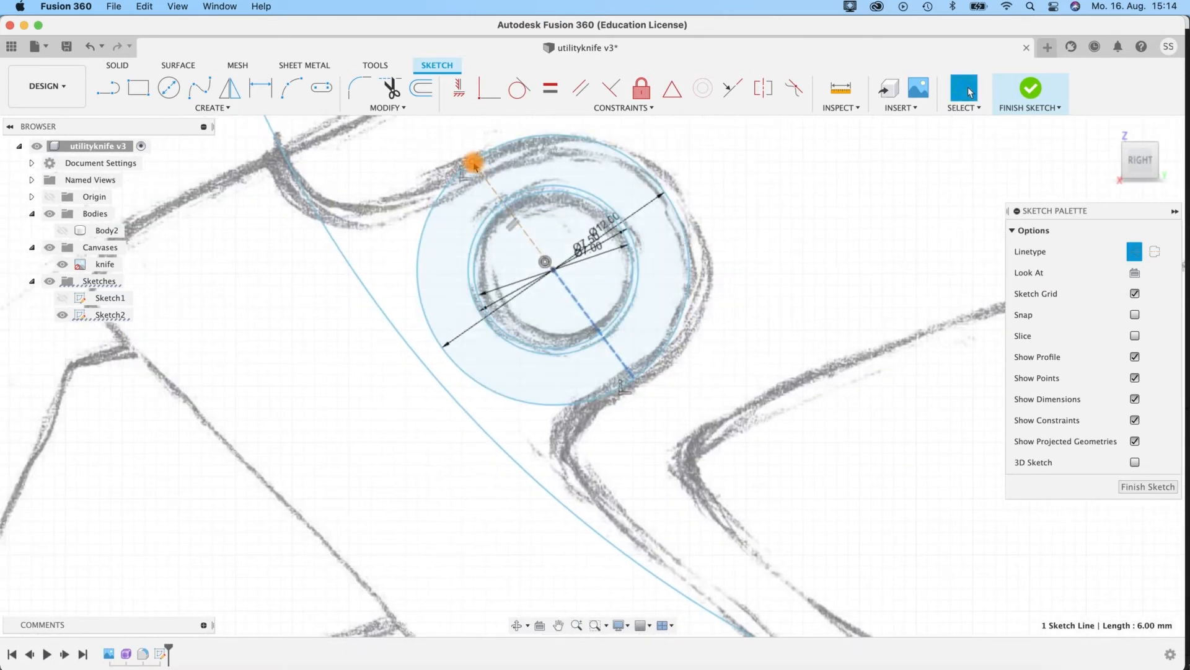
pyautogui.scroll(-4, 726, 413)
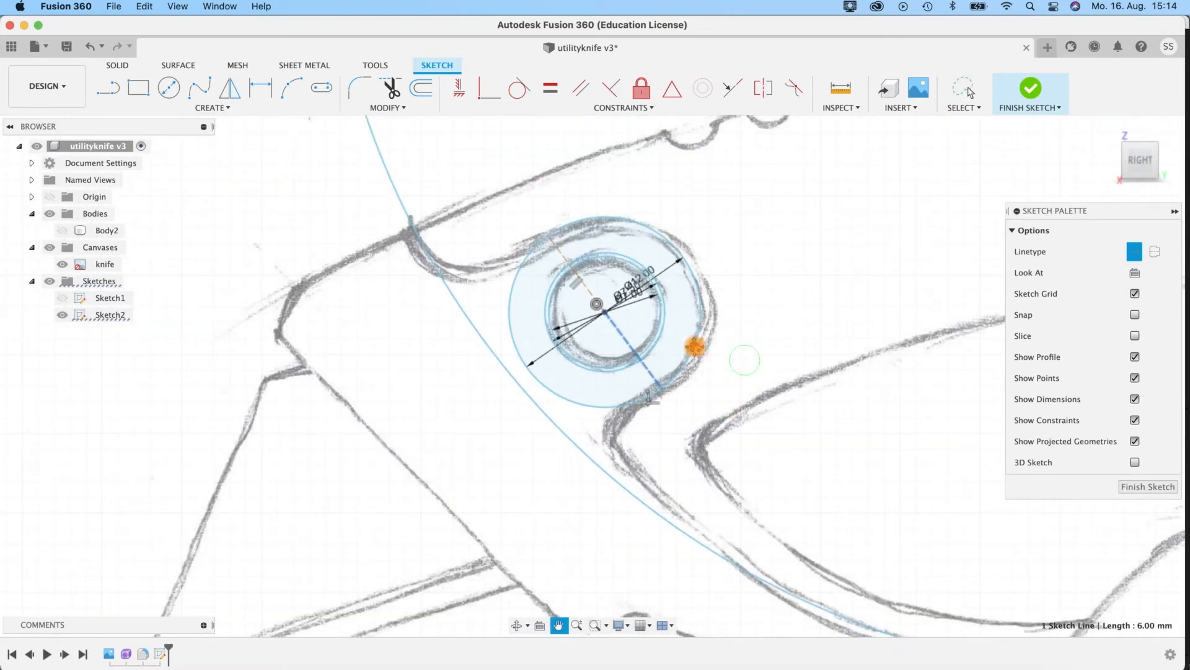
pyautogui.moveTo(695, 345); pyautogui.dragTo(557, 332, button='middle')
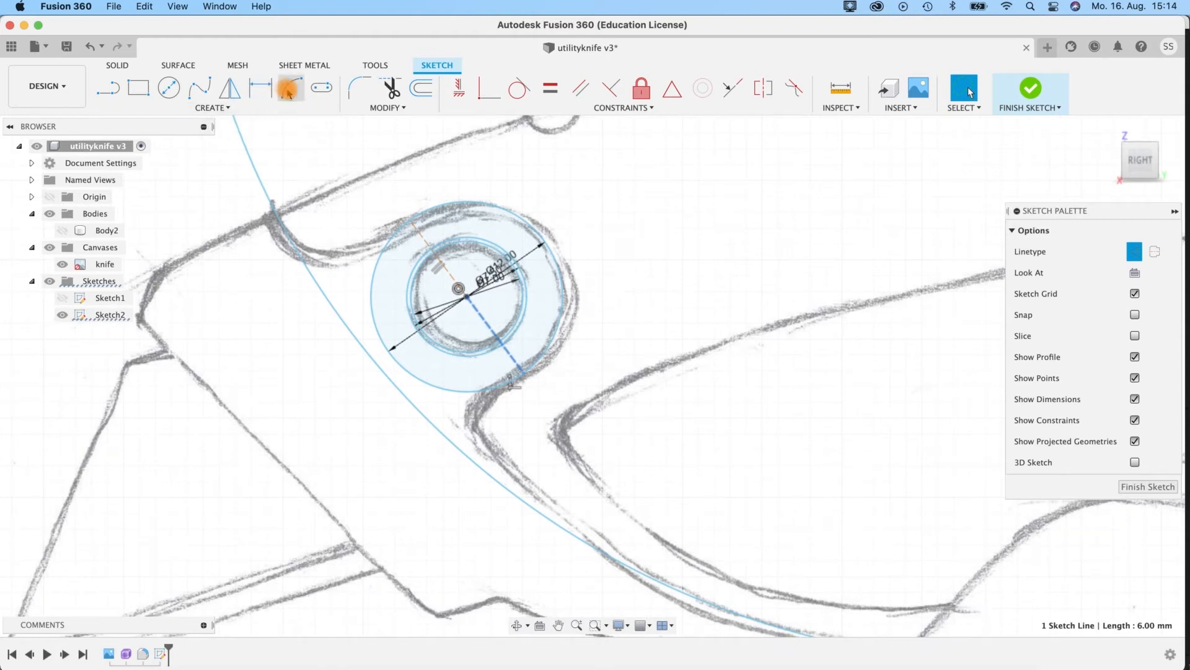
# Step: Sketch a two-point fit point spline from the upper construction line's outer end to the arc near the knife's top edge
pyautogui.click(198, 93)
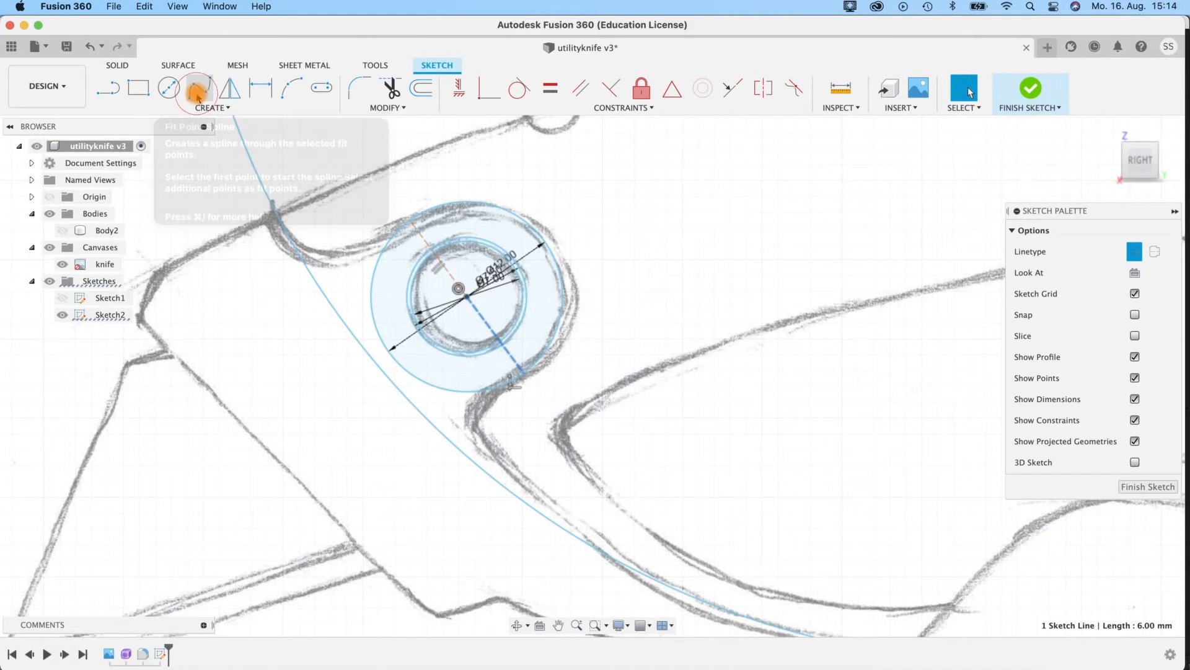
pyautogui.click(410, 221)
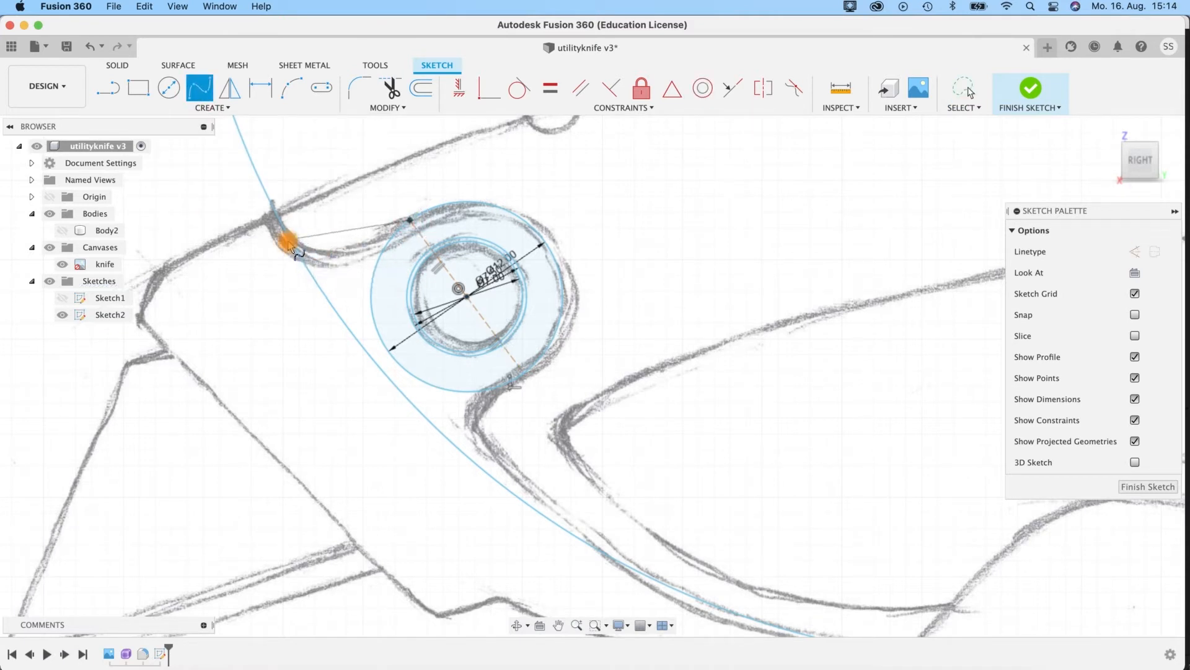
pyautogui.click(285, 240)
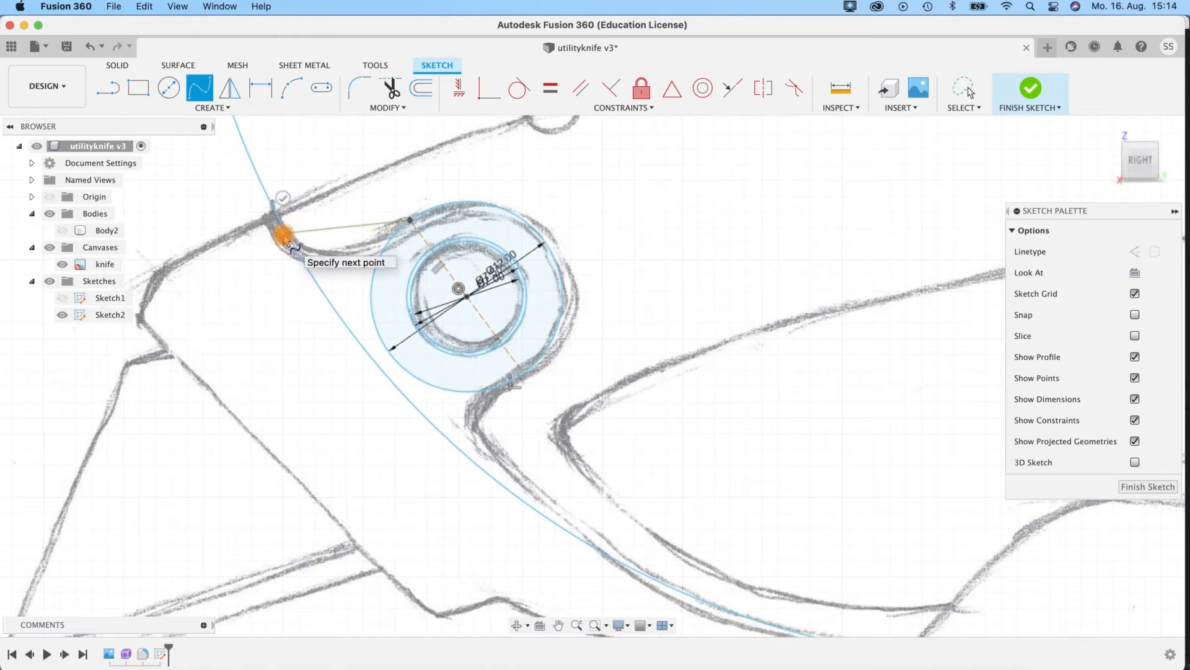
pyautogui.click(285, 203)
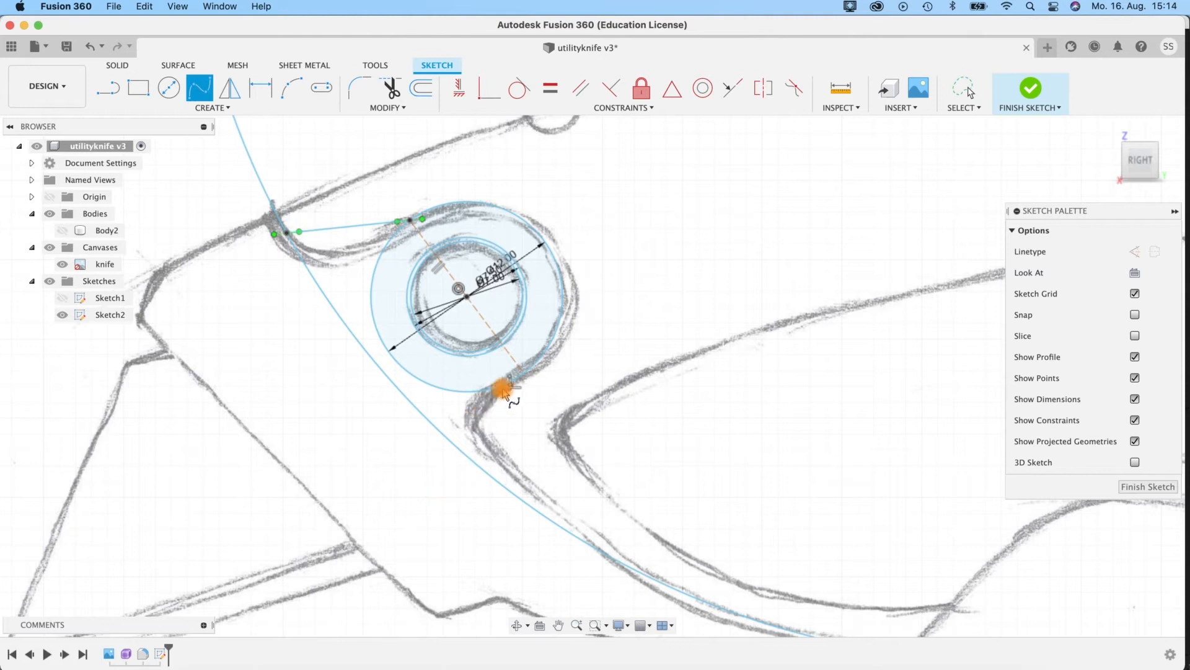
# Step: Sketch a second two-point fit point spline from the lower construction line's outer end down to the arc
pyautogui.click(523, 375)
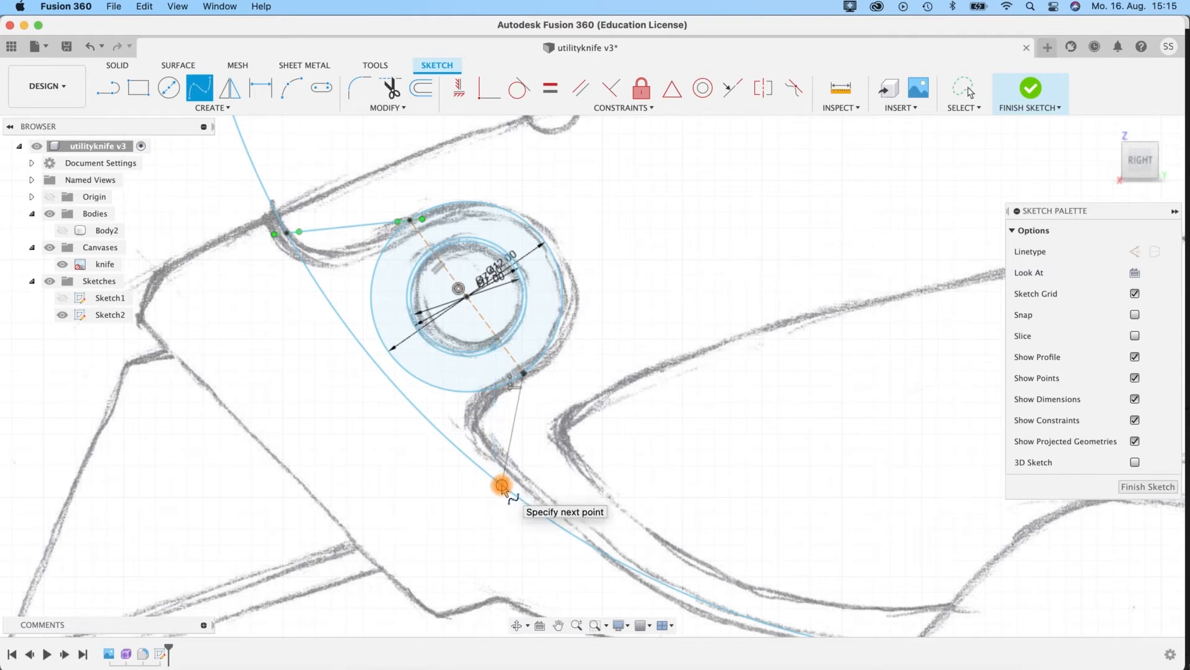
pyautogui.click(502, 486)
pyautogui.click(466, 479)
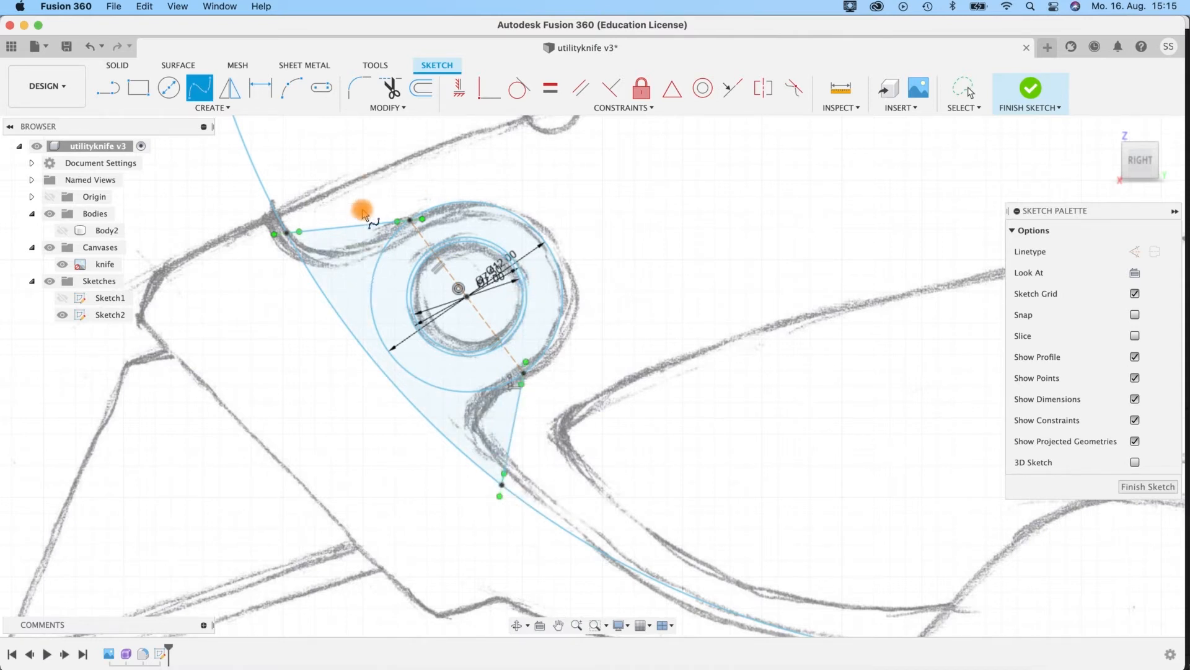
pyautogui.press('Escape')
# Step: Apply a Tangent constraint between the large three-point arc and the upper spline
pyautogui.click(316, 235)
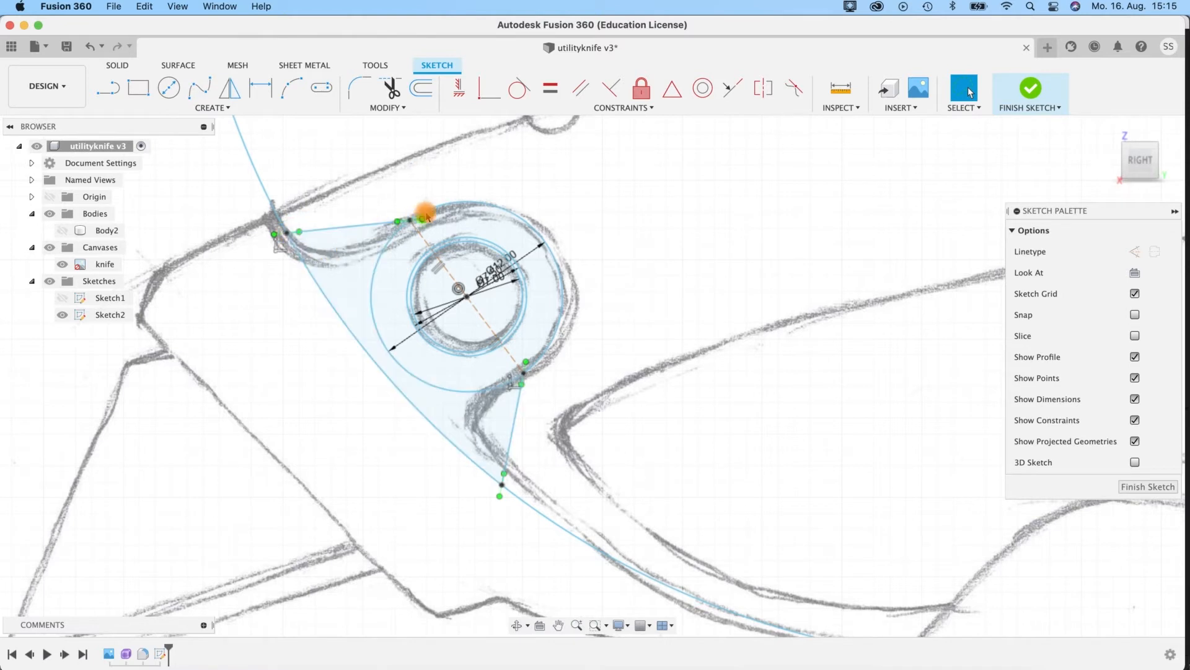
pyautogui.click(522, 91)
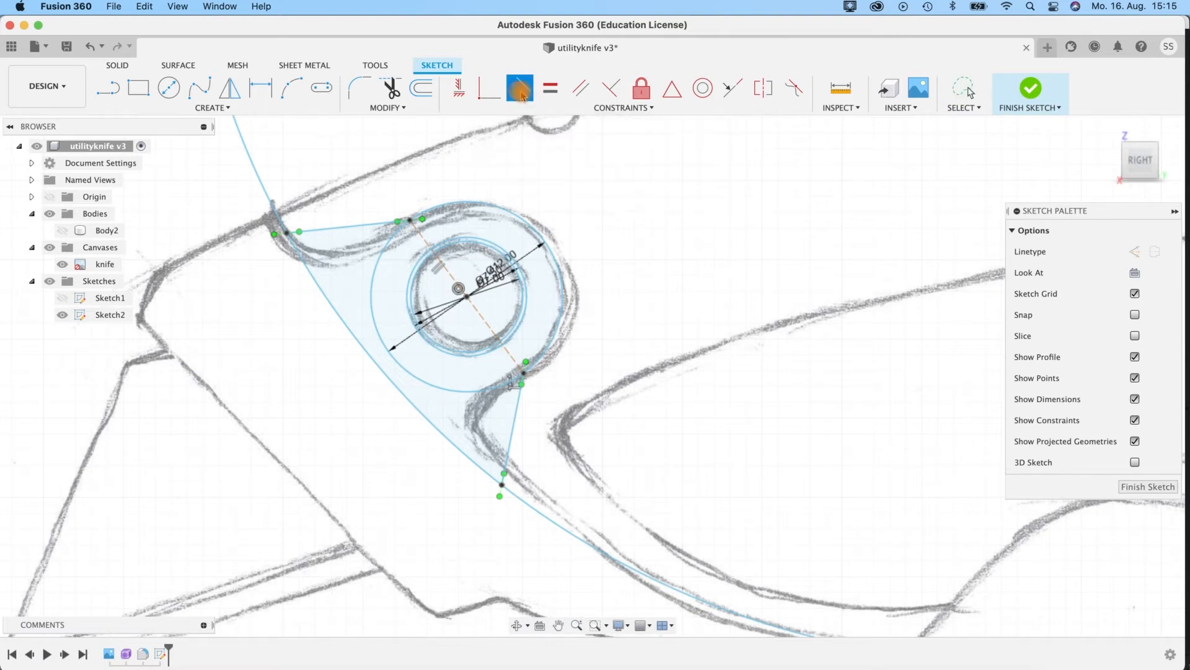
pyautogui.click(259, 182)
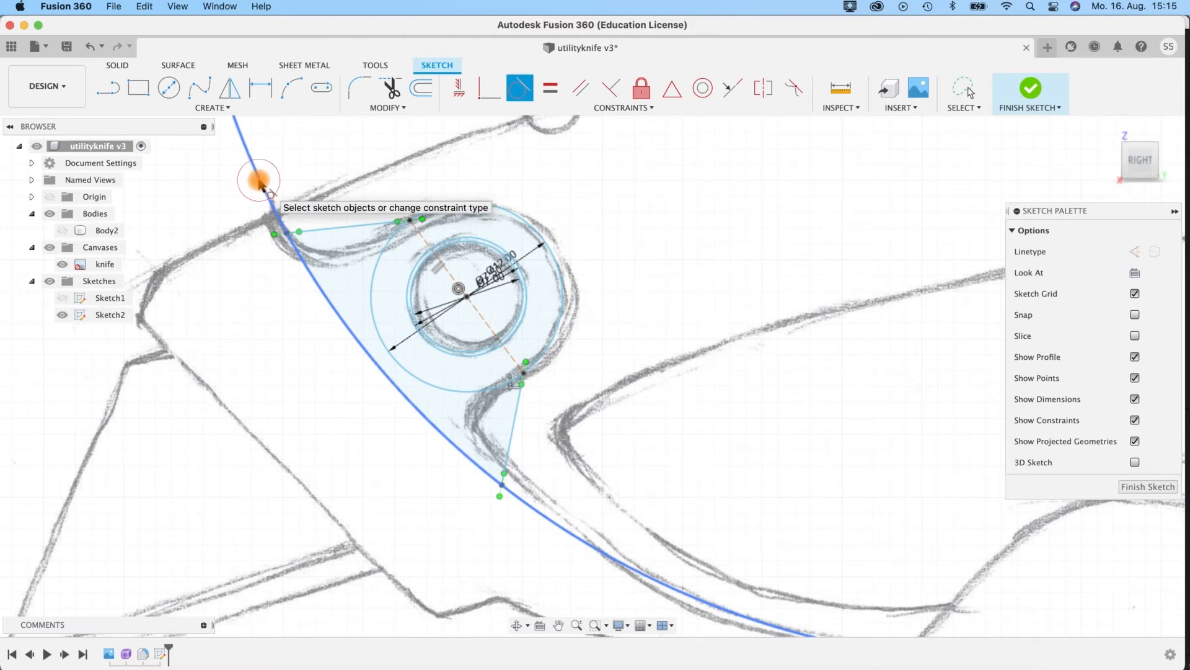
pyautogui.click(330, 231)
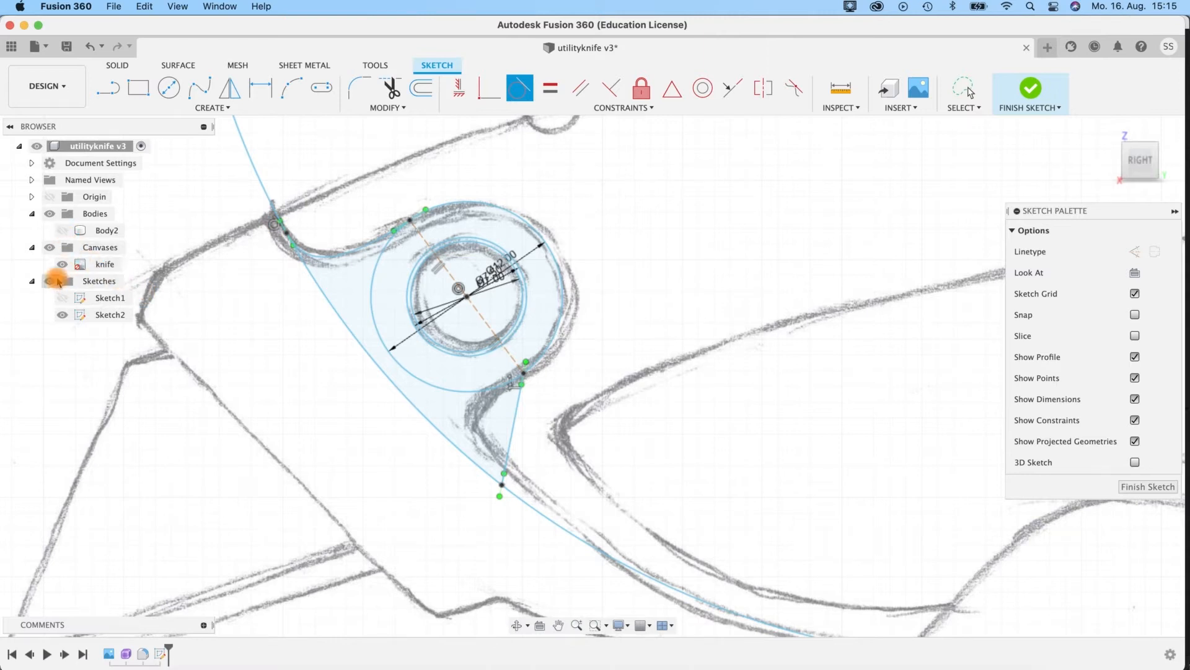
# Step: Hide the canvases and make the upper spline tangent to the 12 mm circle
pyautogui.click(59, 250)
pyautogui.scroll(3, 263, 233)
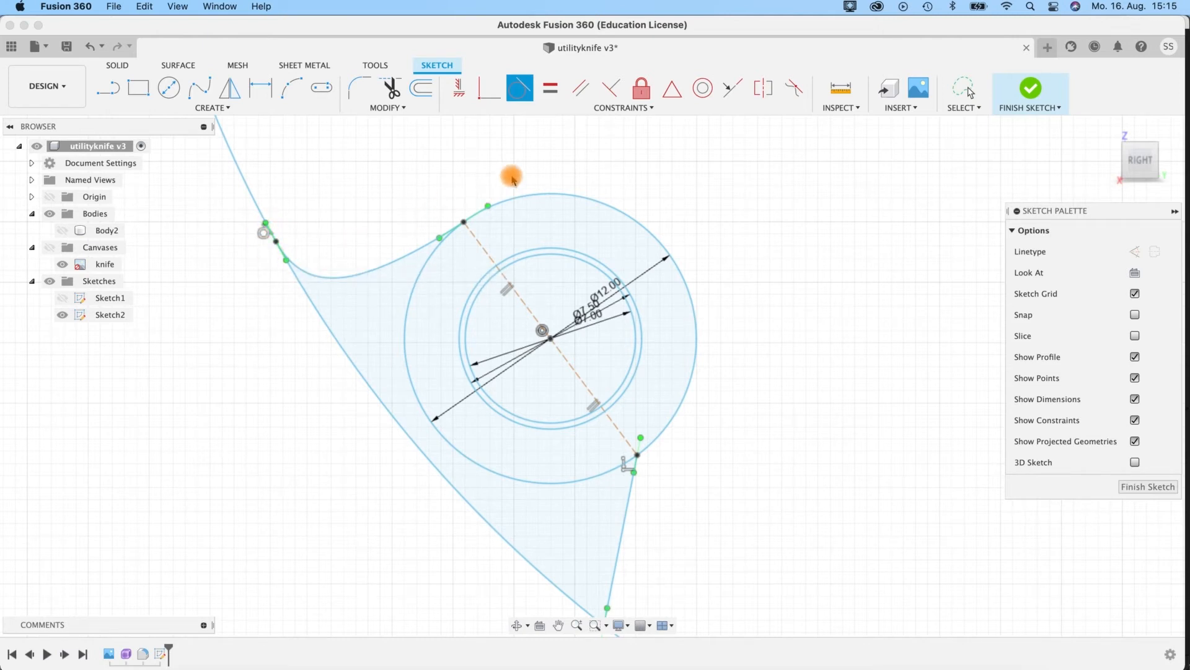
pyautogui.click(518, 200)
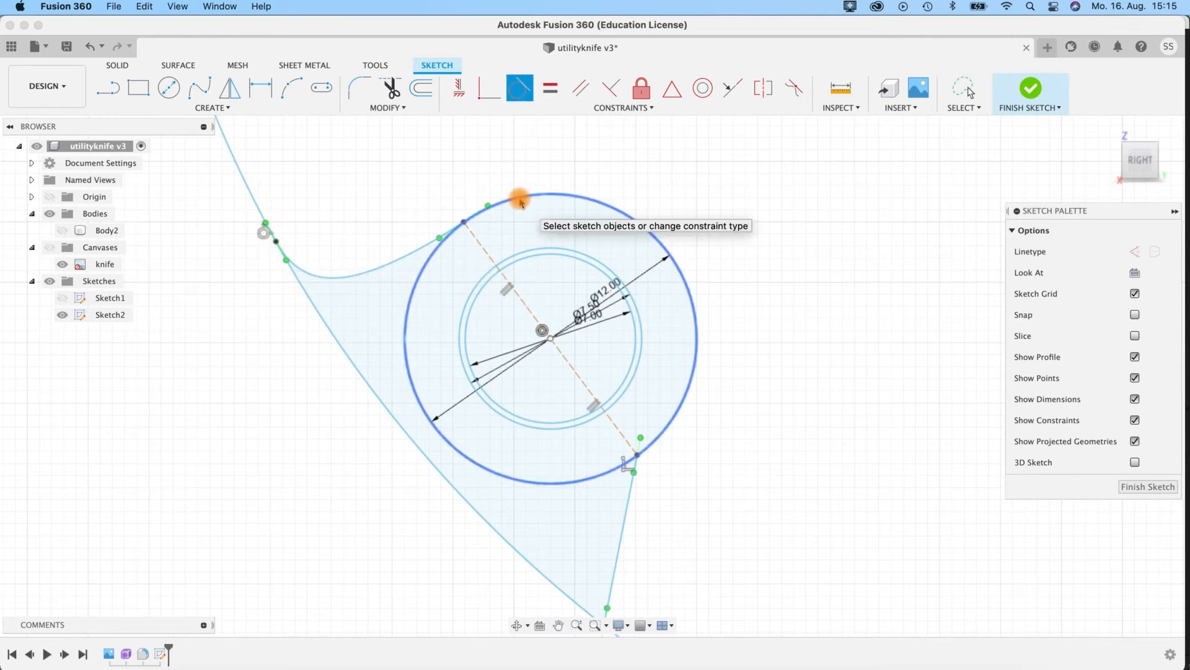
pyautogui.click(407, 254)
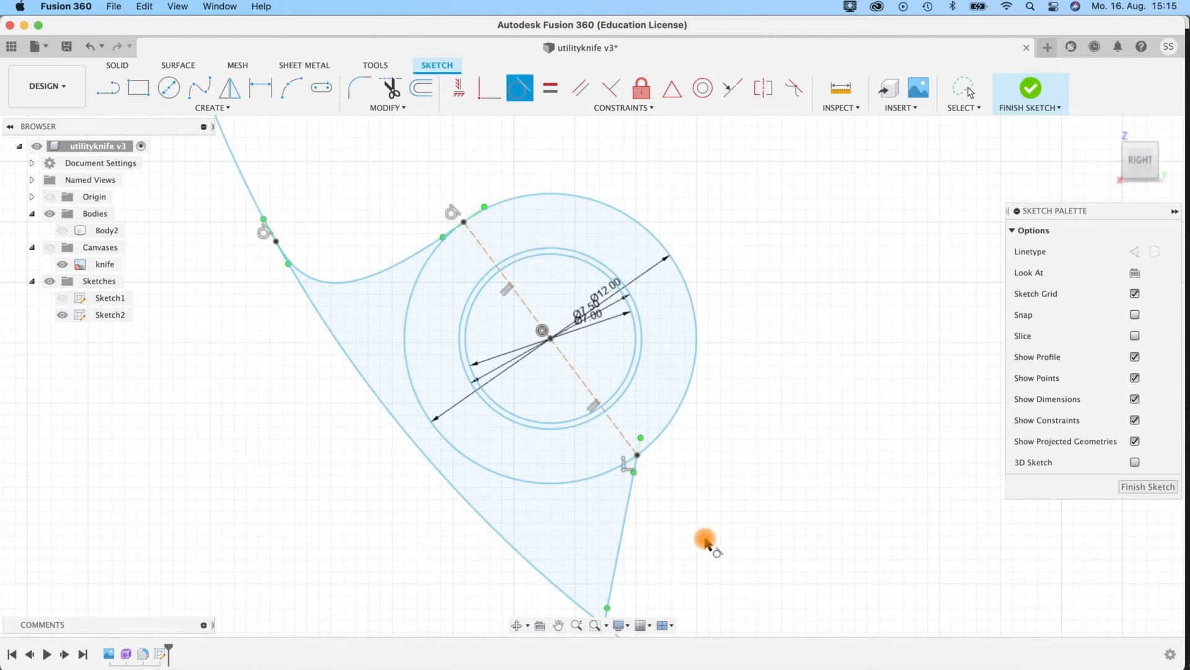
# Step: Apply a Tangent constraint between the 12 mm circle and the lower spline
pyautogui.moveTo(704, 542); pyautogui.dragTo(611, 415, button='middle')
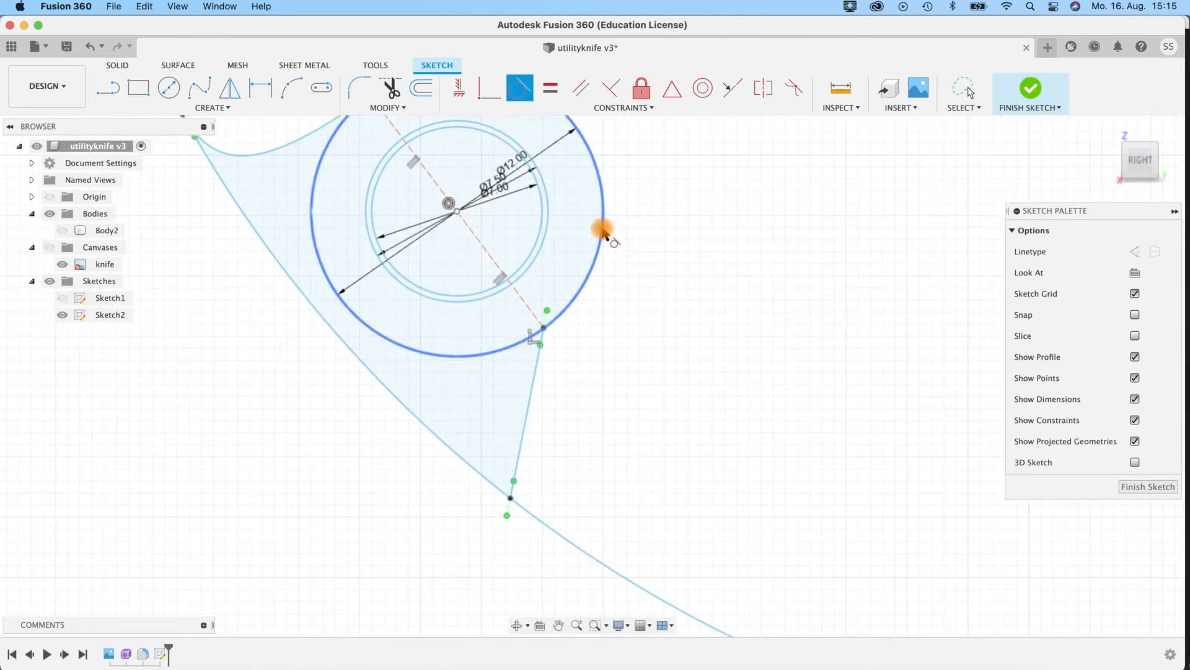
pyautogui.click(603, 229)
pyautogui.click(534, 379)
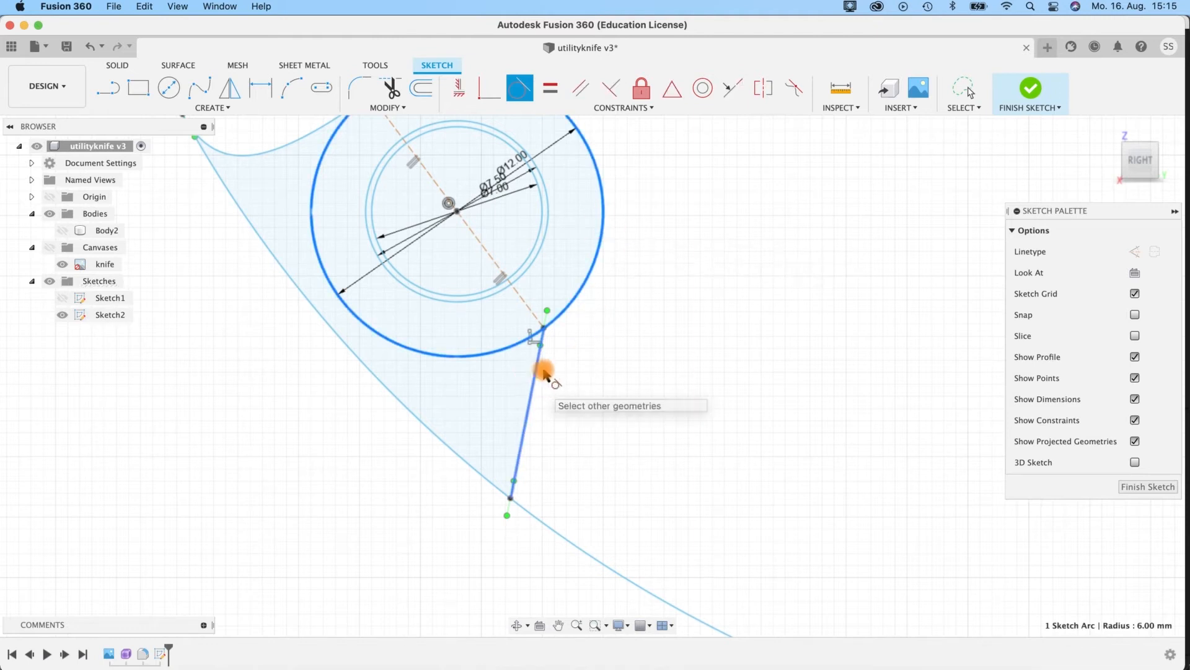
# Step: Apply a Tangent constraint between the large three-point arc and the lower spline, and show the canvases again
pyautogui.click(531, 527)
pyautogui.click(511, 466)
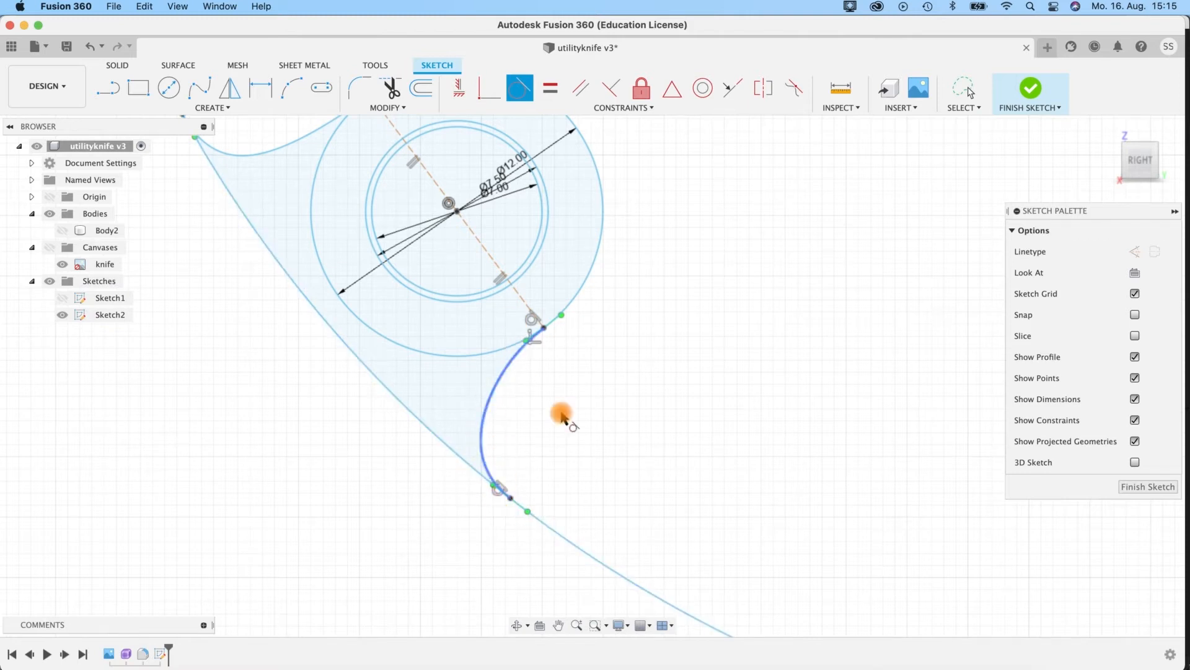
pyautogui.scroll(-3, 720, 429)
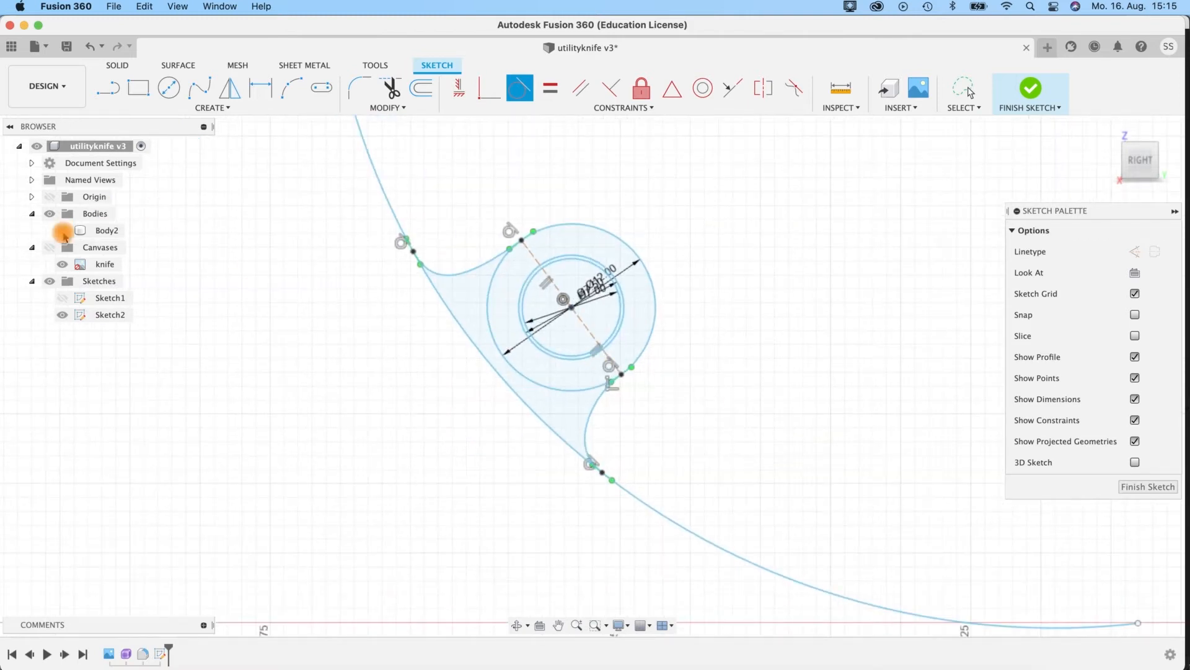
pyautogui.click(47, 250)
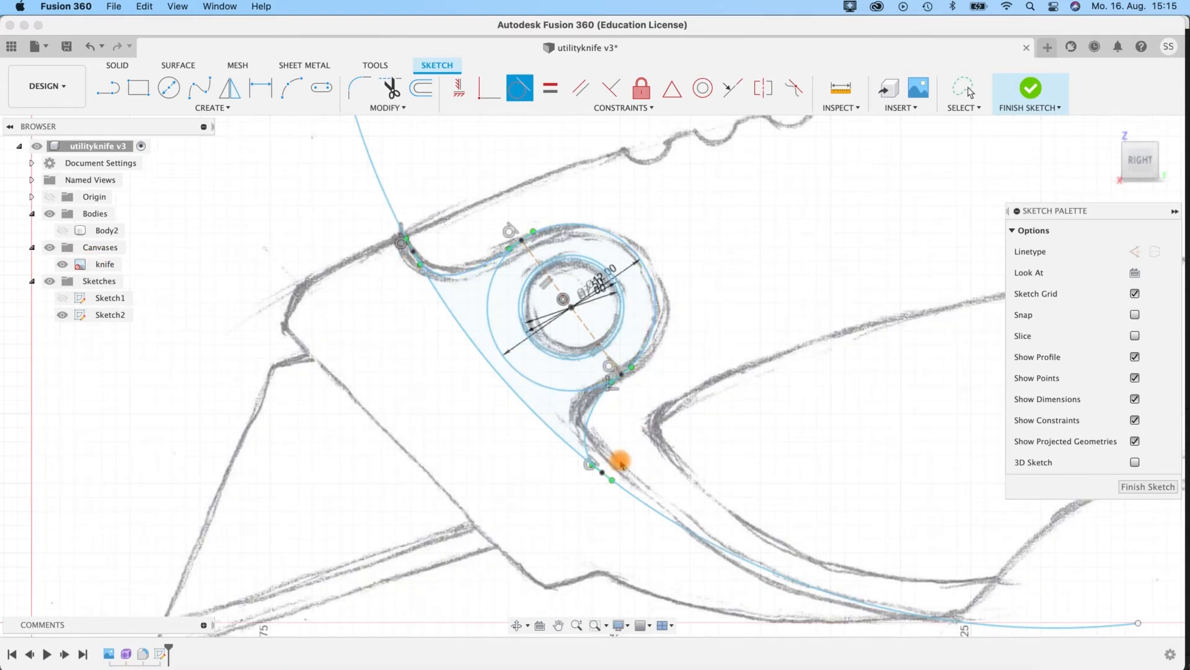
# Step: Trim away the front-facing part of the 12 mm circle and the large arc's section between the two splines, checking the outline without the canvas
pyautogui.click(590, 415)
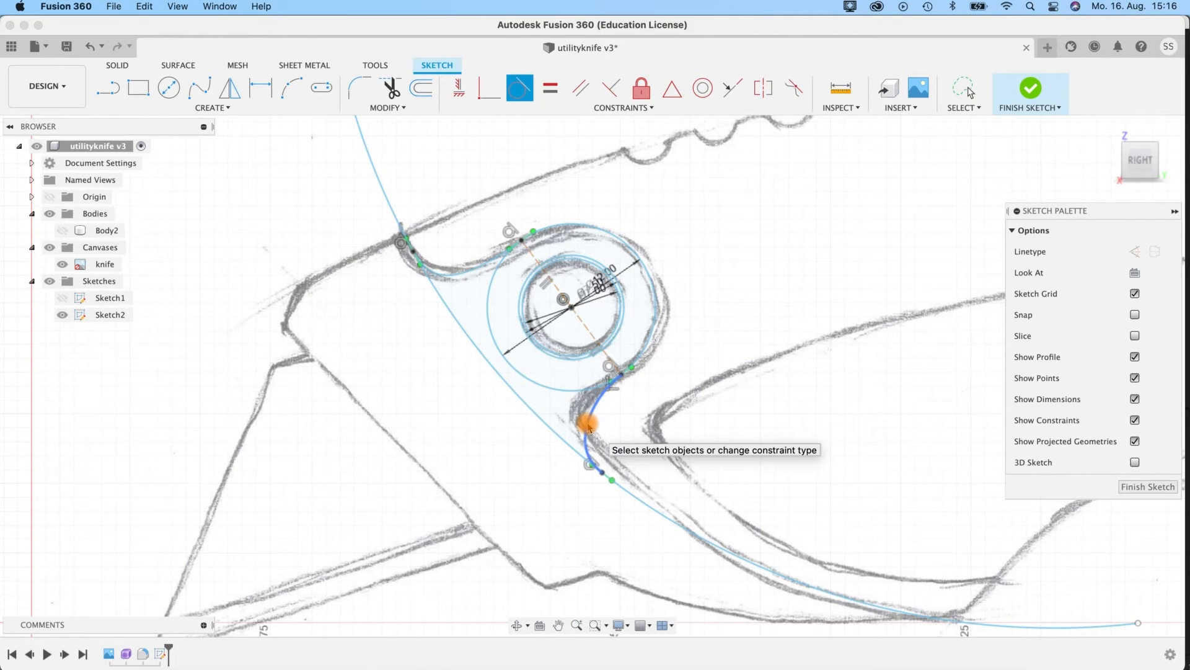
pyautogui.scroll(3, 589, 428)
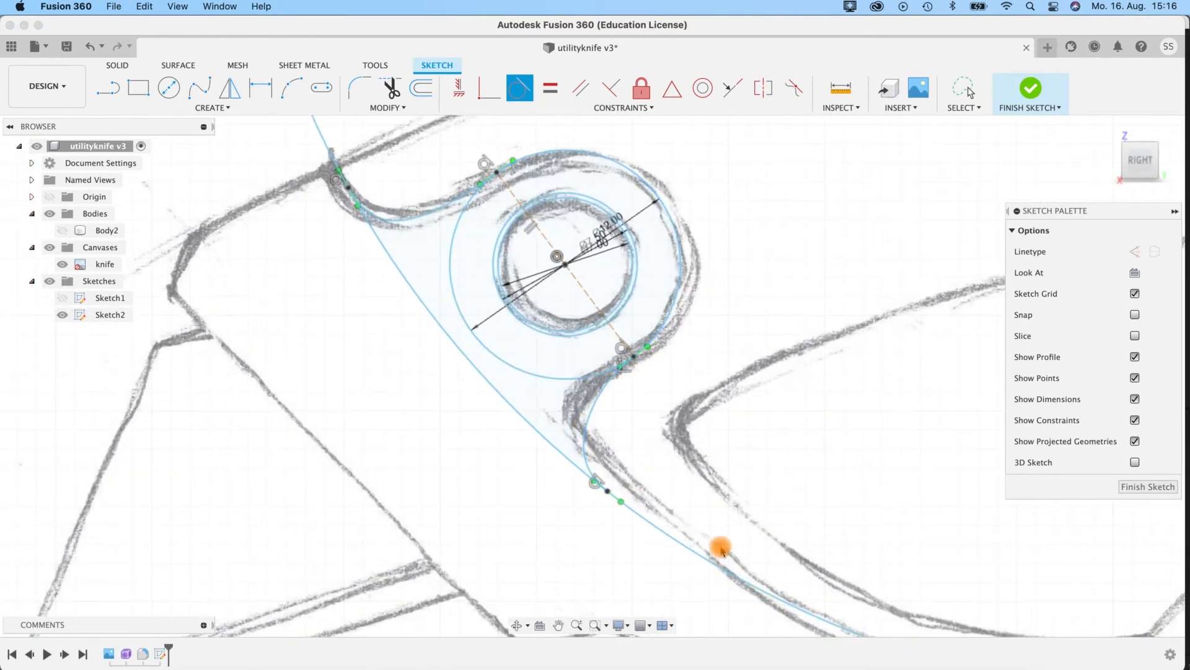
pyautogui.scroll(1, 721, 548)
pyautogui.scroll(-3, 718, 537)
pyautogui.moveTo(717, 537)
pyautogui.mouseDown(button='middle')
pyautogui.moveTo(534, 359)
pyautogui.moveTo(596, 452)
pyautogui.mouseUp(button='middle')
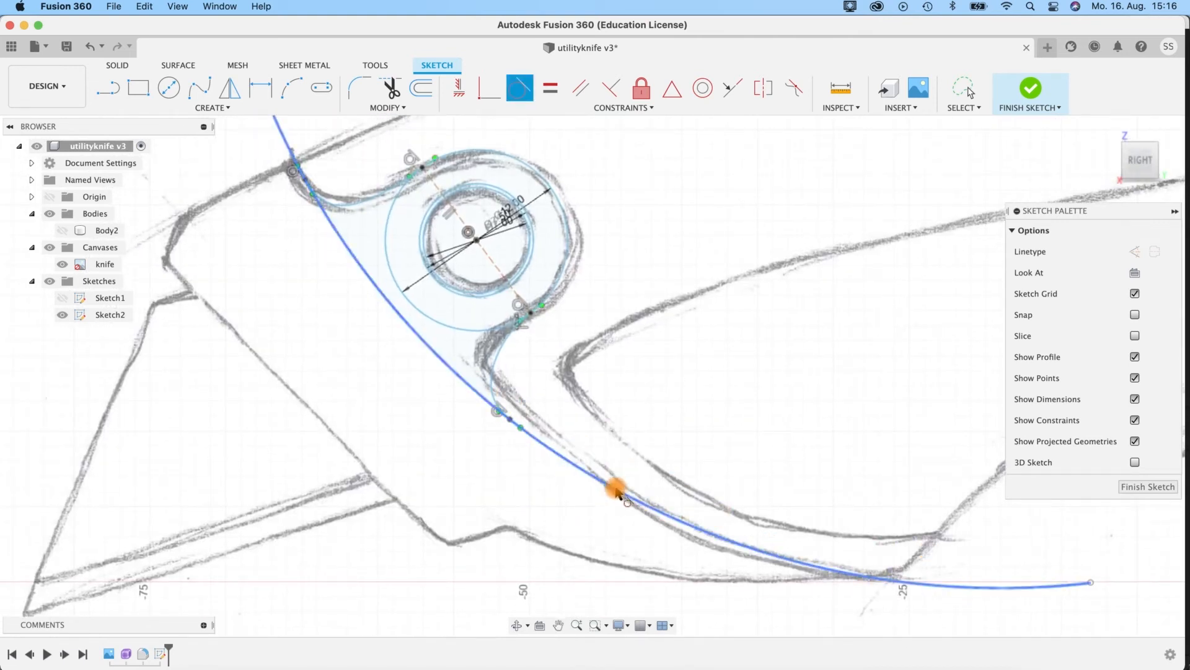
pyautogui.moveTo(613, 199); pyautogui.dragTo(561, 235, button='middle')
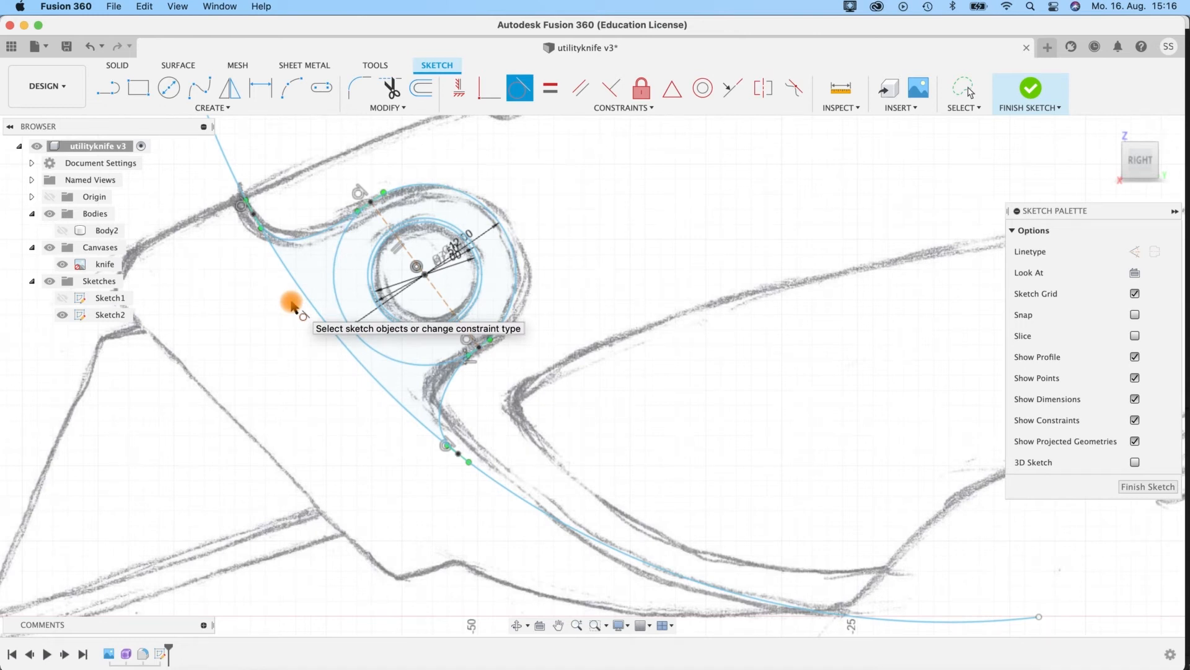
pyautogui.click(392, 92)
pyautogui.click(348, 264)
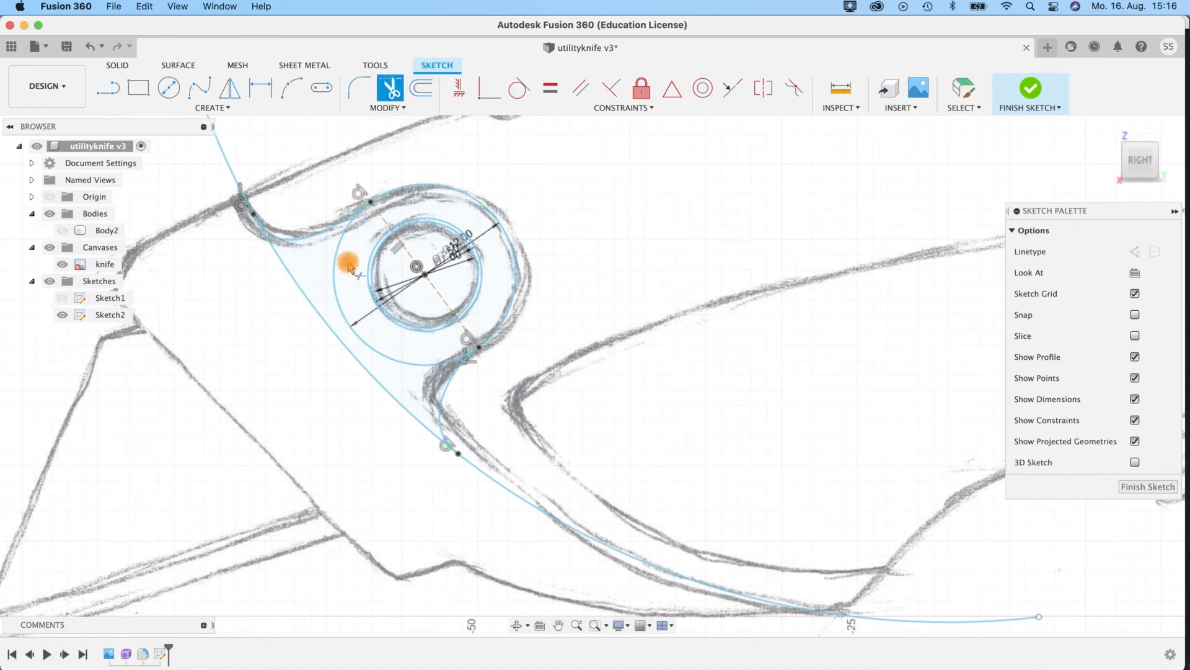
pyautogui.click(318, 310)
pyautogui.click(335, 300)
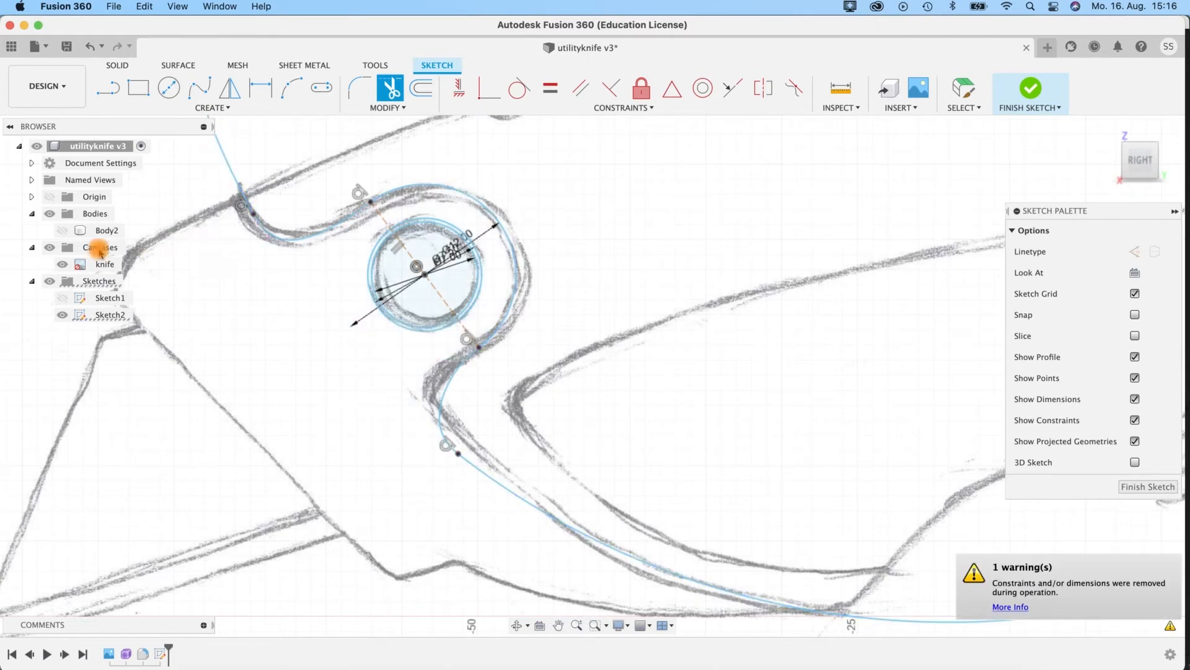
pyautogui.click(61, 266)
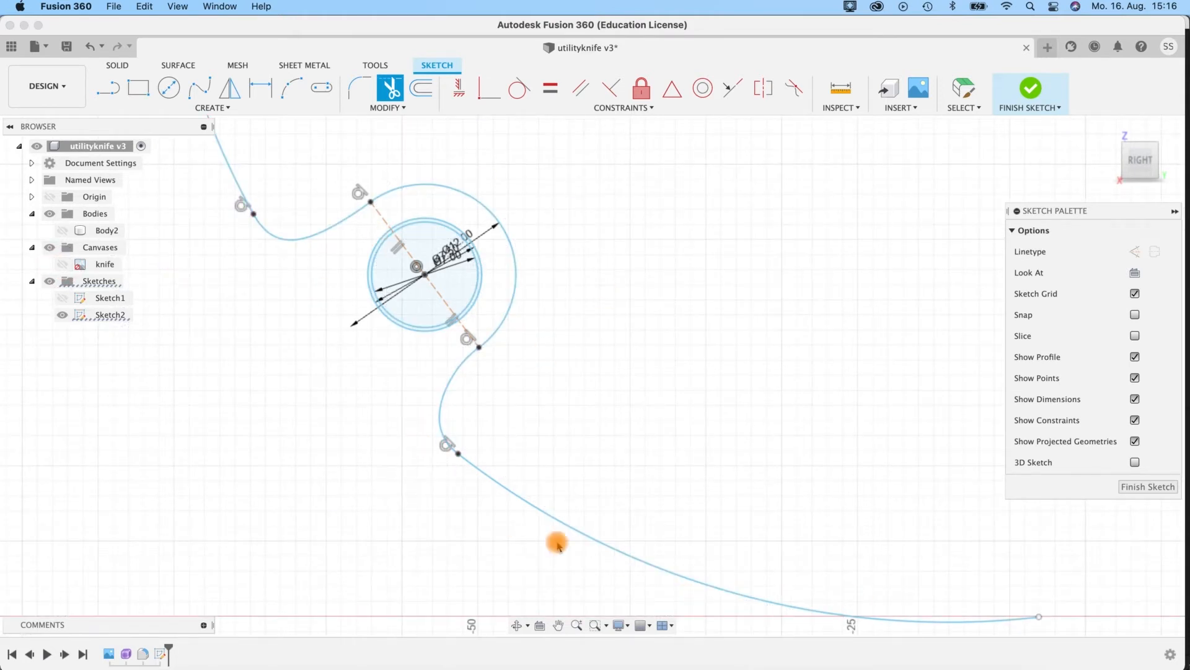
pyautogui.click(62, 265)
# Step: Sketch a second three-point arc along the canvas's inner groove edge, from beyond the knife's lower edge up to near the button circle
pyautogui.scroll(-5, 573, 447)
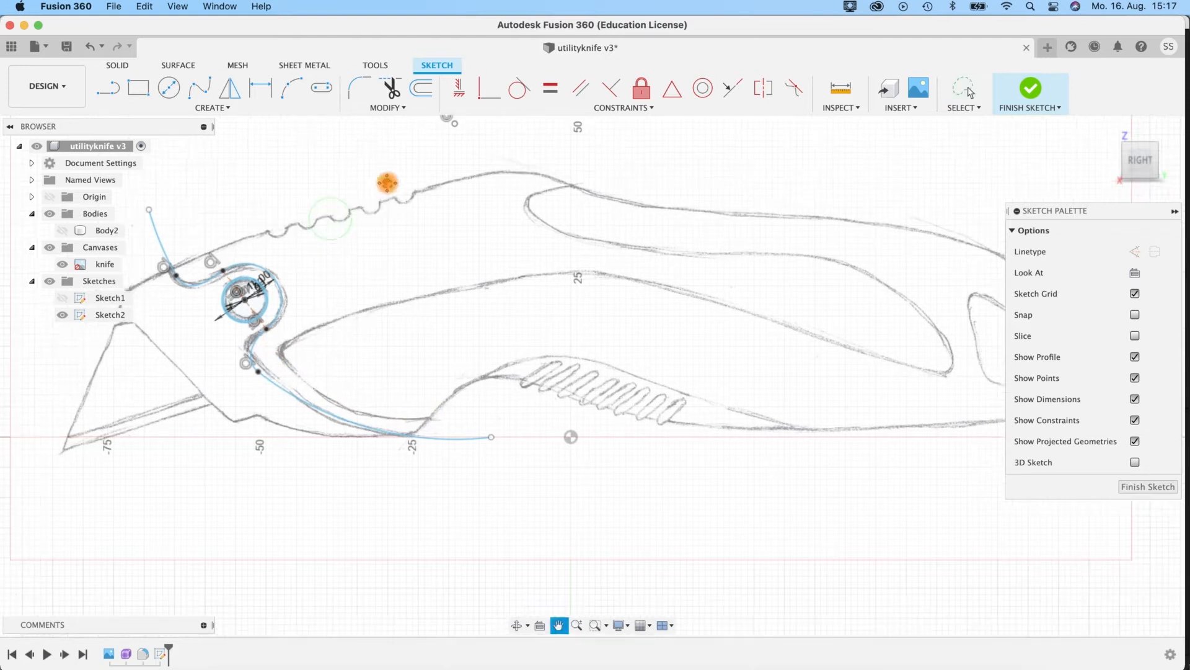
pyautogui.scroll(5, 385, 180)
pyautogui.click(292, 87)
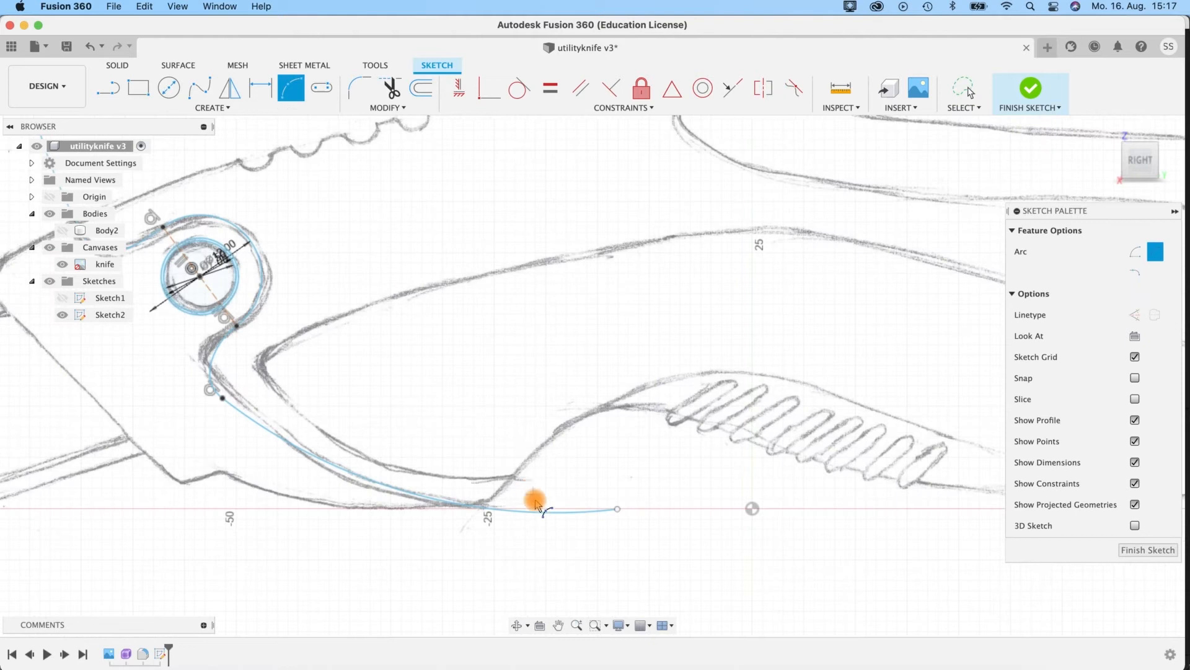
pyautogui.click(537, 483)
pyautogui.click(243, 344)
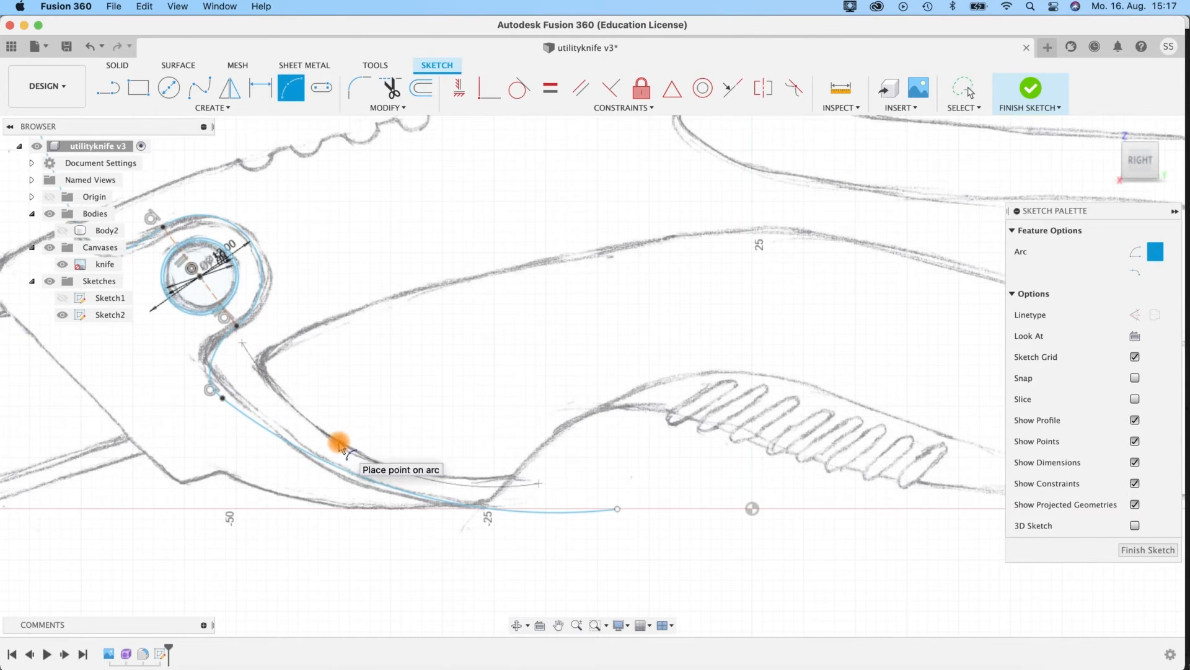
pyautogui.click(452, 471)
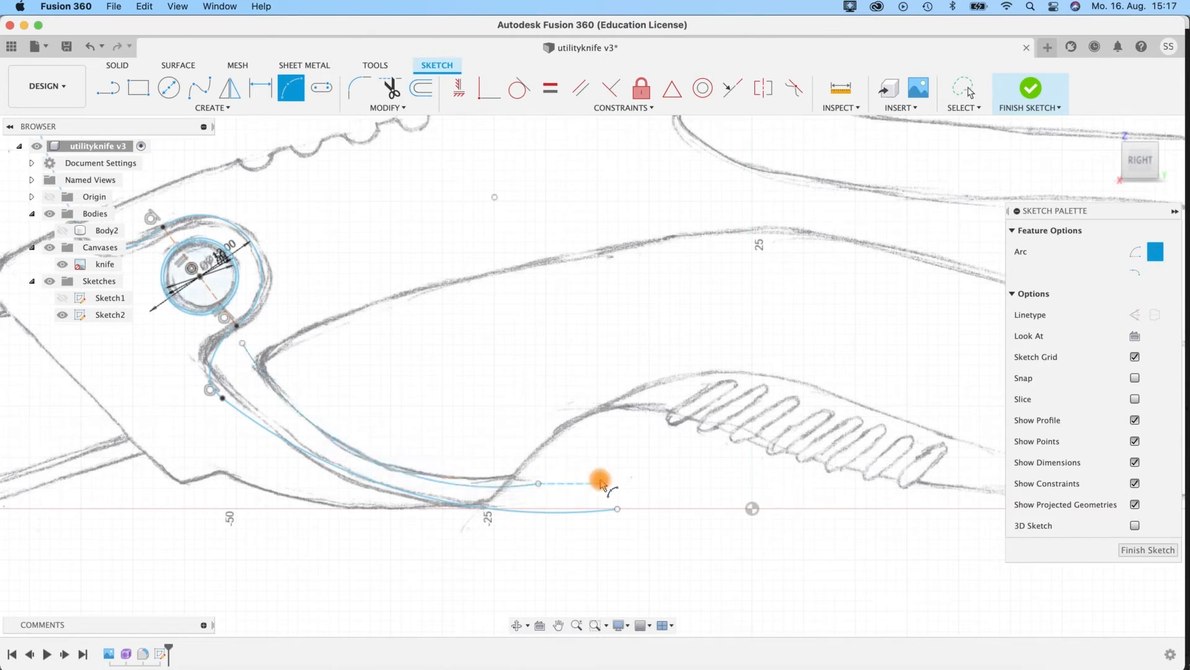
pyautogui.press('Escape')
# Step: Reposition both end points of the inner groove arc so its curve follows the canvas more closely
pyautogui.click(539, 484)
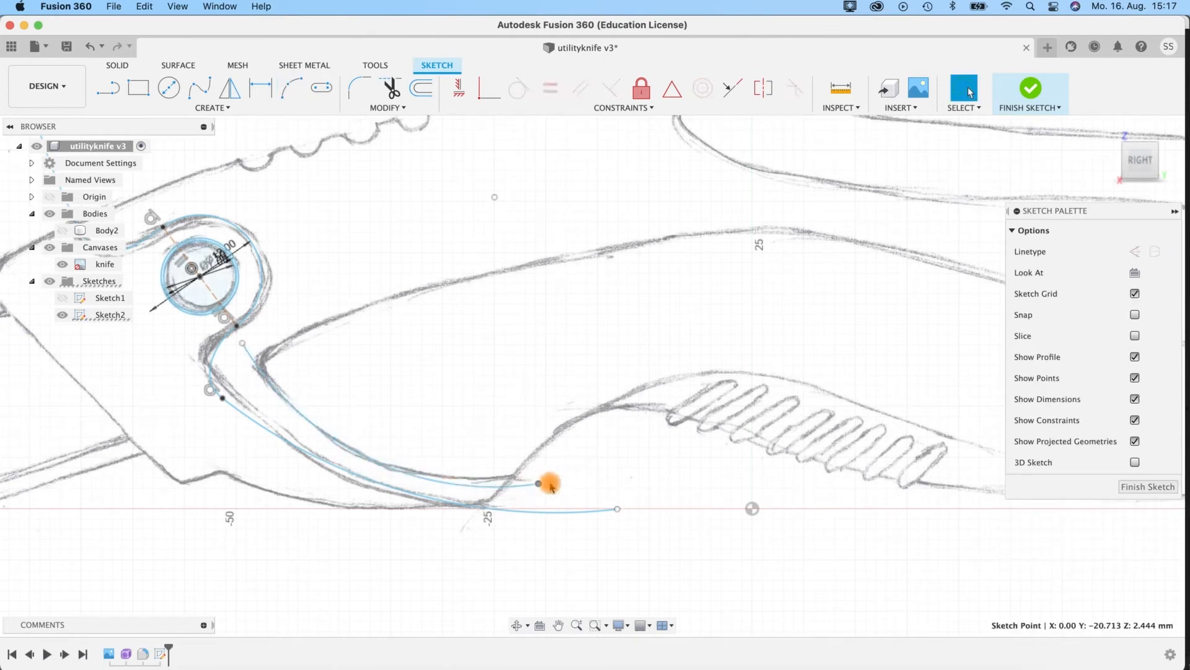
pyautogui.moveTo(539, 487); pyautogui.dragTo(543, 483)
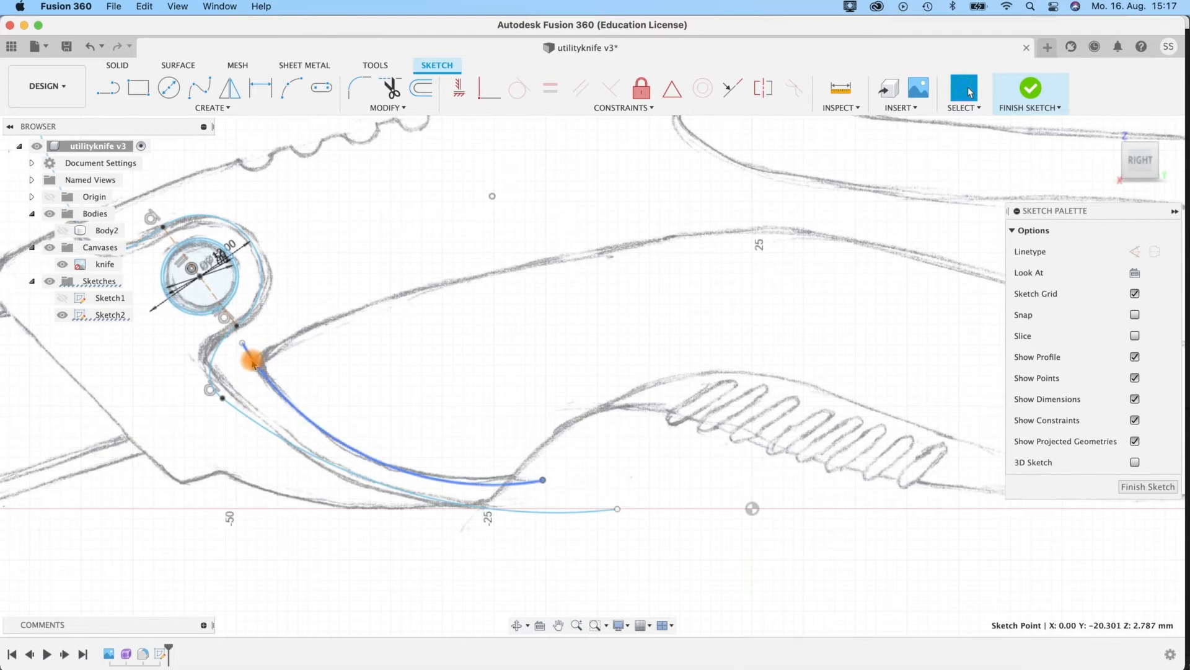
pyautogui.click(583, 471)
pyautogui.moveTo(544, 486); pyautogui.dragTo(543, 490)
pyautogui.moveTo(249, 343); pyautogui.dragTo(250, 339)
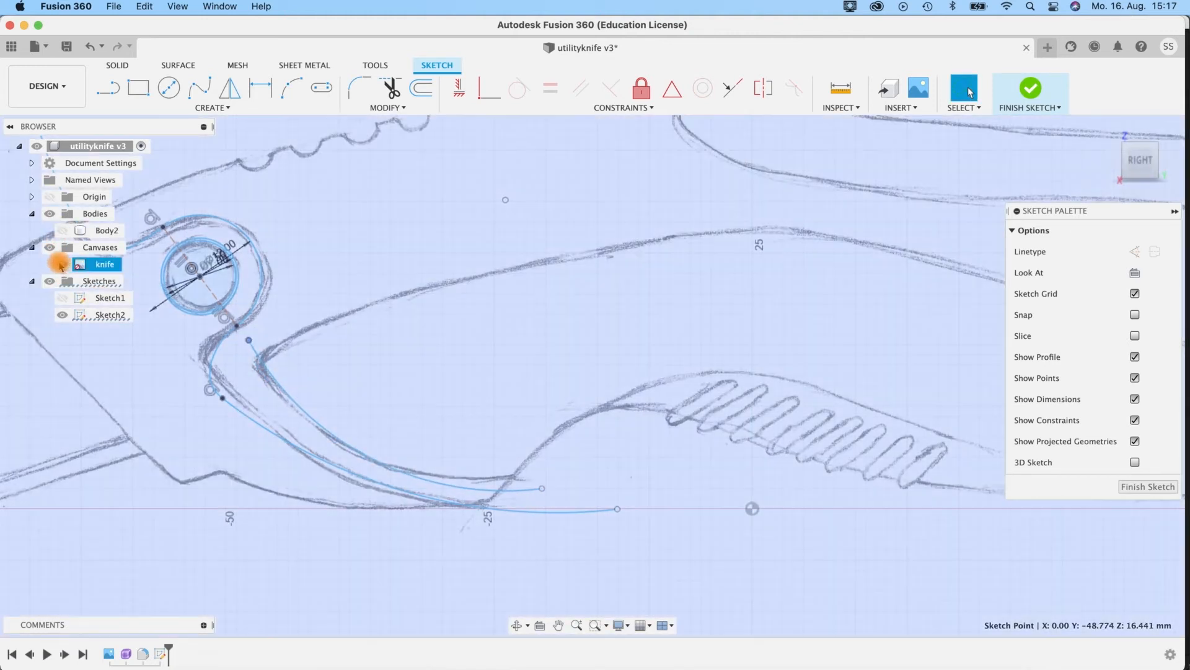
# Step: Compare the groove arcs with Body2 by showing it briefly in place of the knife canvas, and restore the canvas
pyautogui.click(62, 264)
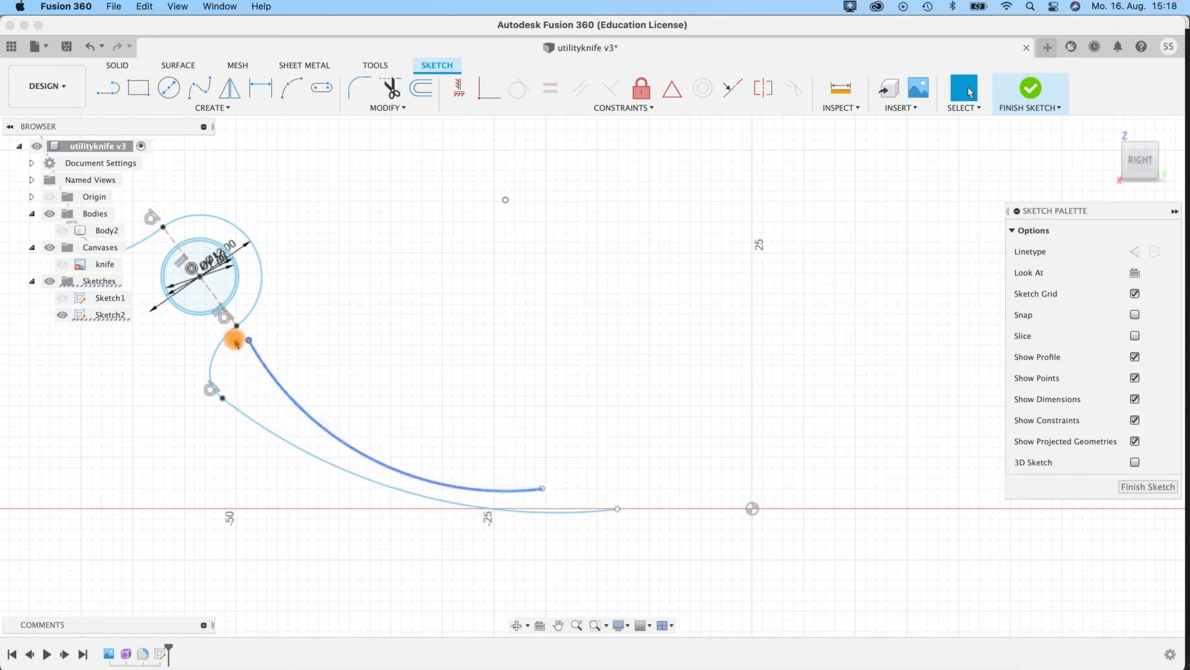
pyautogui.click(62, 231)
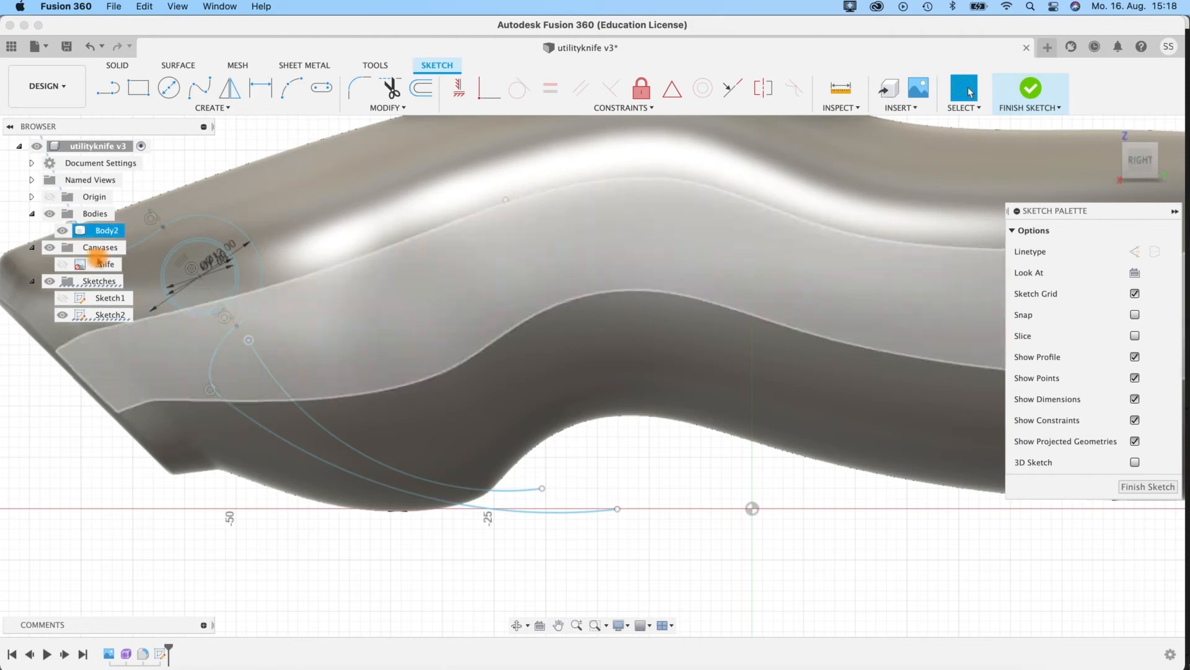
pyautogui.click(62, 230)
pyautogui.click(63, 264)
# Step: Sketch a seven-point fit point spline along the canvas's grip line, from above the back, around the rear tip, to the groove's front corner
pyautogui.scroll(-5, 400, 347)
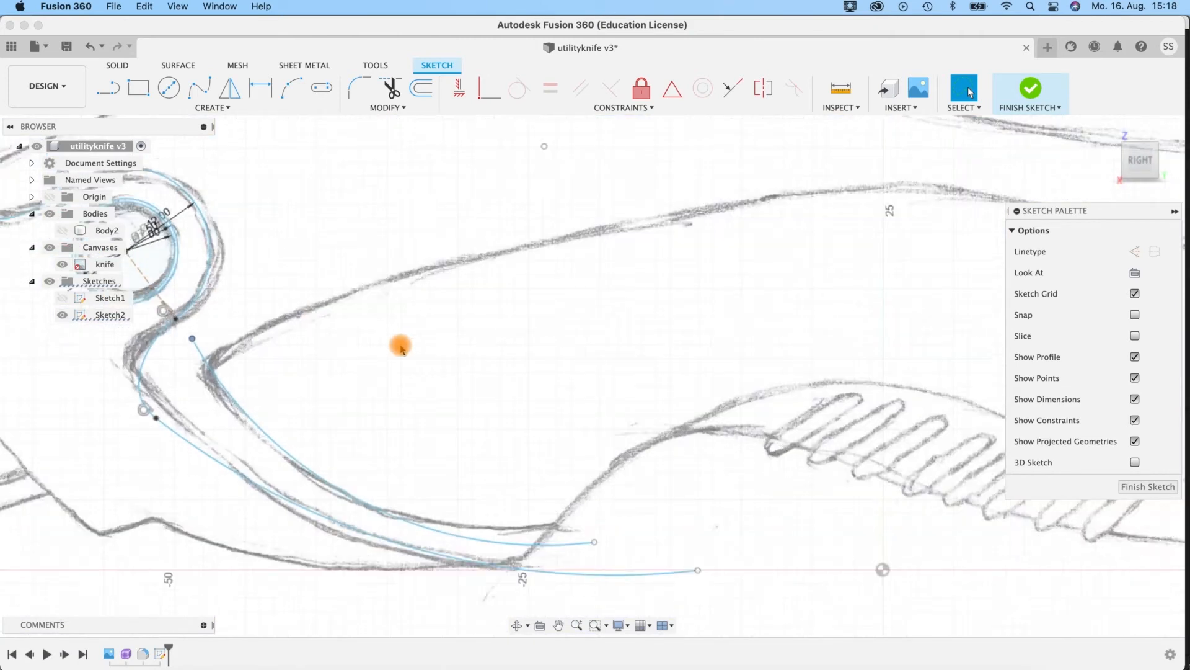
pyautogui.moveTo(482, 489); pyautogui.dragTo(449, 502, button='middle')
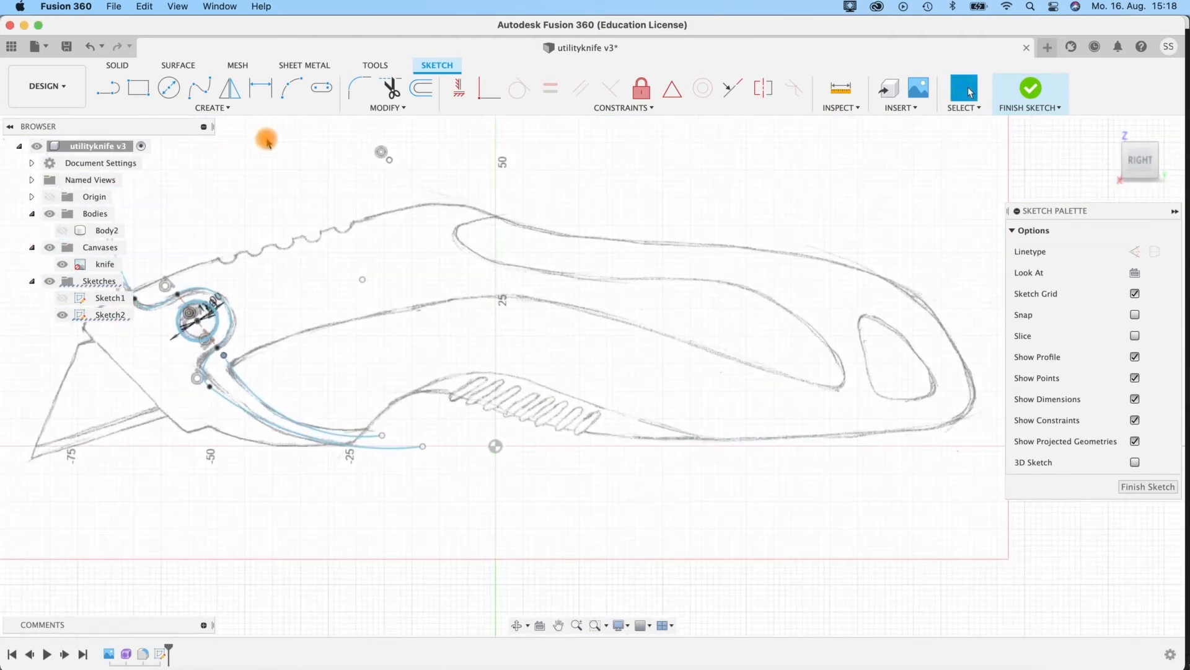
pyautogui.click(203, 90)
pyautogui.click(505, 211)
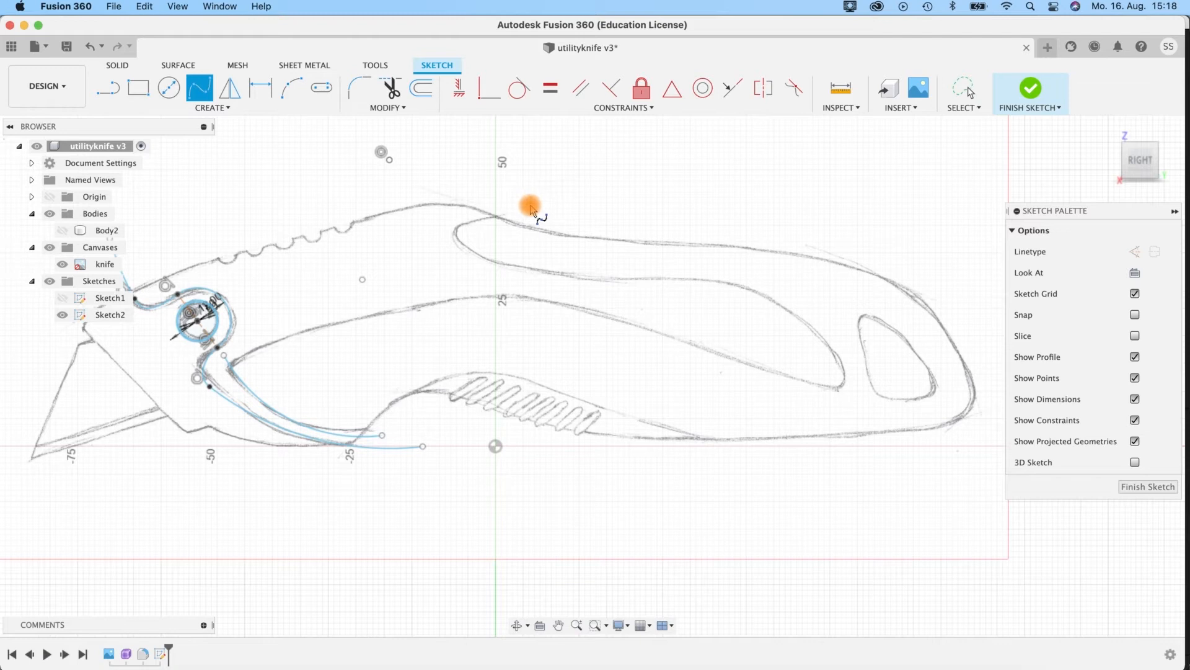
pyautogui.click(530, 204)
pyautogui.click(455, 233)
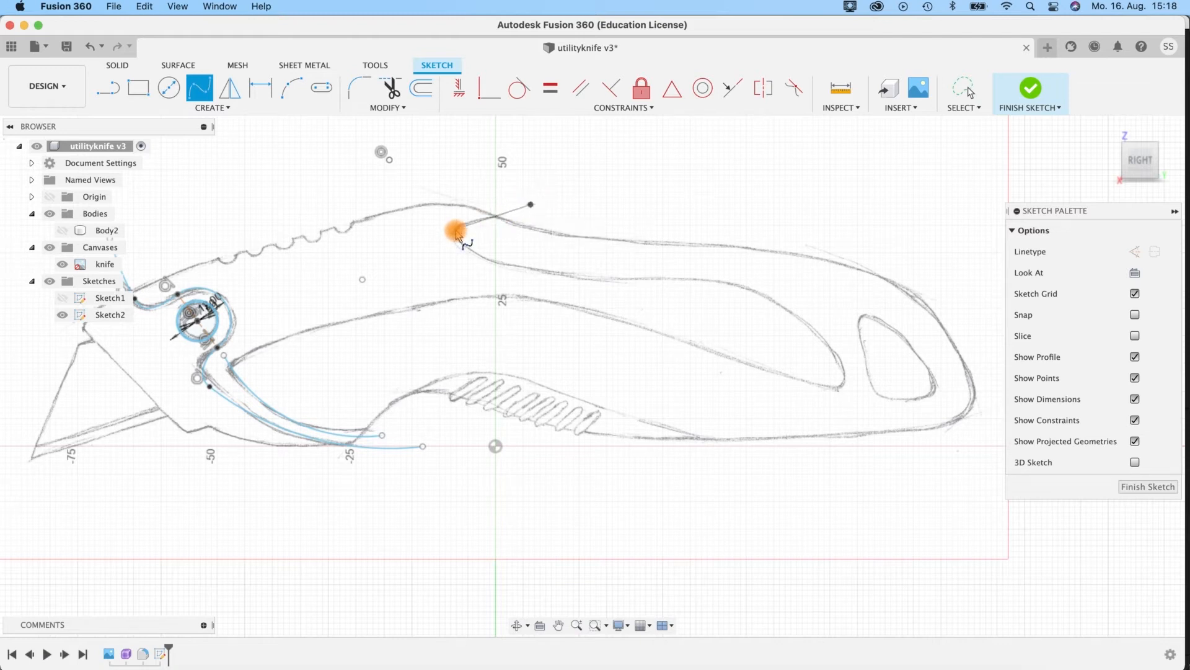
pyautogui.click(570, 282)
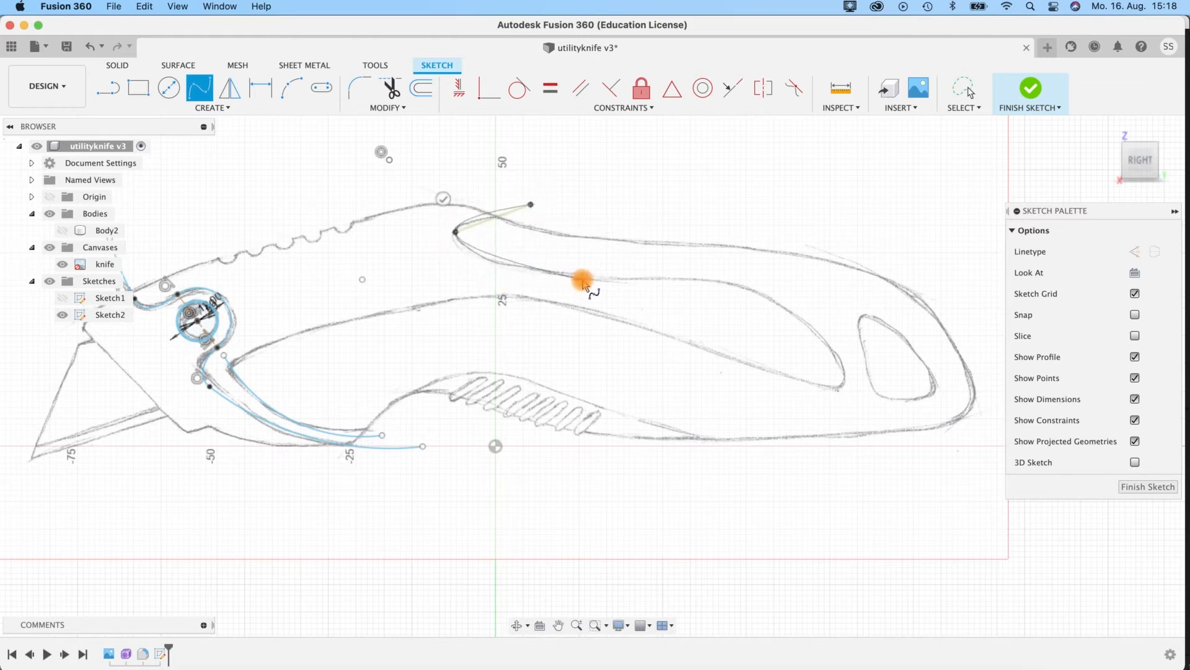
pyautogui.click(780, 302)
pyautogui.click(837, 389)
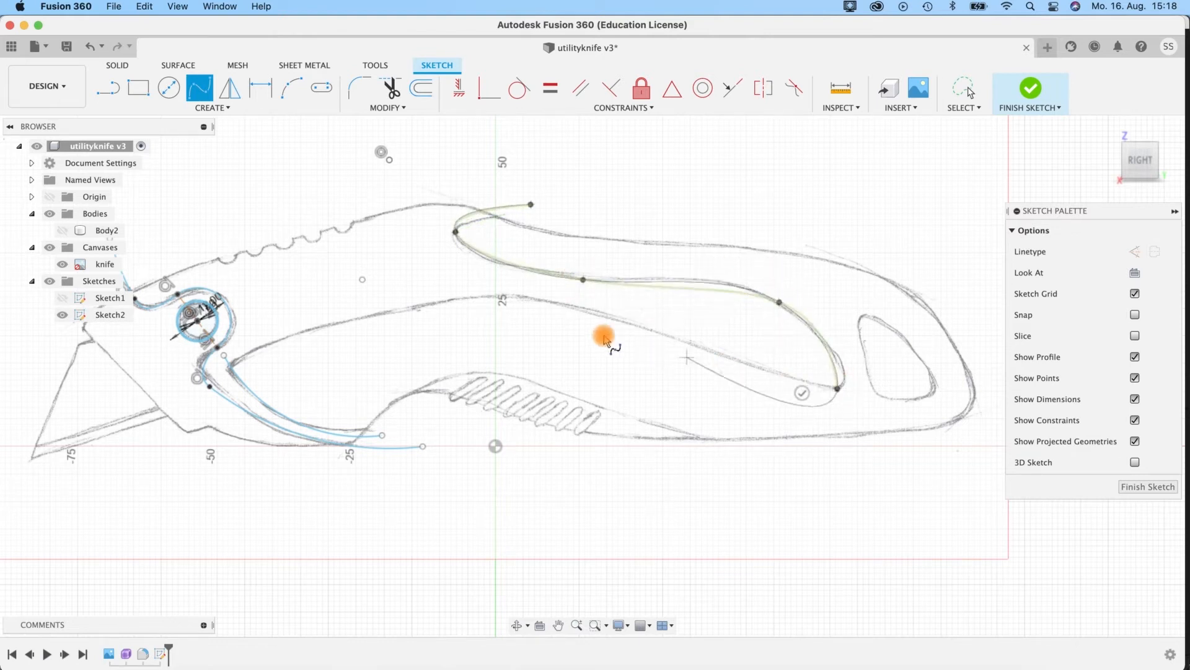
pyautogui.click(528, 298)
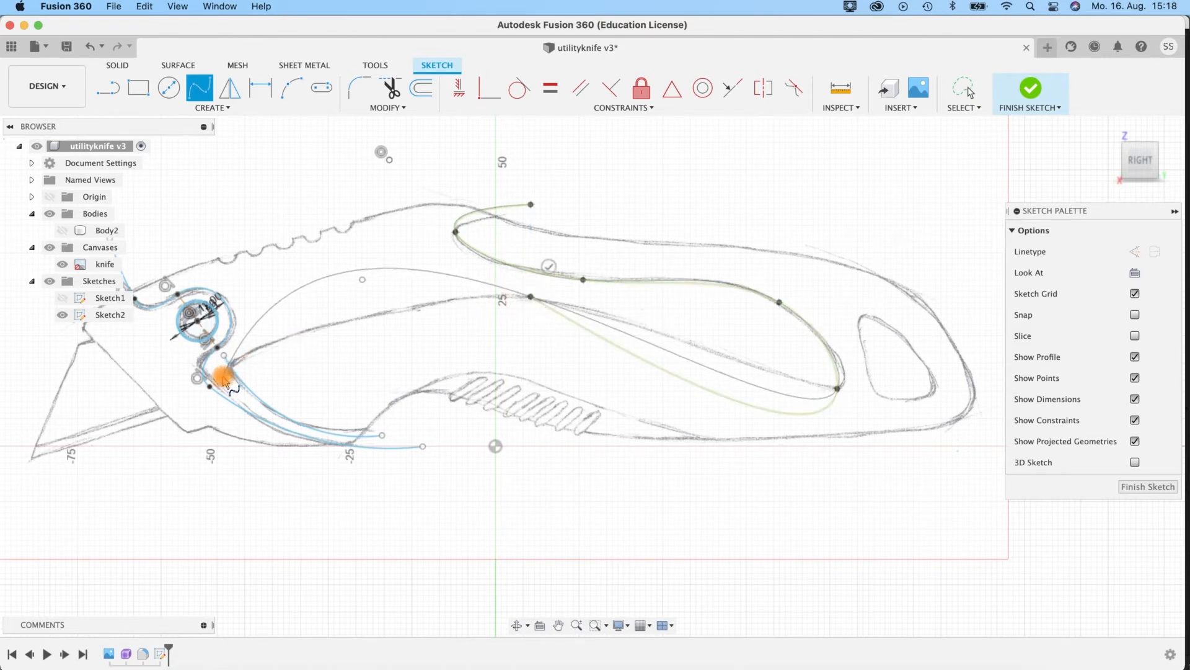
pyautogui.click(223, 378)
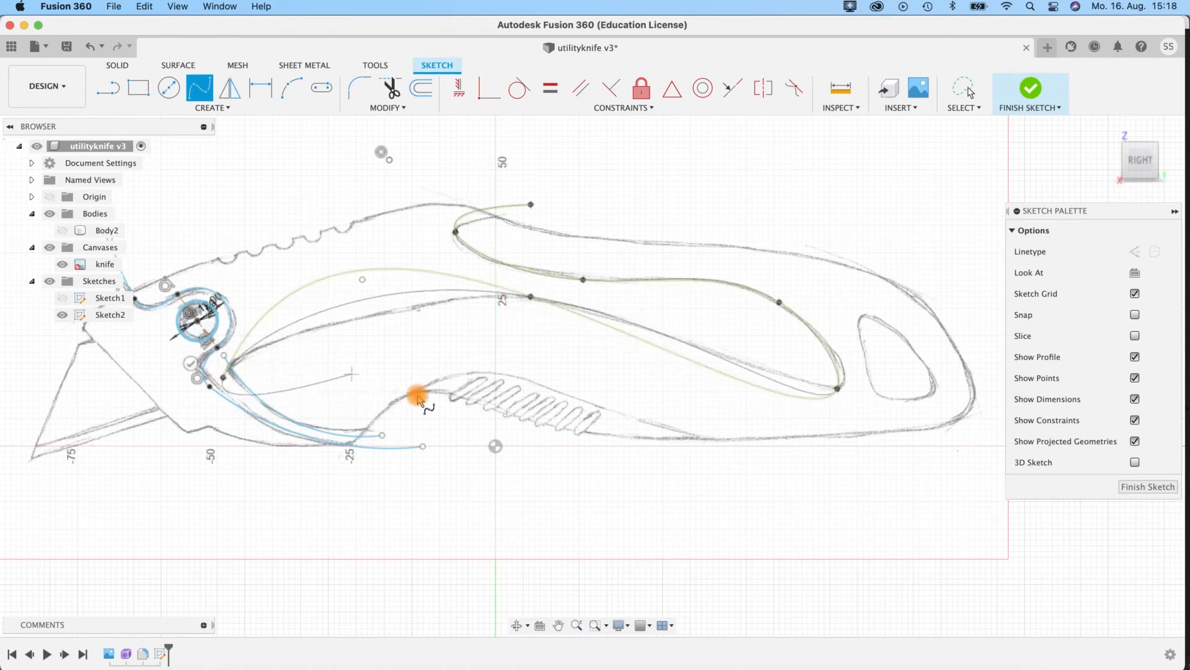
pyautogui.click(190, 362)
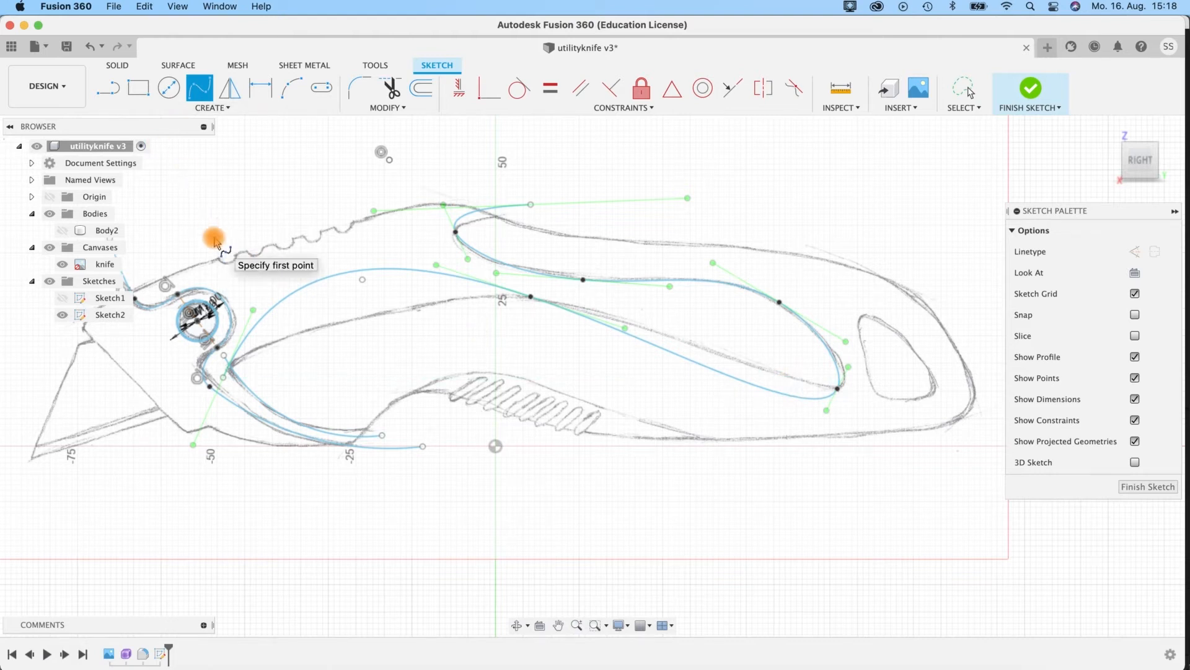
pyautogui.press('Escape')
# Step: Flatten the tangent handle at the spline's front end and move its rear-tip fit point onto the canvas line
pyautogui.click(252, 313)
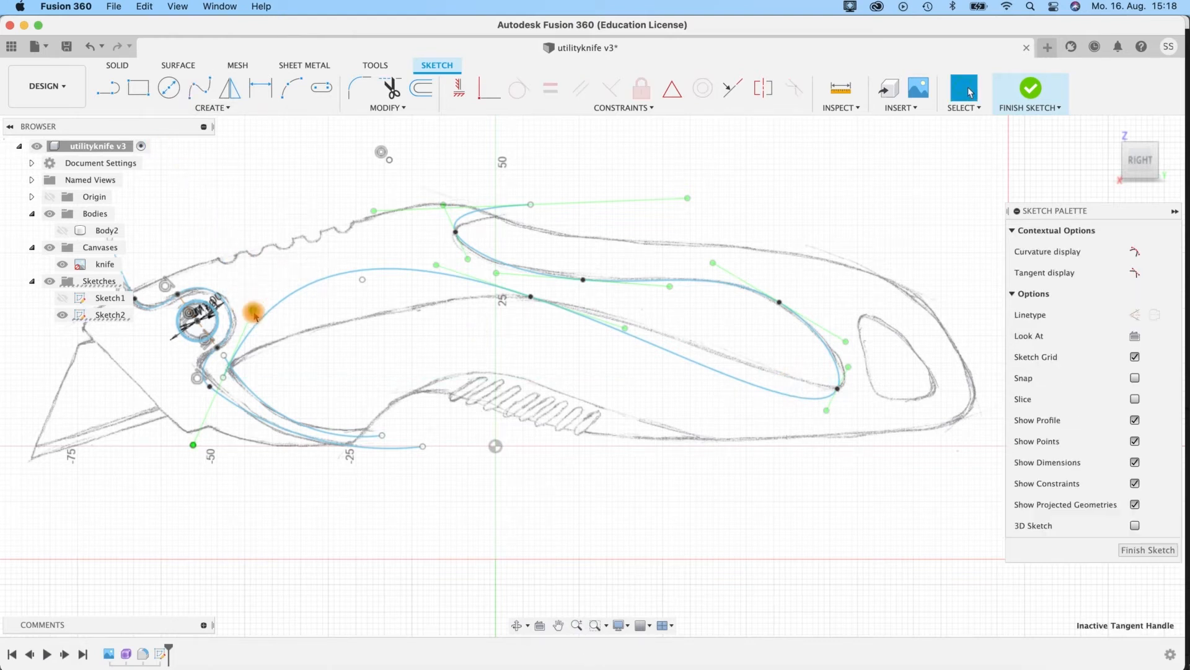
pyautogui.moveTo(256, 314); pyautogui.dragTo(262, 352)
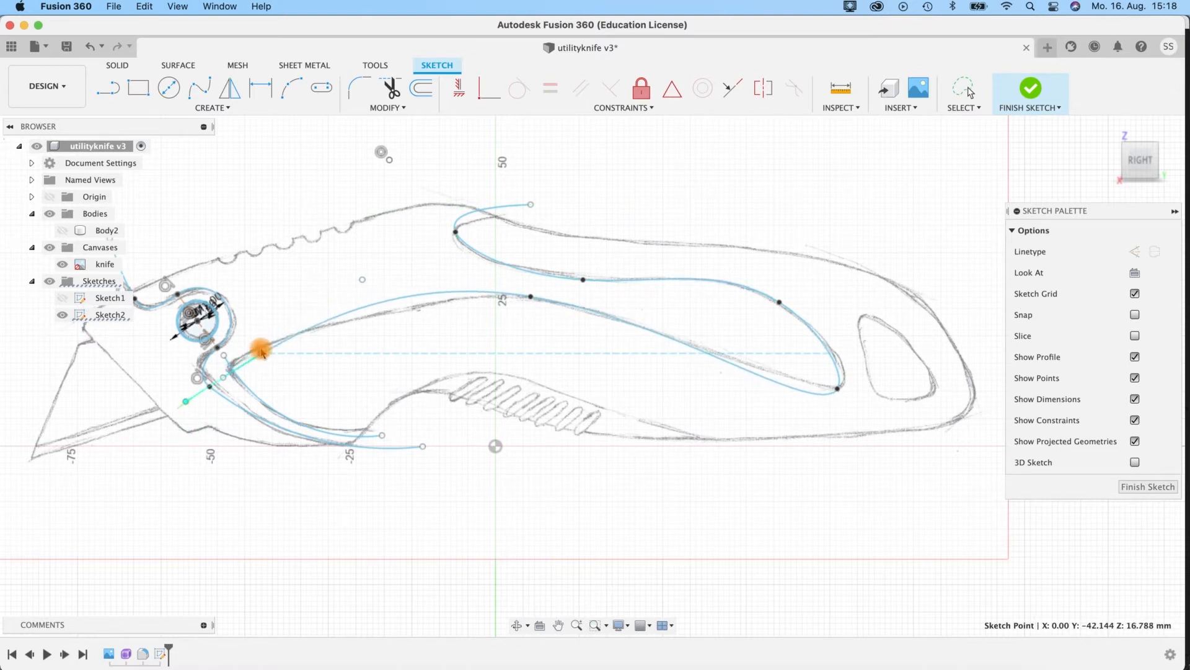
pyautogui.click(841, 387)
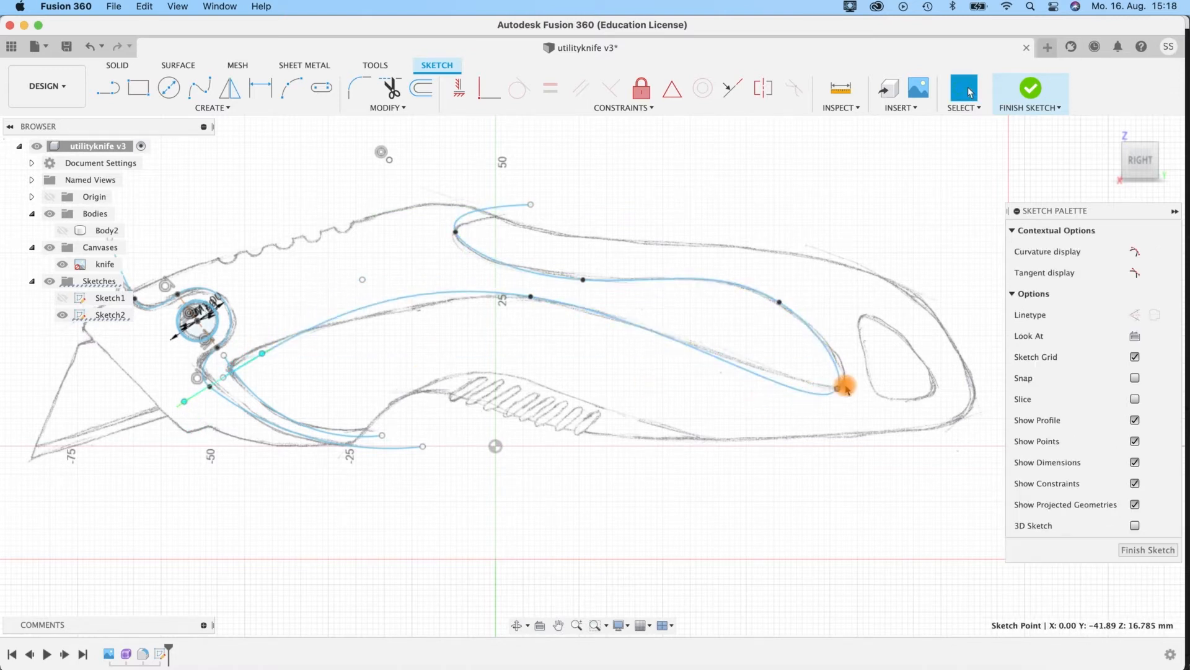
pyautogui.moveTo(842, 387); pyautogui.dragTo(844, 384)
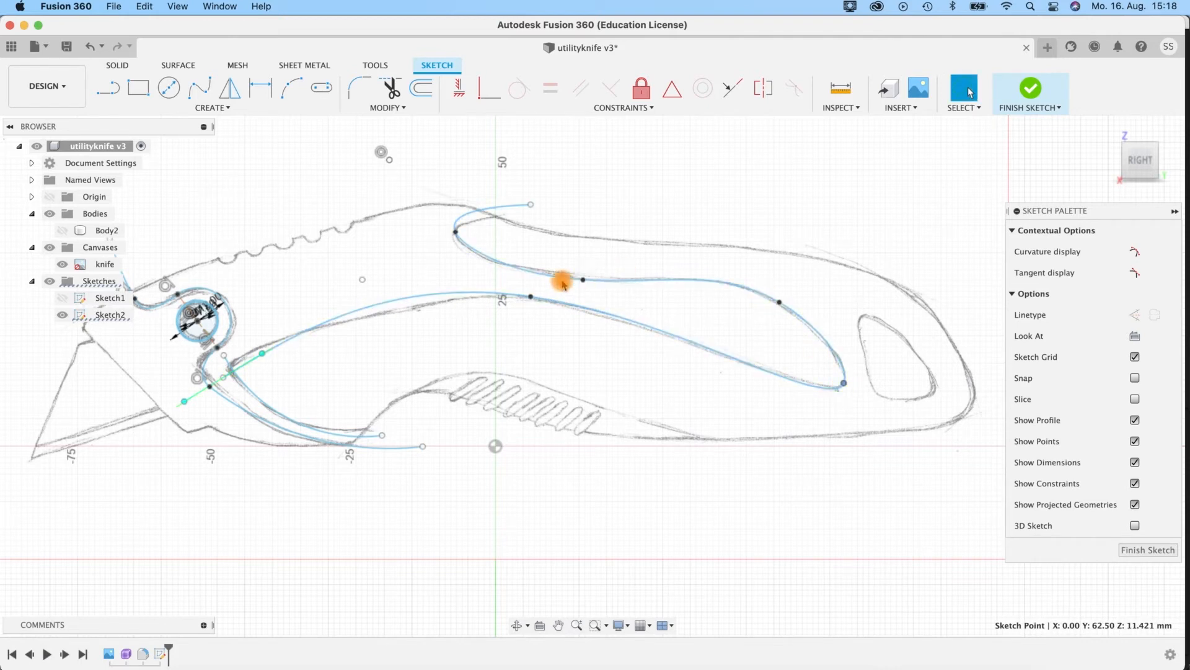
# Step: Move the spline's upper end point outward and adjust the fit point at its upper front bend to match the canvas
pyautogui.scroll(3, 497, 230)
pyautogui.moveTo(551, 193); pyautogui.dragTo(559, 199)
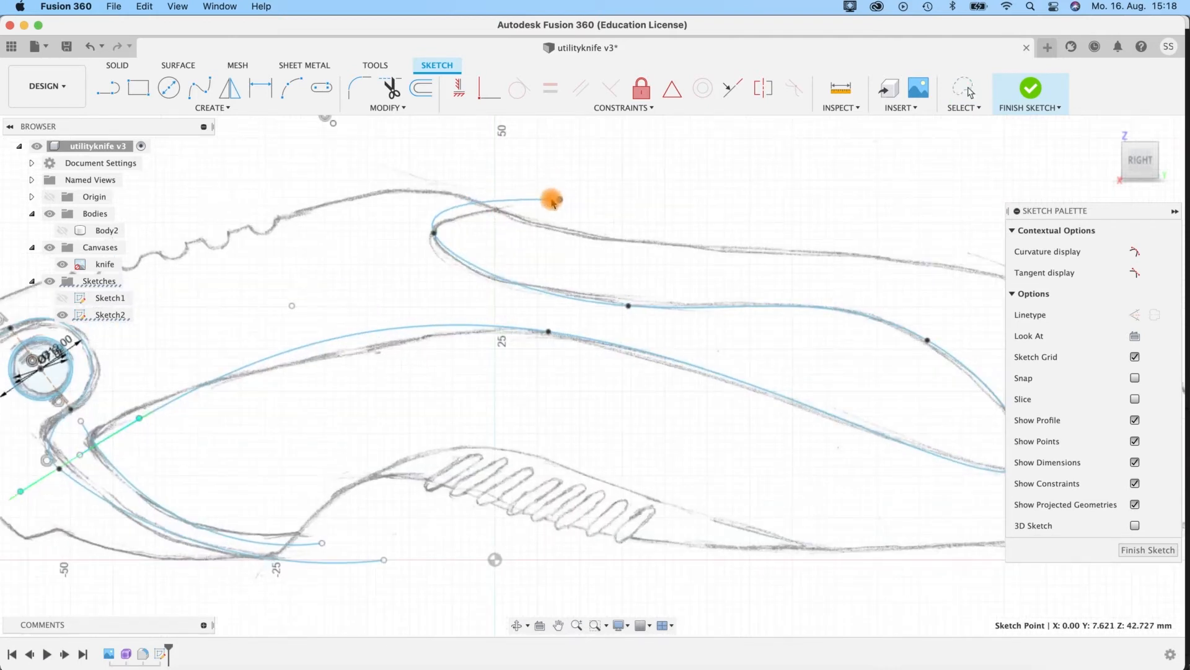
pyautogui.click(437, 240)
pyautogui.moveTo(421, 205); pyautogui.dragTo(430, 245)
pyautogui.click(438, 242)
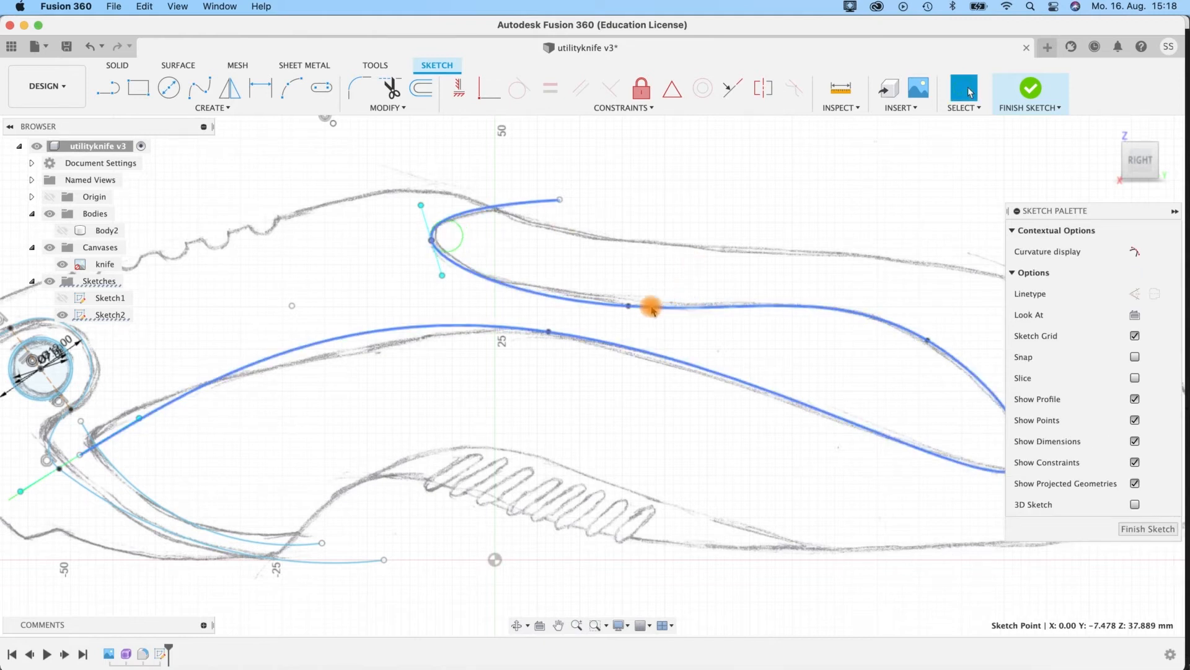
# Step: Nudge the grip spline's upper middle fit point onto the canvas line and adjust the tangent handle at its lower crest
pyautogui.click(629, 308)
pyautogui.moveTo(630, 306); pyautogui.dragTo(629, 304)
pyautogui.moveTo(728, 221)
pyautogui.mouseDown(button='middle')
pyautogui.moveTo(626, 154)
pyautogui.moveTo(673, 181)
pyautogui.moveTo(742, 169)
pyautogui.mouseUp(button='middle')
pyautogui.click(561, 279)
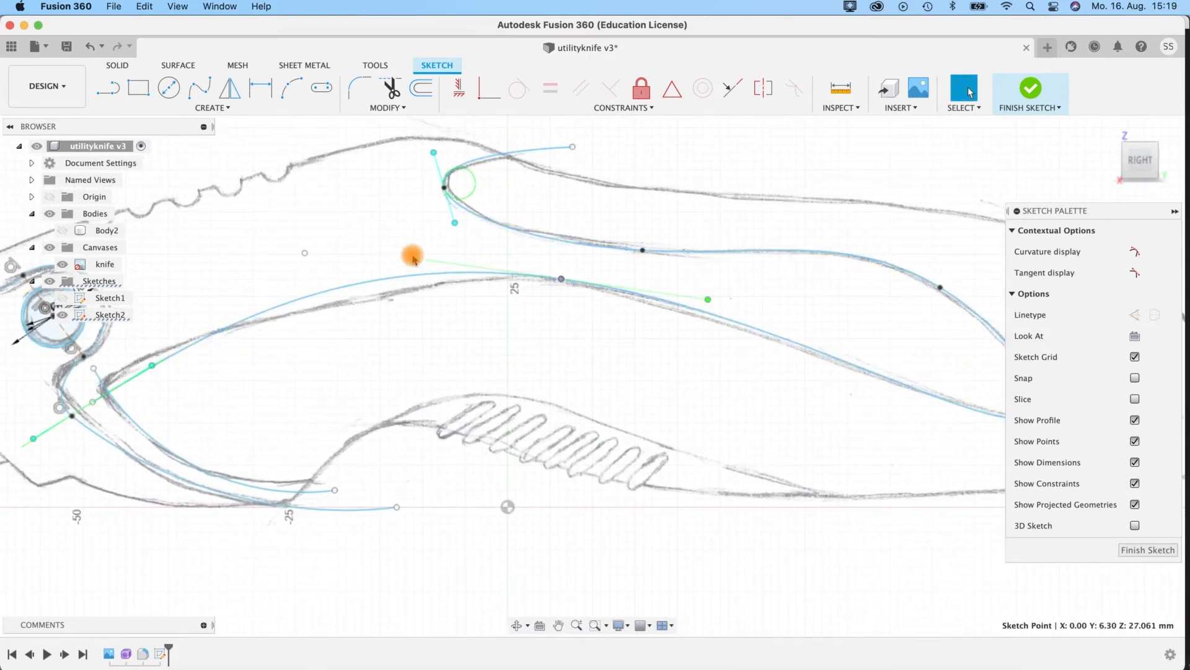
pyautogui.moveTo(419, 268)
pyautogui.mouseDown()
pyautogui.moveTo(415, 279)
pyautogui.moveTo(414, 266)
pyautogui.moveTo(444, 262)
pyautogui.mouseUp()
# Step: Move the grip spline's front end point onto the canvas corner, realign its tangent handle, and lengthen the handle at the lower crest
pyautogui.moveTo(667, 560)
pyautogui.mouseDown(button='middle')
pyautogui.moveTo(561, 537)
pyautogui.moveTo(625, 559)
pyautogui.moveTo(736, 548)
pyautogui.mouseUp(button='middle')
pyautogui.click(174, 374)
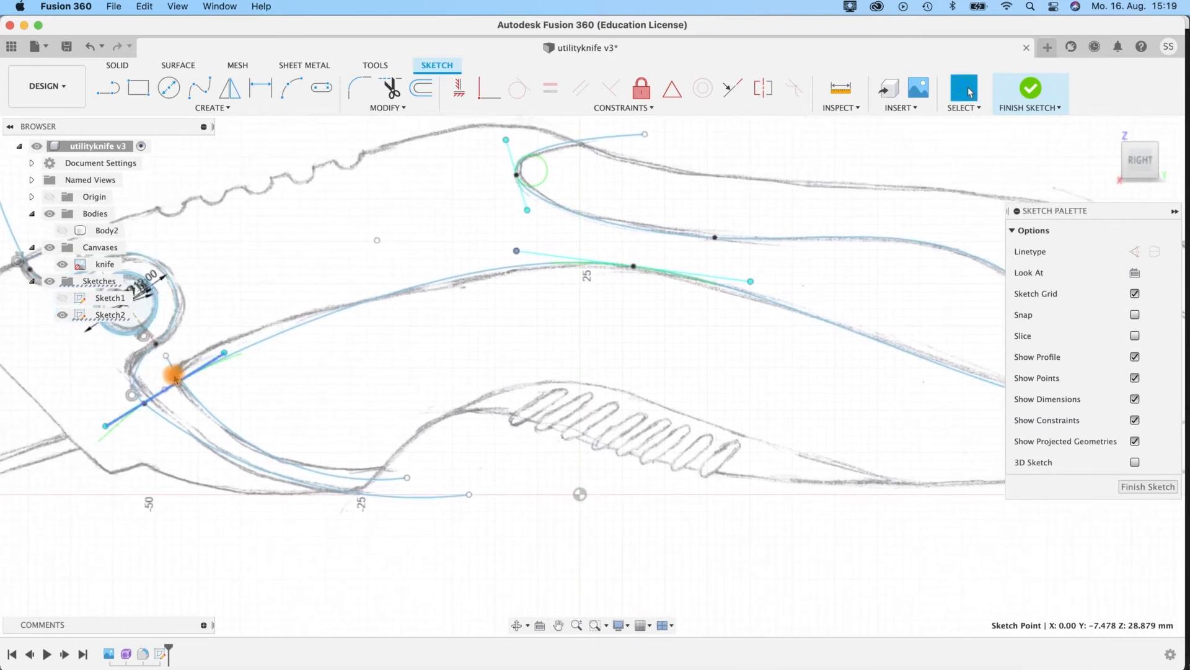
pyautogui.moveTo(167, 393); pyautogui.dragTo(160, 377)
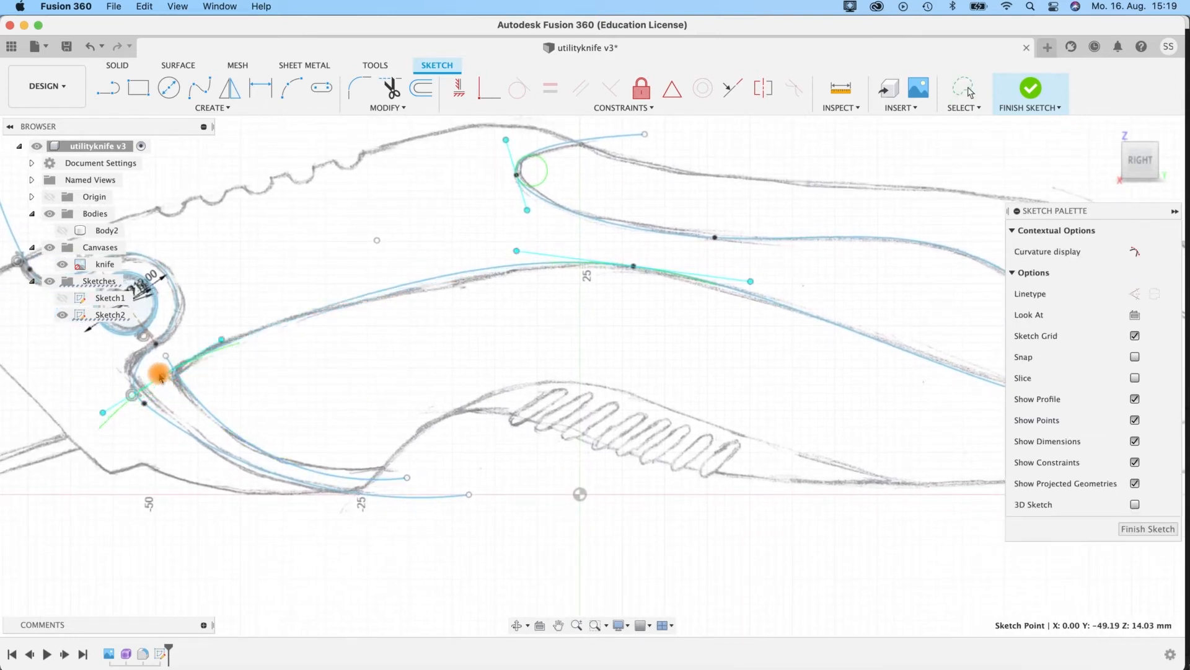
pyautogui.moveTo(225, 346); pyautogui.dragTo(226, 345)
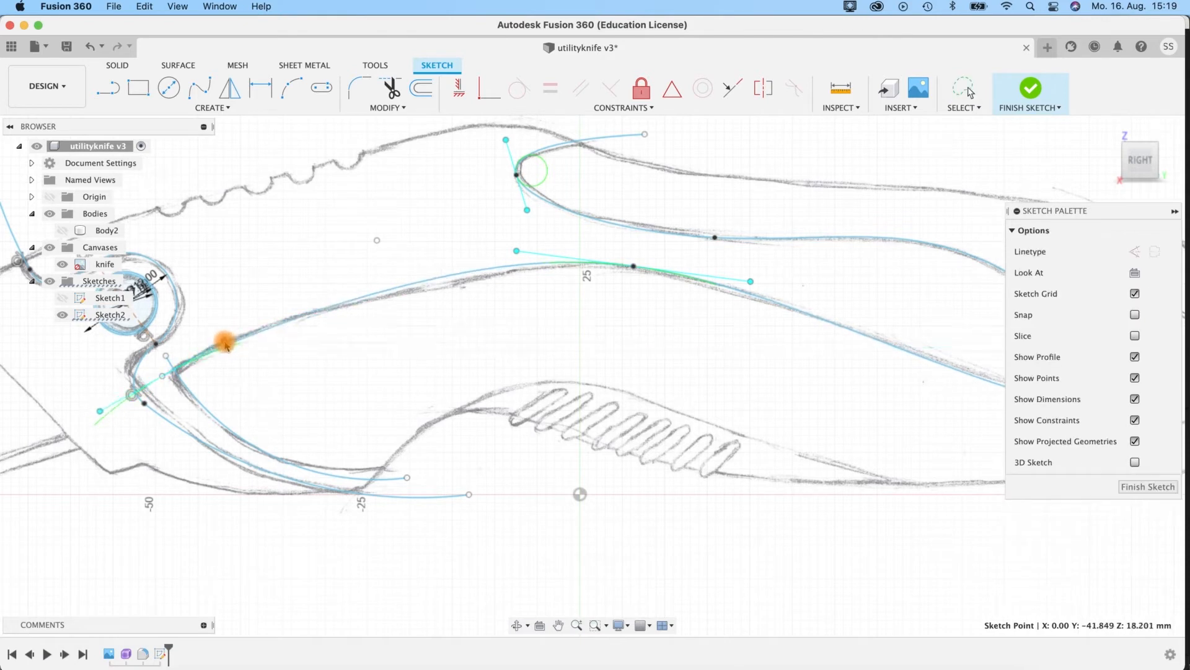
pyautogui.moveTo(512, 254)
pyautogui.mouseDown()
pyautogui.moveTo(526, 258)
pyautogui.moveTo(499, 254)
pyautogui.mouseUp()
# Step: Fillet the front corner between the grip spline and the inner groove arc with a 2 mm radius
pyautogui.scroll(2, 756, 401)
pyautogui.scroll(-4, 757, 401)
pyautogui.moveTo(768, 494)
pyautogui.mouseDown(button='middle')
pyautogui.moveTo(654, 482)
pyautogui.moveTo(640, 492)
pyautogui.moveTo(698, 495)
pyautogui.moveTo(722, 480)
pyautogui.mouseUp(button='middle')
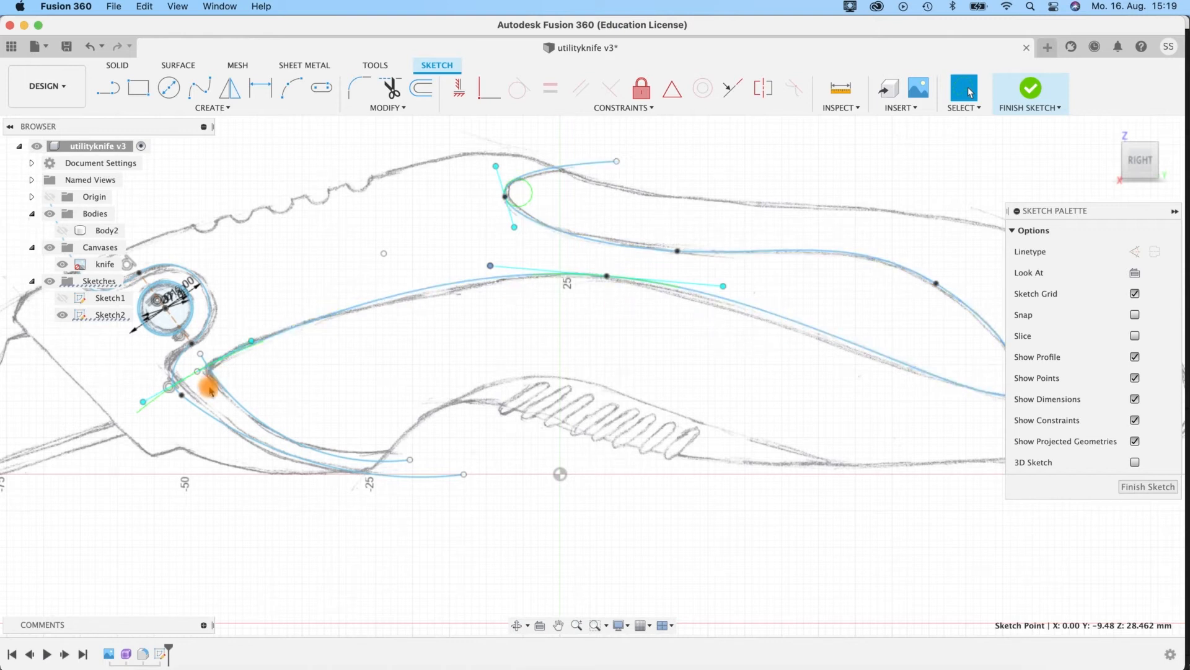
pyautogui.scroll(2, 336, 421)
pyautogui.scroll(-2, 337, 425)
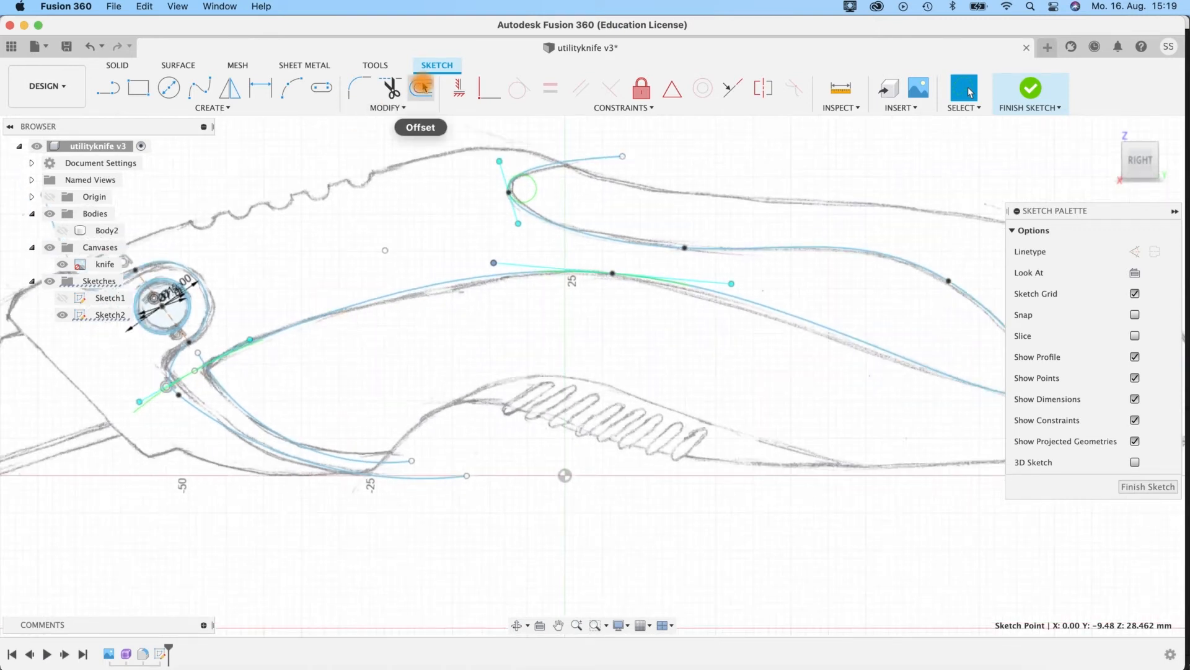
pyautogui.click(360, 87)
pyautogui.click(213, 378)
pyautogui.click(244, 352)
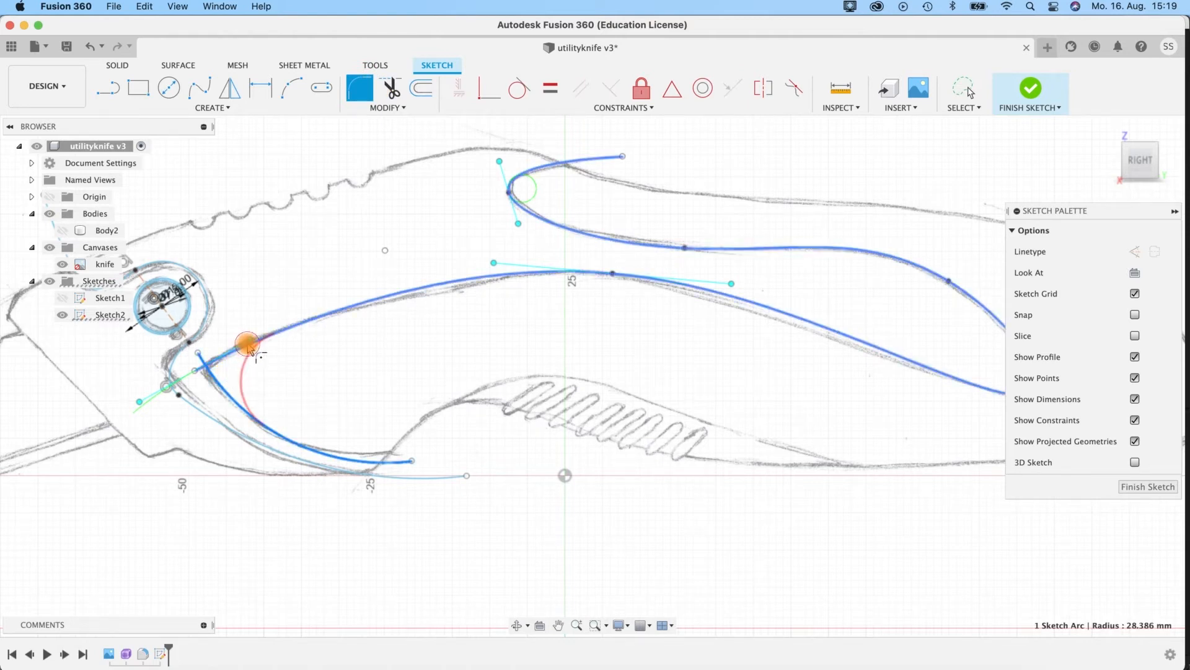
pyautogui.click(249, 349)
pyautogui.moveTo(237, 376); pyautogui.dragTo(192, 371)
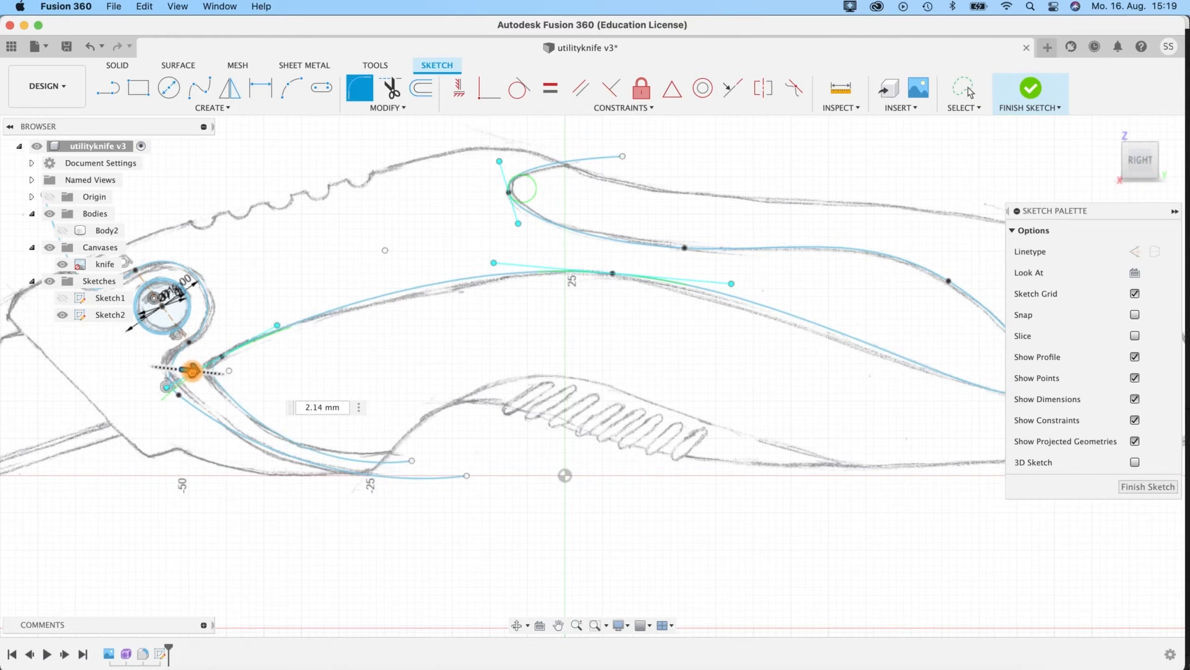
pyautogui.click(246, 396)
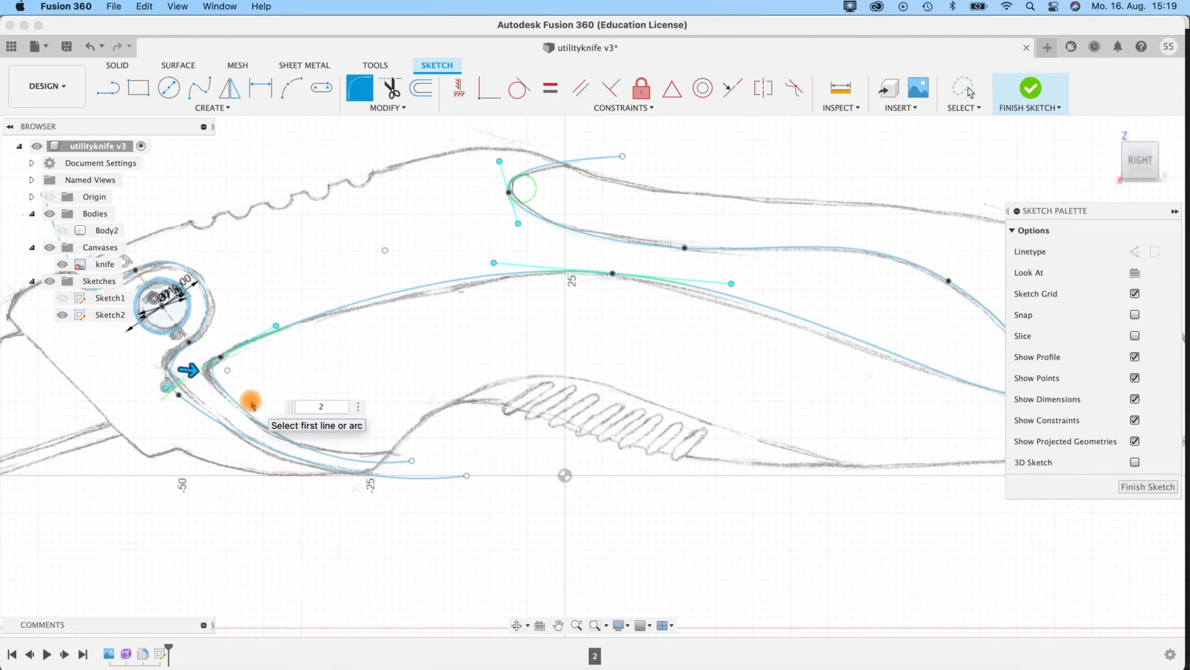
pyautogui.write('2')
pyautogui.press('Return')
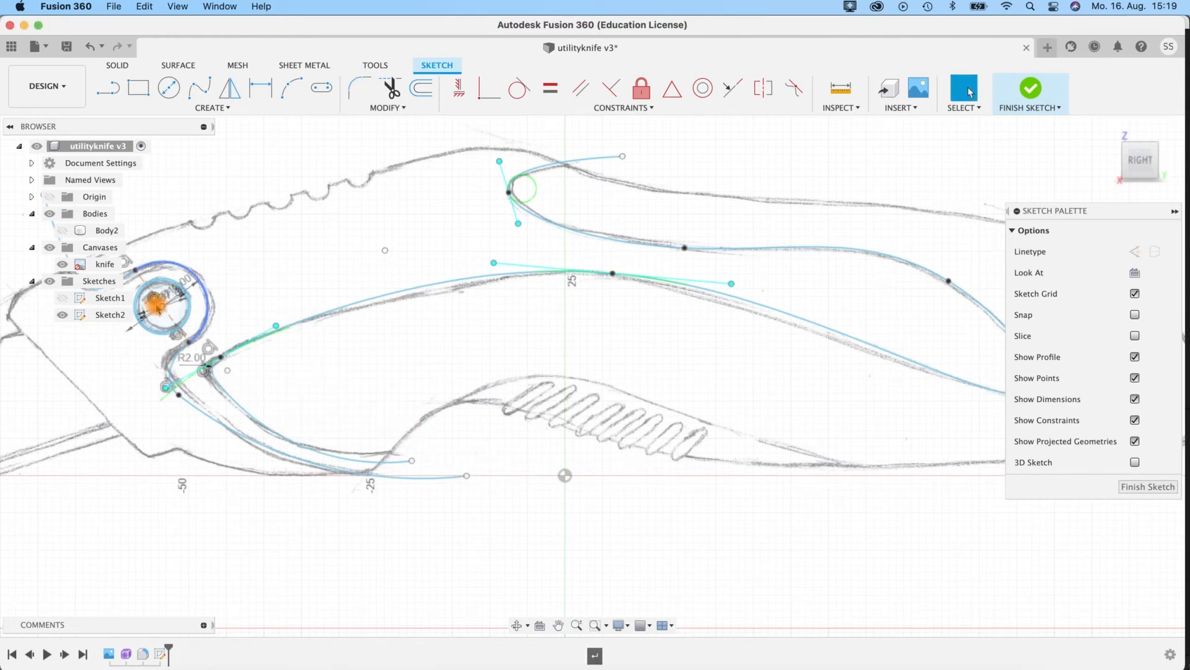
# Step: Review the sketched outline with the canvases hidden briefly, and show them again
pyautogui.click(50, 247)
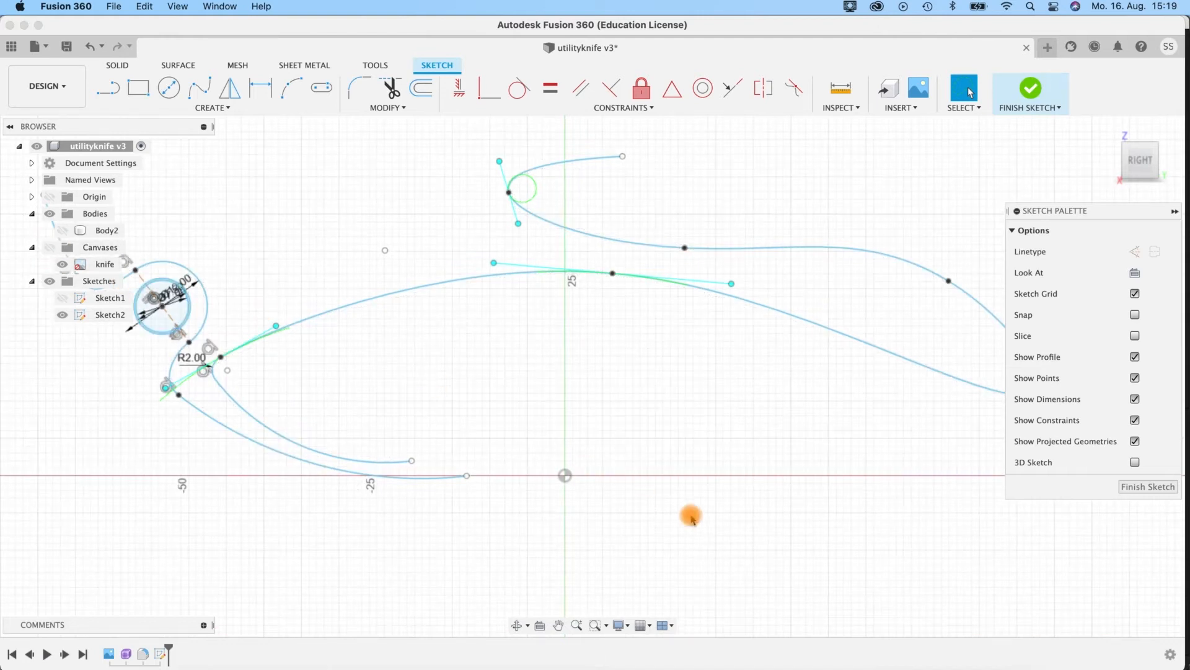
pyautogui.scroll(-2, 691, 517)
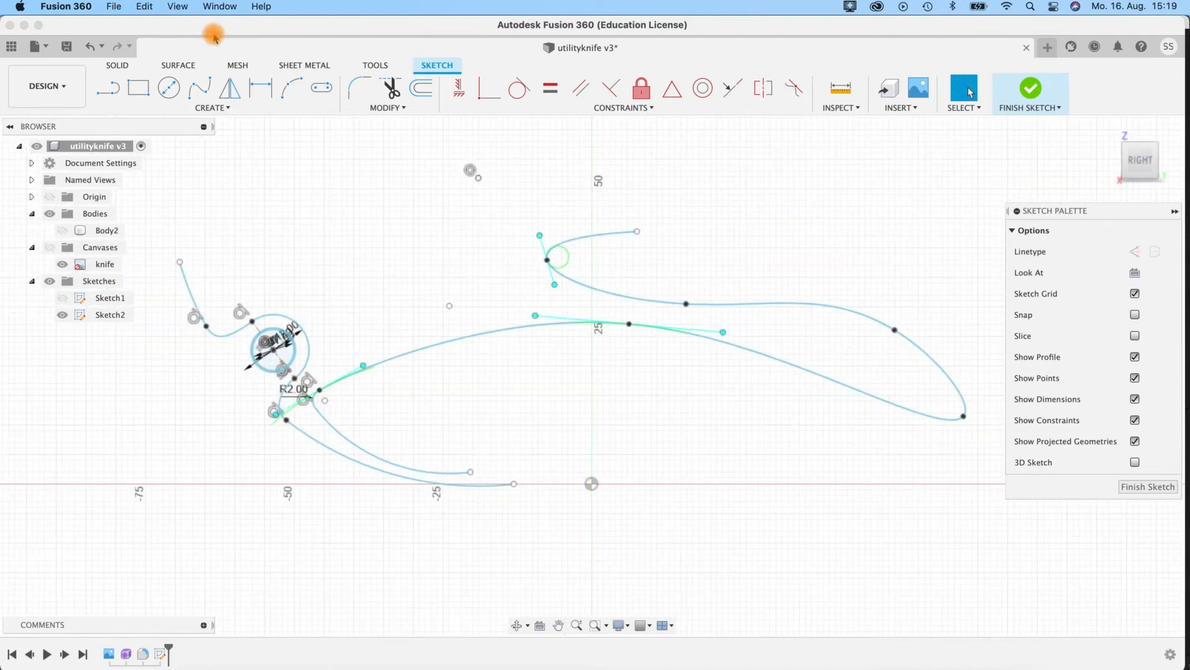
pyautogui.click(51, 247)
pyautogui.scroll(-1, 816, 497)
pyautogui.moveTo(509, 539); pyautogui.dragTo(444, 518, button='middle')
pyautogui.scroll(1, 446, 518)
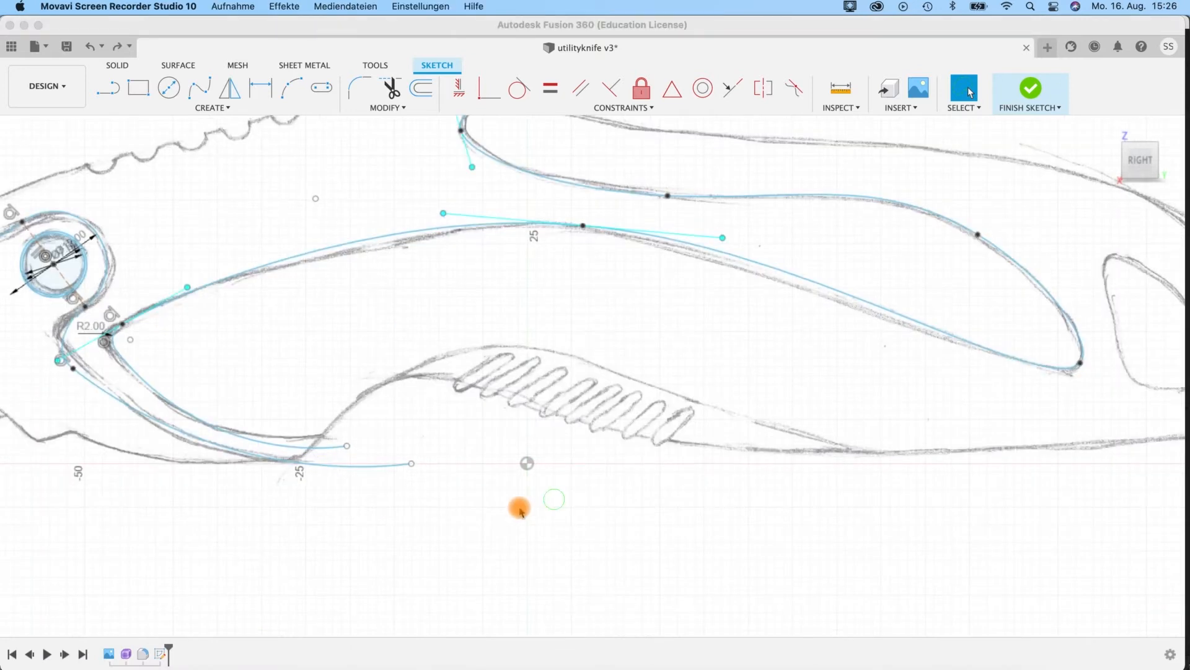
# Step: Show Body2 and sketch a three-point fit point spline over the finger recess, from its front edge over the serrations to the body's lower edge
pyautogui.moveTo(518, 505); pyautogui.dragTo(443, 520, button='middle')
pyautogui.scroll(1, 446, 522)
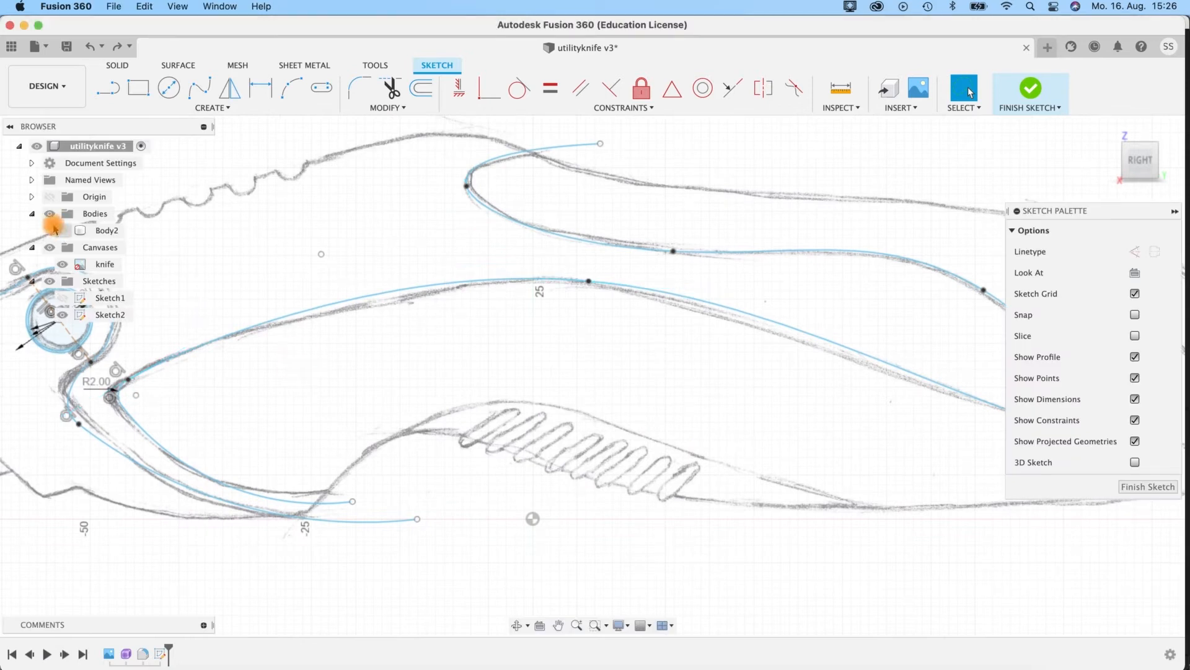
pyautogui.click(63, 230)
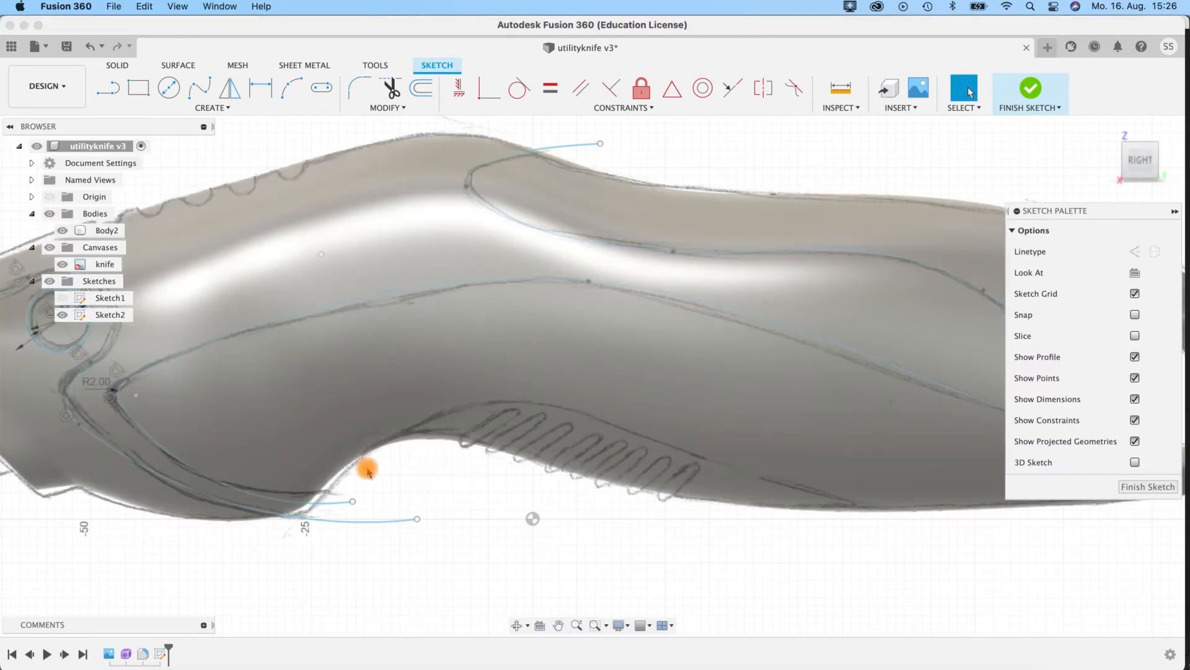
pyautogui.moveTo(367, 467); pyautogui.dragTo(353, 456, button='middle')
pyautogui.click(155, 128)
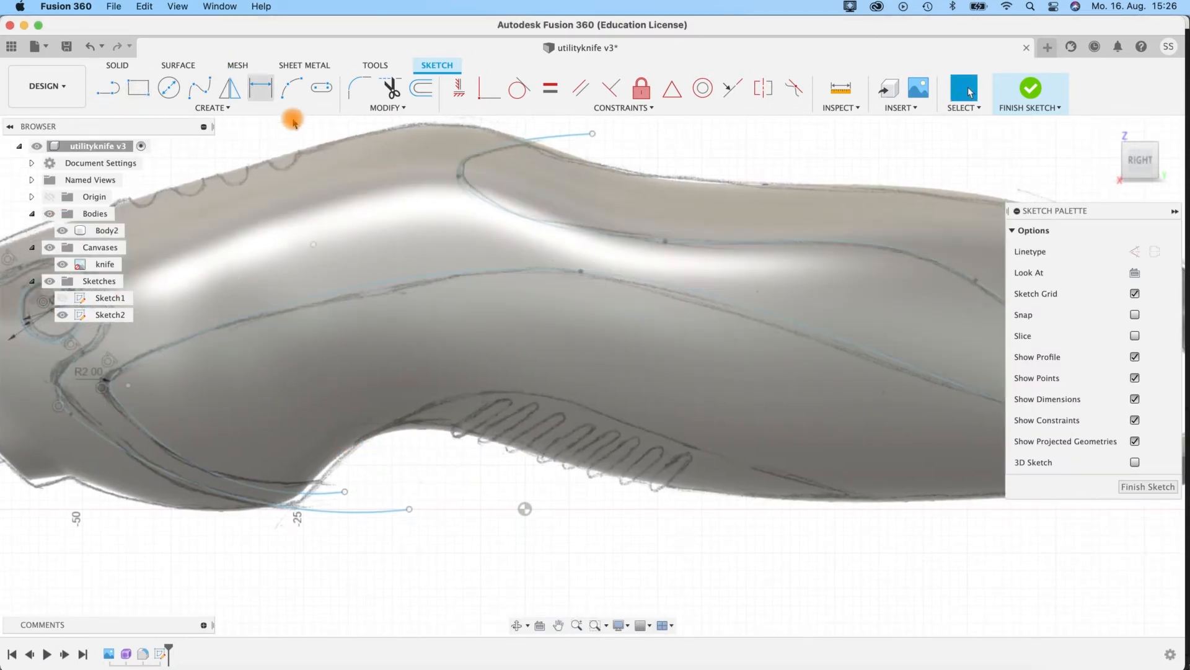
pyautogui.click(287, 89)
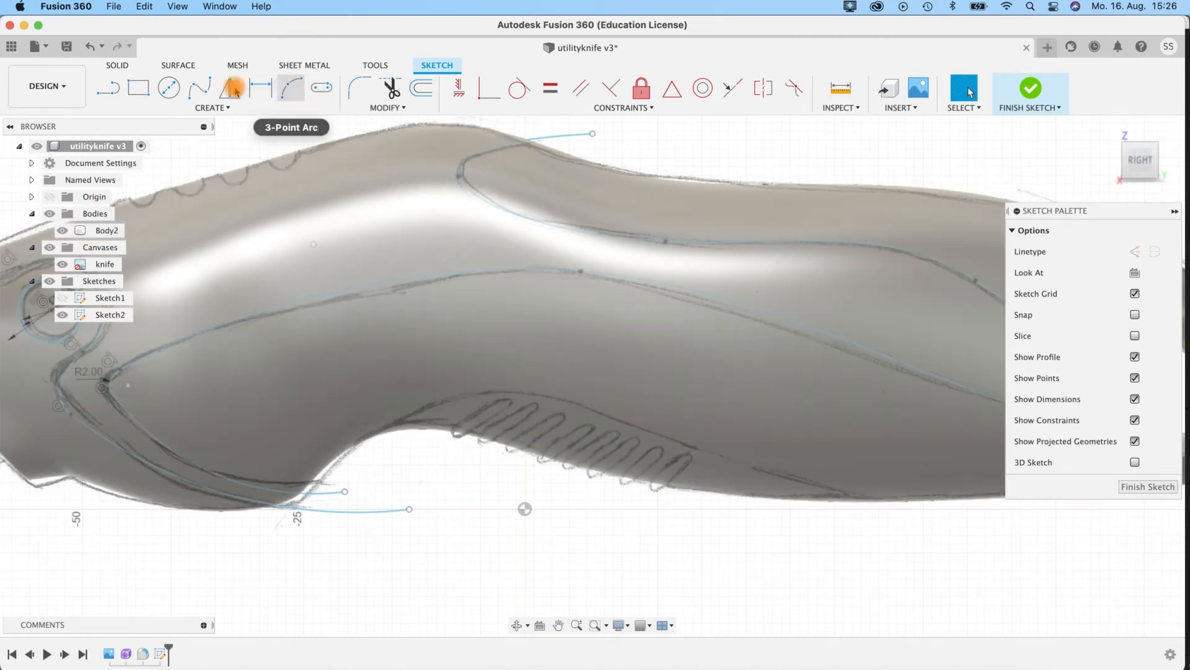
pyautogui.click(200, 87)
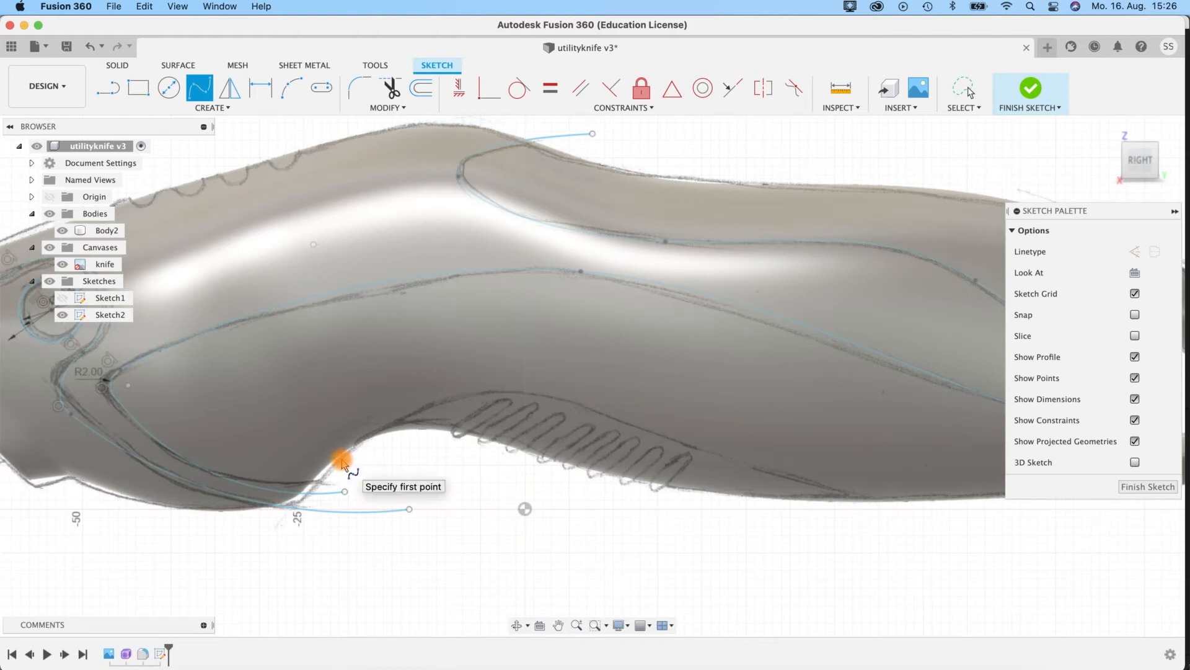
pyautogui.click(341, 460)
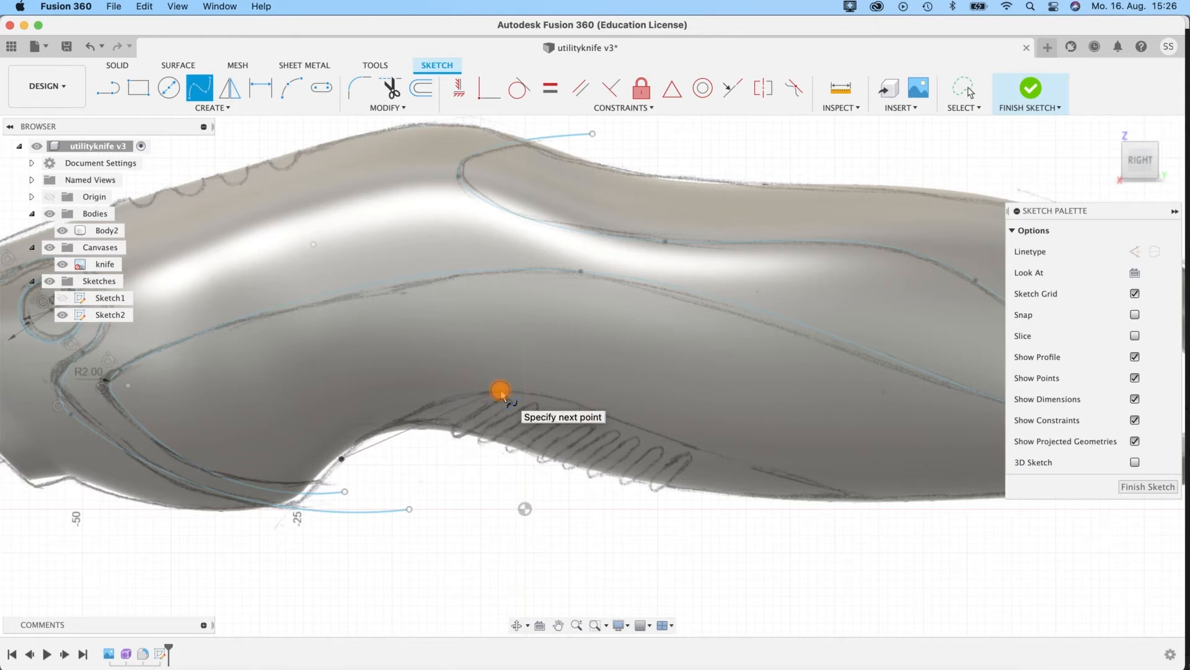
pyautogui.click(501, 390)
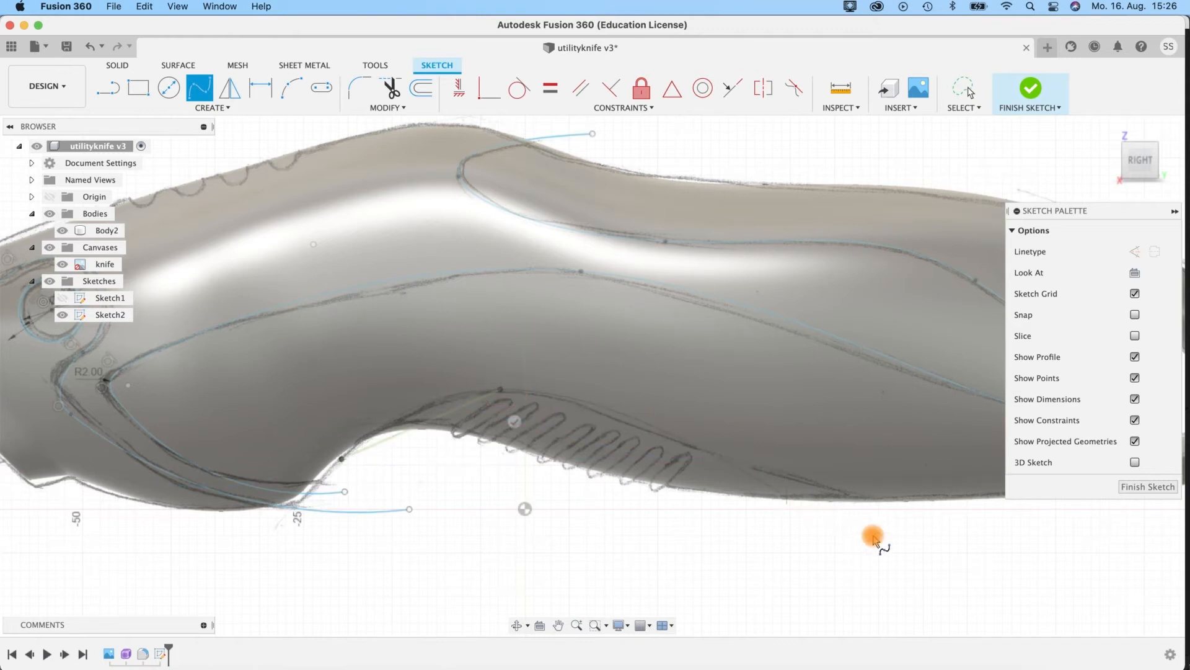
pyautogui.click(923, 505)
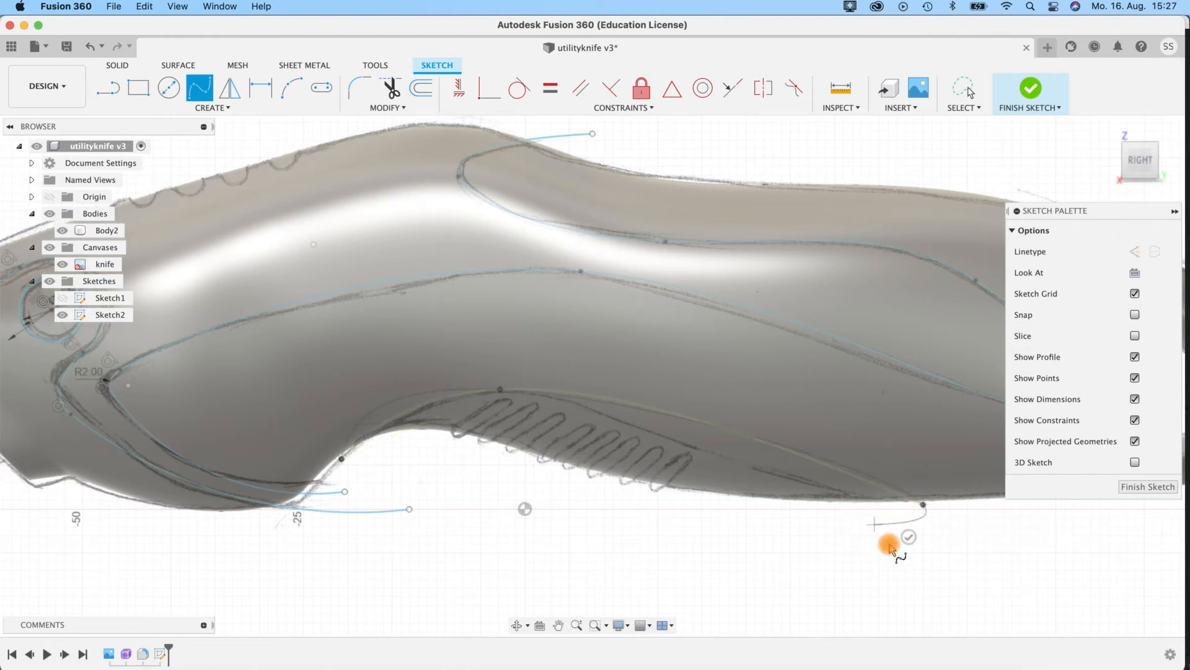
pyautogui.click(908, 535)
pyautogui.moveTo(805, 560); pyautogui.dragTo(745, 527, button='middle')
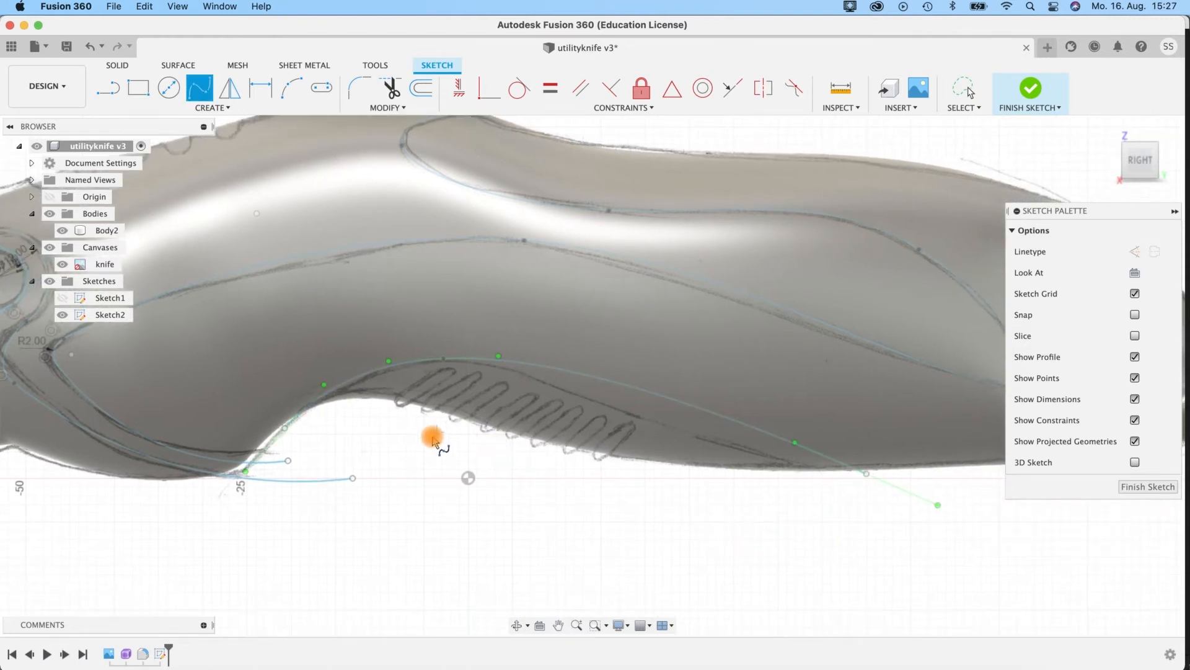
pyautogui.scroll(3, 434, 437)
pyautogui.moveTo(324, 441); pyautogui.dragTo(238, 445, button='middle')
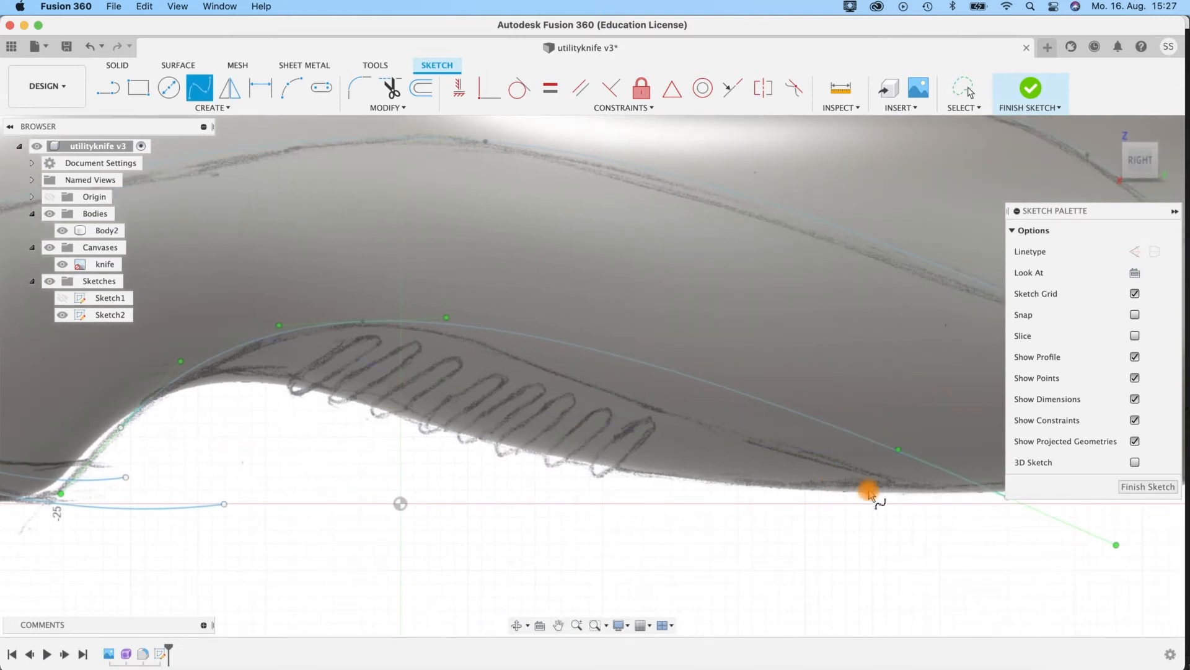
pyautogui.press('Escape')
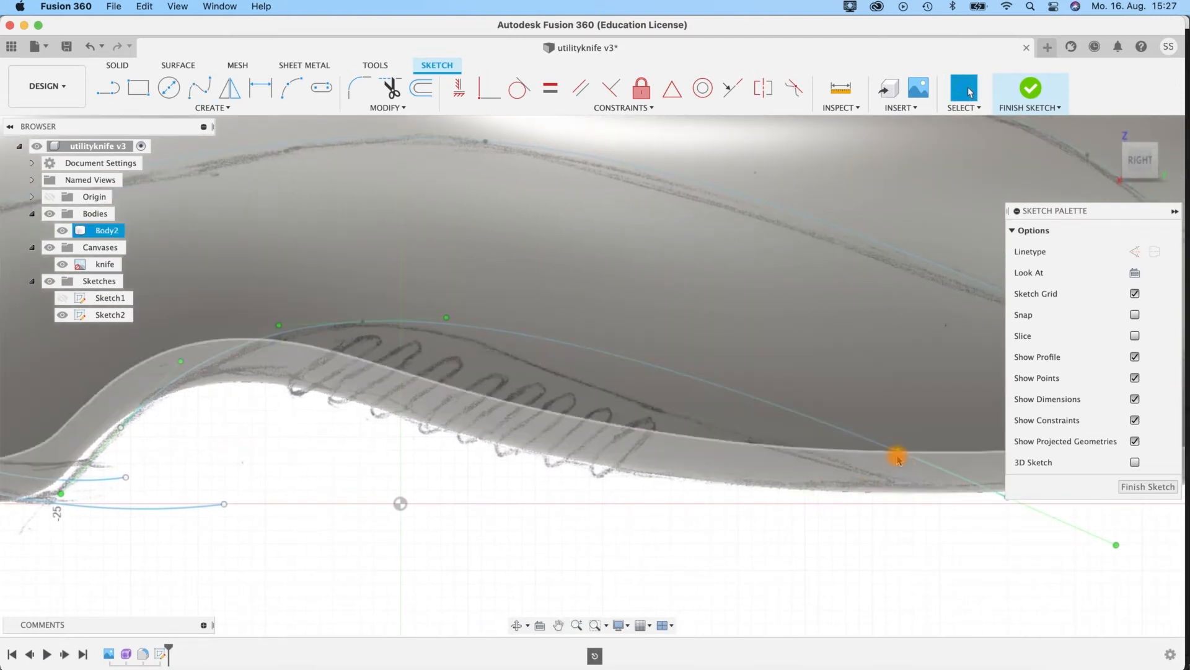
# Step: Adjust the finger-recess spline's rear tangent handle, crest fit point and front end point to follow the canvas line
pyautogui.moveTo(869, 488)
pyautogui.mouseDown()
pyautogui.moveTo(877, 469)
pyautogui.moveTo(861, 490)
pyautogui.moveTo(869, 472)
pyautogui.moveTo(869, 482)
pyautogui.mouseUp()
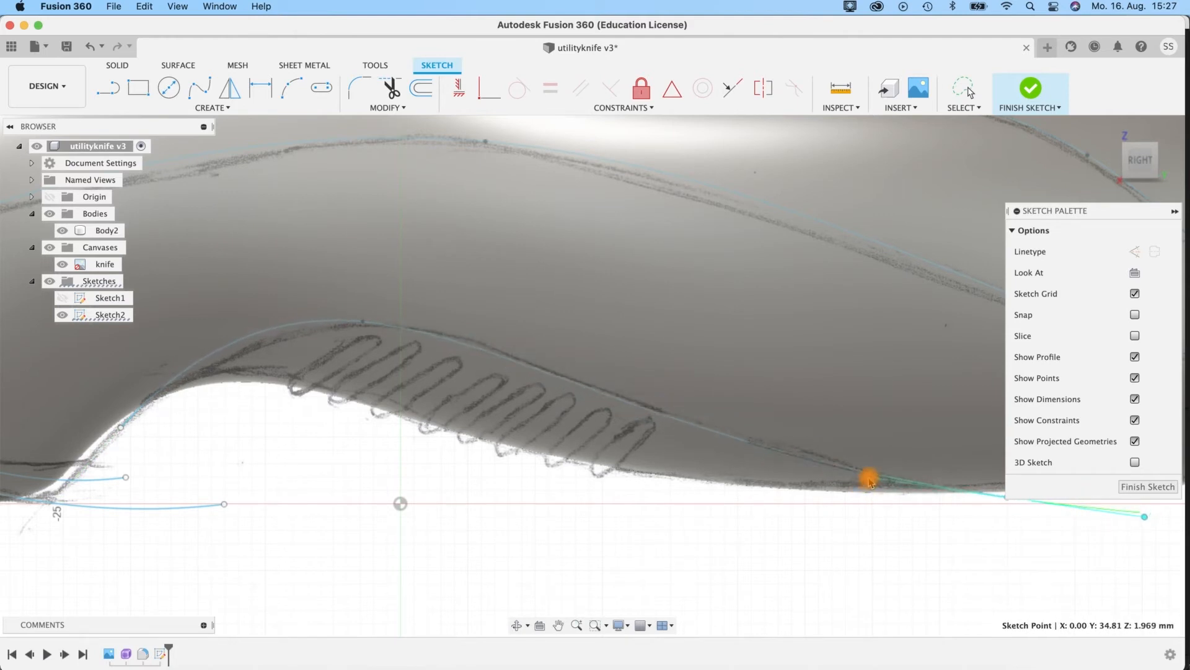
pyautogui.click(373, 321)
pyautogui.moveTo(398, 328); pyautogui.dragTo(396, 326)
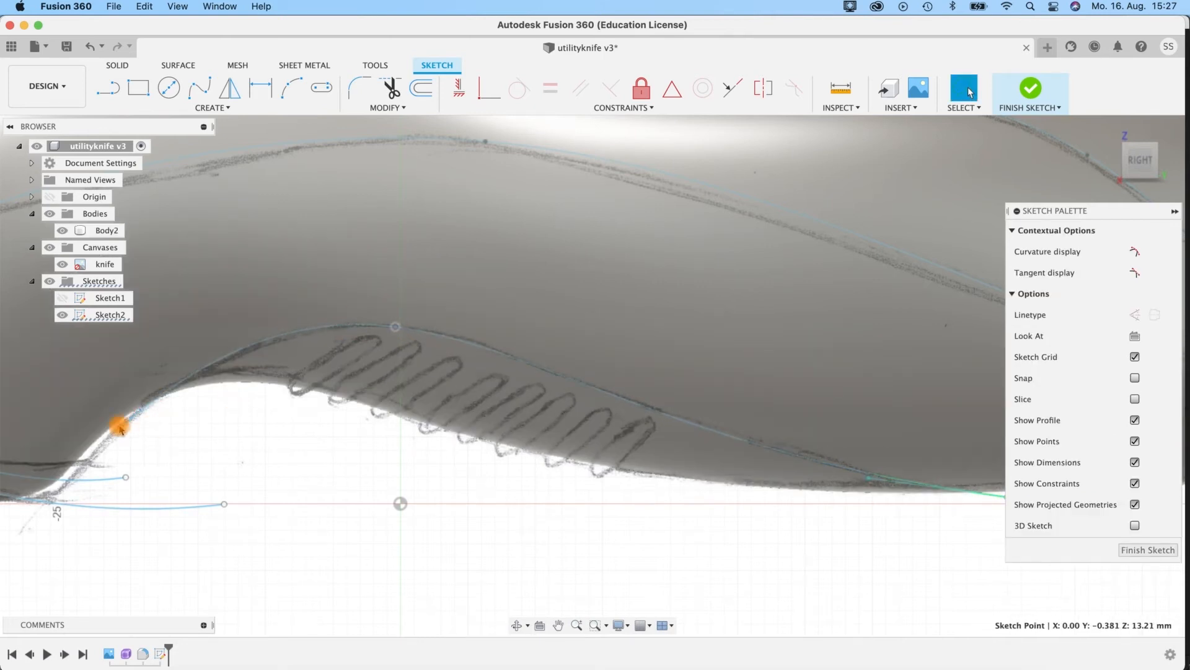
pyautogui.moveTo(116, 429); pyautogui.dragTo(114, 438)
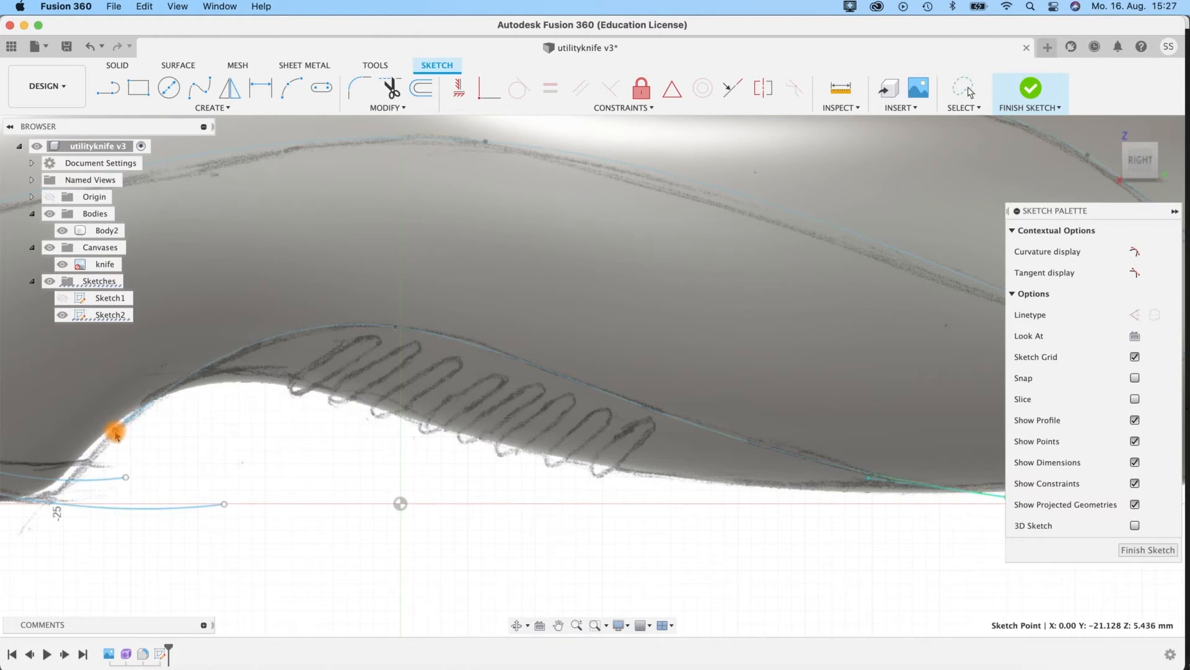
pyautogui.moveTo(104, 423)
pyautogui.mouseDown()
pyautogui.moveTo(93, 424)
pyautogui.moveTo(153, 462)
pyautogui.moveTo(101, 431)
pyautogui.moveTo(114, 437)
pyautogui.mouseUp()
# Step: Sketch a line about 8 mm long at about 32 degrees along the first serration stroke, starting just below the body edge
pyautogui.moveTo(876, 505)
pyautogui.mouseDown(button='middle')
pyautogui.moveTo(698, 515)
pyautogui.moveTo(864, 489)
pyautogui.moveTo(842, 512)
pyautogui.mouseUp(button='middle')
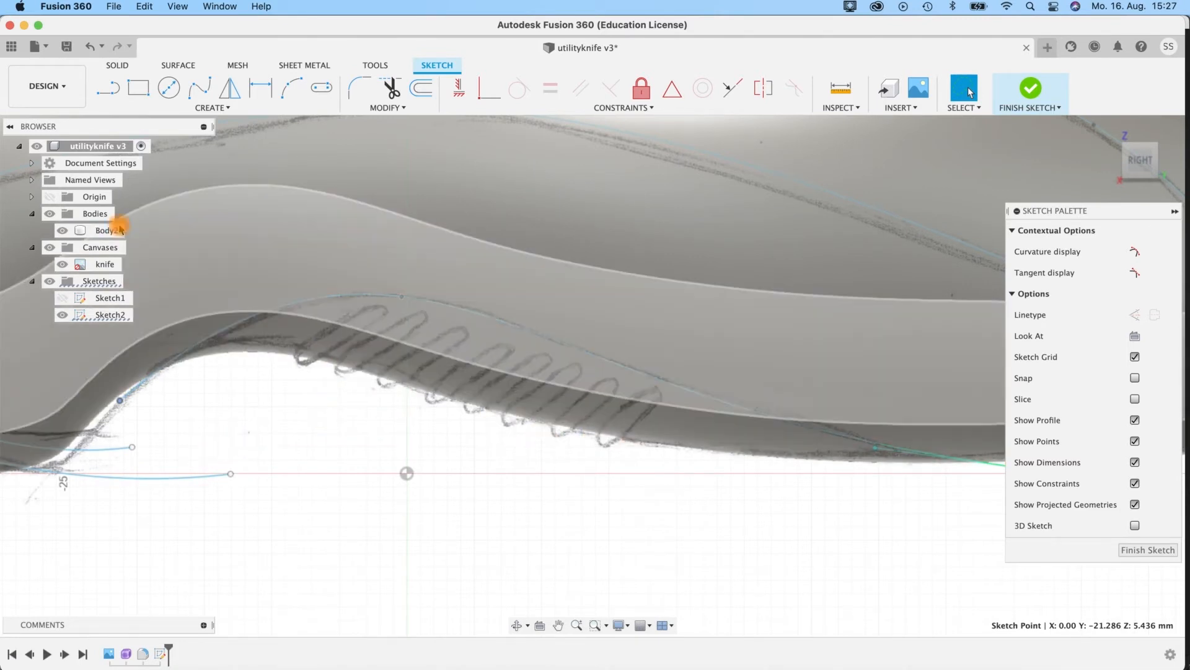
pyautogui.click(62, 232)
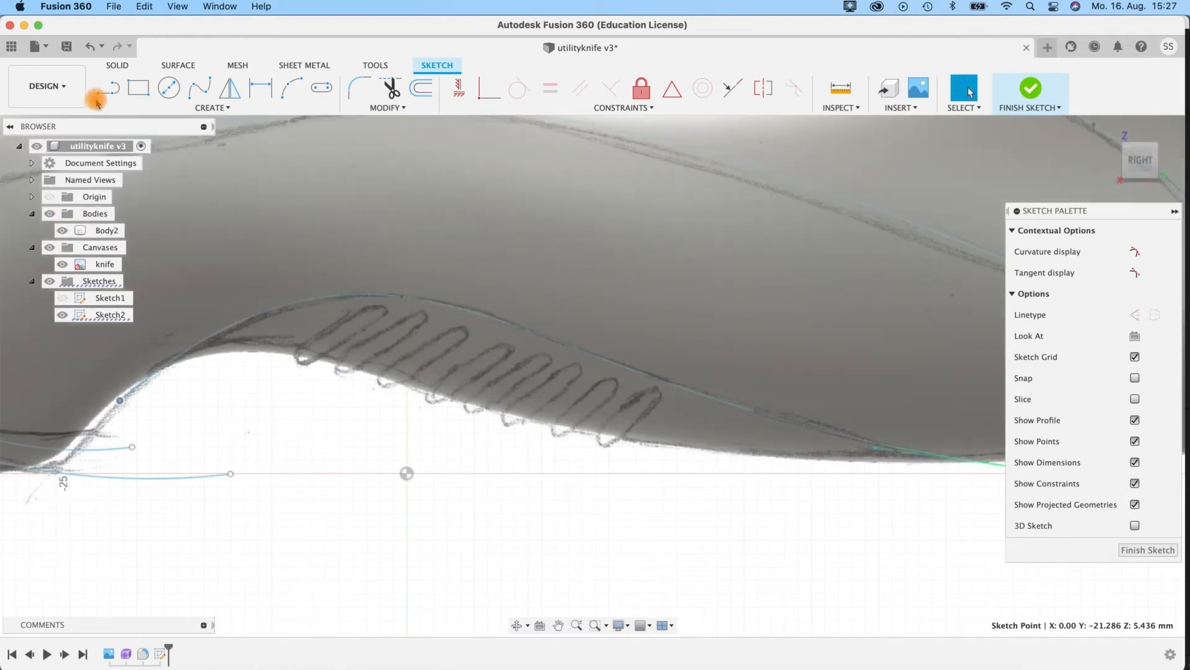
pyautogui.click(103, 92)
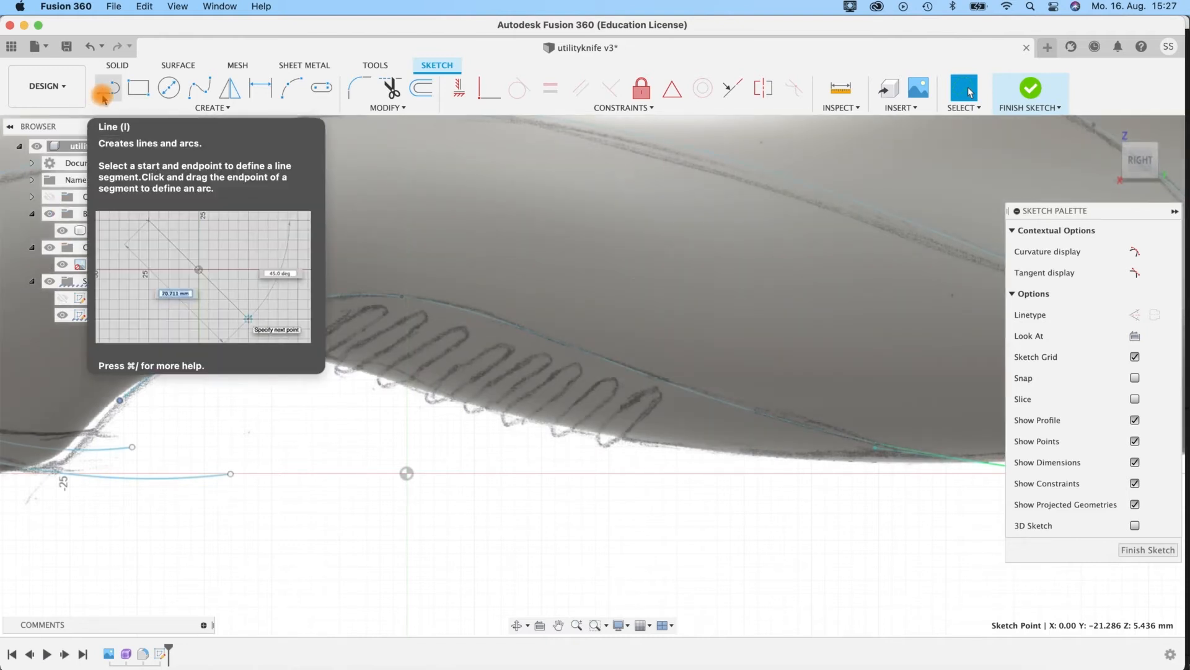
pyautogui.click(103, 94)
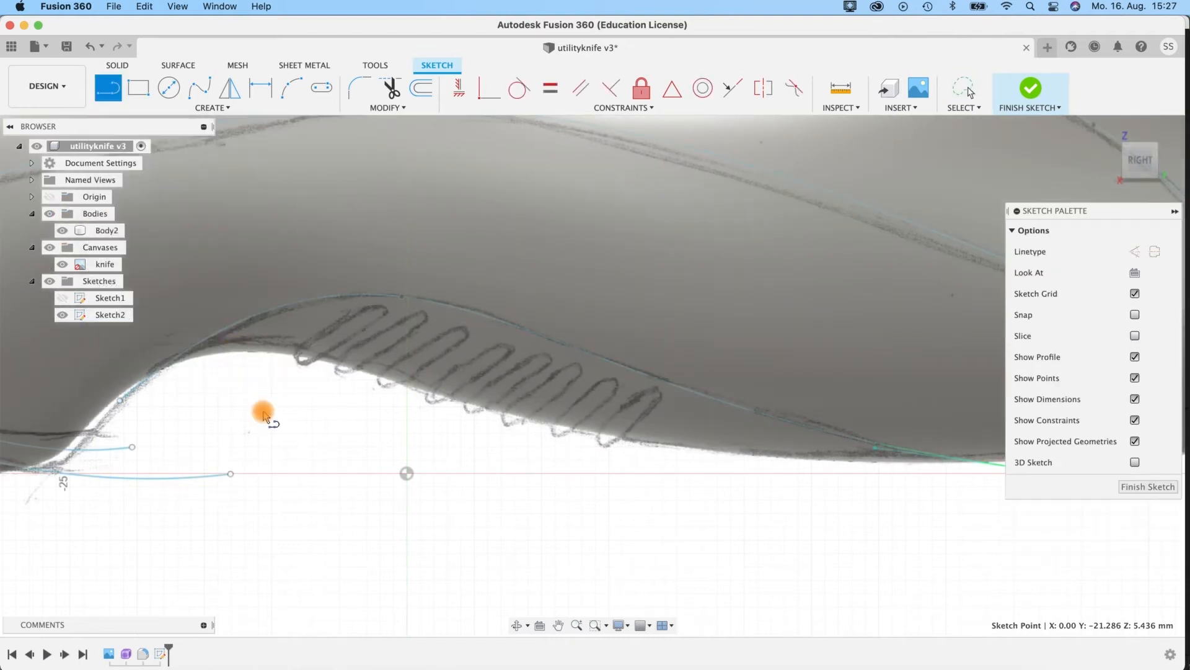
pyautogui.click(285, 369)
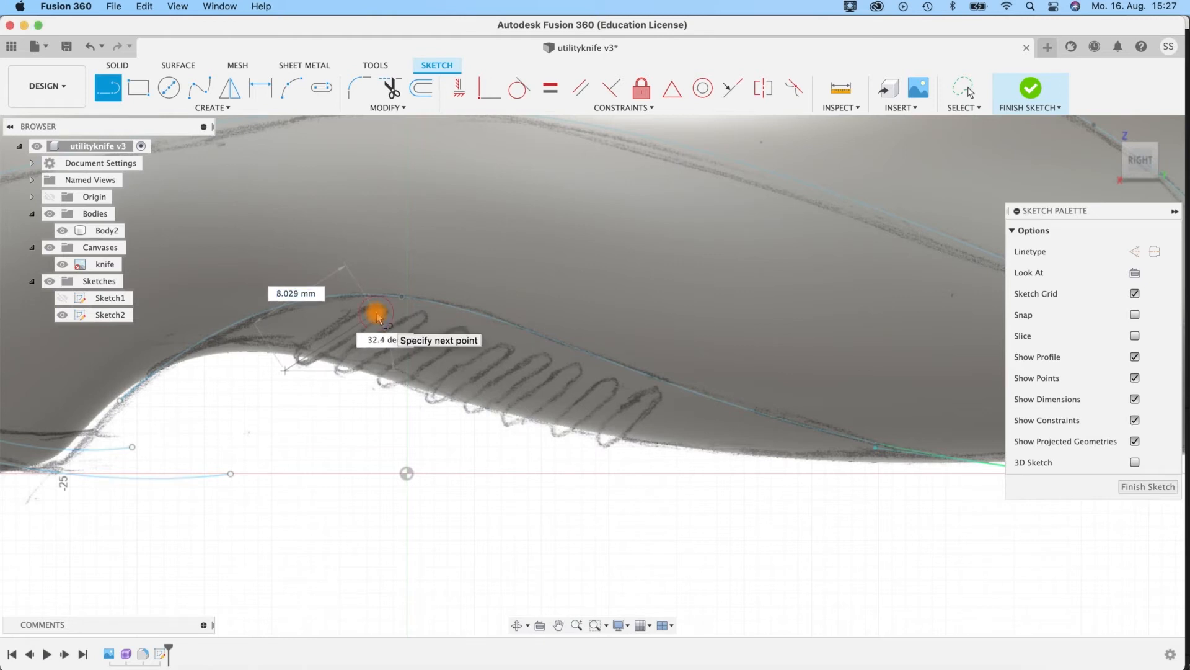
pyautogui.click(377, 317)
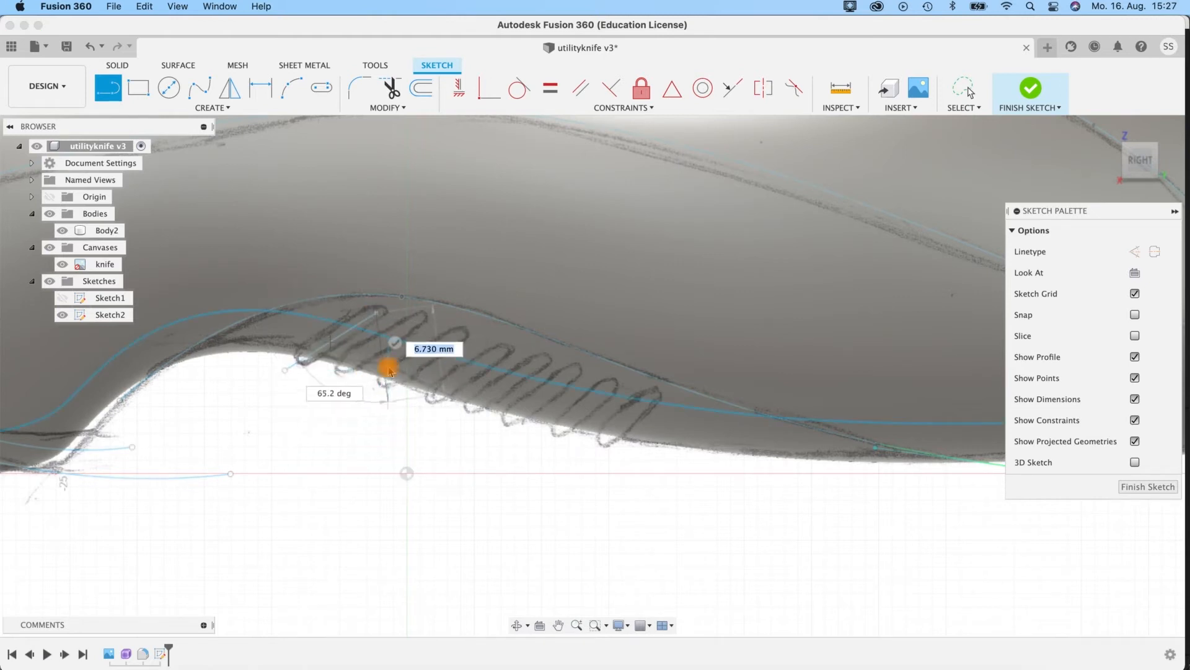
pyautogui.click(396, 344)
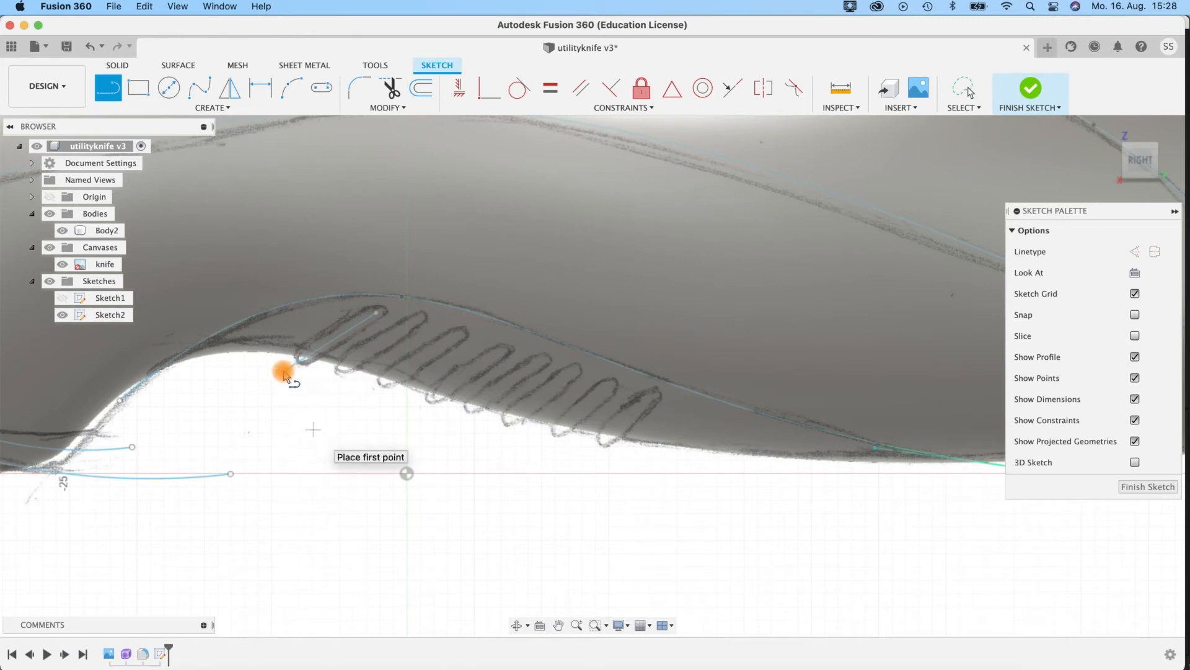
pyautogui.press('Escape')
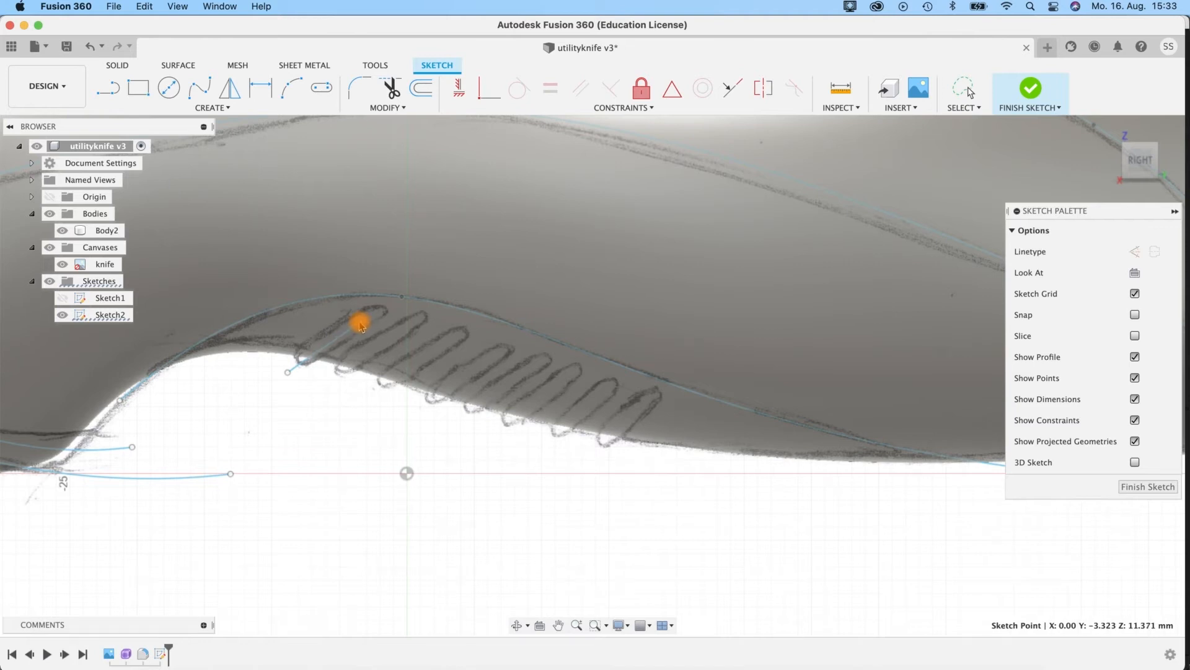
# Step: End the serration line and finish the side-view sketch of the knife's groove, grip contour and finger recess
pyautogui.click(338, 522)
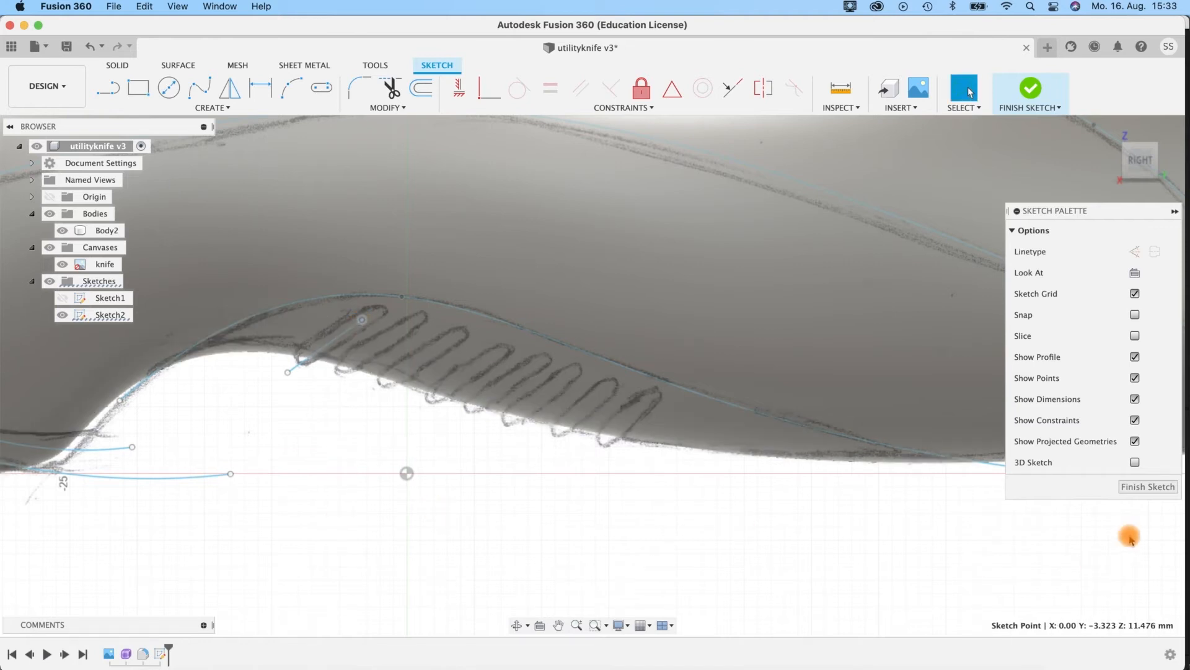
pyautogui.scroll(-5, 564, 465)
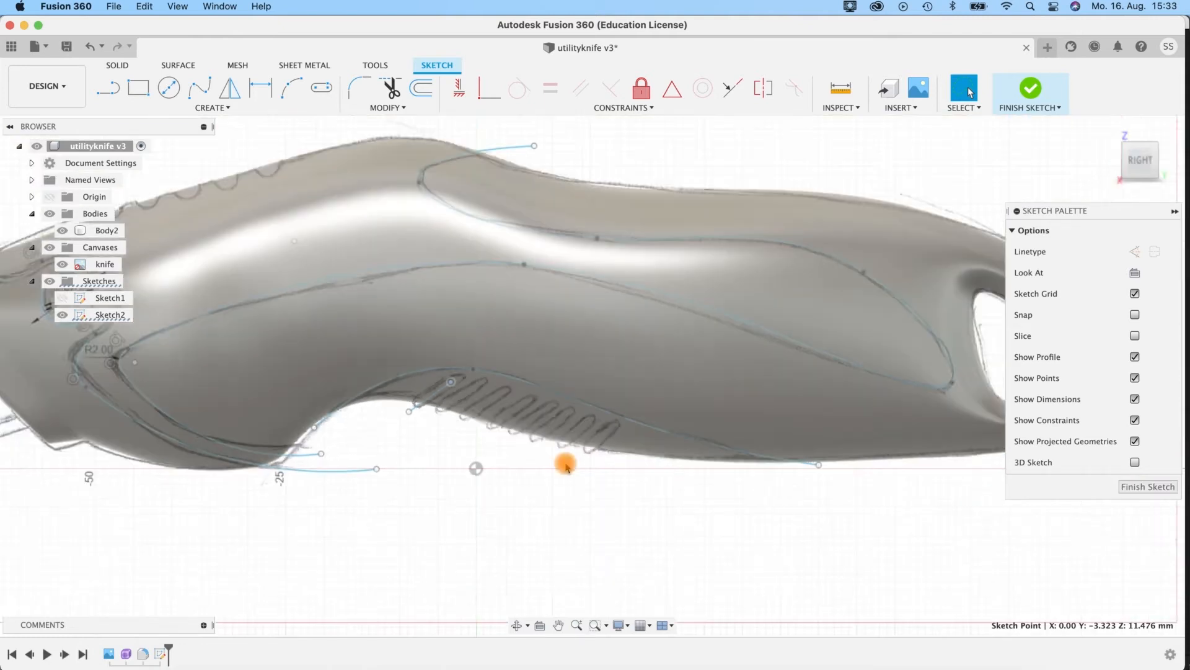
pyautogui.scroll(-3, 466, 441)
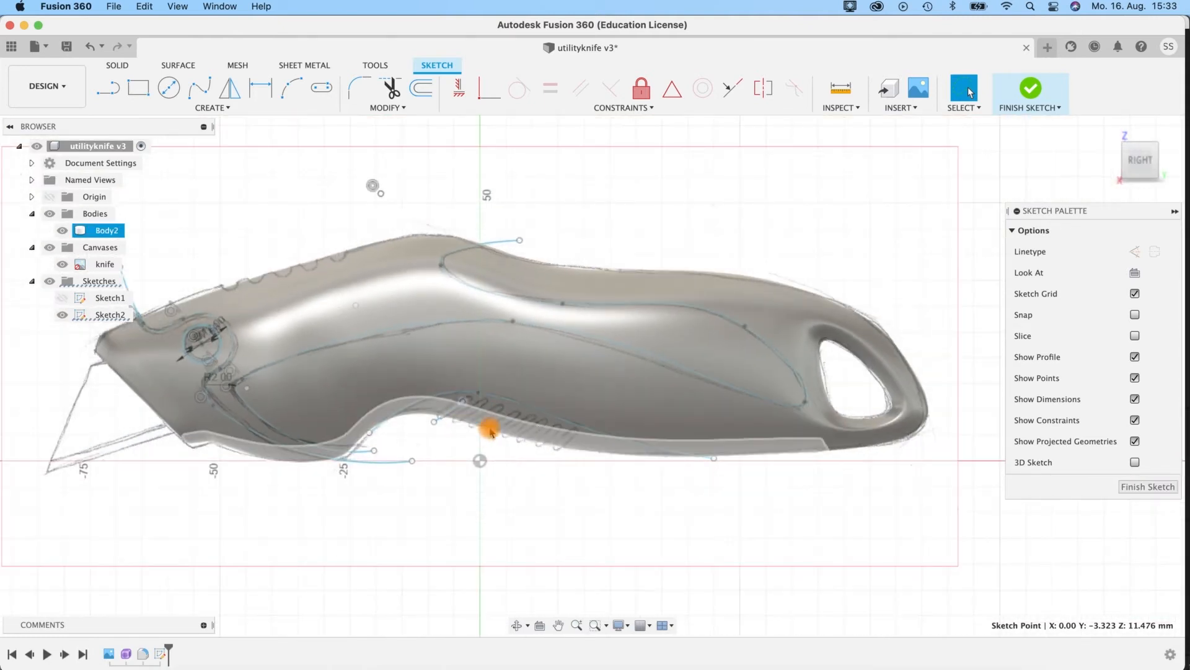
pyautogui.moveTo(186, 228); pyautogui.dragTo(246, 228, button='middle')
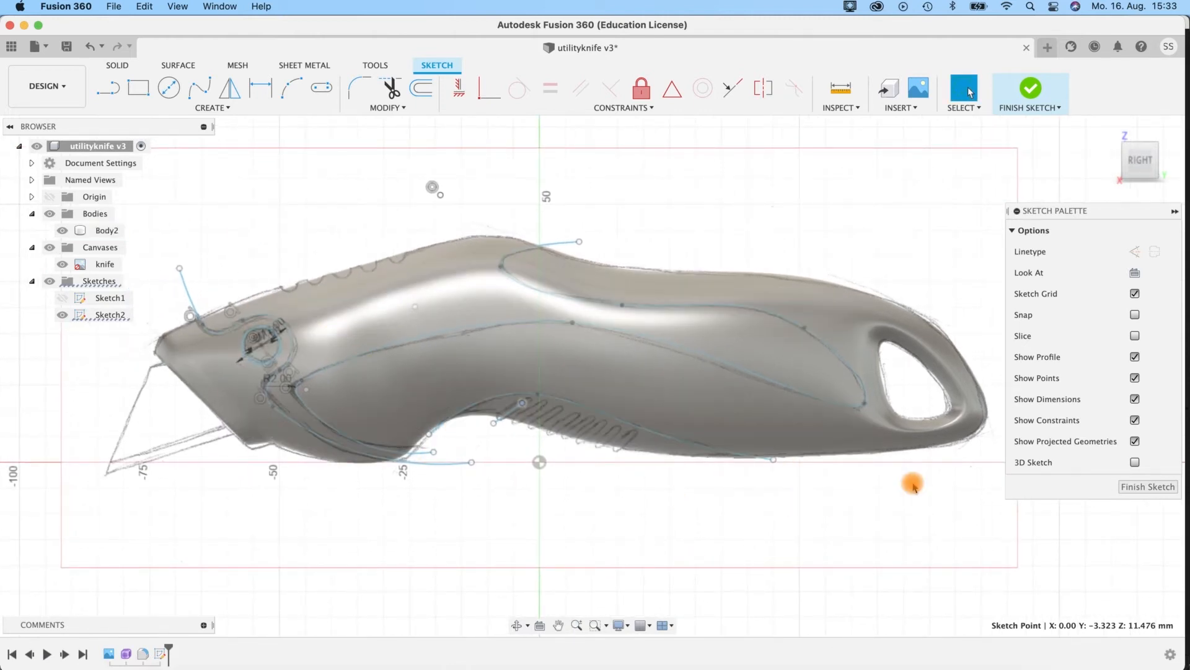
pyautogui.click(1146, 487)
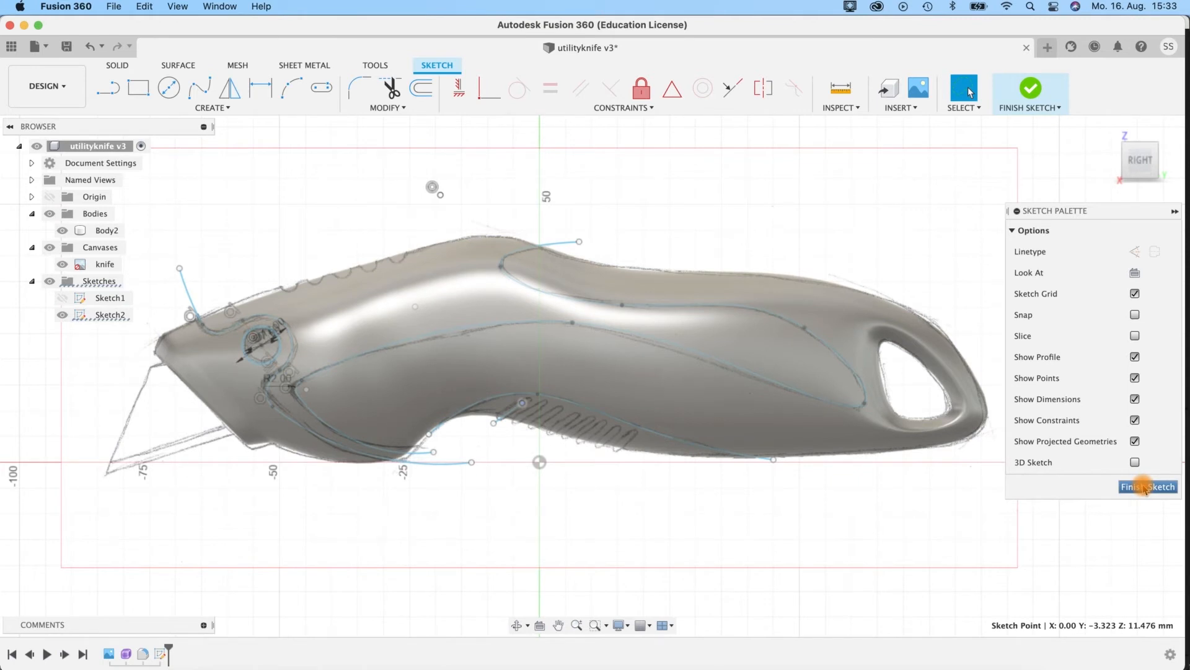
pyautogui.click(1146, 487)
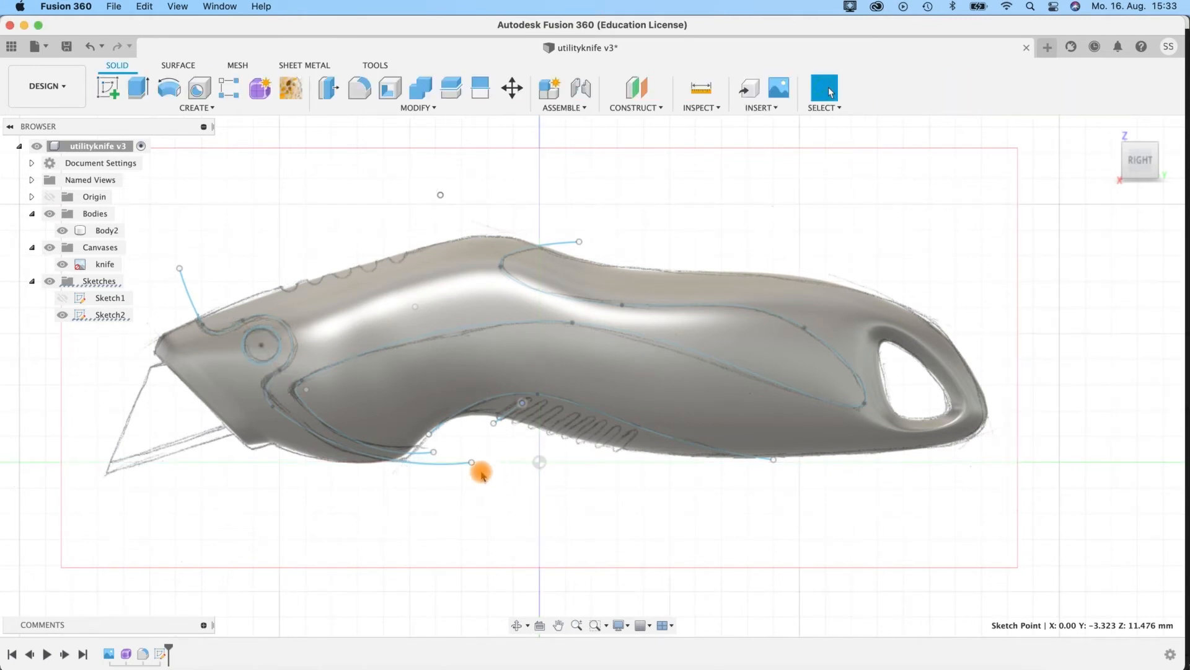
# Step: Create an offset construction plane -47.777 mm from the XZ plane, crossing the knife's front section
pyautogui.keyDown('shift'); pyautogui.moveTo(278, 262); pyautogui.dragTo(320, 294, button='middle'); pyautogui.keyUp('shift')
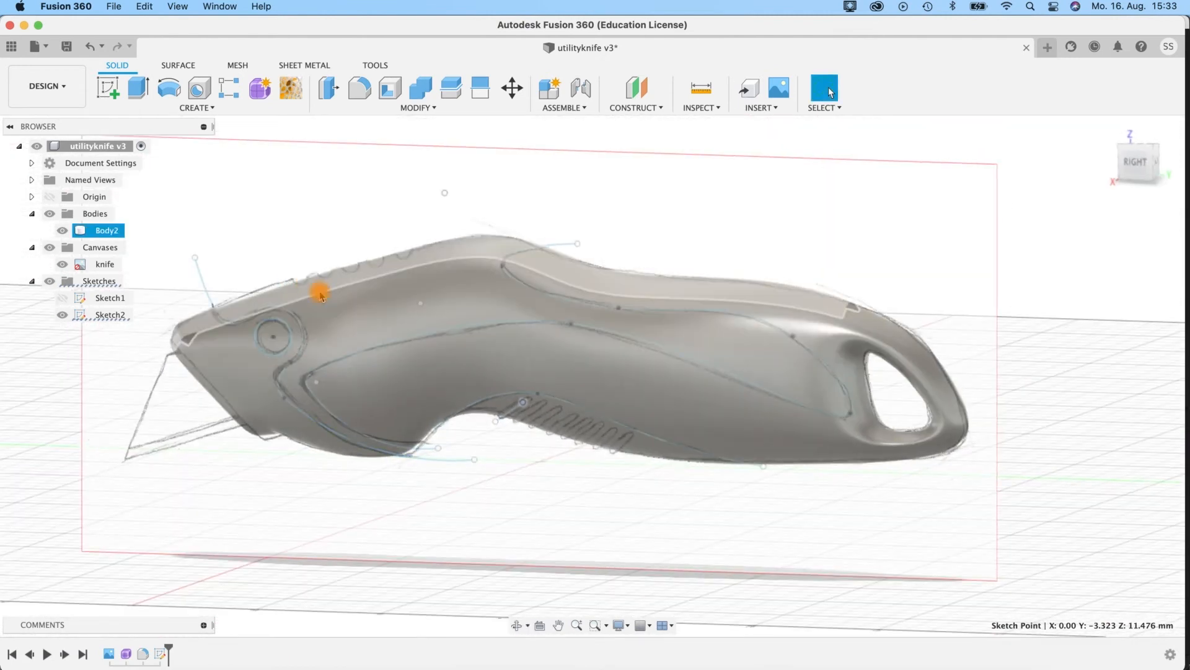
pyautogui.keyDown('shift'); pyautogui.moveTo(300, 239); pyautogui.dragTo(497, 413, button='middle'); pyautogui.keyUp('shift')
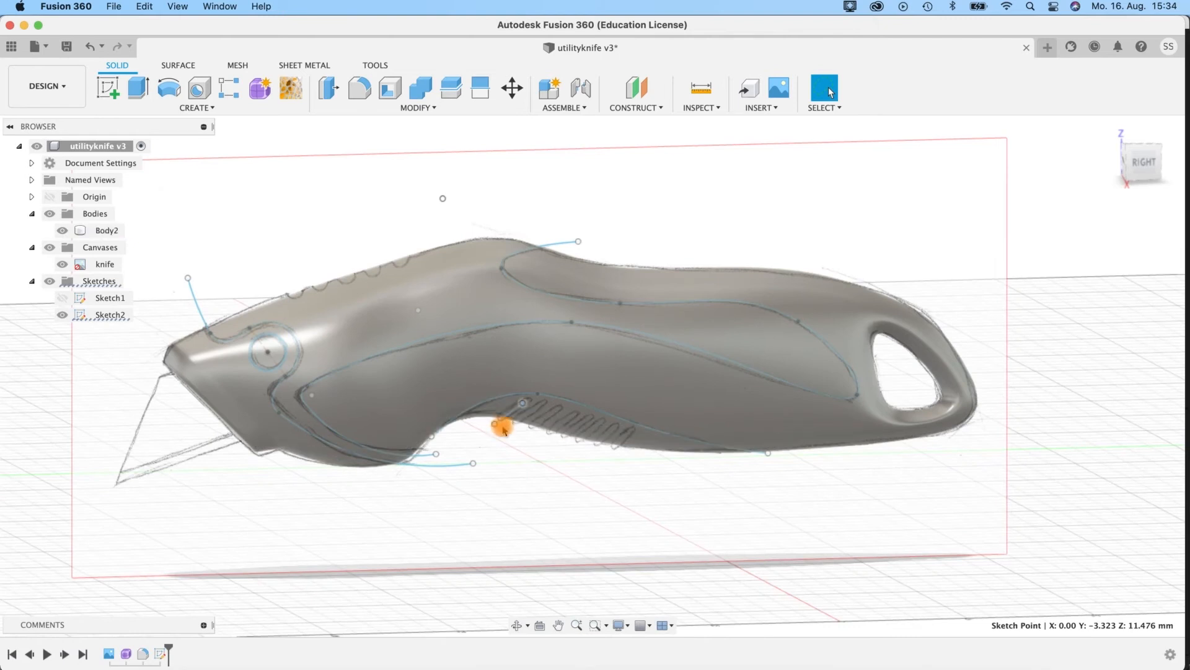
pyautogui.keyDown('shift'); pyautogui.moveTo(452, 459); pyautogui.dragTo(240, 139, button='middle'); pyautogui.keyUp('shift')
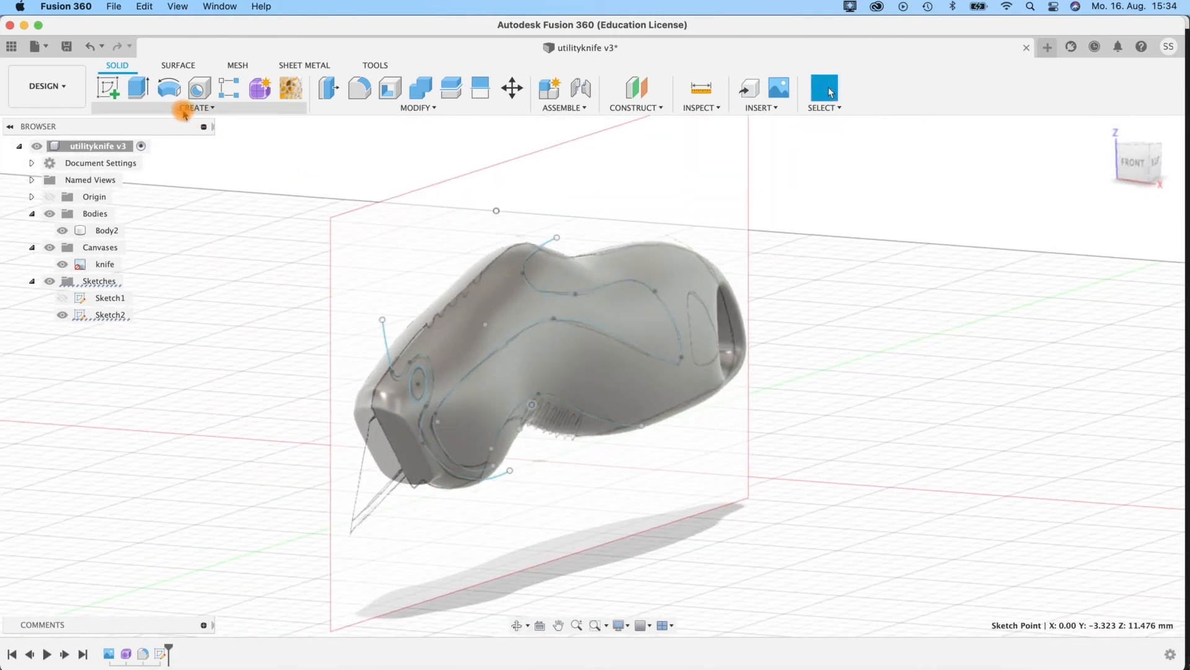
pyautogui.keyDown('shift'); pyautogui.moveTo(685, 490); pyautogui.dragTo(604, 484, button='middle'); pyautogui.keyUp('shift')
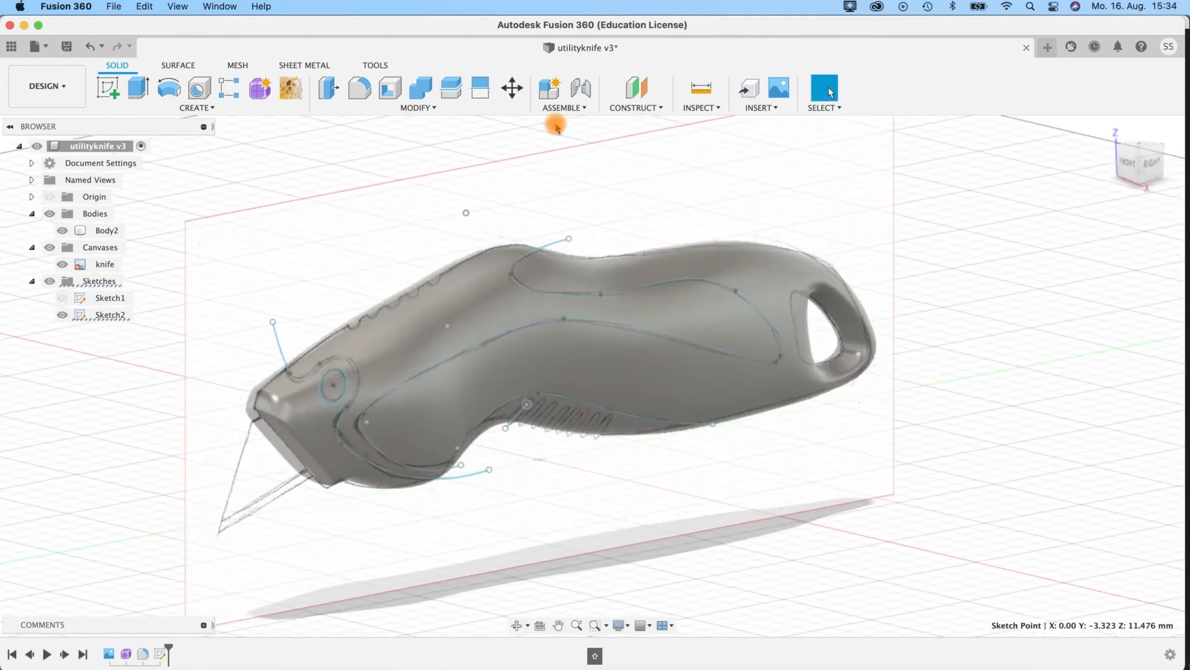
pyautogui.click(639, 109)
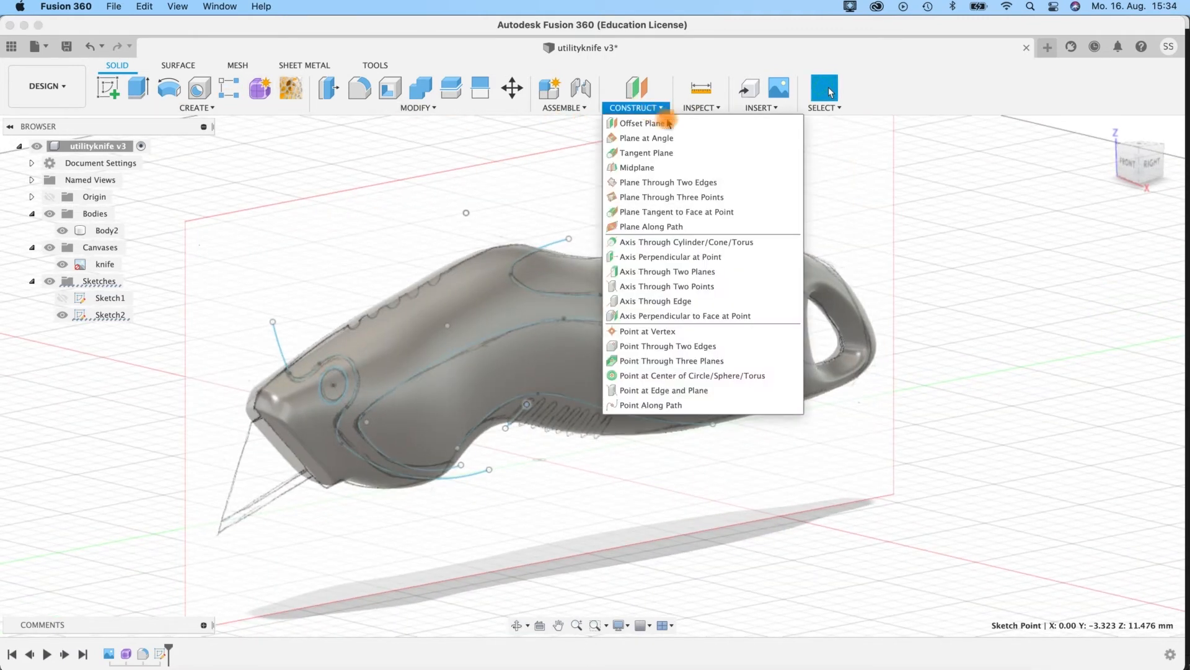
pyautogui.click(642, 489)
pyautogui.keyDown('shift'); pyautogui.moveTo(642, 489); pyautogui.dragTo(551, 441, button='middle'); pyautogui.keyUp('shift')
pyautogui.click(550, 441)
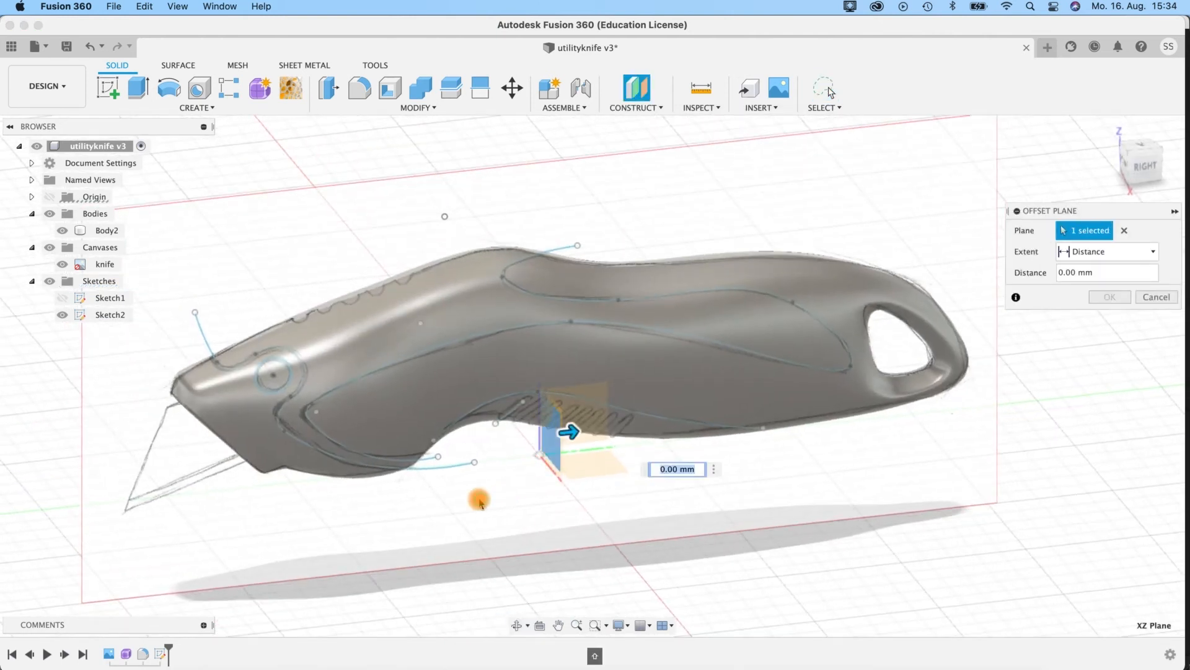
pyautogui.keyDown('shift'); pyautogui.moveTo(478, 494); pyautogui.dragTo(539, 441, button='middle'); pyautogui.keyUp('shift')
pyautogui.moveTo(531, 431); pyautogui.dragTo(302, 448)
pyautogui.click(1139, 169)
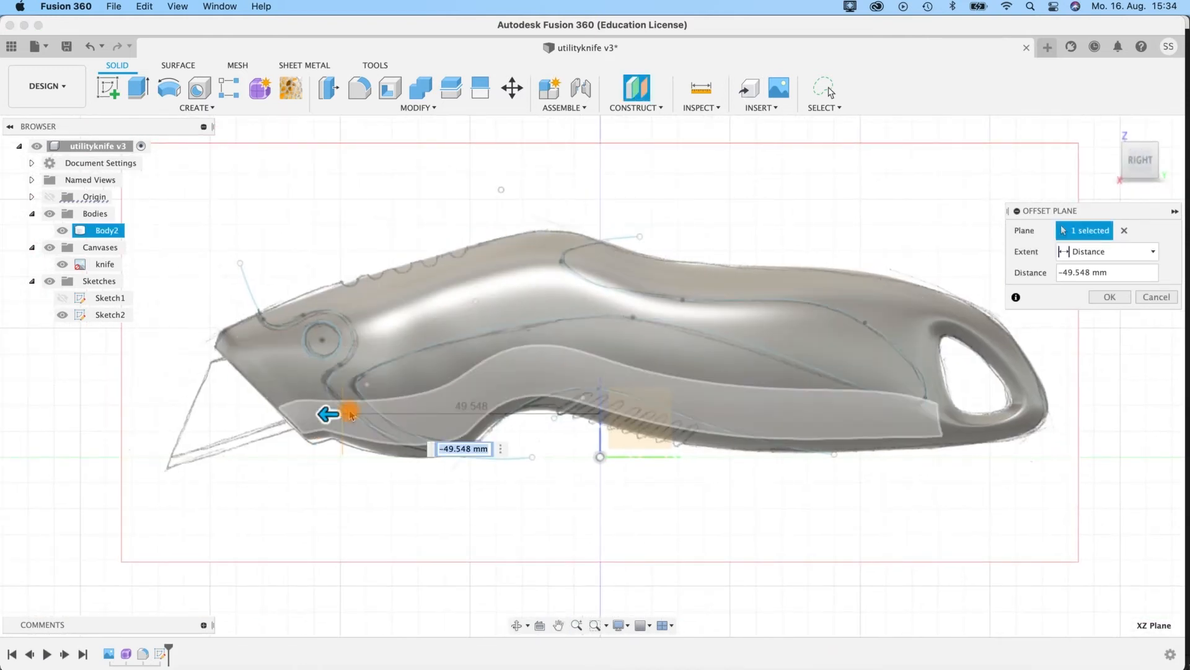
pyautogui.moveTo(324, 414); pyautogui.dragTo(336, 415)
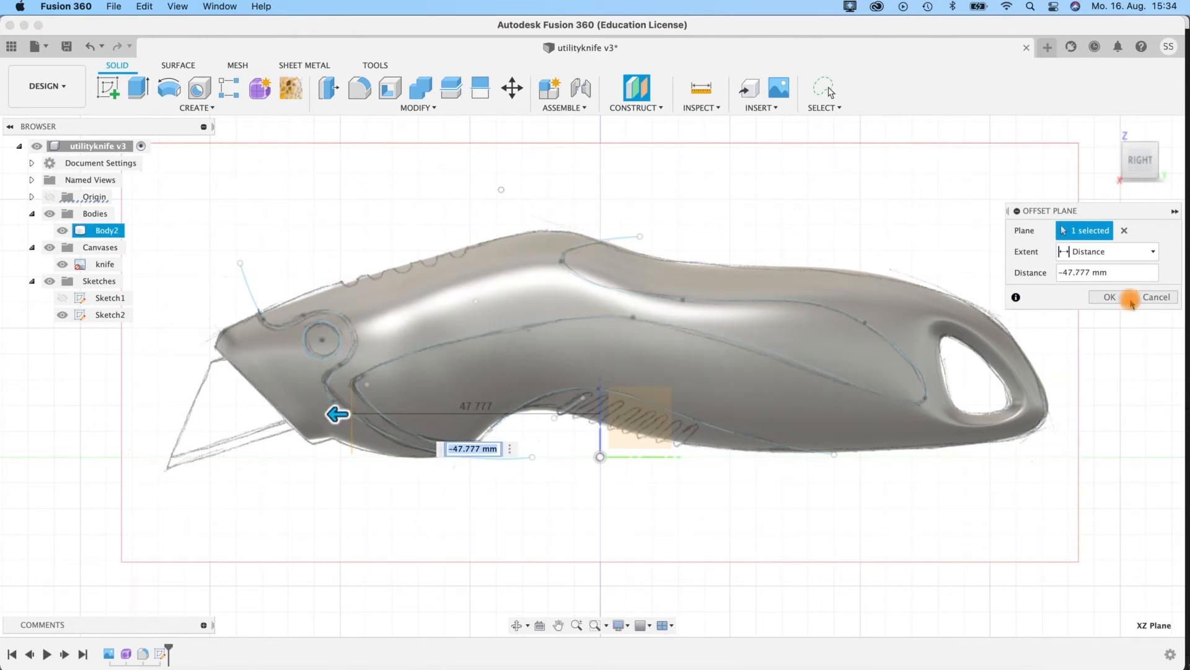
pyautogui.click(1107, 301)
# Step: Start a new sketch on the offset plane at the knife's front section
pyautogui.keyDown('shift'); pyautogui.moveTo(486, 518); pyautogui.dragTo(586, 527, button='middle'); pyautogui.keyUp('shift')
pyautogui.click(510, 501)
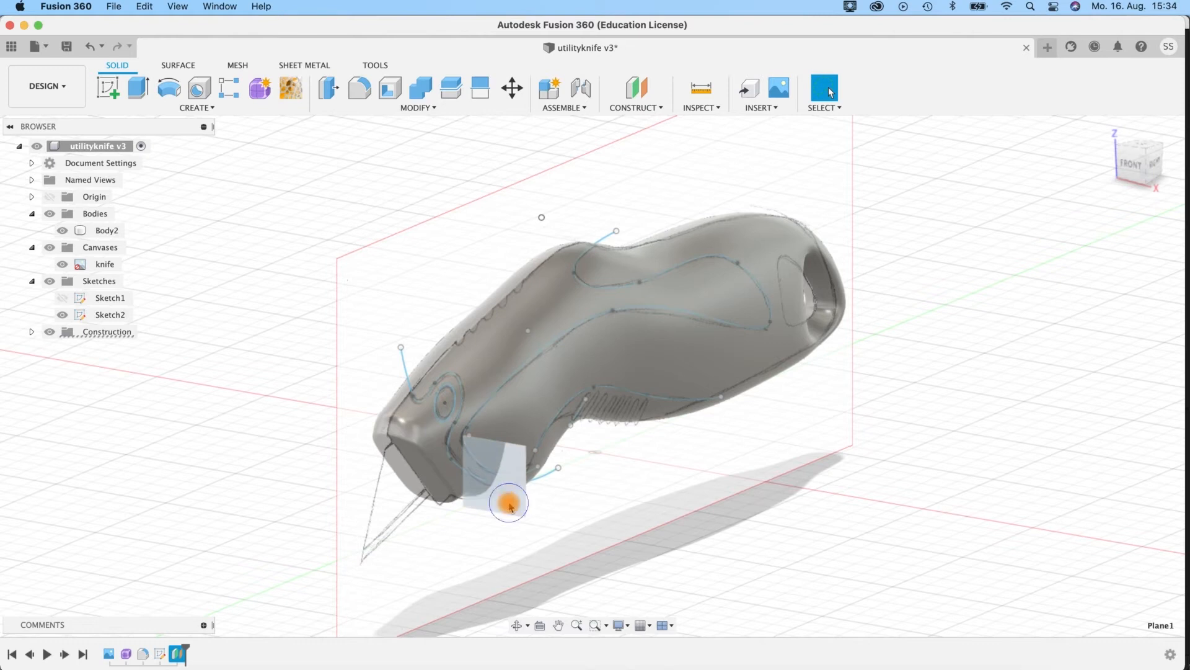
pyautogui.rightClick(510, 505)
pyautogui.click(502, 576)
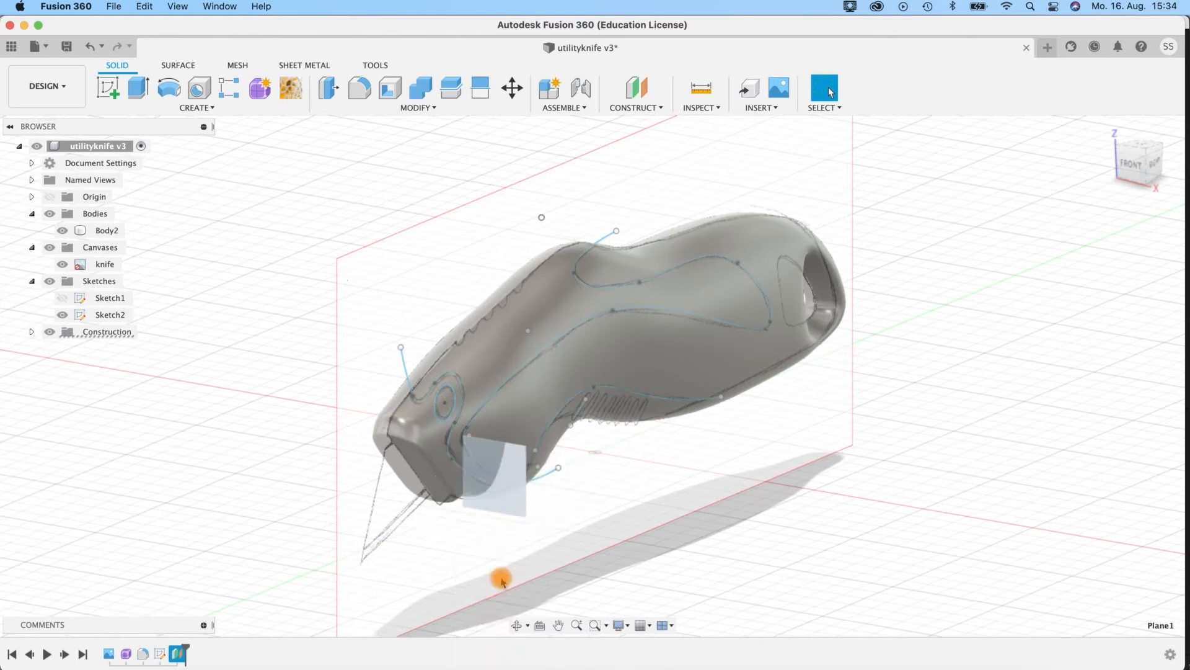
# Step: Hide Body2 and Sketch2 to clear the front view for sketching the profile
pyautogui.scroll(5, 666, 417)
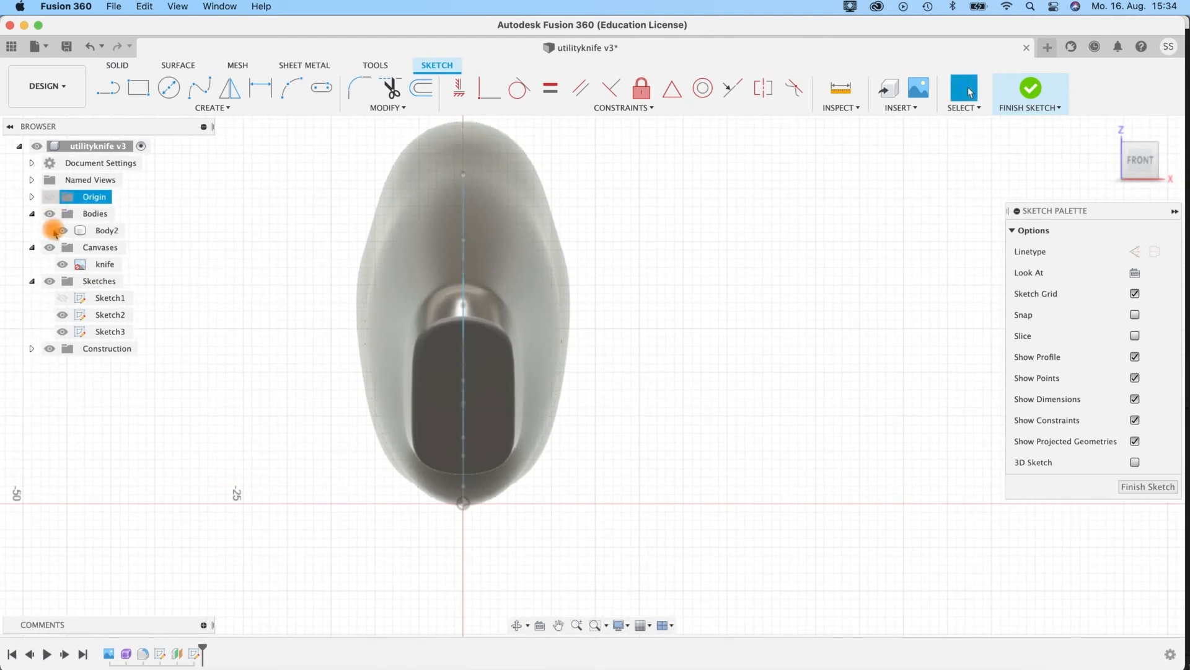
pyautogui.click(58, 231)
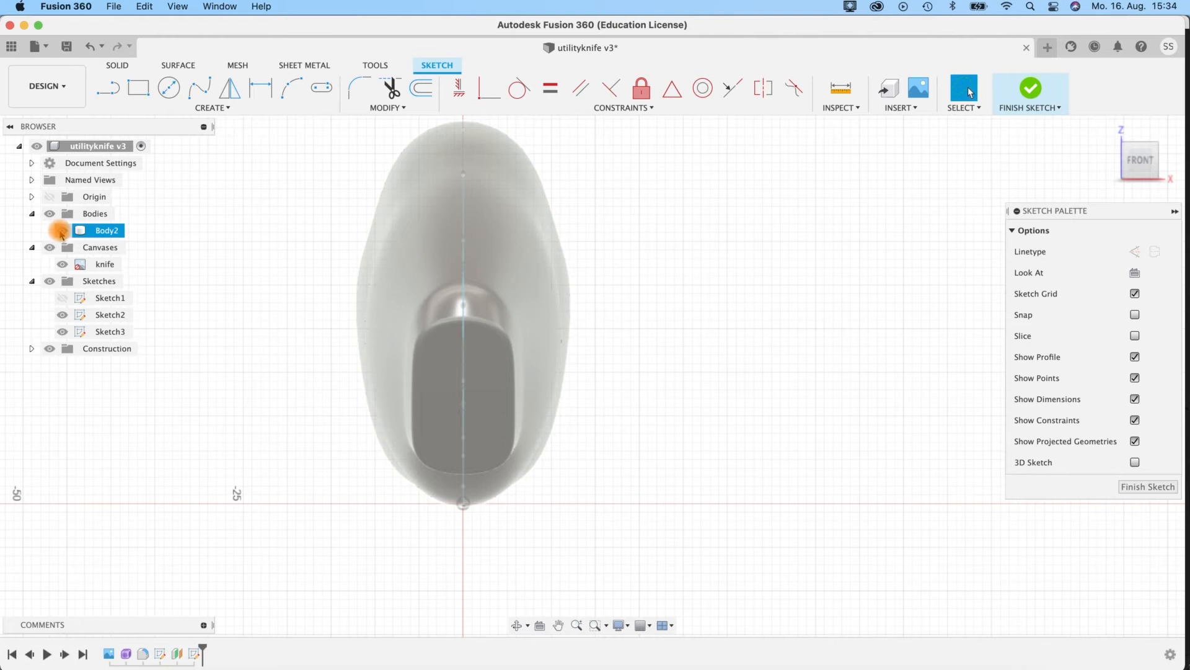
pyautogui.click(60, 232)
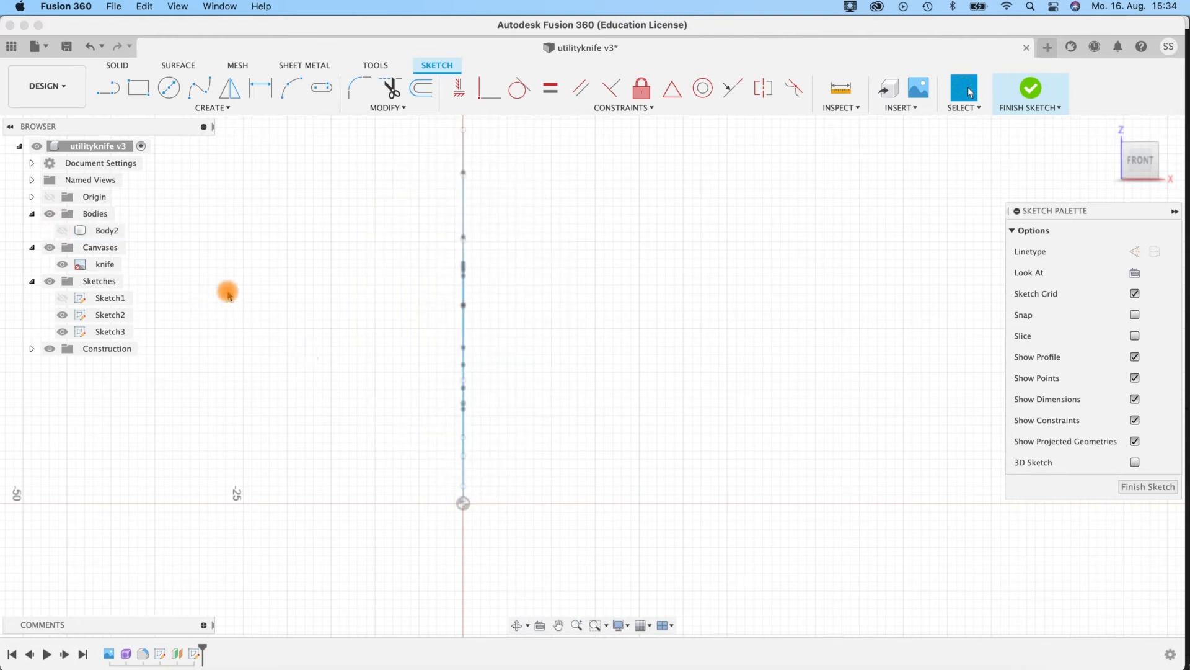
pyautogui.click(62, 314)
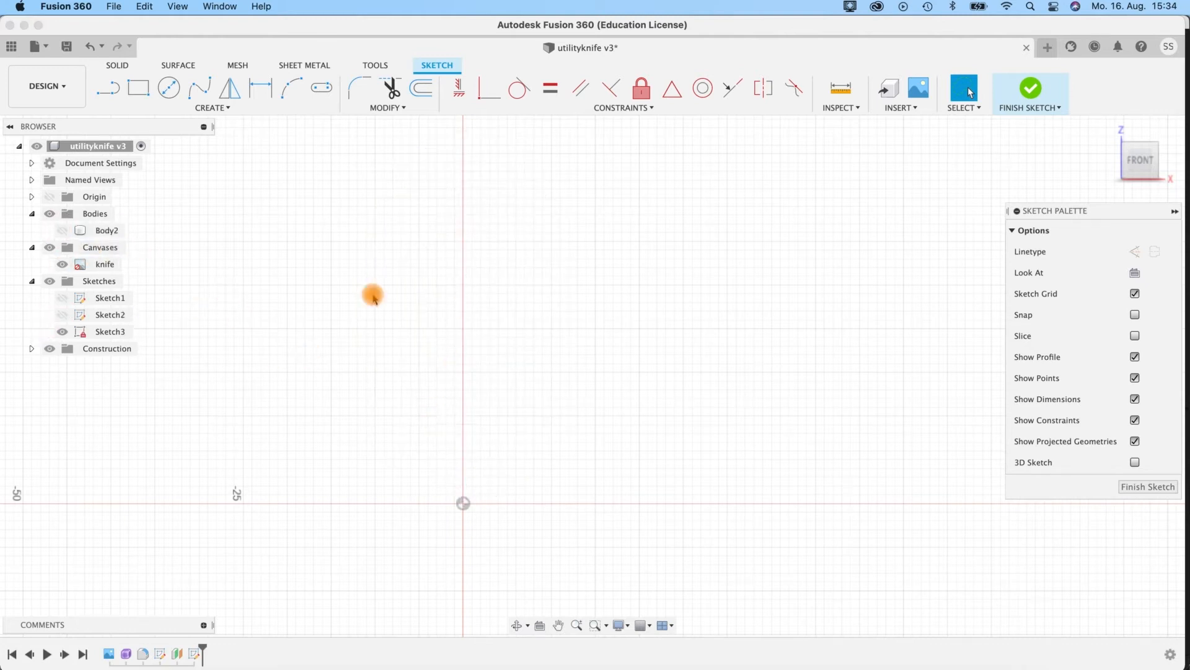
# Step: Sketch a vertical construction line about 32 mm long upwards from the origin
pyautogui.click(105, 89)
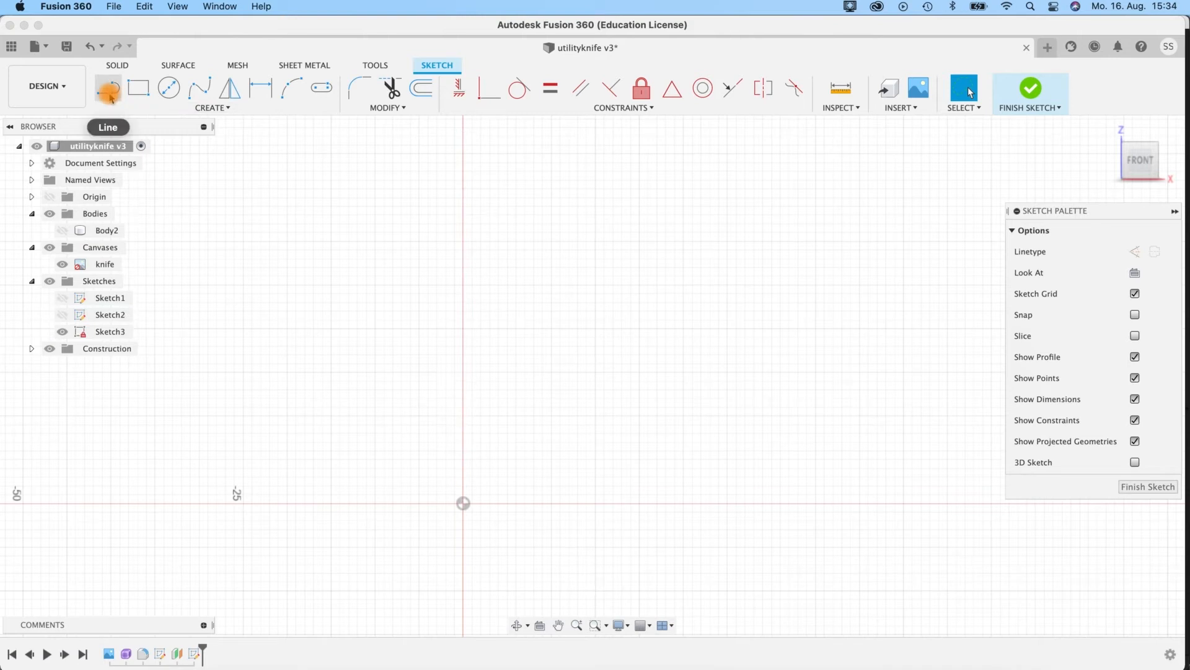
pyautogui.click(462, 503)
pyautogui.click(462, 224)
pyautogui.press('Escape')
pyautogui.click(464, 347)
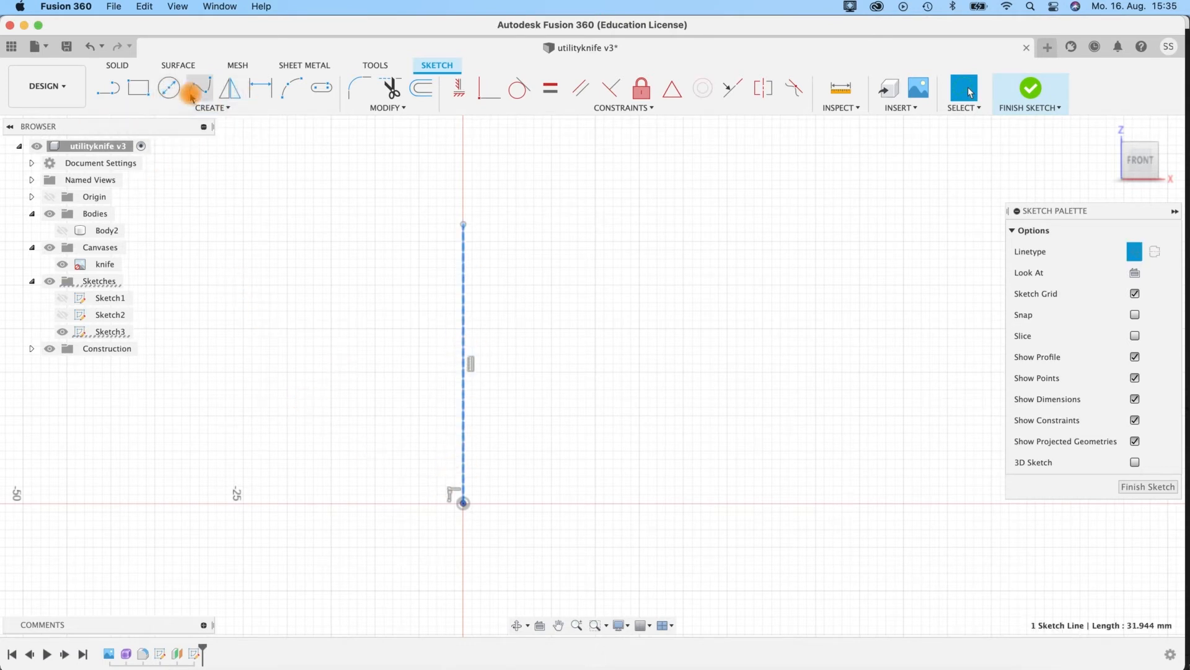
# Step: Sketch a three-point arc from the upper part of the construction line to about X 13.7 mm, Z 24.3 mm, showing Body2 briefly as reference
pyautogui.click(286, 93)
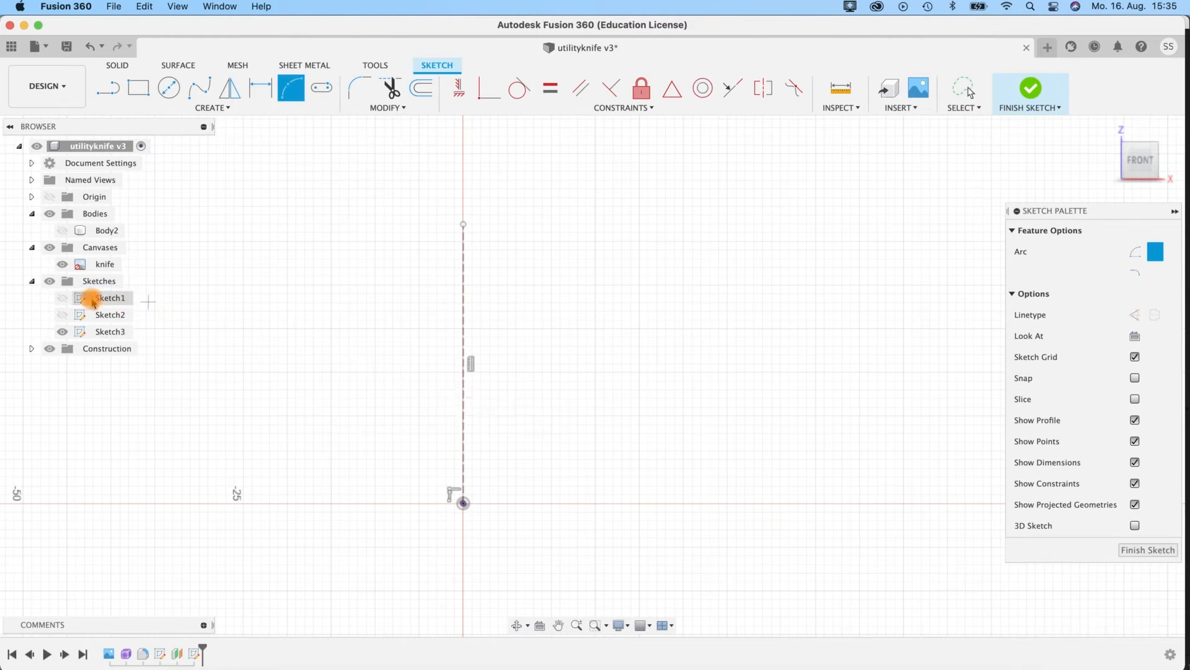
pyautogui.click(62, 232)
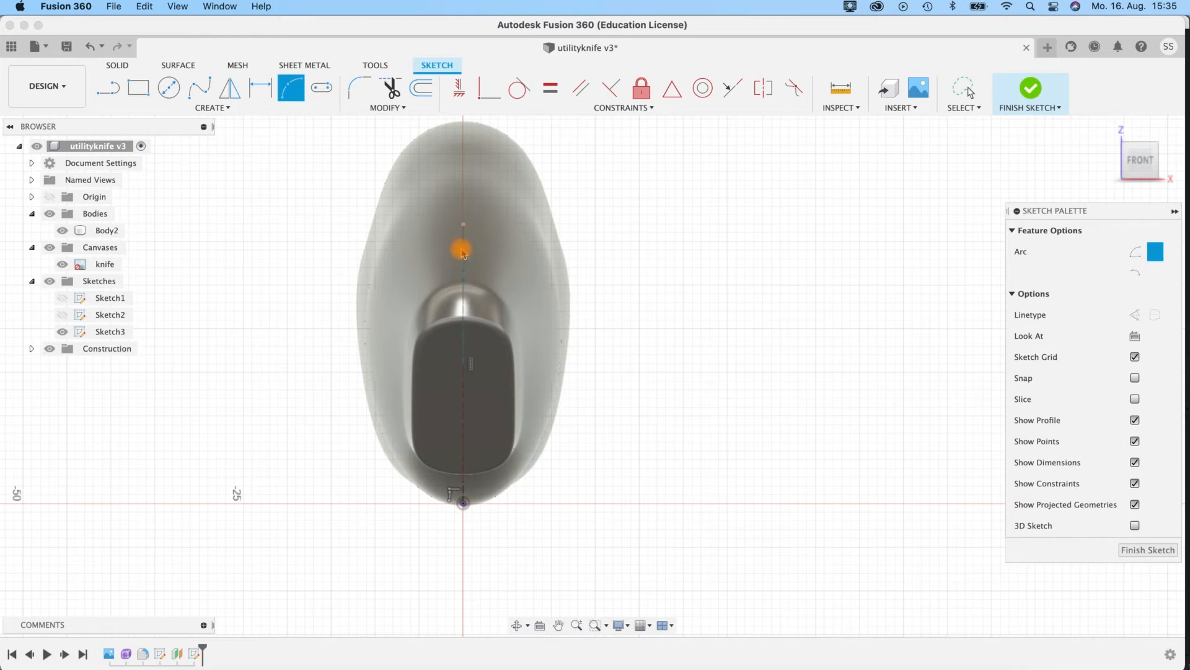
pyautogui.click(465, 245)
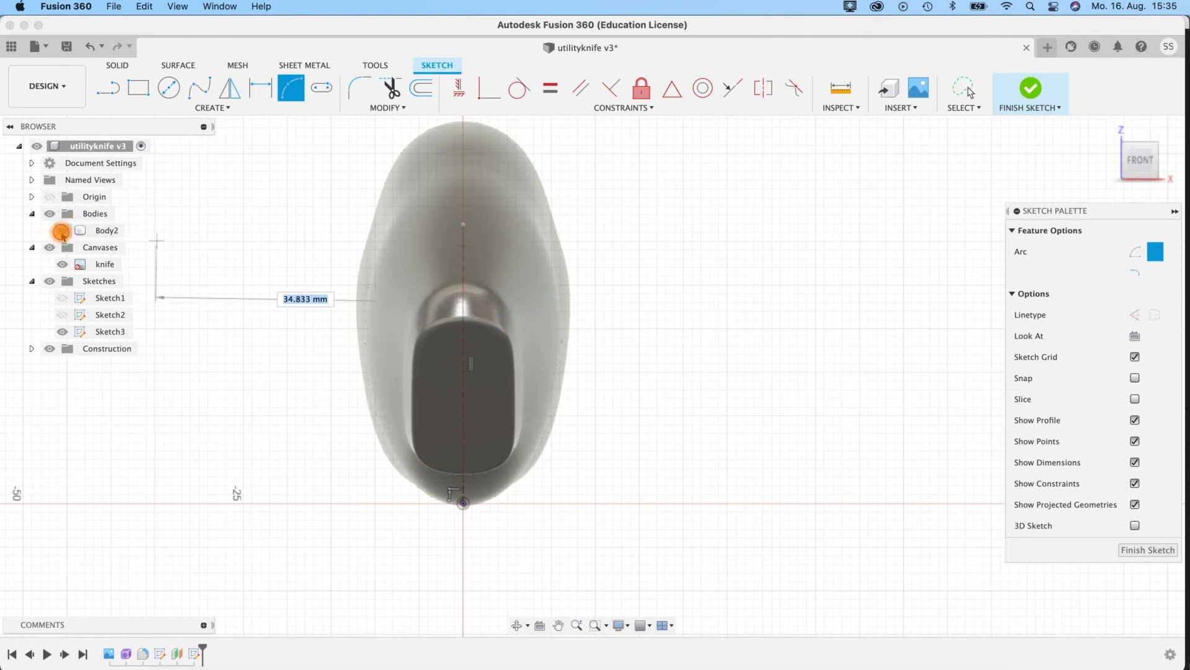
pyautogui.click(62, 231)
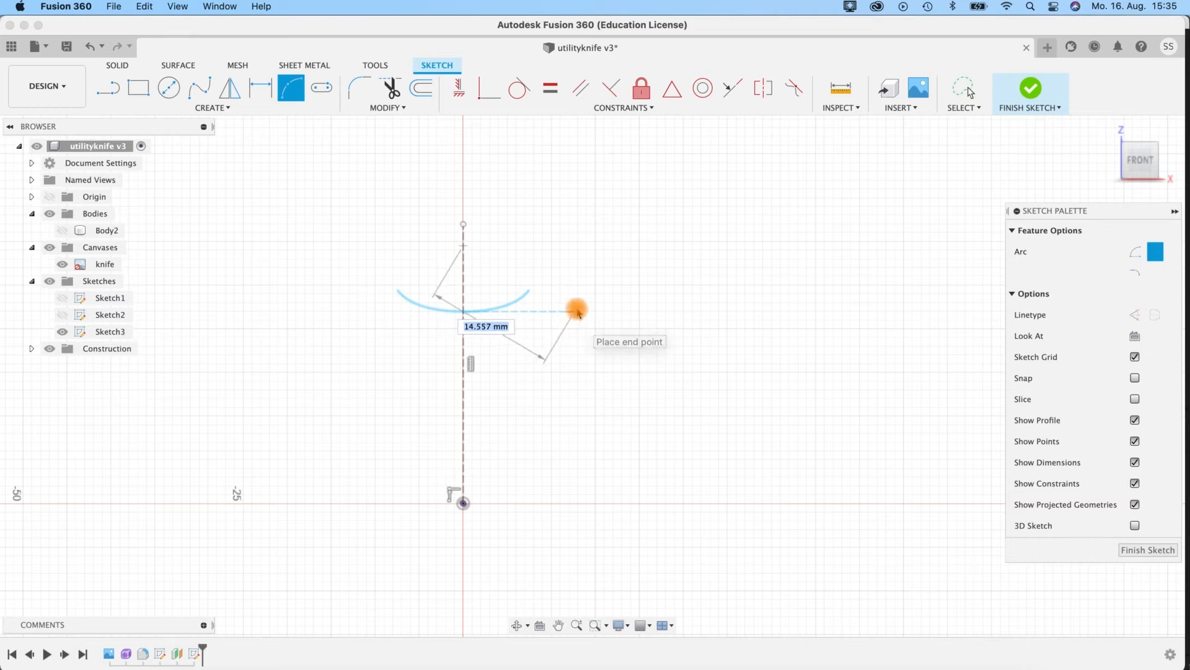
pyautogui.click(584, 296)
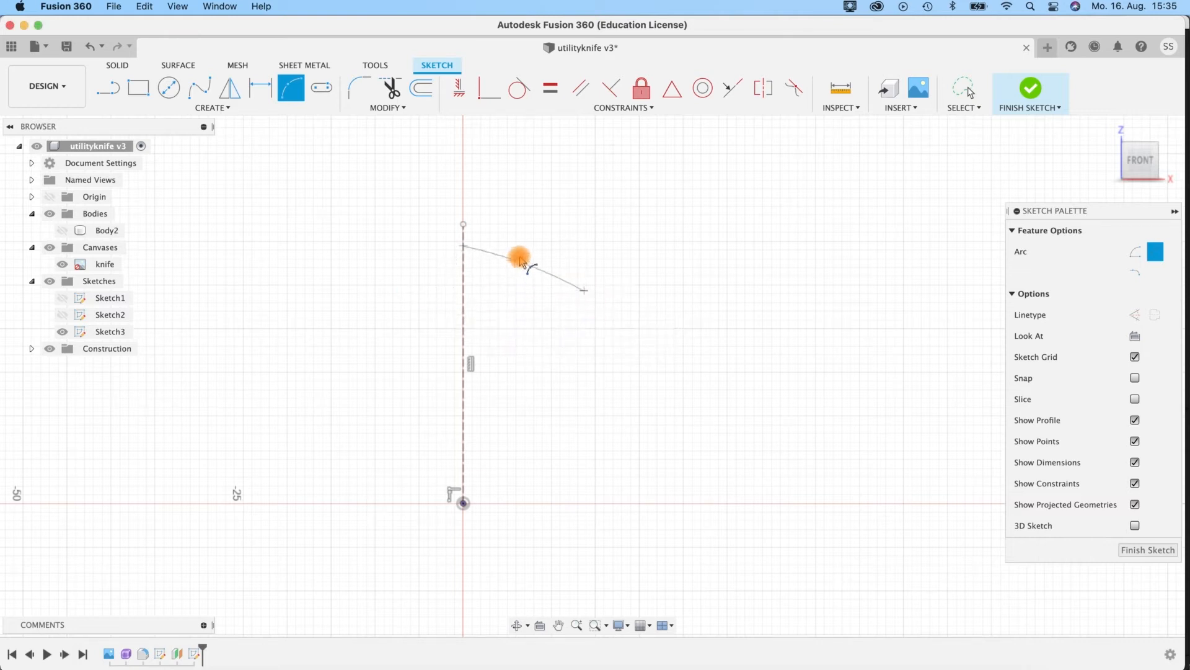
pyautogui.click(522, 259)
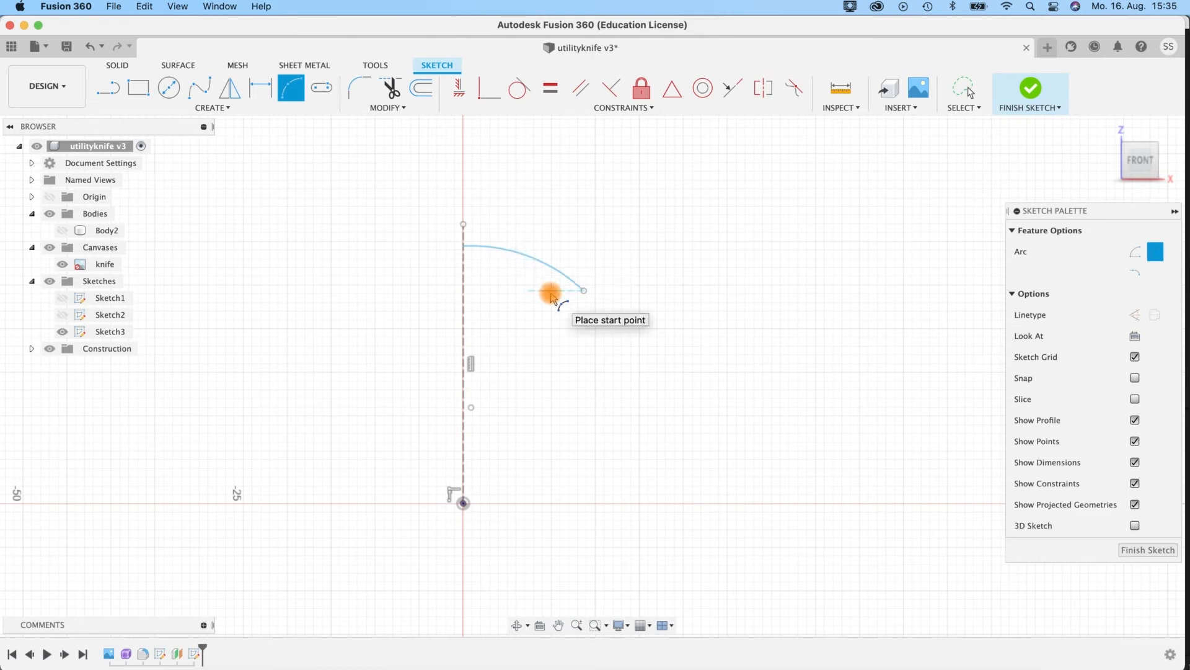
pyautogui.press('Escape')
# Step: Reposition the arc's outer end point with Body2 shown temporarily for comparison, giving the arc a radius of about 18 mm
pyautogui.click(587, 297)
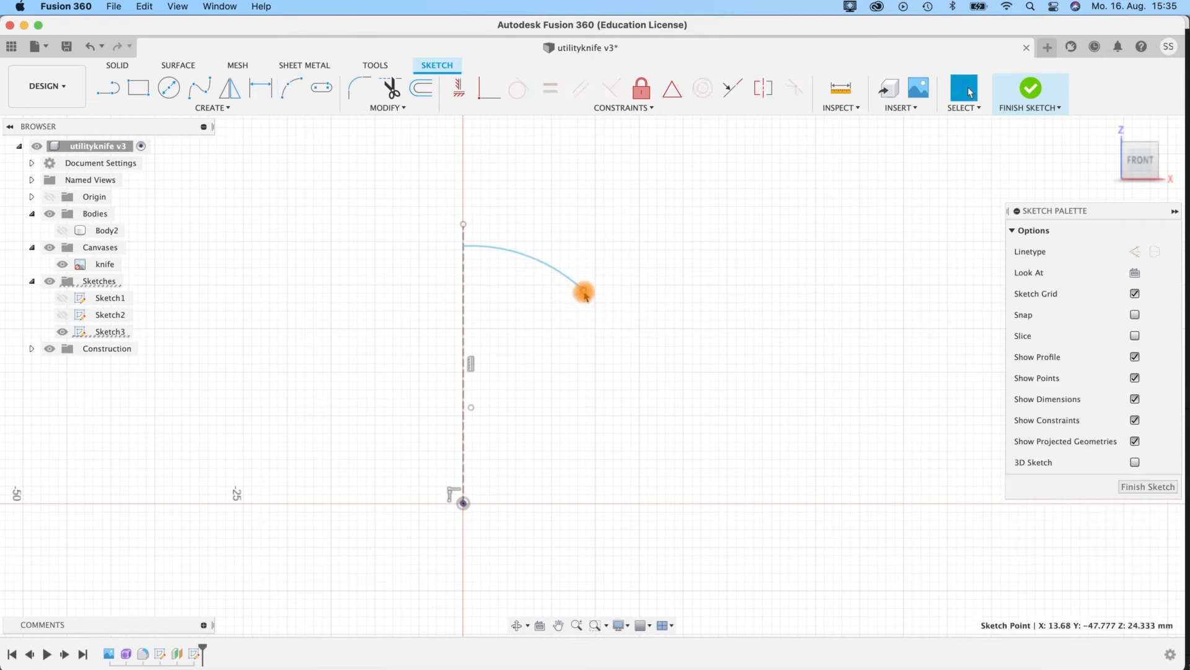
pyautogui.moveTo(587, 296); pyautogui.dragTo(533, 280)
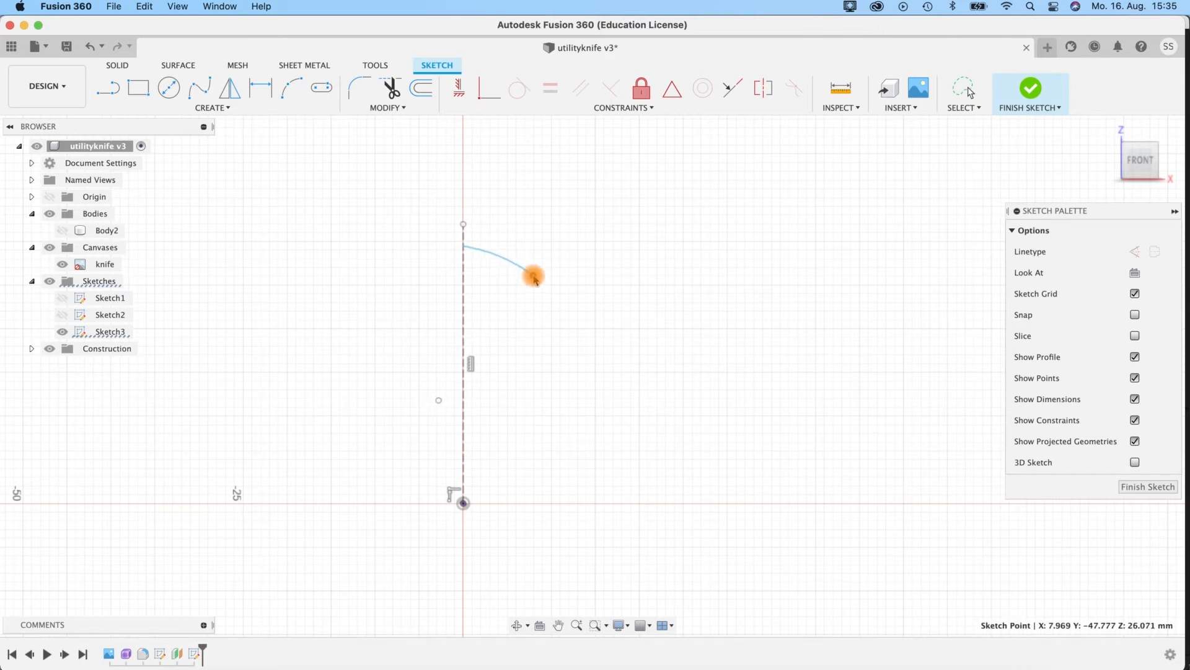
pyautogui.click(62, 234)
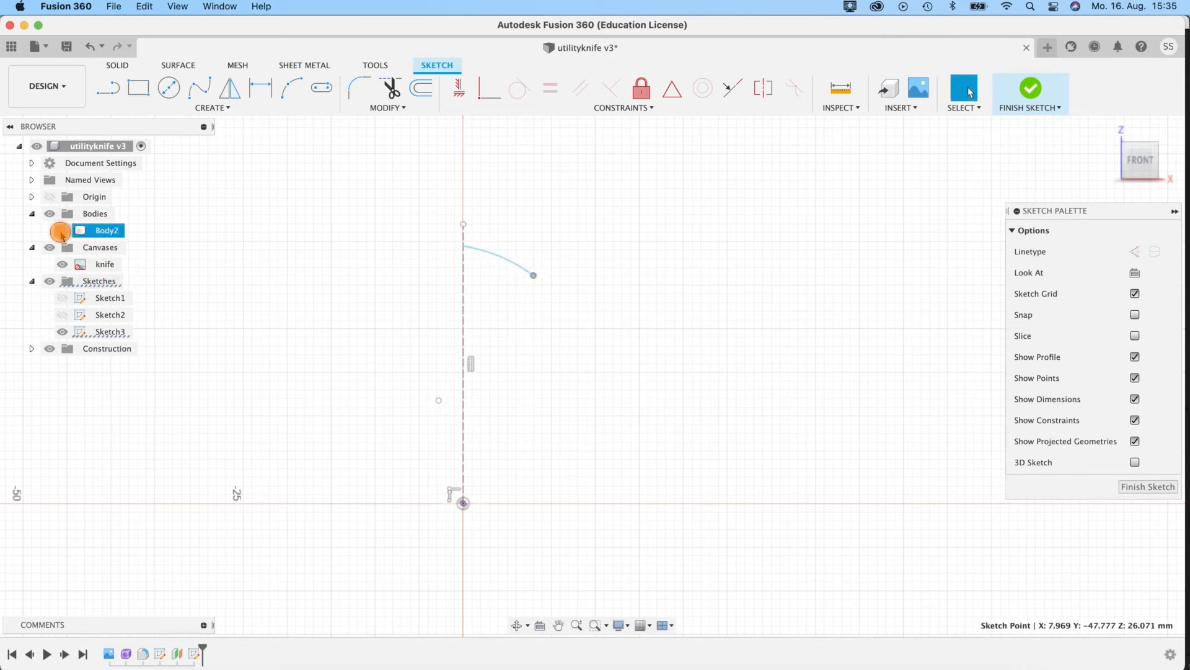
pyautogui.click(62, 230)
pyautogui.keyDown('shift'); pyautogui.moveTo(495, 300); pyautogui.dragTo(653, 332, button='middle'); pyautogui.keyUp('shift')
pyautogui.click(58, 232)
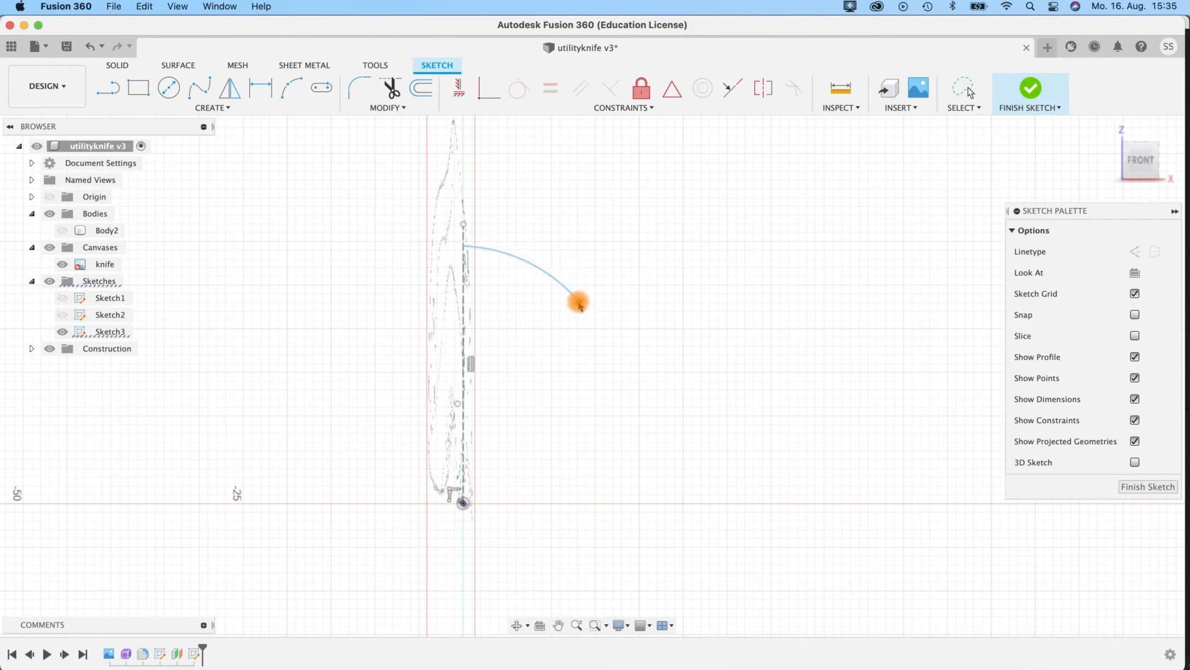
pyautogui.keyDown('shift'); pyautogui.moveTo(549, 386); pyautogui.dragTo(545, 386, button='middle'); pyautogui.keyUp('shift')
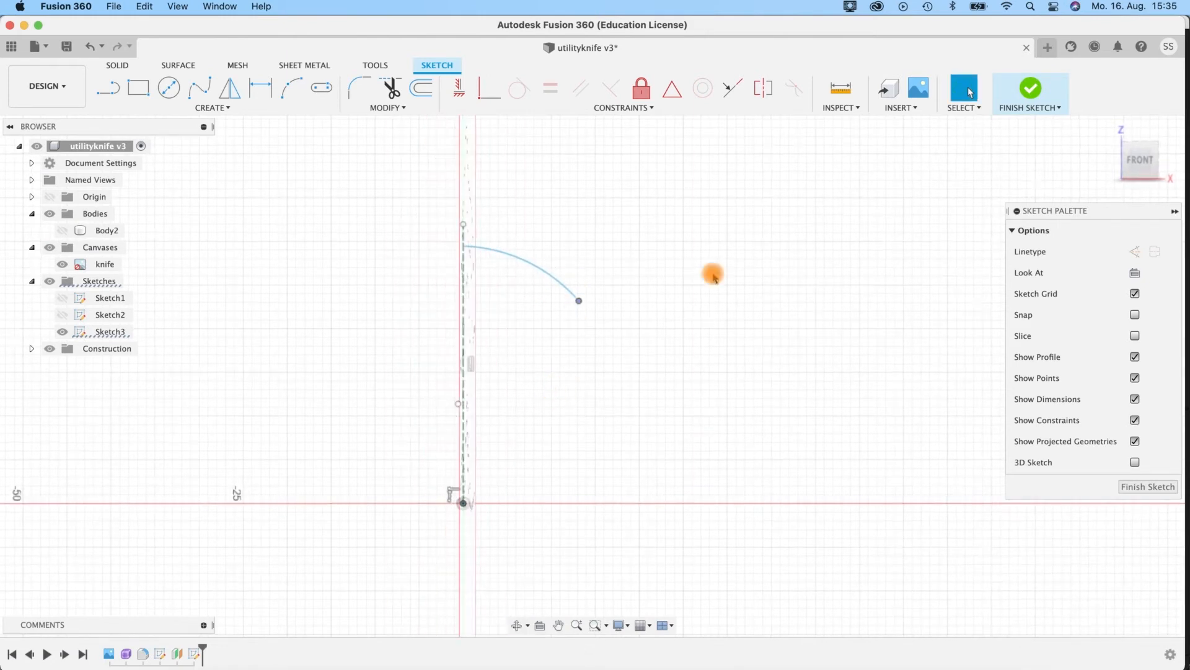
# Step: Mirror the arc about the vertical construction line and hide the knife canvas
pyautogui.click(514, 260)
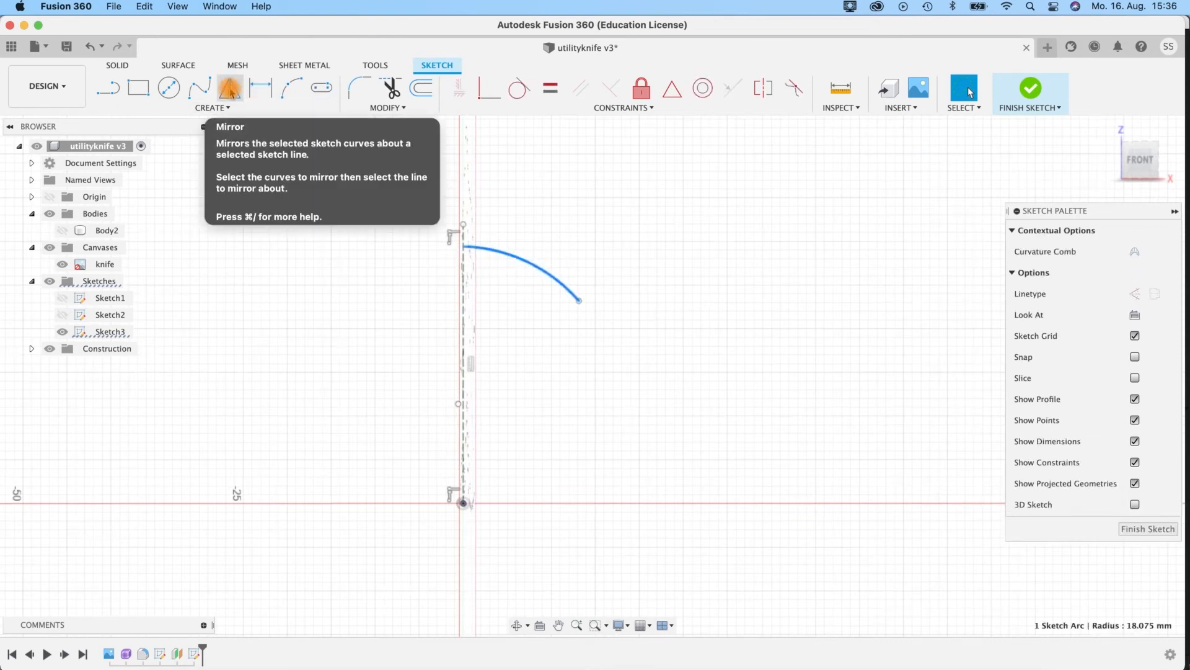
pyautogui.click(230, 88)
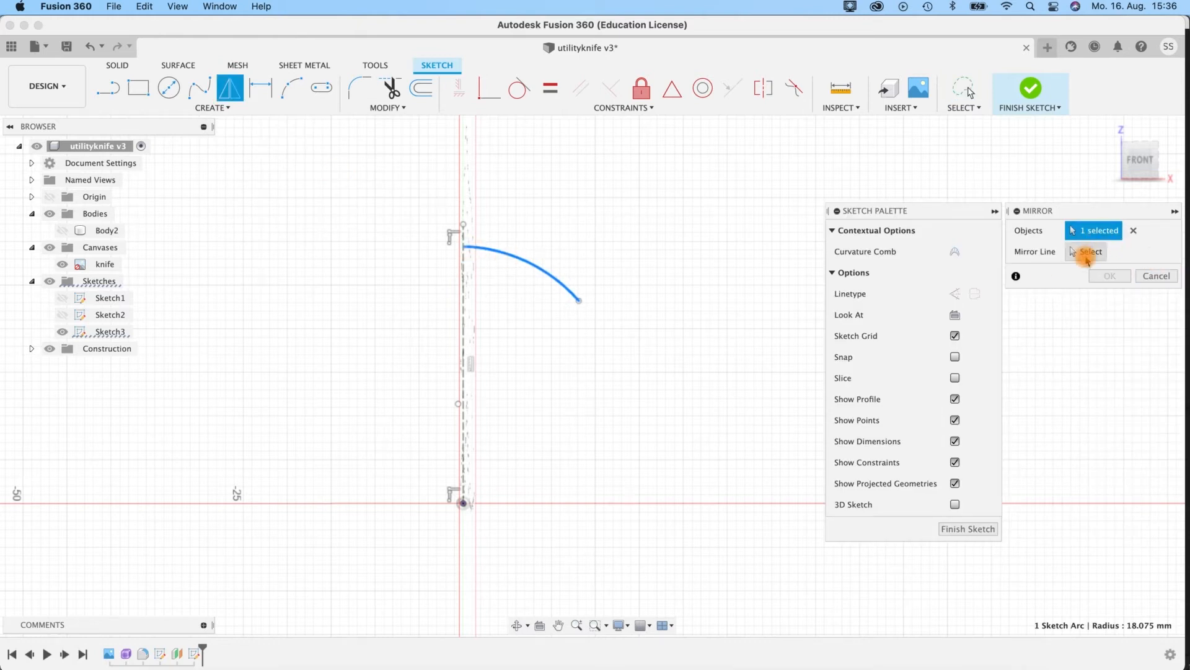
pyautogui.click(464, 271)
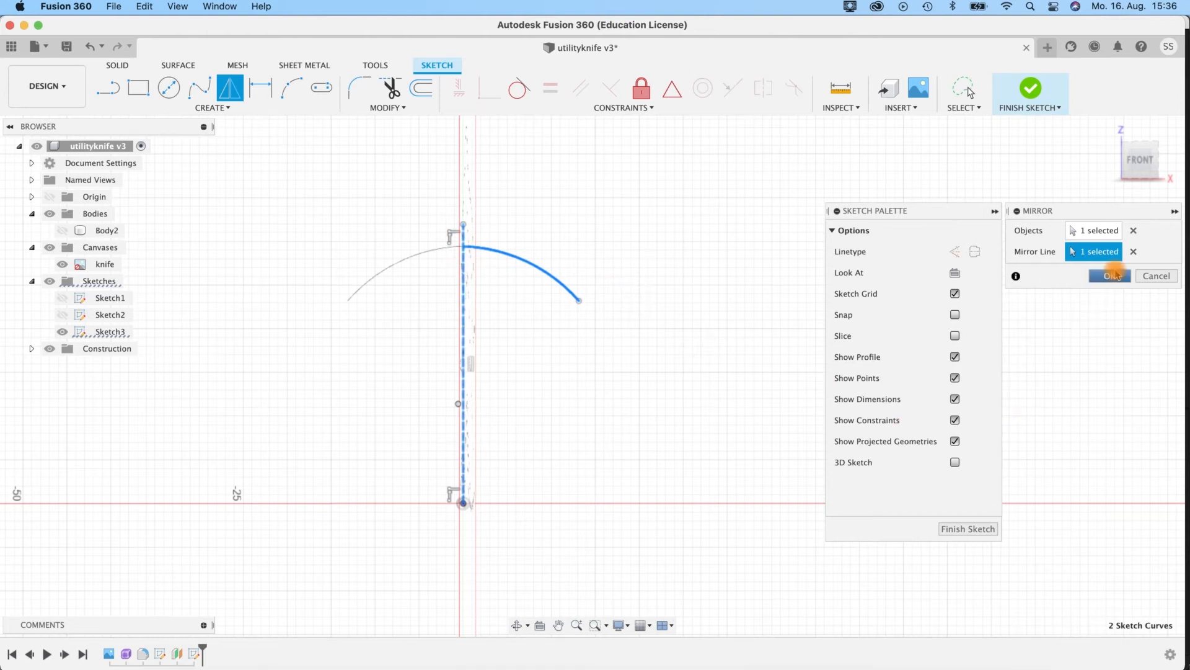
pyautogui.click(1114, 274)
pyautogui.click(103, 250)
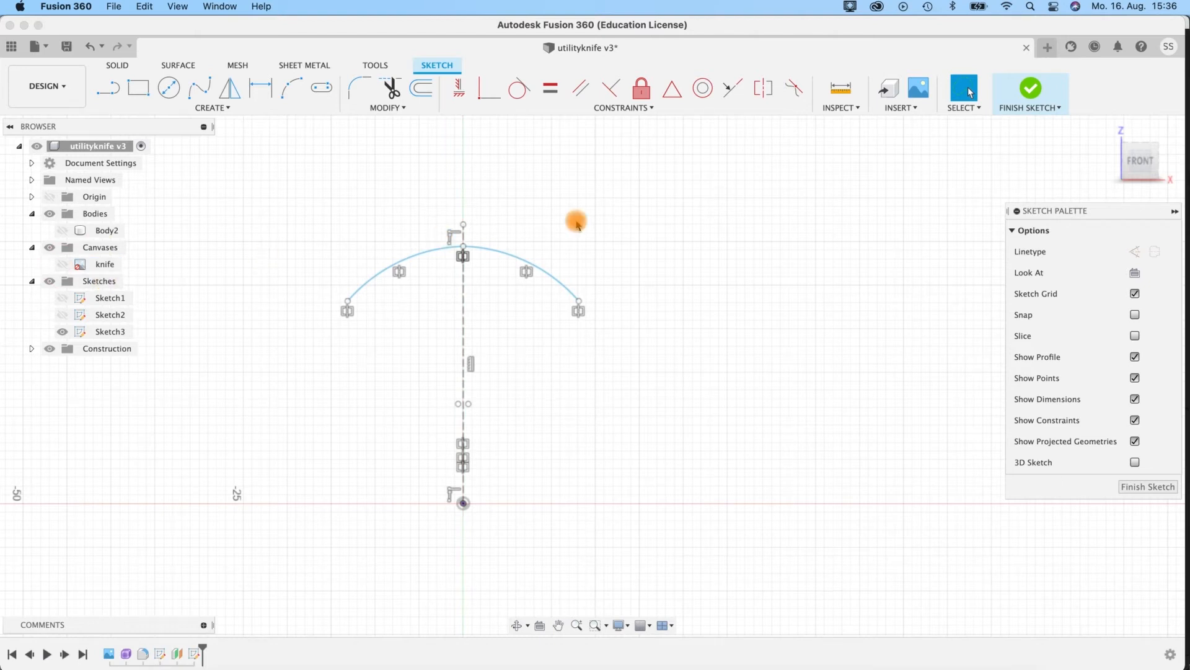
# Step: Apply a Tangent constraint between the original arc and its mirrored copy
pyautogui.click(434, 254)
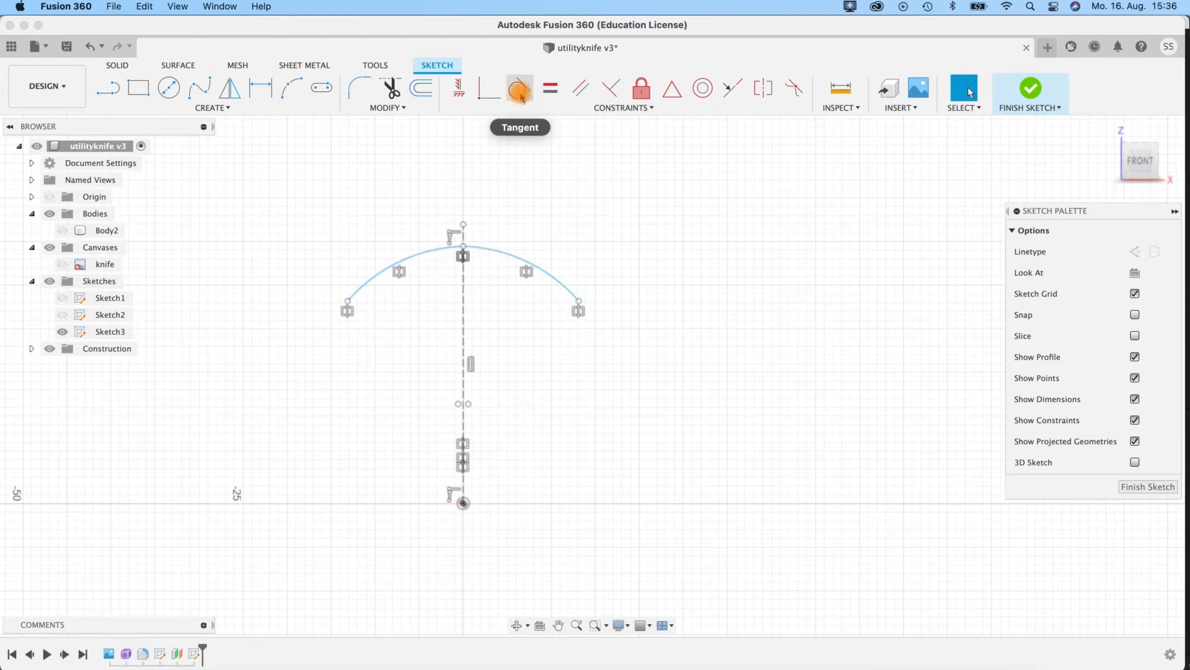
pyautogui.scroll(5, 515, 198)
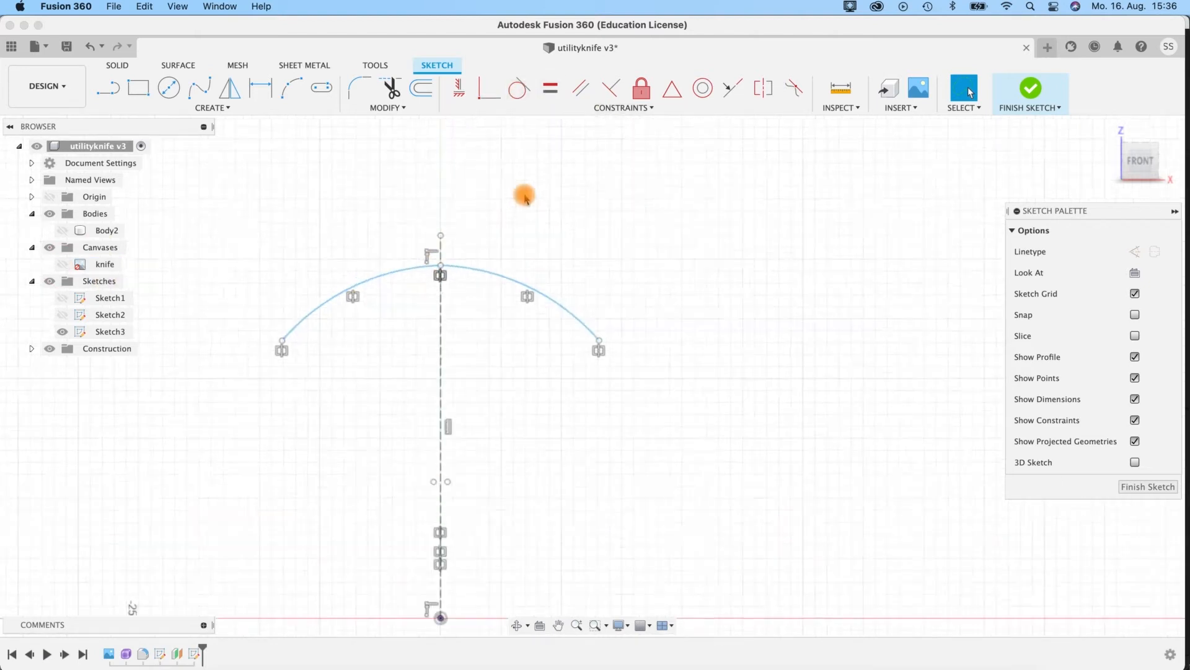
pyautogui.click(517, 91)
pyautogui.click(452, 304)
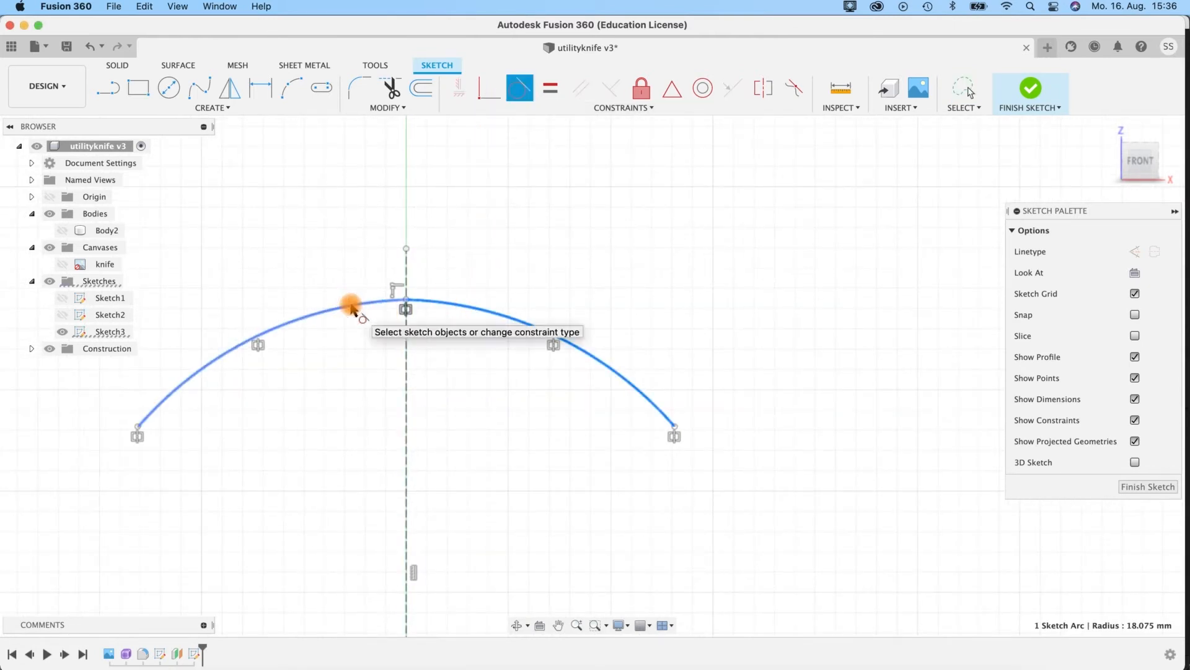
pyautogui.click(346, 308)
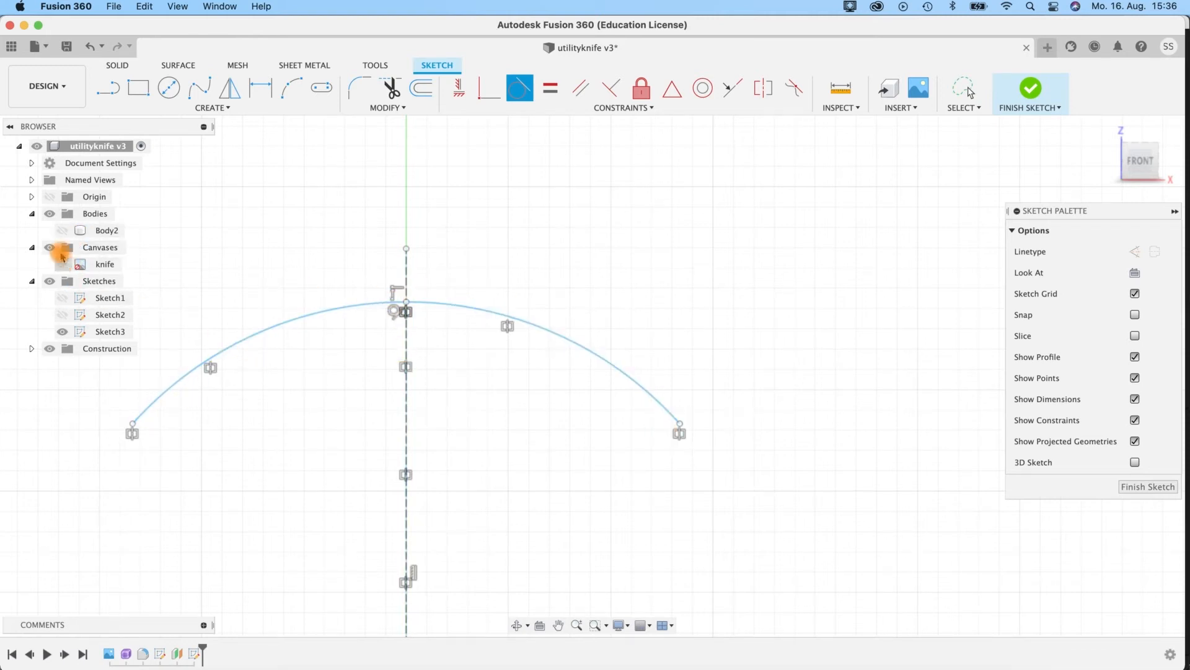
# Step: Show Body2 and move the original arc upwards, about -4.8 mm in Y distance, to meet the body's top edge
pyautogui.click(62, 231)
pyautogui.moveTo(439, 369)
pyautogui.keyDown('shift'); pyautogui.mouseDown(button='middle')
pyautogui.moveTo(633, 481)
pyautogui.moveTo(677, 473)
pyautogui.moveTo(706, 417)
pyautogui.moveTo(638, 436)
pyautogui.moveTo(689, 438)
pyautogui.moveTo(713, 403)
pyautogui.moveTo(691, 444)
pyautogui.moveTo(667, 446)
pyautogui.moveTo(662, 426)
pyautogui.moveTo(547, 428)
pyautogui.mouseUp(button='middle'); pyautogui.keyUp('shift')
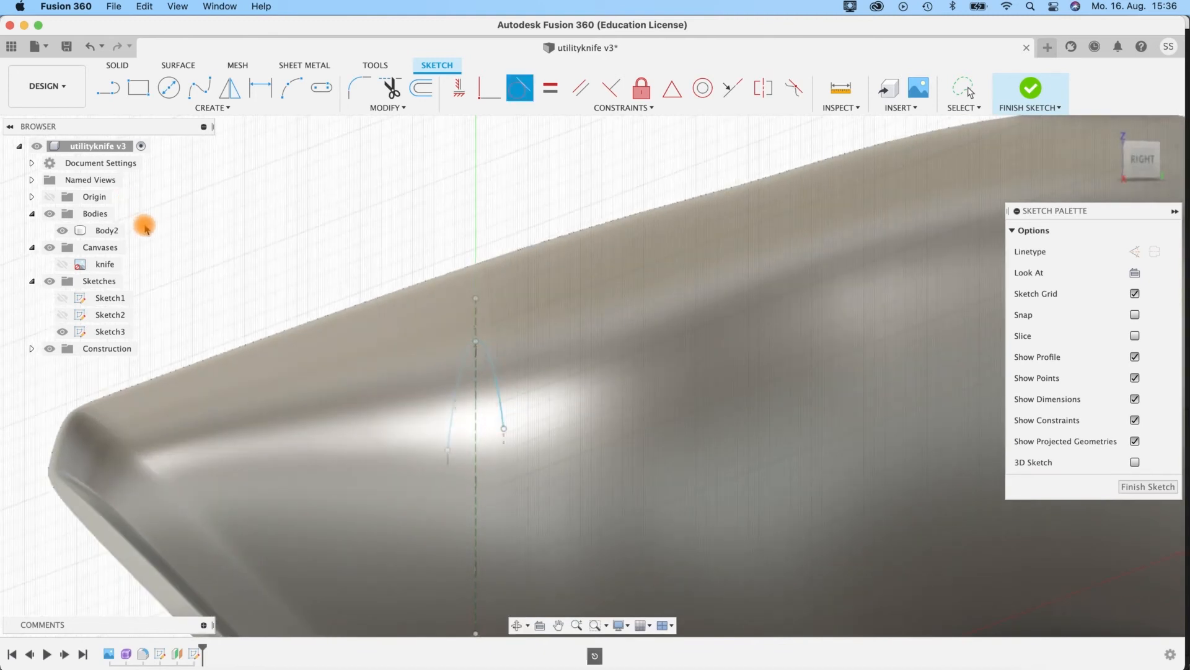
pyautogui.click(63, 230)
pyautogui.click(494, 374)
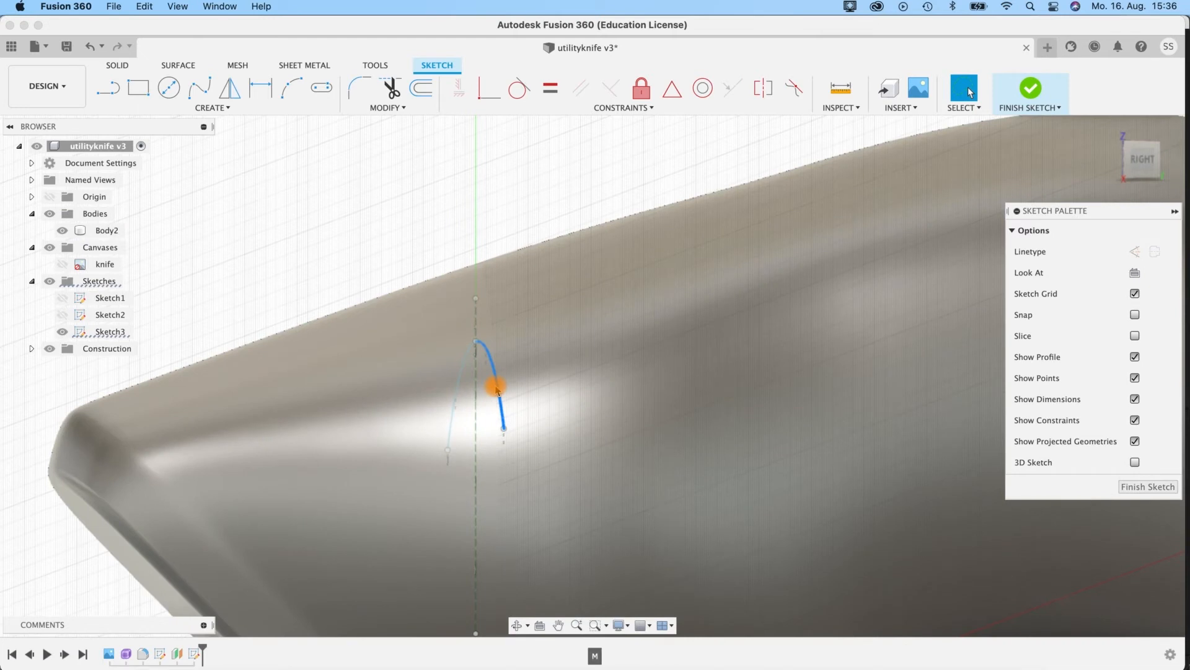
pyautogui.scroll(-5, 473, 247)
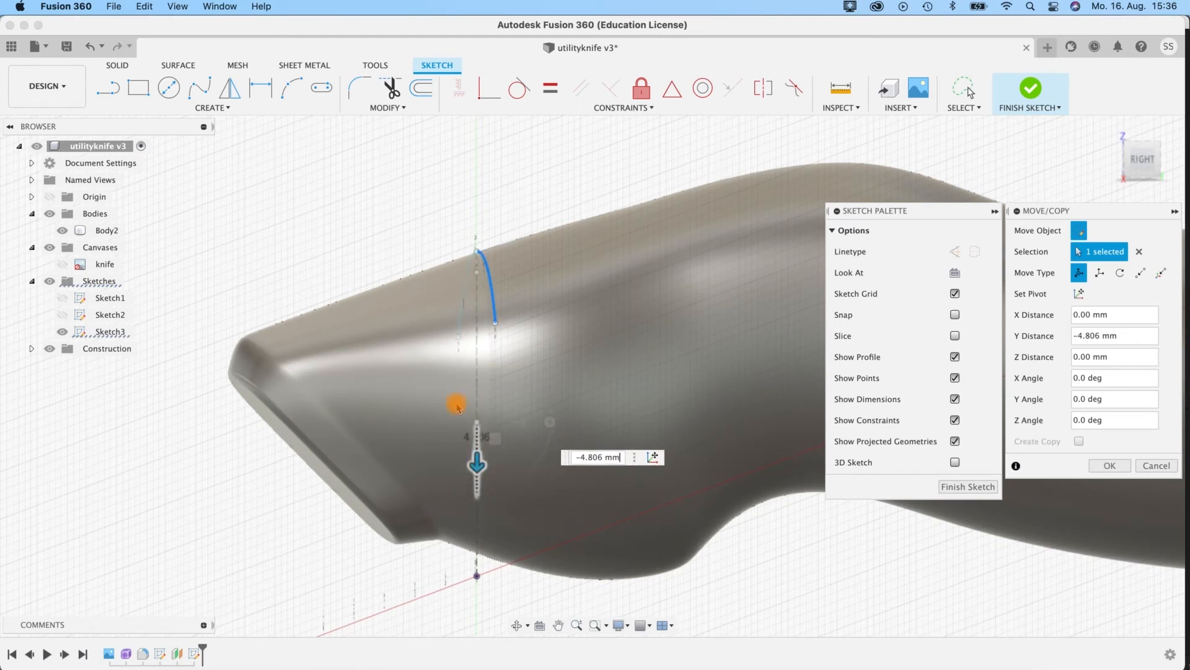
pyautogui.moveTo(412, 199)
pyautogui.keyDown('shift'); pyautogui.mouseDown(button='middle')
pyautogui.moveTo(520, 207)
pyautogui.moveTo(481, 186)
pyautogui.moveTo(415, 194)
pyautogui.moveTo(425, 185)
pyautogui.mouseUp(button='middle'); pyautogui.keyUp('shift')
pyautogui.scroll(6, 461, 277)
# Step: Move the arc's outer end point about -1.65 mm in X distance against the body's front outline and finish the sketch
pyautogui.keyDown('shift'); pyautogui.moveTo(408, 265); pyautogui.dragTo(738, 438, button='middle'); pyautogui.keyUp('shift')
pyautogui.click(738, 436)
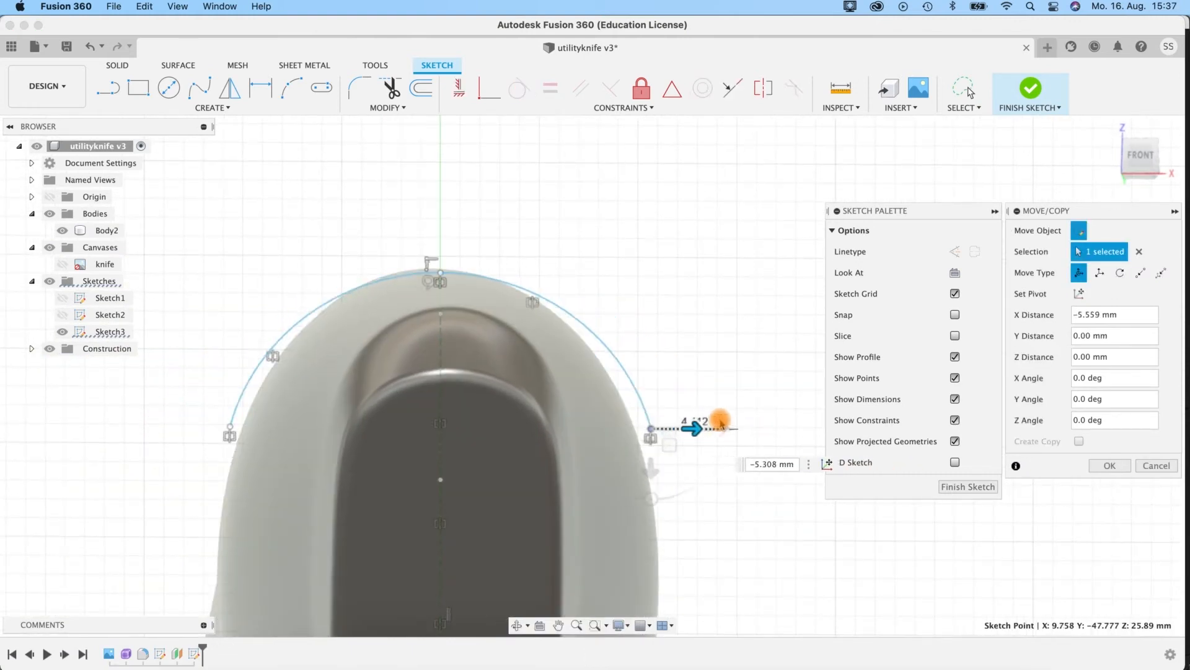
pyautogui.keyDown('shift'); pyautogui.moveTo(721, 484); pyautogui.dragTo(677, 436, button='middle'); pyautogui.keyUp('shift')
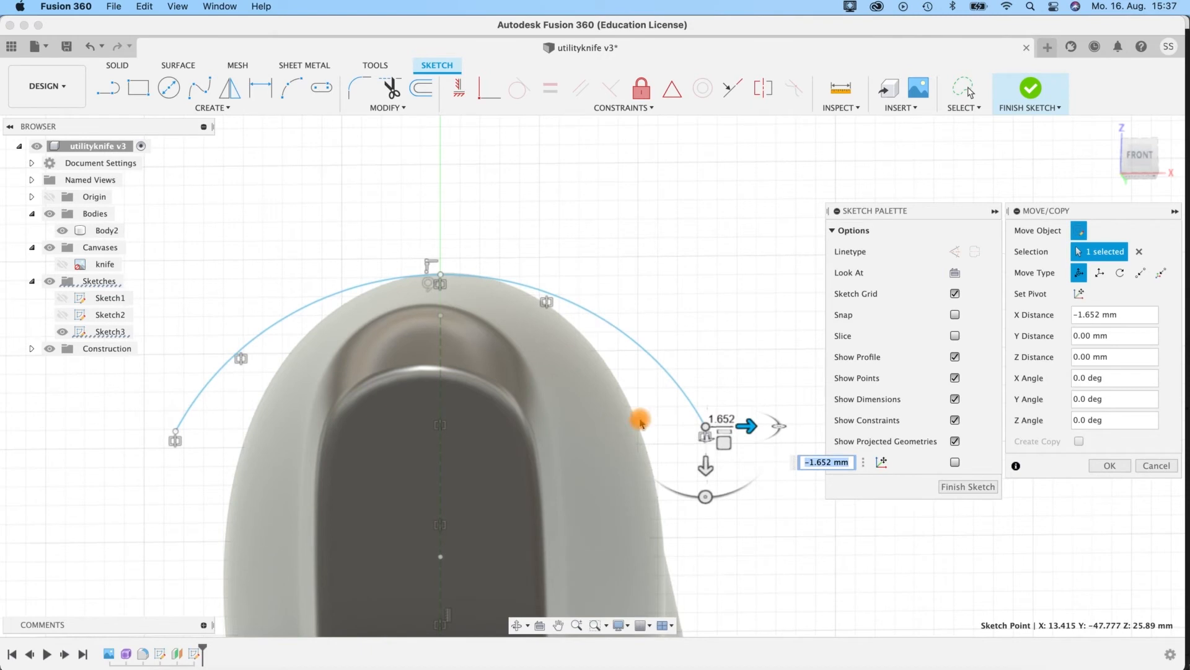
pyautogui.keyDown('shift'); pyautogui.moveTo(605, 339); pyautogui.dragTo(623, 345, button='middle'); pyautogui.keyUp('shift')
pyautogui.keyDown('shift'); pyautogui.moveTo(637, 283); pyautogui.dragTo(500, 250, button='middle'); pyautogui.keyUp('shift')
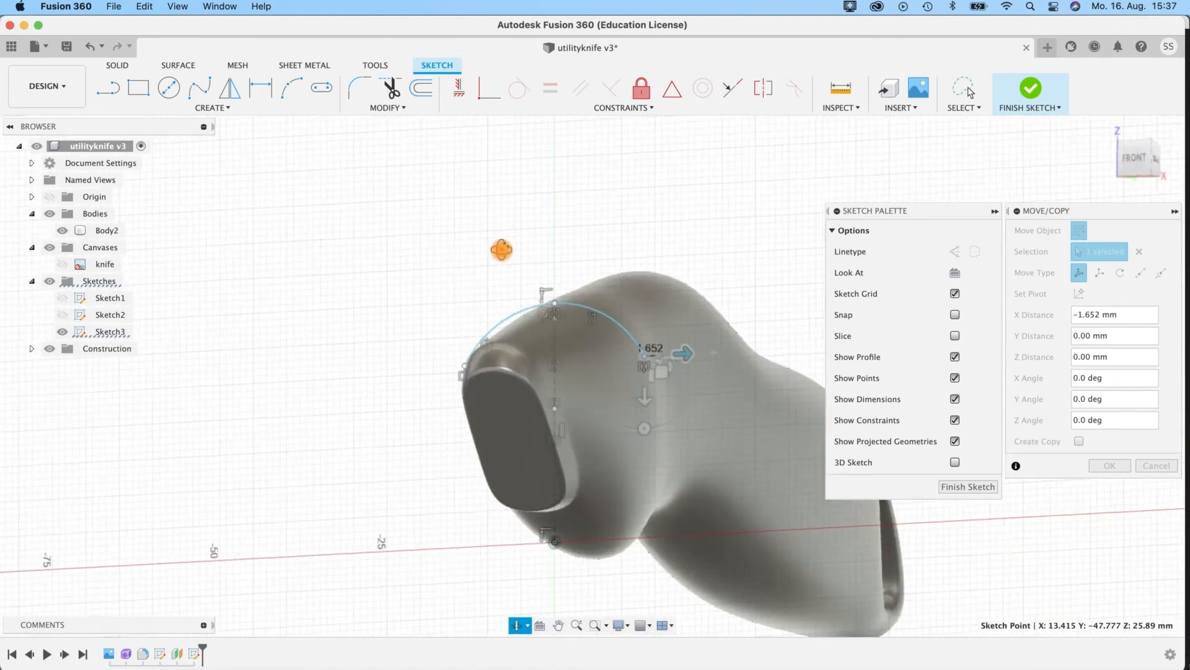
pyautogui.click(1039, 93)
pyautogui.keyDown('shift'); pyautogui.moveTo(702, 157); pyautogui.dragTo(633, 210, button='middle'); pyautogui.keyUp('shift')
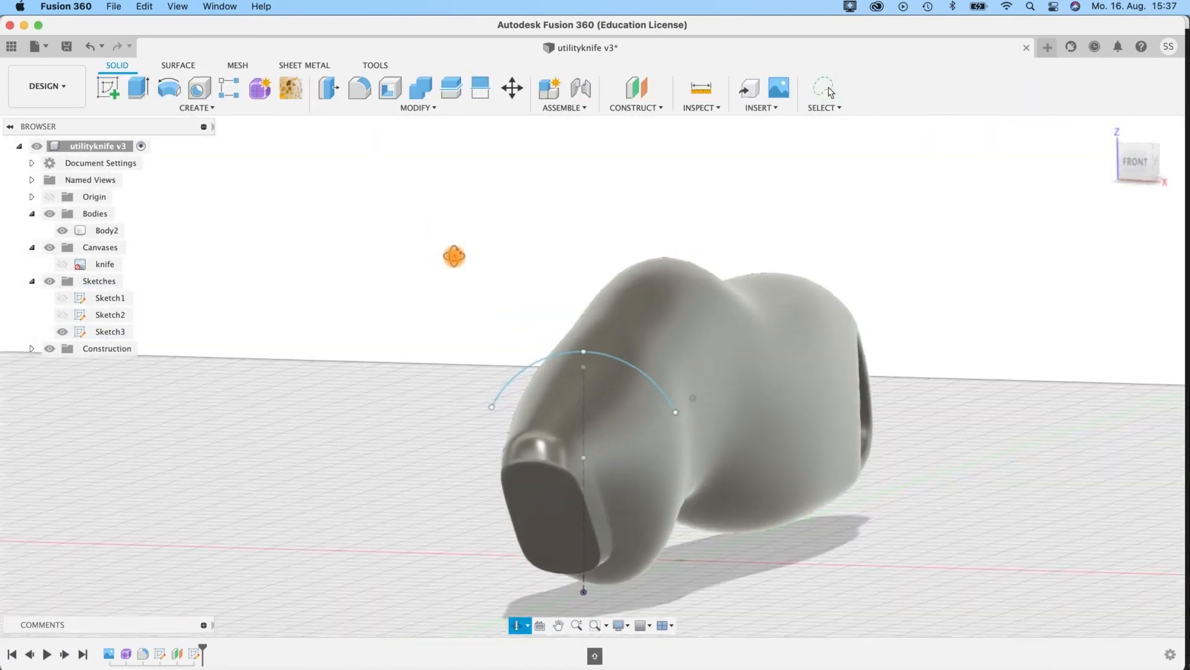
pyautogui.keyDown('shift'); pyautogui.moveTo(454, 255); pyautogui.dragTo(190, 259, button='middle'); pyautogui.keyUp('shift')
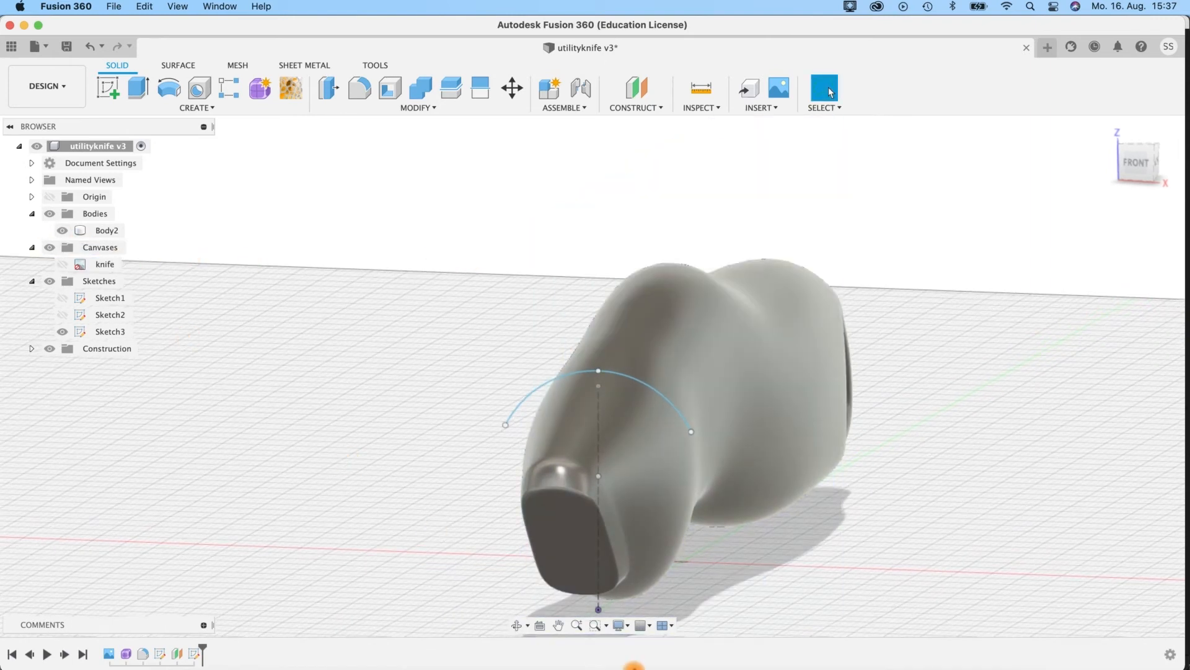
pyautogui.keyDown('shift'); pyautogui.moveTo(744, 340); pyautogui.dragTo(616, 199, button='middle'); pyautogui.keyUp('shift')
pyautogui.keyDown('shift'); pyautogui.moveTo(656, 523); pyautogui.dragTo(618, 484, button='middle'); pyautogui.keyUp('shift')
pyautogui.click(431, 288)
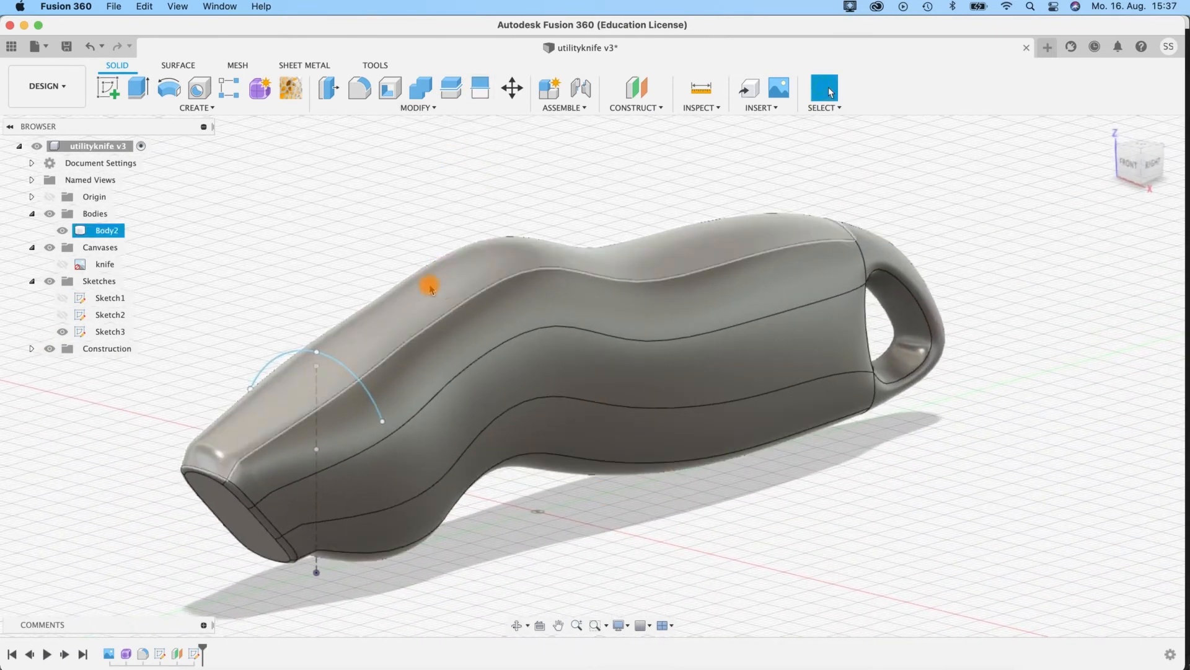
pyautogui.click(448, 284)
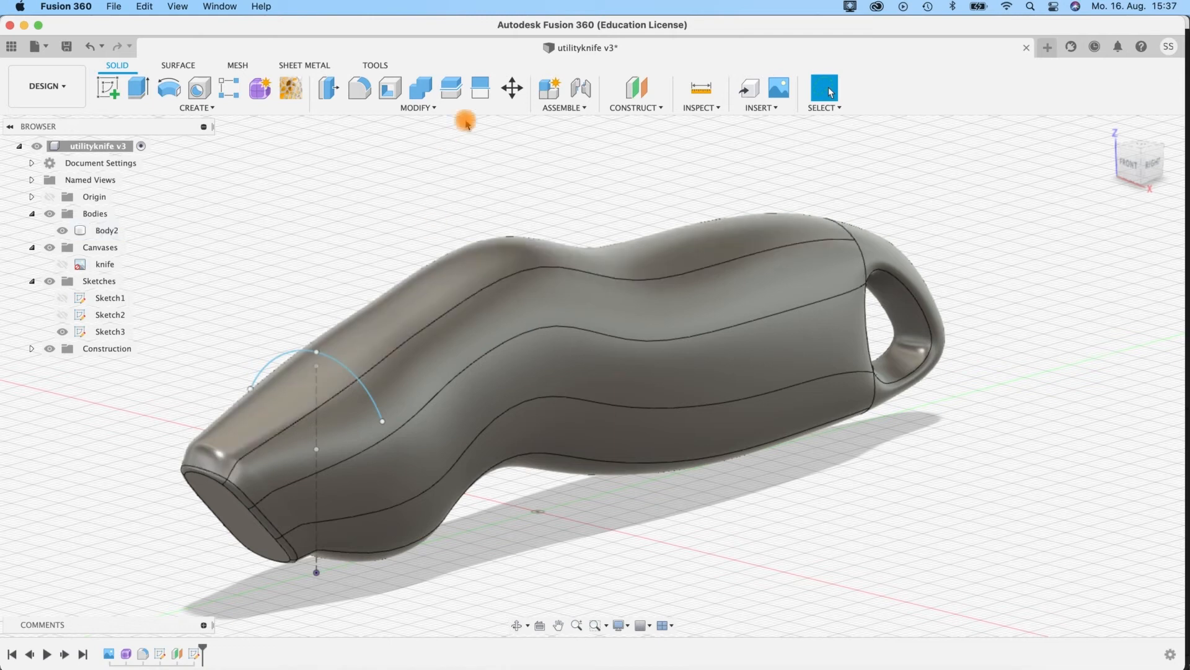
# Step: Split the body's long top and bottom faces lengthwise along the central plane with Split Face
pyautogui.click(476, 91)
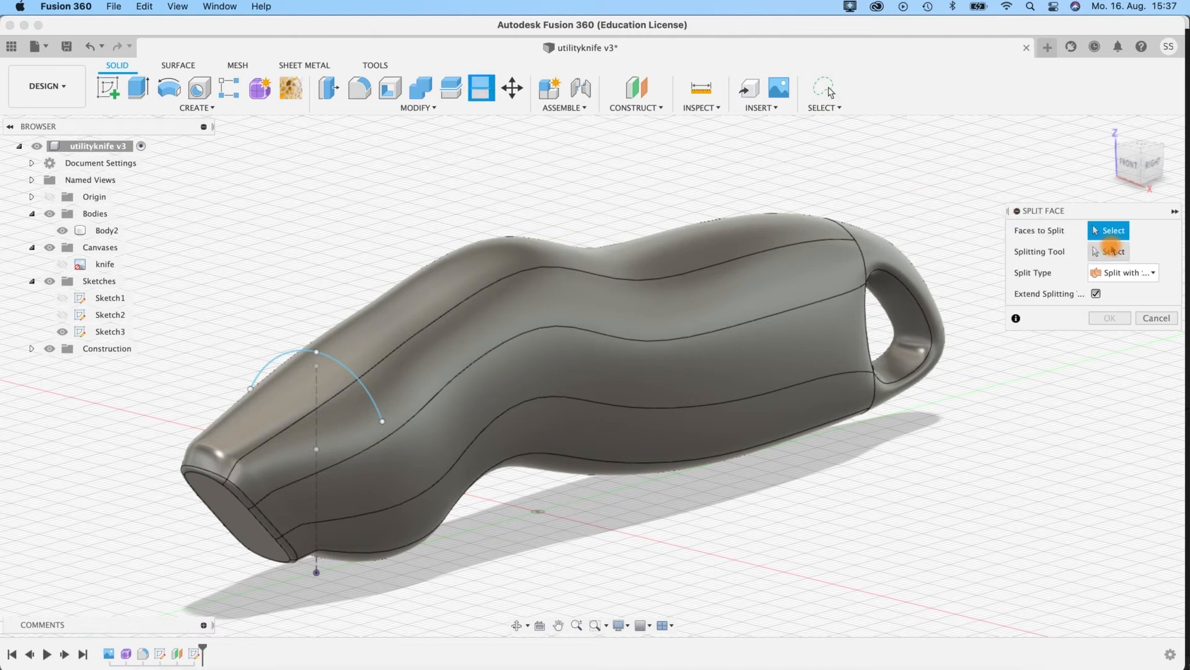
pyautogui.click(564, 252)
pyautogui.keyDown('shift'); pyautogui.moveTo(498, 554); pyautogui.dragTo(456, 355, button='middle'); pyautogui.keyUp('shift')
pyautogui.click(455, 352)
pyautogui.keyDown('shift'); pyautogui.moveTo(221, 481); pyautogui.dragTo(304, 555, button='middle'); pyautogui.keyUp('shift')
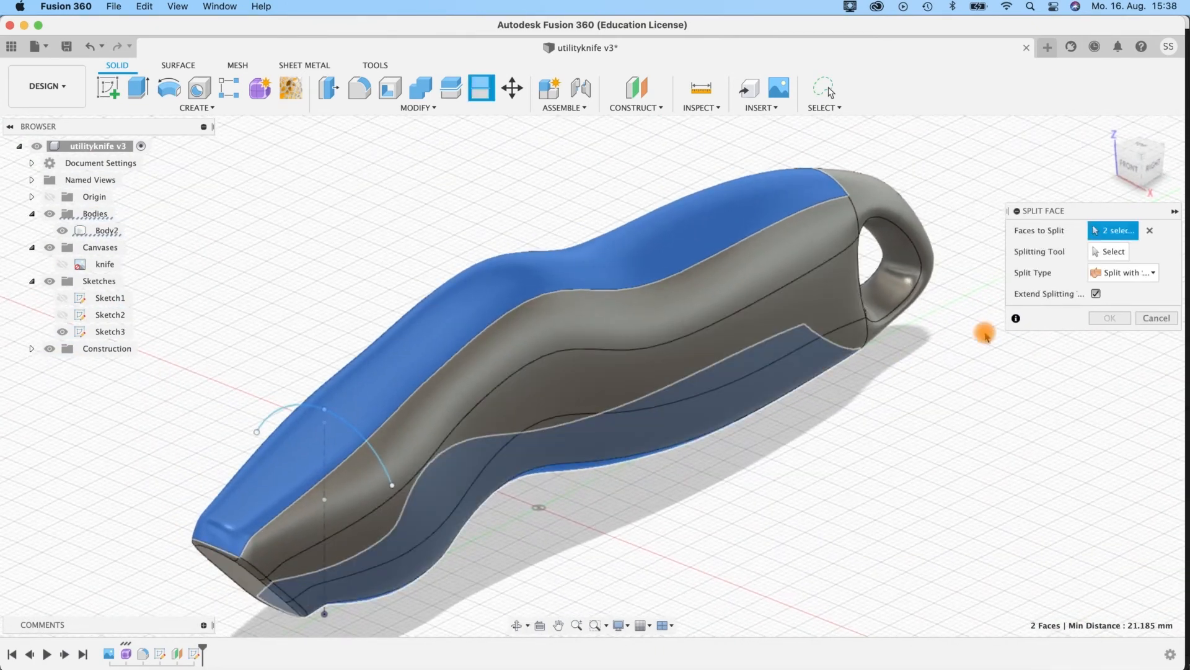
pyautogui.click(1109, 254)
pyautogui.keyDown('shift'); pyautogui.moveTo(791, 542); pyautogui.dragTo(533, 490, button='middle'); pyautogui.keyUp('shift')
pyautogui.click(542, 490)
pyautogui.click(1104, 276)
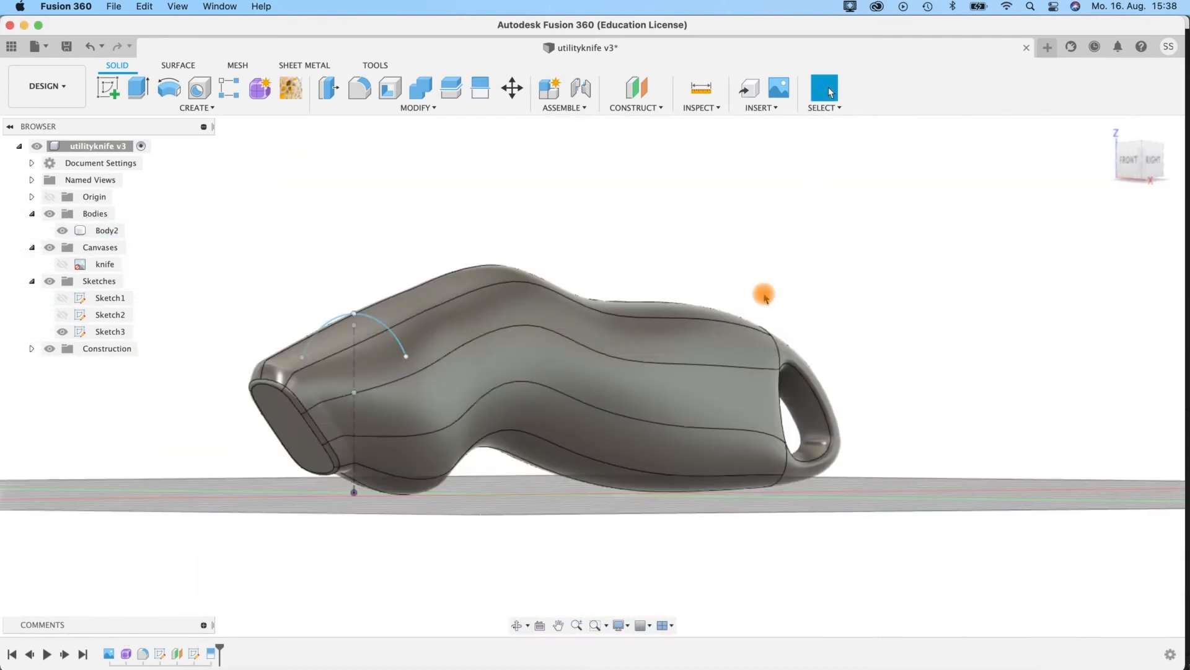
pyautogui.moveTo(694, 229)
pyautogui.keyDown('shift'); pyautogui.mouseDown(button='middle')
pyautogui.moveTo(724, 255)
pyautogui.moveTo(702, 250)
pyautogui.mouseUp(button='middle'); pyautogui.keyUp('shift')
pyautogui.click(416, 395)
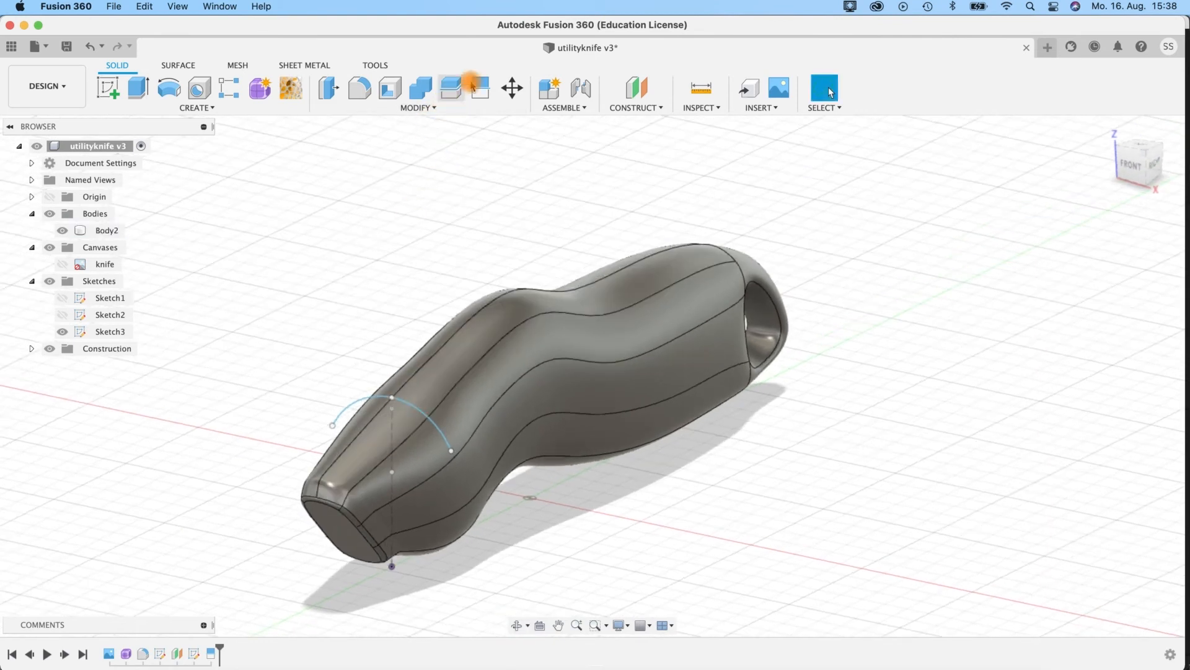
pyautogui.click(431, 108)
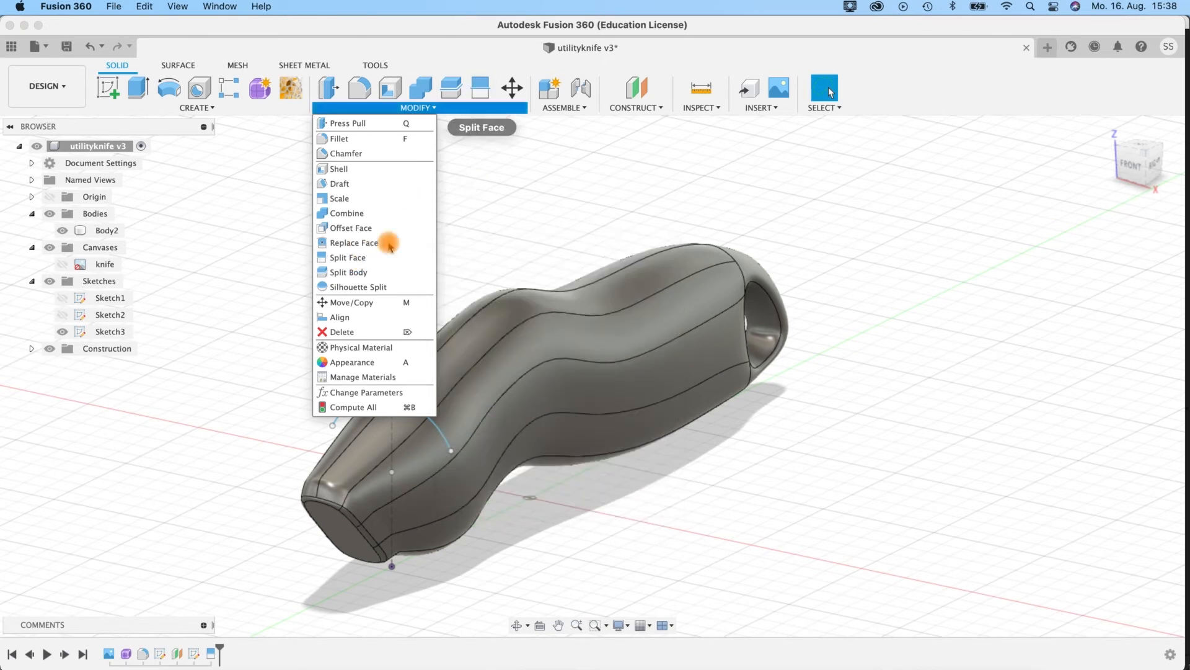
pyautogui.click(425, 259)
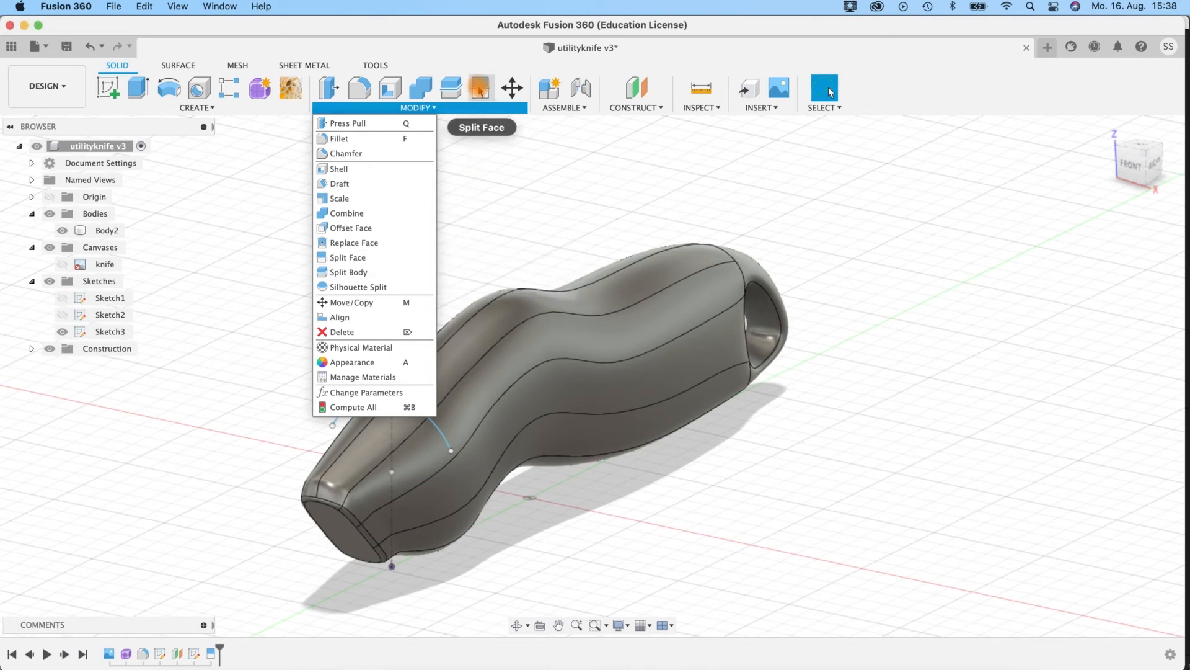
pyautogui.click(490, 178)
pyautogui.scroll(5, 617, 486)
pyautogui.keyDown('shift'); pyautogui.moveTo(598, 512); pyautogui.dragTo(503, 523, button='middle'); pyautogui.keyUp('shift')
pyautogui.moveTo(607, 499); pyautogui.dragTo(575, 210, button='middle')
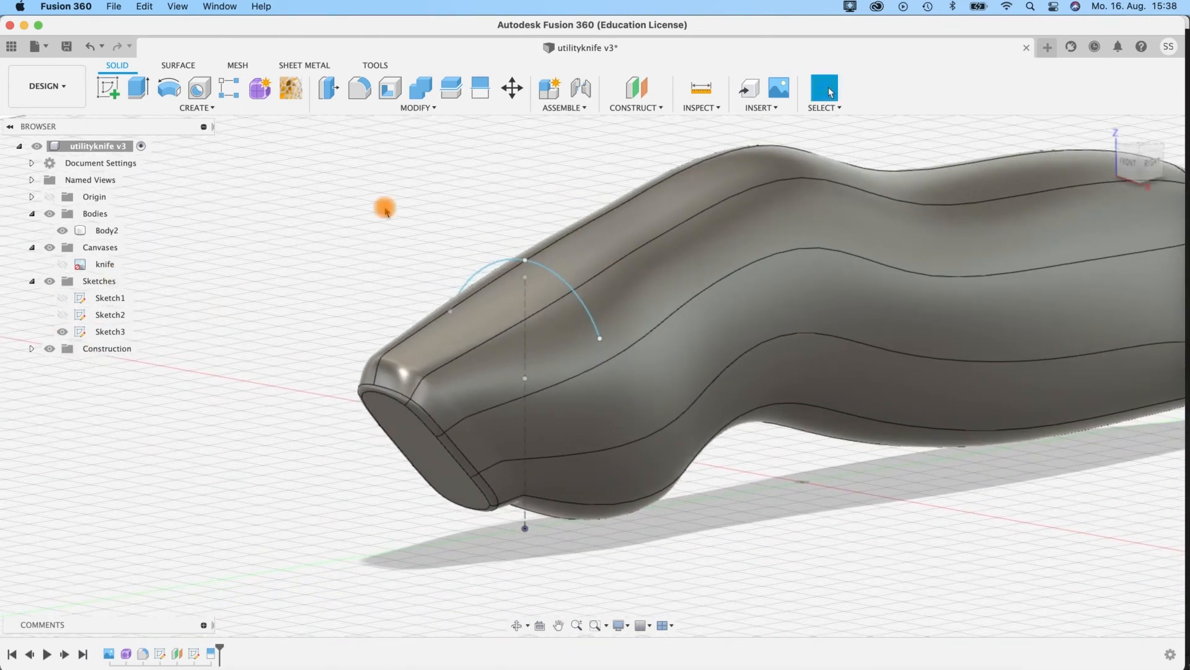
pyautogui.moveTo(358, 241); pyautogui.dragTo(184, 251, button='middle')
pyautogui.moveTo(569, 496)
pyautogui.keyDown('shift'); pyautogui.mouseDown(button='middle')
pyautogui.moveTo(595, 491)
pyautogui.moveTo(570, 486)
pyautogui.mouseUp(button='middle'); pyautogui.keyUp('shift')
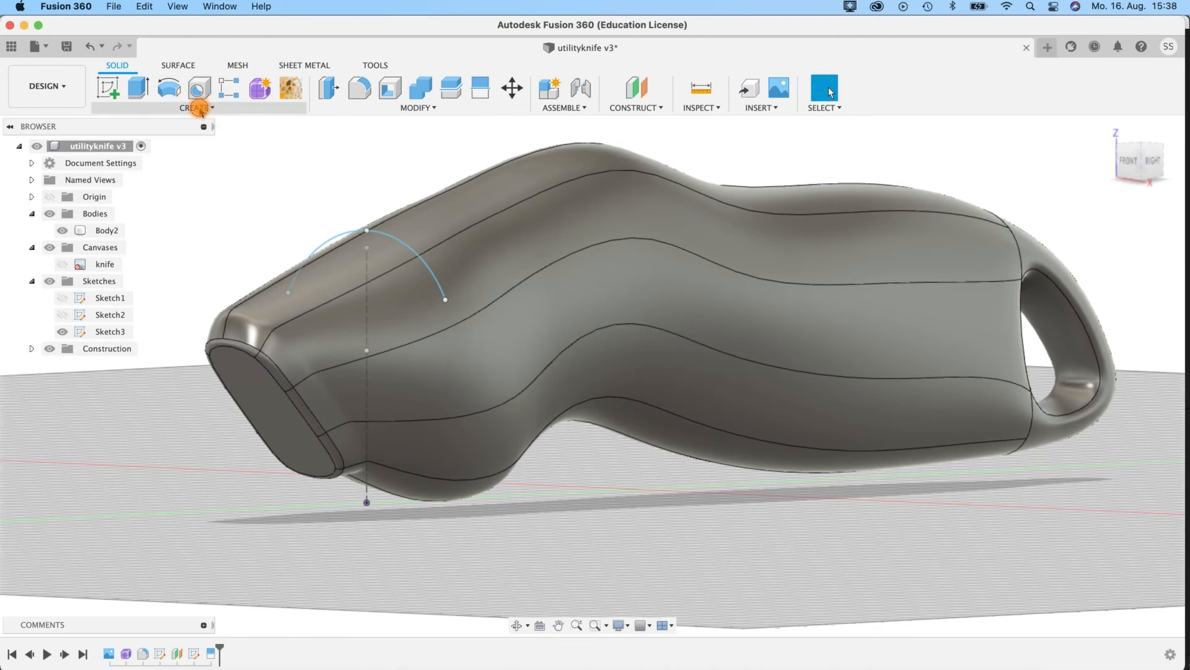
# Step: Set up a circular Pipe cut along the mirrored arc path with a section size of 2 mm
pyautogui.click(200, 110)
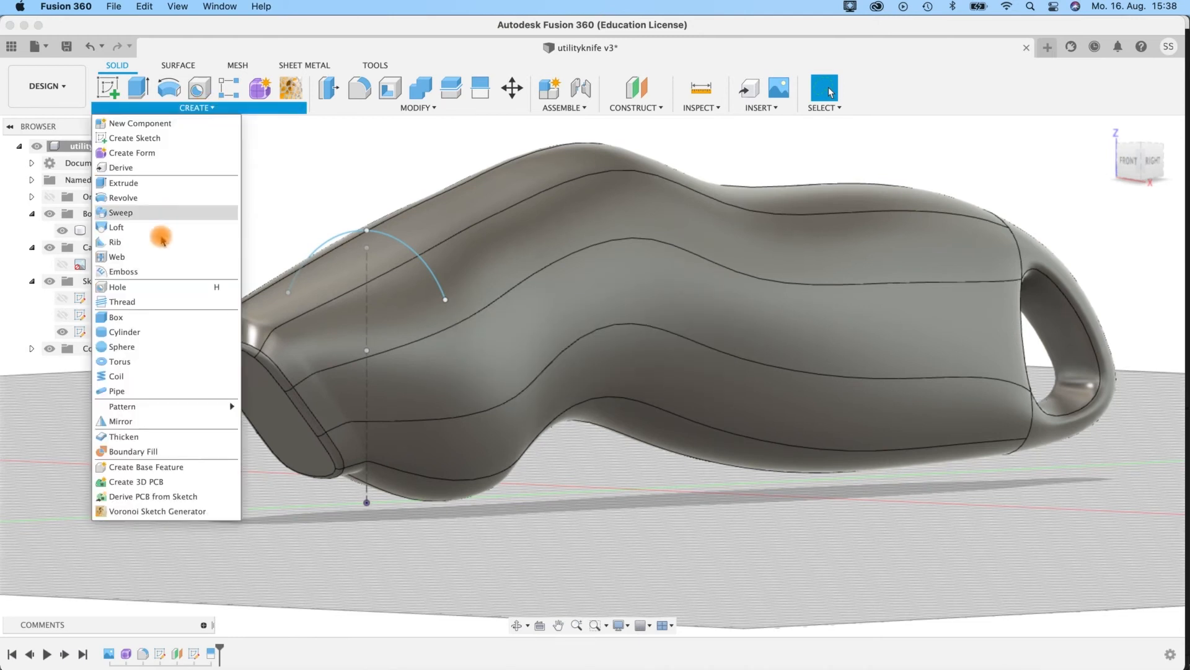
pyautogui.click(141, 391)
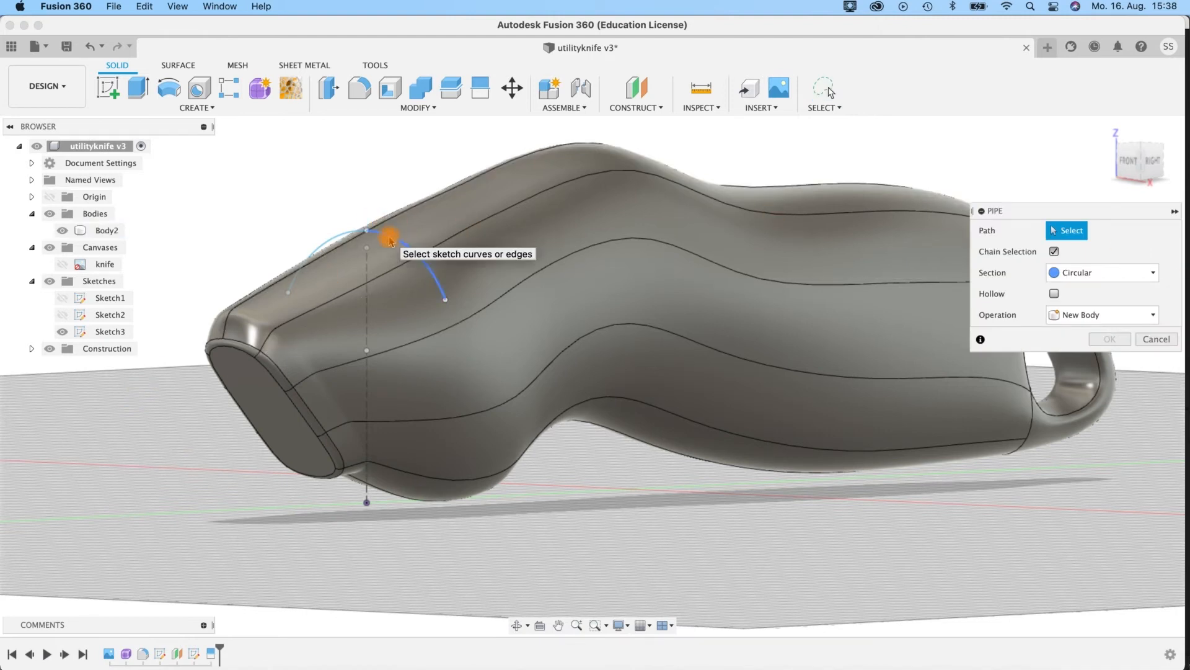
pyautogui.click(391, 241)
pyautogui.click(345, 240)
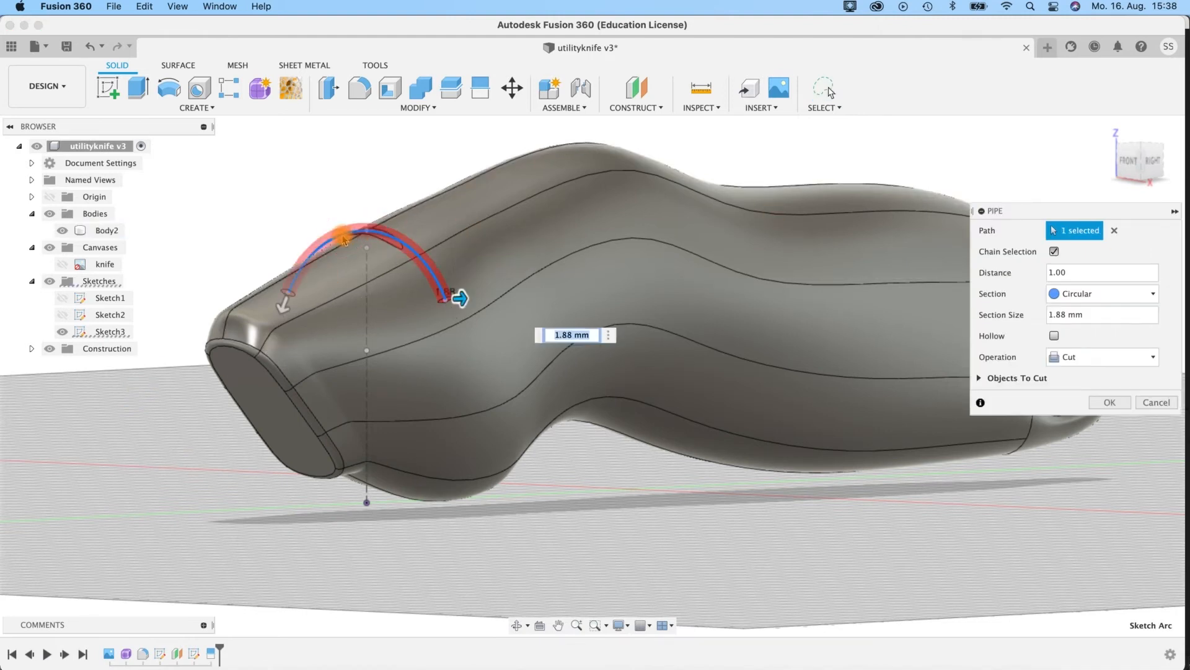
pyautogui.moveTo(349, 202)
pyautogui.keyDown('shift'); pyautogui.mouseDown(button='middle')
pyautogui.moveTo(374, 194)
pyautogui.moveTo(344, 223)
pyautogui.mouseUp(button='middle'); pyautogui.keyUp('shift')
pyautogui.scroll(5, 474, 304)
pyautogui.keyDown('shift'); pyautogui.moveTo(474, 303); pyautogui.dragTo(393, 210, button='middle'); pyautogui.keyUp('shift')
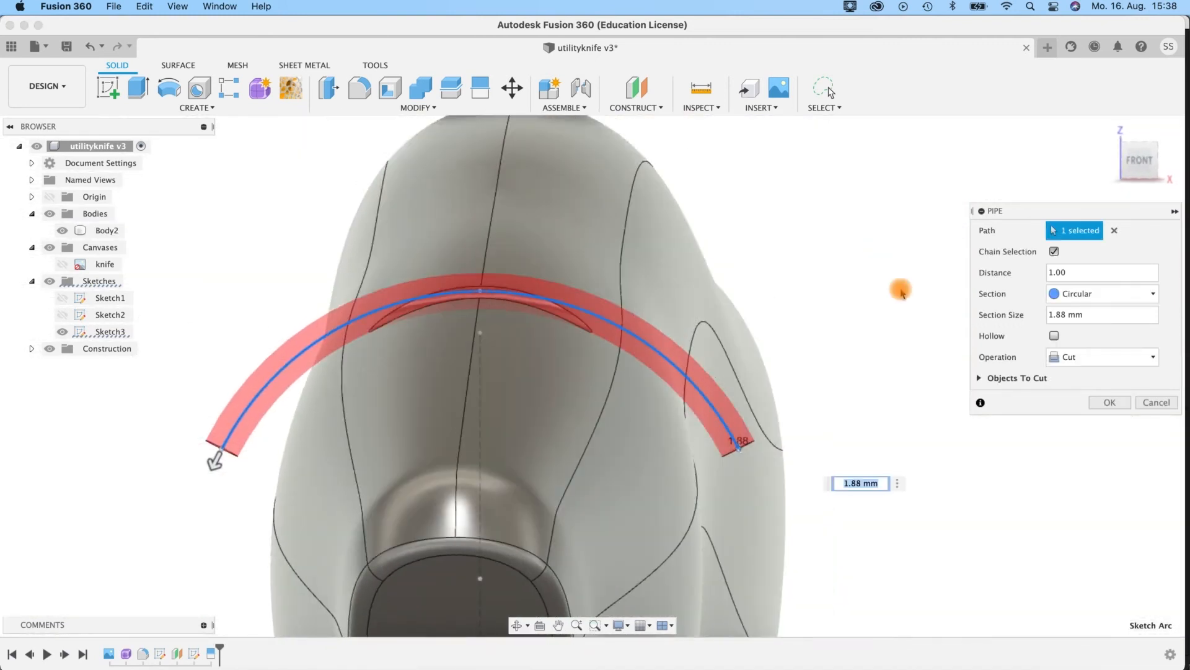
pyautogui.keyDown('shift'); pyautogui.moveTo(803, 324); pyautogui.dragTo(862, 307, button='middle'); pyautogui.keyUp('shift')
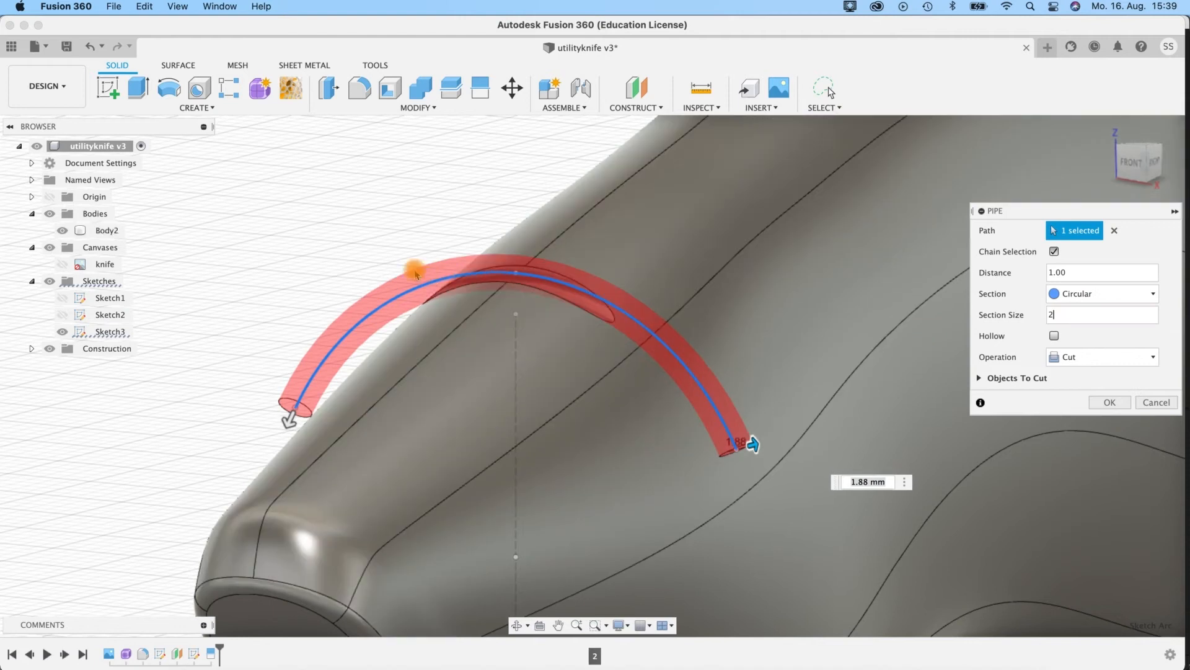
# Step: Show the knife canvas in the right-side view to compare the pipe cut with the drawn grip grooves
pyautogui.scroll(2, 407, 250)
pyautogui.scroll(-1, 407, 250)
pyautogui.keyDown('shift'); pyautogui.moveTo(407, 250); pyautogui.dragTo(340, 244, button='middle'); pyautogui.keyUp('shift')
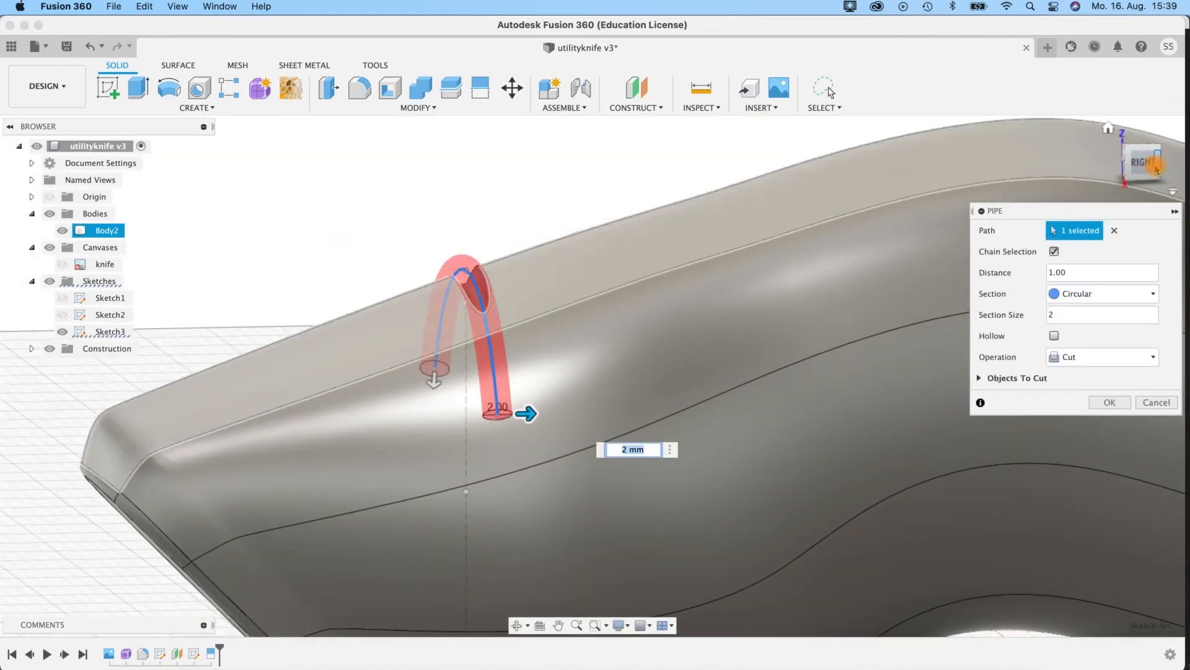
pyautogui.click(1137, 179)
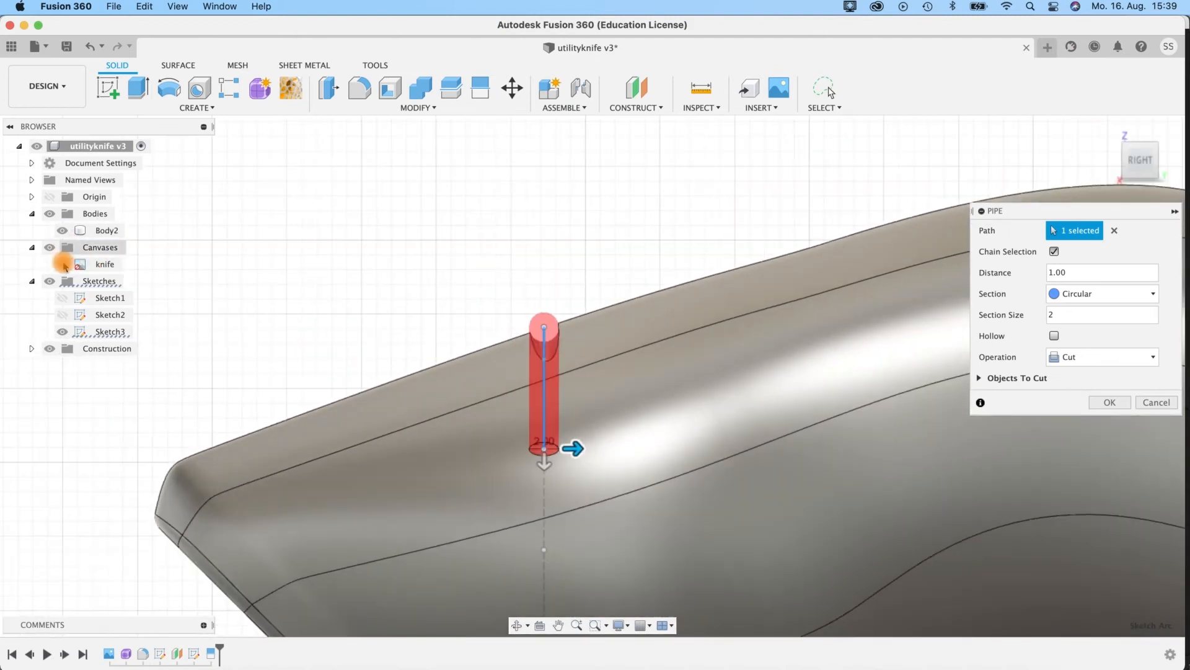
pyautogui.click(62, 264)
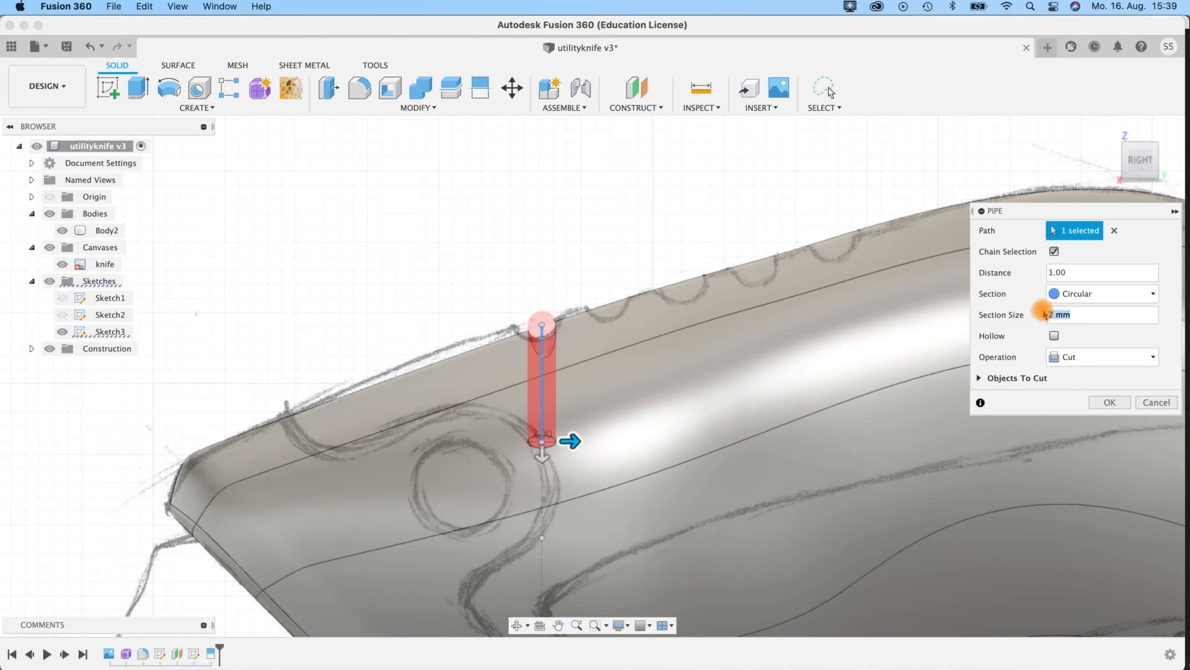
# Step: Try section sizes of 3 mm and 2 mm for the pipe cut against the drawn groove
pyautogui.keyDown('shift'); pyautogui.moveTo(568, 231); pyautogui.dragTo(547, 368, button='middle'); pyautogui.keyUp('shift')
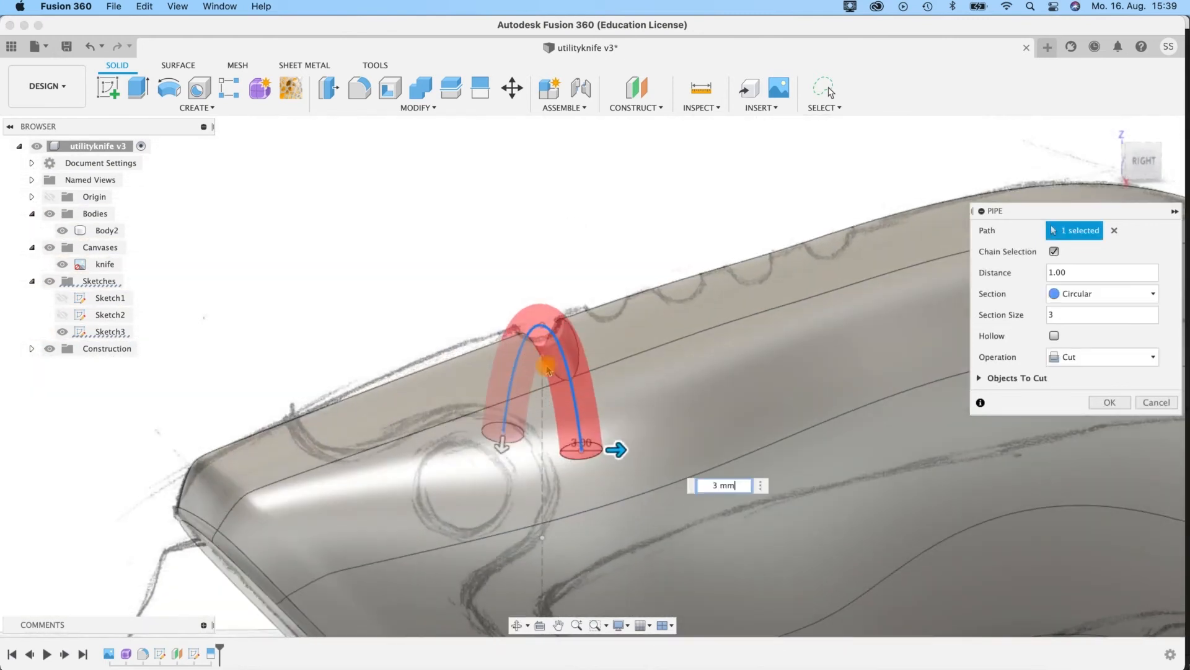
pyautogui.keyDown('shift'); pyautogui.moveTo(426, 228); pyautogui.dragTo(757, 247, button='middle'); pyautogui.keyUp('shift')
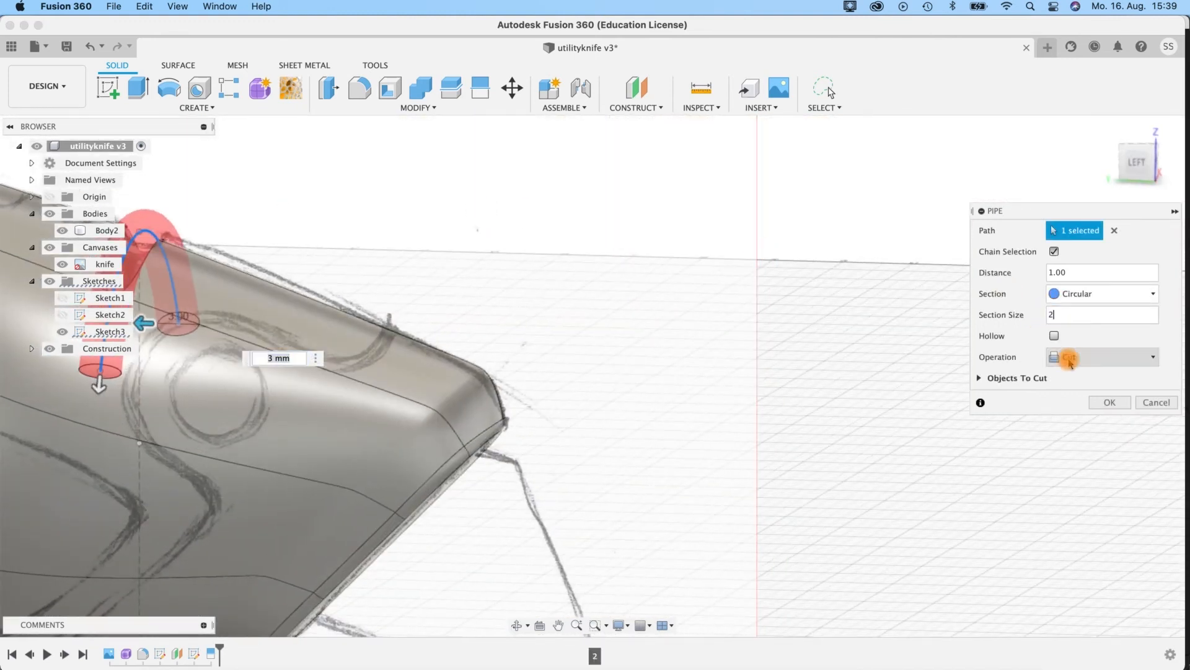
pyautogui.write('2')
pyautogui.keyDown('shift'); pyautogui.moveTo(499, 205); pyautogui.dragTo(452, 223, button='middle'); pyautogui.keyUp('shift')
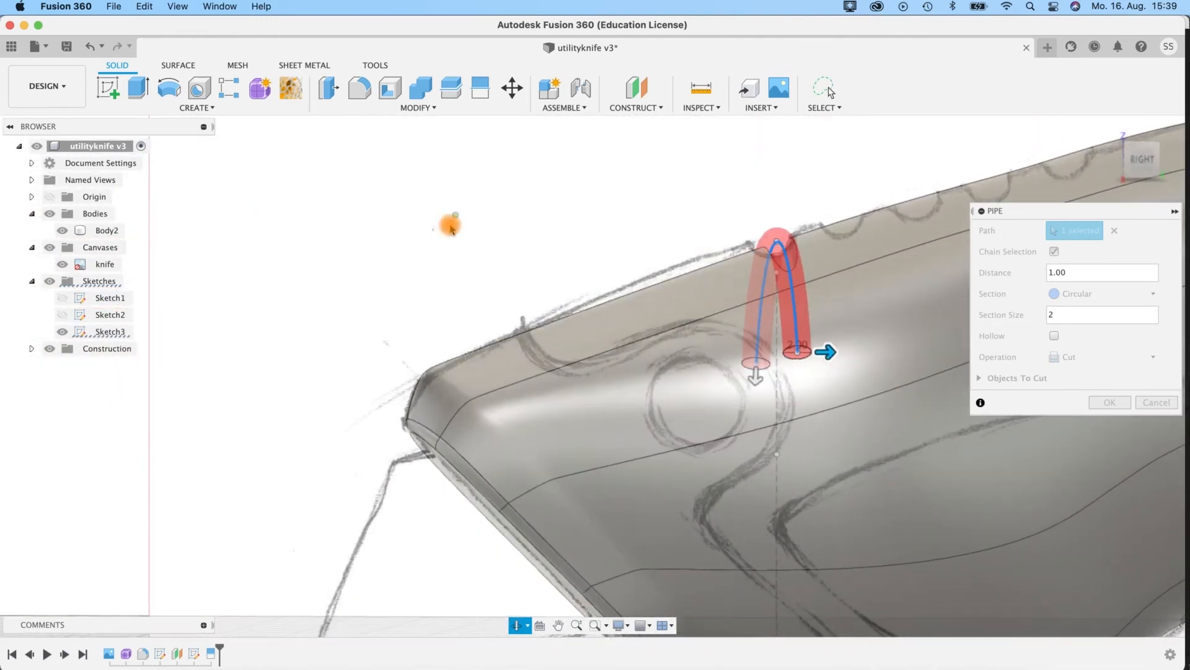
# Step: Set the pipe's section size to 2.5 mm and complete the groove cut in the body's top
pyautogui.click(1055, 336)
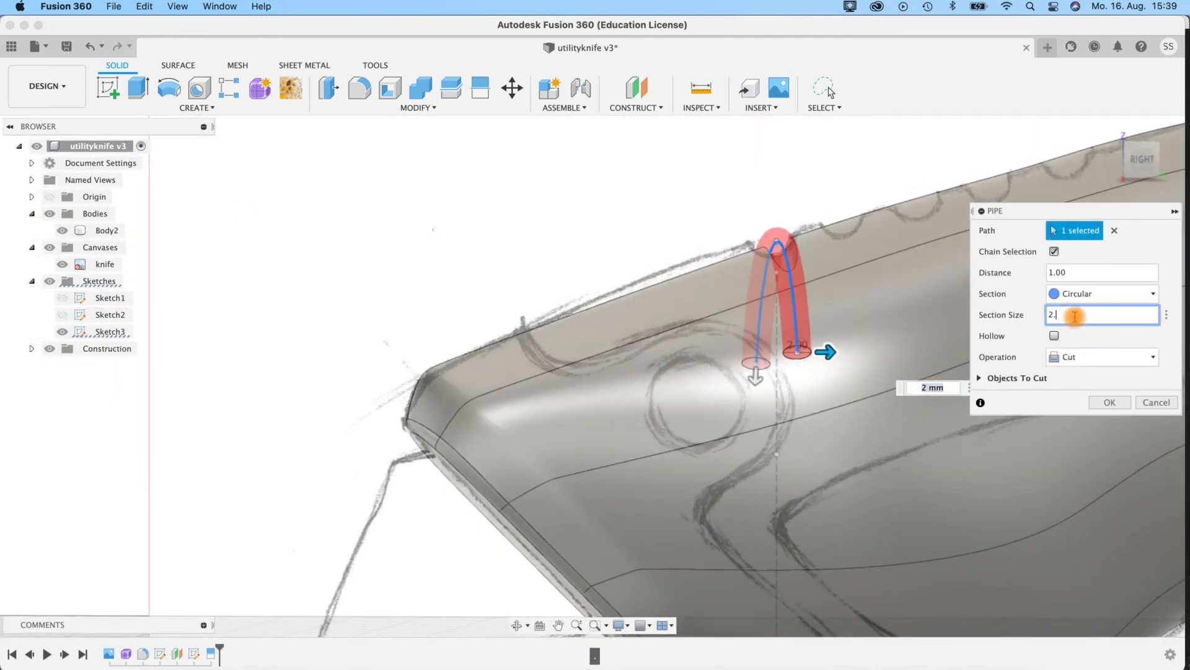
pyautogui.moveTo(457, 205); pyautogui.dragTo(151, 217, button='middle')
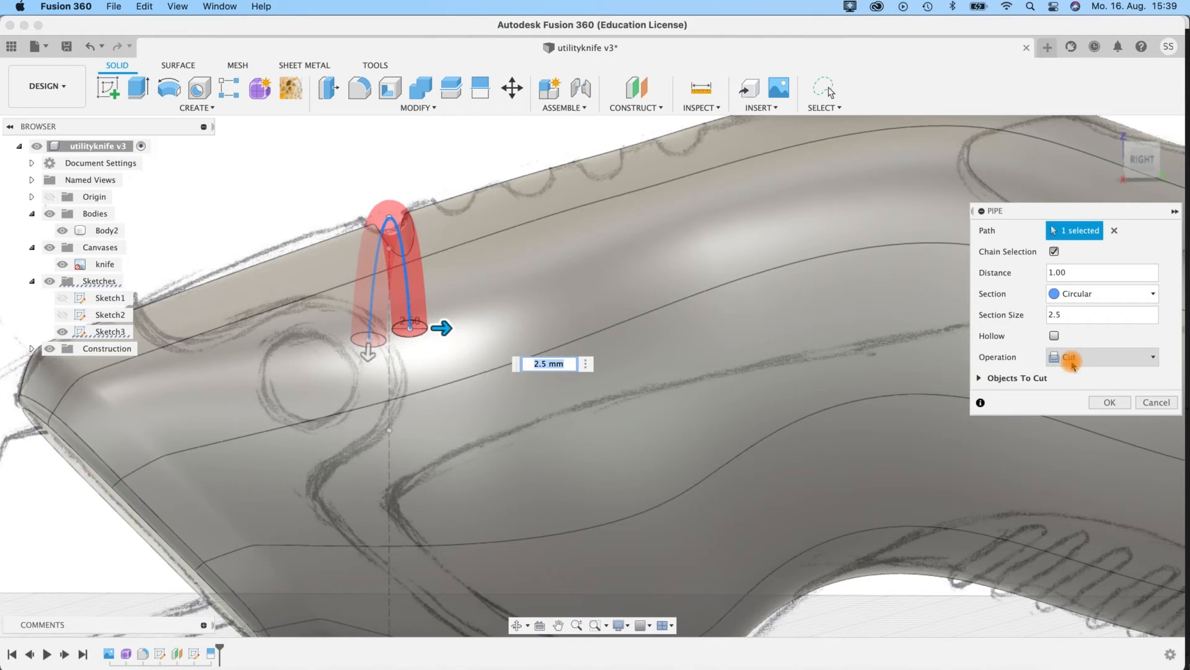
pyautogui.click(1109, 406)
pyautogui.scroll(2, 860, 590)
pyautogui.scroll(-4, 860, 590)
pyautogui.moveTo(861, 598)
pyautogui.keyDown('shift'); pyautogui.mouseDown(button='middle')
pyautogui.moveTo(862, 633)
pyautogui.moveTo(399, 205)
pyautogui.moveTo(389, 228)
pyautogui.moveTo(387, 171)
pyautogui.mouseUp(button='middle'); pyautogui.keyUp('shift')
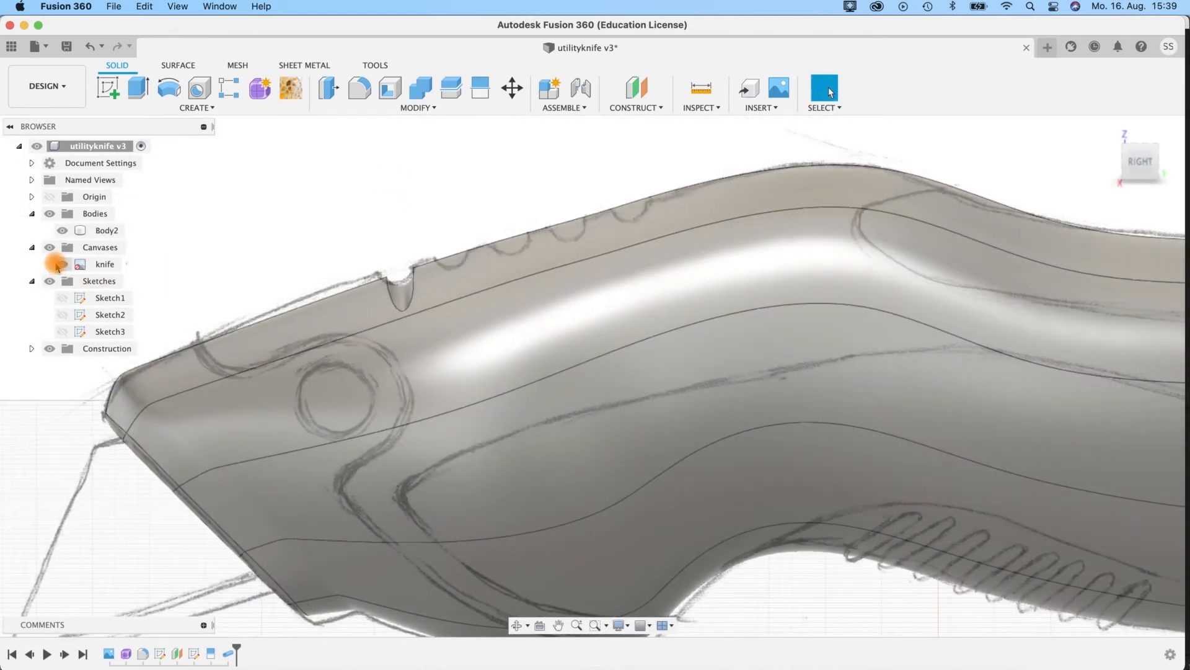
# Step: Hide the knife canvas and fillet the edges around the groove's face with a 1.5 mm radius
pyautogui.click(60, 265)
pyautogui.scroll(-5, 433, 232)
pyautogui.keyDown('shift'); pyautogui.moveTo(432, 235); pyautogui.dragTo(310, 261, button='middle'); pyautogui.keyUp('shift')
pyautogui.click(351, 326)
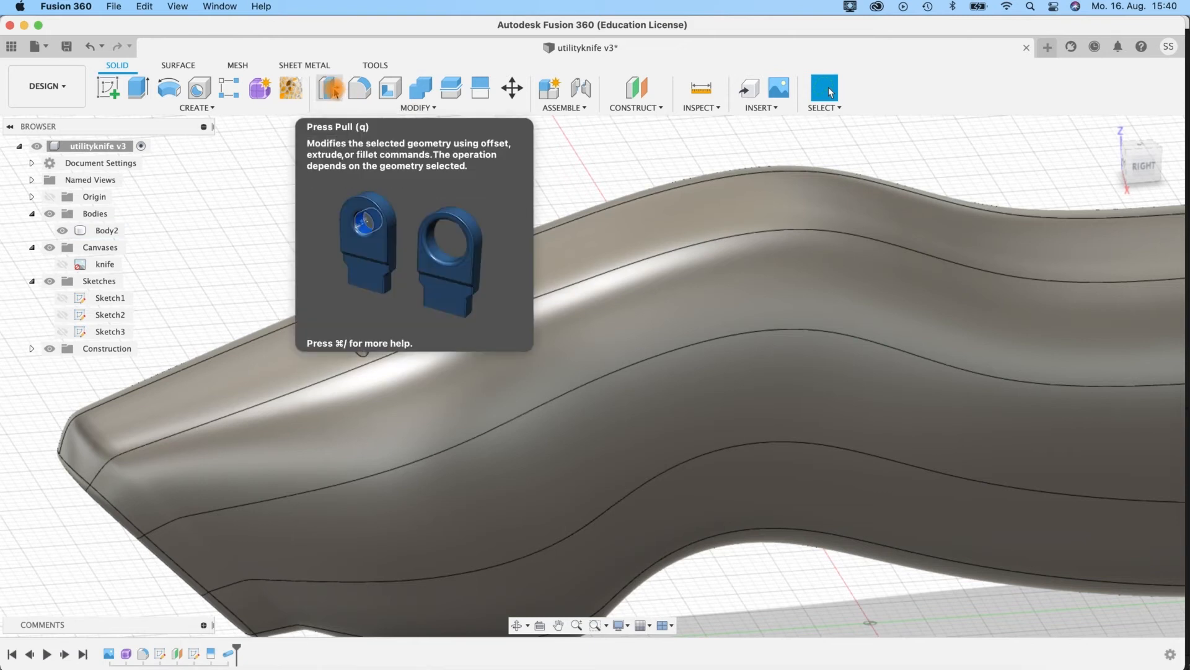
pyautogui.click(359, 88)
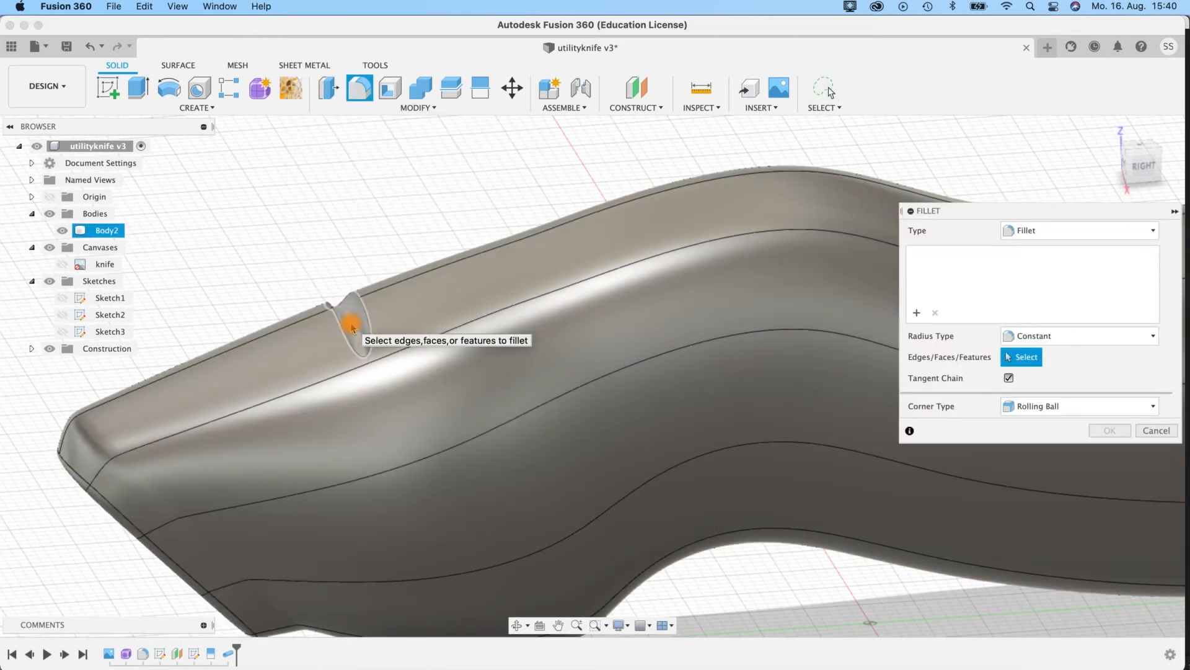
pyautogui.click(351, 326)
pyautogui.click(1054, 259)
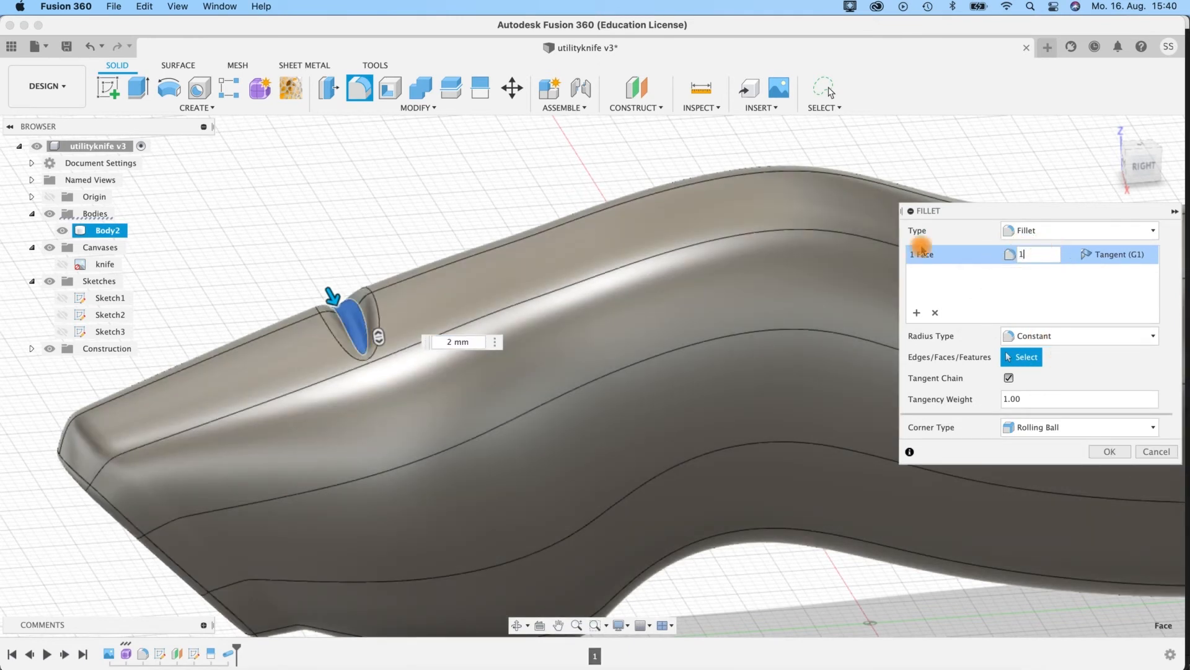
pyautogui.moveTo(337, 226)
pyautogui.keyDown('shift'); pyautogui.mouseDown(button='middle')
pyautogui.moveTo(300, 221)
pyautogui.moveTo(345, 239)
pyautogui.mouseUp(button='middle'); pyautogui.keyUp('shift')
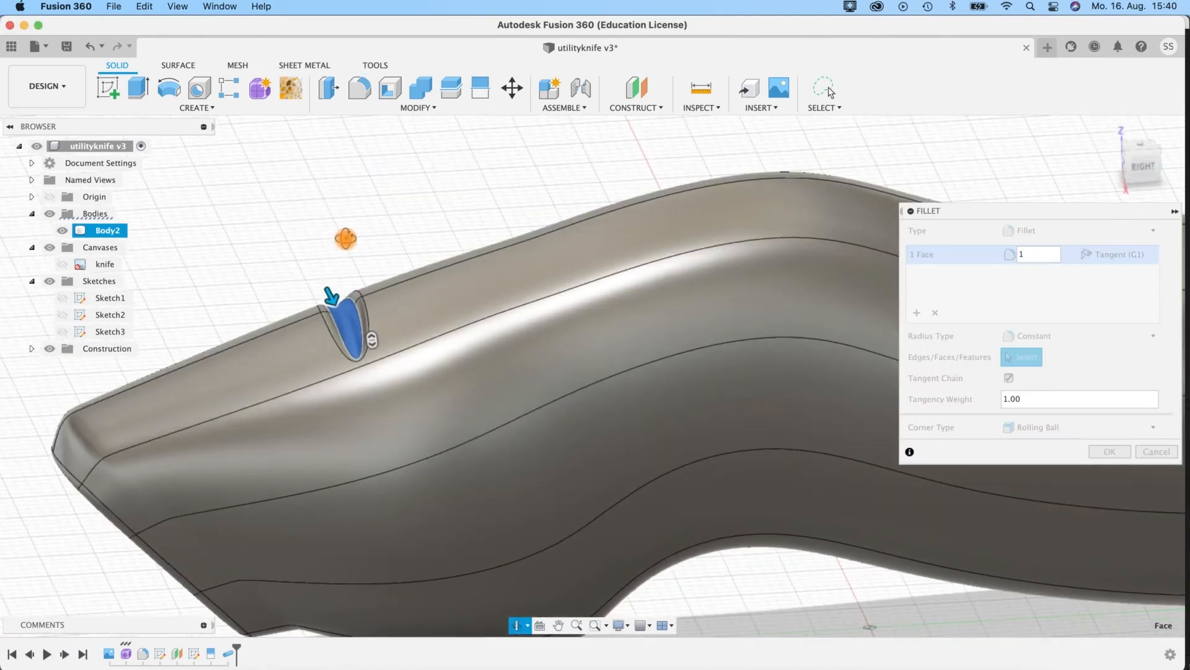
pyautogui.click(1041, 257)
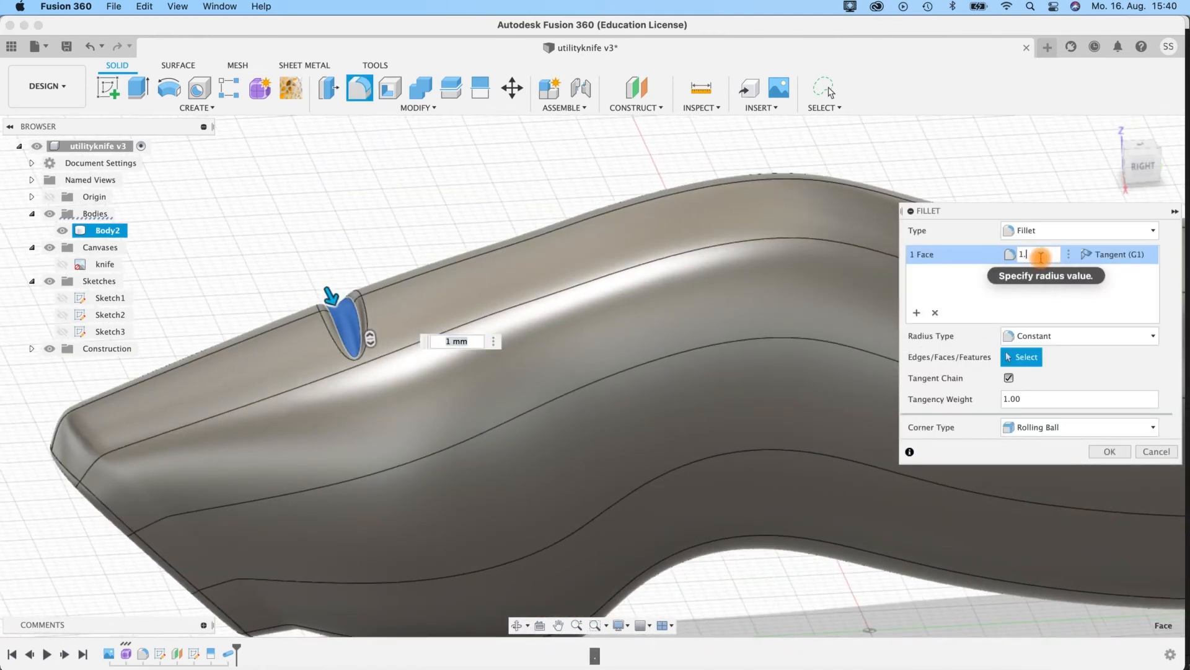
pyautogui.keyDown('shift'); pyautogui.moveTo(396, 202); pyautogui.dragTo(405, 230, button='middle'); pyautogui.keyUp('shift')
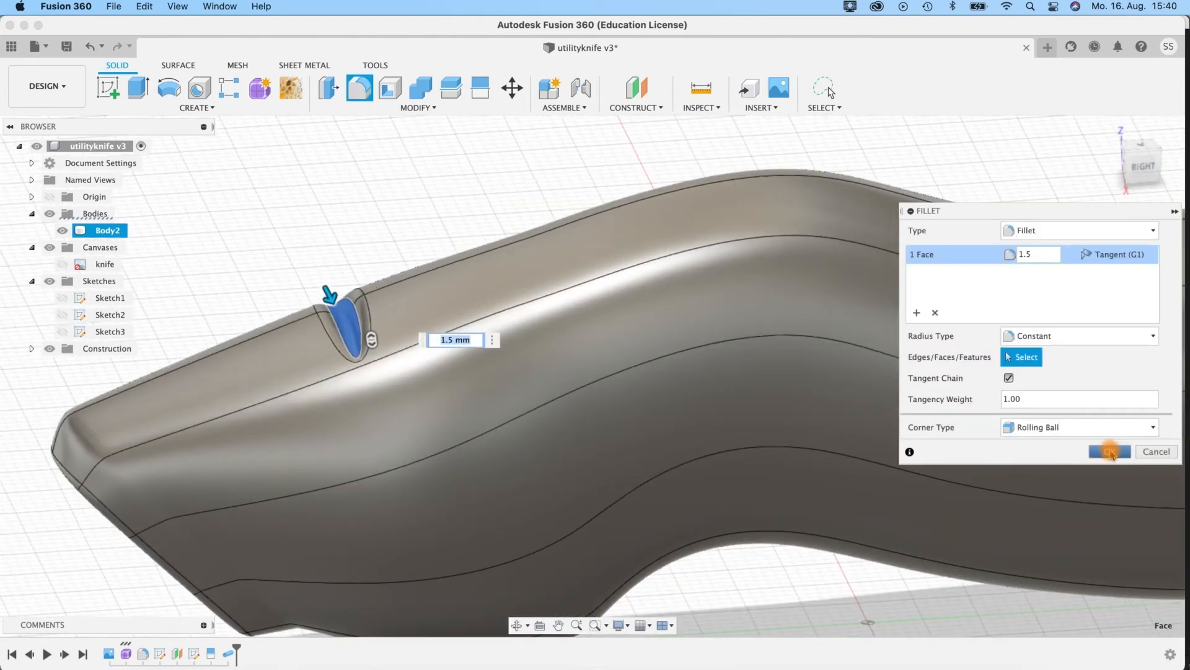
pyautogui.press('Return')
pyautogui.keyDown('shift'); pyautogui.moveTo(332, 213); pyautogui.dragTo(347, 270, button='middle'); pyautogui.keyUp('shift')
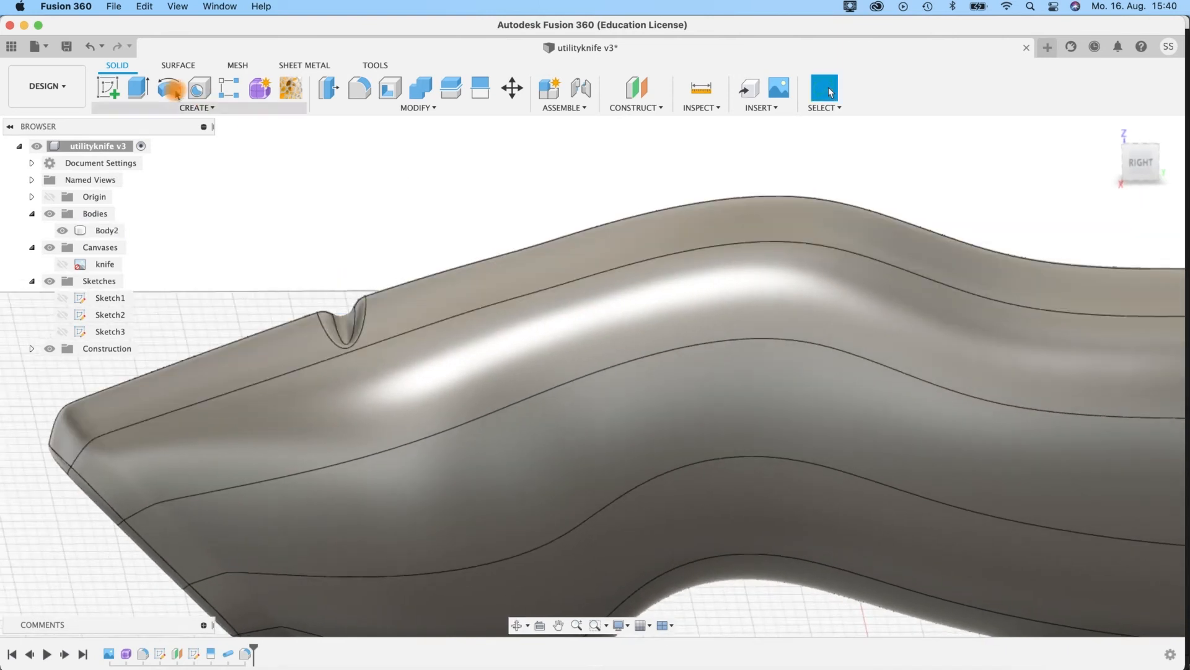
# Step: Set up a Pattern on Path of type Features with the pipe cut and the groove fillet as objects
pyautogui.click(183, 107)
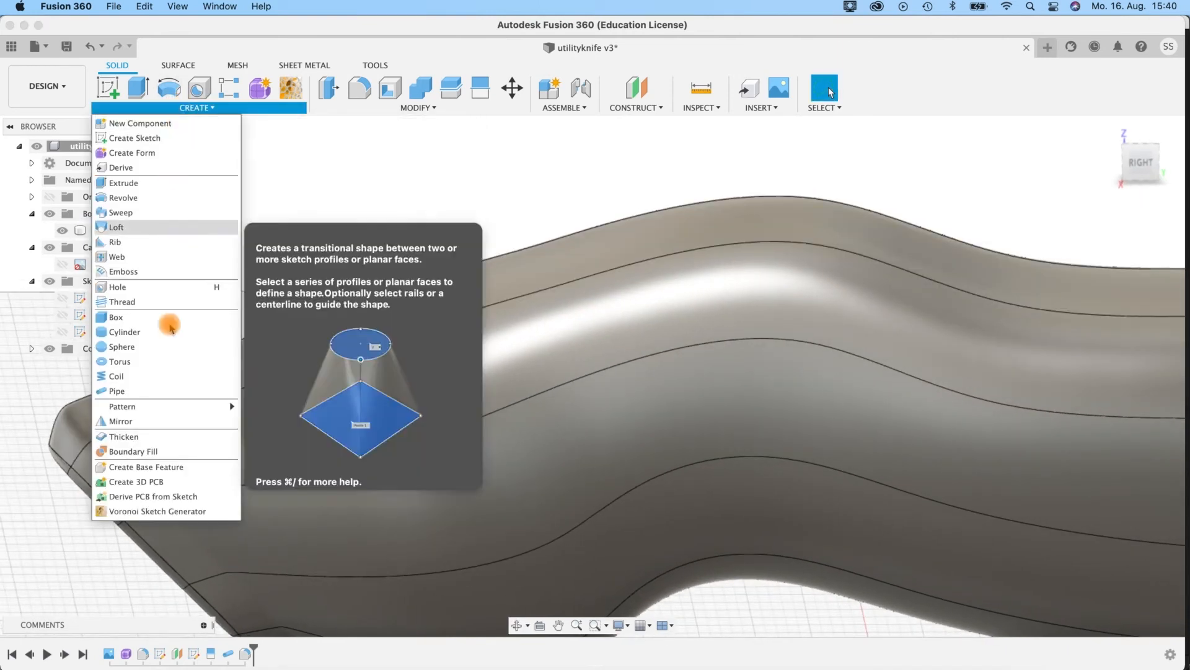
pyautogui.moveTo(195, 409)
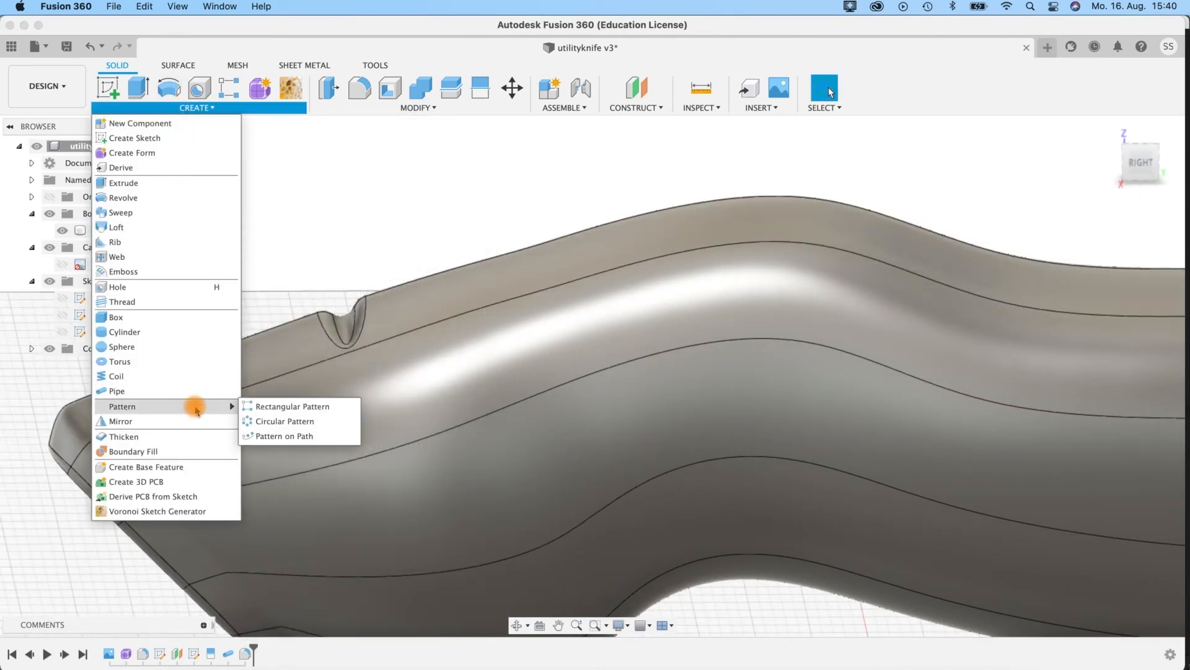
pyautogui.click(271, 437)
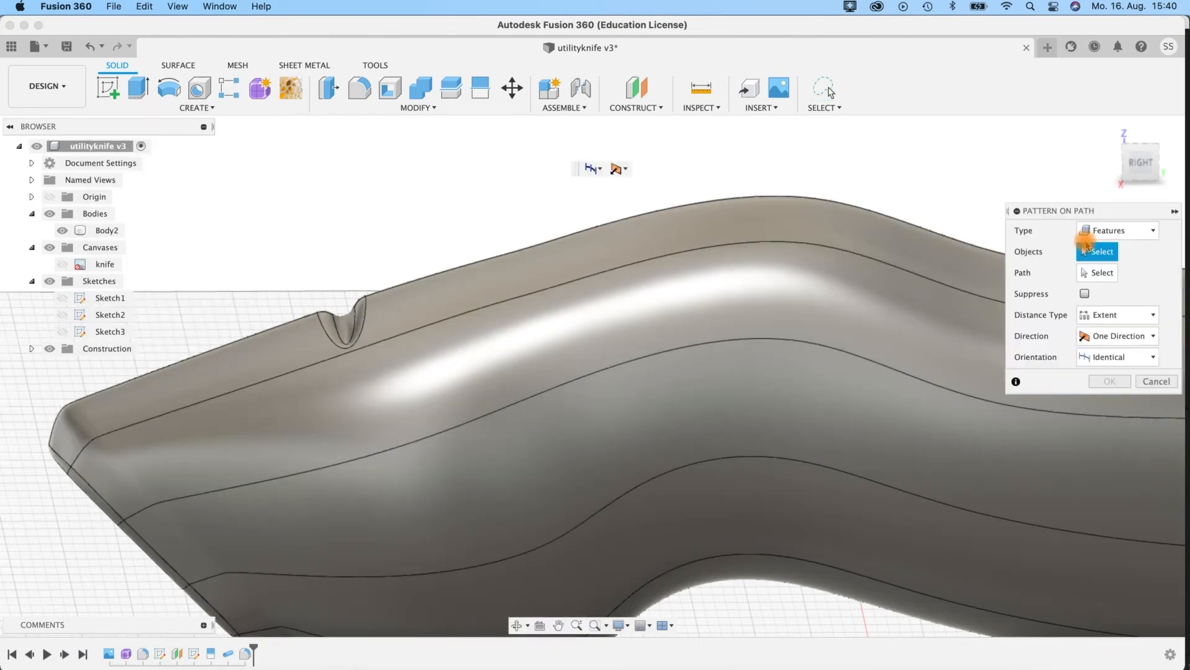
pyautogui.click(1096, 224)
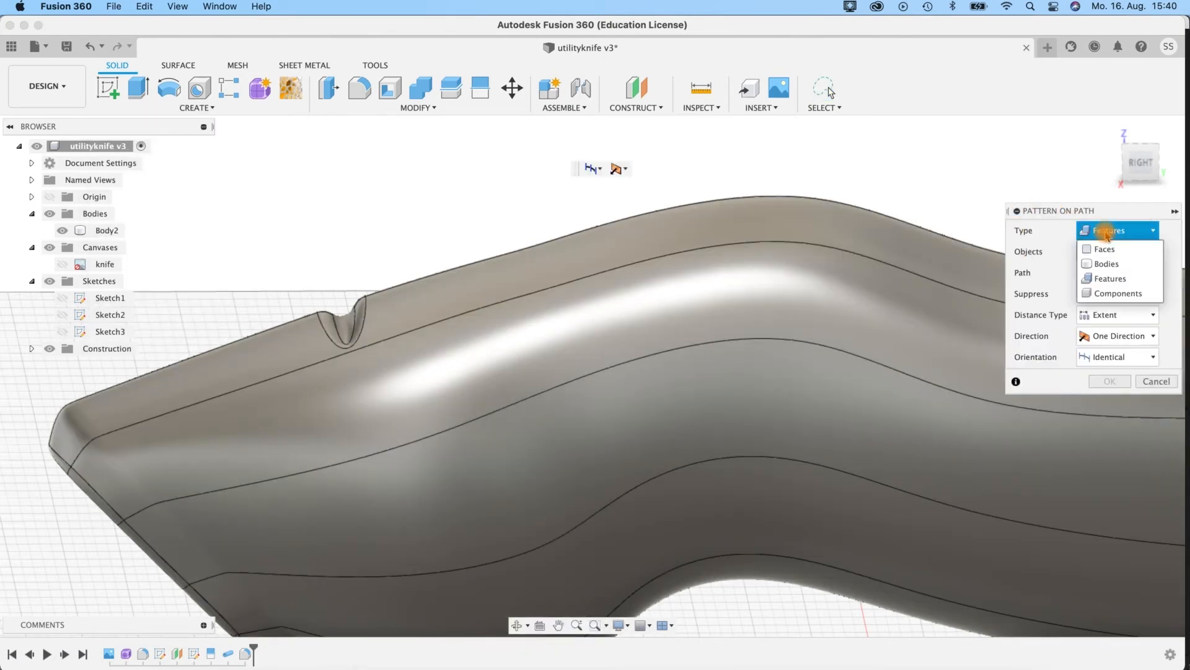
pyautogui.click(1116, 279)
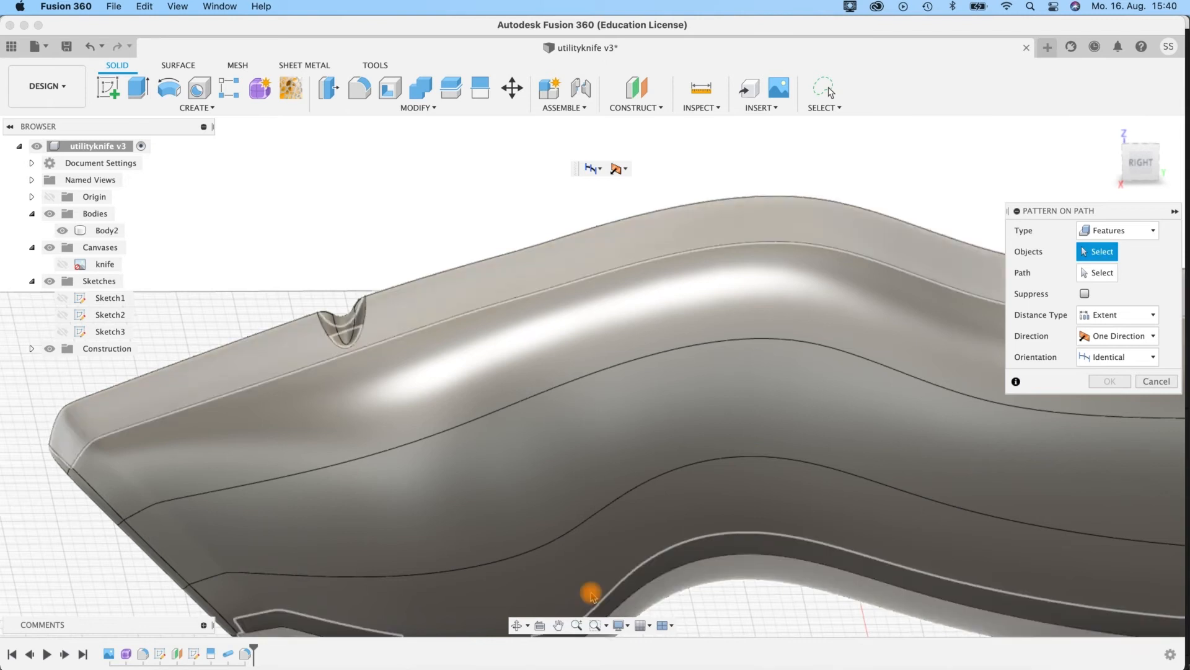
pyautogui.click(227, 656)
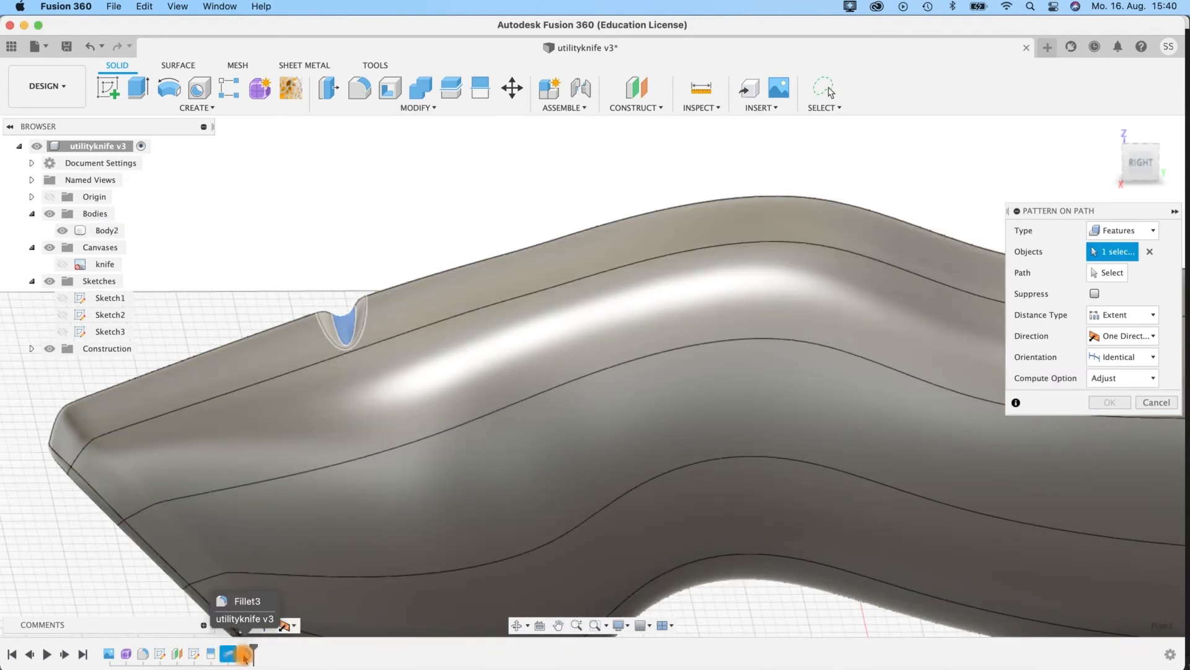
pyautogui.click(245, 655)
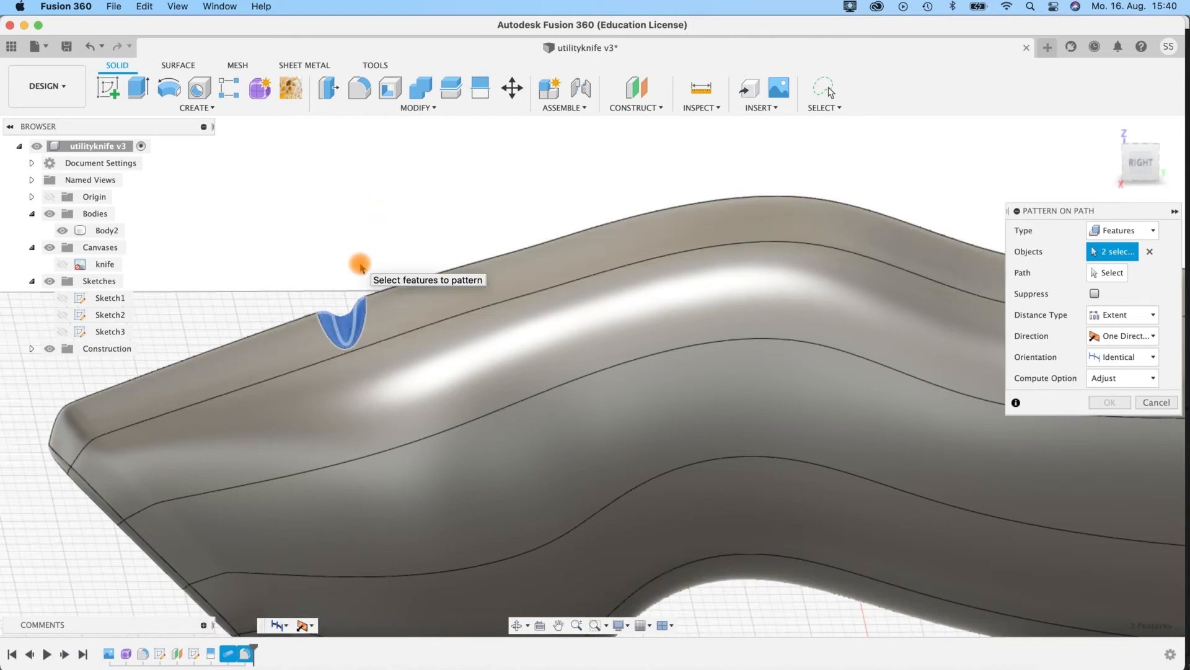
# Step: Use the body's top centre edge behind the groove as the pattern path and extend the distance to about 18.7 mm
pyautogui.click(1115, 274)
pyautogui.keyDown('shift'); pyautogui.moveTo(407, 223); pyautogui.dragTo(425, 282, button='middle'); pyautogui.keyUp('shift')
pyautogui.click(413, 286)
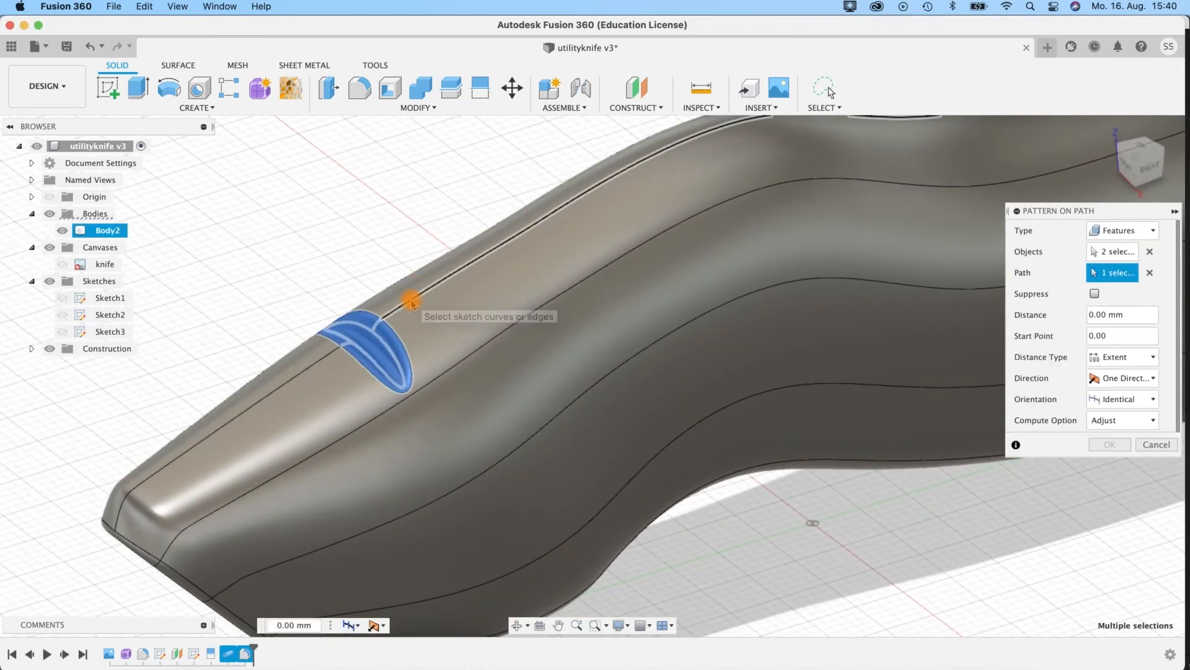
pyautogui.keyDown('shift'); pyautogui.moveTo(773, 549); pyautogui.dragTo(638, 521, button='middle'); pyautogui.keyUp('shift')
pyautogui.moveTo(331, 291); pyautogui.dragTo(479, 236)
pyautogui.keyDown('shift'); pyautogui.moveTo(614, 542); pyautogui.dragTo(569, 499, button='middle'); pyautogui.keyUp('shift')
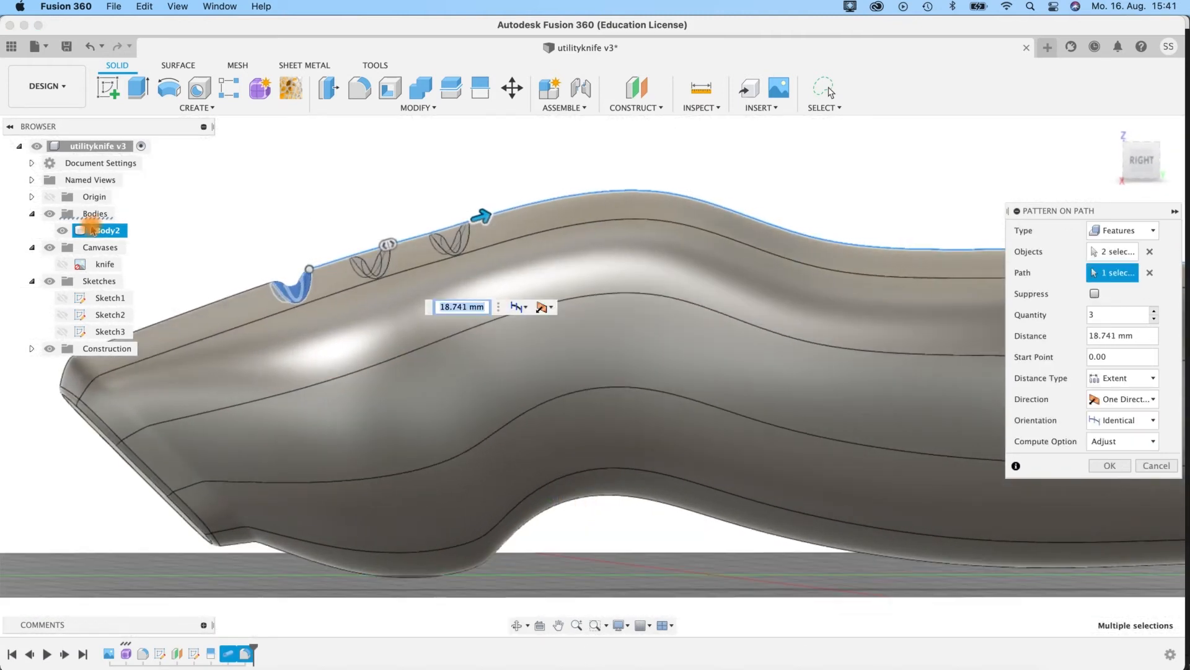
# Step: Show the knife canvas and match the groove pattern to it with a quantity of 5 over about 21.8 mm
pyautogui.click(62, 265)
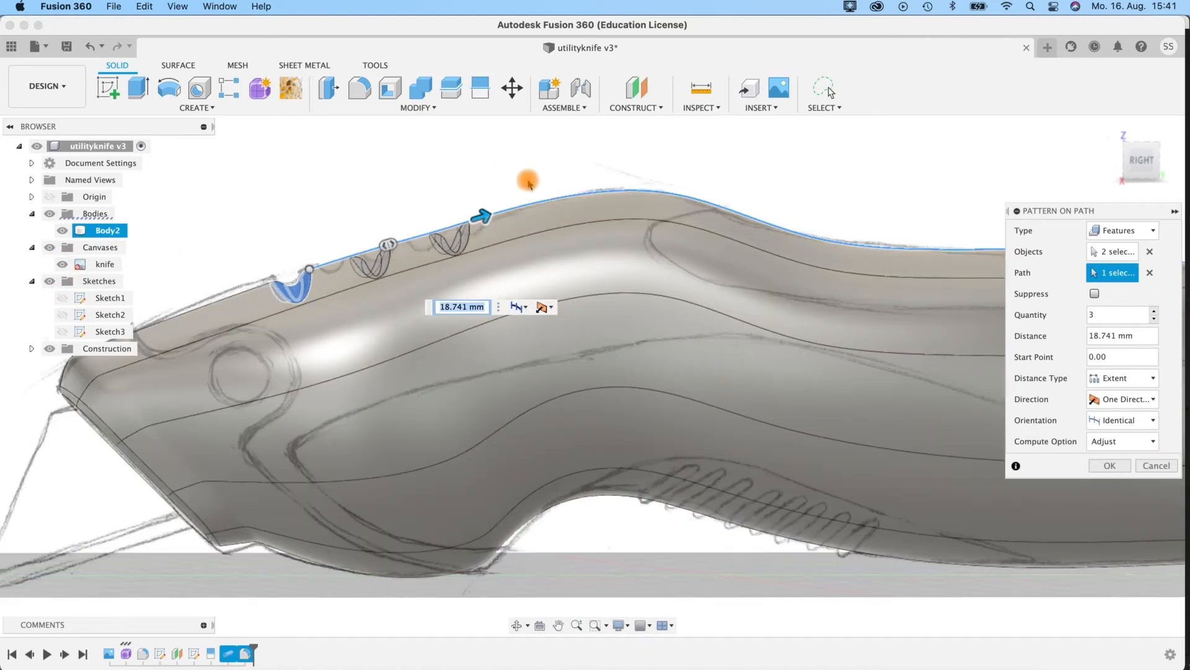
pyautogui.click(1154, 312)
pyautogui.moveTo(509, 195)
pyautogui.keyDown('shift'); pyautogui.mouseDown(button='middle')
pyautogui.moveTo(494, 195)
pyautogui.moveTo(503, 201)
pyautogui.mouseUp(button='middle'); pyautogui.keyUp('shift')
pyautogui.moveTo(486, 215); pyautogui.dragTo(507, 209)
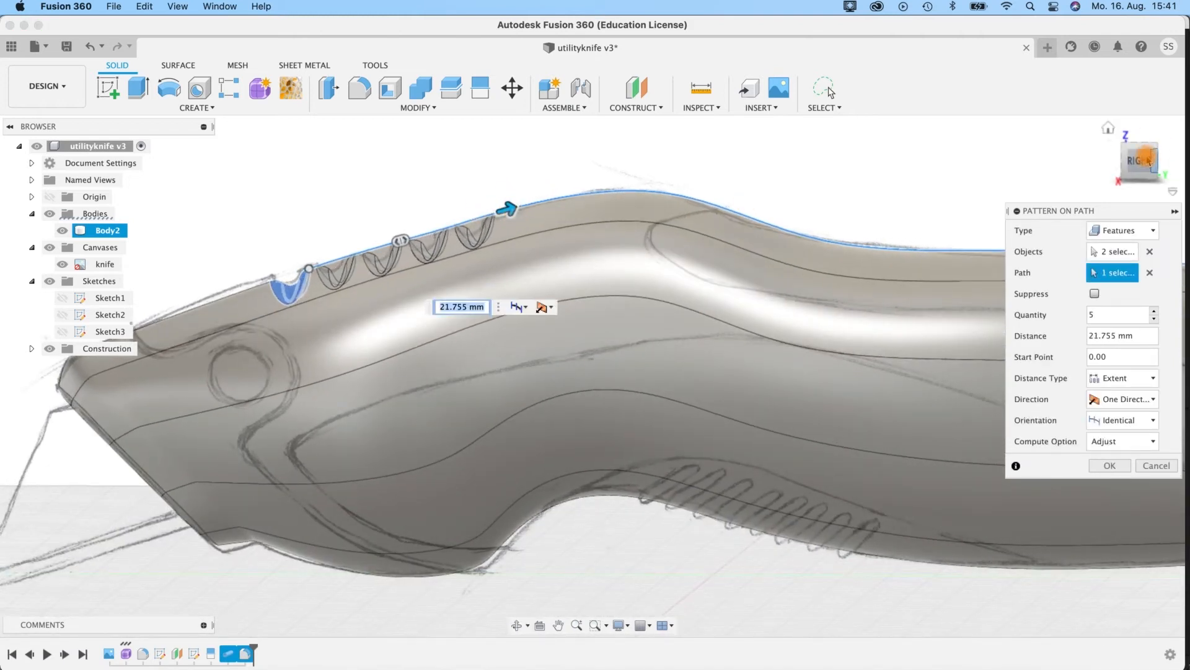
pyautogui.click(1144, 160)
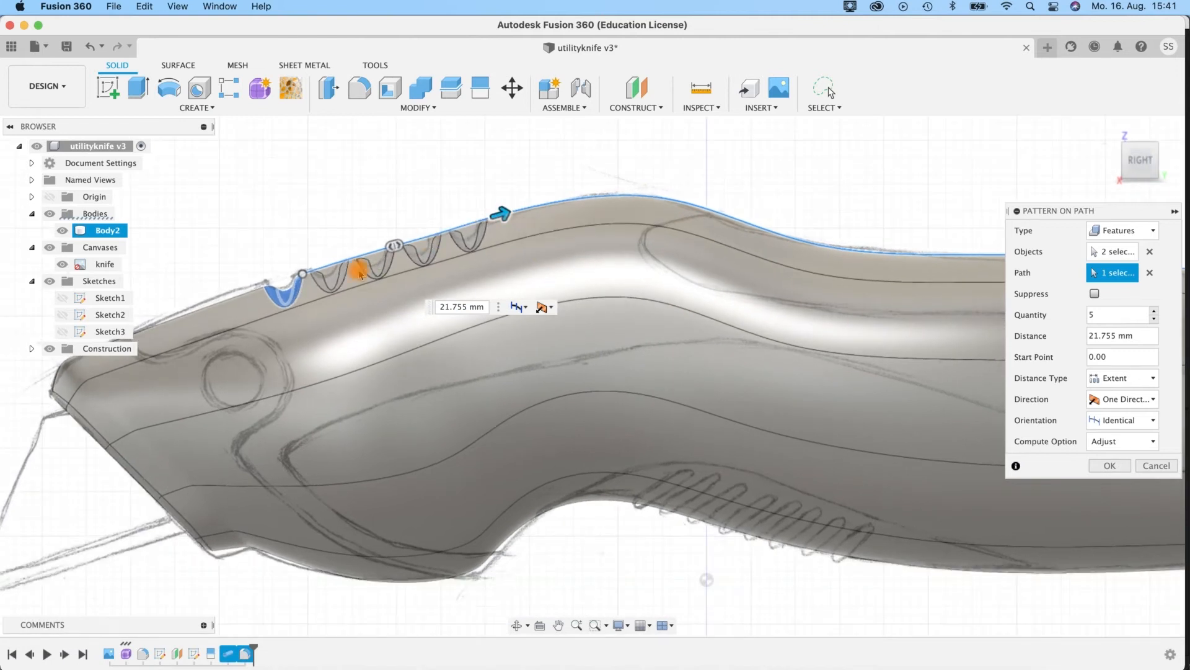
pyautogui.keyDown('shift'); pyautogui.moveTo(512, 207); pyautogui.dragTo(562, 233, button='middle'); pyautogui.keyUp('shift')
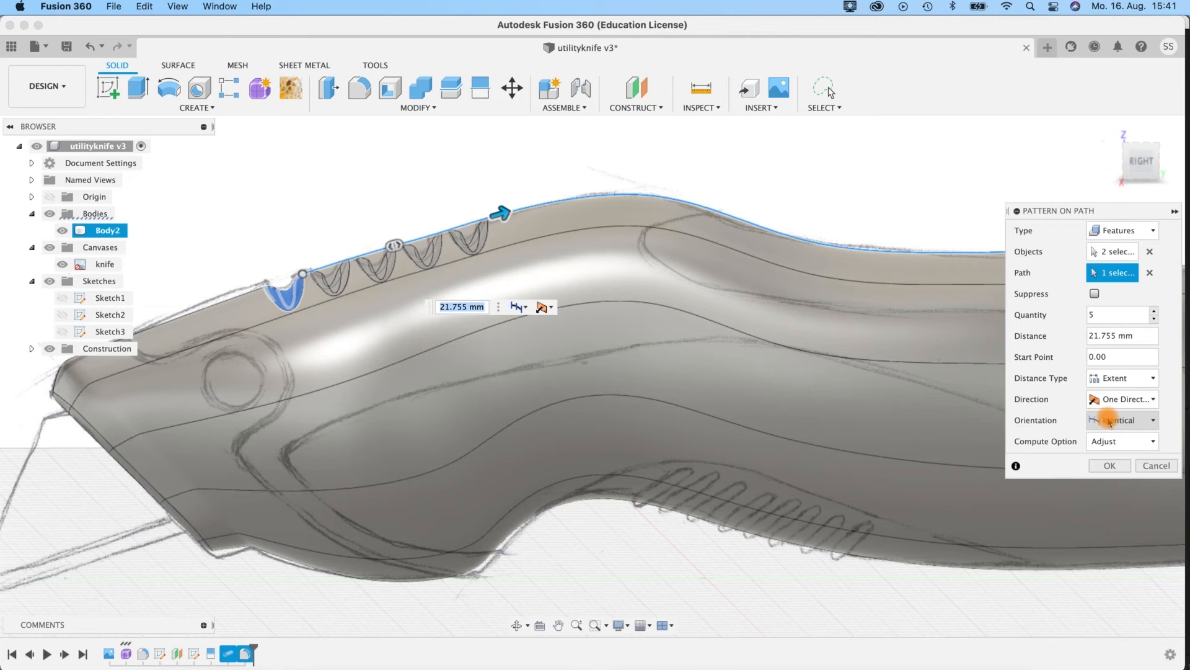
# Step: Compare the Identical and Path Direction orientations for the groove pattern and keep Path Direction
pyautogui.click(1147, 421)
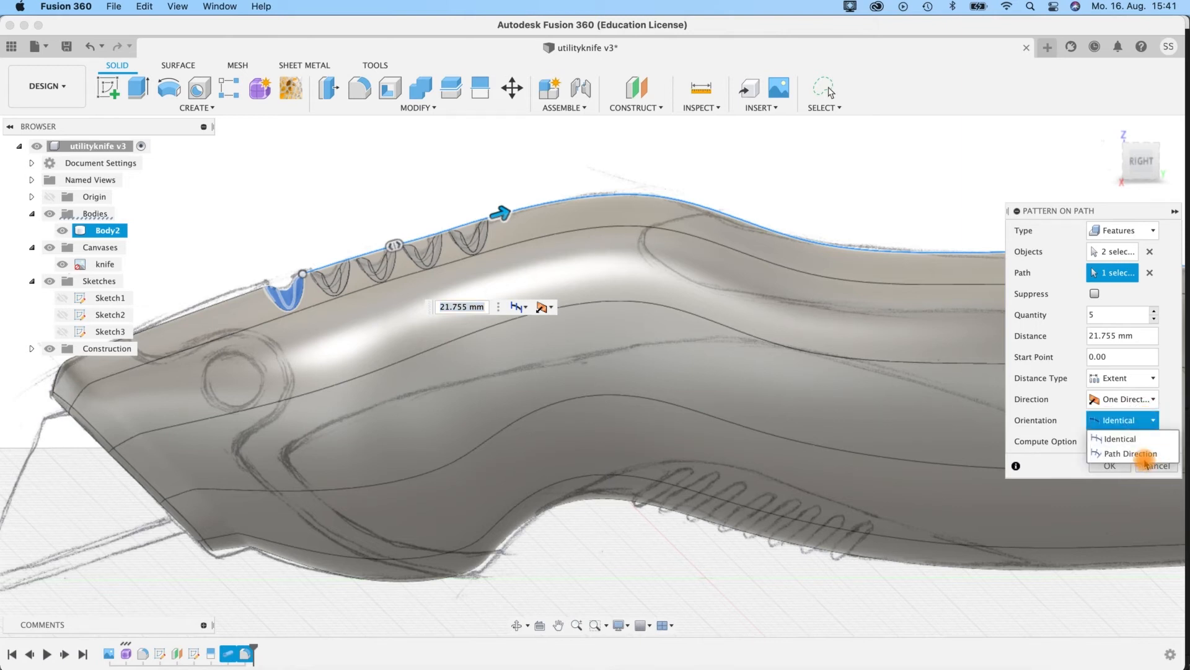
pyautogui.click(1143, 455)
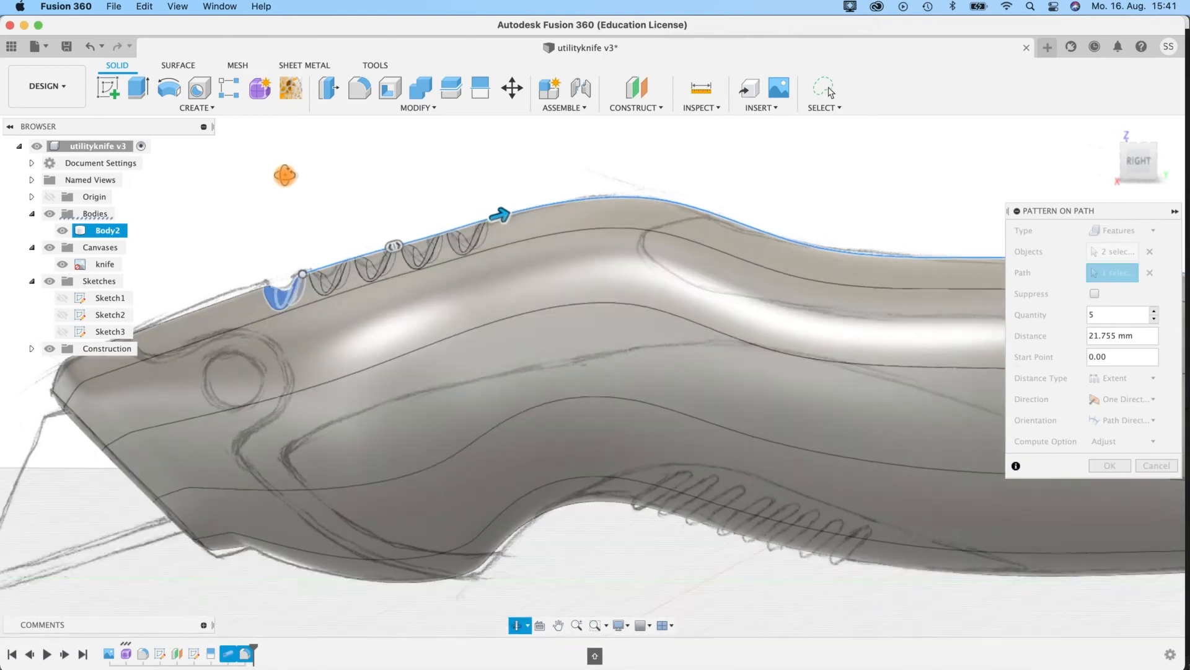
pyautogui.scroll(3, 335, 212)
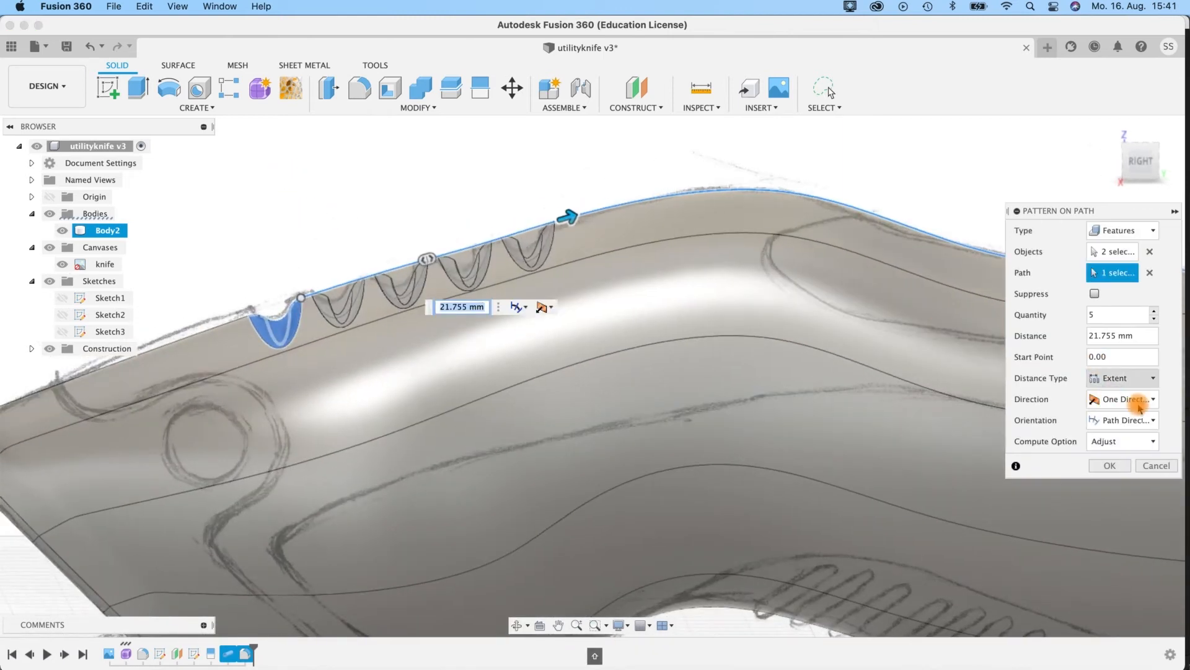
pyautogui.click(1137, 424)
pyautogui.click(1126, 439)
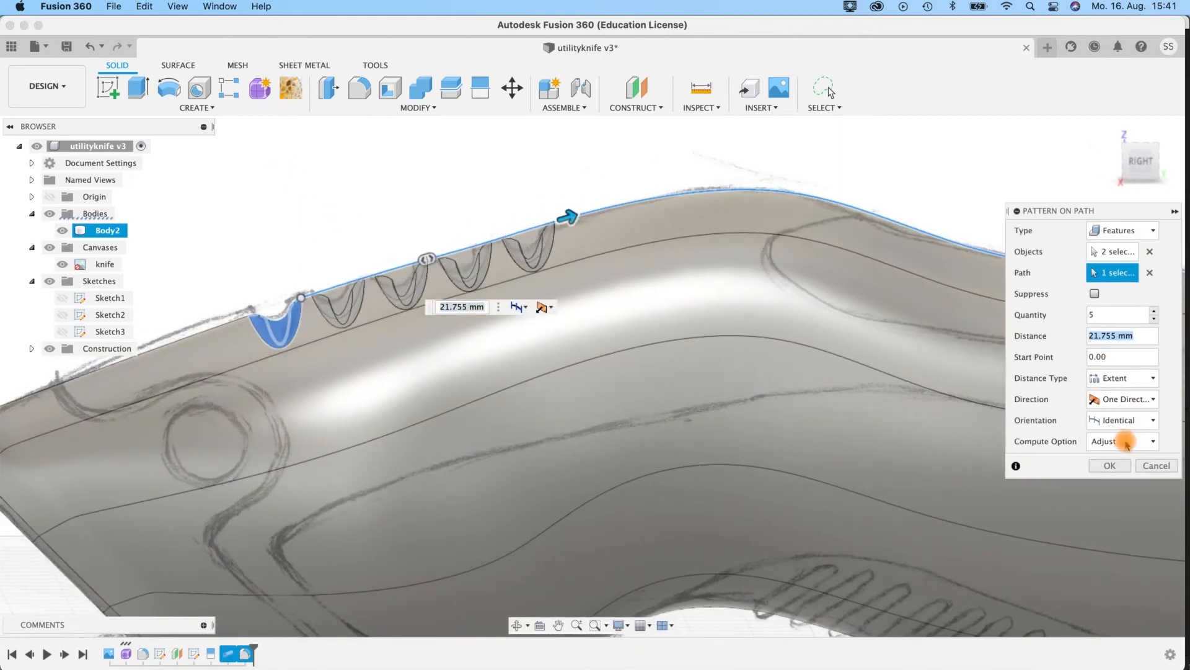
pyautogui.click(1130, 421)
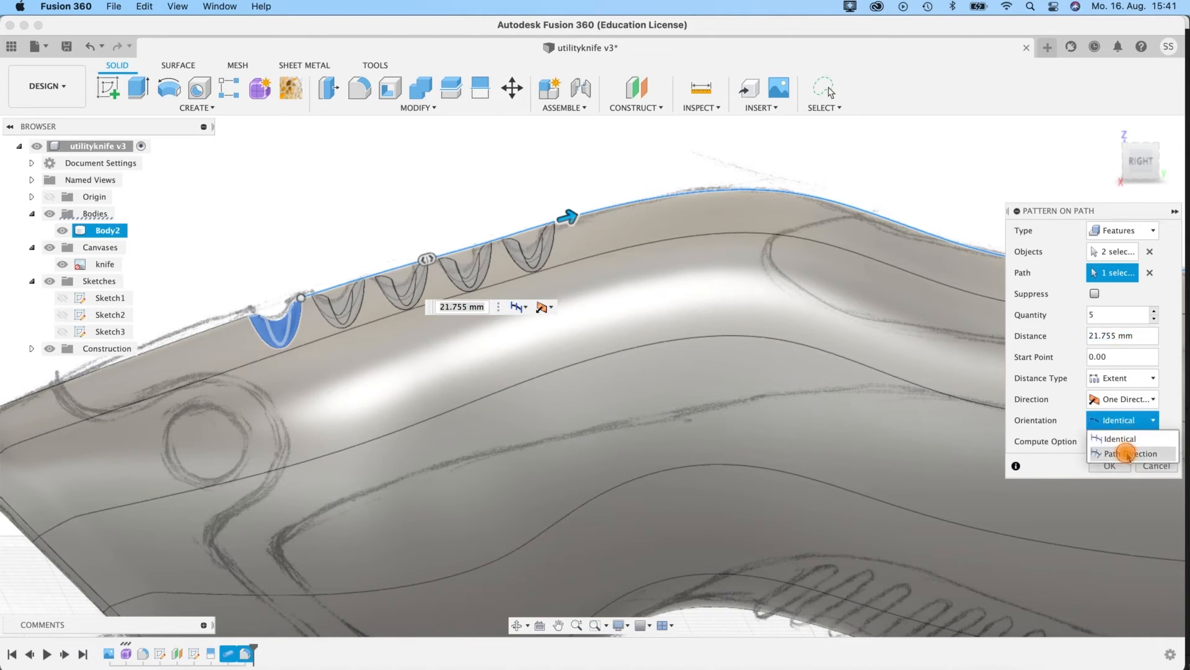
pyautogui.click(1127, 456)
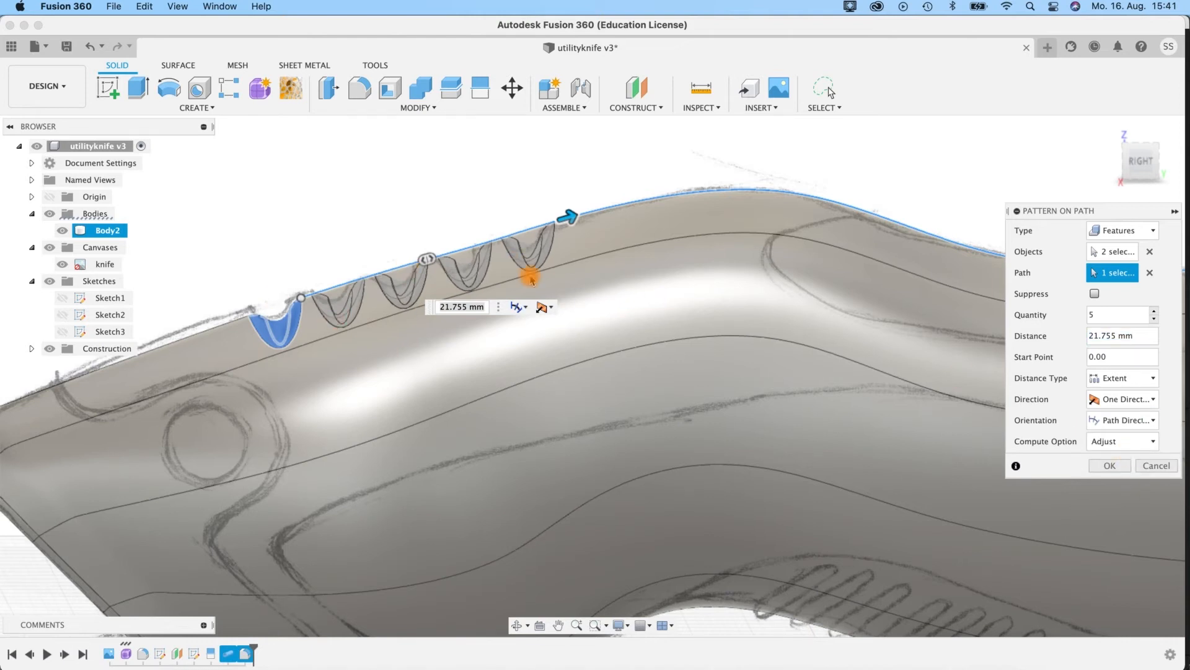
# Step: Create the groove pattern on path with the Adjust compute option and hide the knife canvas
pyautogui.click(1099, 443)
pyautogui.click(1100, 488)
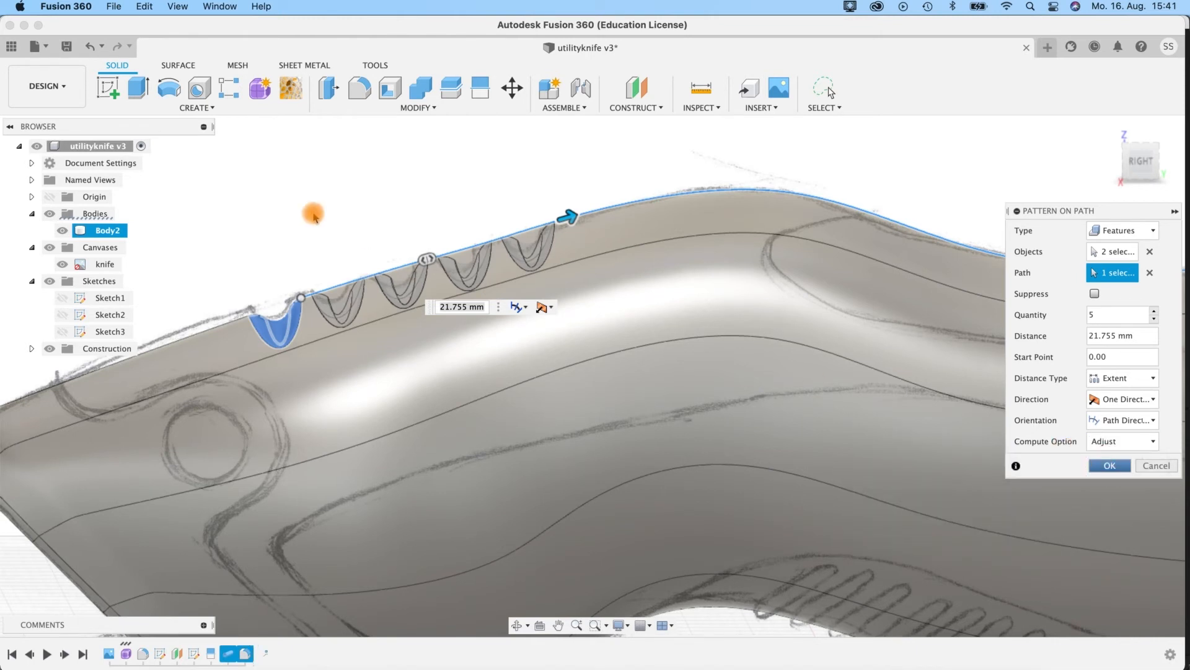
pyautogui.press('Return')
pyautogui.keyDown('shift'); pyautogui.moveTo(293, 221); pyautogui.dragTo(334, 223, button='middle'); pyautogui.keyUp('shift')
pyautogui.click(62, 264)
# Step: Inspect the patterned grooves in the shaded style without edges, and show Sketch2 and Sketch3 on the body
pyautogui.scroll(-5, 289, 271)
pyautogui.hotkey('ctrl', '4')
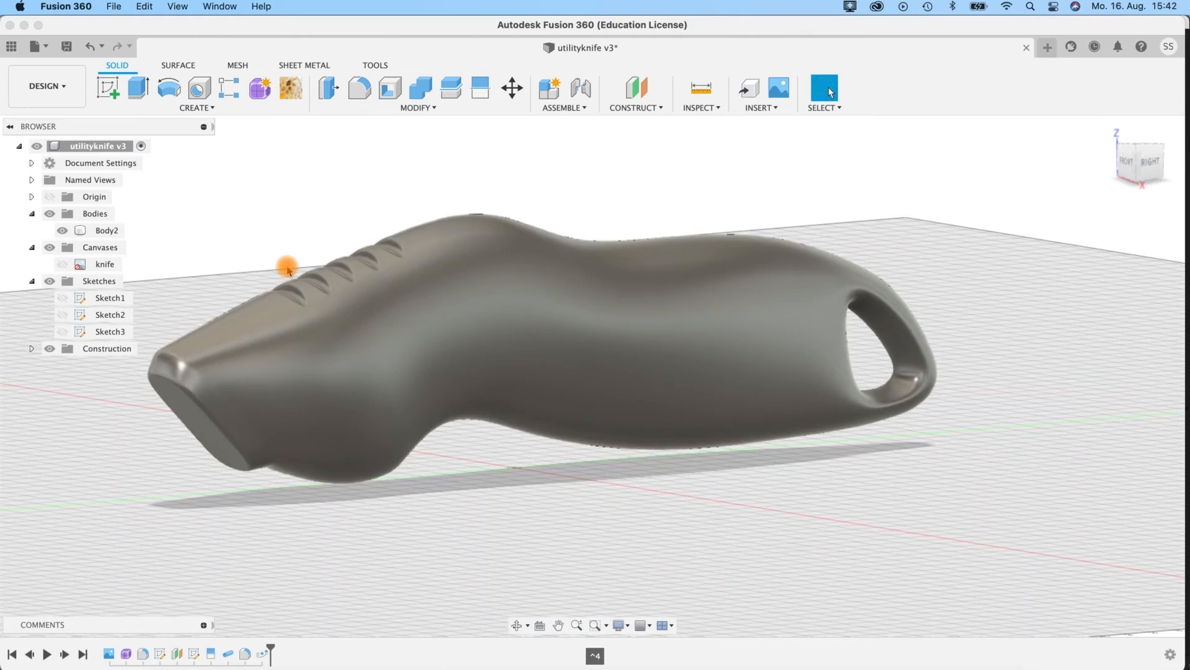
pyautogui.keyDown('shift'); pyautogui.moveTo(342, 256); pyautogui.dragTo(235, 230, button='middle'); pyautogui.keyUp('shift')
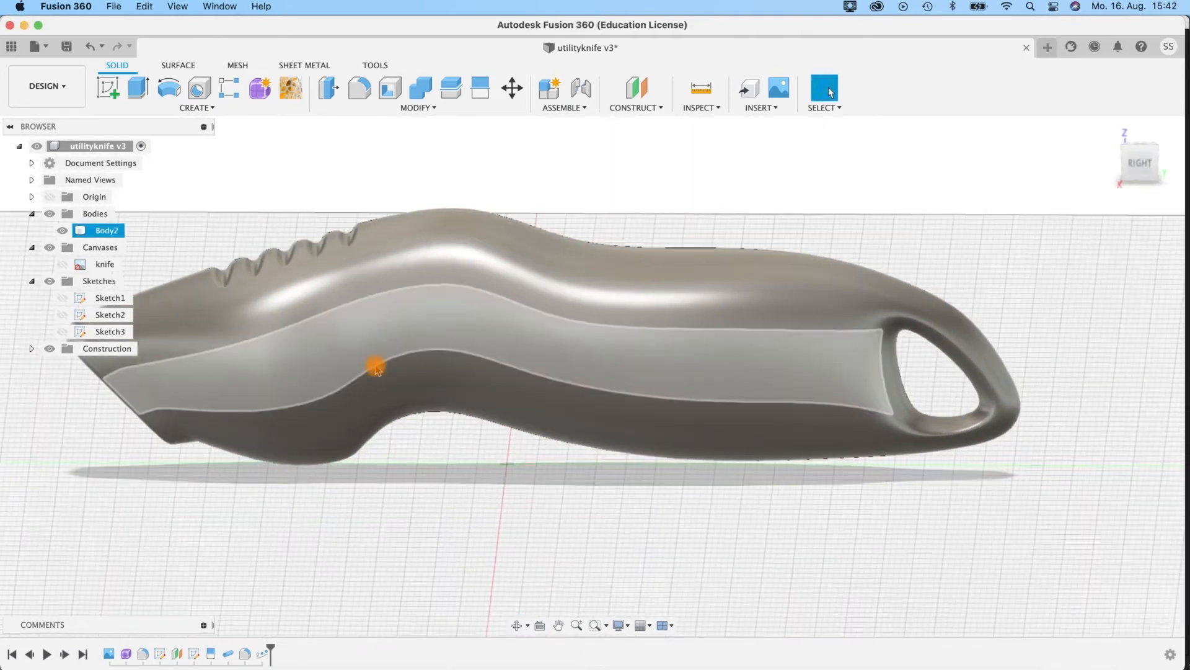
pyautogui.keyDown('shift'); pyautogui.moveTo(408, 411); pyautogui.dragTo(587, 447, button='middle'); pyautogui.keyUp('shift')
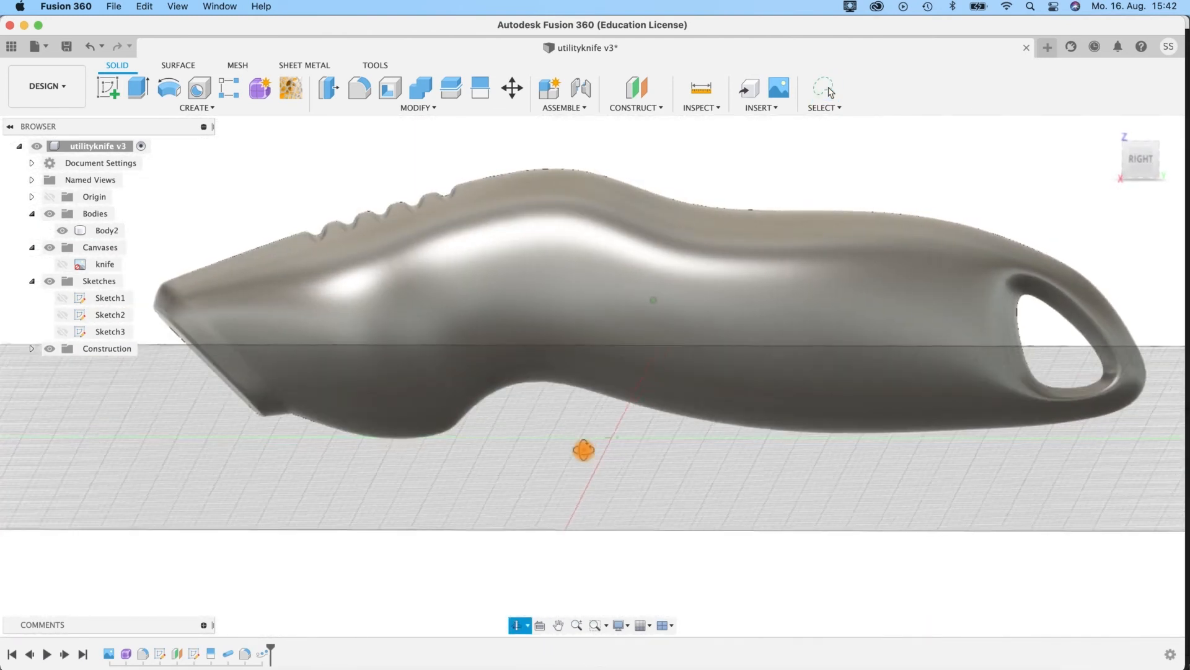
pyautogui.keyDown('shift'); pyautogui.moveTo(646, 485); pyautogui.dragTo(602, 464, button='middle'); pyautogui.keyUp('shift')
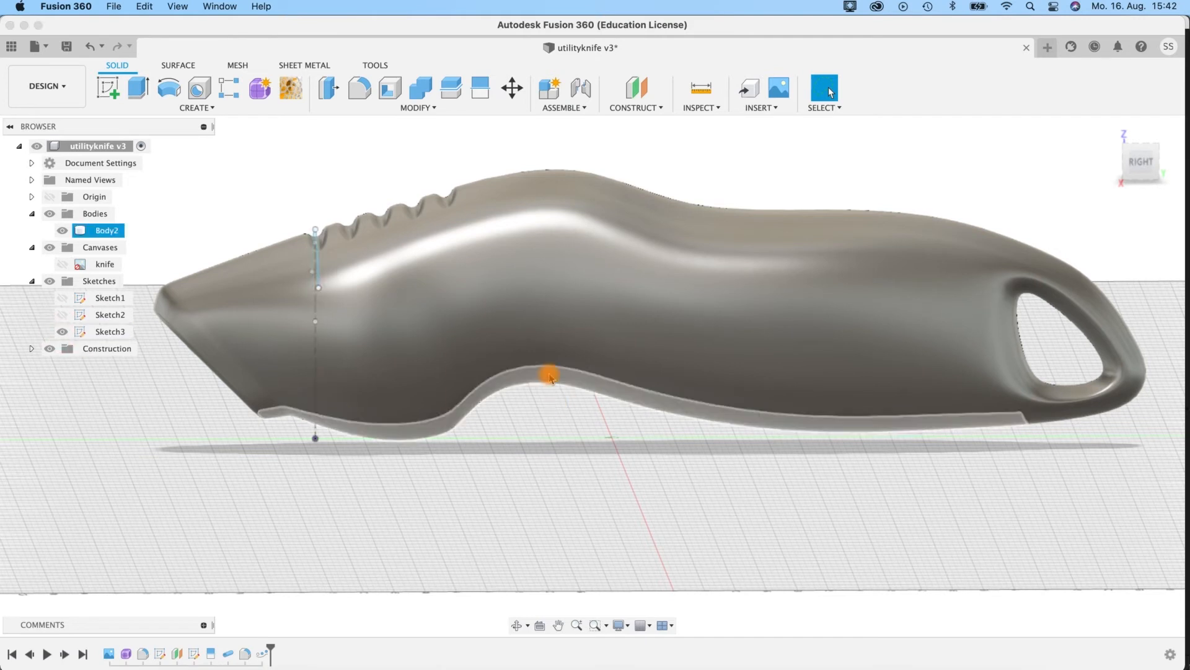
pyautogui.keyDown('shift'); pyautogui.moveTo(571, 428); pyautogui.dragTo(620, 435, button='middle'); pyautogui.keyUp('shift')
pyautogui.scroll(2, 561, 440)
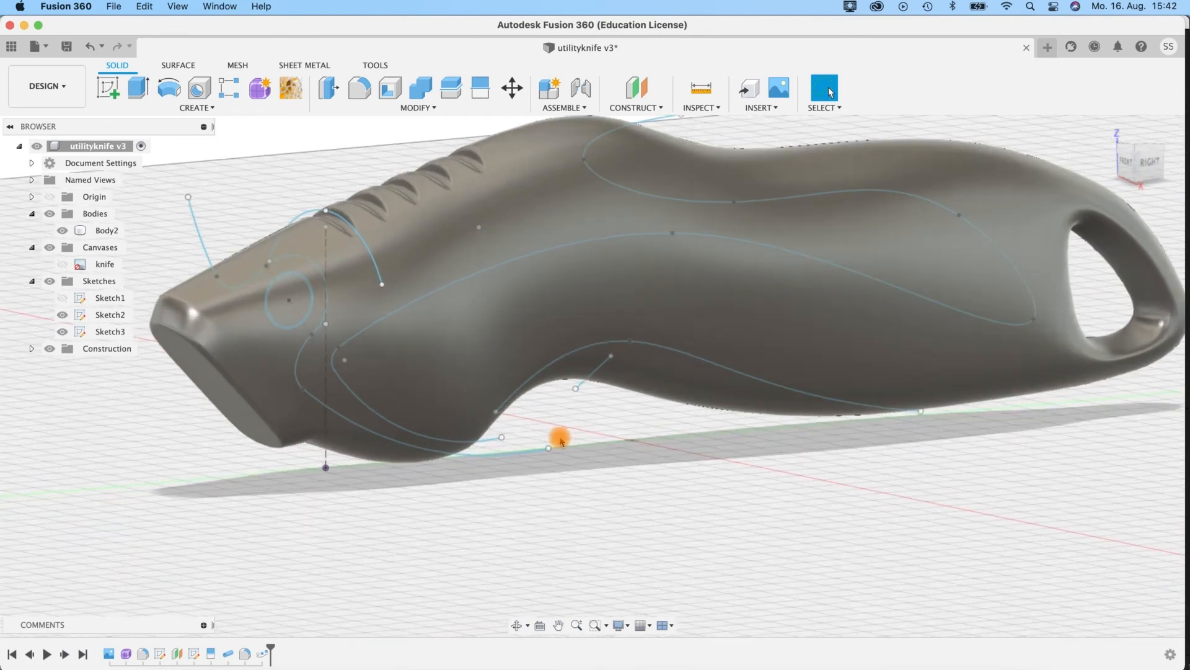
pyautogui.moveTo(676, 506); pyautogui.dragTo(645, 499, button='middle')
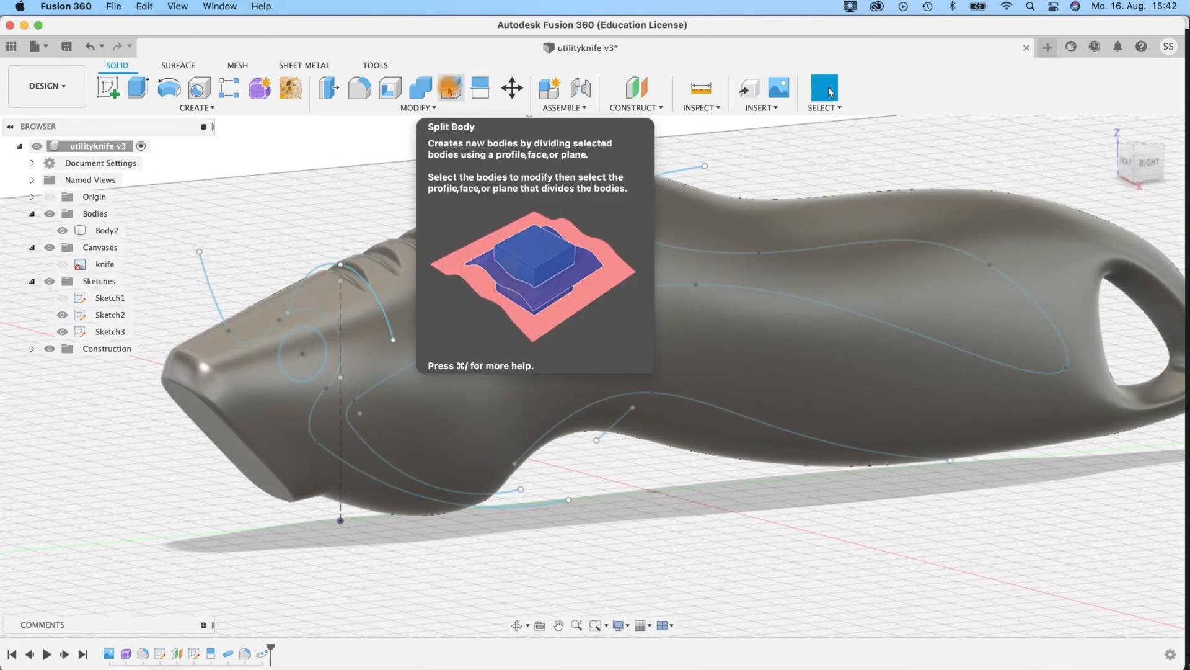
# Step: Try to split the knife body using the large grip spline from Sketch2 as splitting tool, with the tool extended
pyautogui.click(428, 108)
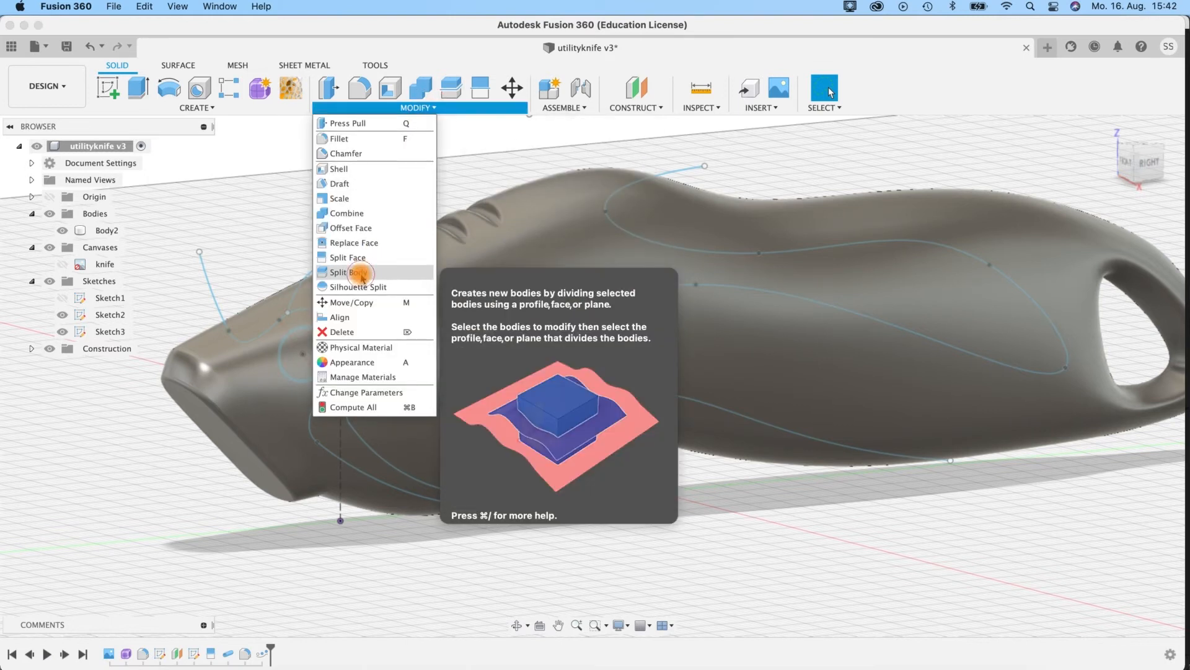
pyautogui.click(358, 272)
pyautogui.click(567, 239)
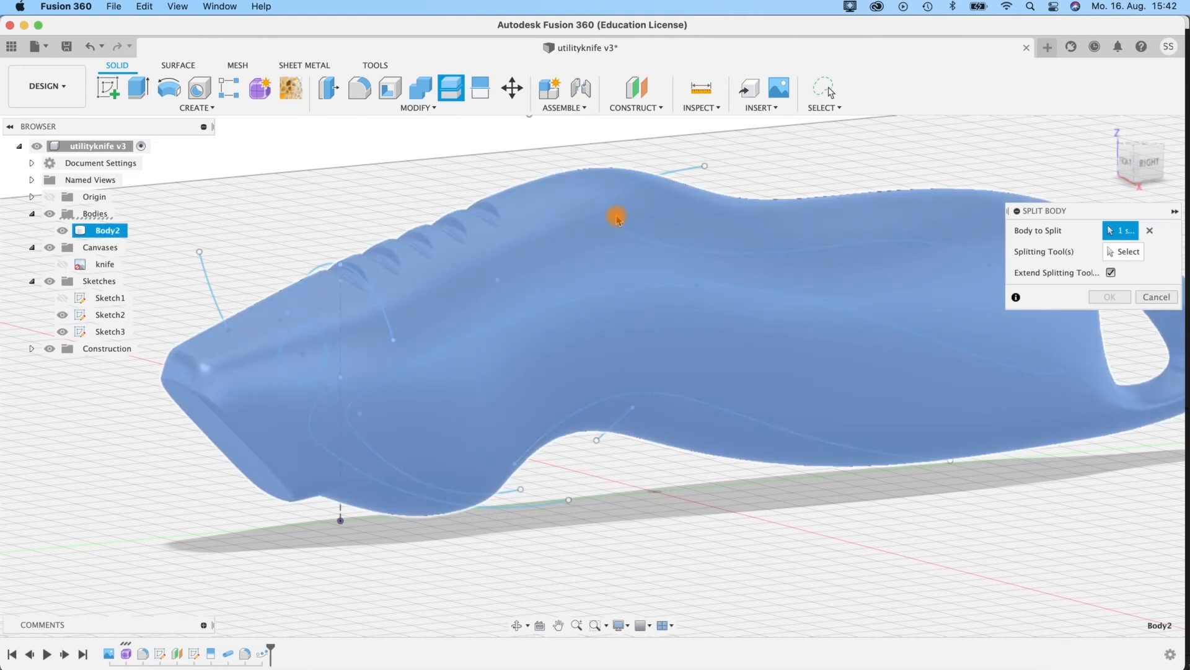
pyautogui.click(1128, 252)
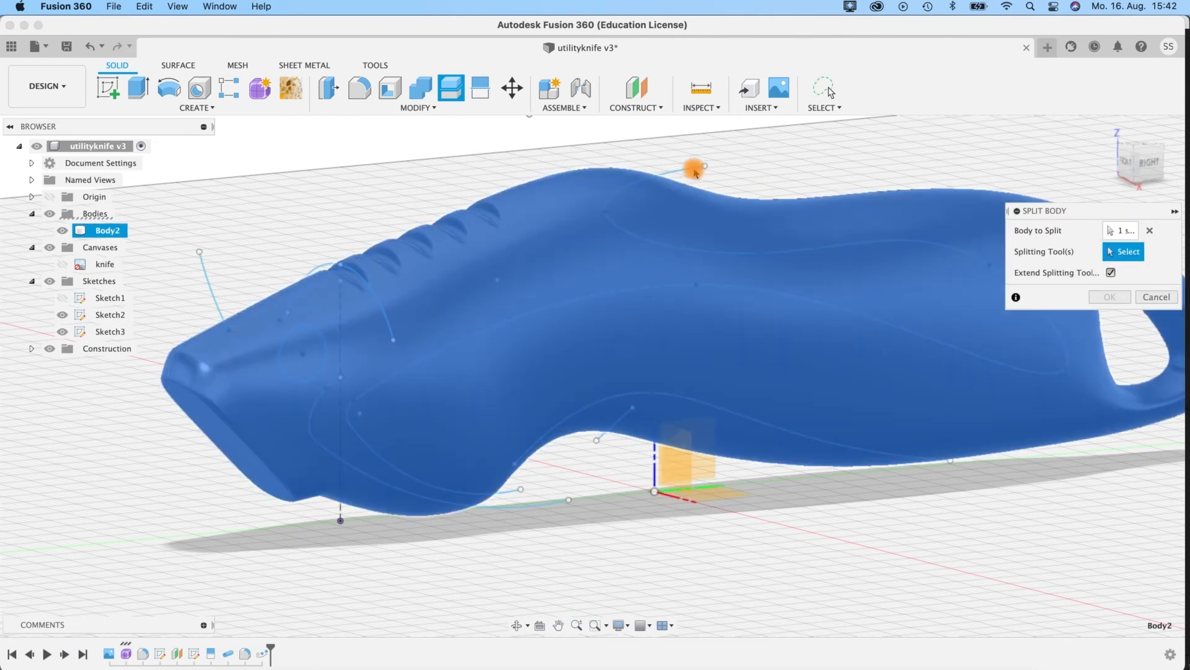
pyautogui.click(687, 171)
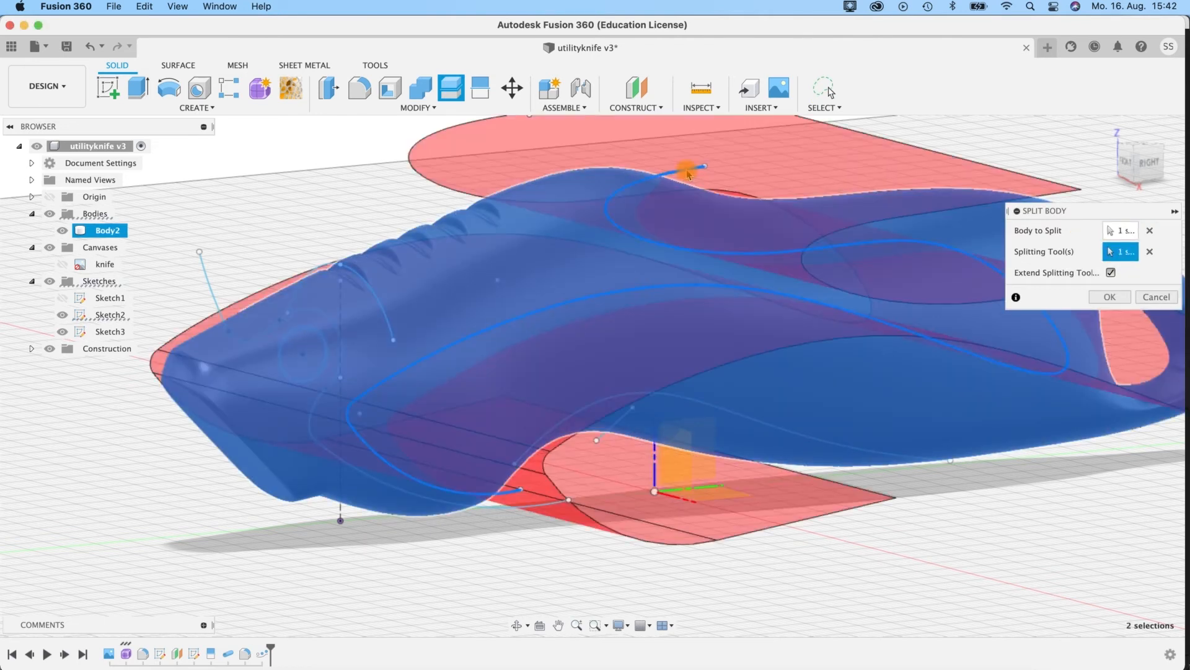
pyautogui.keyDown('shift'); pyautogui.moveTo(949, 560); pyautogui.dragTo(922, 547, button='middle'); pyautogui.keyUp('shift')
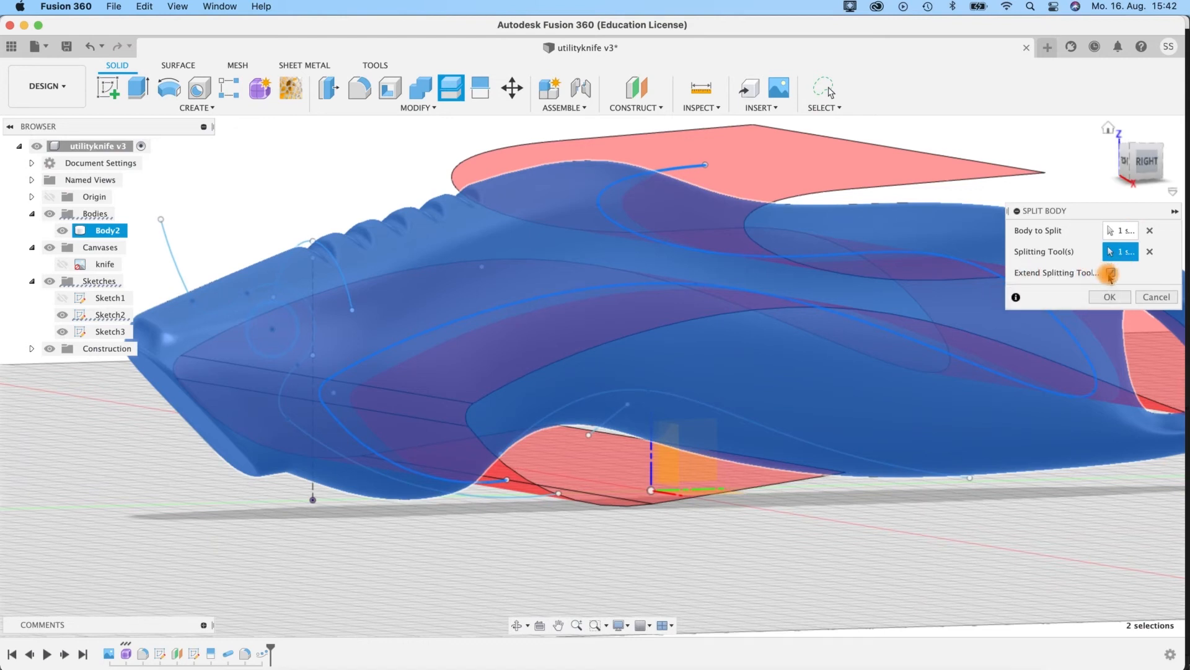
pyautogui.keyDown('shift'); pyautogui.moveTo(660, 542); pyautogui.dragTo(630, 552, button='middle'); pyautogui.keyUp('shift')
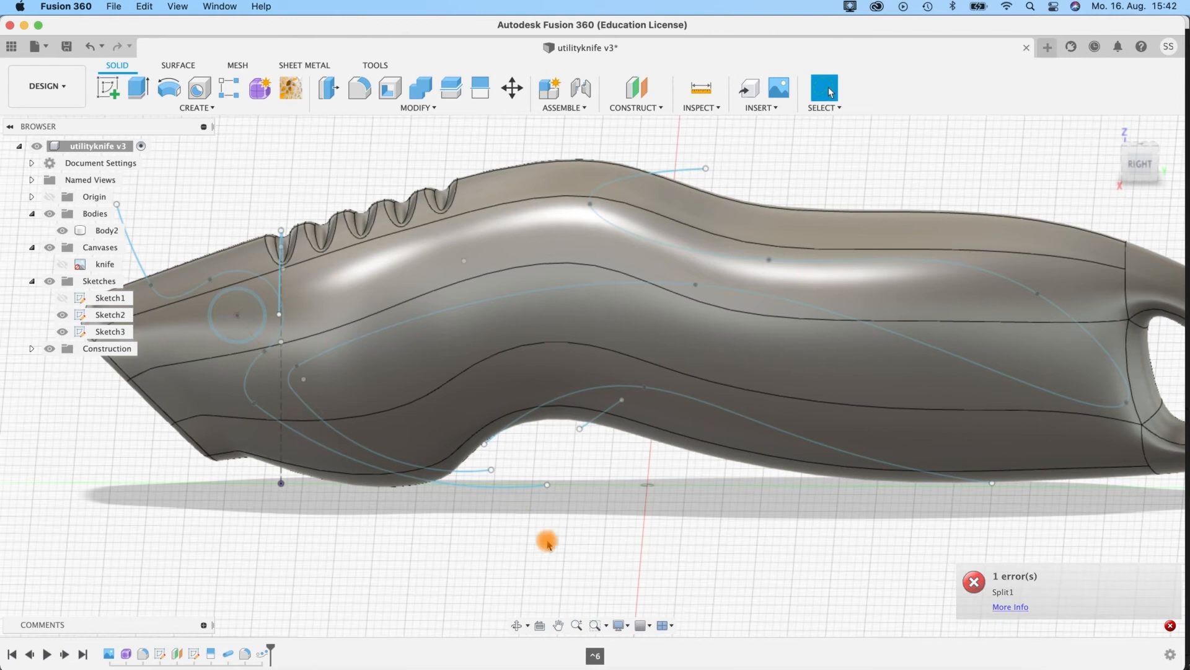
pyautogui.keyDown('shift'); pyautogui.moveTo(713, 599); pyautogui.dragTo(750, 593, button='middle'); pyautogui.keyUp('shift')
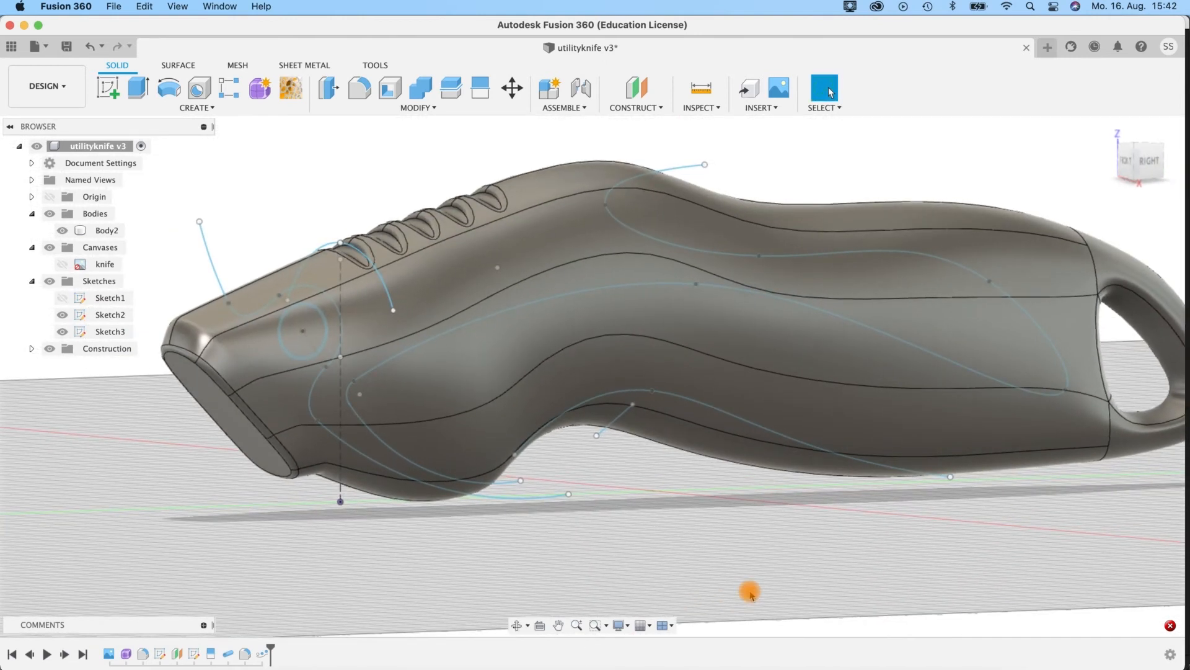
# Step: Examine the split's error details and the grip spline's rear end near the handle hole
pyautogui.moveTo(1174, 631)
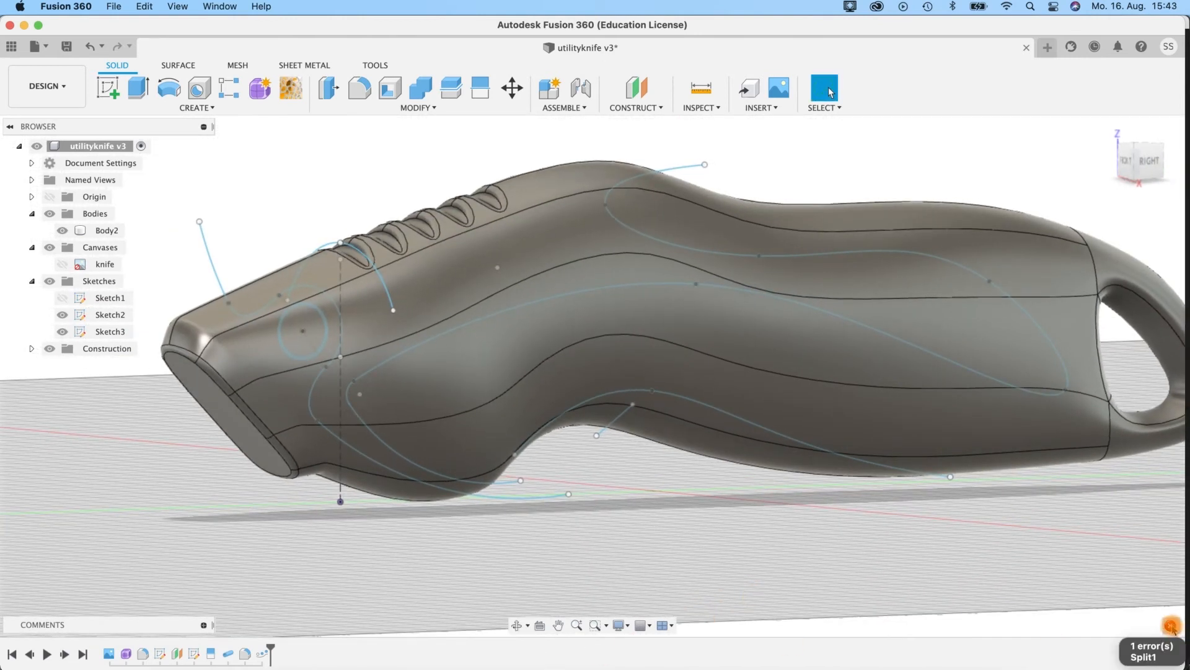
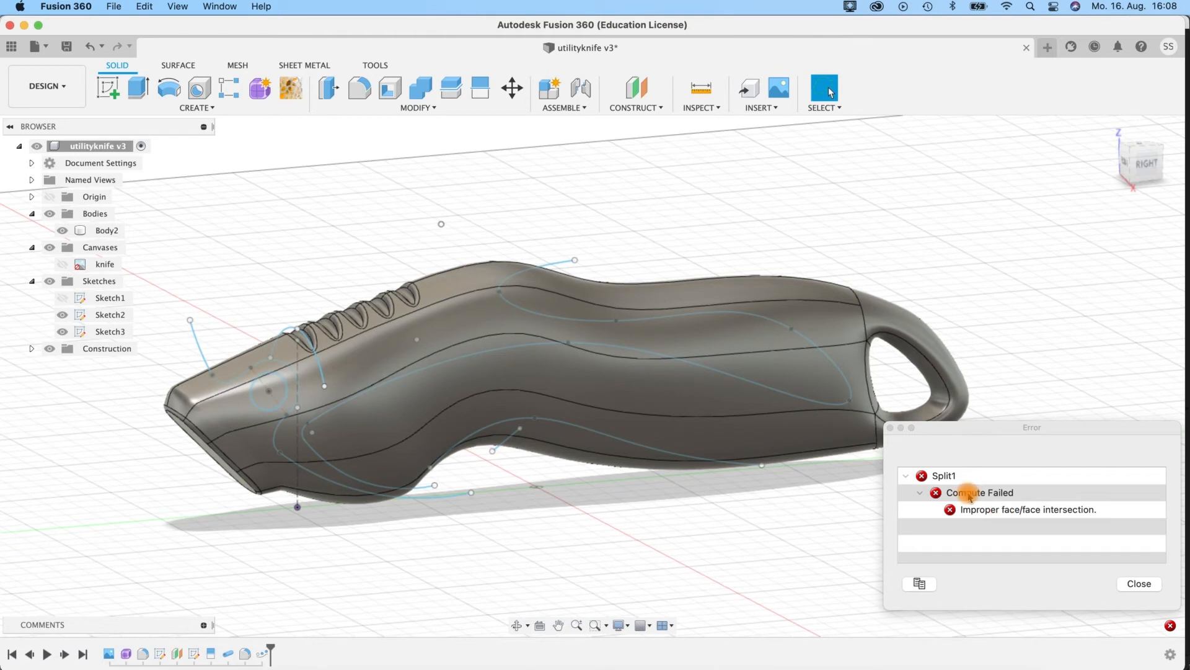
pyautogui.keyDown('shift'); pyautogui.moveTo(655, 531); pyautogui.dragTo(757, 359, button='middle'); pyautogui.keyUp('shift')
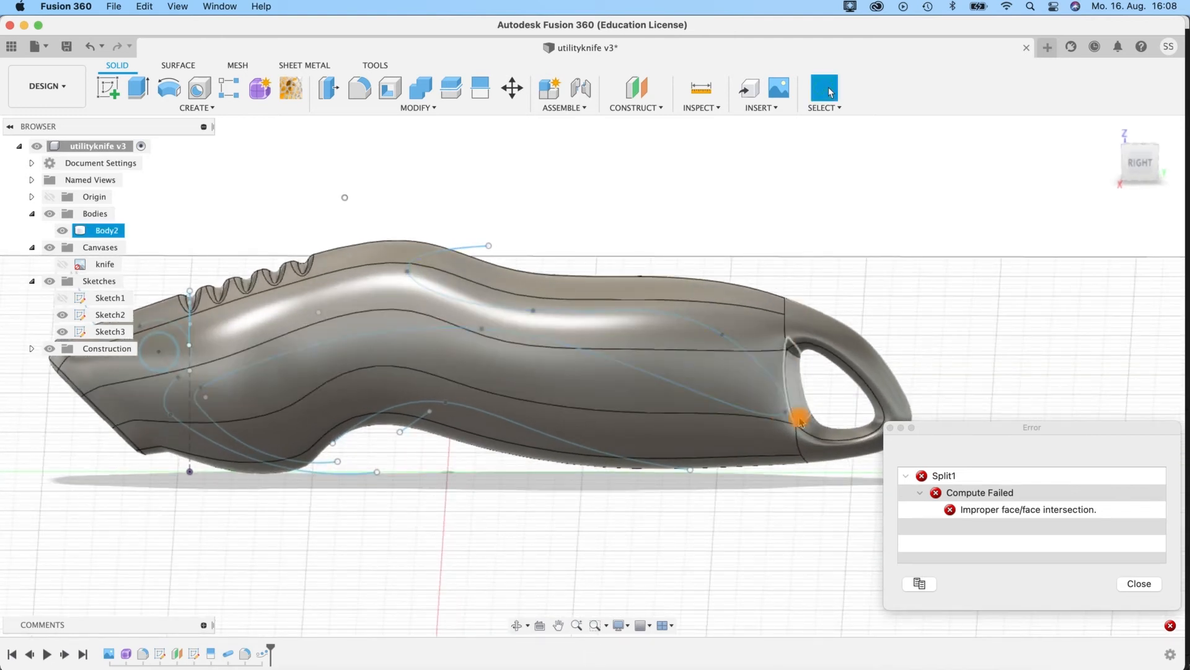
pyautogui.keyDown('shift'); pyautogui.moveTo(762, 428); pyautogui.dragTo(798, 467, button='middle'); pyautogui.keyUp('shift')
pyautogui.keyDown('shift'); pyautogui.moveTo(550, 383); pyautogui.dragTo(783, 386, button='middle'); pyautogui.keyUp('shift')
pyautogui.click(783, 390)
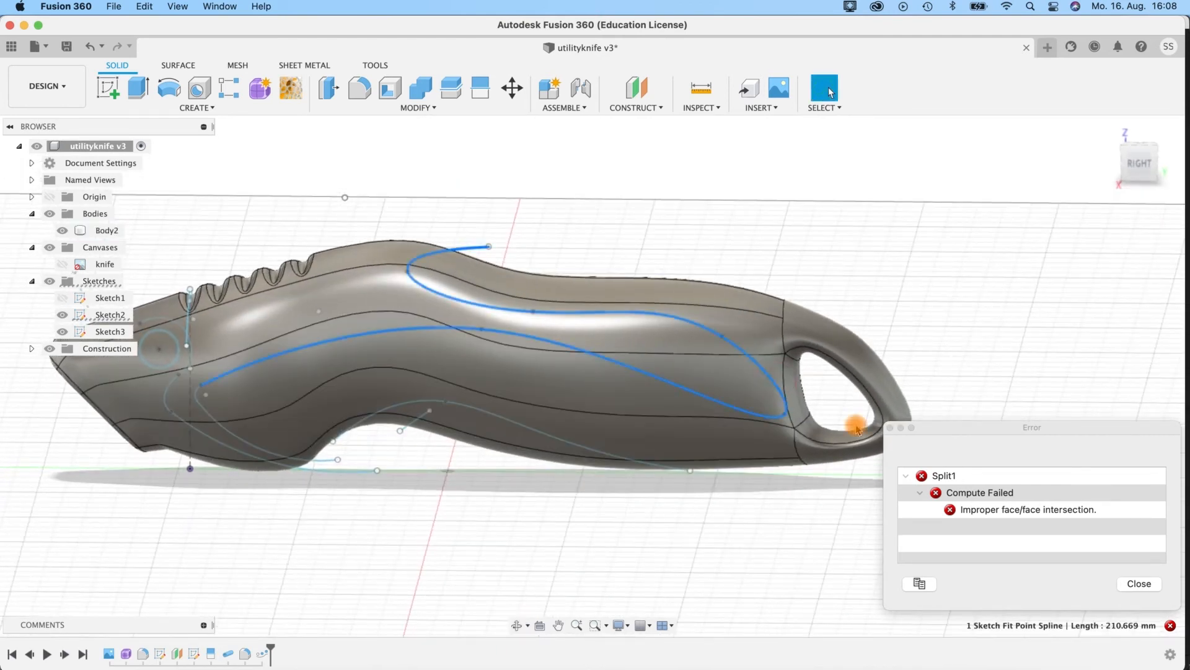
pyautogui.click(1138, 583)
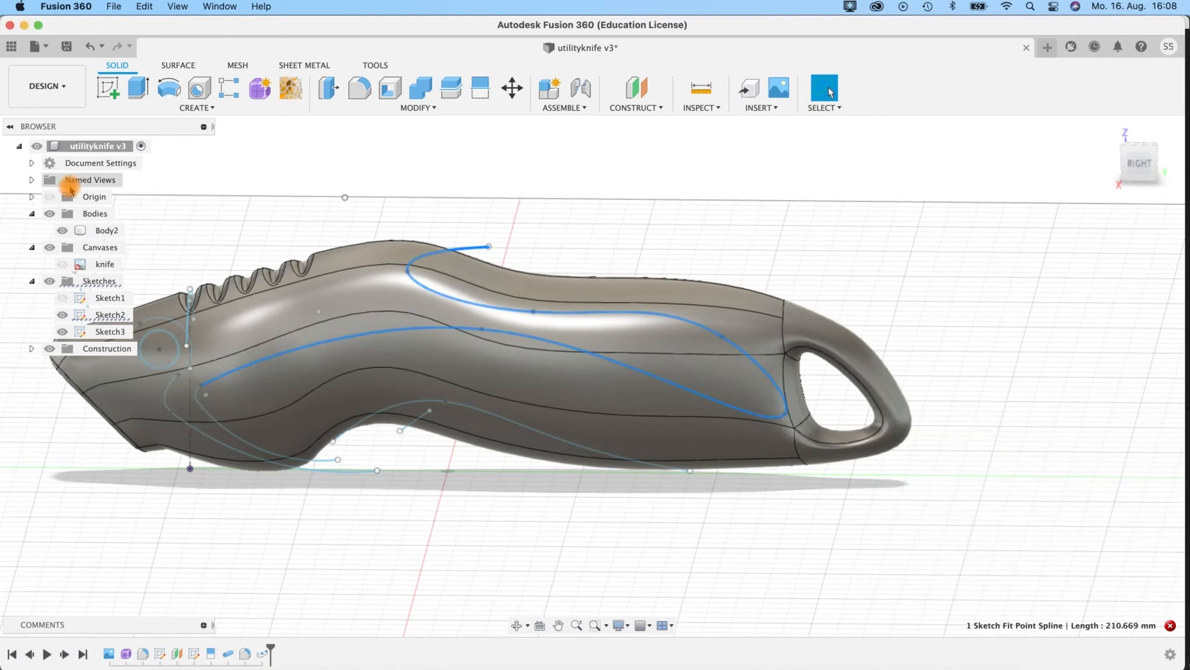
# Step: Edit Sketch2 and move the grip spline's rear fit point slightly away from the handle hole, to about Y 59.3 mm and Z 13.5 mm
pyautogui.rightClick(109, 315)
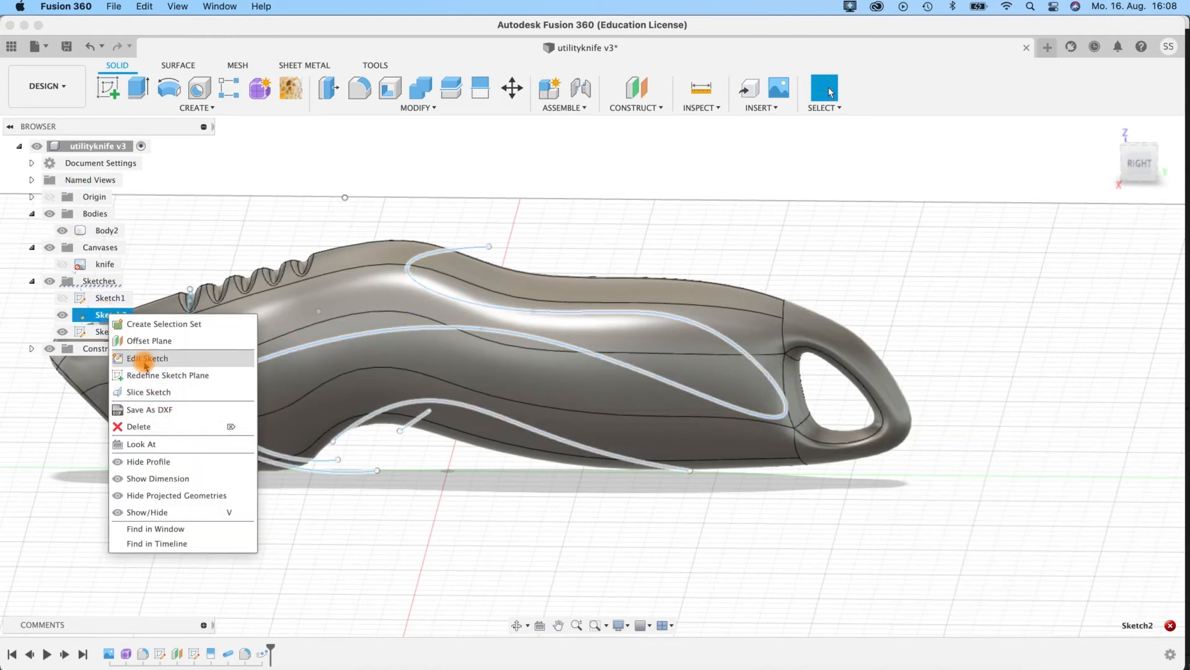
pyautogui.click(144, 358)
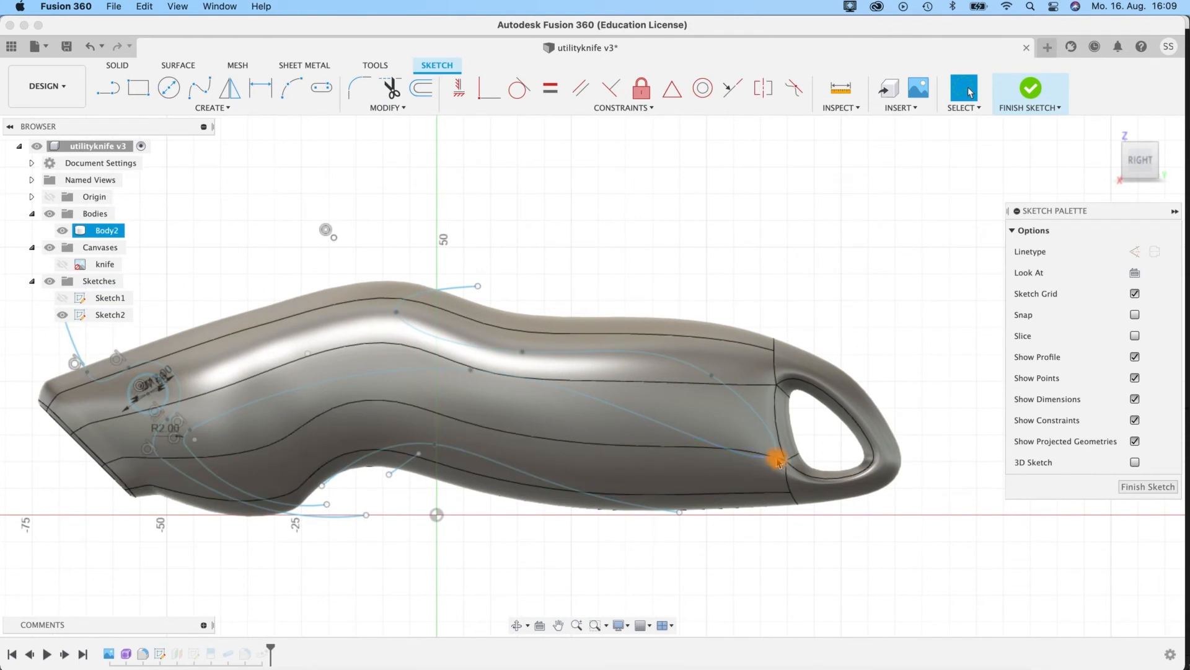
pyautogui.click(773, 457)
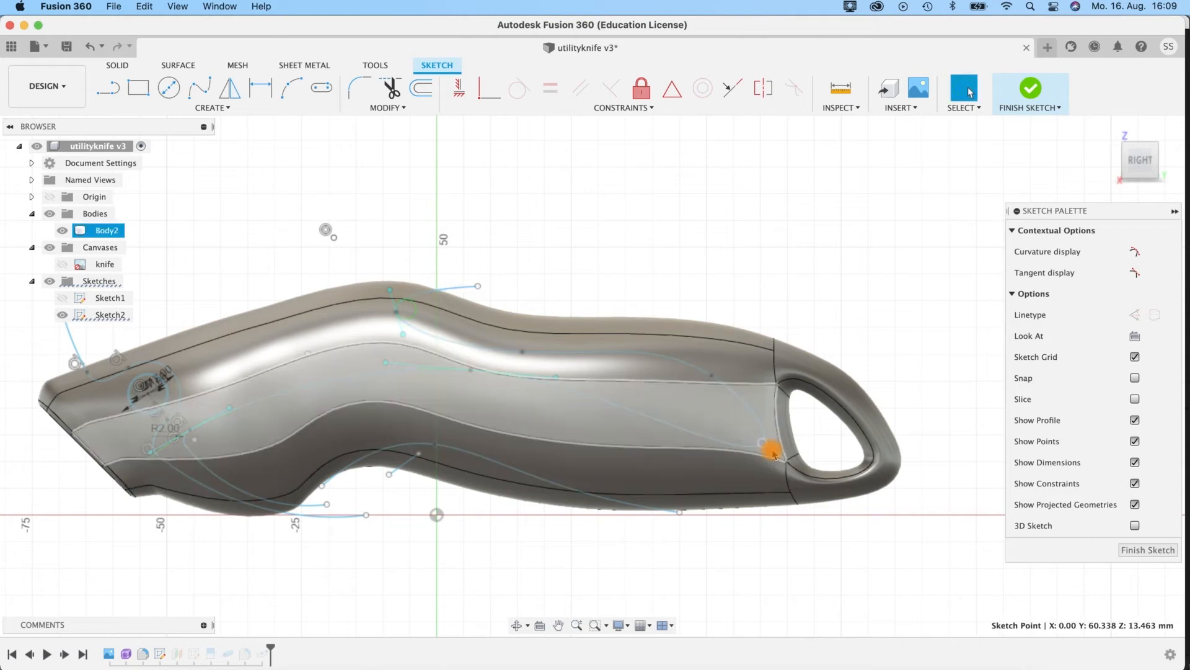
pyautogui.scroll(5, 777, 459)
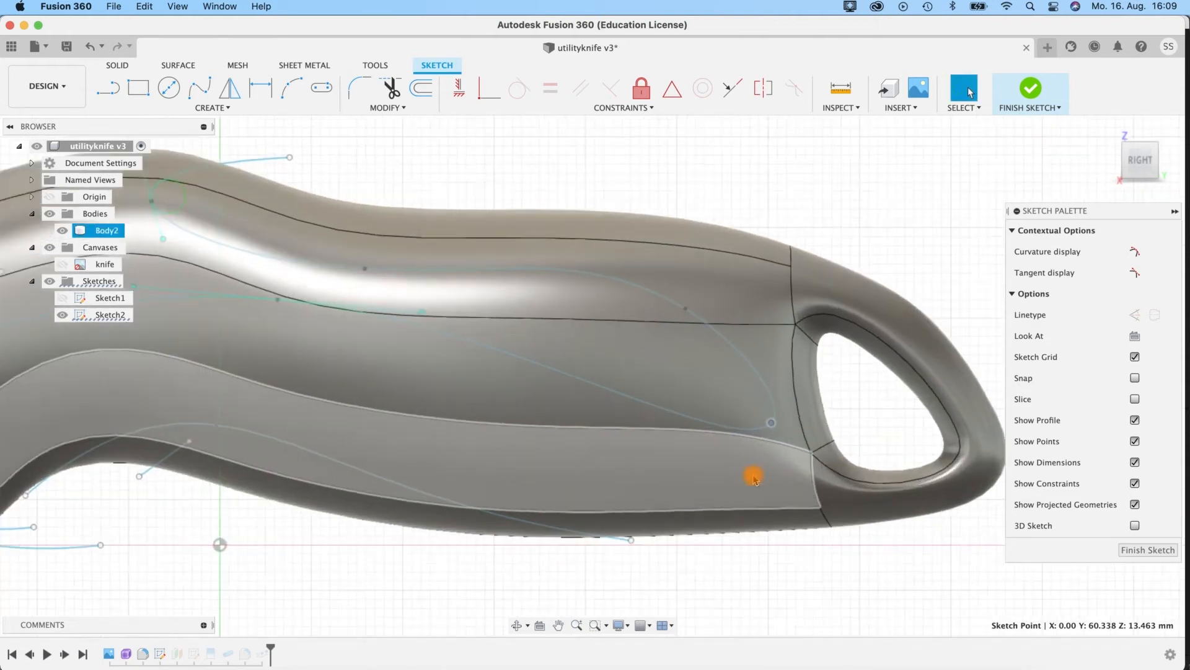
pyautogui.click(770, 420)
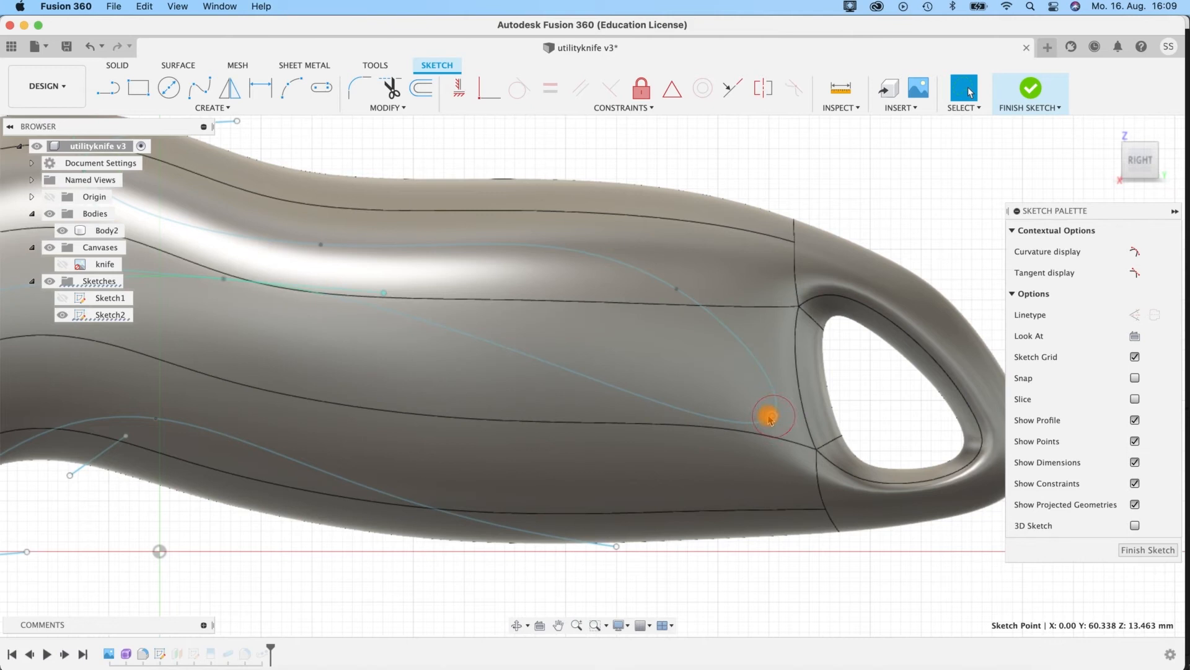
pyautogui.moveTo(771, 424); pyautogui.dragTo(772, 436)
pyautogui.scroll(-10, 772, 546)
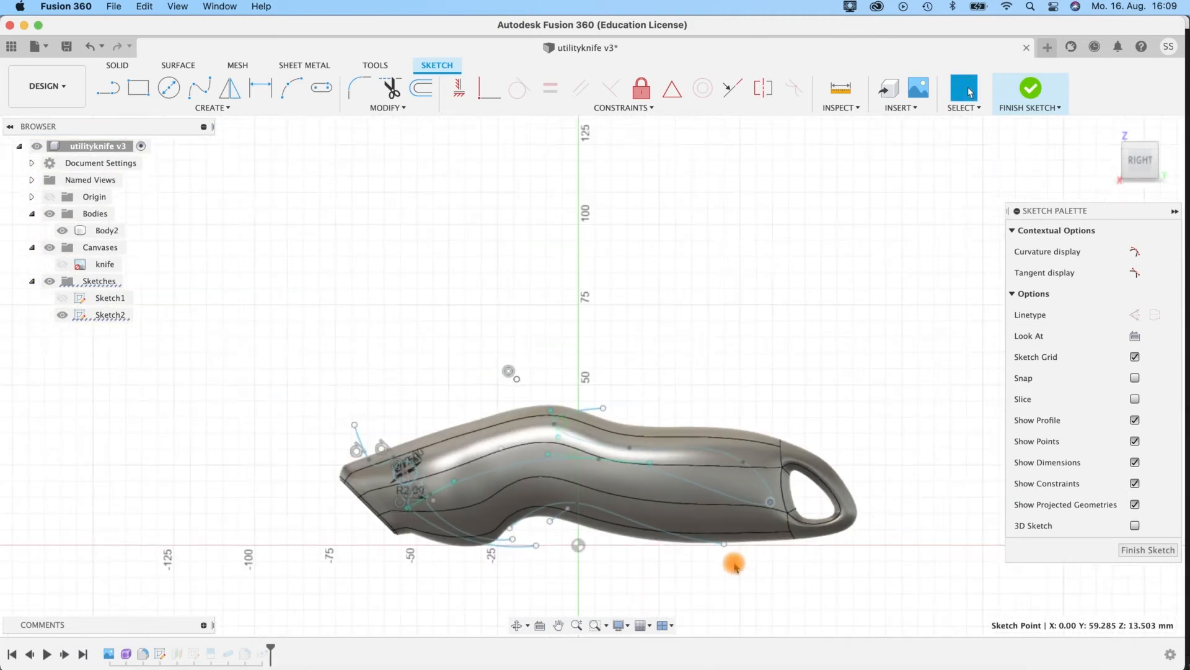
pyautogui.scroll(3, 746, 564)
pyautogui.moveTo(544, 539); pyautogui.dragTo(492, 527, button='middle')
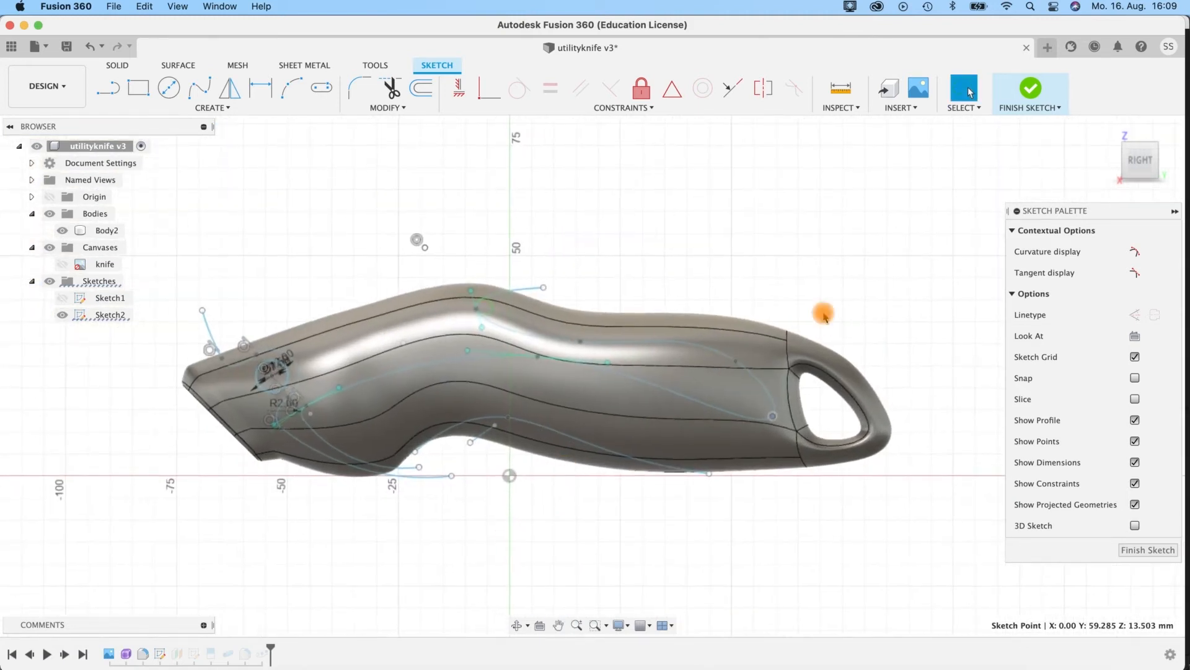
pyautogui.click(1025, 82)
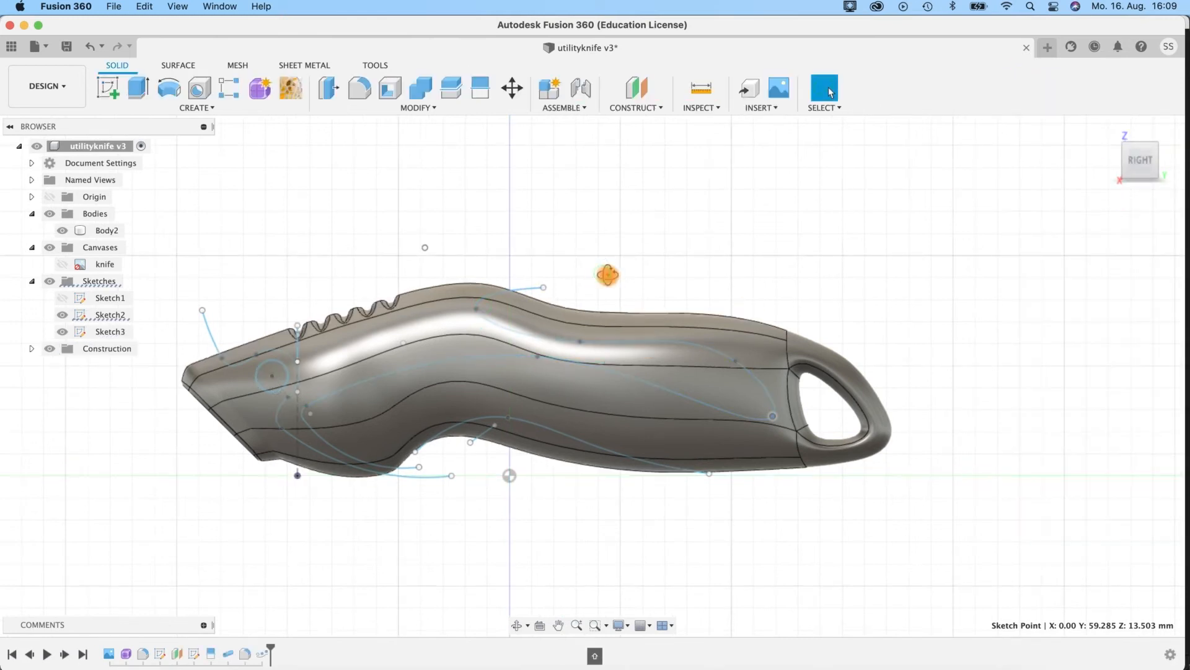
# Step: Split the knife body with the adjusted grip spline from Sketch2 as the extended splitting tool
pyautogui.click(453, 90)
pyautogui.click(452, 311)
pyautogui.click(1127, 248)
pyautogui.click(584, 283)
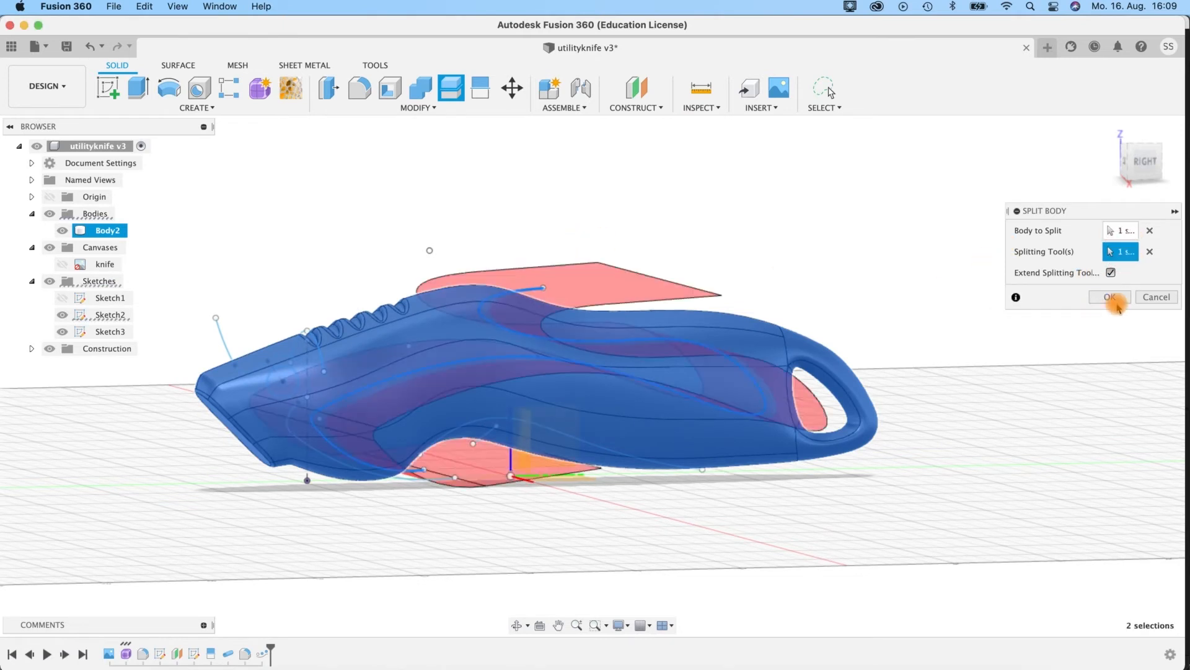
pyautogui.click(1110, 297)
pyautogui.keyDown('shift'); pyautogui.moveTo(459, 486); pyautogui.dragTo(434, 460, button='middle'); pyautogui.keyUp('shift')
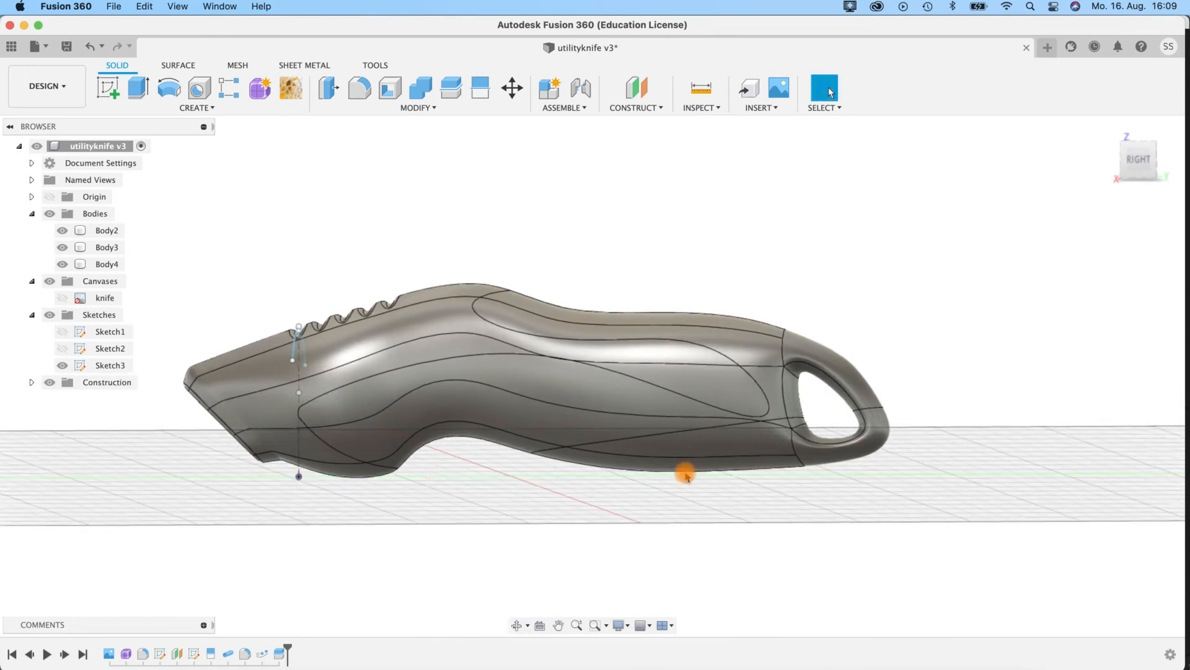
pyautogui.scroll(4, 686, 473)
pyautogui.keyDown('shift'); pyautogui.moveTo(938, 319); pyautogui.dragTo(907, 342, button='middle'); pyautogui.keyUp('shift')
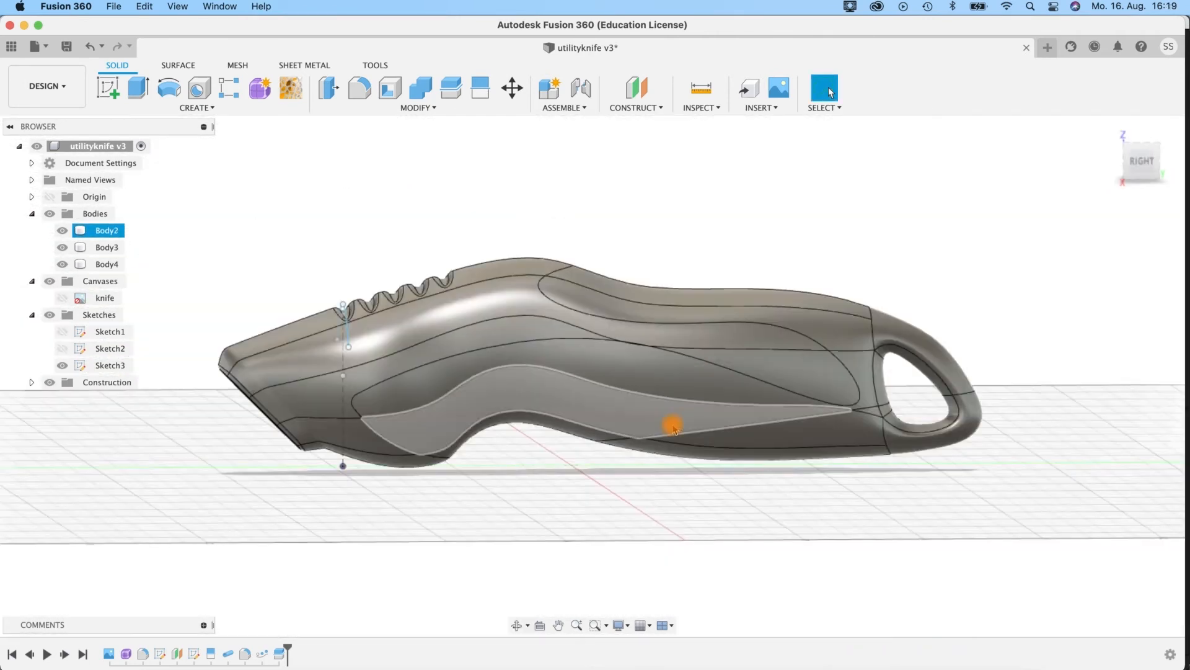
# Step: Edit the first body split to stop extending the Sketch2 grip spline used as its splitting tool
pyautogui.rightClick(282, 654)
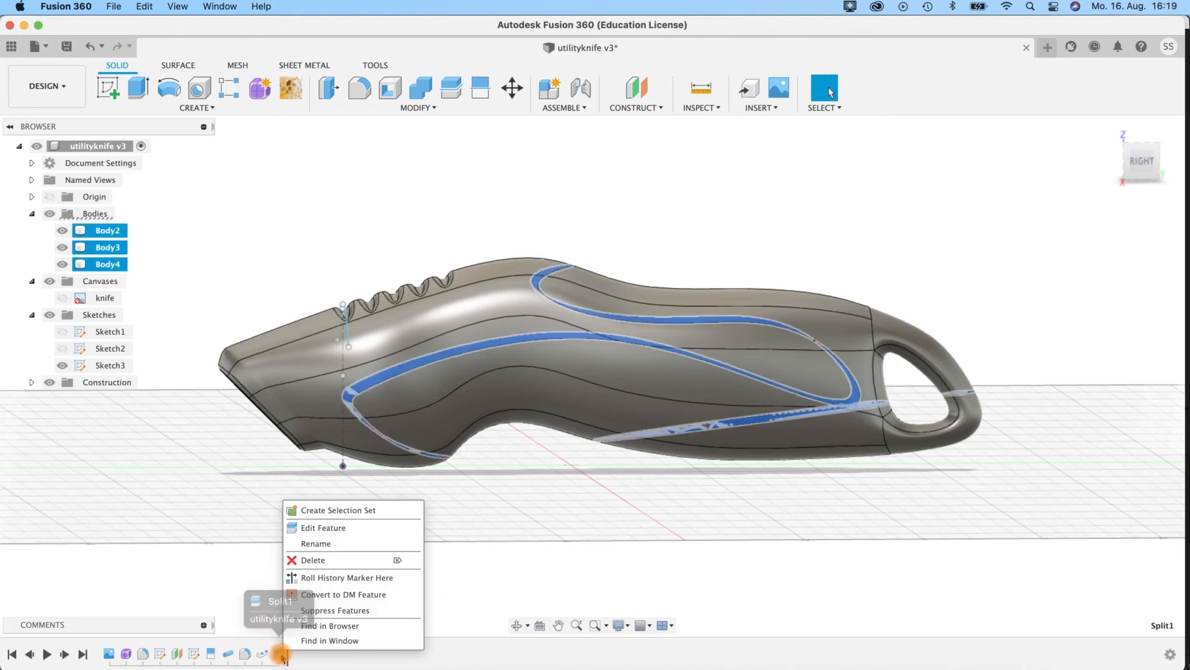
pyautogui.click(307, 528)
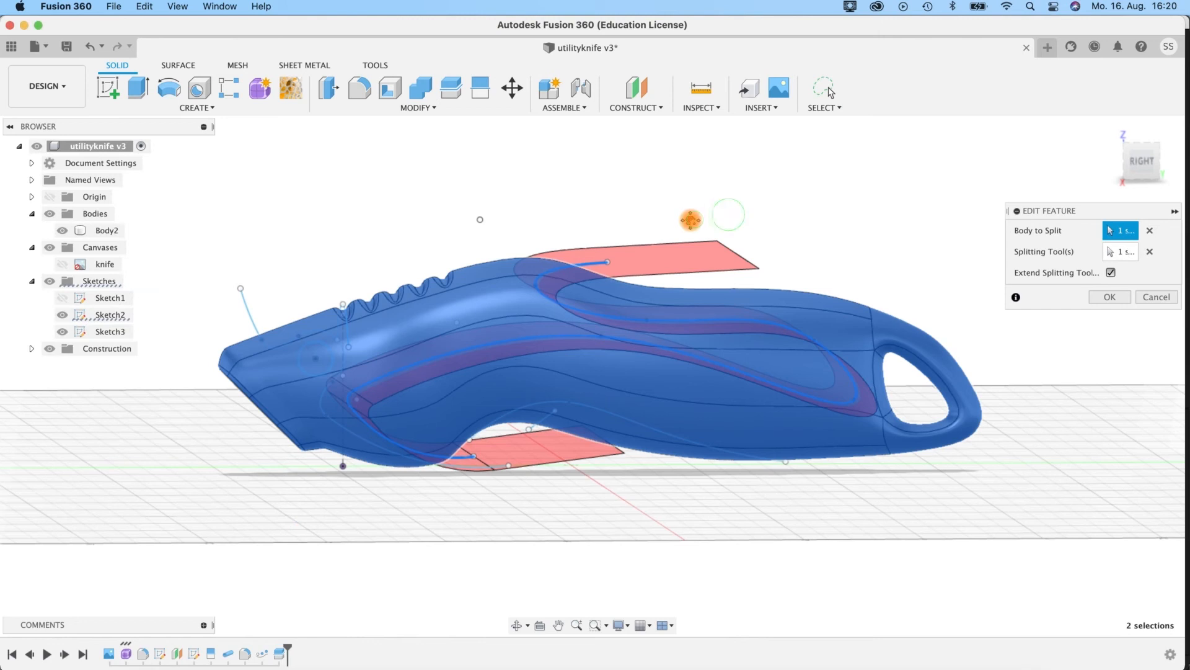
pyautogui.moveTo(691, 220); pyautogui.dragTo(616, 228, button='middle')
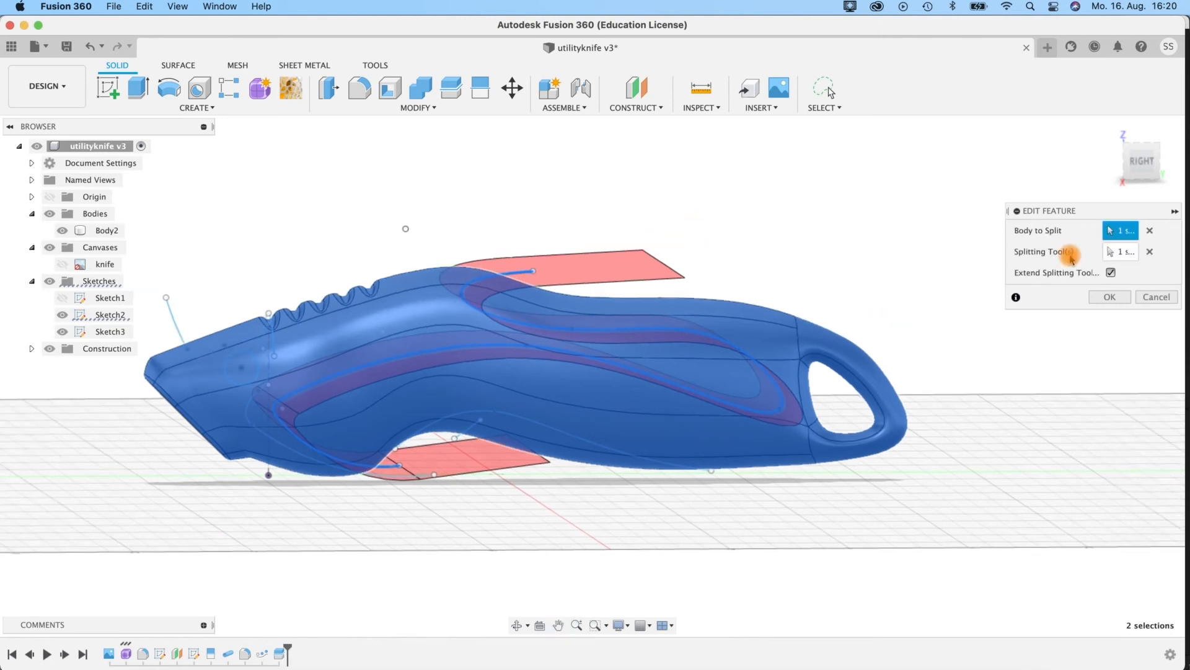
pyautogui.click(1112, 273)
pyautogui.click(1111, 274)
pyautogui.keyDown('shift'); pyautogui.moveTo(414, 554); pyautogui.dragTo(391, 475, button='middle'); pyautogui.keyUp('shift')
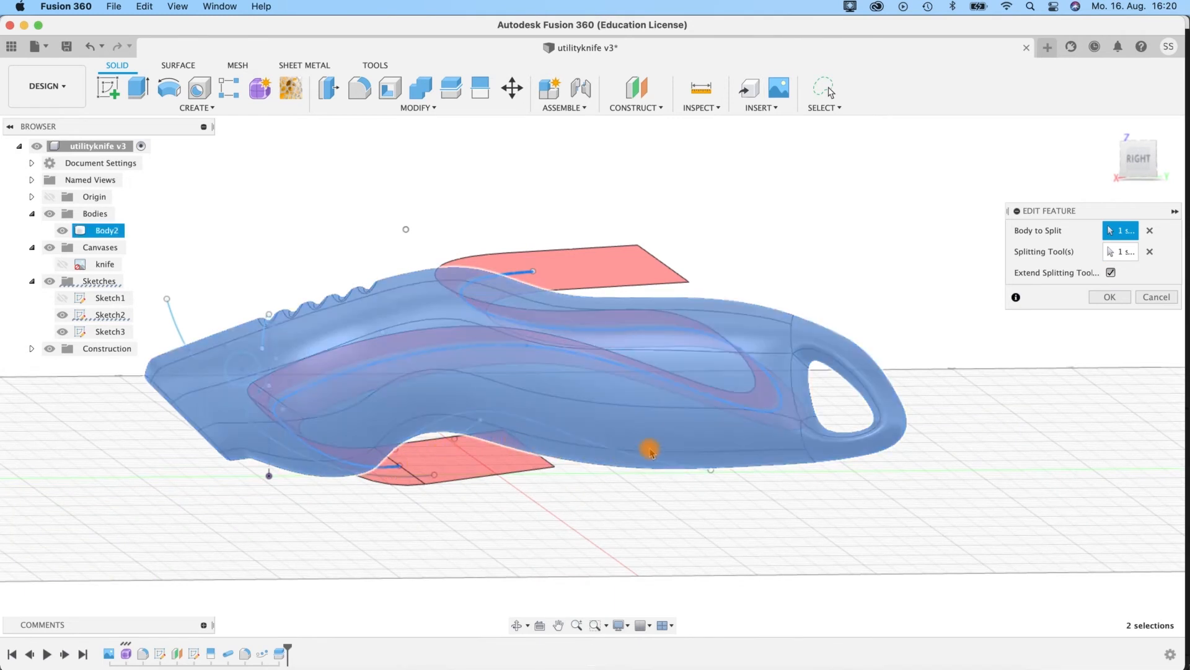
pyautogui.click(1112, 274)
pyautogui.keyDown('shift'); pyautogui.moveTo(624, 406); pyautogui.dragTo(655, 448, button='middle'); pyautogui.keyUp('shift')
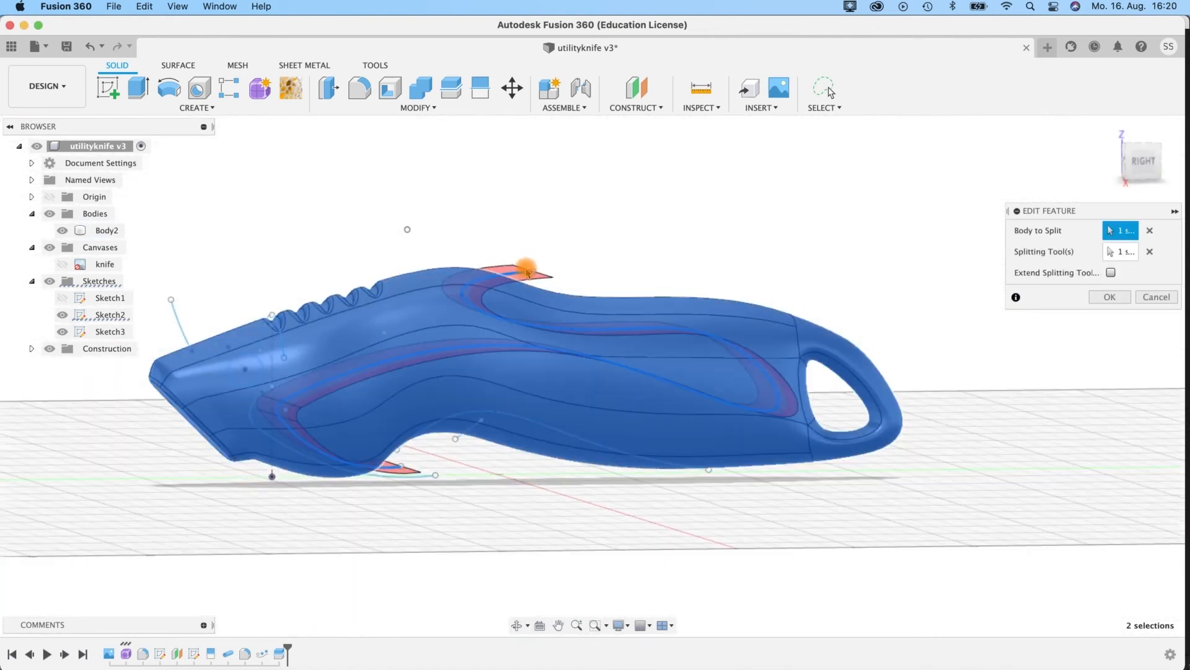
pyautogui.moveTo(462, 504)
pyautogui.keyDown('shift'); pyautogui.mouseDown(button='middle')
pyautogui.moveTo(455, 524)
pyautogui.moveTo(478, 544)
pyautogui.moveTo(490, 533)
pyautogui.mouseUp(button='middle'); pyautogui.keyUp('shift')
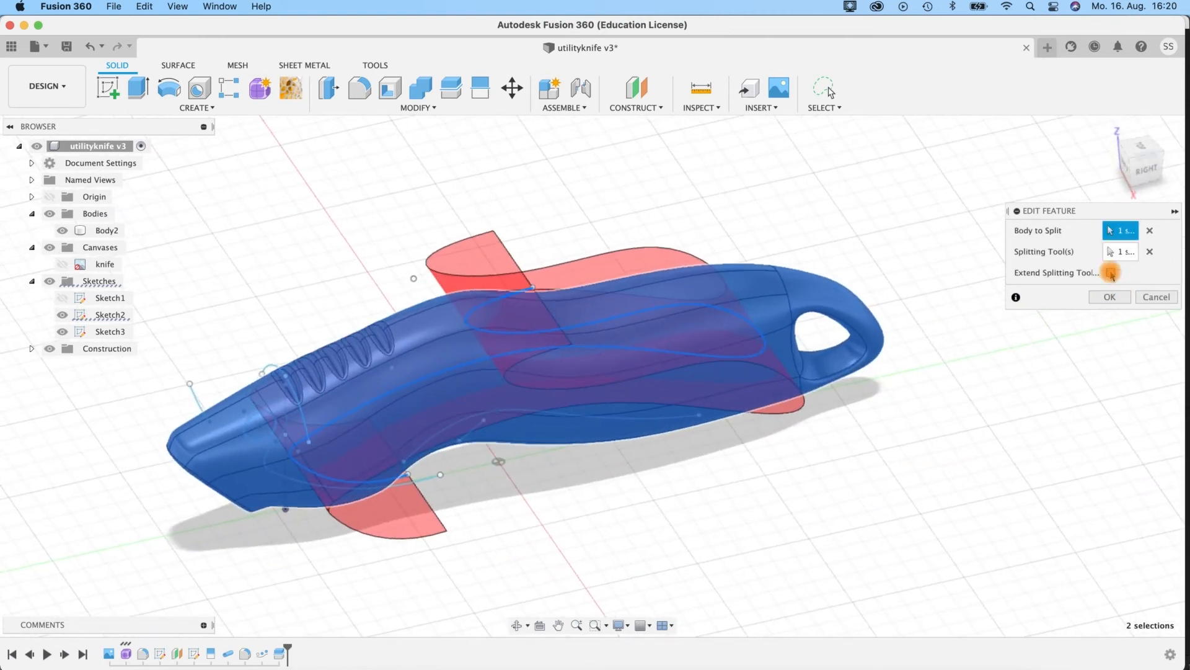
pyautogui.click(1105, 298)
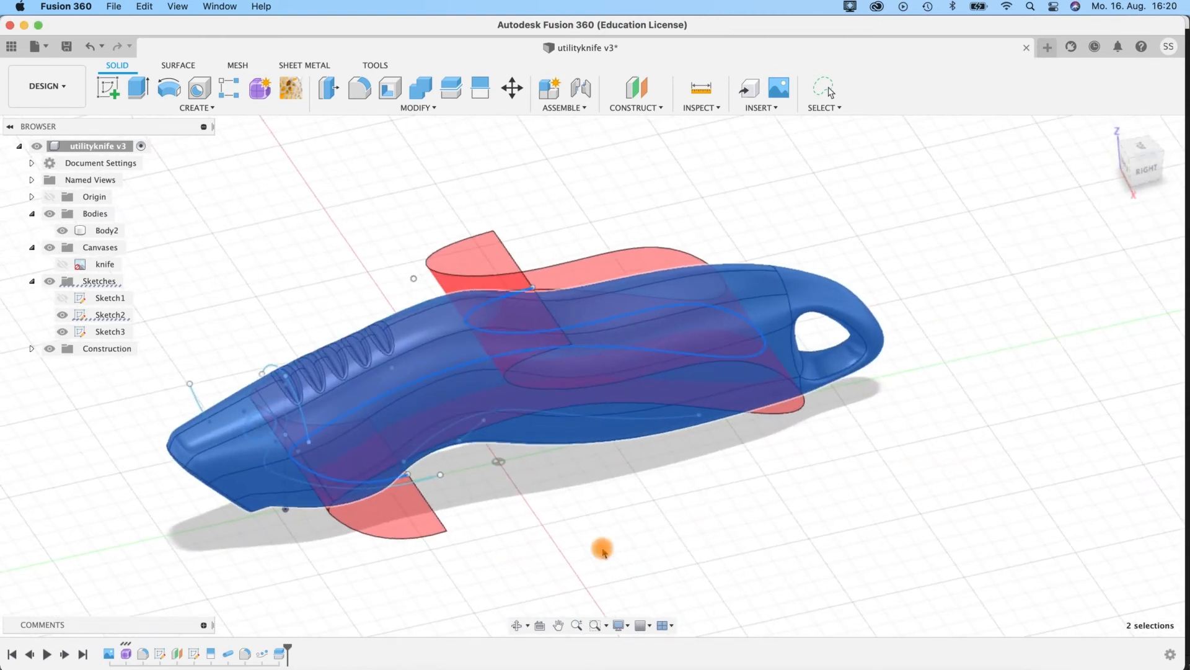
# Step: Show Sketch2 and set up a body split of the grip body with the sketch's lower finger-recess spline as splitting tool
pyautogui.keyDown('shift'); pyautogui.moveTo(601, 550); pyautogui.dragTo(582, 524, button='middle'); pyautogui.keyUp('shift')
pyautogui.click(64, 333)
pyautogui.keyDown('shift'); pyautogui.moveTo(508, 515); pyautogui.dragTo(489, 509, button='middle'); pyautogui.keyUp('shift')
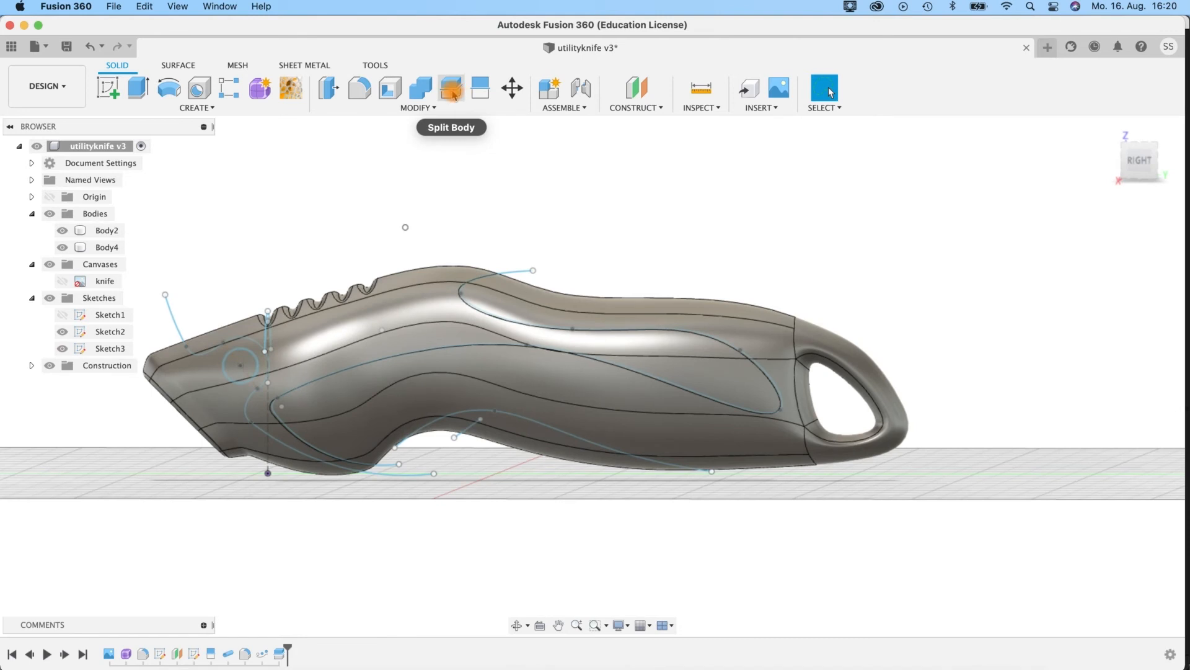
pyautogui.click(452, 90)
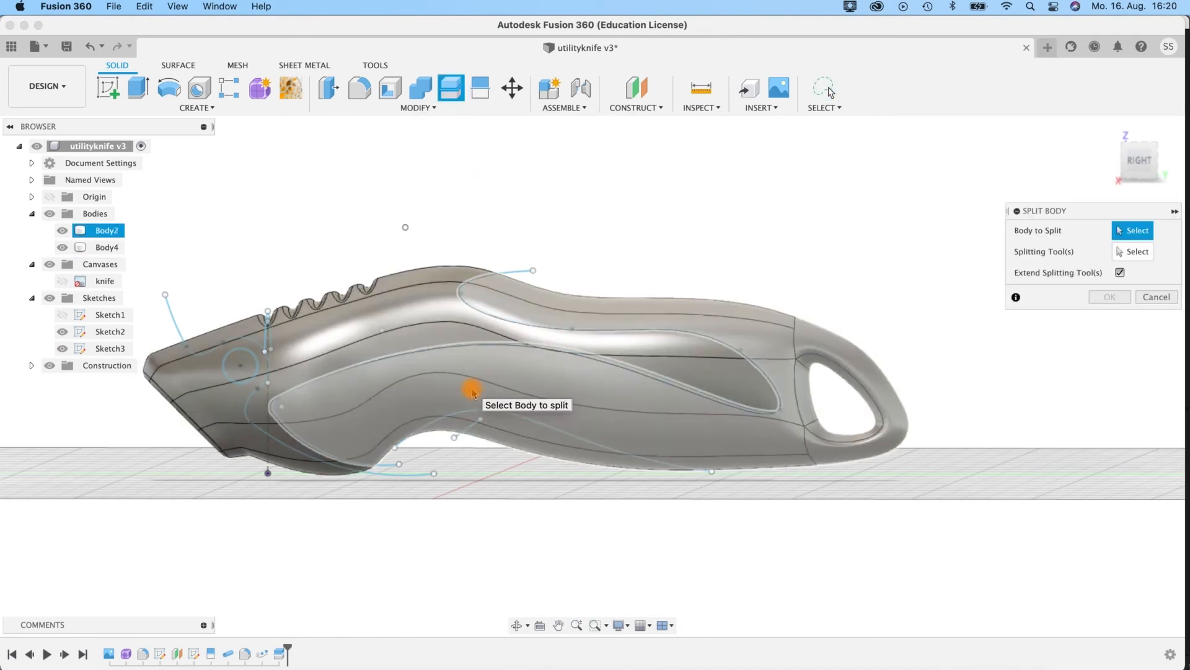
pyautogui.click(473, 392)
pyautogui.scroll(3, 513, 495)
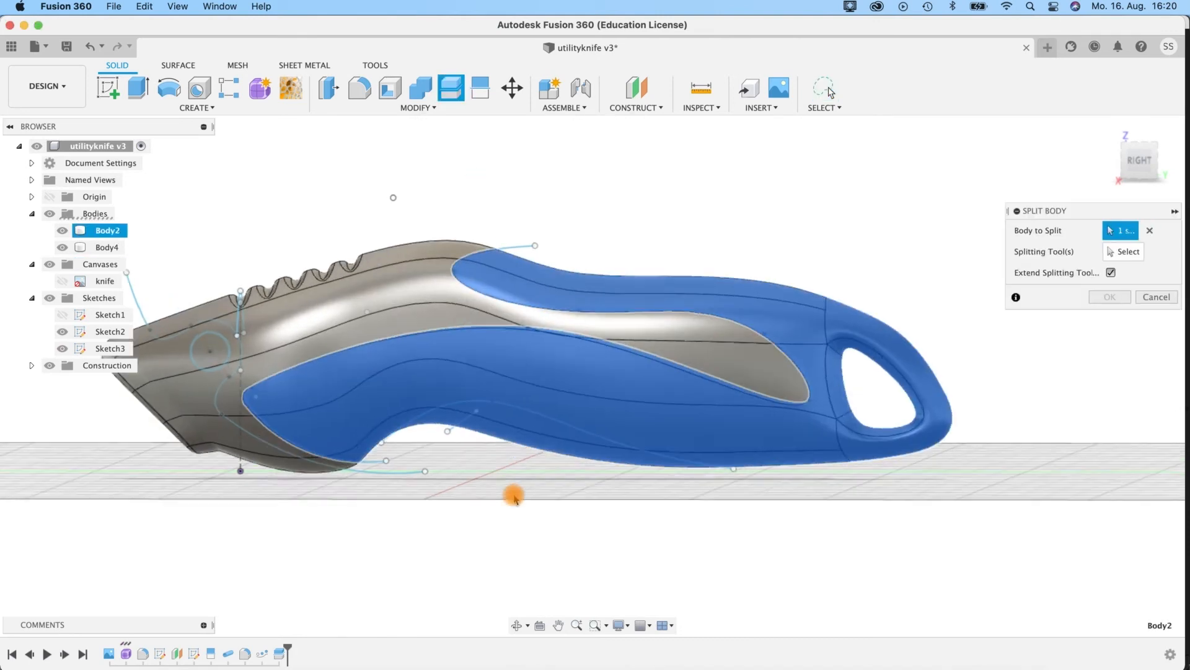
pyautogui.click(1114, 253)
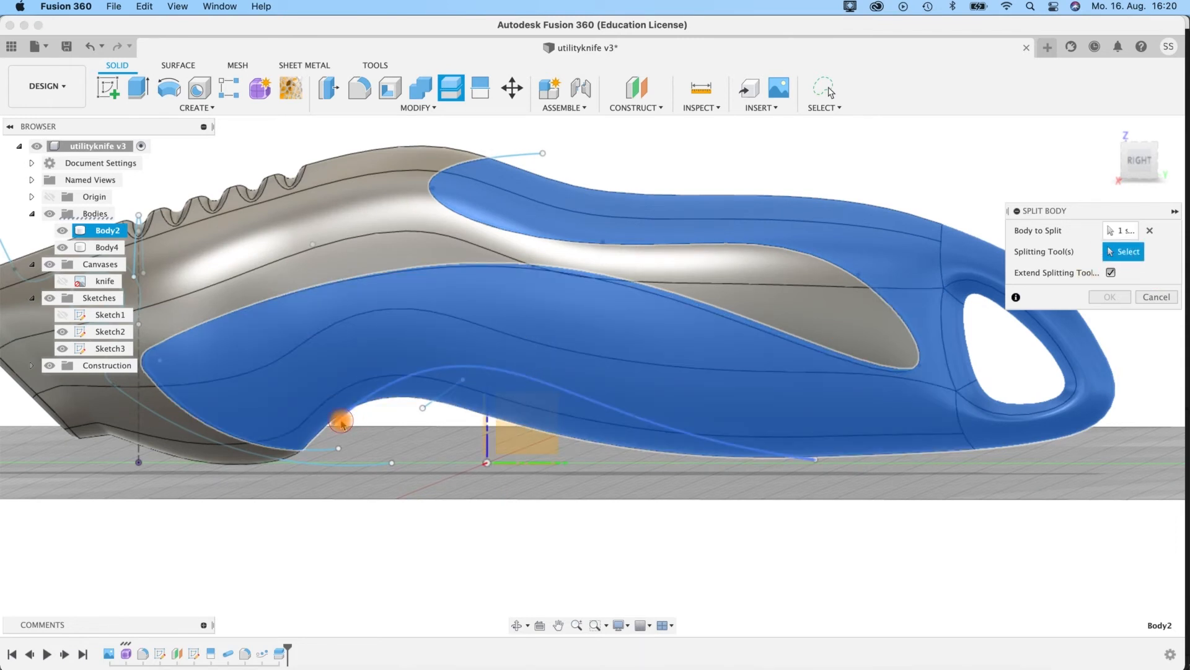
pyautogui.click(342, 424)
# Step: Turn off the splitting tool extension and apply the lower-spline split to the grip body
pyautogui.moveTo(752, 510)
pyautogui.keyDown('shift'); pyautogui.mouseDown(button='middle')
pyautogui.moveTo(781, 529)
pyautogui.moveTo(762, 501)
pyautogui.moveTo(767, 516)
pyautogui.mouseUp(button='middle'); pyautogui.keyUp('shift')
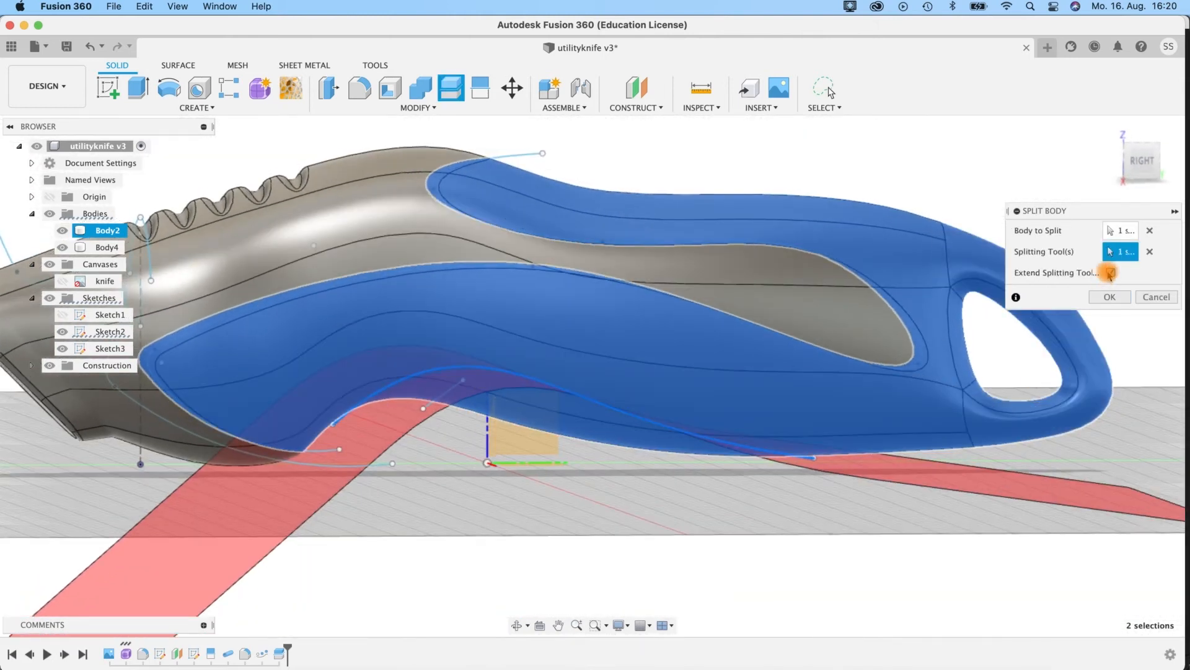
pyautogui.scroll(-5, 561, 474)
pyautogui.keyDown('shift'); pyautogui.moveTo(539, 493); pyautogui.dragTo(528, 517, button='middle'); pyautogui.keyUp('shift')
pyautogui.click(1111, 273)
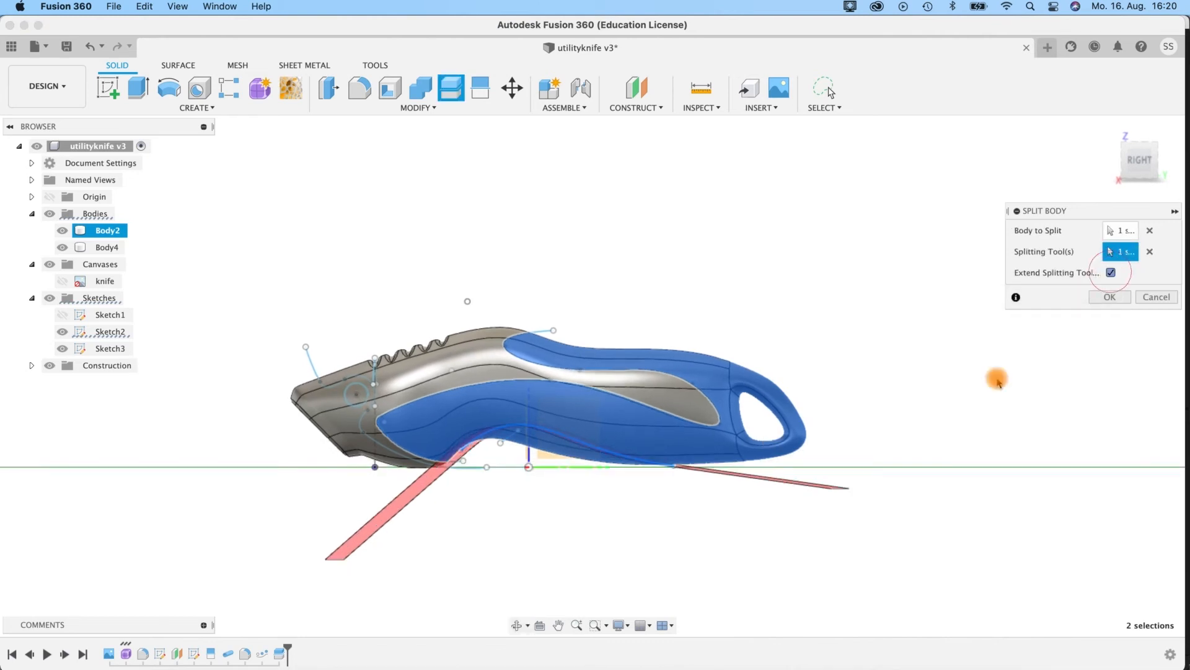
pyautogui.scroll(2, 584, 541)
pyautogui.scroll(3, 585, 541)
pyautogui.keyDown('shift'); pyautogui.moveTo(683, 478); pyautogui.dragTo(648, 496, button='middle'); pyautogui.keyUp('shift')
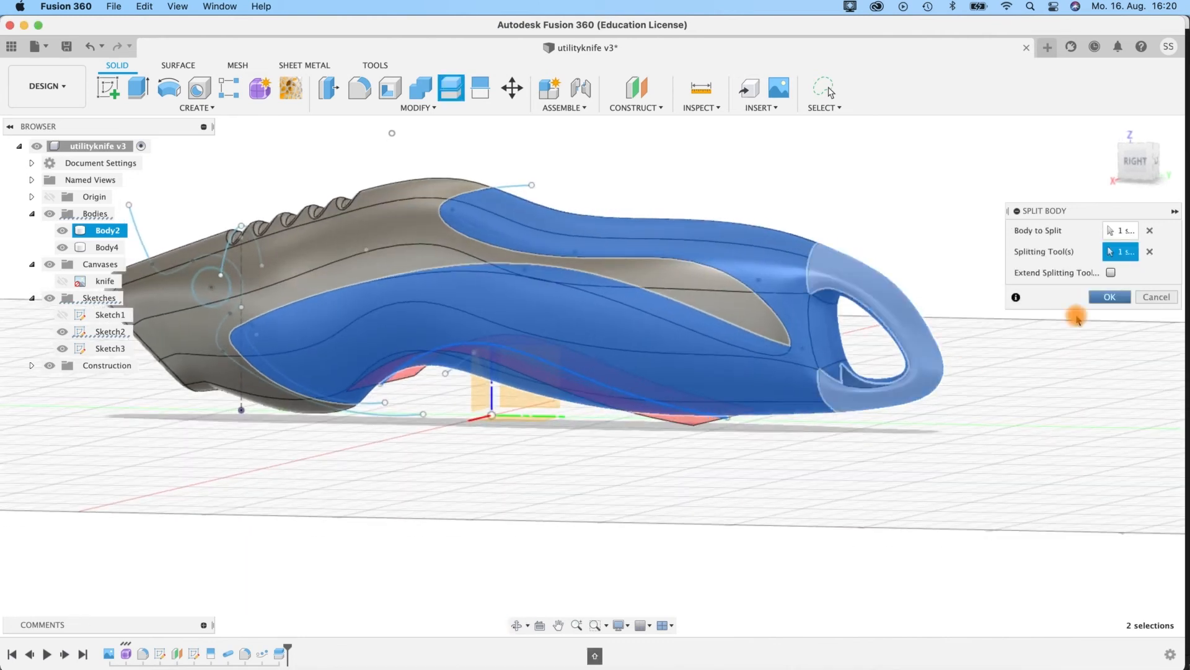
pyautogui.press('Return')
# Step: Check how the knife is divided by hiding and showing Body4 and Body2 in turn
pyautogui.keyDown('shift'); pyautogui.moveTo(515, 457); pyautogui.dragTo(113, 289, button='middle'); pyautogui.keyUp('shift')
pyautogui.click(61, 249)
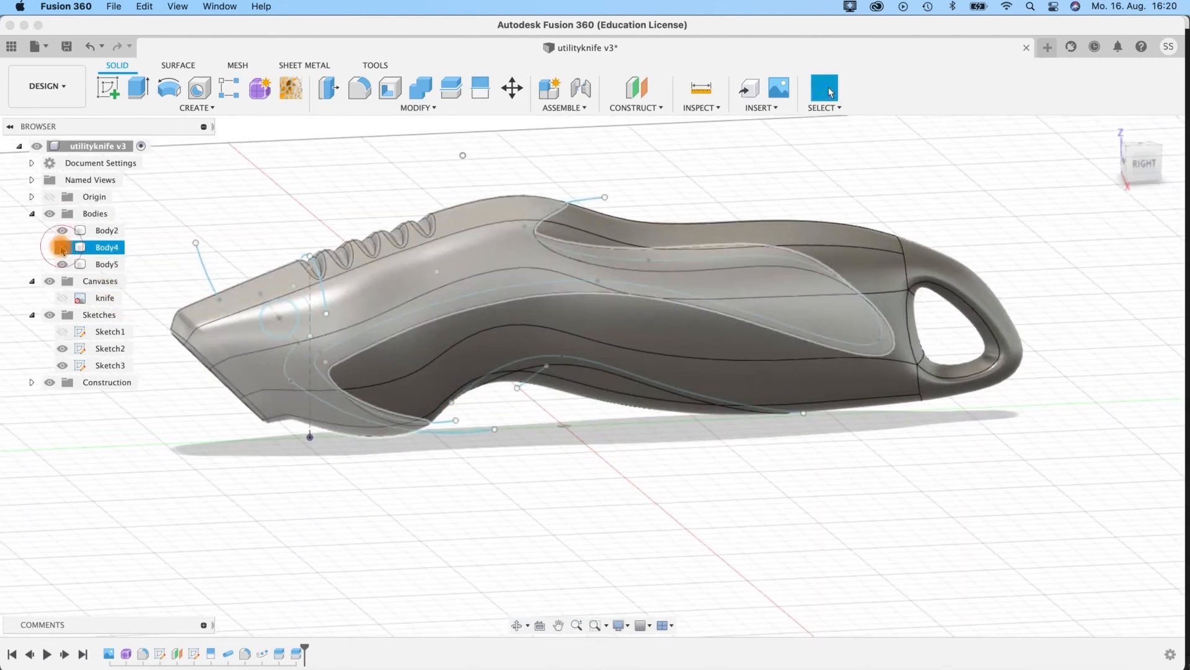
pyautogui.click(61, 249)
pyautogui.click(59, 232)
pyautogui.click(59, 232)
pyautogui.keyDown('shift'); pyautogui.moveTo(478, 435); pyautogui.dragTo(494, 452, button='middle'); pyautogui.keyUp('shift')
pyautogui.moveTo(595, 468); pyautogui.dragTo(769, 501, button='middle')
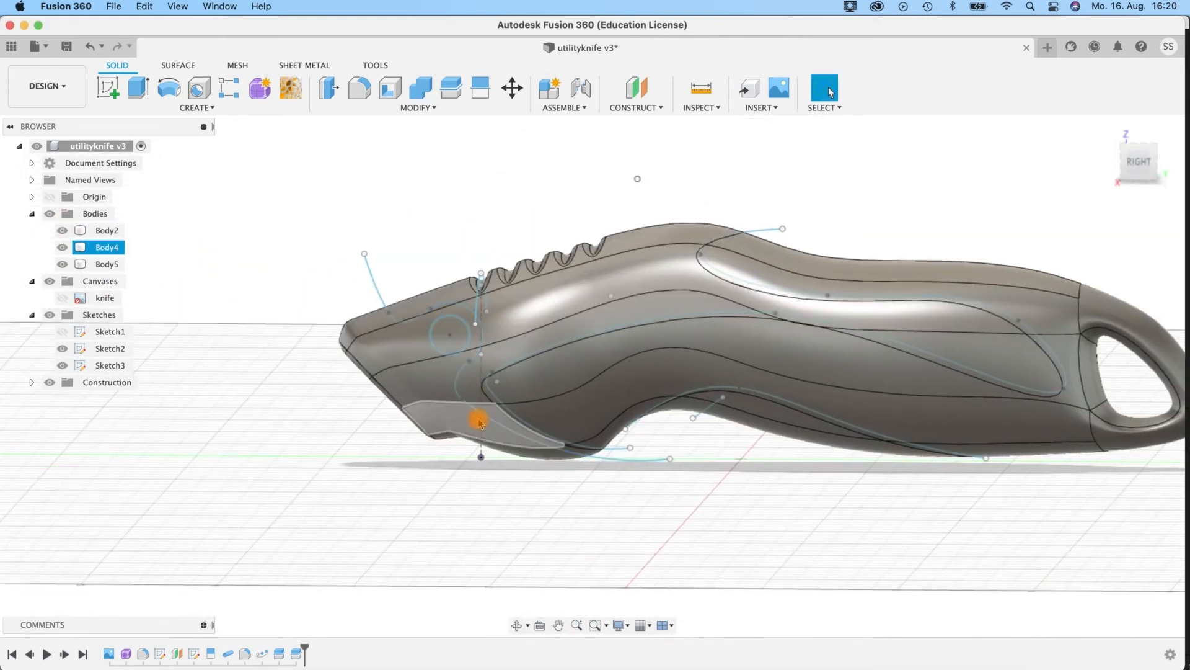
pyautogui.click(643, 463)
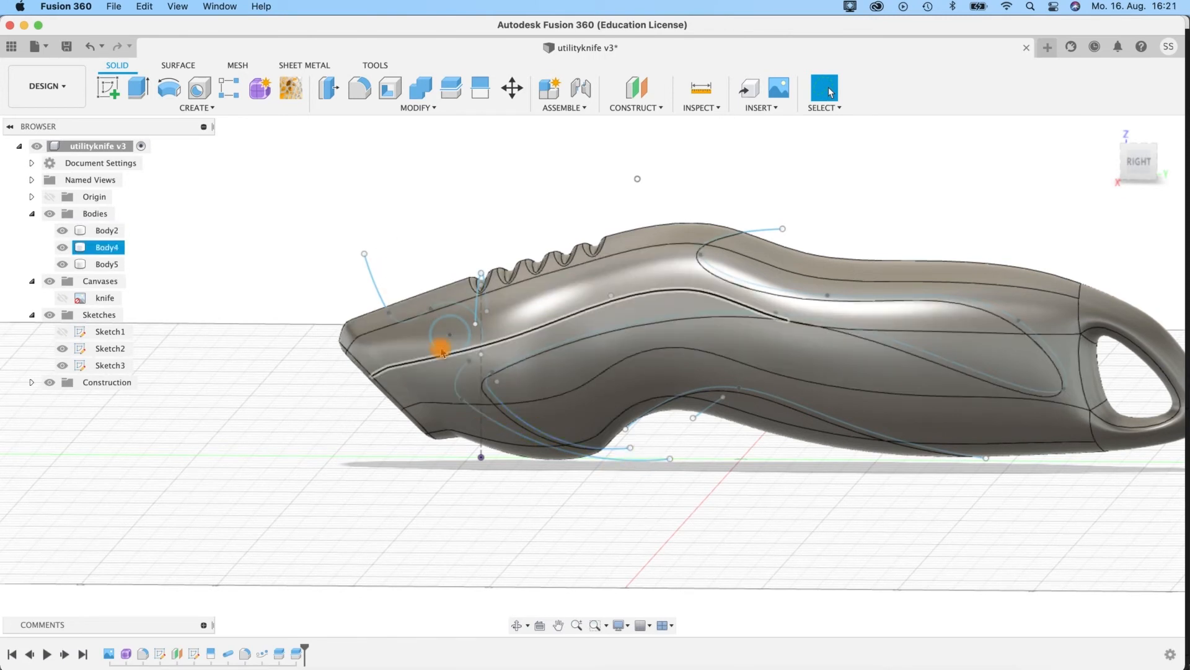
# Step: Edit Sketch2 and offset the front curve chain running around the circle by 0.5 mm on its nose side
pyautogui.scroll(3, 438, 343)
pyautogui.rightClick(109, 351)
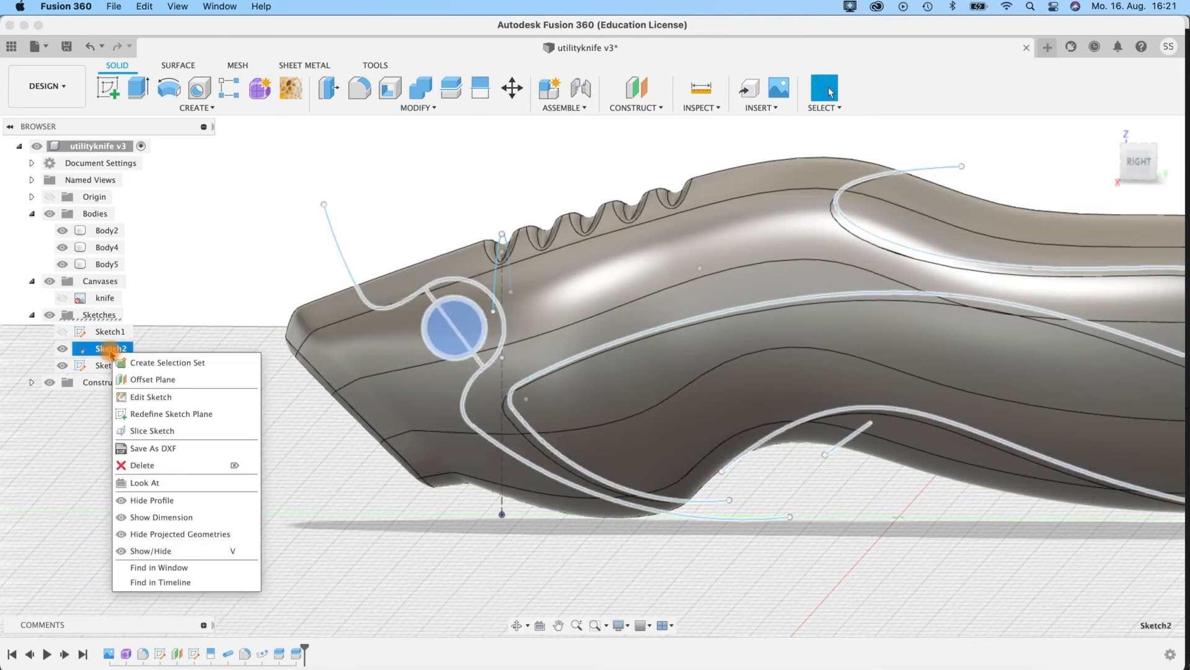
pyautogui.click(140, 397)
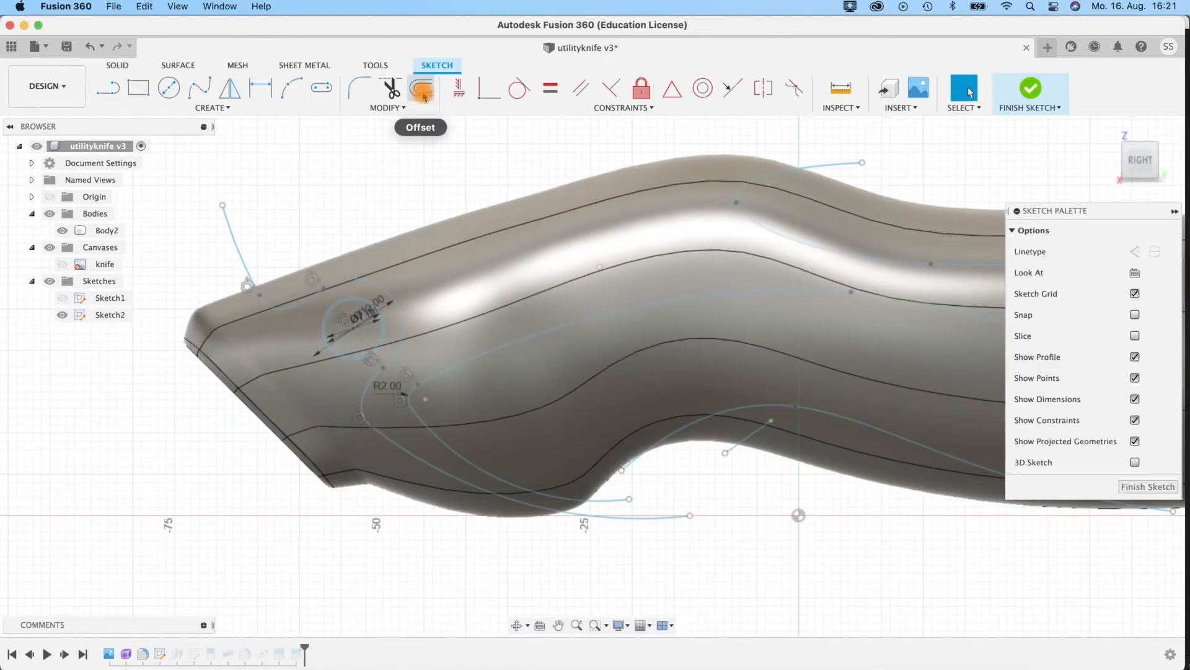
pyautogui.click(423, 93)
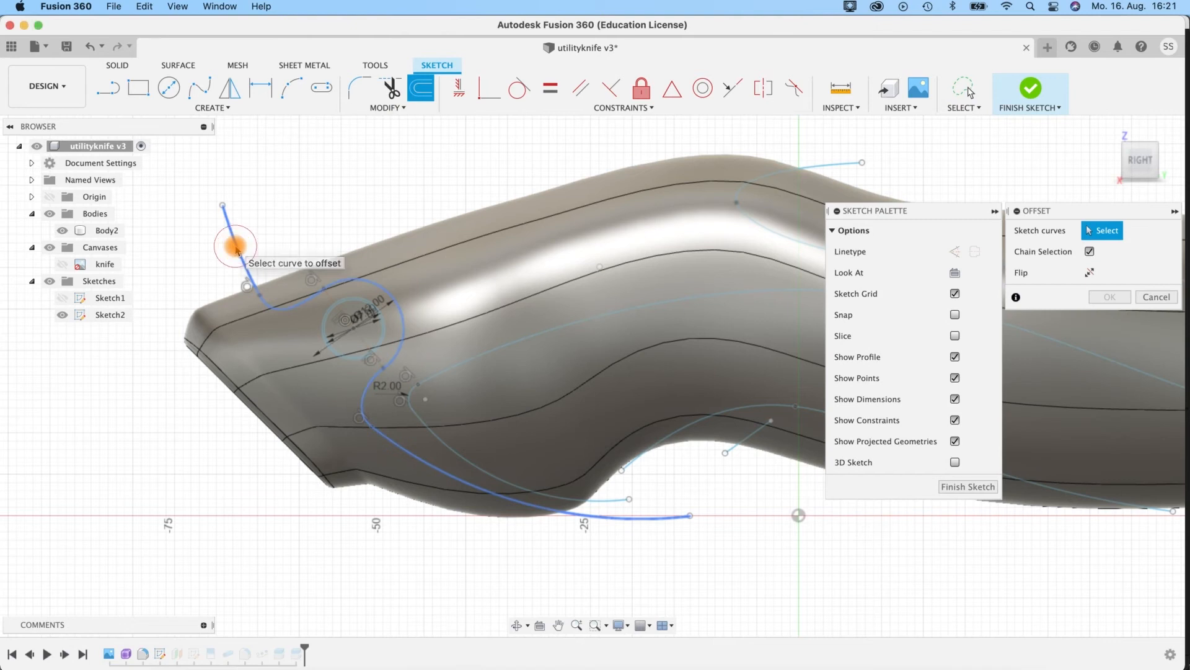
pyautogui.click(237, 250)
pyautogui.write('0.3')
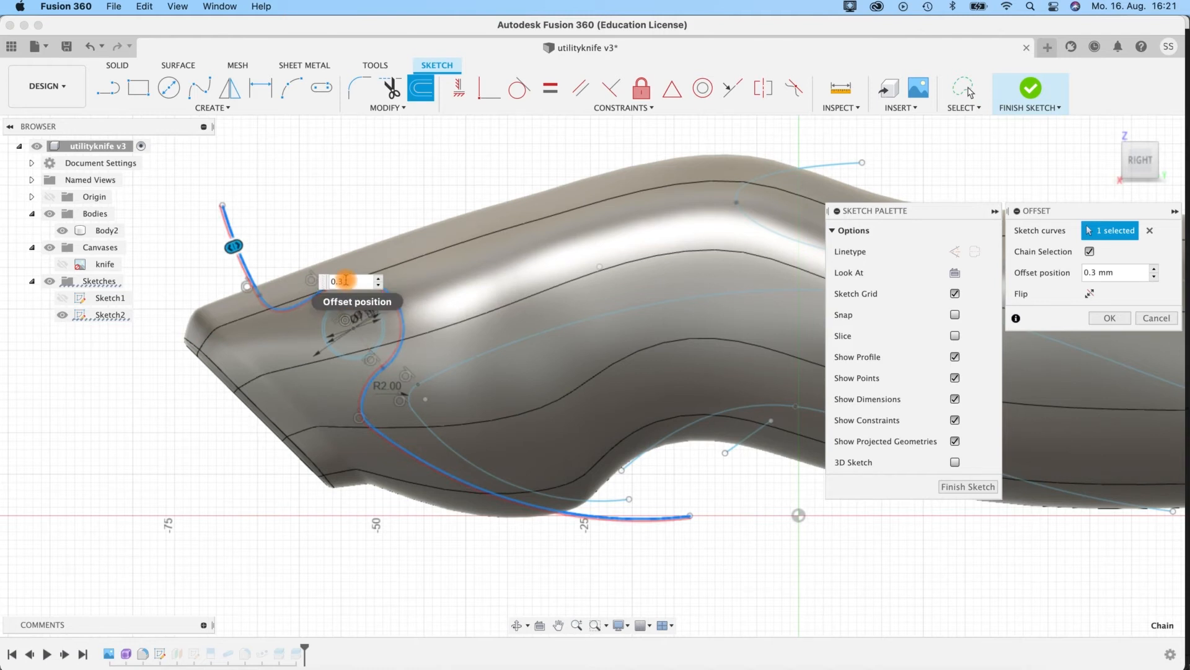
pyautogui.scroll(5, 385, 363)
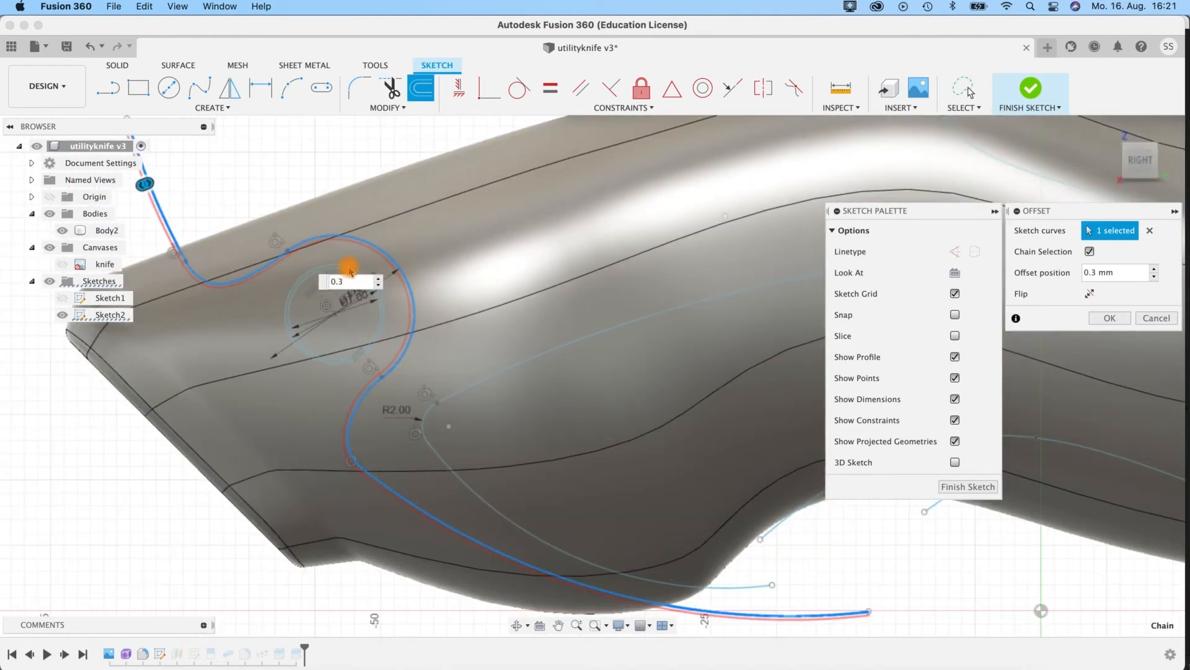
pyautogui.click(347, 279)
pyautogui.press('Return')
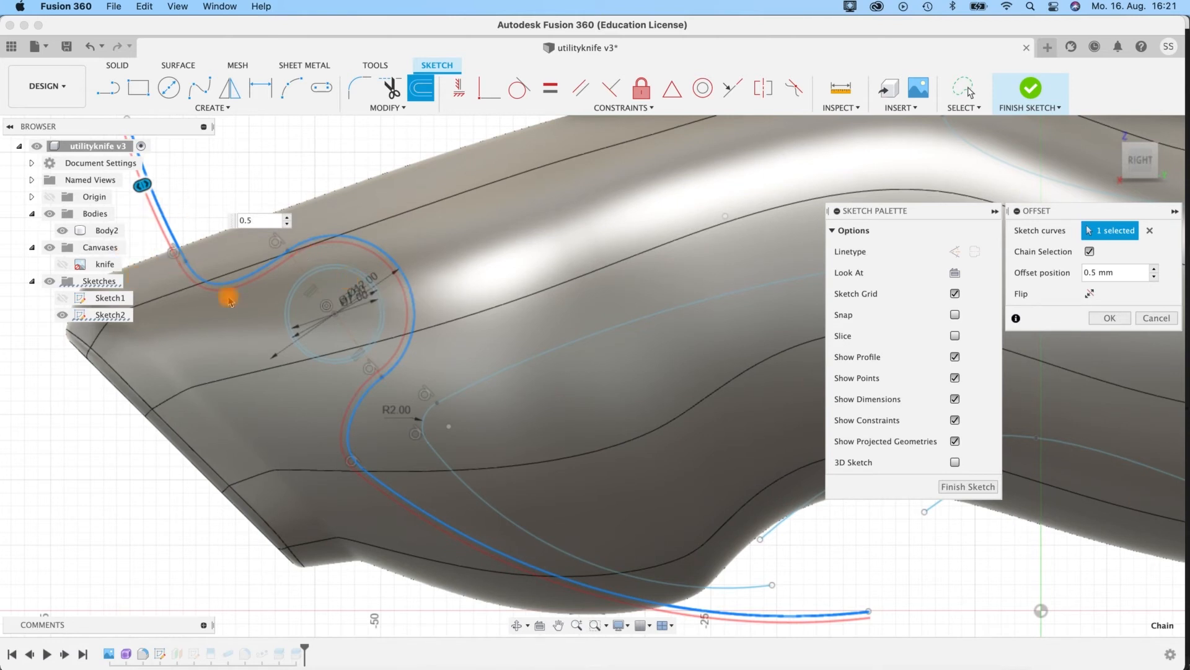
pyautogui.click(965, 487)
# Step: Start a Split Face operation and switch to window selection for picking the faces
pyautogui.scroll(-5, 431, 357)
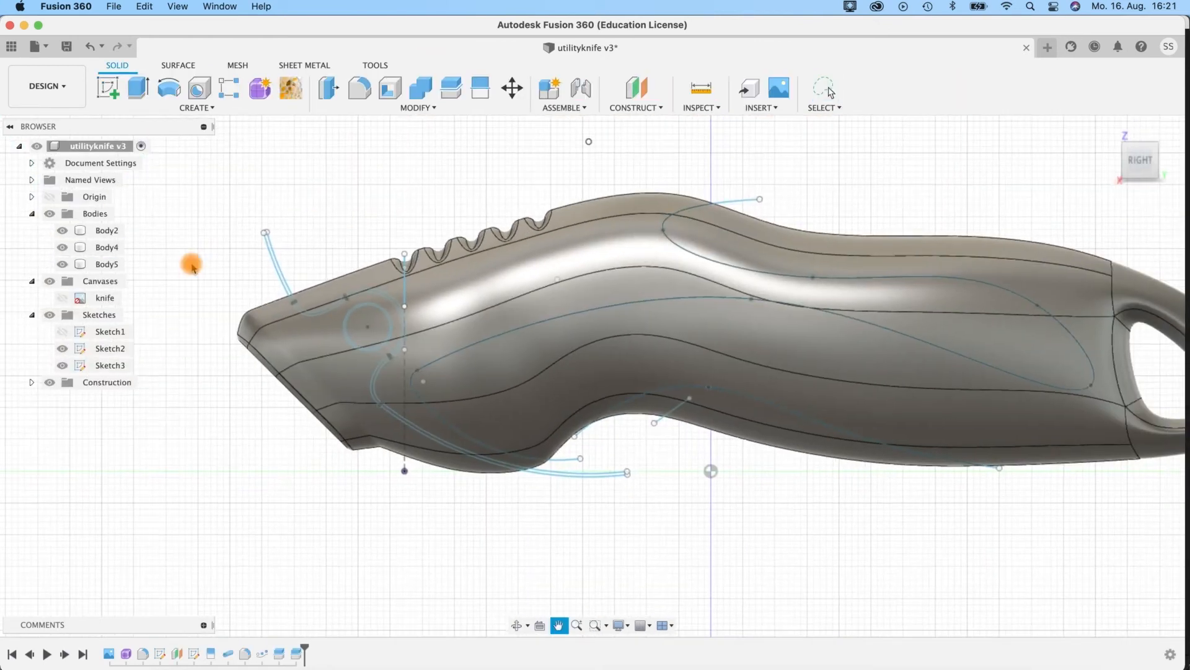
pyautogui.scroll(2, 347, 211)
pyautogui.scroll(2, 347, 211)
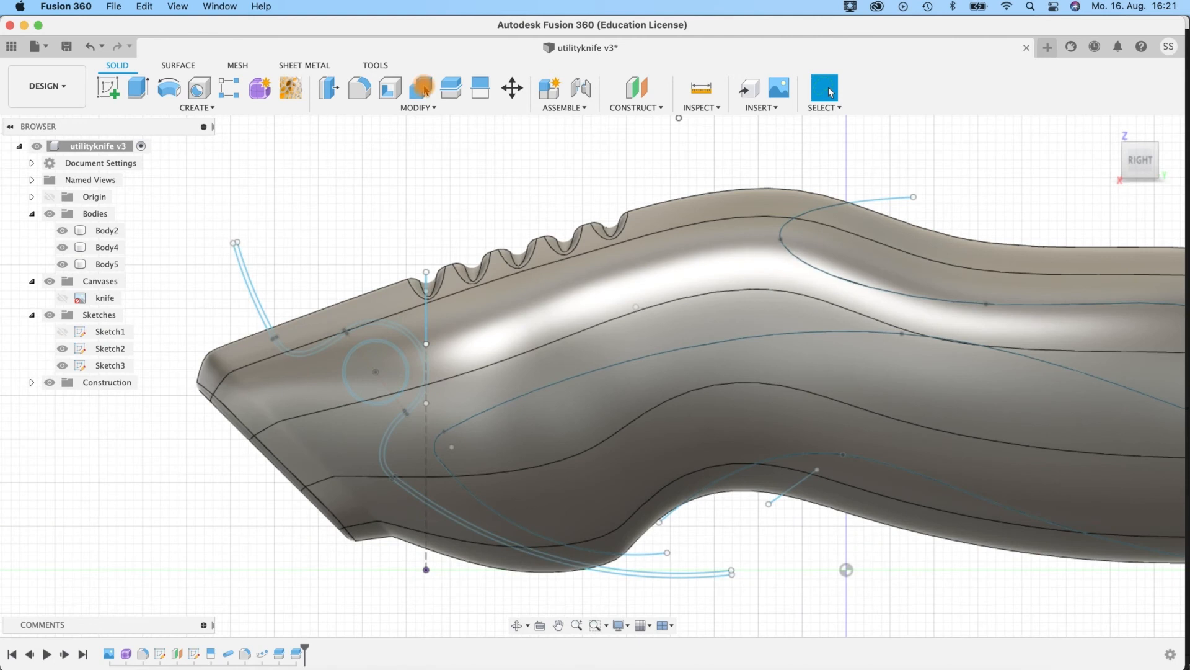
pyautogui.click(416, 107)
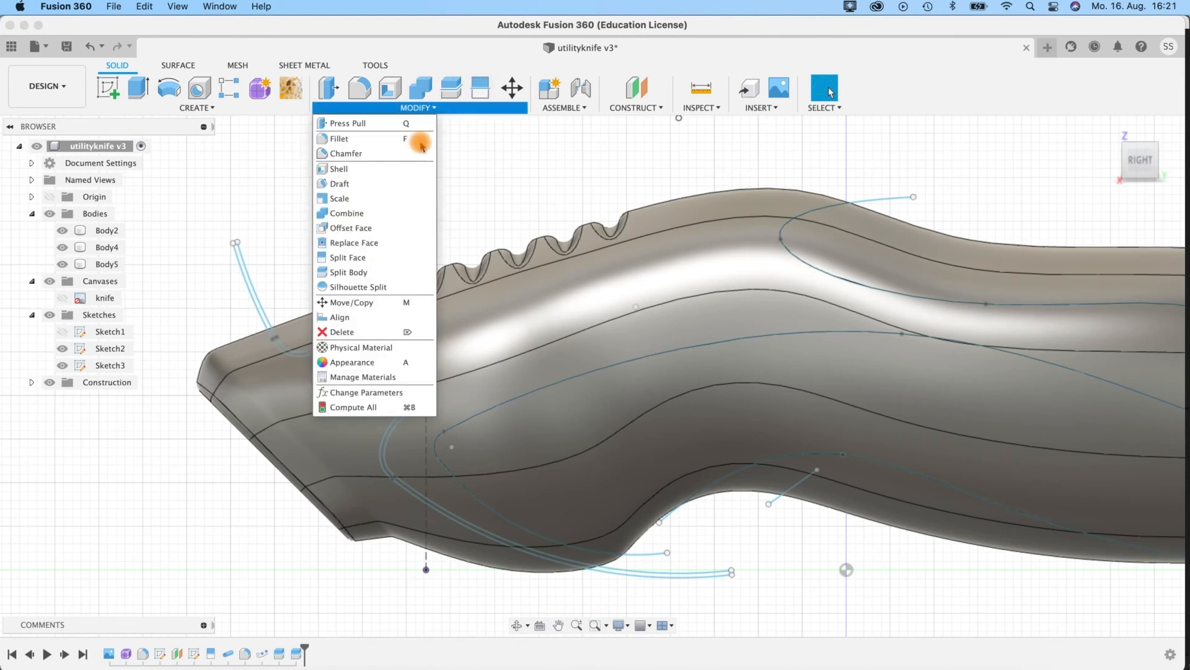
pyautogui.click(371, 258)
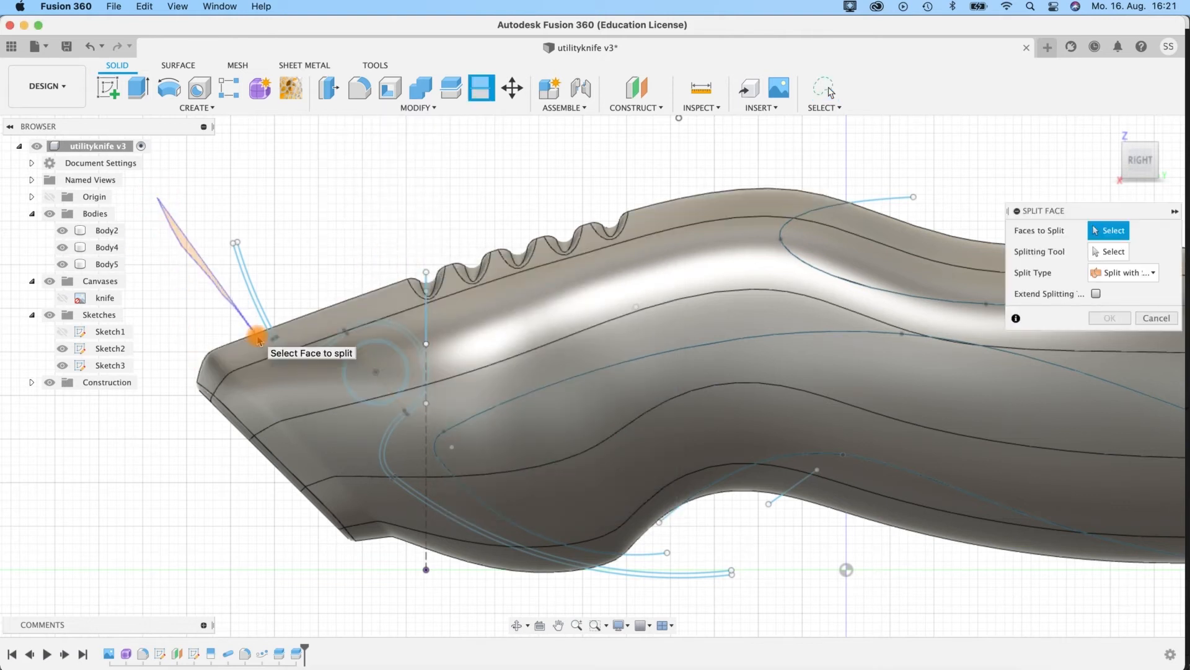
pyautogui.click(829, 107)
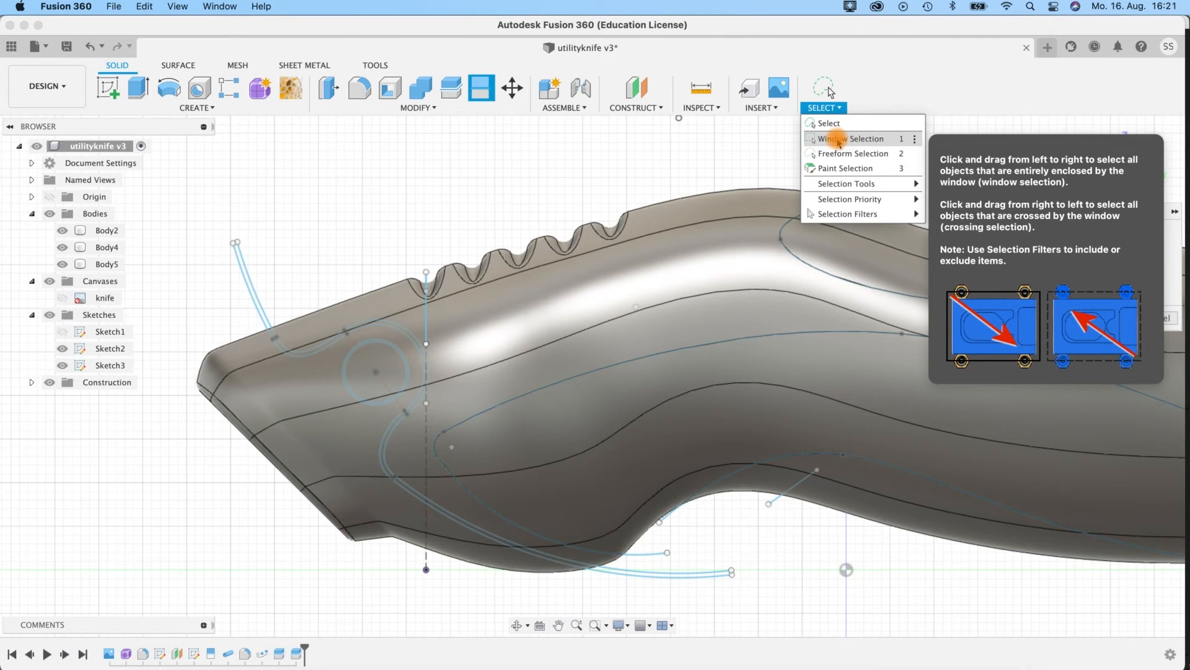
pyautogui.click(838, 140)
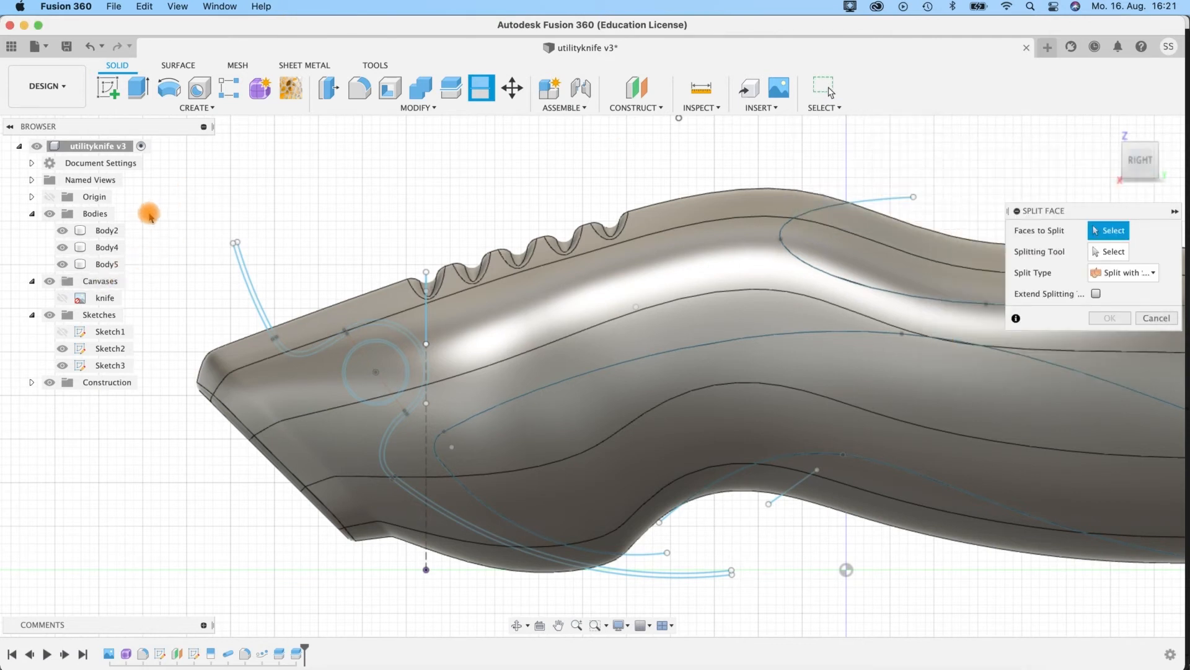
pyautogui.moveTo(160, 215); pyautogui.dragTo(633, 600)
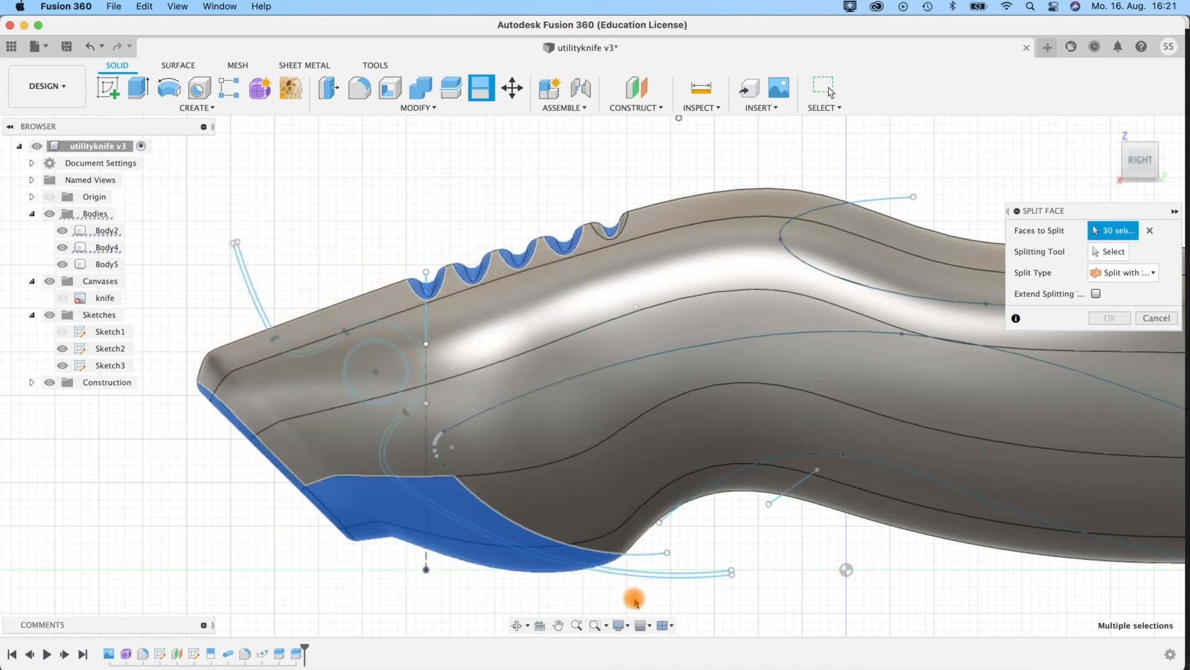
pyautogui.moveTo(397, 581); pyautogui.dragTo(188, 234)
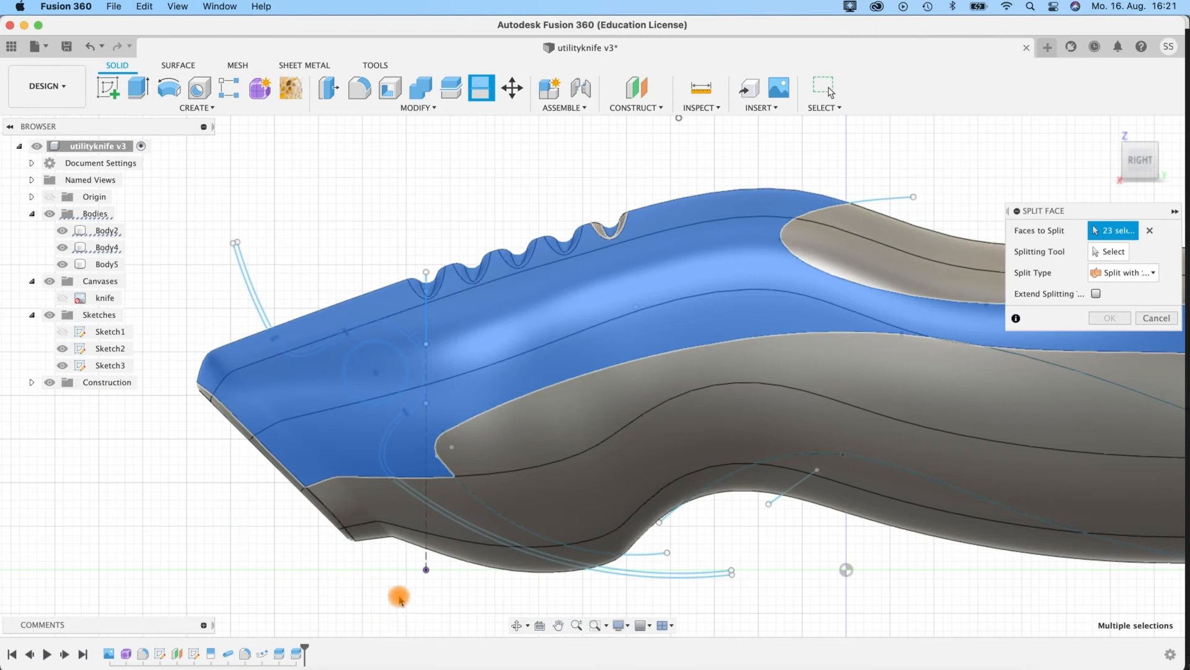
pyautogui.click(1148, 231)
# Step: Split the front body's nose and side faces with one of the two parallel front curves of Sketch2
pyautogui.moveTo(390, 581); pyautogui.dragTo(175, 214)
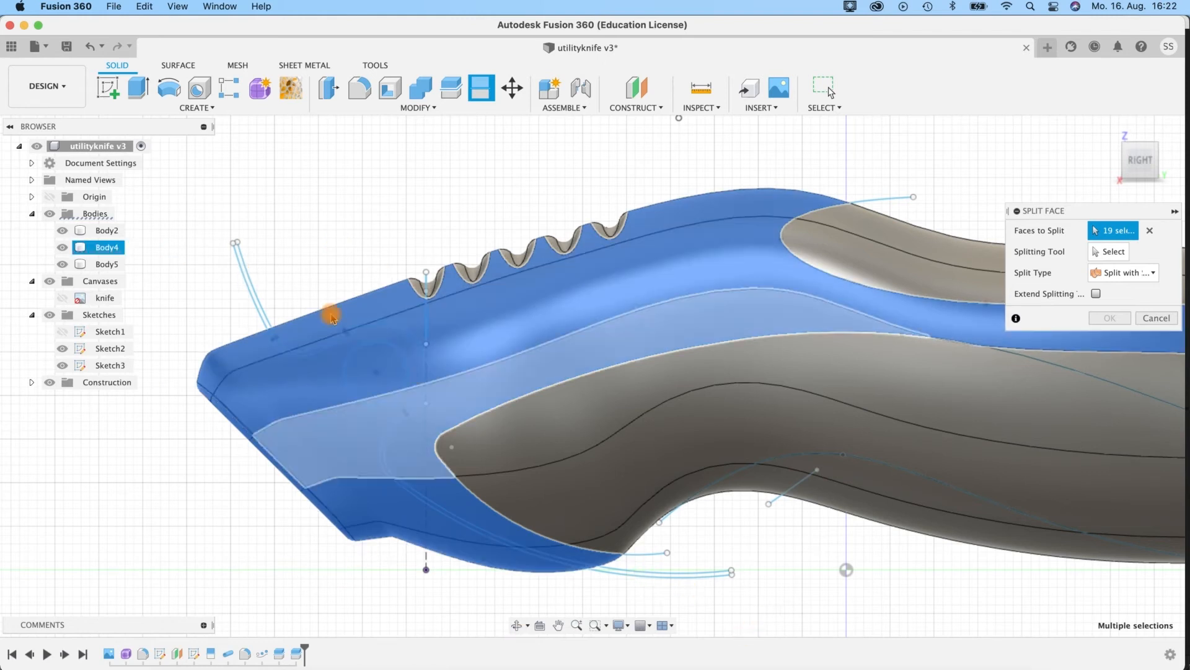
pyautogui.keyDown('shift'); pyautogui.moveTo(380, 236); pyautogui.dragTo(520, 255, button='middle'); pyautogui.keyUp('shift')
pyautogui.click(1110, 251)
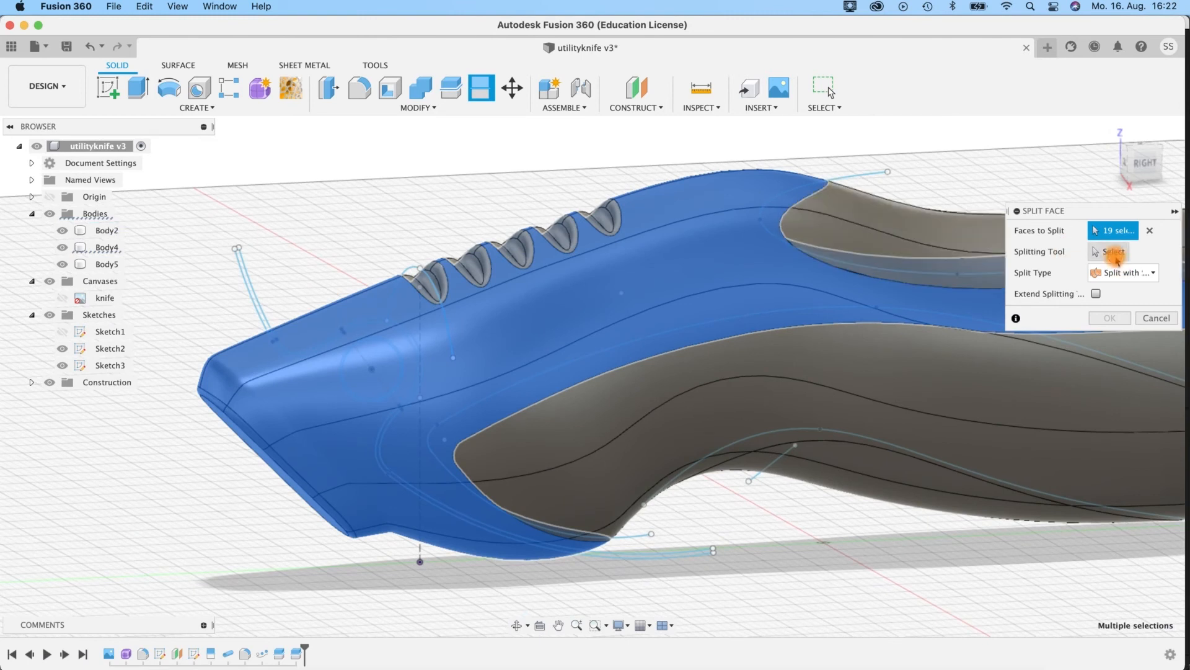
pyautogui.click(250, 290)
pyautogui.keyDown('shift'); pyautogui.moveTo(348, 215); pyautogui.dragTo(311, 194, button='middle'); pyautogui.keyUp('shift')
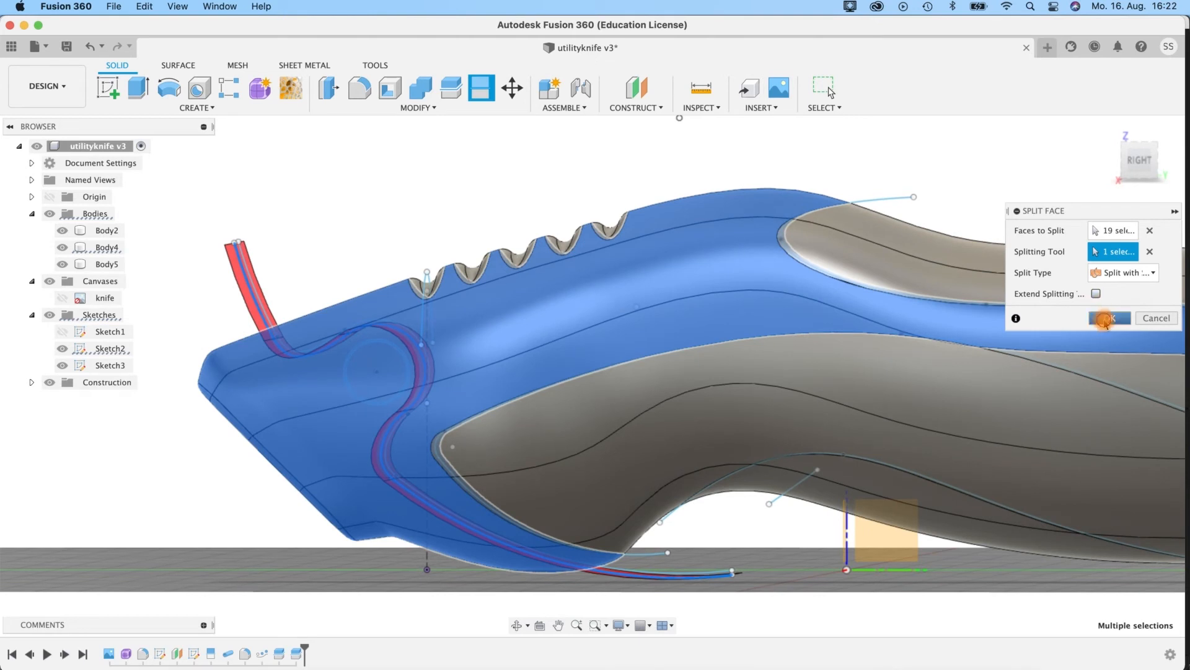
pyautogui.click(1106, 319)
pyautogui.keyDown('shift'); pyautogui.moveTo(244, 240); pyautogui.dragTo(273, 195, button='middle'); pyautogui.keyUp('shift')
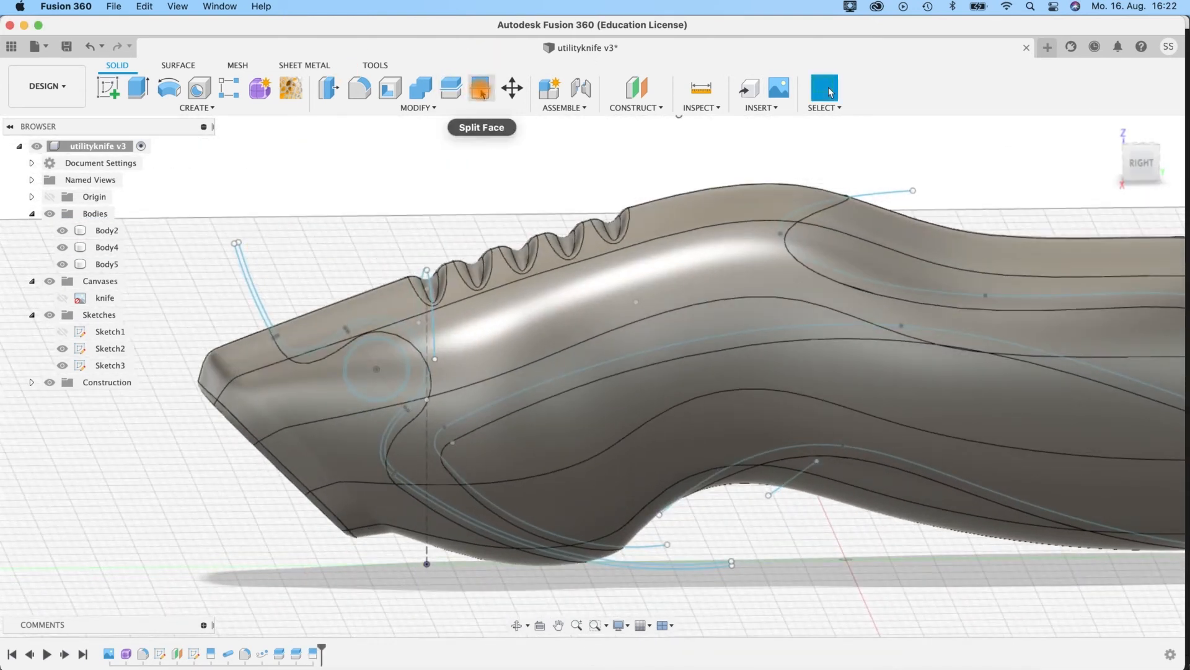
# Step: Set up a second Split Face with the faces around the knife's front half, ready for picking the splitting tool
pyautogui.click(481, 90)
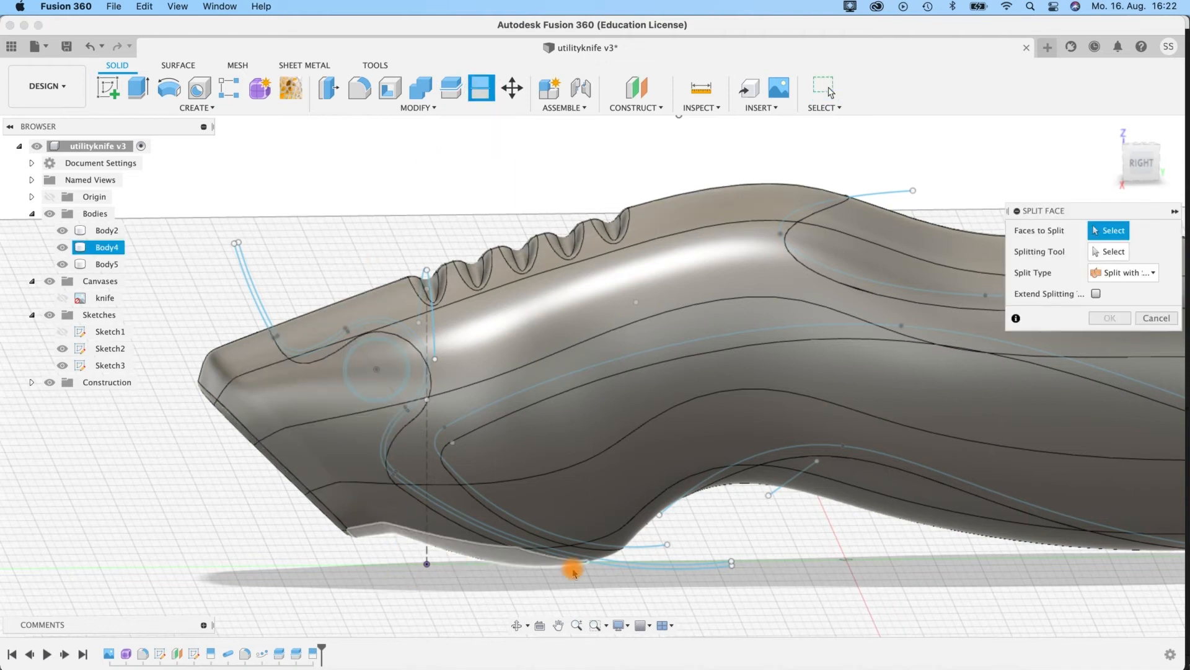
pyautogui.scroll(2, 651, 592)
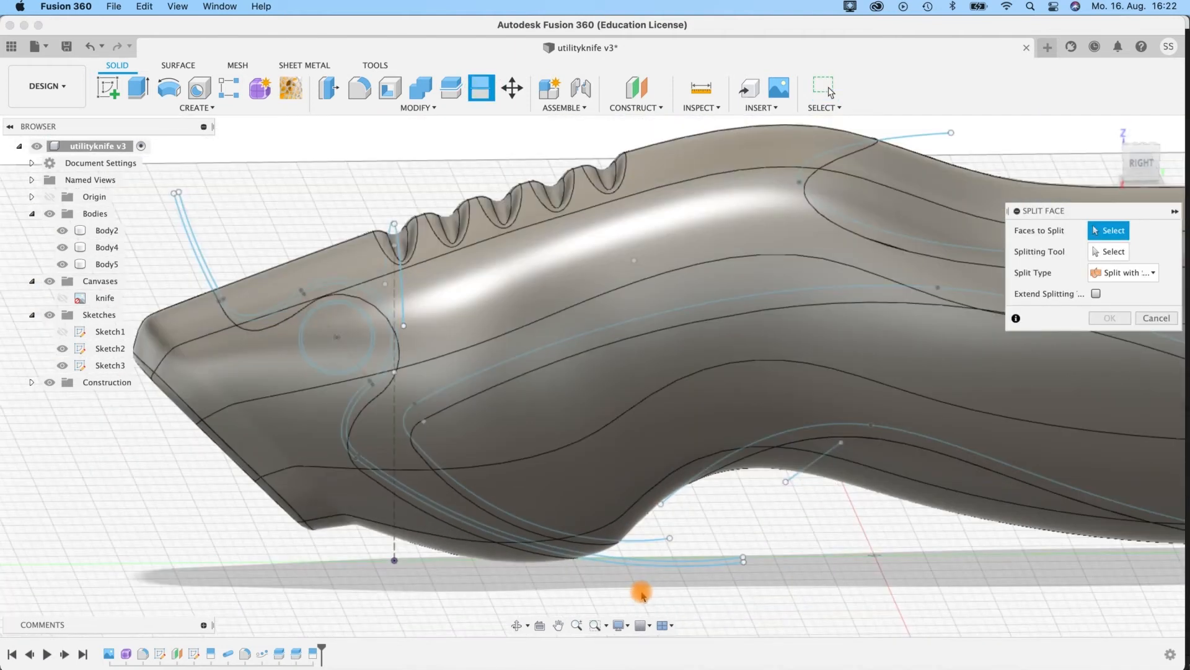
pyautogui.moveTo(637, 594); pyautogui.dragTo(201, 172)
pyautogui.keyDown('shift'); pyautogui.moveTo(266, 273); pyautogui.dragTo(267, 197, button='middle'); pyautogui.keyUp('shift')
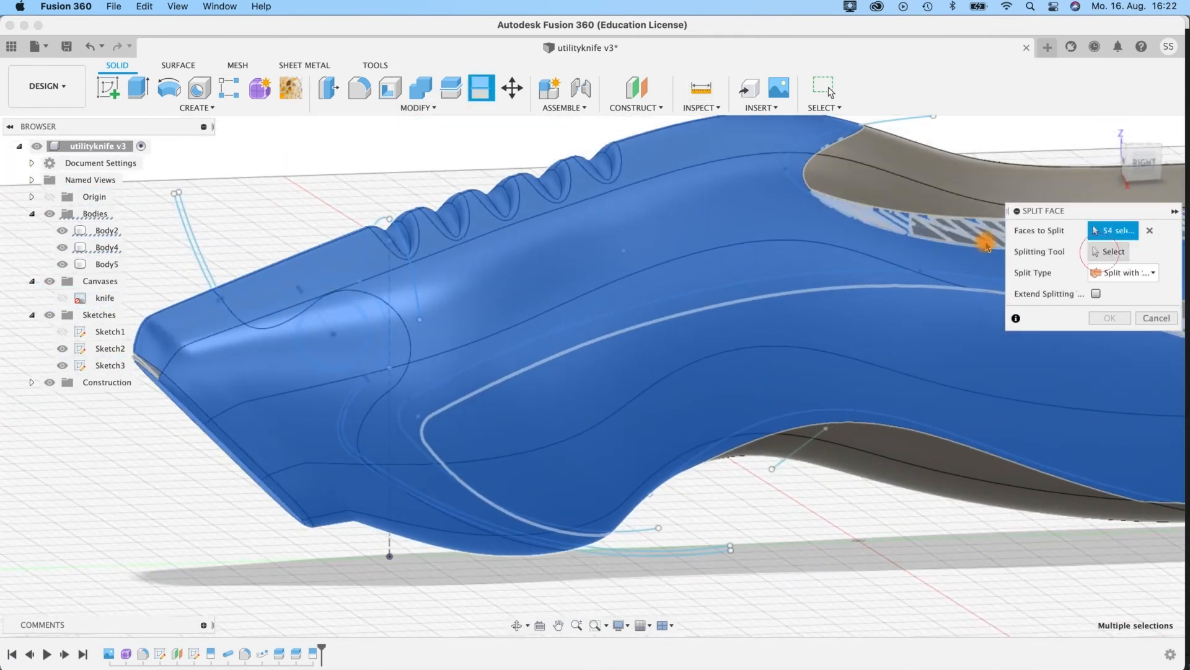
pyautogui.click(1101, 252)
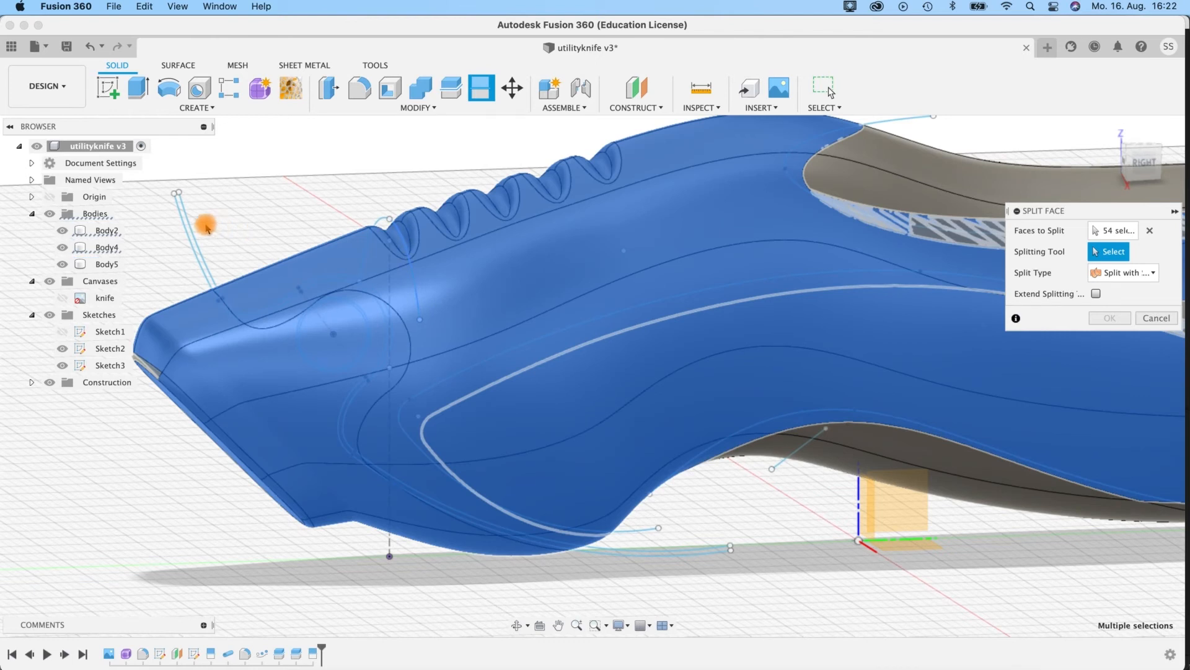
# Step: Split the selected body faces with the S-shaped sketch curve near the knife's nose and hide all sketches
pyautogui.click(188, 226)
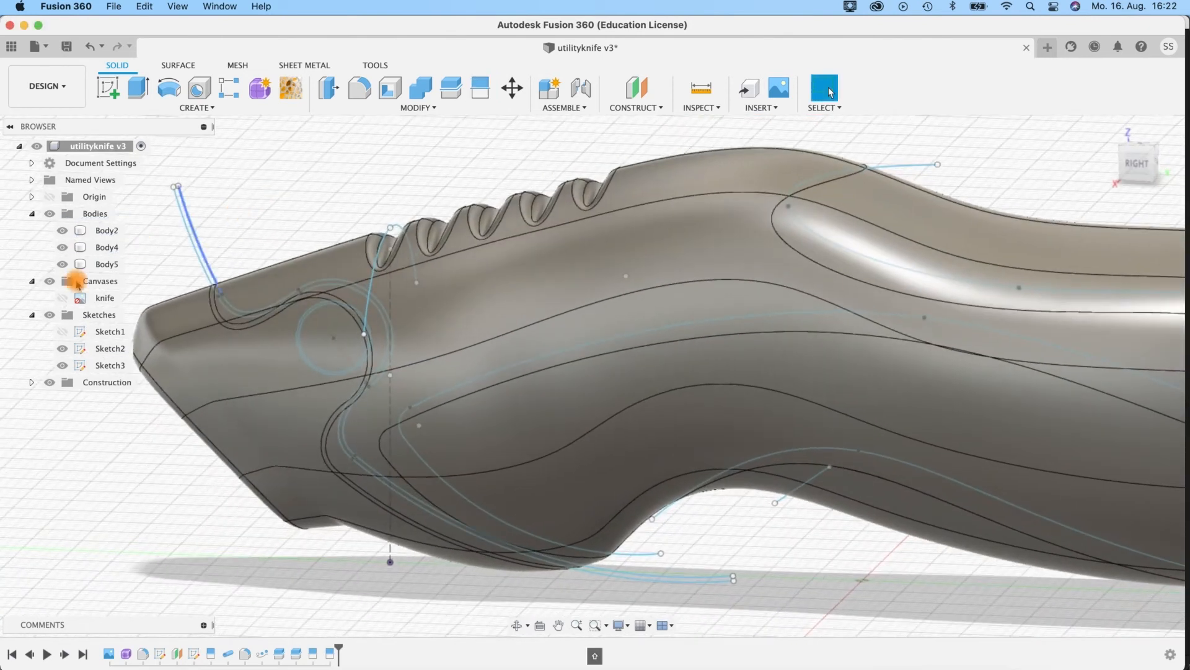
pyautogui.click(50, 315)
pyautogui.moveTo(279, 229)
pyautogui.keyDown('shift'); pyautogui.mouseDown(button='middle')
pyautogui.moveTo(388, 194)
pyautogui.moveTo(313, 314)
pyautogui.mouseUp(button='middle'); pyautogui.keyUp('shift')
pyautogui.keyDown('shift'); pyautogui.moveTo(757, 482); pyautogui.dragTo(792, 541, button='middle'); pyautogui.keyUp('shift')
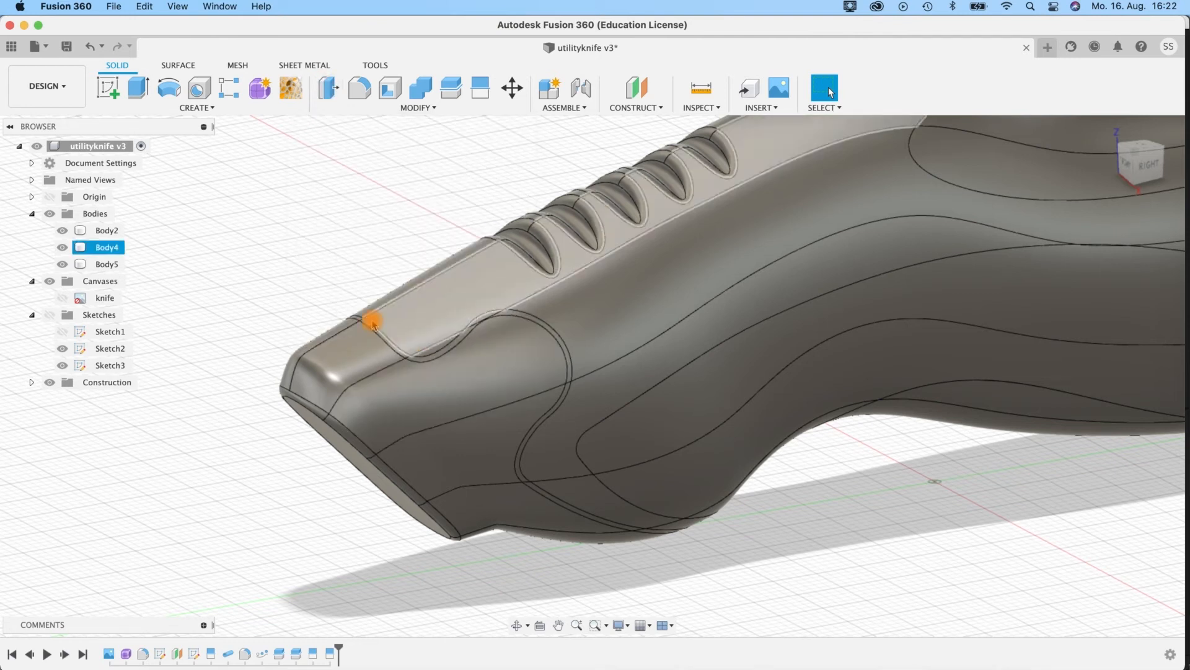
# Step: Start a face offset and select the narrow S-shaped strip faces along the right side of the nose down to the underside
pyautogui.click(328, 90)
pyautogui.scroll(5, 327, 282)
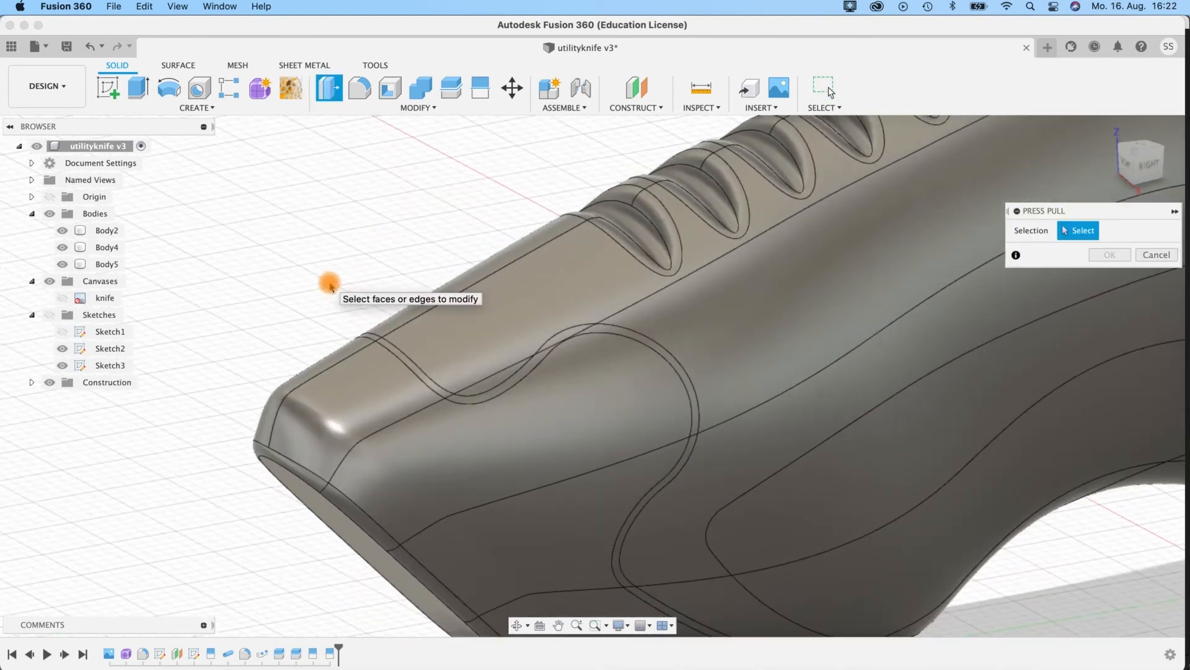
pyautogui.click(465, 412)
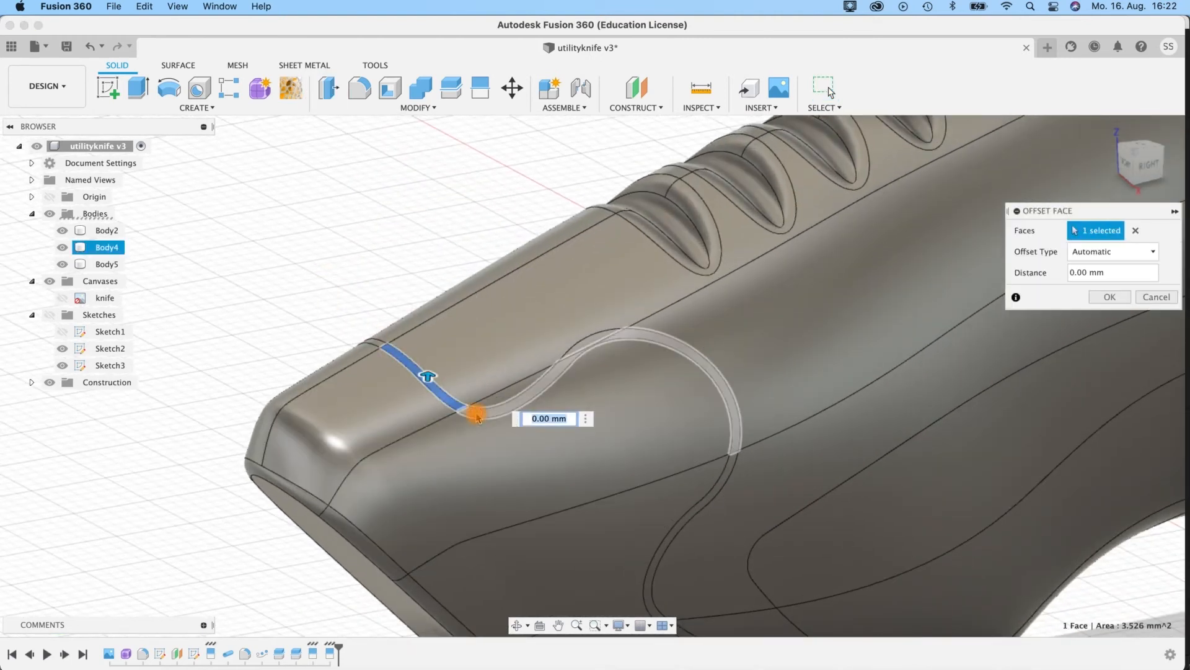
pyautogui.click(582, 341)
pyautogui.moveTo(412, 258); pyautogui.dragTo(323, 112, button='middle')
pyautogui.click(630, 340)
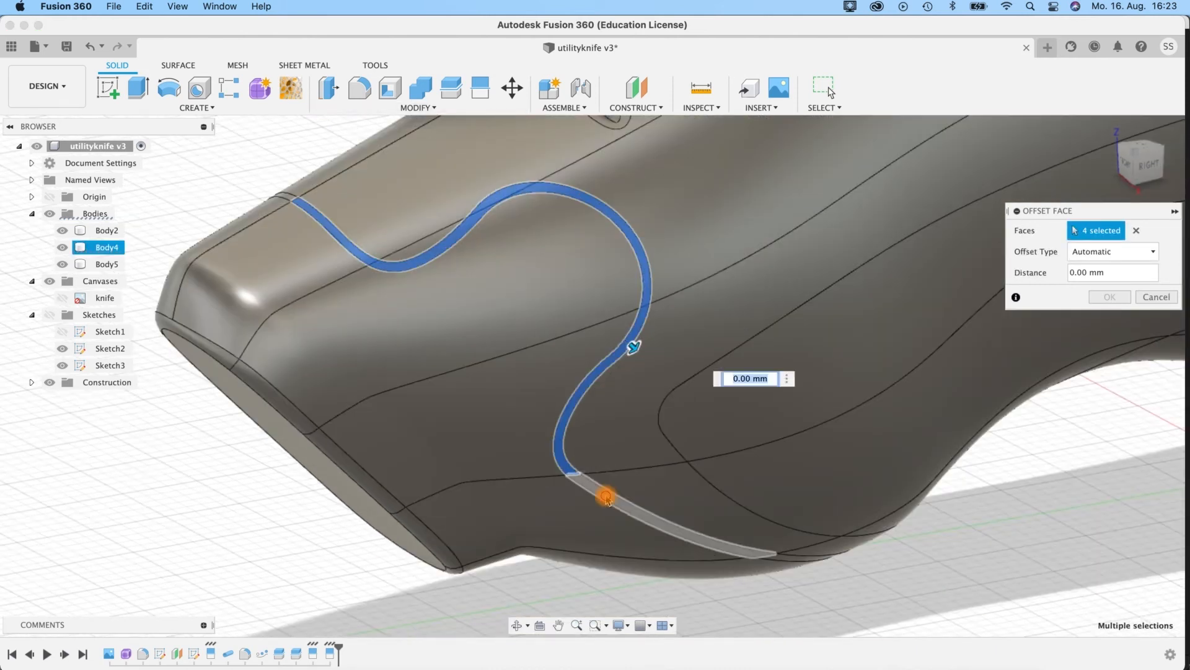
pyautogui.click(610, 499)
pyautogui.keyDown('shift'); pyautogui.moveTo(884, 566); pyautogui.dragTo(855, 577, button='middle'); pyautogui.keyUp('shift')
pyautogui.click(881, 592)
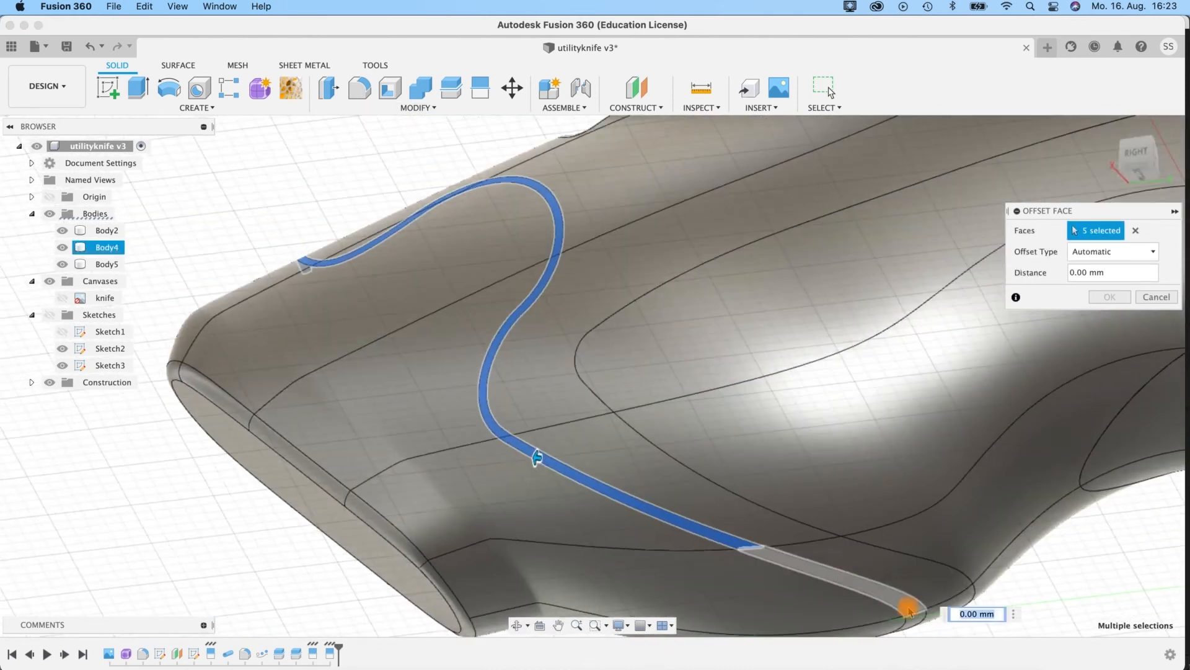
pyautogui.click(911, 623)
# Step: Add the strip faces on the left side and across the top to the offset selection, with a distance of -0.3 mm
pyautogui.keyDown('shift'); pyautogui.moveTo(590, 468); pyautogui.dragTo(473, 501, button='middle'); pyautogui.keyUp('shift')
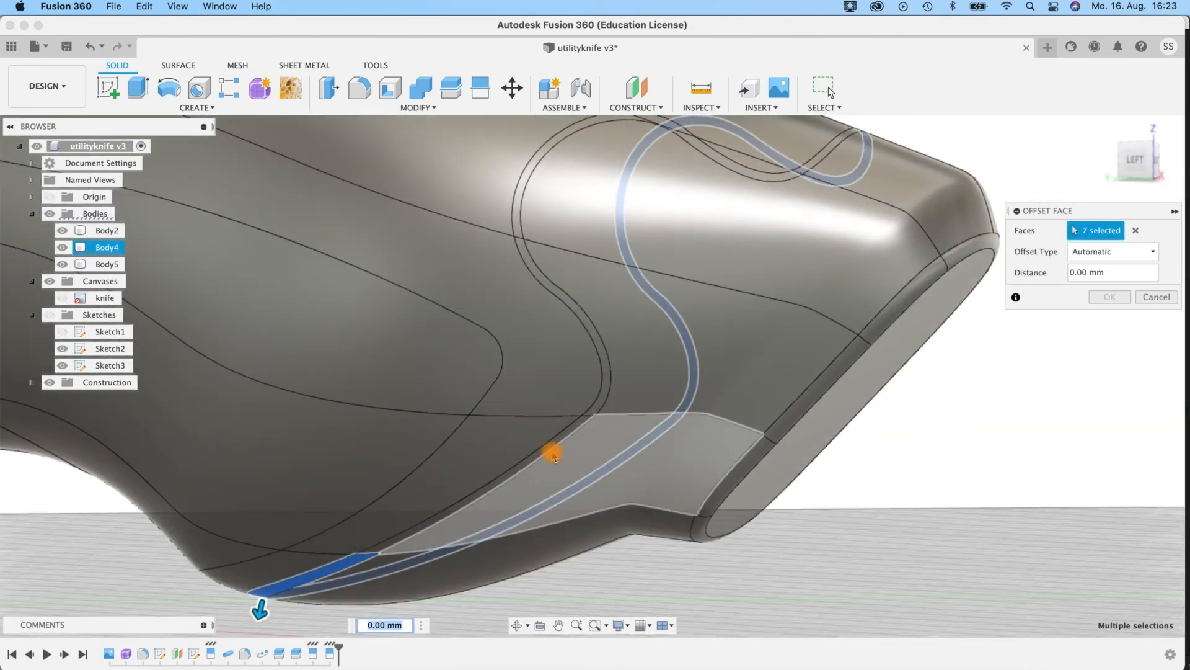
pyautogui.click(549, 451)
pyautogui.click(509, 242)
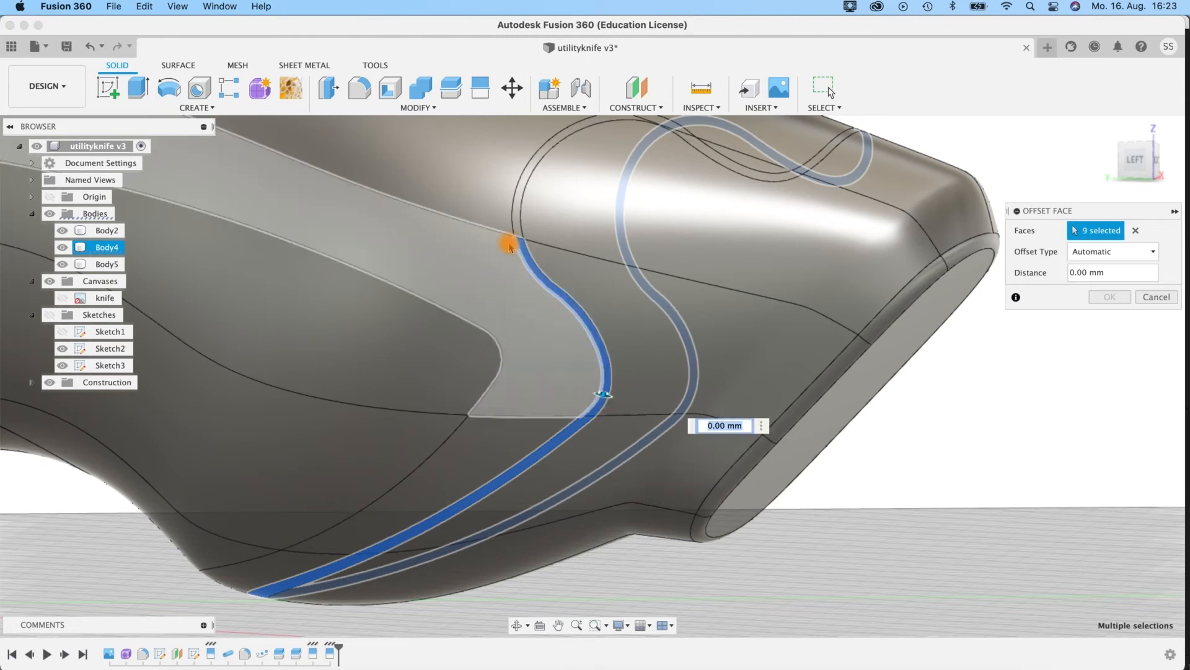
pyautogui.click(515, 214)
pyautogui.keyDown('shift'); pyautogui.moveTo(898, 418); pyautogui.dragTo(690, 245, button='middle'); pyautogui.keyUp('shift')
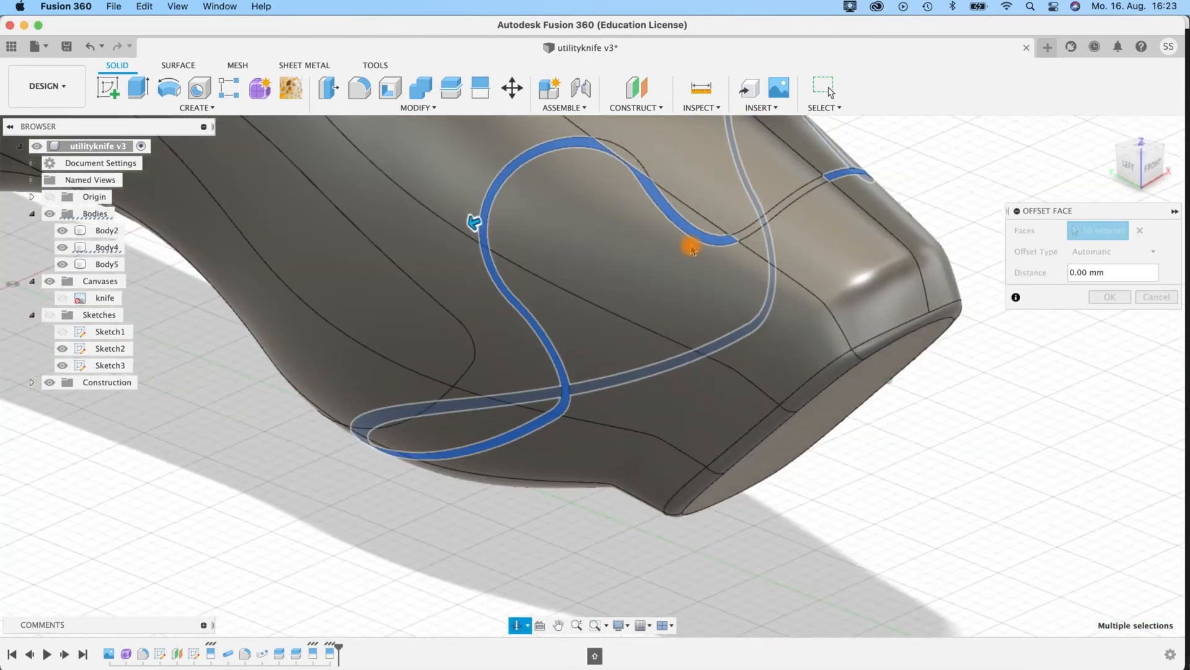
pyautogui.click(627, 163)
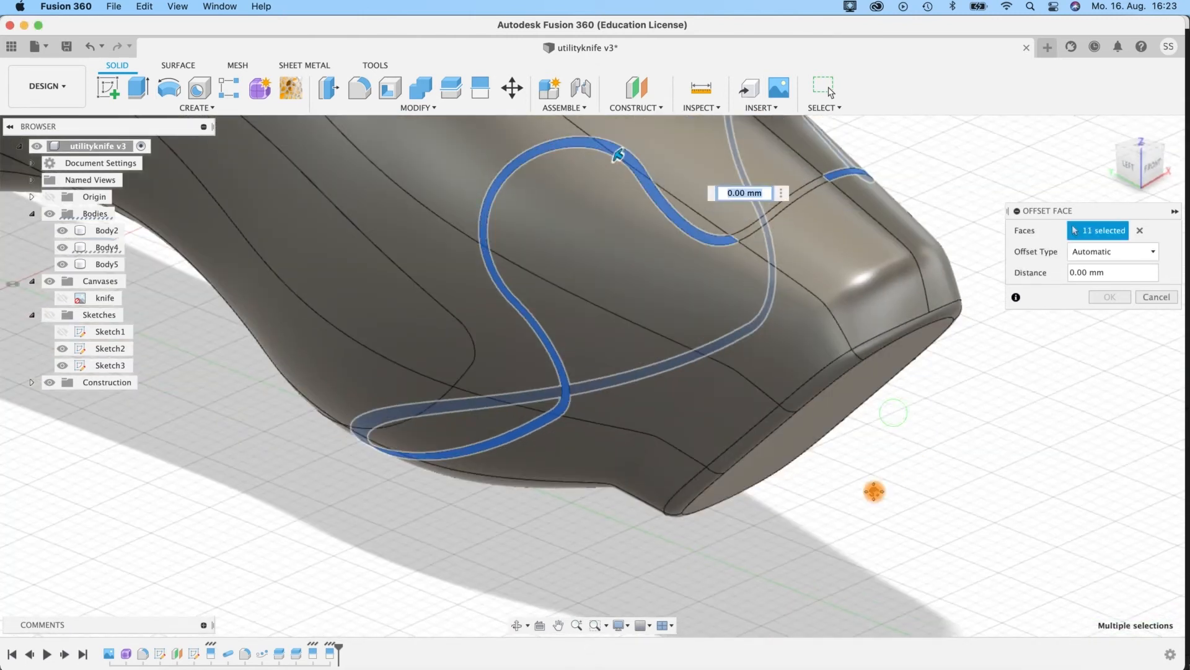
pyautogui.moveTo(875, 492); pyautogui.dragTo(844, 597, button='middle')
pyautogui.click(713, 320)
pyautogui.keyDown('shift'); pyautogui.moveTo(918, 498); pyautogui.dragTo(621, 352, button='middle'); pyautogui.keyUp('shift')
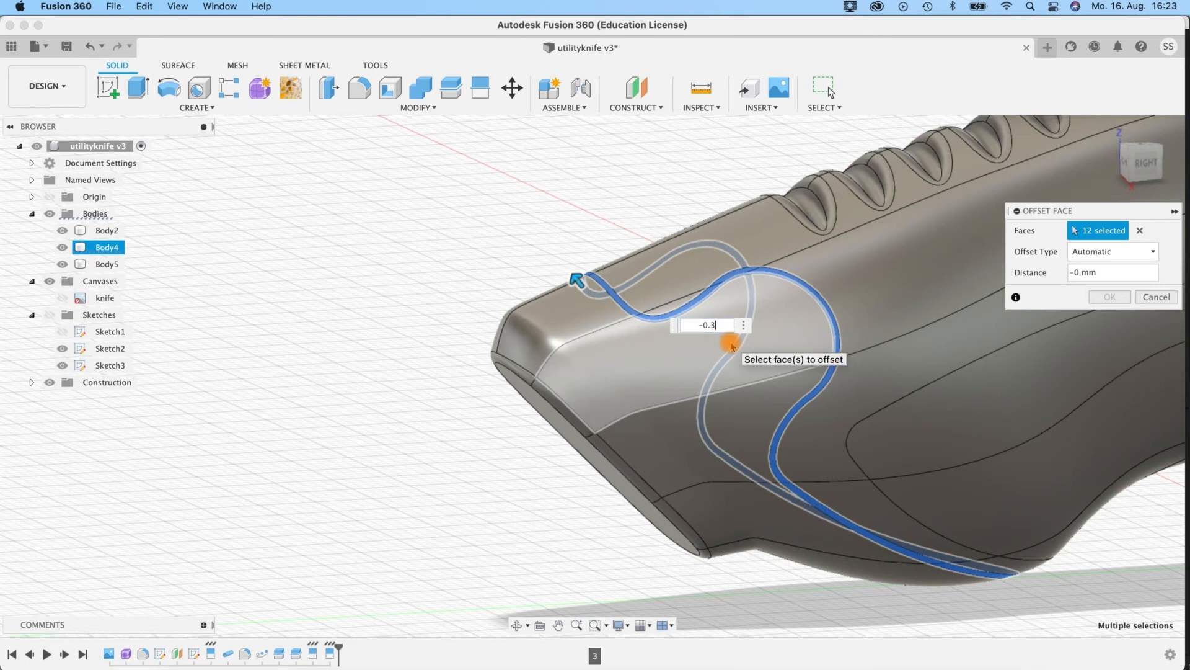
# Step: Set the strip's offset distance to -0.5 mm and apply it to cut the parting groove around the nose
pyautogui.moveTo(512, 260); pyautogui.dragTo(332, 271, button='middle')
pyautogui.scroll(3, 331, 271)
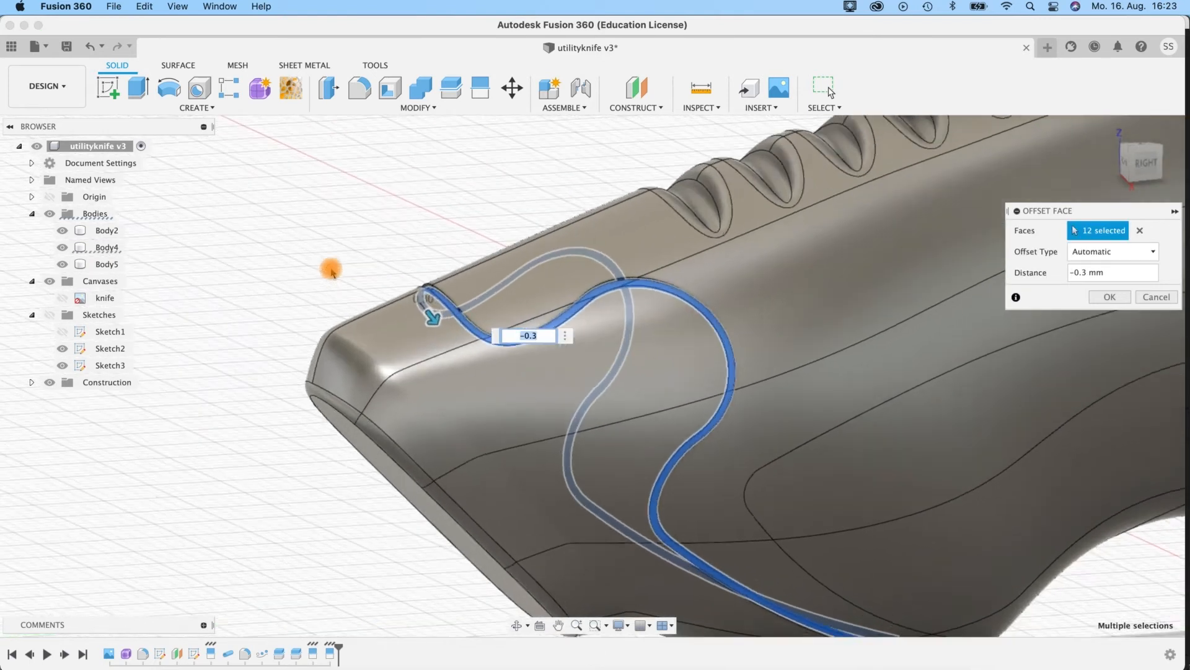
pyautogui.scroll(3, 332, 271)
pyautogui.keyDown('shift'); pyautogui.moveTo(423, 265); pyautogui.dragTo(370, 187, button='middle'); pyautogui.keyUp('shift')
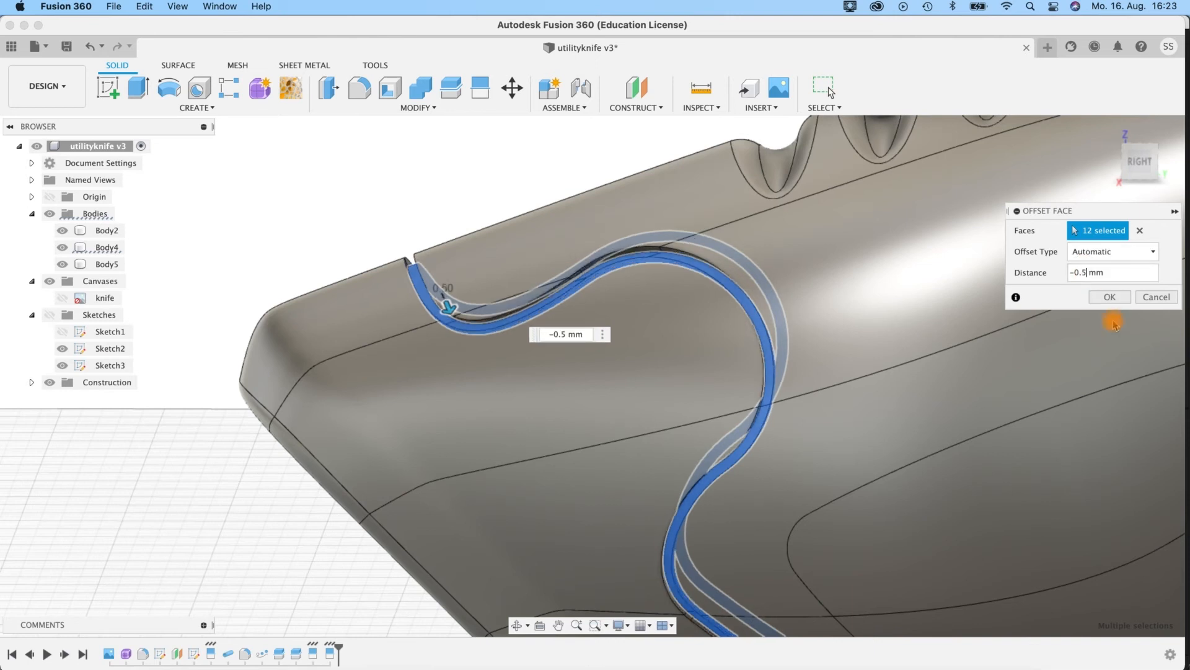
pyautogui.keyDown('shift'); pyautogui.moveTo(438, 229); pyautogui.dragTo(403, 230, button='middle'); pyautogui.keyUp('shift')
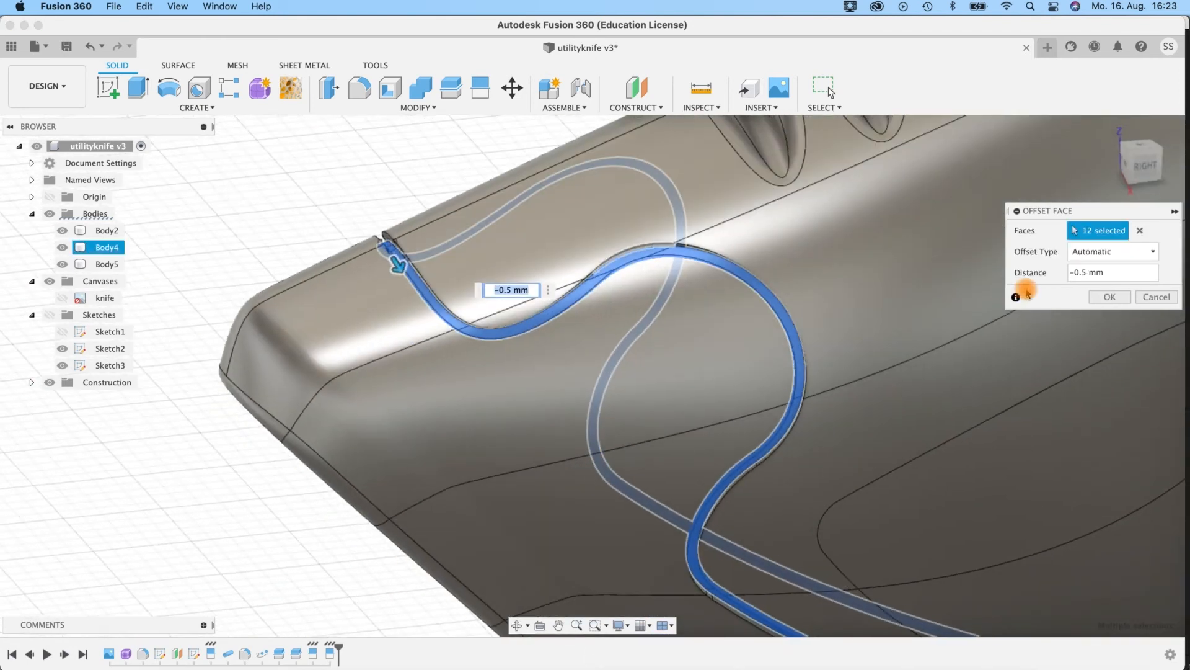
pyautogui.click(1113, 297)
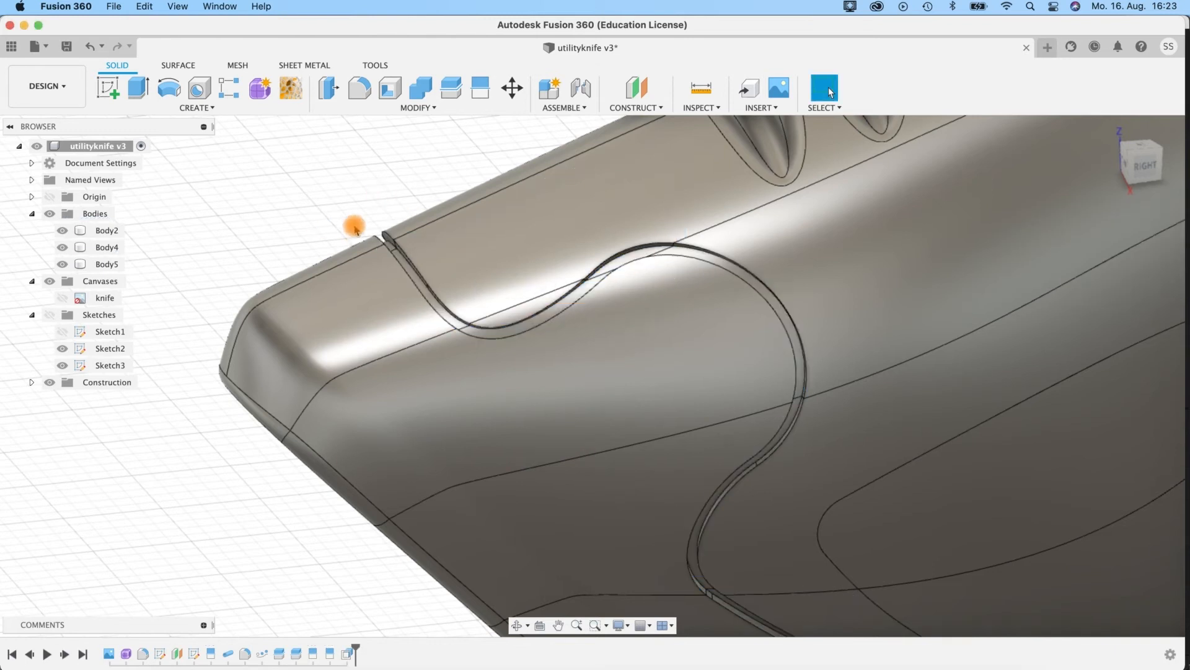
# Step: Save the design as a new version with the description User Saved
pyautogui.scroll(3, 356, 223)
pyautogui.scroll(-4, 356, 221)
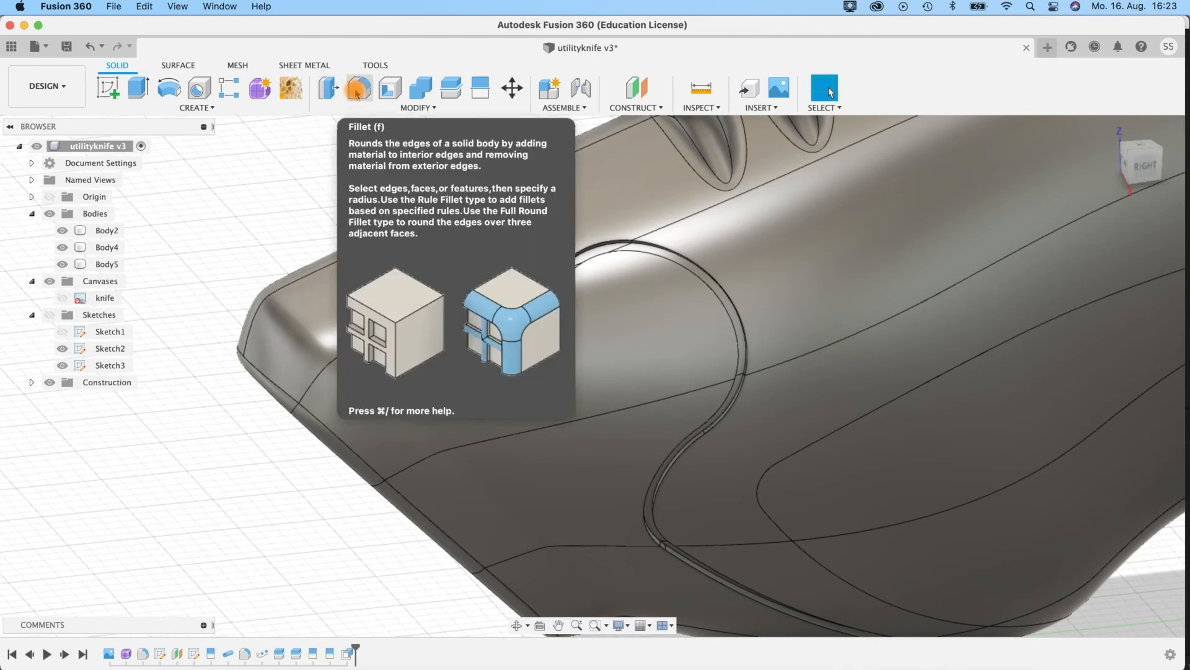
pyautogui.press('super+s')
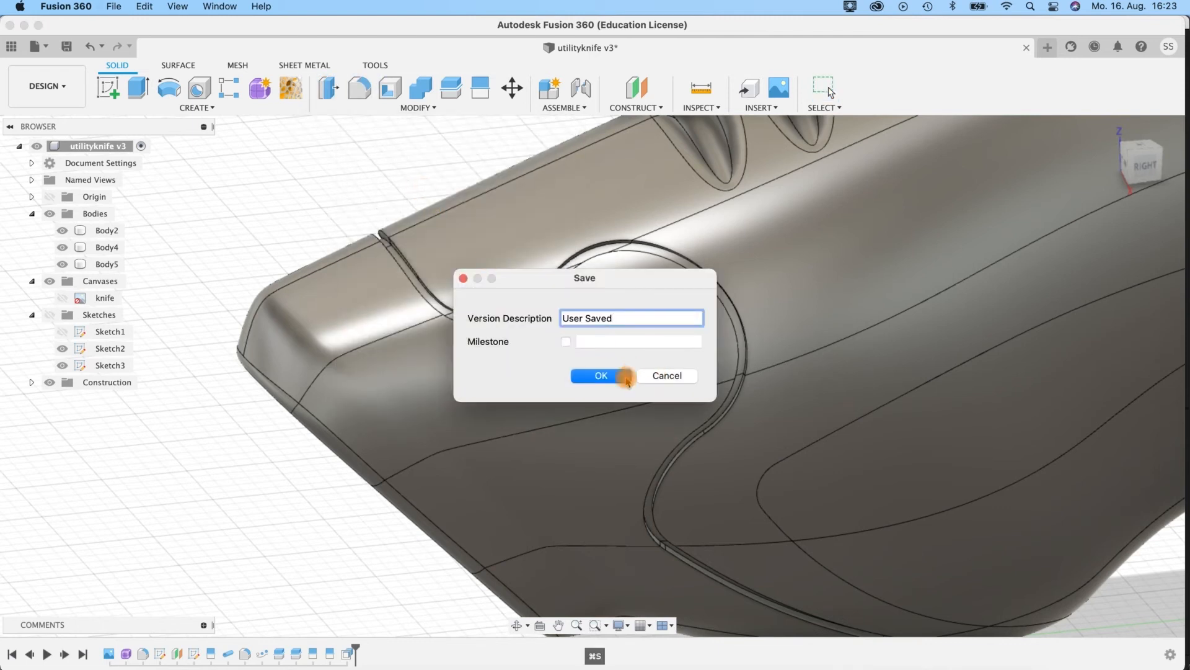
pyautogui.click(622, 377)
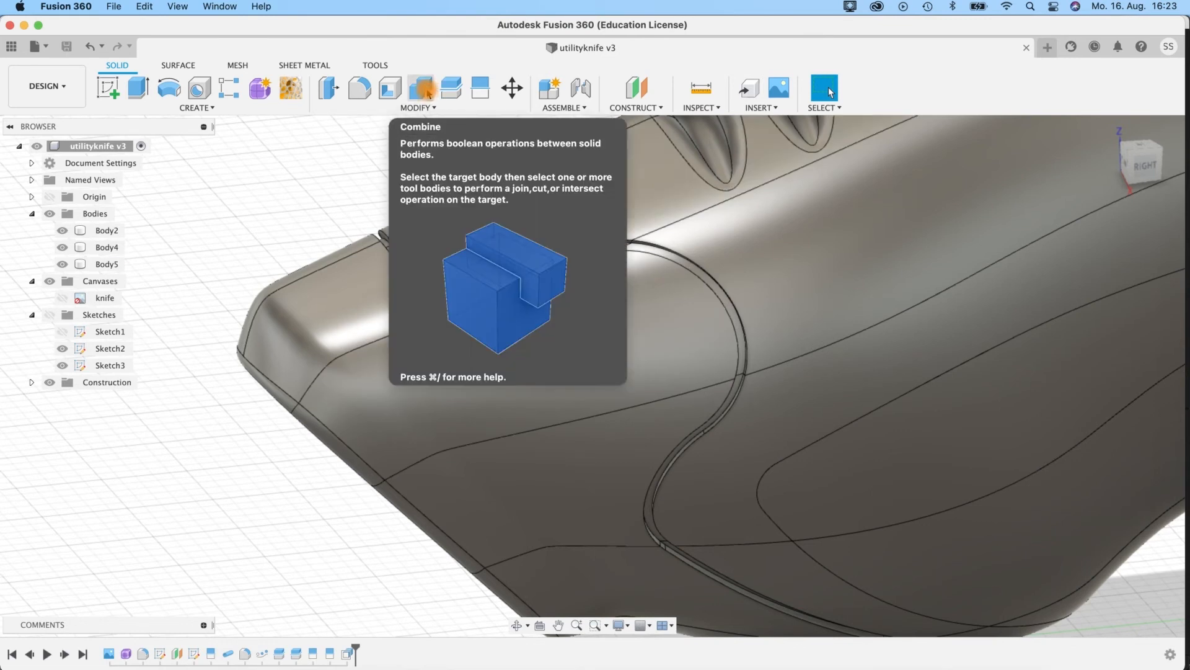
# Step: Start a constant-radius fillet and select the outer and inner edge chains on both sides of the parting groove
pyautogui.click(359, 88)
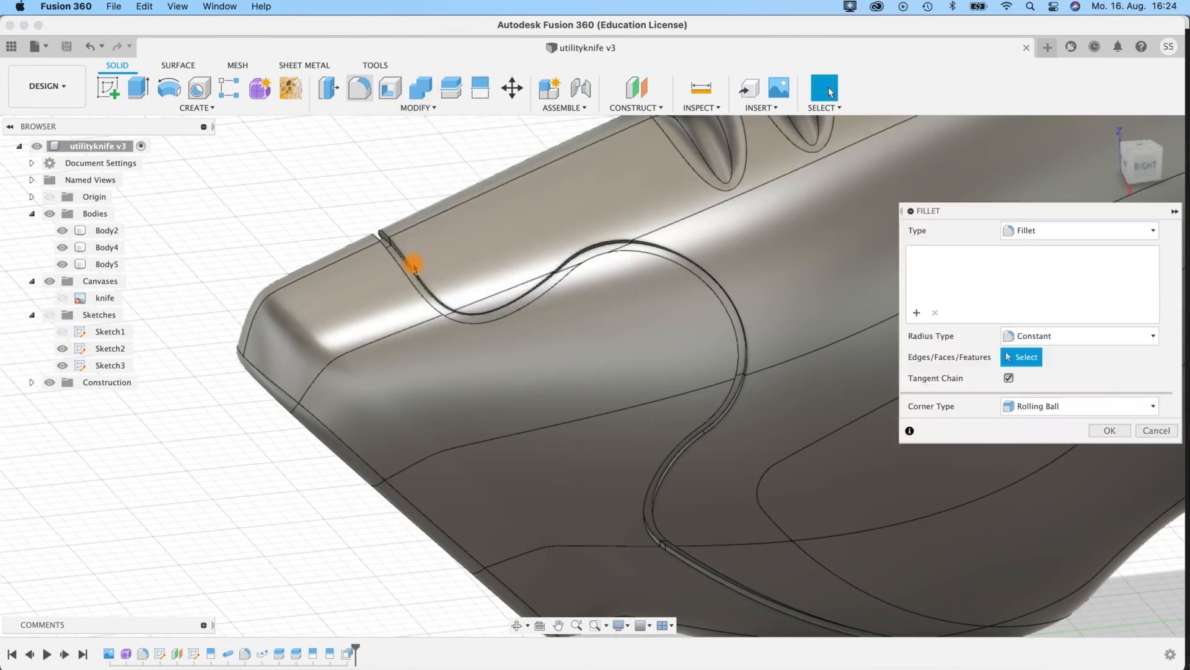
pyautogui.click(409, 271)
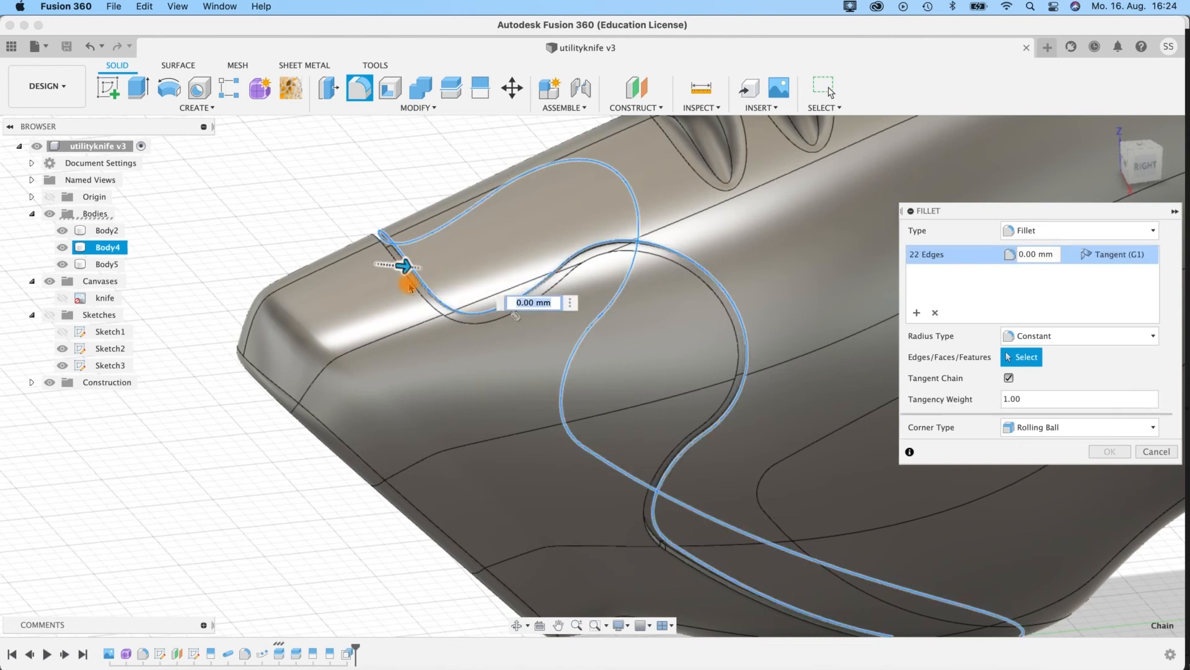
pyautogui.click(410, 279)
pyautogui.scroll(5, 380, 207)
pyautogui.scroll(2, 379, 210)
pyautogui.moveTo(379, 209); pyautogui.dragTo(304, 72, button='middle')
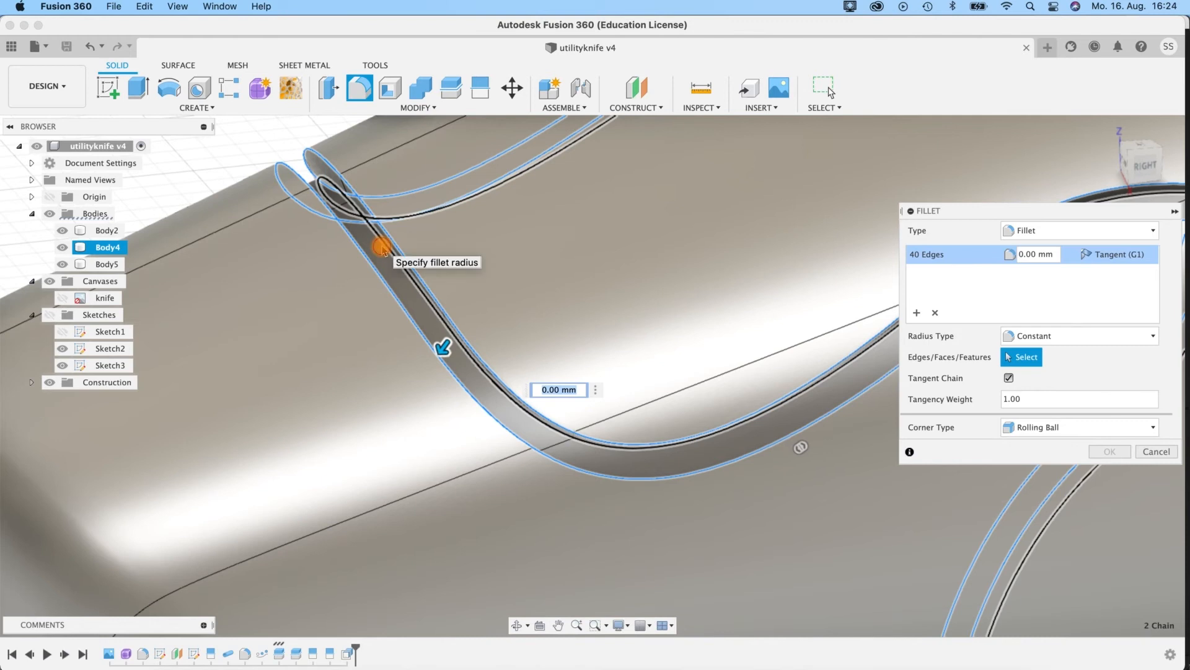
pyautogui.click(382, 247)
pyautogui.keyDown('shift'); pyautogui.moveTo(263, 162); pyautogui.dragTo(225, 159, button='middle'); pyautogui.keyUp('shift')
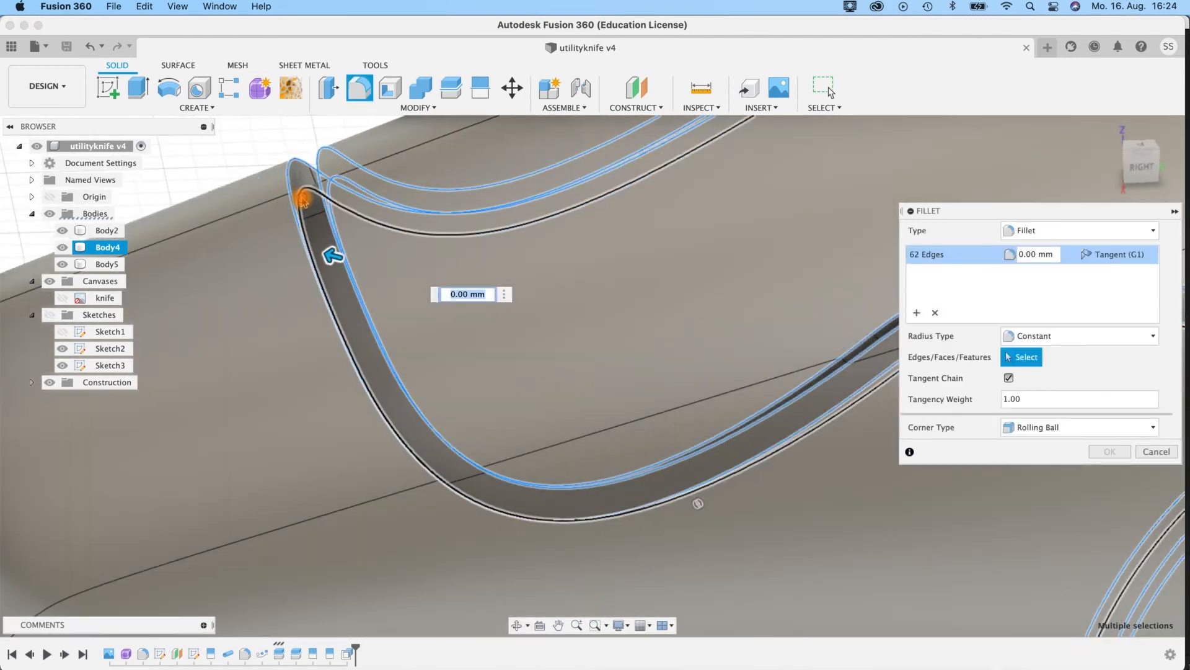
pyautogui.click(303, 199)
# Step: Try a 0.10 mm fillet radius on the groove edges, set it to 0.15 mm and apply the fillet
pyautogui.click(1051, 247)
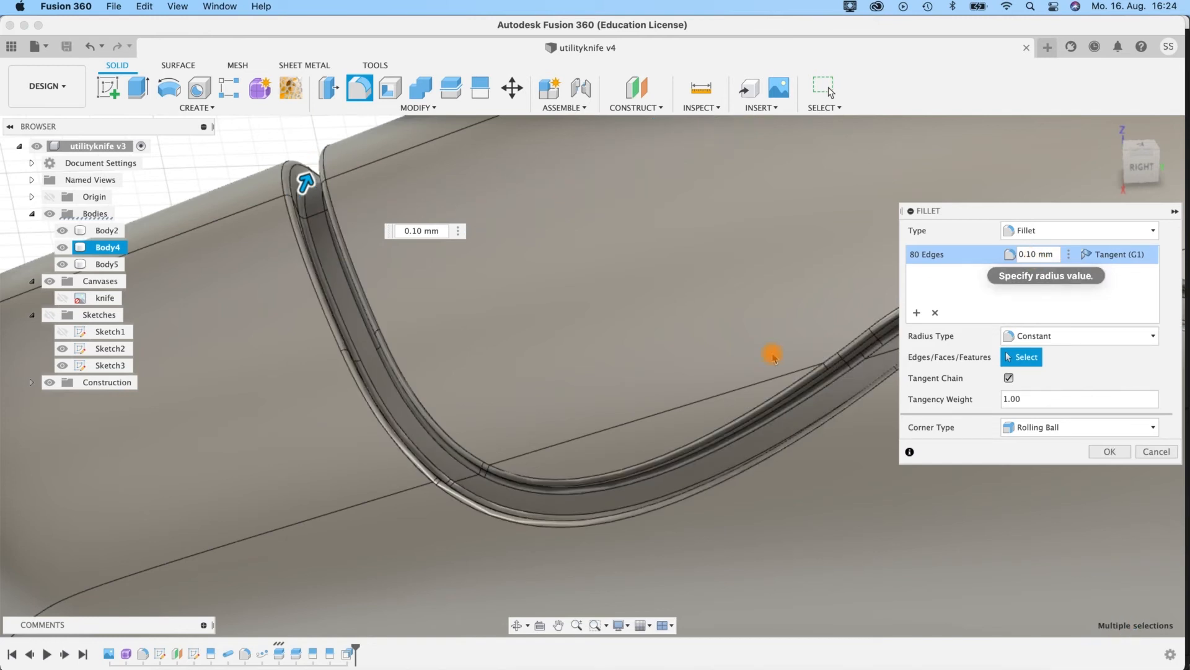
pyautogui.moveTo(285, 150)
pyautogui.keyDown('shift'); pyautogui.mouseDown(button='middle')
pyautogui.moveTo(301, 141)
pyautogui.moveTo(292, 131)
pyautogui.moveTo(297, 141)
pyautogui.mouseUp(button='middle'); pyautogui.keyUp('shift')
pyautogui.click(1004, 318)
pyautogui.click(1037, 255)
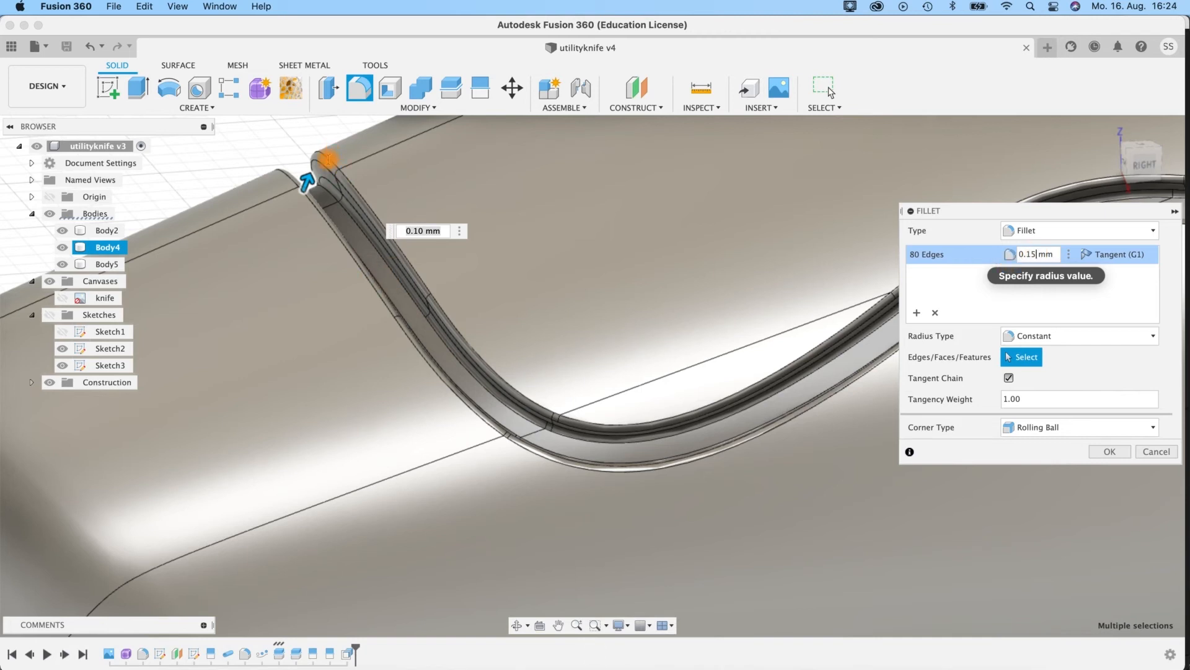
pyautogui.scroll(-5, 287, 159)
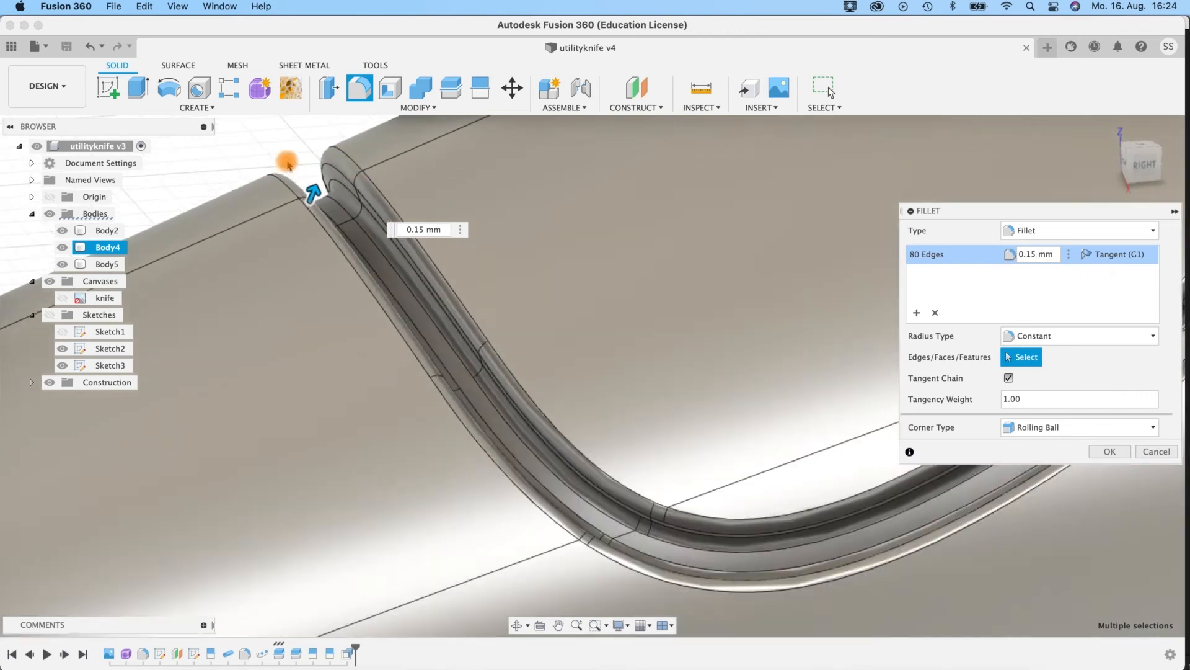
pyautogui.scroll(-5, 288, 160)
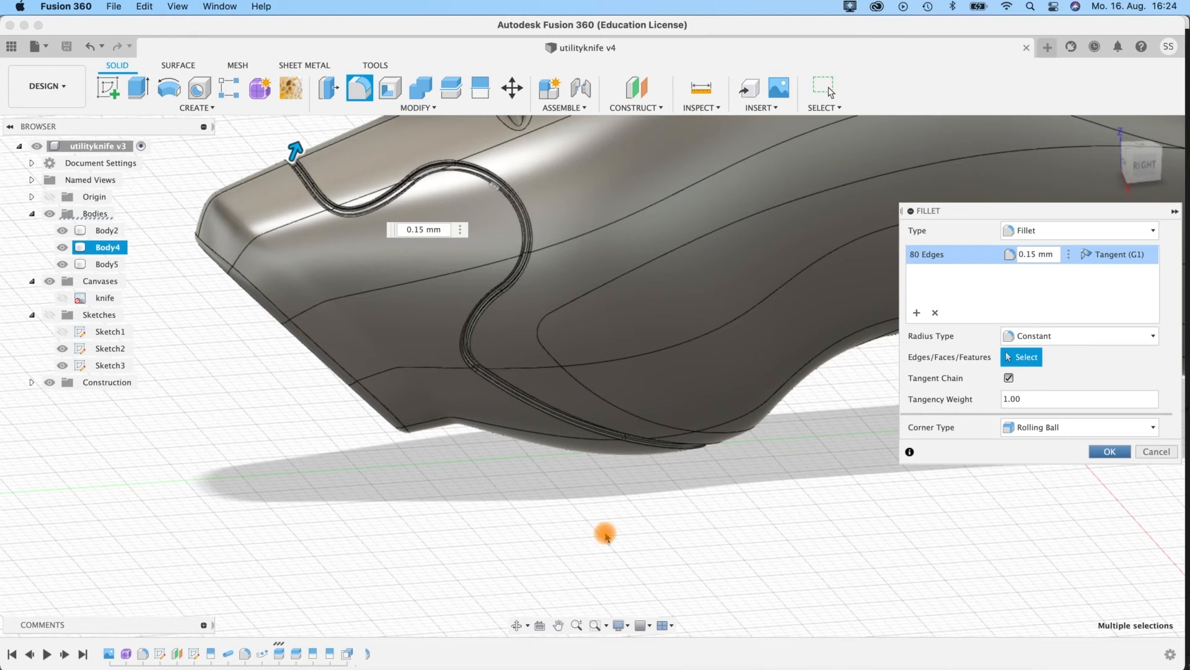
pyautogui.press('Return')
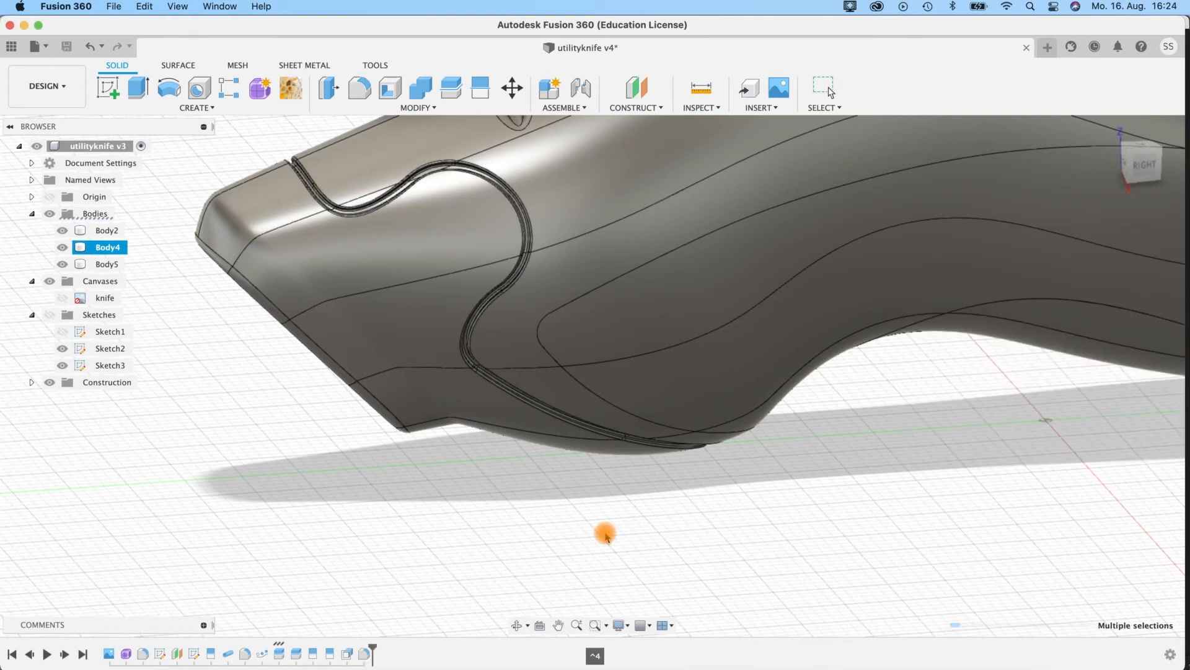
# Step: Examine the groove and the whole knife handle from the side in the shaded visual style without edges
pyautogui.keyDown('shift'); pyautogui.moveTo(467, 489); pyautogui.dragTo(528, 523, button='middle'); pyautogui.keyUp('shift')
pyautogui.keyDown('shift'); pyautogui.moveTo(518, 531); pyautogui.dragTo(545, 516, button='middle'); pyautogui.keyUp('shift')
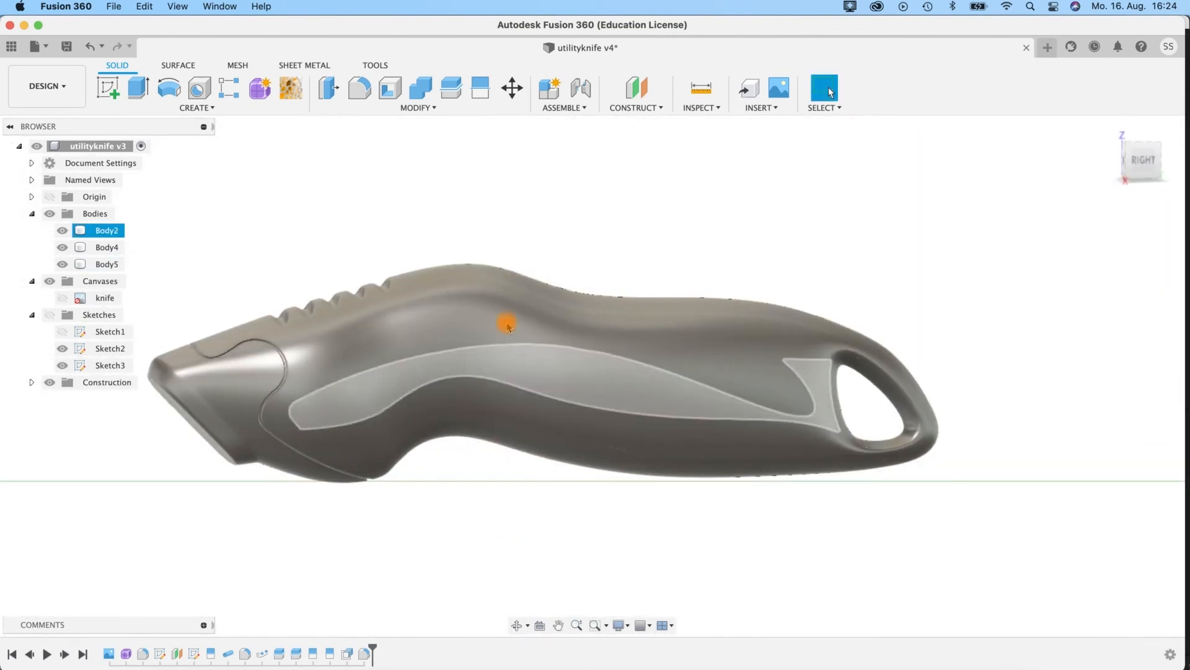
pyautogui.keyDown('shift'); pyautogui.moveTo(513, 284); pyautogui.dragTo(577, 292, button='middle'); pyautogui.keyUp('shift')
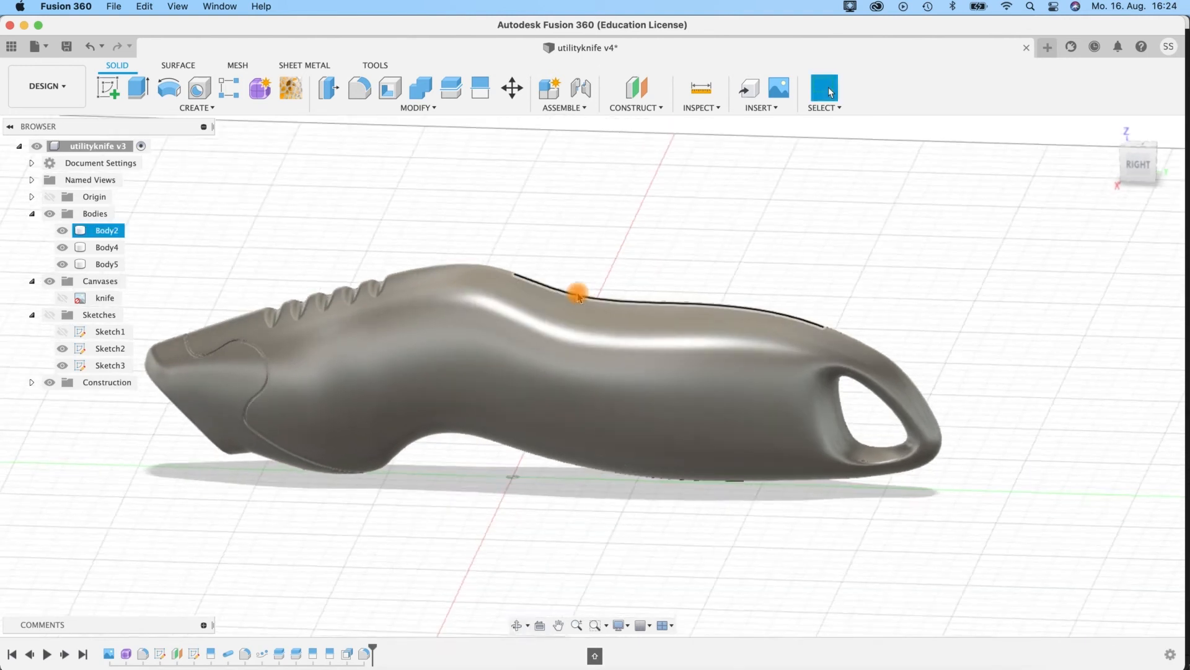
pyautogui.scroll(5, 577, 292)
pyautogui.keyDown('shift'); pyautogui.moveTo(479, 274); pyautogui.dragTo(516, 473, button='middle'); pyautogui.keyUp('shift')
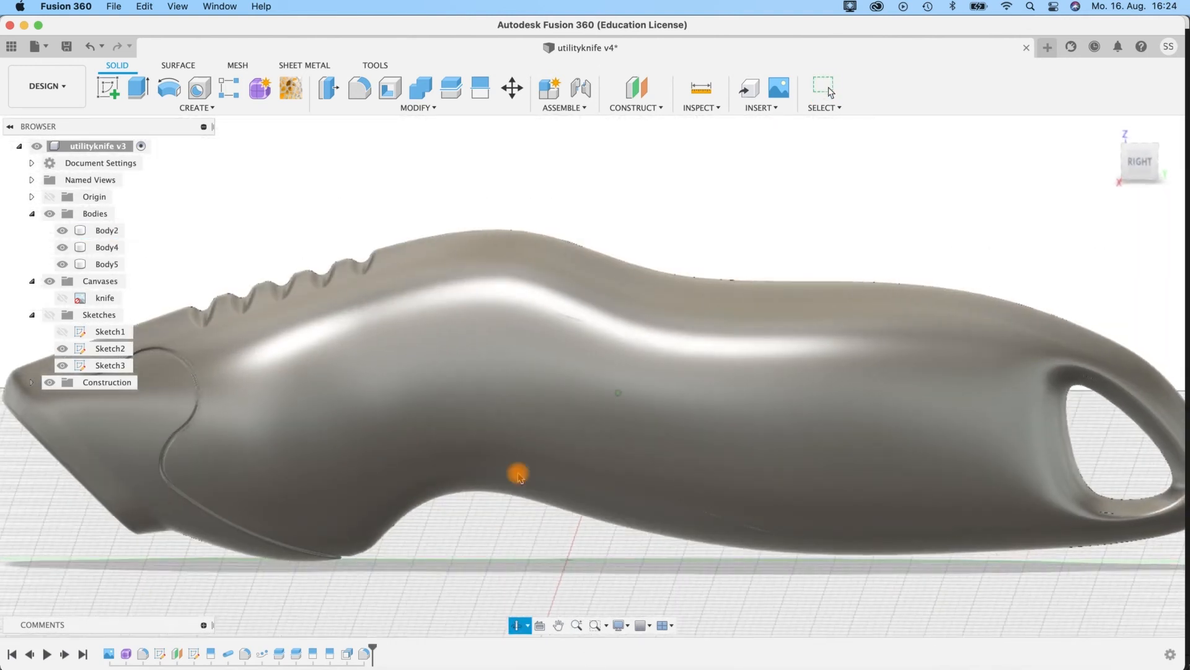
pyautogui.click(465, 266)
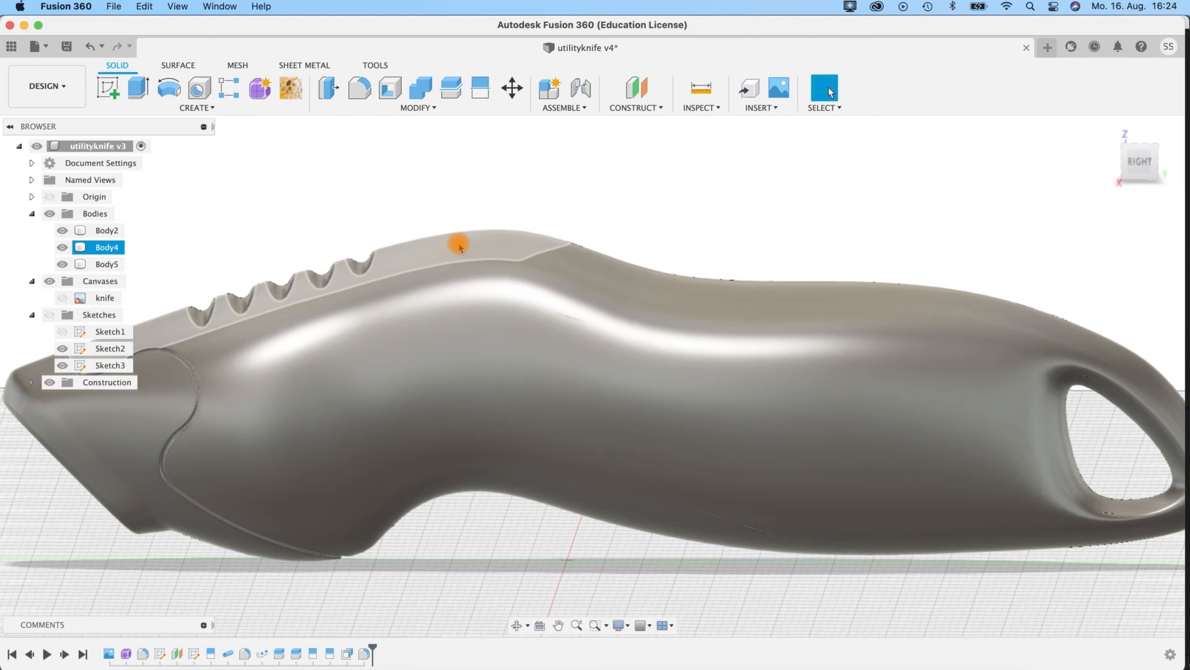
# Step: Switch the visual style to shaded with hidden edges and clear the face selection
pyautogui.hotkey('ctrl', '5')
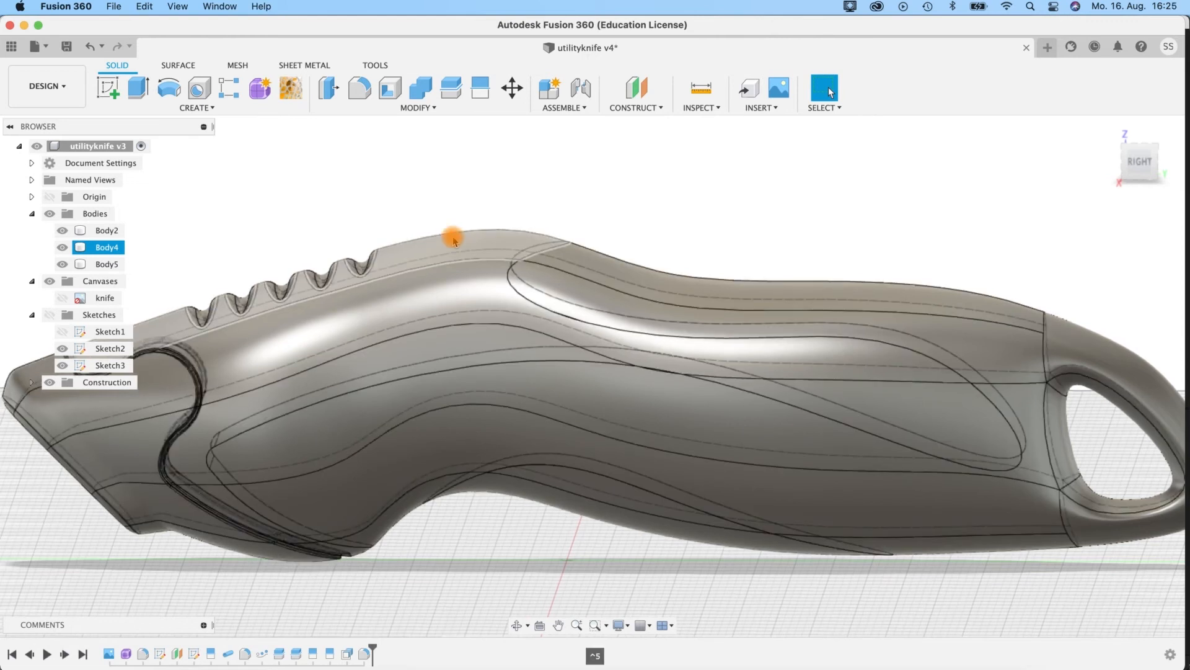
pyautogui.keyDown('shift'); pyautogui.moveTo(620, 218); pyautogui.dragTo(545, 258, button='middle'); pyautogui.keyUp('shift')
pyautogui.click(540, 303)
pyautogui.click(389, 200)
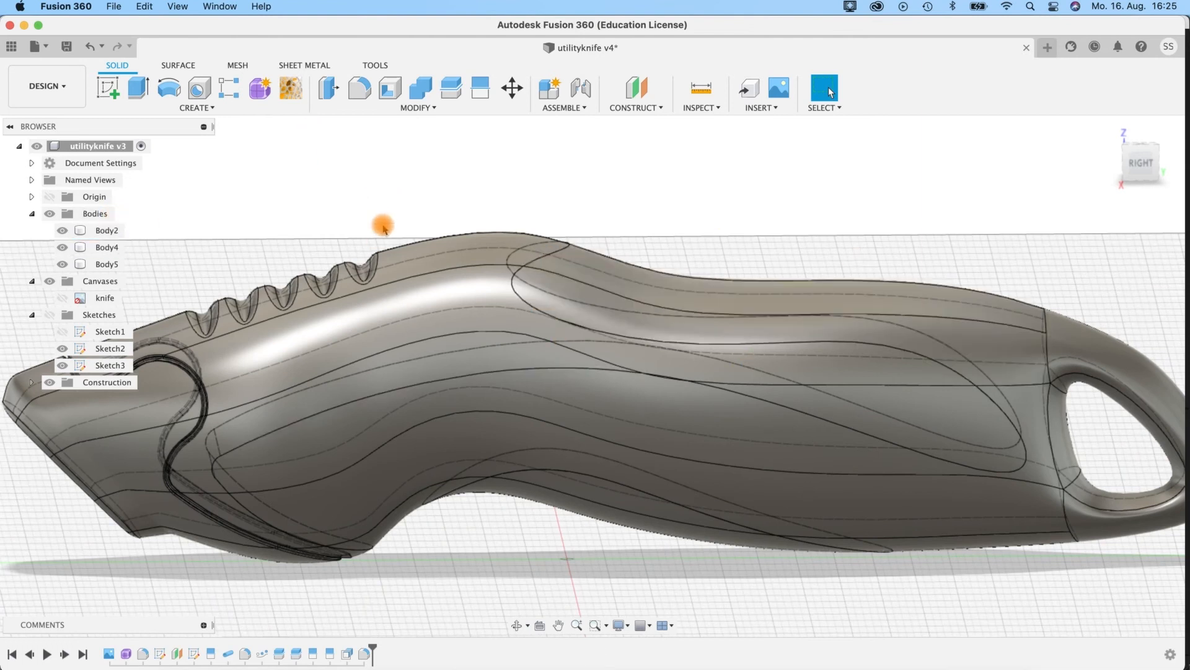
# Step: Try to fillet the faces of the lower and upper grip areas of Body2 with a 0.50 mm radius
pyautogui.scroll(5, 428, 199)
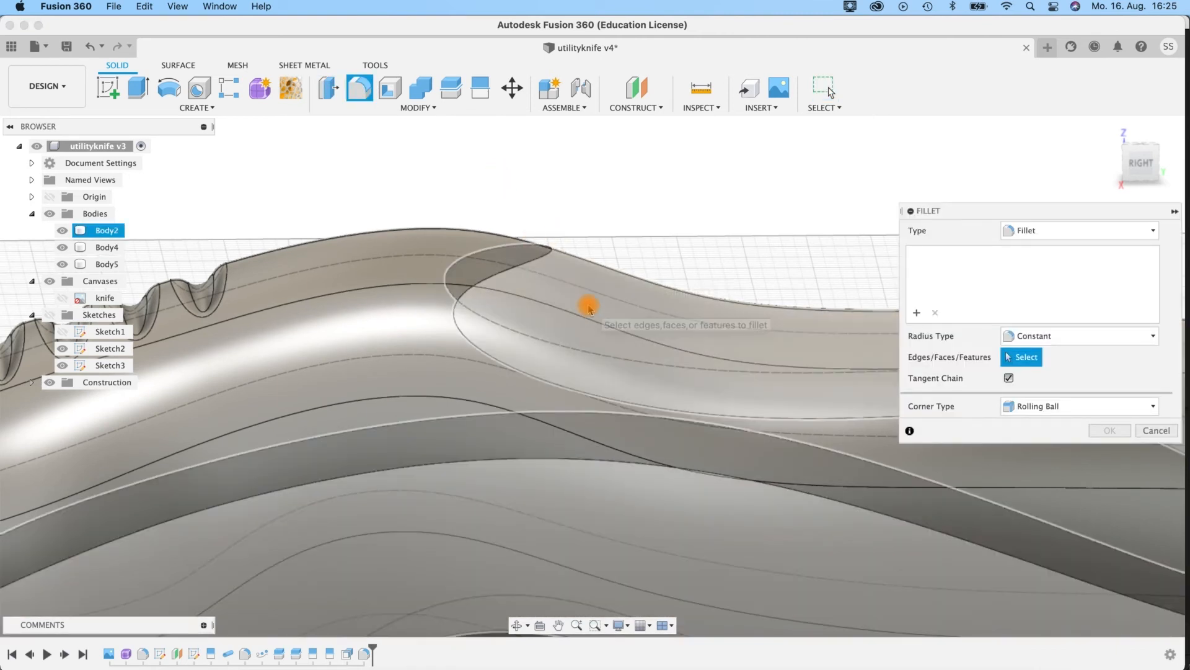
pyautogui.click(589, 307)
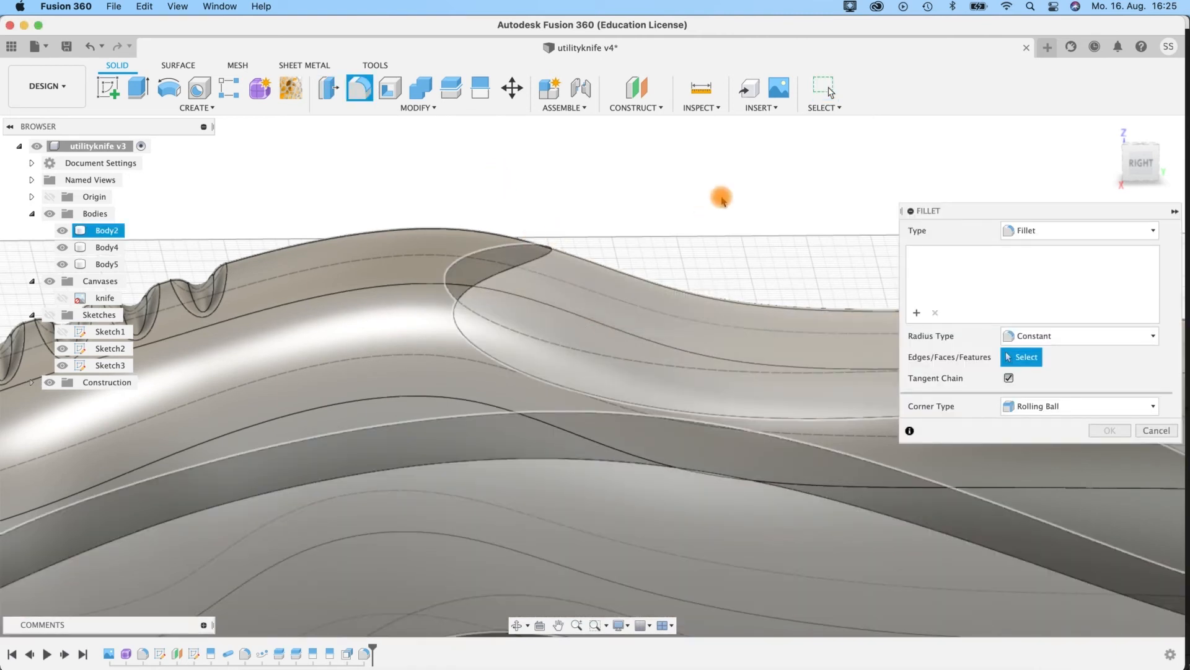
pyautogui.scroll(-3, 721, 199)
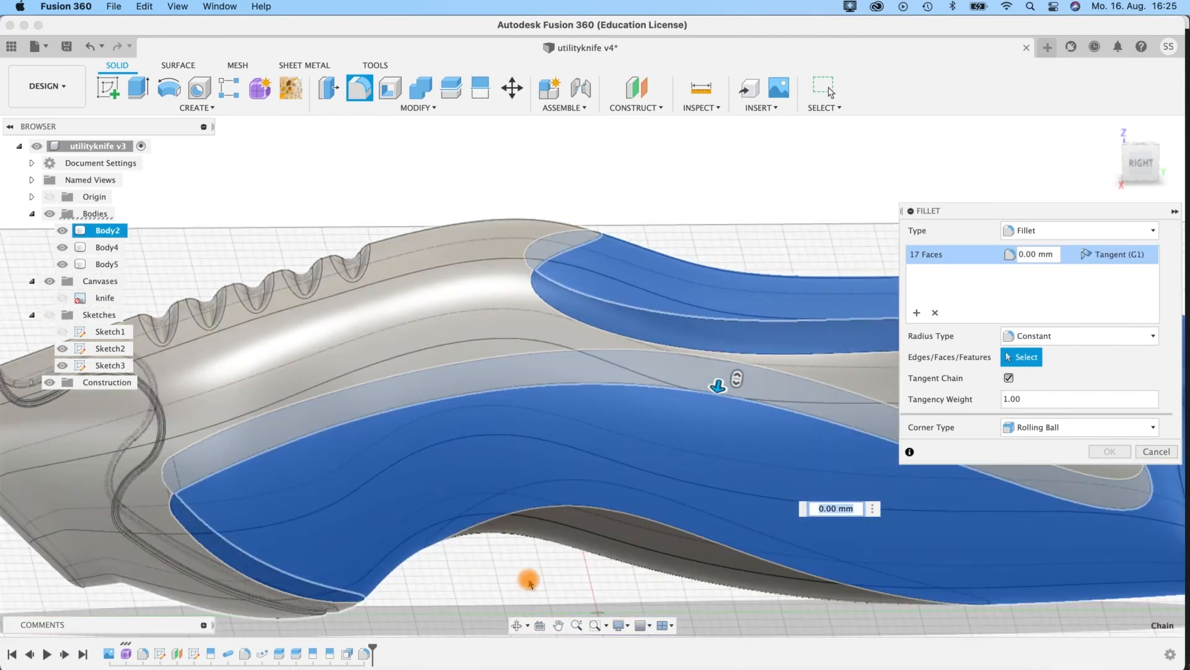
pyautogui.moveTo(528, 579); pyautogui.dragTo(505, 534, button='middle')
pyautogui.scroll(-2, 507, 532)
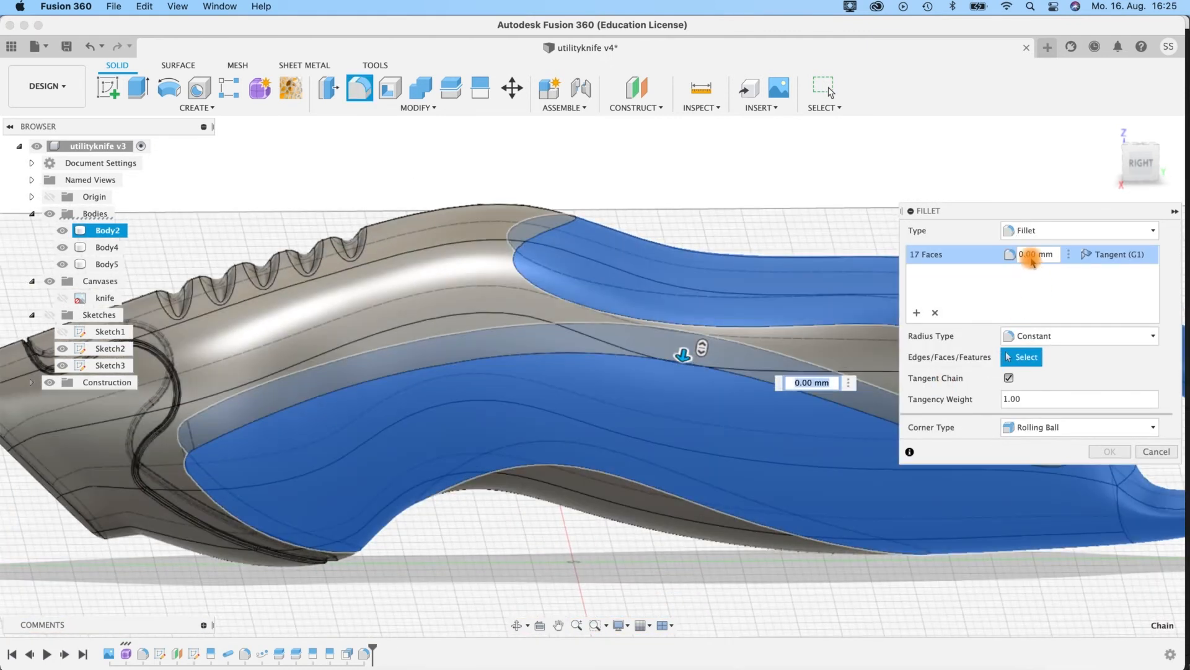
pyautogui.click(1052, 254)
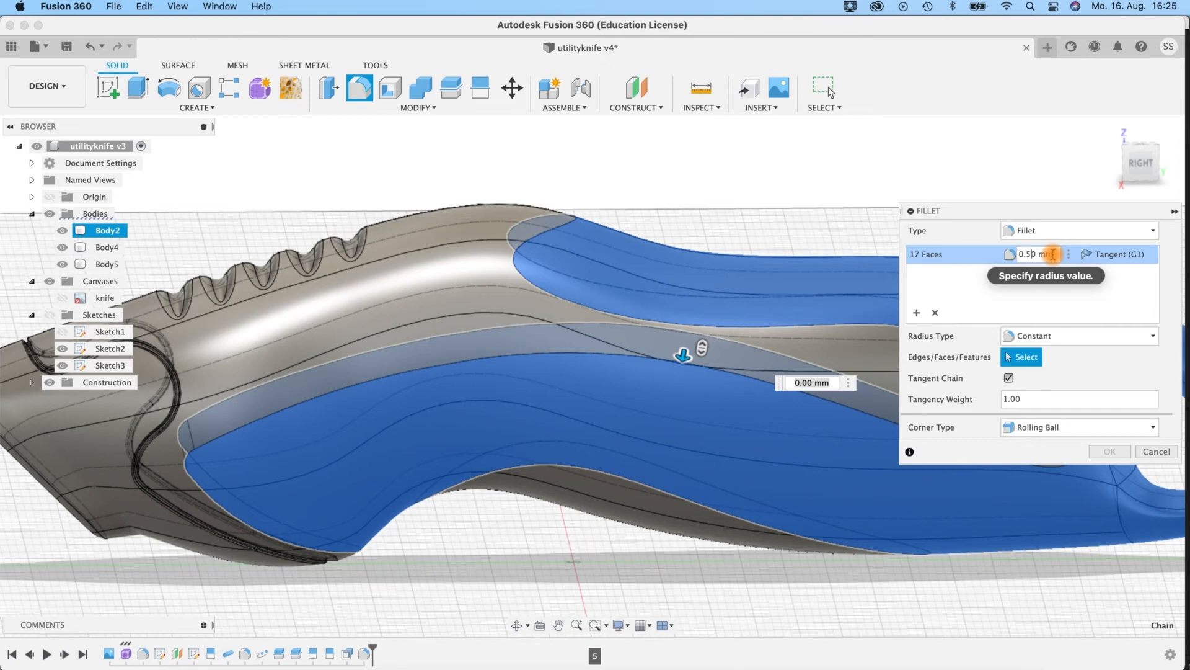
pyautogui.write('0.5')
pyautogui.press('Return')
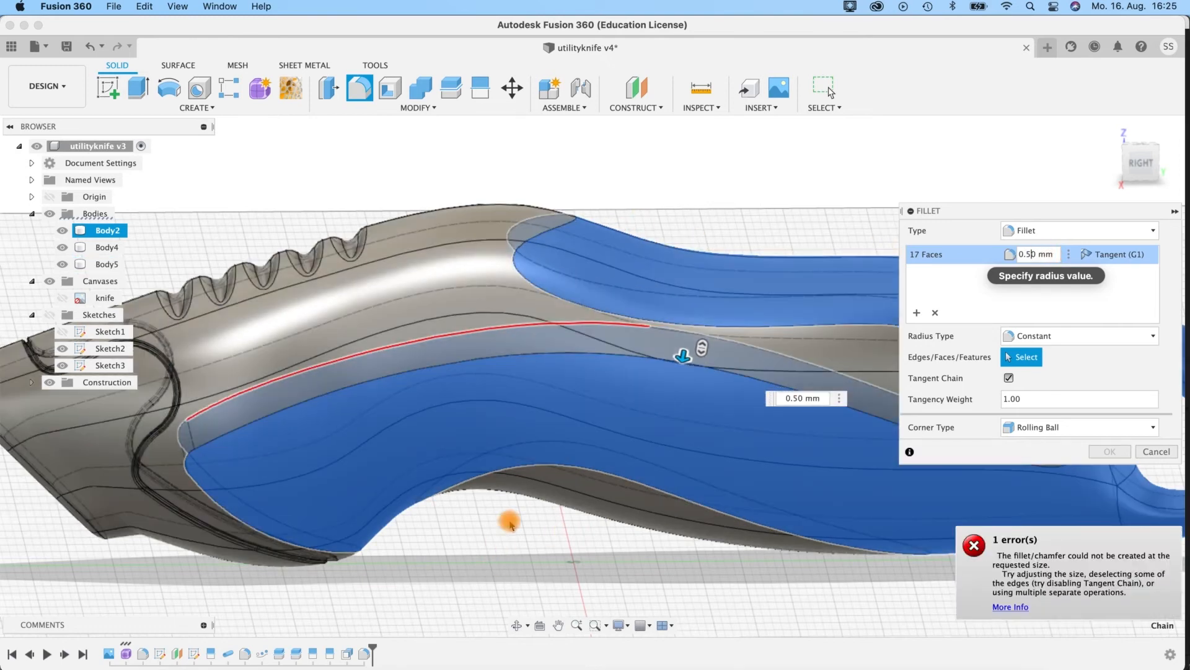
pyautogui.moveTo(510, 522)
pyautogui.keyDown('shift'); pyautogui.mouseDown(button='middle')
pyautogui.moveTo(456, 502)
pyautogui.moveTo(465, 478)
pyautogui.moveTo(505, 515)
pyautogui.mouseUp(button='middle'); pyautogui.keyUp('shift')
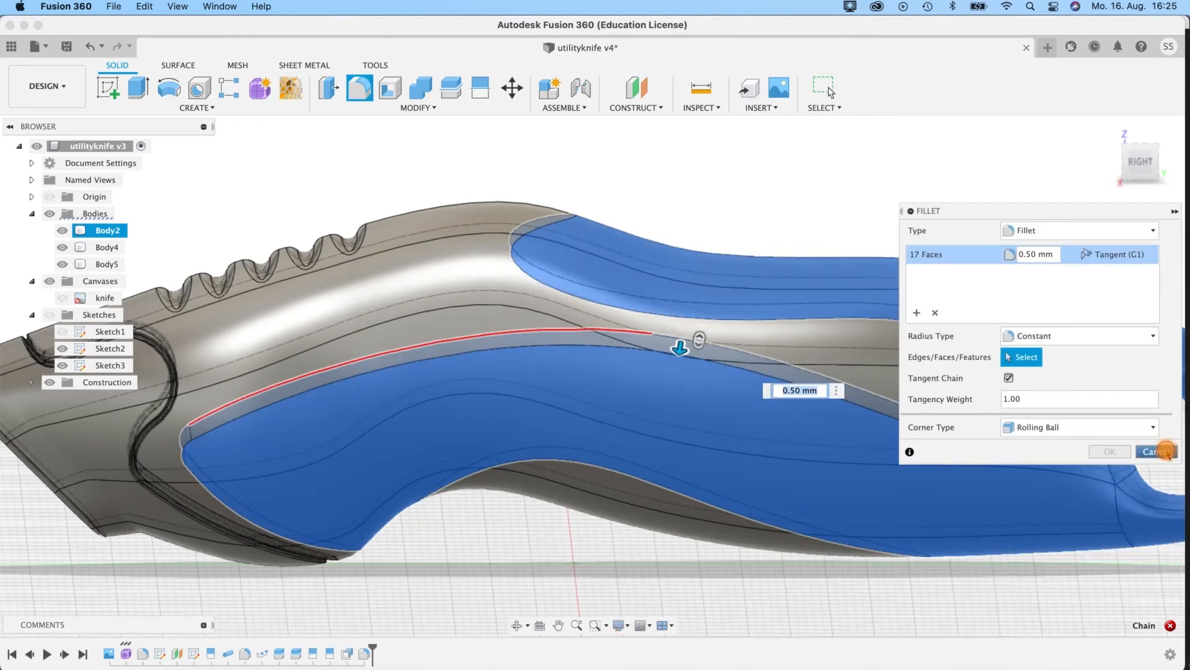
pyautogui.click(1166, 450)
# Step: Hide Body2 and Body5 so that only Body4, the main handle shell, is displayed
pyautogui.click(332, 215)
pyautogui.keyDown('shift'); pyautogui.moveTo(276, 170); pyautogui.dragTo(270, 162, button='middle'); pyautogui.keyUp('shift')
pyautogui.click(65, 247)
pyautogui.click(63, 232)
pyautogui.keyDown('shift'); pyautogui.moveTo(367, 207); pyautogui.dragTo(372, 261, button='middle'); pyautogui.keyUp('shift')
pyautogui.click(63, 248)
pyautogui.click(62, 264)
pyautogui.keyDown('shift'); pyautogui.moveTo(552, 235); pyautogui.dragTo(348, 197, button='middle'); pyautogui.keyUp('shift')
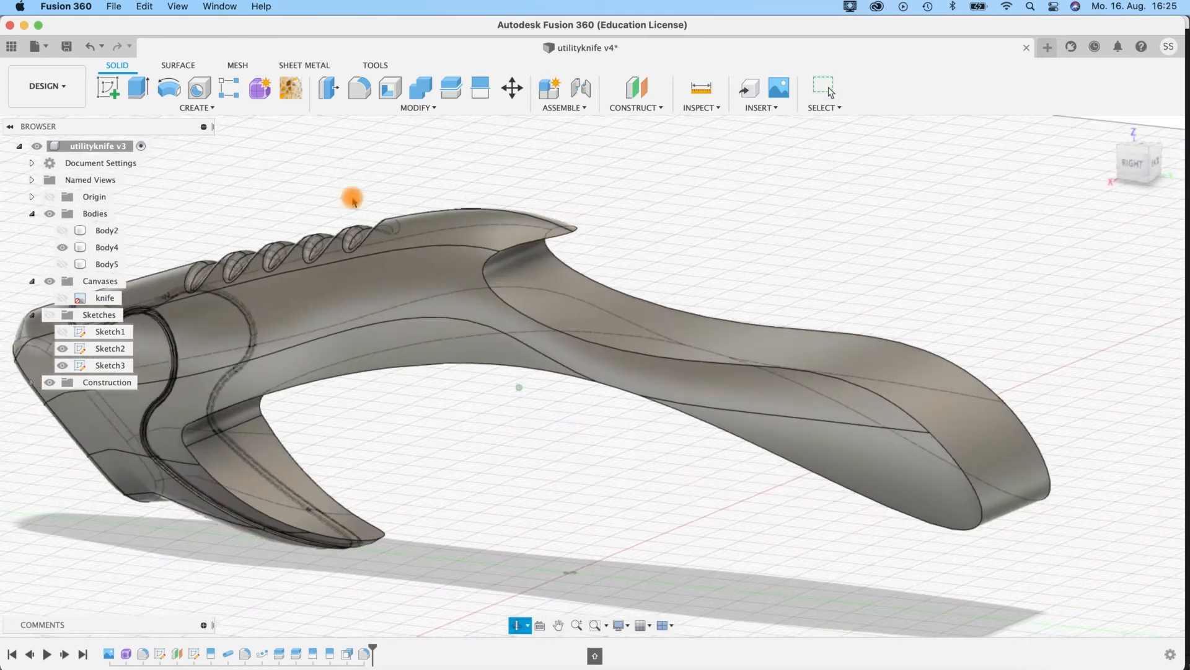
# Step: Apply a 0.30 mm constant-radius fillet to the two edge chains around the grip cutouts of Body4
pyautogui.click(359, 89)
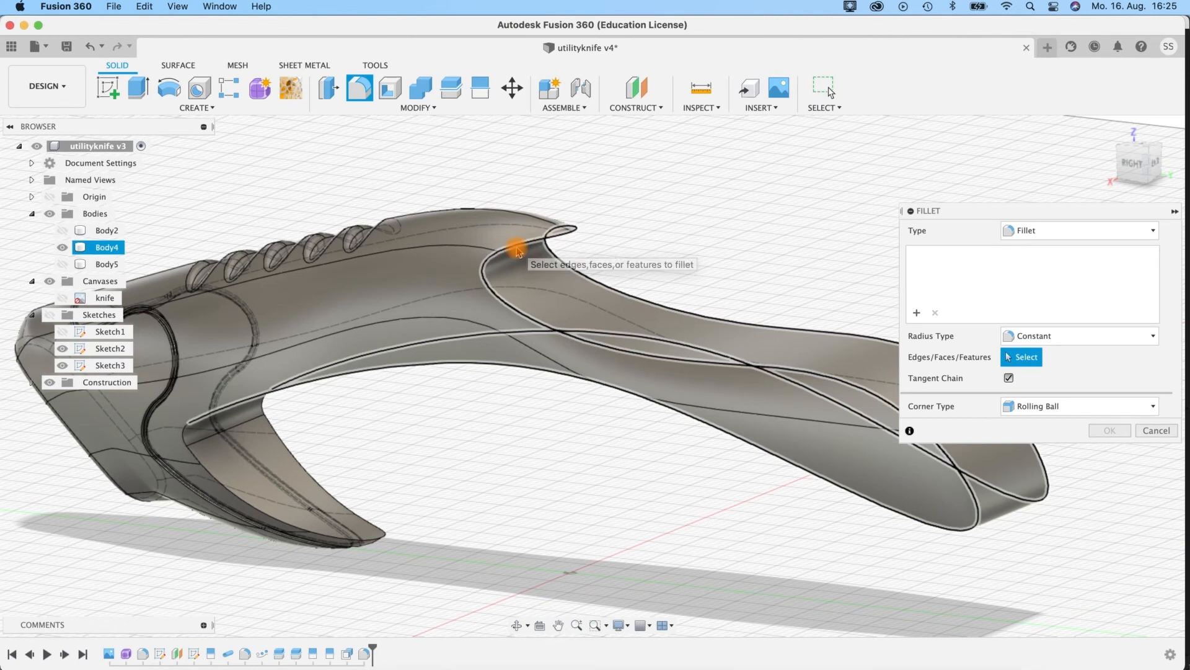
pyautogui.click(517, 251)
pyautogui.moveTo(393, 425); pyautogui.dragTo(614, 385, button='middle')
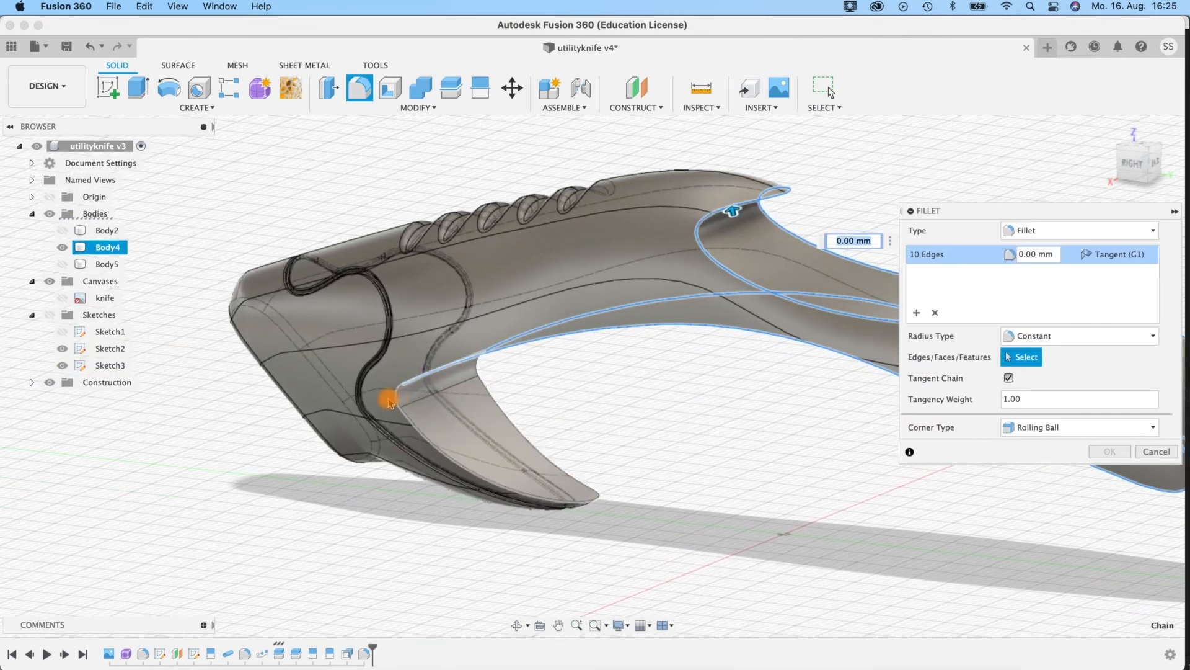
pyautogui.click(391, 400)
pyautogui.keyDown('shift'); pyautogui.moveTo(613, 380); pyautogui.dragTo(637, 390, button='middle'); pyautogui.keyUp('shift')
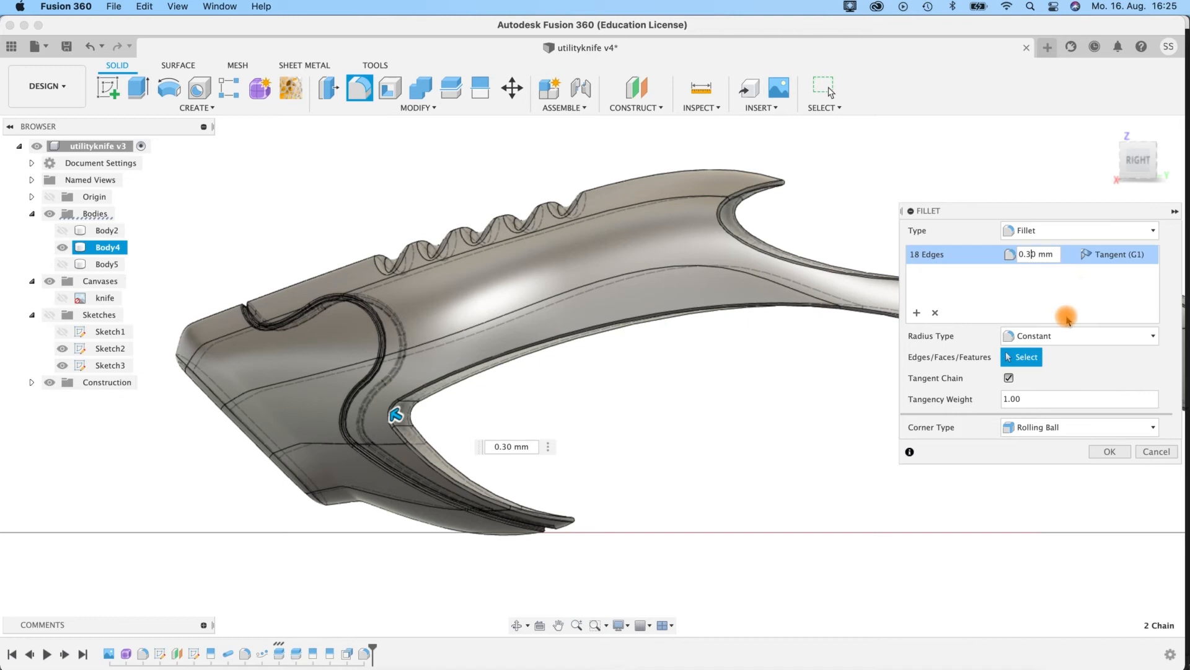
pyautogui.scroll(3, 775, 378)
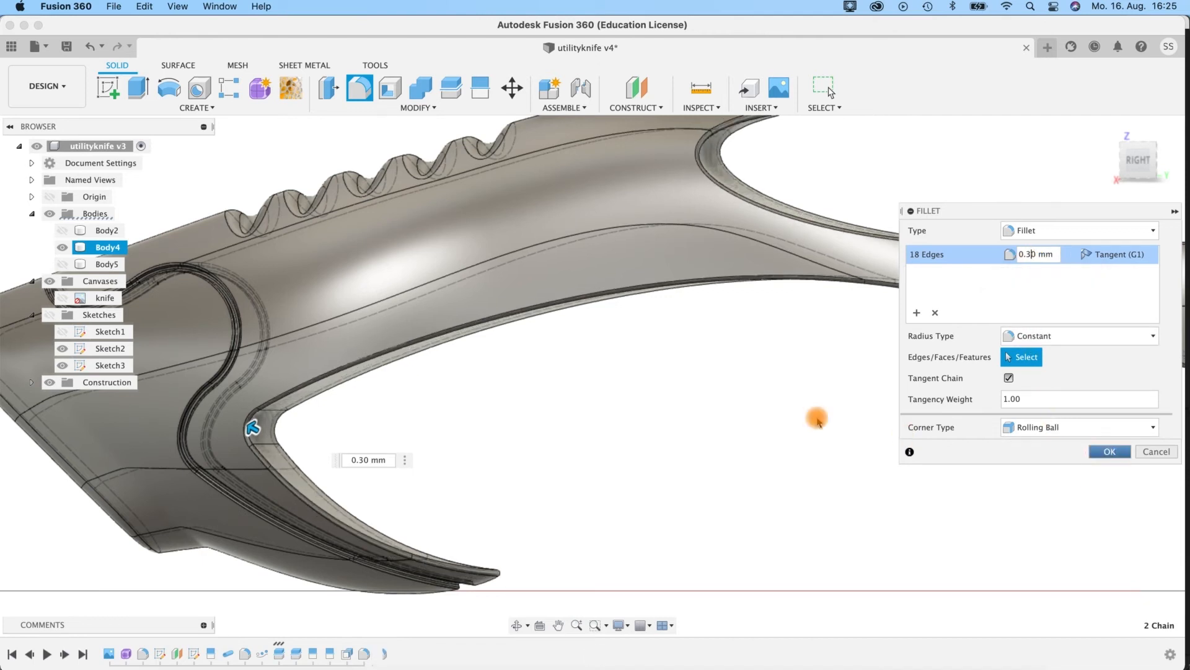
pyautogui.press('Return')
pyautogui.moveTo(712, 388)
pyautogui.keyDown('shift'); pyautogui.mouseDown(button='middle')
pyautogui.moveTo(707, 401)
pyautogui.moveTo(725, 393)
pyautogui.moveTo(680, 404)
pyautogui.moveTo(693, 399)
pyautogui.mouseUp(button='middle'); pyautogui.keyUp('shift')
# Step: Show Body2 instead of Body4, start a fillet and select the two outline edge chains of the grip body
pyautogui.click(63, 247)
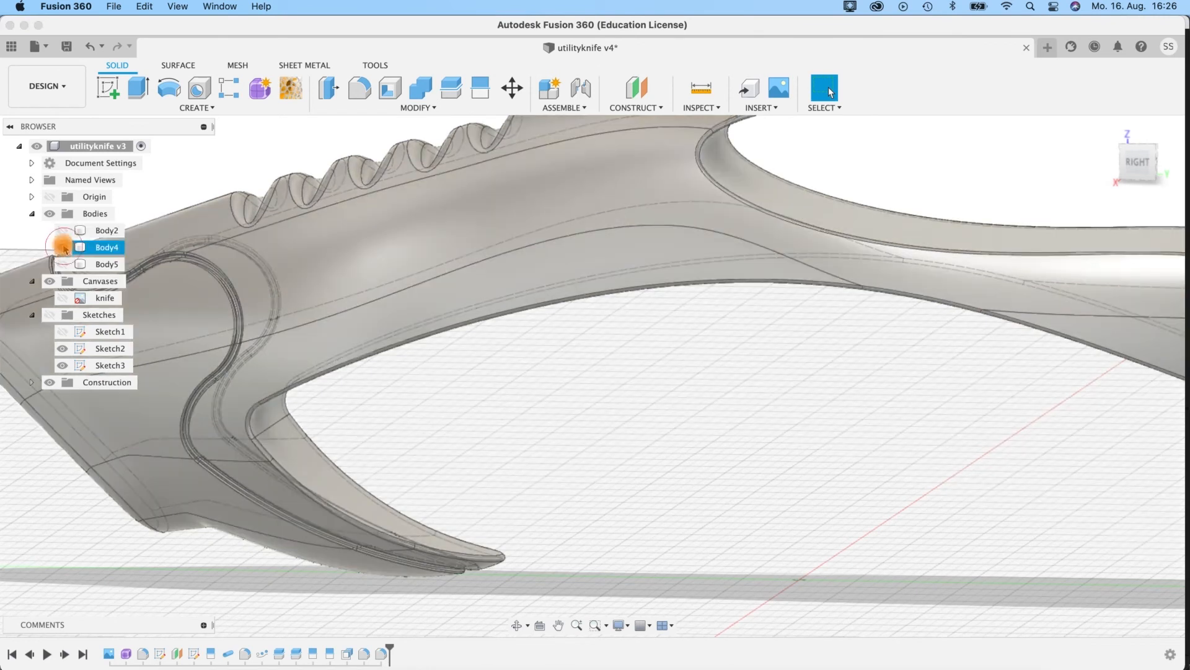
pyautogui.click(63, 234)
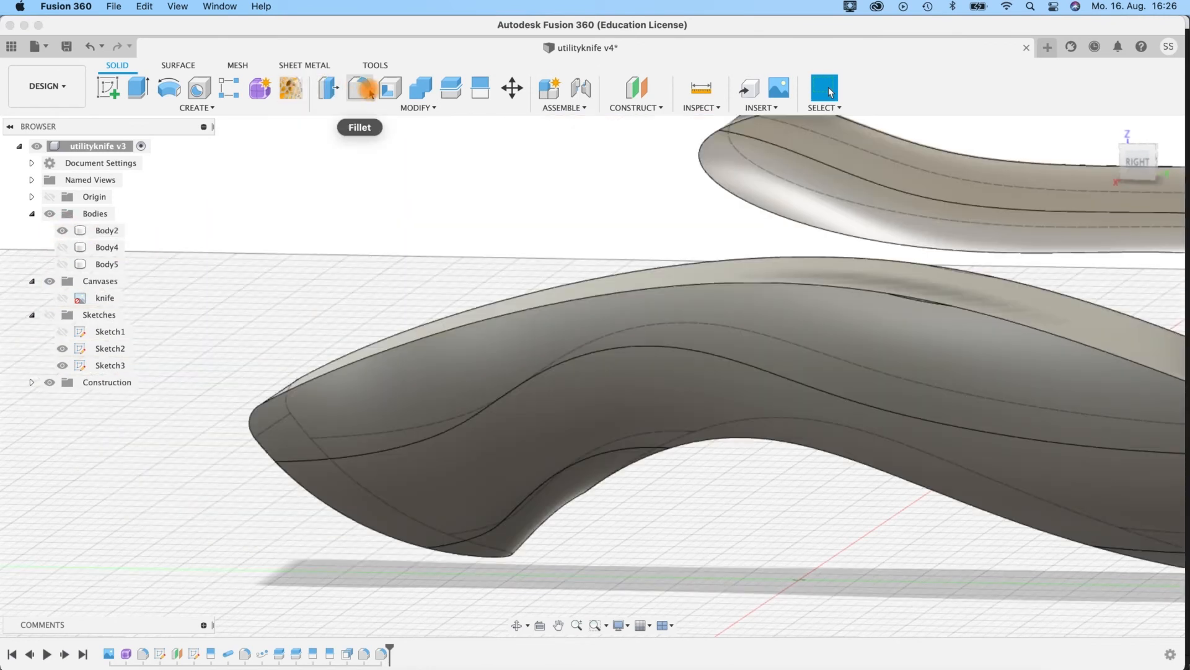
pyautogui.press('f')
pyautogui.click(706, 151)
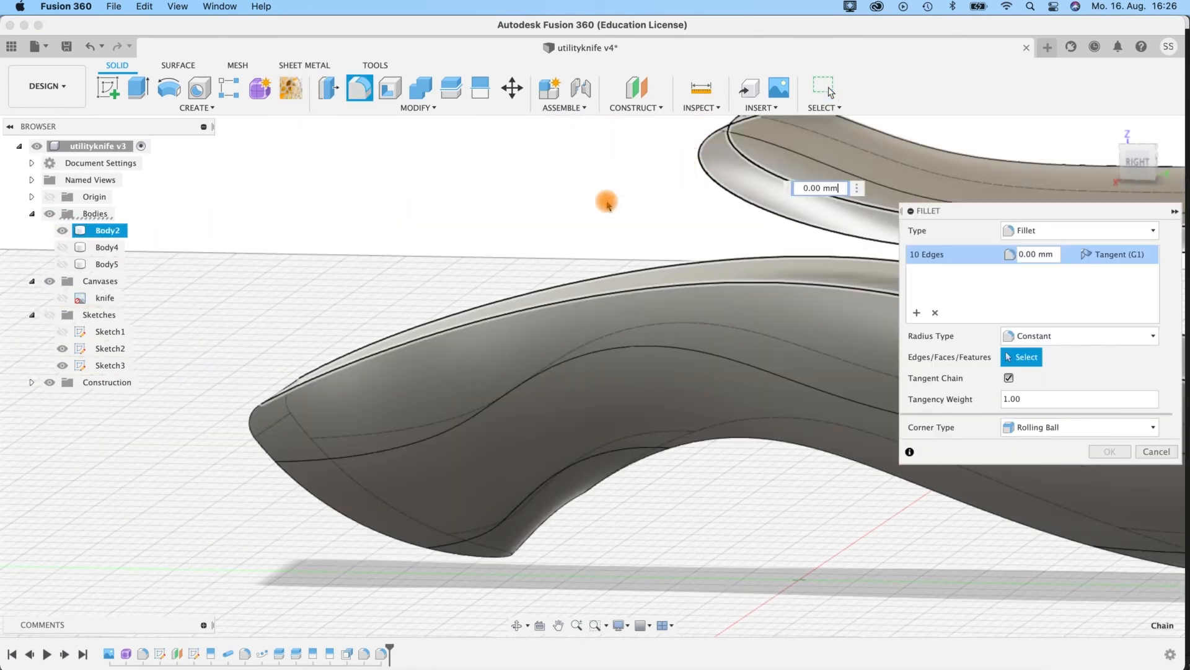
pyautogui.keyDown('shift'); pyautogui.moveTo(238, 326); pyautogui.dragTo(256, 429, button='middle'); pyautogui.keyUp('shift')
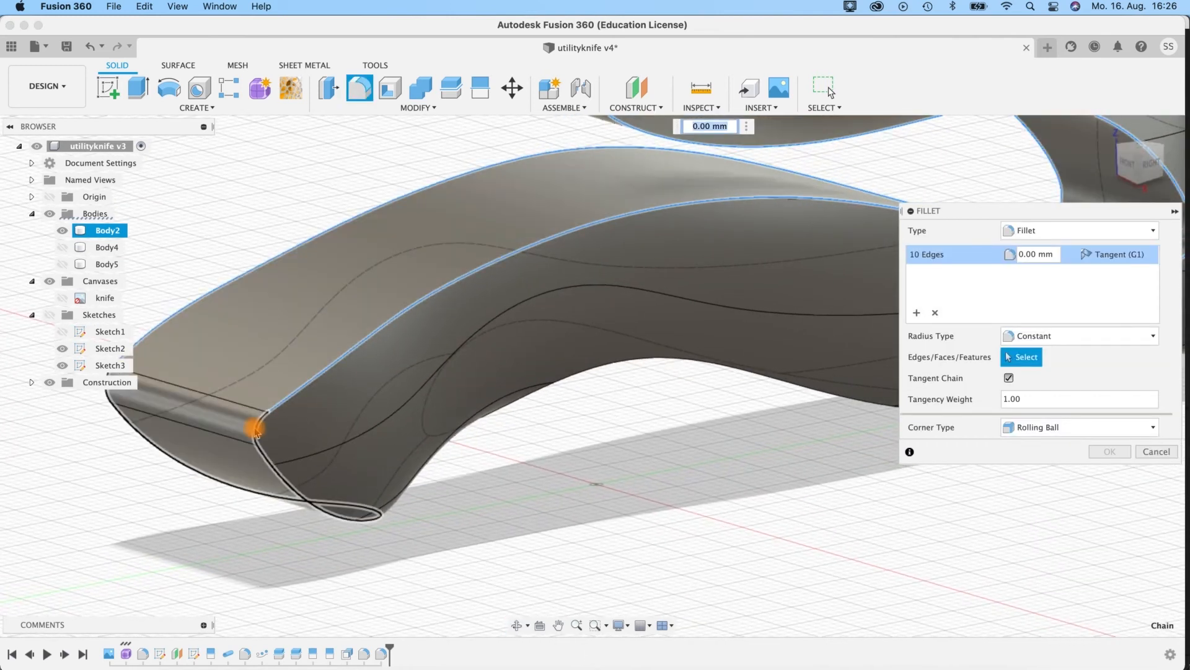
pyautogui.click(256, 430)
pyautogui.moveTo(581, 464); pyautogui.dragTo(737, 521, button='middle')
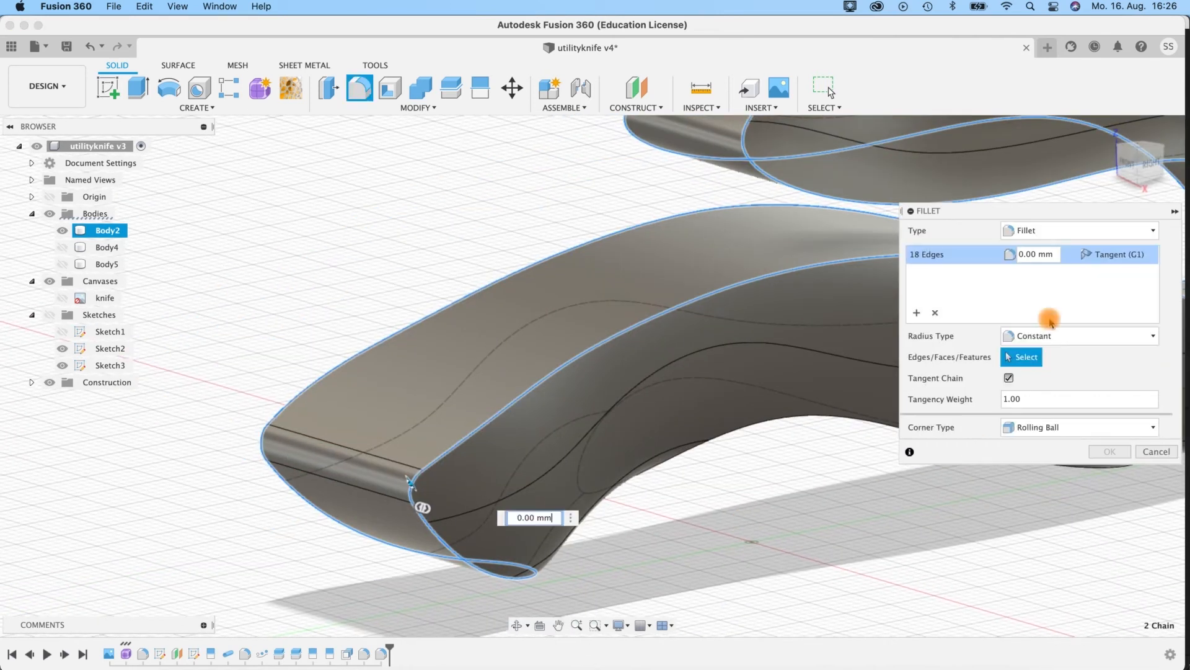
# Step: Try a 0.30 mm fillet radius on the selected grip edges and examine the grip's front end
pyautogui.click(1031, 260)
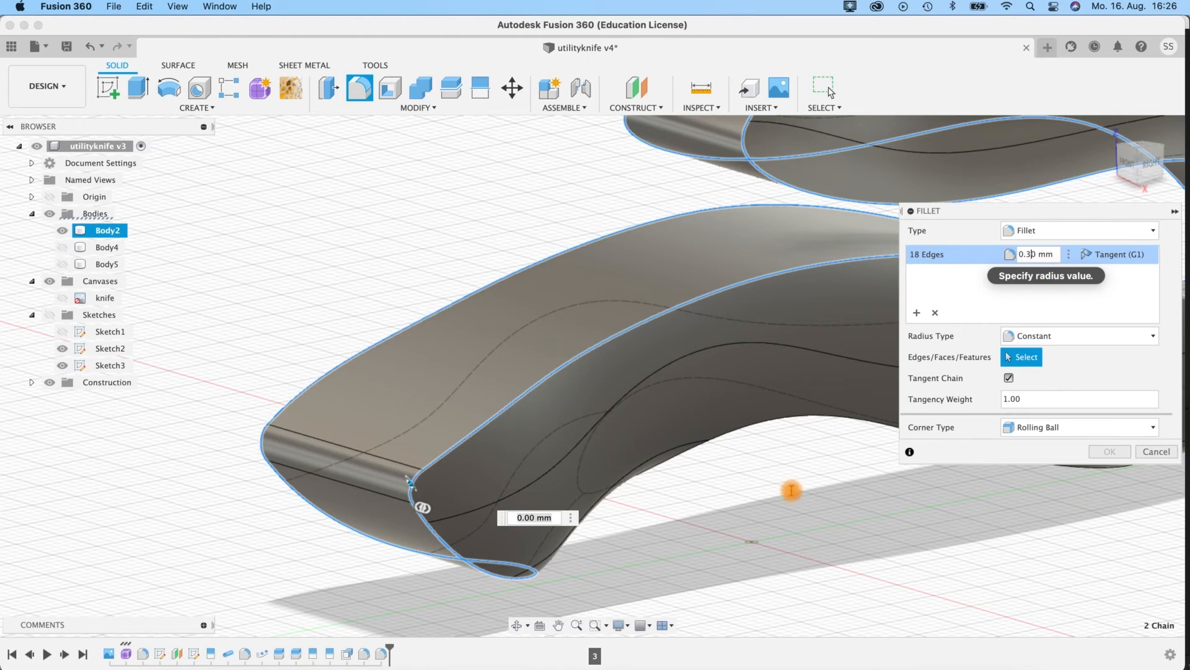
pyautogui.press('Return')
pyautogui.keyDown('shift'); pyautogui.moveTo(171, 395); pyautogui.dragTo(332, 417, button='middle'); pyautogui.keyUp('shift')
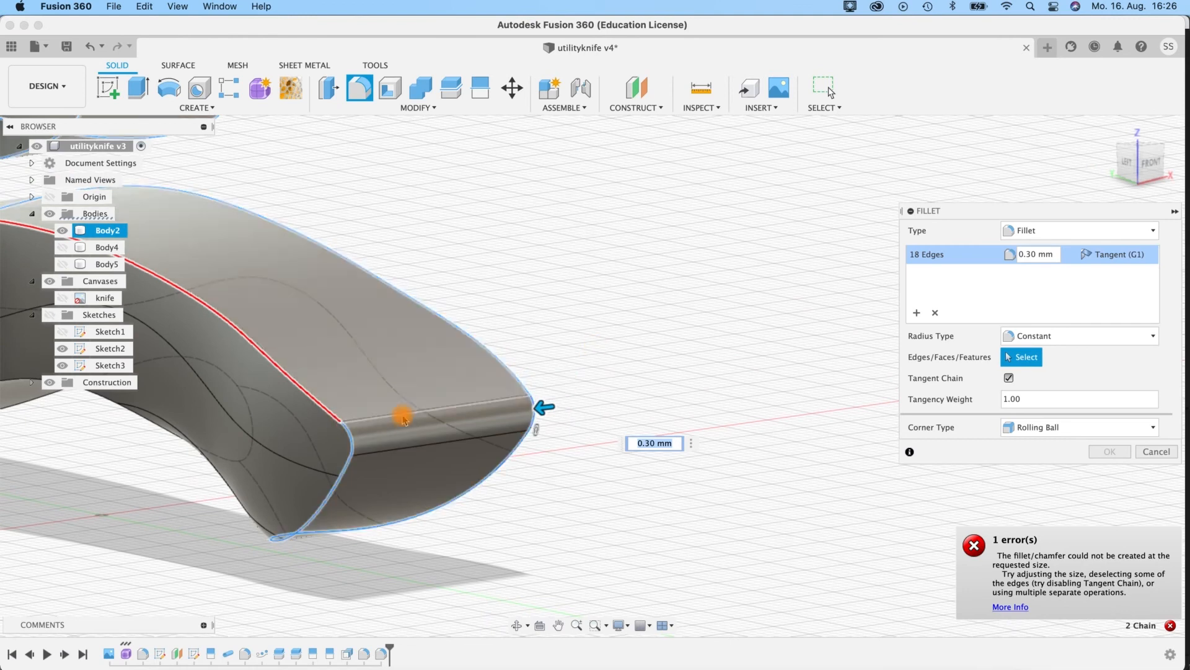
pyautogui.scroll(5, 399, 417)
pyautogui.moveTo(724, 279); pyautogui.dragTo(885, 250, button='middle')
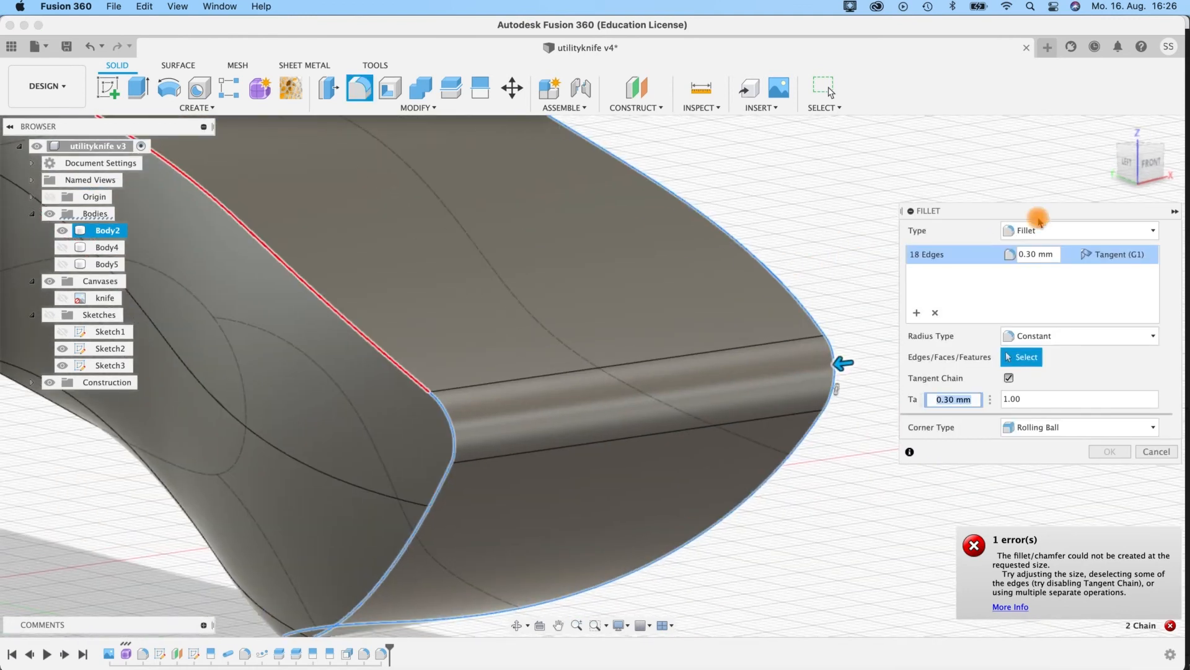
# Step: Try a 0.10 mm radius on the grip edges, and a 0.20 mm radius with Curvature (G2) continuity
pyautogui.click(1033, 256)
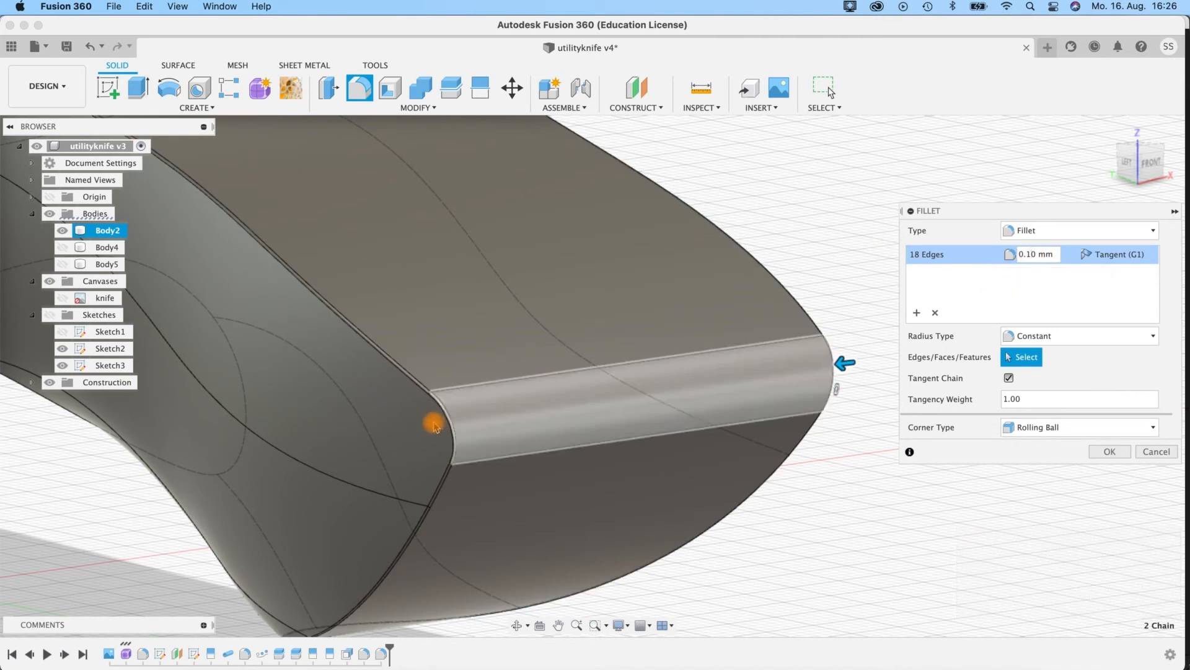
pyautogui.scroll(5, 428, 420)
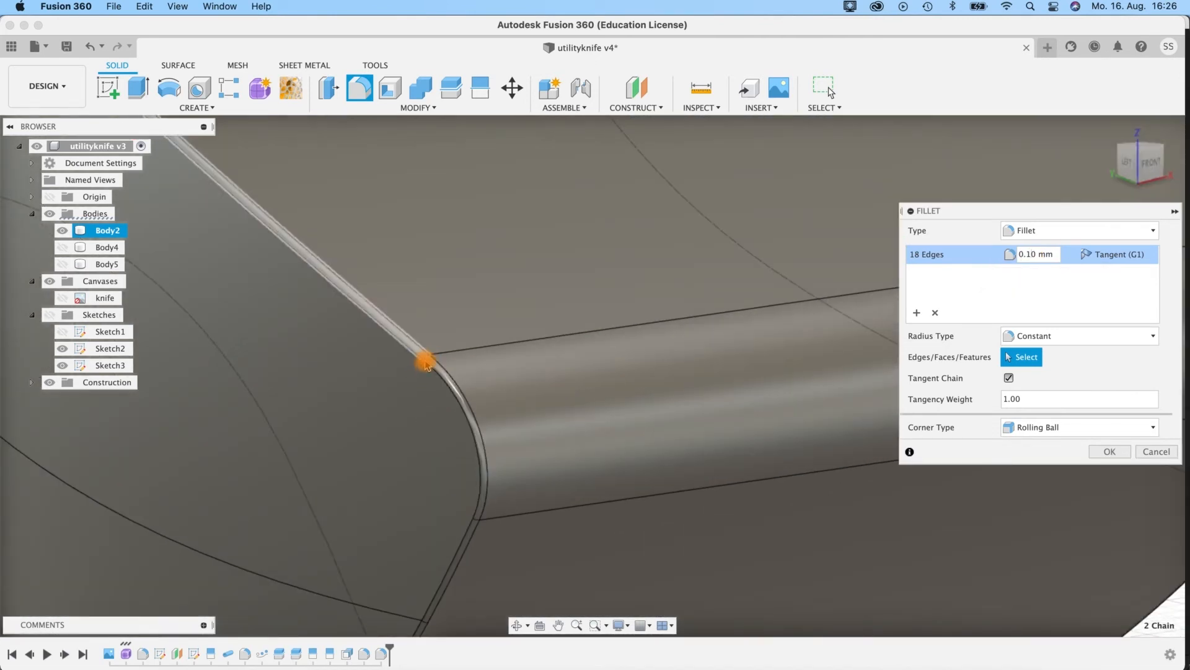
pyautogui.scroll(-5, 424, 465)
pyautogui.keyDown('shift'); pyautogui.moveTo(212, 524); pyautogui.dragTo(298, 523, button='middle'); pyautogui.keyUp('shift')
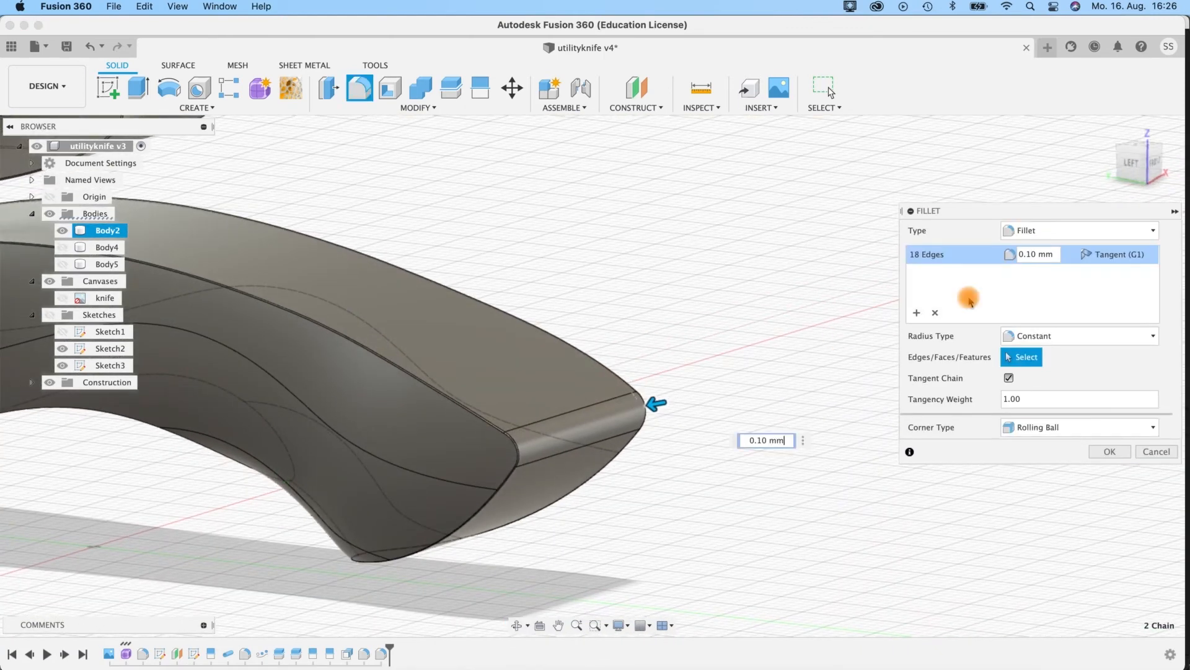
pyautogui.click(1120, 256)
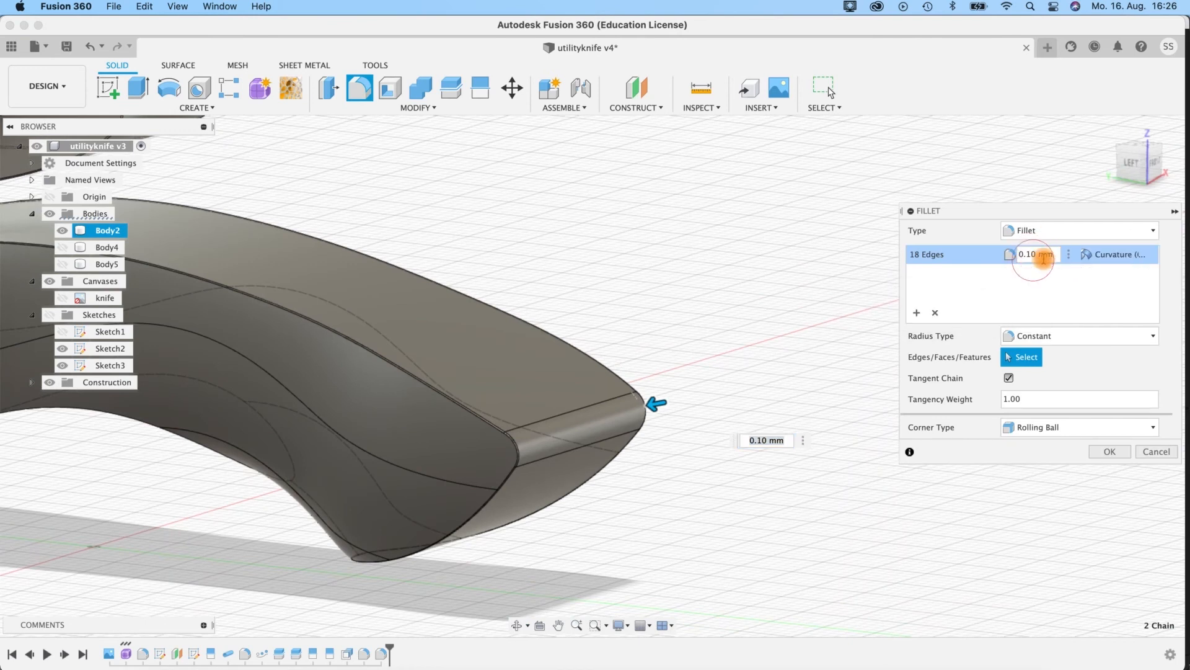
pyautogui.click(1044, 257)
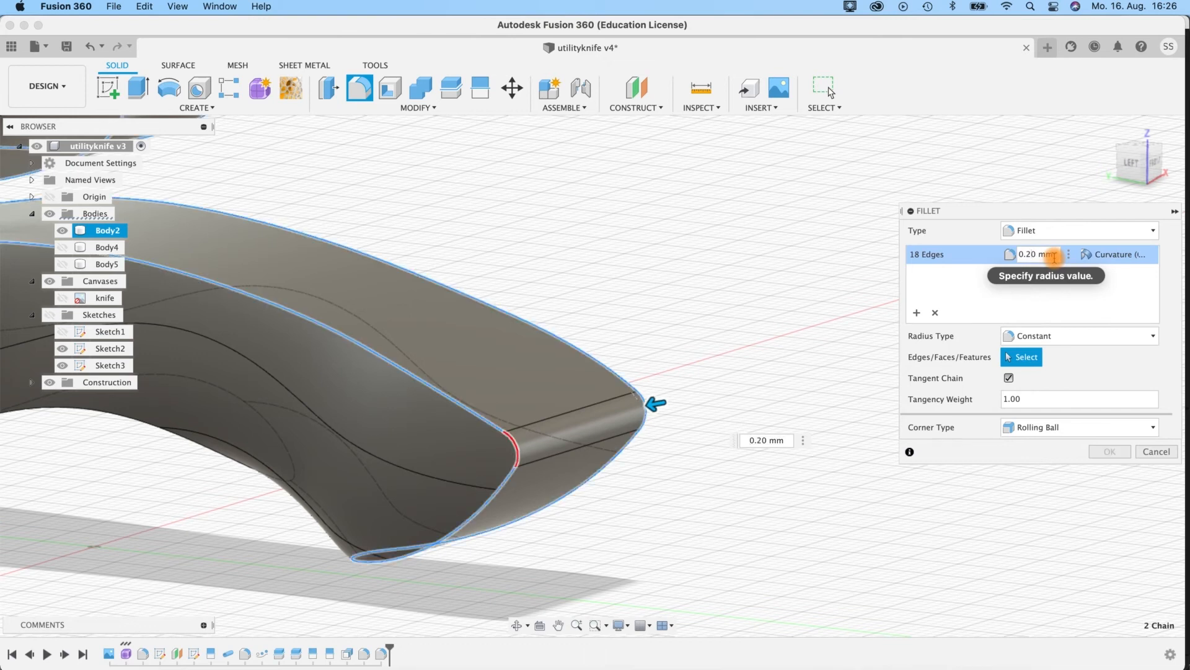
# Step: Change the grip fillet's radius type to Chord Length and its corner type to Setback
pyautogui.click(1145, 342)
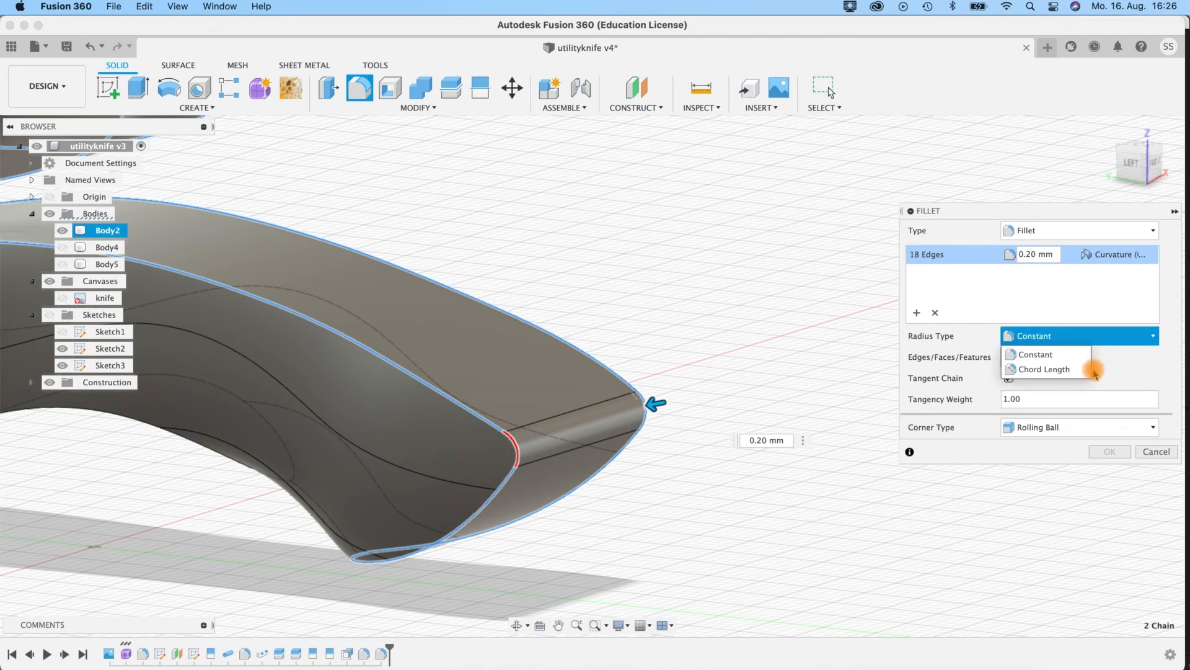
pyautogui.click(1060, 369)
pyautogui.click(1078, 426)
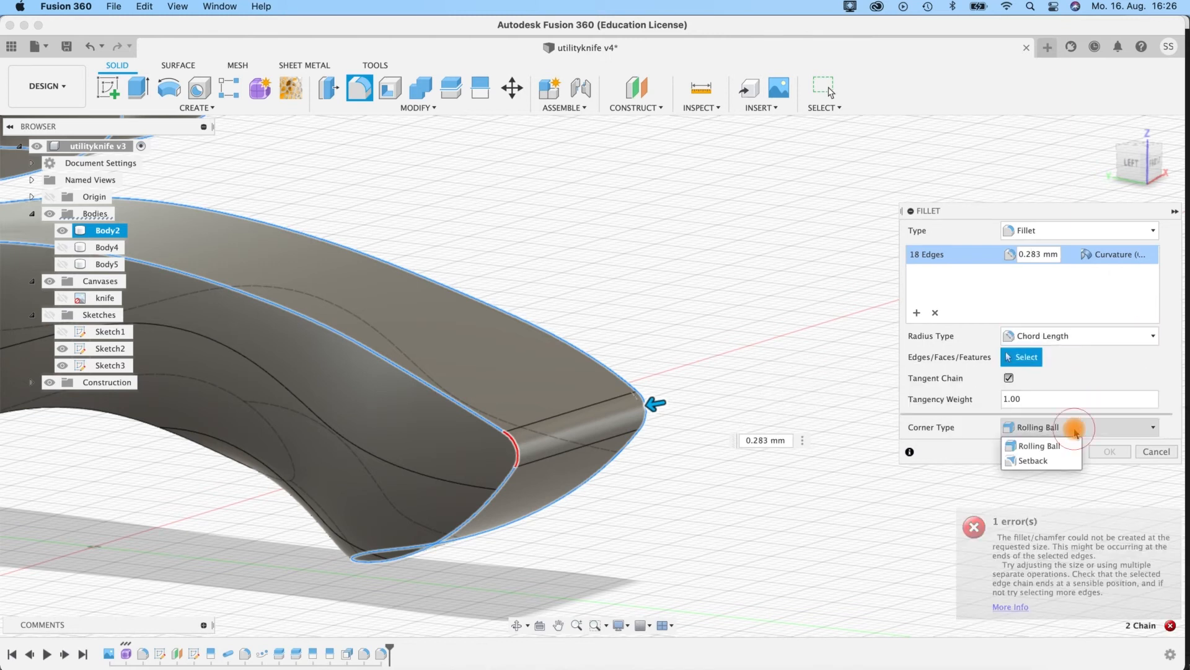
pyautogui.click(1047, 461)
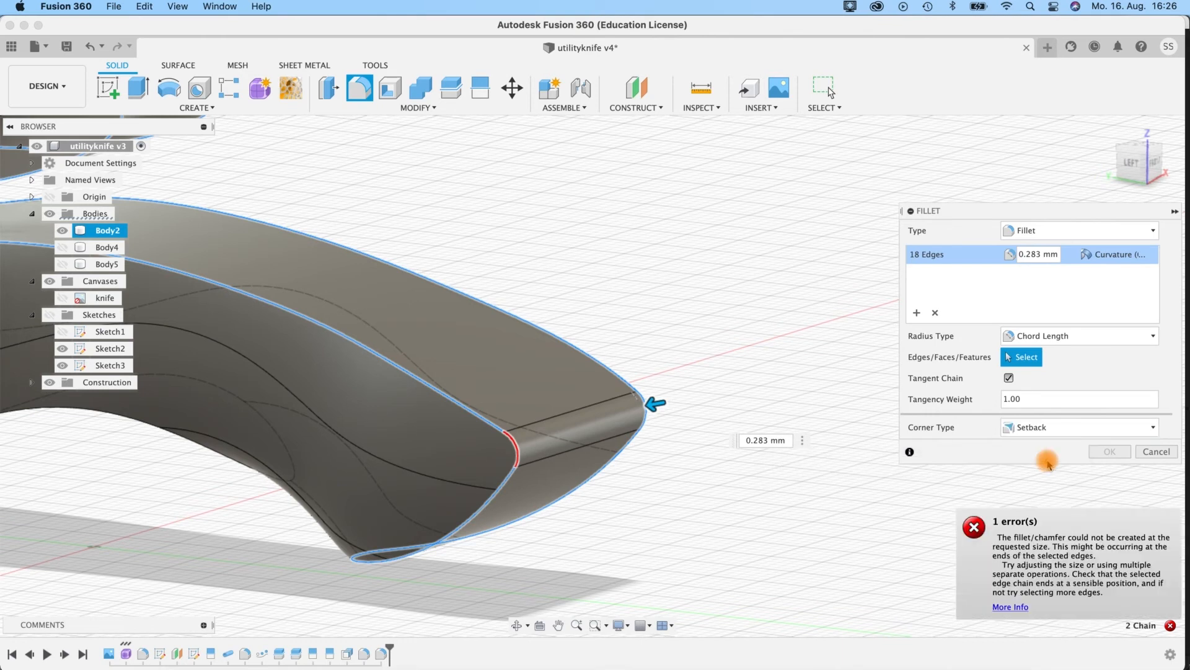
# Step: Set the grip fillet to Tangent (G1) continuity with a 0.1 mm chord length and apply it
pyautogui.click(1124, 254)
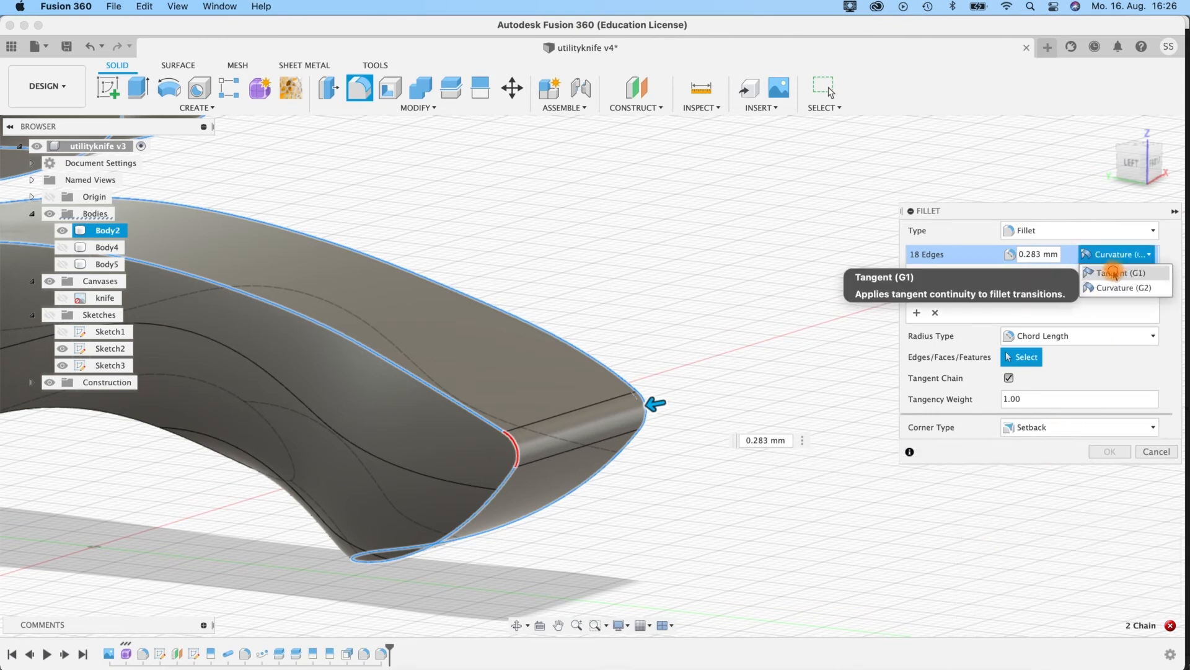
pyautogui.click(1031, 256)
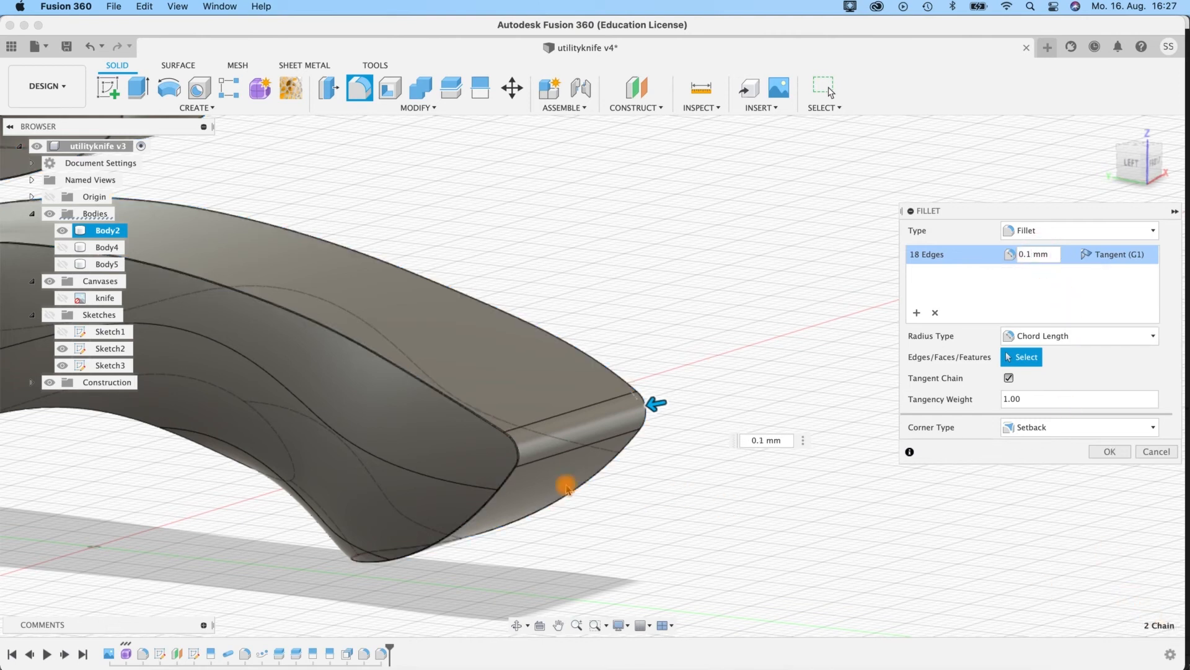
pyautogui.scroll(5, 567, 488)
pyautogui.scroll(-5, 567, 488)
pyautogui.keyDown('shift'); pyautogui.moveTo(651, 496); pyautogui.dragTo(737, 407, button='middle'); pyautogui.keyUp('shift')
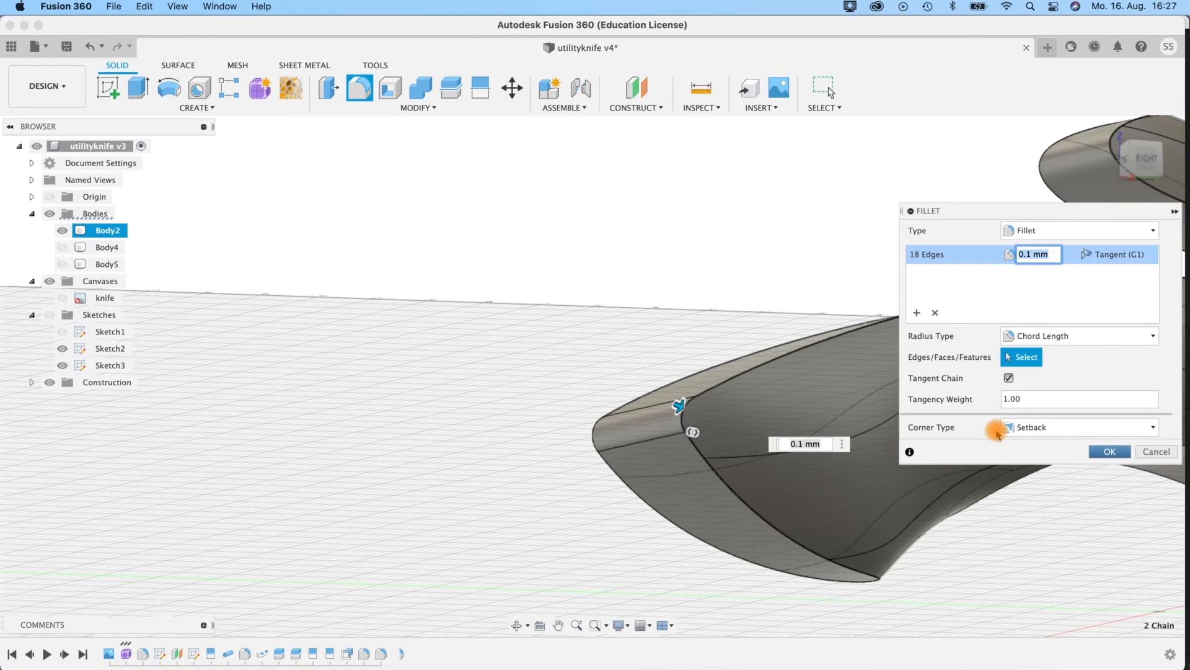
pyautogui.press('Return')
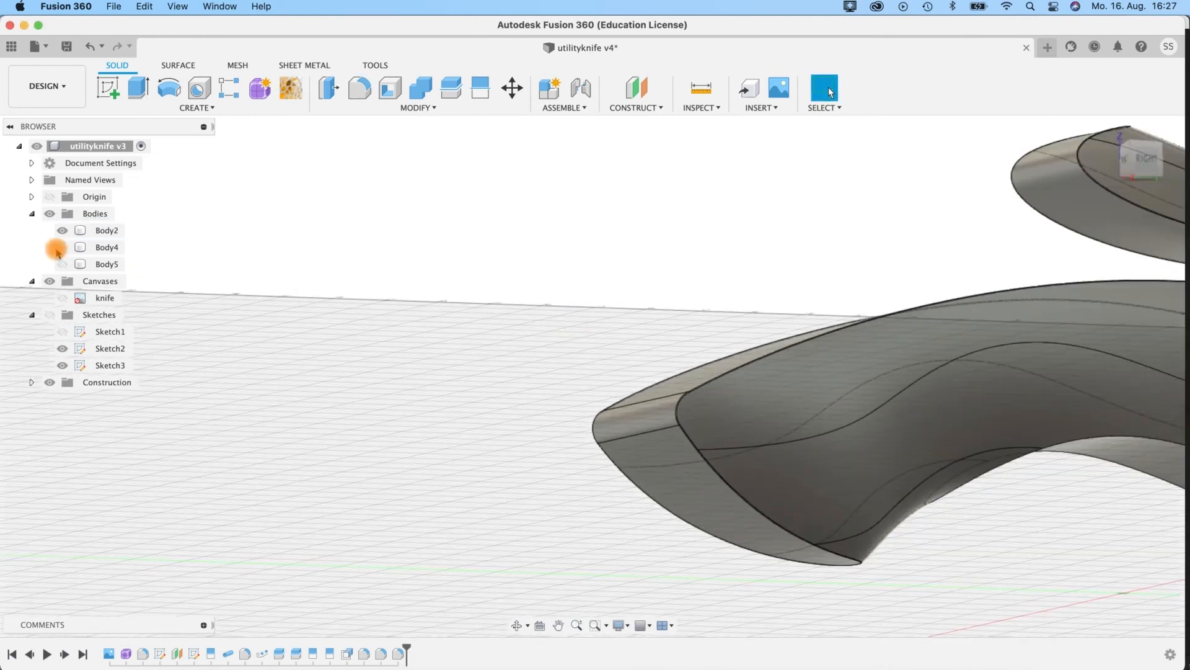
# Step: Show Body4 together with Body2 and switch the visual style to shaded without edges
pyautogui.click(62, 249)
pyautogui.scroll(3, 576, 279)
pyautogui.scroll(-5, 577, 279)
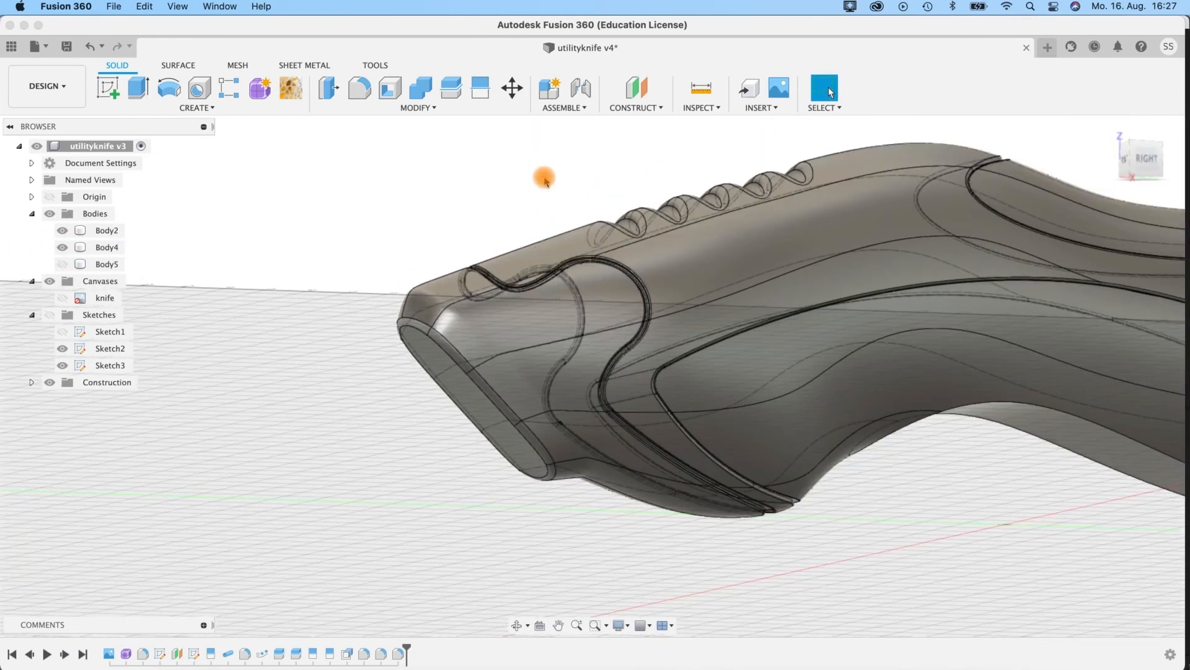
pyautogui.moveTo(543, 178); pyautogui.dragTo(398, 219, button='middle')
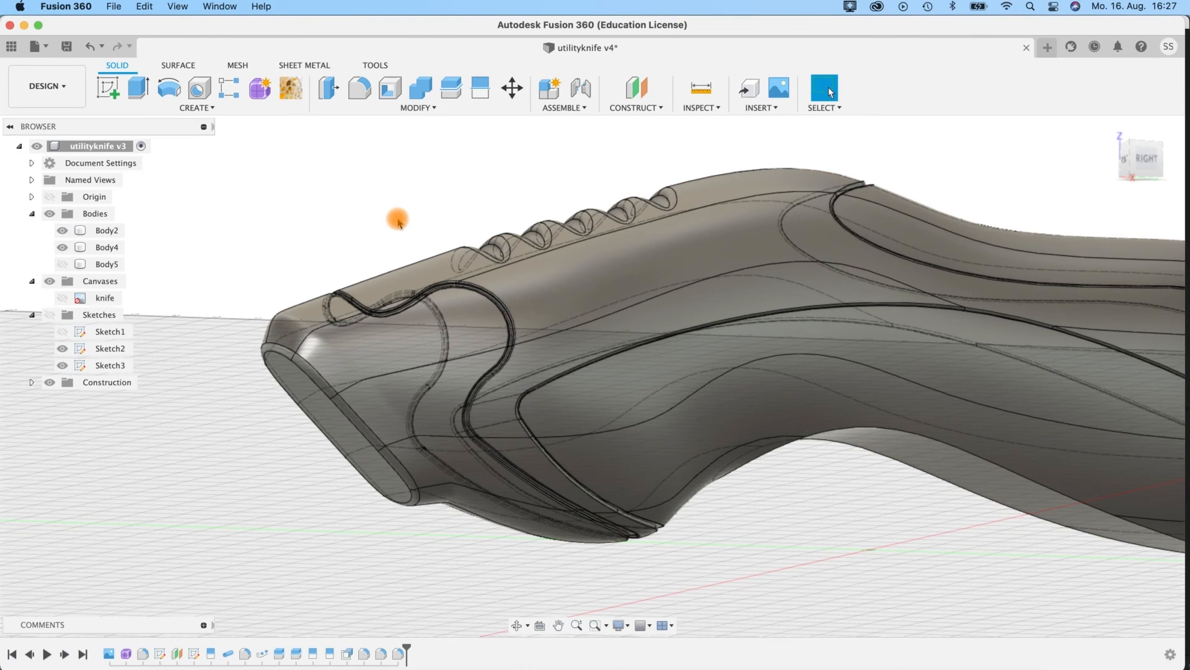
pyautogui.hotkey('ctrl', '4')
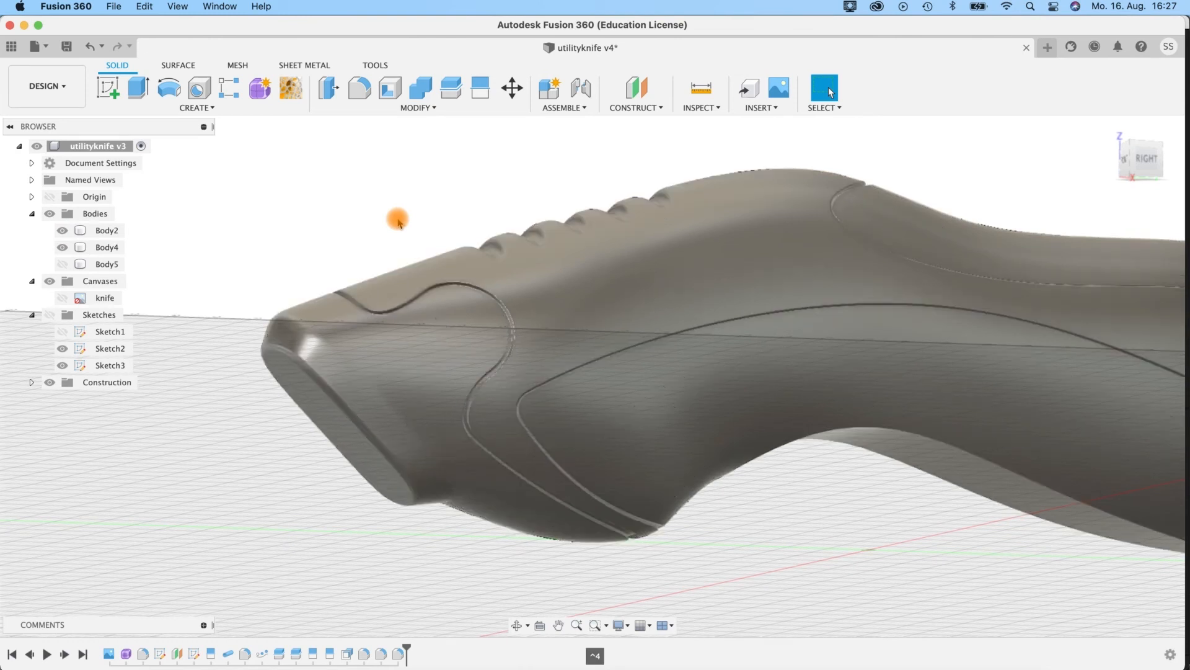
# Step: Show Body5, the lower finger grip insert, on its own by hiding Body4 and Body2
pyautogui.keyDown('shift'); pyautogui.moveTo(845, 390); pyautogui.dragTo(620, 443, button='middle'); pyautogui.keyUp('shift')
pyautogui.keyDown('shift'); pyautogui.moveTo(519, 455); pyautogui.dragTo(634, 400, button='middle'); pyautogui.keyUp('shift')
pyautogui.click(63, 264)
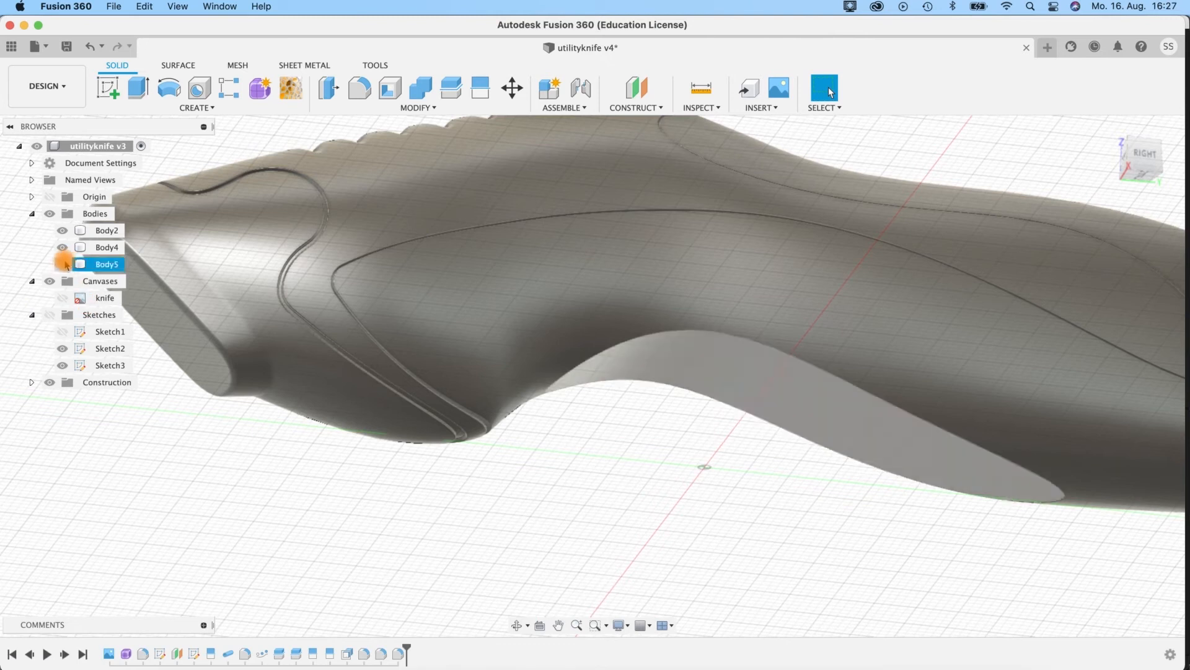
pyautogui.click(62, 247)
pyautogui.click(63, 231)
pyautogui.moveTo(622, 521)
pyautogui.keyDown('shift'); pyautogui.mouseDown(button='middle')
pyautogui.moveTo(646, 520)
pyautogui.moveTo(640, 550)
pyautogui.moveTo(635, 538)
pyautogui.mouseUp(button='middle'); pyautogui.keyUp('shift')
pyautogui.scroll(3, 635, 538)
pyautogui.keyDown('shift'); pyautogui.moveTo(519, 343); pyautogui.dragTo(460, 491, button='middle'); pyautogui.keyUp('shift')
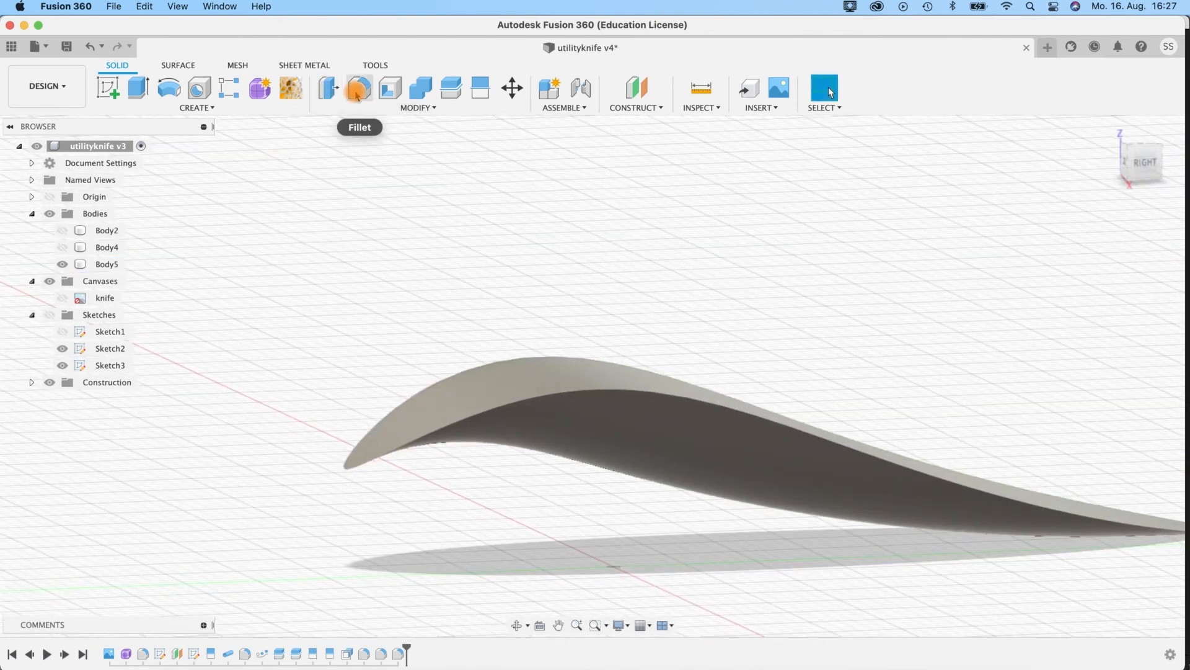
# Step: Fillet the rim edges of Body5 with a 0.3 mm chord length, Tangent (G1) continuity and Rolling Ball corners
pyautogui.click(357, 90)
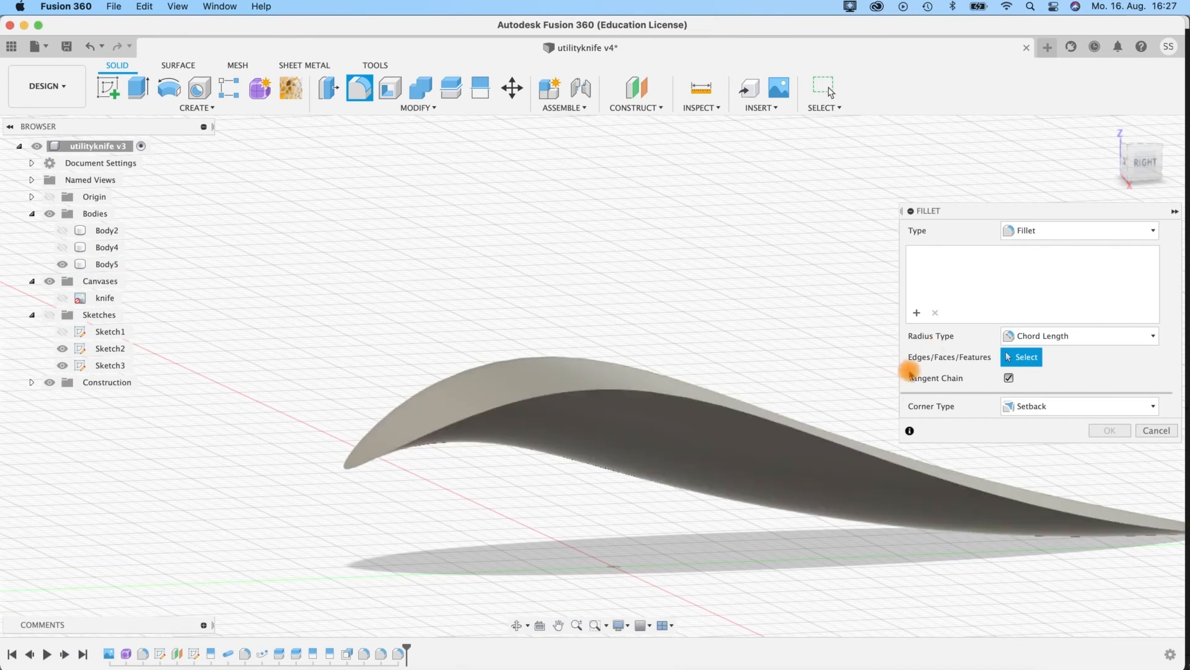
pyautogui.click(546, 409)
pyautogui.click(1037, 255)
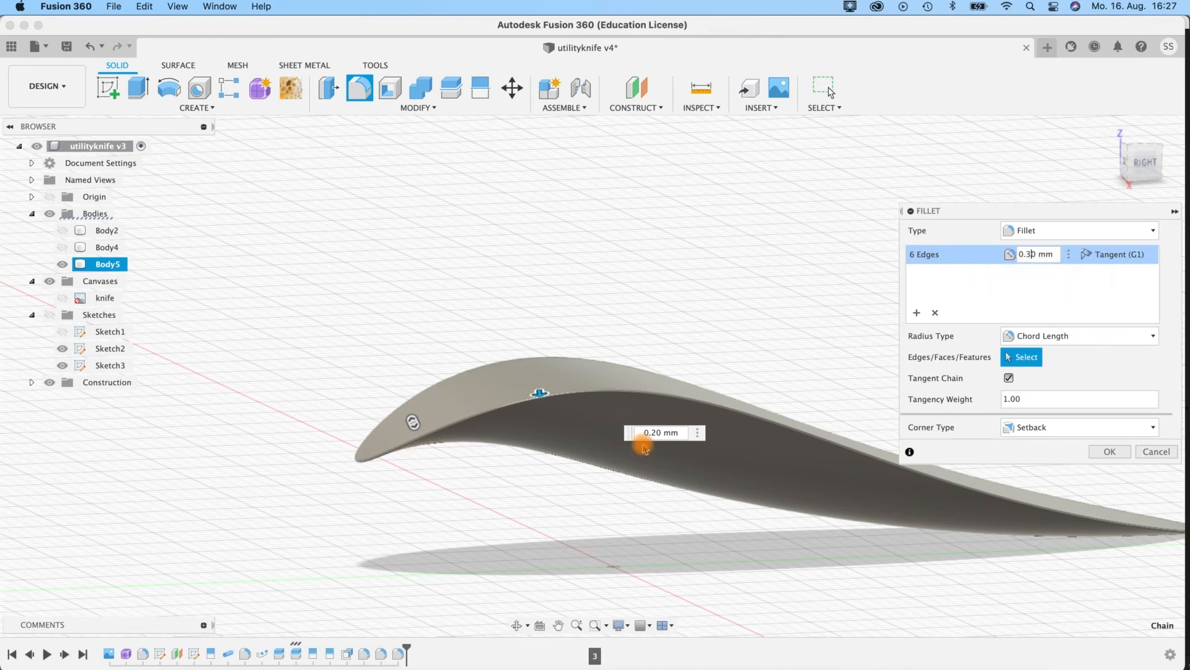
pyautogui.keyDown('shift'); pyautogui.moveTo(736, 522); pyautogui.dragTo(648, 509, button='middle'); pyautogui.keyUp('shift')
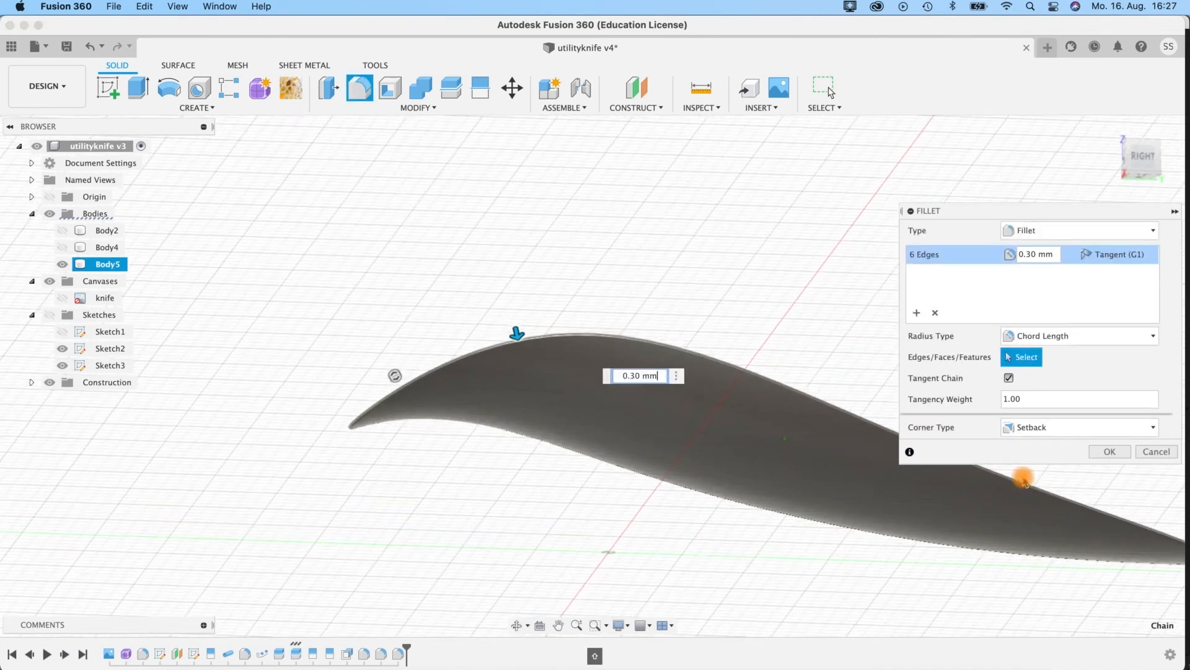
pyautogui.click(1042, 426)
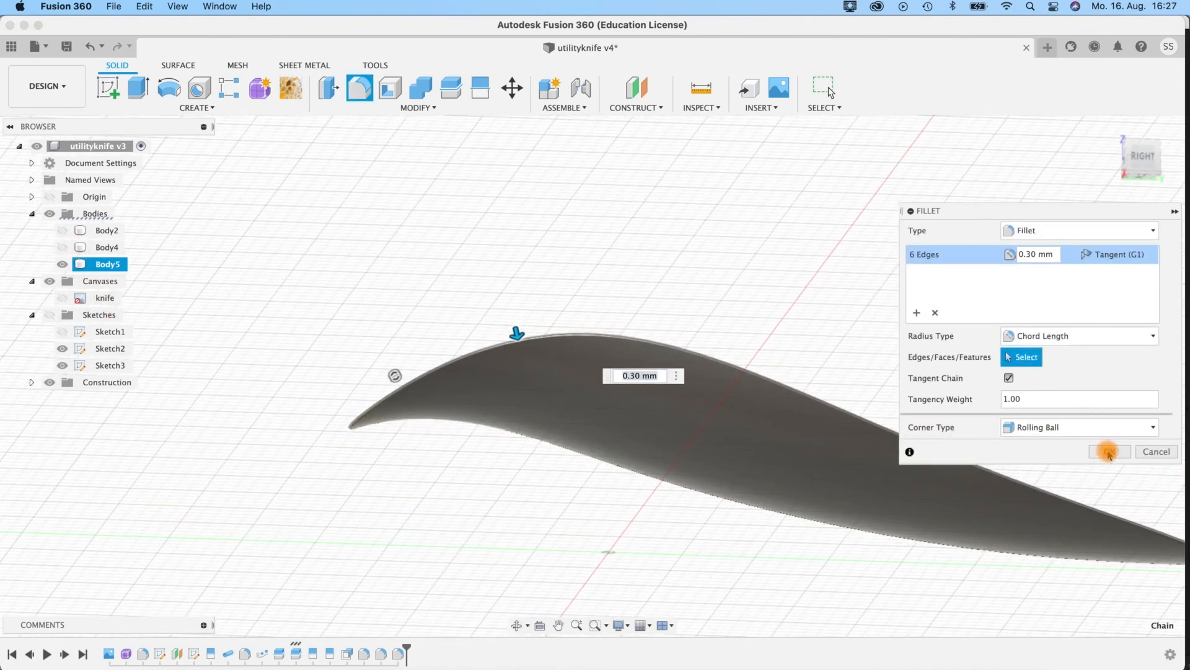
pyautogui.click(1110, 453)
# Step: Hide Body5 and show Body4 and Body2
pyautogui.click(86, 271)
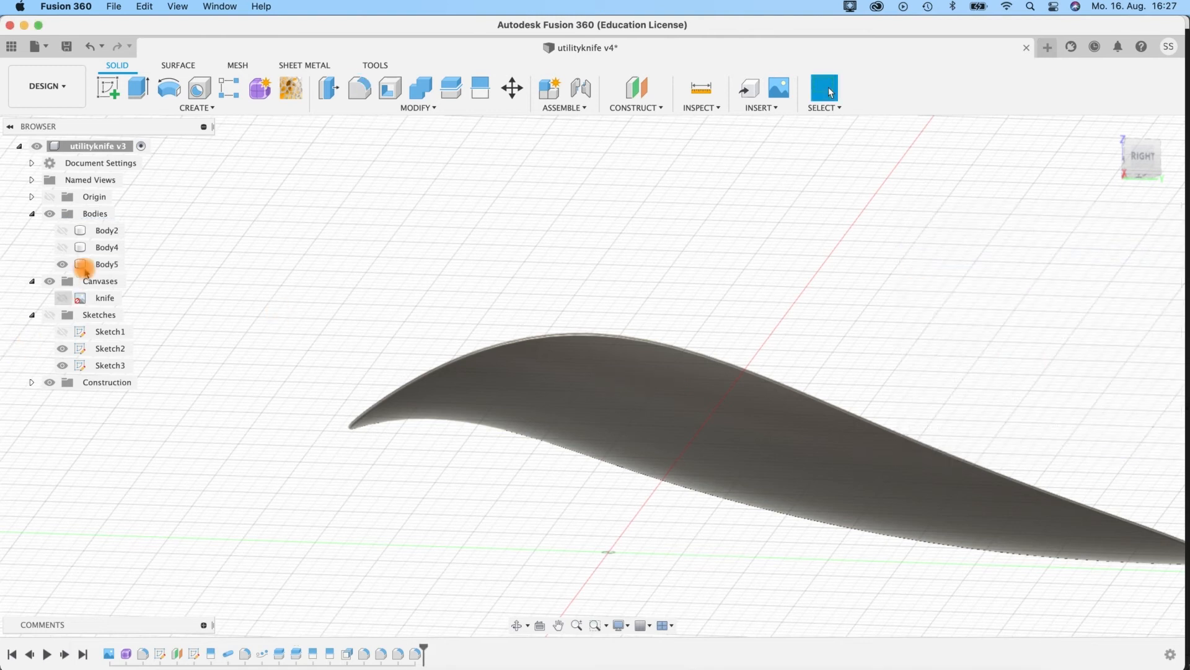
pyautogui.click(62, 248)
pyautogui.click(63, 265)
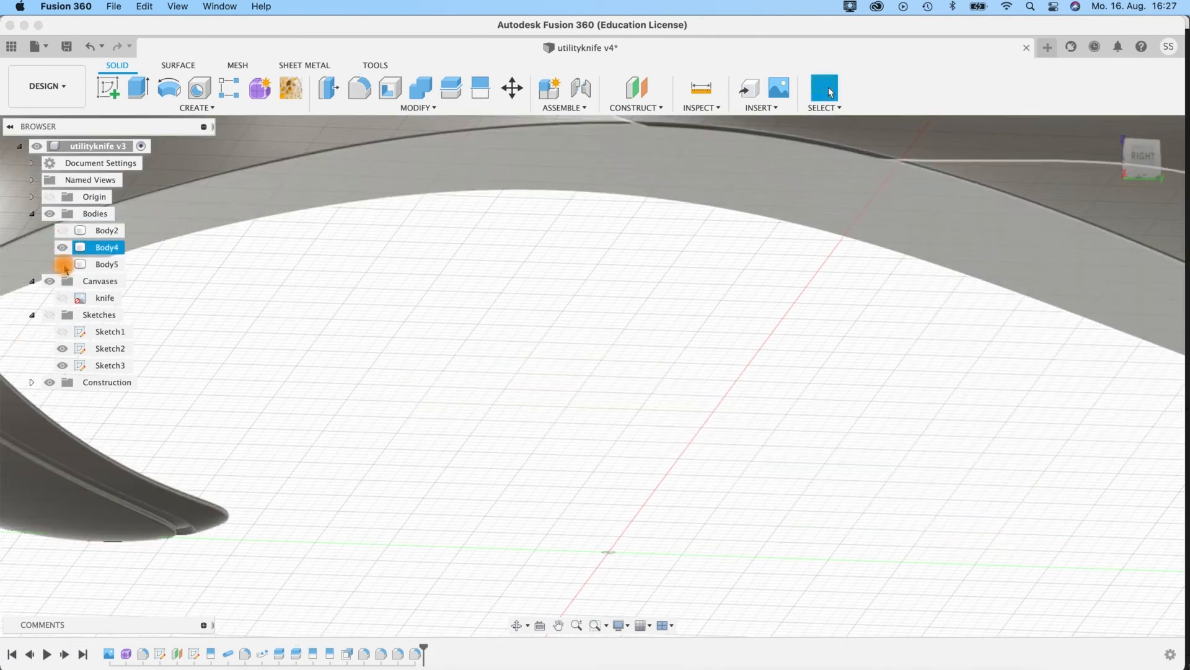
pyautogui.click(62, 231)
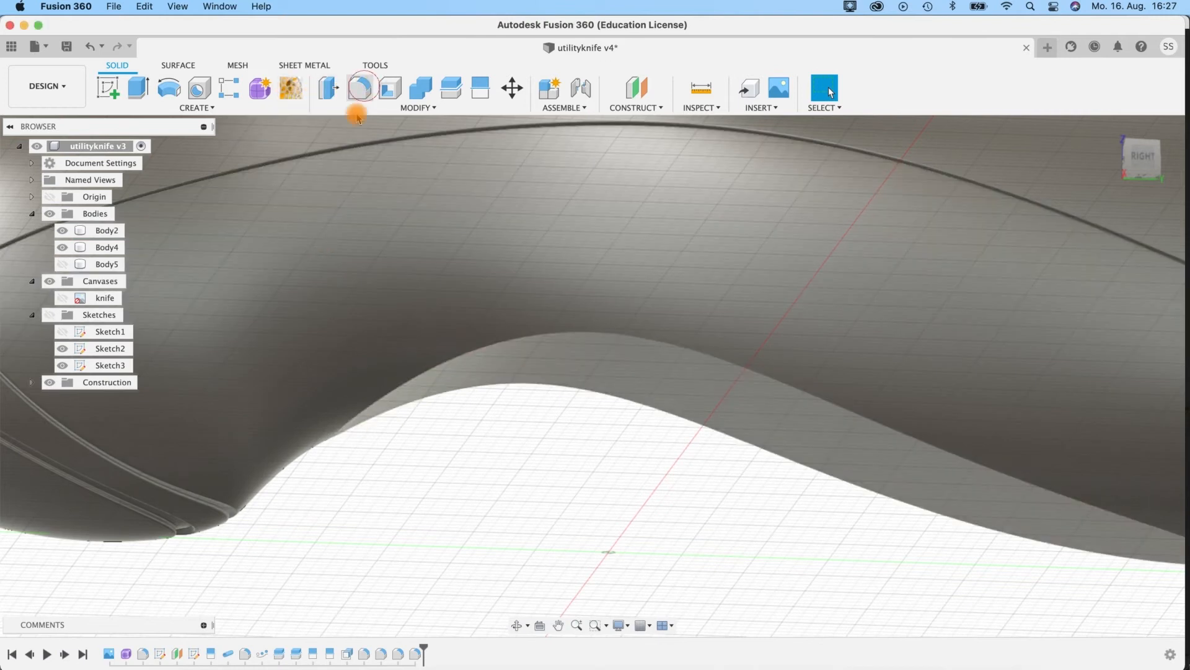
# Step: Fillet the edges of Body2 around the lower grip recess with a 0.3 mm chord length
pyautogui.click(360, 88)
pyautogui.click(425, 376)
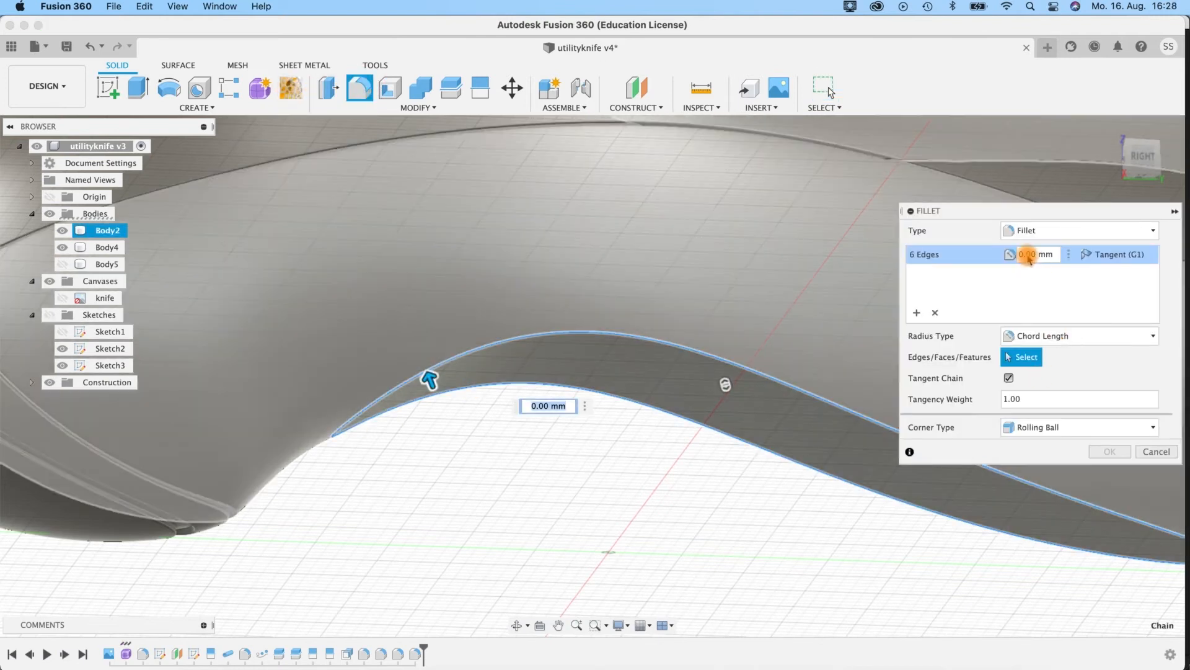
pyautogui.click(1048, 260)
pyautogui.write('0.3')
pyautogui.click(1090, 322)
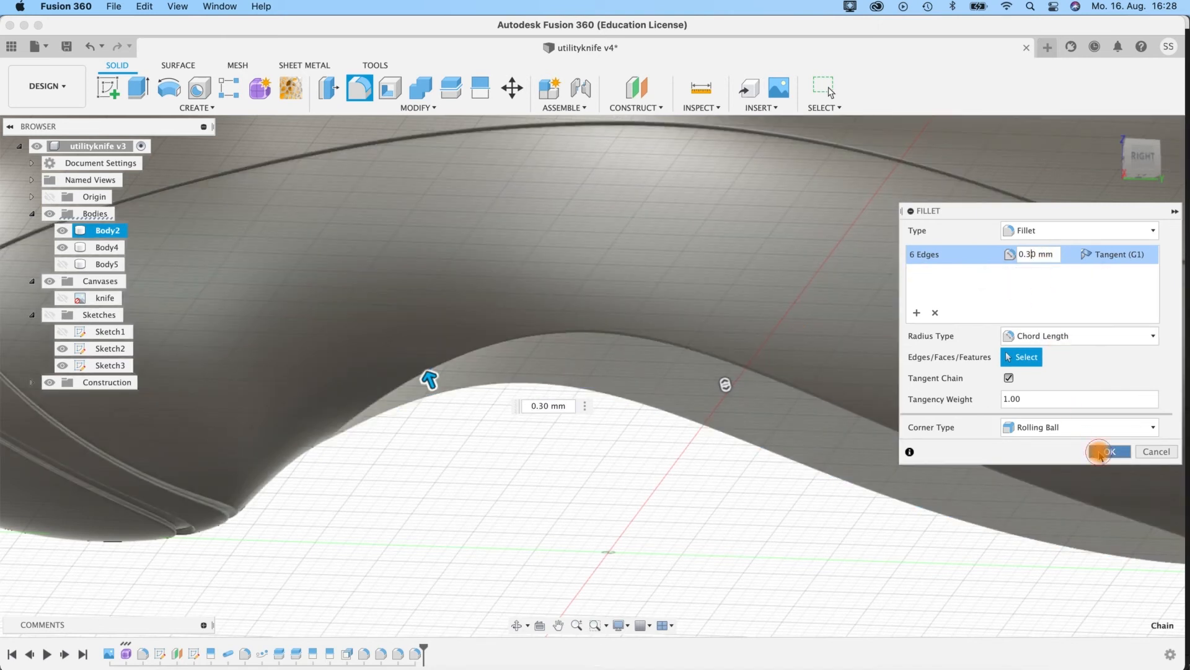
pyautogui.press('Return')
# Step: Examine the short slanted sketch line over the finger grip insert on the handle's underside
pyautogui.keyDown('shift'); pyautogui.moveTo(464, 494); pyautogui.dragTo(411, 480, button='middle'); pyautogui.keyUp('shift')
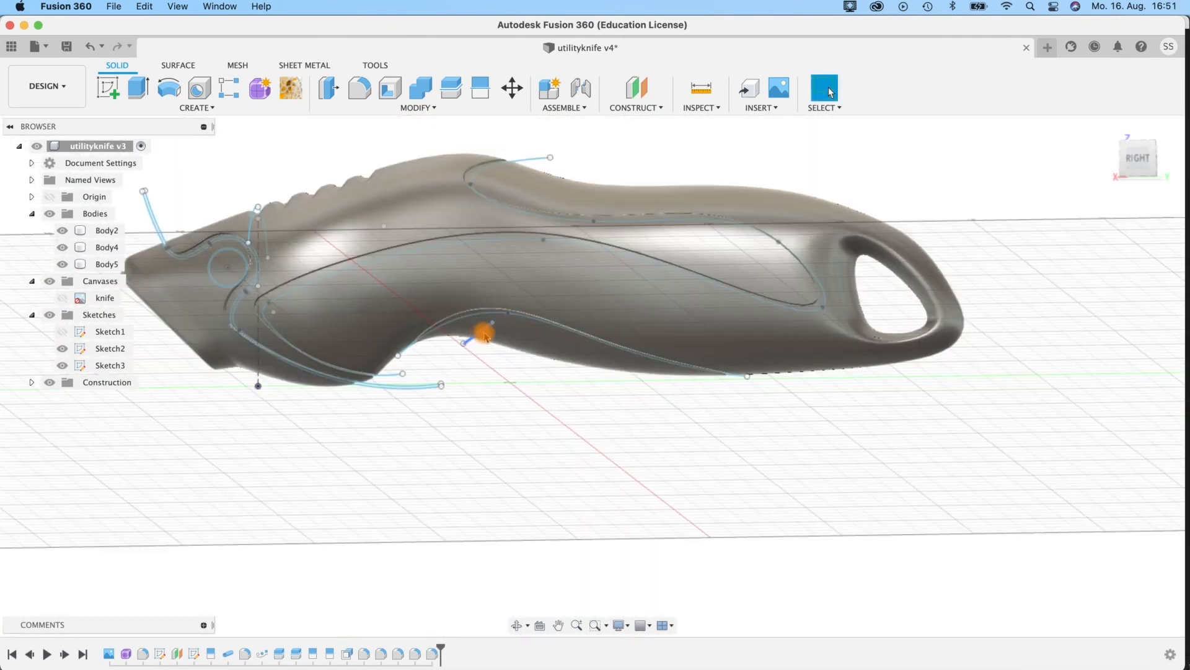
pyautogui.scroll(5, 640, 380)
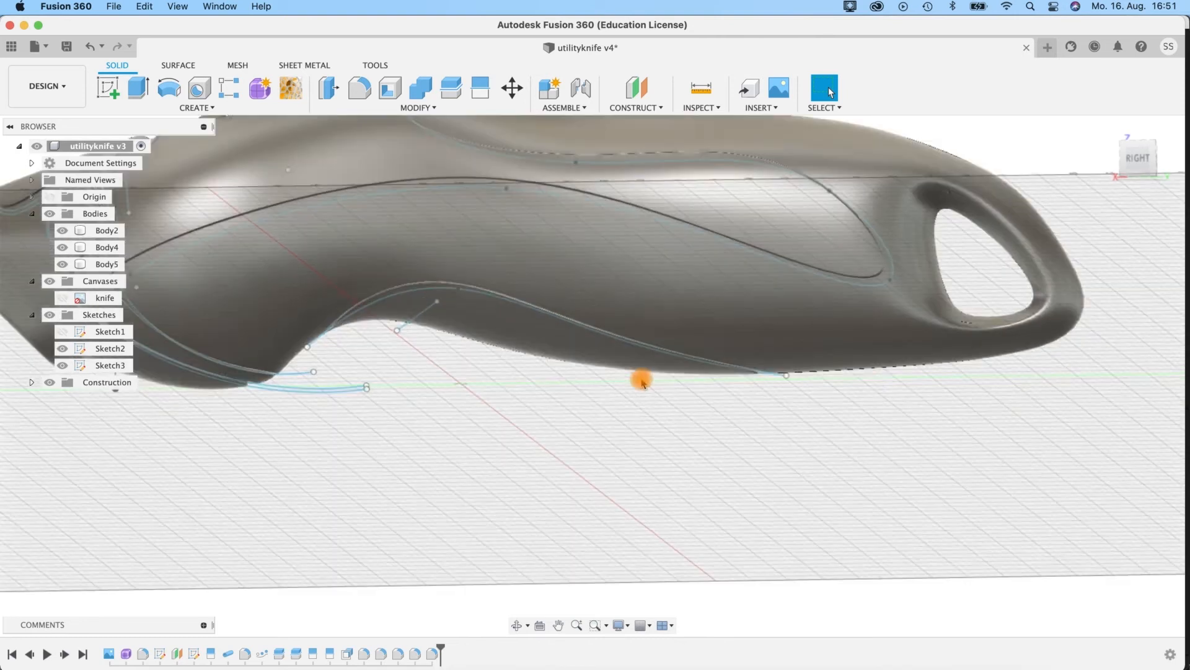
pyautogui.moveTo(488, 426); pyautogui.dragTo(664, 505, button='middle')
pyautogui.moveTo(552, 439)
pyautogui.keyDown('shift'); pyautogui.mouseDown(button='middle')
pyautogui.moveTo(523, 418)
pyautogui.moveTo(531, 444)
pyautogui.moveTo(555, 446)
pyautogui.mouseUp(button='middle'); pyautogui.keyUp('shift')
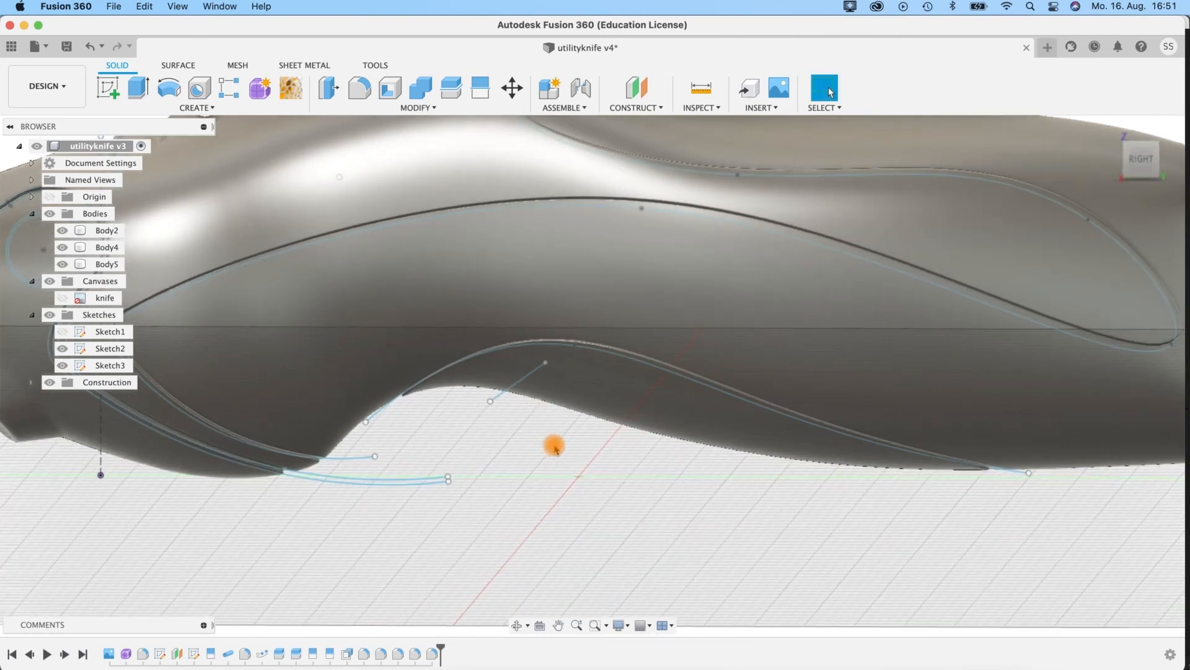
pyautogui.click(530, 383)
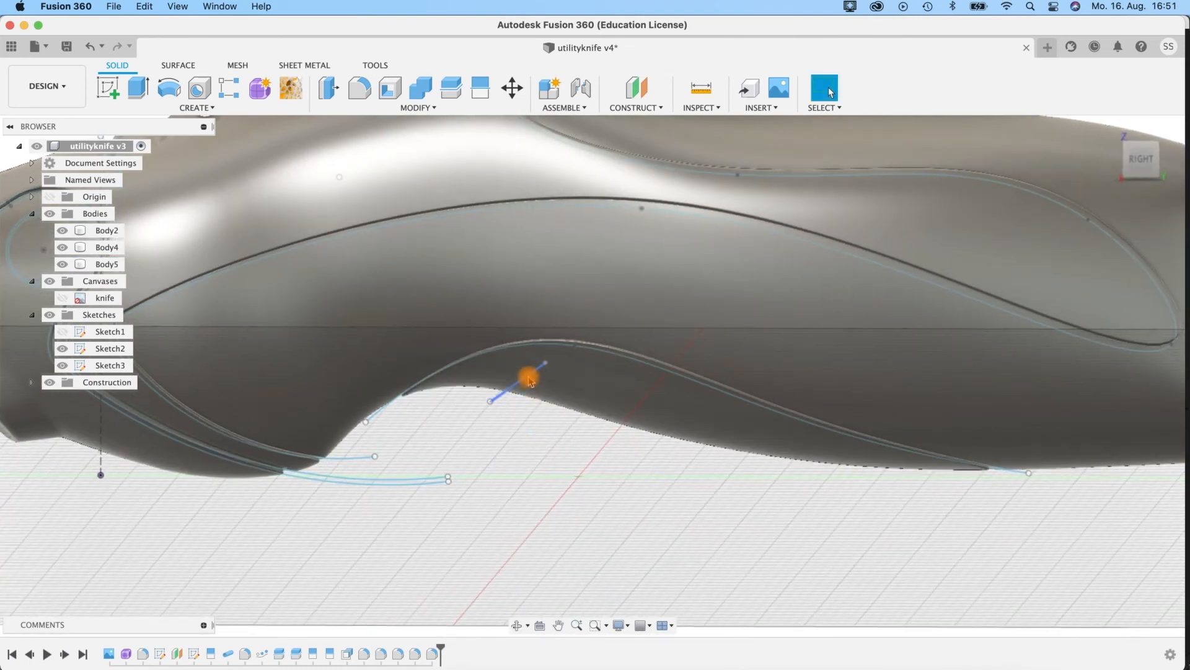
pyautogui.keyDown('shift'); pyautogui.moveTo(530, 432); pyautogui.dragTo(151, 98, button='middle'); pyautogui.keyUp('shift')
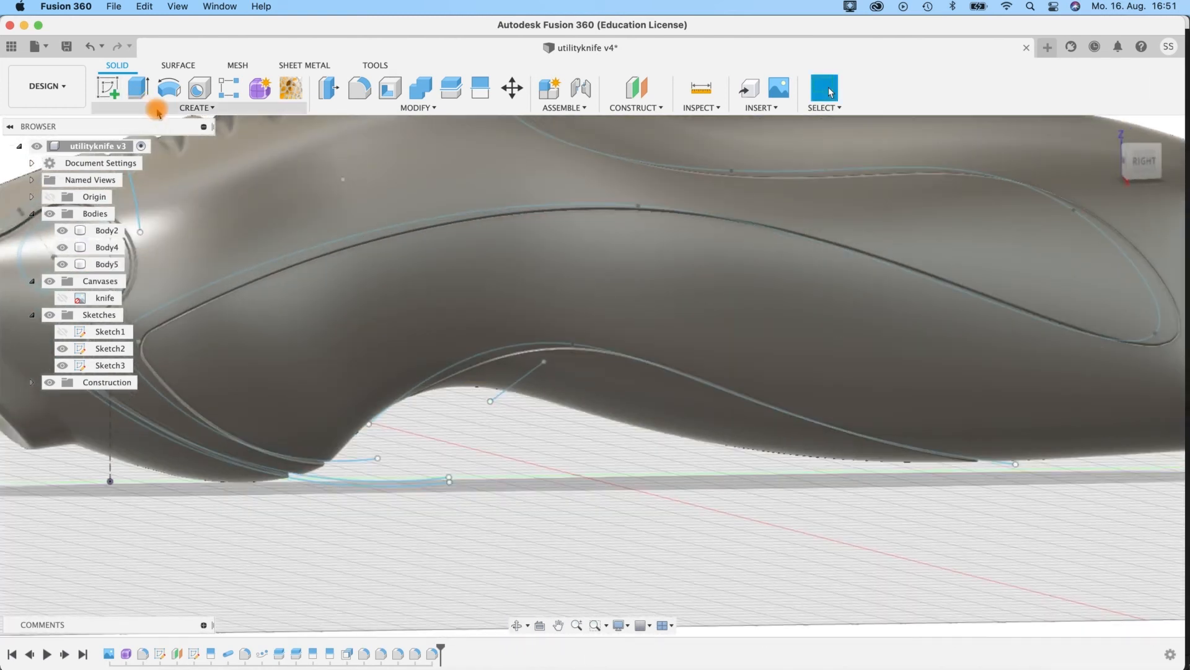
pyautogui.click(157, 109)
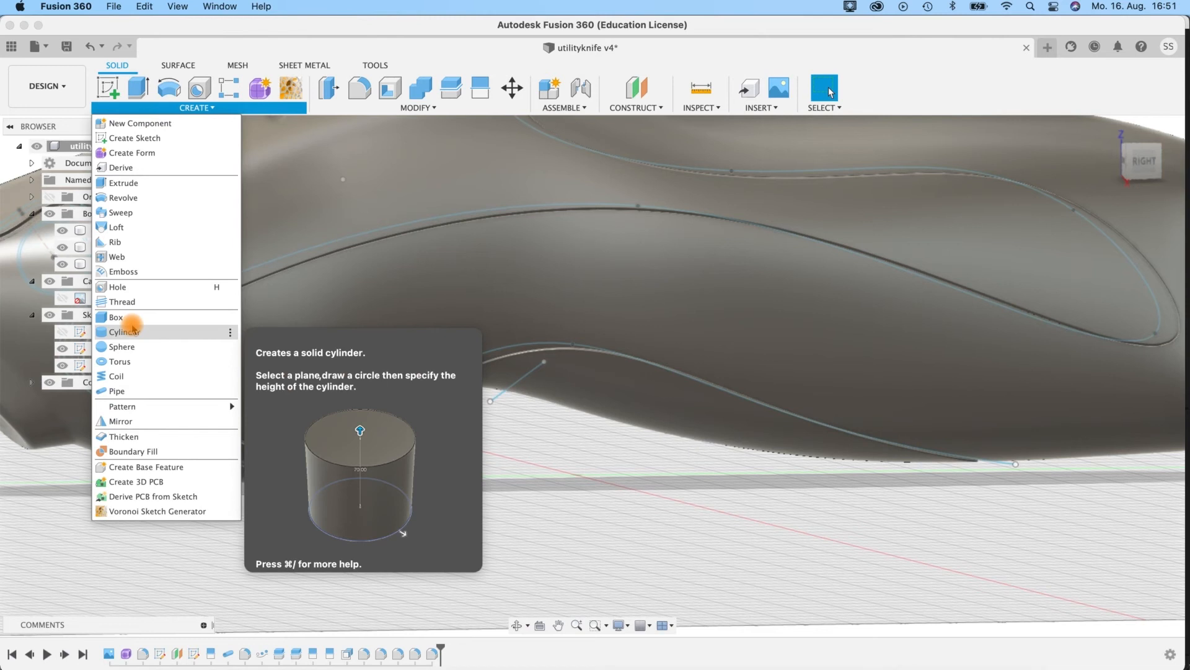
pyautogui.click(441, 447)
pyautogui.keyDown('shift'); pyautogui.moveTo(535, 475); pyautogui.dragTo(523, 475, button='middle'); pyautogui.keyUp('shift')
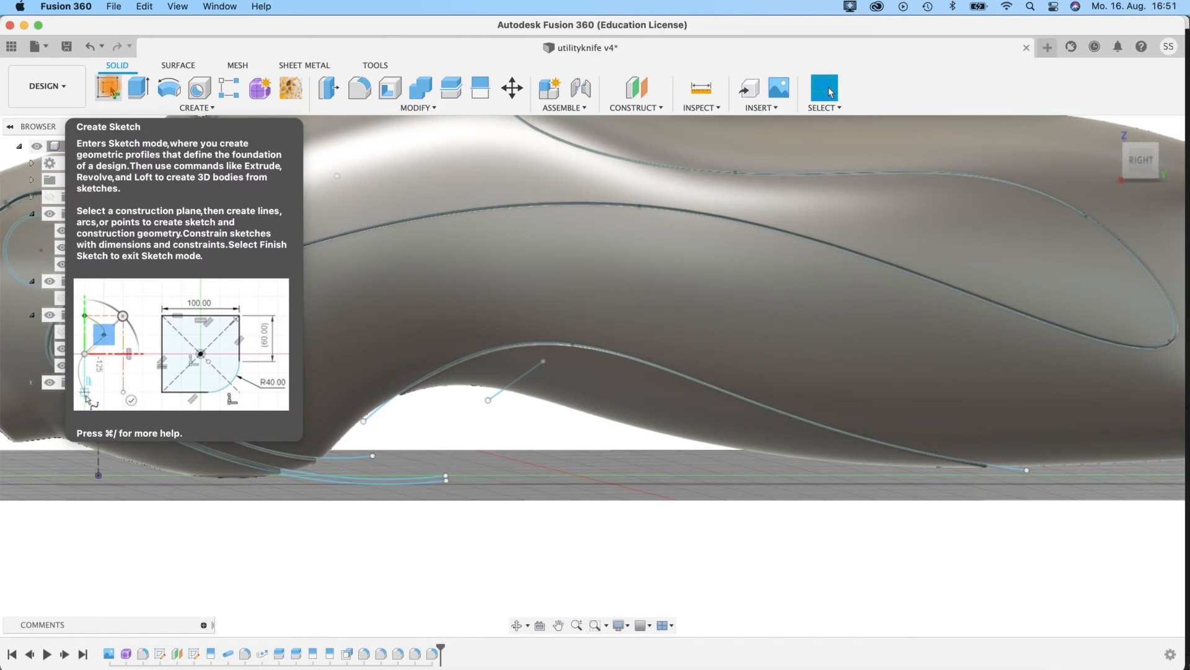
# Step: Start a new sketch on the vertical origin plane running along the handle's length
pyautogui.click(110, 90)
pyautogui.keyDown('shift'); pyautogui.moveTo(632, 537); pyautogui.dragTo(623, 506, button='middle'); pyautogui.keyUp('shift')
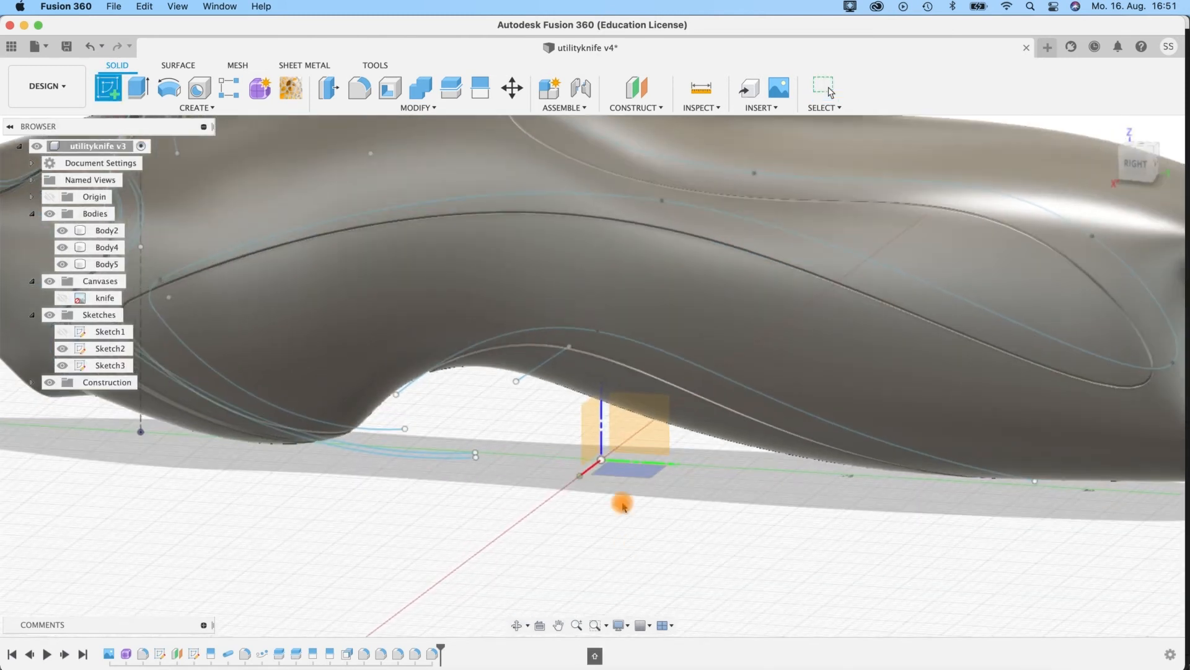
pyautogui.click(625, 426)
pyautogui.click(639, 427)
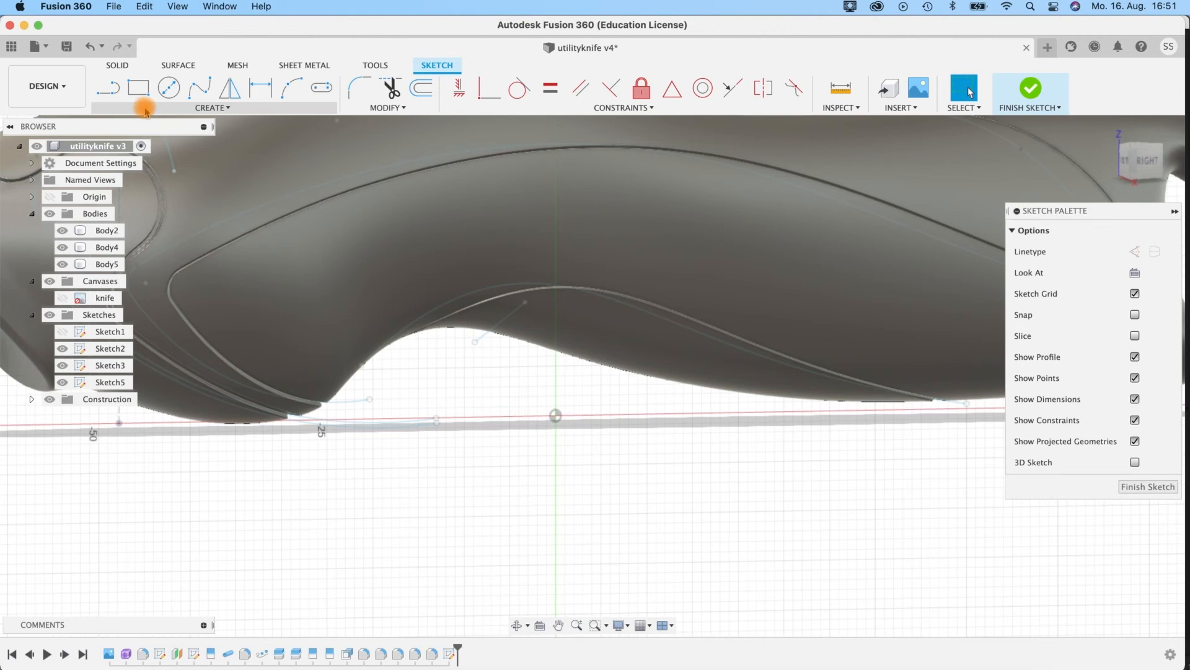
# Step: Start Project To Surface and select the four faces of the lower finger grip insert as target faces
pyautogui.click(145, 108)
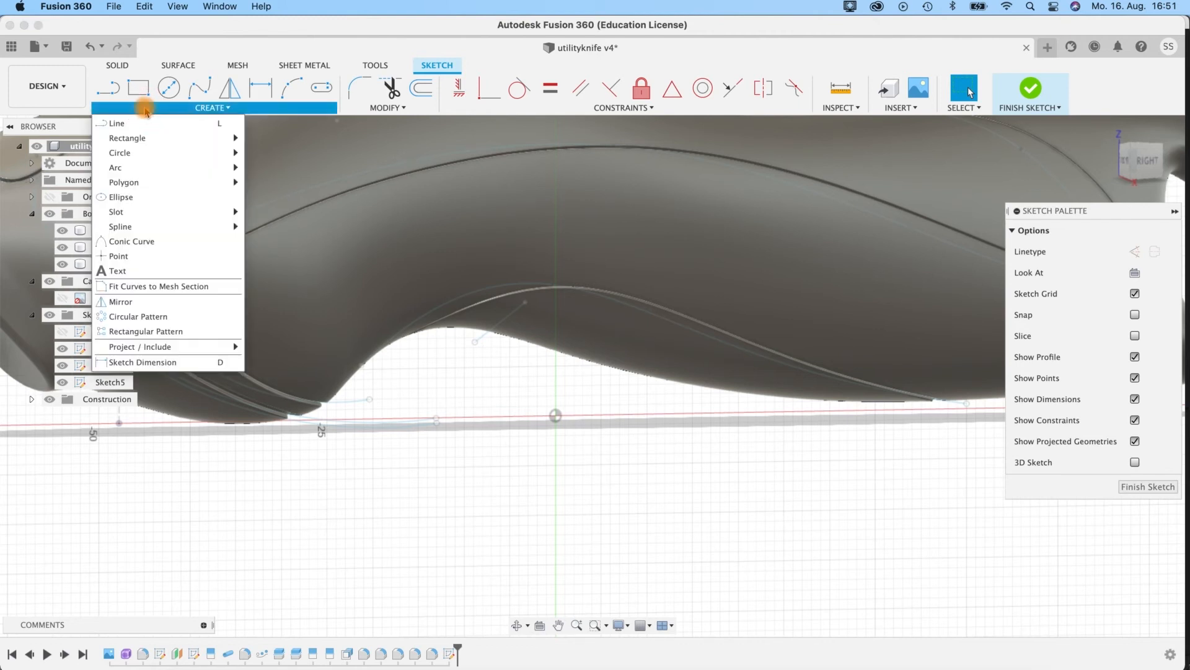
pyautogui.click(196, 348)
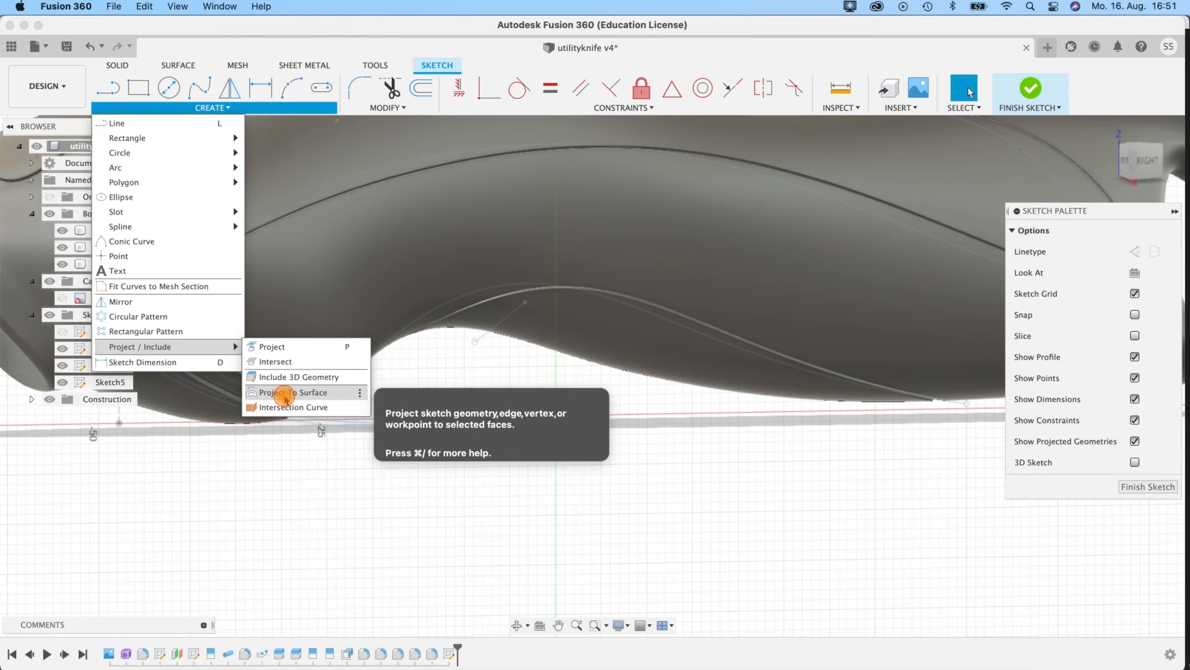
pyautogui.click(285, 397)
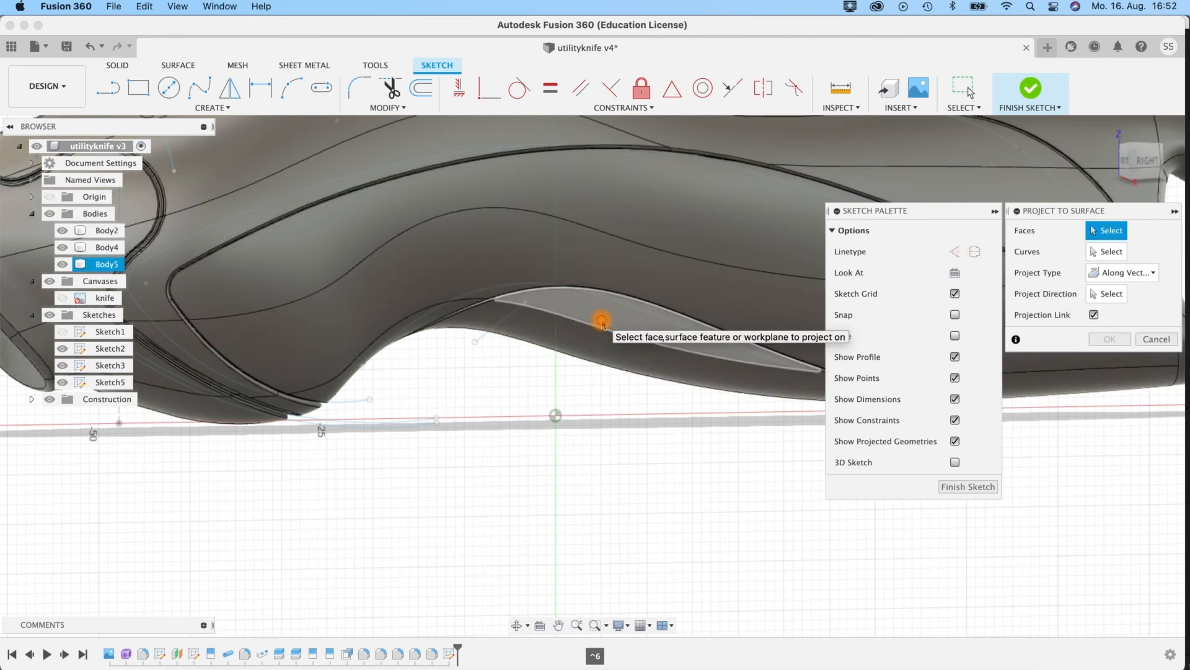
pyautogui.click(602, 323)
pyautogui.click(592, 343)
pyautogui.keyDown('shift'); pyautogui.moveTo(498, 354); pyautogui.dragTo(536, 327, button='middle'); pyautogui.keyUp('shift')
pyautogui.click(519, 341)
pyautogui.keyDown('shift'); pyautogui.moveTo(485, 400); pyautogui.dragTo(590, 300, button='middle'); pyautogui.keyUp('shift')
pyautogui.click(543, 350)
pyautogui.keyDown('shift'); pyautogui.moveTo(510, 419); pyautogui.dragTo(481, 428, button='middle'); pyautogui.keyUp('shift')
pyautogui.click(604, 318)
pyautogui.keyDown('shift'); pyautogui.moveTo(604, 319); pyautogui.dragTo(567, 339, button='middle'); pyautogui.keyUp('shift')
pyautogui.click(509, 296)
pyautogui.keyDown('shift'); pyautogui.moveTo(509, 297); pyautogui.dragTo(449, 501, button='middle'); pyautogui.keyUp('shift')
# Step: Choose the short slanted line near the front of the finger grip as the curve to project
pyautogui.click(1115, 231)
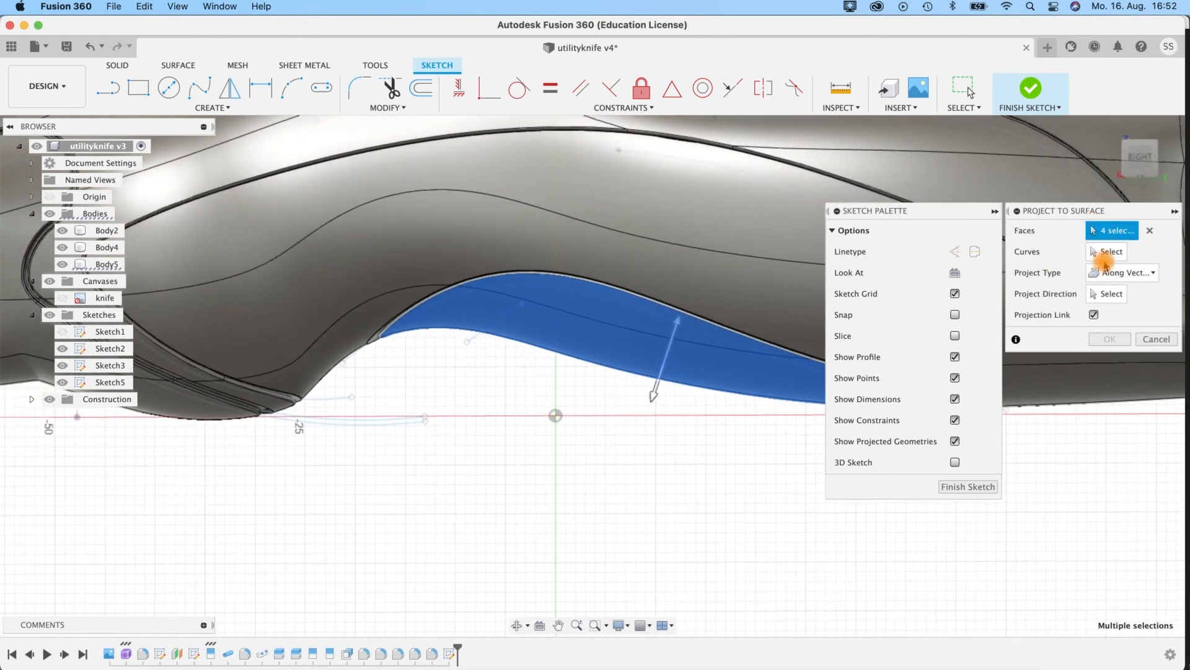
pyautogui.click(1091, 254)
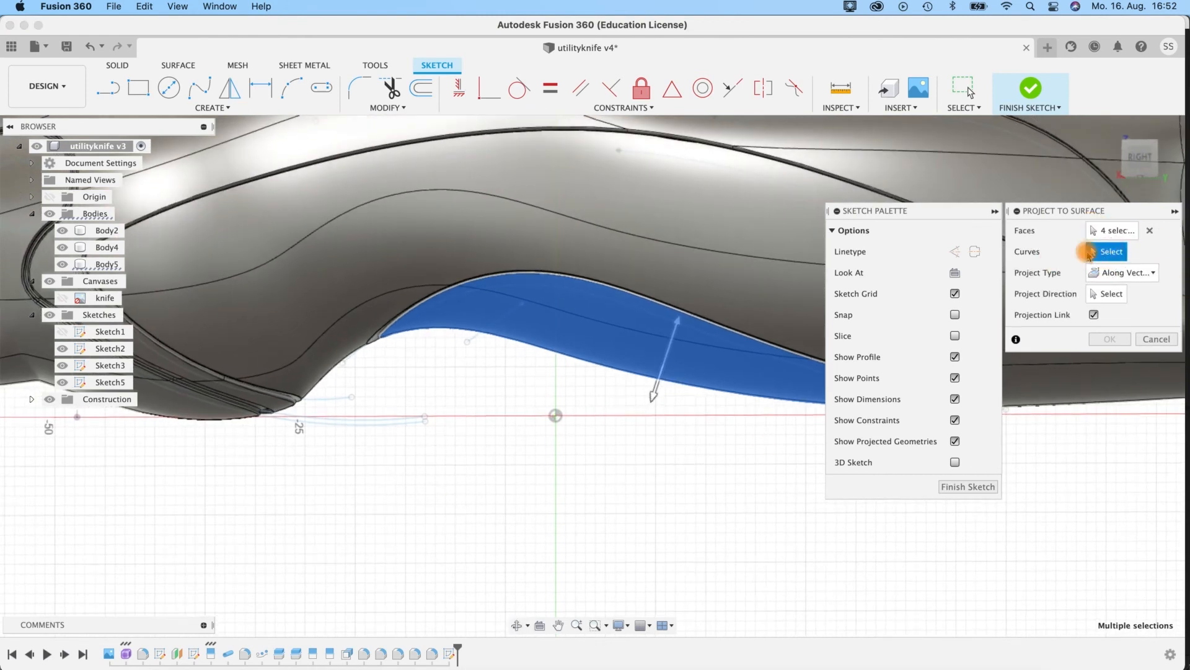
pyautogui.click(476, 339)
pyautogui.keyDown('shift'); pyautogui.moveTo(504, 406); pyautogui.dragTo(527, 397, button='middle'); pyautogui.keyUp('shift')
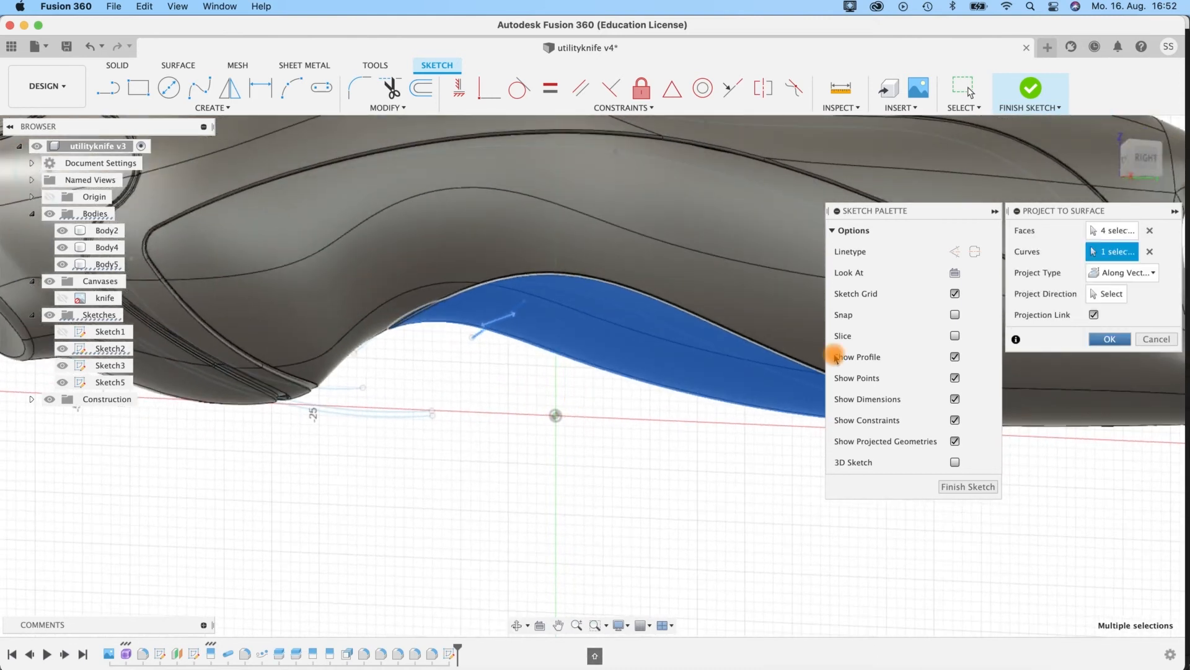
# Step: Project the line onto the selected faces using Along Vector, with the red X axis as projection direction
pyautogui.click(1125, 274)
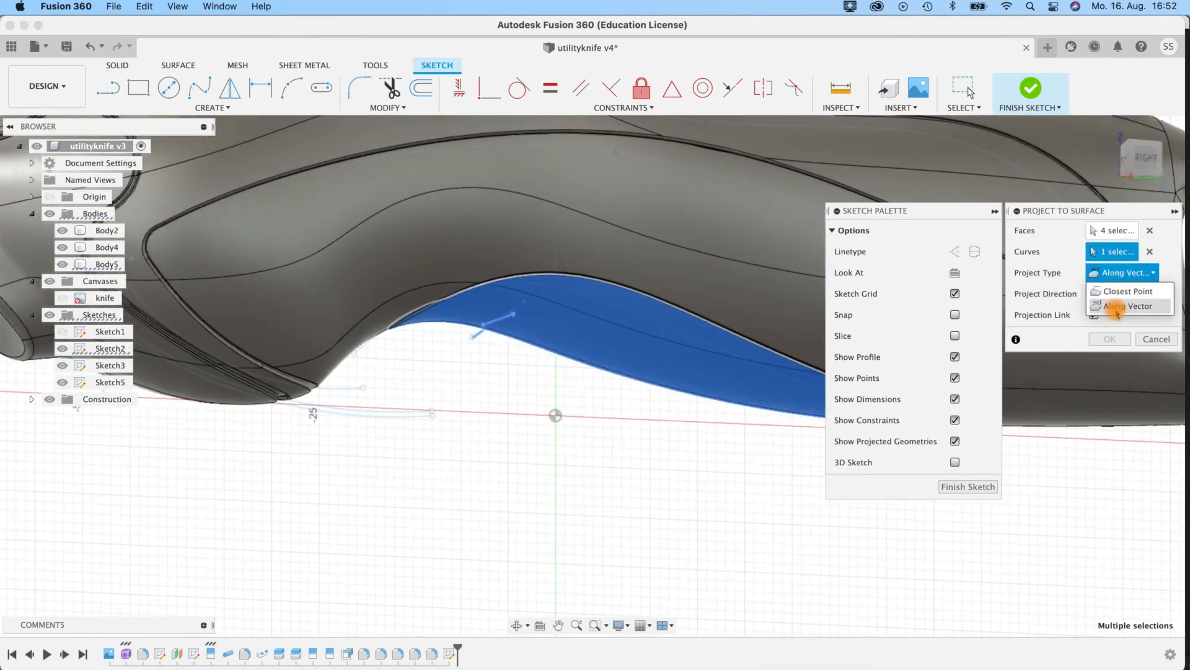
pyautogui.click(1118, 306)
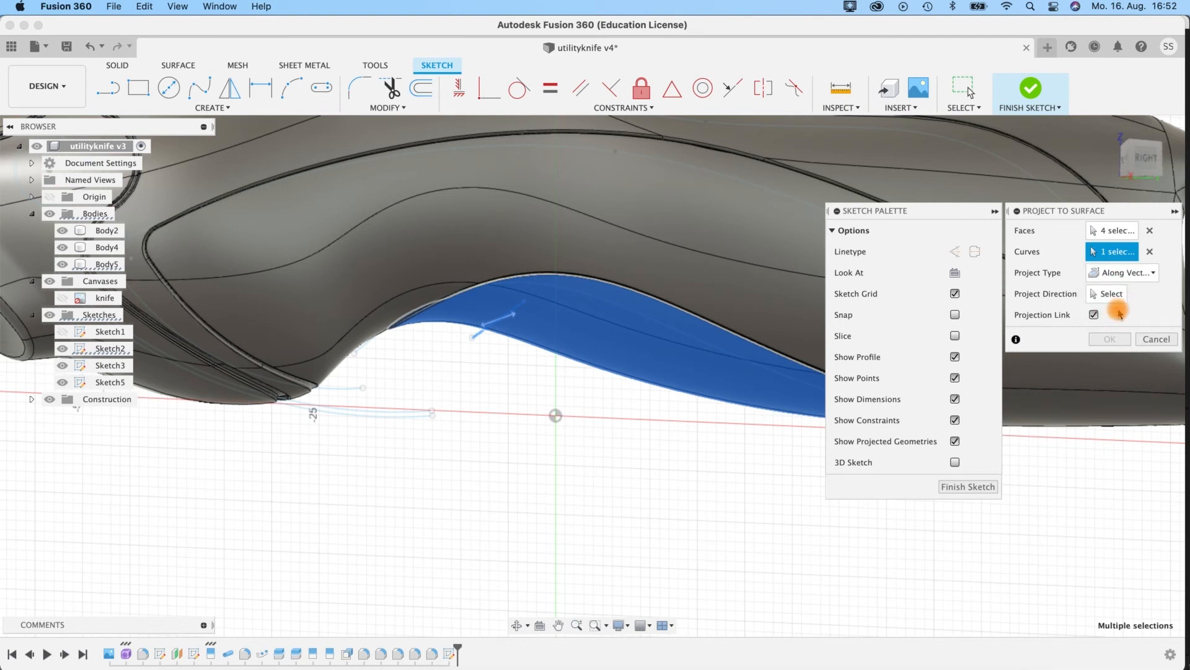
pyautogui.click(1112, 295)
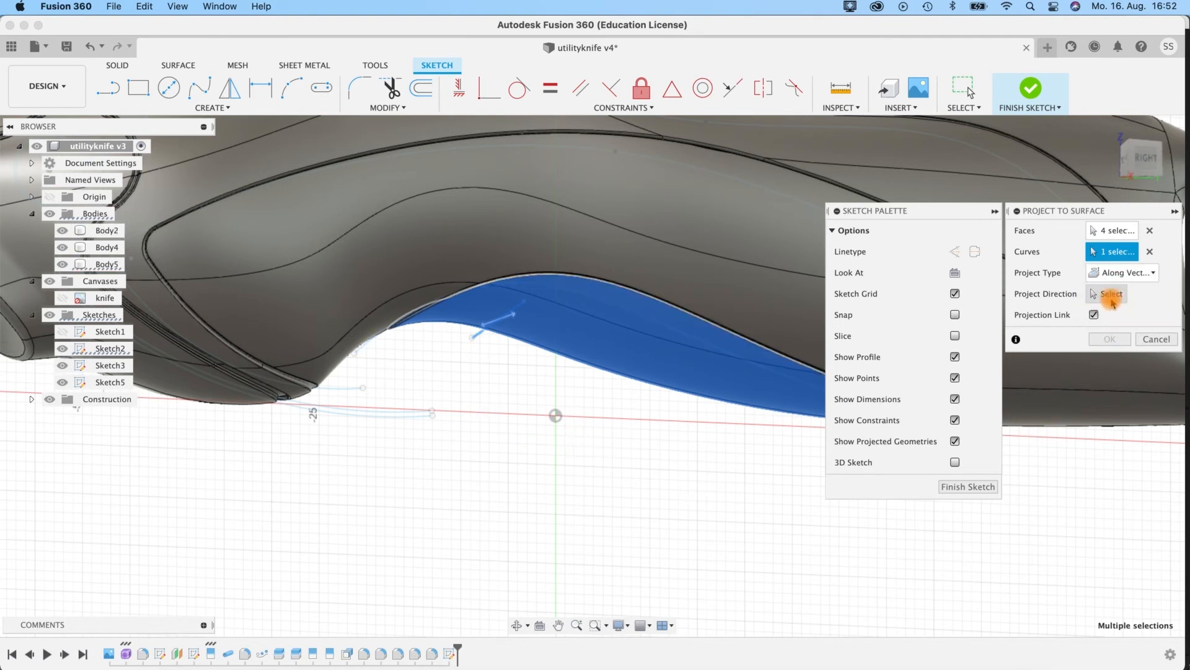
pyautogui.keyDown('shift'); pyautogui.moveTo(518, 465); pyautogui.dragTo(530, 486, button='middle'); pyautogui.keyUp('shift')
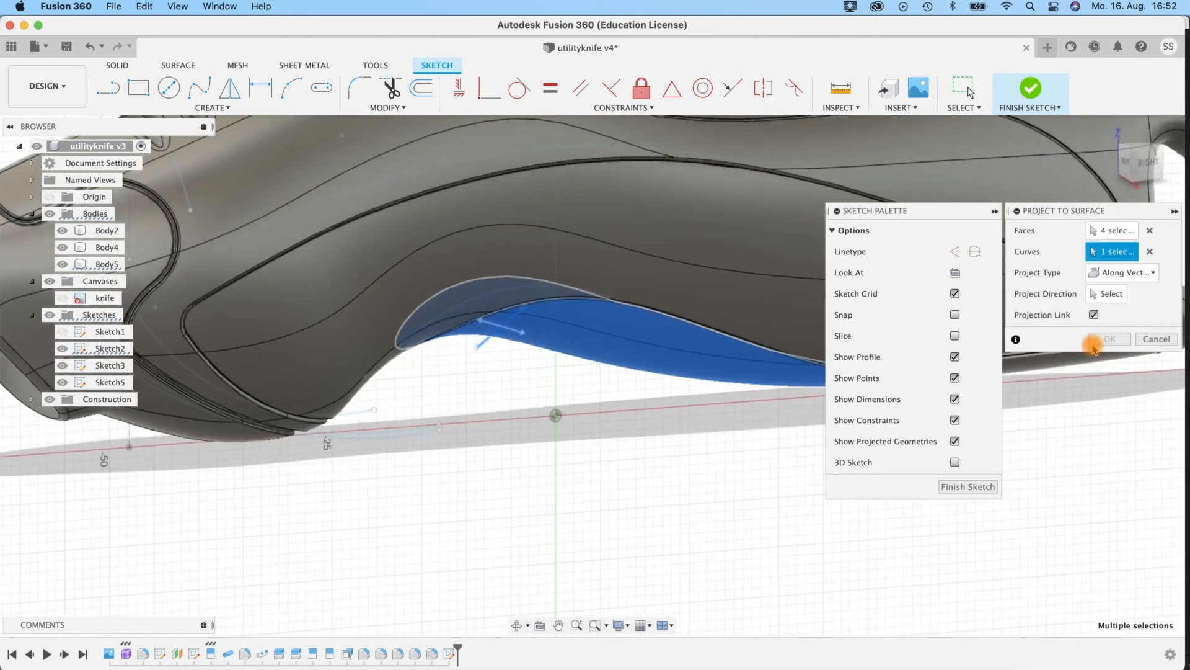
pyautogui.click(1113, 295)
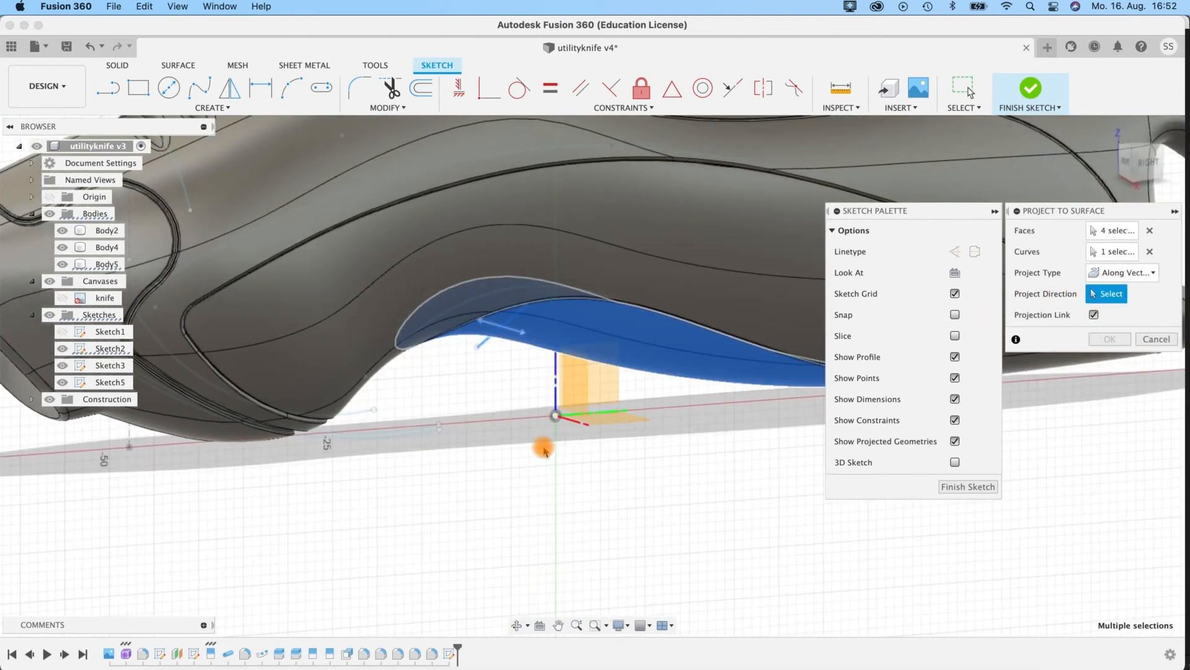
pyautogui.keyDown('shift'); pyautogui.moveTo(560, 446); pyautogui.dragTo(565, 444, button='middle'); pyautogui.keyUp('shift')
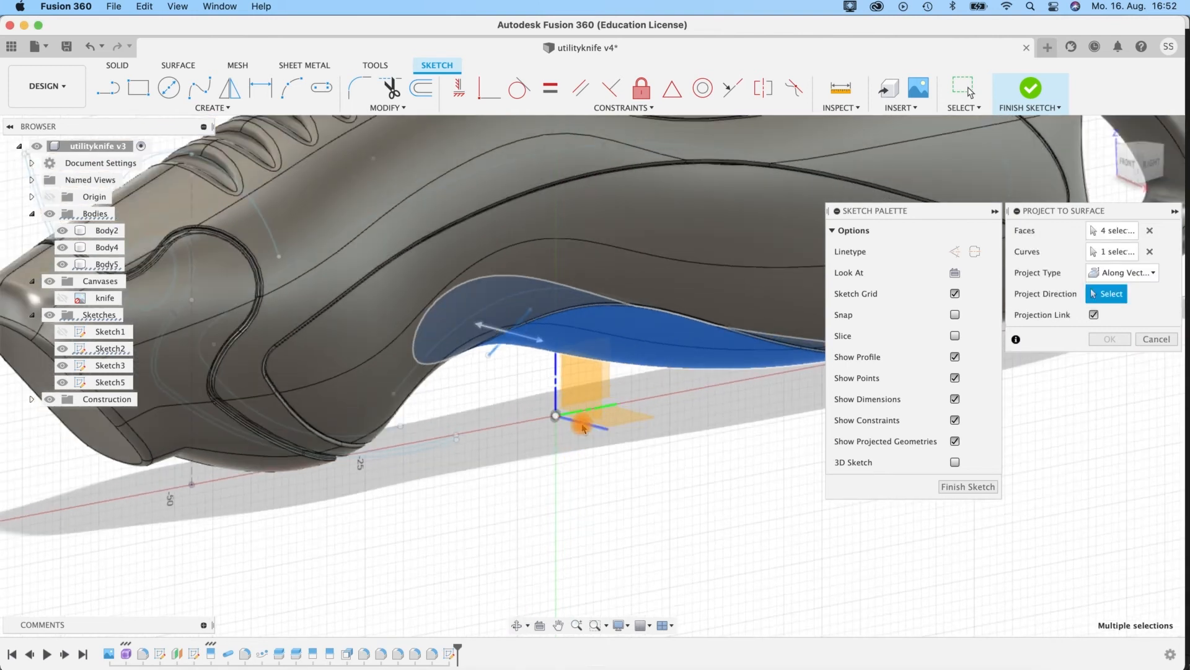
pyautogui.click(583, 428)
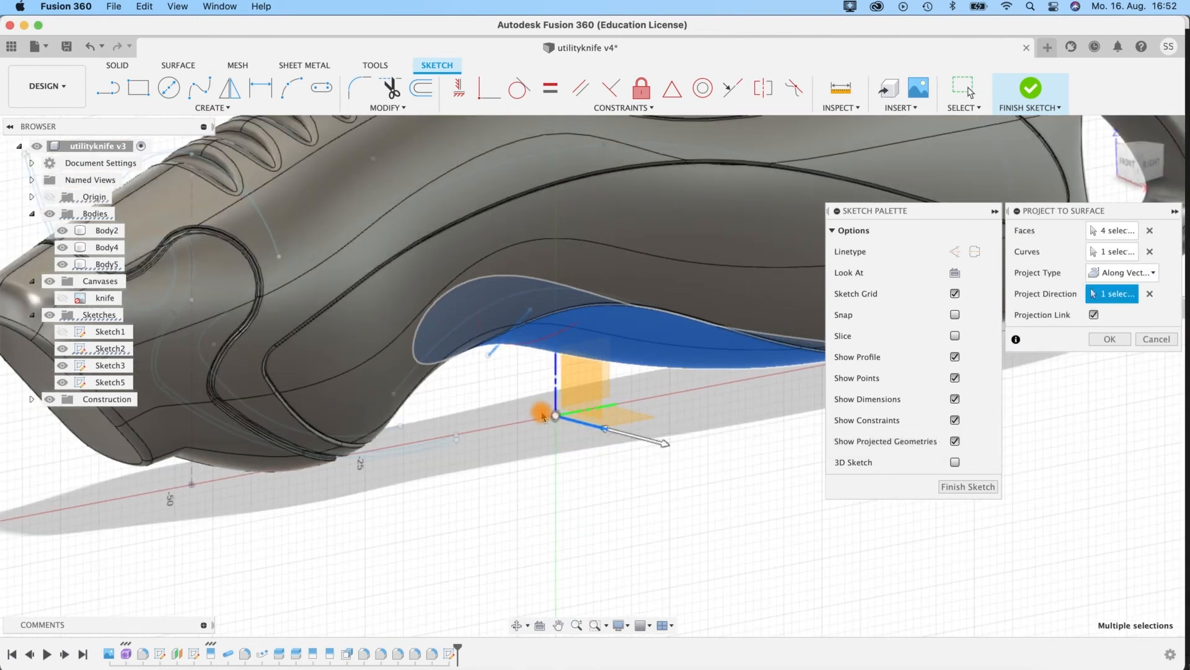
pyautogui.keyDown('shift'); pyautogui.moveTo(434, 468); pyautogui.dragTo(428, 437, button='middle'); pyautogui.keyUp('shift')
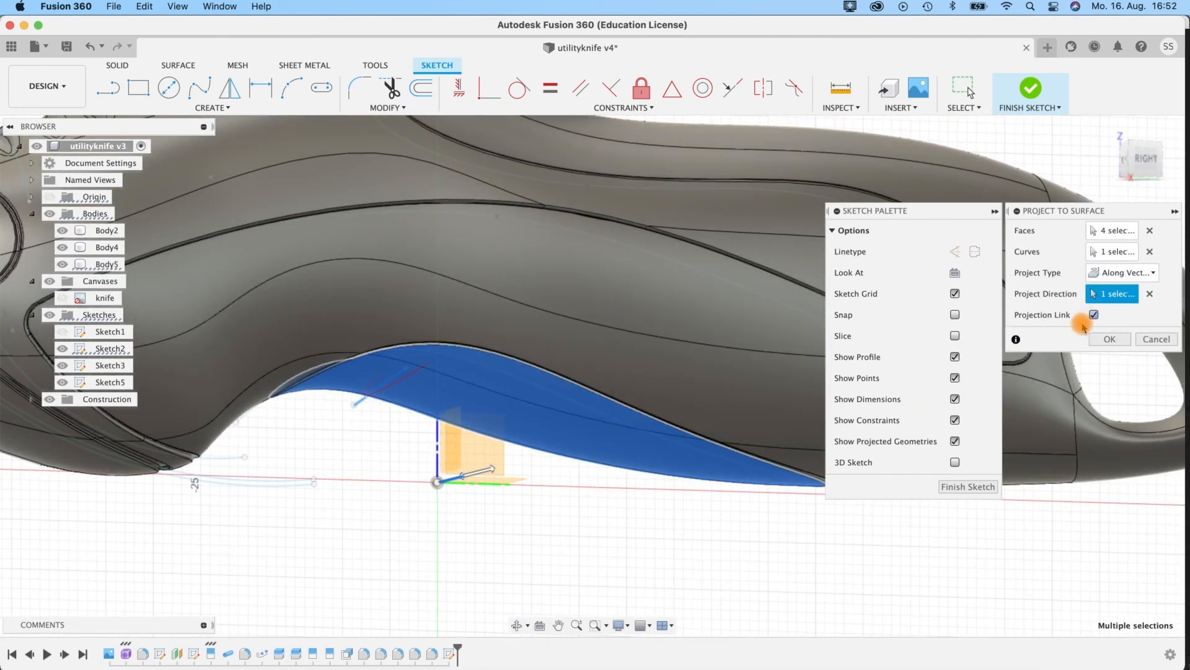
pyautogui.press('Return')
pyautogui.keyDown('shift'); pyautogui.moveTo(380, 439); pyautogui.dragTo(304, 217, button='middle'); pyautogui.keyUp('shift')
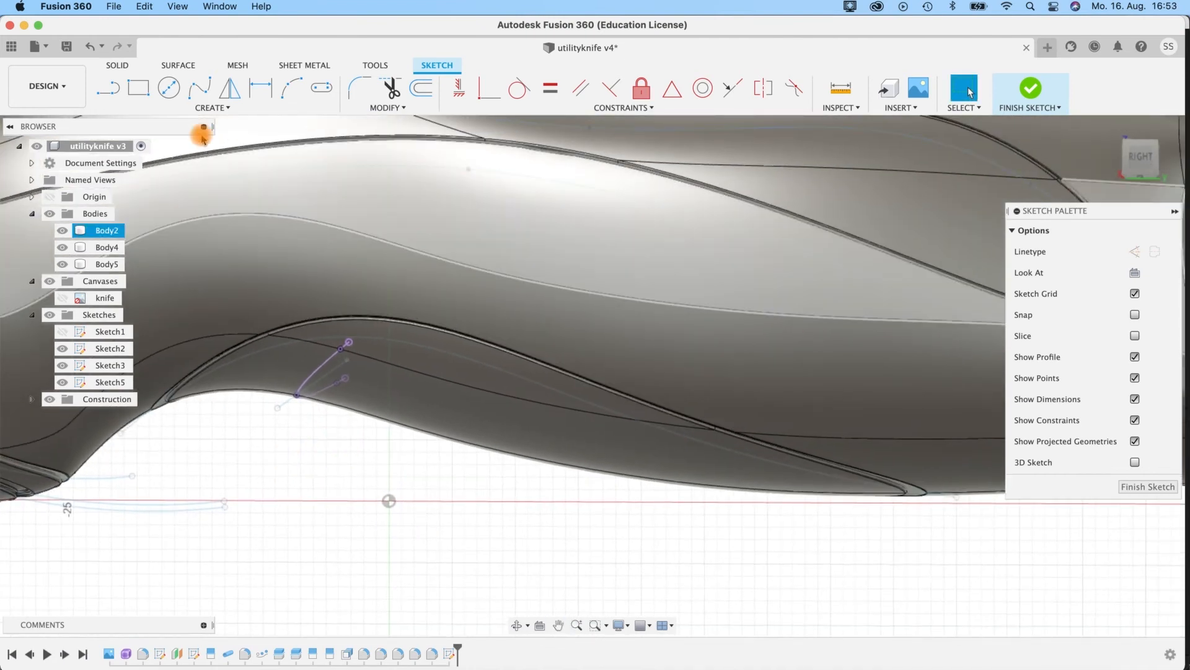
# Step: Finish the sketch and start a Pipe using the curve projected onto the finger grip as its path
pyautogui.click(1031, 89)
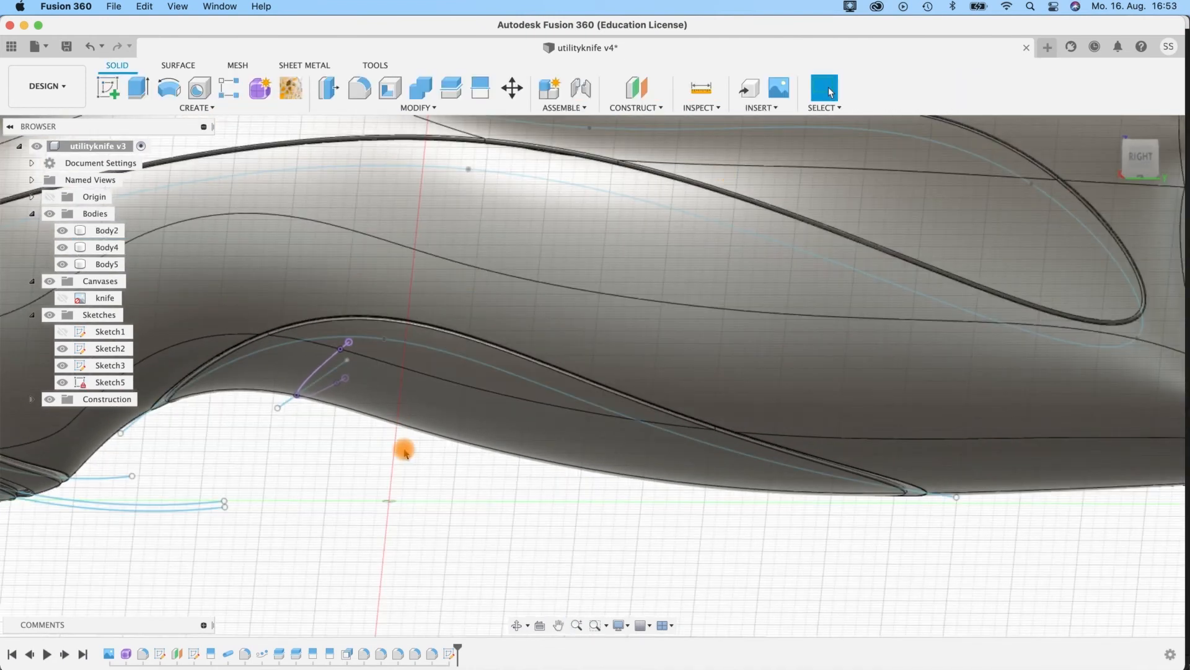
pyautogui.keyDown('shift'); pyautogui.moveTo(337, 479); pyautogui.dragTo(310, 364, button='middle'); pyautogui.keyUp('shift')
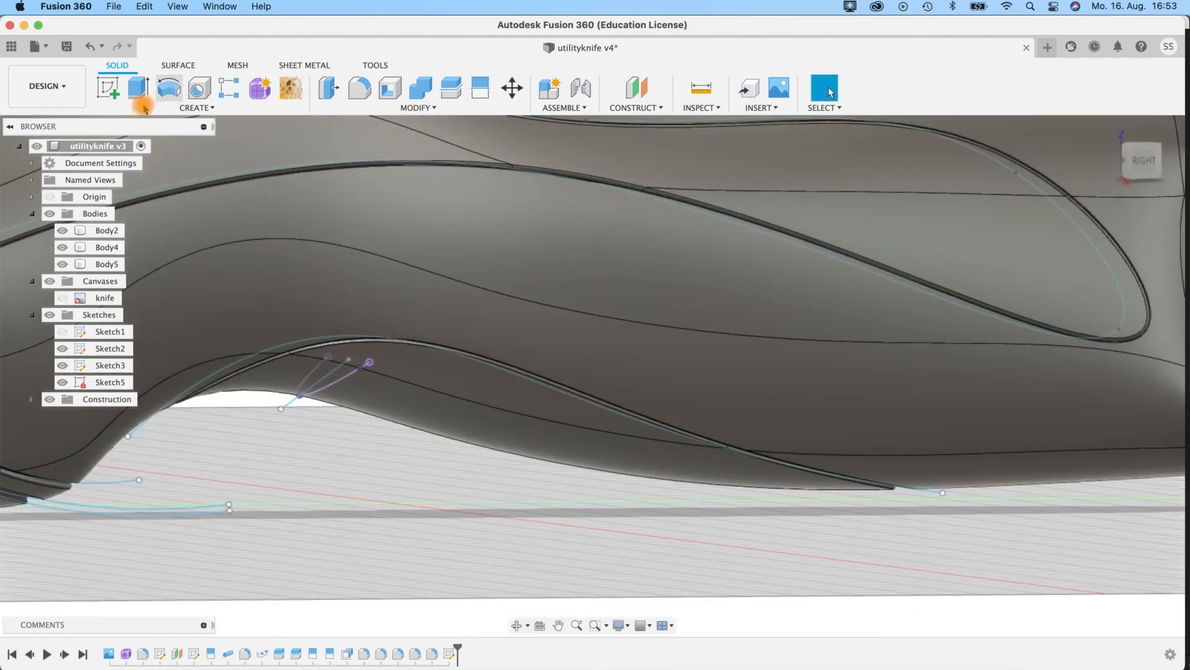
pyautogui.click(142, 108)
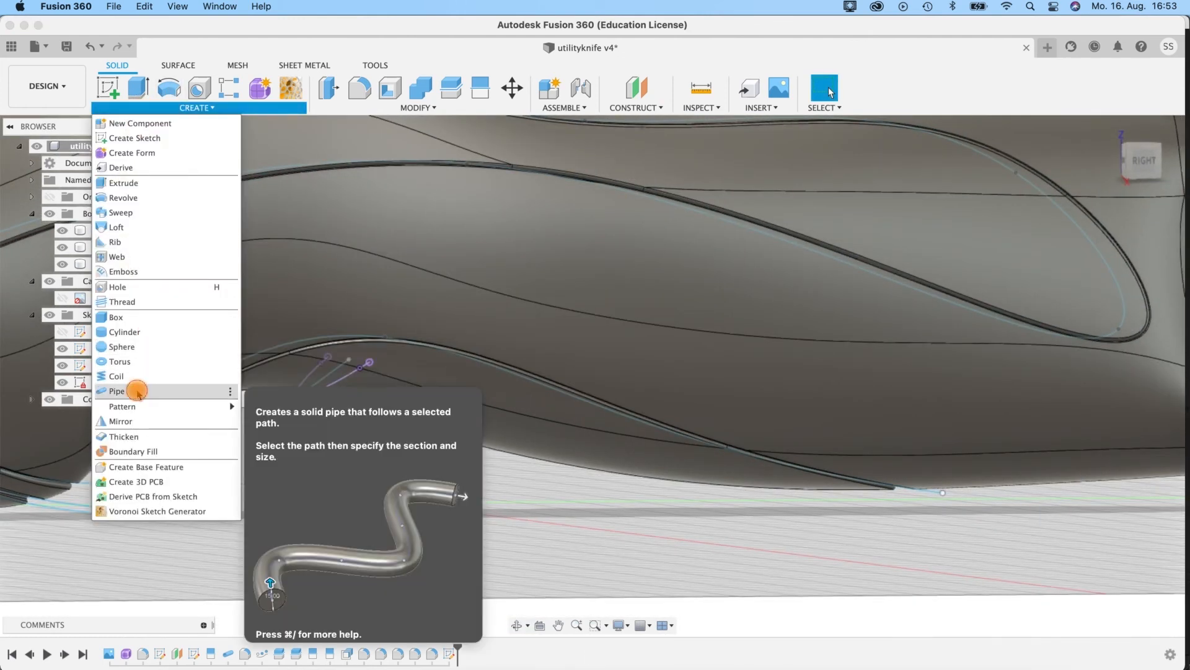
pyautogui.click(117, 391)
pyautogui.click(335, 384)
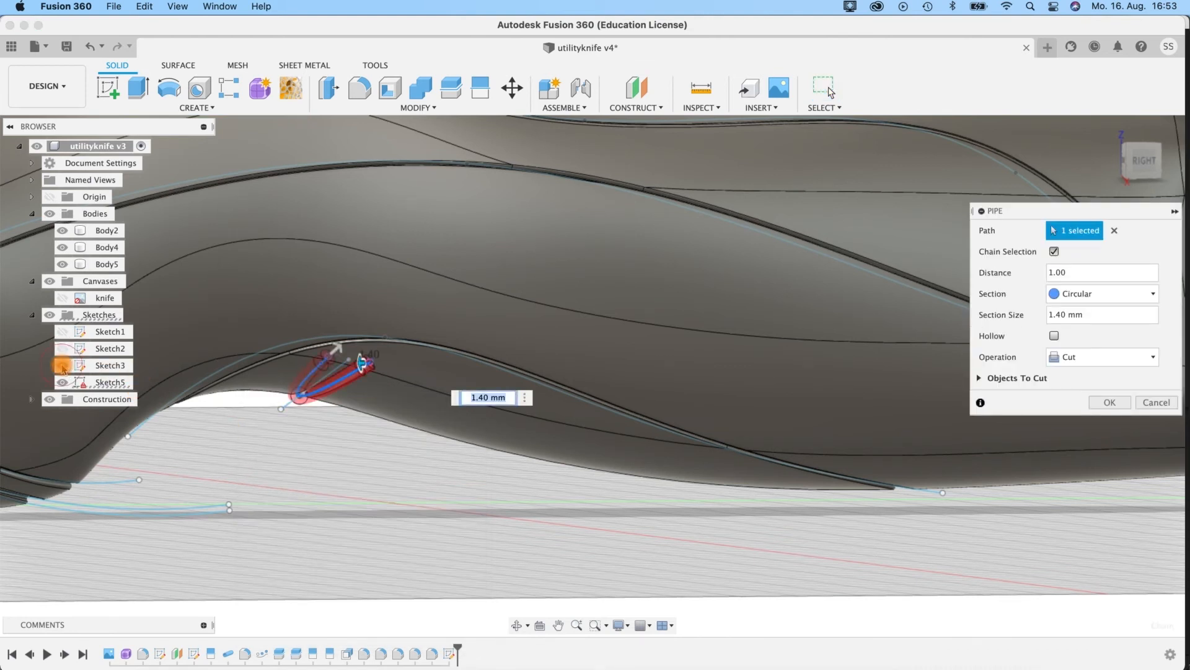
# Step: Set the pipe's operation to New Body so it stays separate from the grip
pyautogui.keyDown('shift'); pyautogui.moveTo(343, 441); pyautogui.dragTo(328, 420, button='middle'); pyautogui.keyUp('shift')
pyautogui.click(1099, 356)
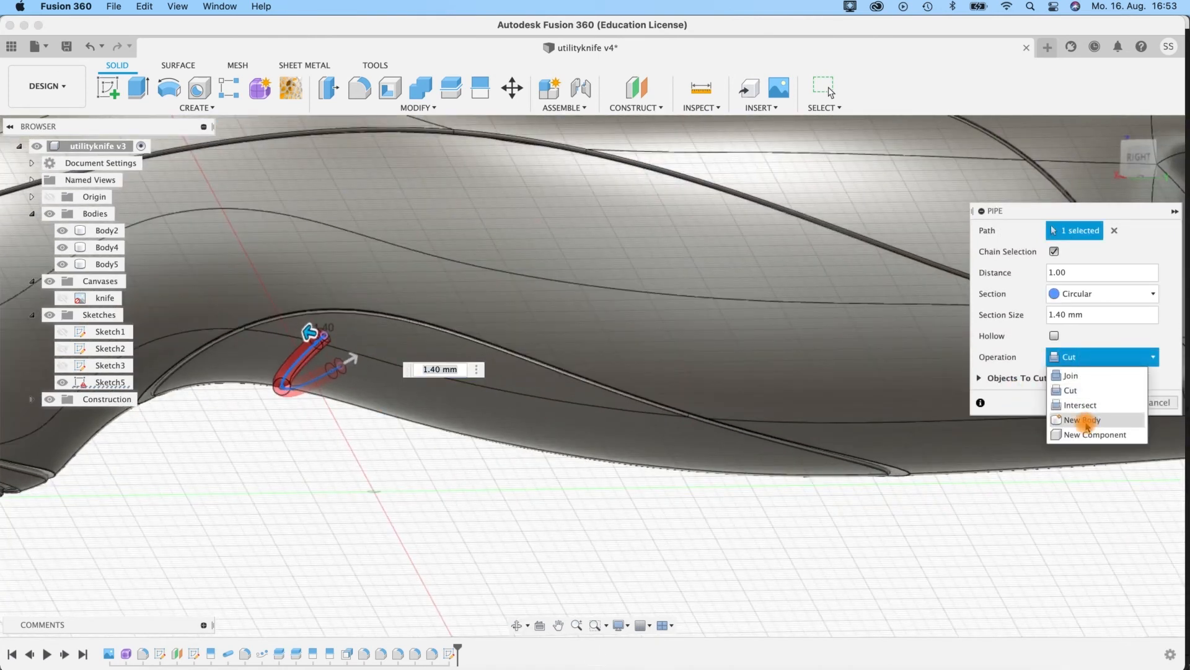
pyautogui.click(1087, 420)
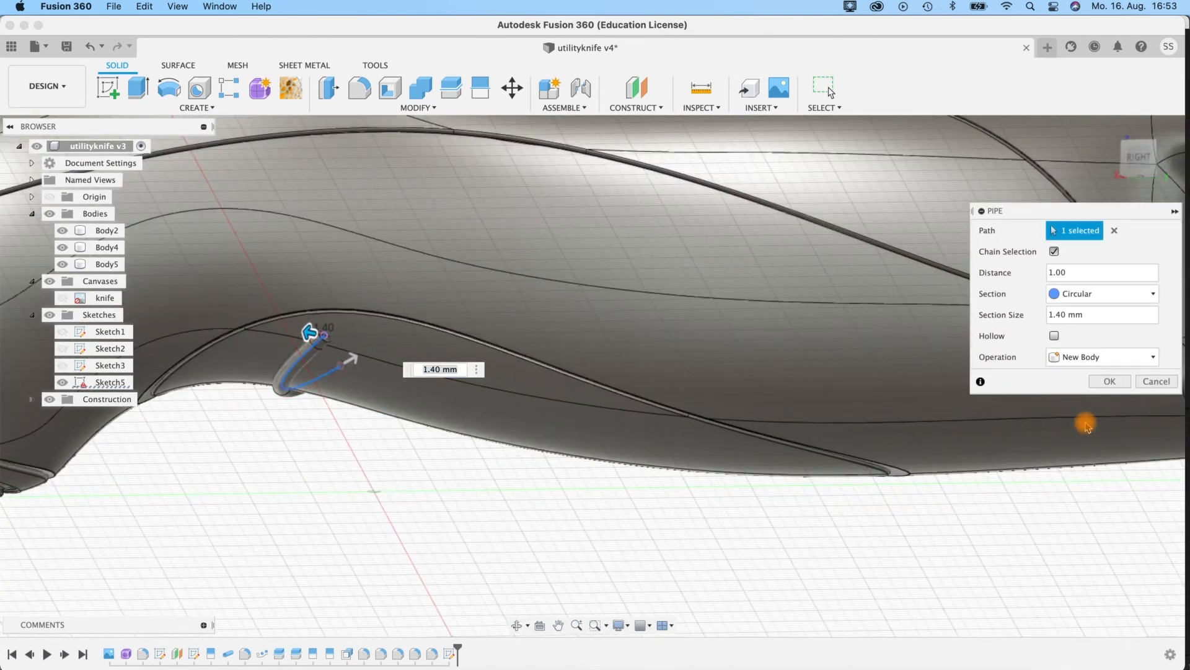
pyautogui.click(1098, 357)
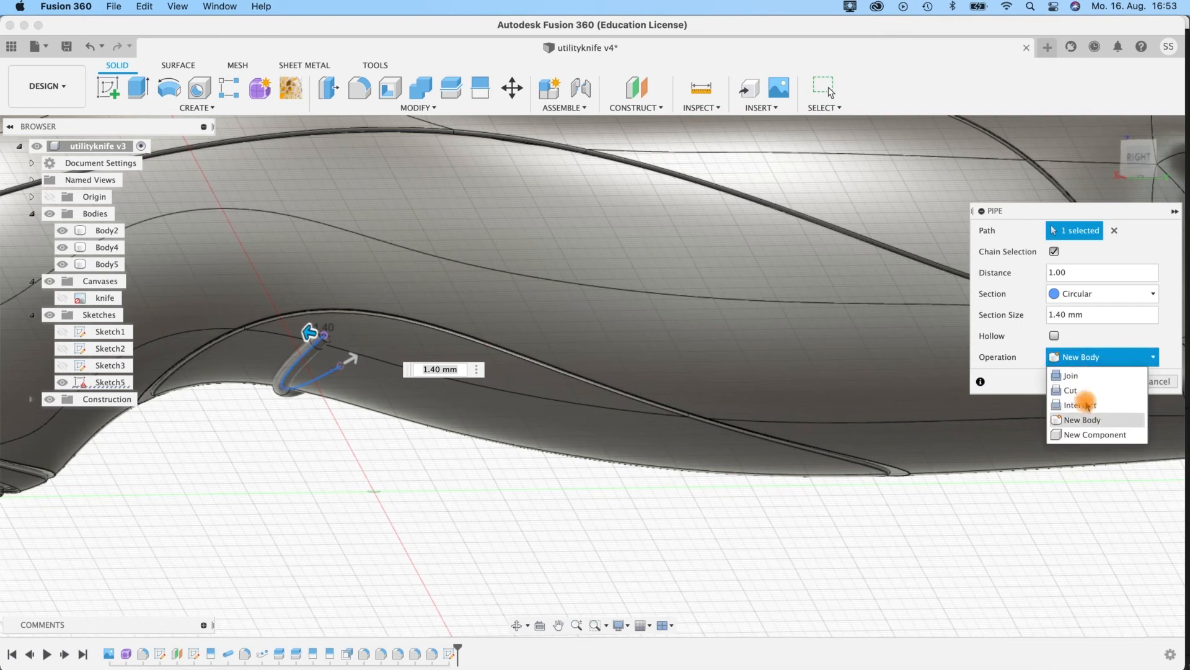
pyautogui.click(1077, 365)
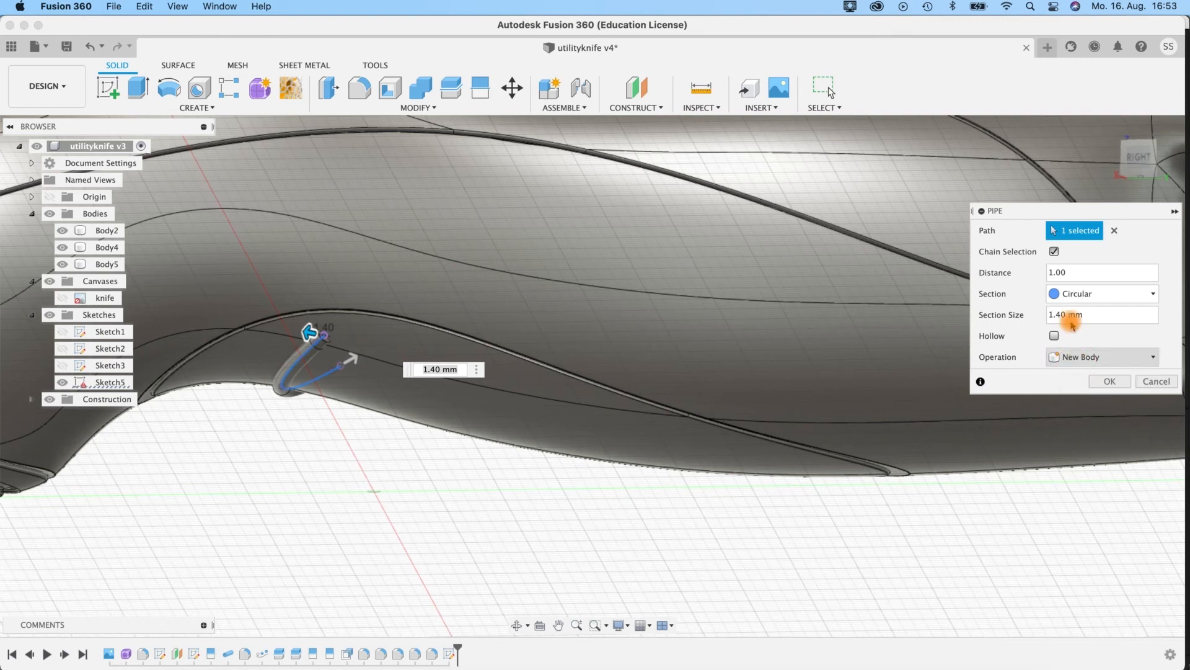
# Step: Set the pipe's section size to 1.5 mm and compare its thickness with the ribs drawn on the knife canvas, leaving the canvas hidden
pyautogui.moveTo(1096, 316); pyautogui.dragTo(1031, 314)
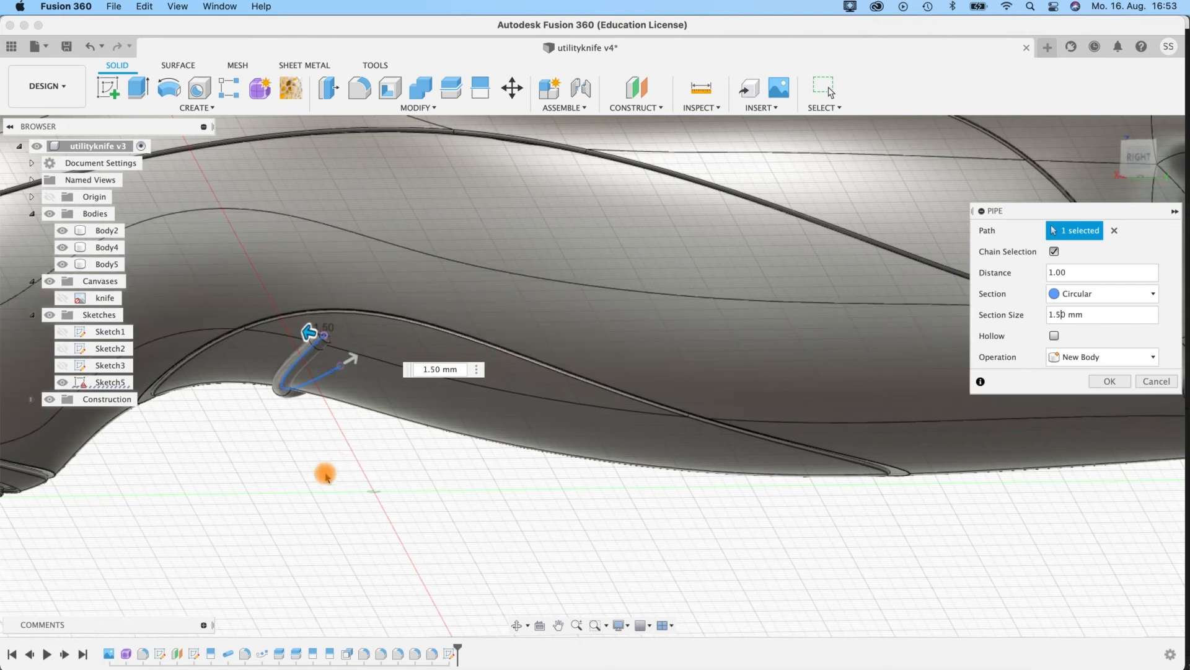
pyautogui.keyDown('shift'); pyautogui.moveTo(325, 476); pyautogui.dragTo(213, 382, button='middle'); pyautogui.keyUp('shift')
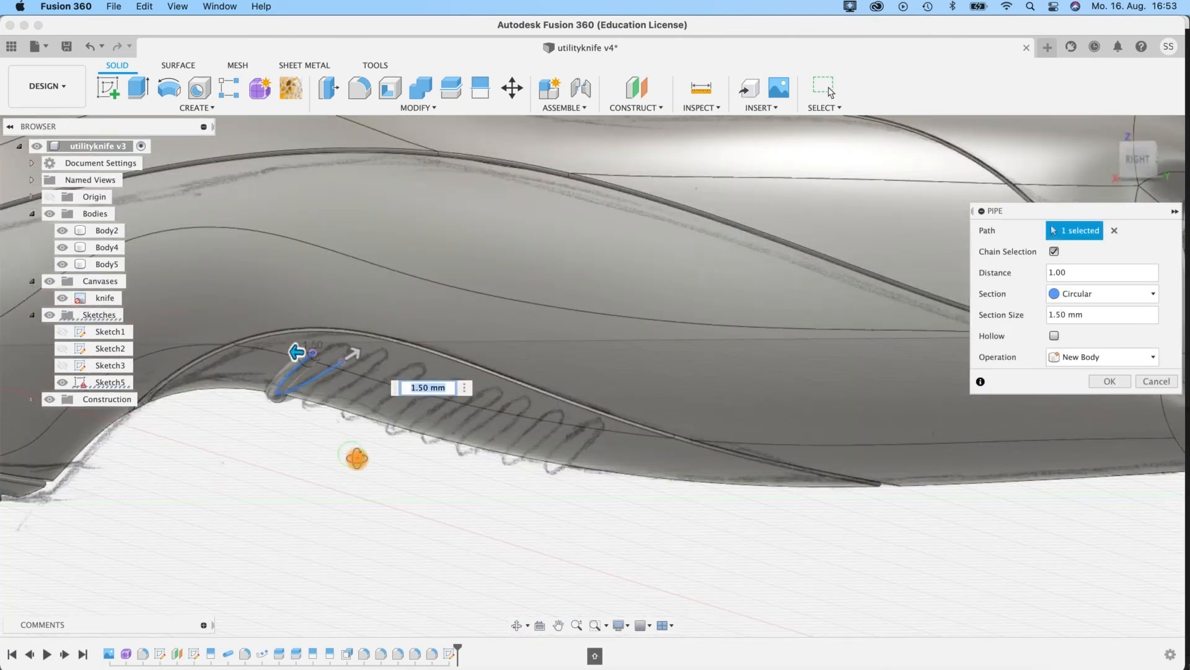
pyautogui.moveTo(356, 456)
pyautogui.keyDown('shift'); pyautogui.mouseDown(button='middle')
pyautogui.moveTo(353, 467)
pyautogui.moveTo(348, 452)
pyautogui.moveTo(361, 456)
pyautogui.mouseUp(button='middle'); pyautogui.keyUp('shift')
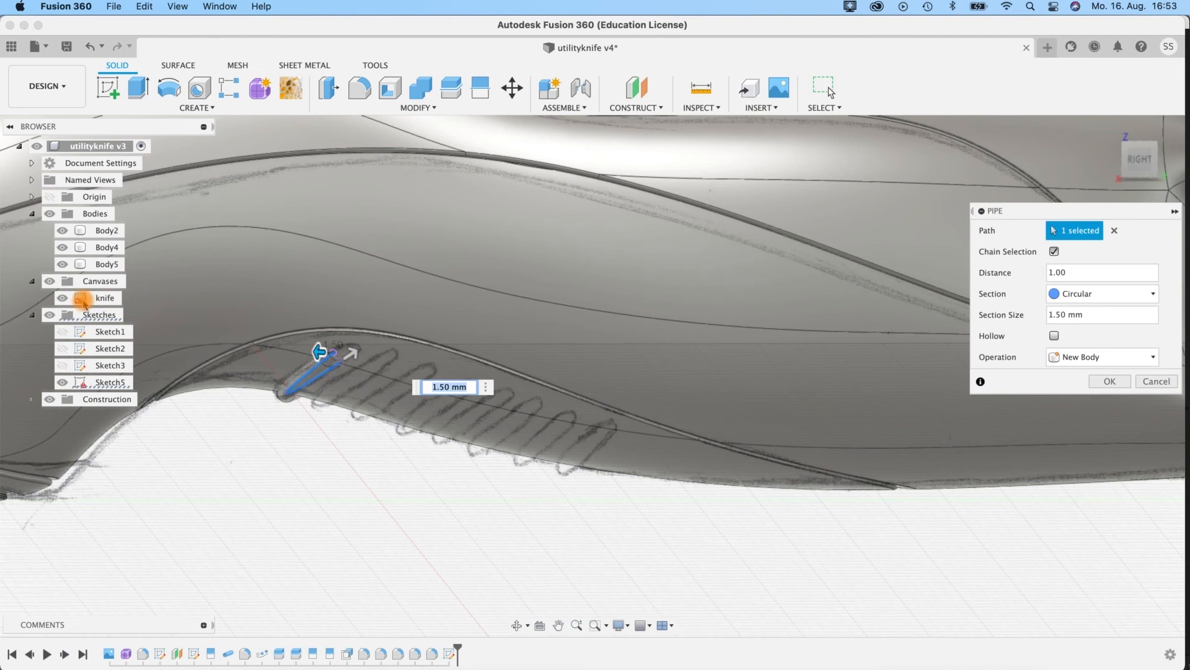
pyautogui.click(62, 297)
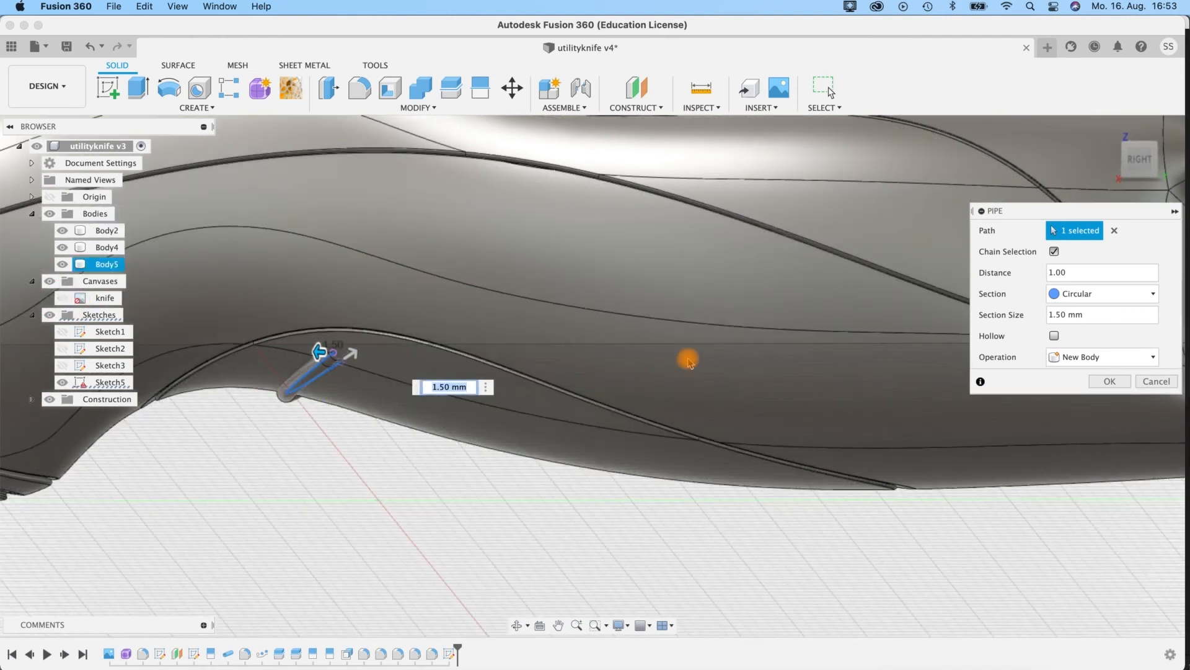
pyautogui.click(1068, 315)
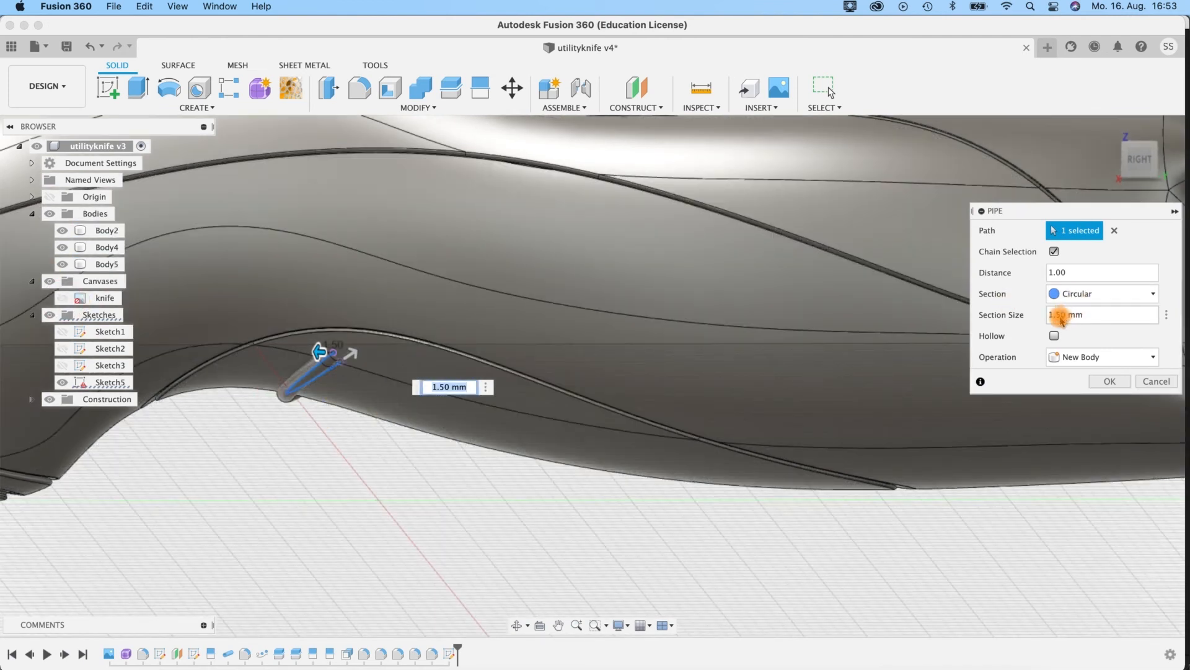
# Step: Try the square and triangular section shapes for the pipe and restore the circular section
pyautogui.click(1094, 298)
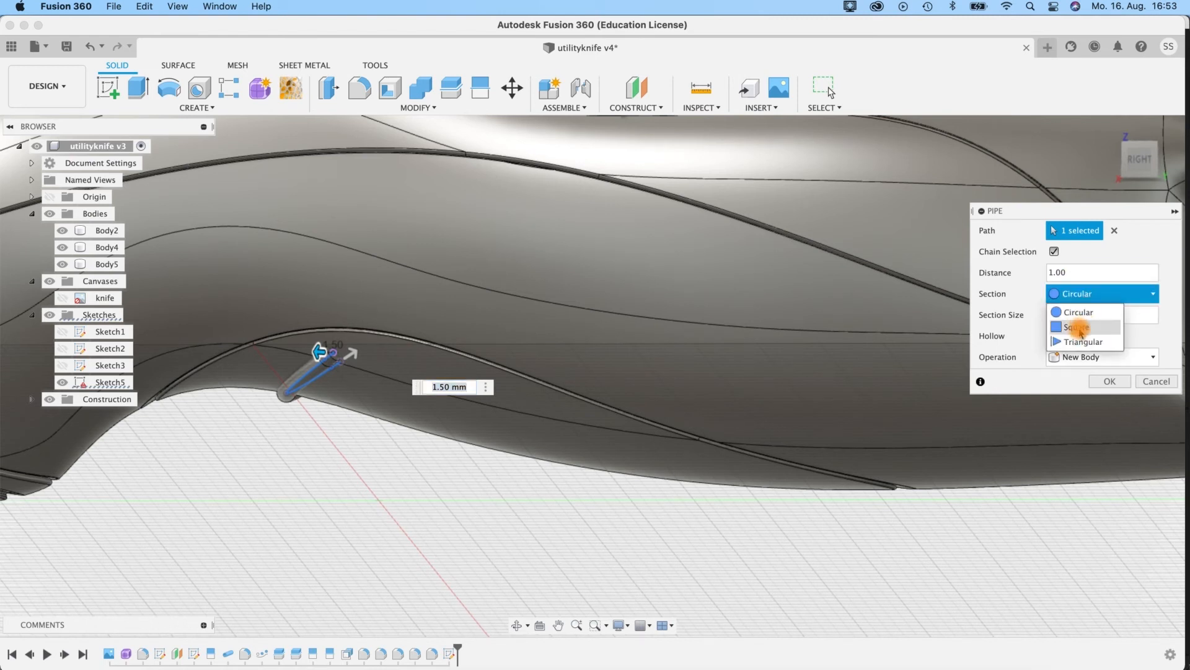
pyautogui.click(1080, 328)
pyautogui.keyDown('shift'); pyautogui.moveTo(441, 465); pyautogui.dragTo(415, 457, button='middle'); pyautogui.keyUp('shift')
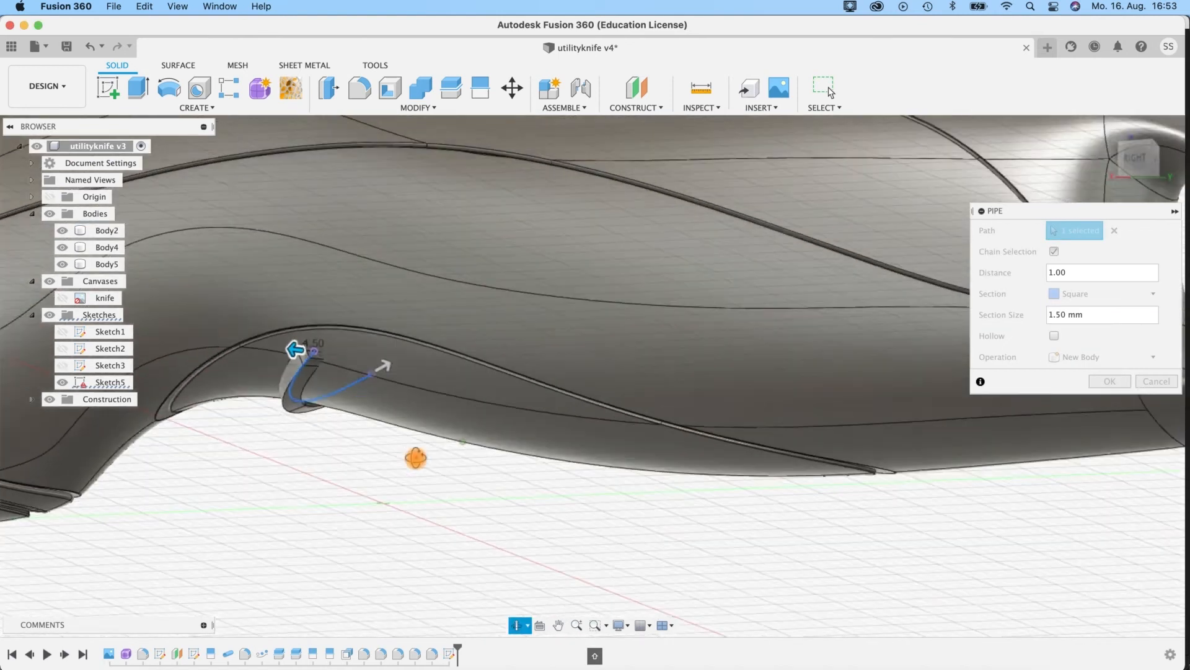
pyautogui.click(1104, 301)
pyautogui.click(1094, 339)
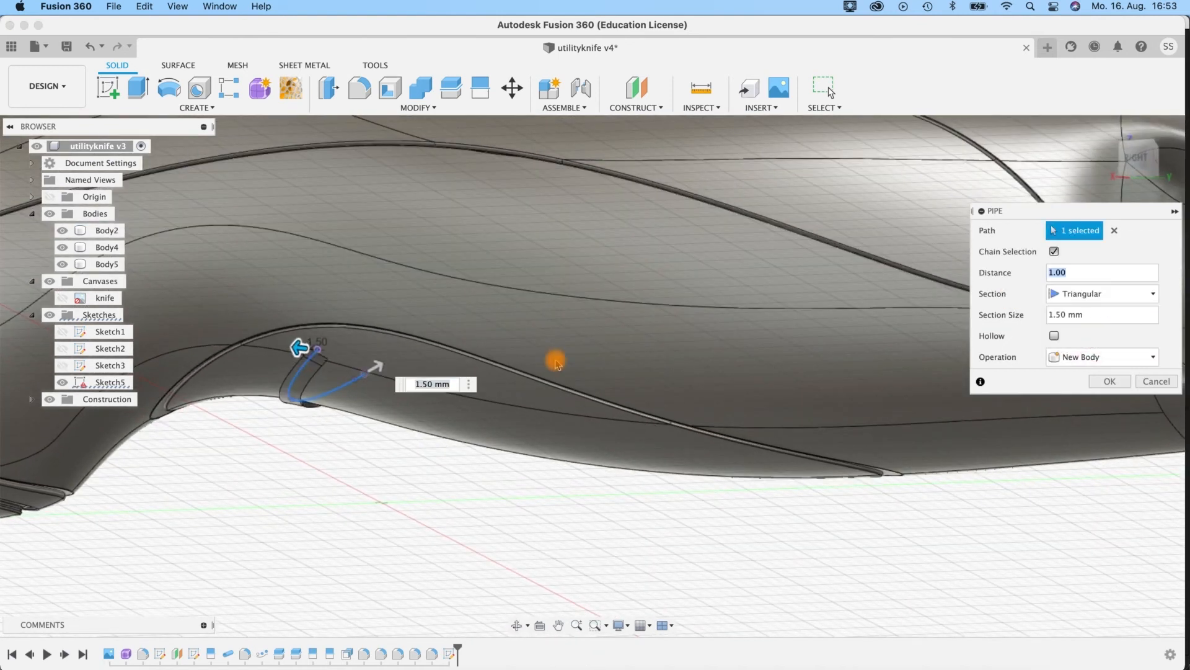
pyautogui.moveTo(356, 407)
pyautogui.keyDown('shift'); pyautogui.mouseDown(button='middle')
pyautogui.moveTo(287, 430)
pyautogui.moveTo(338, 416)
pyautogui.mouseUp(button='middle'); pyautogui.keyUp('shift')
pyautogui.click(1116, 294)
pyautogui.click(1079, 311)
# Step: Check the circular pipe from below and create it along the projected curve on the finger grip
pyautogui.click(1048, 314)
pyautogui.moveTo(523, 457); pyautogui.dragTo(662, 473, button='middle')
pyautogui.keyDown('shift'); pyautogui.moveTo(455, 451); pyautogui.dragTo(776, 451, button='middle'); pyautogui.keyUp('shift')
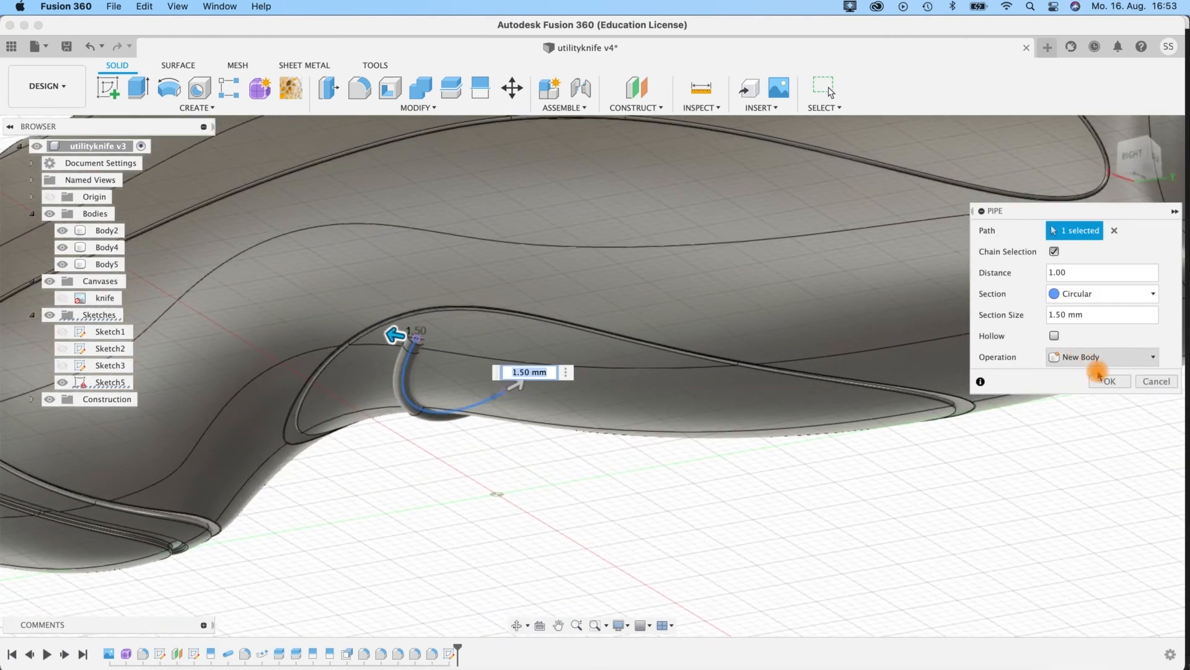
pyautogui.click(1111, 382)
pyautogui.click(535, 517)
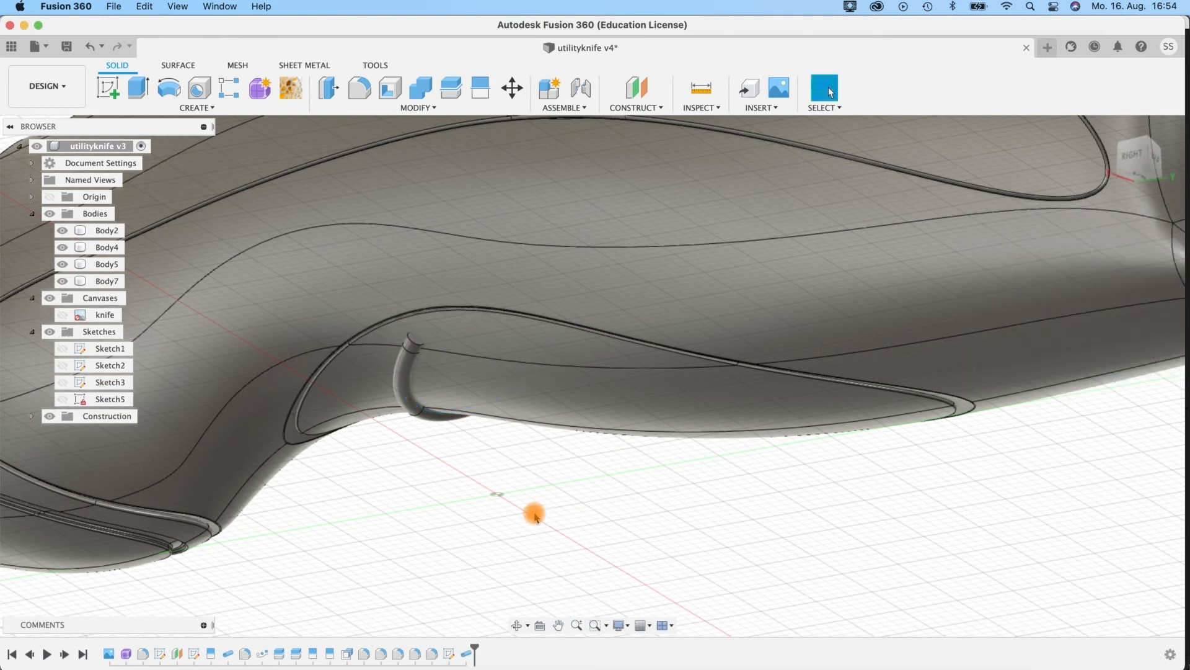
pyautogui.click(376, 449)
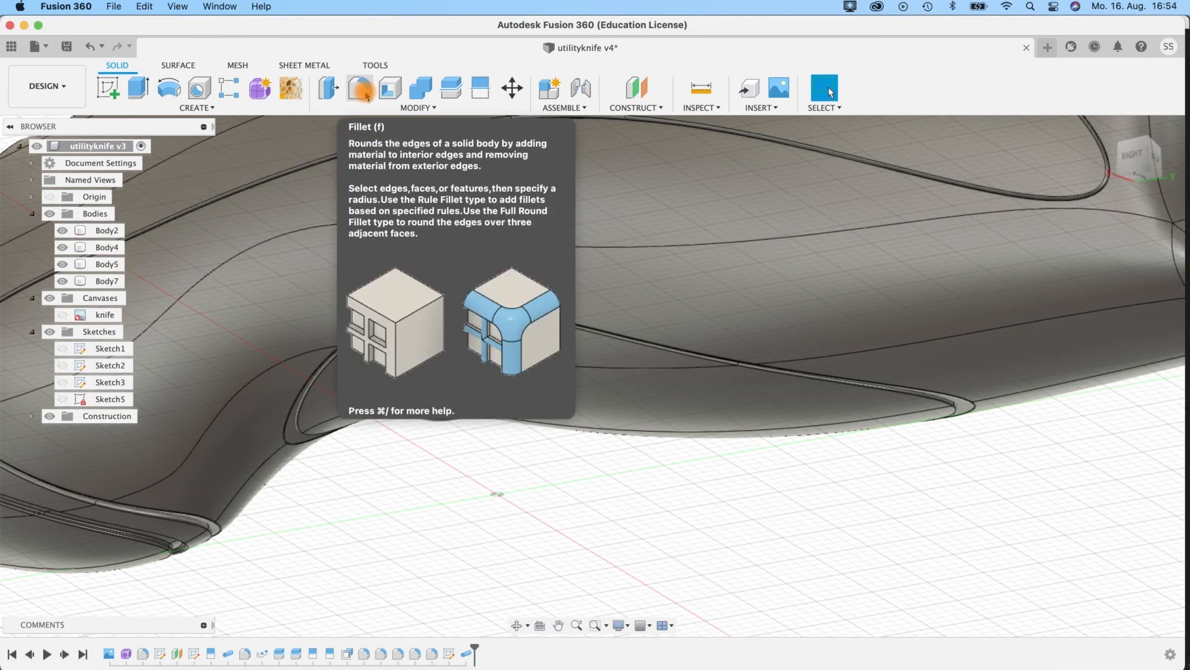
# Step: Start a Fillet and select the circular end edges on both ends of the new pipe
pyautogui.click(362, 90)
pyautogui.click(411, 341)
pyautogui.keyDown('shift'); pyautogui.moveTo(365, 464); pyautogui.dragTo(603, 478, button='middle'); pyautogui.keyUp('shift')
pyautogui.keyDown('shift'); pyautogui.moveTo(200, 553); pyautogui.dragTo(527, 481, button='middle'); pyautogui.keyUp('shift')
pyautogui.click(714, 419)
pyautogui.moveTo(234, 534); pyautogui.dragTo(407, 514, button='middle')
pyautogui.scroll(5, 407, 513)
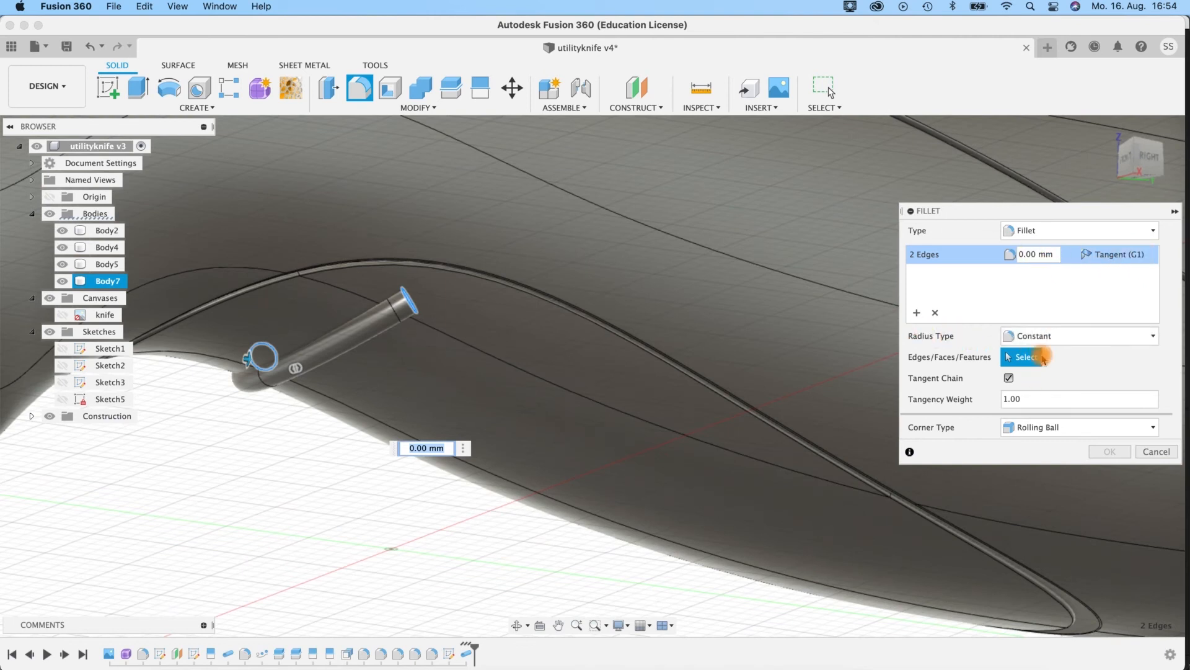
# Step: Try fillet radii of 0.8 and 0.75 mm on the pipe ends and round them with 0.7 mm
pyautogui.click(1030, 255)
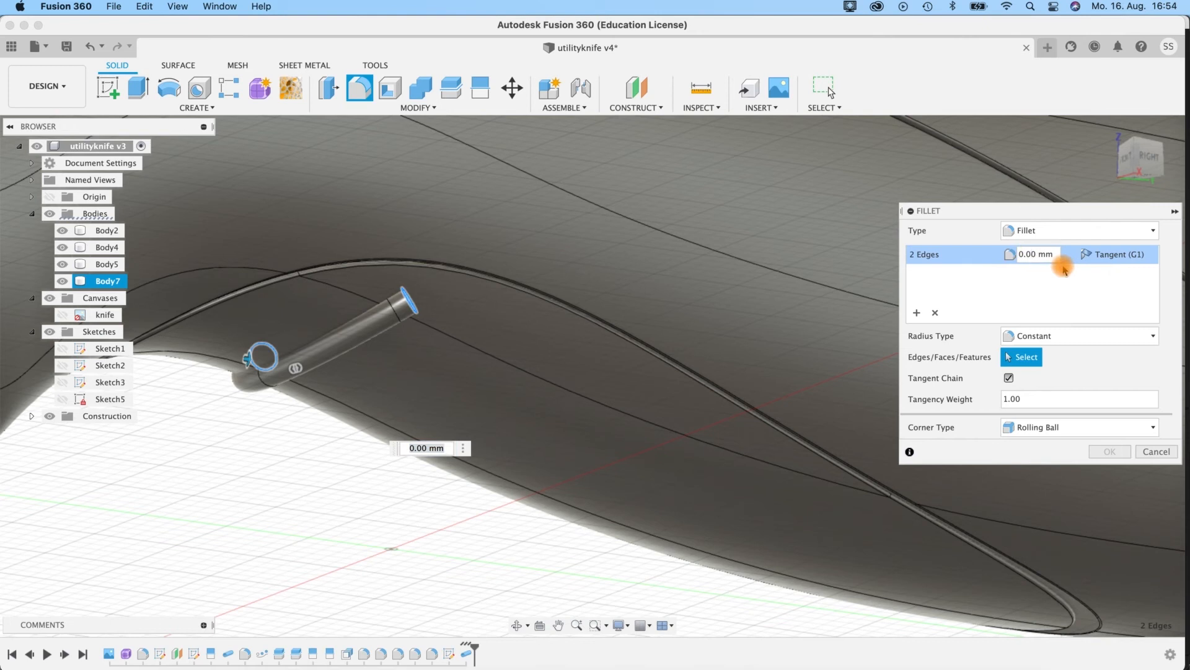
pyautogui.press('Return')
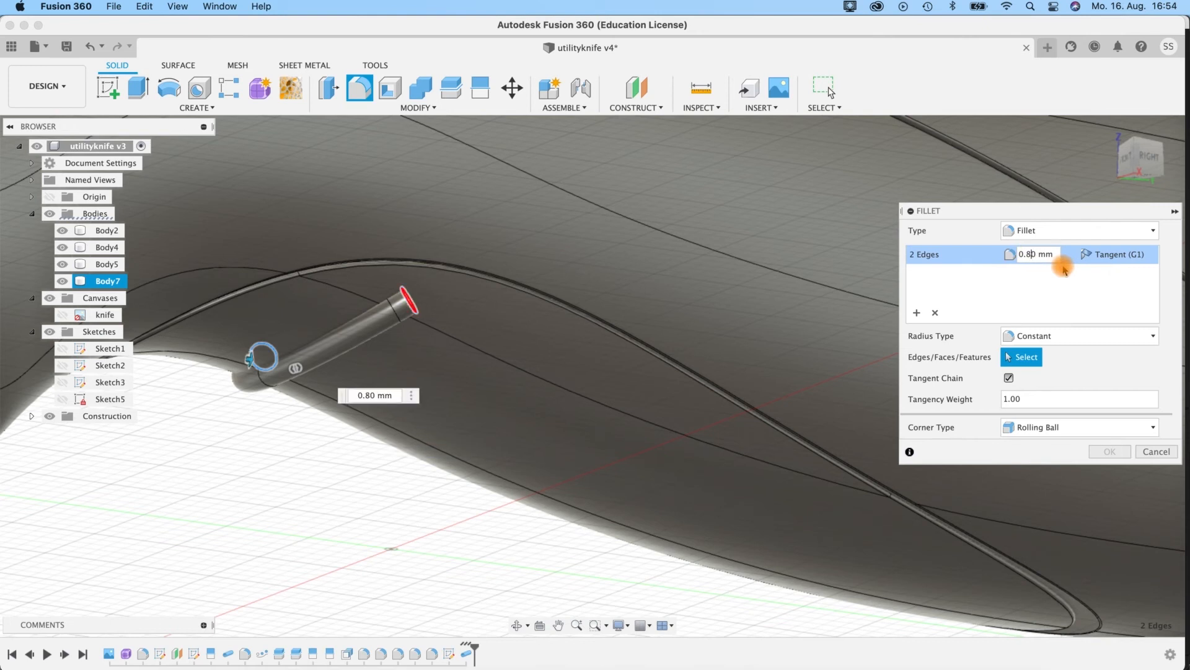
pyautogui.press('Return')
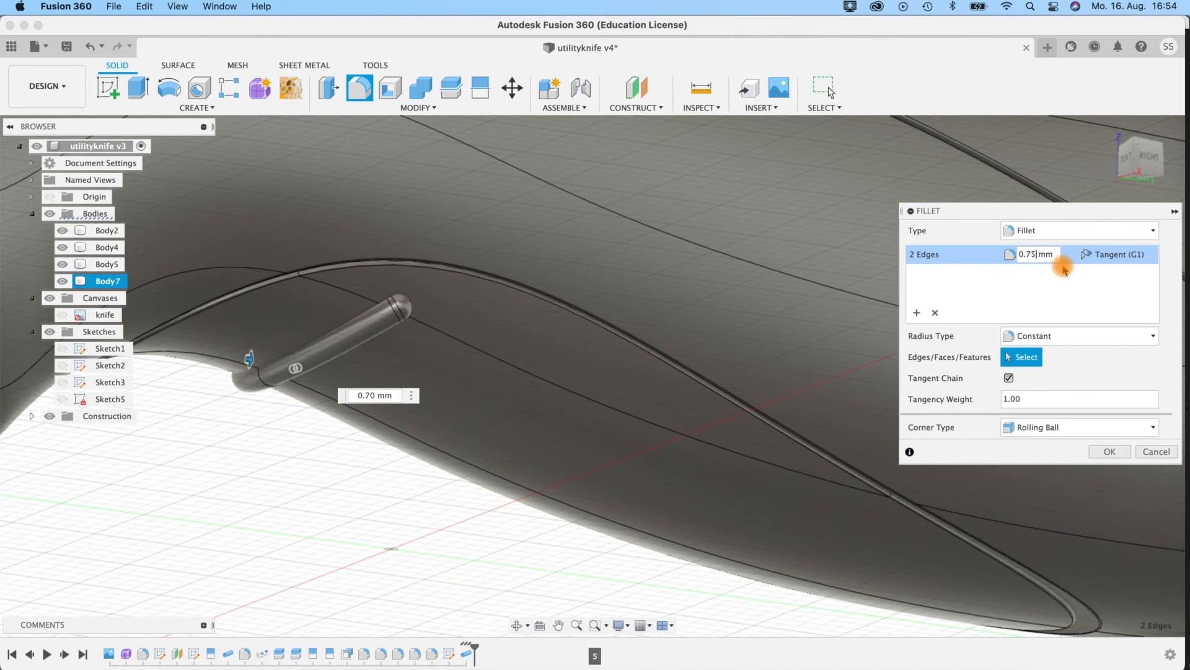
pyautogui.press('Return')
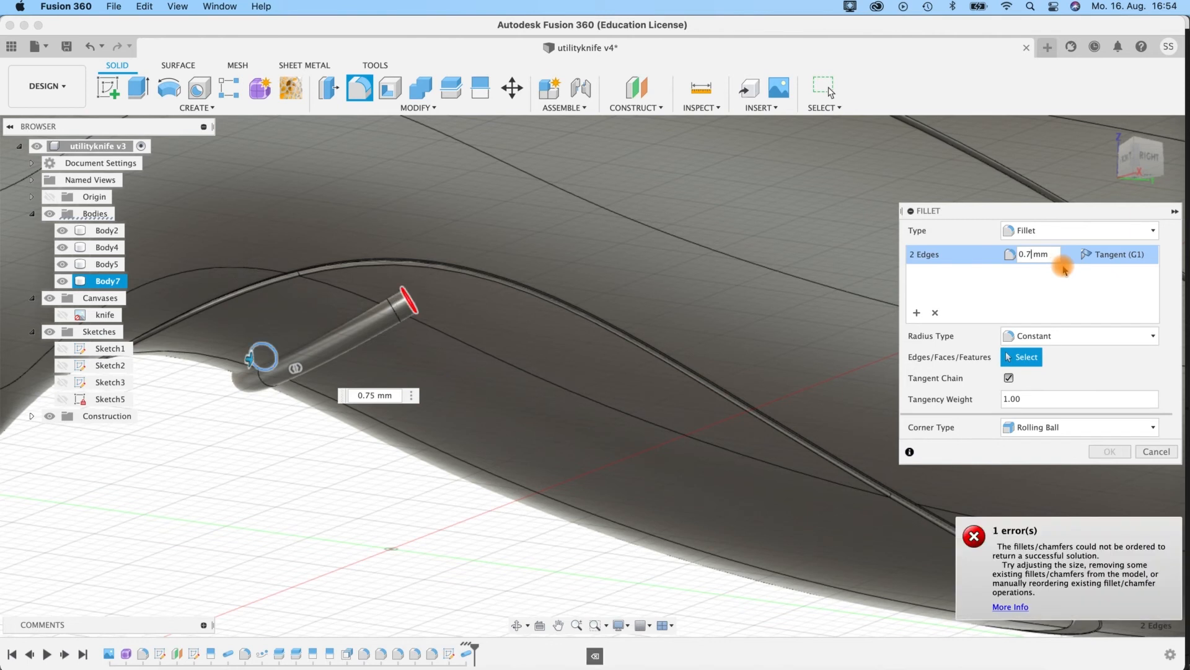
pyautogui.keyDown('shift'); pyautogui.moveTo(420, 521); pyautogui.dragTo(312, 425, button='middle'); pyautogui.keyUp('shift')
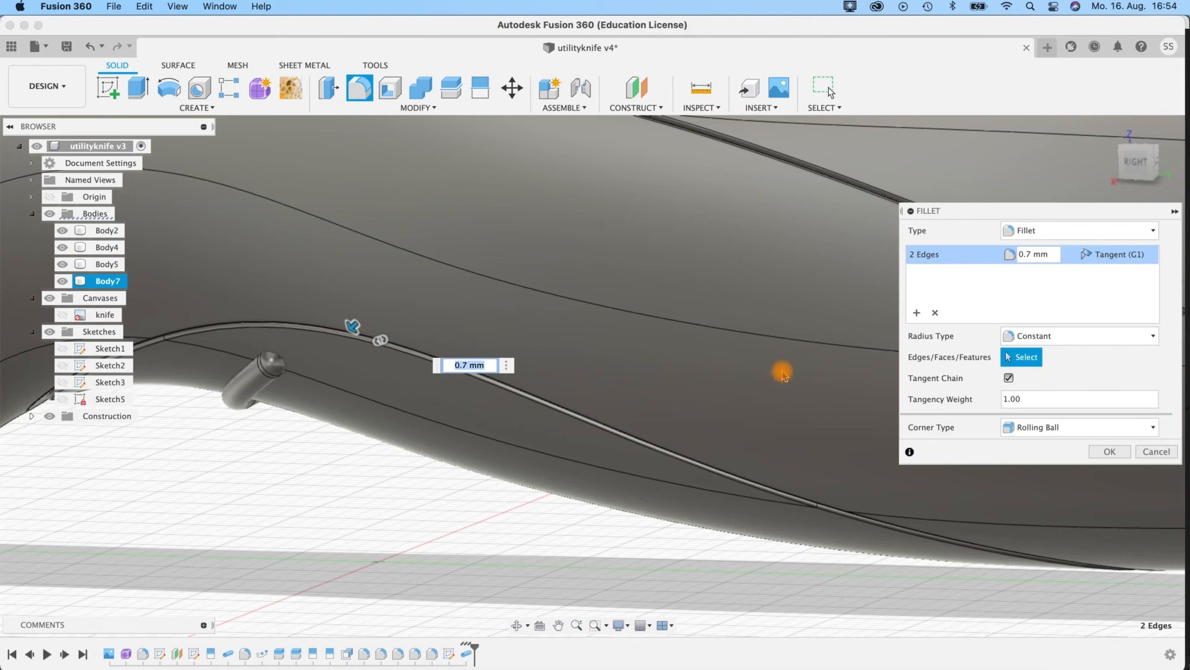
pyautogui.keyDown('shift'); pyautogui.moveTo(340, 521); pyautogui.dragTo(809, 520, button='middle'); pyautogui.keyUp('shift')
pyautogui.click(1111, 453)
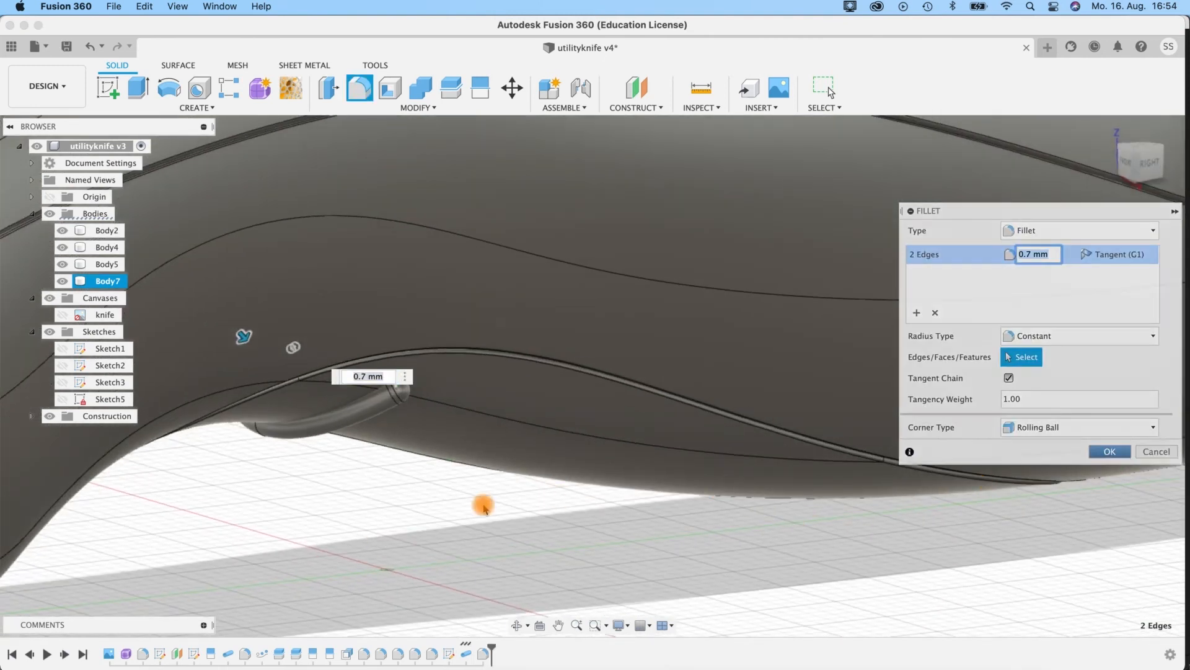
# Step: Combine the finger grip insert as target with the rounded pipe as tool body, using Join
pyautogui.keyDown('shift'); pyautogui.moveTo(402, 503); pyautogui.dragTo(447, 503, button='middle'); pyautogui.keyUp('shift')
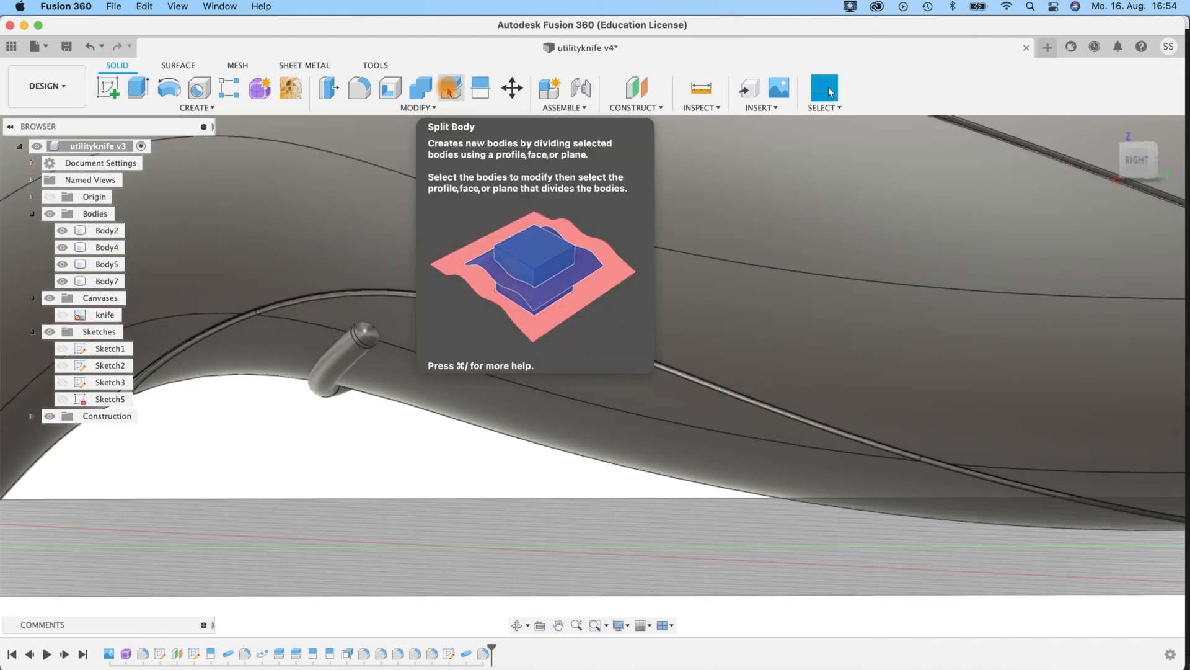
pyautogui.click(420, 90)
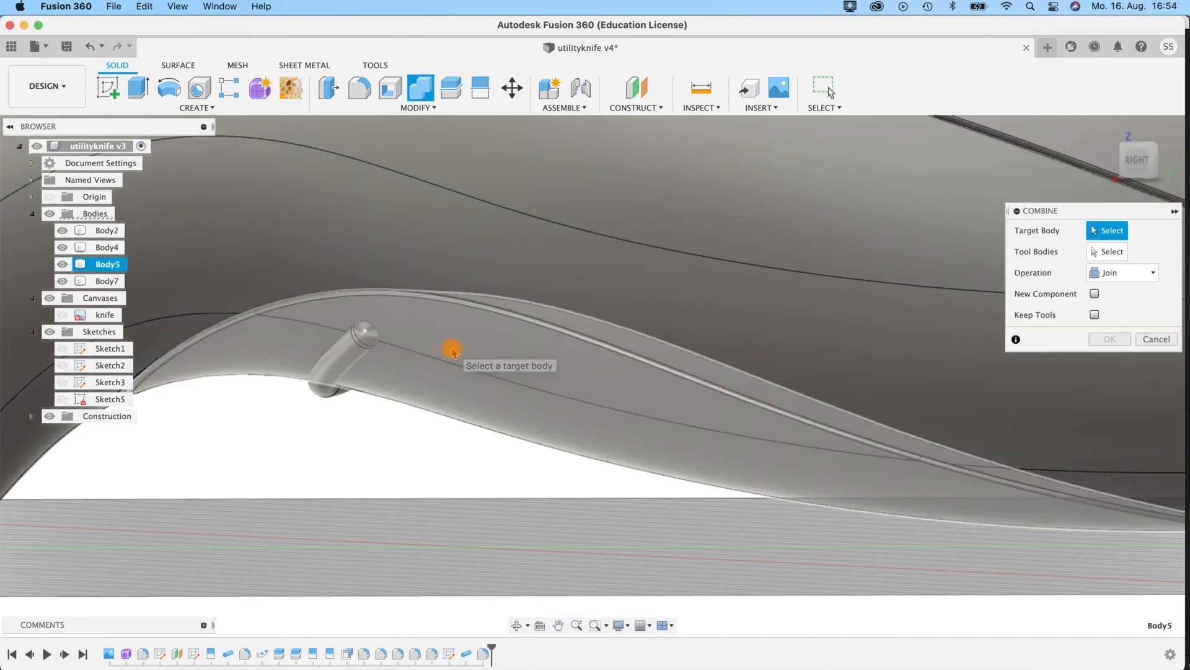
pyautogui.click(452, 348)
pyautogui.click(321, 397)
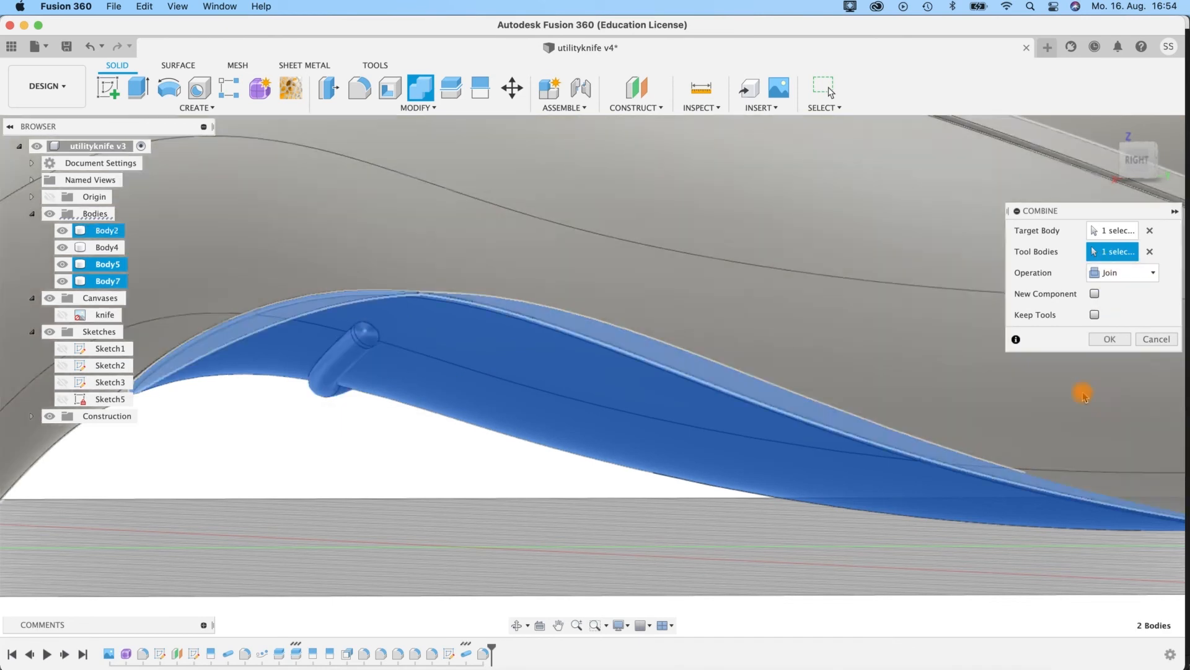
pyautogui.click(1110, 340)
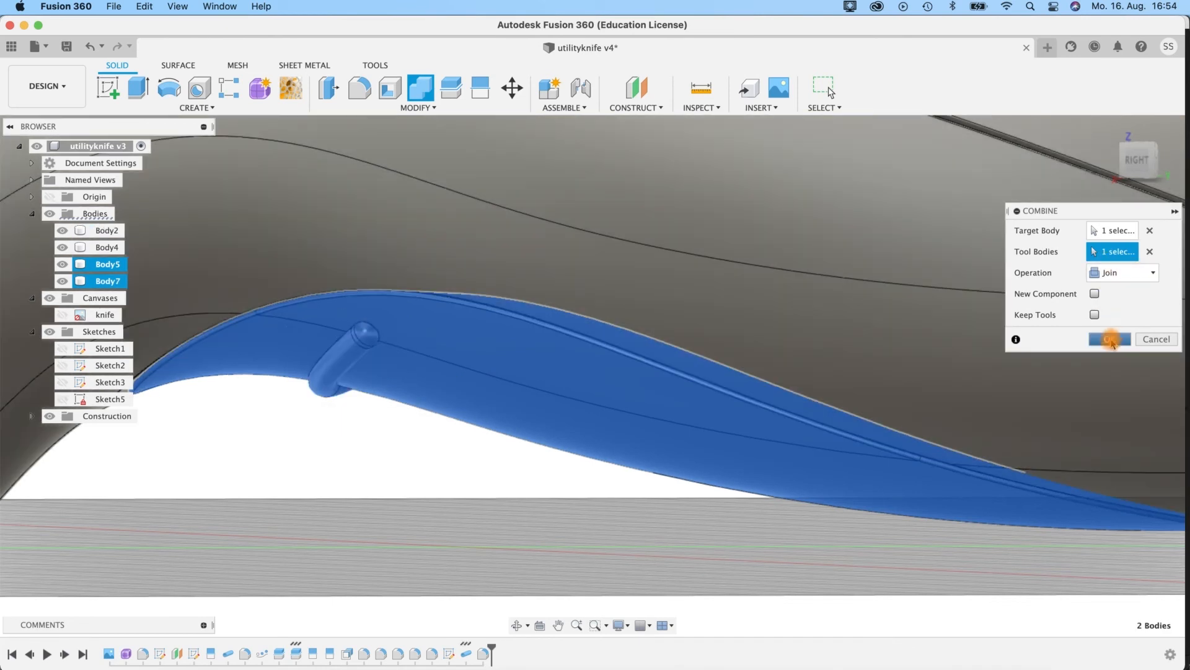
# Step: Fillet the edge chain where the pipe rib meets the finger grip with a 1 mm radius
pyautogui.keyDown('shift'); pyautogui.moveTo(333, 508); pyautogui.dragTo(370, 314, button='middle'); pyautogui.keyUp('shift')
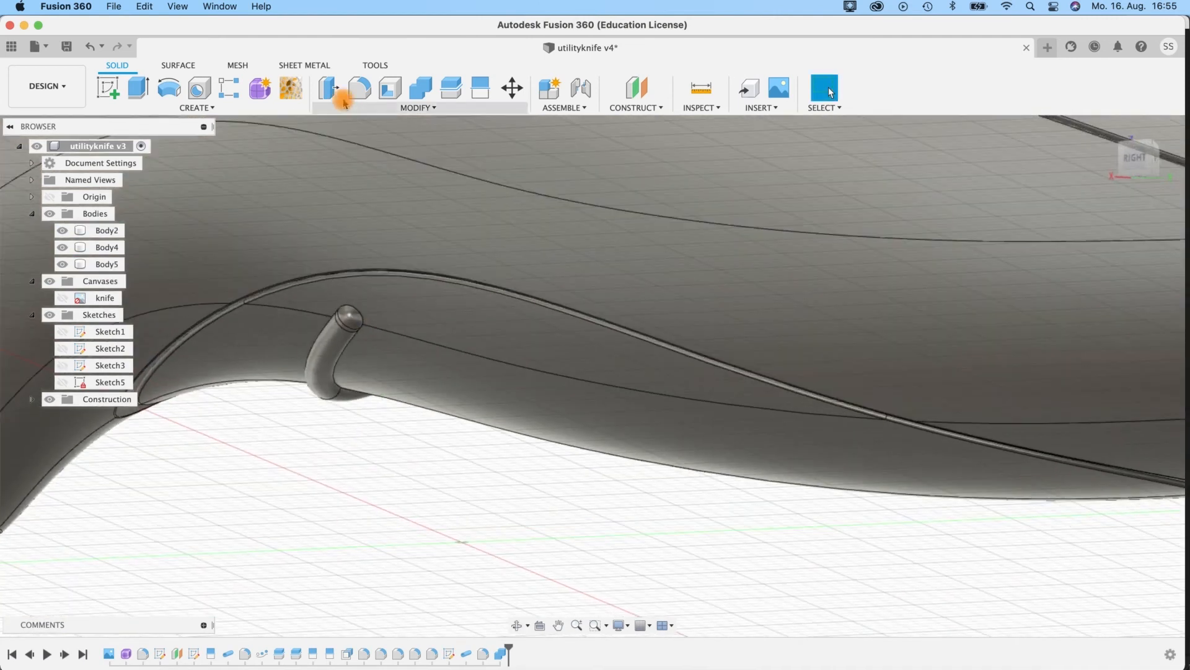
pyautogui.click(358, 88)
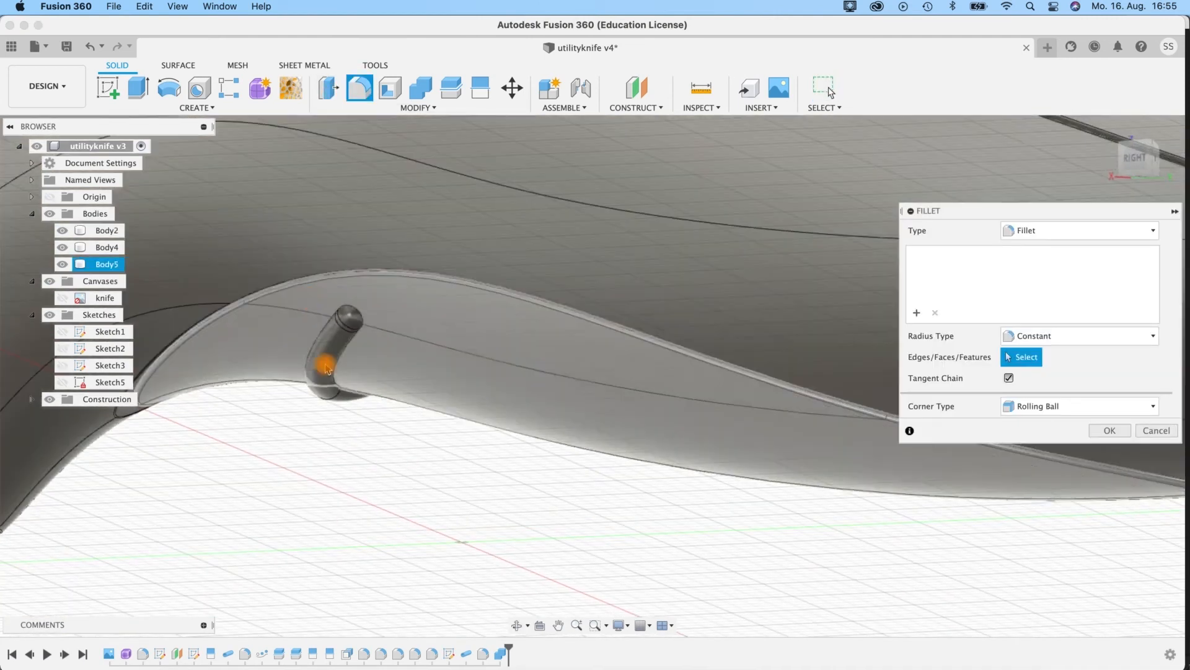
pyautogui.click(344, 403)
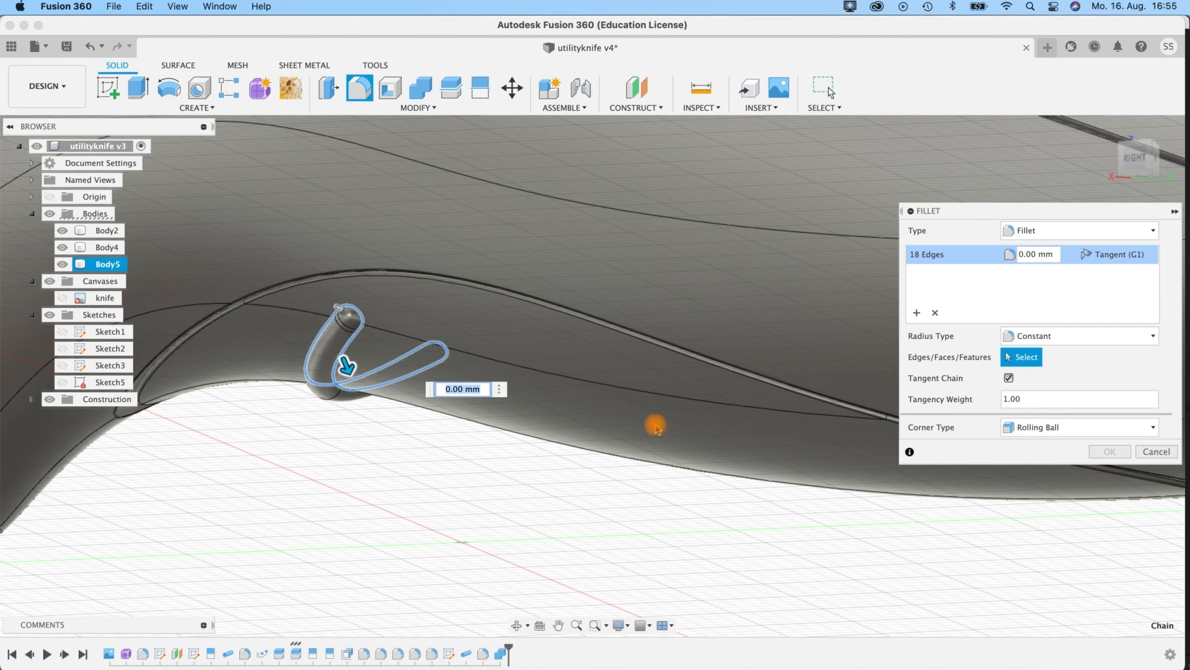
pyautogui.click(1023, 255)
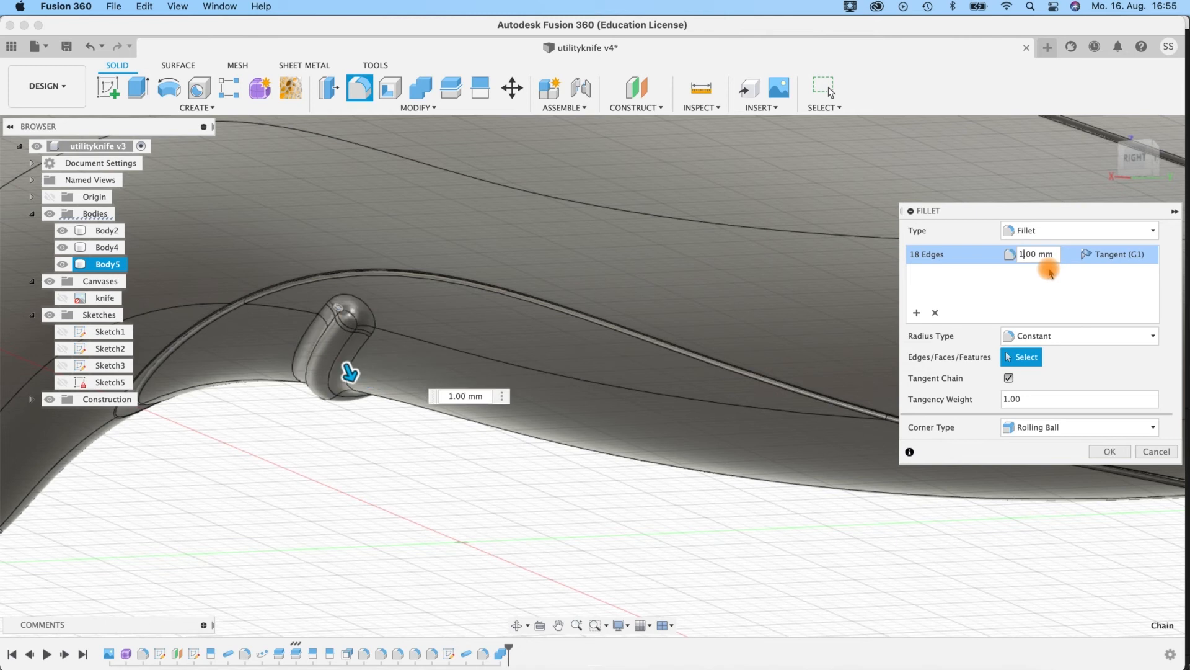
pyautogui.keyDown('shift'); pyautogui.moveTo(437, 410); pyautogui.dragTo(713, 440, button='middle'); pyautogui.keyUp('shift')
pyautogui.click(1101, 454)
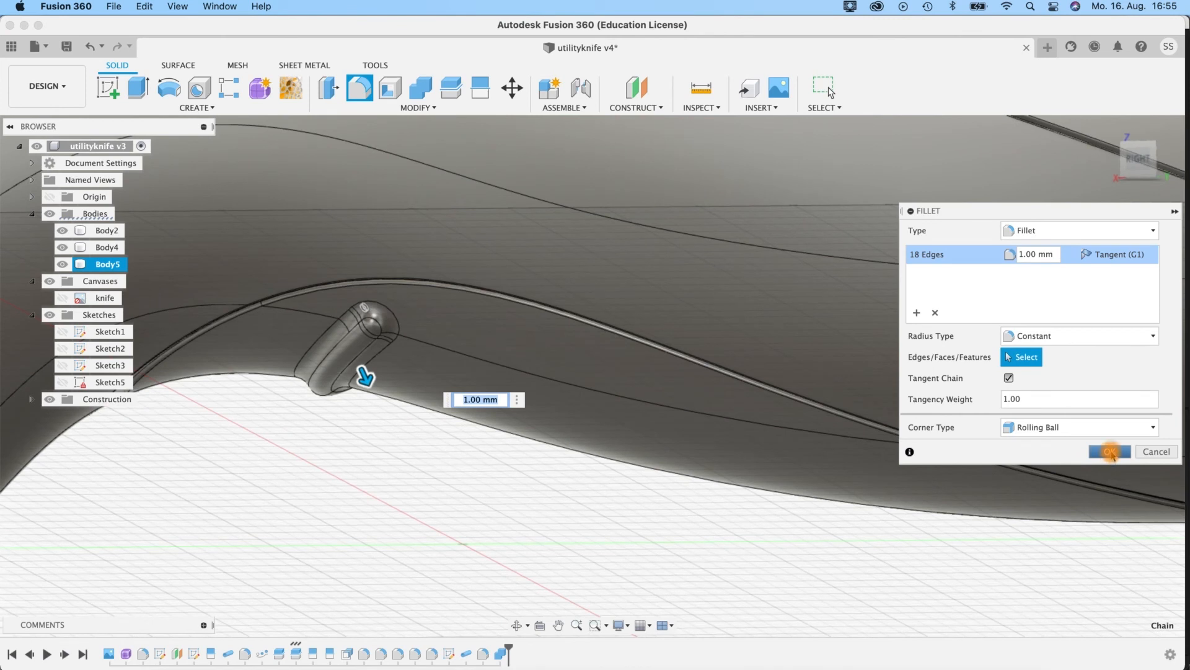
# Step: Apply the 1 mm fillet around the base of the pipe rib on the finger grip
pyautogui.click(1112, 455)
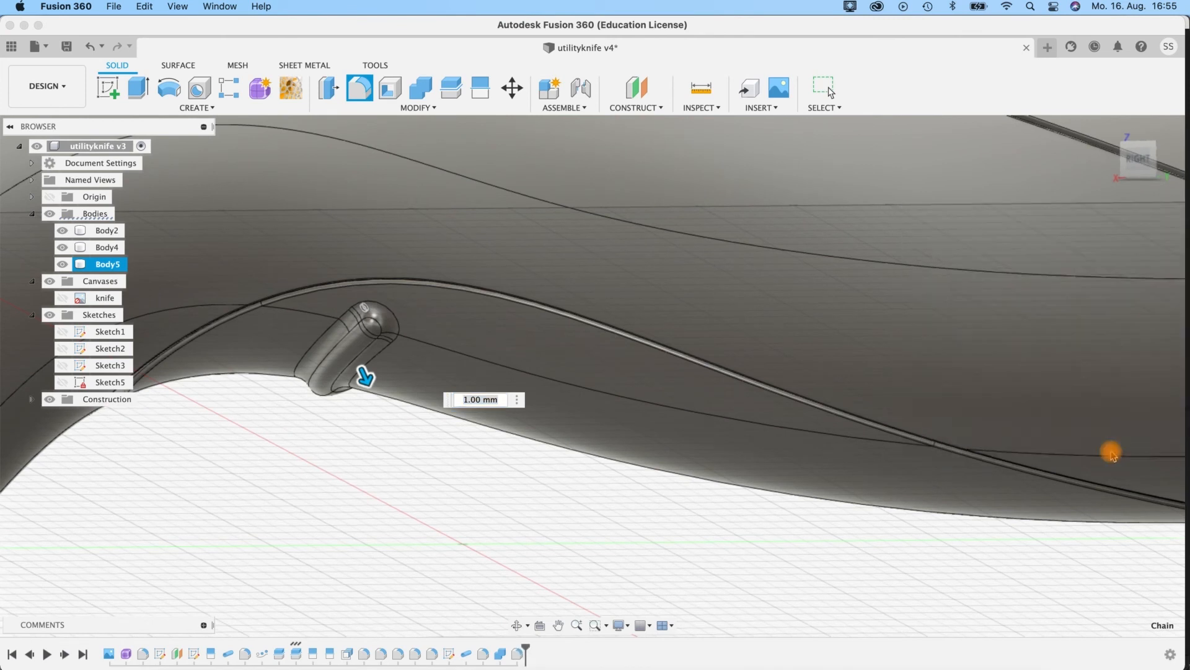
pyautogui.keyDown('shift'); pyautogui.moveTo(239, 621); pyautogui.dragTo(226, 639, button='middle'); pyautogui.keyUp('shift')
pyautogui.click(238, 124)
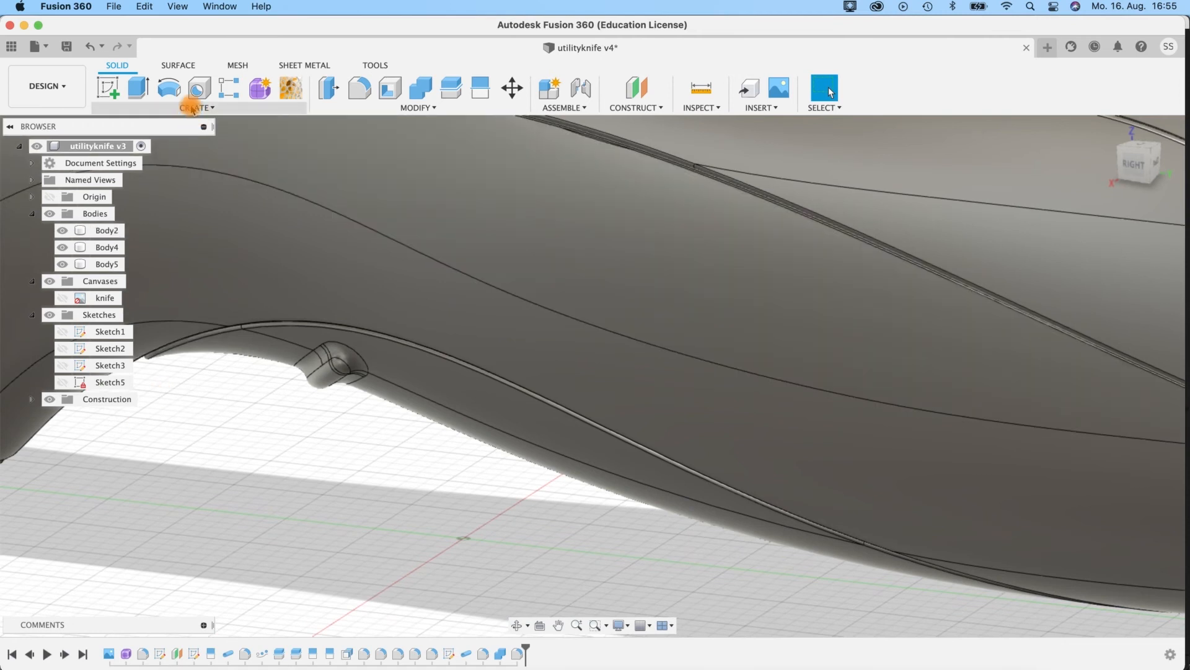
# Step: Start a Pattern on Path of features with the rib's pipe, end fillet, combine and base fillet as objects
pyautogui.click(192, 108)
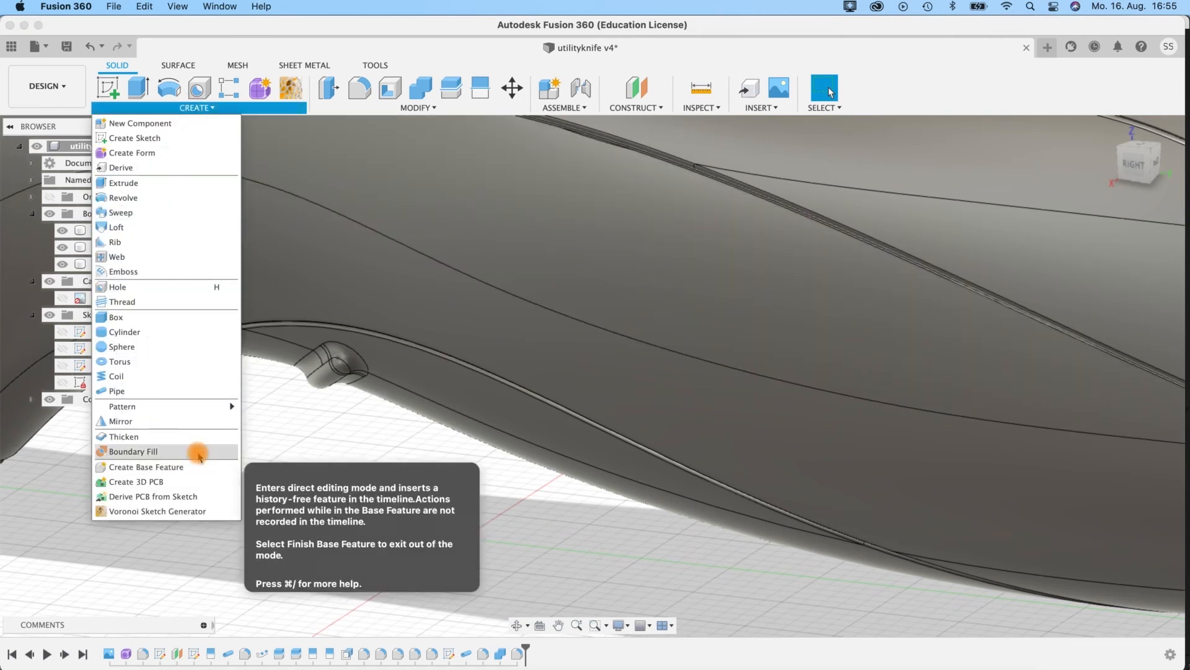
pyautogui.moveTo(198, 408)
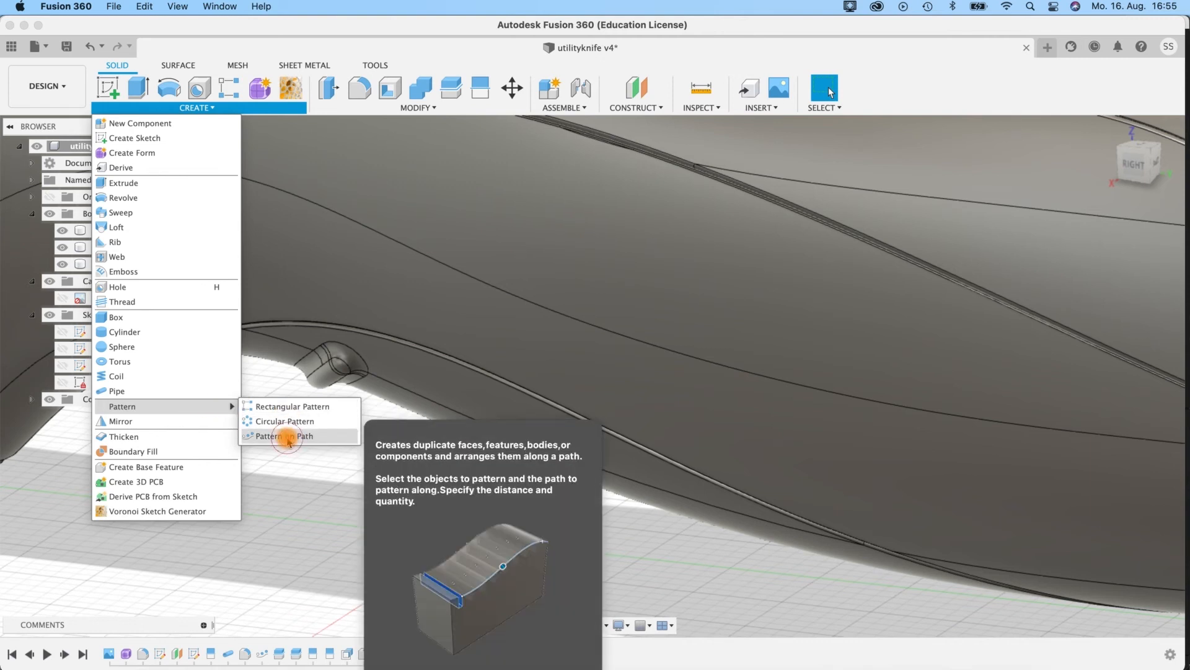
pyautogui.click(287, 442)
pyautogui.scroll(5, 391, 462)
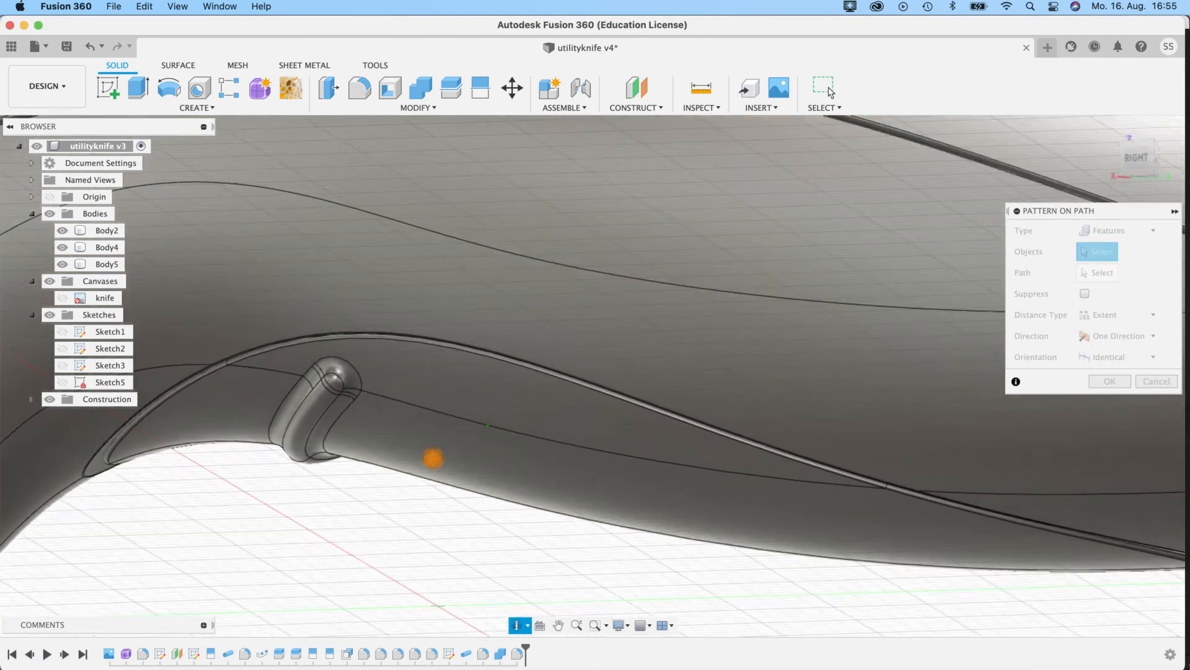
pyautogui.click(465, 656)
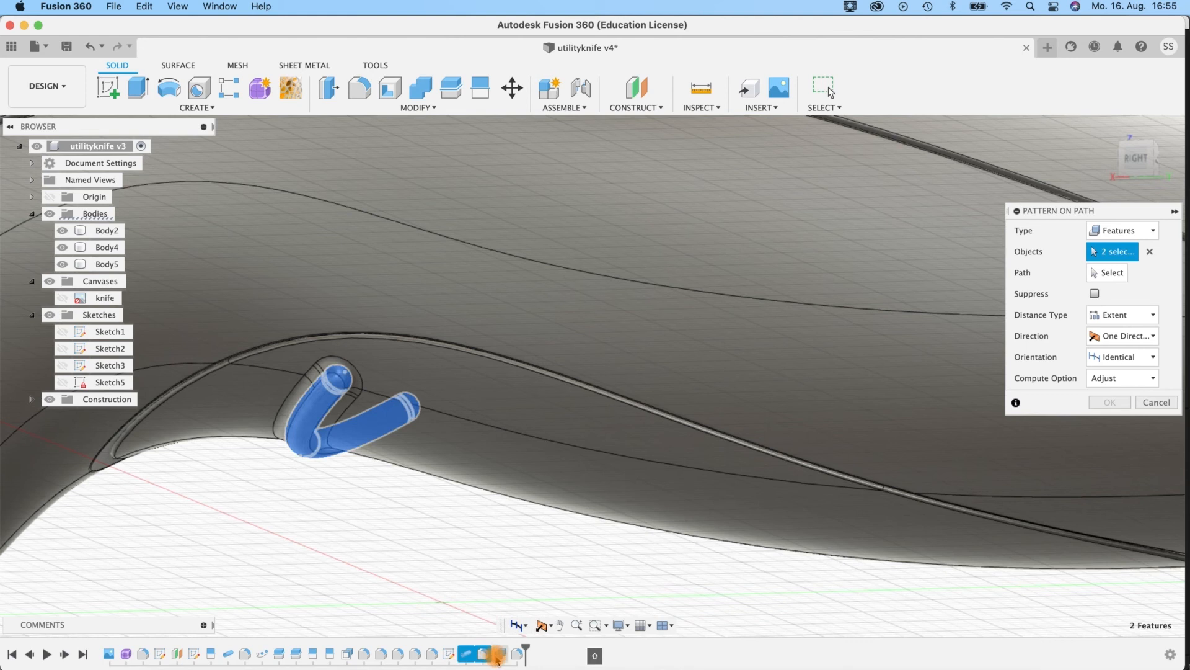
pyautogui.keyDown('shift'); pyautogui.click(505, 656); pyautogui.keyUp('shift')
pyautogui.keyDown('shift'); pyautogui.click(517, 655); pyautogui.keyUp('shift')
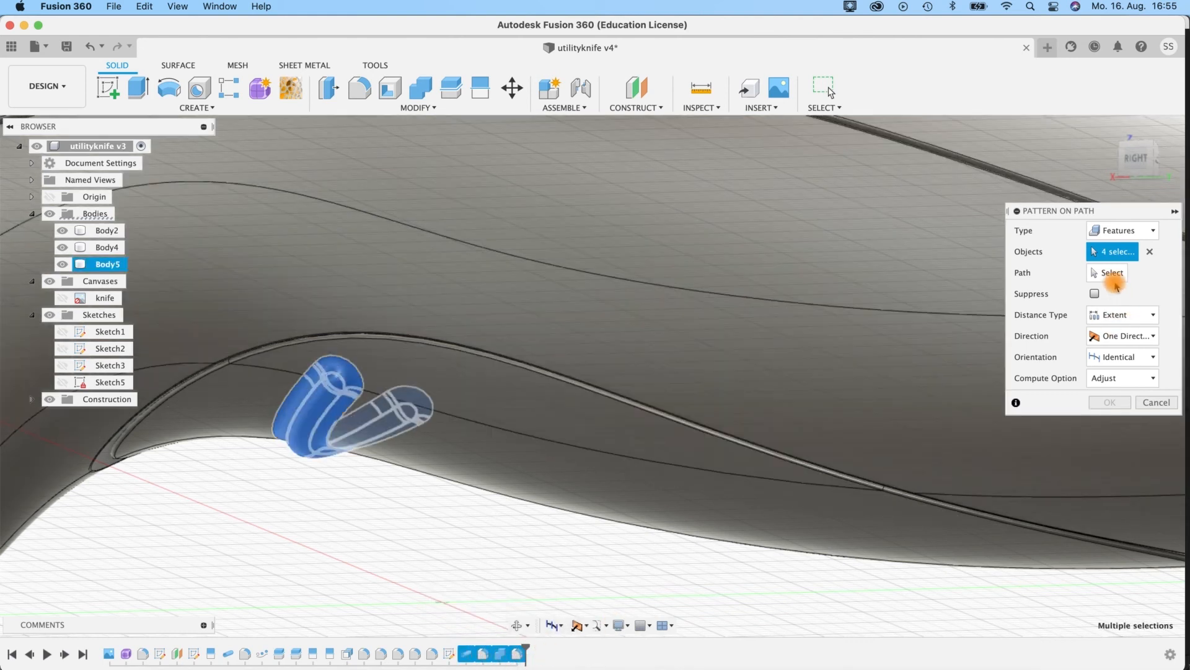
# Step: Use the lengthwise centre edge of the finger grip as pattern path, with quantity 8 and a distance of about 22.48 mm
pyautogui.click(1108, 272)
pyautogui.keyDown('shift'); pyautogui.moveTo(429, 504); pyautogui.dragTo(444, 483, button='middle'); pyautogui.keyUp('shift')
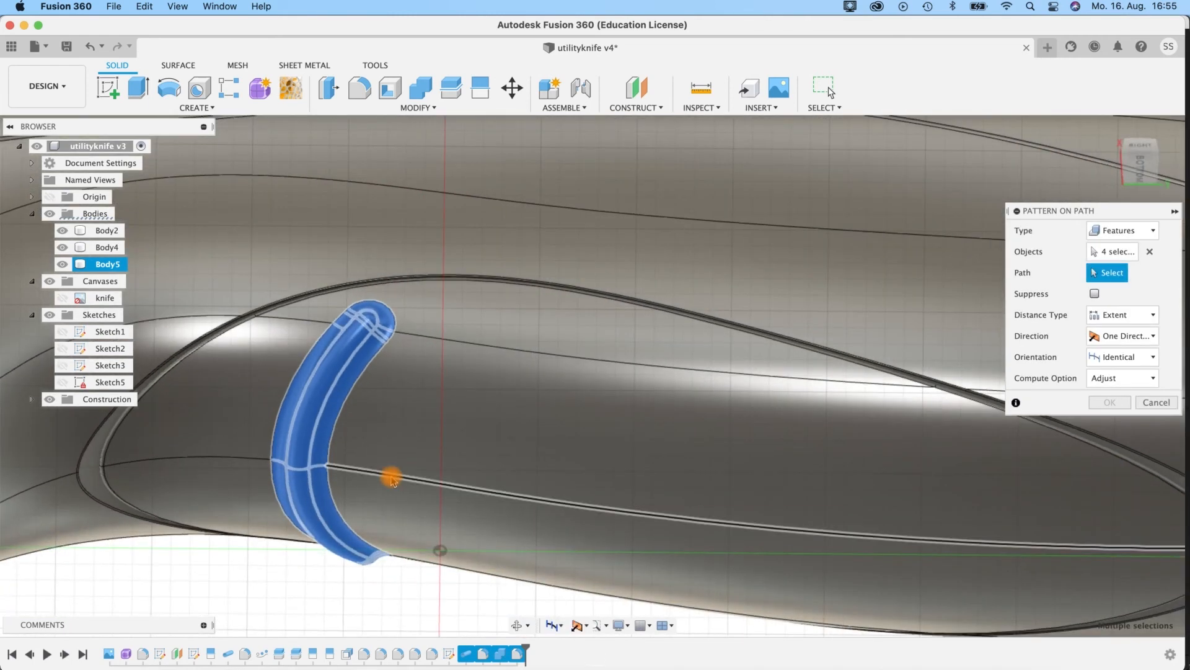
pyautogui.click(392, 477)
pyautogui.keyDown('shift'); pyautogui.moveTo(340, 579); pyautogui.dragTo(314, 513, button='middle'); pyautogui.keyUp('shift')
pyautogui.moveTo(326, 529); pyautogui.dragTo(712, 582)
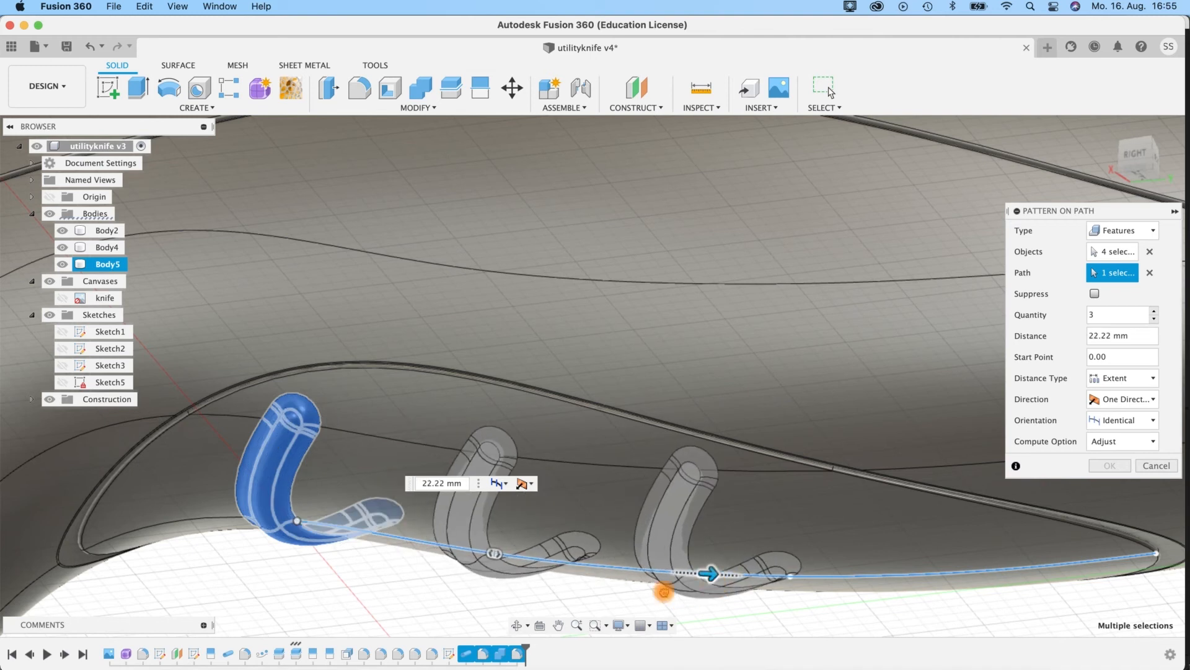
pyautogui.keyDown('shift'); pyautogui.moveTo(305, 575); pyautogui.dragTo(220, 458, button='middle'); pyautogui.keyUp('shift')
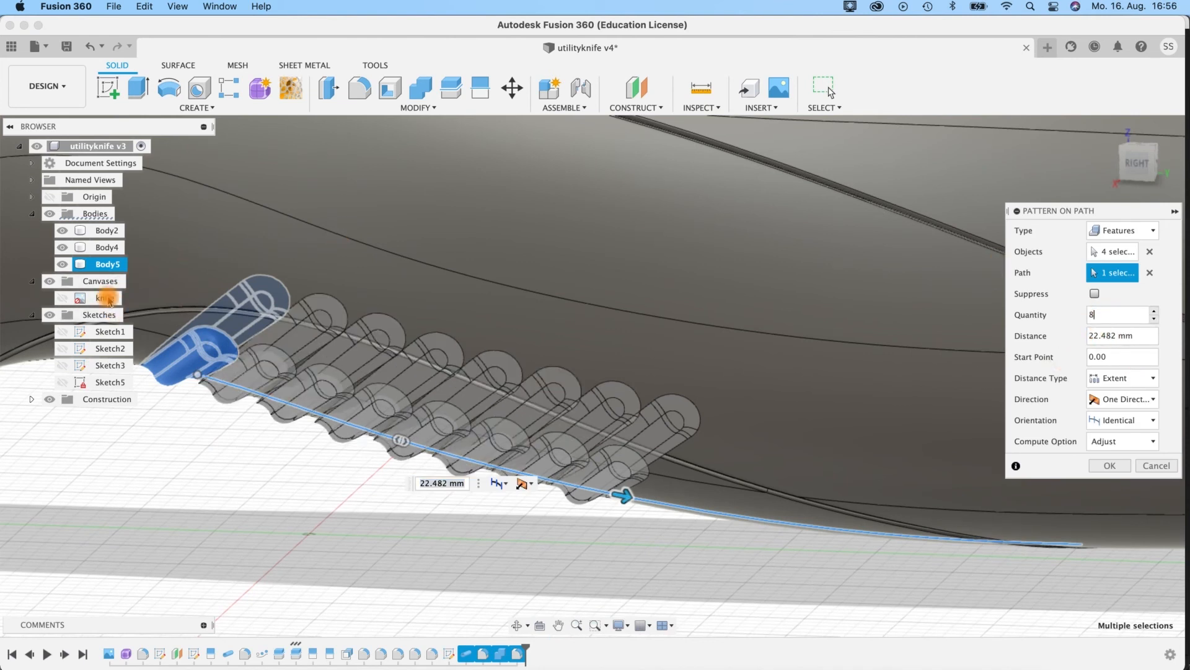
# Step: Show the knife canvas and match the rib pattern to it with a distance of 23.396 mm and quantity 7
pyautogui.click(64, 300)
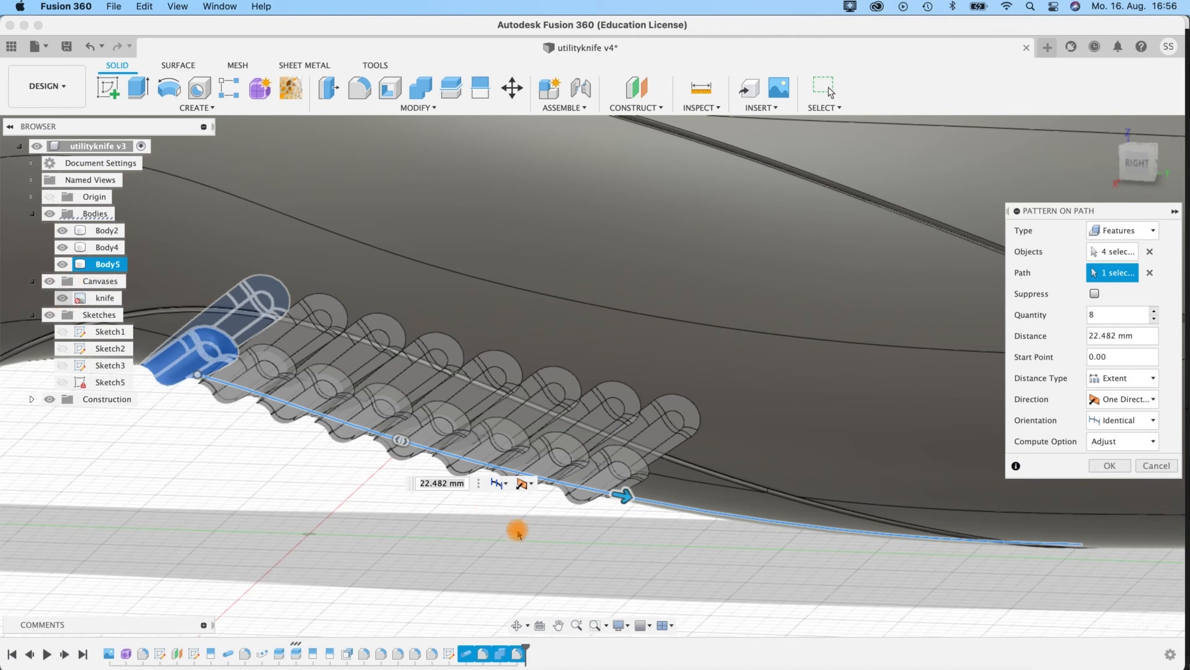
pyautogui.scroll(4, 624, 572)
pyautogui.scroll(-4, 623, 572)
pyautogui.keyDown('shift'); pyautogui.moveTo(536, 579); pyautogui.dragTo(611, 523, button='middle'); pyautogui.keyUp('shift')
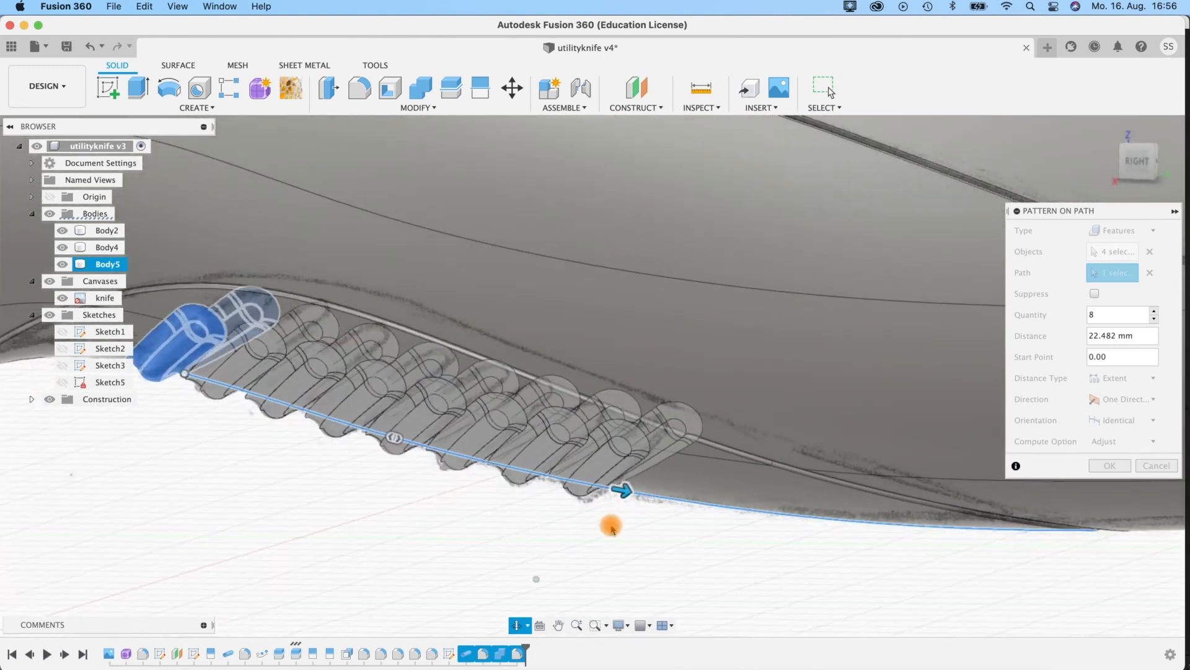
pyautogui.moveTo(641, 495); pyautogui.dragTo(657, 498)
pyautogui.keyDown('shift'); pyautogui.moveTo(570, 486); pyautogui.dragTo(561, 351, button='middle'); pyautogui.keyUp('shift')
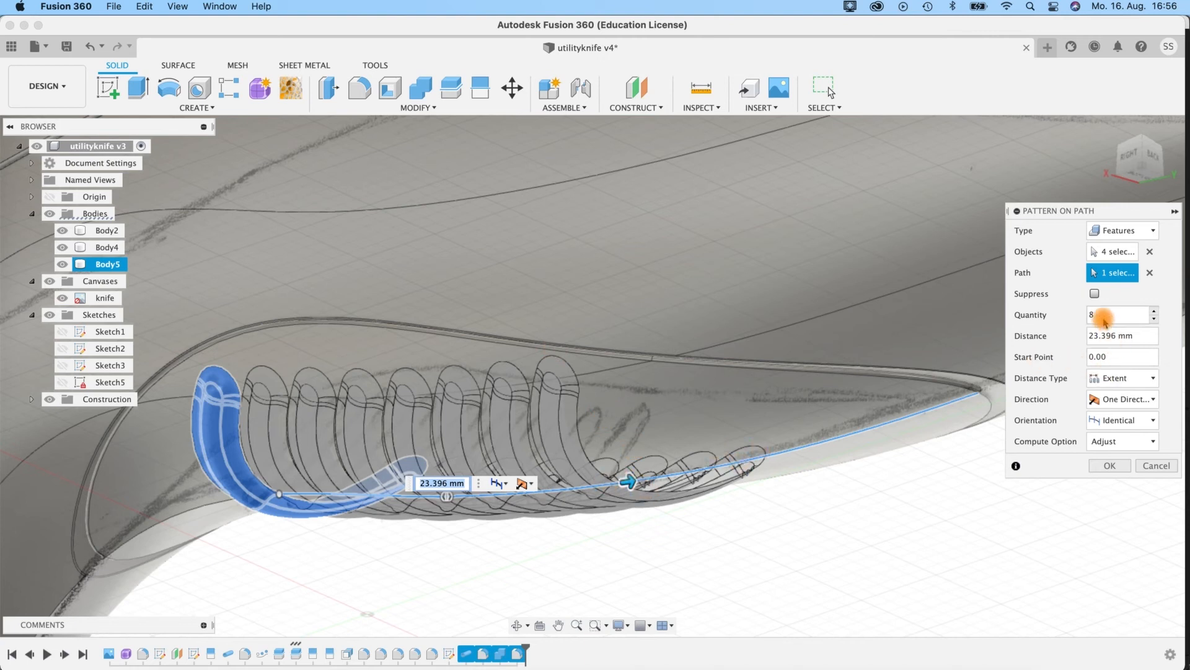
pyautogui.keyDown('shift'); pyautogui.moveTo(321, 534); pyautogui.dragTo(569, 572, button='middle'); pyautogui.keyUp('shift')
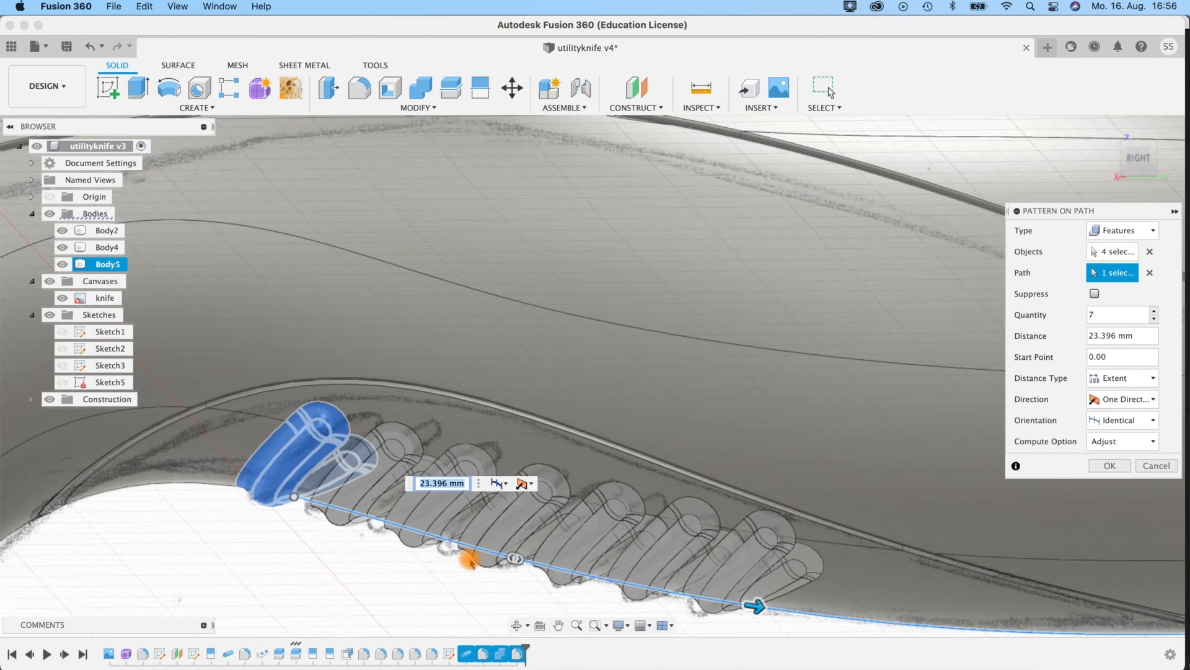
pyautogui.moveTo(296, 537)
pyautogui.keyDown('shift'); pyautogui.mouseDown(button='middle')
pyautogui.moveTo(231, 504)
pyautogui.moveTo(319, 578)
pyautogui.moveTo(293, 559)
pyautogui.mouseUp(button='middle'); pyautogui.keyUp('shift')
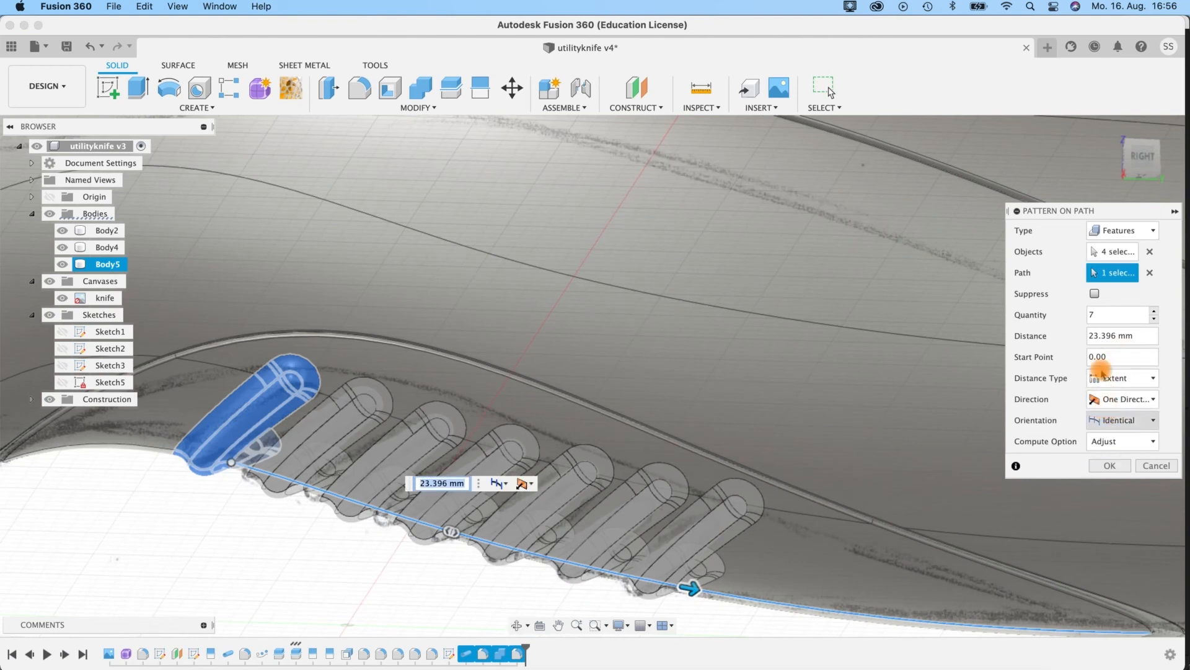
# Step: Try the Path Direction orientation for the rib pattern and return it to Identical
pyautogui.click(1107, 421)
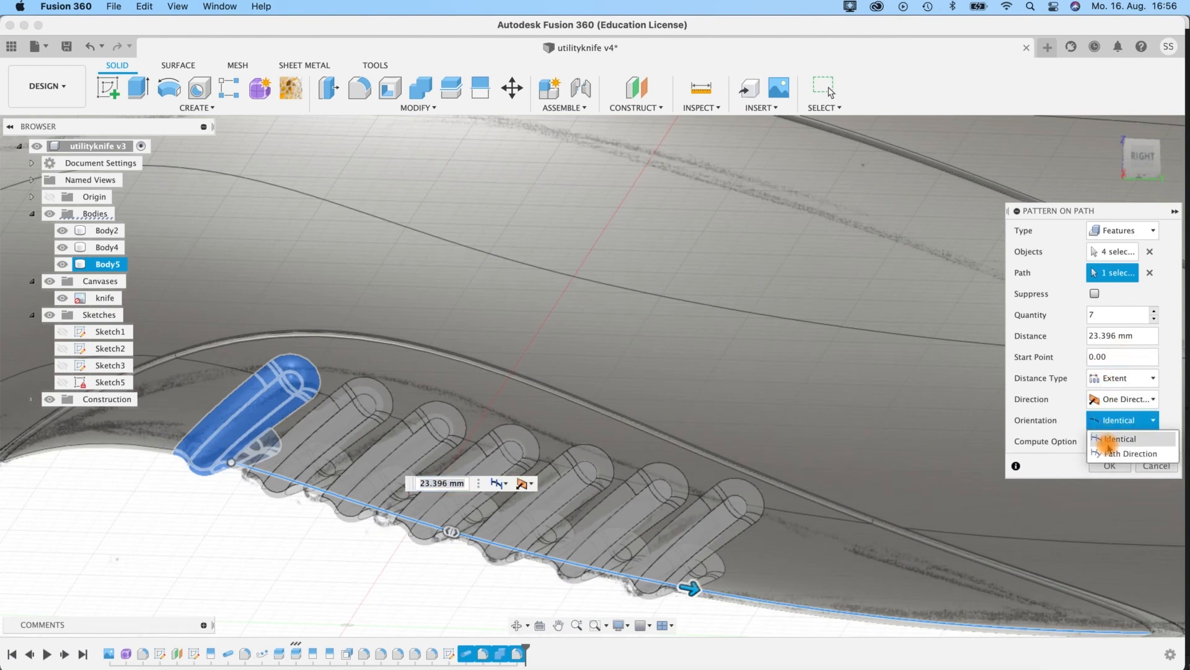
pyautogui.click(1113, 453)
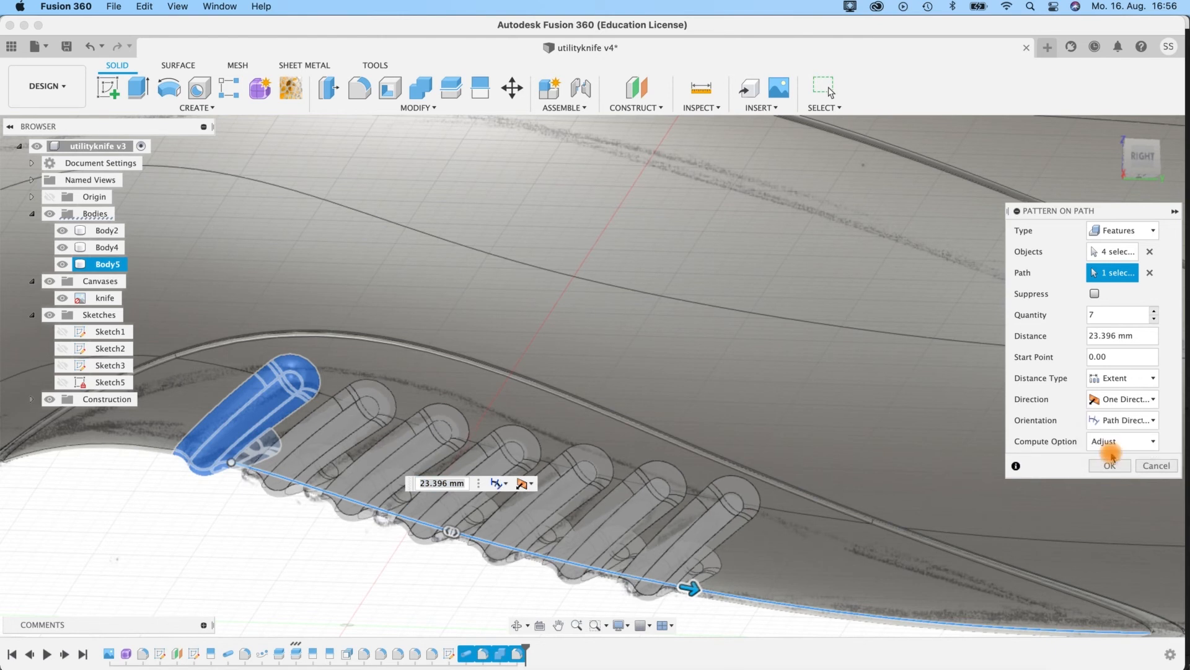
pyautogui.keyDown('shift'); pyautogui.moveTo(279, 512); pyautogui.dragTo(283, 515, button='middle'); pyautogui.keyUp('shift')
pyautogui.click(1119, 427)
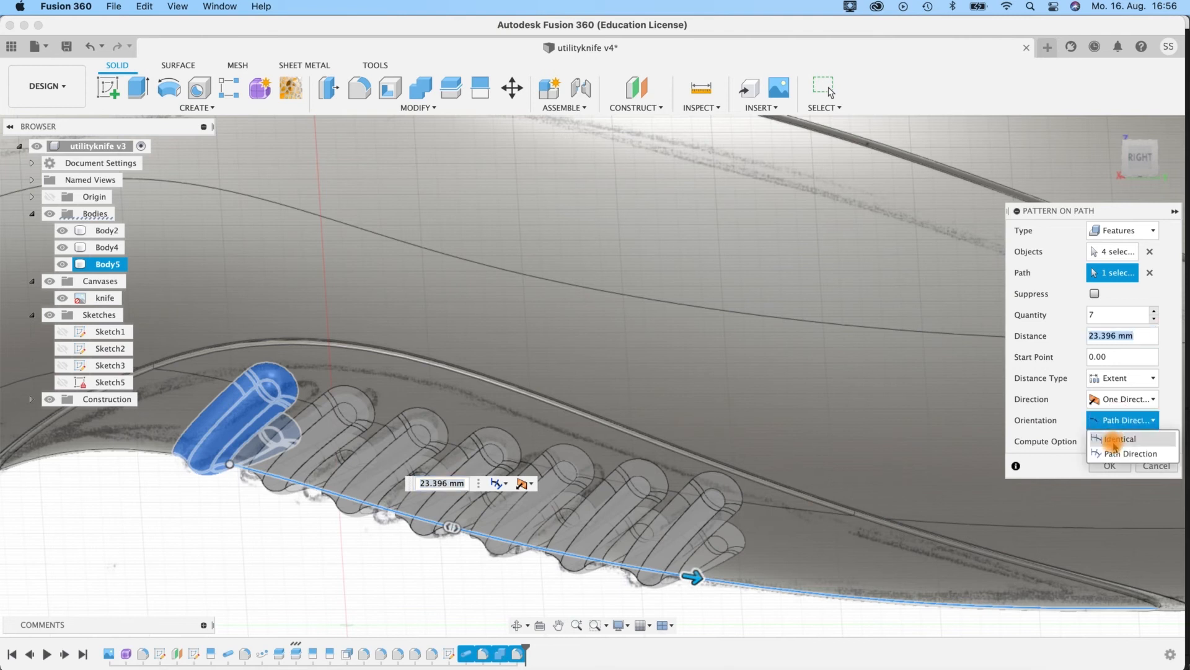
pyautogui.click(1059, 460)
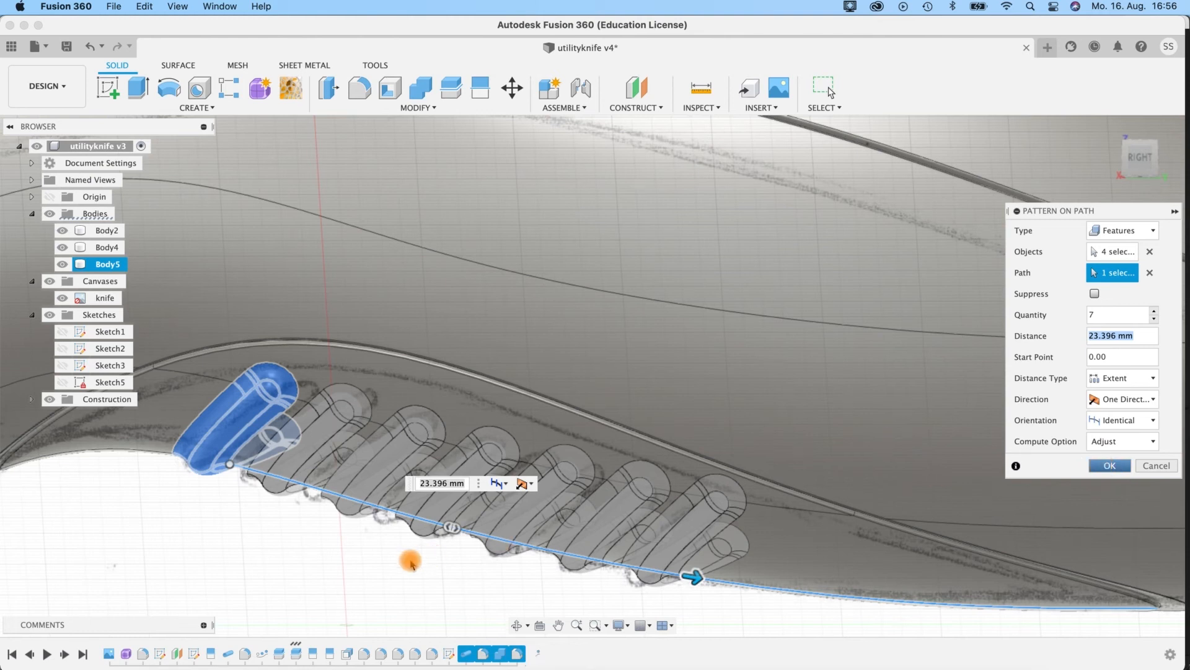
# Step: Apply the rib pattern on the finger grip and hide the canvases
pyautogui.press('Return')
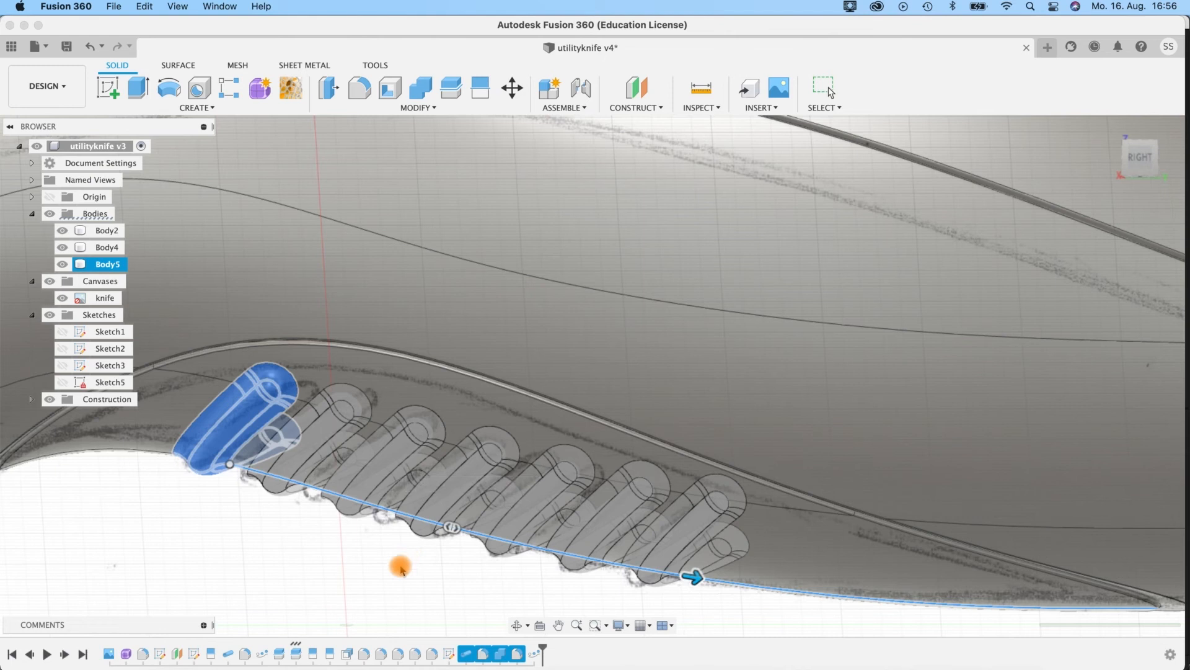
pyautogui.click(401, 568)
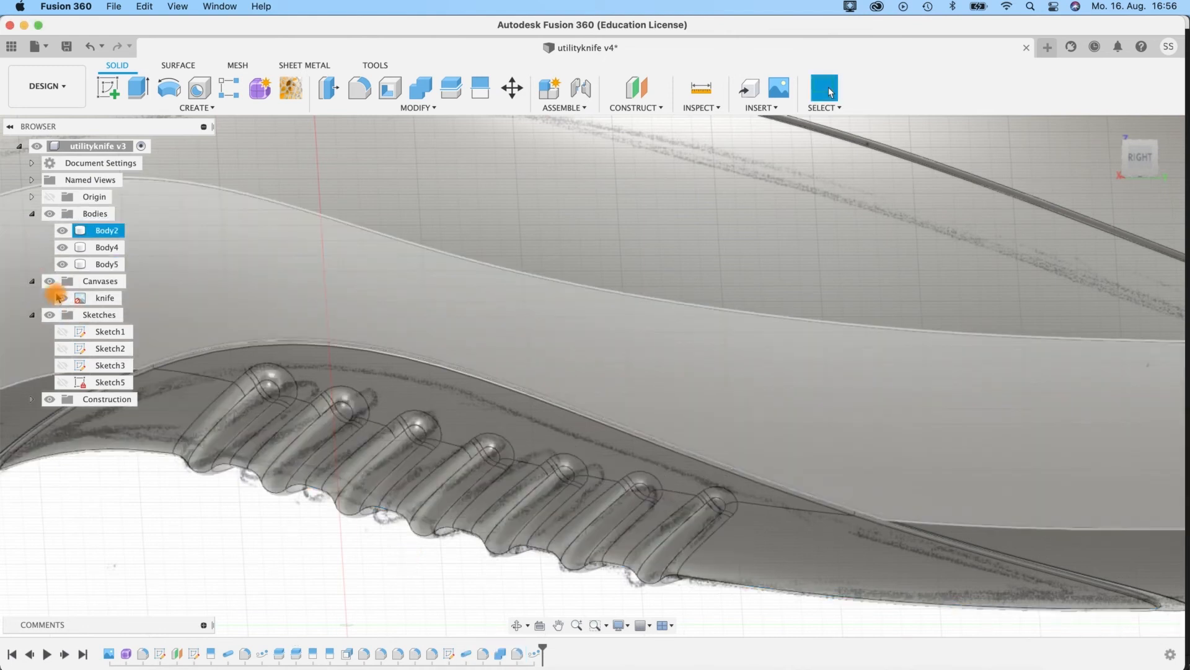
pyautogui.click(51, 285)
# Step: Examine the patterned finger grip ribs and the whole knife handle from the side and from below
pyautogui.scroll(2, 303, 544)
pyautogui.scroll(-5, 303, 545)
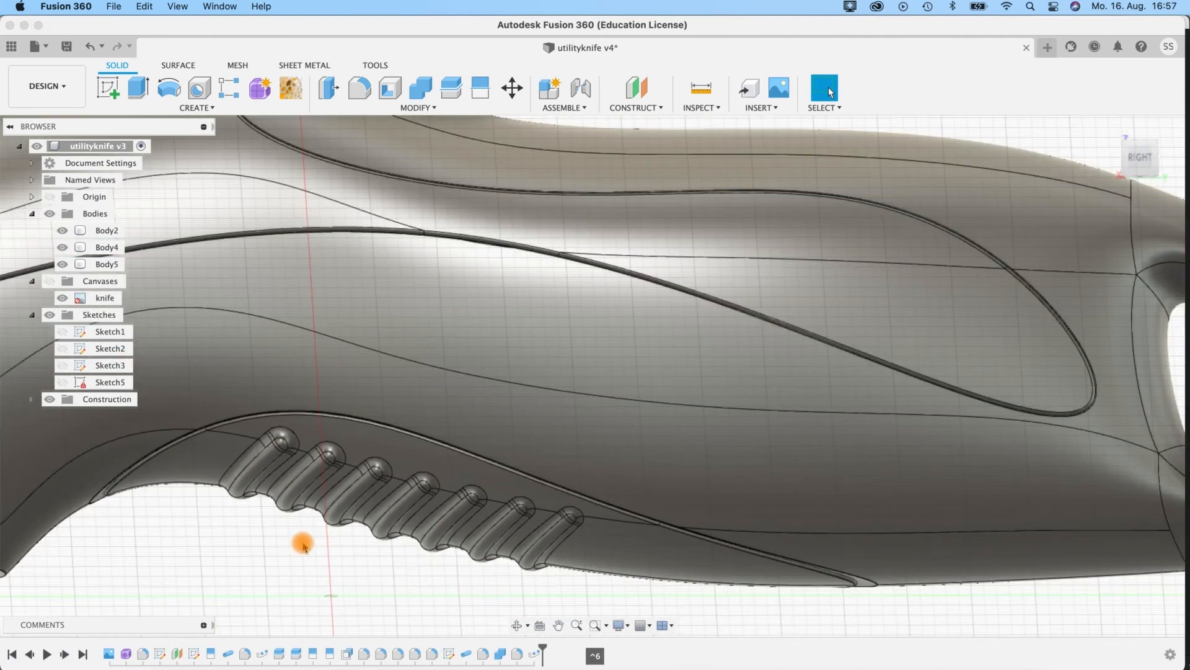
pyautogui.scroll(-8, 303, 545)
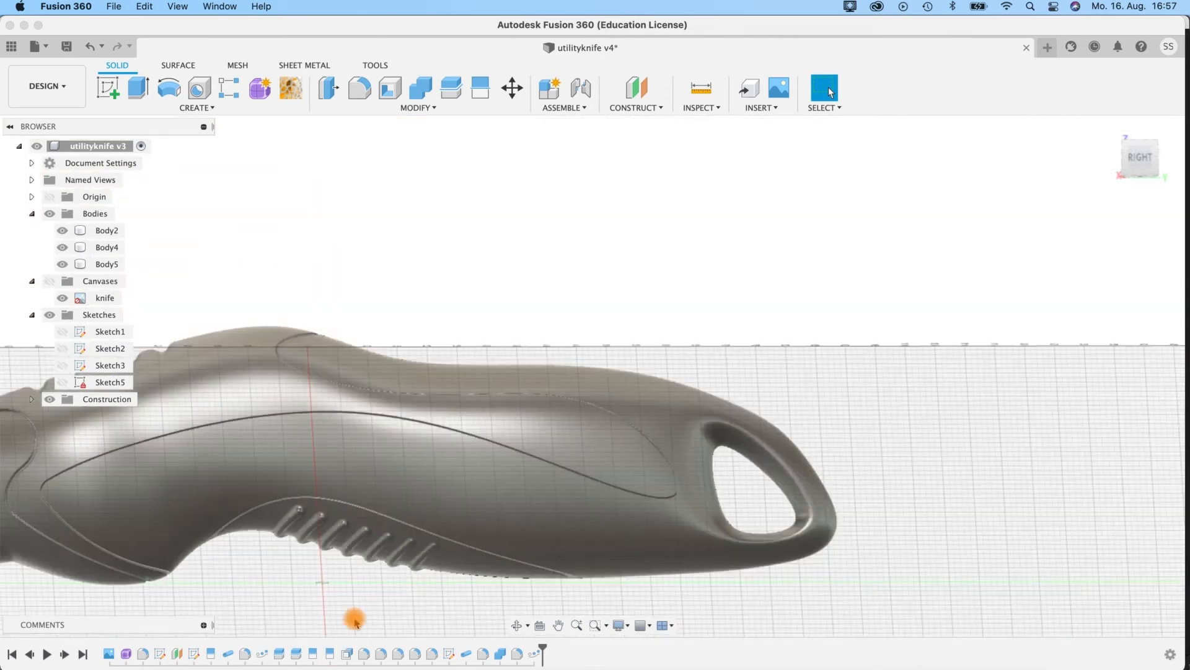
pyautogui.keyDown('shift'); pyautogui.moveTo(354, 619); pyautogui.dragTo(313, 530, button='middle'); pyautogui.keyUp('shift')
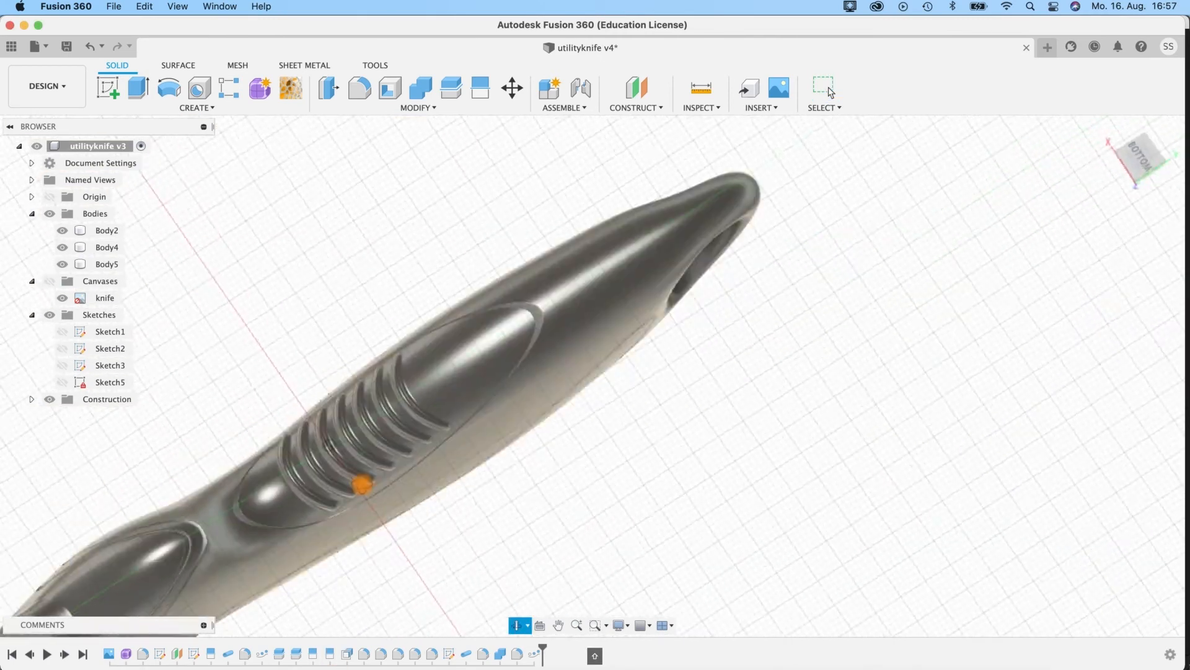
pyautogui.keyDown('shift'); pyautogui.moveTo(462, 524); pyautogui.dragTo(513, 589, button='middle'); pyautogui.keyUp('shift')
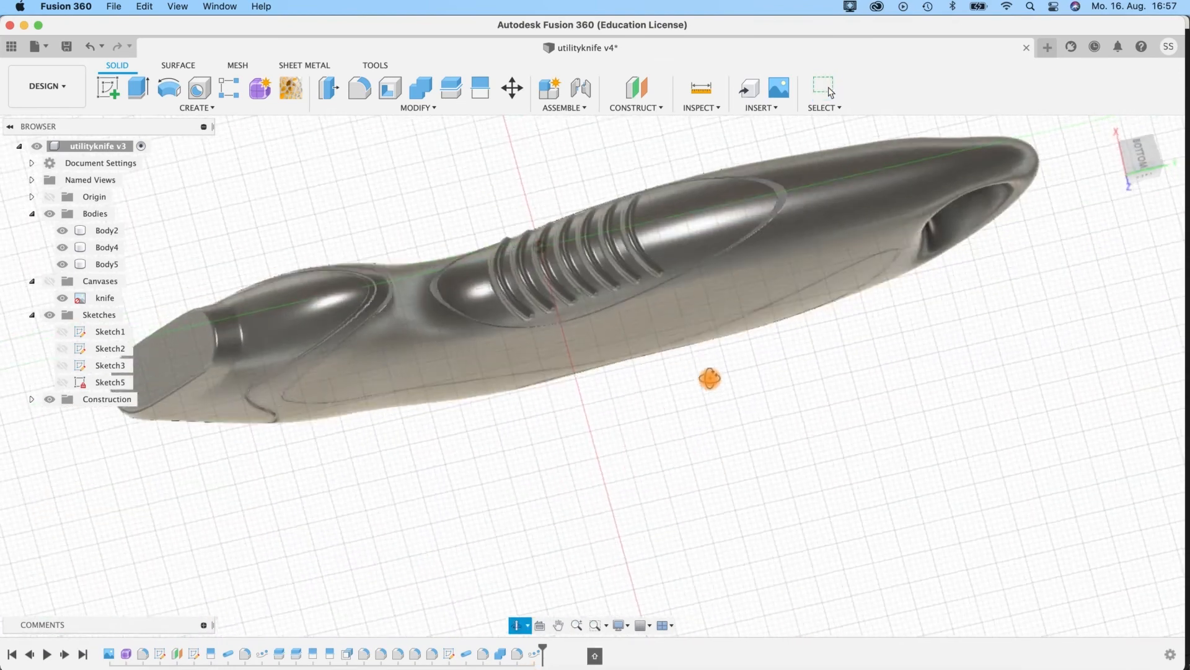
pyautogui.keyDown('shift'); pyautogui.moveTo(733, 433); pyautogui.dragTo(377, 526, button='middle'); pyautogui.keyUp('shift')
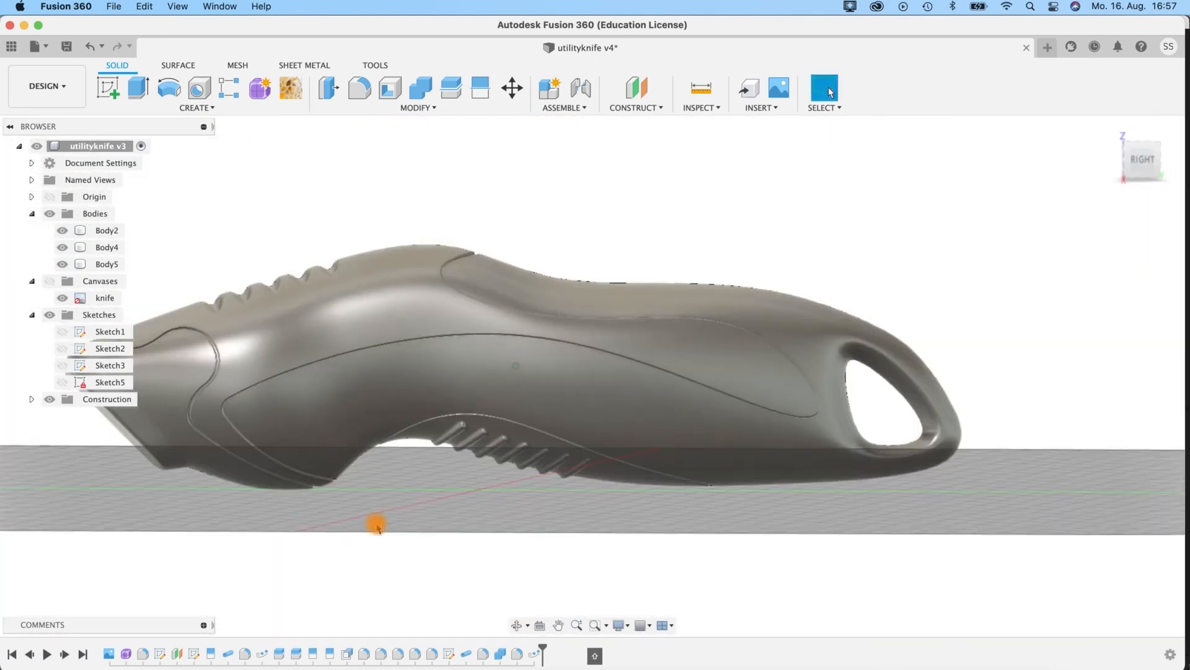
# Step: Show Sketch3 and Sketch2 and locate the sketched circle near the front of the handle
pyautogui.scroll(5, 306, 234)
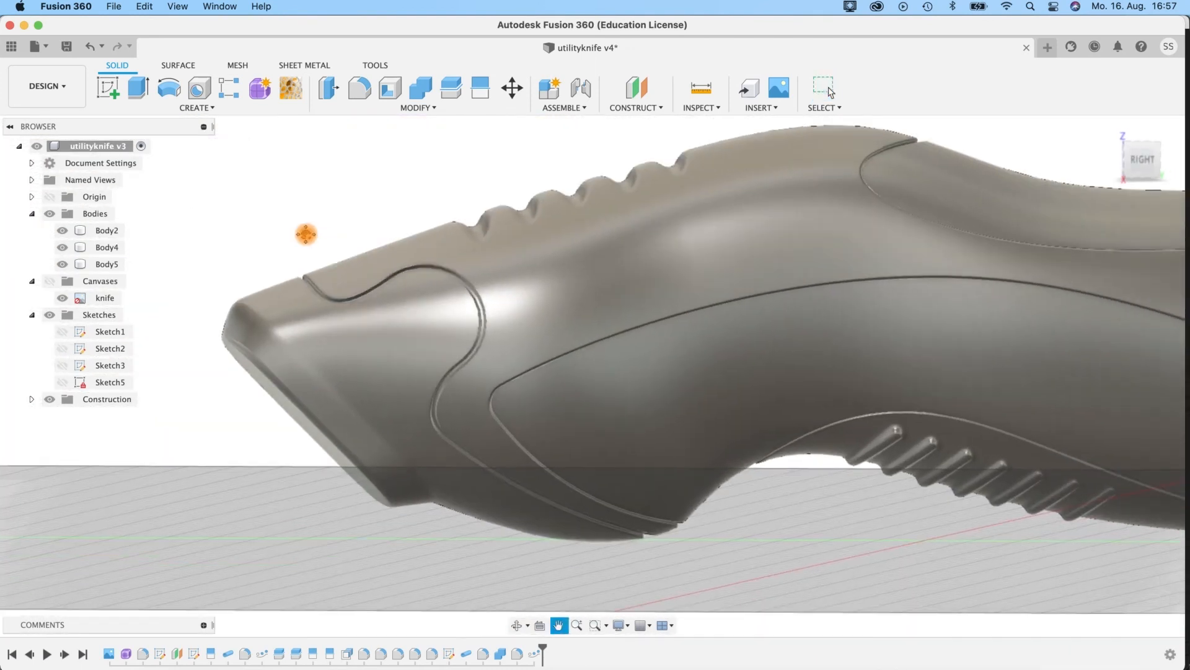
pyautogui.click(62, 365)
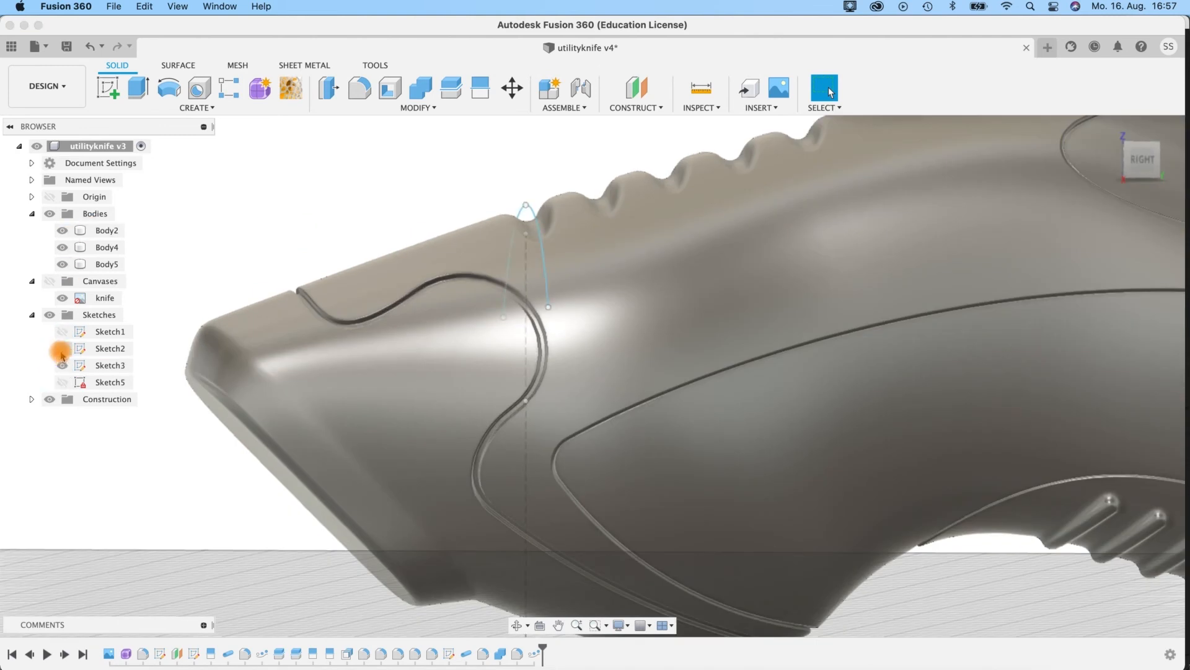
pyautogui.scroll(3, 357, 220)
pyautogui.scroll(4, 357, 220)
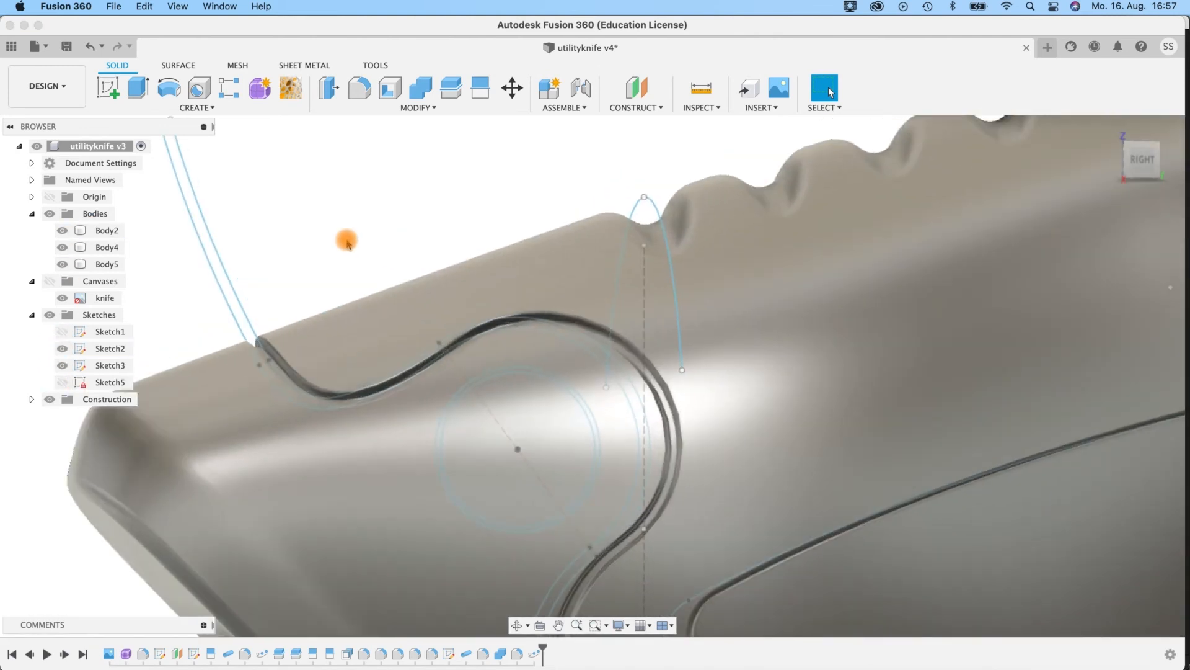
pyautogui.click(371, 279)
pyautogui.click(367, 273)
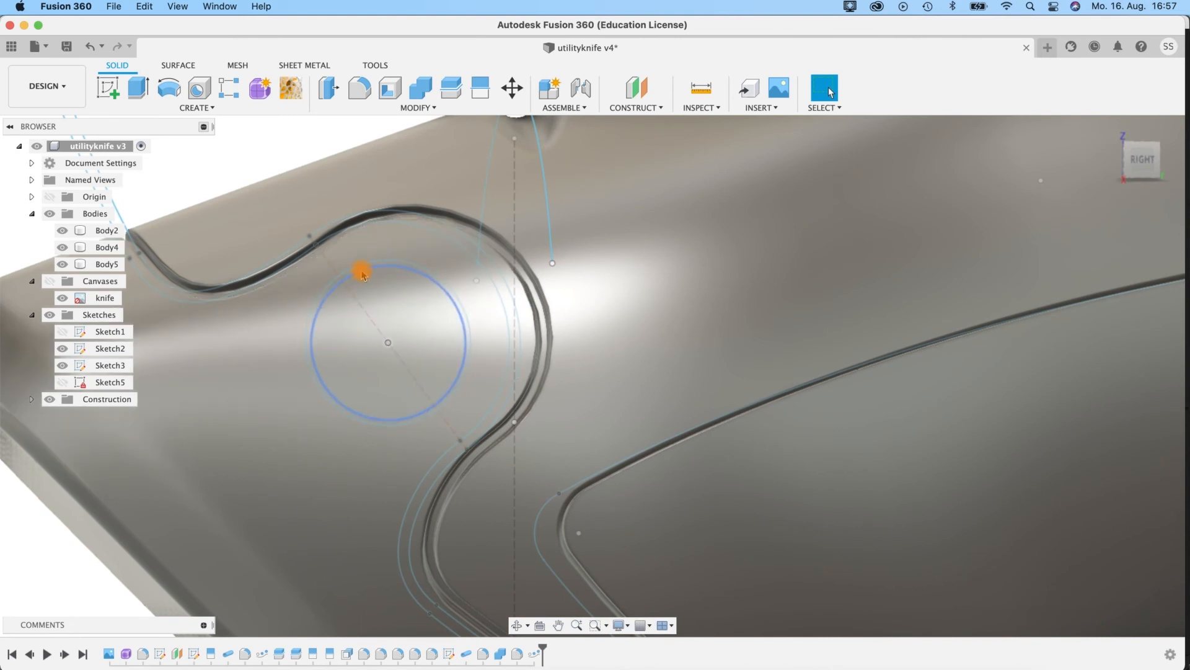
pyautogui.click(147, 148)
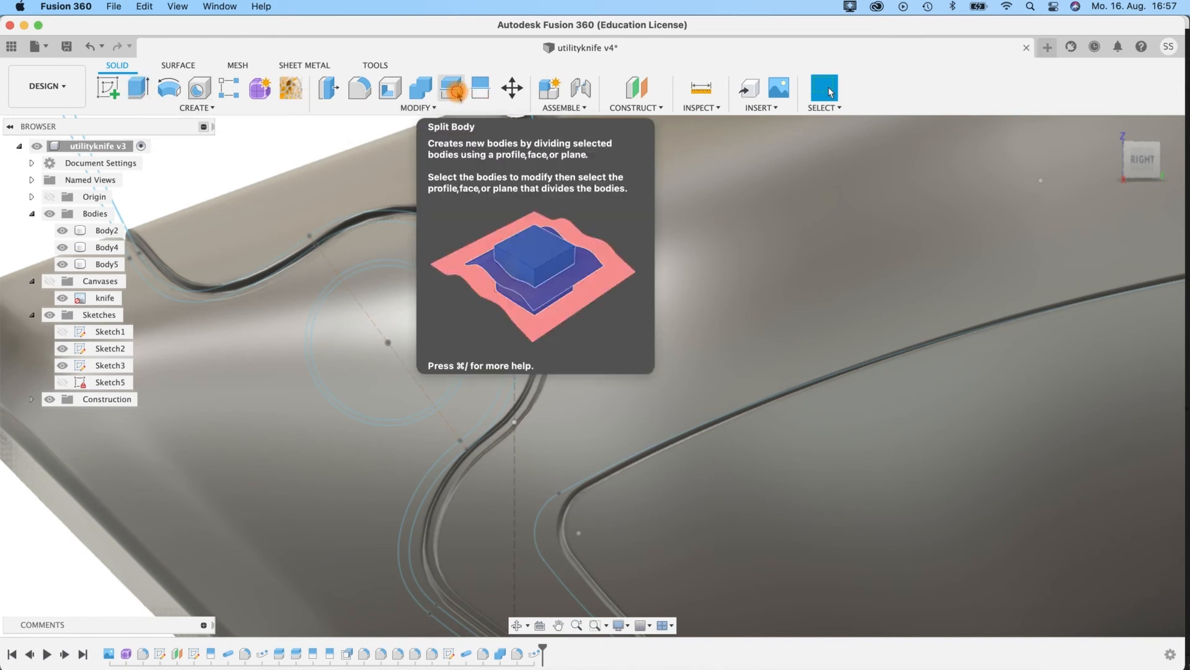
# Step: Split the main handle body, Body4, using the Sketch2 circle near the front as splitting tool
pyautogui.click(458, 92)
pyautogui.click(367, 249)
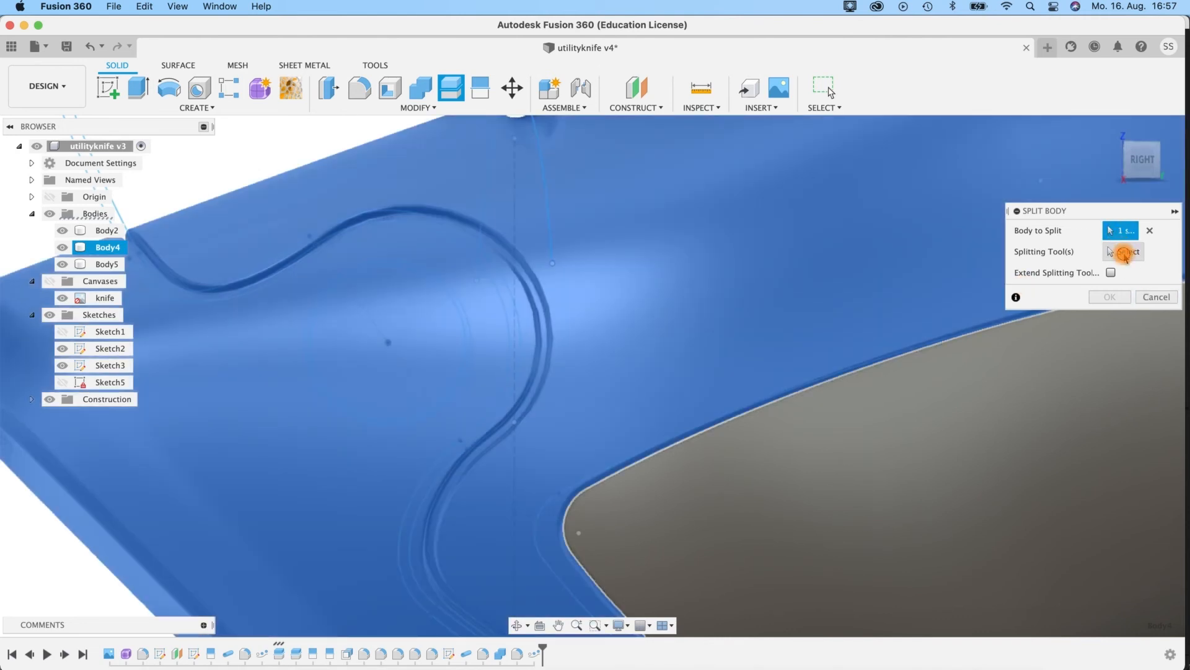
pyautogui.click(1124, 253)
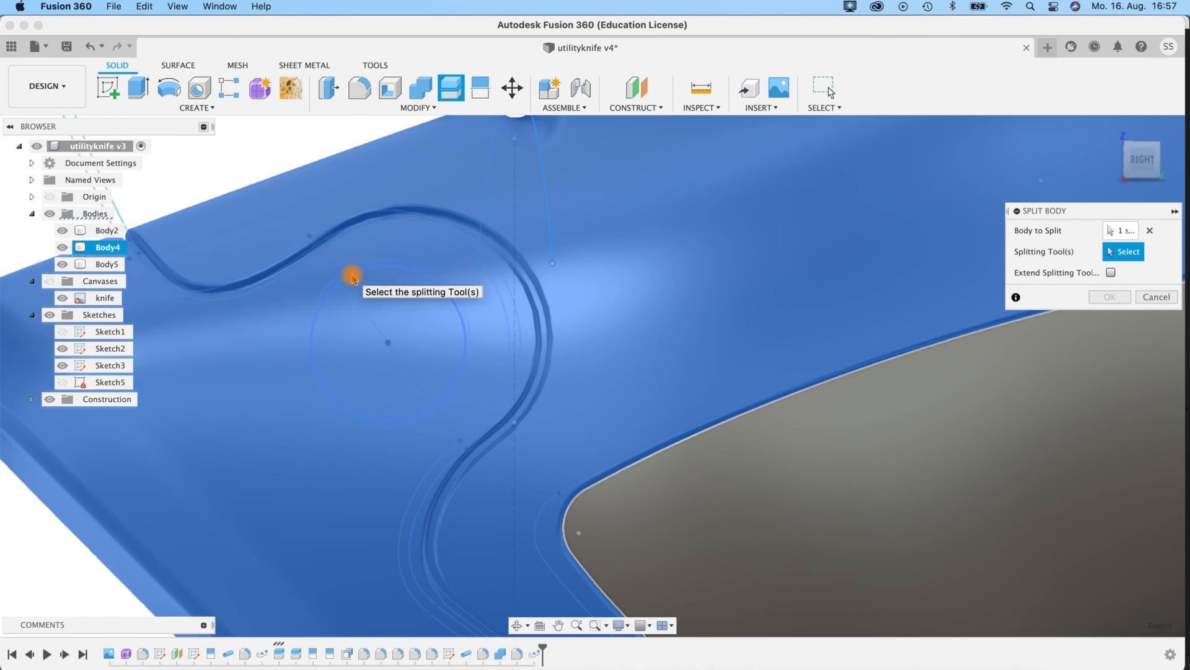
pyautogui.click(351, 276)
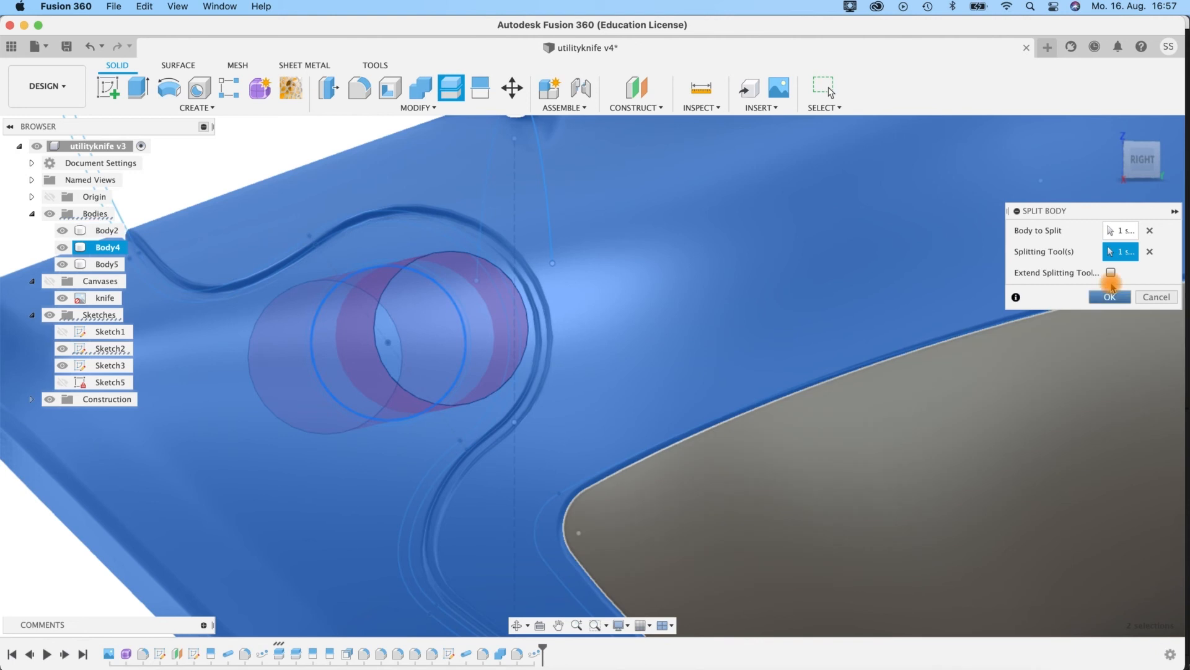
pyautogui.keyDown('shift'); pyautogui.moveTo(199, 182); pyautogui.dragTo(240, 197, button='middle'); pyautogui.keyUp('shift')
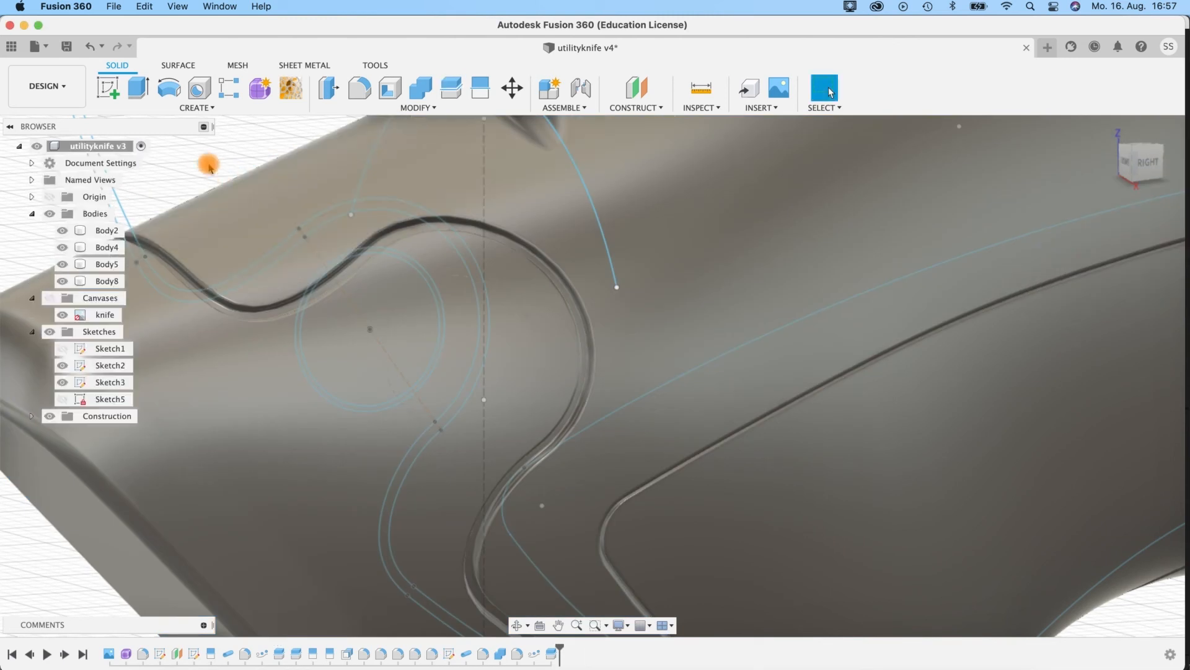
# Step: Toggle Body8's visibility, then hide Body5, Body4 and Body2 to identify the parts of the split handle
pyautogui.keyDown('shift'); pyautogui.moveTo(198, 162); pyautogui.dragTo(176, 160, button='middle'); pyautogui.keyUp('shift')
pyautogui.click(63, 282)
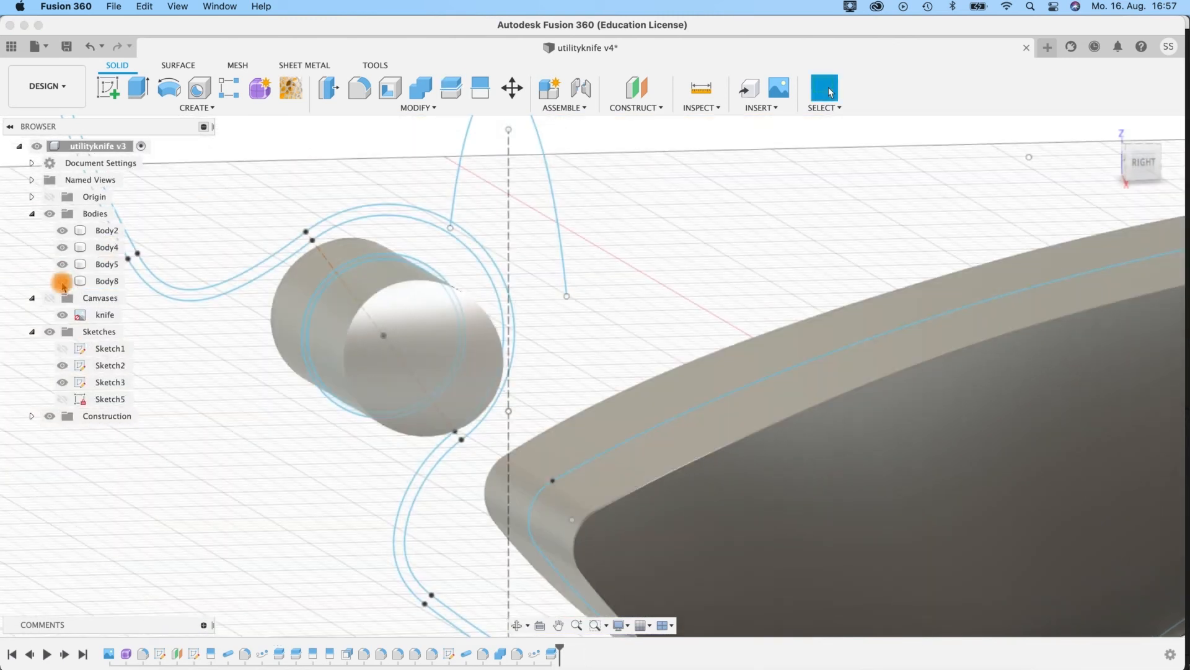
pyautogui.click(62, 281)
pyautogui.click(63, 265)
pyautogui.click(63, 248)
pyautogui.click(63, 230)
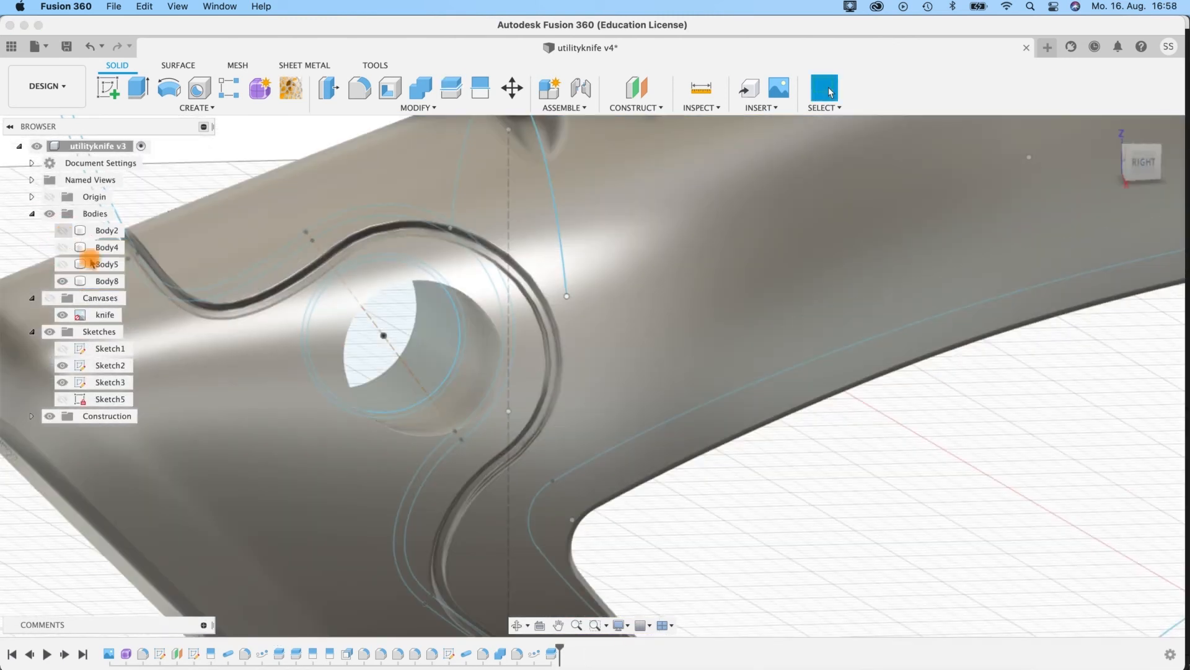
# Step: Hide Body8, show only Body5 and rename it as grip
pyautogui.click(63, 277)
pyautogui.click(62, 266)
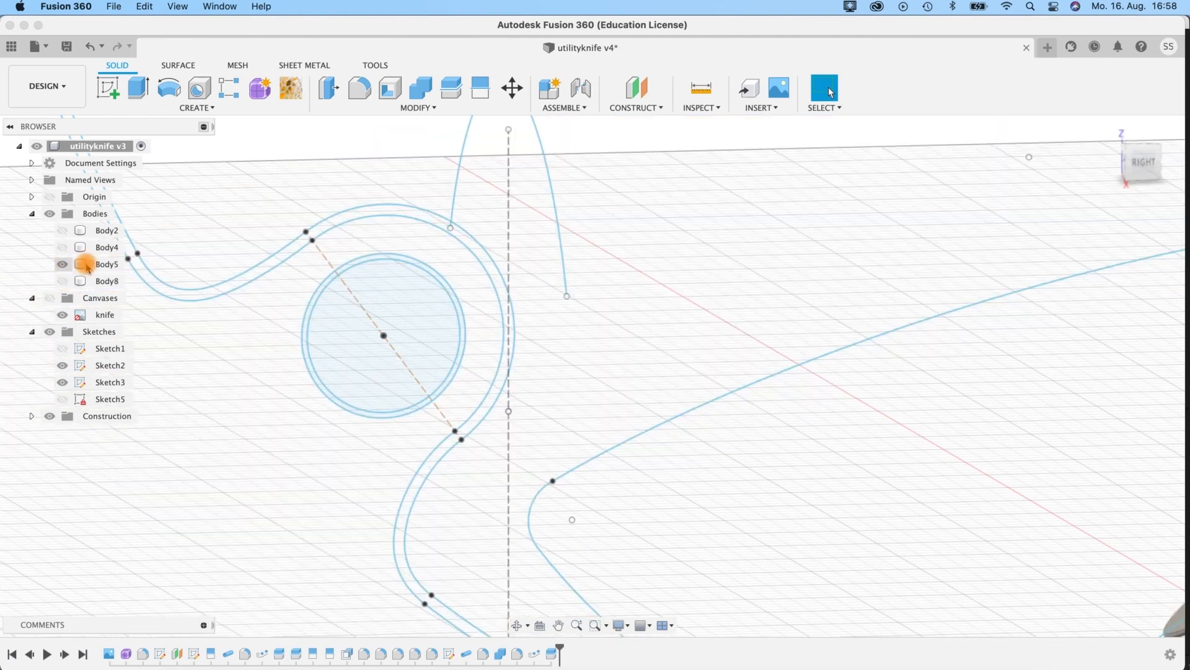
pyautogui.scroll(3, 292, 377)
pyautogui.scroll(-8, 292, 377)
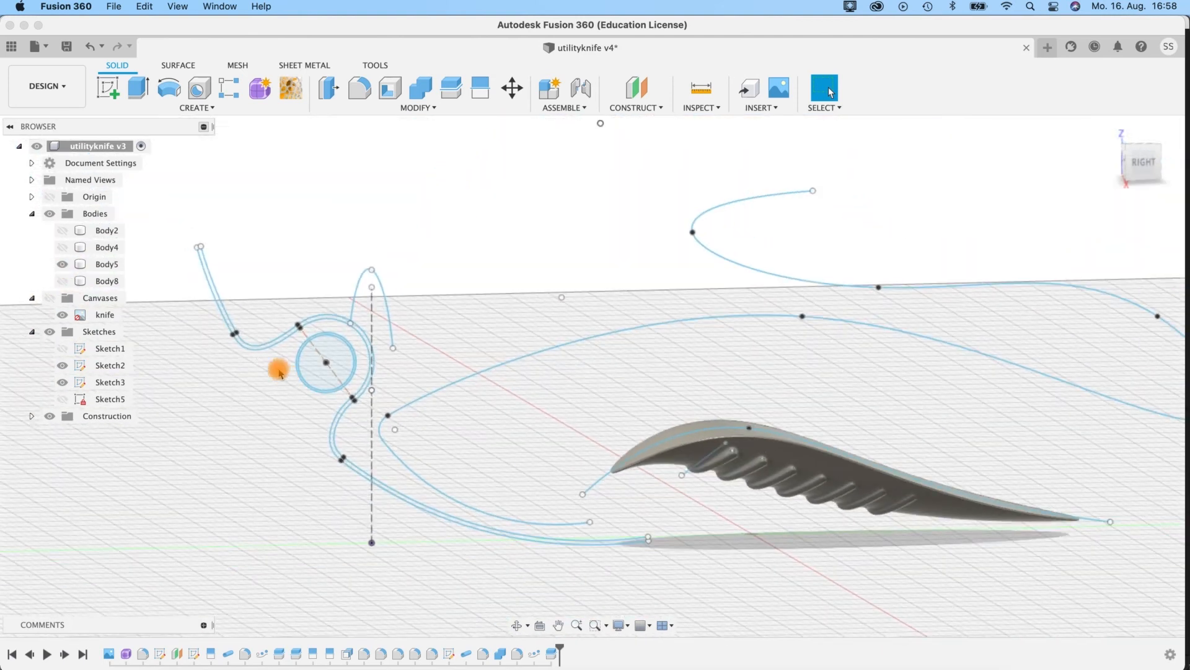
pyautogui.click(119, 268)
pyautogui.doubleClick(107, 261)
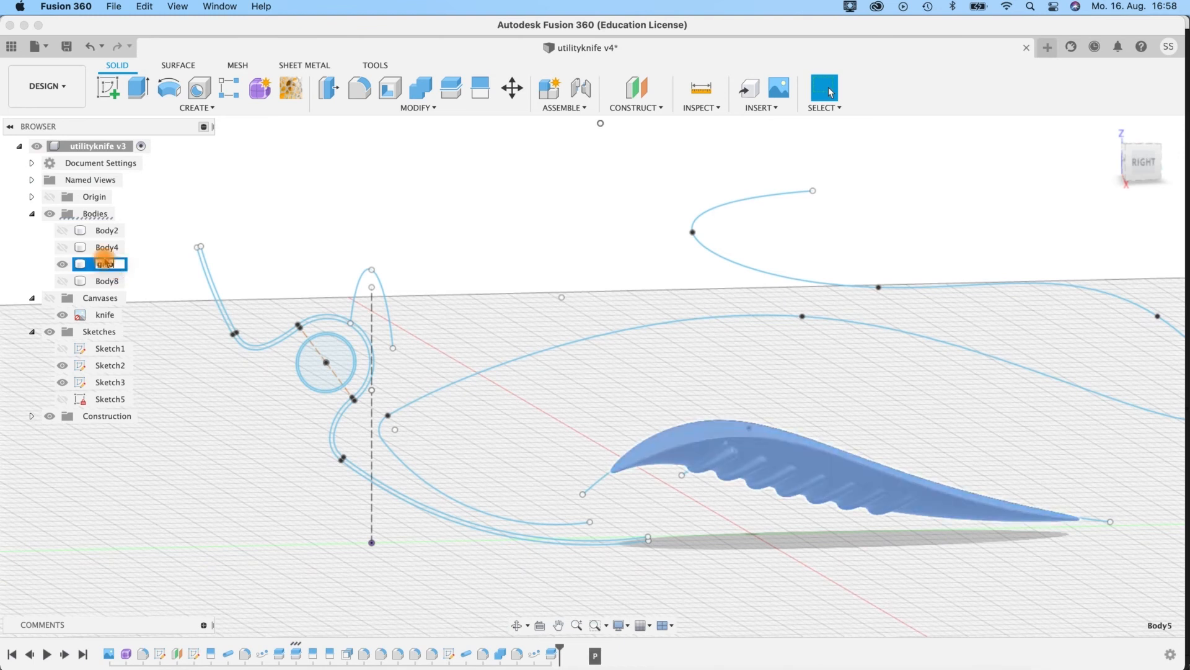
pyautogui.write('grip')
pyautogui.press('Return')
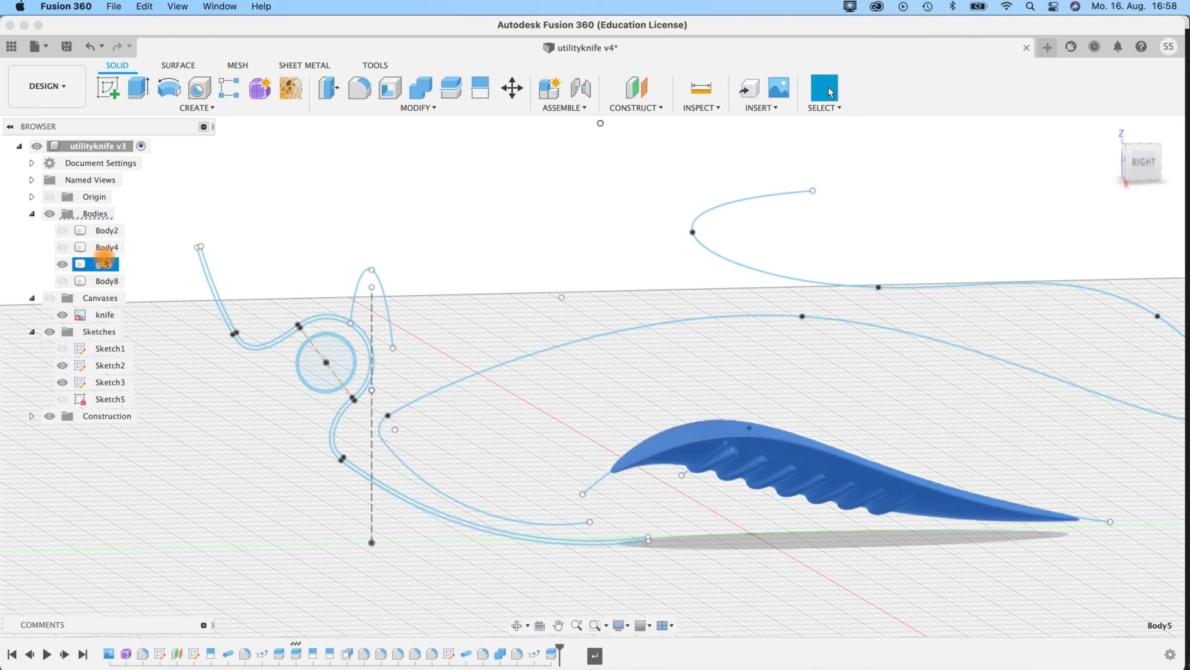
# Step: Isolate the round cylinder body, Body4, and rename it as button
pyautogui.click(62, 281)
pyautogui.click(123, 286)
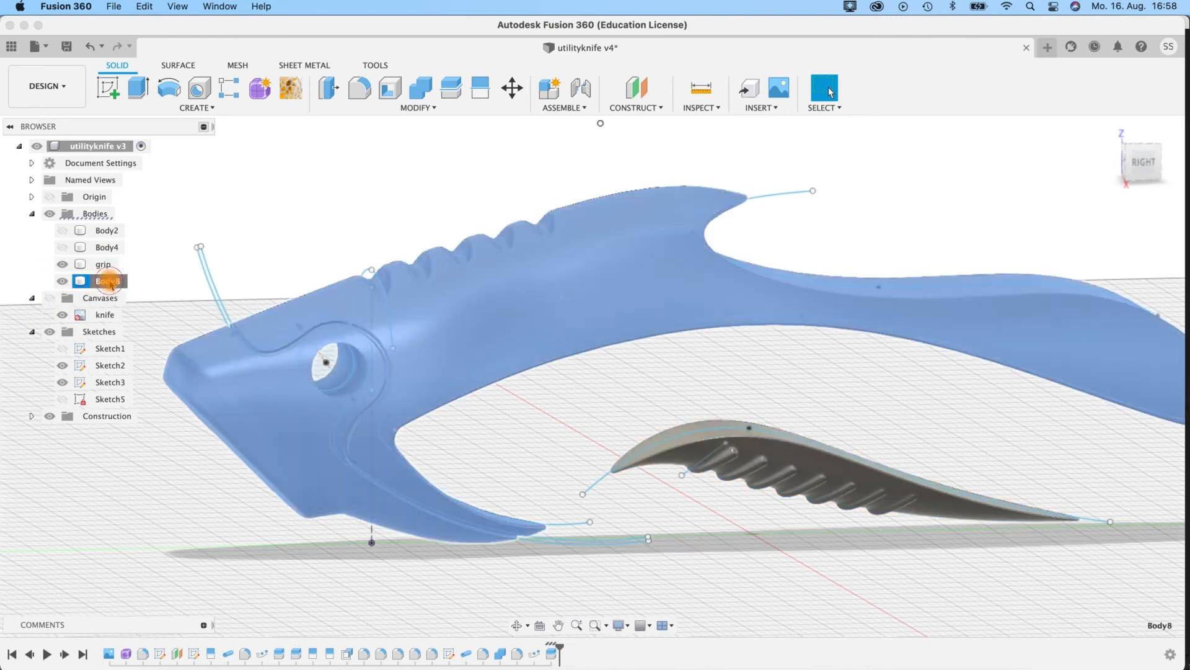
pyautogui.click(100, 248)
pyautogui.click(64, 250)
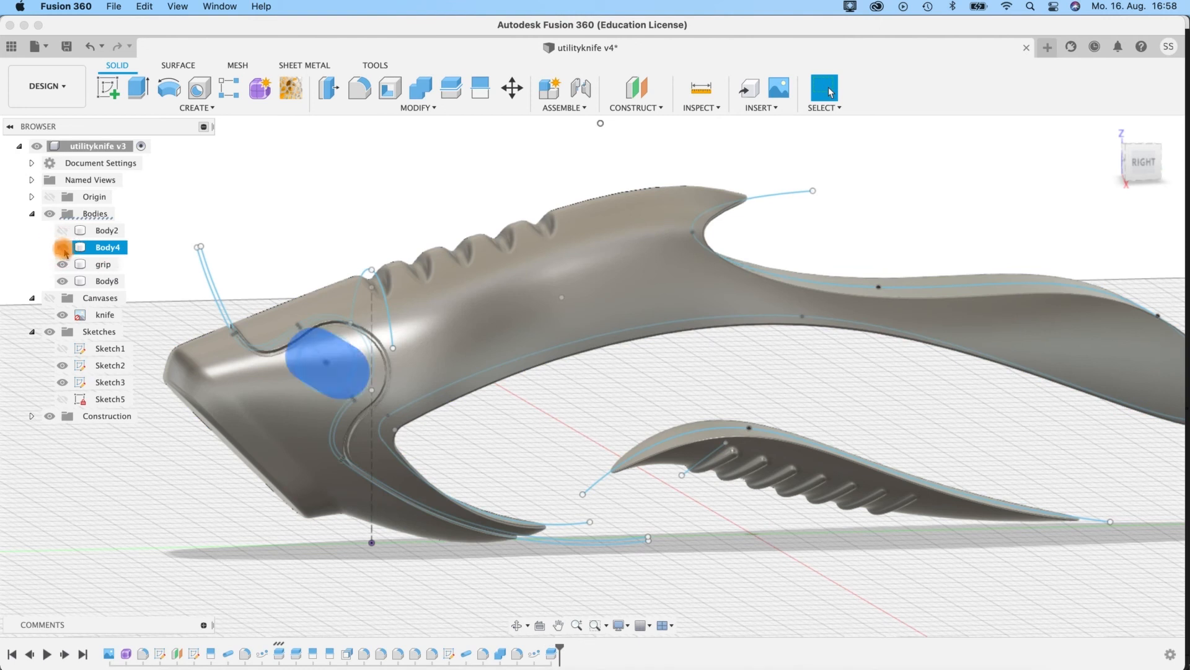
pyautogui.click(62, 281)
pyautogui.click(62, 264)
pyautogui.click(316, 317)
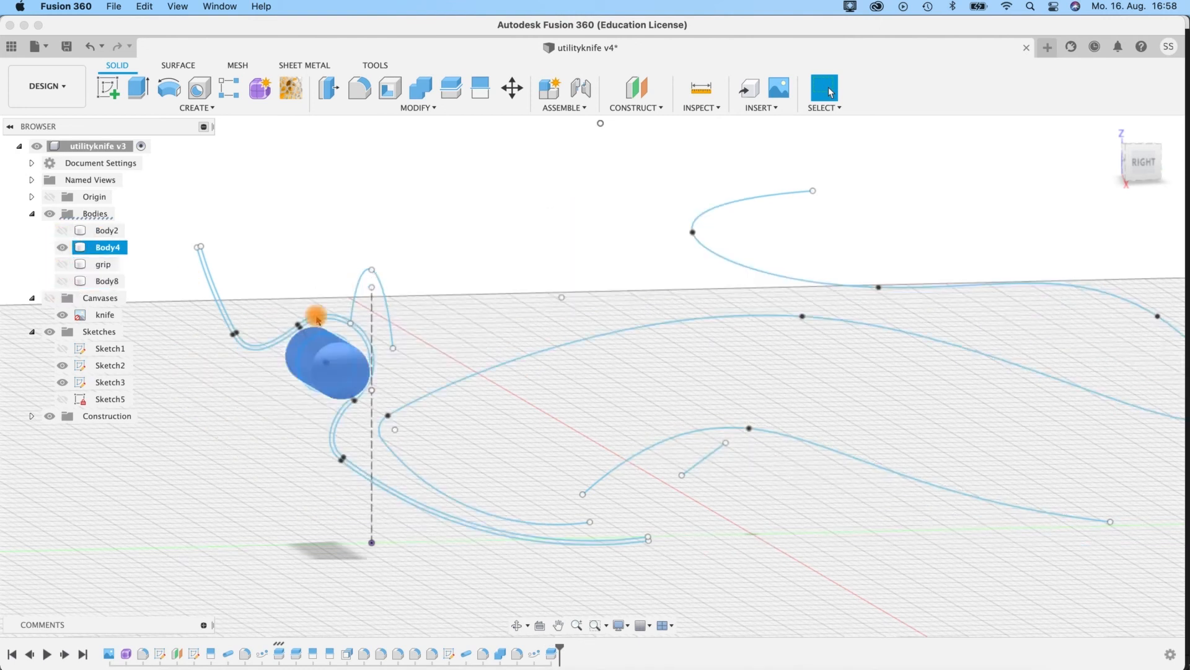
pyautogui.write('button')
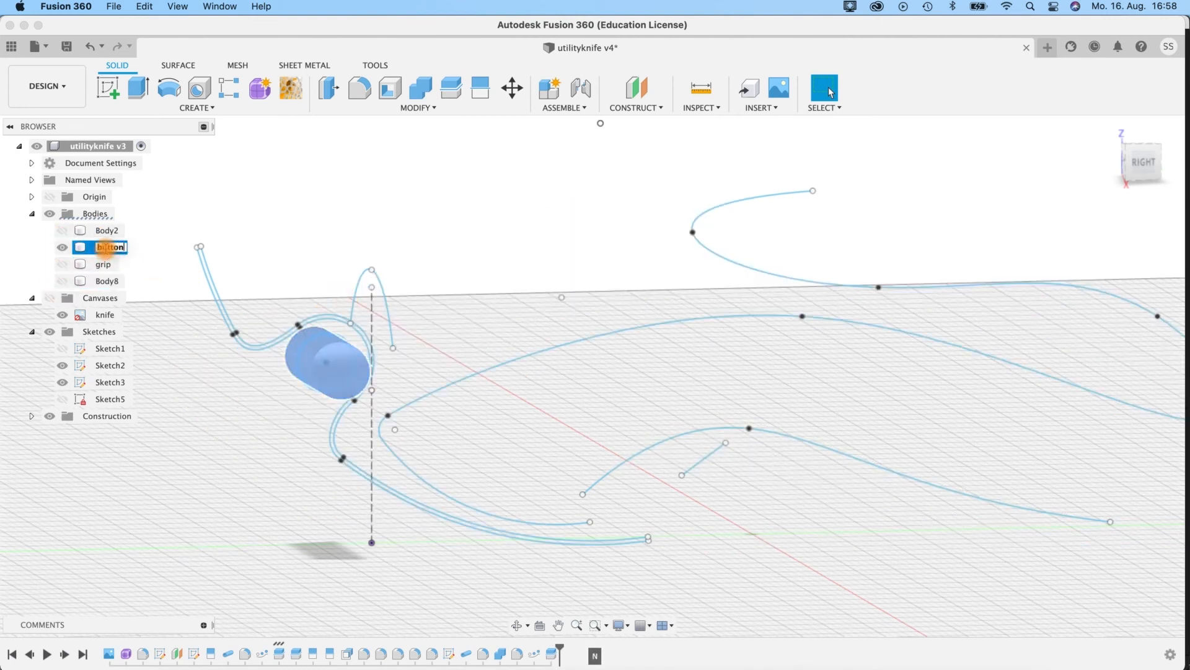
pyautogui.press('Return')
# Step: Show Body2, rename it as middle, and show the grip and Body8 again
pyautogui.click(106, 232)
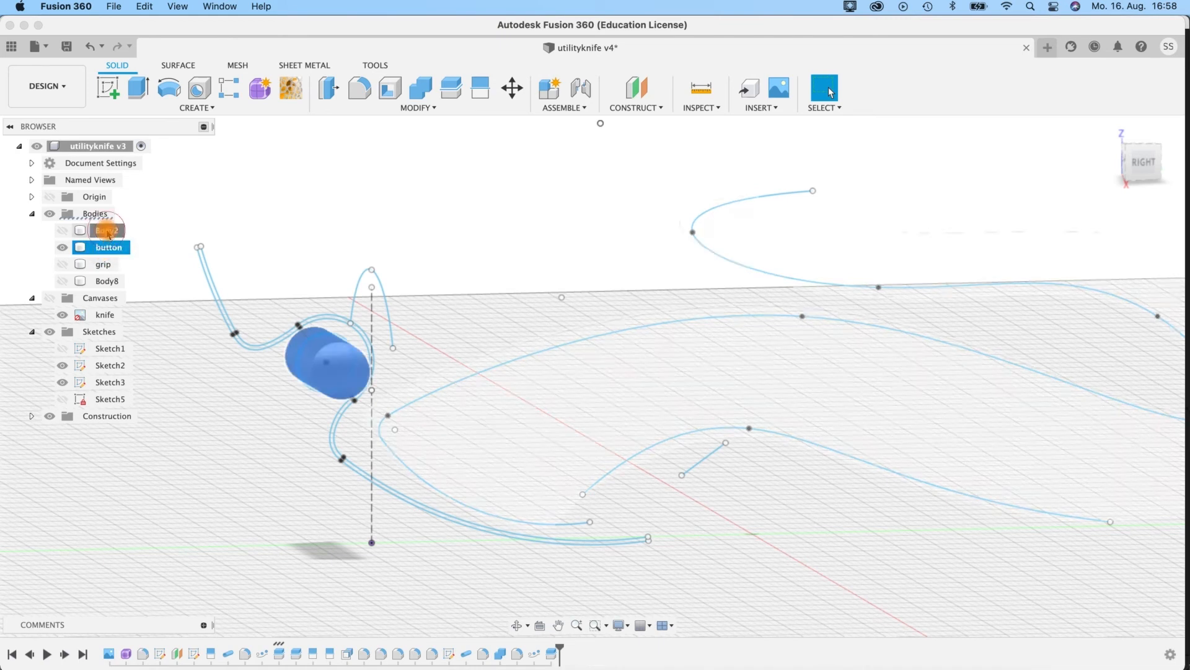
pyautogui.click(62, 230)
pyautogui.doubleClick(114, 231)
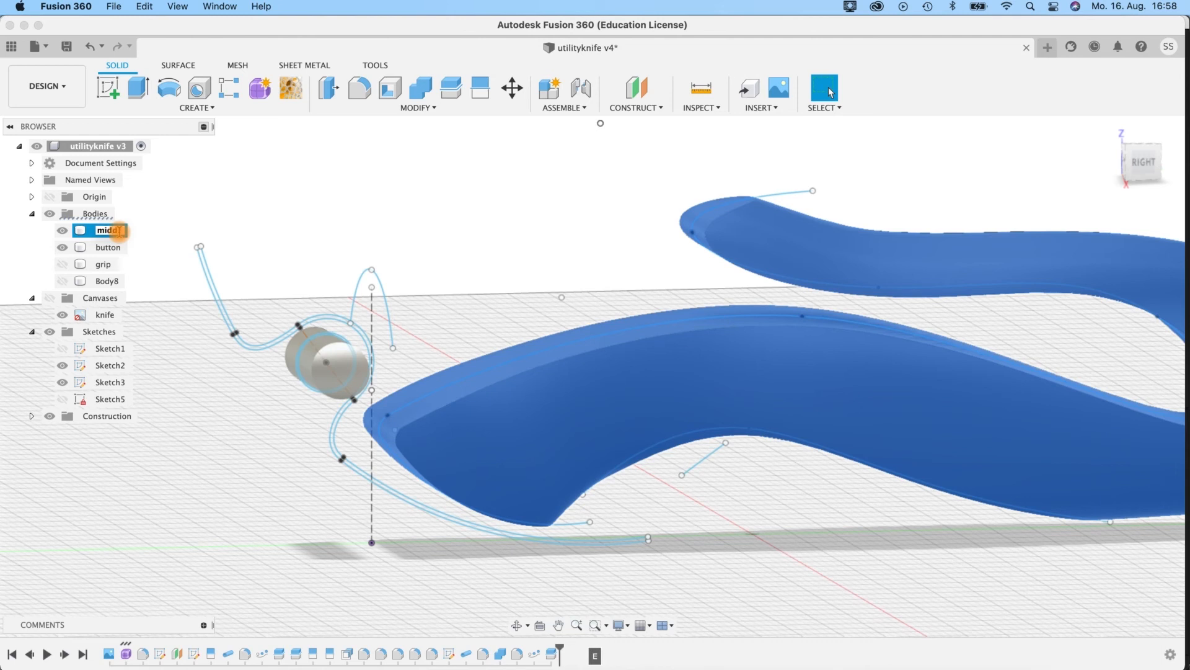
pyautogui.click(62, 264)
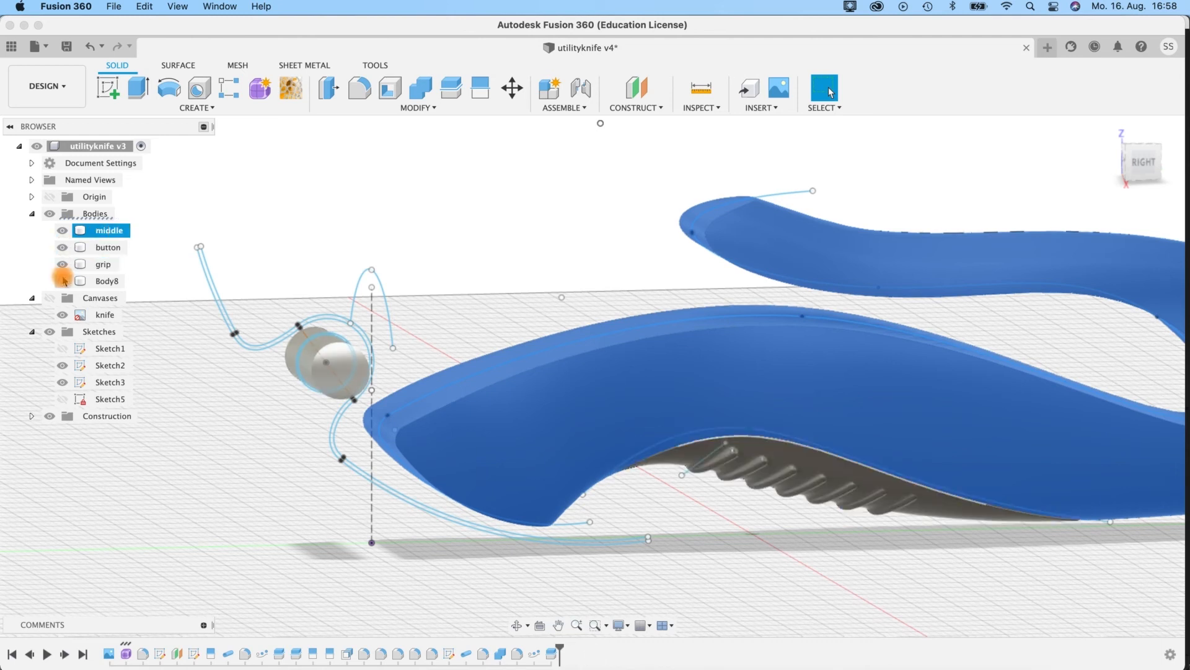
pyautogui.click(62, 281)
# Step: Hide the grip and Body8 to expose the end edges of the button body
pyautogui.click(106, 248)
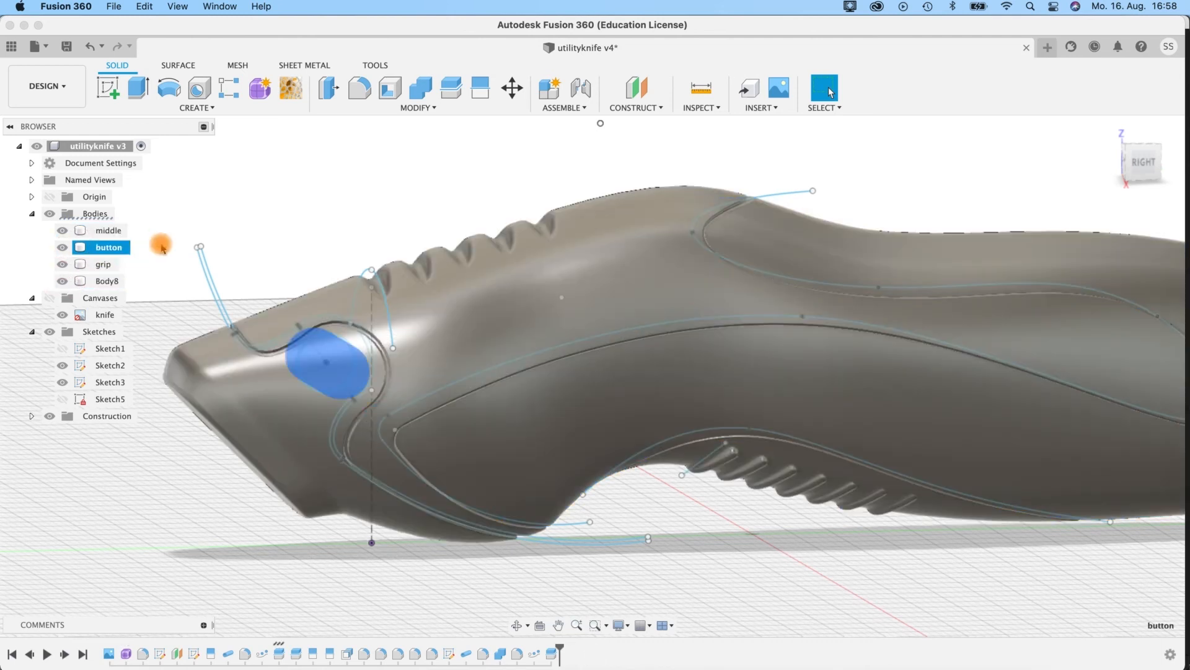
pyautogui.click(62, 264)
pyautogui.click(62, 281)
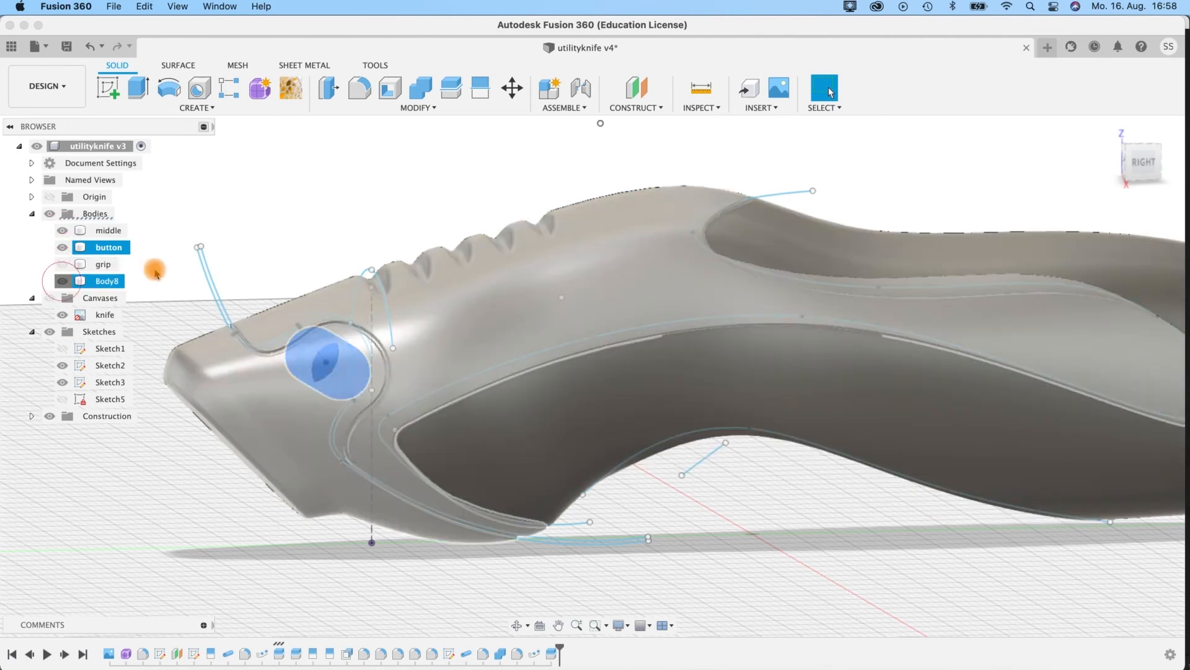
pyautogui.scroll(5, 368, 280)
pyautogui.scroll(3, 353, 292)
pyautogui.moveTo(366, 332); pyautogui.dragTo(227, 186, button='middle')
pyautogui.click(260, 161)
# Step: Fillet the outer edges at both ends of the button body with a 1 mm radius
pyautogui.click(360, 89)
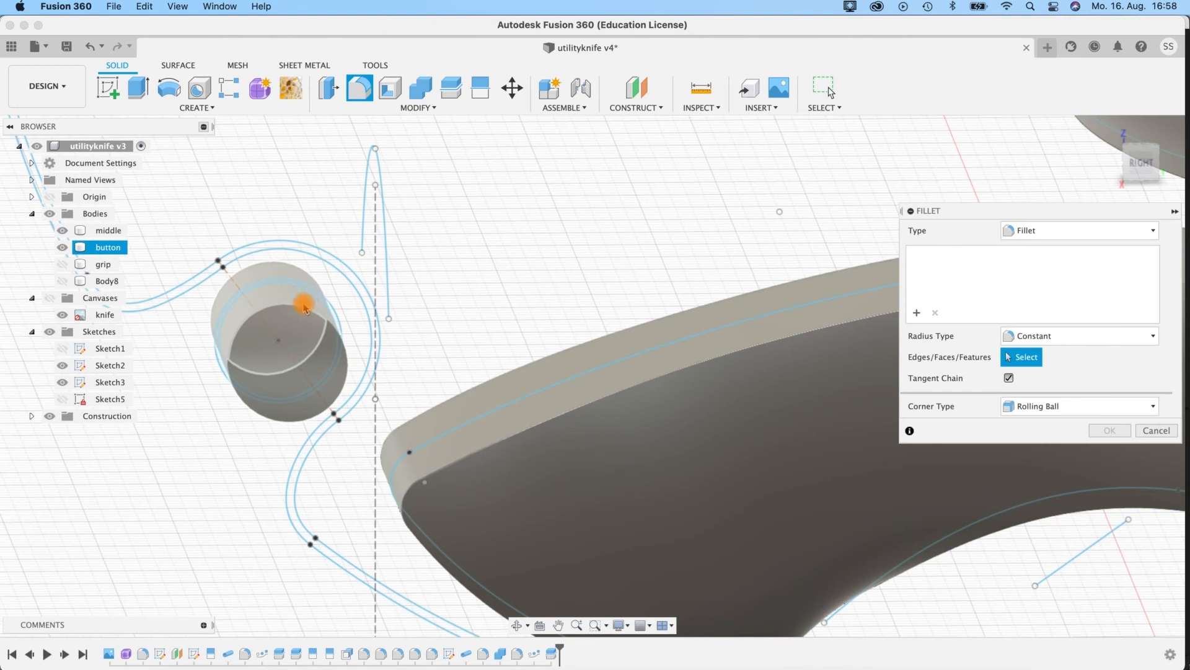
pyautogui.click(279, 302)
pyautogui.keyDown('shift'); pyautogui.moveTo(263, 134); pyautogui.dragTo(266, 276, button='middle'); pyautogui.keyUp('shift')
pyautogui.keyDown('shift'); pyautogui.moveTo(530, 388); pyautogui.dragTo(770, 413, button='middle'); pyautogui.keyUp('shift')
pyautogui.click(350, 303)
pyautogui.keyDown('shift'); pyautogui.moveTo(826, 519); pyautogui.dragTo(685, 266, button='middle'); pyautogui.keyUp('shift')
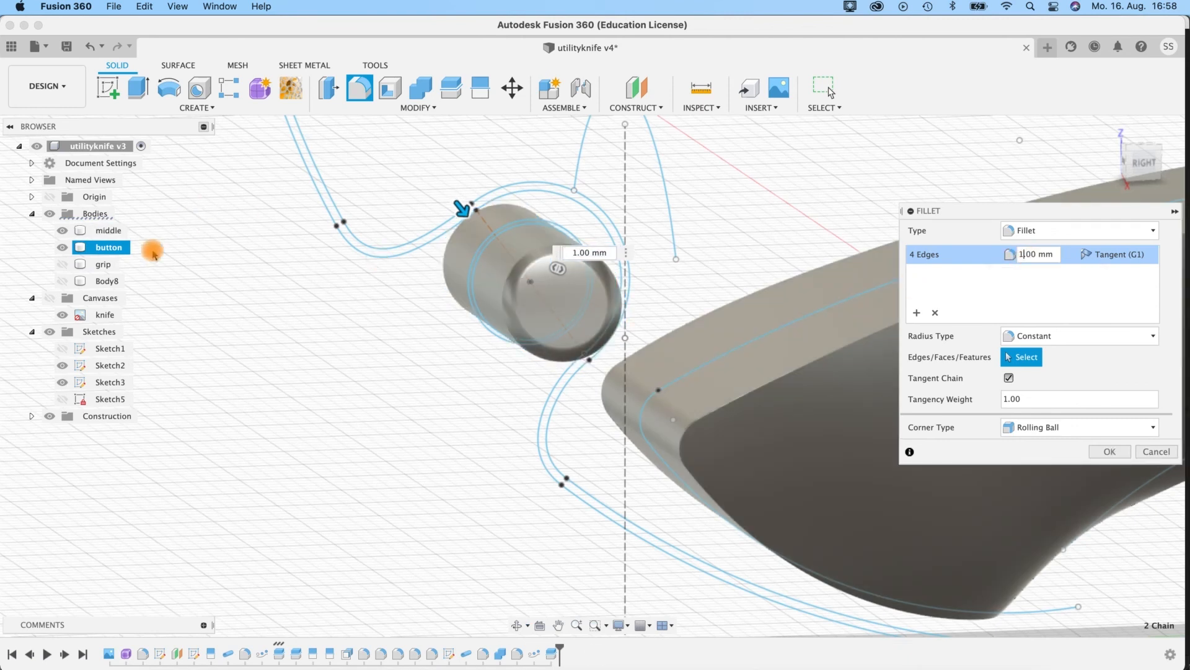
pyautogui.click(1109, 452)
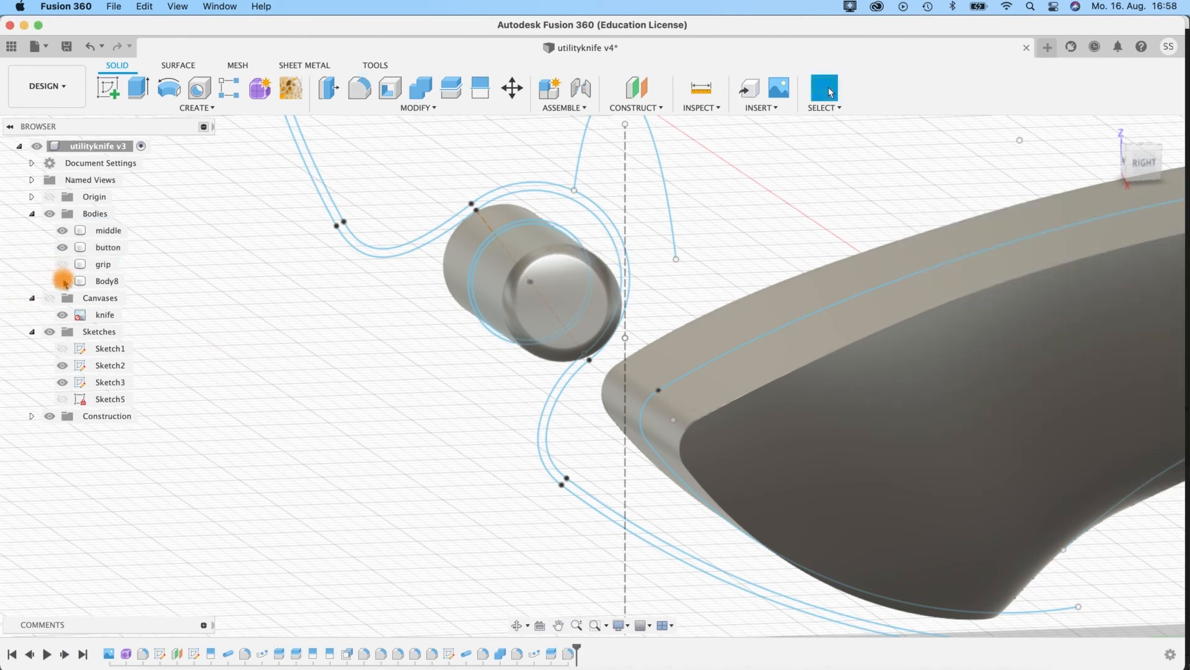
# Step: Show Body8 and the grip again and check the rounded button from the side
pyautogui.click(63, 282)
pyautogui.click(63, 265)
pyautogui.keyDown('shift'); pyautogui.moveTo(213, 170); pyautogui.dragTo(203, 162, button='middle'); pyautogui.keyUp('shift')
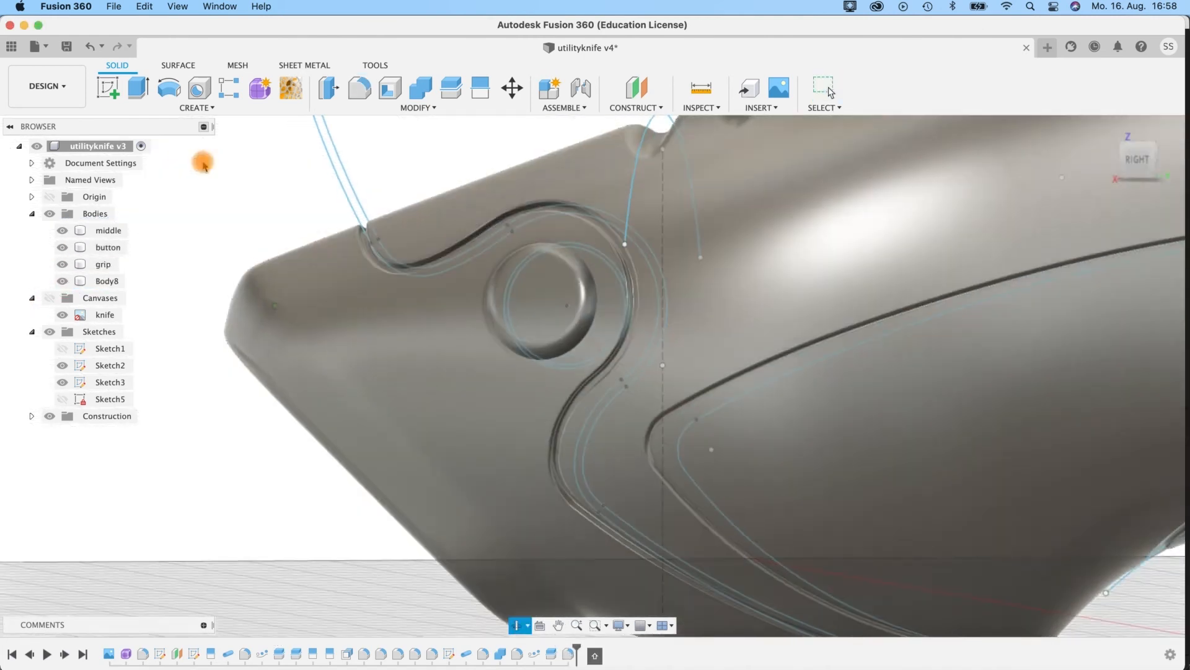
# Step: Hide the button body and set up a 0.3 mm fillet on the rim edges at both ends of Body8's button hole
pyautogui.click(359, 91)
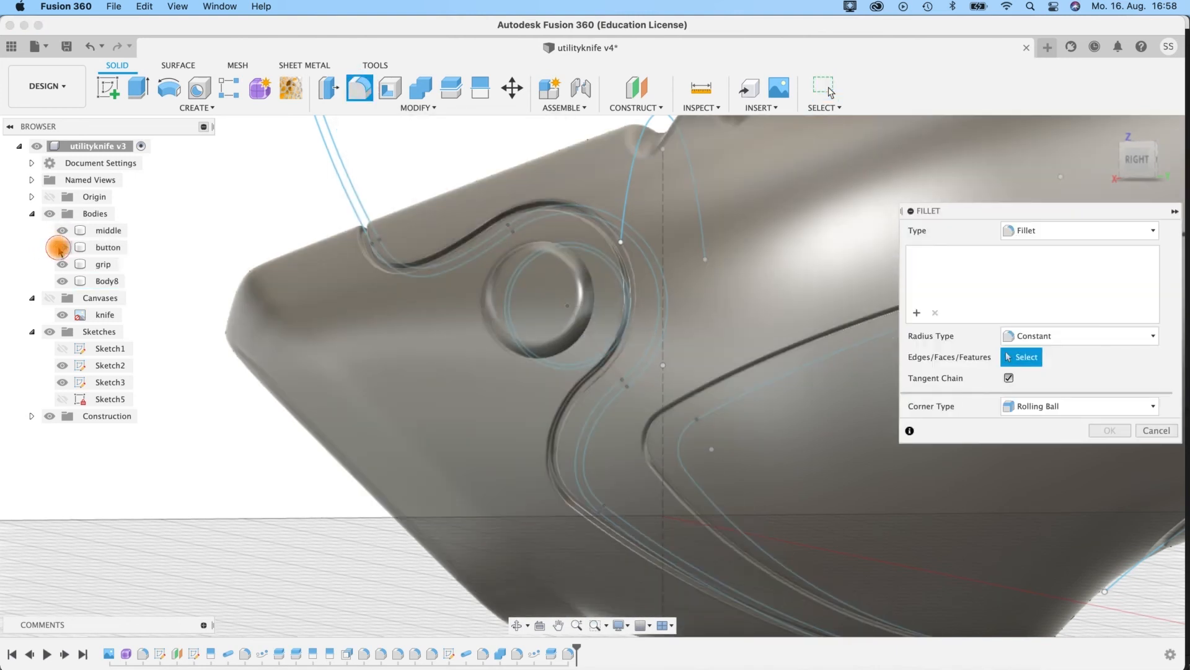
pyautogui.click(61, 247)
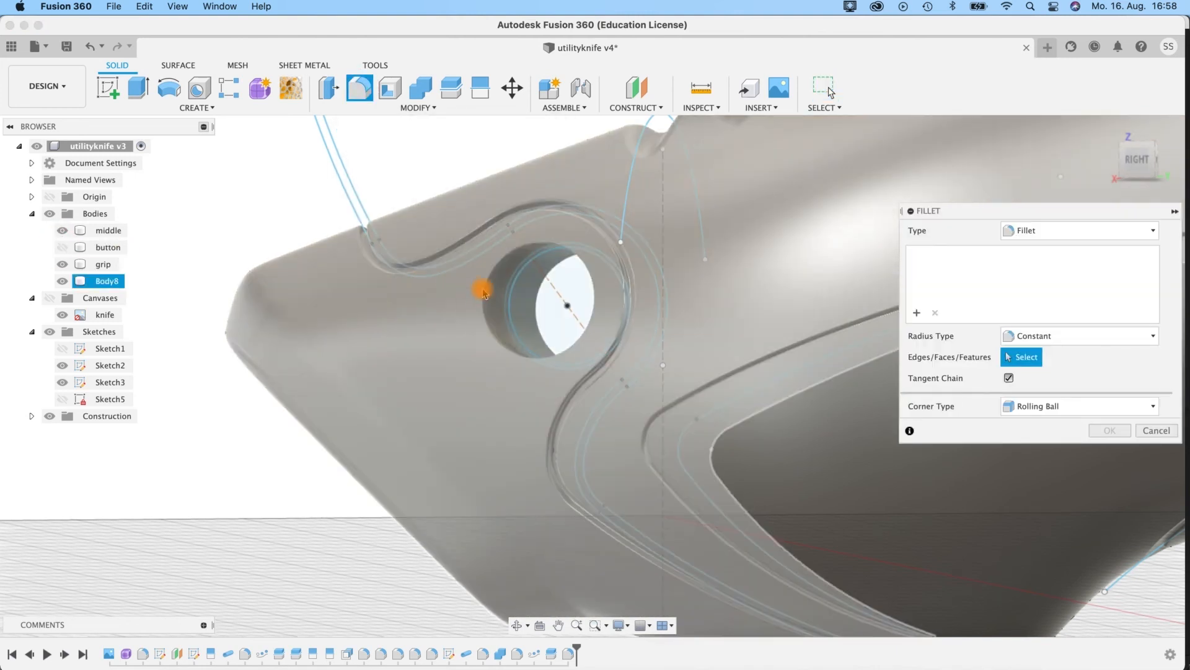
pyautogui.click(484, 292)
pyautogui.keyDown('shift'); pyautogui.moveTo(467, 173); pyautogui.dragTo(626, 194, button='middle'); pyautogui.keyUp('shift')
pyautogui.click(297, 358)
pyautogui.click(1032, 256)
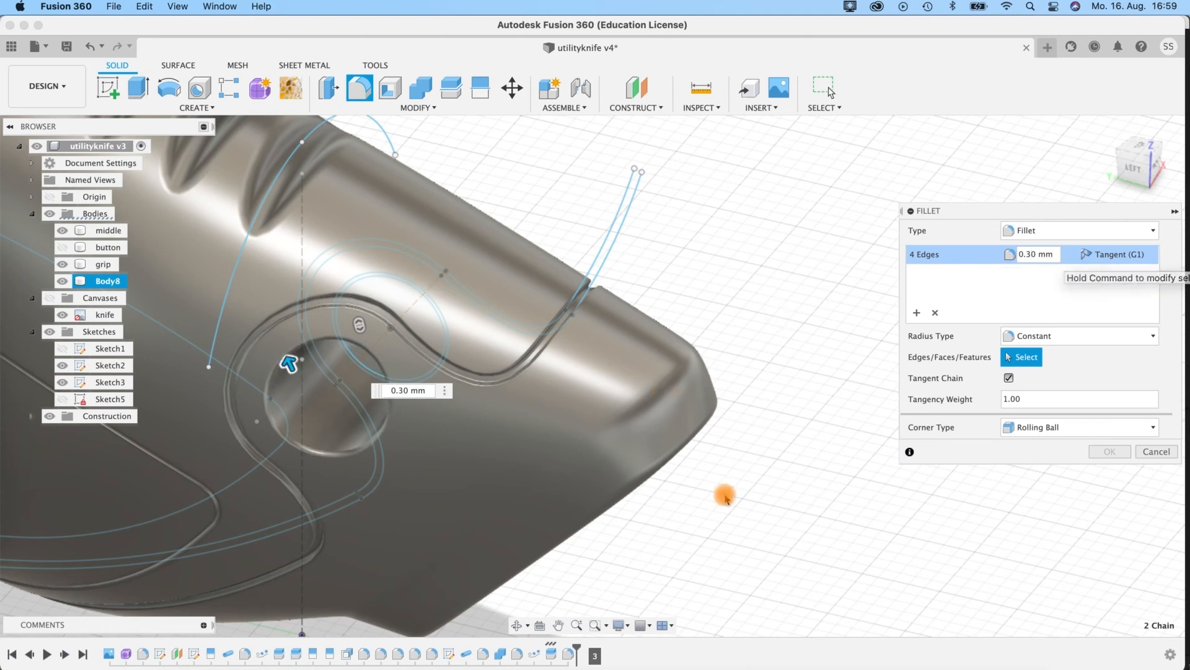
pyautogui.keyDown('shift'); pyautogui.moveTo(718, 505); pyautogui.dragTo(239, 295, button='middle'); pyautogui.keyUp('shift')
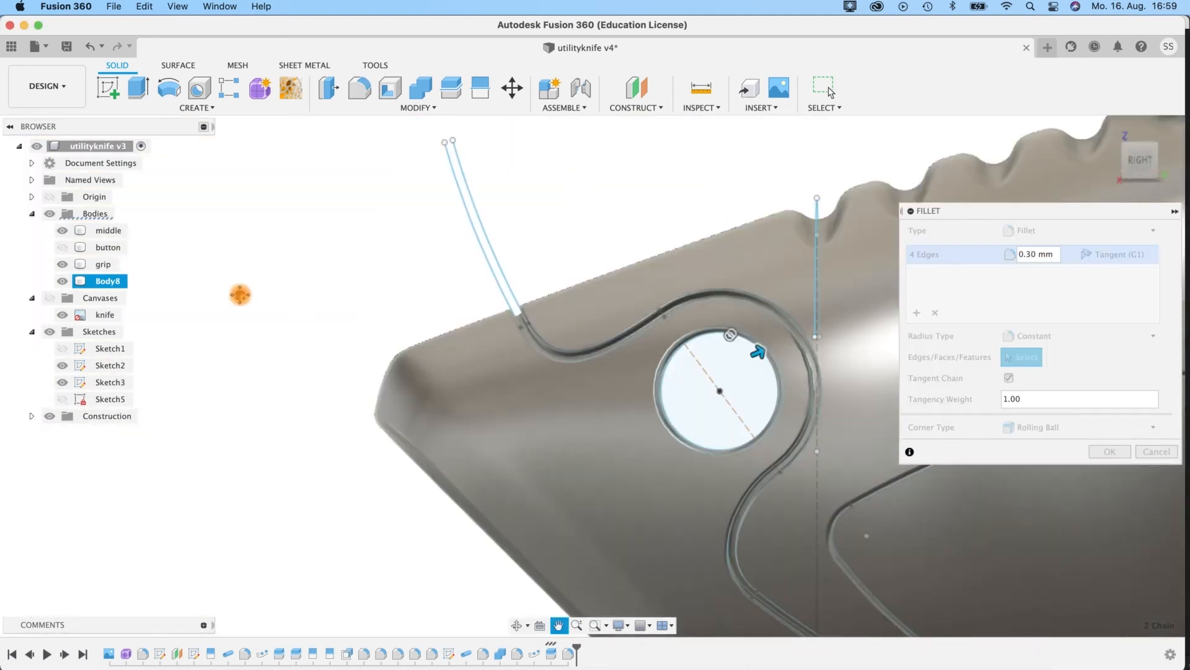
# Step: Show the button body and hide all sketches to check the fillet preview around the button
pyautogui.click(1113, 454)
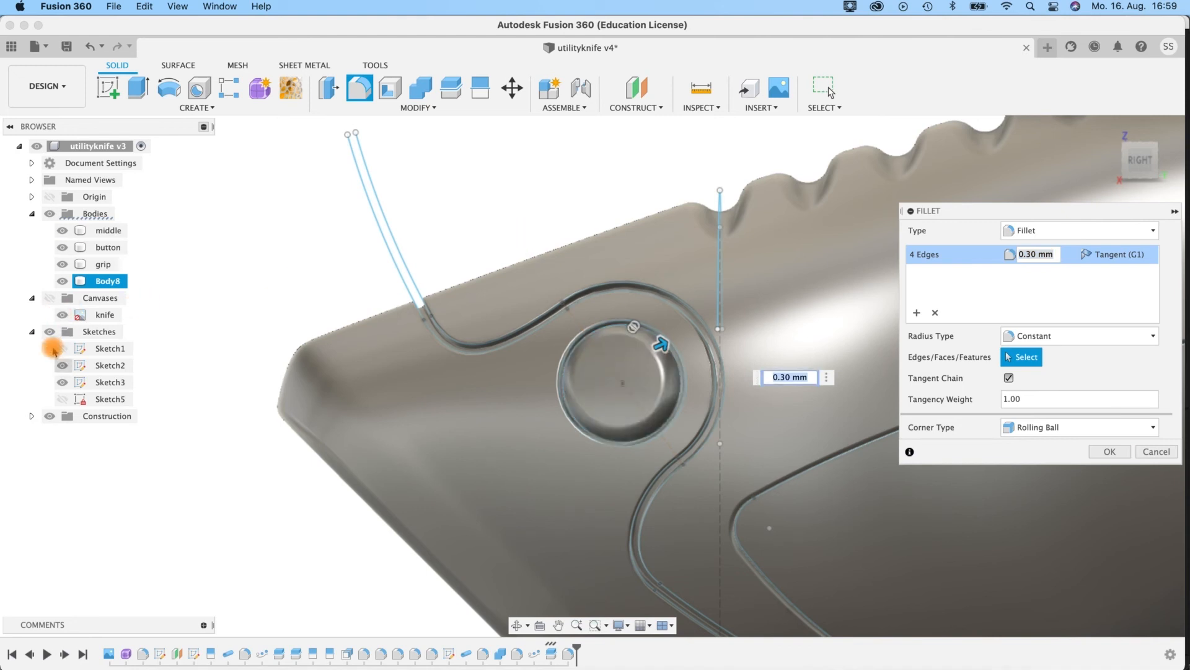
pyautogui.click(500, 201)
pyautogui.scroll(5, 507, 206)
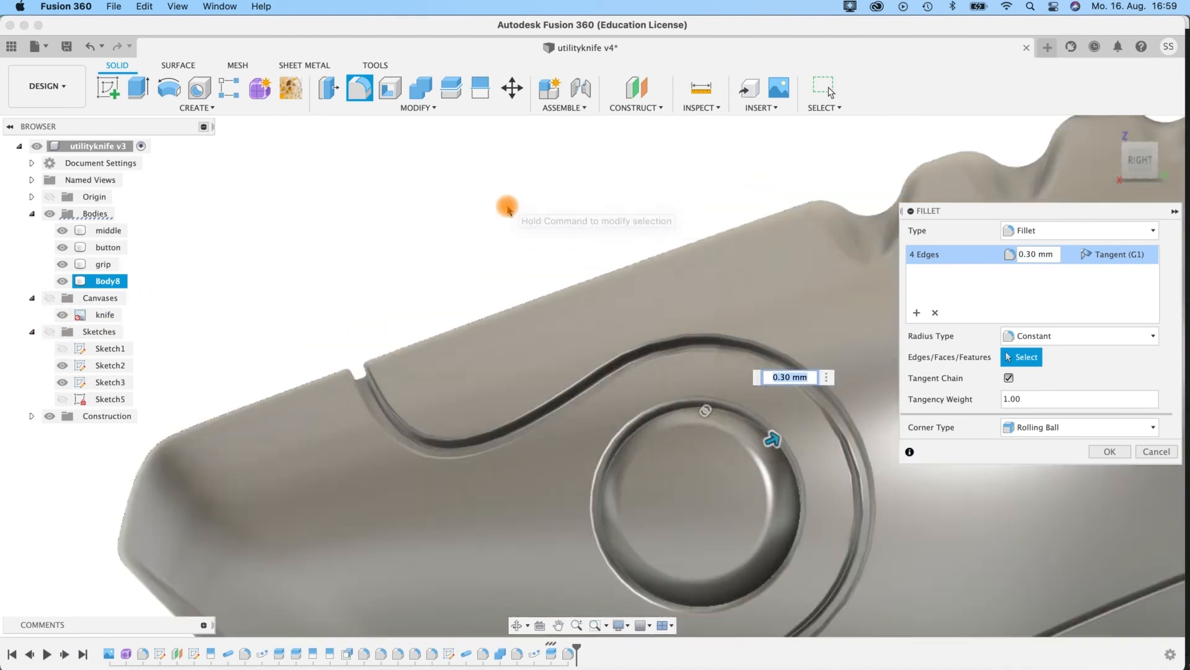
# Step: Examine the previewed hole fillet and the whole knife handle from the front and the side
pyautogui.scroll(-8, 507, 206)
pyautogui.click(481, 190)
pyautogui.keyDown('shift'); pyautogui.moveTo(1012, 558); pyautogui.dragTo(461, 465, button='middle'); pyautogui.keyUp('shift')
pyautogui.scroll(-5, 523, 500)
pyautogui.keyDown('shift'); pyautogui.moveTo(524, 500); pyautogui.dragTo(497, 494, button='middle'); pyautogui.keyUp('shift')
pyautogui.moveTo(643, 488); pyautogui.dragTo(909, 440, button='middle')
pyautogui.keyDown('shift'); pyautogui.moveTo(470, 499); pyautogui.dragTo(526, 245, button='middle'); pyautogui.keyUp('shift')
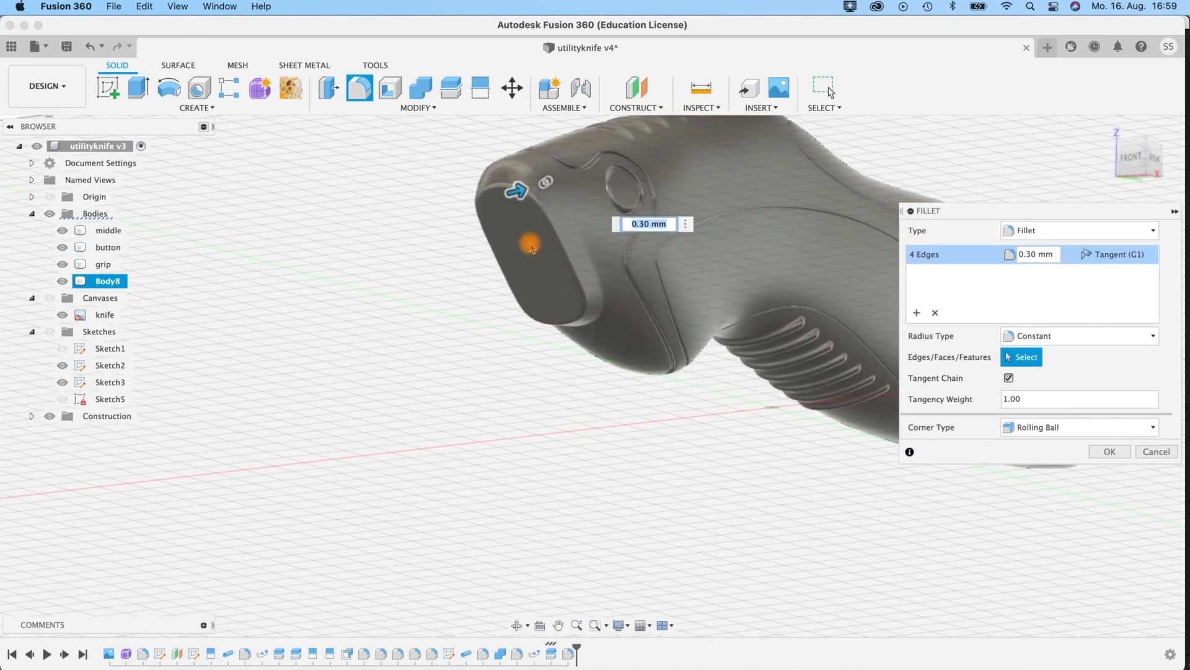
pyautogui.keyDown('shift'); pyautogui.moveTo(497, 380); pyautogui.dragTo(434, 258, button='middle'); pyautogui.keyUp('shift')
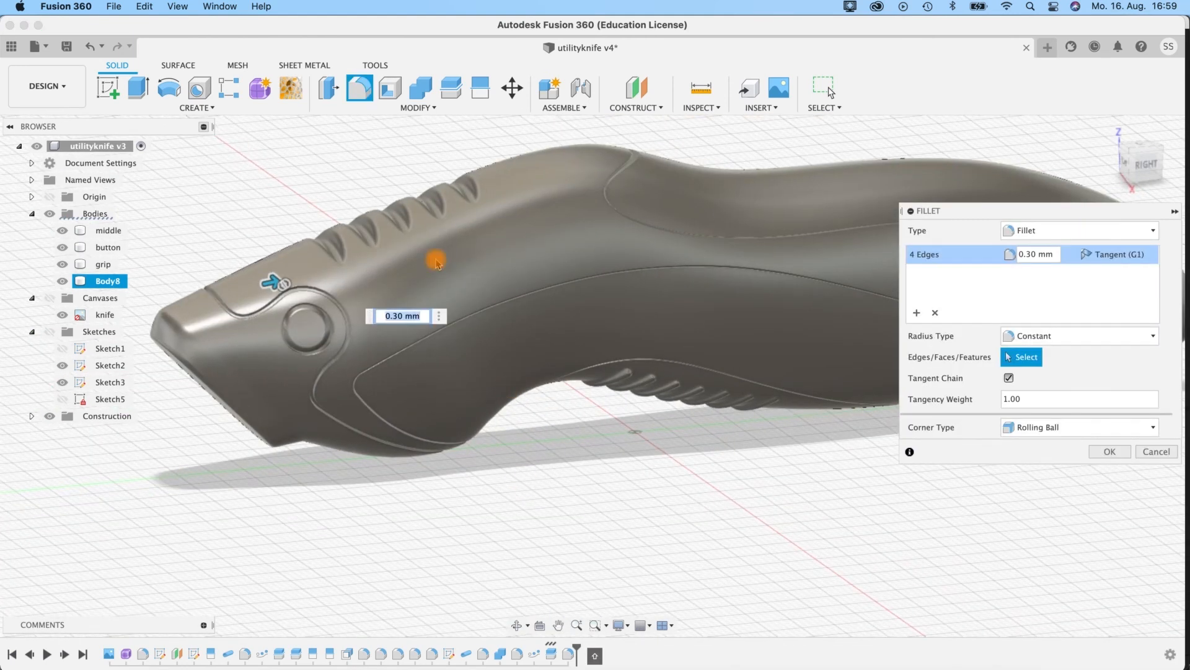
# Step: Hide the button, grip and middle bodies to inspect Body8 alone, then show them all again
pyautogui.click(62, 247)
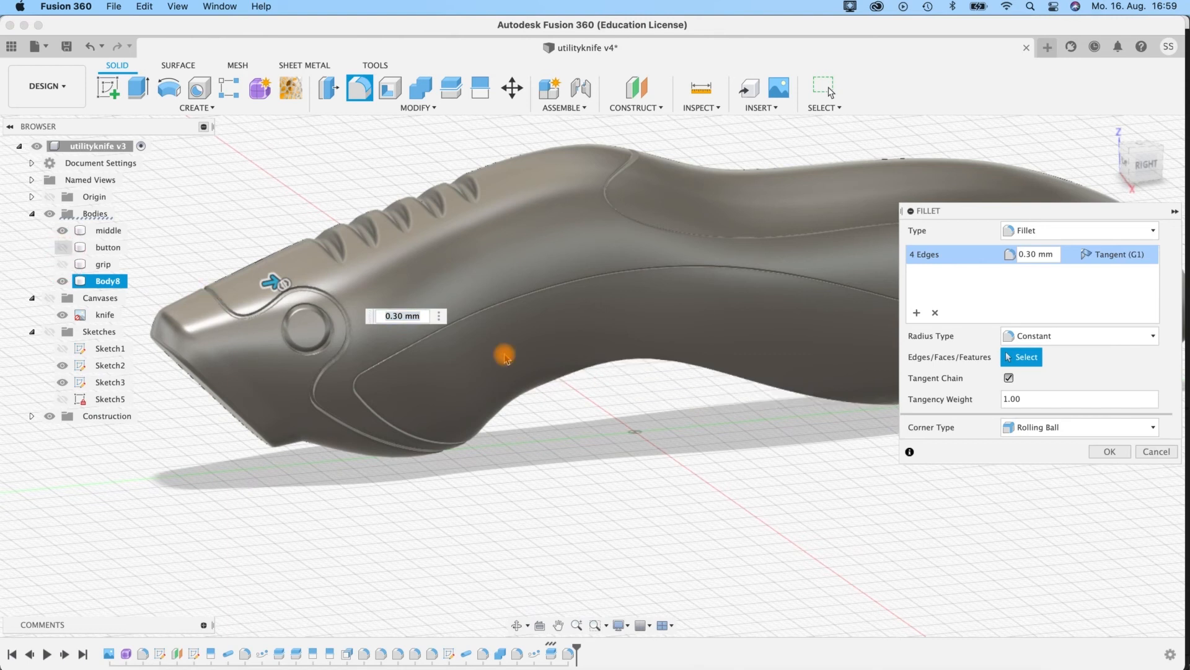
pyautogui.keyDown('shift'); pyautogui.moveTo(526, 364); pyautogui.dragTo(605, 372, button='middle'); pyautogui.keyUp('shift')
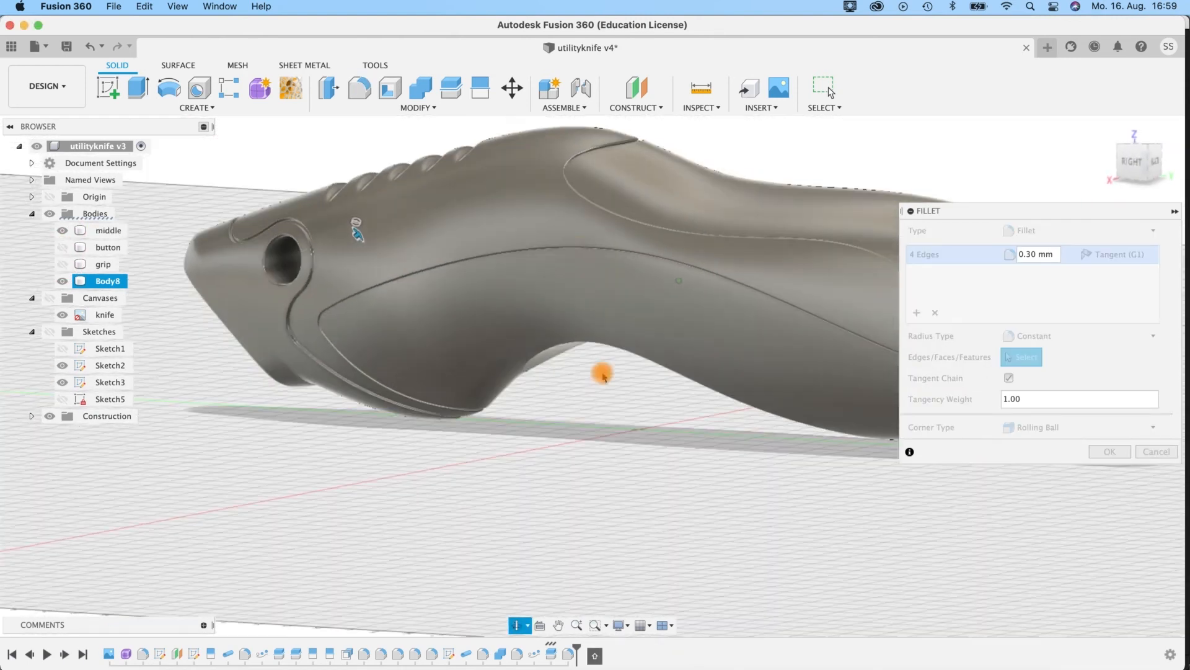
pyautogui.click(62, 233)
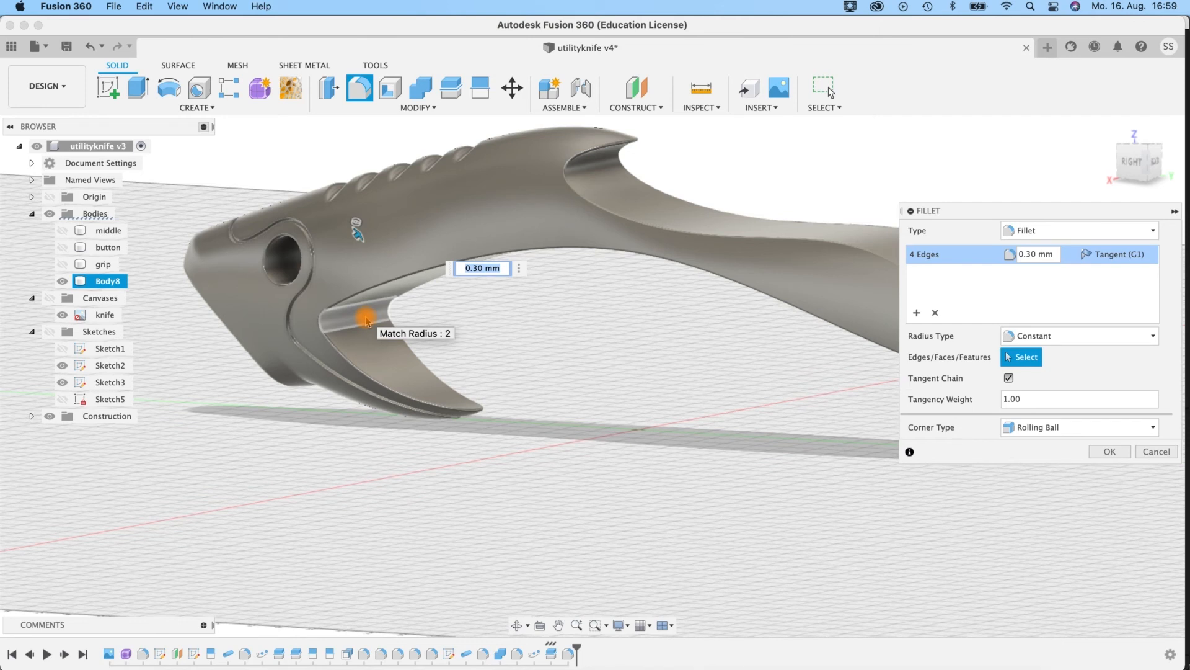
pyautogui.moveTo(553, 363)
pyautogui.keyDown('shift'); pyautogui.mouseDown(button='middle')
pyautogui.moveTo(617, 322)
pyautogui.moveTo(552, 346)
pyautogui.mouseUp(button='middle'); pyautogui.keyUp('shift')
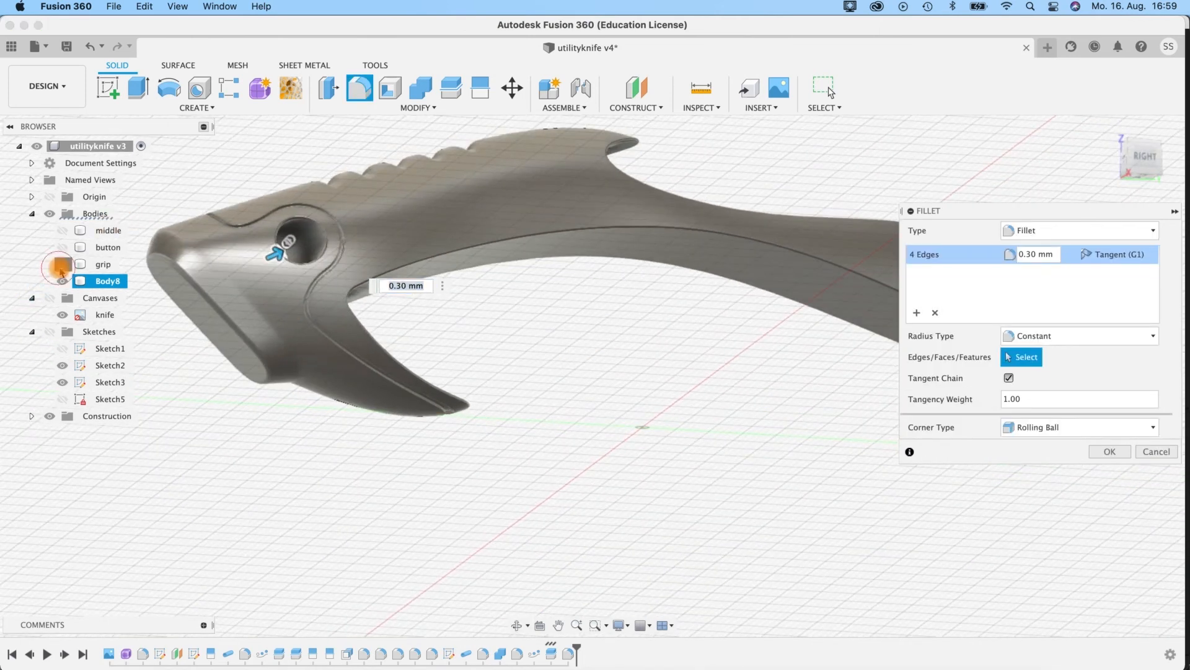
pyautogui.click(62, 247)
pyautogui.click(62, 230)
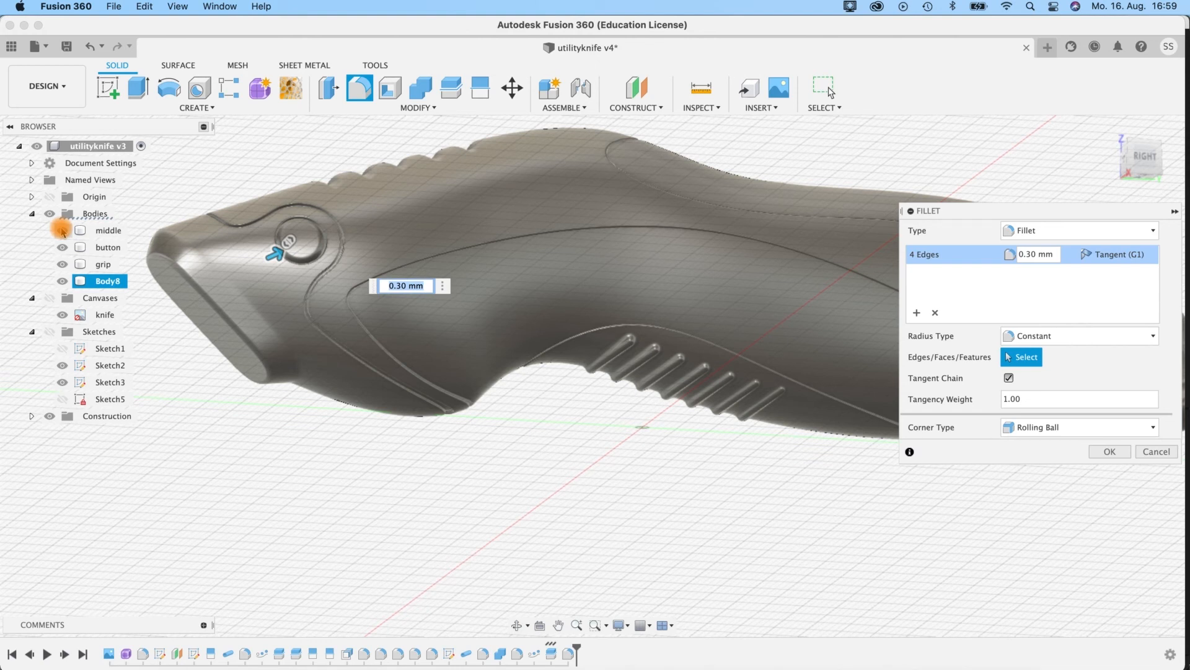
# Step: Apply the 0.3 mm fillet to the button hole rims and check the complete handle from the side
pyautogui.keyDown('shift'); pyautogui.moveTo(471, 484); pyautogui.dragTo(521, 494, button='middle'); pyautogui.keyUp('shift')
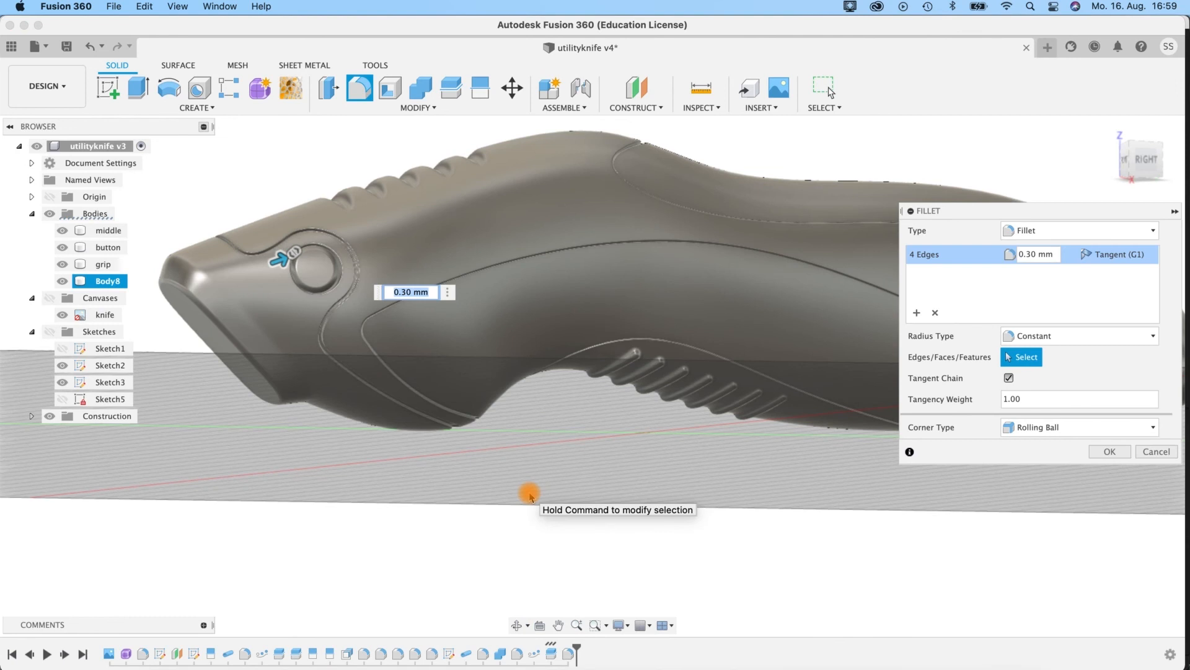
pyautogui.keyDown('shift'); pyautogui.moveTo(577, 419); pyautogui.dragTo(672, 452, button='middle'); pyautogui.keyUp('shift')
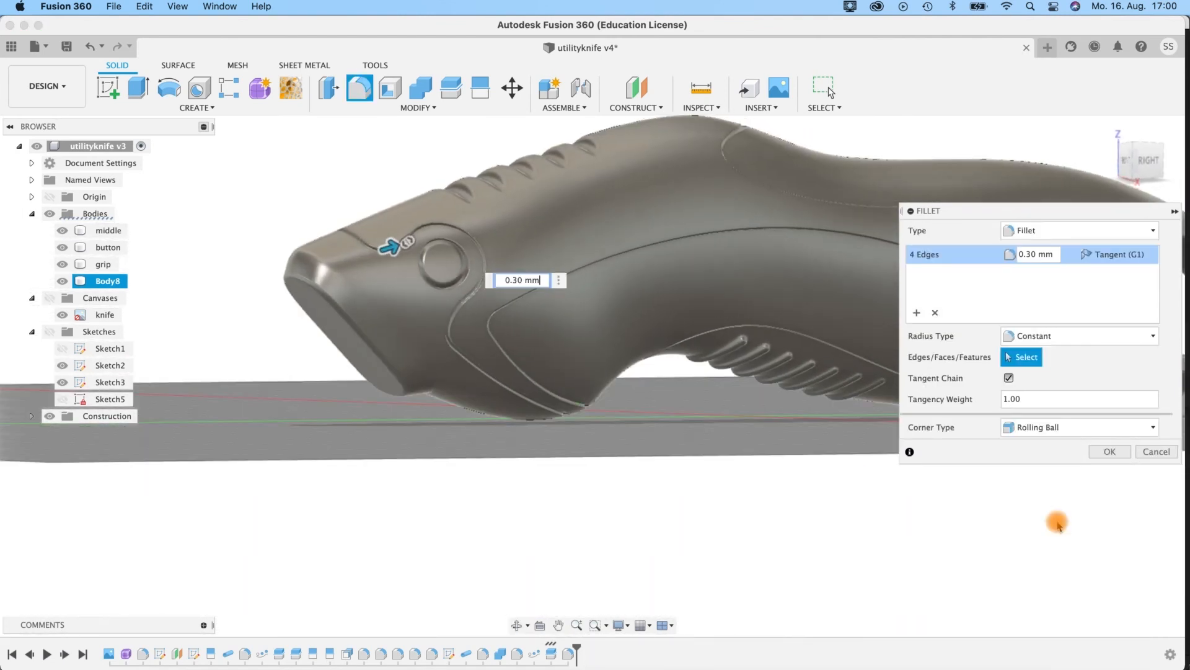
pyautogui.click(1108, 451)
pyautogui.keyDown('shift'); pyautogui.moveTo(611, 486); pyautogui.dragTo(530, 508, button='middle'); pyautogui.keyUp('shift')
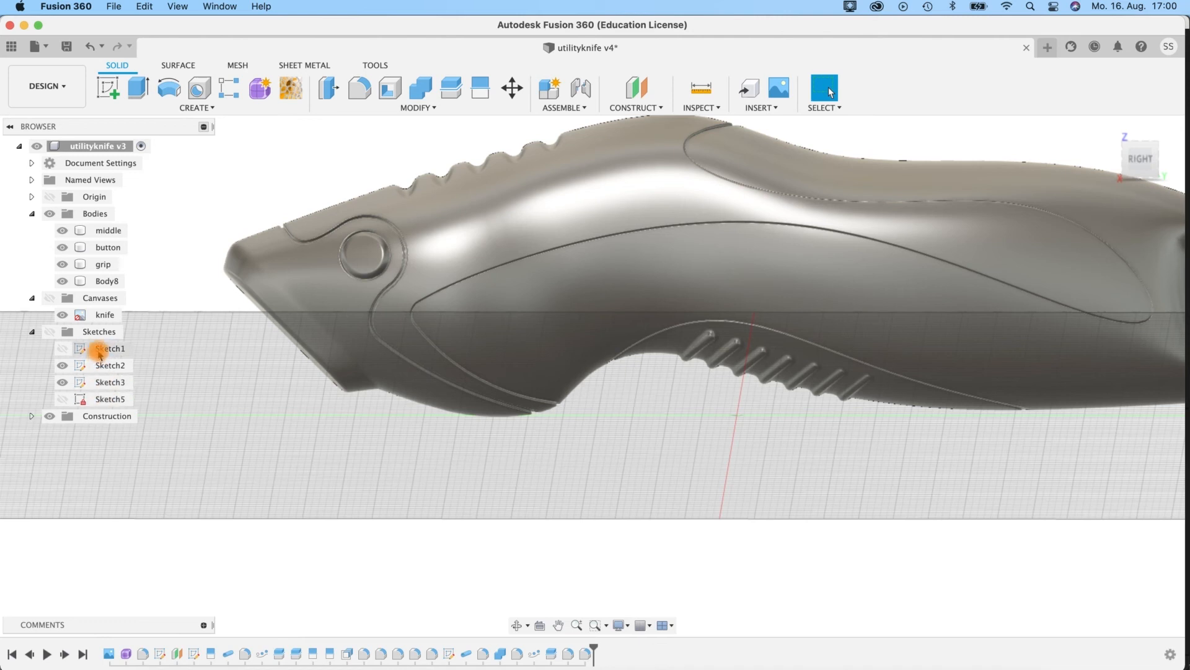
# Step: Switch the sketches folder back on and hide Sketch2 and Sketch3
pyautogui.click(50, 333)
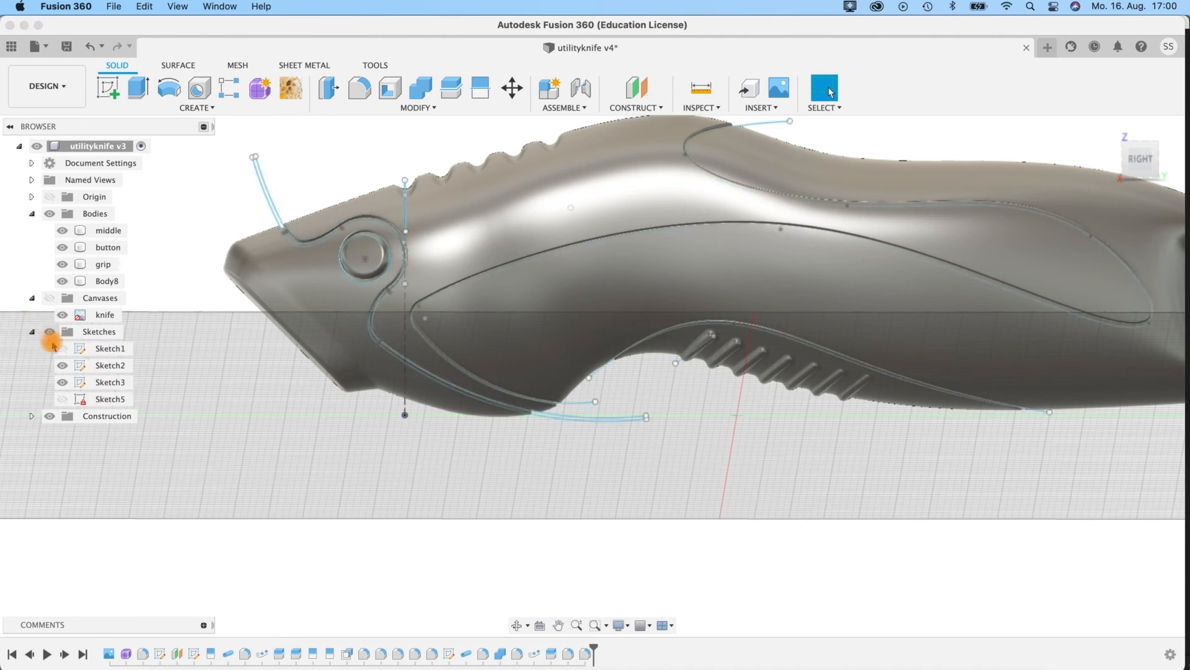
pyautogui.click(62, 366)
pyautogui.click(63, 383)
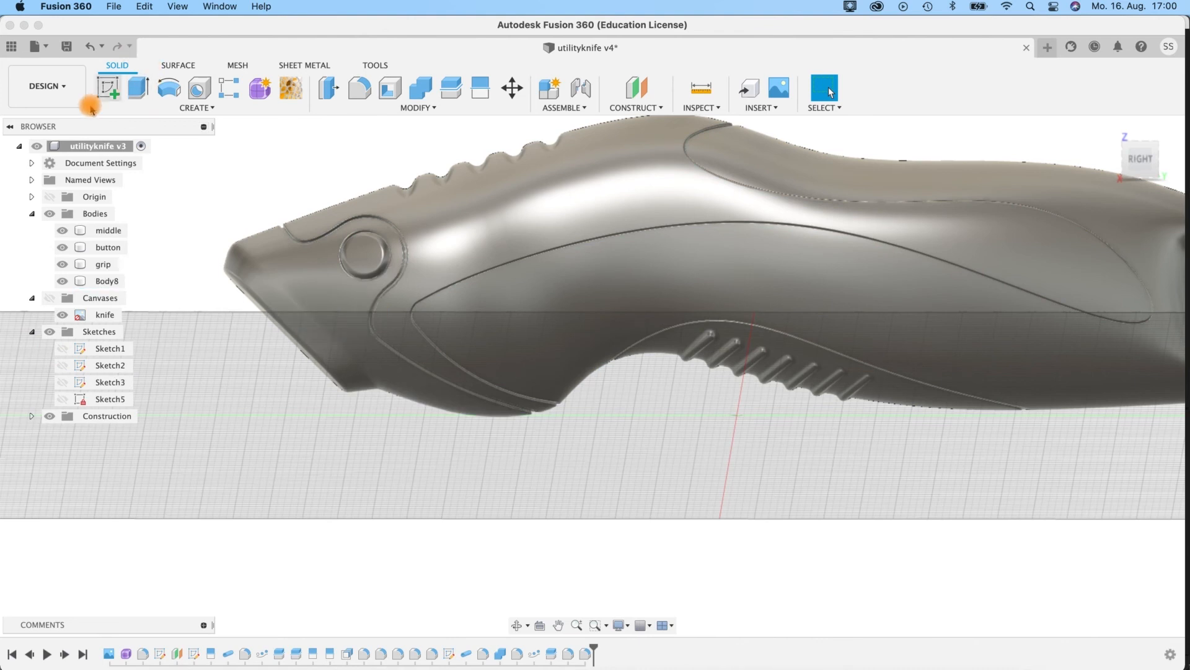
# Step: Start a new sketch on the lengthwise side plane of the handle and show the knife canvas around the blade
pyautogui.click(107, 92)
pyautogui.click(791, 385)
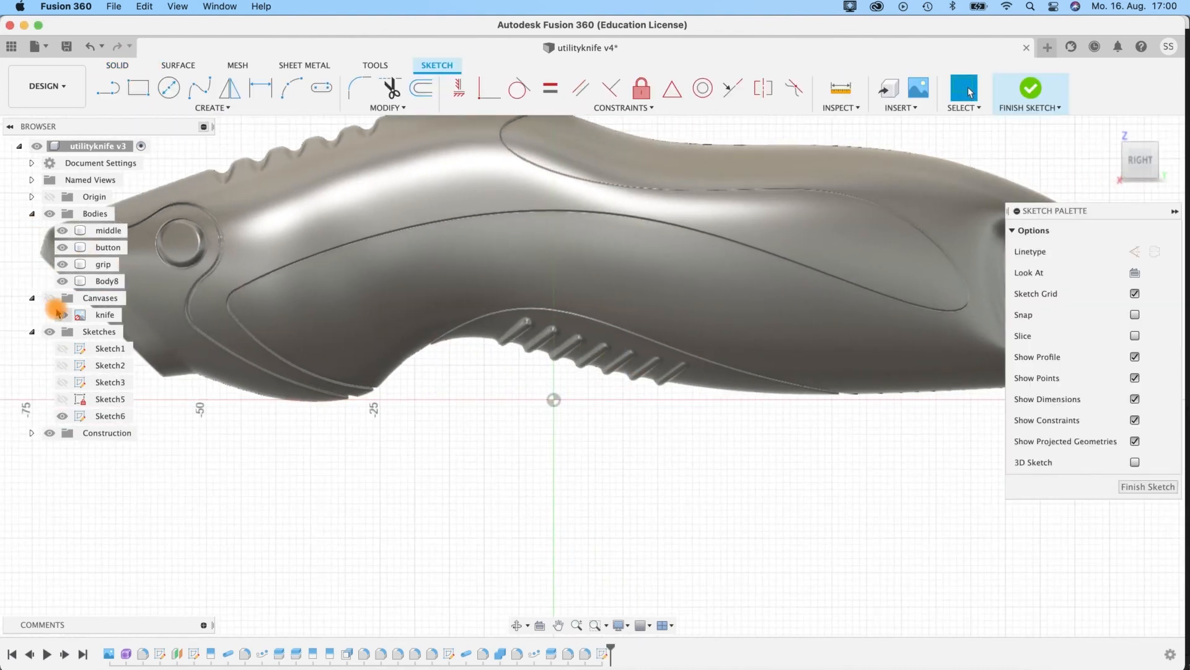
pyautogui.moveTo(432, 511); pyautogui.dragTo(588, 497, button='middle')
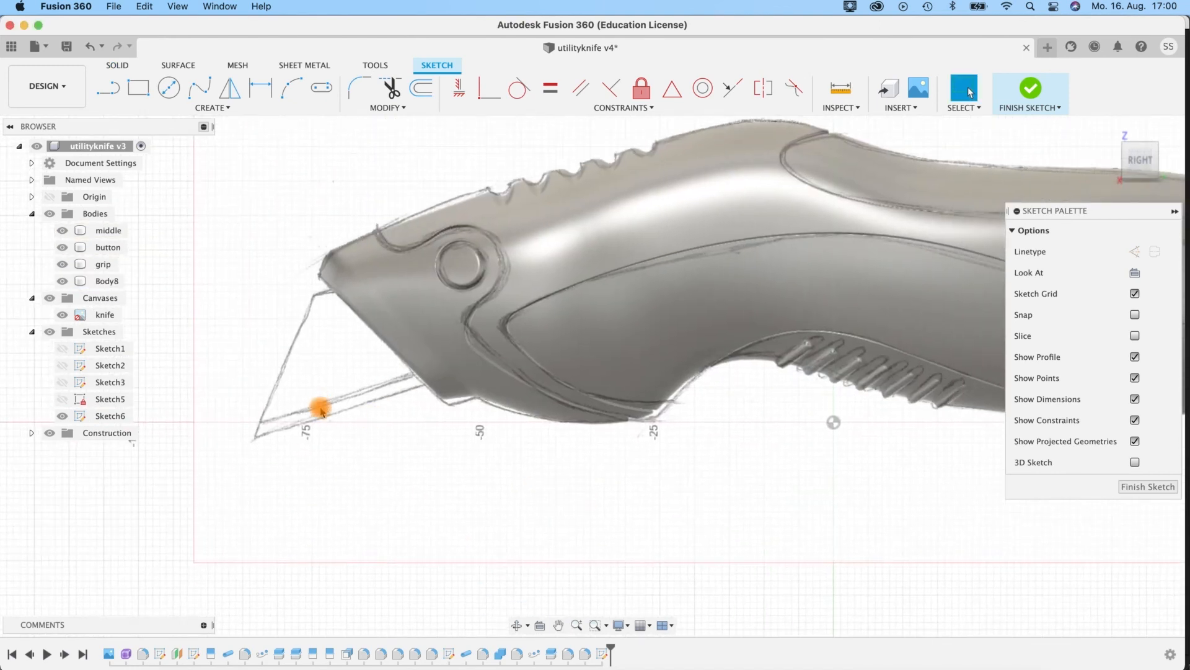
pyautogui.scroll(4, 321, 408)
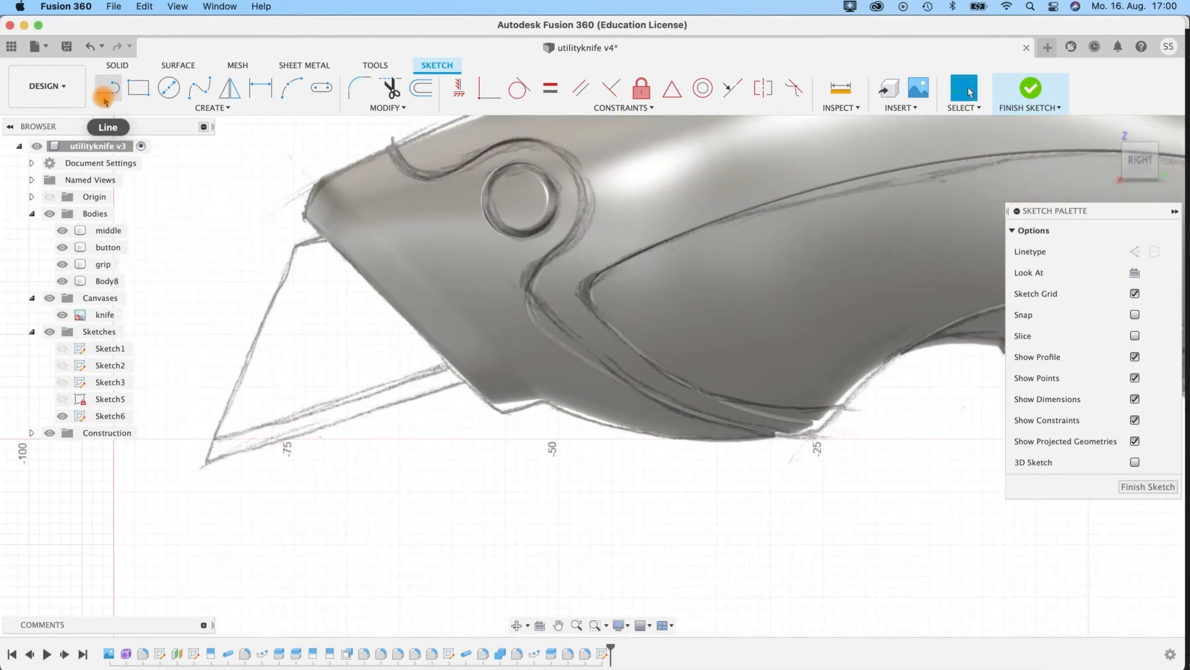
# Step: Draw a line about 48.9 mm long at about 17 degrees from the blade tip along its lower edge into the handle
pyautogui.click(104, 93)
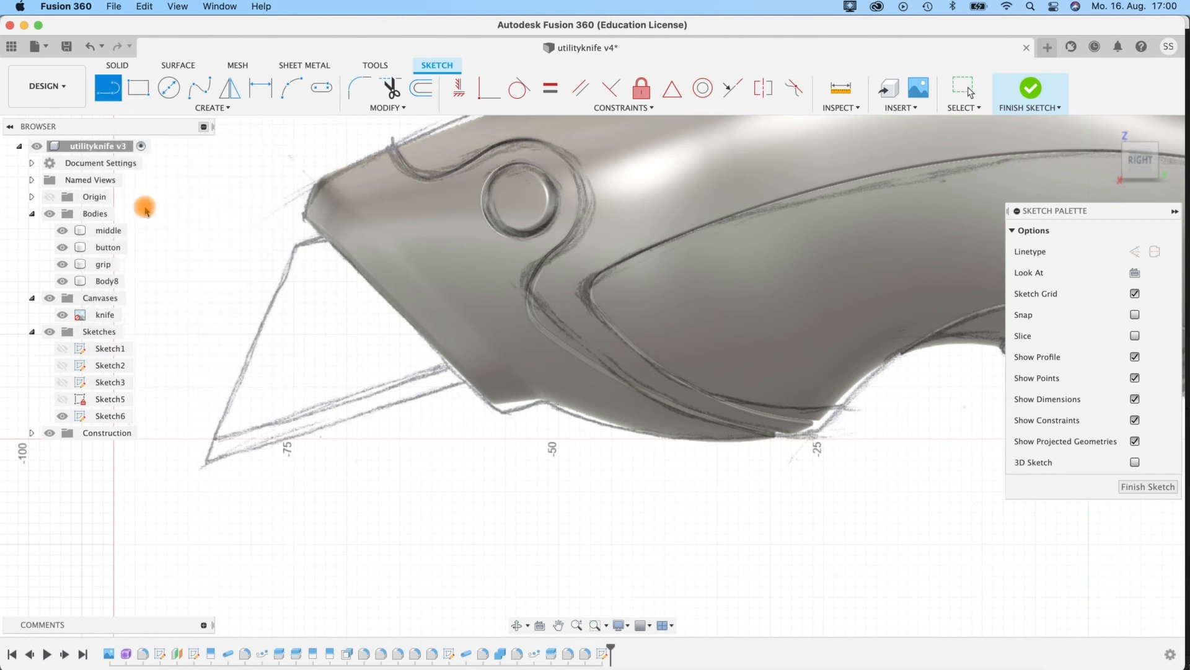
pyautogui.click(201, 464)
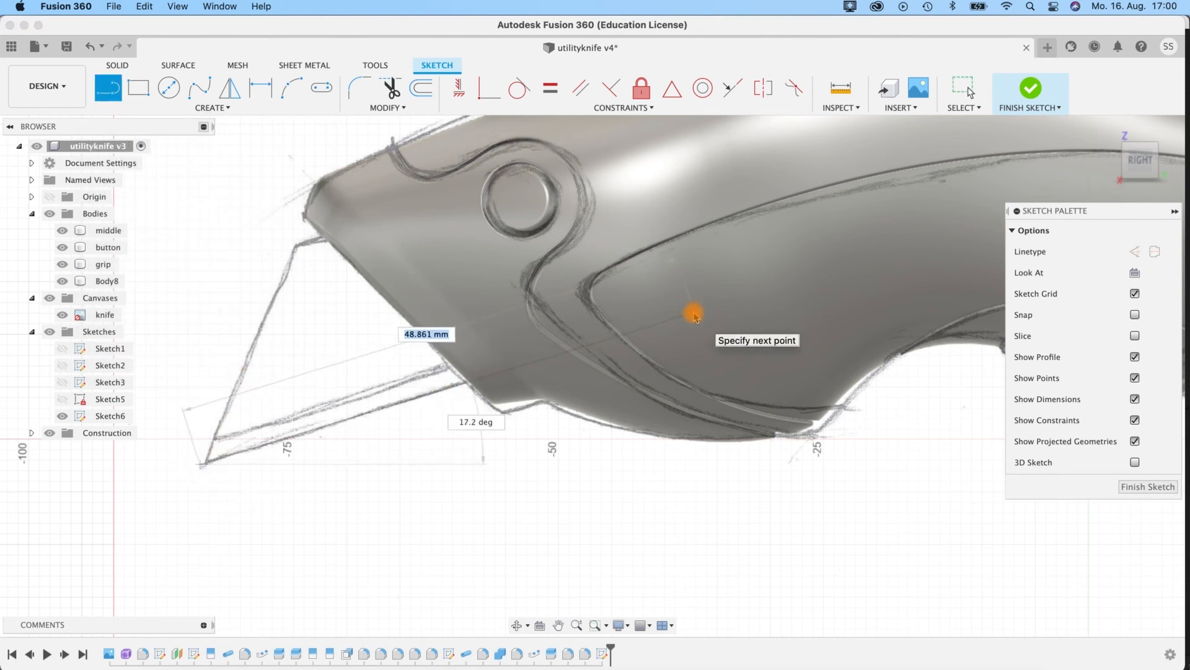
pyautogui.click(694, 314)
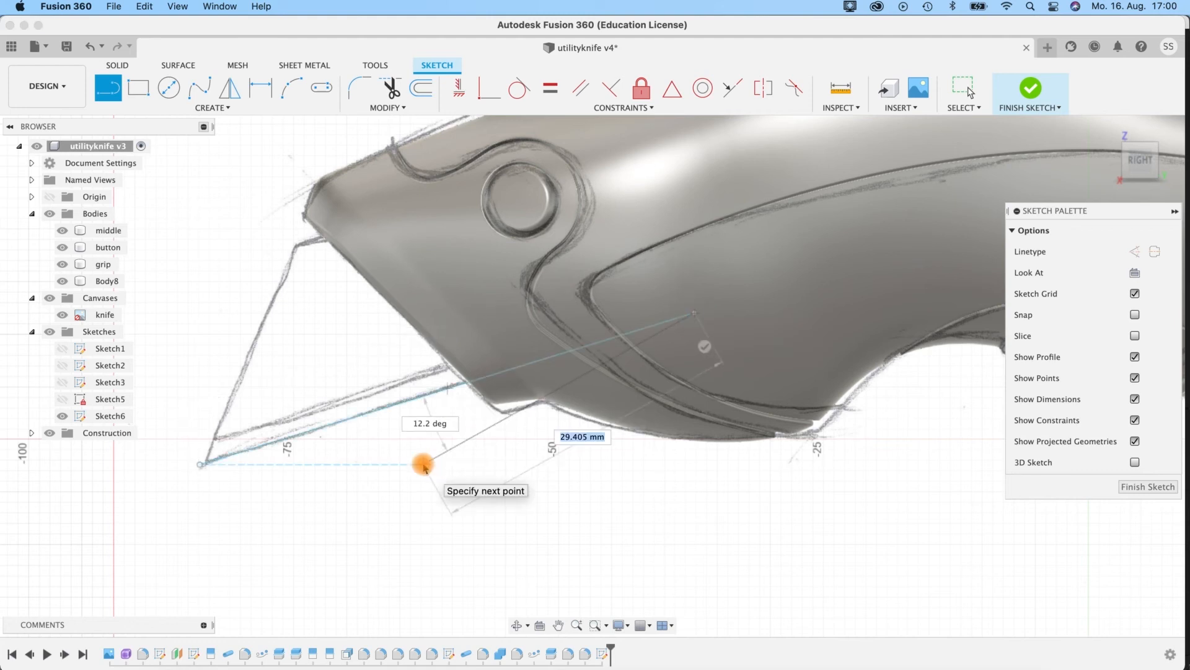
pyautogui.press('Escape')
pyautogui.click(391, 409)
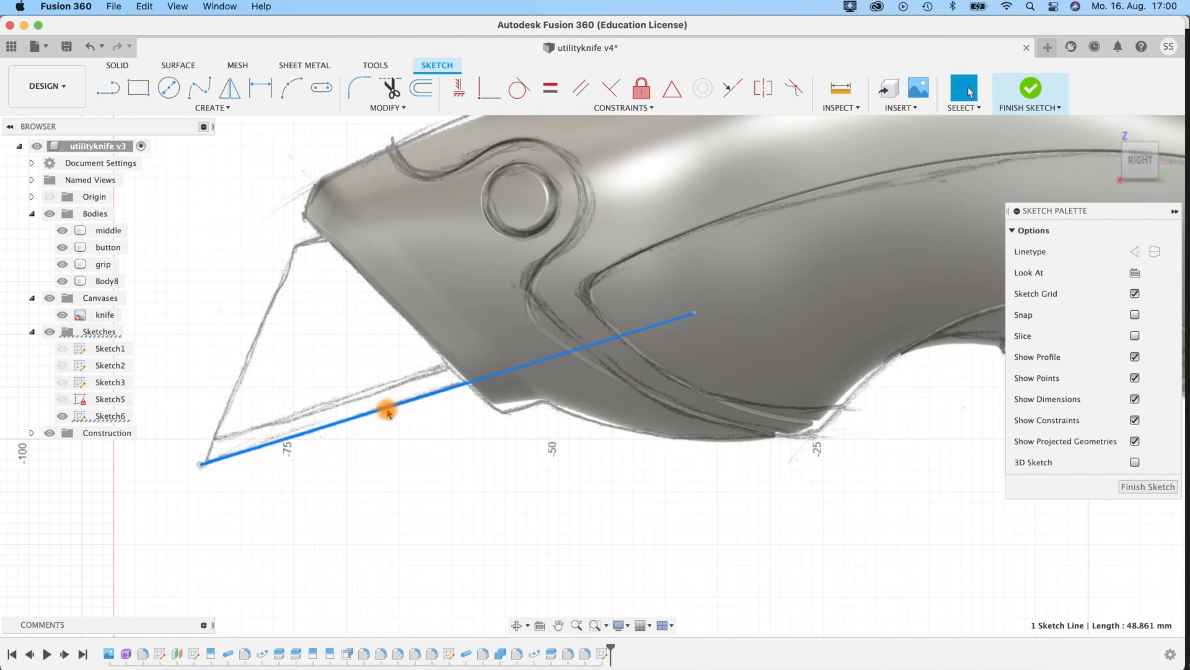
# Step: Draw a line about 42 mm long from the blade's upper front corner into the handle, ending behind the button
pyautogui.click(108, 89)
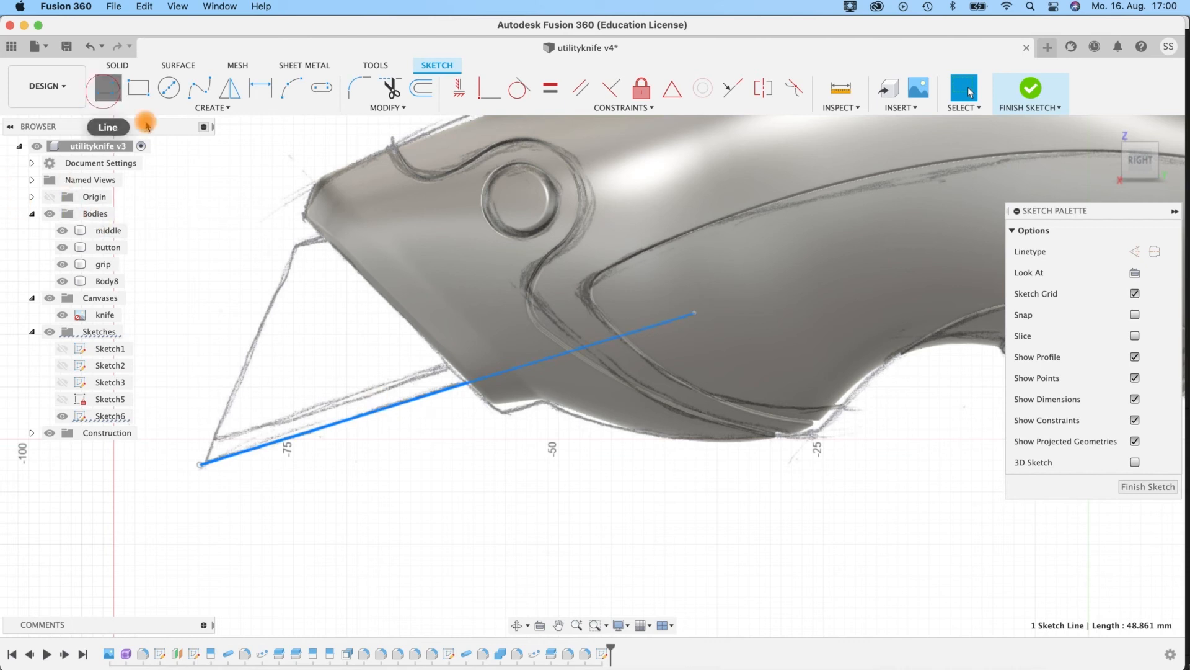
pyautogui.click(294, 247)
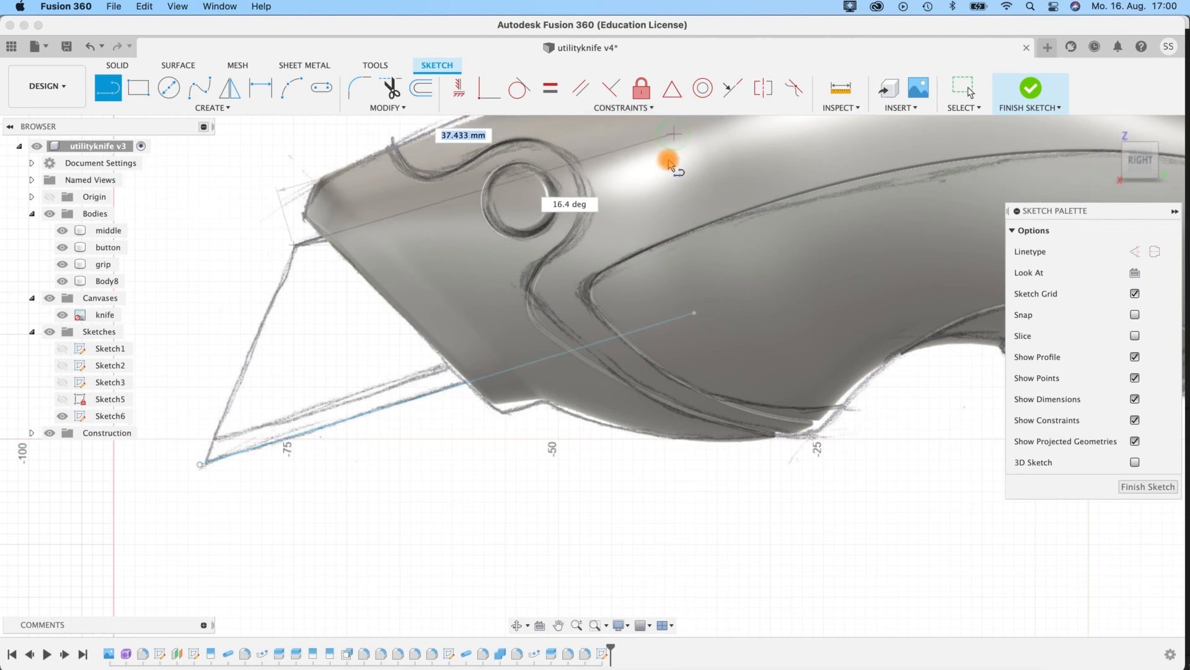
pyautogui.moveTo(672, 155); pyautogui.dragTo(644, 225, button='middle')
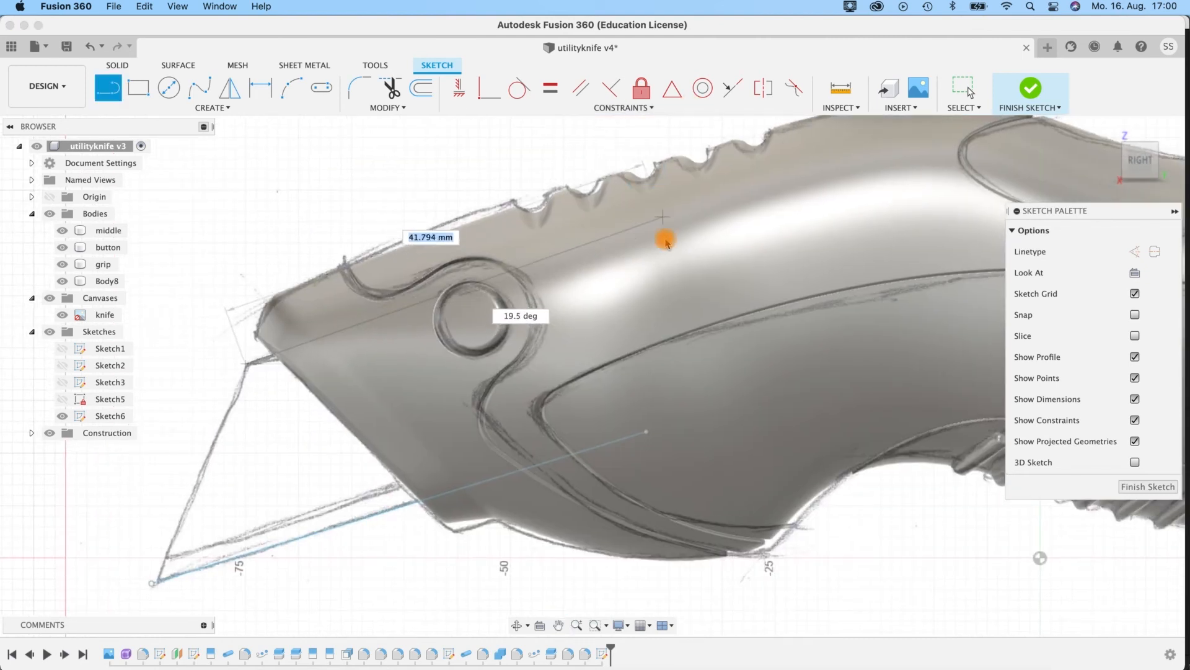
pyautogui.click(662, 231)
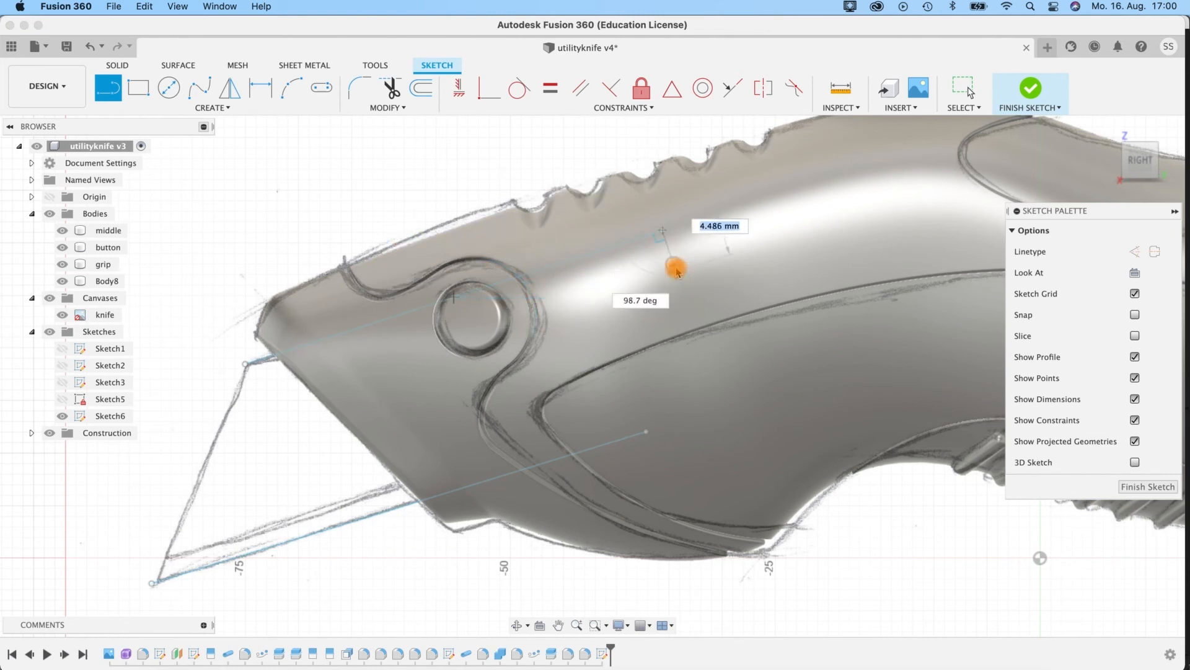
pyautogui.moveTo(300, 180); pyautogui.dragTo(337, 140, button='middle')
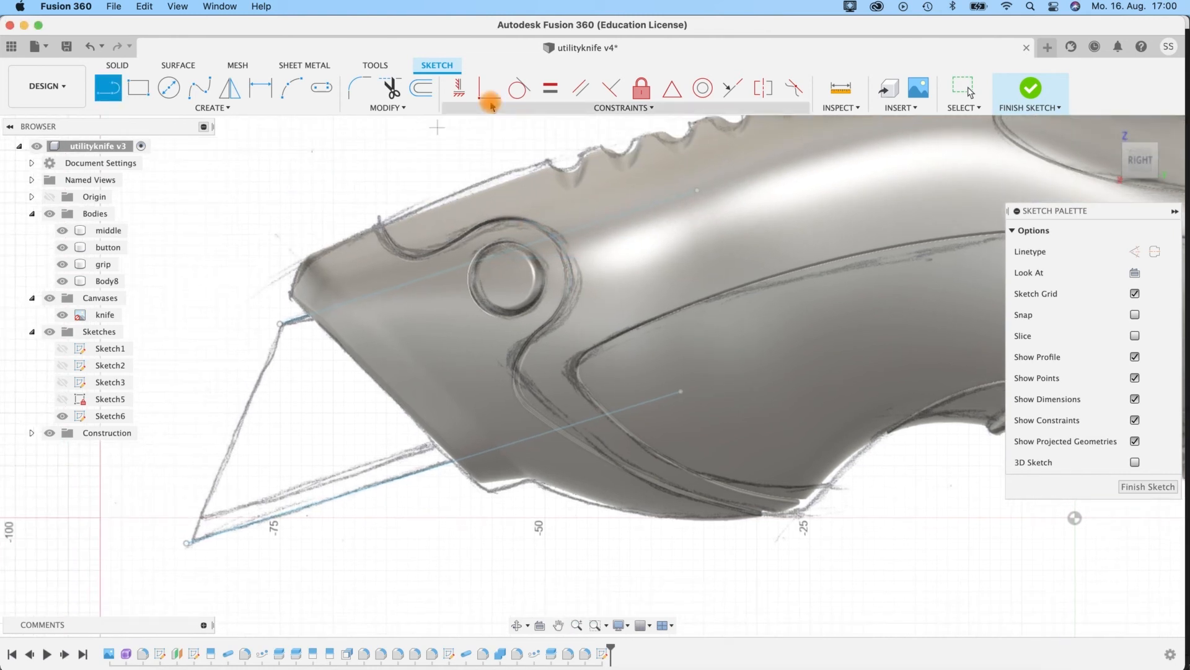
# Step: Constrain the blade's upper line parallel to its lower line
pyautogui.click(578, 90)
pyautogui.click(333, 500)
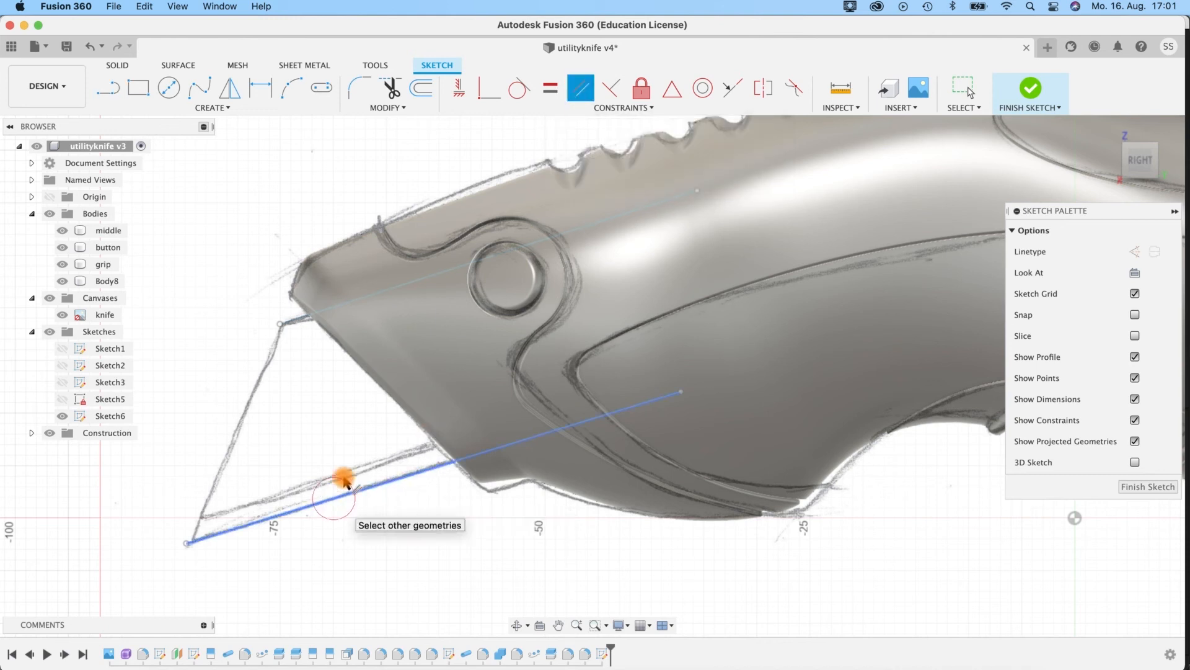
pyautogui.click(300, 315)
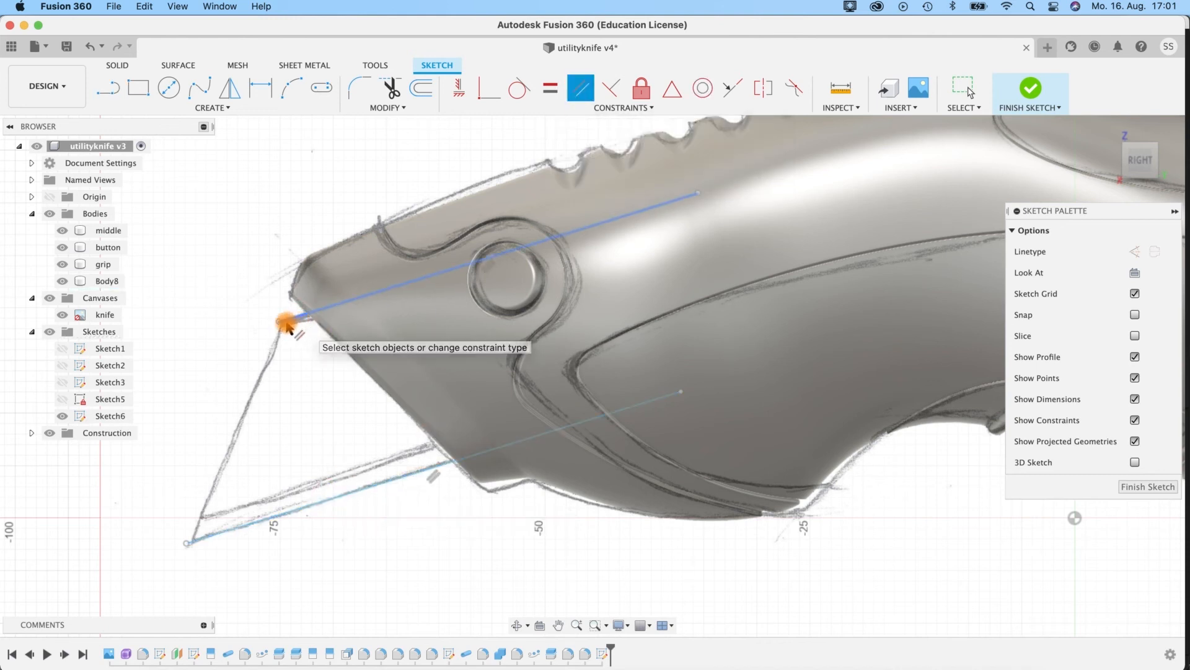
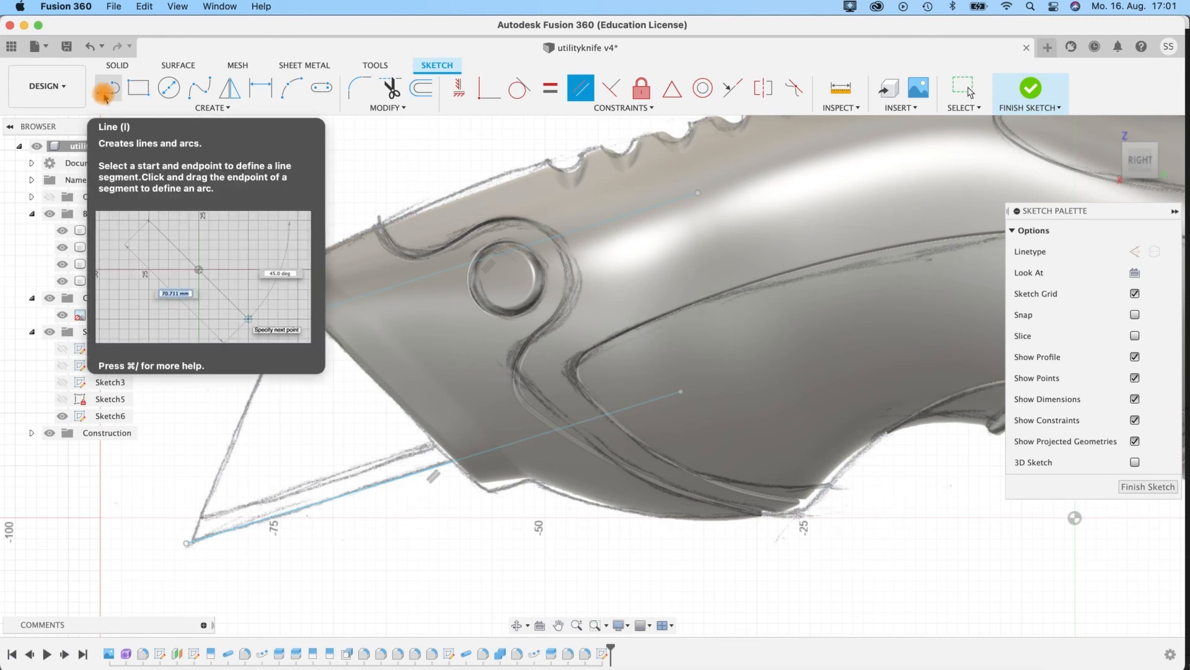
# Step: Close the blade profile with lines joining the front and rear ends of both edges, and finish the sketch
pyautogui.click(107, 90)
pyautogui.click(185, 544)
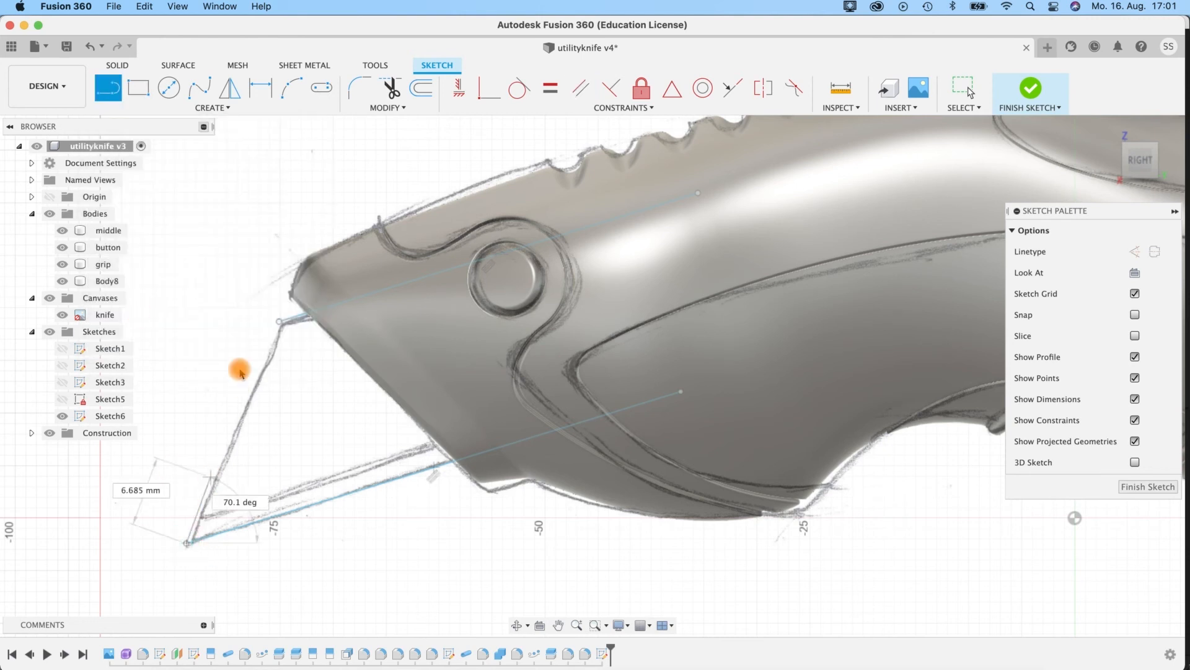
pyautogui.click(274, 323)
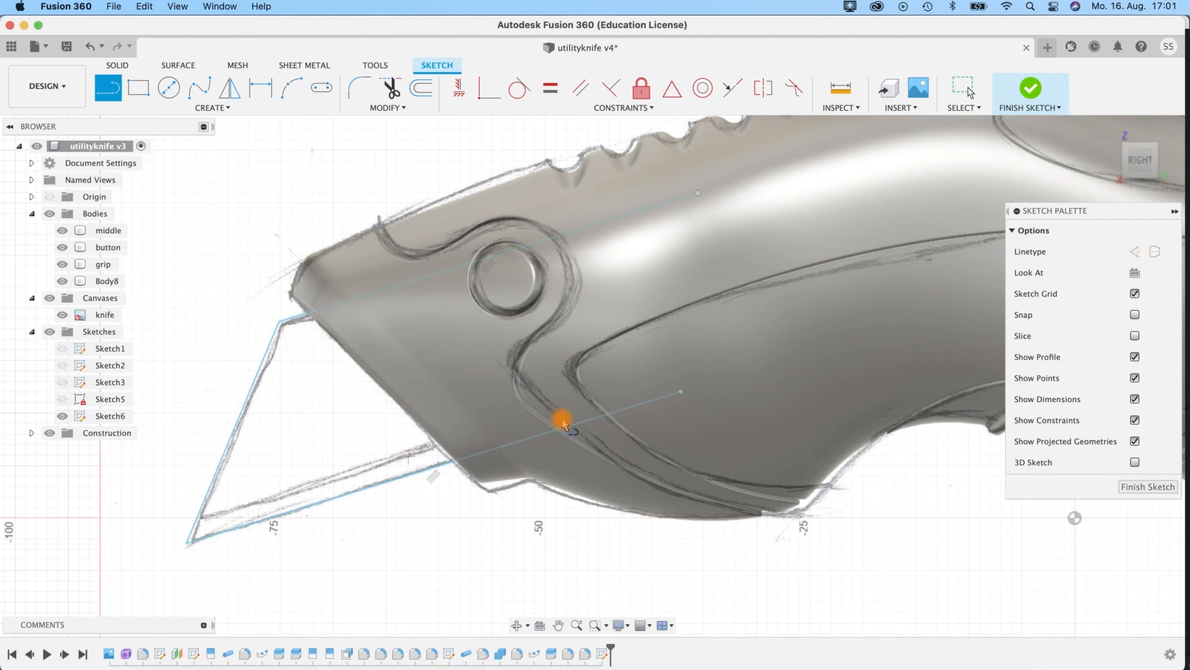
pyautogui.click(698, 193)
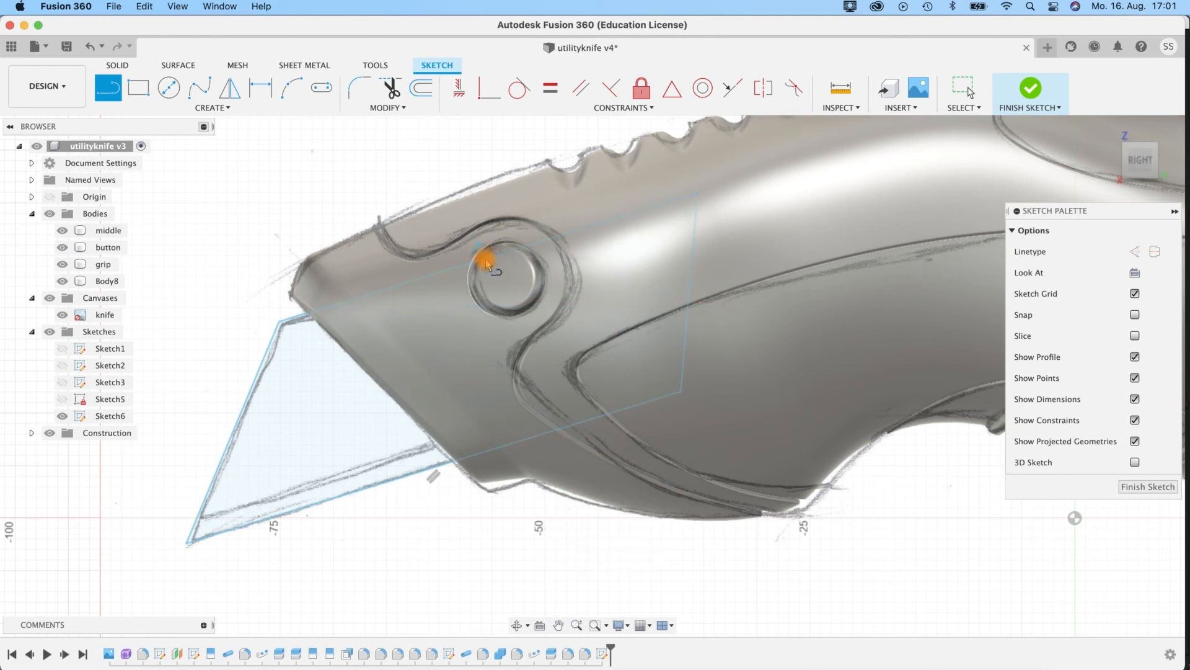
pyautogui.click(1031, 90)
# Step: Start an Extrude of the closed blade profile and set its direction to Symmetric
pyautogui.keyDown('shift'); pyautogui.moveTo(351, 565); pyautogui.dragTo(411, 550, button='middle'); pyautogui.keyUp('shift')
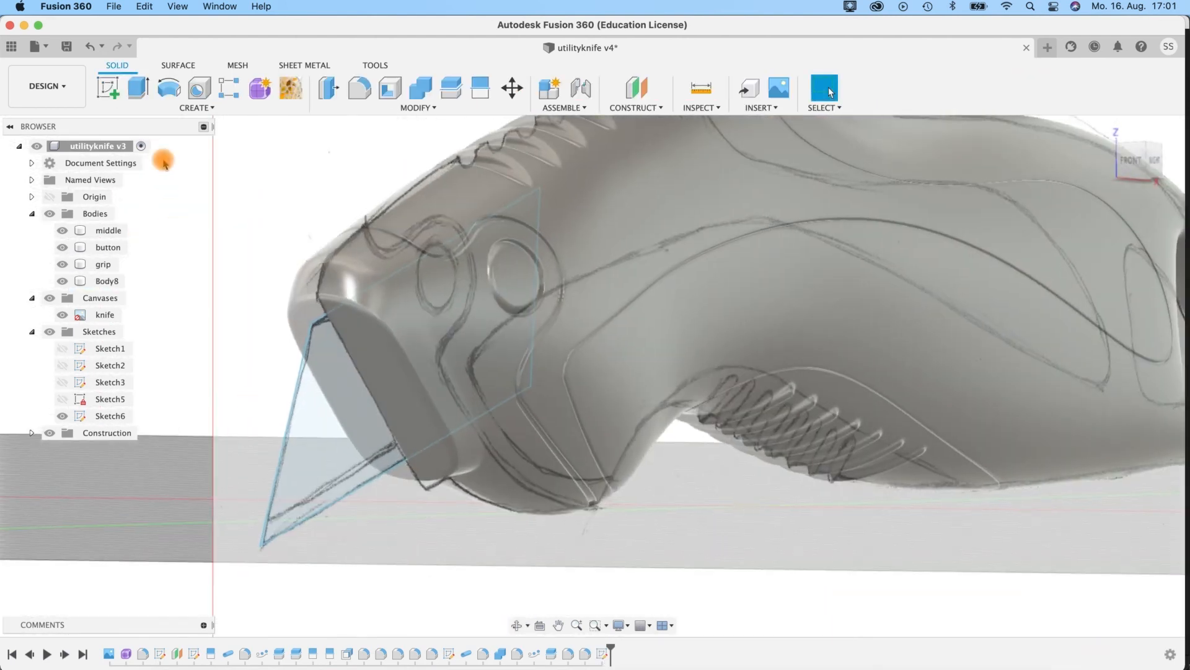
pyautogui.click(175, 111)
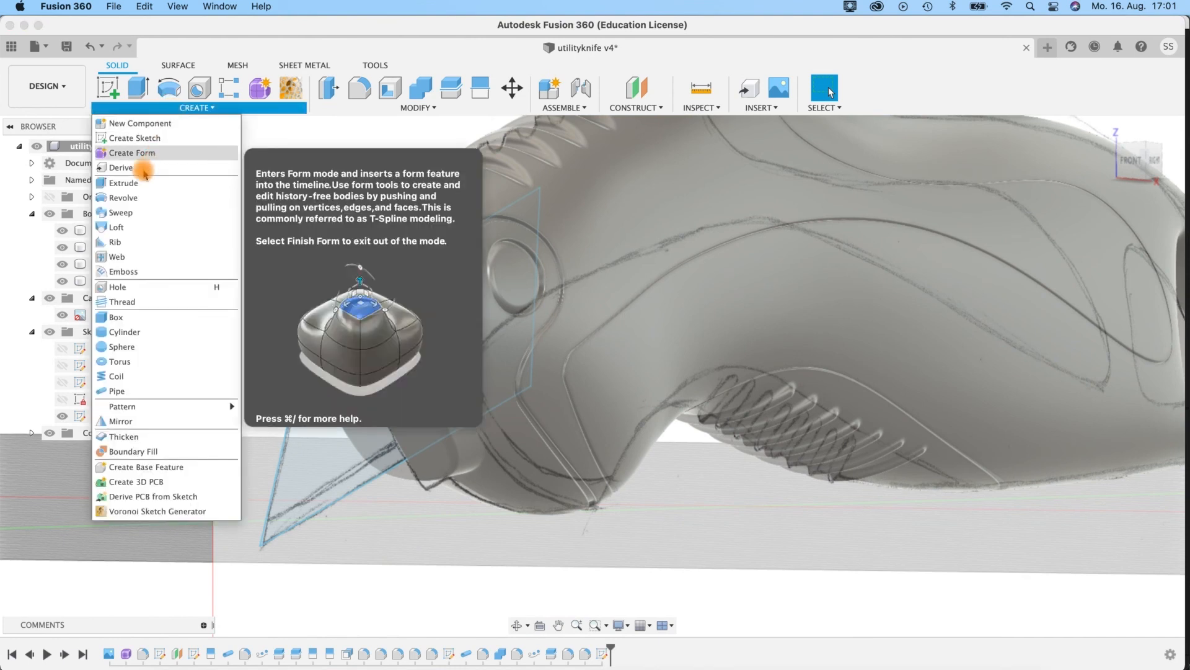
pyautogui.click(146, 181)
pyautogui.click(322, 390)
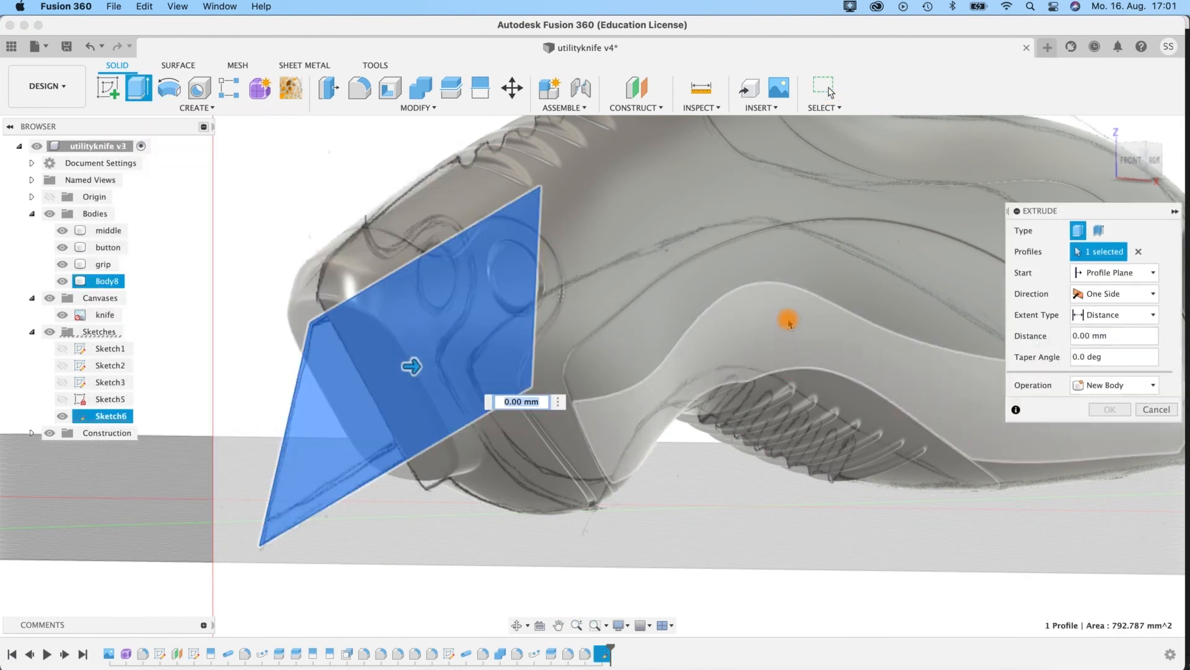
pyautogui.click(1138, 316)
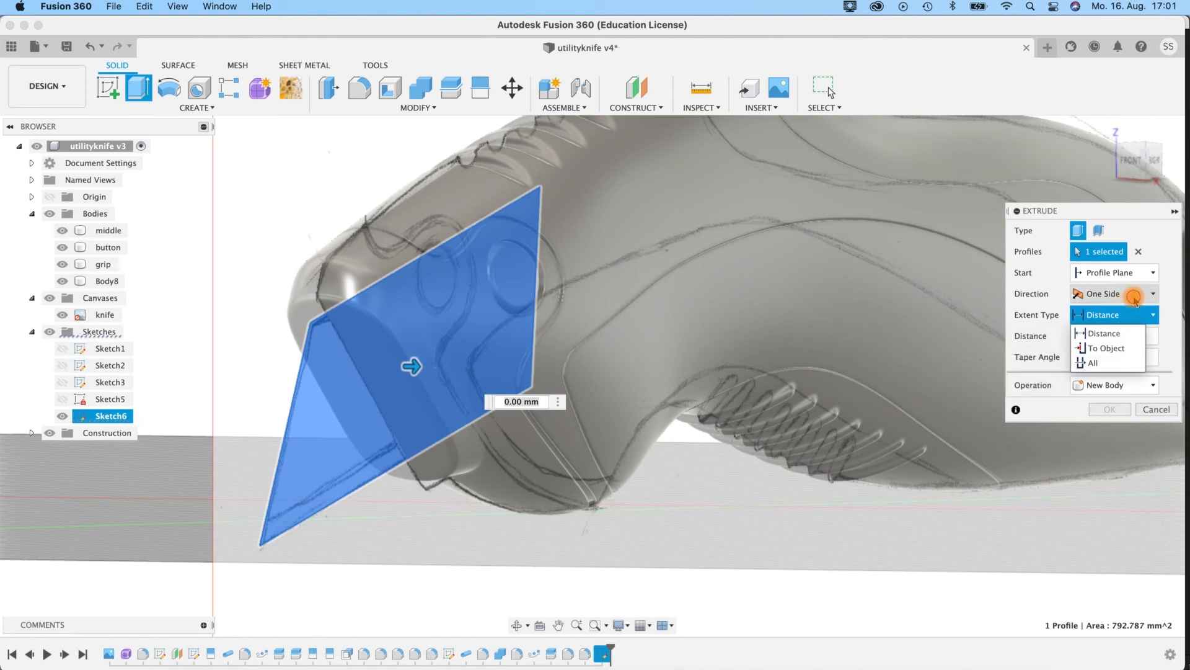
pyautogui.click(1135, 296)
pyautogui.click(1111, 335)
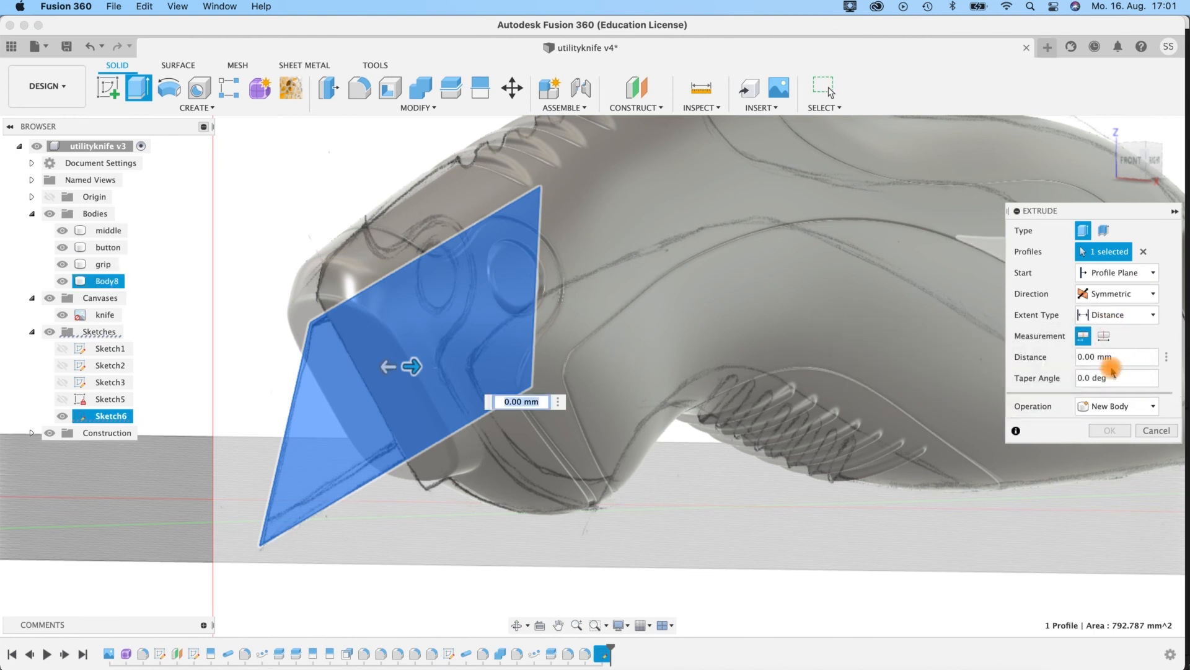
# Step: Set the blade extrusion distance to 0.5 mm with the New Body operation and create it
pyautogui.click(1077, 357)
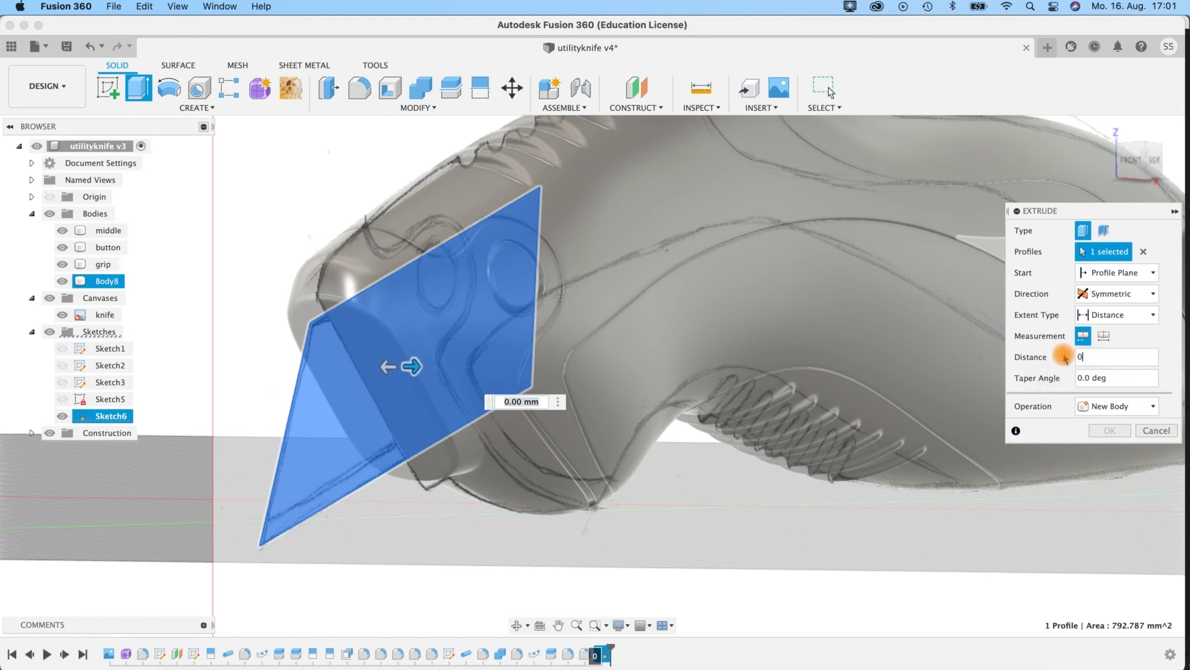
pyautogui.write('0.5')
pyautogui.keyDown('shift'); pyautogui.moveTo(345, 552); pyautogui.dragTo(417, 563, button='middle'); pyautogui.keyUp('shift')
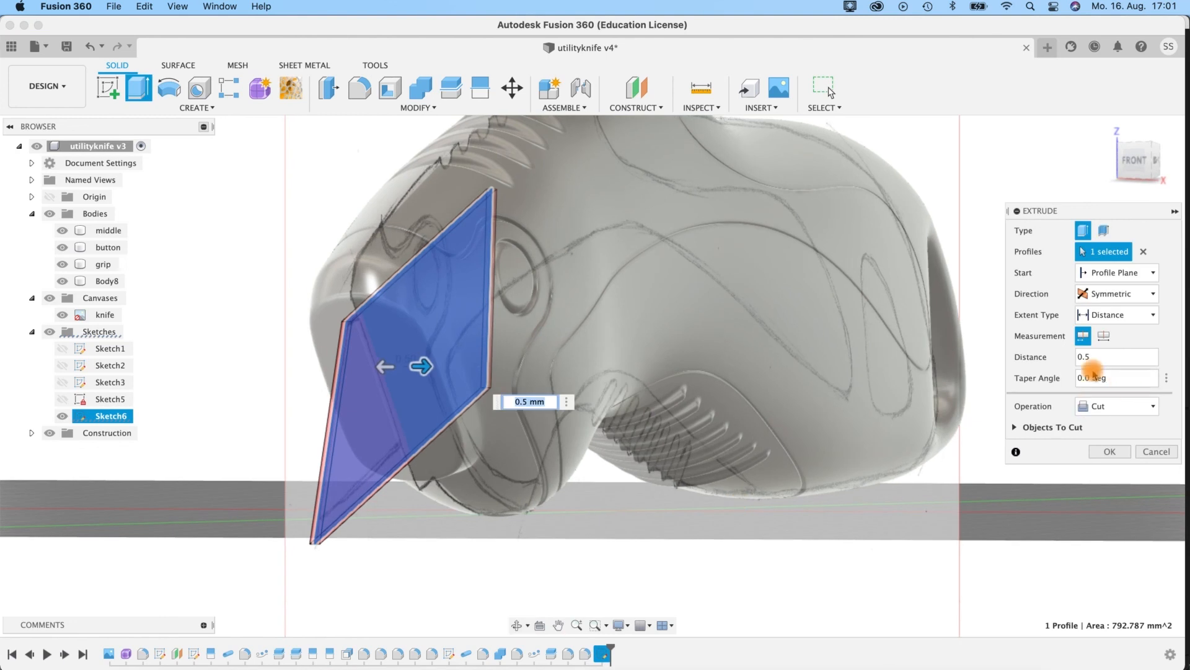
pyautogui.click(1119, 405)
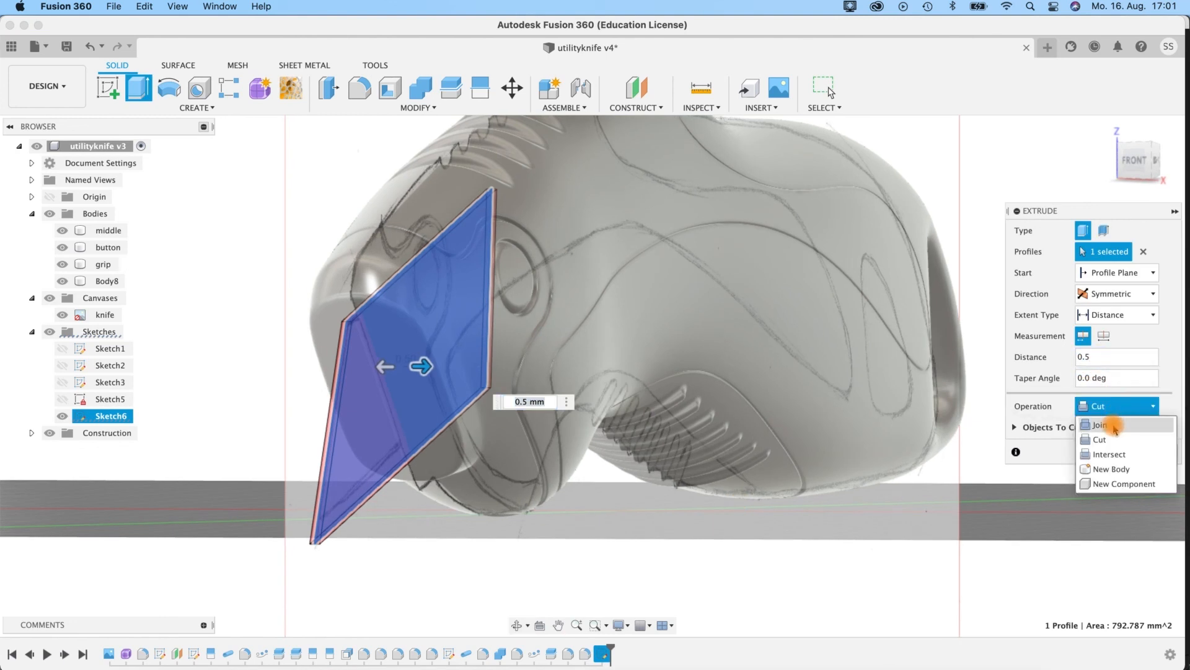
pyautogui.click(1112, 470)
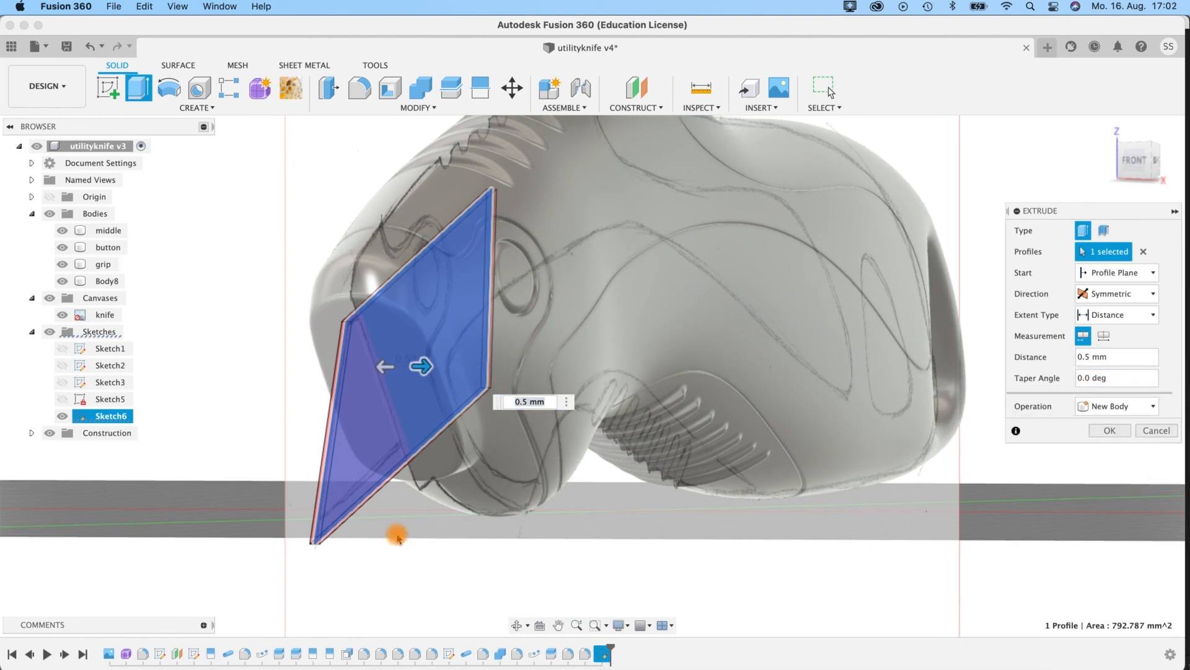
pyautogui.keyDown('shift'); pyautogui.moveTo(372, 543); pyautogui.dragTo(312, 531, button='middle'); pyautogui.keyUp('shift')
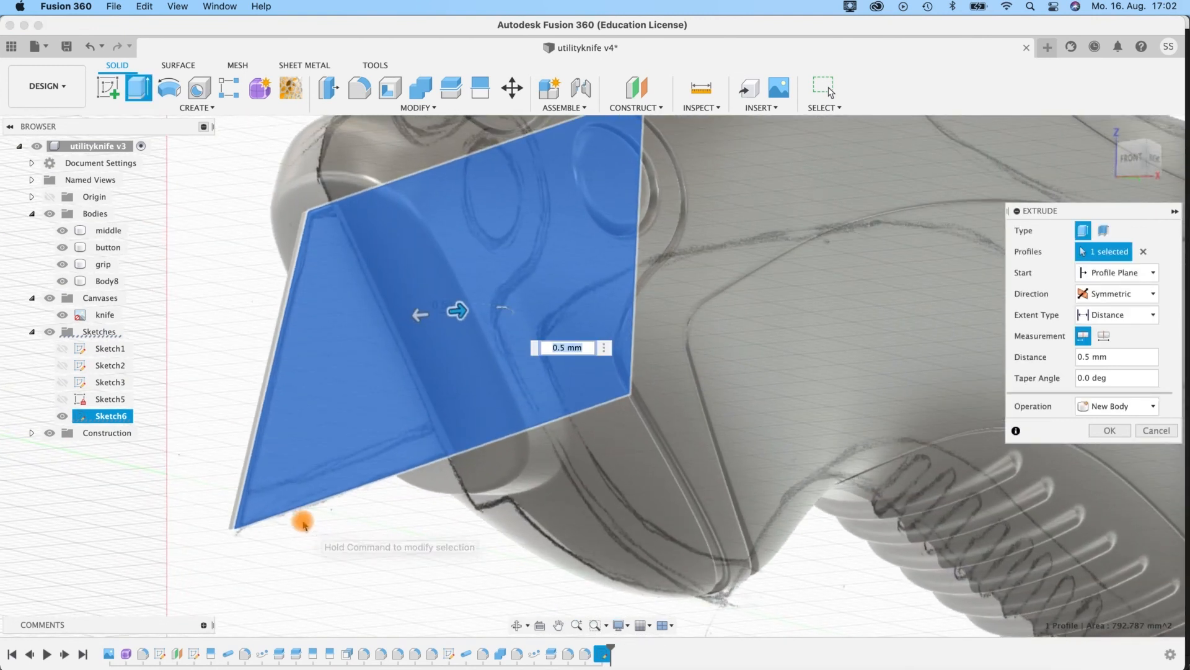
pyautogui.click(1103, 431)
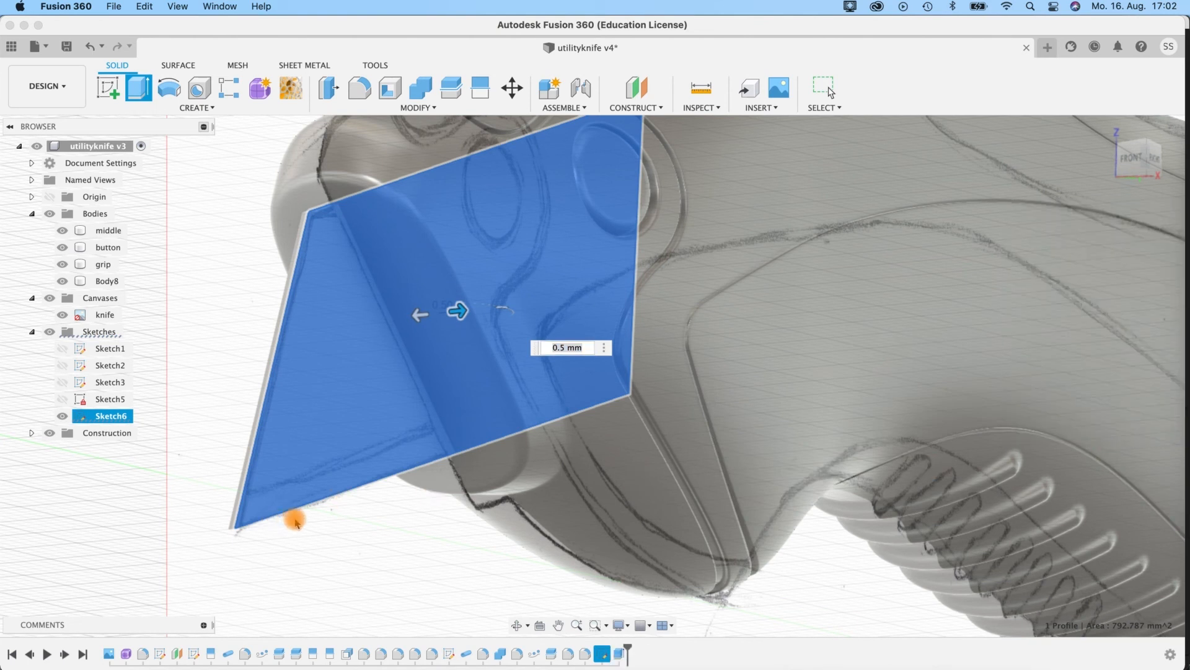
# Step: Hide the knife canvas and examine the new blade in the handle opening from the front
pyautogui.keyDown('shift'); pyautogui.moveTo(321, 531); pyautogui.dragTo(243, 414, button='middle'); pyautogui.keyUp('shift')
pyautogui.click(65, 334)
pyautogui.scroll(-5, 337, 481)
pyautogui.scroll(8, 338, 481)
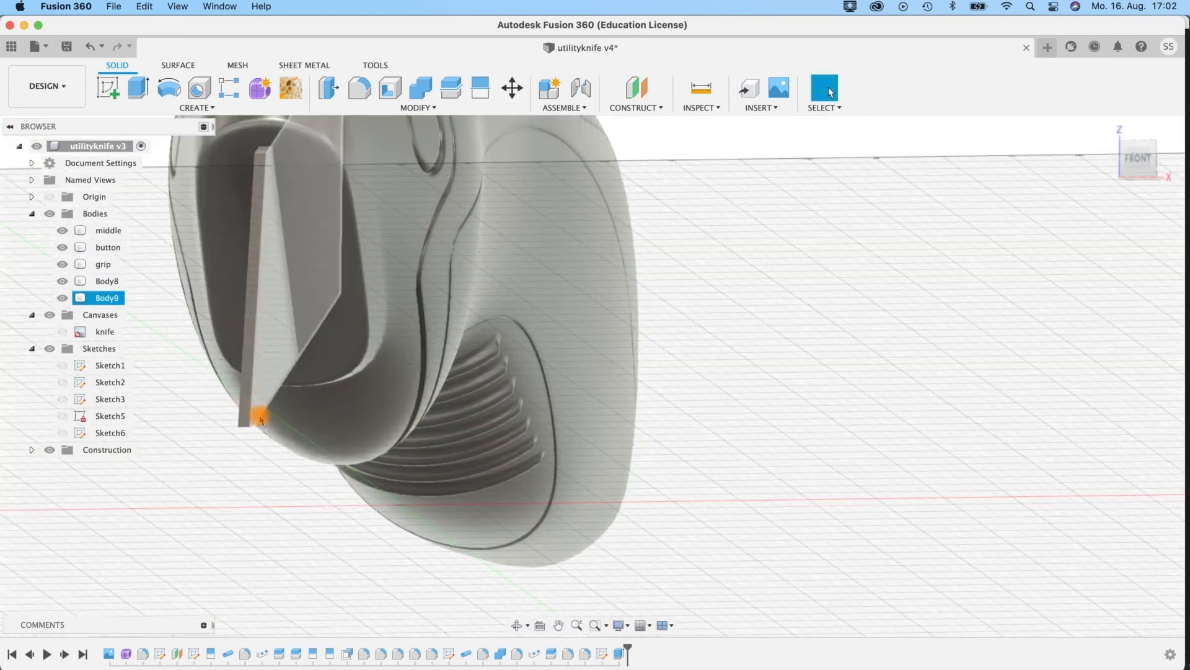
pyautogui.keyDown('shift'); pyautogui.moveTo(229, 480); pyautogui.dragTo(293, 483, button='middle'); pyautogui.keyUp('shift')
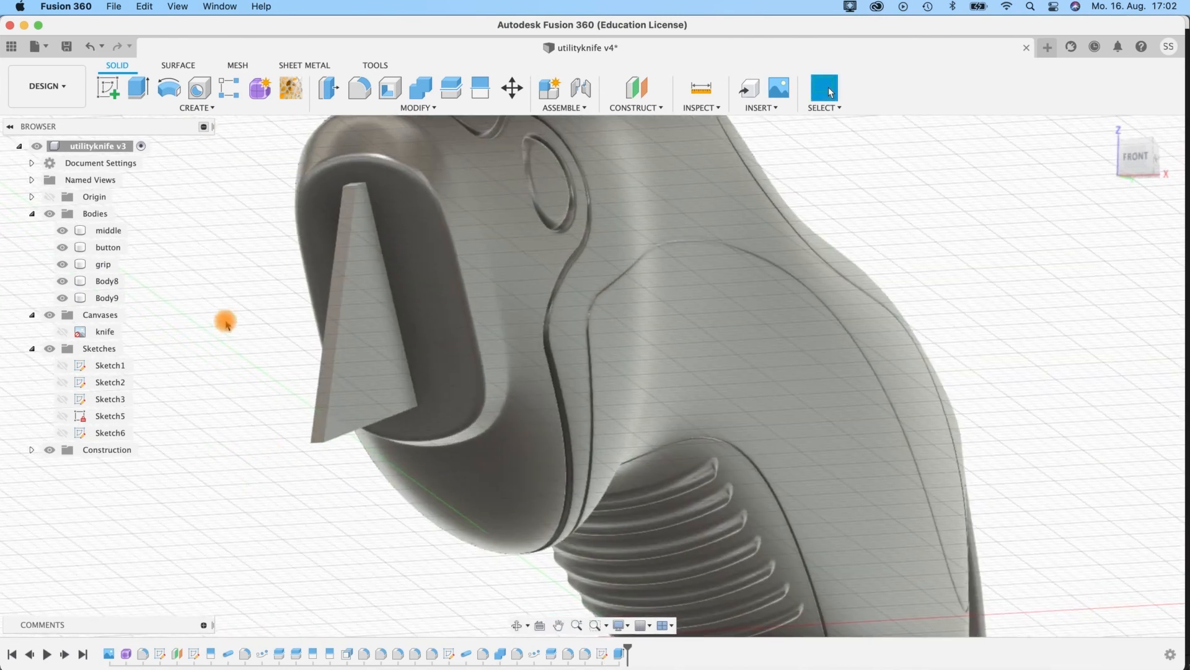
# Step: Start a Plane at Angle on the short edge at the blade's pointed tip
pyautogui.keyDown('shift'); pyautogui.moveTo(242, 416); pyautogui.dragTo(154, 494, button='middle'); pyautogui.keyUp('shift')
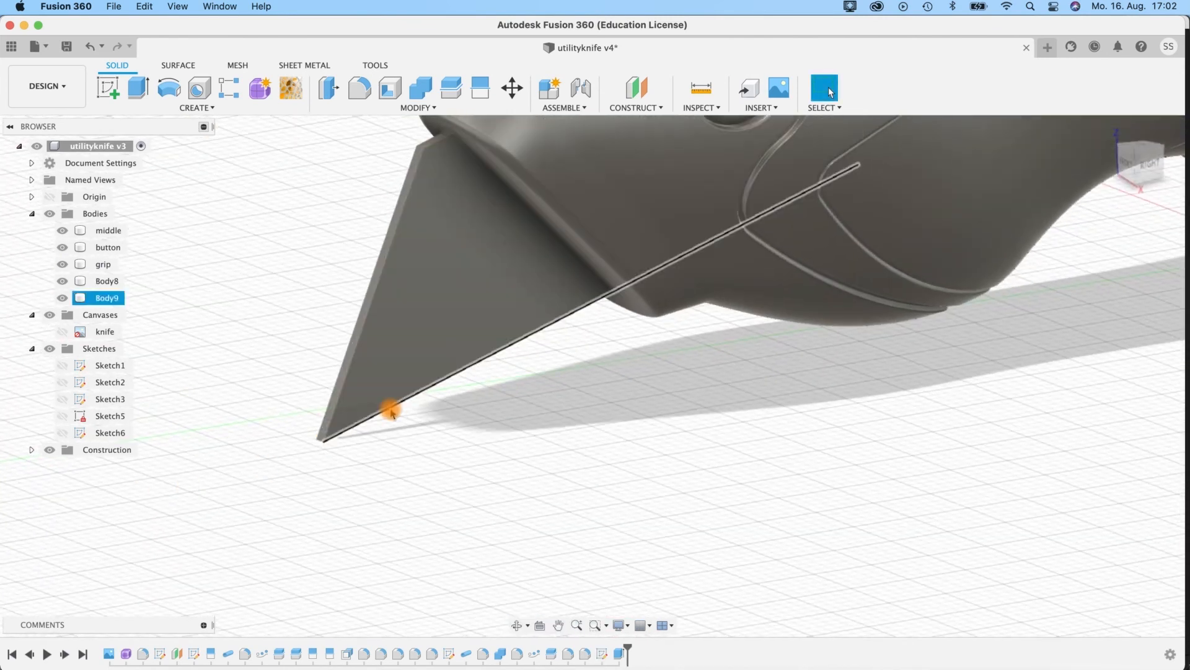
pyautogui.click(645, 108)
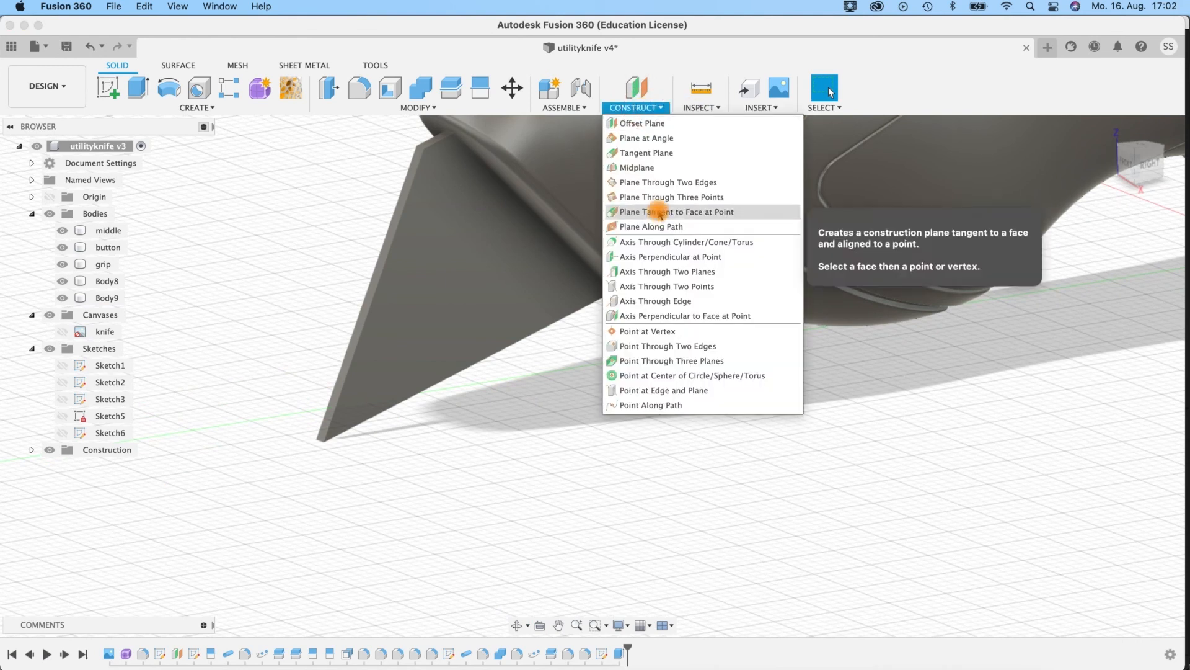
pyautogui.click(629, 144)
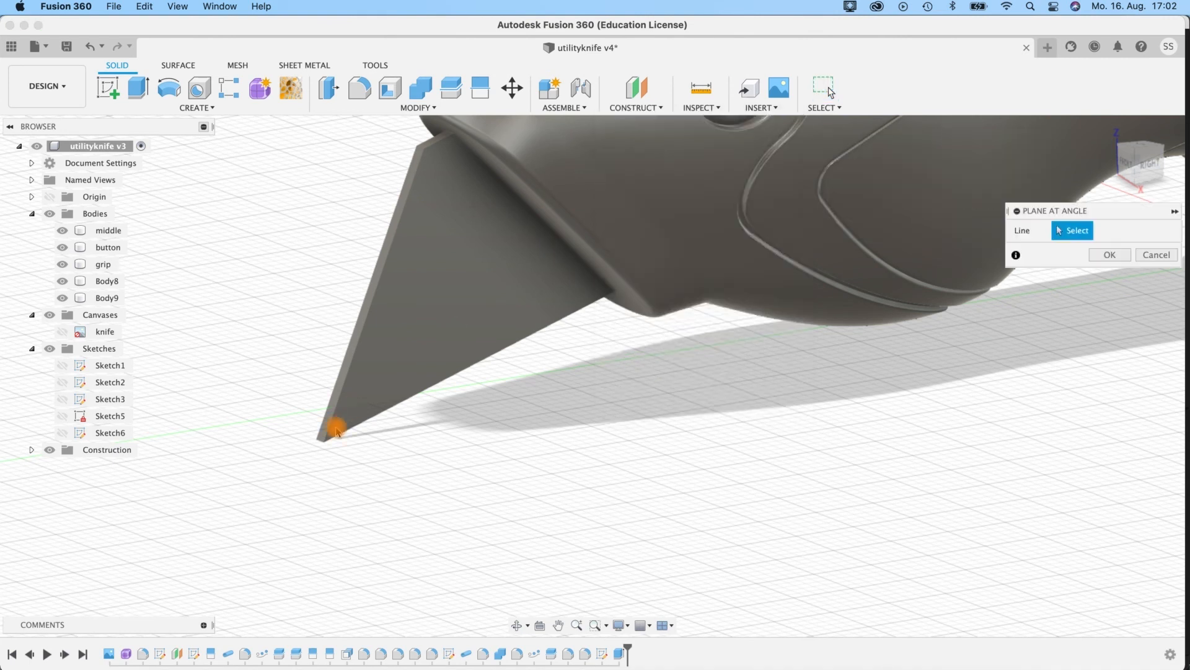
pyautogui.scroll(5, 318, 445)
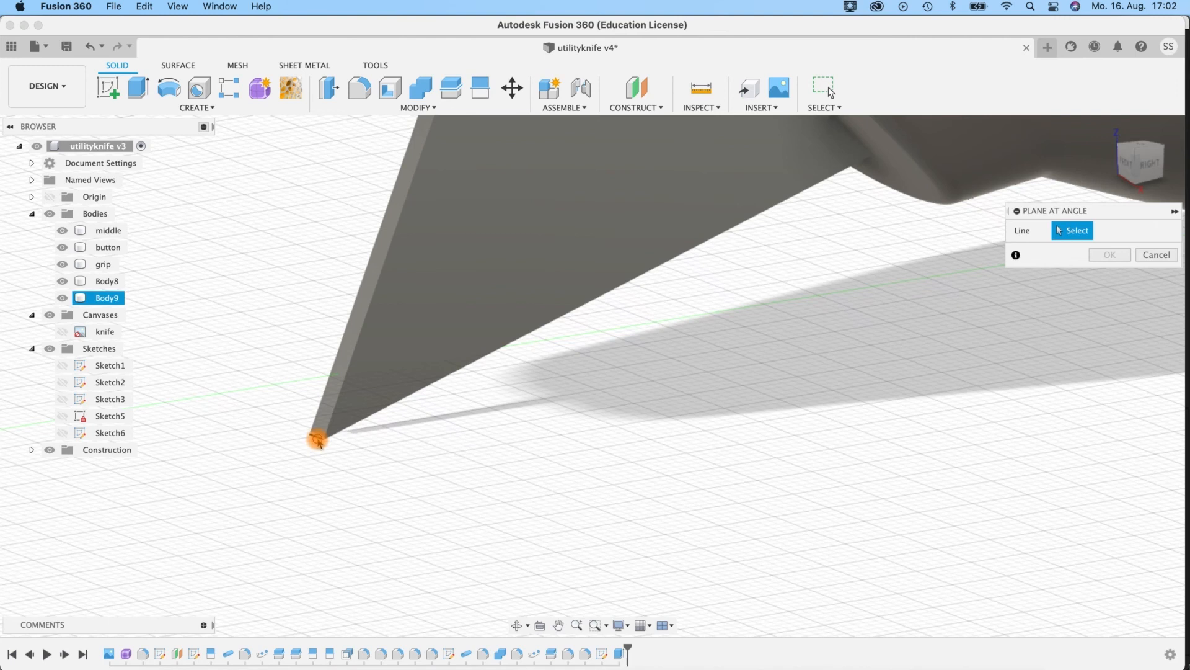
pyautogui.click(318, 440)
# Step: Rotate the angled plane until it stands roughly perpendicular to the blade's lower edge, and create it
pyautogui.moveTo(304, 375); pyautogui.dragTo(254, 489)
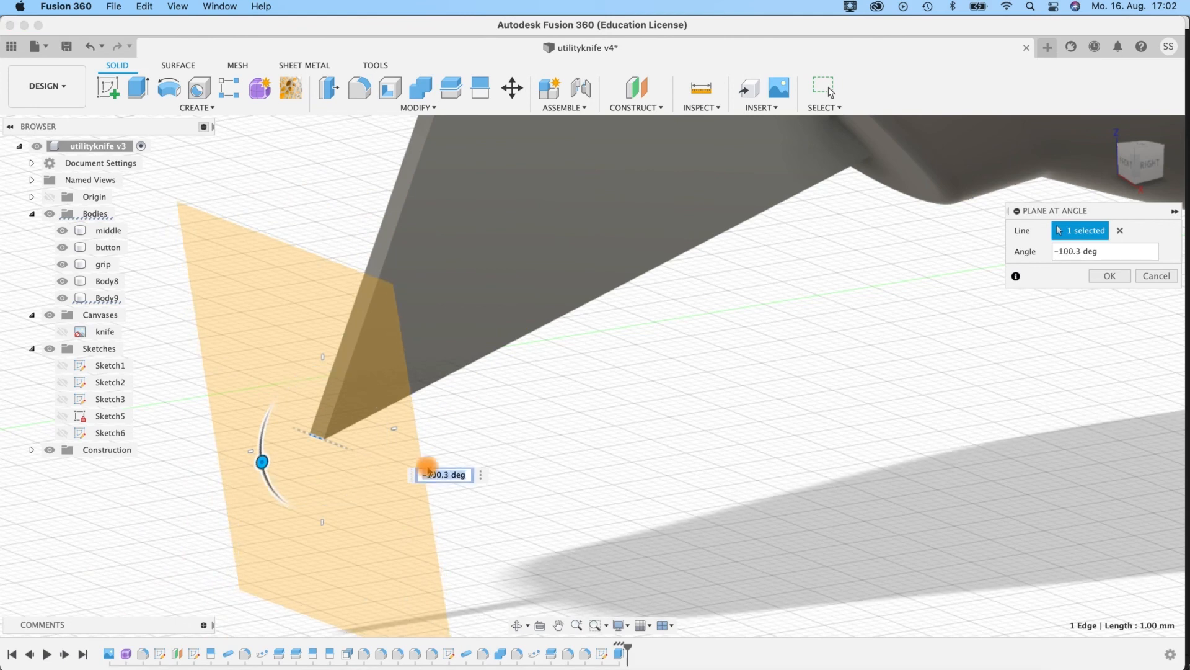
pyautogui.keyDown('shift'); pyautogui.moveTo(585, 380); pyautogui.dragTo(354, 423, button='middle'); pyautogui.keyUp('shift')
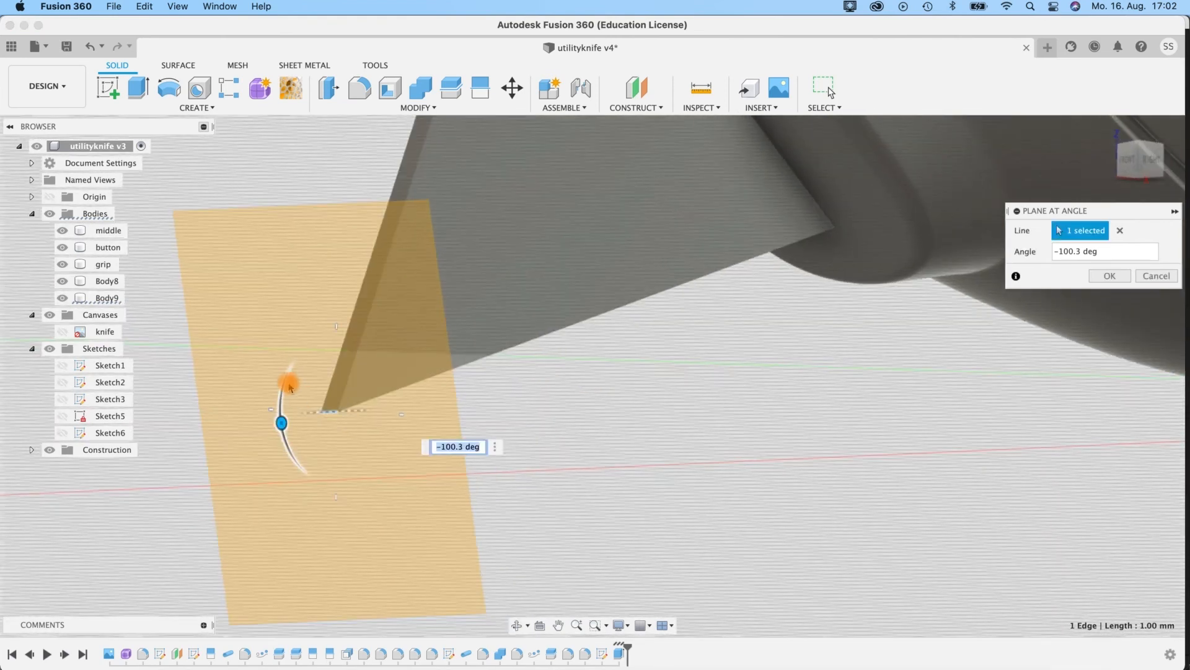
pyautogui.moveTo(281, 398); pyautogui.dragTo(282, 416)
pyautogui.keyDown('shift'); pyautogui.moveTo(574, 380); pyautogui.dragTo(337, 409, button='middle'); pyautogui.keyUp('shift')
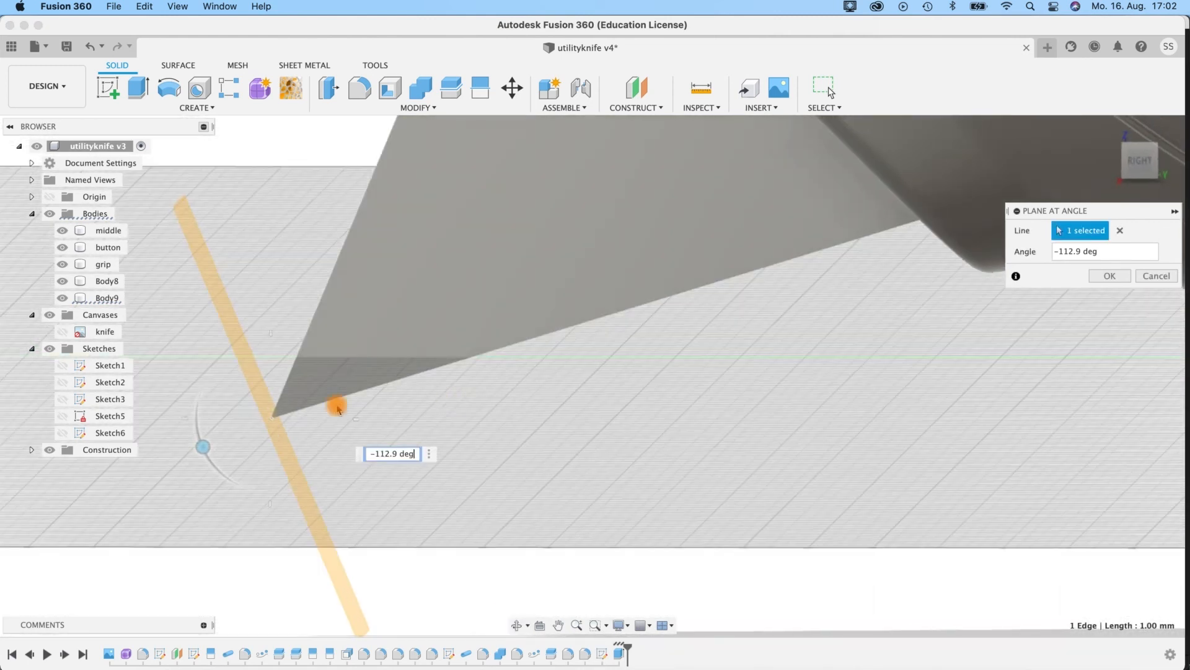
pyautogui.moveTo(196, 407); pyautogui.dragTo(199, 427)
pyautogui.keyDown('shift'); pyautogui.moveTo(579, 412); pyautogui.dragTo(779, 362, button='middle'); pyautogui.keyUp('shift')
pyautogui.click(1124, 279)
# Step: Create a sketch on the new angled plane at the blade tip and start the Line tool
pyautogui.click(354, 348)
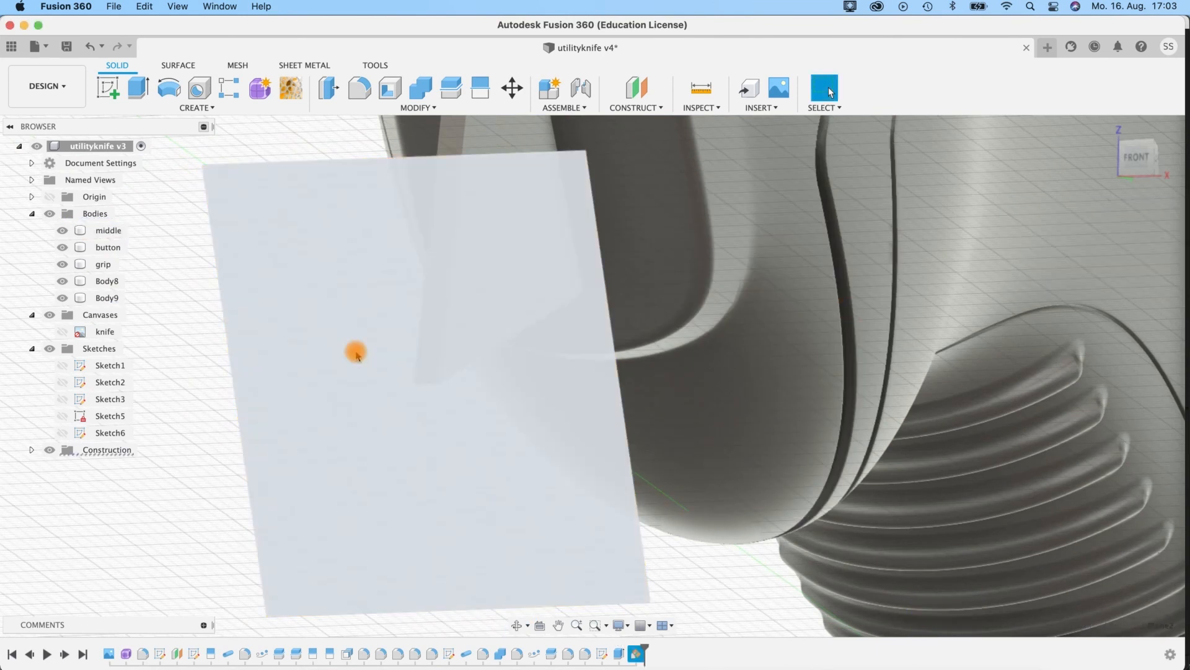
pyautogui.rightClick(356, 352)
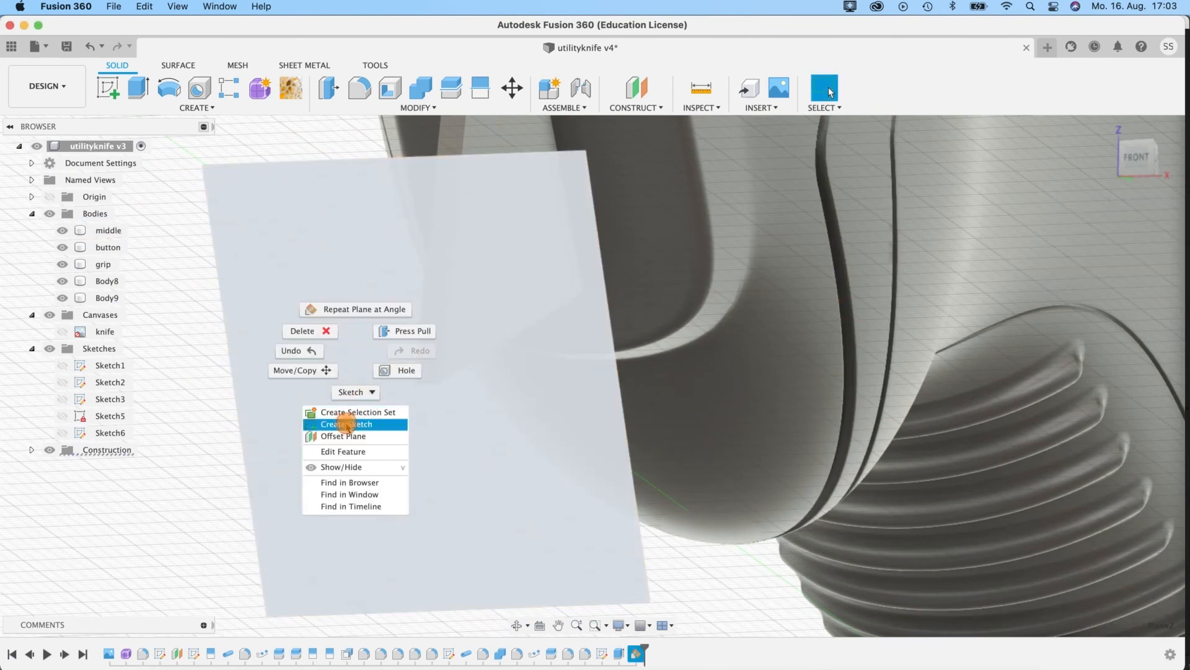
pyautogui.click(345, 424)
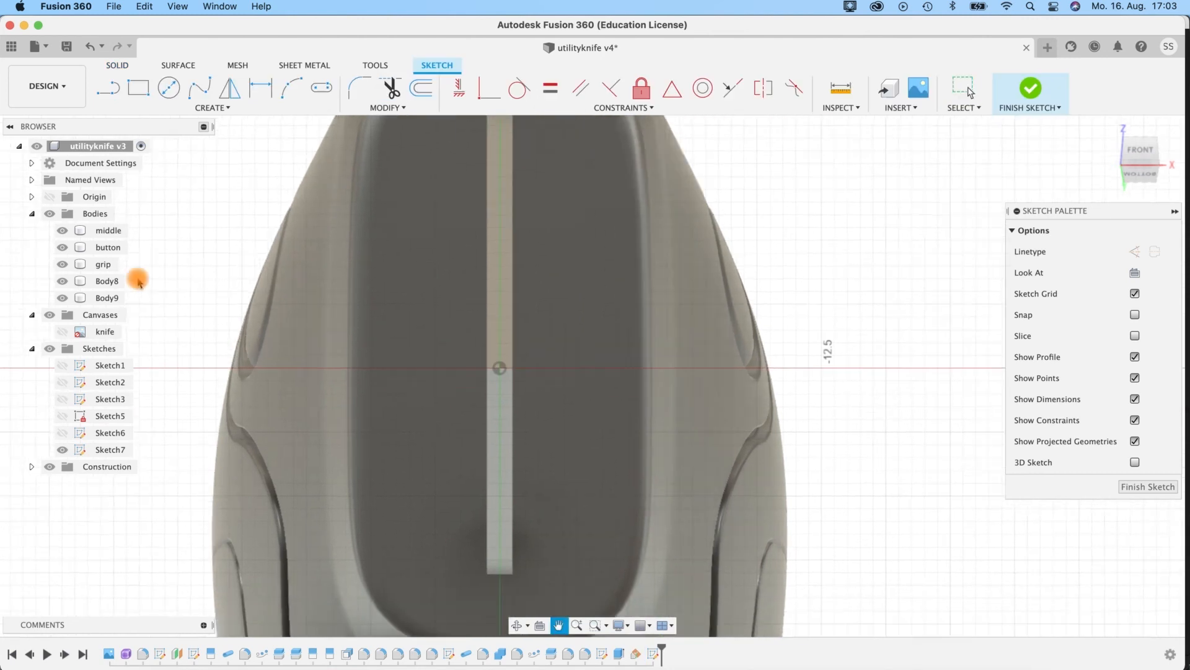
pyautogui.moveTo(135, 279); pyautogui.dragTo(133, 279, button='middle')
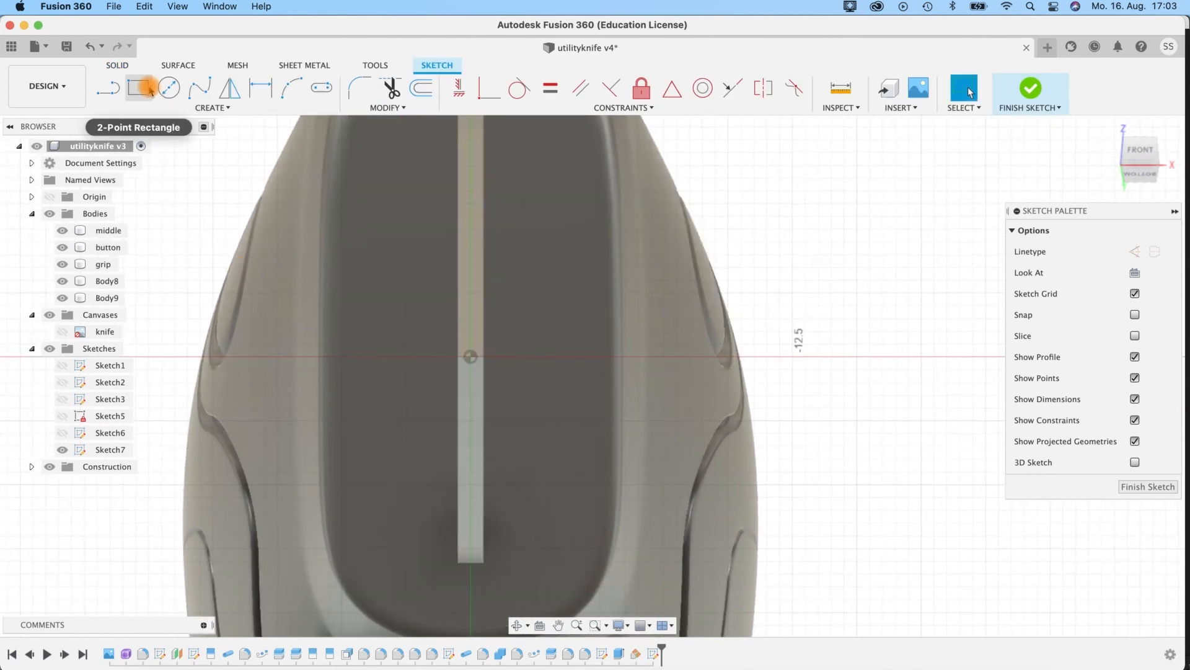
pyautogui.click(108, 87)
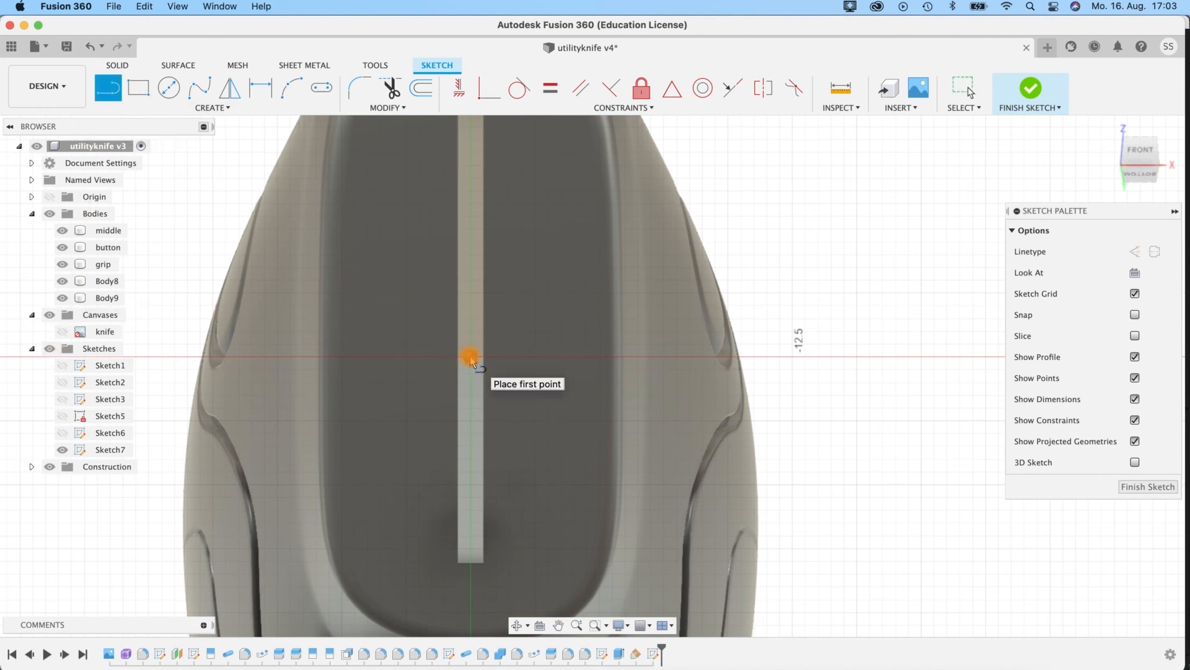
pyautogui.moveTo(232, 221)
pyautogui.keyDown('shift'); pyautogui.mouseDown(button='middle')
pyautogui.moveTo(205, 226)
pyautogui.moveTo(314, 255)
pyautogui.moveTo(285, 266)
pyautogui.moveTo(109, 245)
pyautogui.moveTo(298, 241)
pyautogui.moveTo(212, 226)
pyautogui.mouseUp(button='middle'); pyautogui.keyUp('shift')
pyautogui.press('l')
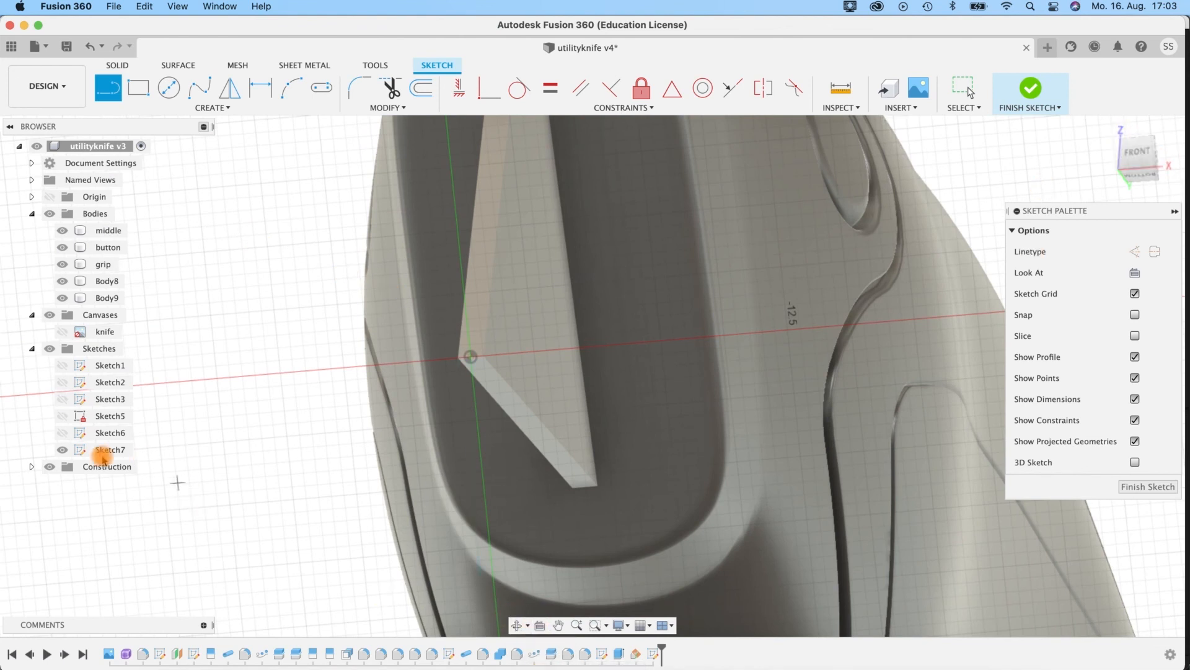
# Step: Show Plane2 in the model and align the view square to it
pyautogui.click(31, 466)
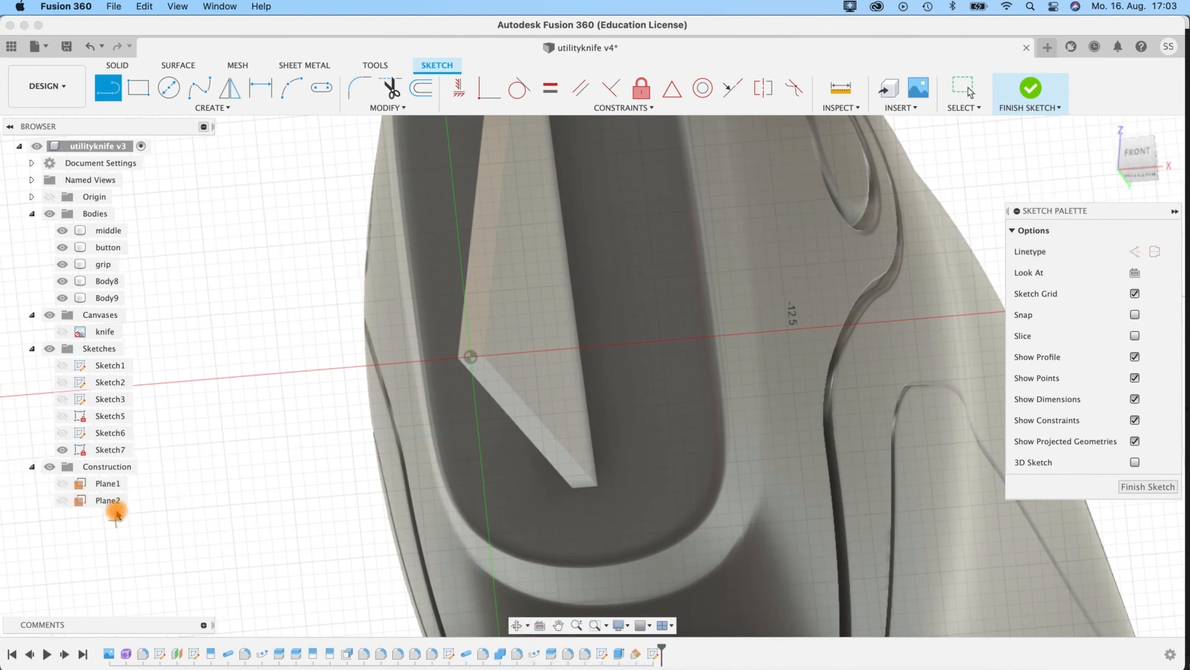
pyautogui.click(62, 500)
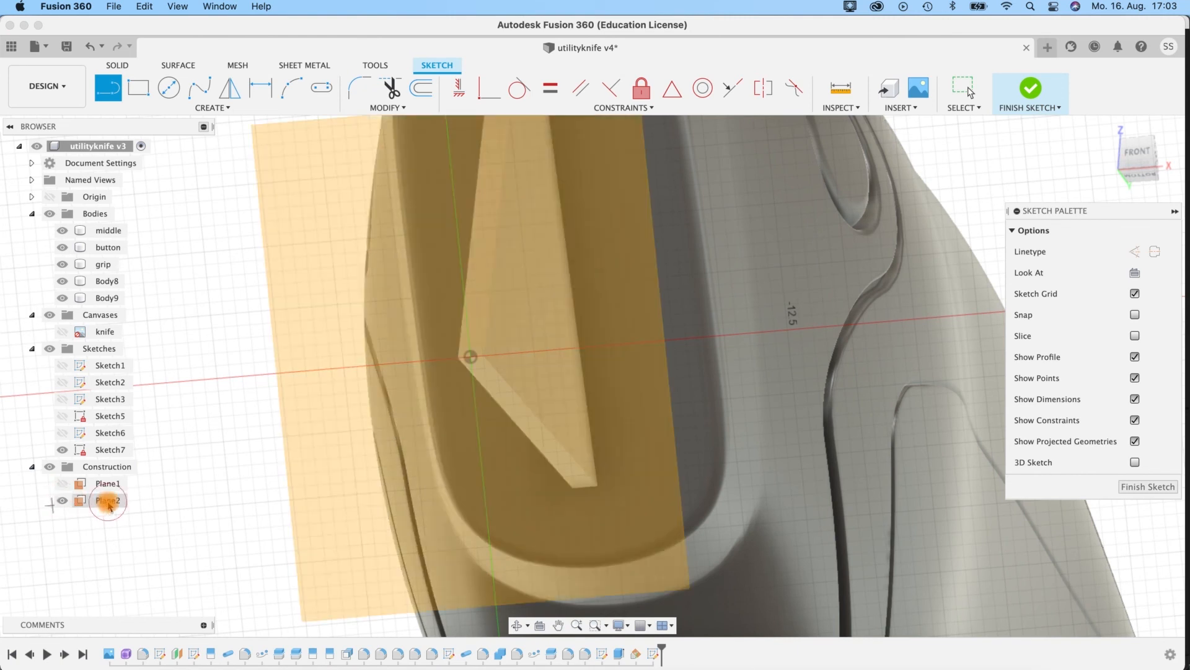
pyautogui.click(538, 627)
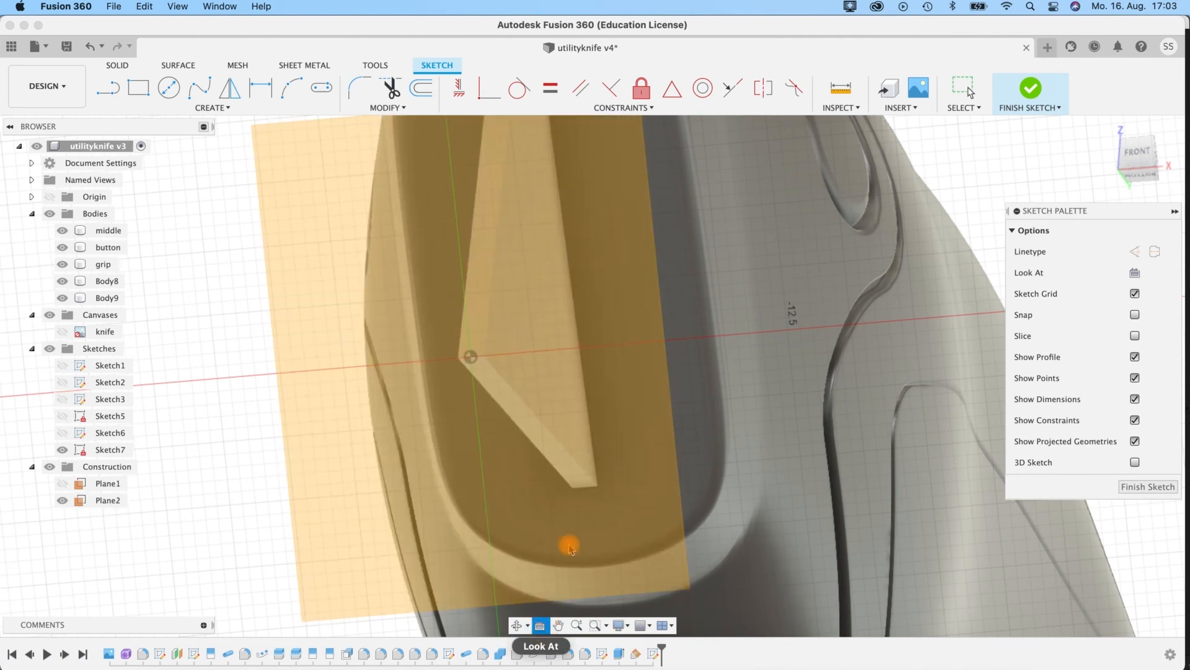
pyautogui.click(536, 605)
pyautogui.click(367, 468)
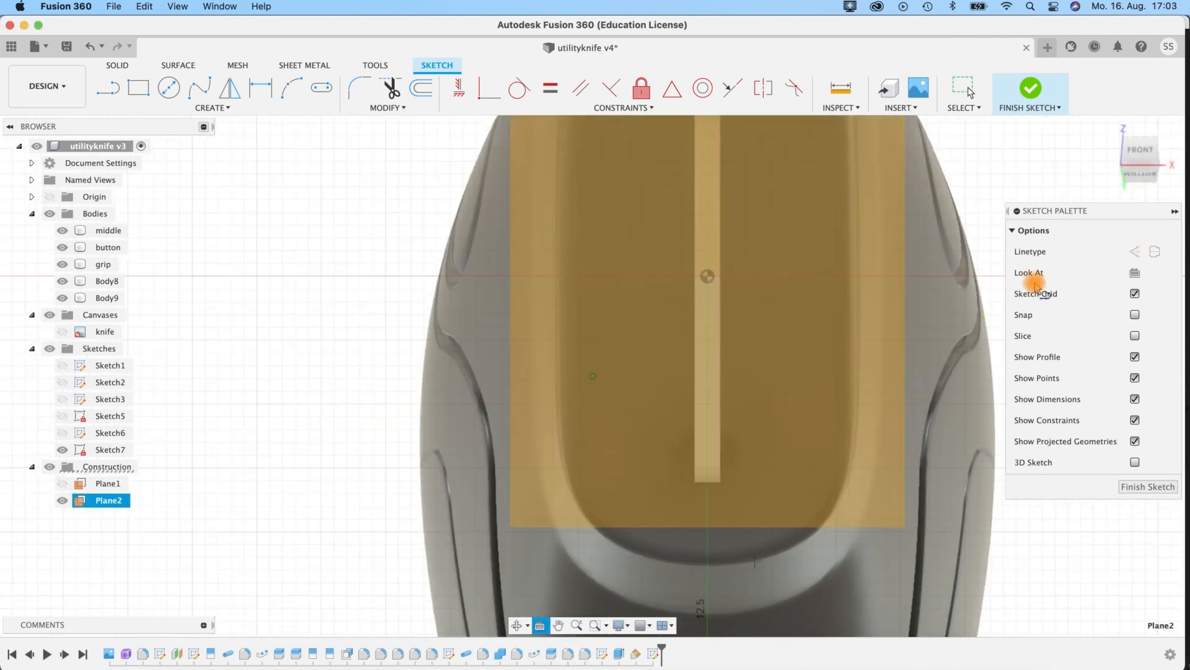
pyautogui.moveTo(794, 273); pyautogui.dragTo(648, 383, button='middle')
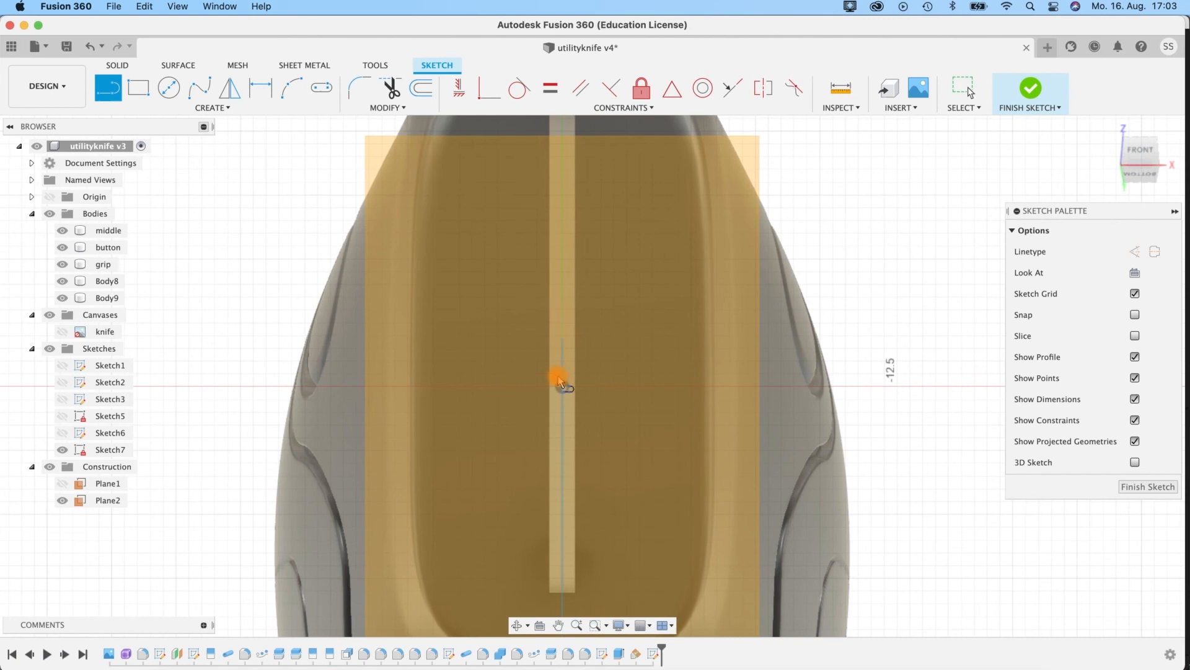
# Step: Draw a vertical line about 7.9 mm long upward from the sketch origin and make it a construction line
pyautogui.click(561, 387)
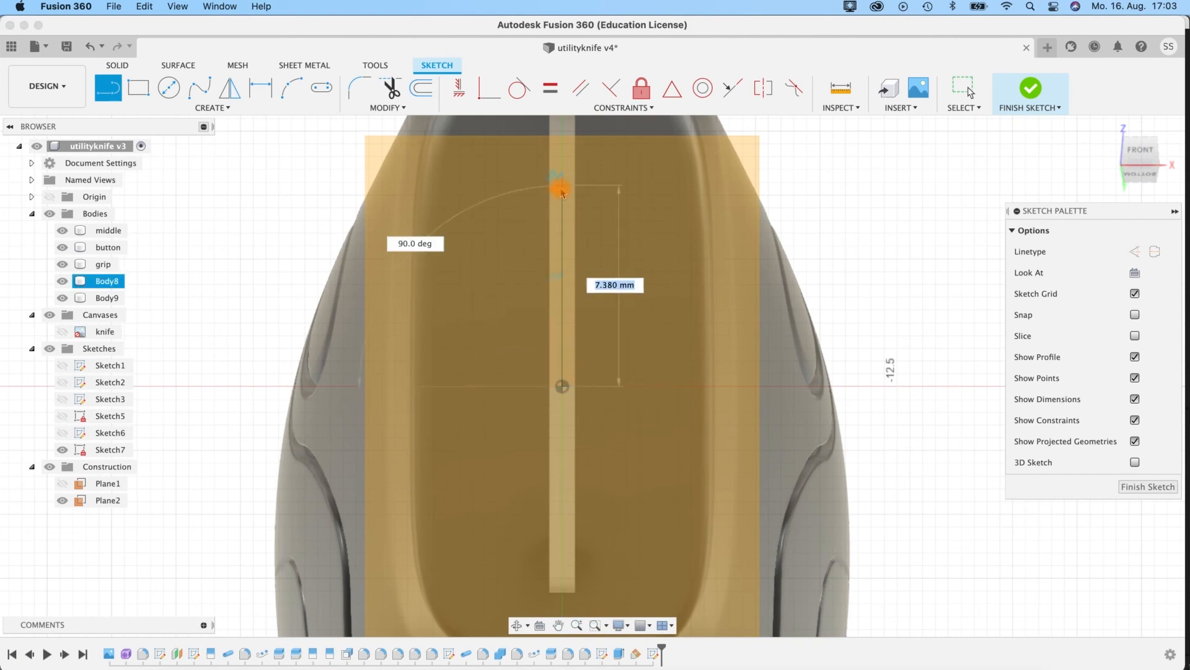
pyautogui.click(562, 191)
pyautogui.press('Escape')
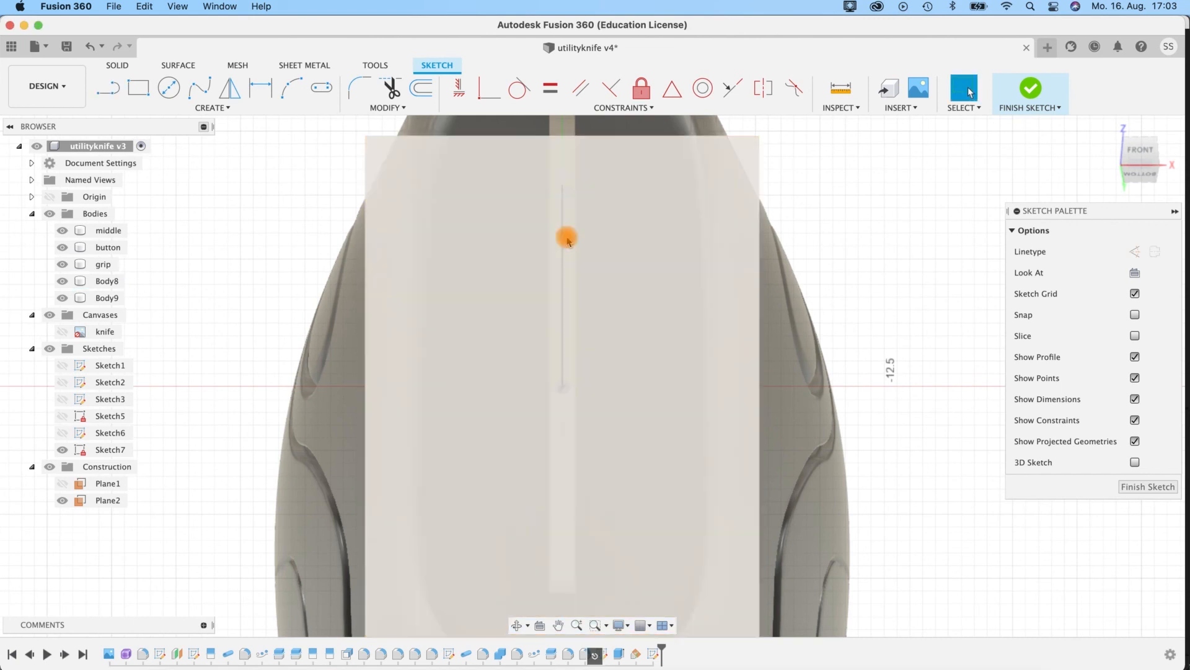
pyautogui.click(563, 270)
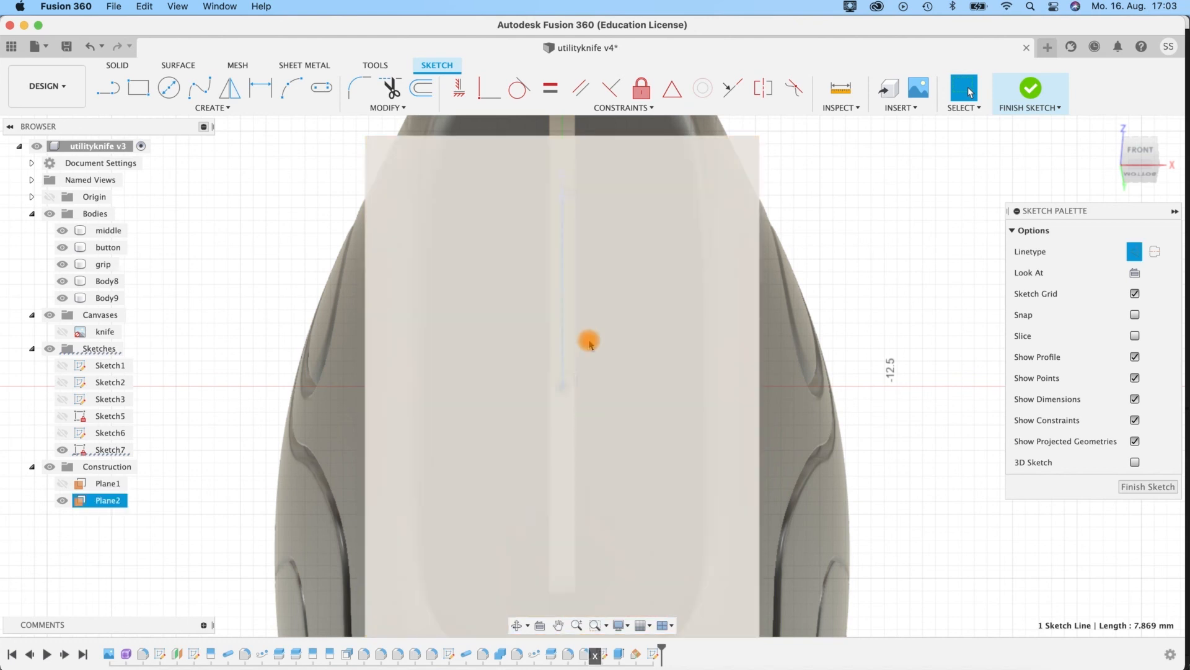
pyautogui.scroll(5, 589, 397)
pyautogui.click(364, 298)
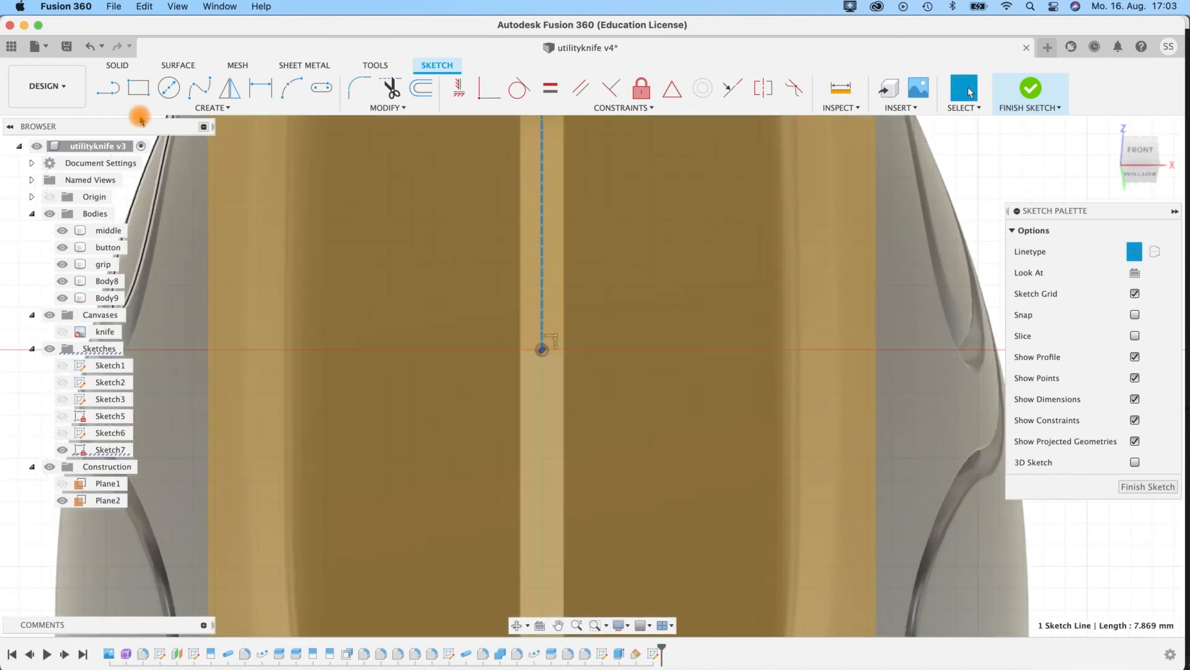
# Step: Draw a 0.5 mm horizontal line from the origin to the blade's side face, and a 2 mm vertical line up from its end
pyautogui.click(133, 90)
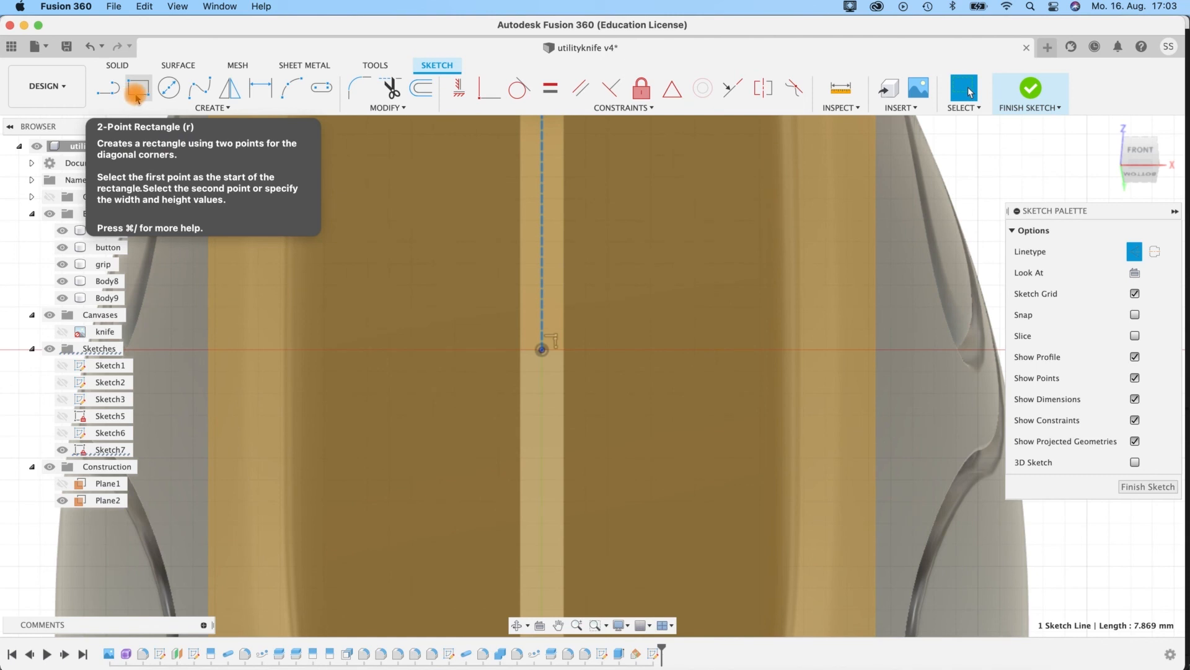
pyautogui.click(113, 94)
pyautogui.click(534, 354)
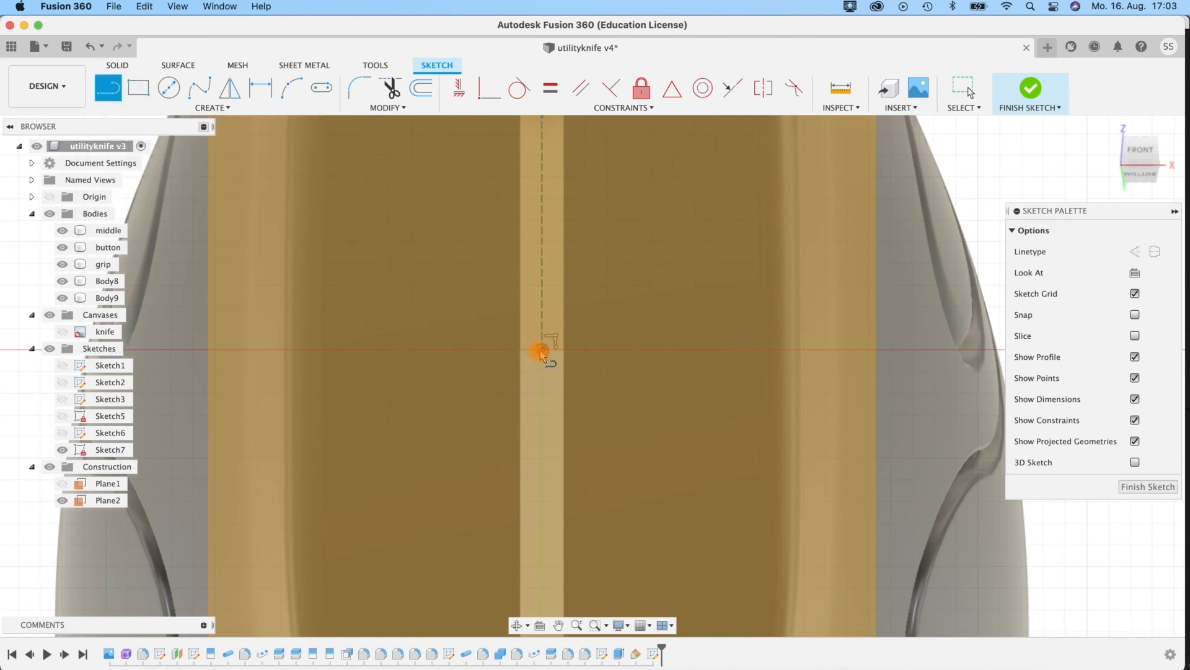
pyautogui.click(562, 352)
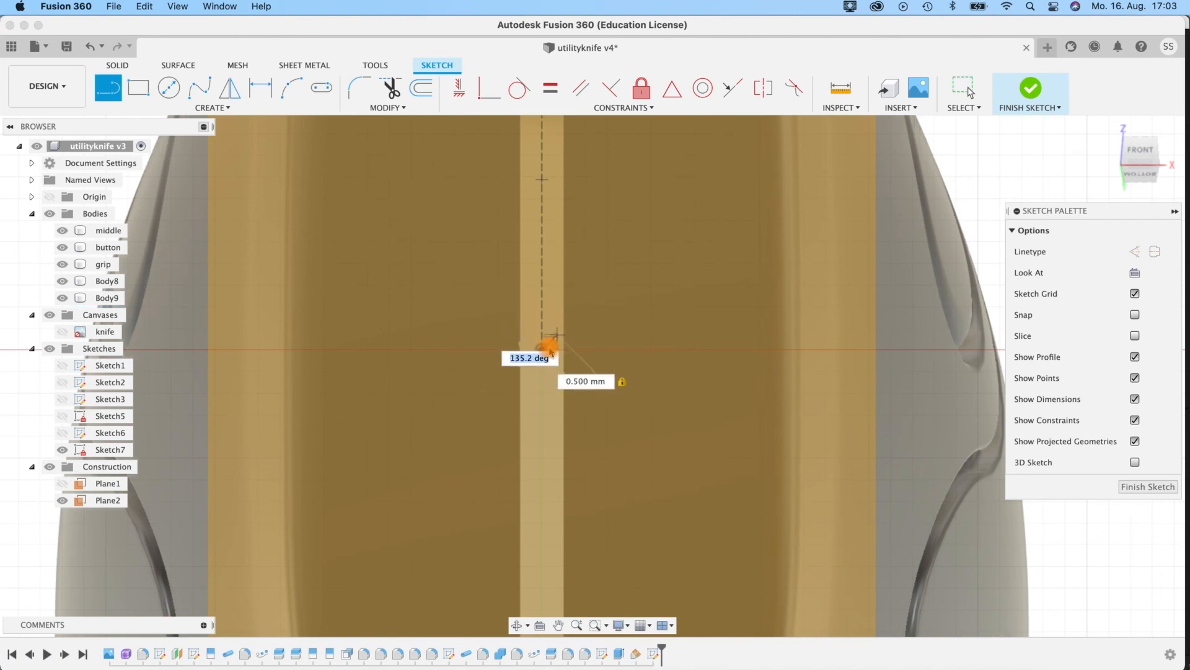
pyautogui.click(565, 357)
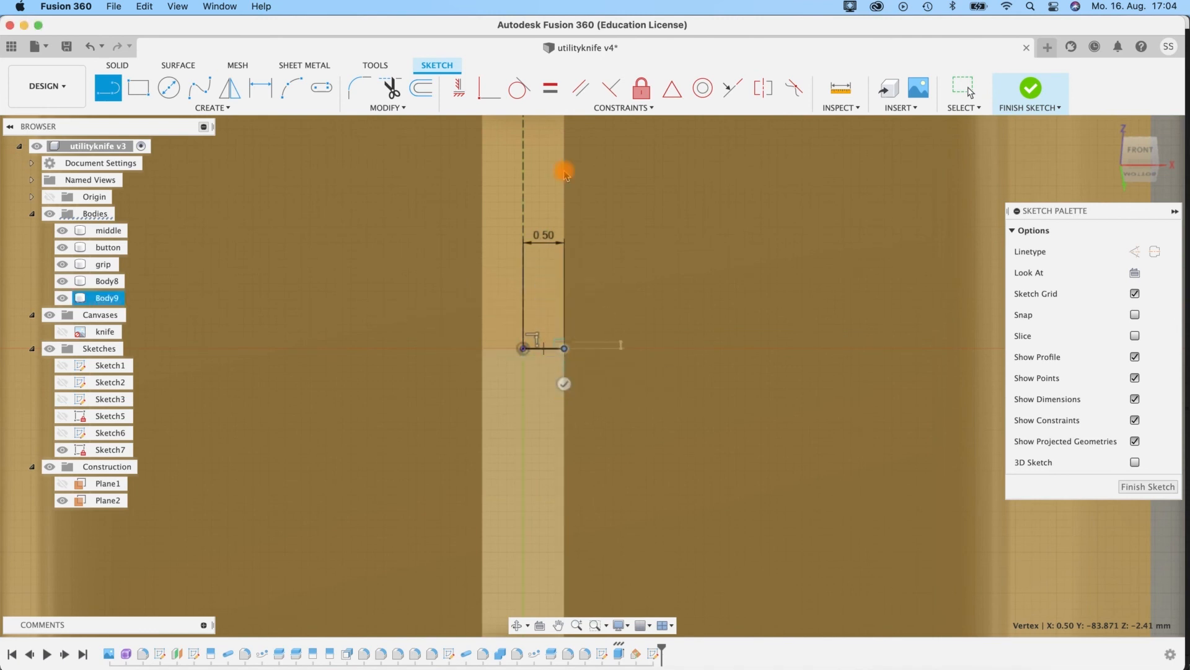
pyautogui.scroll(-3, 563, 174)
pyautogui.moveTo(567, 125); pyautogui.dragTo(524, 272, button='middle')
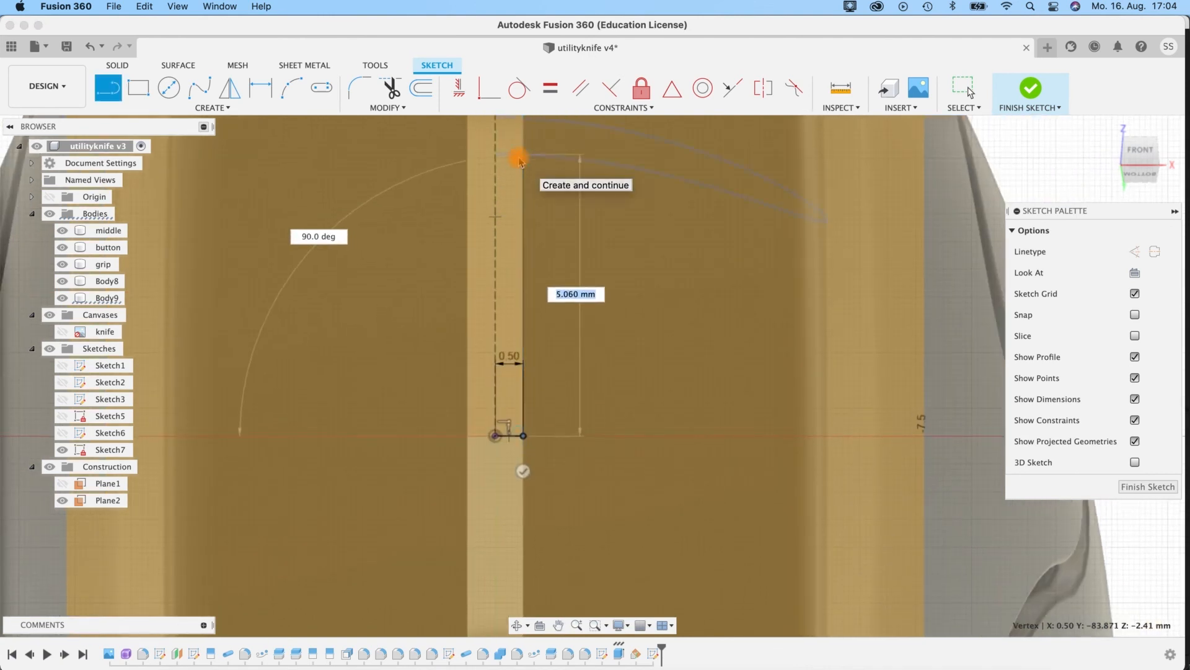
pyautogui.write('2')
pyautogui.press('Return')
# Step: Close the bevel triangle with a diagonal line from the origin to the upper end of the 2 mm line
pyautogui.click(105, 87)
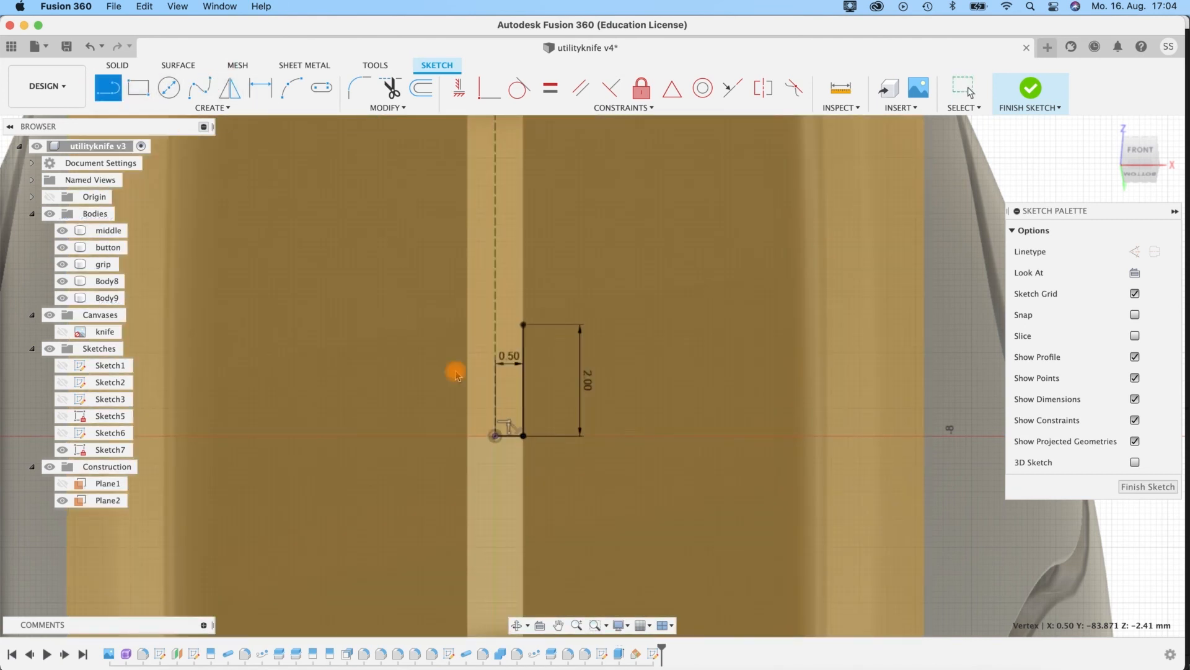
pyautogui.click(496, 437)
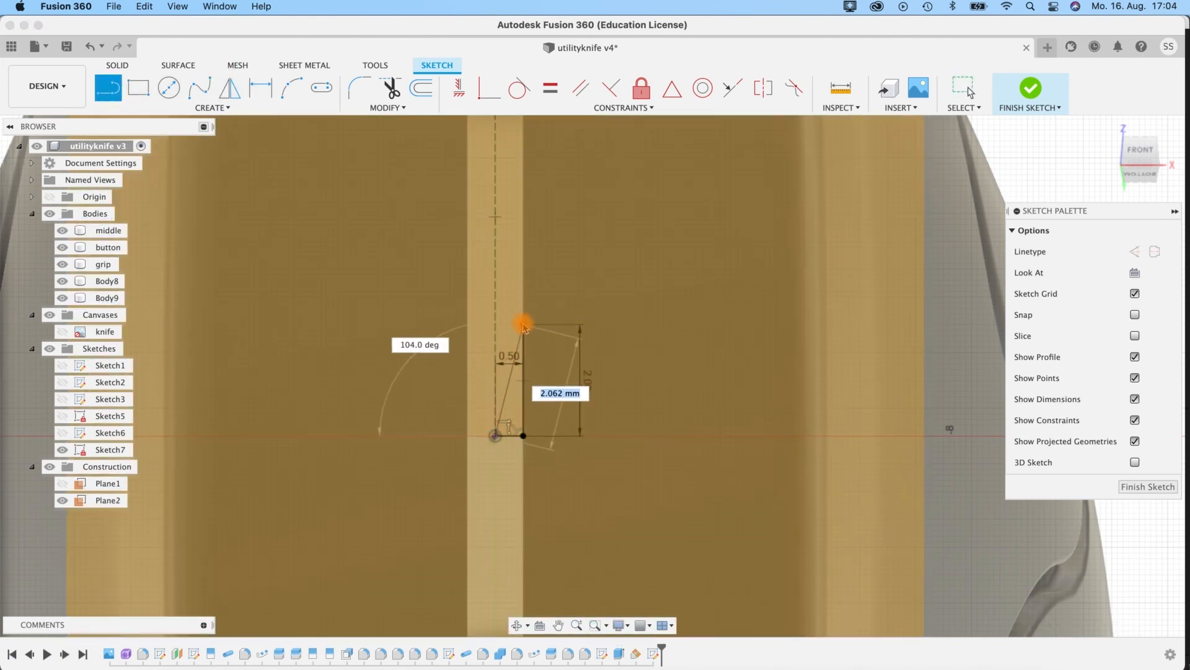
pyautogui.click(523, 323)
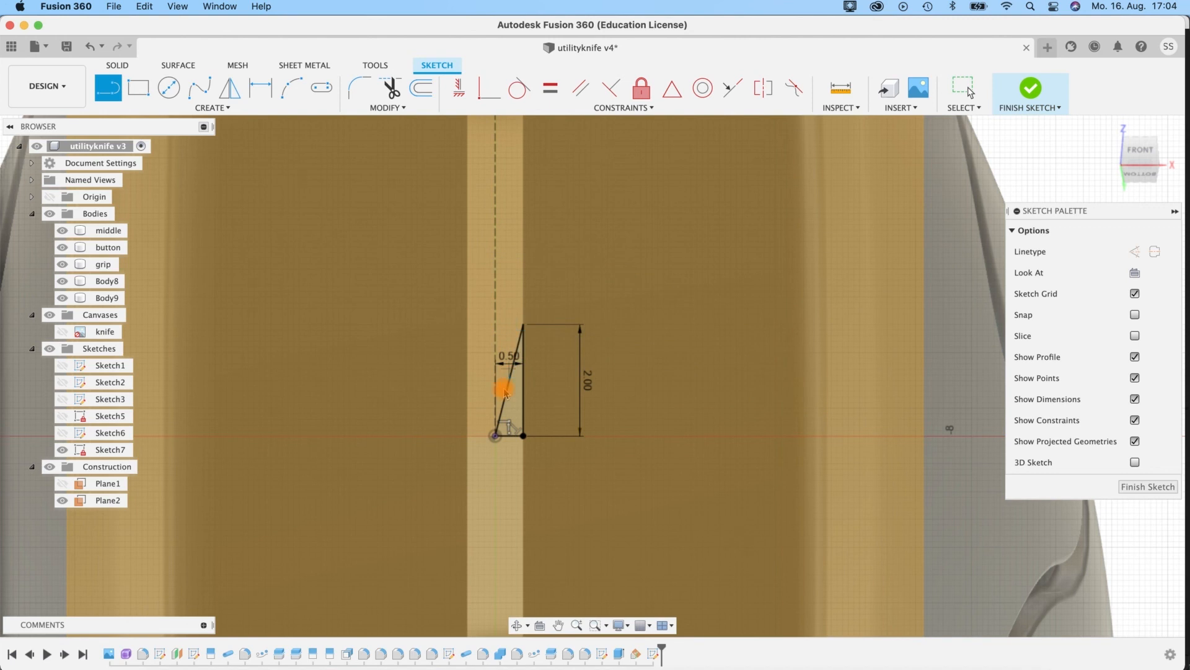
pyautogui.press('Escape')
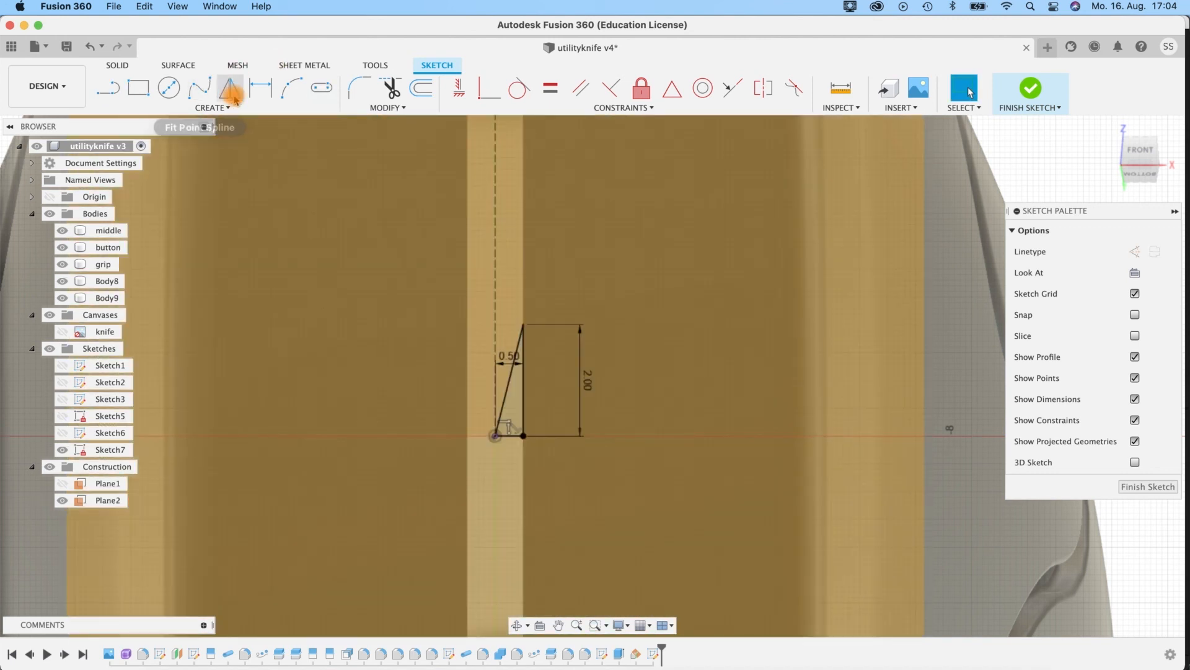
# Step: Mirror the bevel triangle's three lines across the vertical construction line and finish the sketch
pyautogui.click(229, 88)
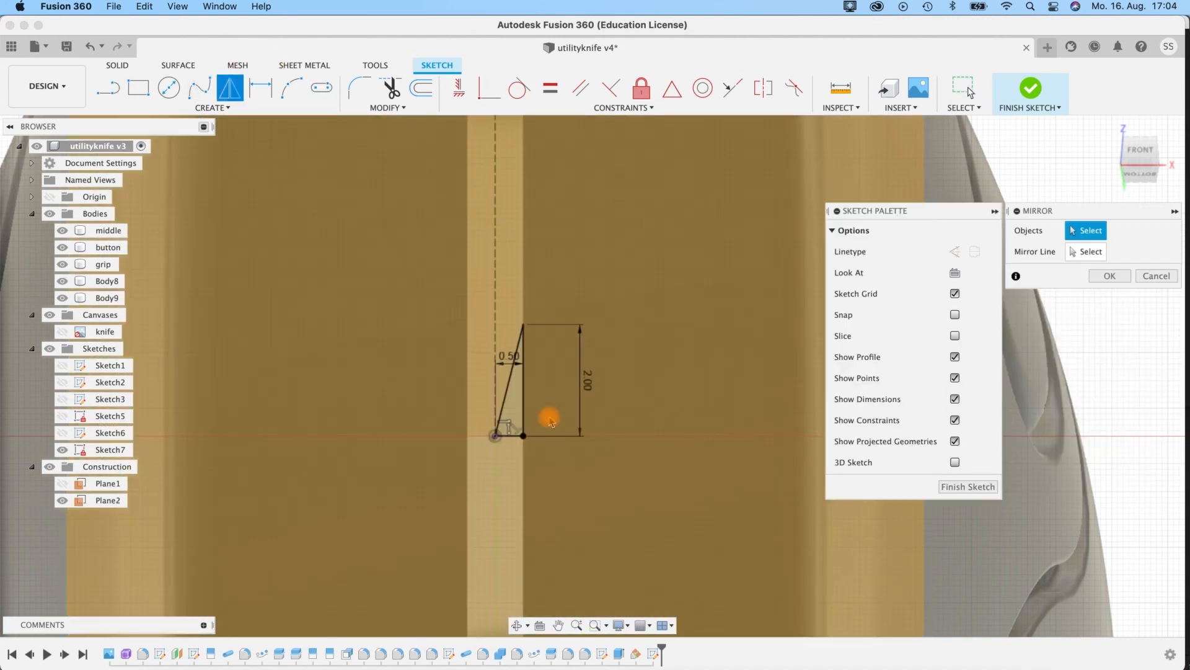
pyautogui.doubleClick(522, 417)
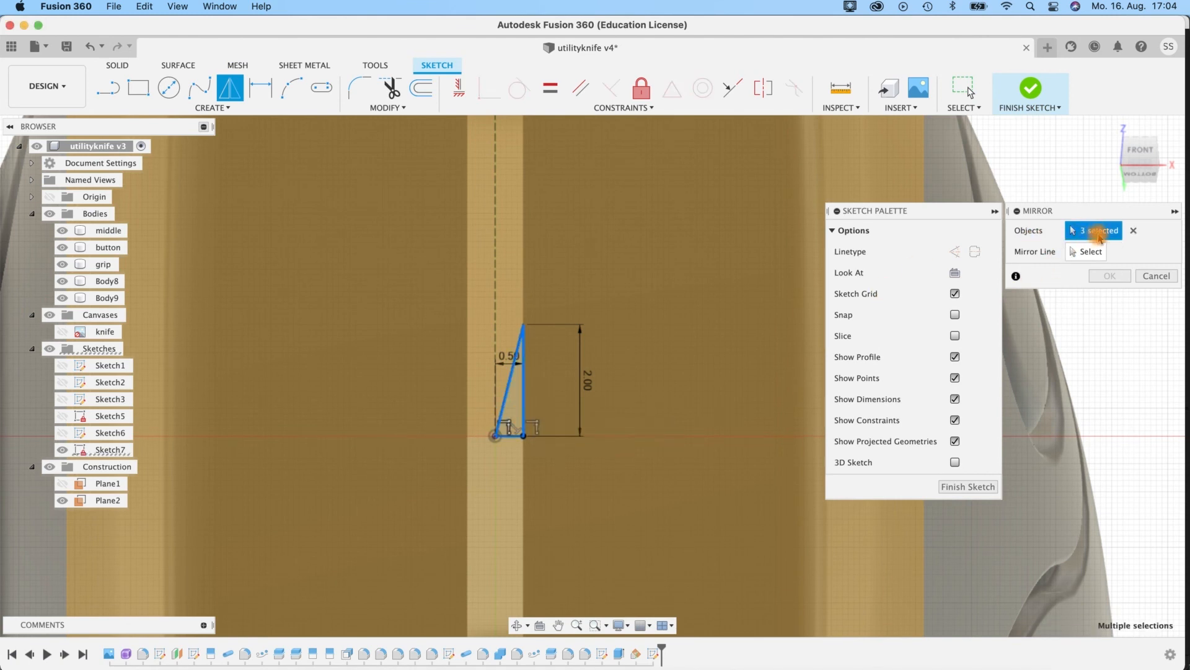
pyautogui.click(1085, 253)
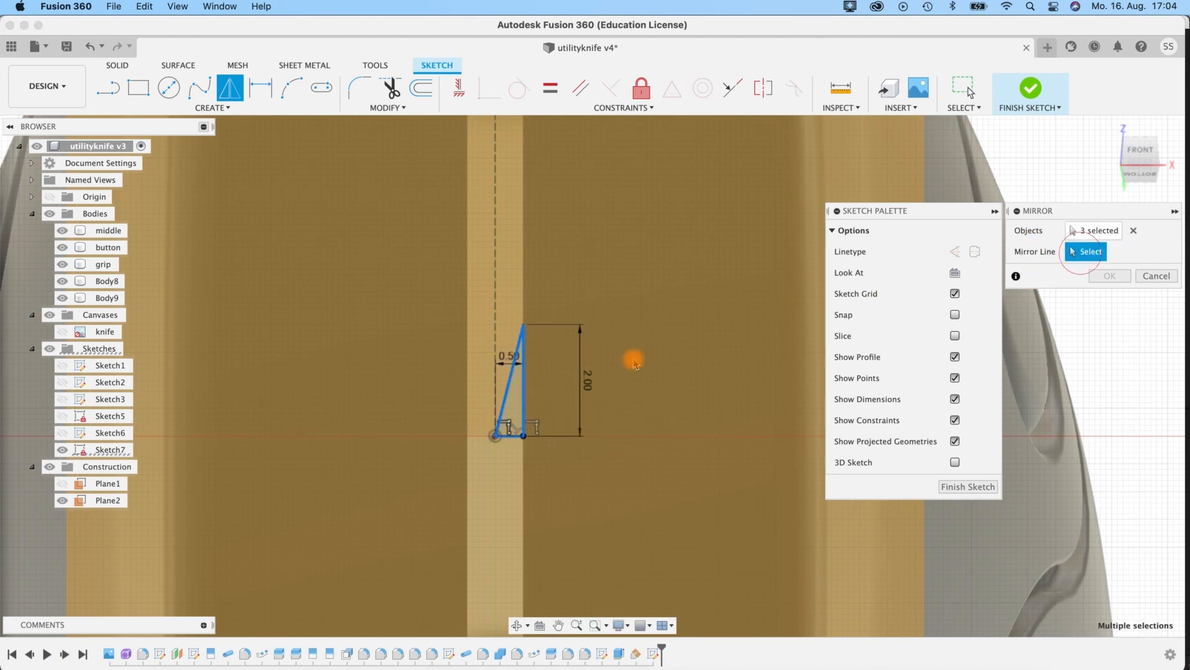
pyautogui.click(495, 317)
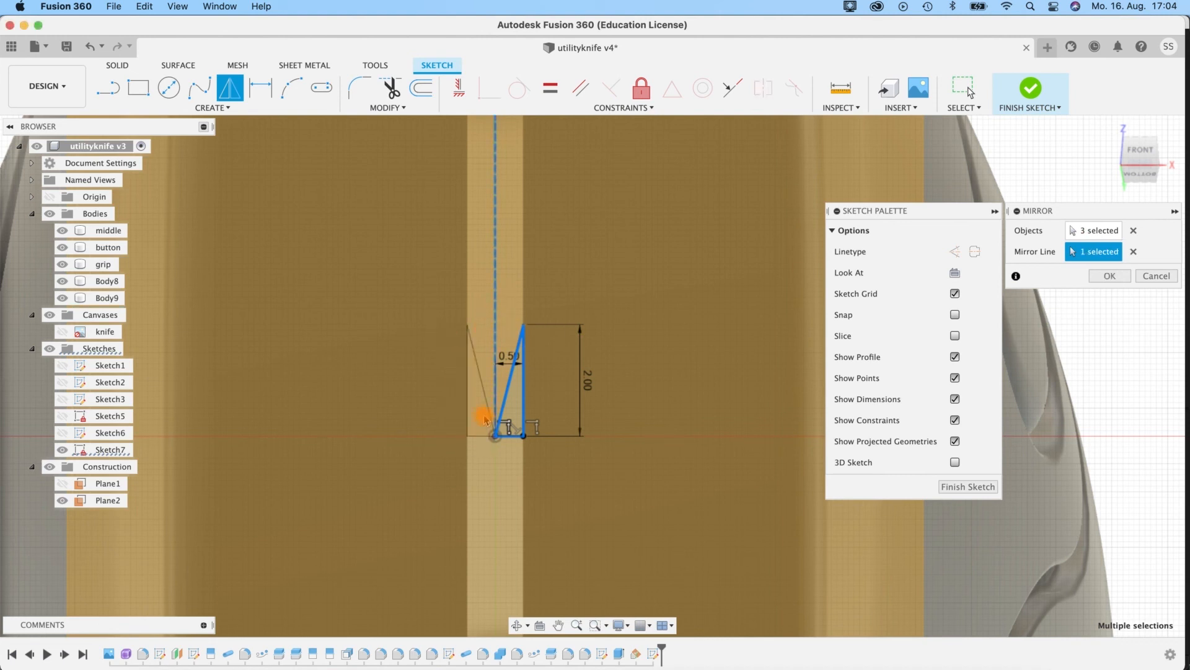
pyautogui.click(1110, 276)
pyautogui.click(1031, 90)
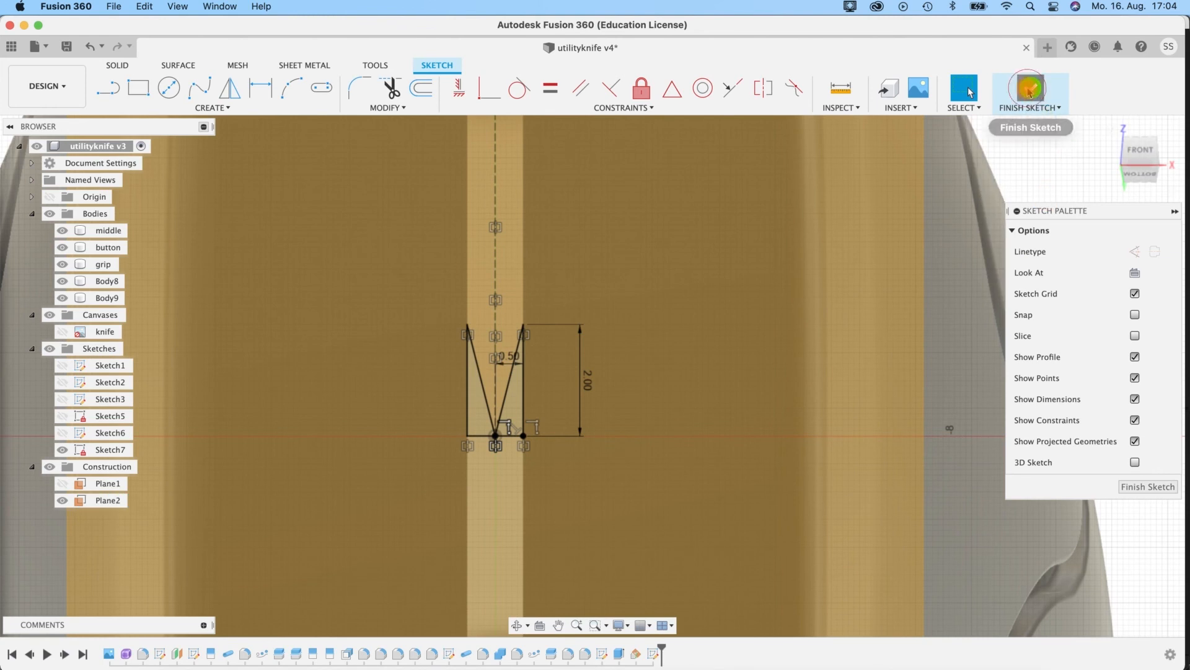
# Step: Sweep both bevel triangles along the blade's lower edge as a single-path cut with distance 1.00 and perpendicular orientation
pyautogui.moveTo(523, 452)
pyautogui.keyDown('shift'); pyautogui.mouseDown(button='middle')
pyautogui.moveTo(444, 489)
pyautogui.moveTo(480, 517)
pyautogui.mouseUp(button='middle'); pyautogui.keyUp('shift')
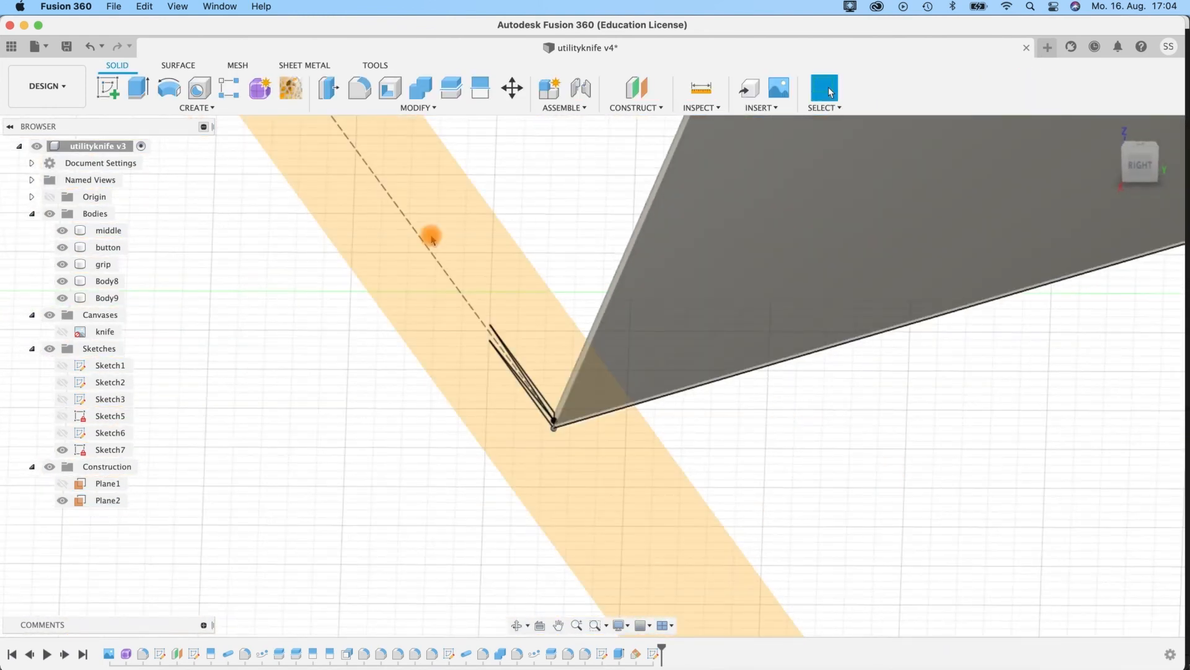
pyautogui.click(172, 113)
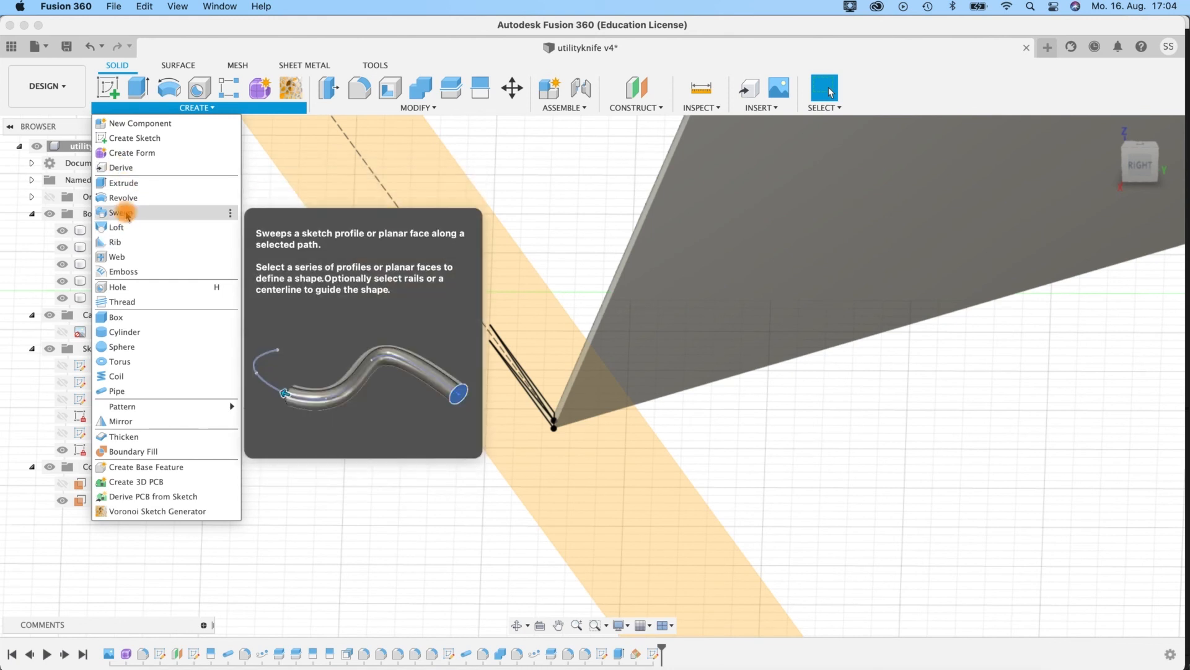
pyautogui.click(126, 213)
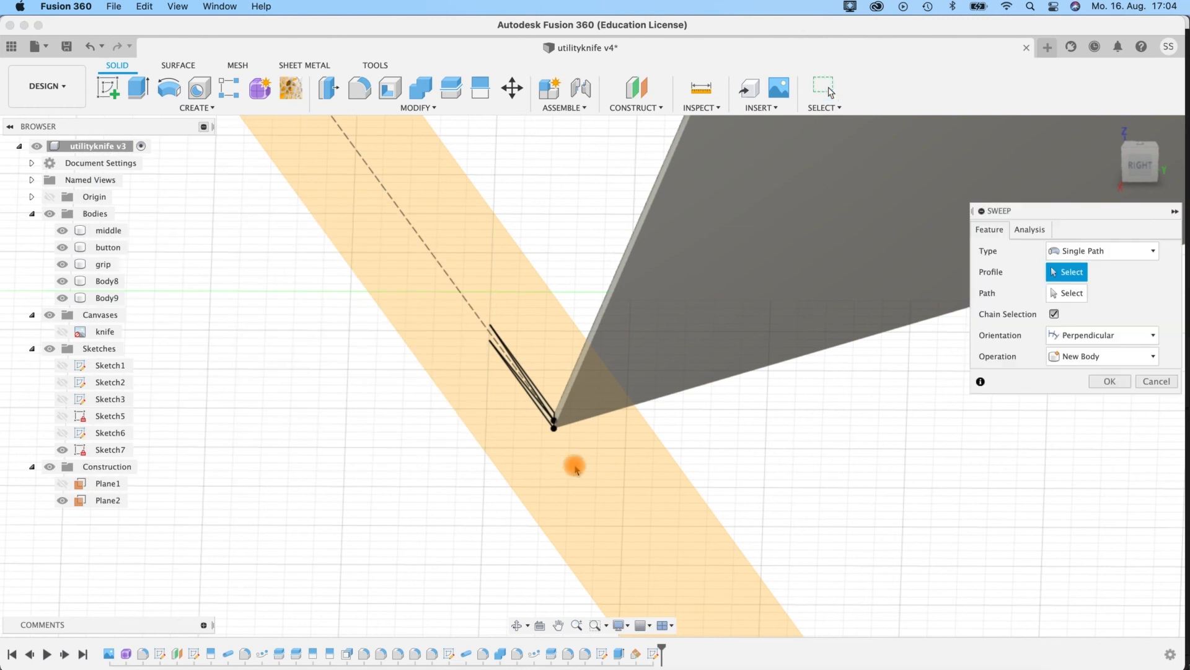
pyautogui.moveTo(800, 446)
pyautogui.keyDown('shift'); pyautogui.mouseDown(button='middle')
pyautogui.moveTo(847, 450)
pyautogui.moveTo(627, 420)
pyautogui.mouseUp(button='middle'); pyautogui.keyUp('shift')
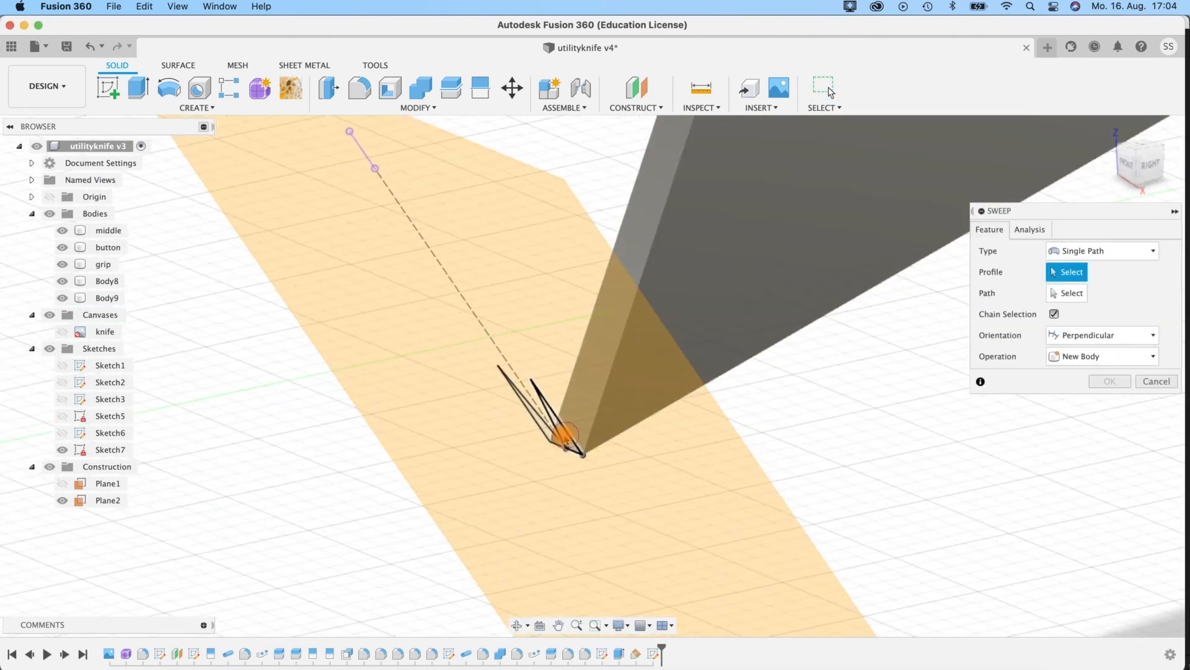
pyautogui.click(550, 442)
pyautogui.keyDown('shift'); pyautogui.moveTo(769, 448); pyautogui.dragTo(806, 422, button='middle'); pyautogui.keyUp('shift')
pyautogui.moveTo(818, 366); pyautogui.dragTo(549, 408, button='middle')
pyautogui.click(1052, 308)
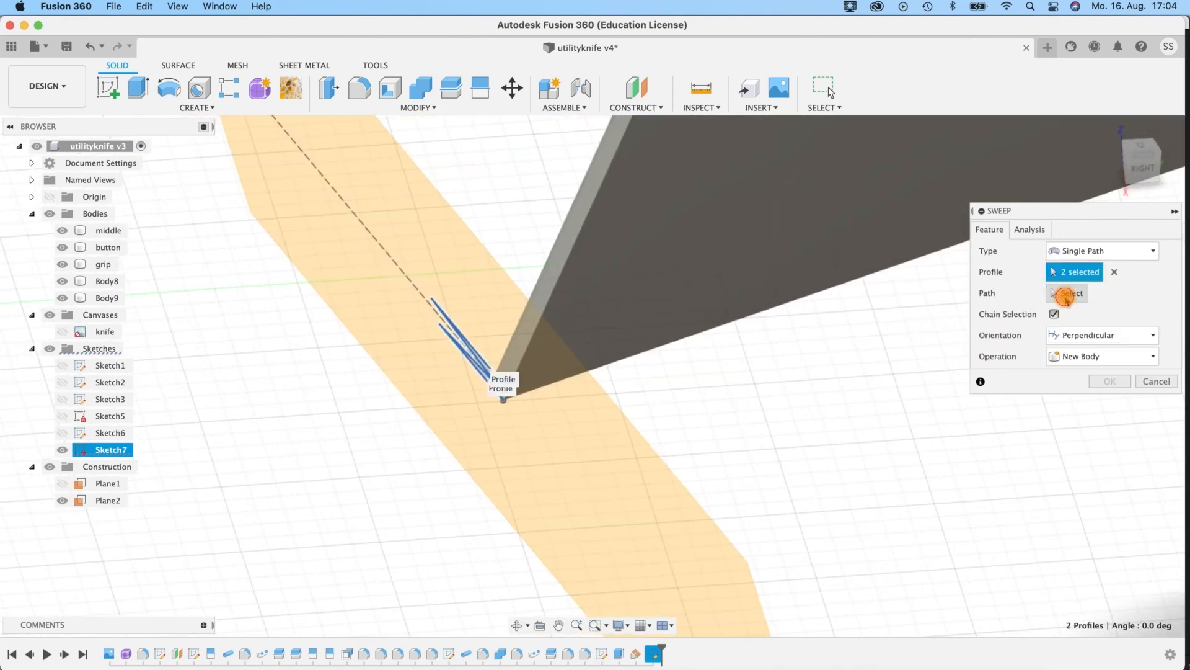
pyautogui.moveTo(746, 370)
pyautogui.keyDown('shift'); pyautogui.mouseDown(button='middle')
pyautogui.moveTo(774, 375)
pyautogui.moveTo(597, 404)
pyautogui.mouseUp(button='middle'); pyautogui.keyUp('shift')
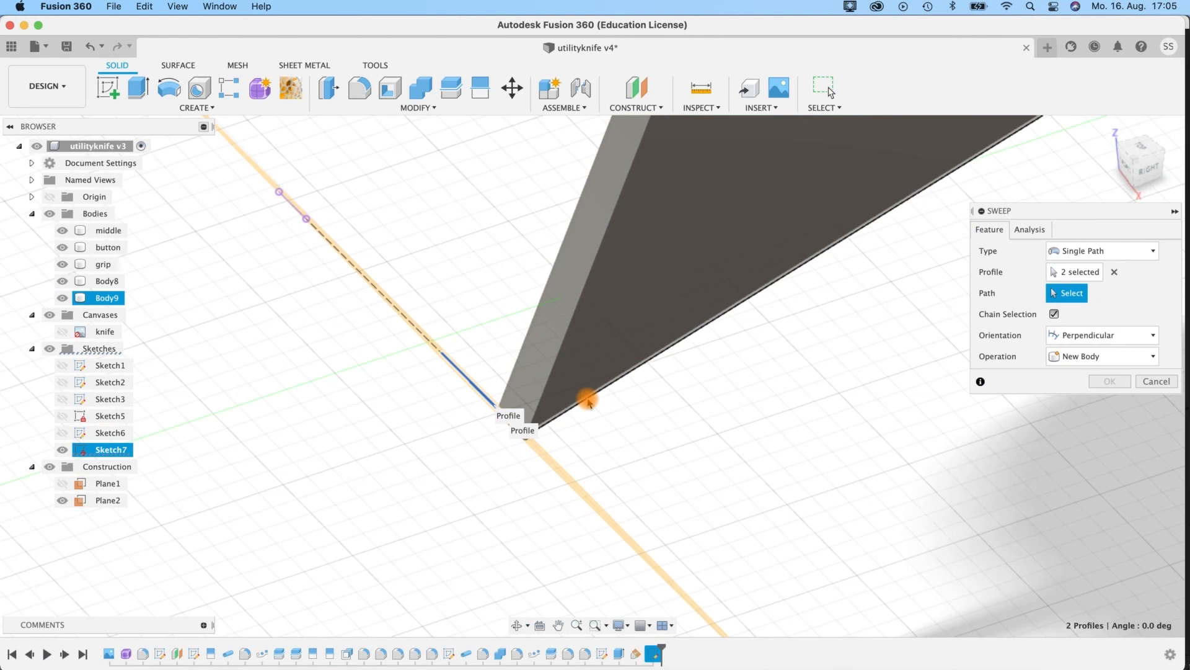
pyautogui.click(589, 401)
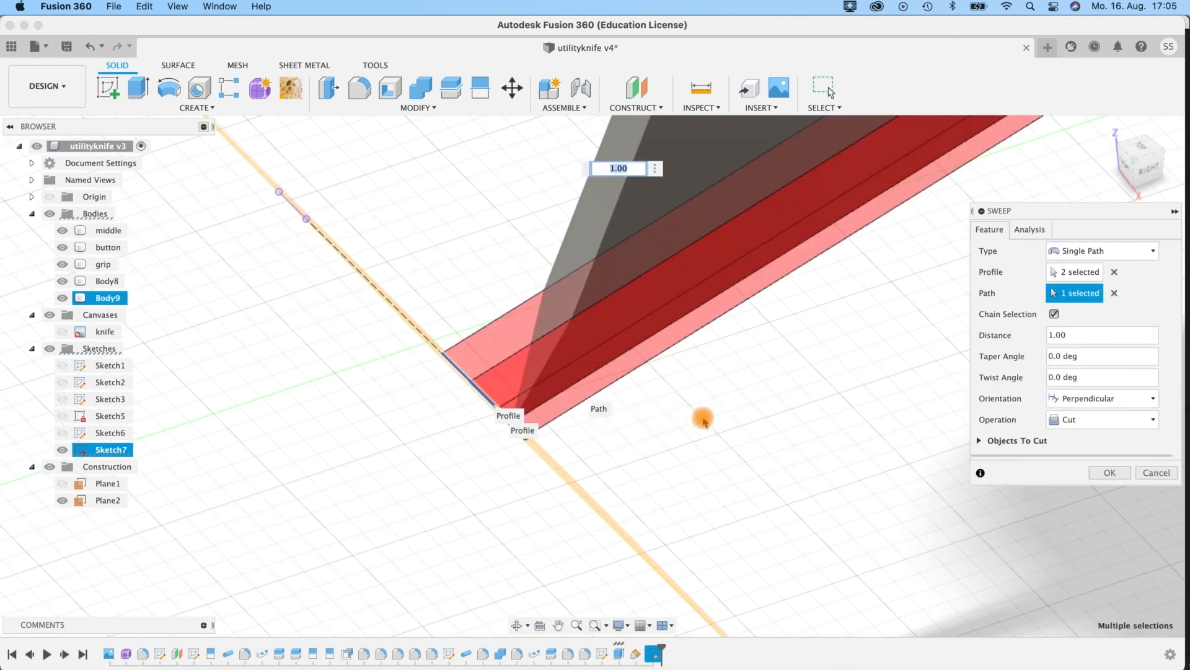
pyautogui.moveTo(750, 377)
pyautogui.keyDown('shift'); pyautogui.mouseDown(button='middle')
pyautogui.moveTo(797, 343)
pyautogui.moveTo(768, 397)
pyautogui.moveTo(686, 399)
pyautogui.moveTo(840, 430)
pyautogui.moveTo(120, 526)
pyautogui.moveTo(447, 282)
pyautogui.mouseUp(button='middle'); pyautogui.keyUp('shift')
pyautogui.keyDown('shift'); pyautogui.moveTo(591, 429); pyautogui.dragTo(806, 397, button='middle'); pyautogui.keyUp('shift')
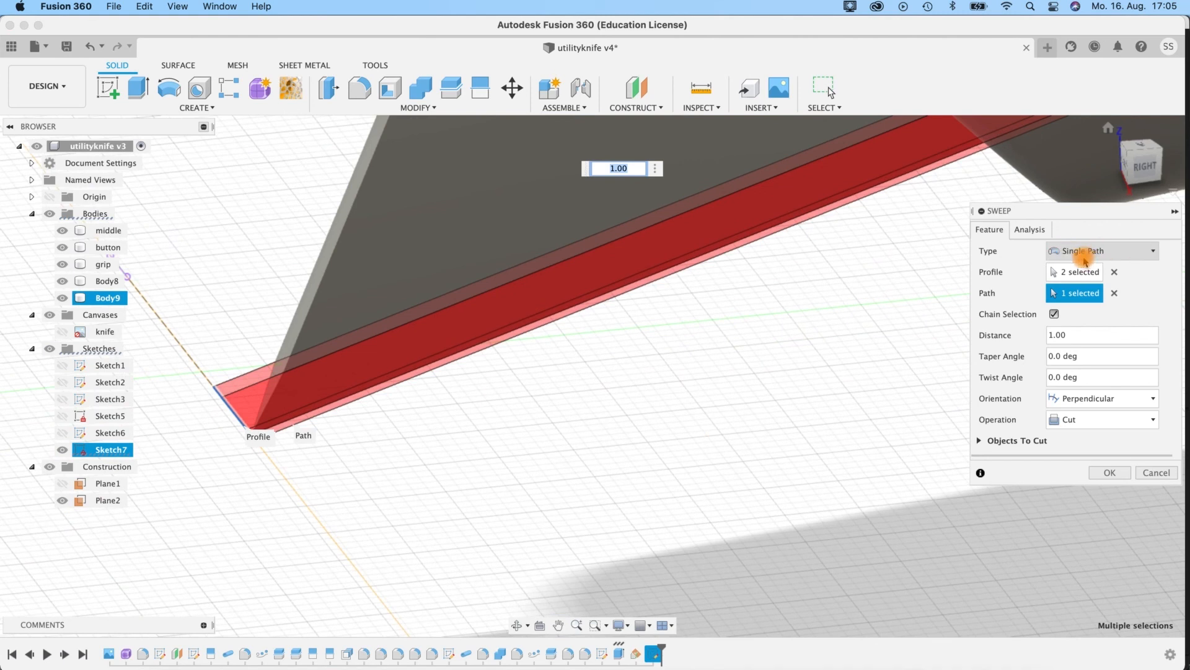
pyautogui.keyDown('shift'); pyautogui.moveTo(571, 417); pyautogui.dragTo(304, 459, button='middle'); pyautogui.keyUp('shift')
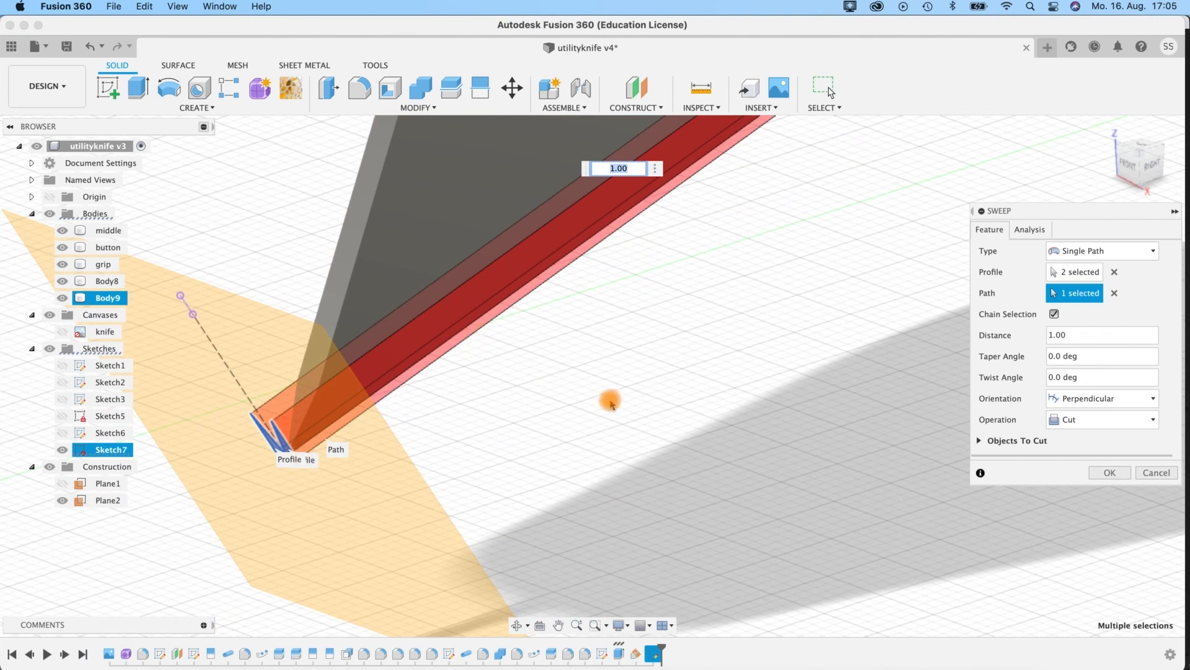
pyautogui.moveTo(618, 427)
pyautogui.keyDown('shift'); pyautogui.mouseDown(button='middle')
pyautogui.moveTo(606, 426)
pyautogui.moveTo(626, 426)
pyautogui.mouseUp(button='middle'); pyautogui.keyUp('shift')
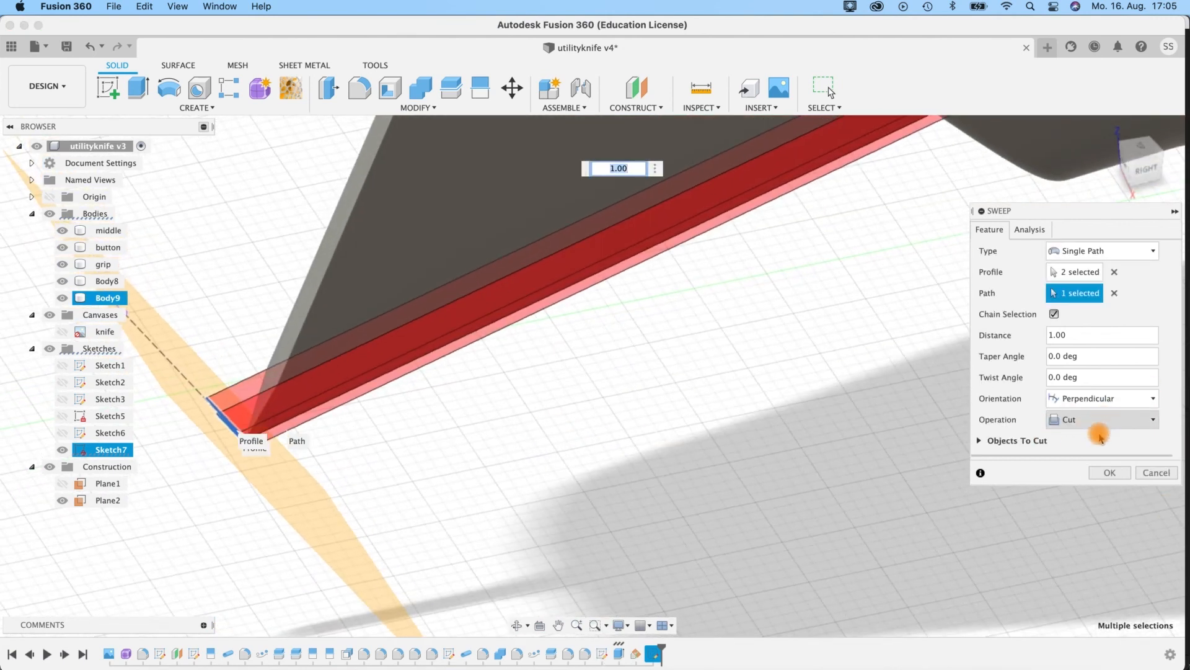
pyautogui.click(1109, 473)
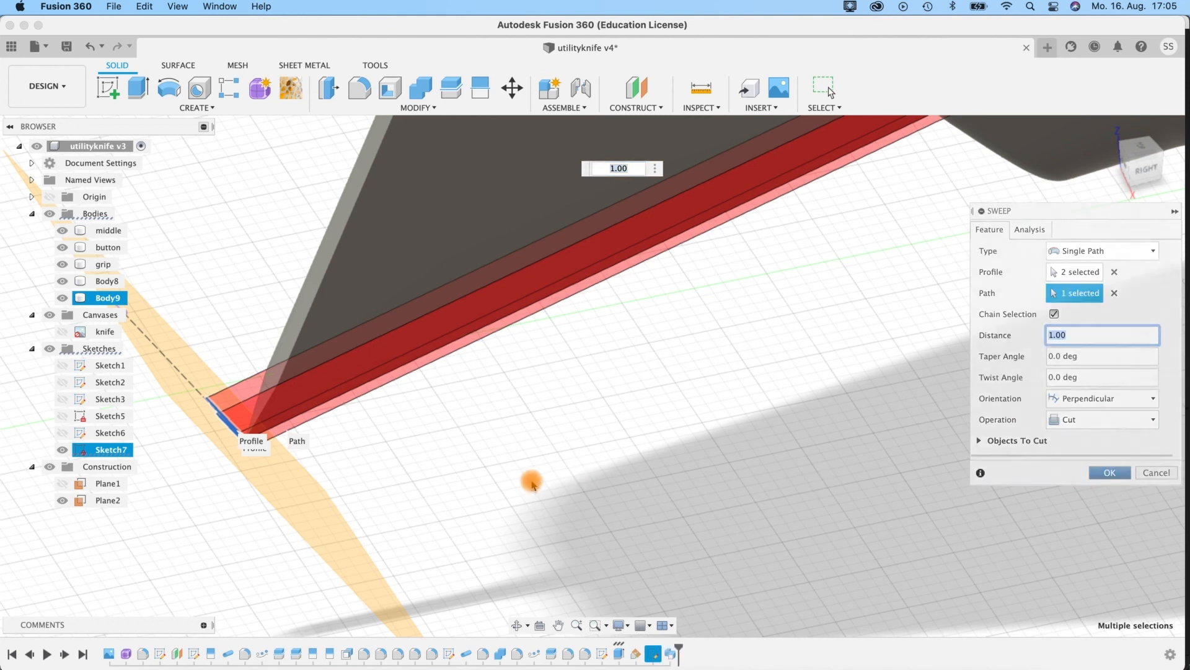
# Step: Inspect the bevelled cutting edge on the whole knife and hide the construction planes
pyautogui.scroll(3, 531, 484)
pyautogui.scroll(-6, 531, 484)
pyautogui.keyDown('shift'); pyautogui.moveTo(532, 484); pyautogui.dragTo(509, 370, button='middle'); pyautogui.keyUp('shift')
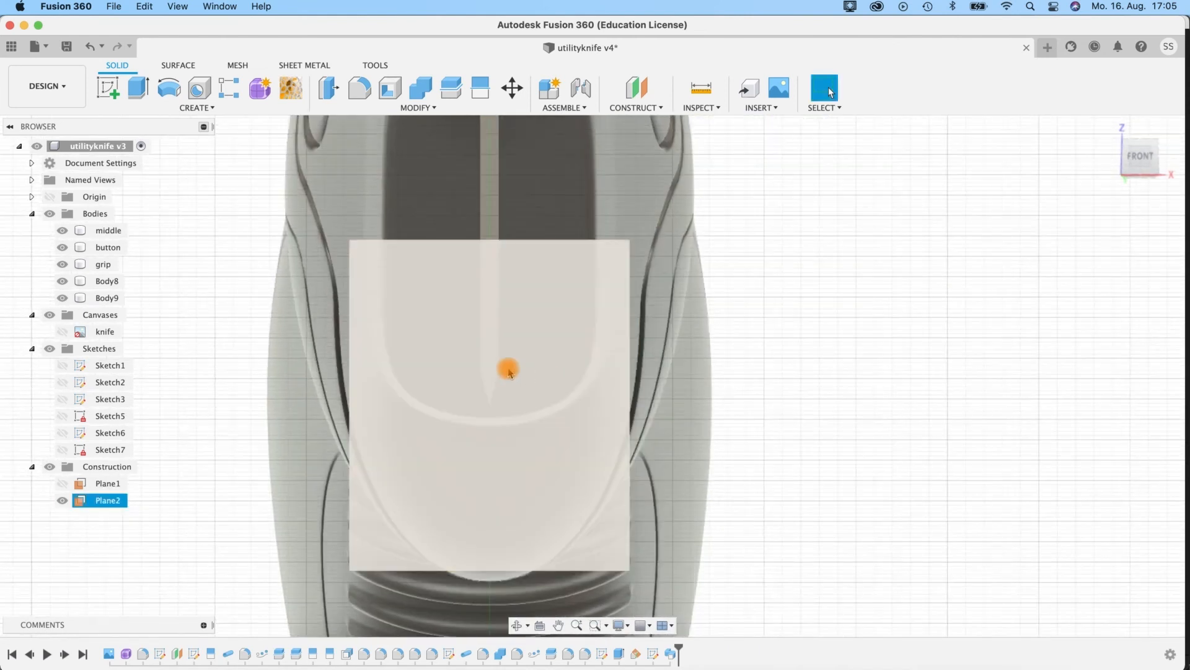
pyautogui.keyDown('shift'); pyautogui.moveTo(821, 399); pyautogui.dragTo(697, 463, button='middle'); pyautogui.keyUp('shift')
pyautogui.scroll(-5, 697, 463)
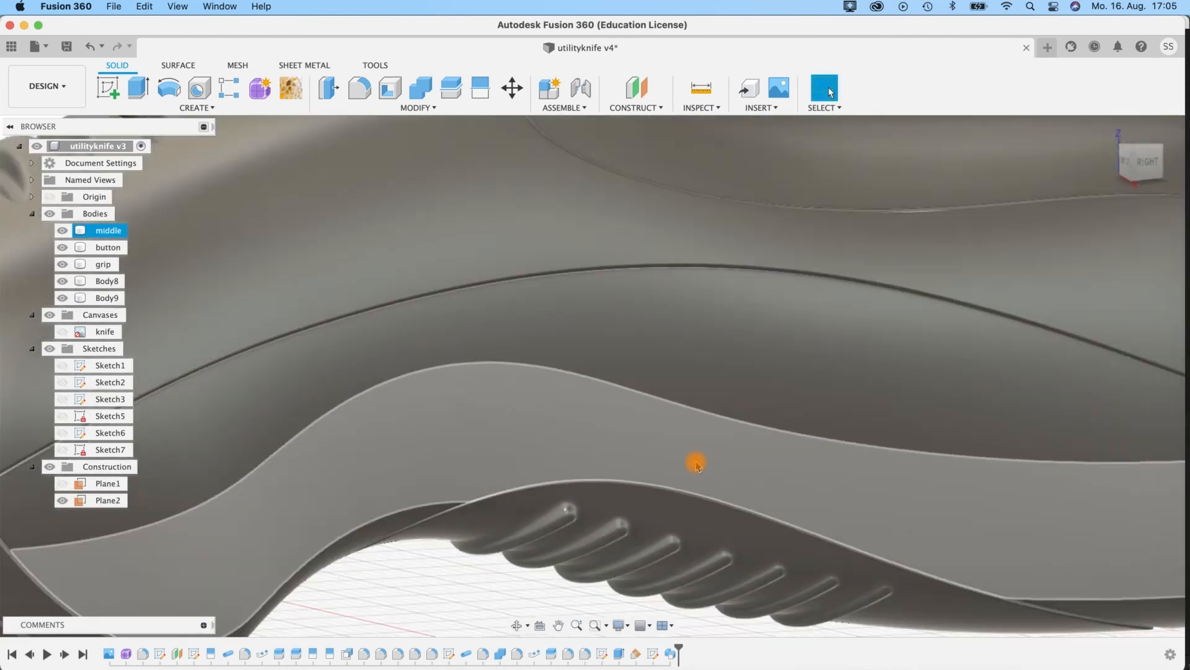
pyautogui.scroll(-5, 696, 462)
pyautogui.moveTo(437, 334); pyautogui.dragTo(428, 268, button='middle')
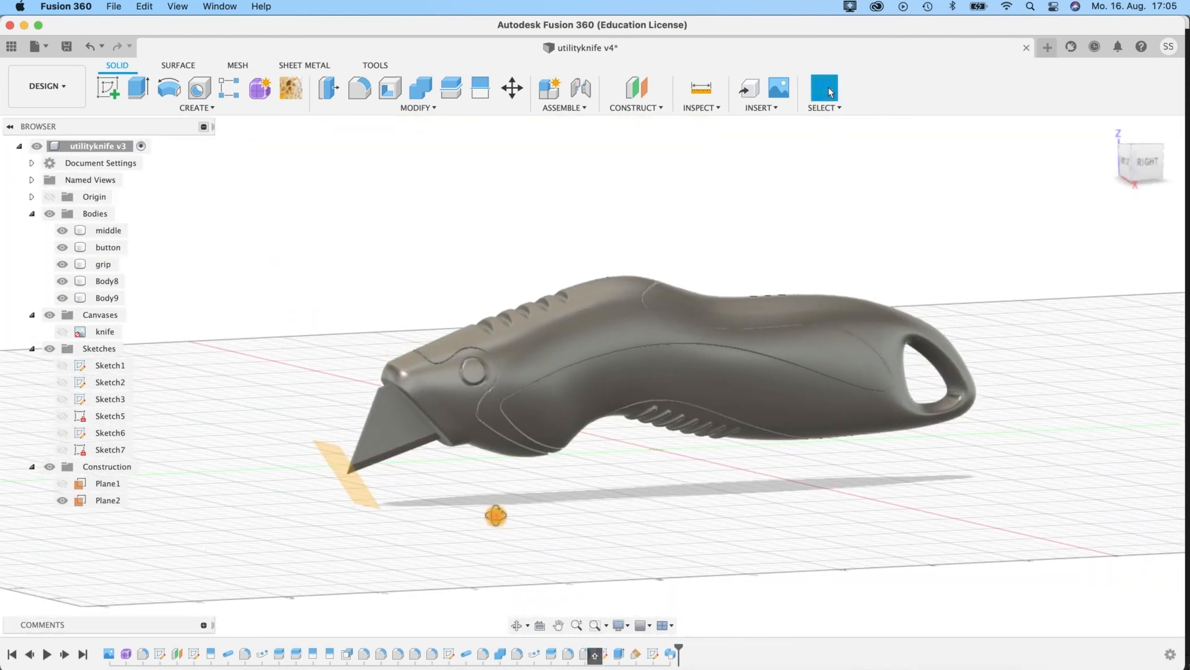
pyautogui.keyDown('shift'); pyautogui.moveTo(495, 516); pyautogui.dragTo(553, 507, button='middle'); pyautogui.keyUp('shift')
pyautogui.scroll(8, 639, 471)
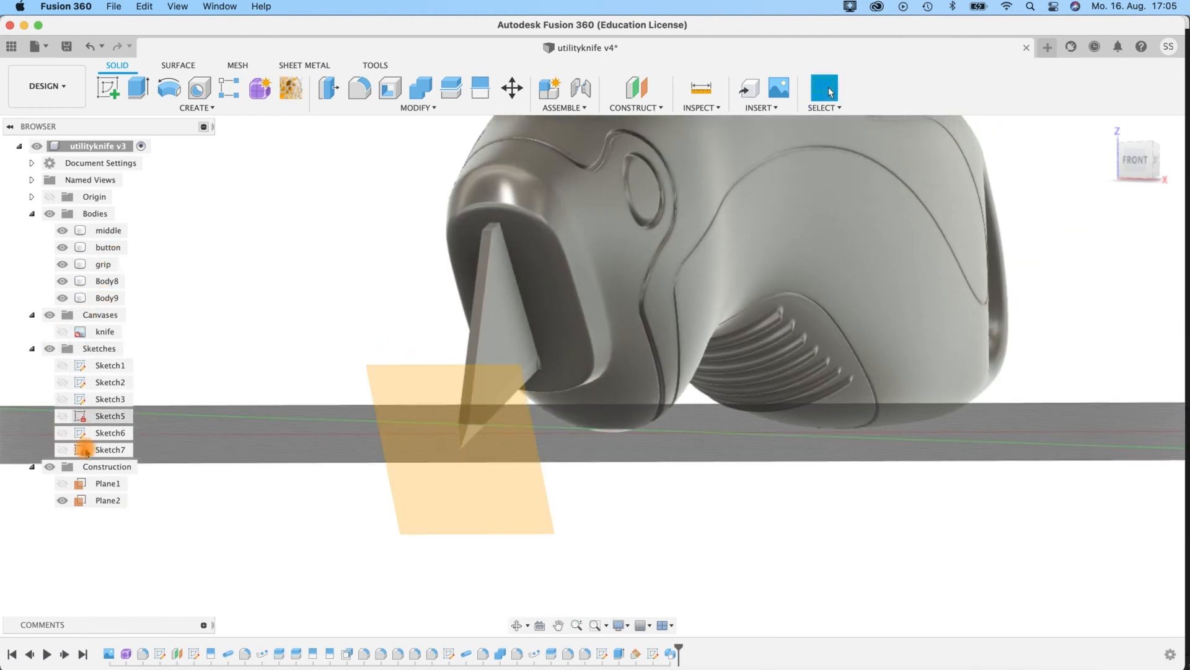
pyautogui.click(50, 468)
pyautogui.keyDown('shift'); pyautogui.moveTo(406, 327); pyautogui.dragTo(356, 260, button='middle'); pyautogui.keyUp('shift')
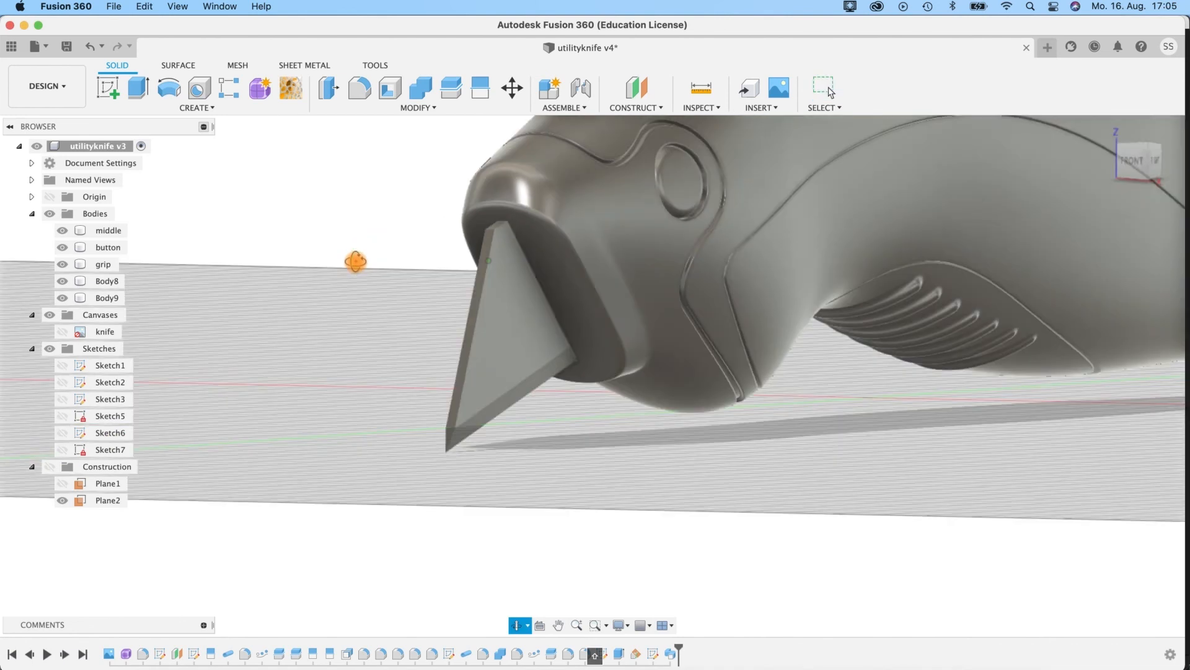
# Step: Combine with Cut, using Body8 as the target and the blade body as the tool, with Keep Tools enabled
pyautogui.click(420, 91)
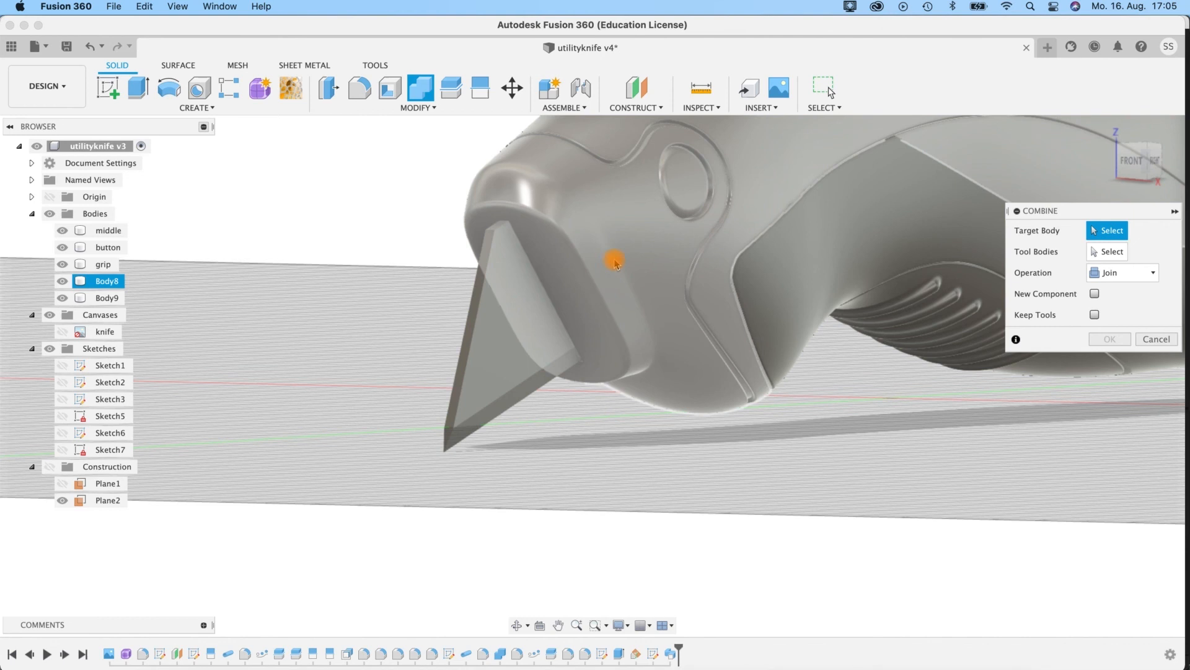
pyautogui.click(582, 254)
pyautogui.click(484, 397)
pyautogui.click(1132, 273)
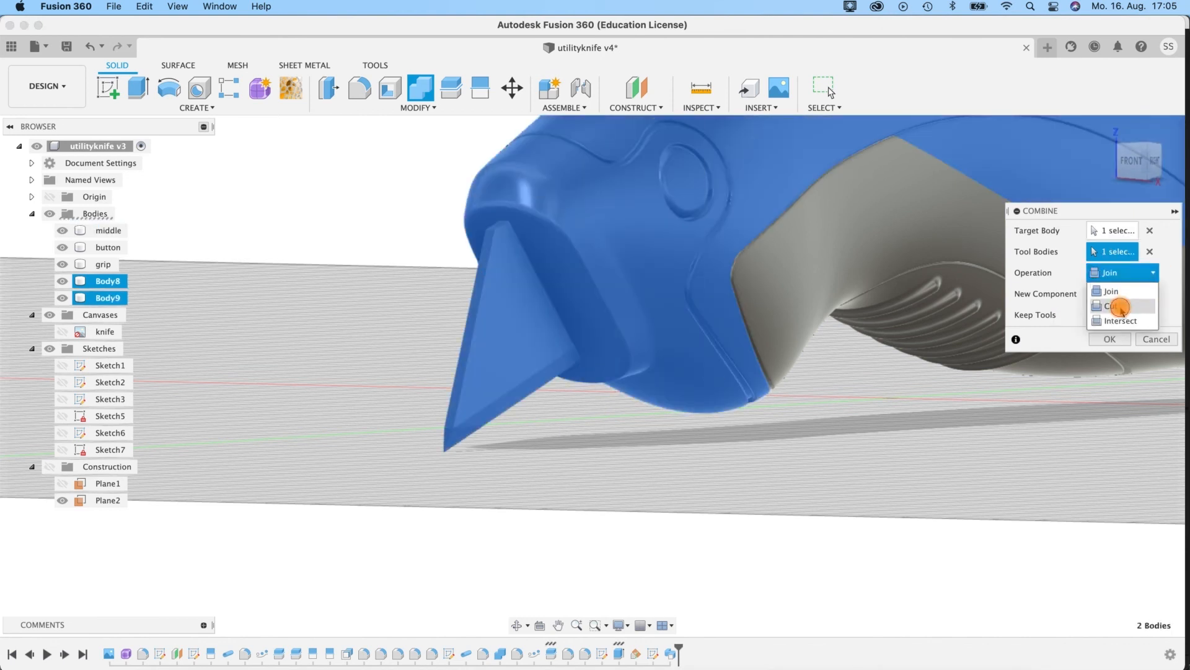
pyautogui.click(1120, 306)
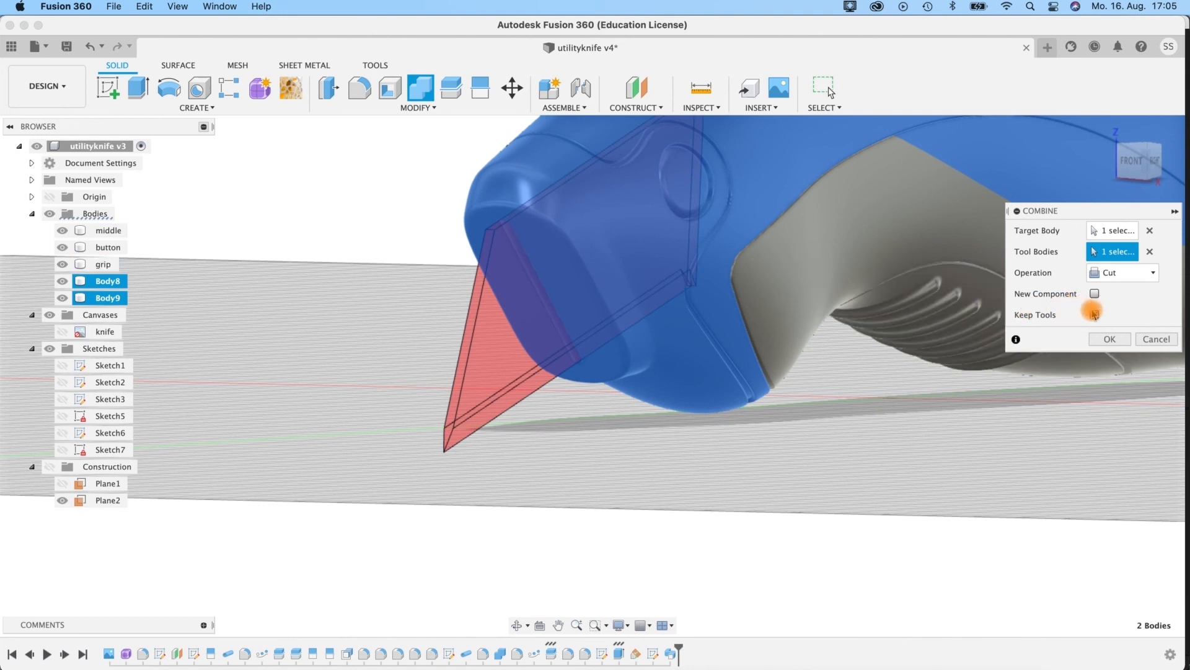
pyautogui.click(1095, 314)
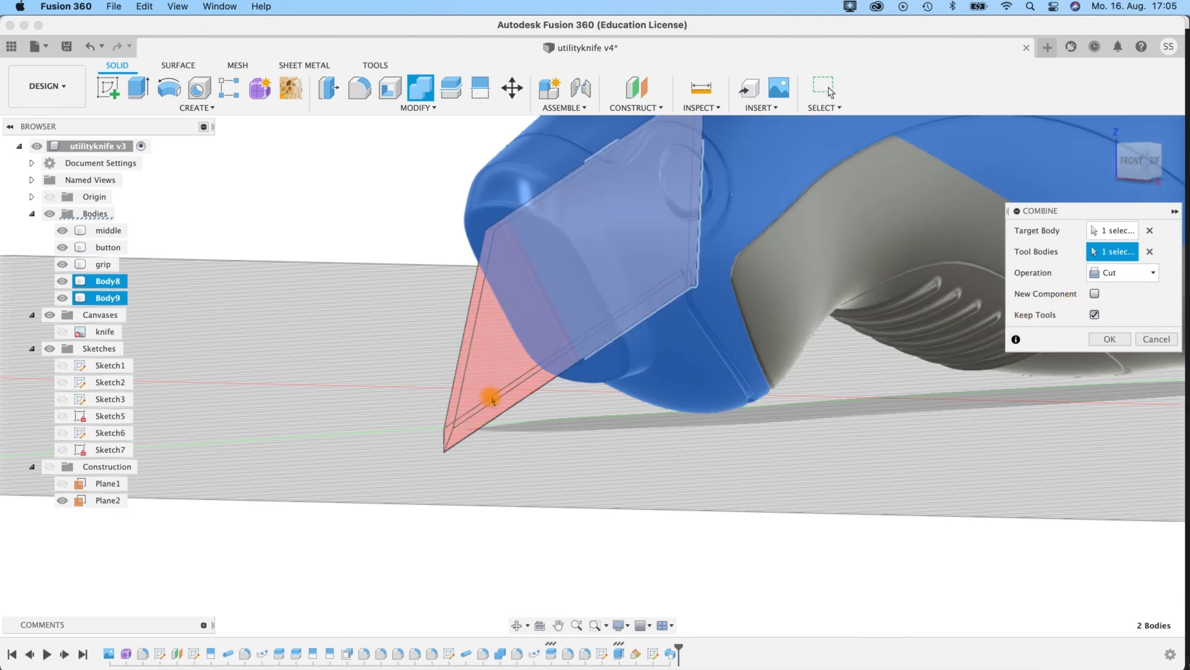
pyautogui.scroll(-3, 490, 400)
pyautogui.scroll(6, 491, 400)
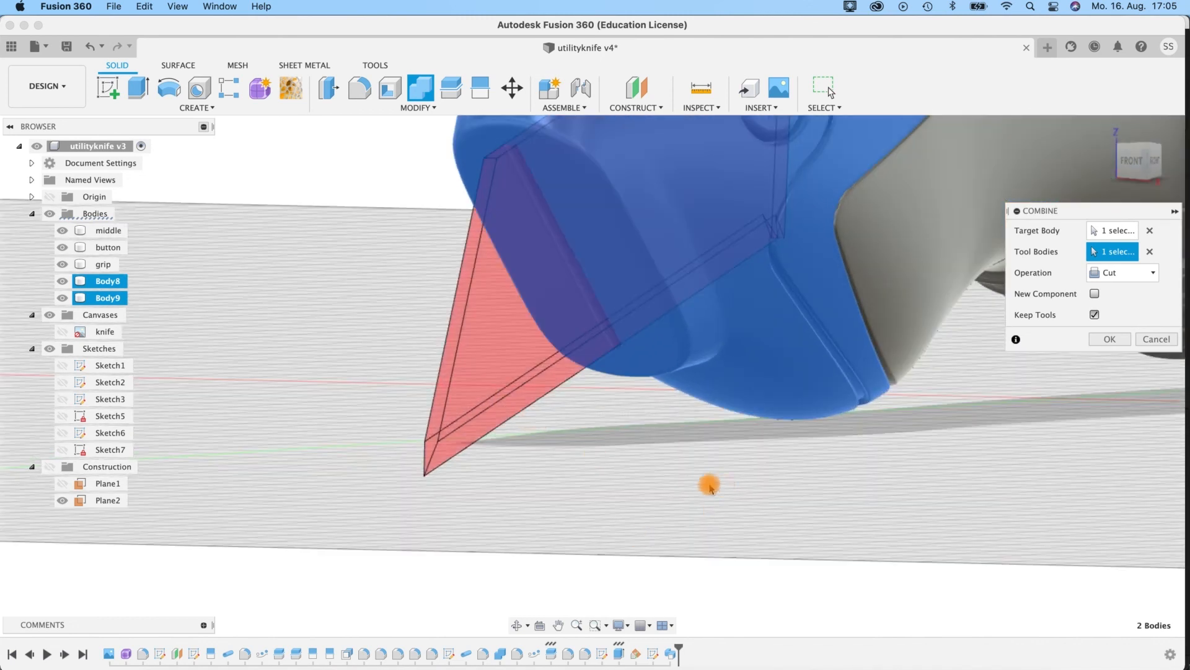
pyautogui.moveTo(710, 487); pyautogui.dragTo(558, 564, button='middle')
pyautogui.keyDown('shift'); pyautogui.moveTo(484, 525); pyautogui.dragTo(561, 496, button='middle'); pyautogui.keyUp('shift')
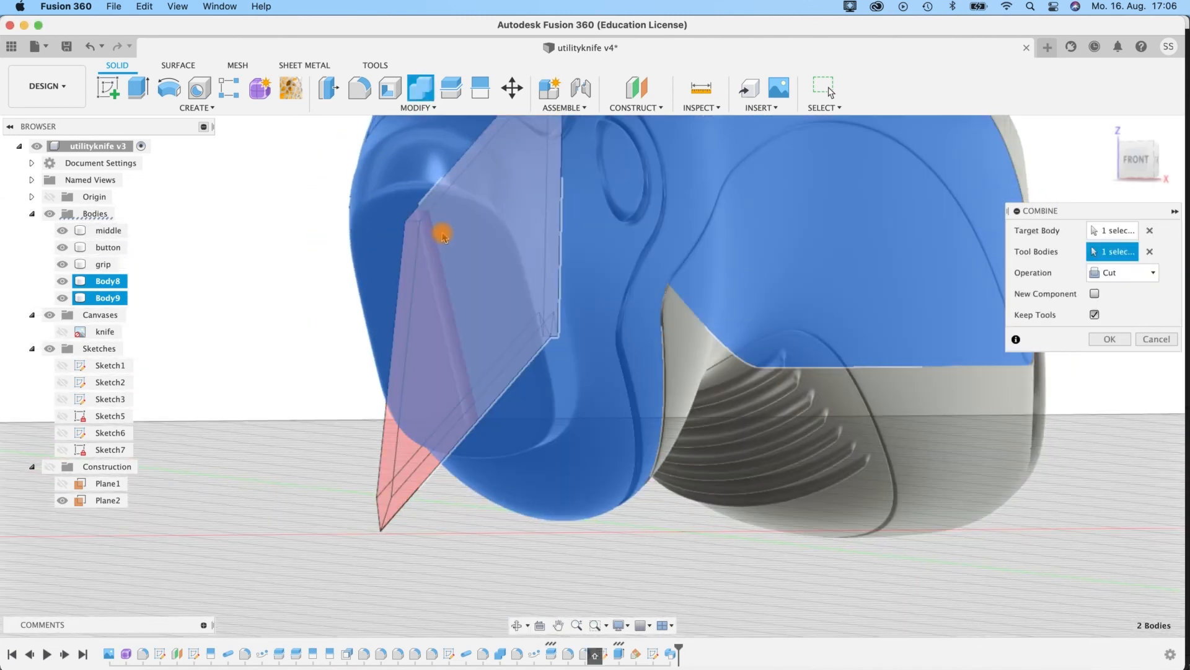
pyautogui.scroll(5, 519, 484)
pyautogui.scroll(-8, 412, 295)
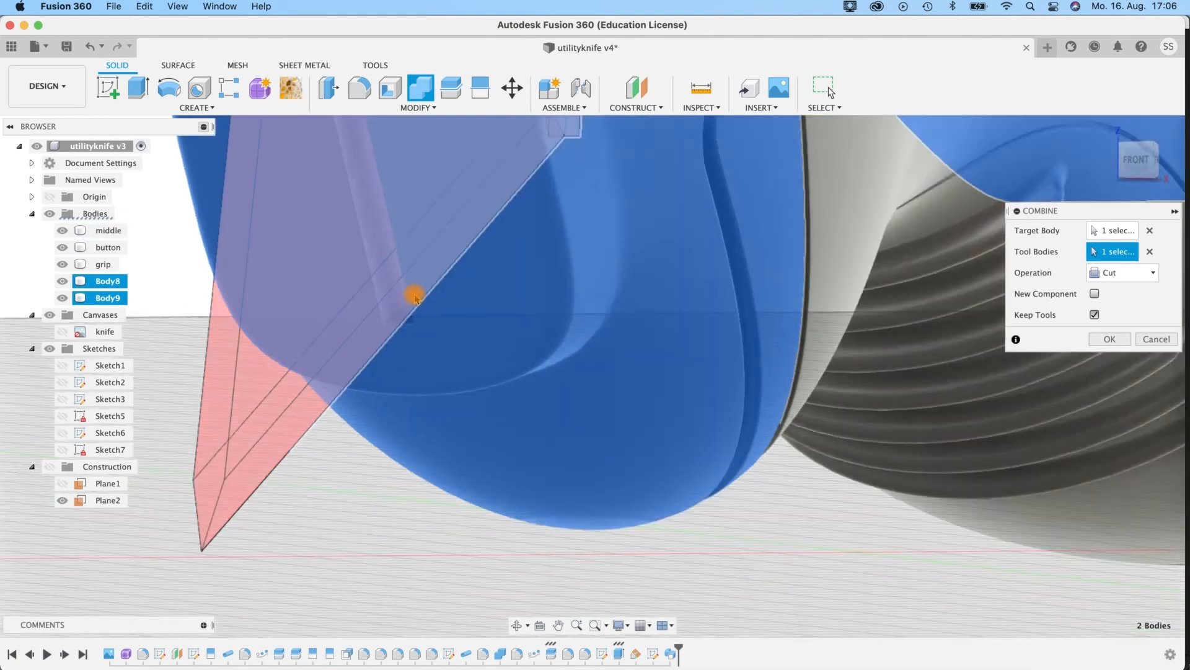
pyautogui.scroll(2, 446, 434)
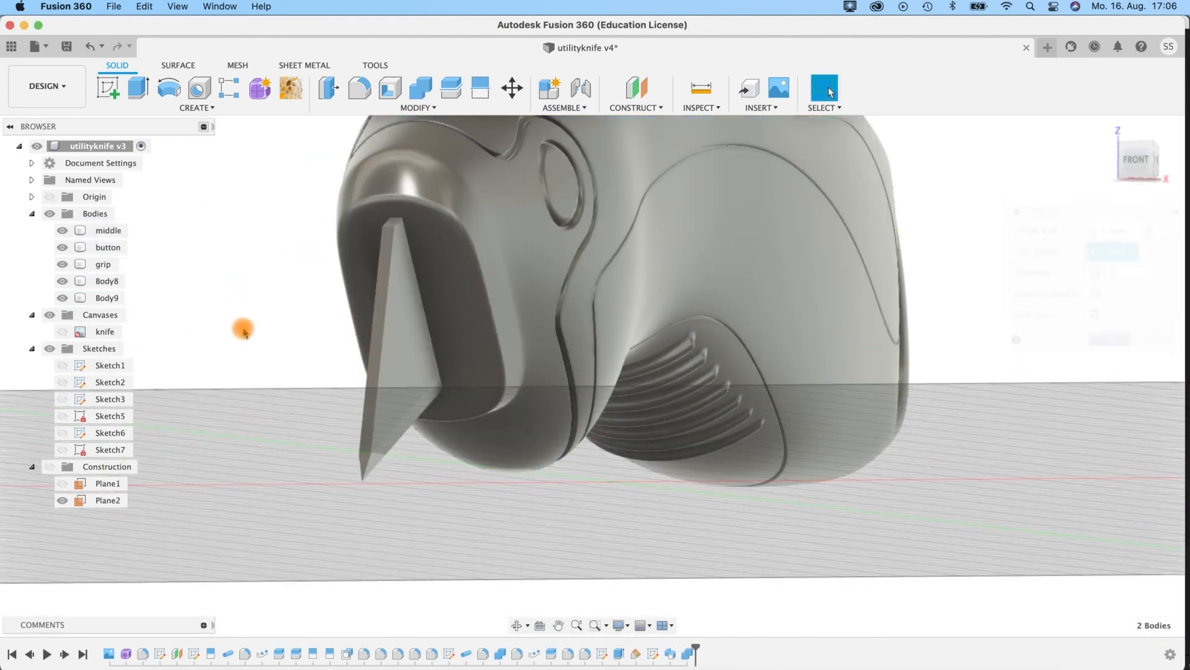
# Step: Rename the blade body Body9 as blade
pyautogui.moveTo(242, 329); pyautogui.dragTo(305, 344, button='middle')
pyautogui.click(62, 298)
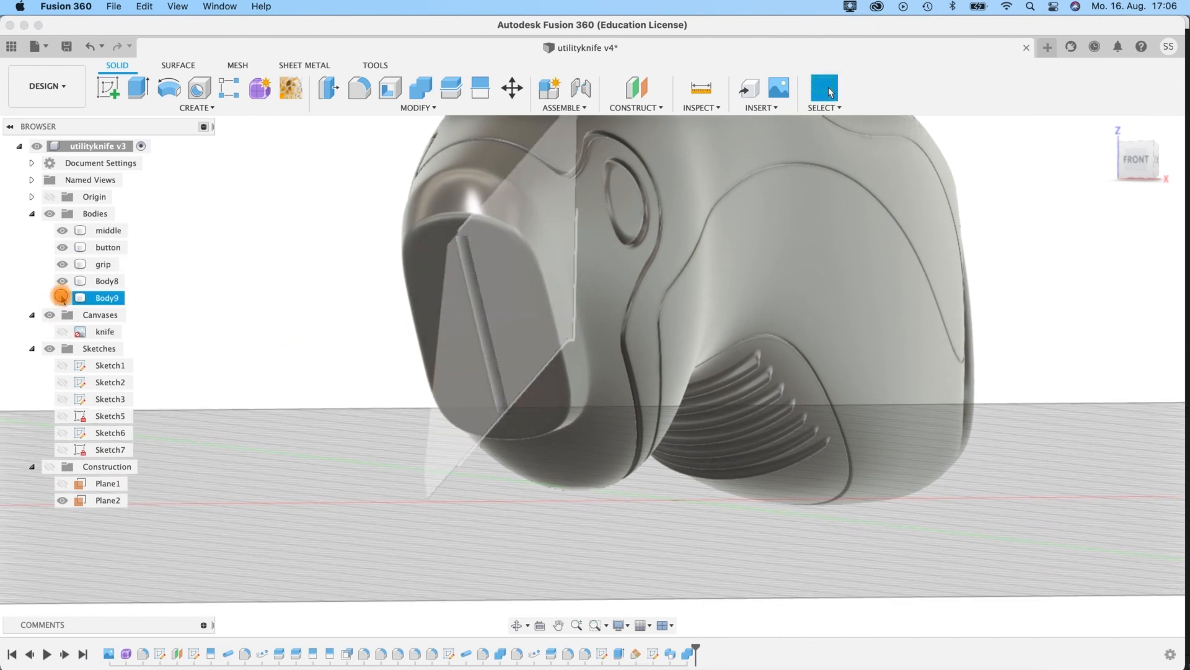
pyautogui.click(108, 297)
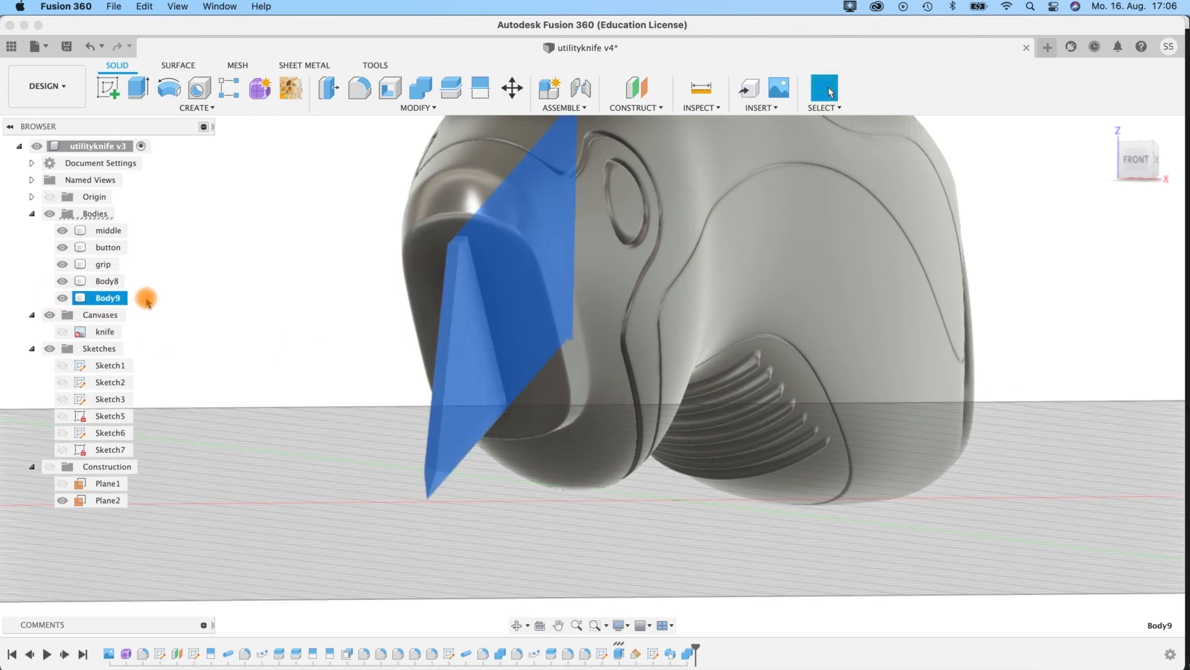
pyautogui.doubleClick(112, 299)
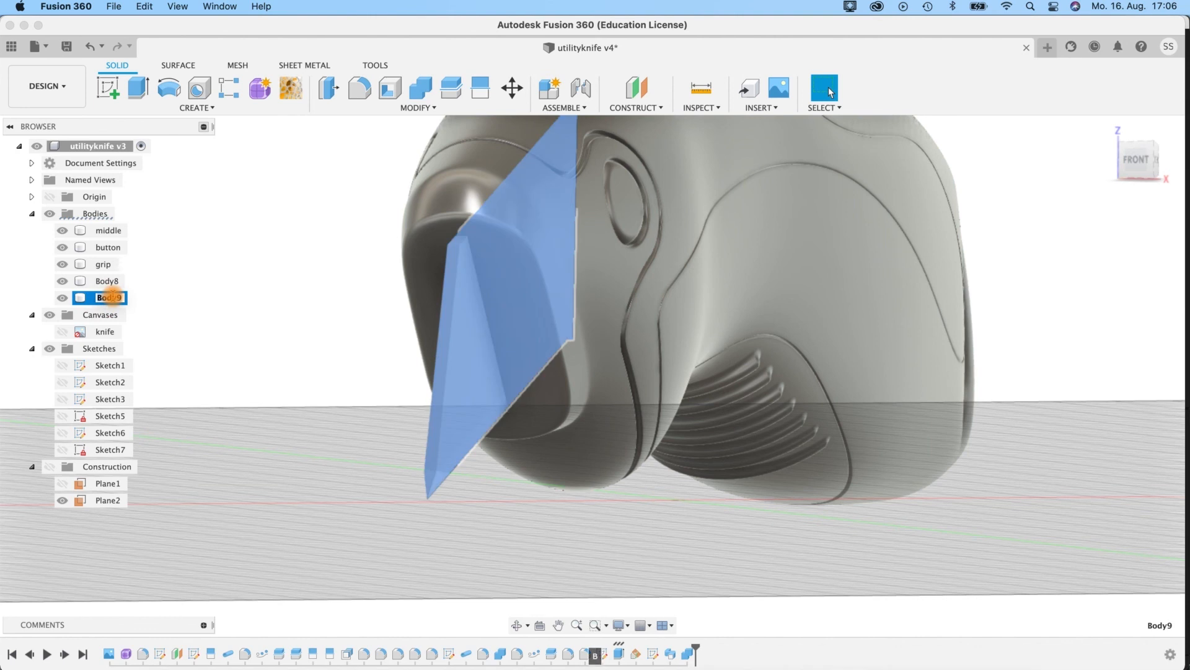
pyautogui.press('Return')
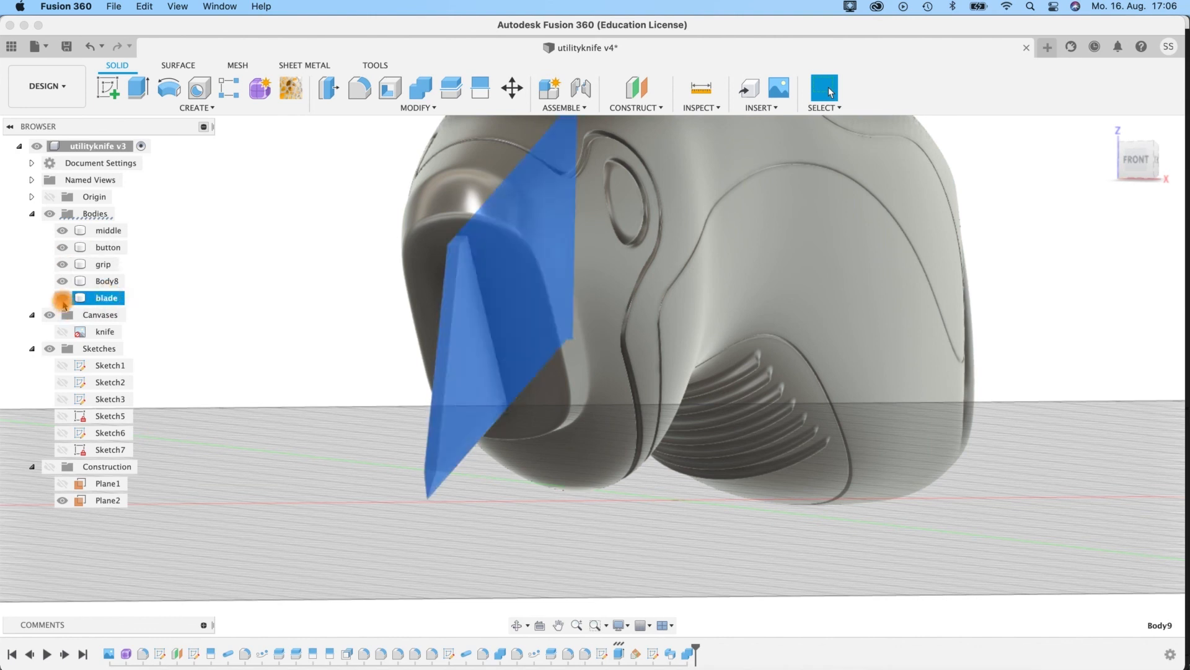
# Step: Hide the blade body and examine the slot cut into the knife's front face
pyautogui.click(63, 302)
pyautogui.click(299, 406)
pyautogui.moveTo(354, 422)
pyautogui.keyDown('shift'); pyautogui.mouseDown(button='middle')
pyautogui.moveTo(330, 405)
pyautogui.moveTo(349, 411)
pyautogui.mouseUp(button='middle'); pyautogui.keyUp('shift')
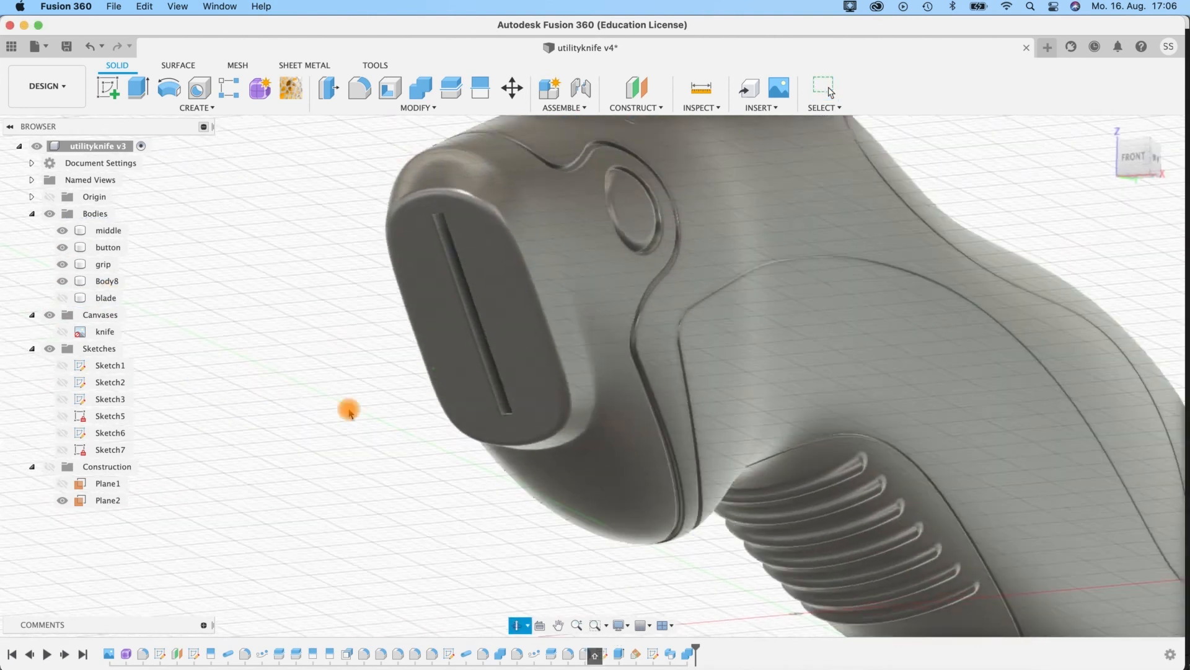
pyautogui.scroll(3, 349, 411)
pyautogui.moveTo(306, 351); pyautogui.dragTo(317, 485, button='middle')
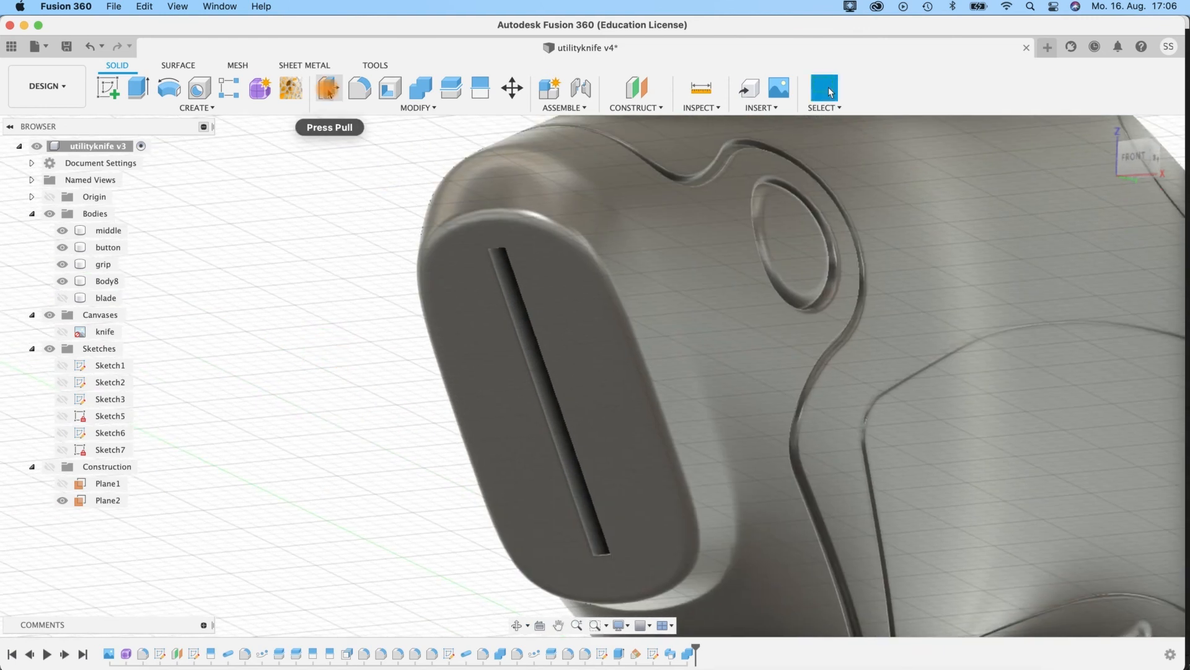
# Step: Fillet the edges of the blade slot on the knife's front face with a 1 mm radius and show the blade body
pyautogui.click(360, 87)
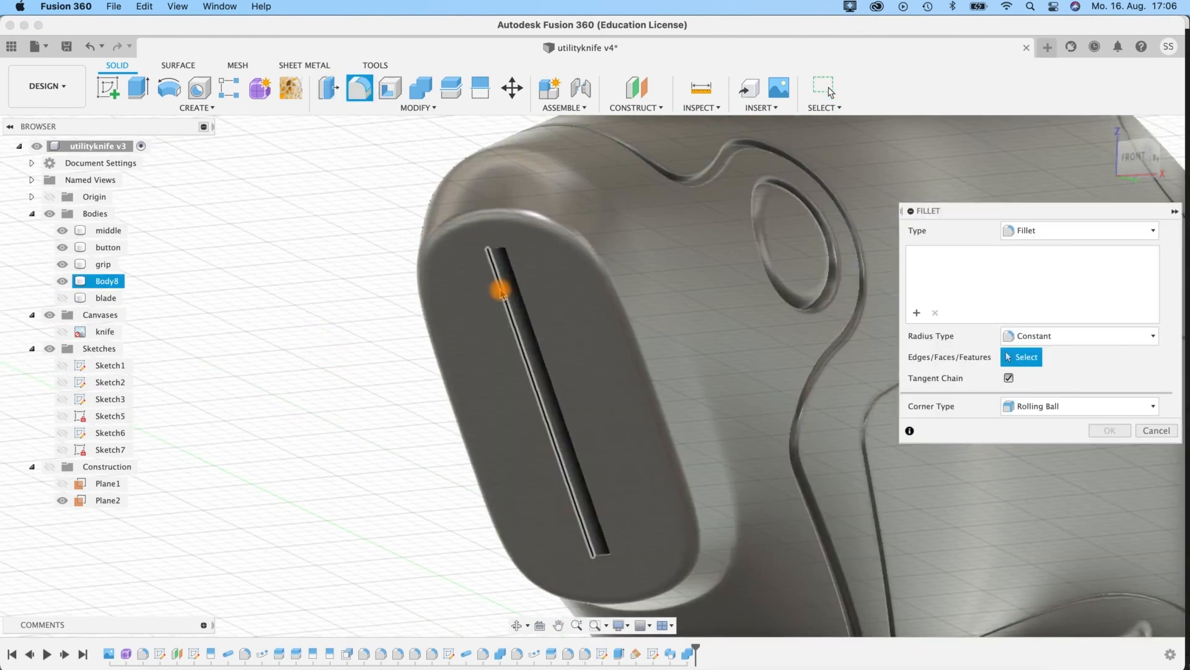
pyautogui.click(501, 291)
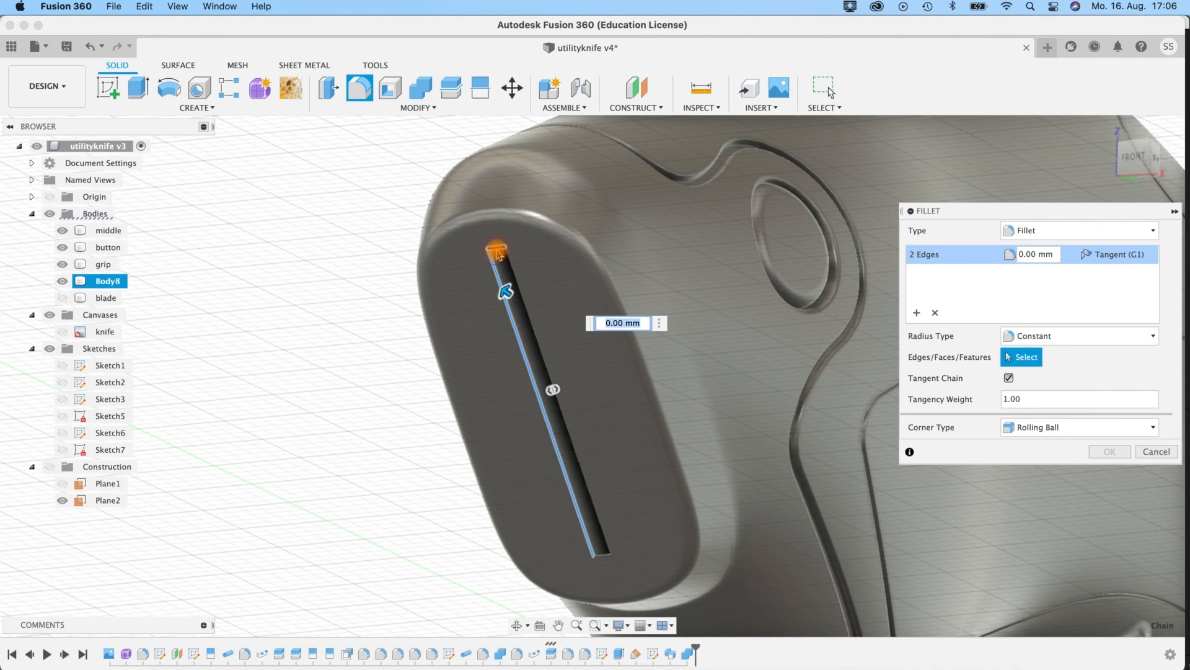
pyautogui.click(499, 254)
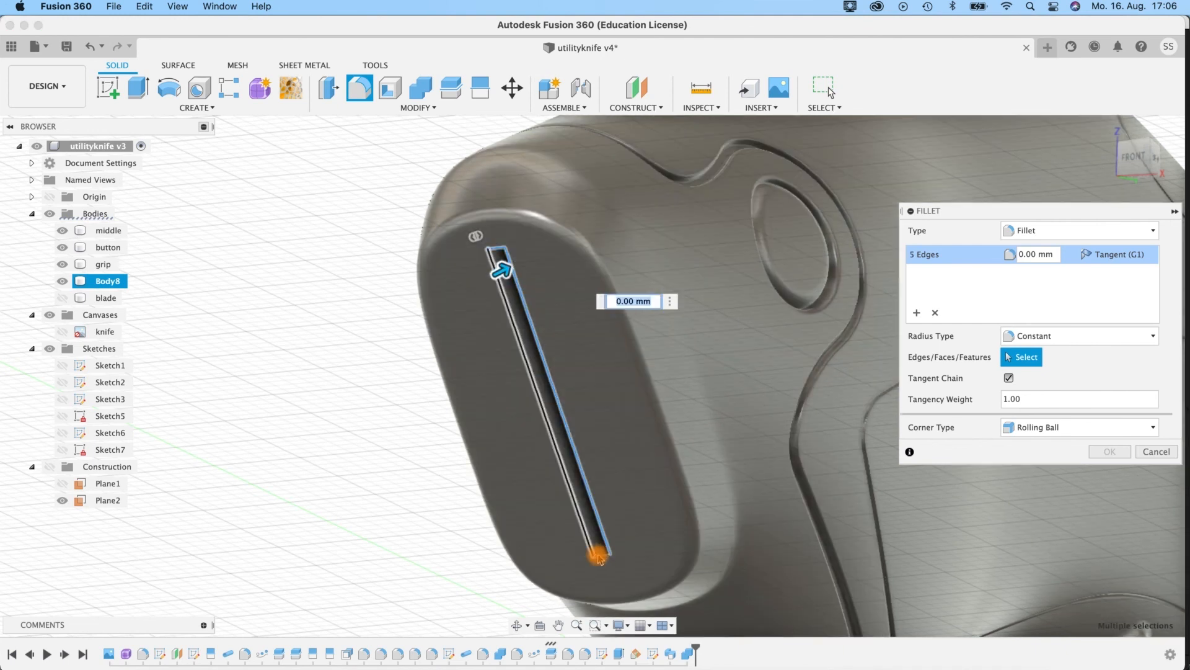
pyautogui.click(599, 556)
pyautogui.click(1036, 258)
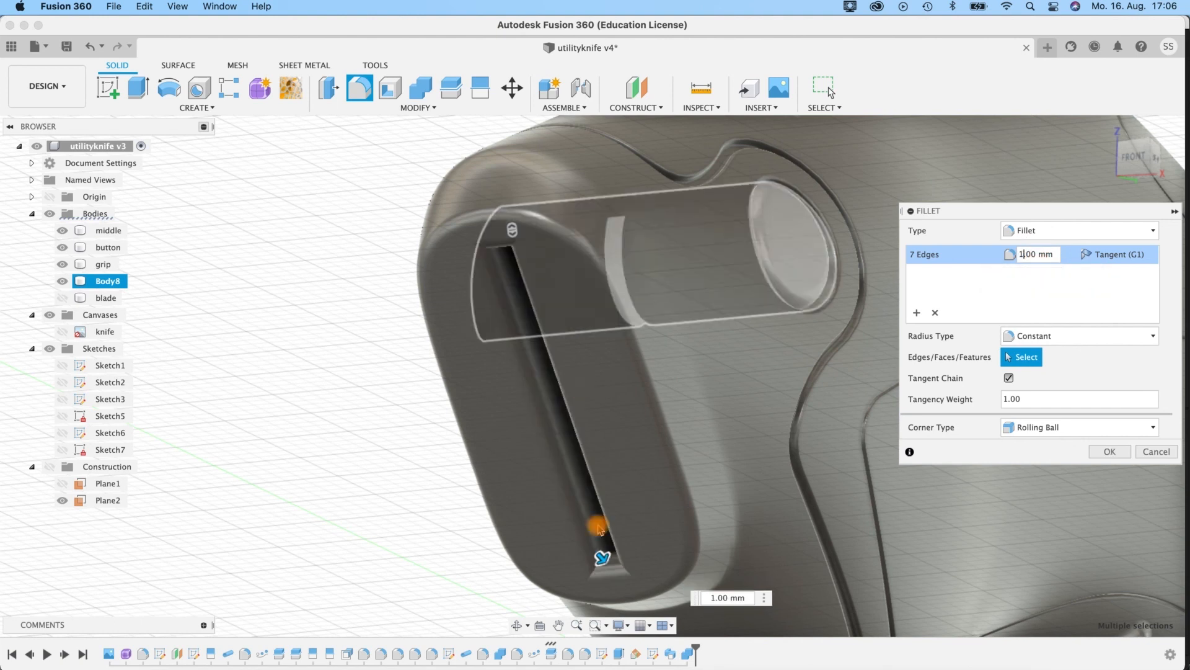
pyautogui.keyDown('shift'); pyautogui.moveTo(364, 428); pyautogui.dragTo(526, 343, button='middle'); pyautogui.keyUp('shift')
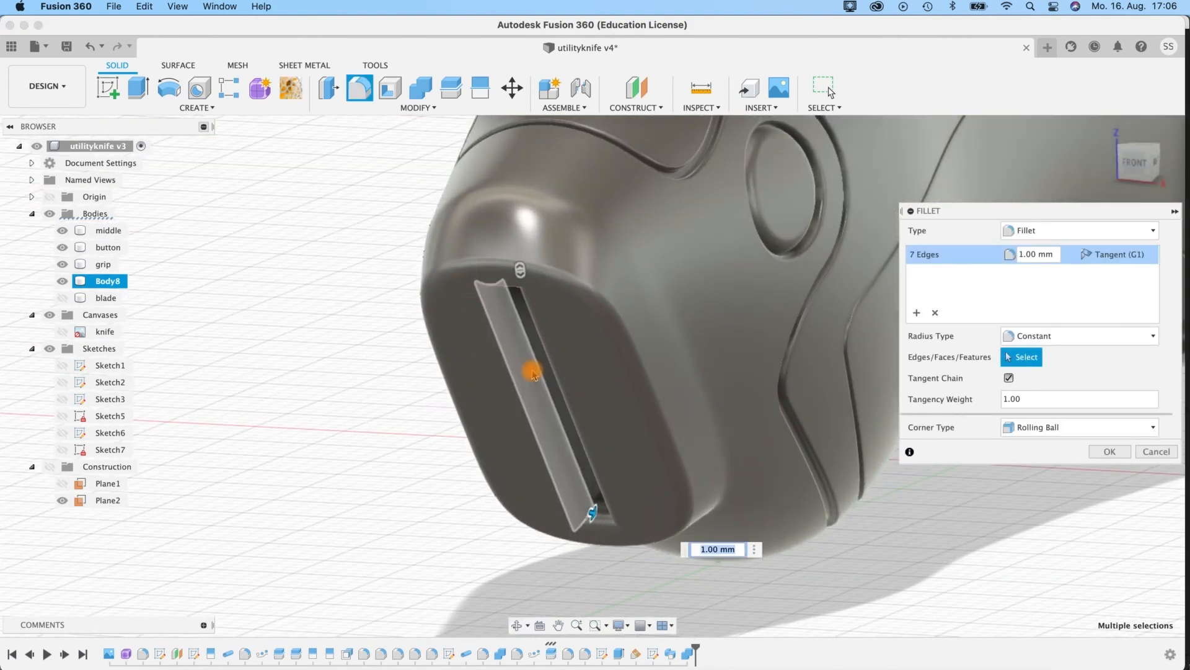
pyautogui.keyDown('shift'); pyautogui.moveTo(606, 531); pyautogui.dragTo(437, 421, button='middle'); pyautogui.keyUp('shift')
pyautogui.click(1110, 450)
pyautogui.click(62, 298)
pyautogui.moveTo(440, 549)
pyautogui.keyDown('shift'); pyautogui.mouseDown(button='middle')
pyautogui.moveTo(500, 555)
pyautogui.moveTo(478, 528)
pyautogui.moveTo(421, 539)
pyautogui.mouseUp(button='middle'); pyautogui.keyUp('shift')
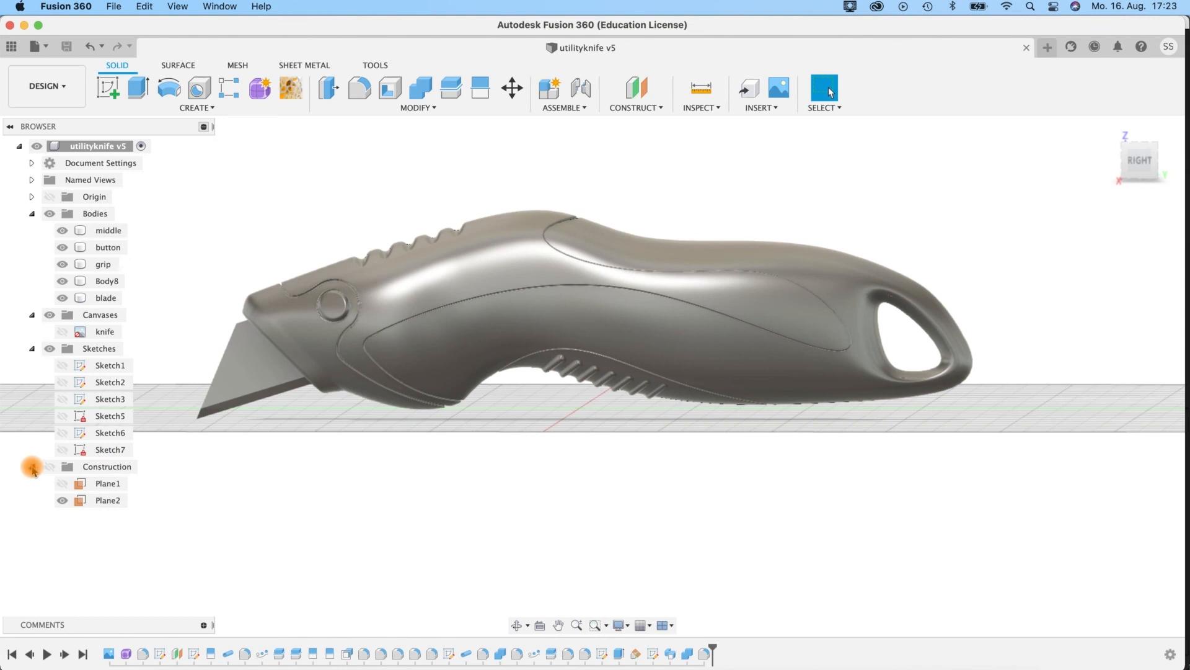
# Step: Collapse the Construction, Sketches and Canvases folders and switch to the Render workspace
pyautogui.click(32, 467)
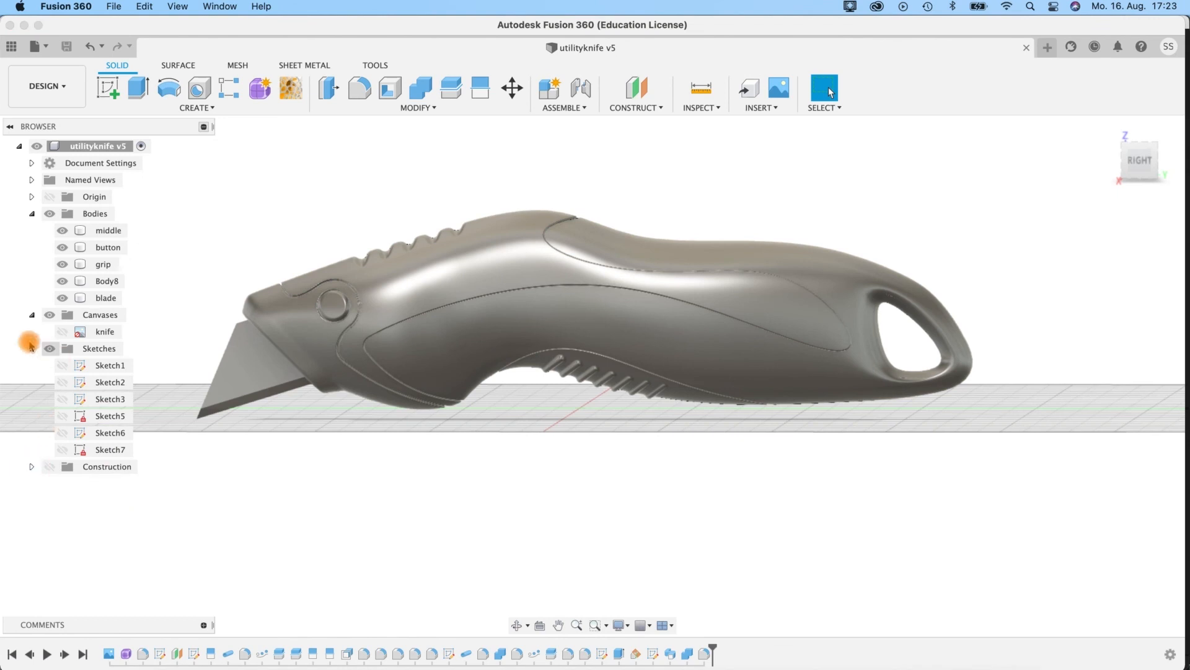
pyautogui.click(31, 348)
pyautogui.click(32, 314)
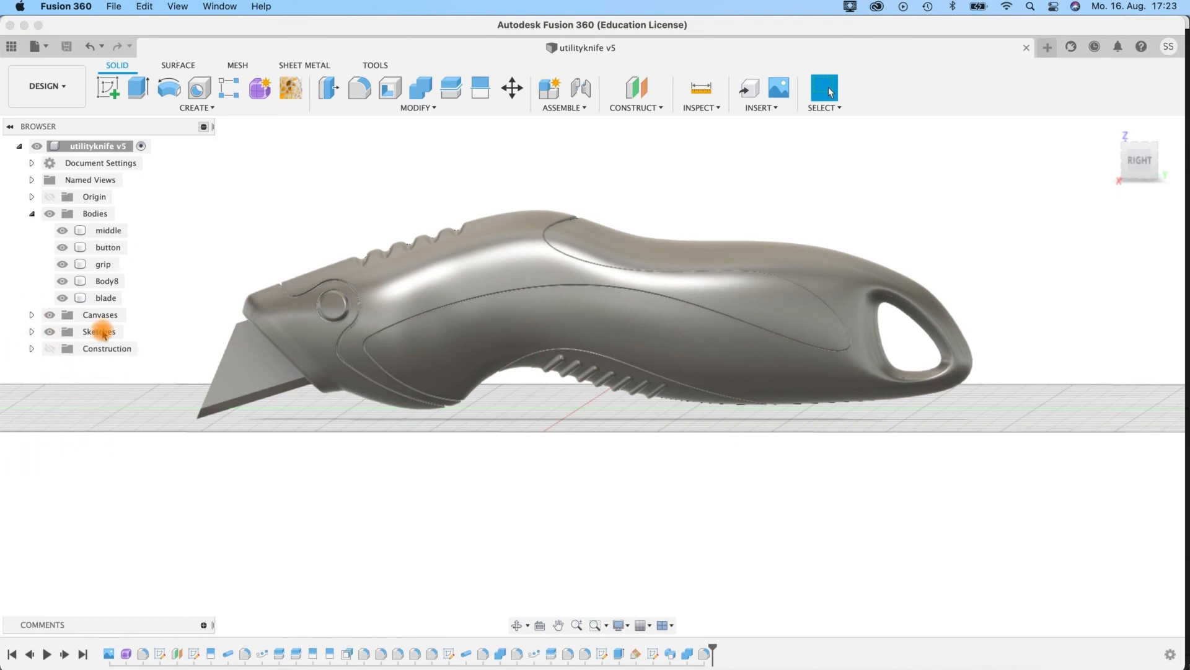
pyautogui.click(68, 97)
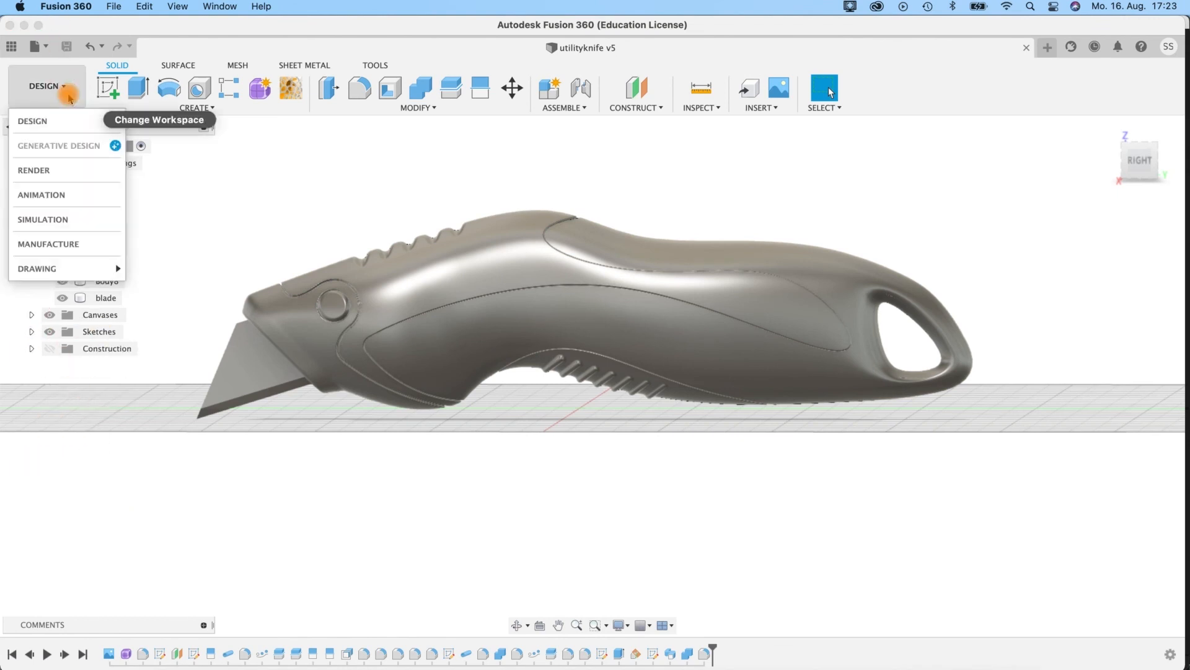
pyautogui.click(47, 169)
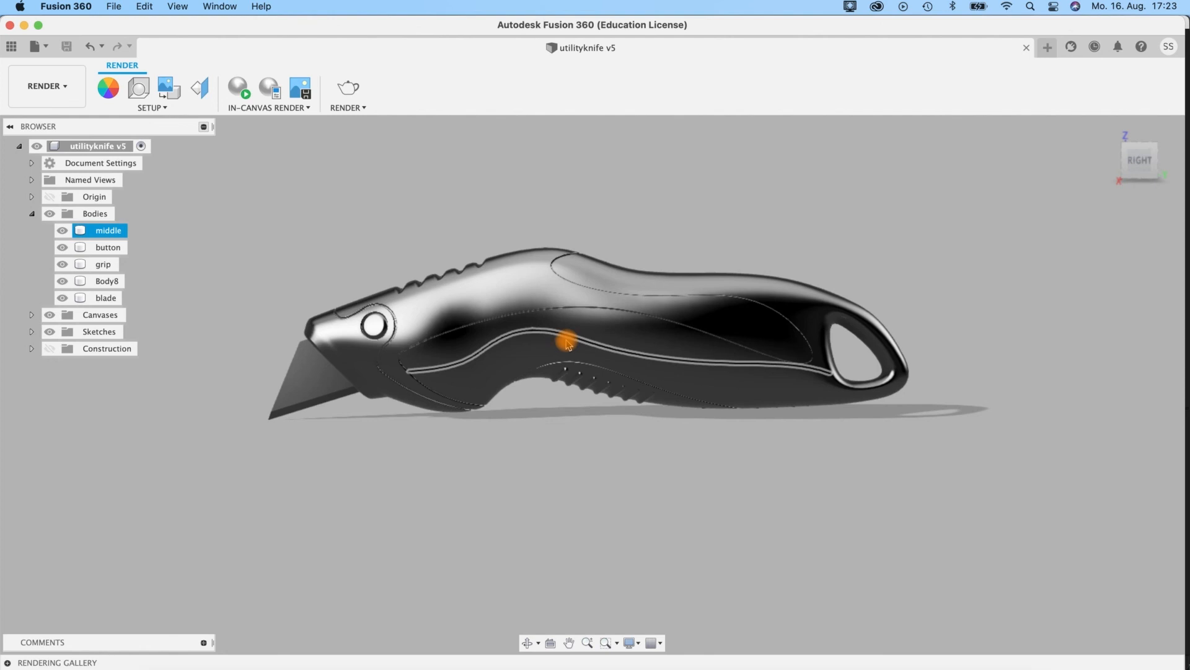
# Step: Apply the Rubber - Soft appearance from the Miscellaneous library to the grip panels and the body with the serrated underside
pyautogui.keyDown('shift'); pyautogui.moveTo(585, 425); pyautogui.dragTo(580, 434, button='middle'); pyautogui.keyUp('shift')
pyautogui.scroll(2, 580, 434)
pyautogui.moveTo(566, 478); pyautogui.dragTo(581, 533, button='middle')
pyautogui.click(116, 98)
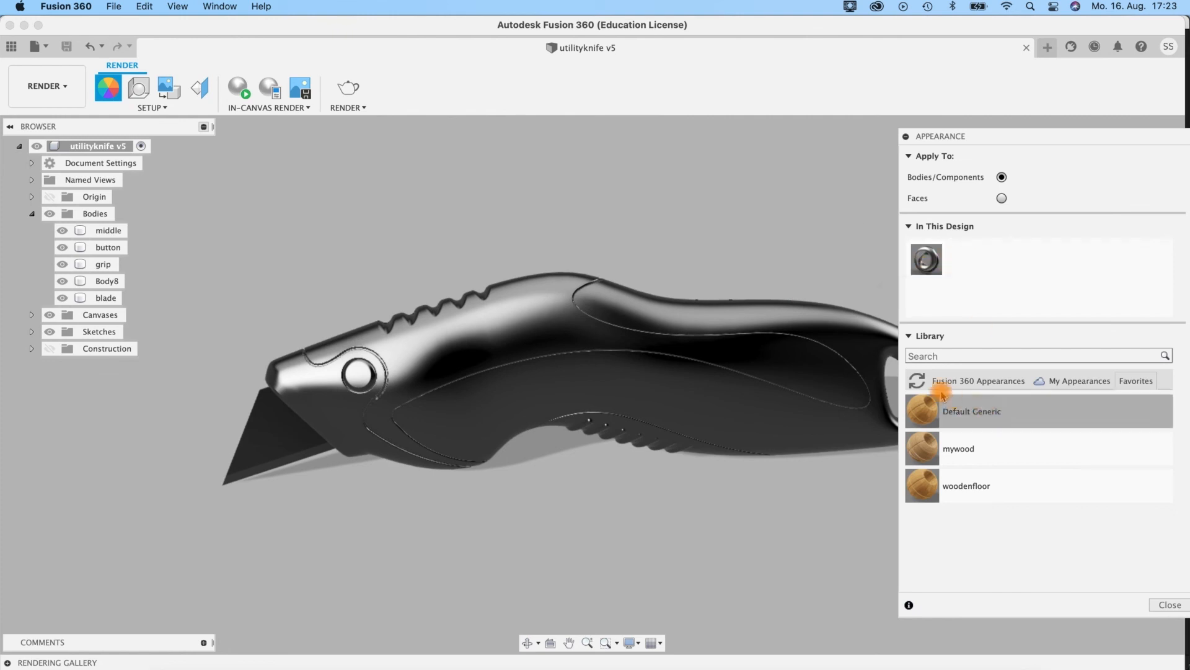
pyautogui.click(947, 379)
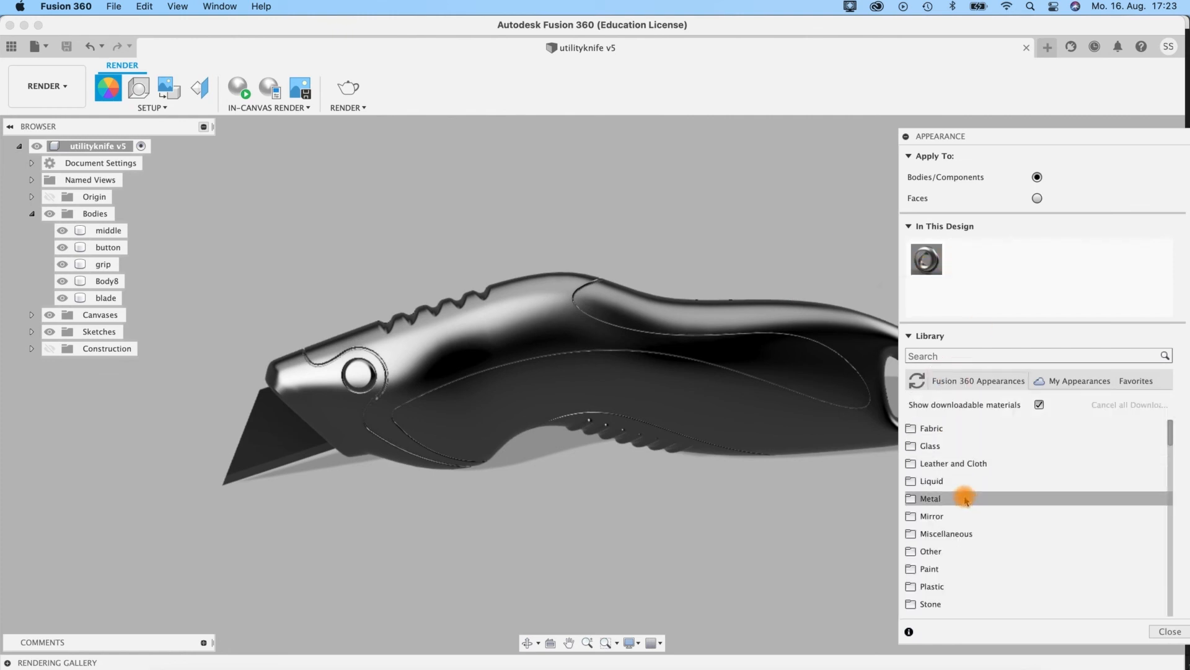
pyautogui.click(938, 534)
pyautogui.scroll(-5, 934, 524)
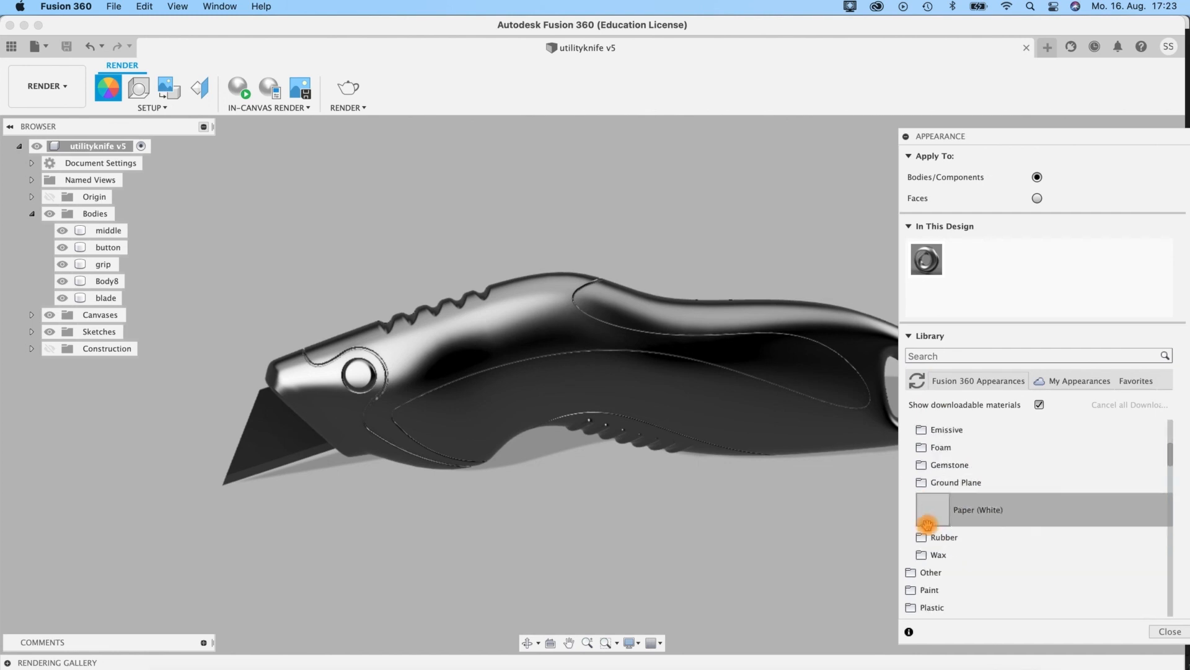
pyautogui.click(929, 536)
pyautogui.scroll(-3, 945, 521)
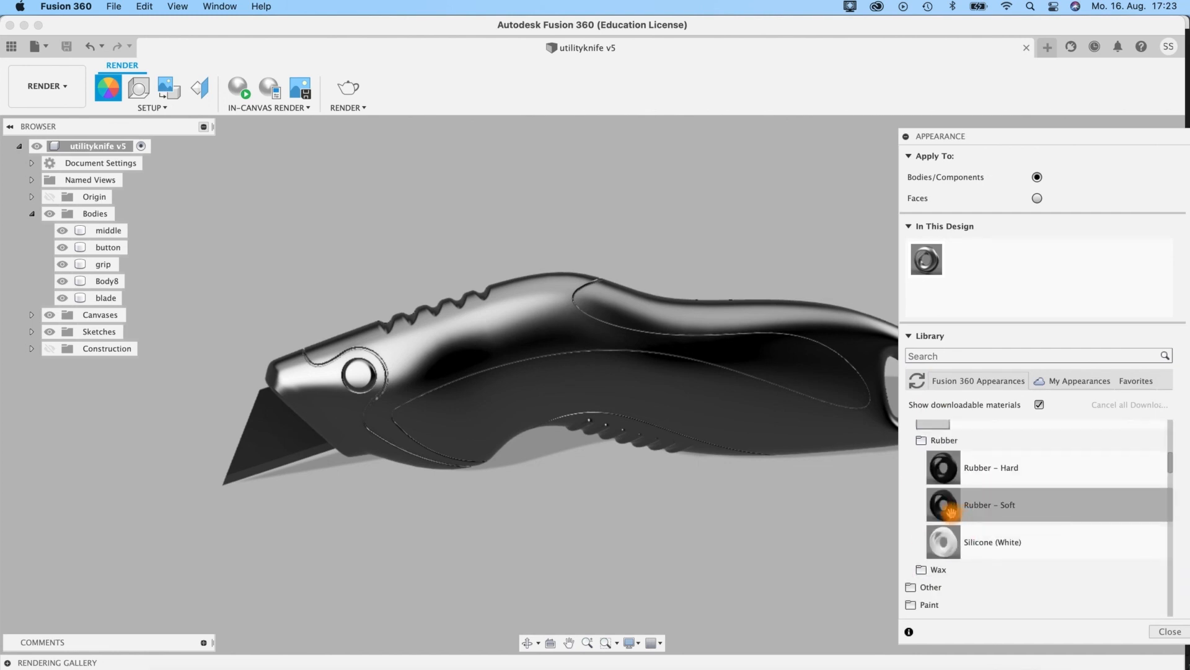
pyautogui.moveTo(949, 509); pyautogui.dragTo(663, 390)
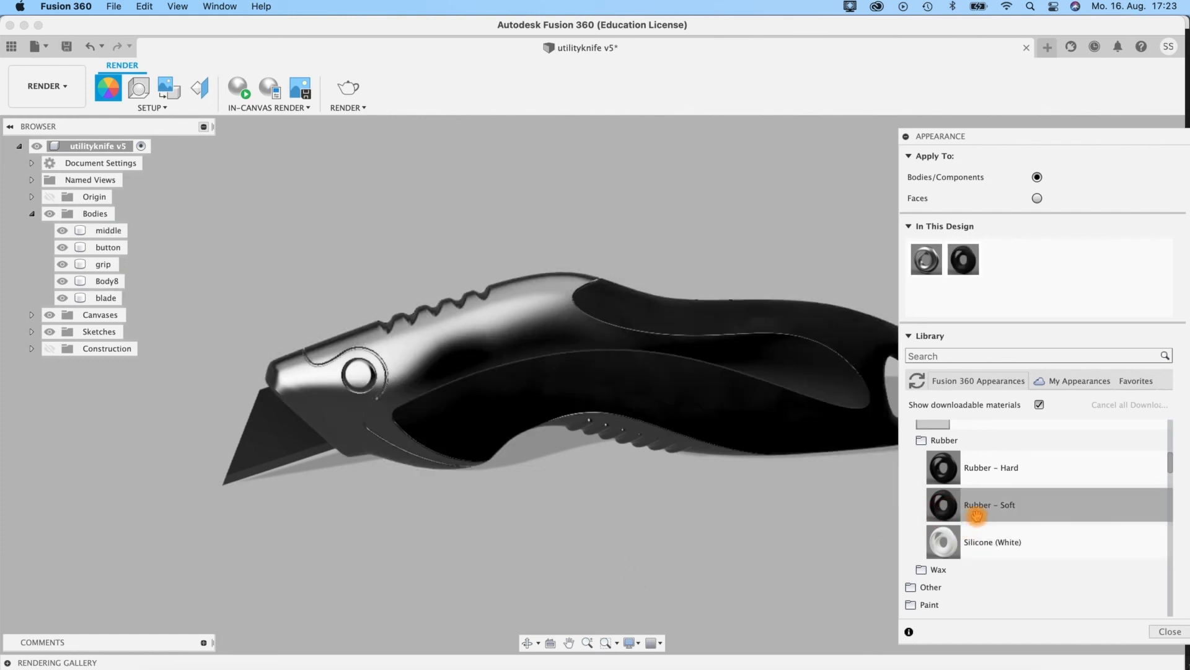
pyautogui.moveTo(742, 462); pyautogui.dragTo(653, 435)
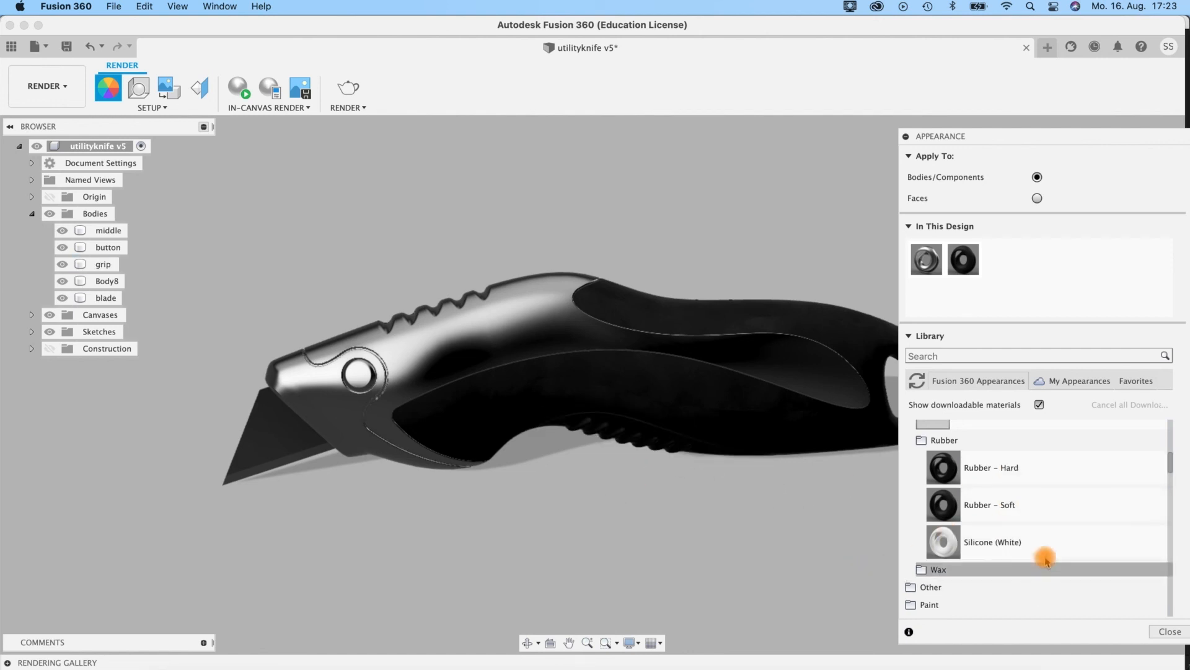
# Step: Apply the Aluminum - Satin appearance from the Metal library to the knife's main housing
pyautogui.scroll(10, 1005, 518)
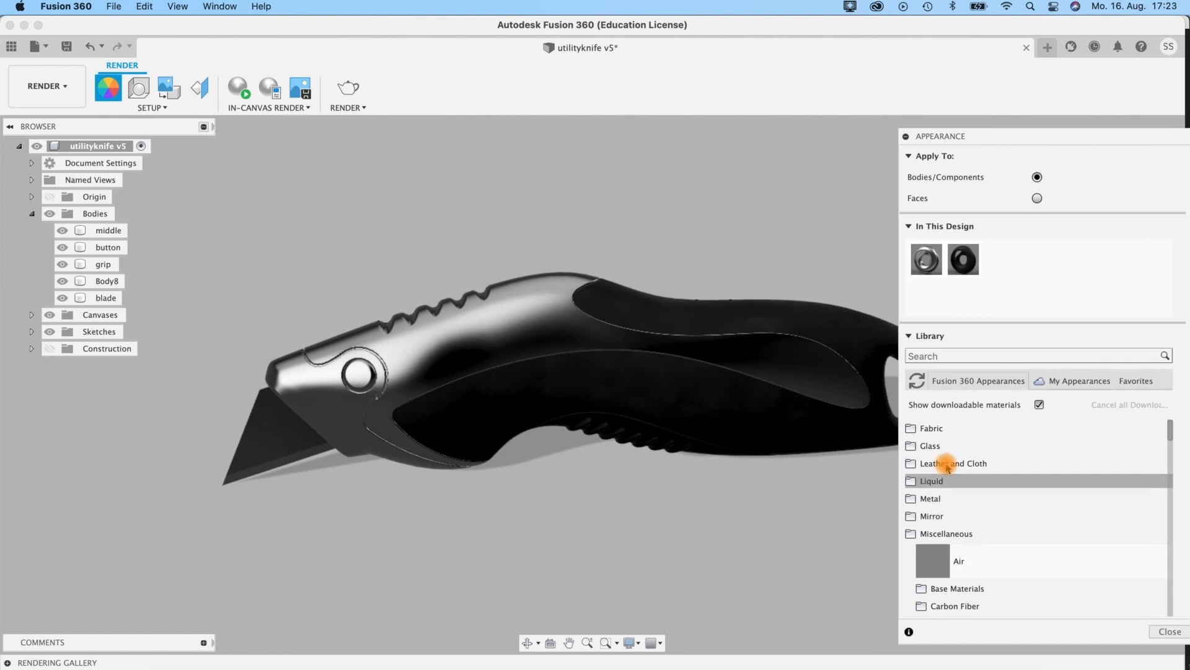
pyautogui.click(944, 505)
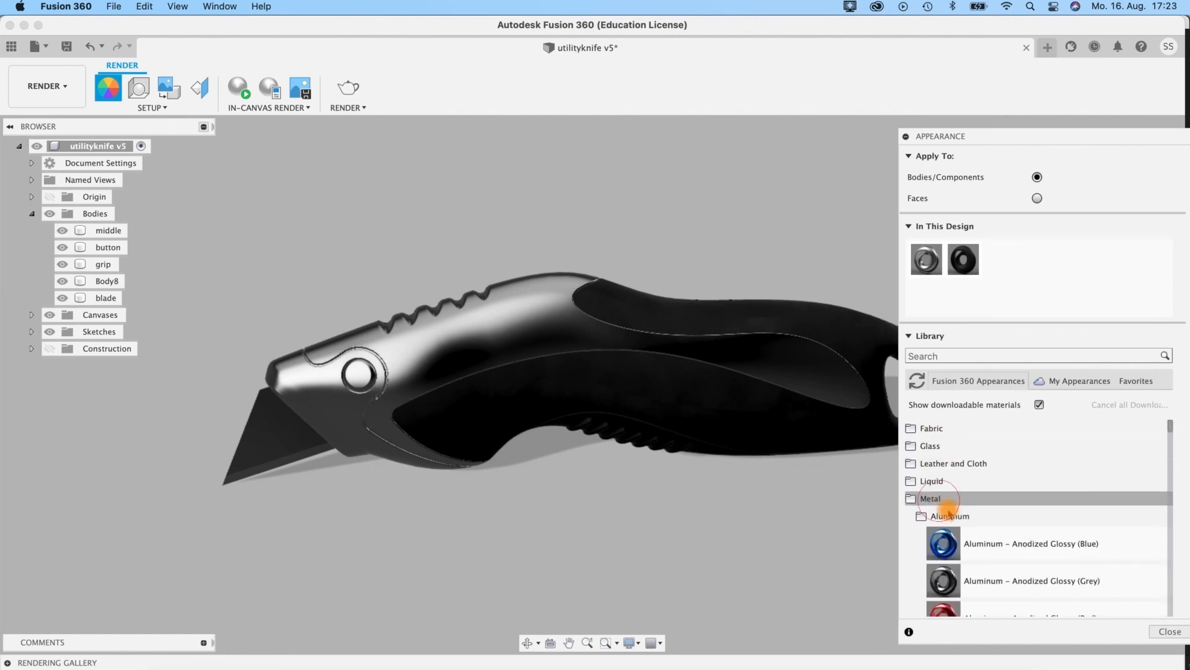
pyautogui.scroll(-6, 1008, 533)
pyautogui.scroll(-3, 999, 511)
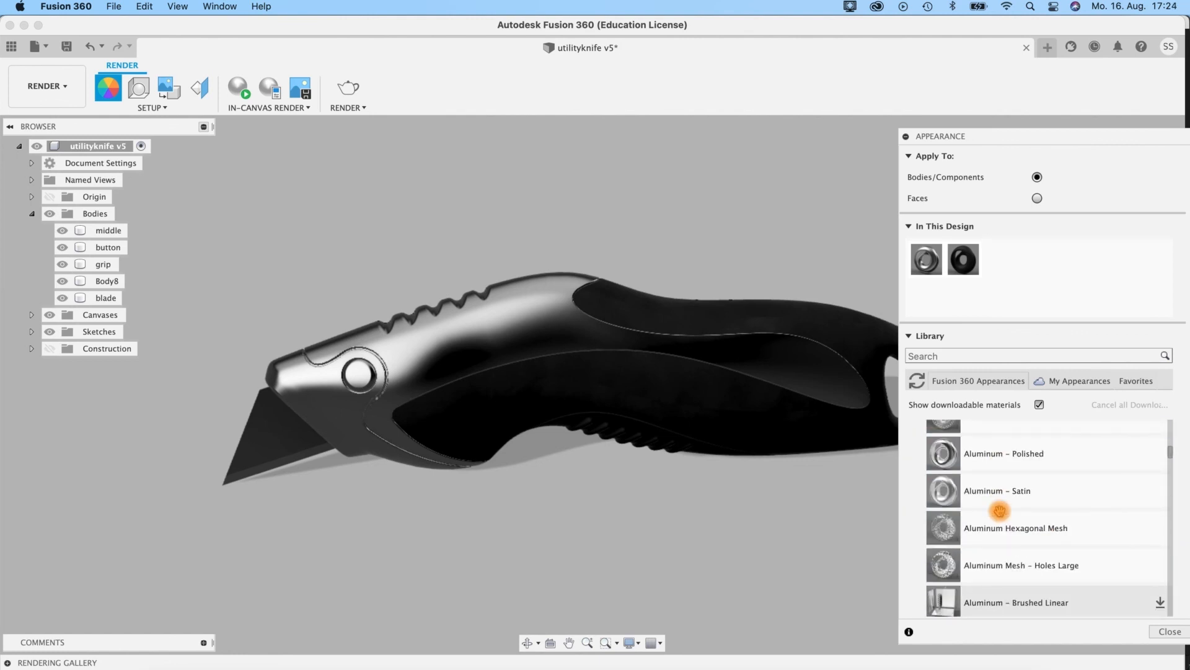
pyautogui.moveTo(943, 491); pyautogui.dragTo(476, 378)
pyautogui.keyDown('shift'); pyautogui.moveTo(586, 571); pyautogui.dragTo(539, 563, button='middle'); pyautogui.keyUp('shift')
pyautogui.scroll(3, 539, 563)
# Step: Apply the Paint - Metallic (Red) appearance from the Paint library to the round button
pyautogui.scroll(-2, 973, 534)
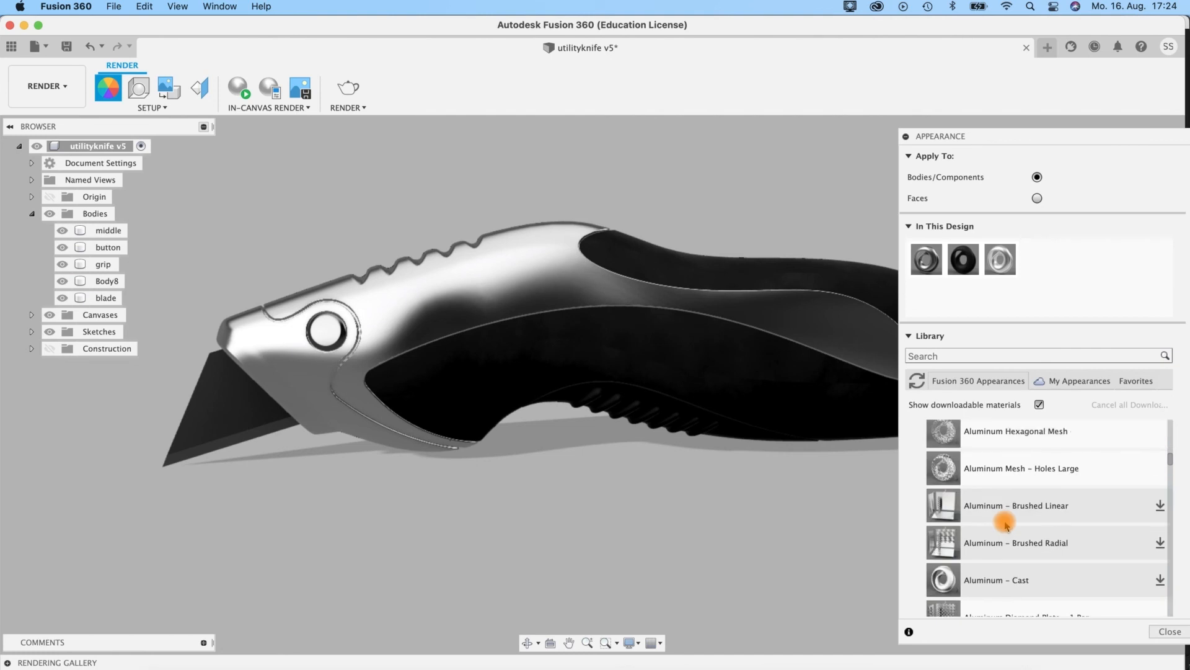
pyautogui.scroll(10, 976, 508)
pyautogui.click(932, 499)
pyautogui.scroll(-15, 941, 529)
pyautogui.scroll(-5, 958, 578)
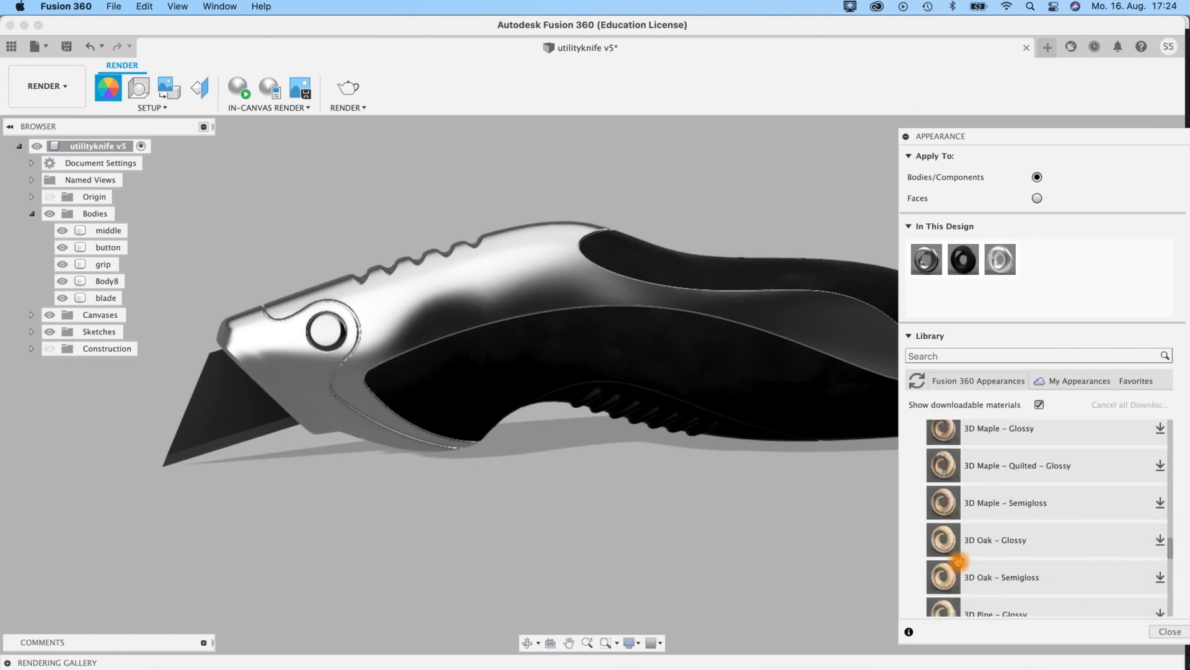
pyautogui.scroll(10, 953, 479)
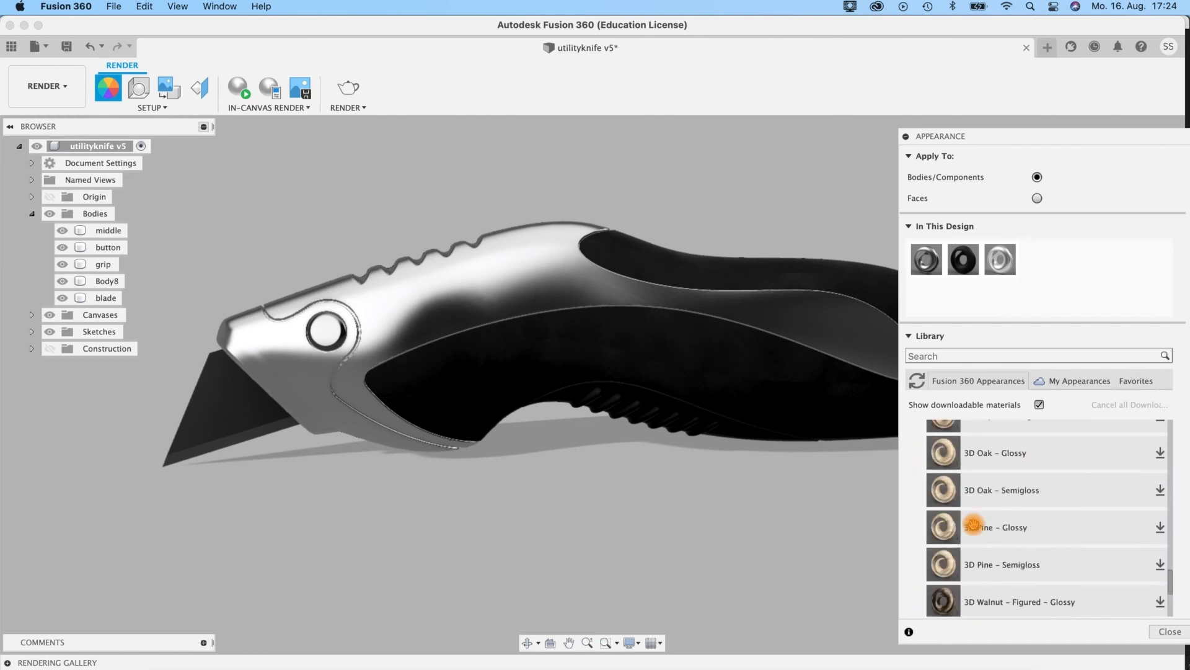
pyautogui.scroll(-3, 950, 507)
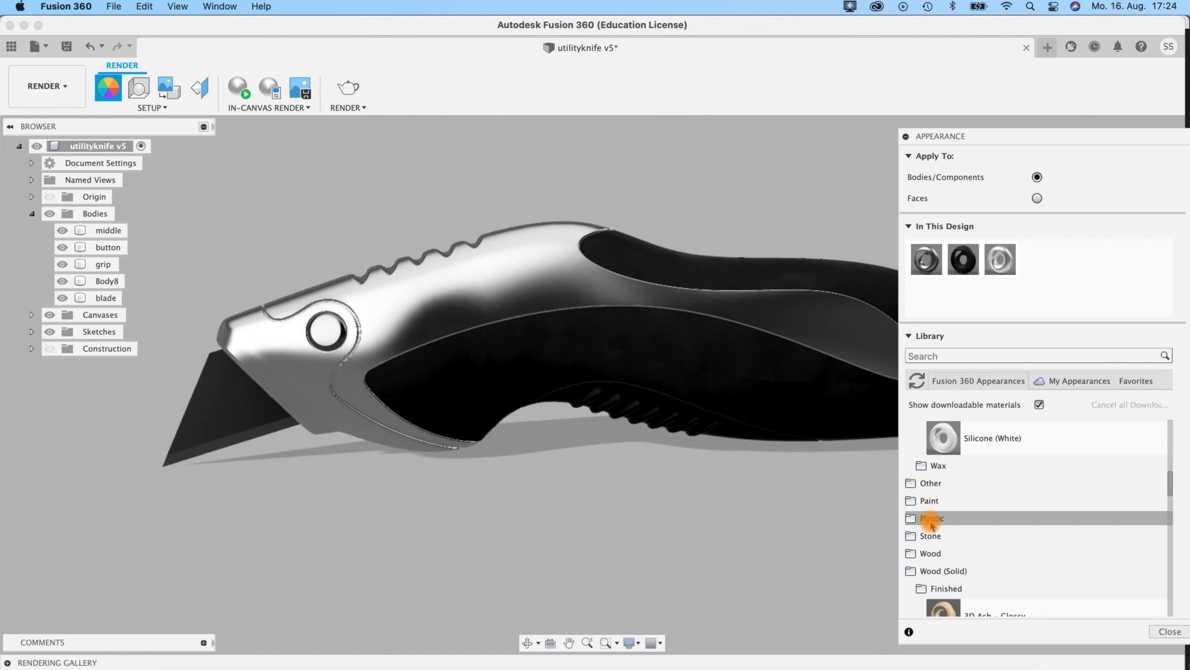
pyautogui.click(931, 519)
pyautogui.click(925, 500)
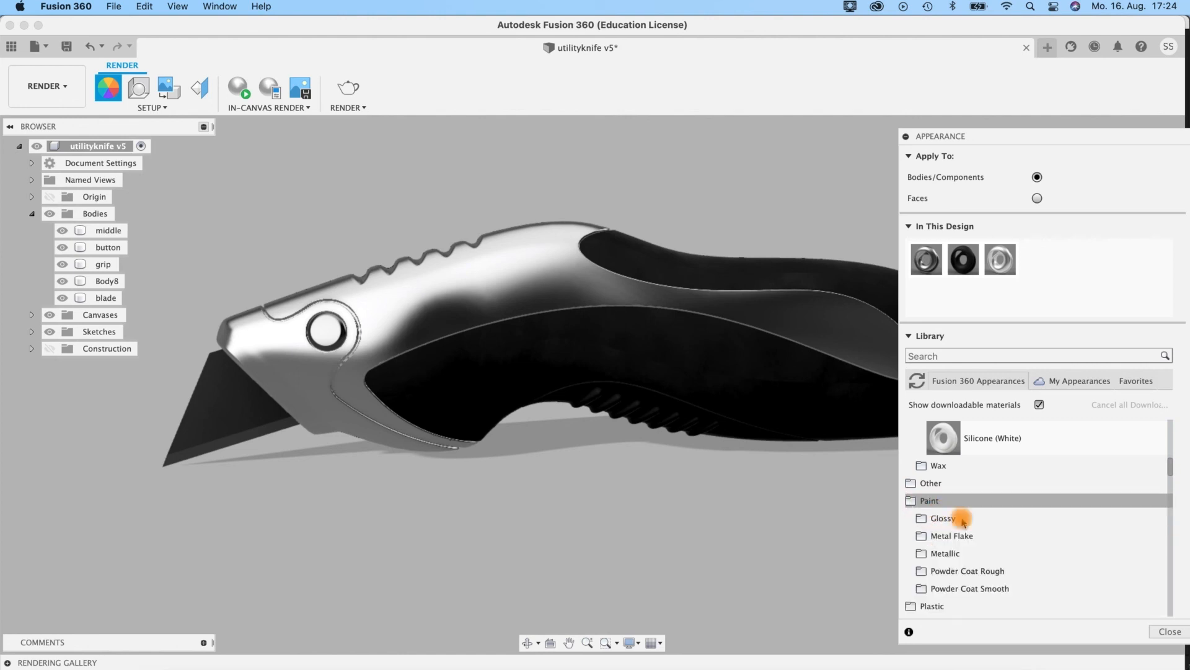
pyautogui.scroll(-2, 963, 522)
pyautogui.scroll(2, 963, 522)
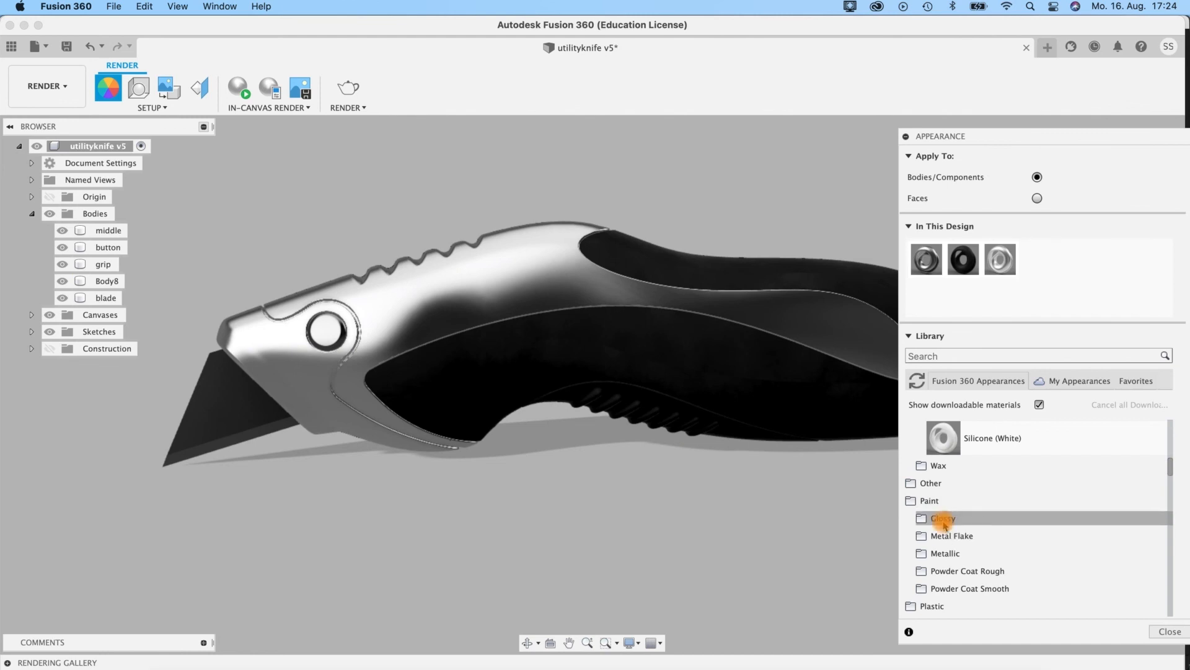
pyautogui.click(943, 554)
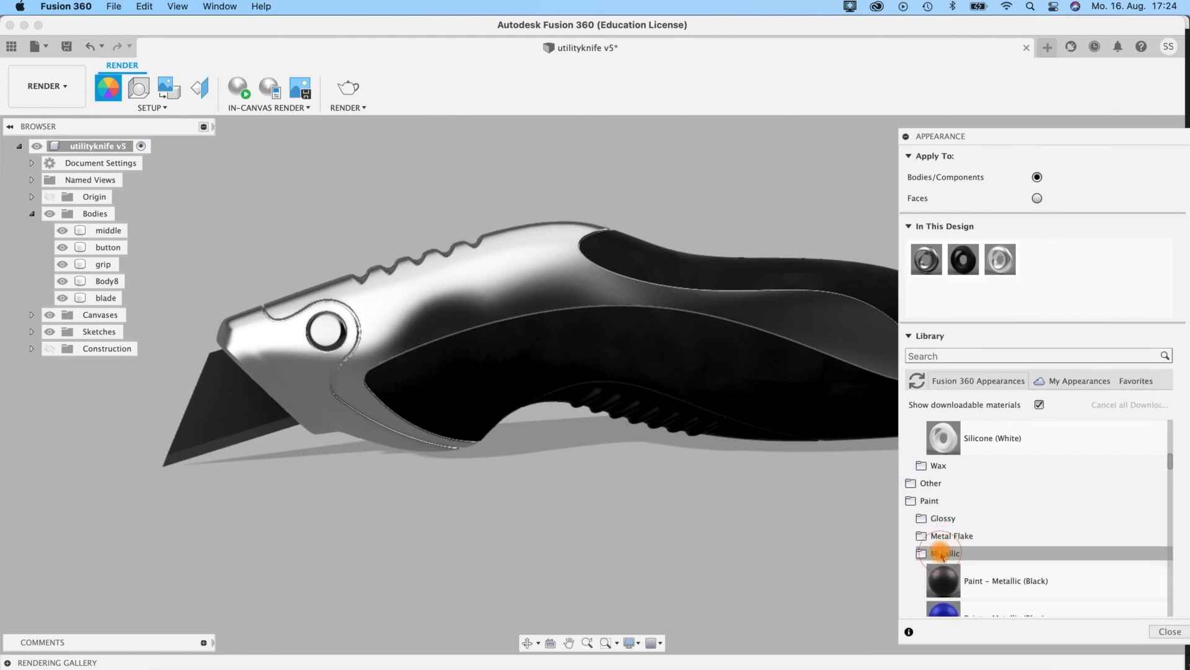
pyautogui.scroll(-2, 946, 545)
pyautogui.scroll(-4, 945, 546)
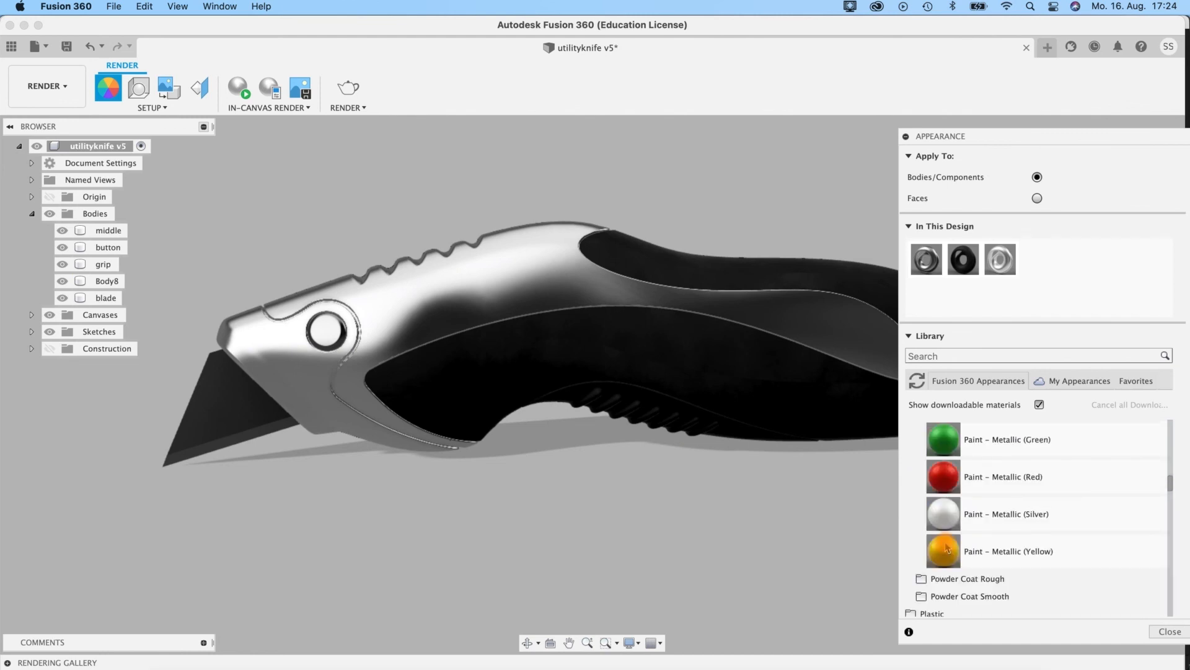
pyautogui.keyDown('shift'); pyautogui.moveTo(609, 505); pyautogui.dragTo(639, 503, button='middle'); pyautogui.keyUp('shift')
pyautogui.moveTo(943, 476)
pyautogui.mouseDown()
pyautogui.moveTo(374, 362)
pyautogui.moveTo(336, 338)
pyautogui.mouseUp()
pyautogui.moveTo(338, 529)
pyautogui.keyDown('shift'); pyautogui.mouseDown(button='middle')
pyautogui.moveTo(366, 532)
pyautogui.moveTo(343, 558)
pyautogui.moveTo(337, 550)
pyautogui.moveTo(751, 482)
pyautogui.mouseUp(button='middle'); pyautogui.keyUp('shift')
# Step: Apply the Aluminum - Polished appearance from the Metal library to the blade
pyautogui.scroll(5, 975, 458)
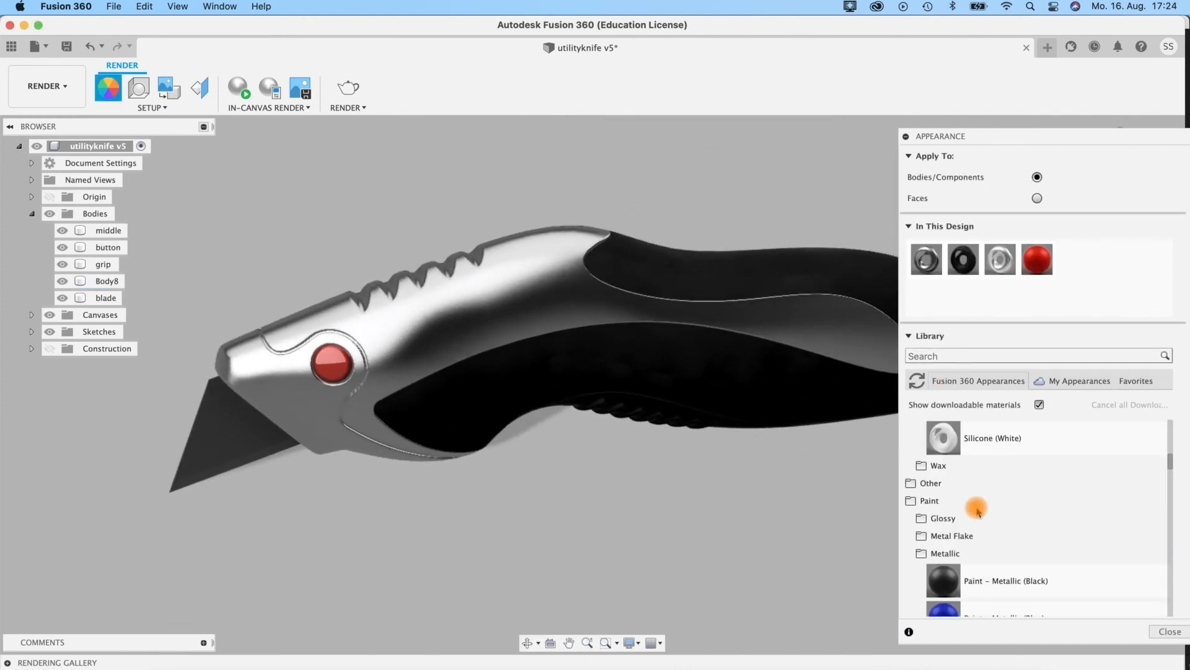
pyautogui.scroll(10, 943, 522)
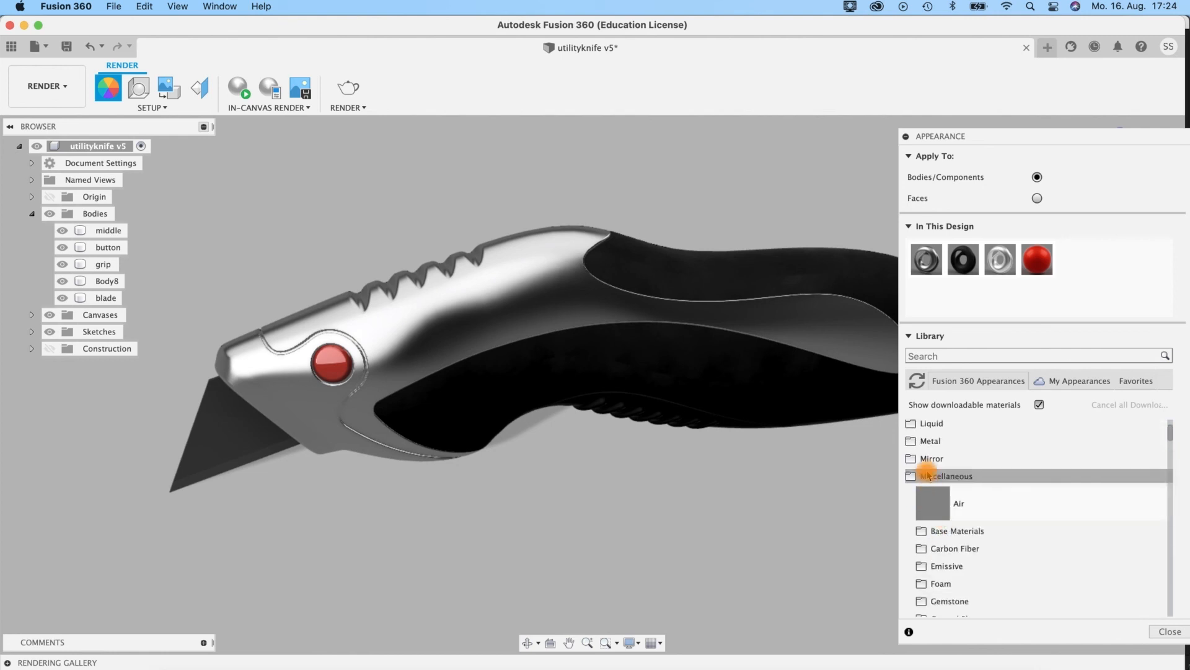
pyautogui.click(928, 441)
pyautogui.scroll(-2, 947, 490)
pyautogui.scroll(-2, 949, 489)
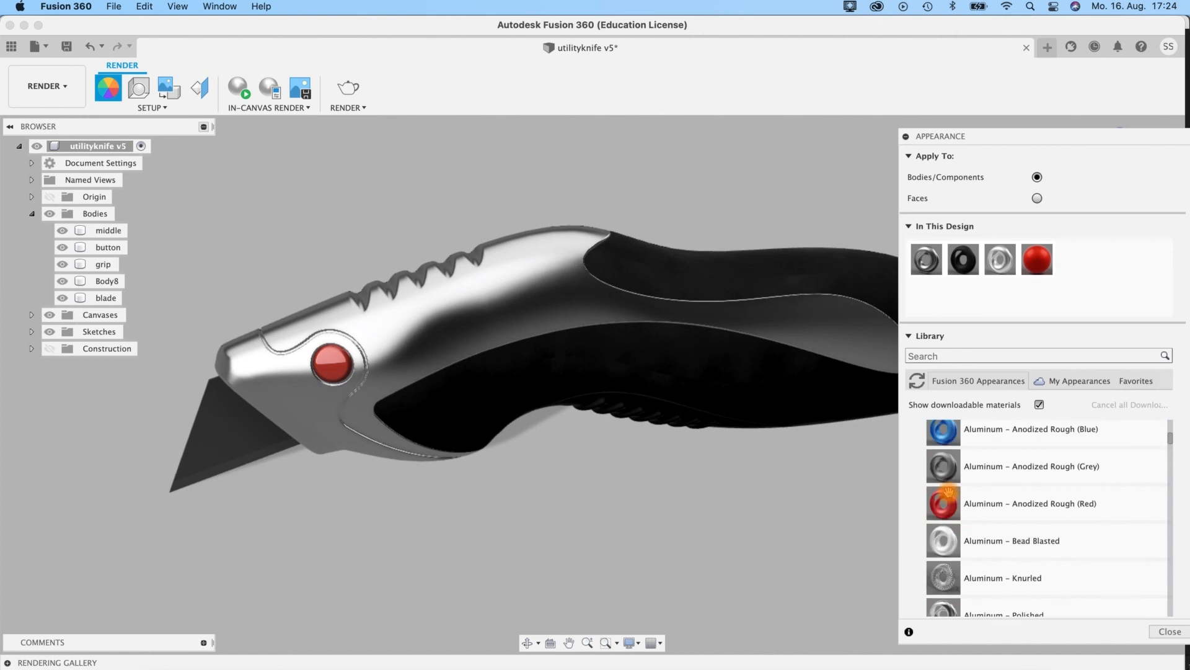
pyautogui.scroll(-2, 948, 492)
pyautogui.scroll(-2, 948, 493)
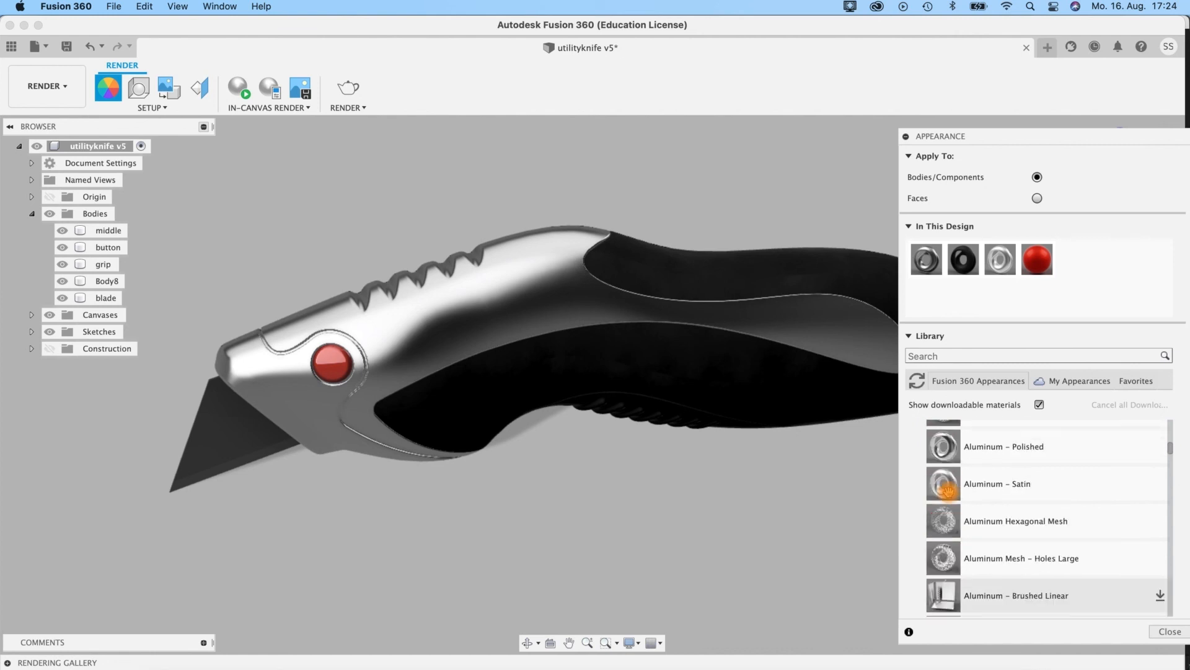
pyautogui.moveTo(936, 441); pyautogui.dragTo(214, 466)
pyautogui.keyDown('shift'); pyautogui.moveTo(335, 548); pyautogui.dragTo(577, 501, button='middle'); pyautogui.keyUp('shift')
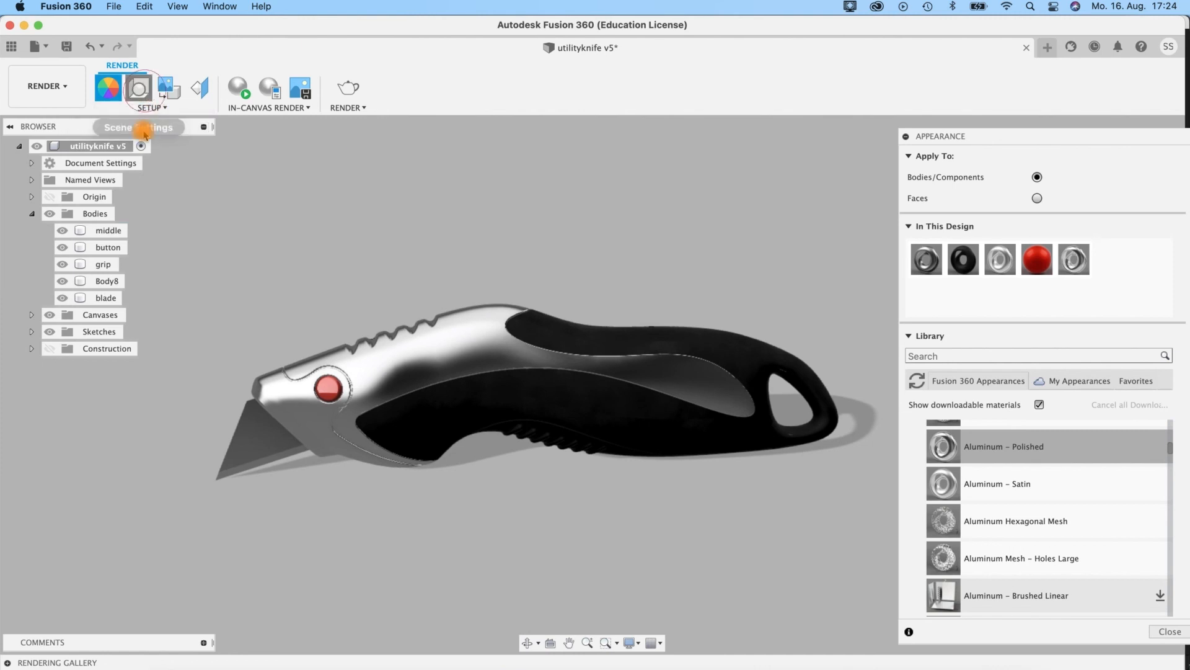
# Step: Set the scene's current environment to Cool Light and bring up the general scene settings
pyautogui.click(139, 88)
pyautogui.click(1091, 229)
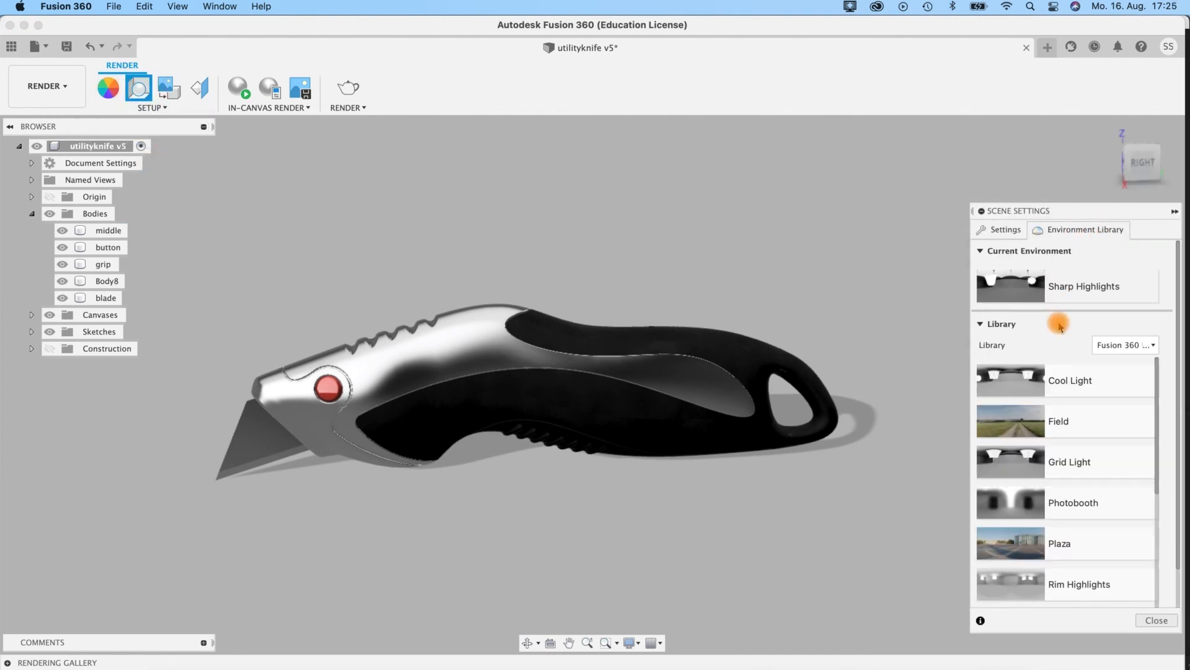
pyautogui.moveTo(1012, 302); pyautogui.dragTo(1011, 300)
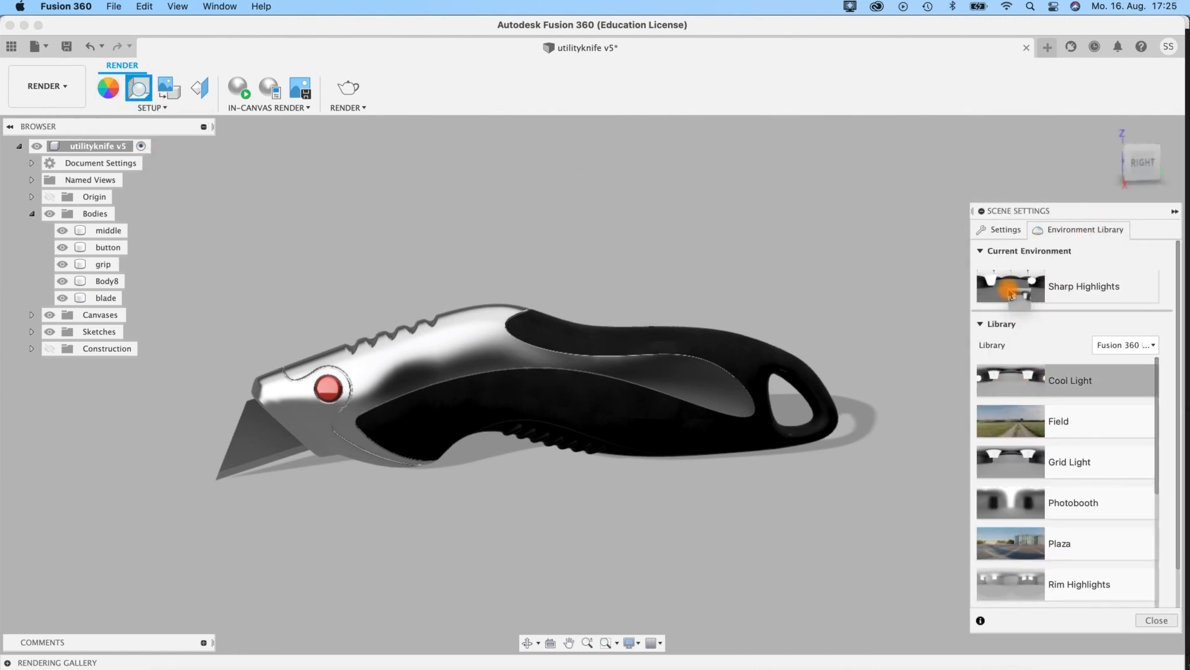
pyautogui.click(999, 230)
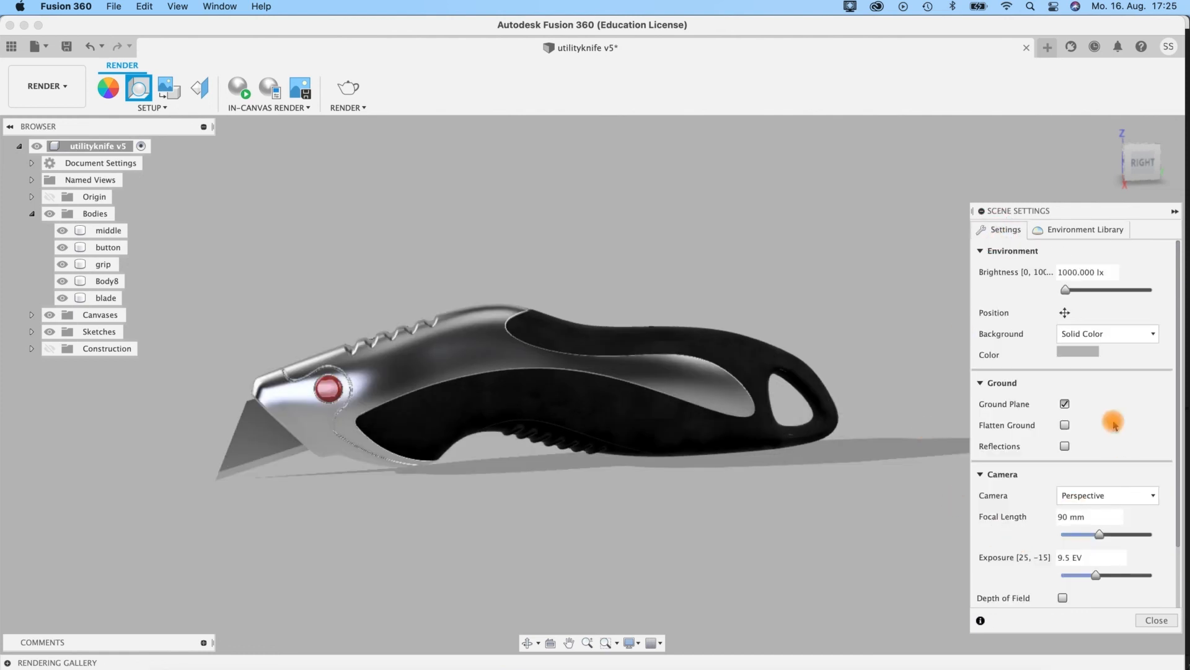
# Step: Enable ground reflections in the scene and frame the knife in the straight Left view
pyautogui.click(1065, 446)
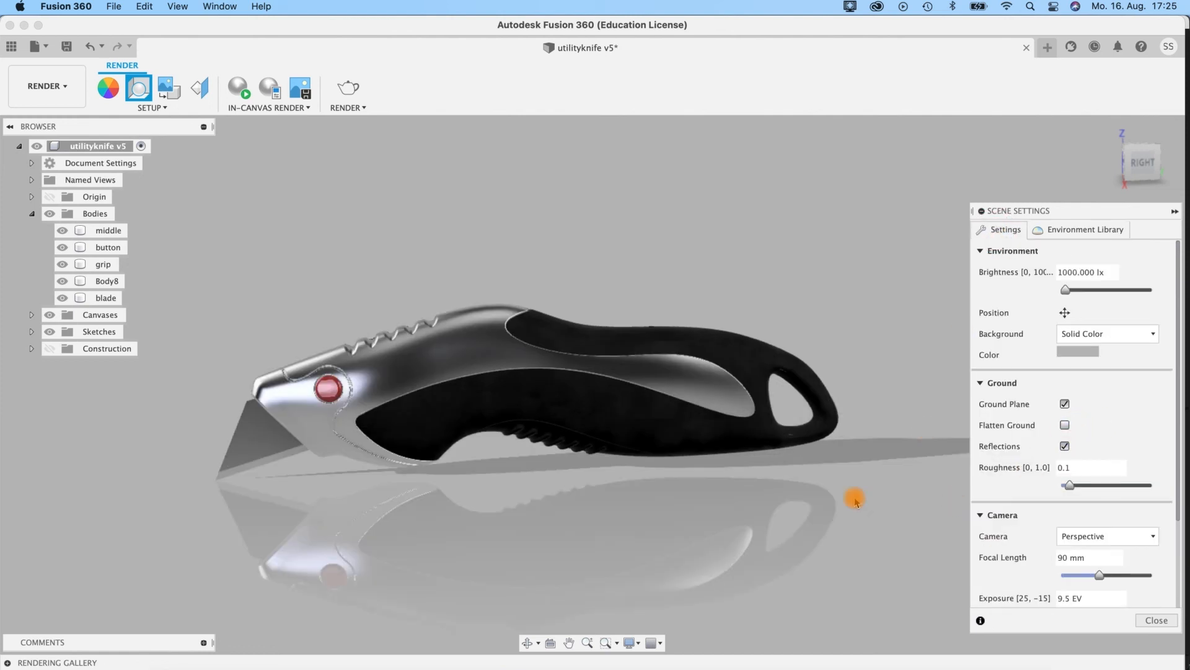
pyautogui.keyDown('shift'); pyautogui.moveTo(798, 528); pyautogui.dragTo(574, 409, button='middle'); pyautogui.keyUp('shift')
pyautogui.moveTo(849, 455)
pyautogui.keyDown('shift'); pyautogui.mouseDown(button='middle')
pyautogui.moveTo(832, 444)
pyautogui.moveTo(845, 435)
pyautogui.mouseUp(button='middle'); pyautogui.keyUp('shift')
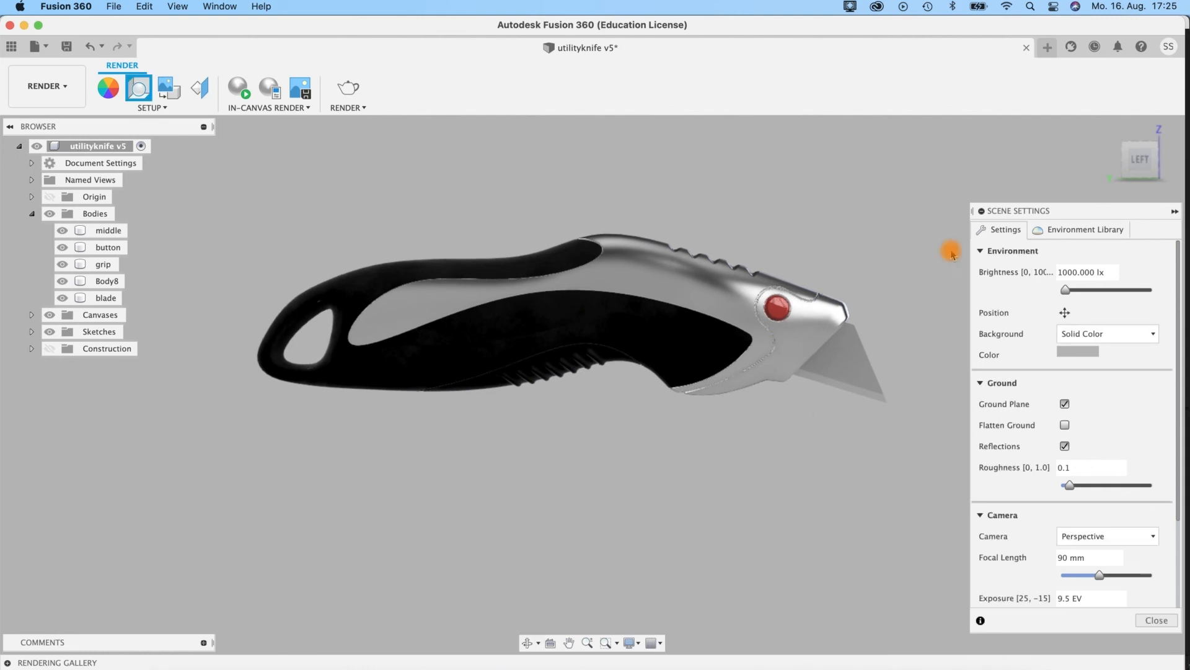
pyautogui.click(1142, 167)
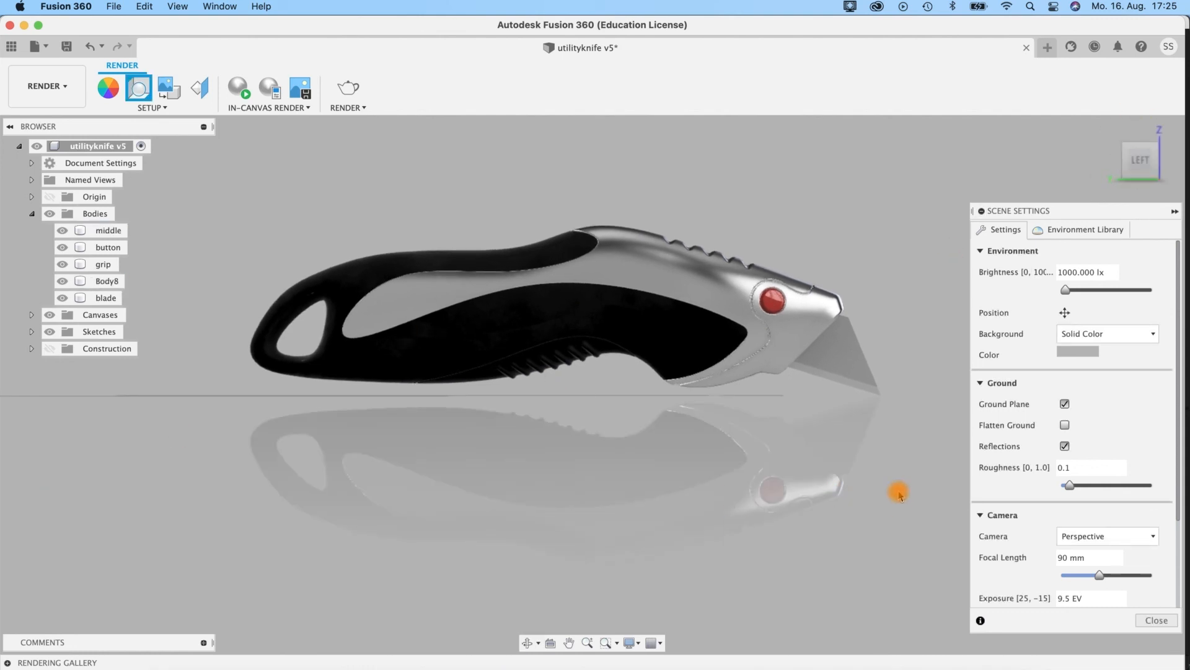
pyautogui.moveTo(897, 376); pyautogui.dragTo(854, 390, button='middle')
# Step: Rotate the scene's lighting environment to about -148.6 degrees
pyautogui.click(1085, 229)
pyautogui.click(1002, 230)
pyautogui.click(1065, 313)
pyautogui.moveTo(836, 465); pyautogui.dragTo(738, 469)
# Step: Set the camera's aspect ratio to 16:9 Widescreen and start the in-canvas render
pyautogui.scroll(-4, 1155, 546)
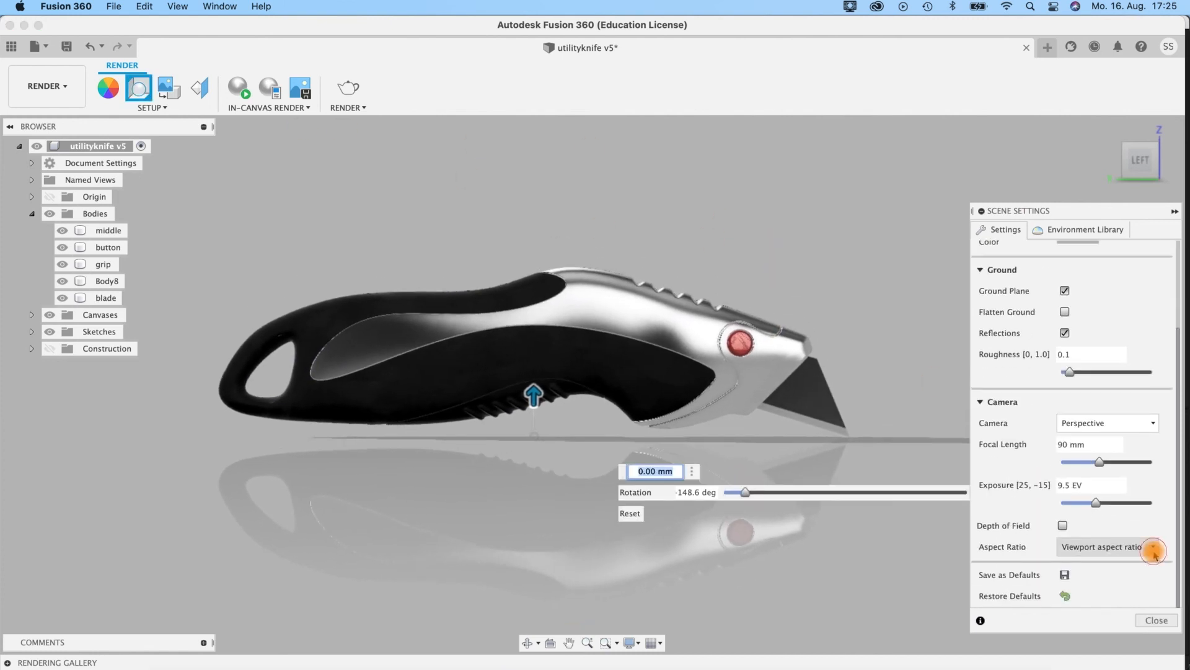
pyautogui.click(1155, 549)
pyautogui.click(1097, 611)
pyautogui.click(239, 87)
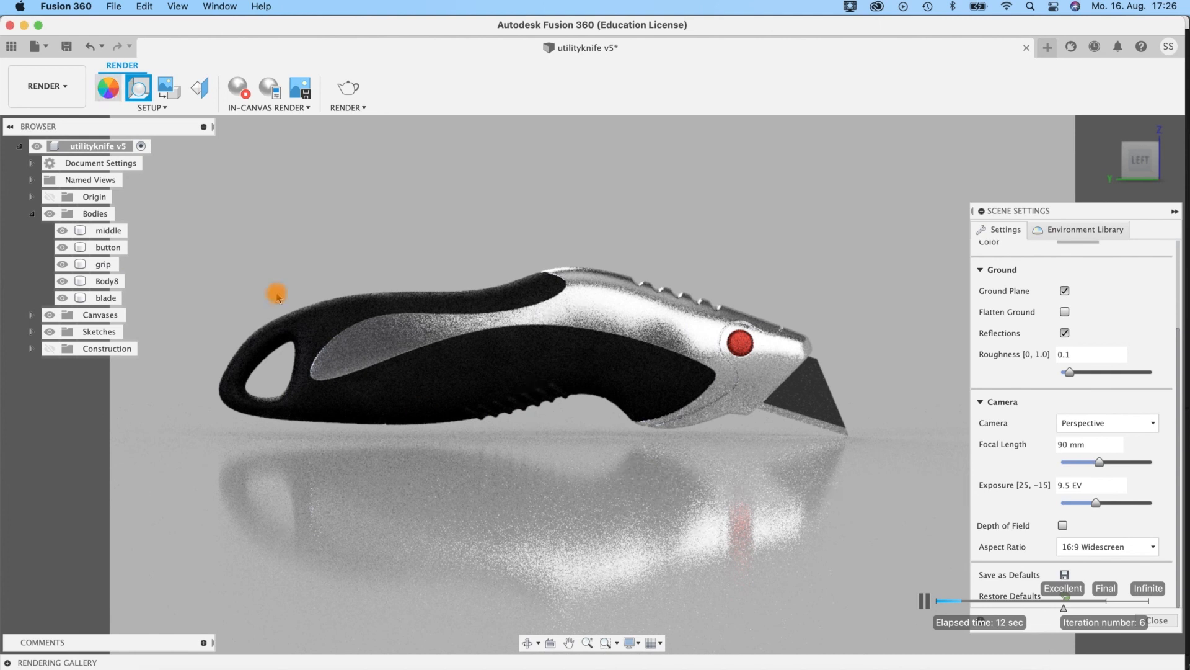
# Step: Bring up the appearance settings and duplicate the design's Rubber - Soft appearance
pyautogui.press('a')
pyautogui.click(603, 389)
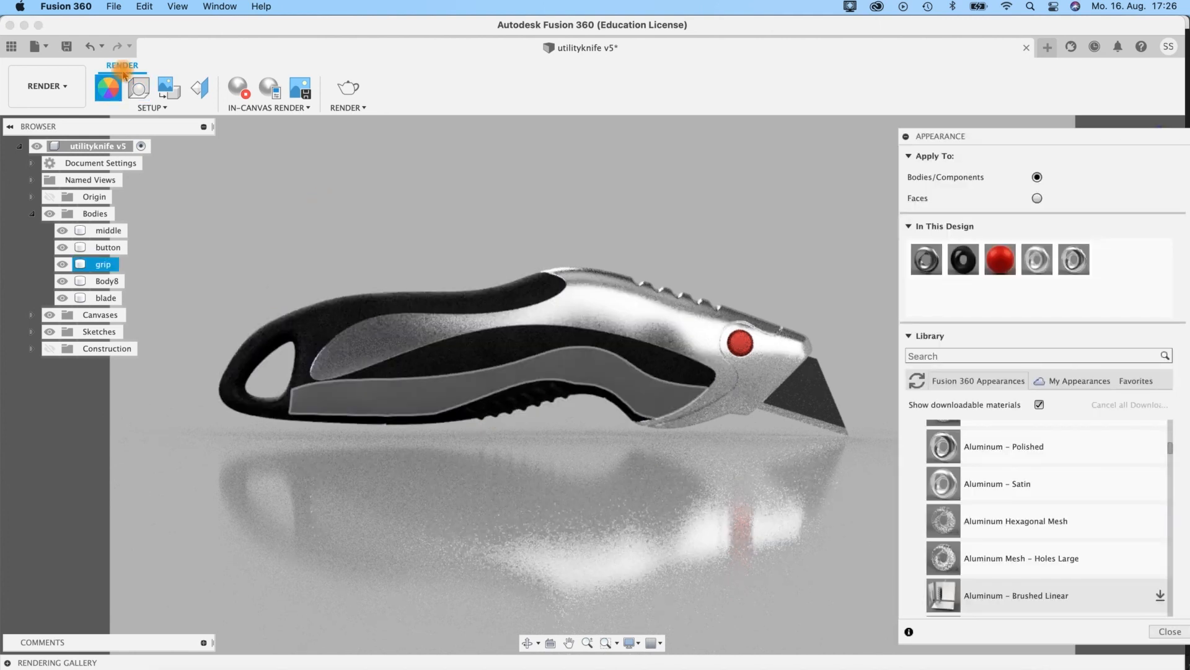
pyautogui.click(110, 87)
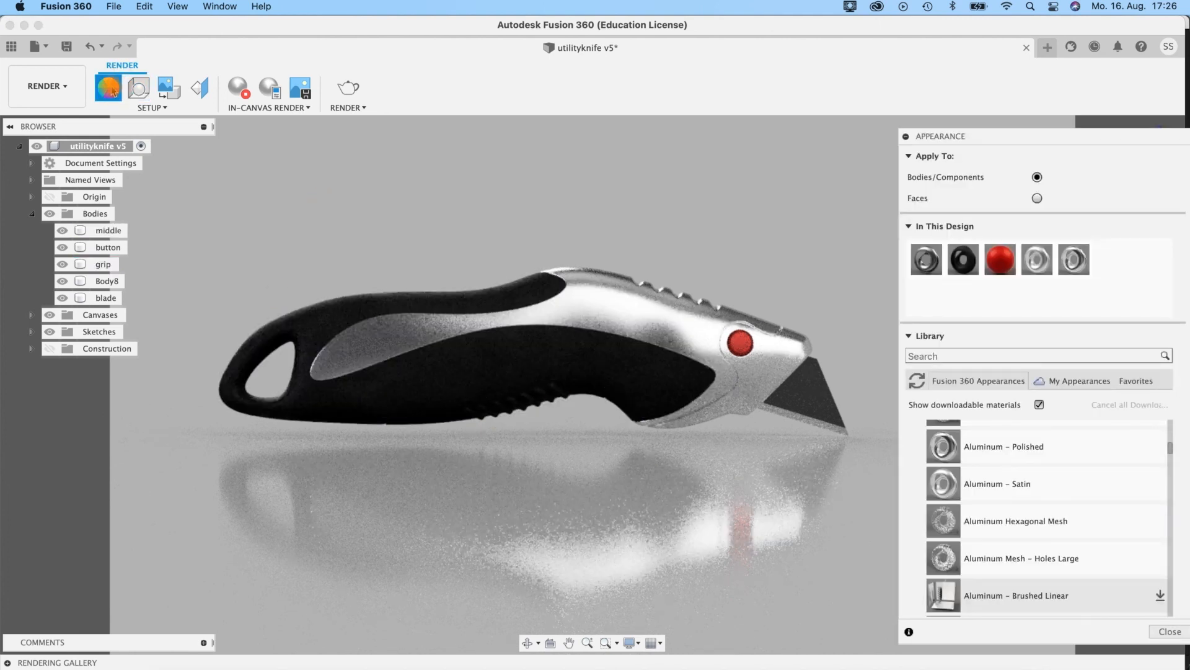
pyautogui.rightClick(964, 262)
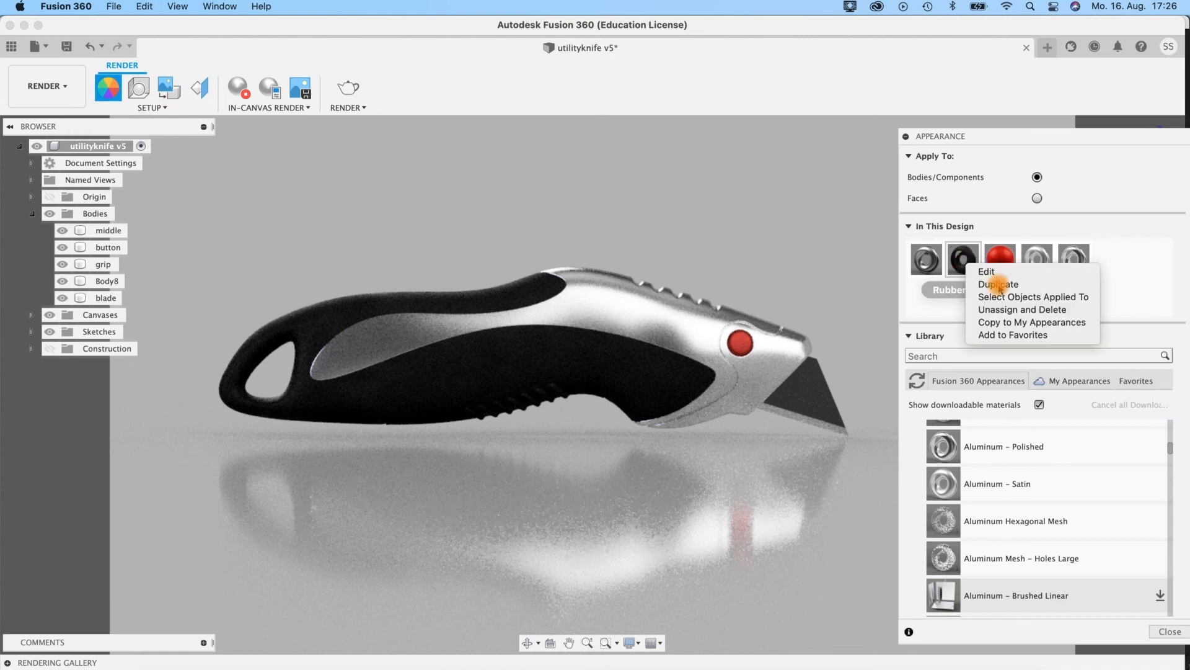
pyautogui.click(997, 285)
# Step: Color the duplicated rubber appearance red (RGB 172, 13, 13) and apply it to the ribbed insert under the grip
pyautogui.doubleClick(1111, 260)
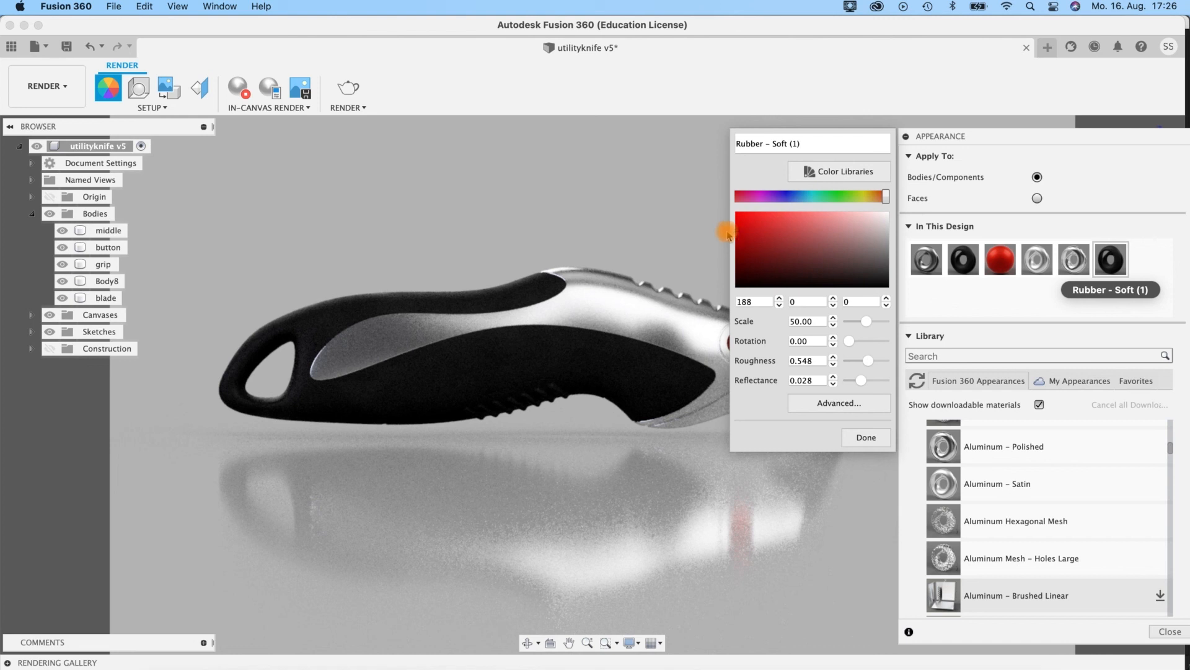
pyautogui.click(838, 404)
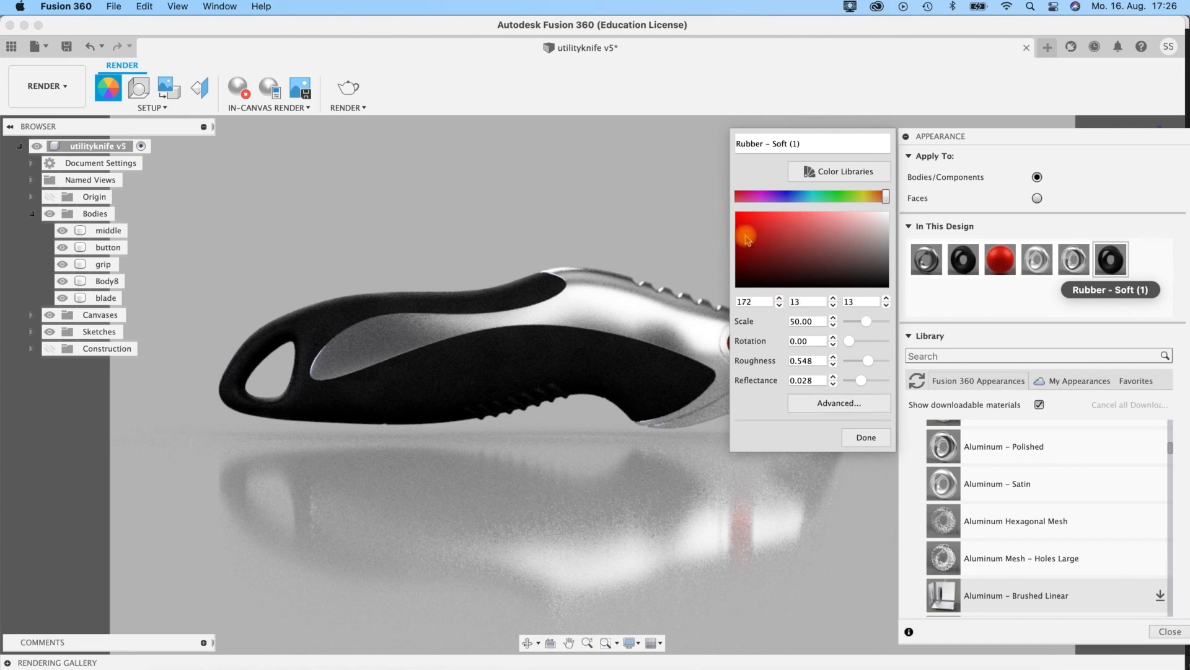
pyautogui.click(867, 437)
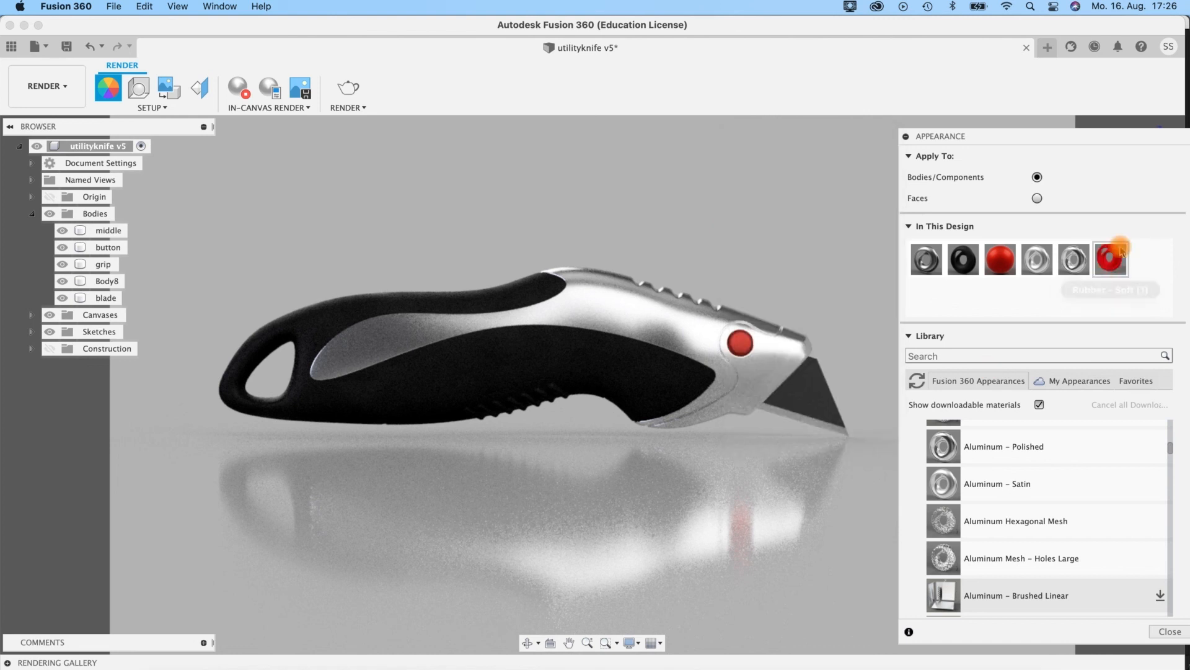
pyautogui.moveTo(1111, 259); pyautogui.dragTo(497, 413)
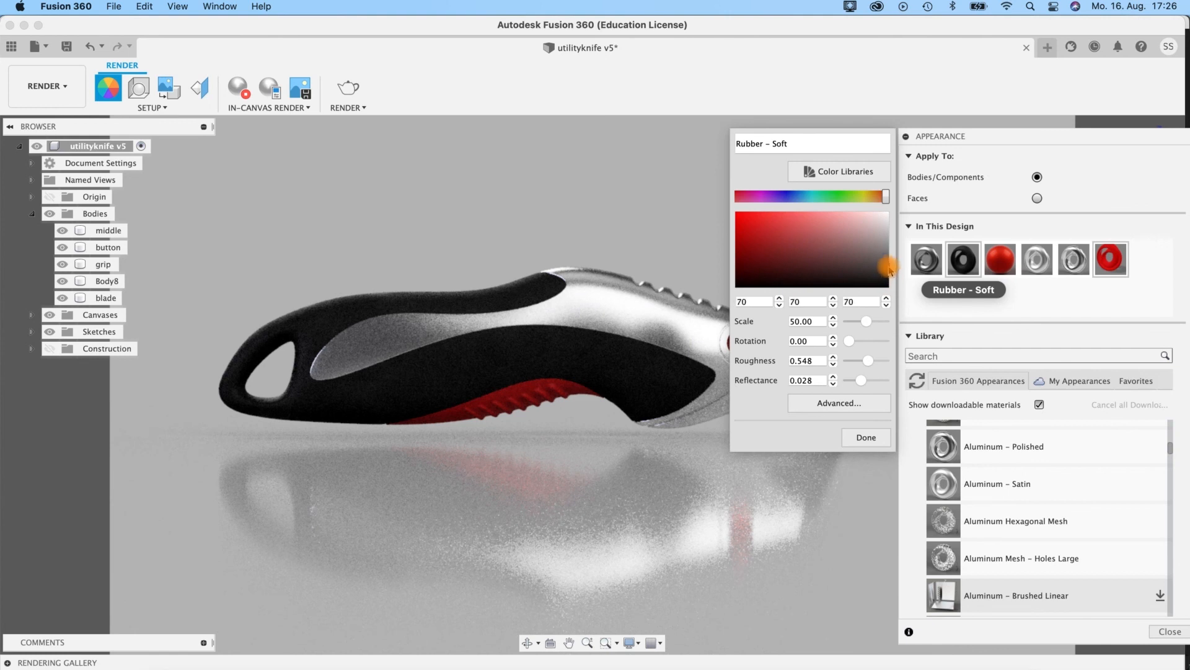
# Step: Set the original Rubber - Soft appearance's color to dark gray (RGB 56, 56, 56)
pyautogui.click(887, 270)
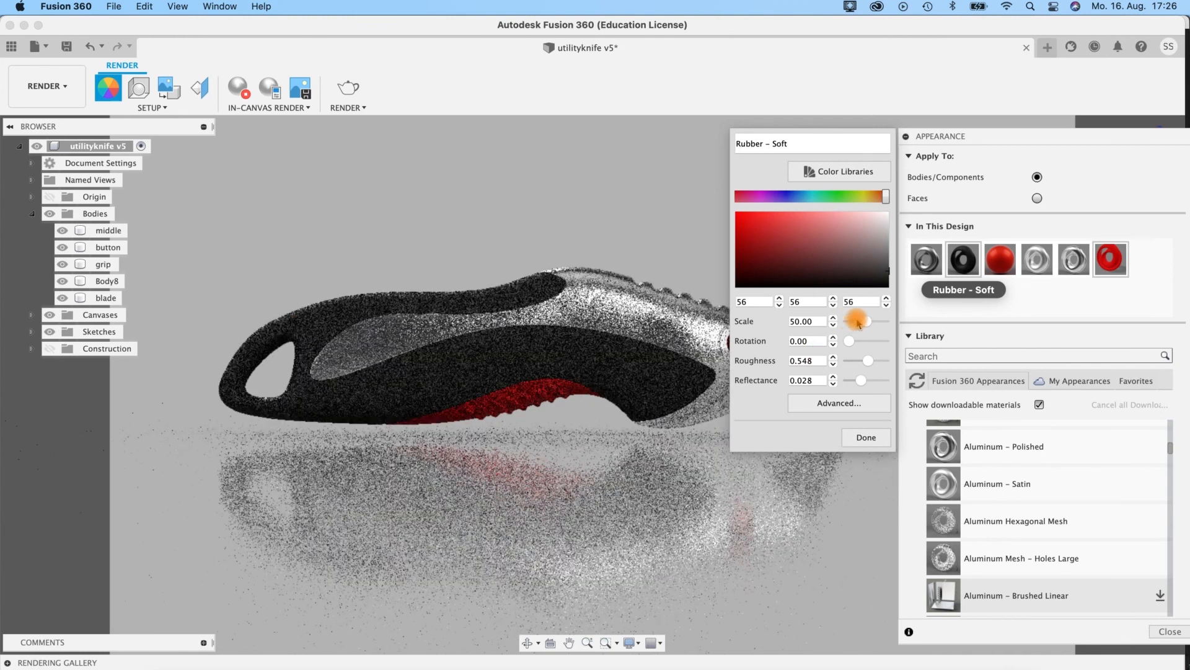
pyautogui.click(866, 437)
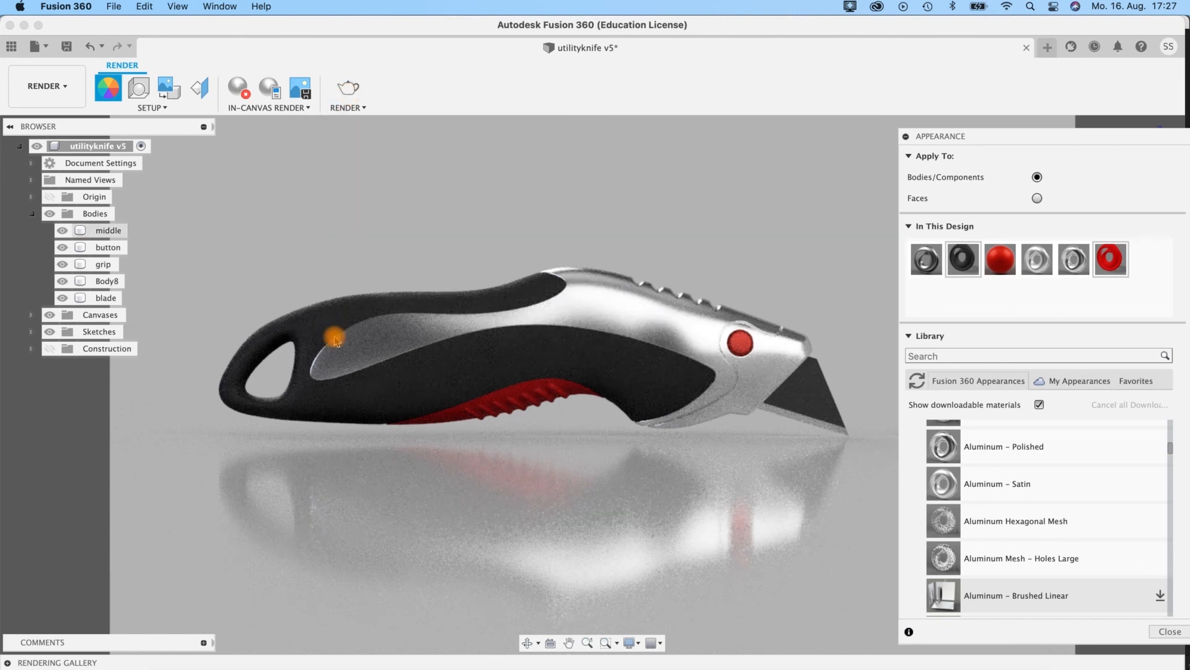
pyautogui.press('m')
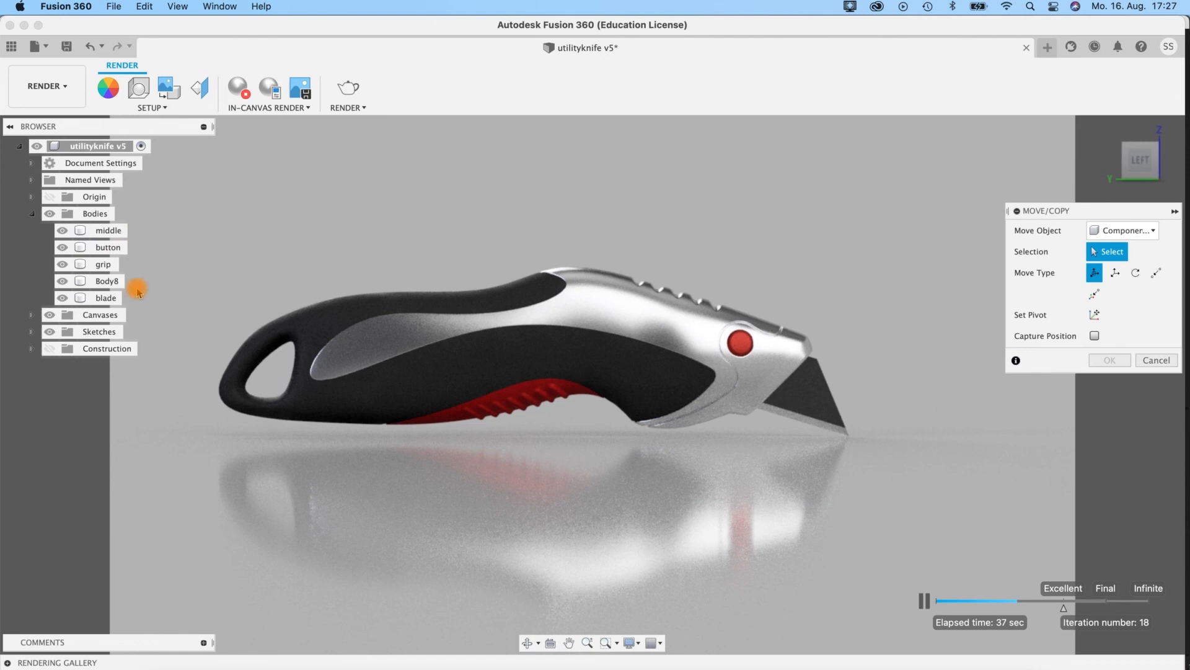
pyautogui.click(35, 214)
pyautogui.click(34, 214)
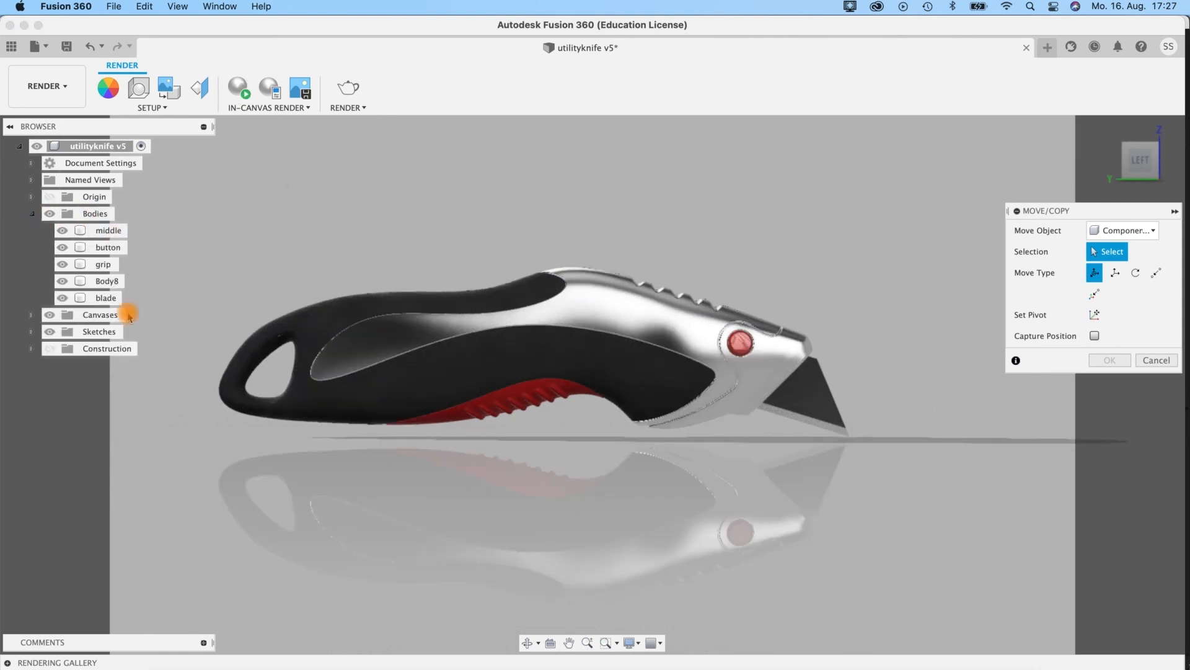
pyautogui.click(1135, 273)
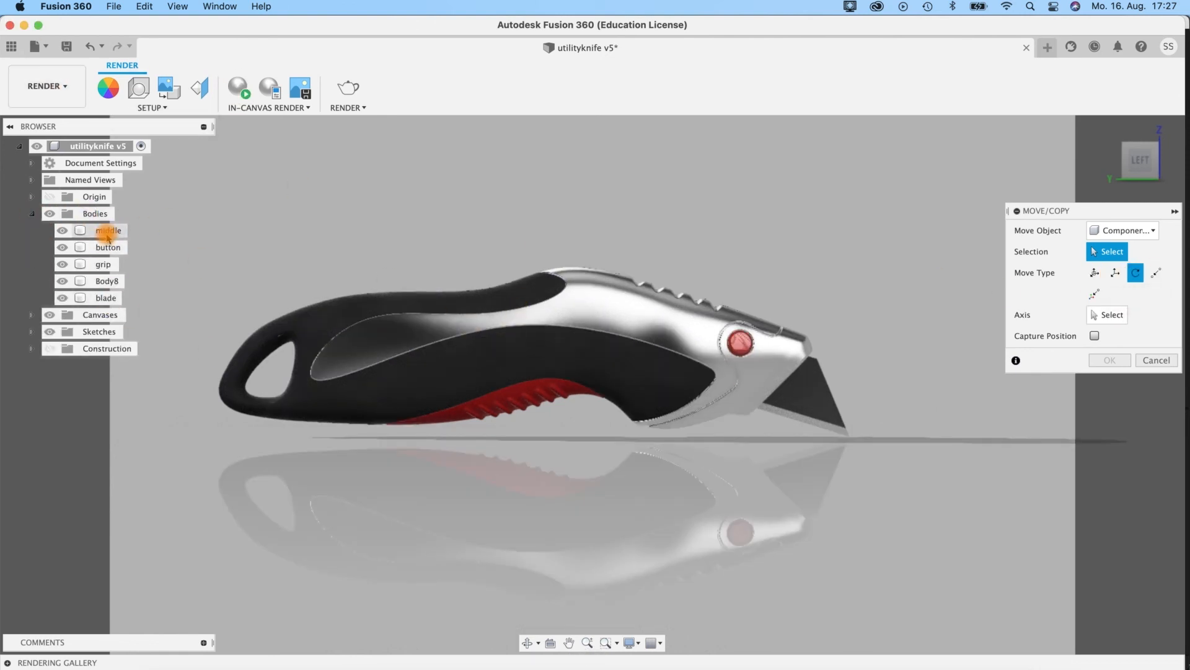
pyautogui.click(1168, 363)
# Step: Rotate all five knife bodies together by -37 degrees about the X axis with Move/Copy
pyautogui.click(111, 230)
pyautogui.keyDown('shift'); pyautogui.click(107, 299); pyautogui.keyUp('shift')
pyautogui.press('m')
pyautogui.moveTo(728, 357); pyautogui.dragTo(683, 363)
pyautogui.moveTo(573, 264); pyautogui.dragTo(553, 167, button='middle')
pyautogui.moveTo(681, 275); pyautogui.dragTo(869, 480)
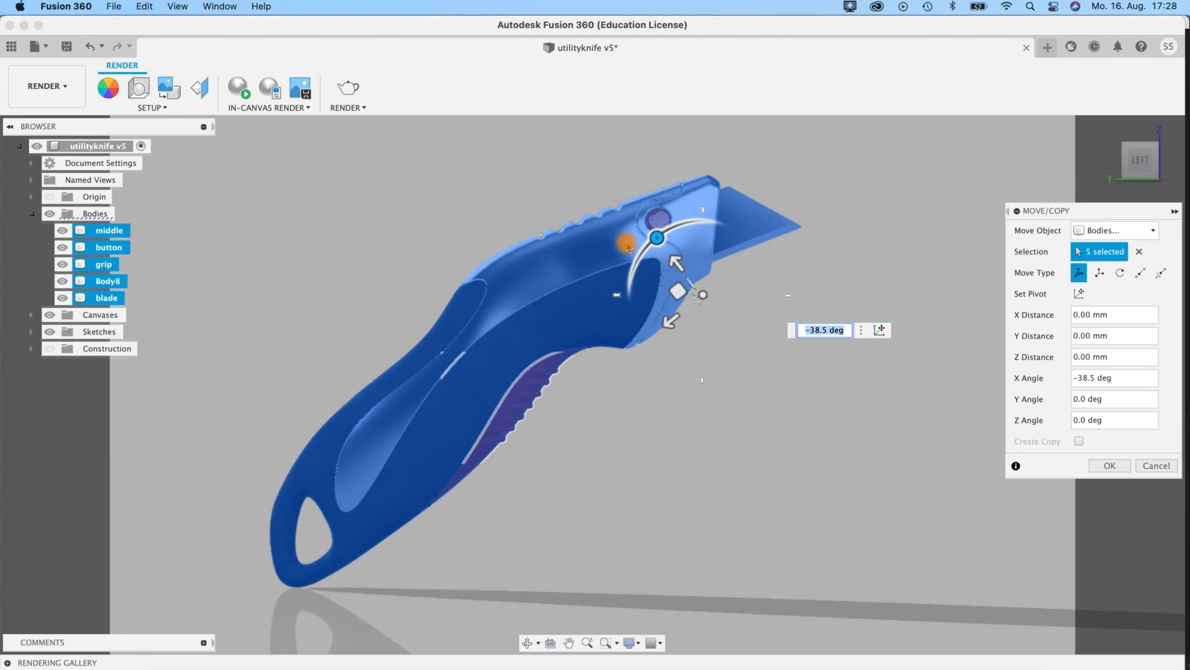
pyautogui.moveTo(644, 253); pyautogui.dragTo(612, 240)
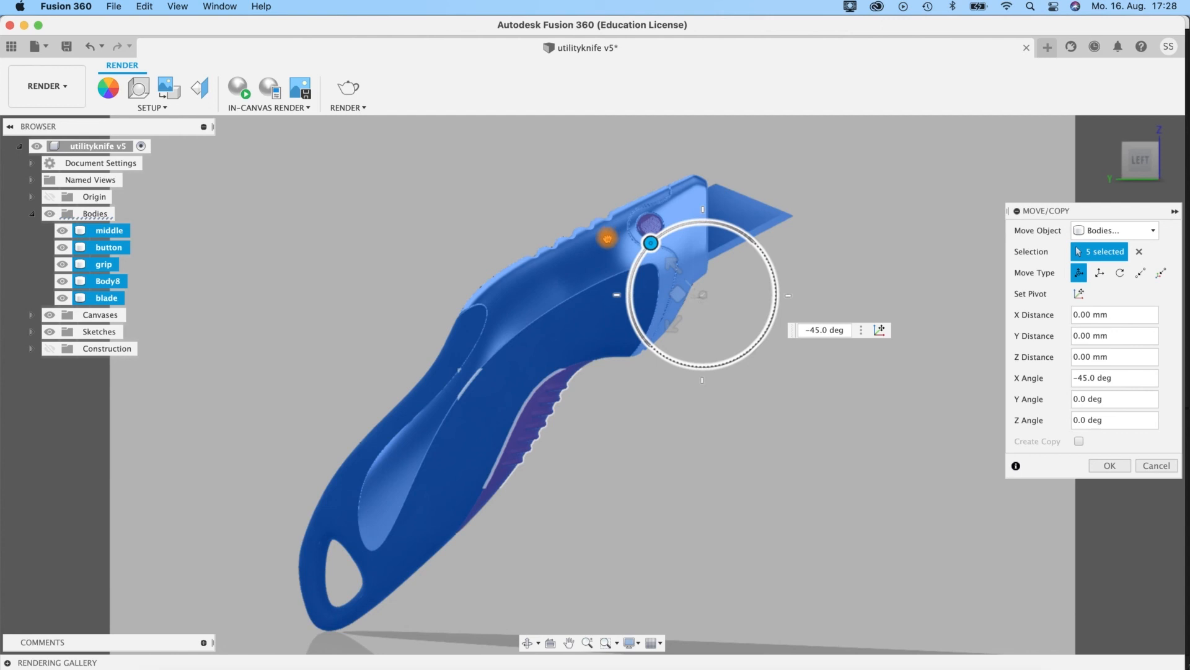
pyautogui.moveTo(609, 234)
pyautogui.mouseDown()
pyautogui.moveTo(663, 233)
pyautogui.moveTo(617, 237)
pyautogui.mouseUp()
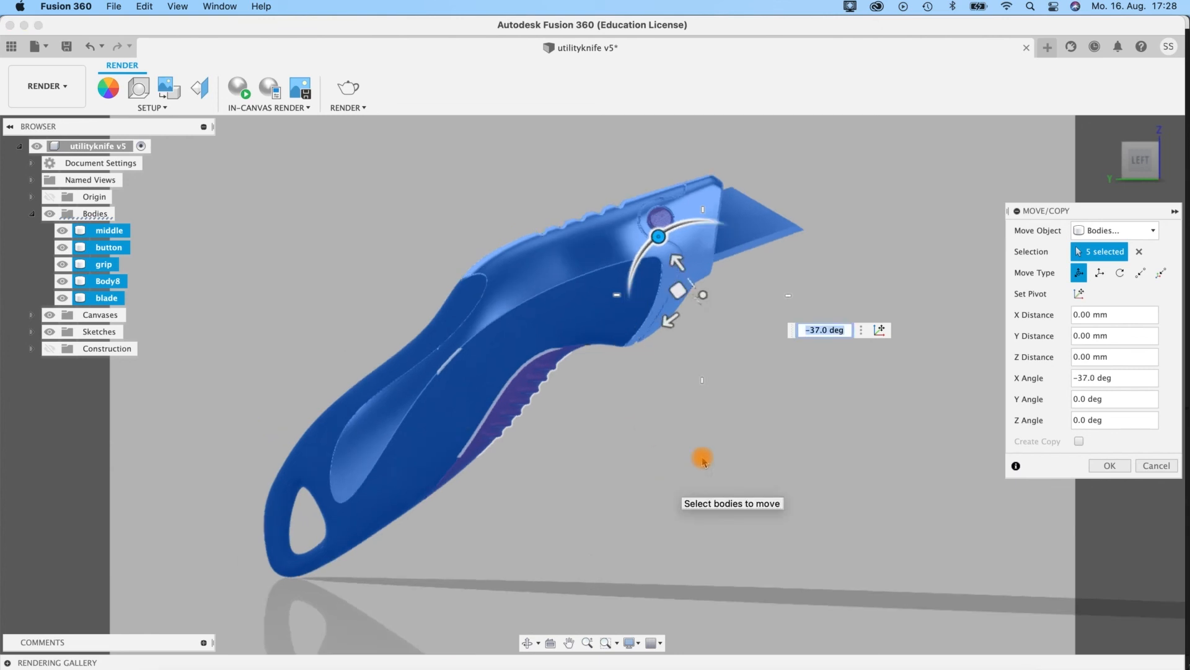
pyautogui.press('Return')
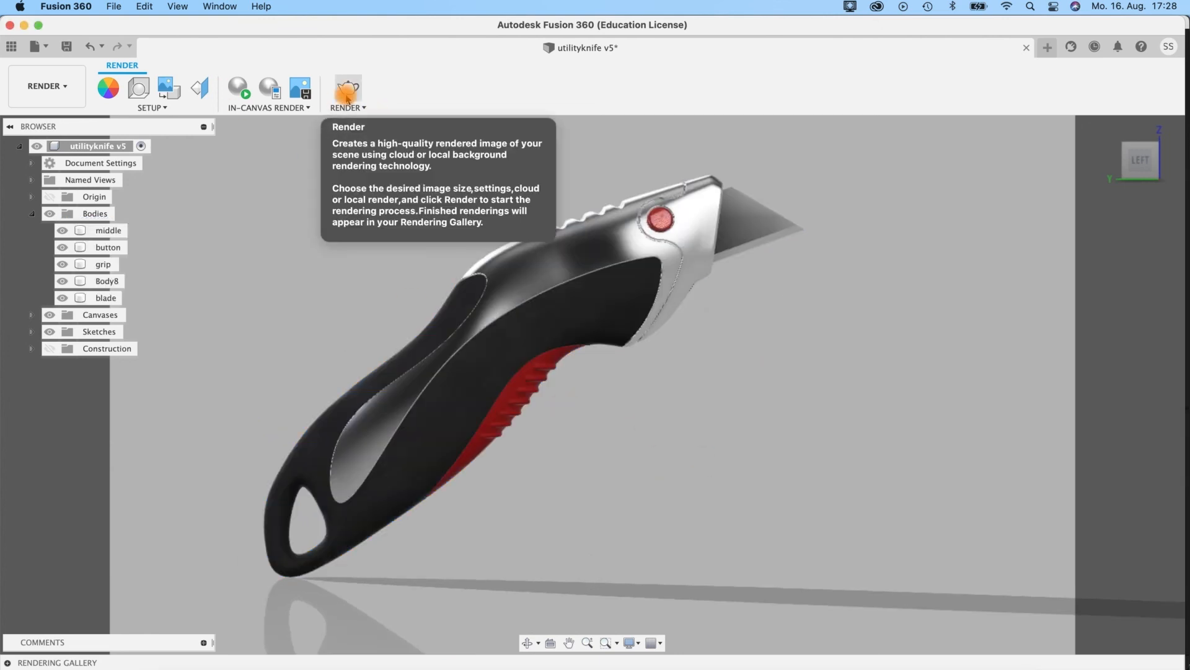
# Step: Start a final PNG render 2500 px wide with the local renderer at Excellent quality
pyautogui.click(347, 93)
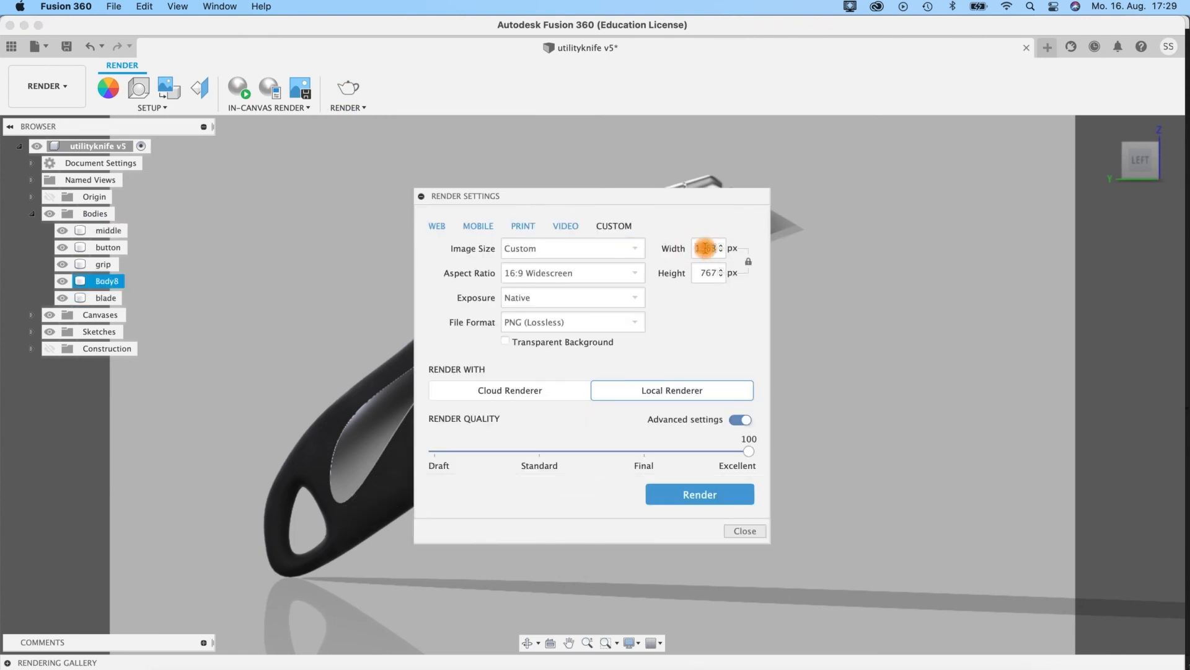
pyautogui.doubleClick(712, 248)
pyautogui.write('2500')
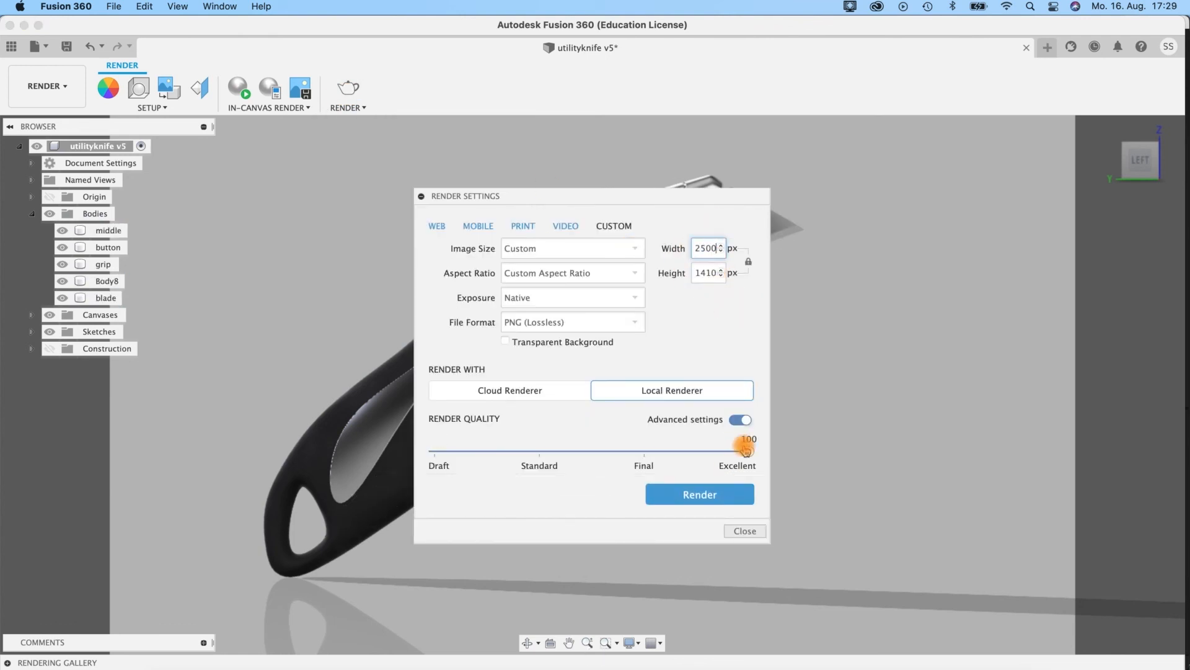
pyautogui.click(700, 495)
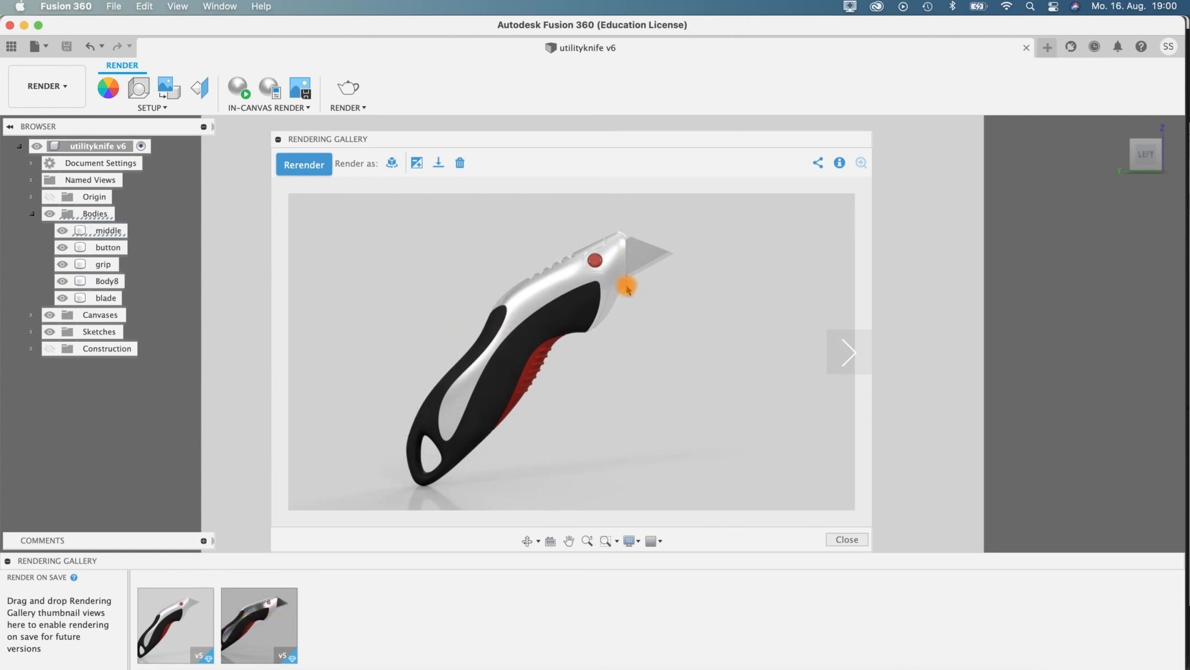
# Step: Compare the light and dark versions of the finished knife render in the rendering gallery
pyautogui.click(277, 617)
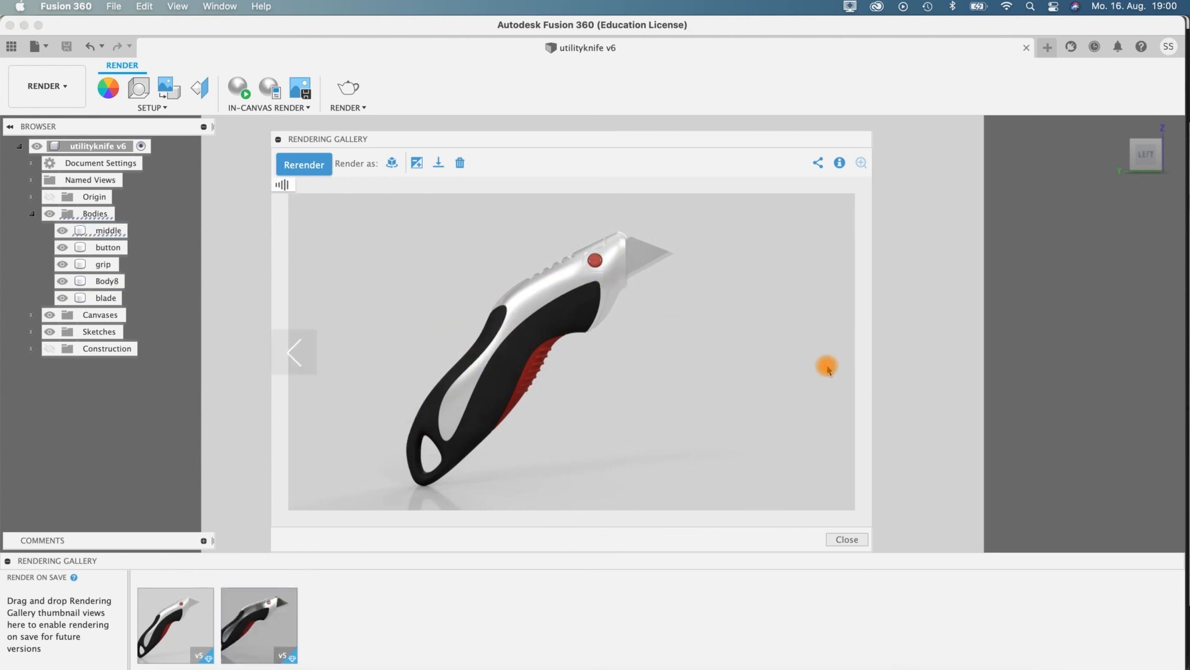
pyautogui.click(547, 258)
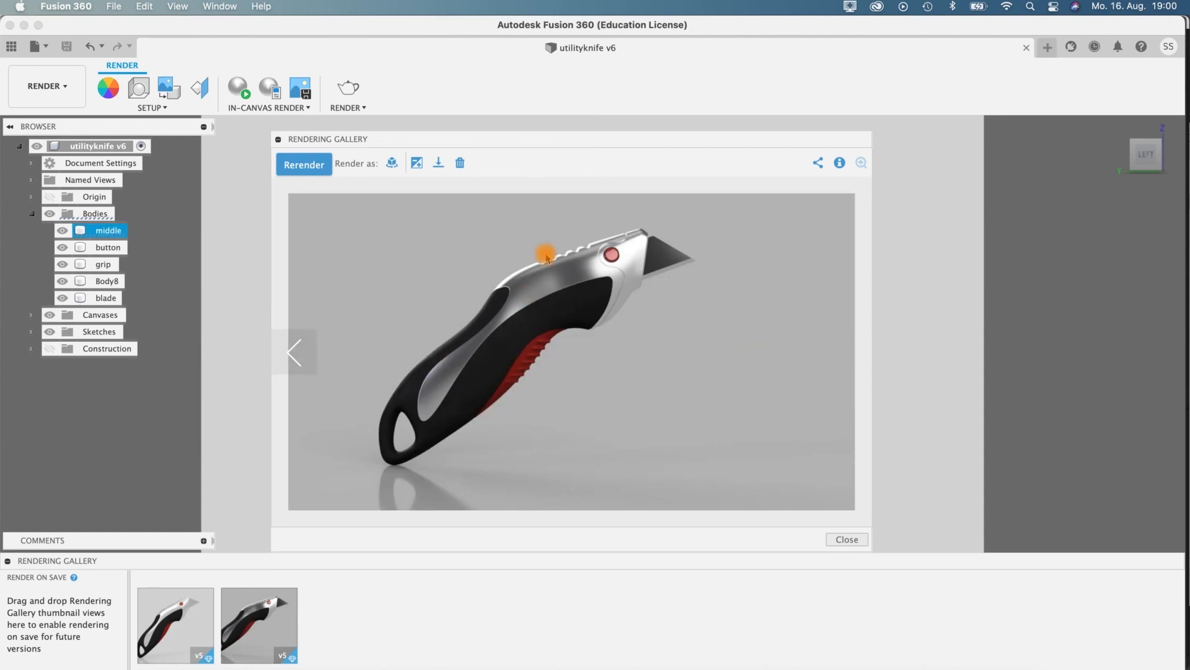
pyautogui.click(295, 351)
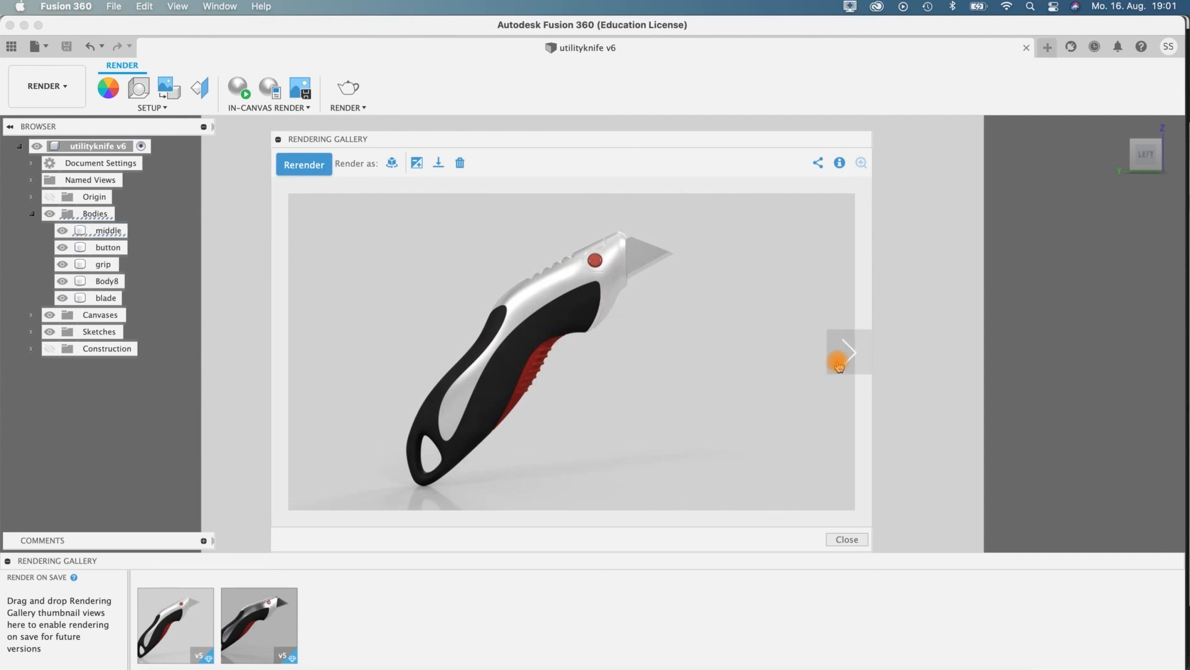
# Step: Try to download the lighter knife render to the utilityknife folder as knife_render2.png
pyautogui.click(439, 169)
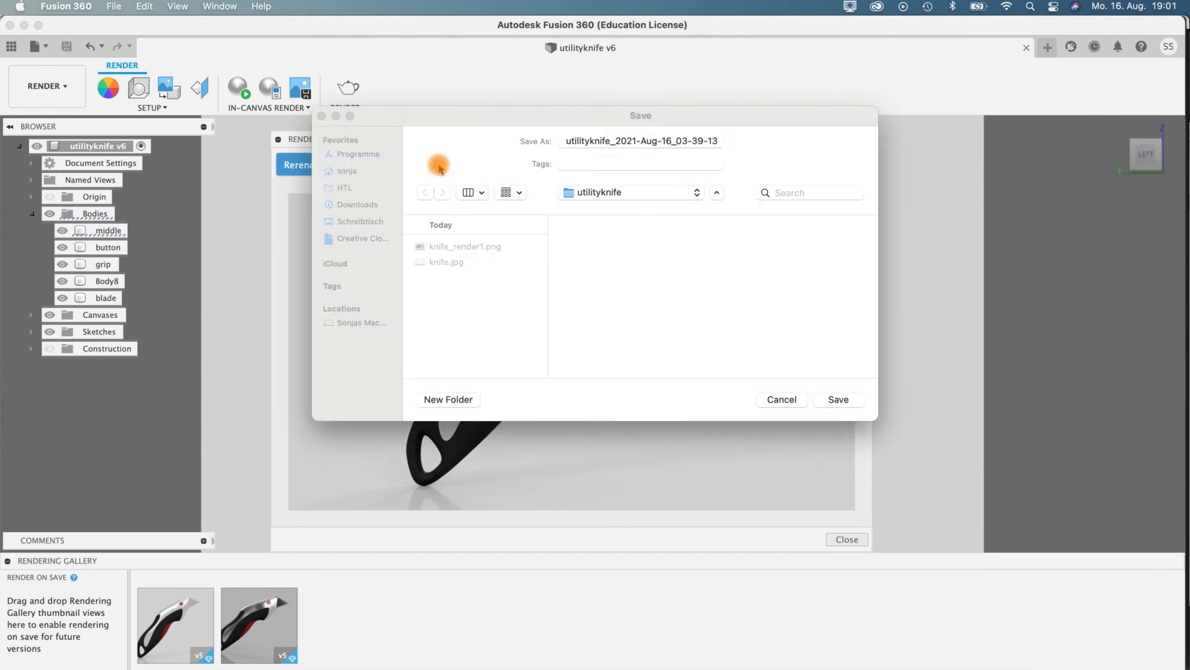
pyautogui.click(697, 141)
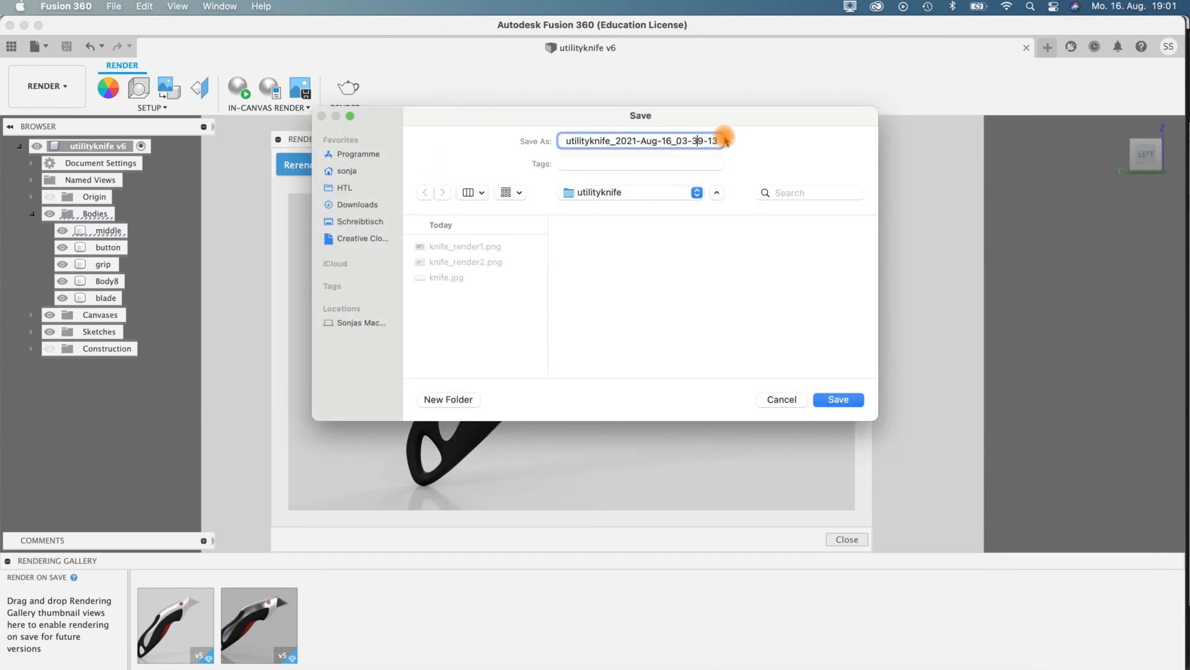
pyautogui.click(468, 261)
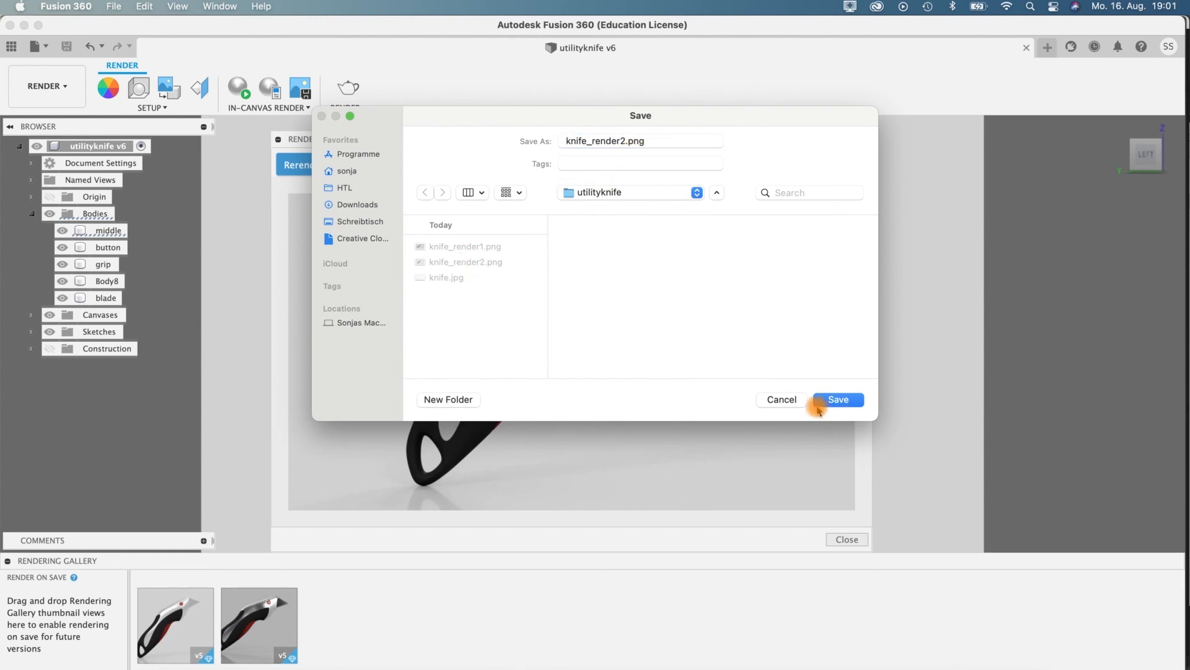
pyautogui.click(784, 400)
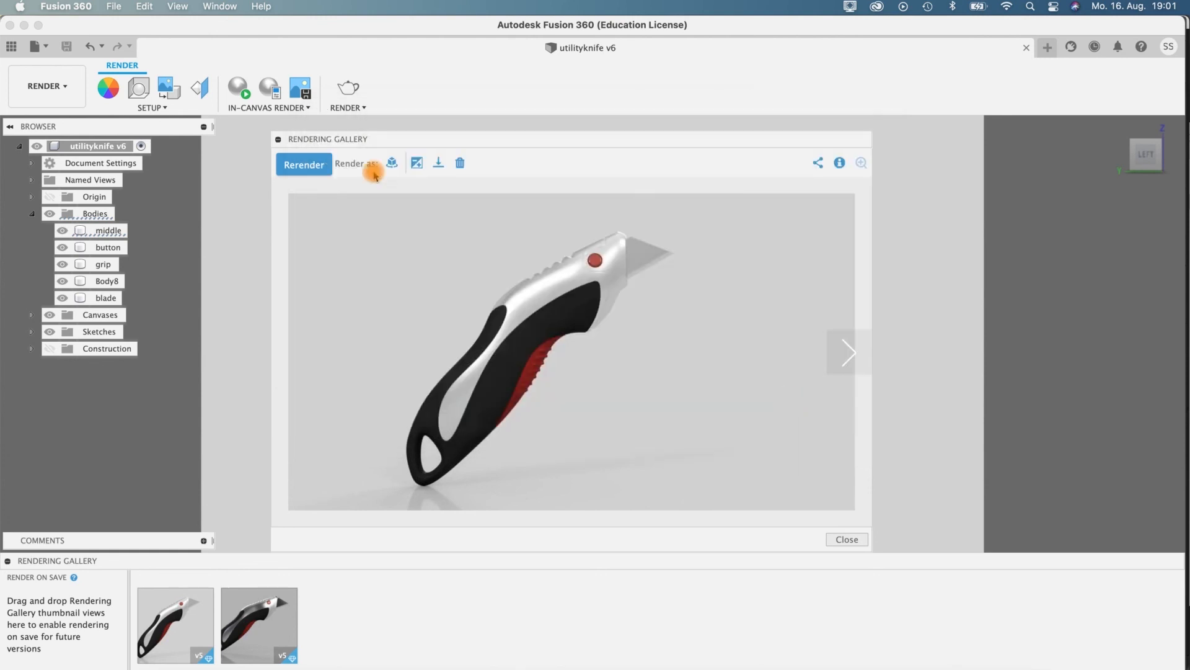
# Step: Collapse the enlarged rendering gallery preview to uncover the knife model
pyautogui.click(278, 139)
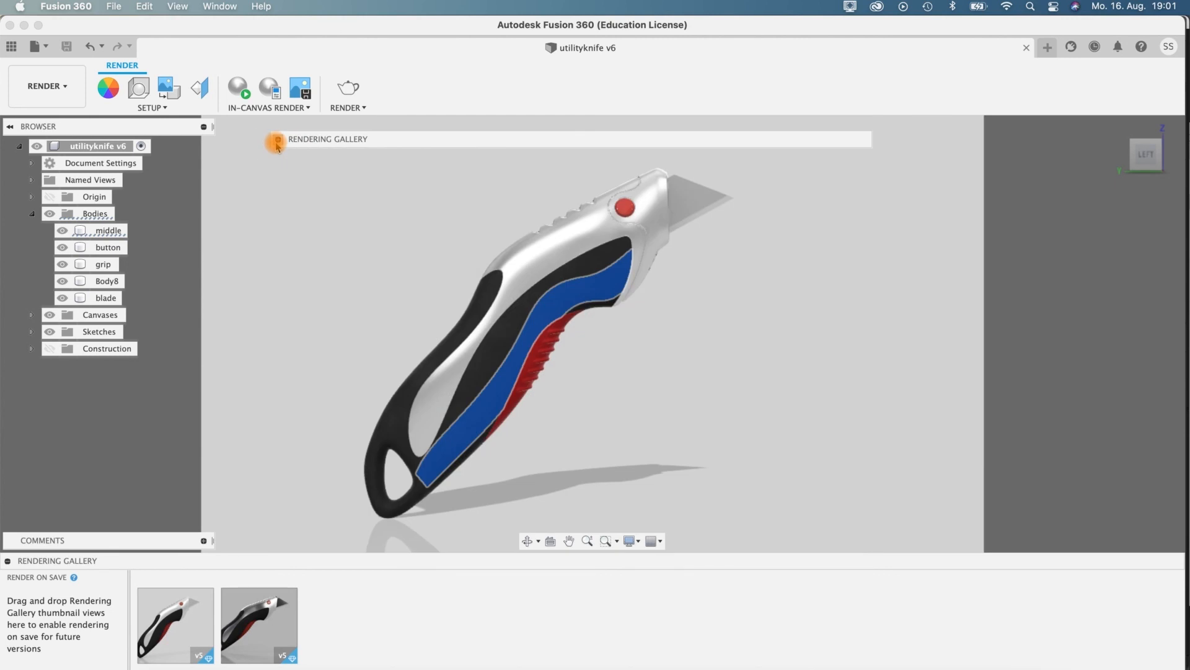